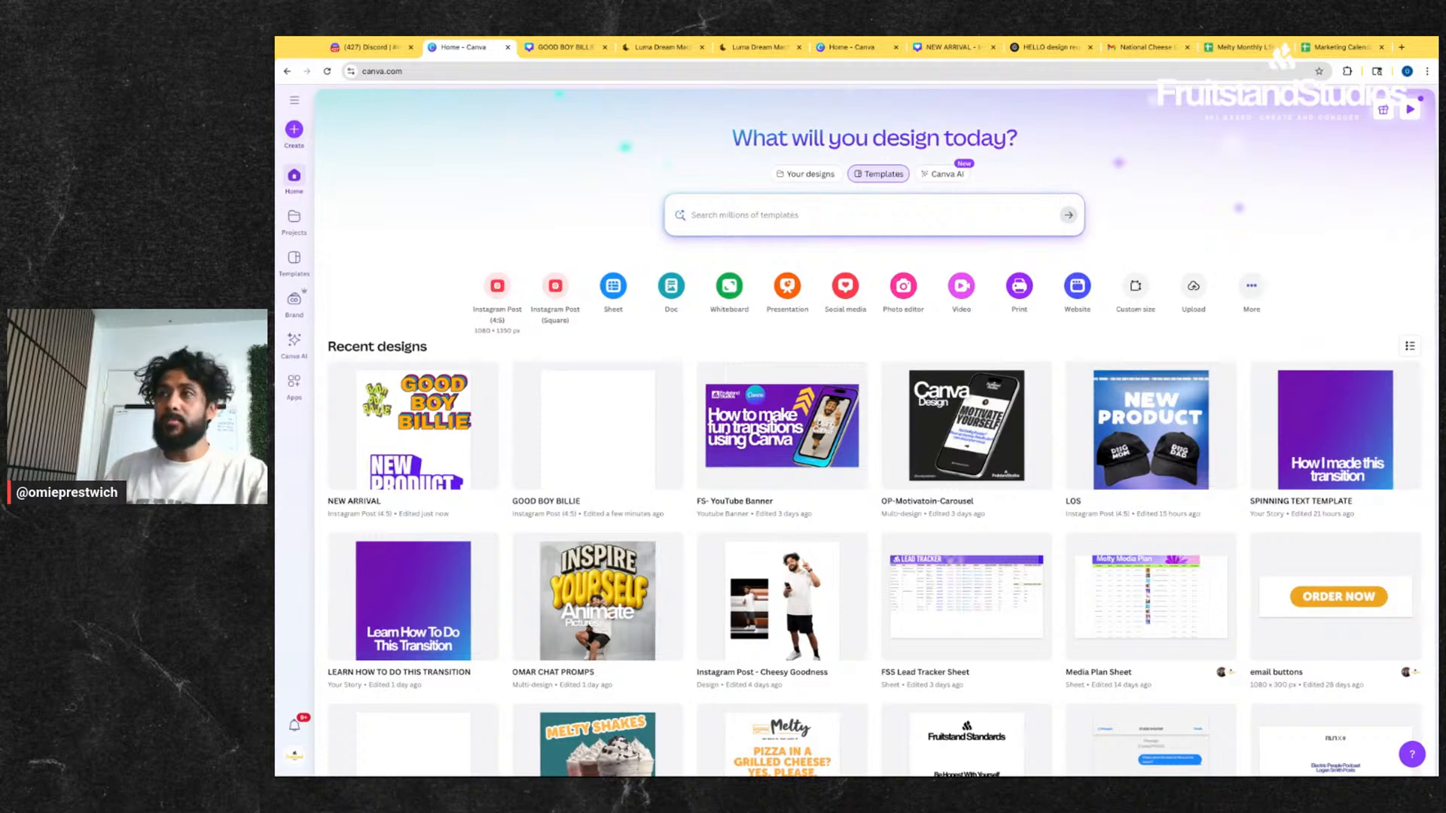
# - Filter templates to Instagram Post and create a blank 4:5 Instagram Post design
pyautogui.click(739, 223)
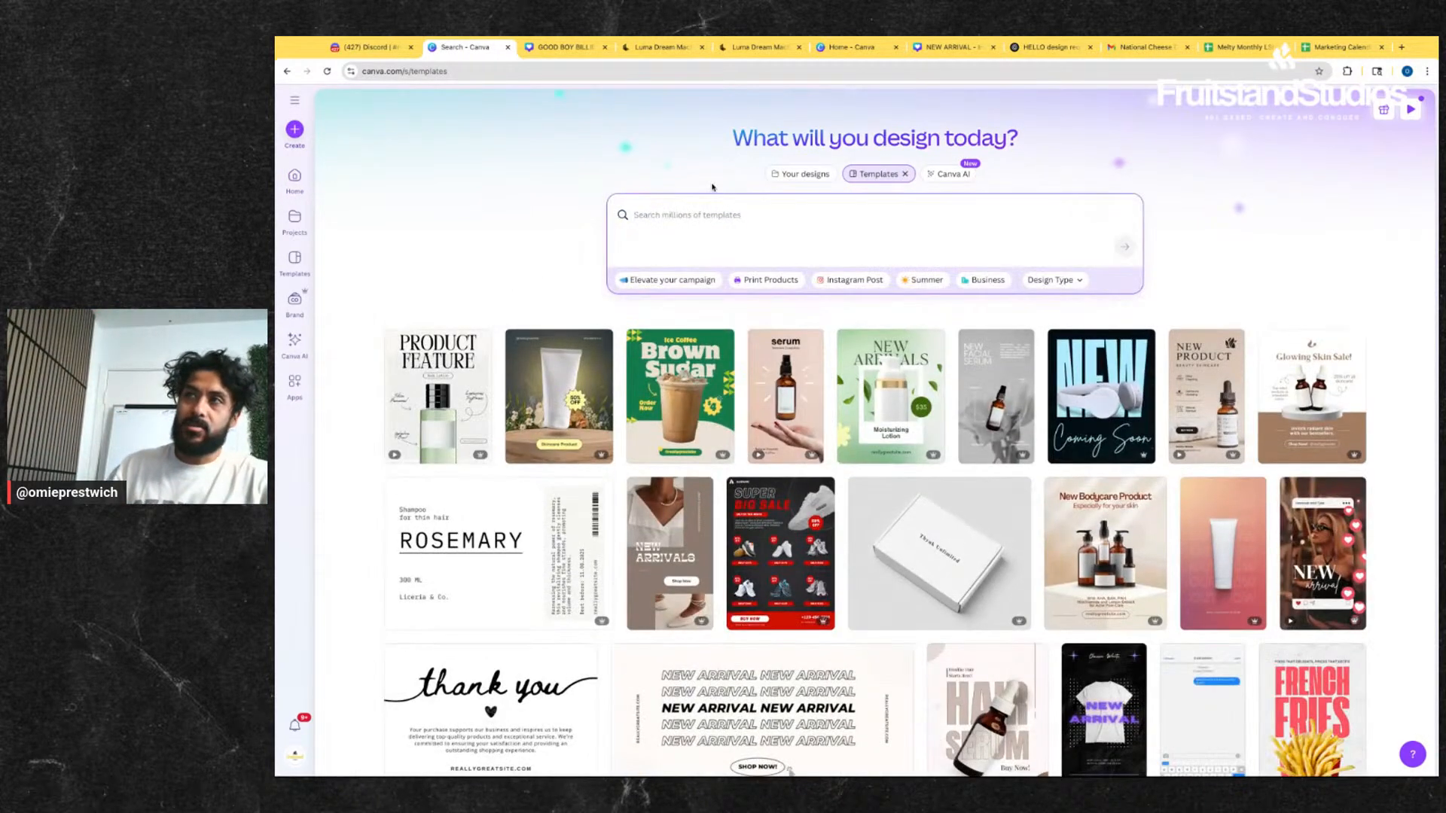
pyautogui.click(853, 279)
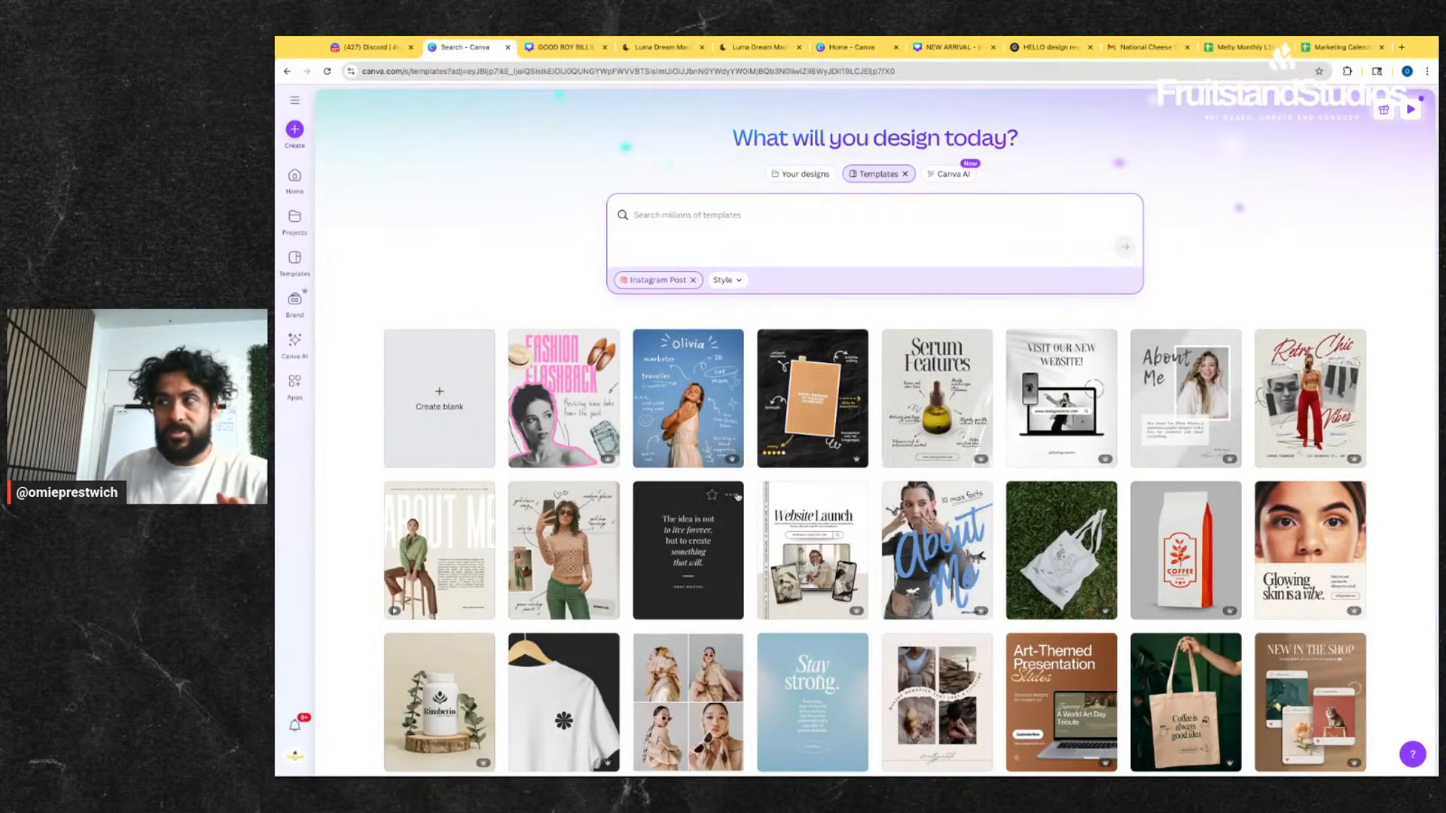
pyautogui.scroll(-9, 927, 548)
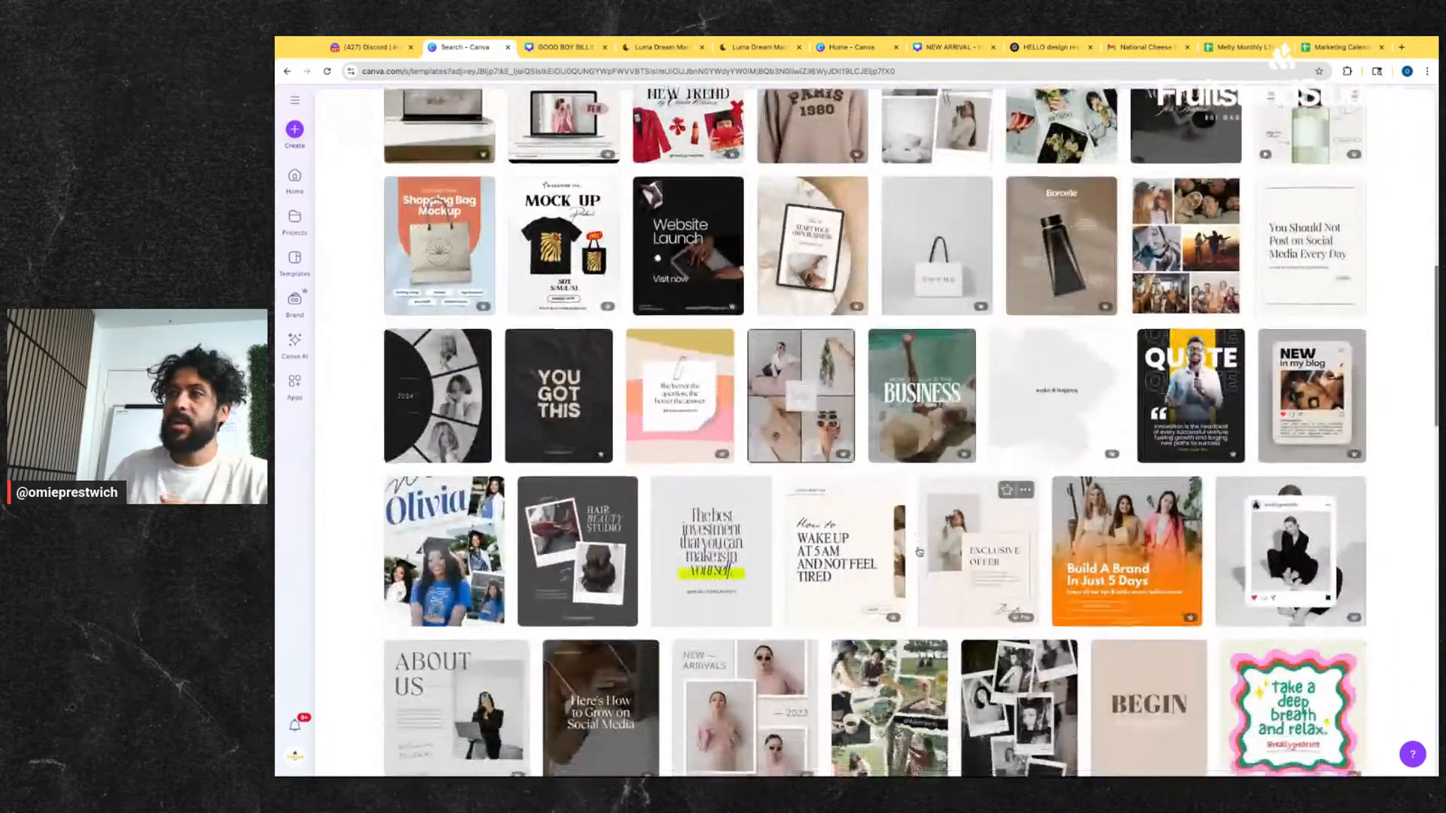
pyautogui.scroll(10, 919, 553)
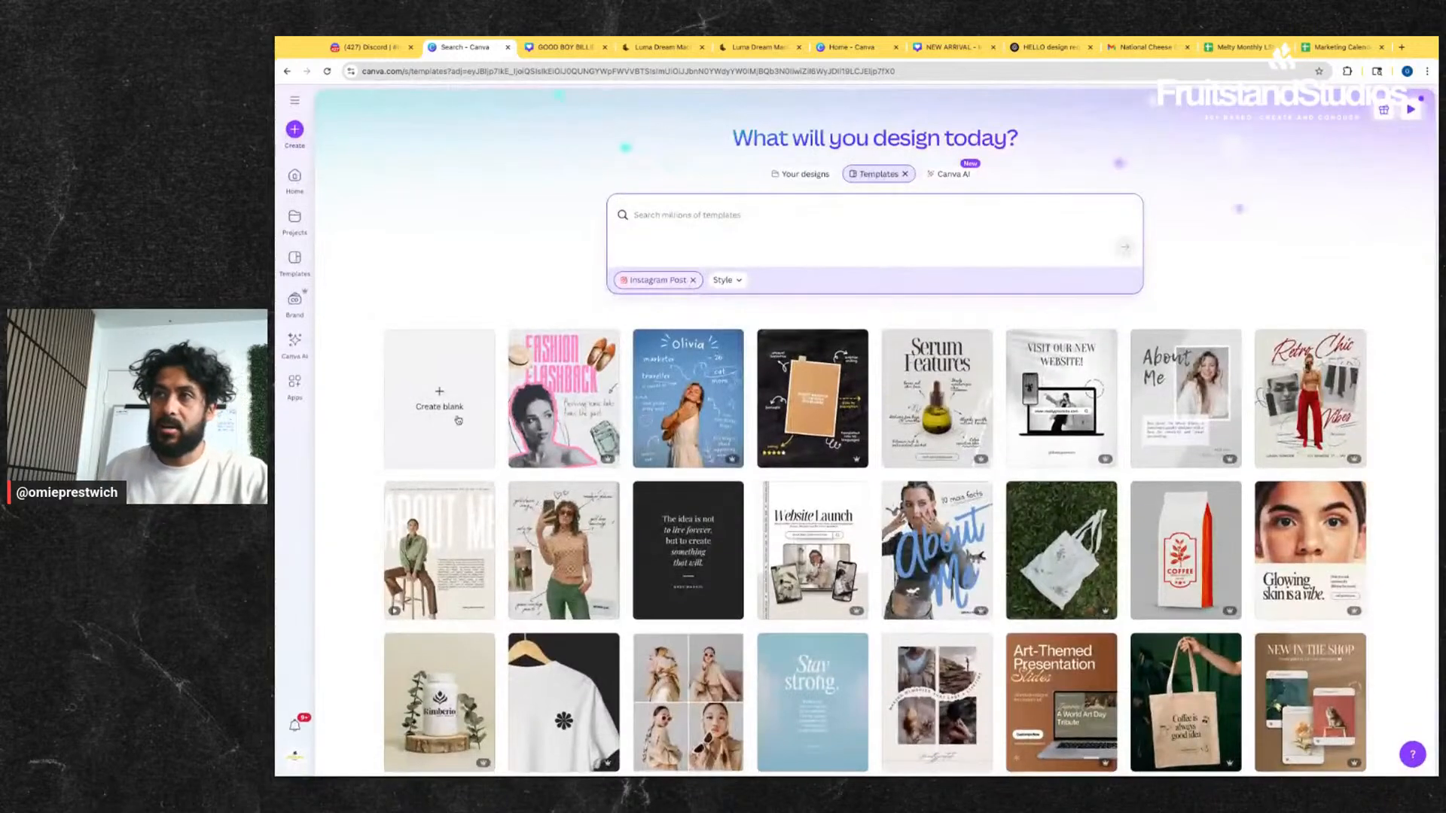
pyautogui.click(447, 413)
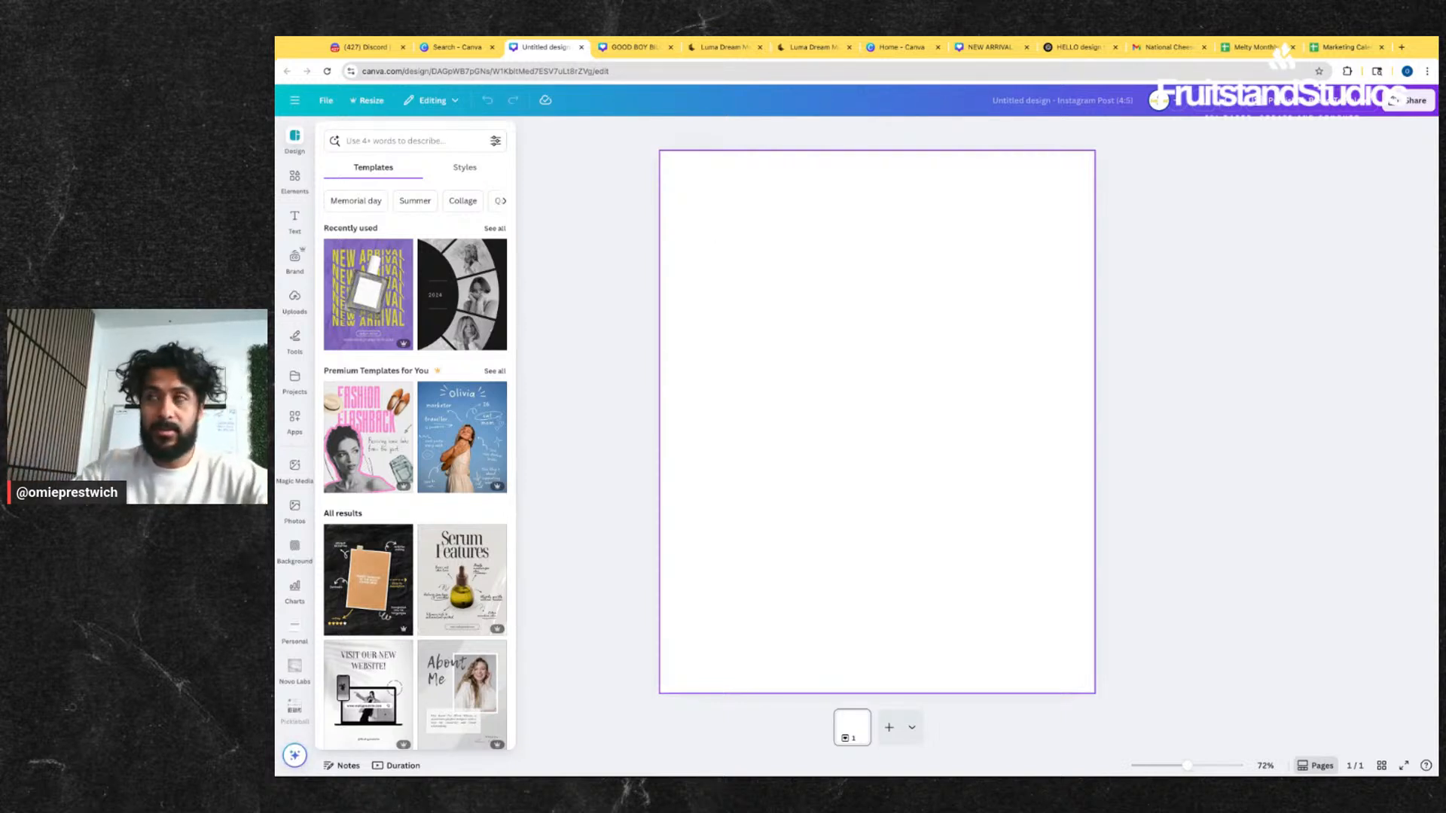
# - Add a default paragraph text box, remove it, browse Elements and Apps, then re-add it
pyautogui.press('t')
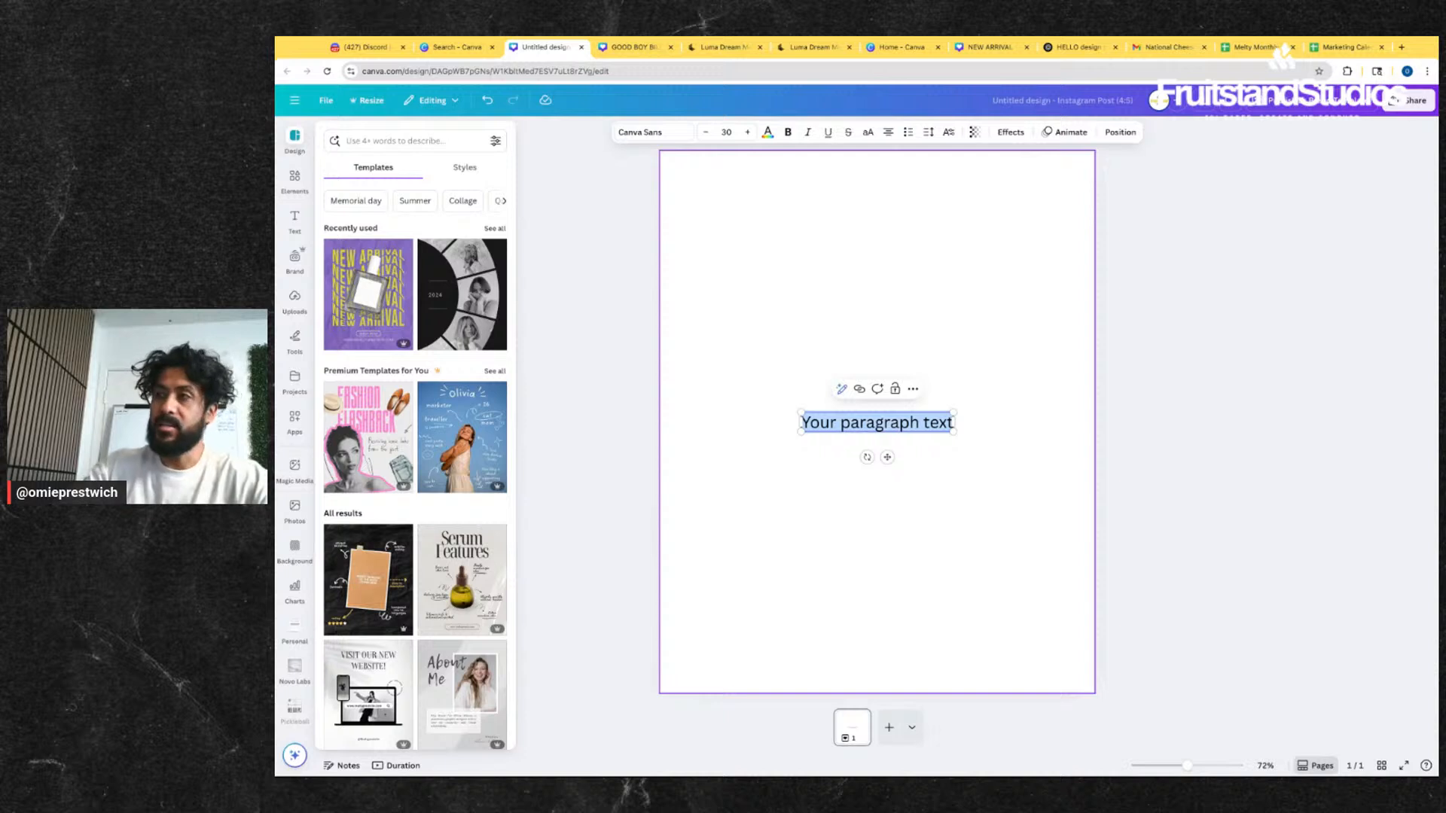
pyautogui.press('BackSpace')
pyautogui.click(839, 241)
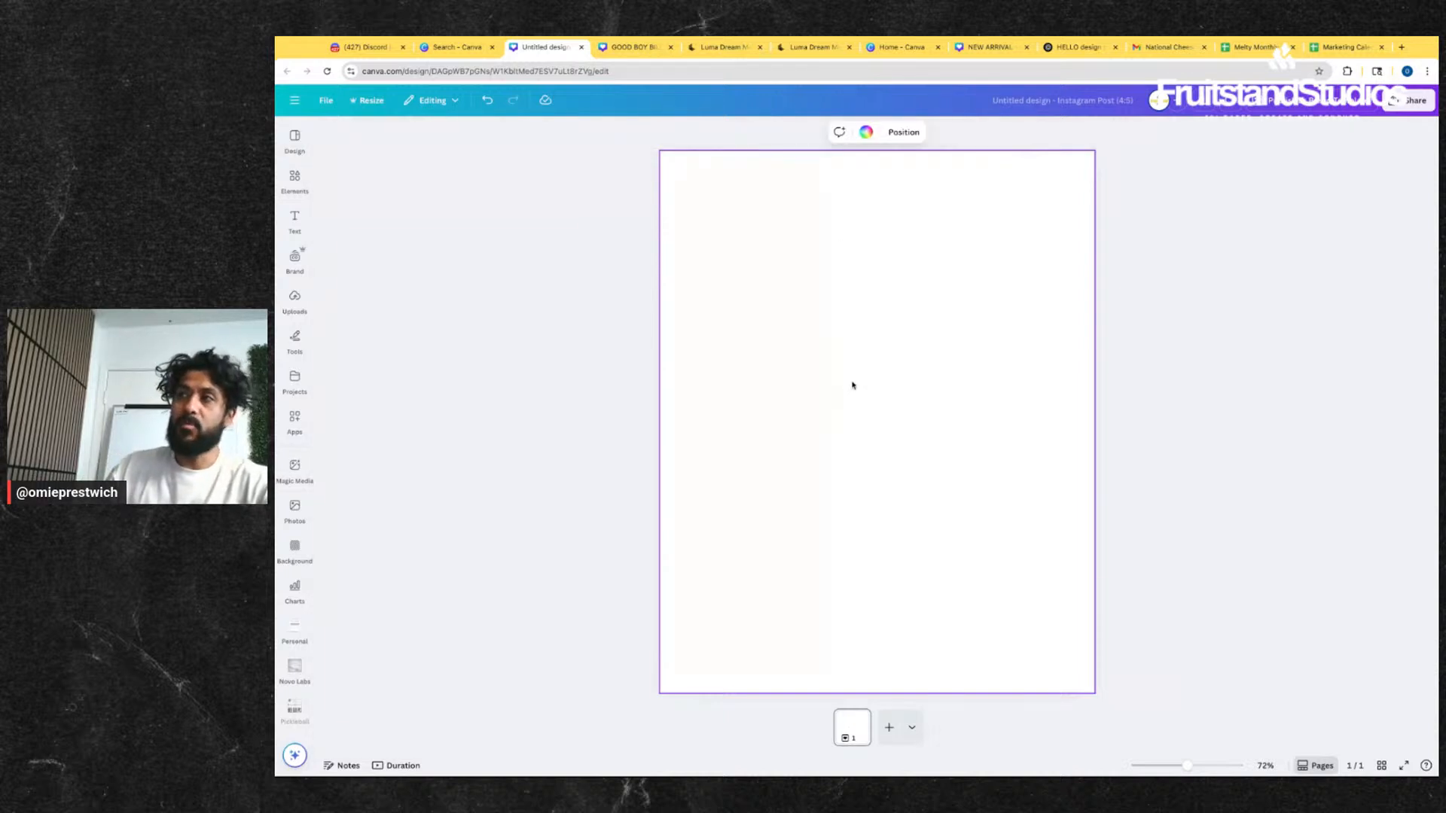
pyautogui.click(296, 181)
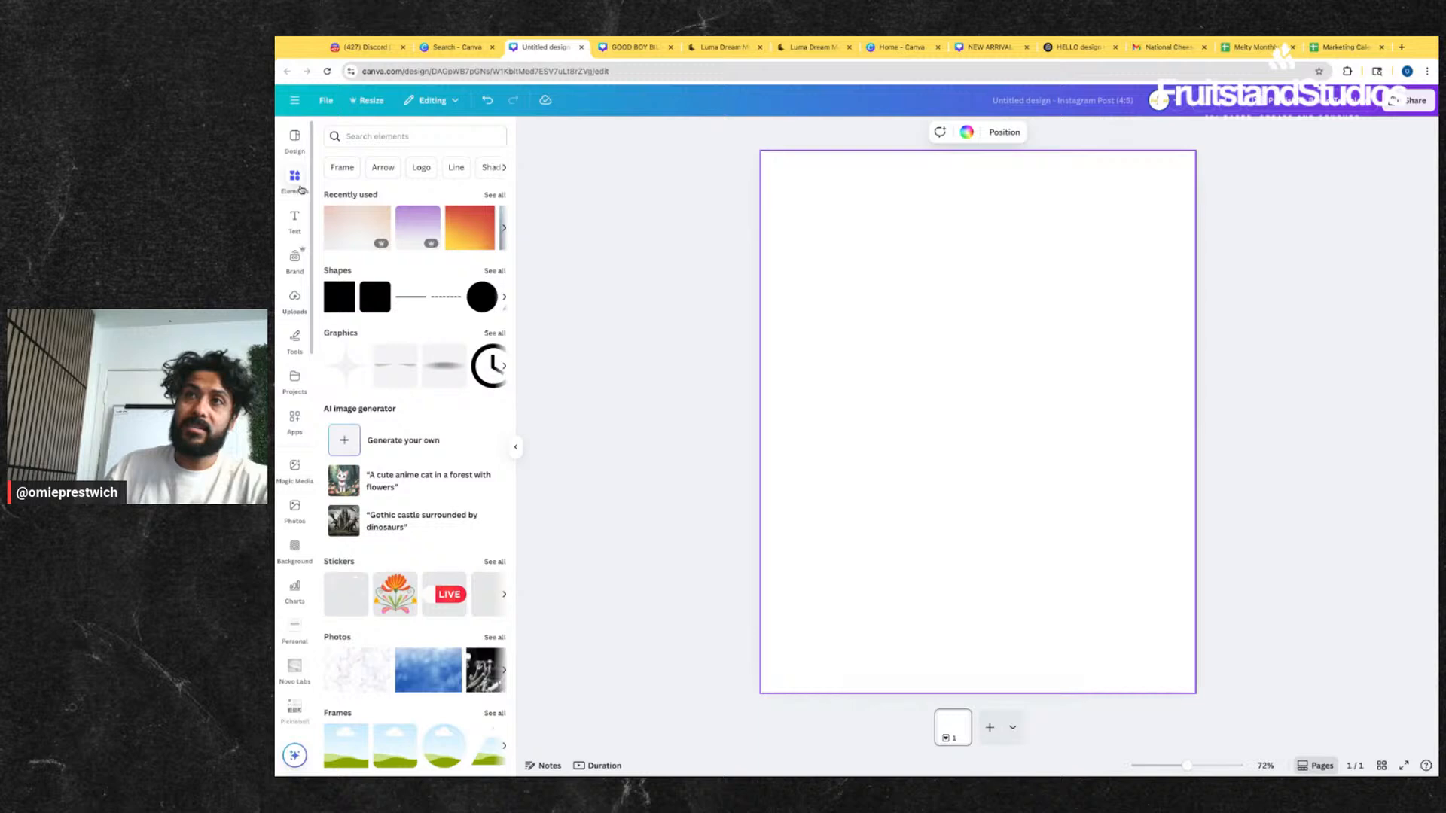
pyautogui.click(296, 416)
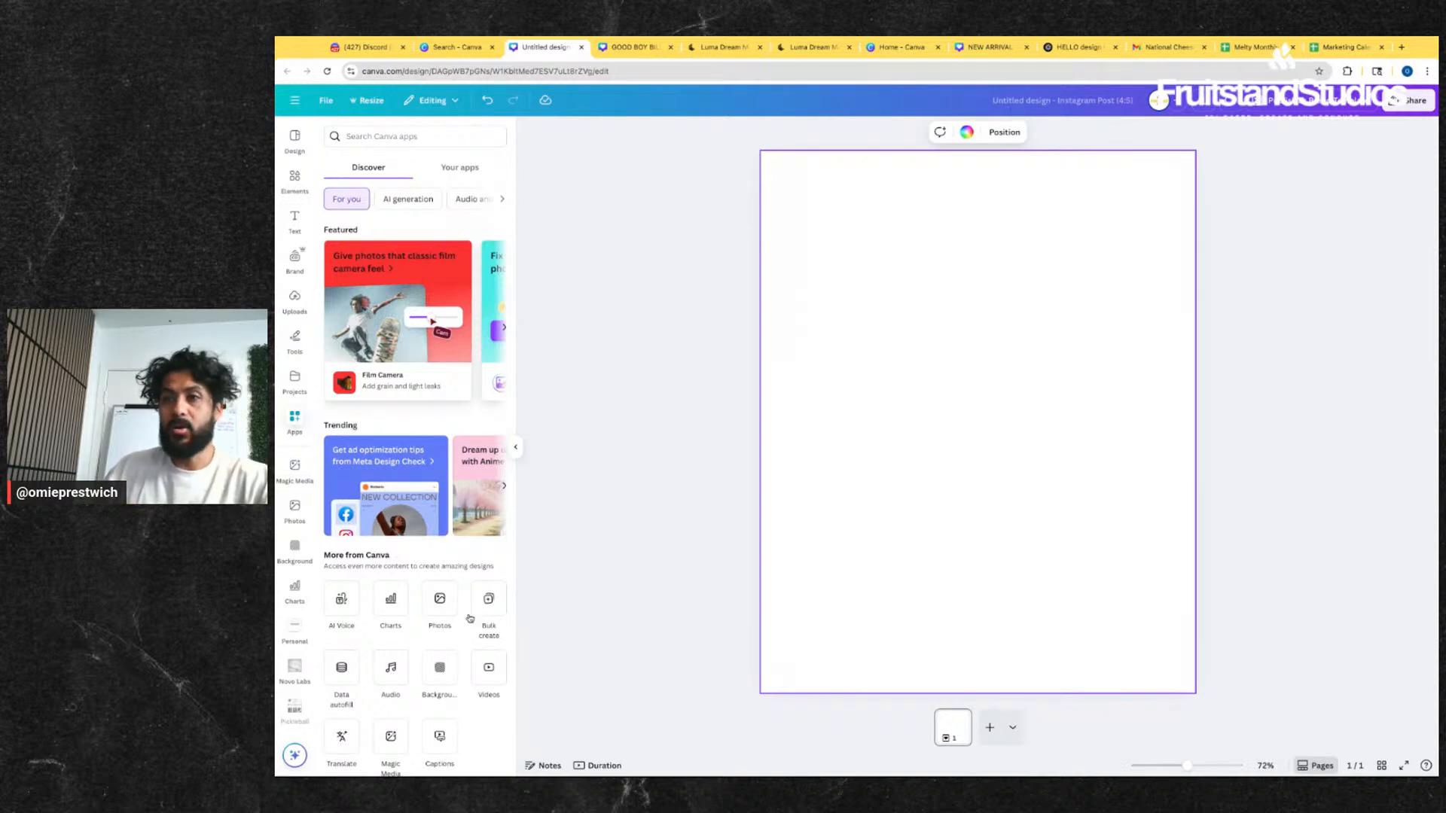
pyautogui.press('t')
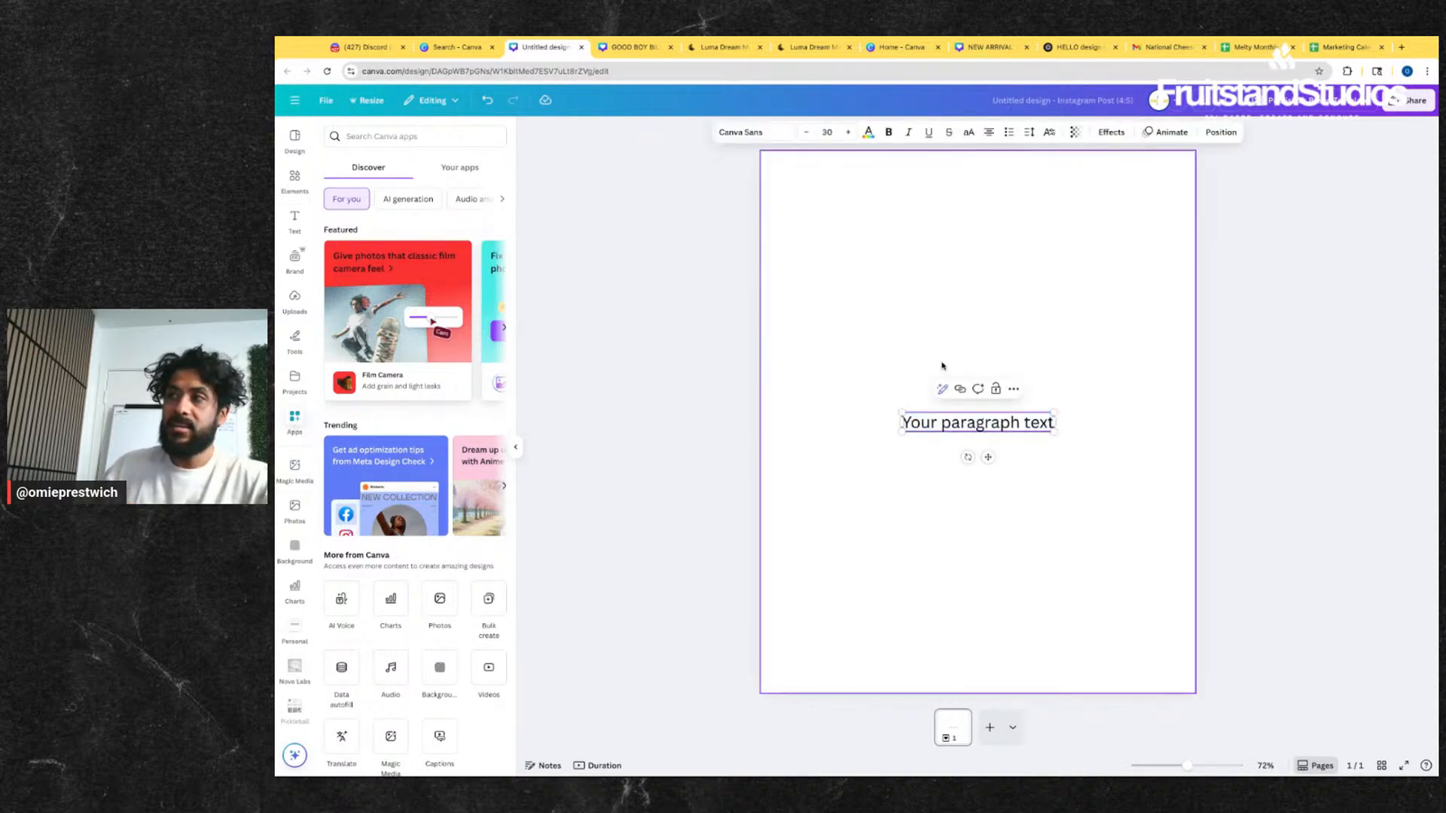
pyautogui.click(880, 378)
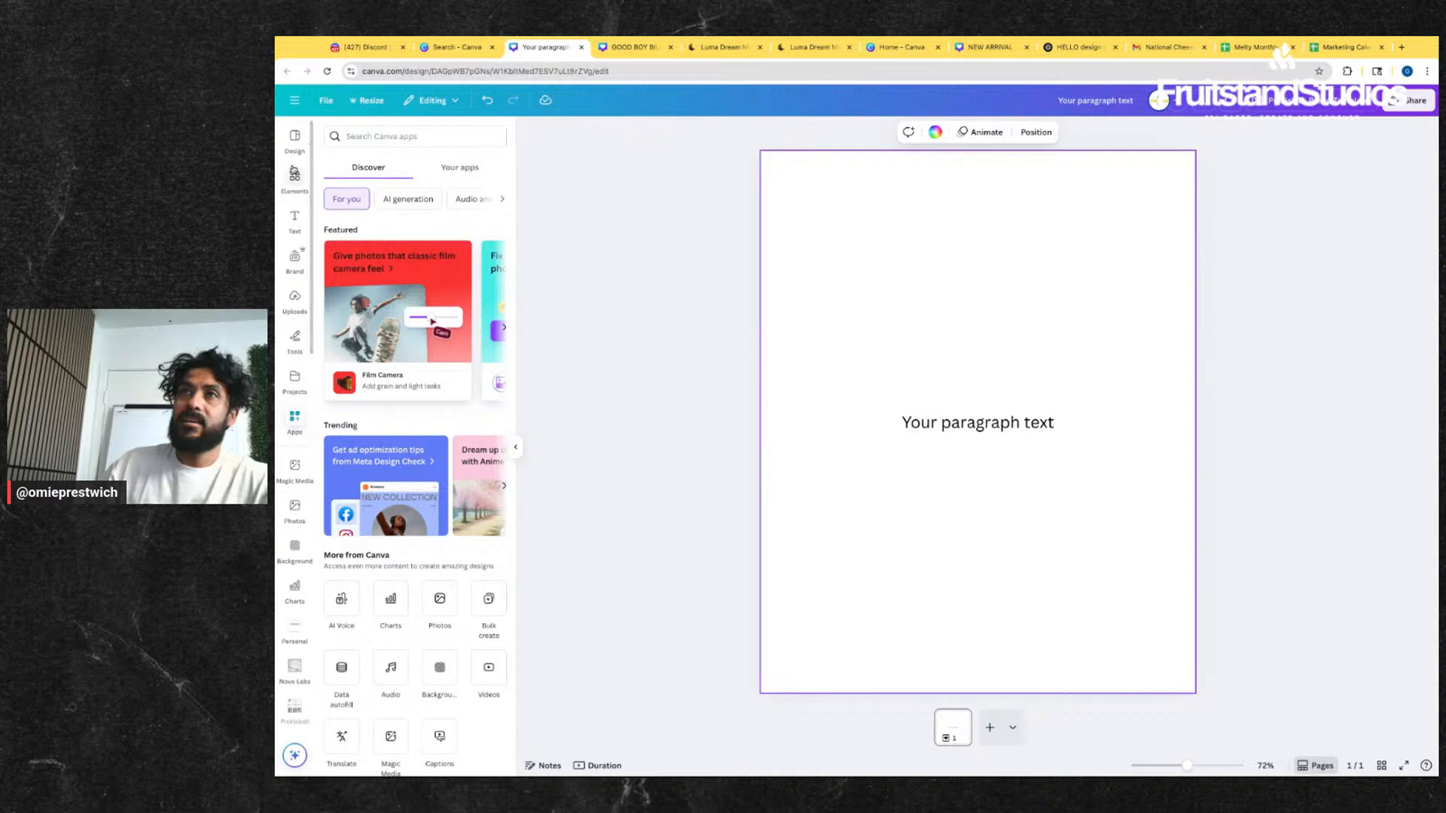
# - Select the 'Your paragraph text' box, browse Templates and Elements, and show Text options
pyautogui.click(941, 423)
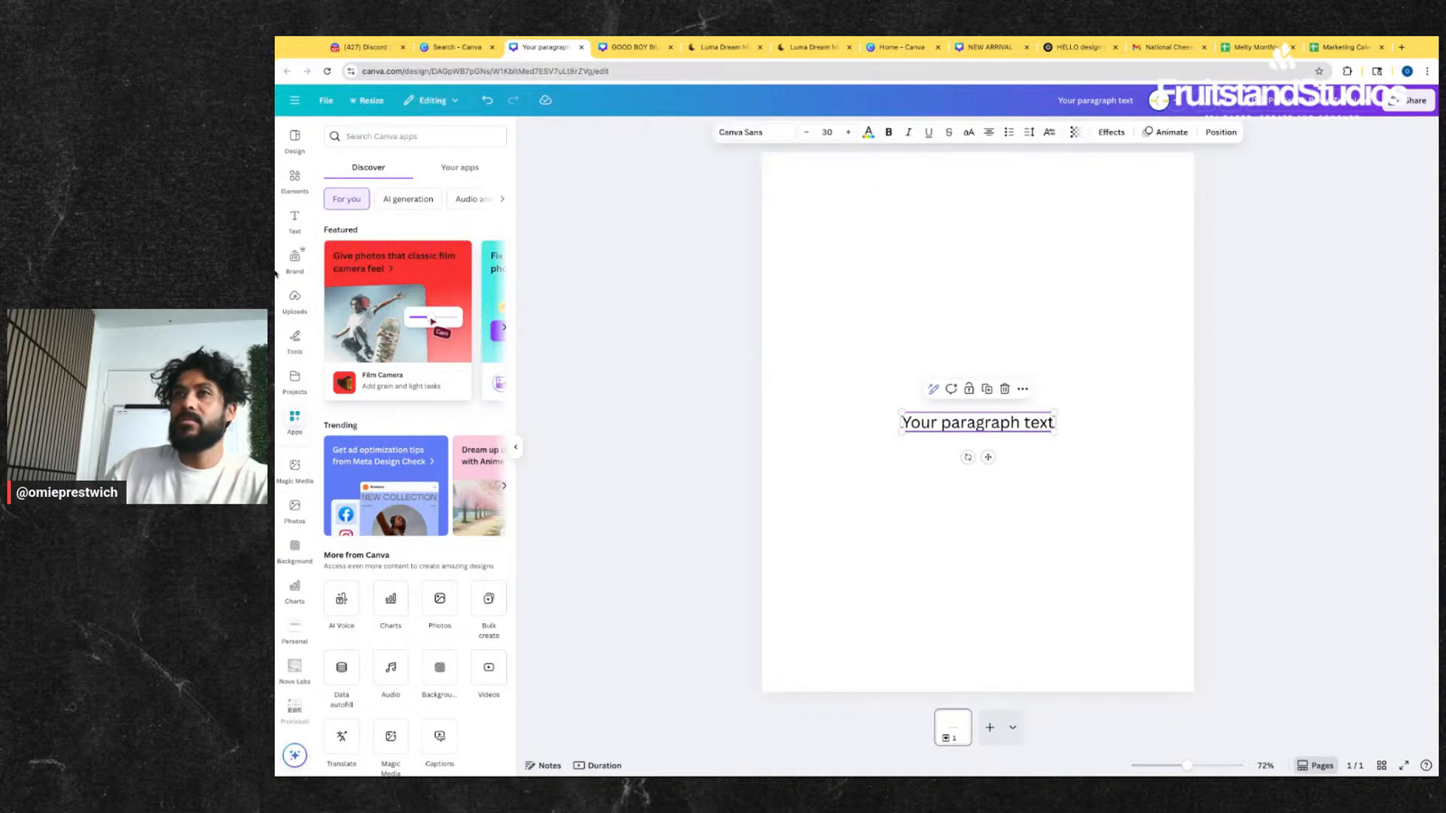
pyautogui.click(295, 426)
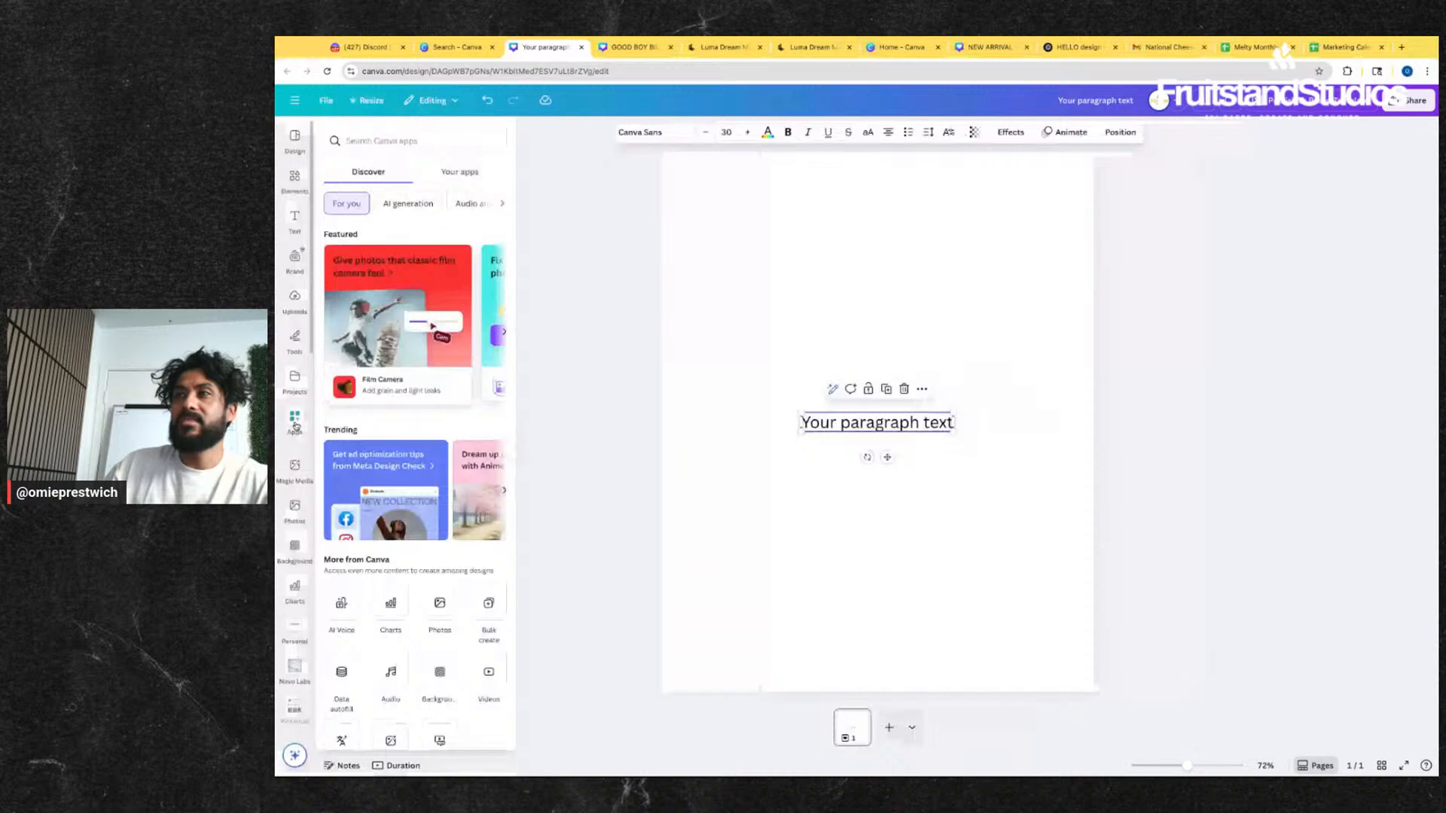
pyautogui.click(295, 426)
pyautogui.click(819, 272)
pyautogui.click(855, 431)
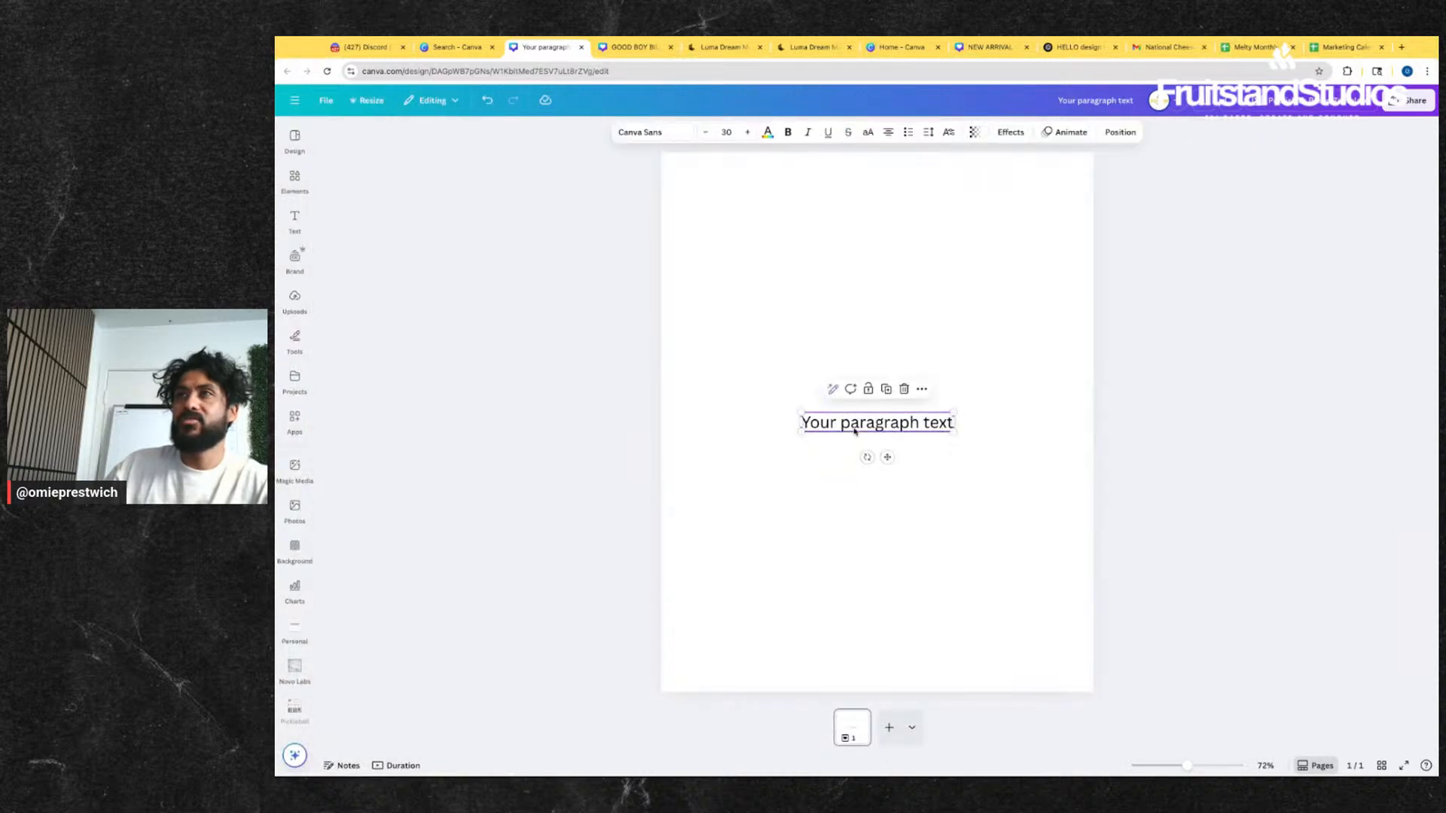
pyautogui.click(294, 140)
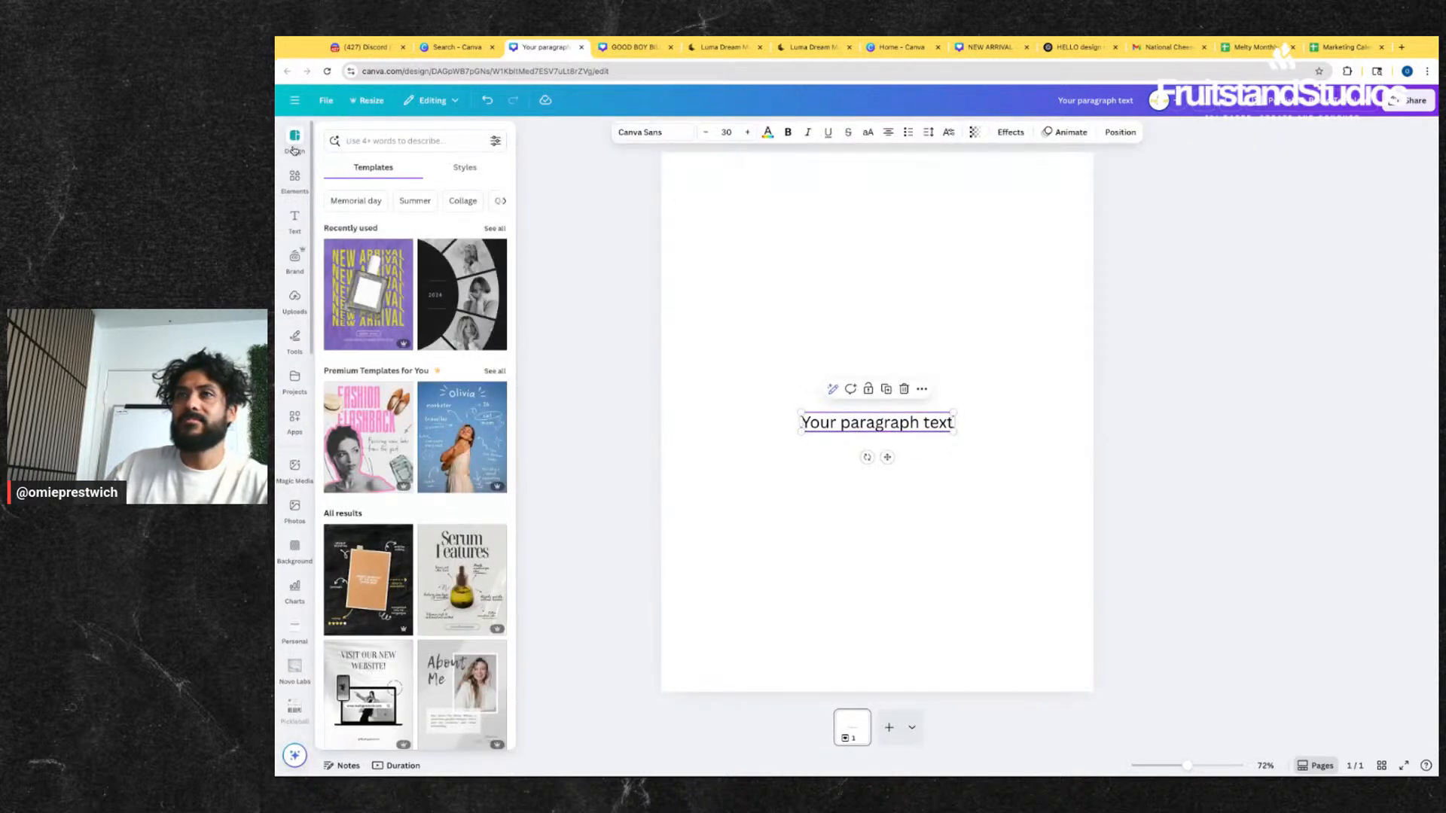
pyautogui.click(295, 220)
pyautogui.click(294, 181)
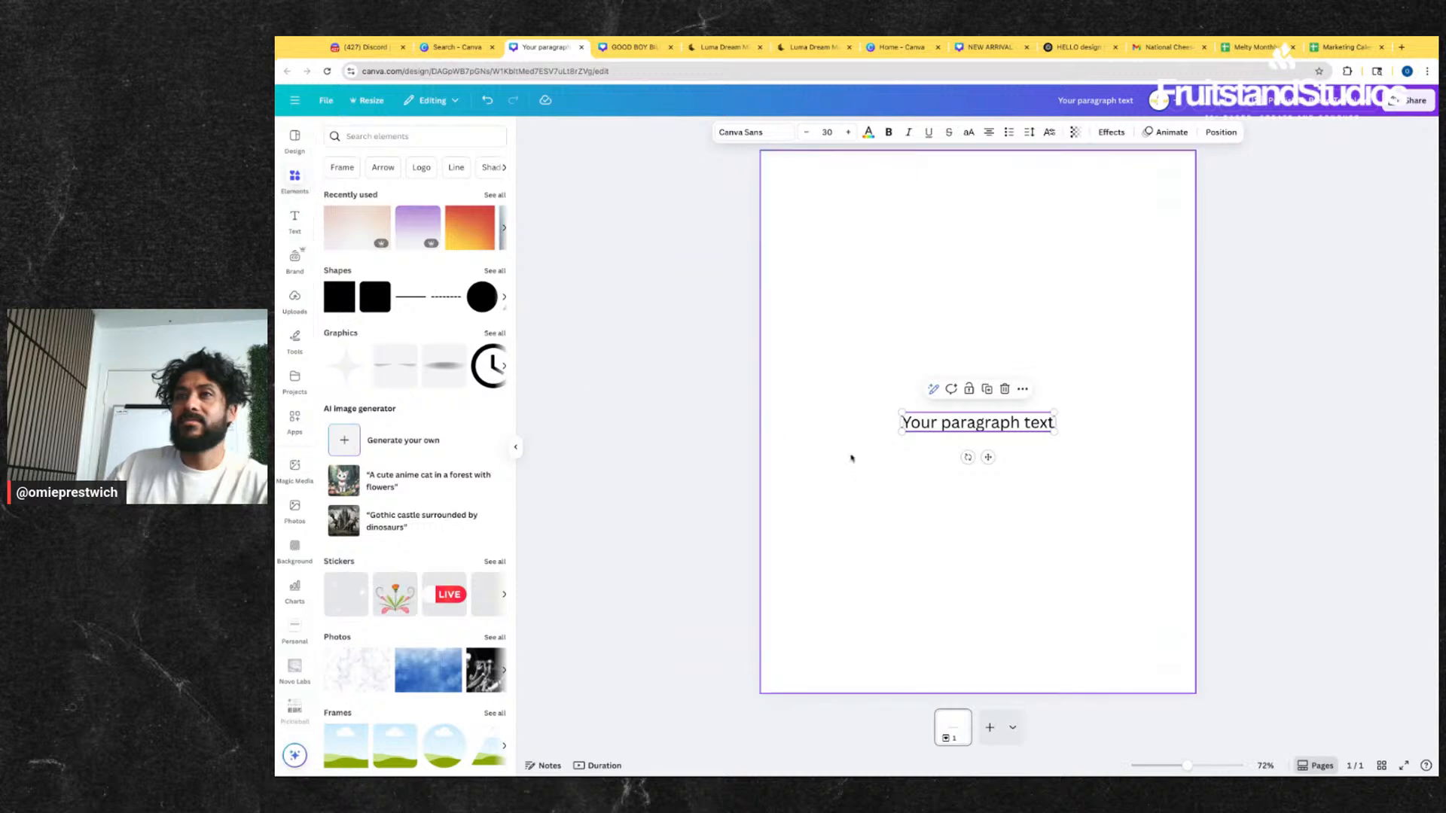
pyautogui.press('Return')
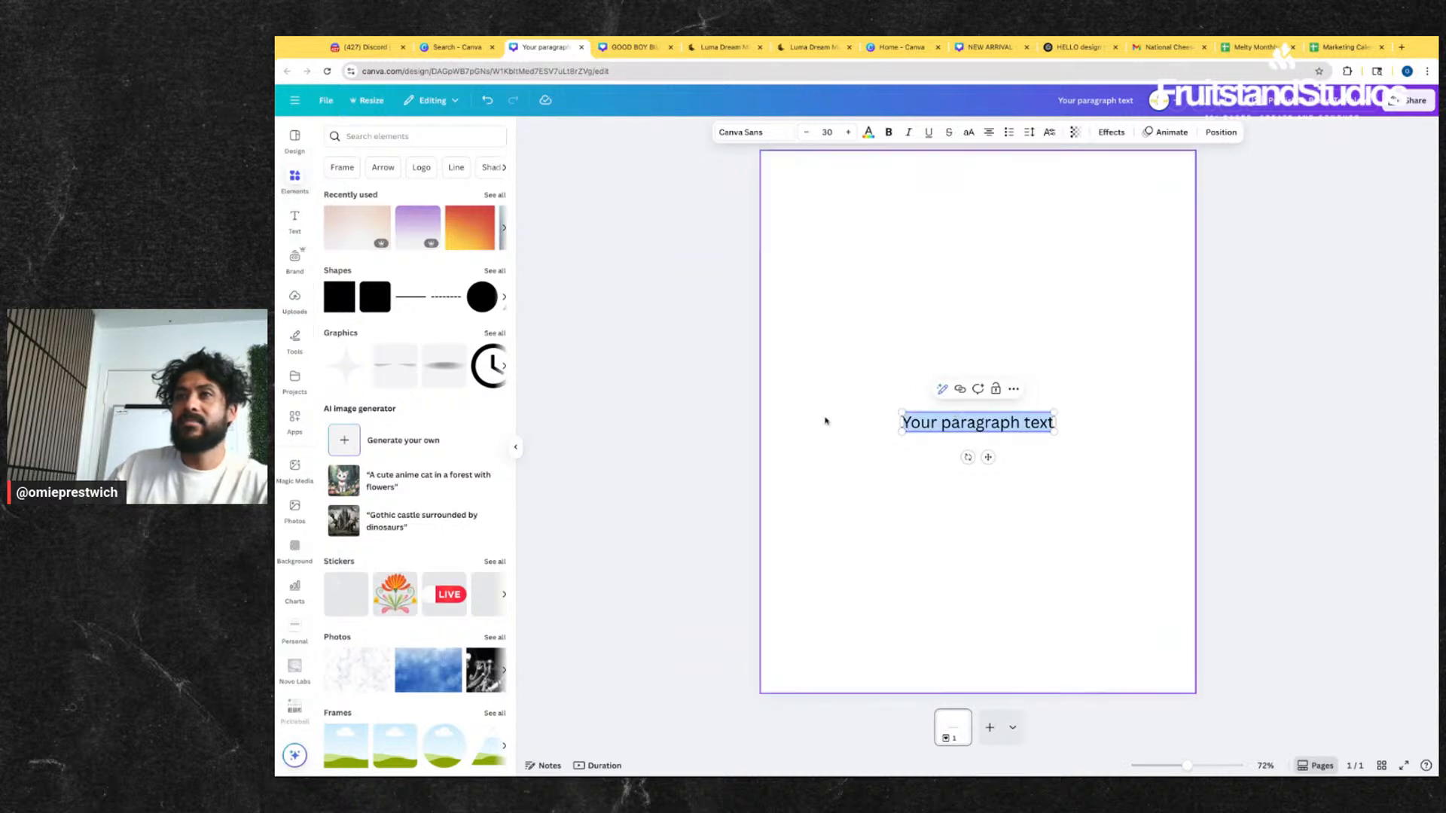
pyautogui.click(302, 222)
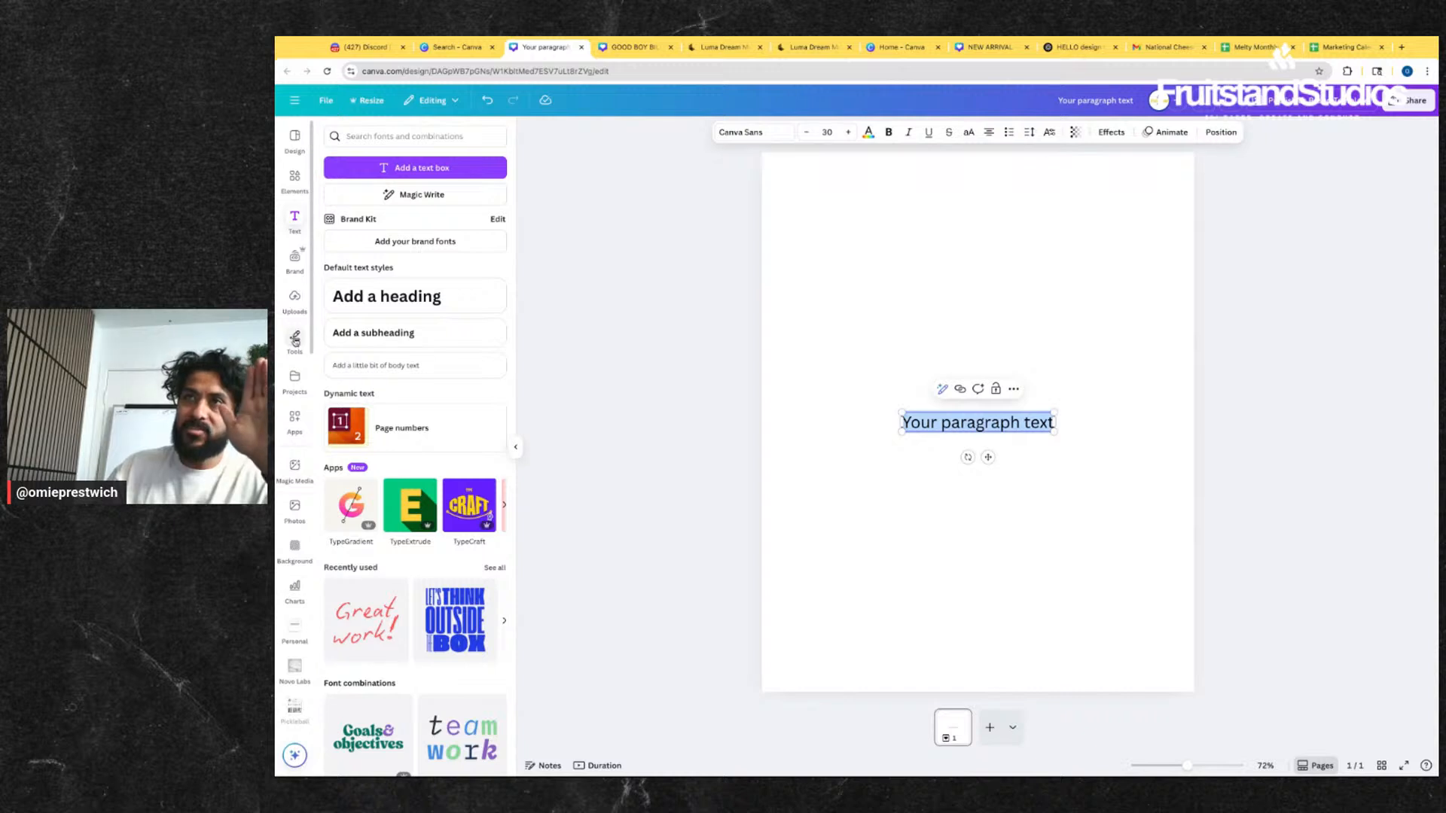
# - Exit text editing and delete the paragraph text box
pyautogui.click(295, 216)
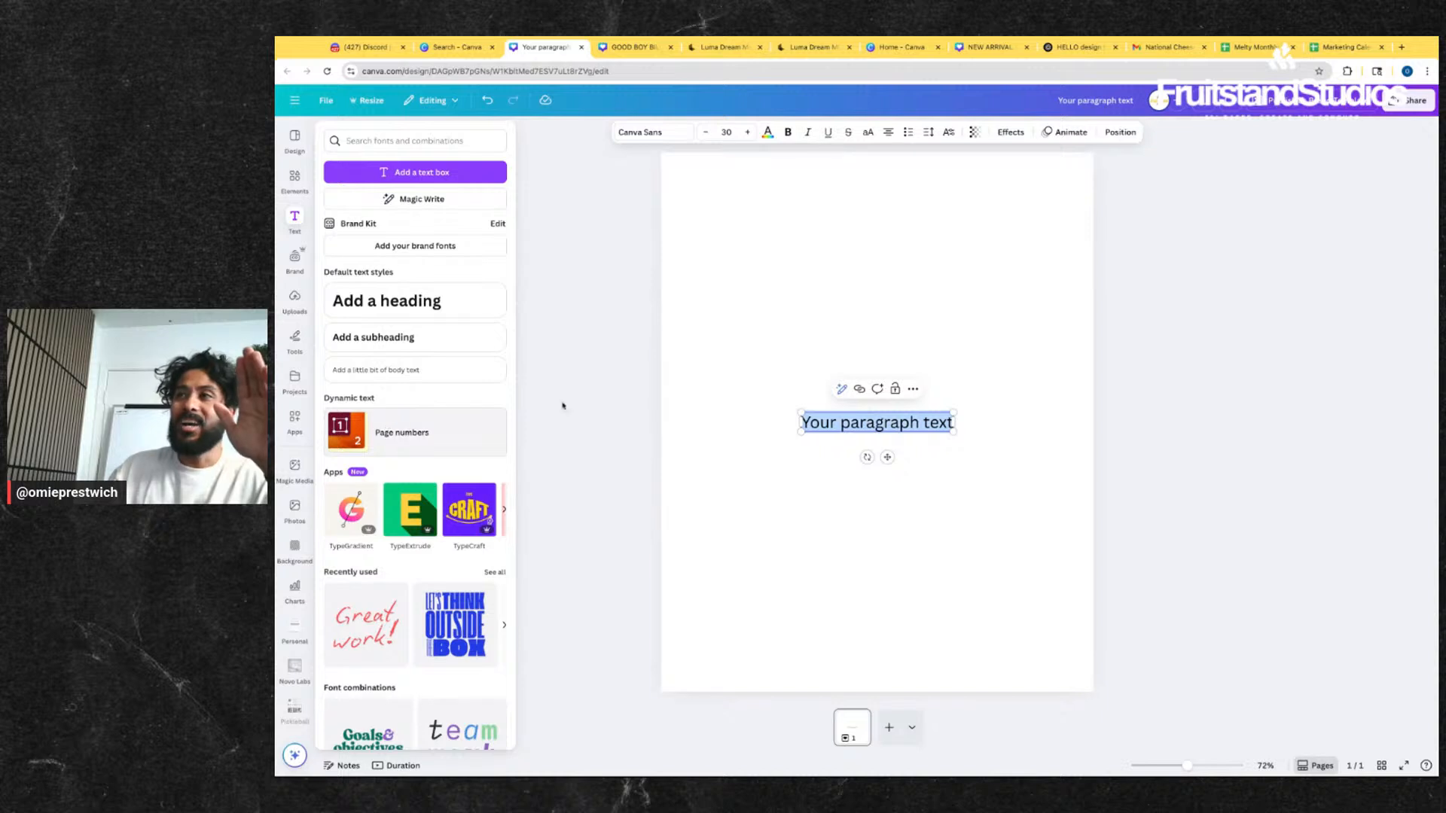
pyautogui.click(877, 500)
pyautogui.click(907, 423)
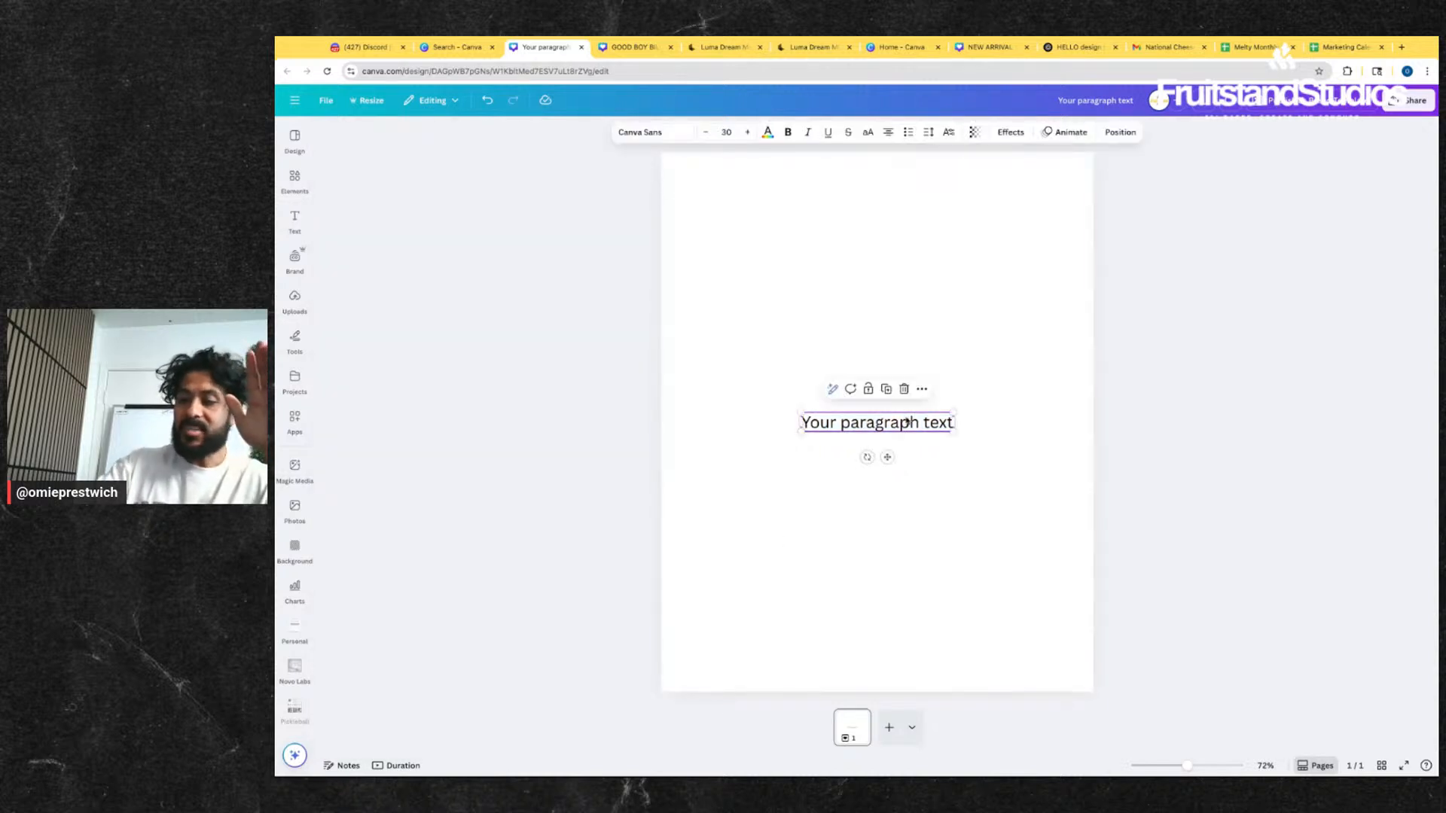
pyautogui.press('Delete')
# - Scroll the Text panel's Apps carousel and open the TypeExtrude 3D text app
pyautogui.click(294, 220)
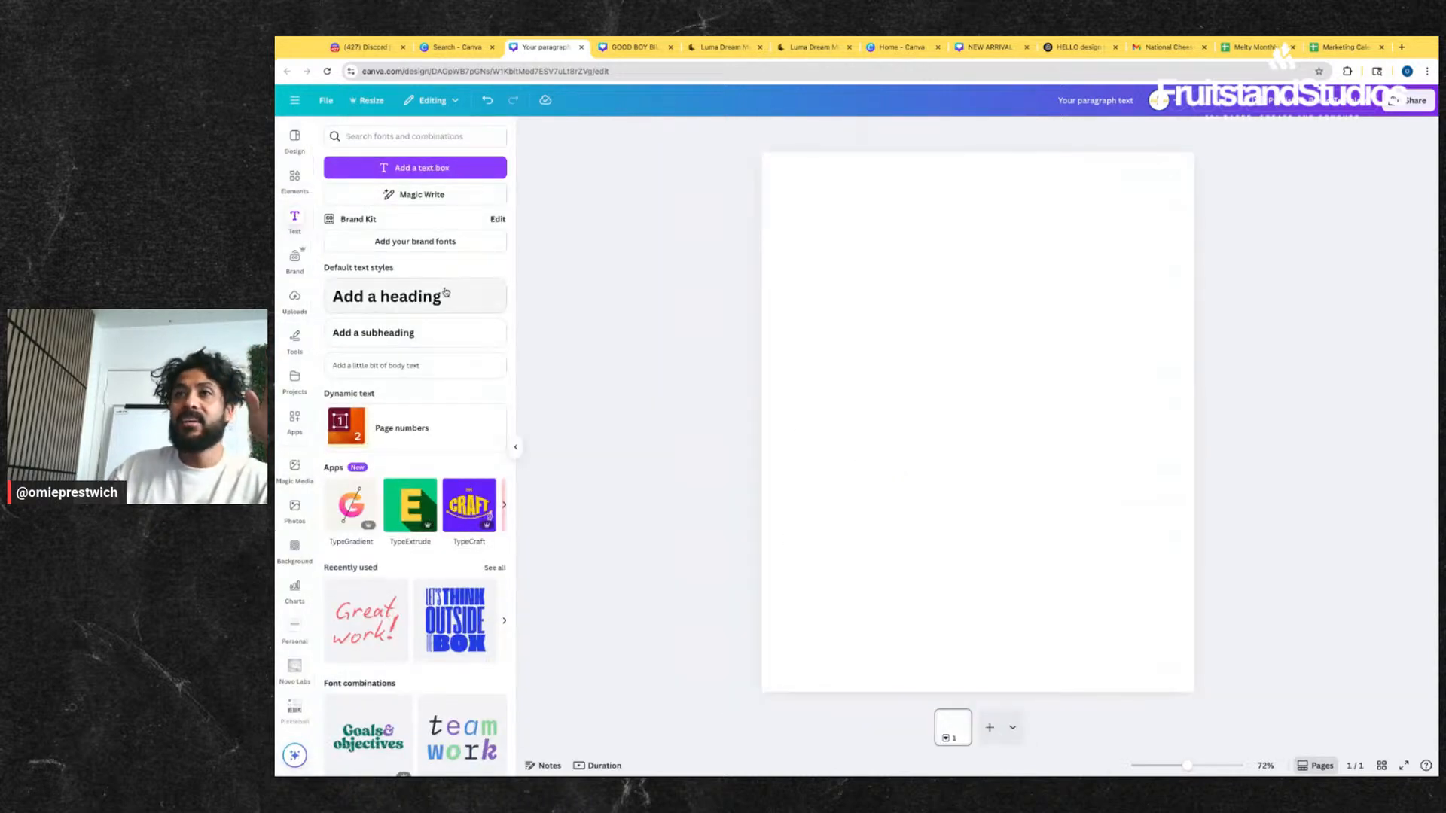
pyautogui.scroll(-1, 489, 452)
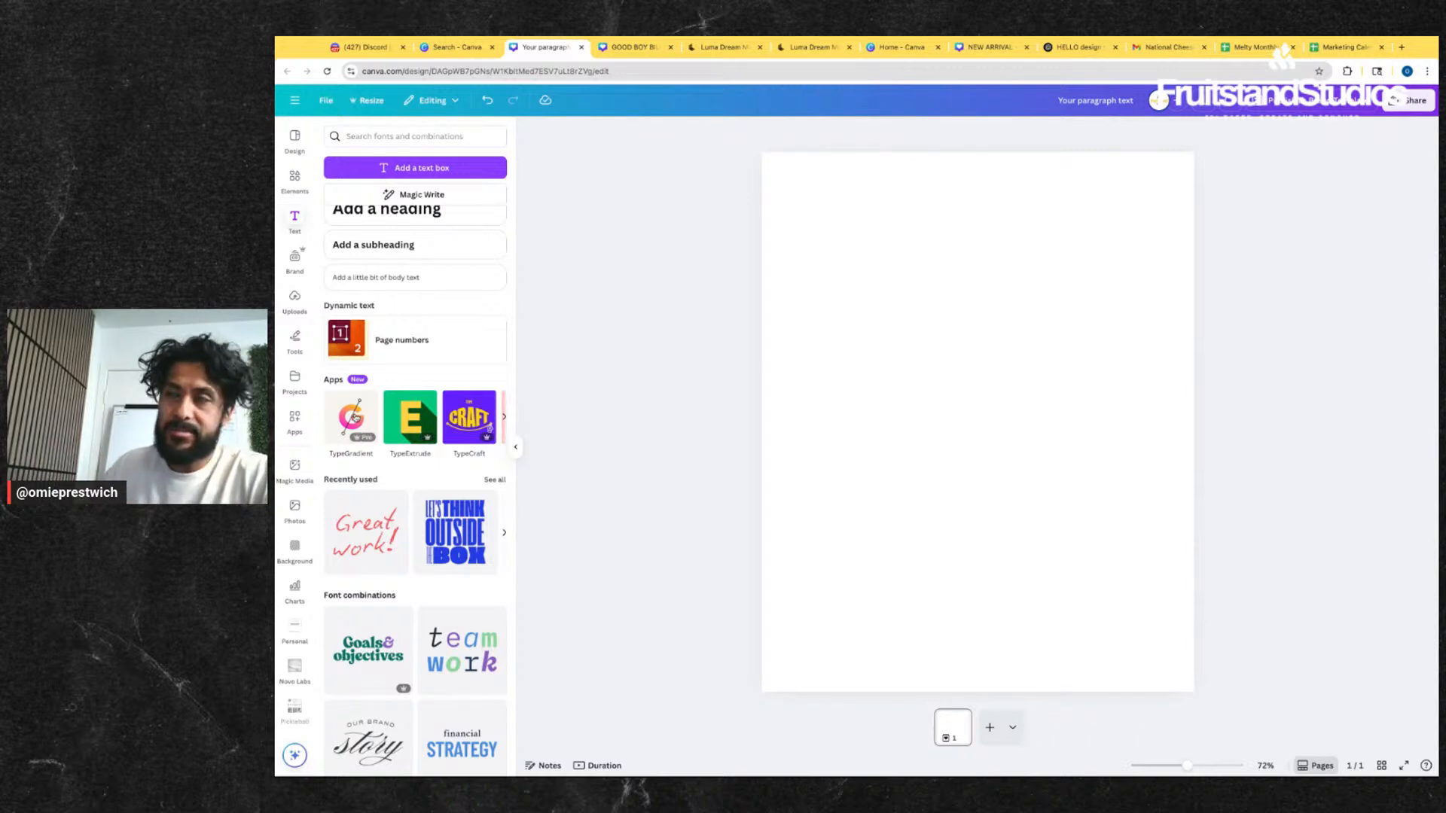
pyautogui.hscroll(2, 369, 417)
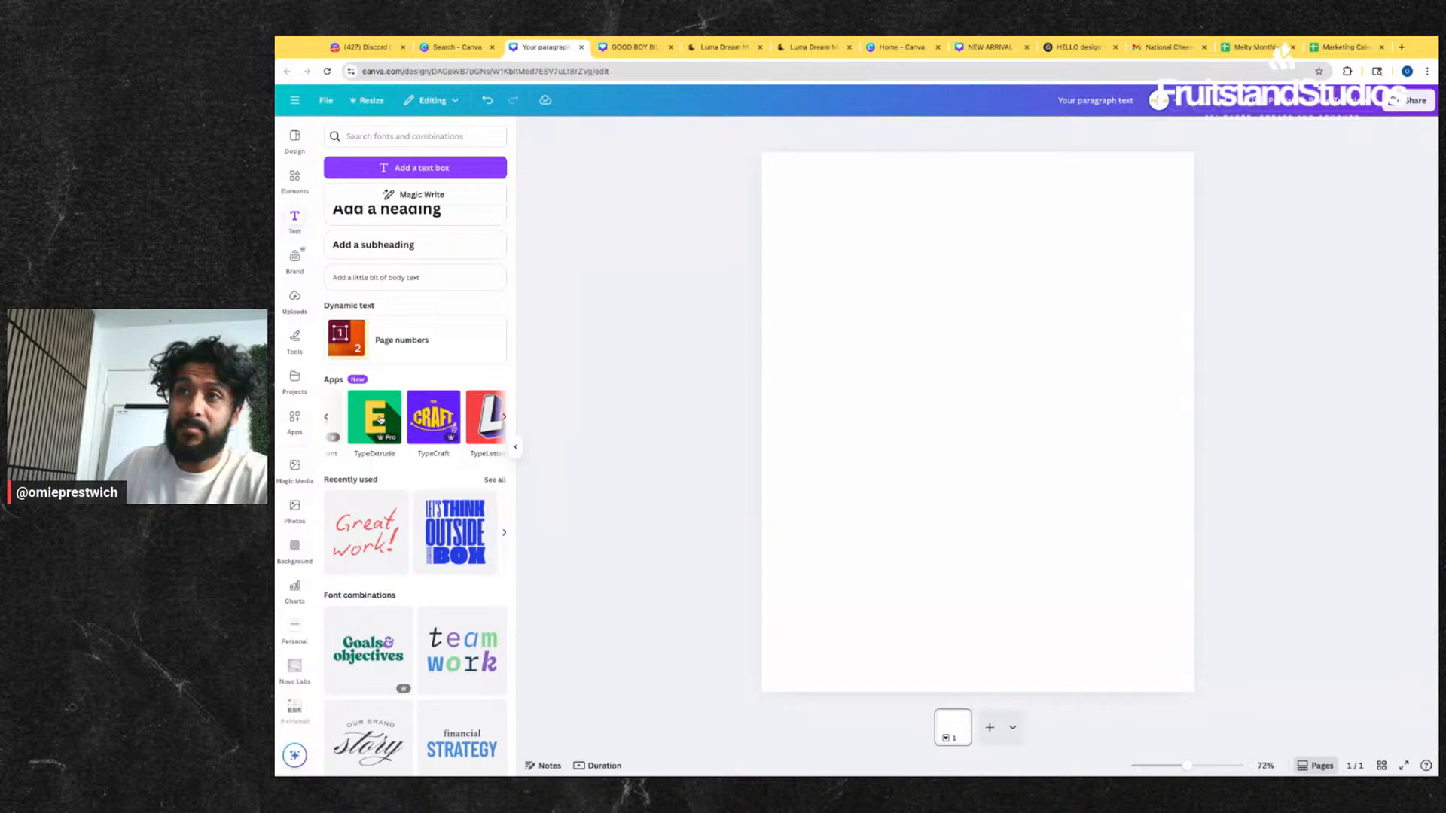
pyautogui.hscroll(2, 377, 418)
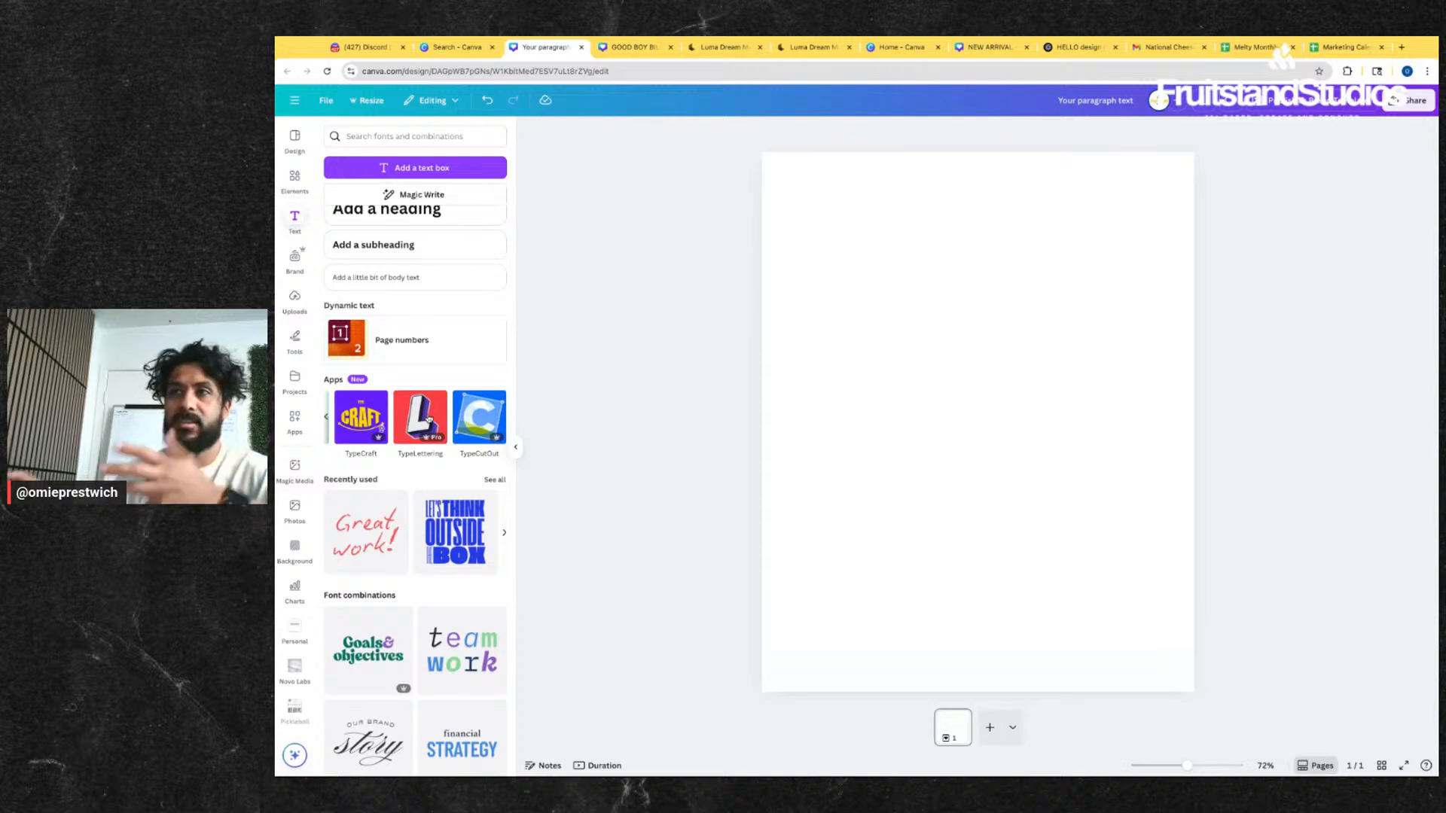
pyautogui.hscroll(-3, 427, 418)
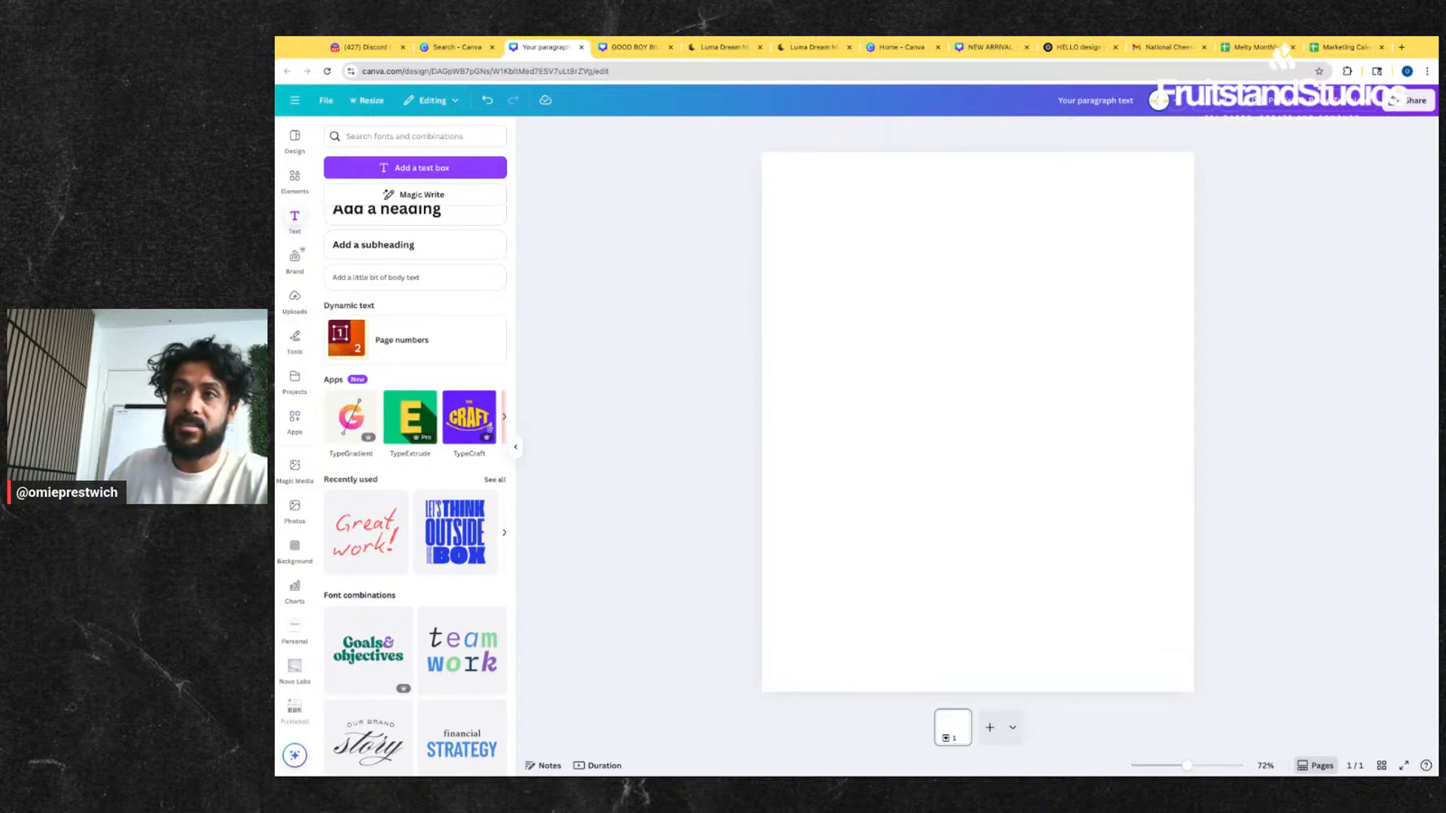
pyautogui.click(420, 412)
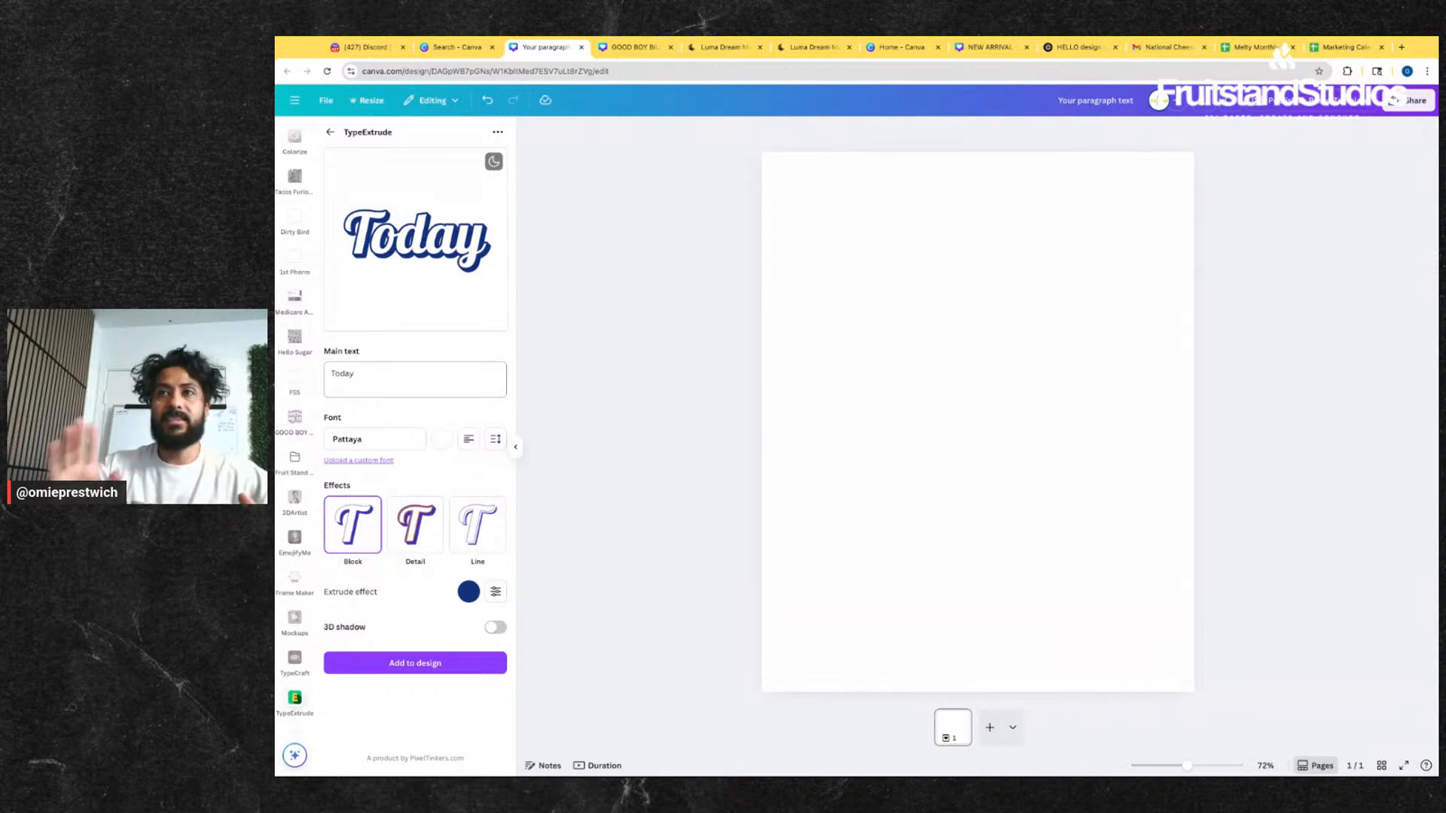
# - Replace the sample word with HAVE A GREAT DAY, broken onto four lines
pyautogui.tripleClick(377, 376)
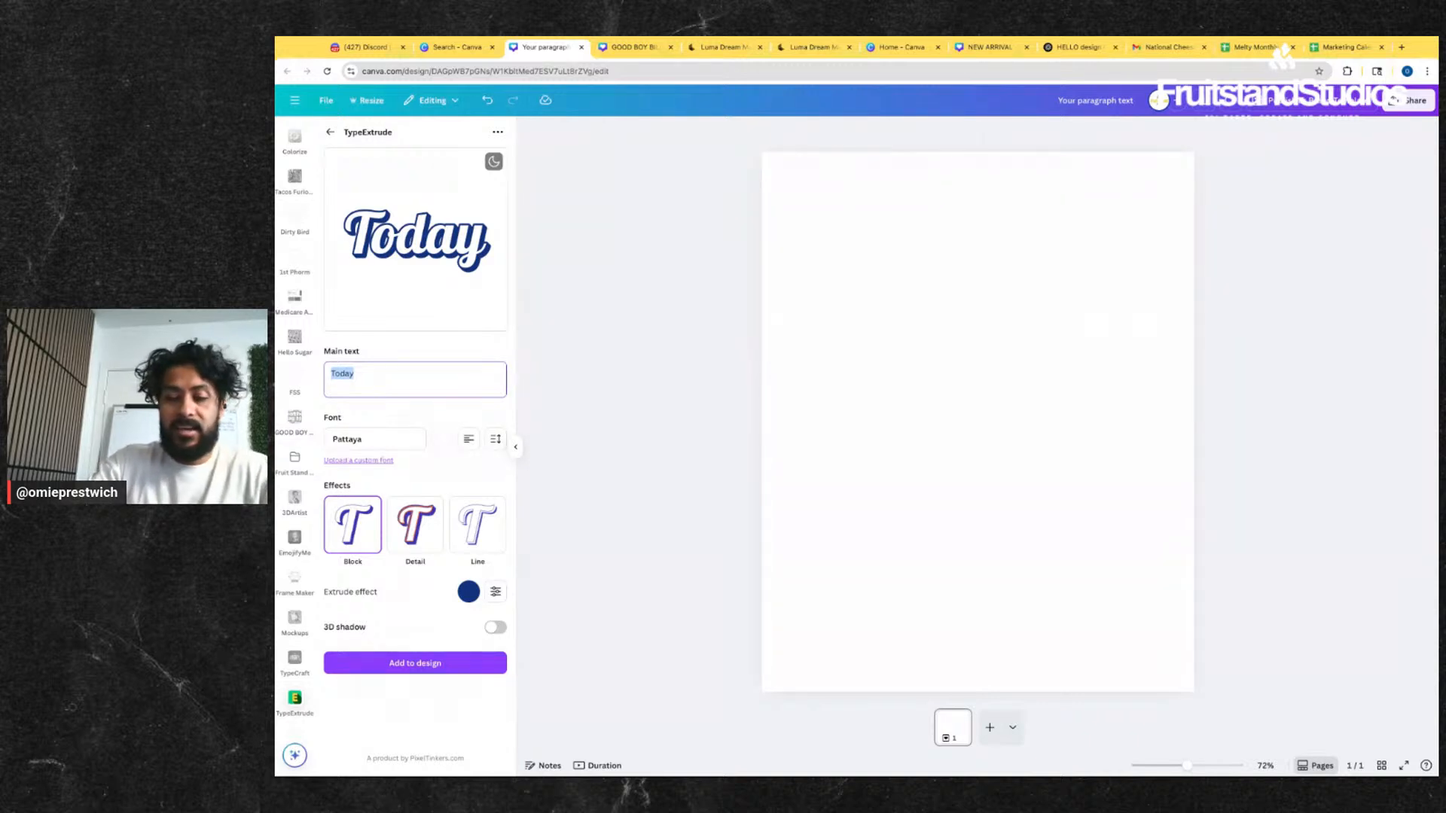
pyautogui.write('HAVE A')
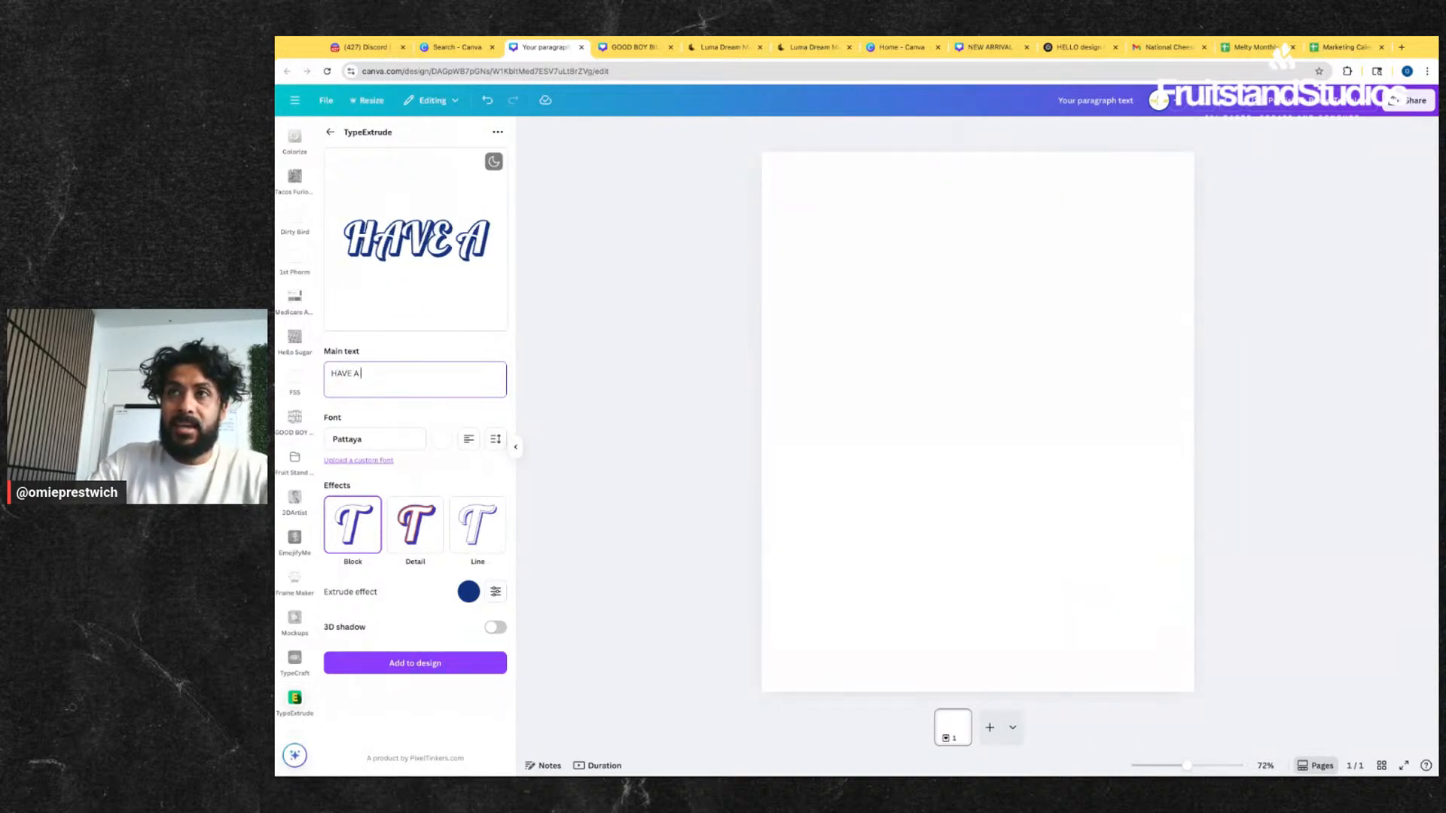
pyautogui.write(' GREAT DAY')
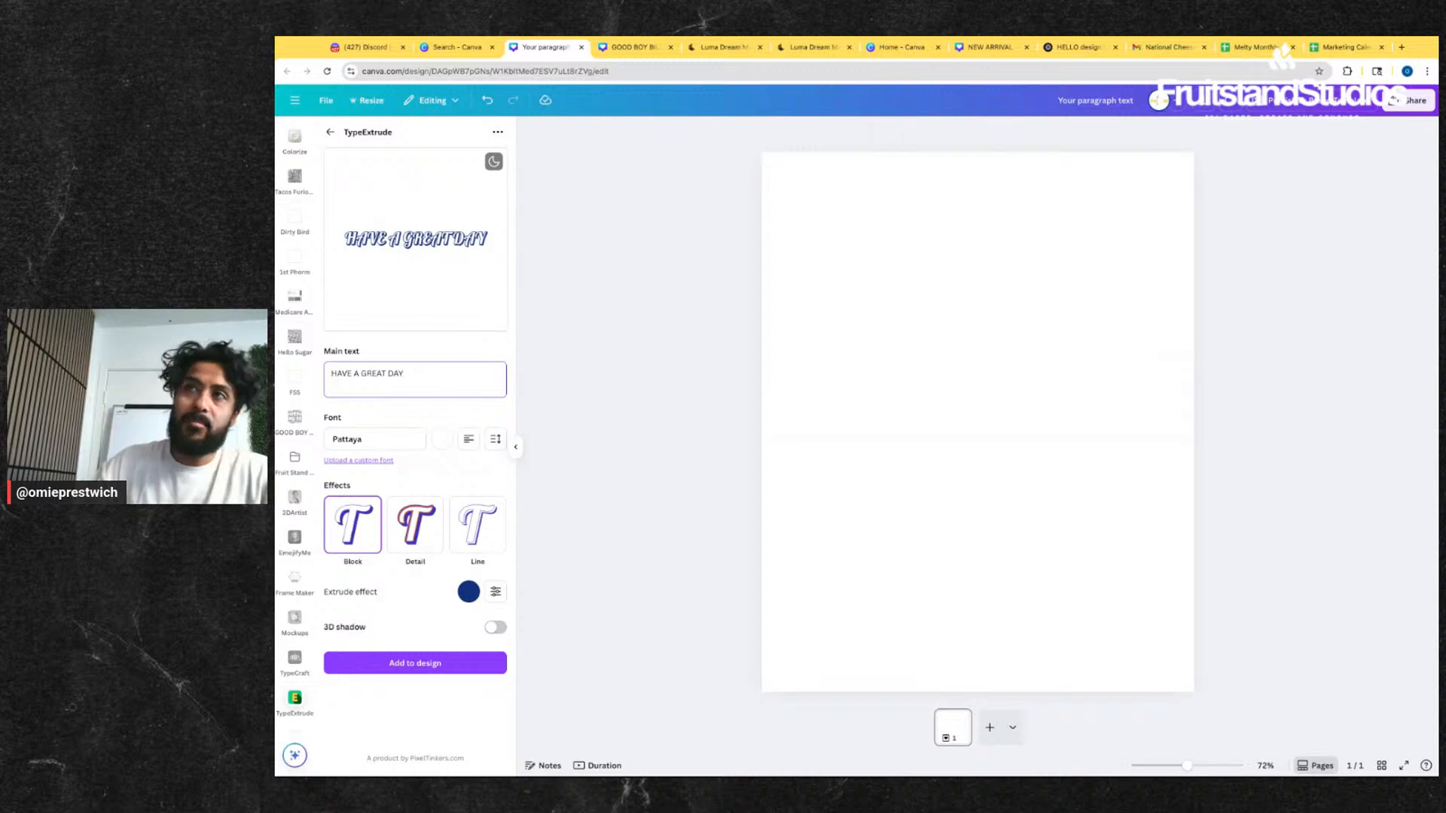
pyautogui.click(354, 373)
pyautogui.press('Return')
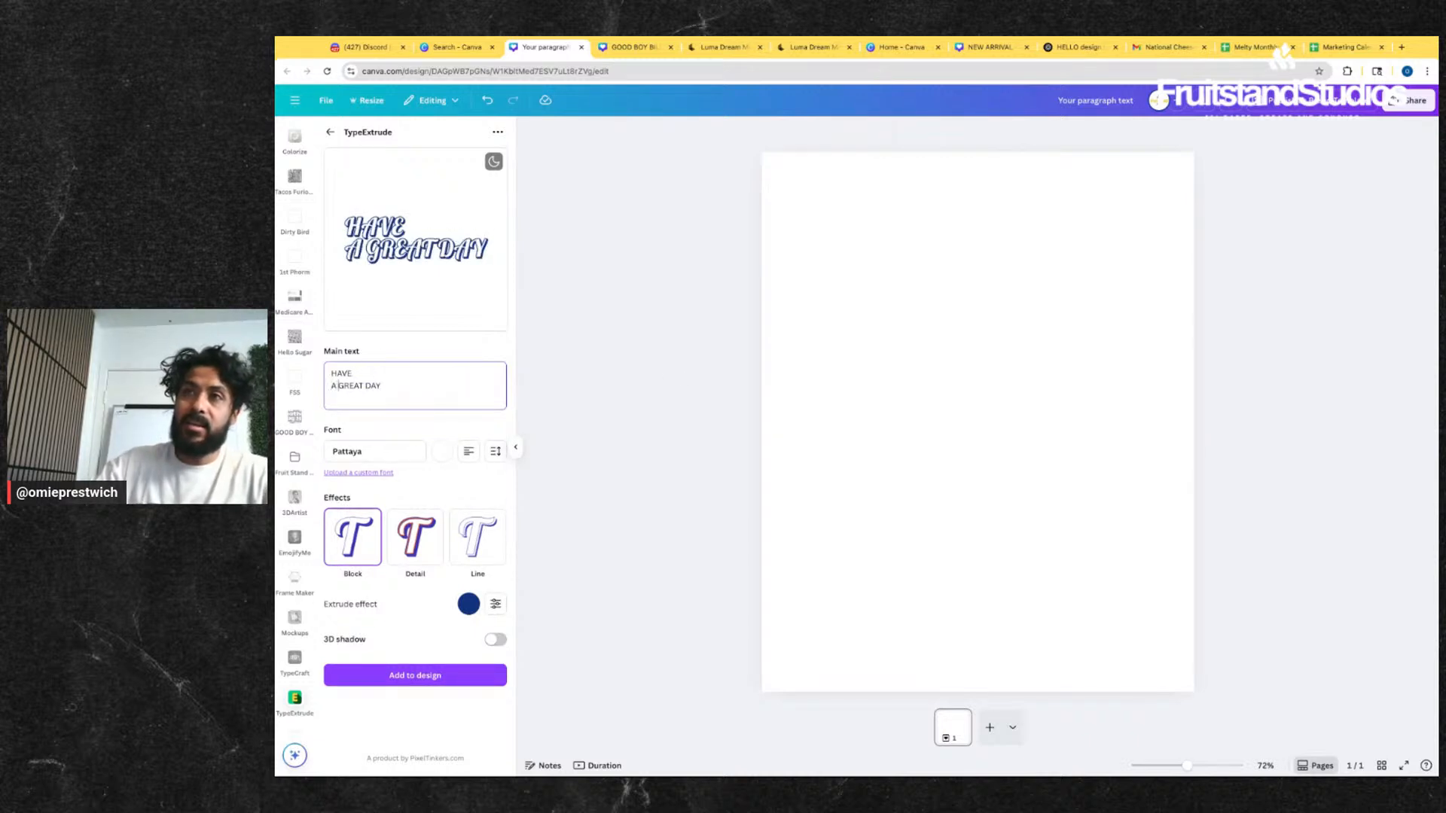
pyautogui.press('Return')
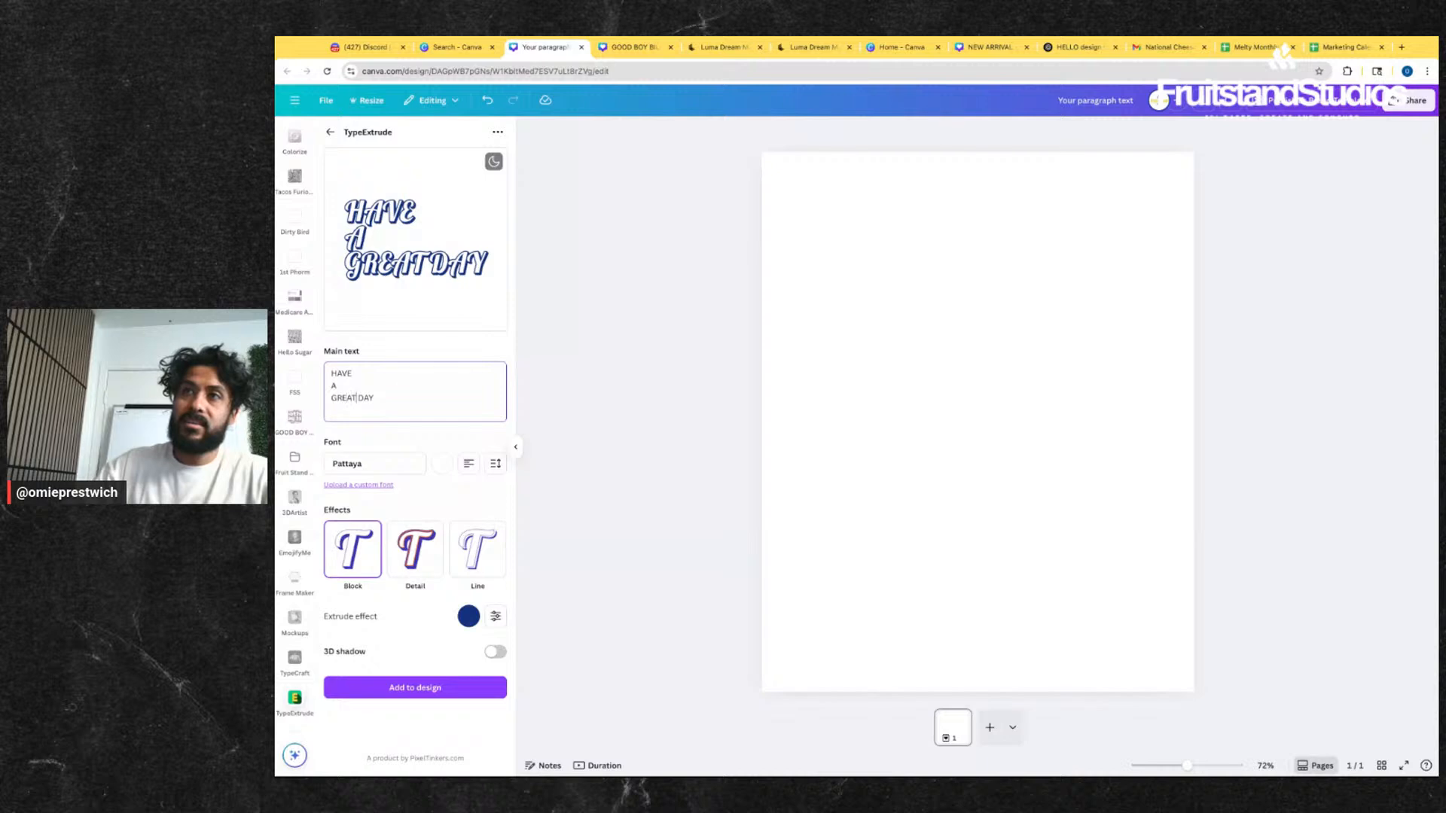
pyautogui.press('Return')
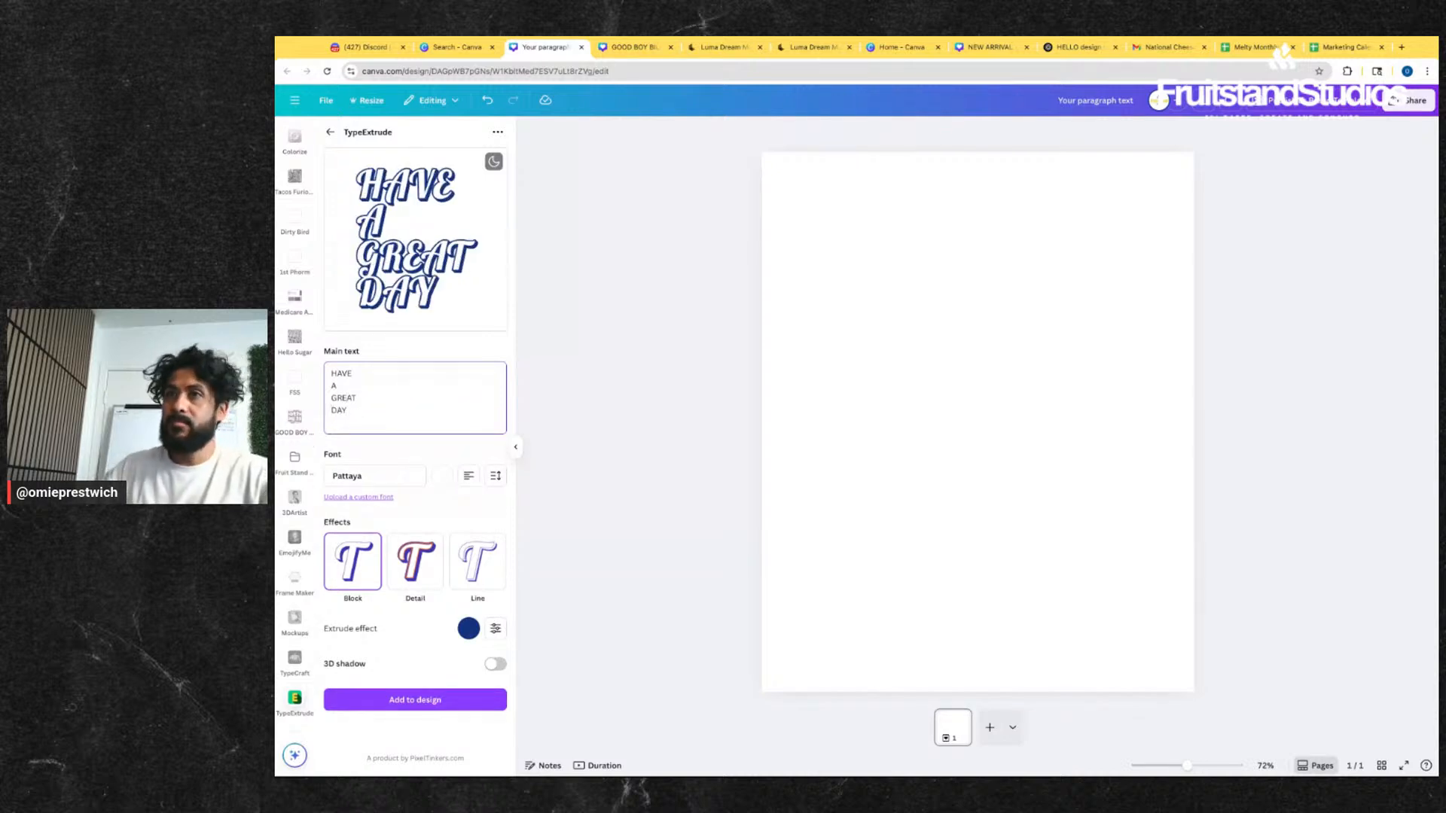
pyautogui.click(396, 476)
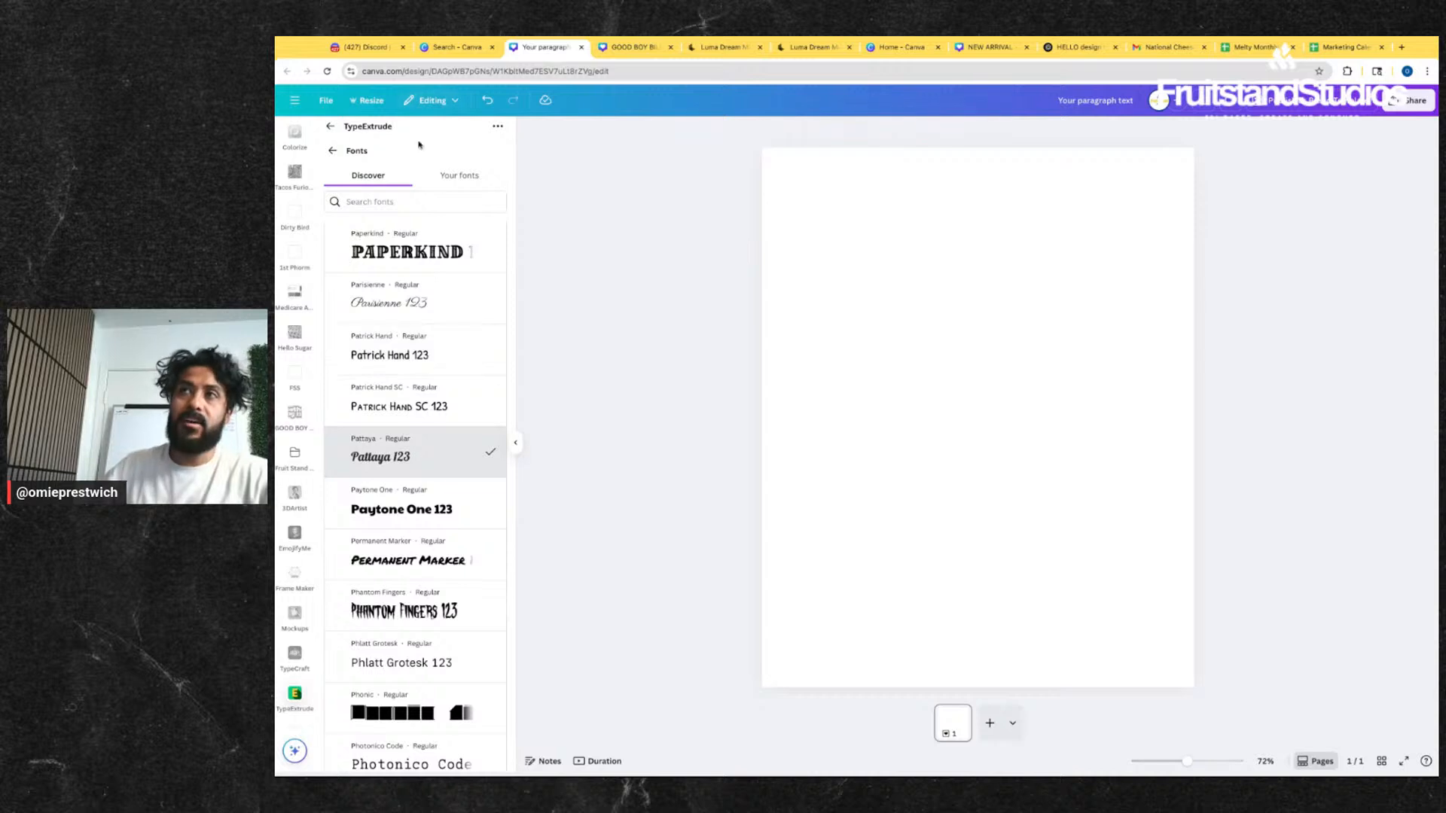
# - Change the extruded text's font from Pattaya to the uploaded Tusker-Grotesk
pyautogui.click(469, 178)
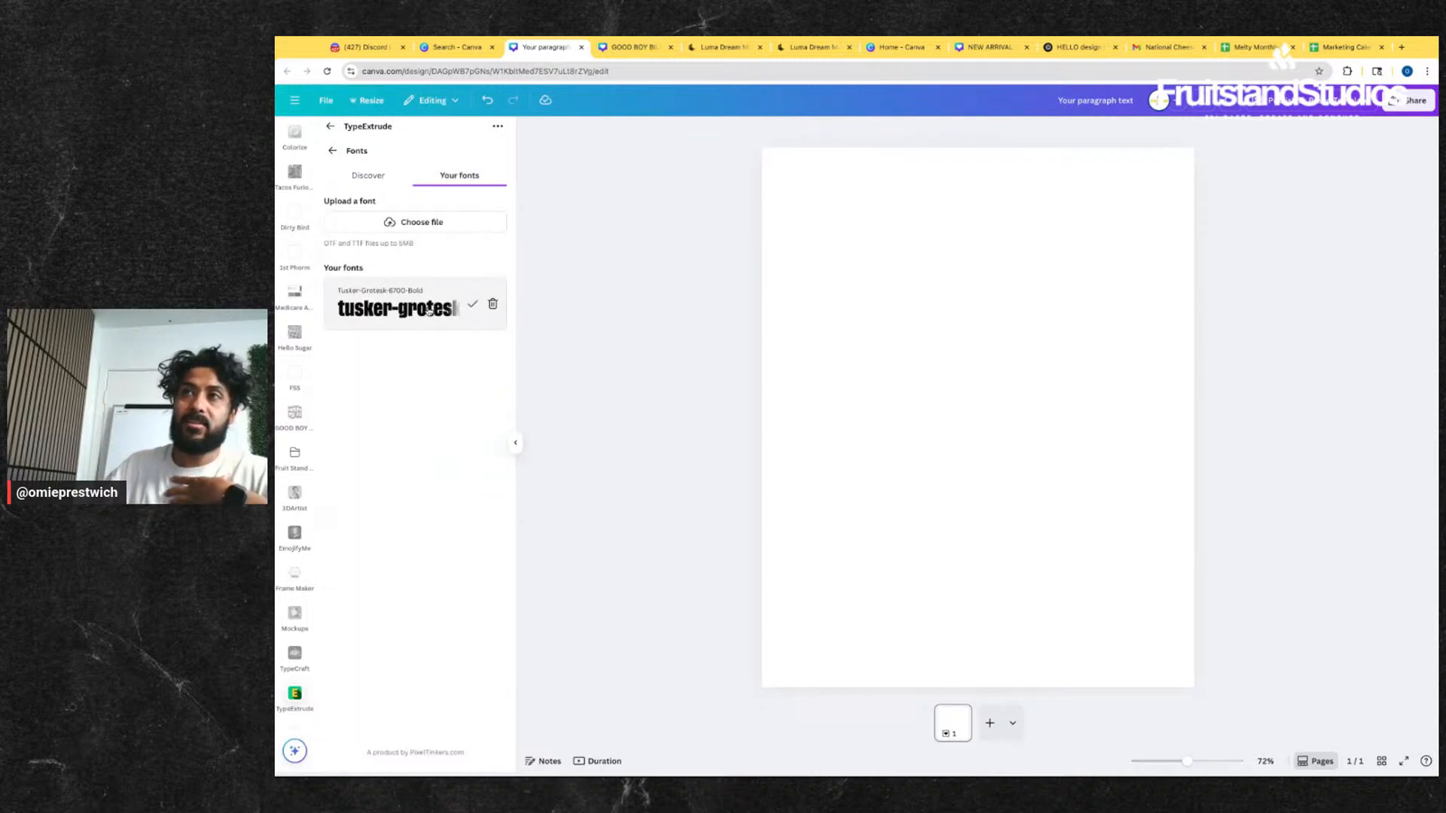
pyautogui.click(429, 314)
pyautogui.click(334, 152)
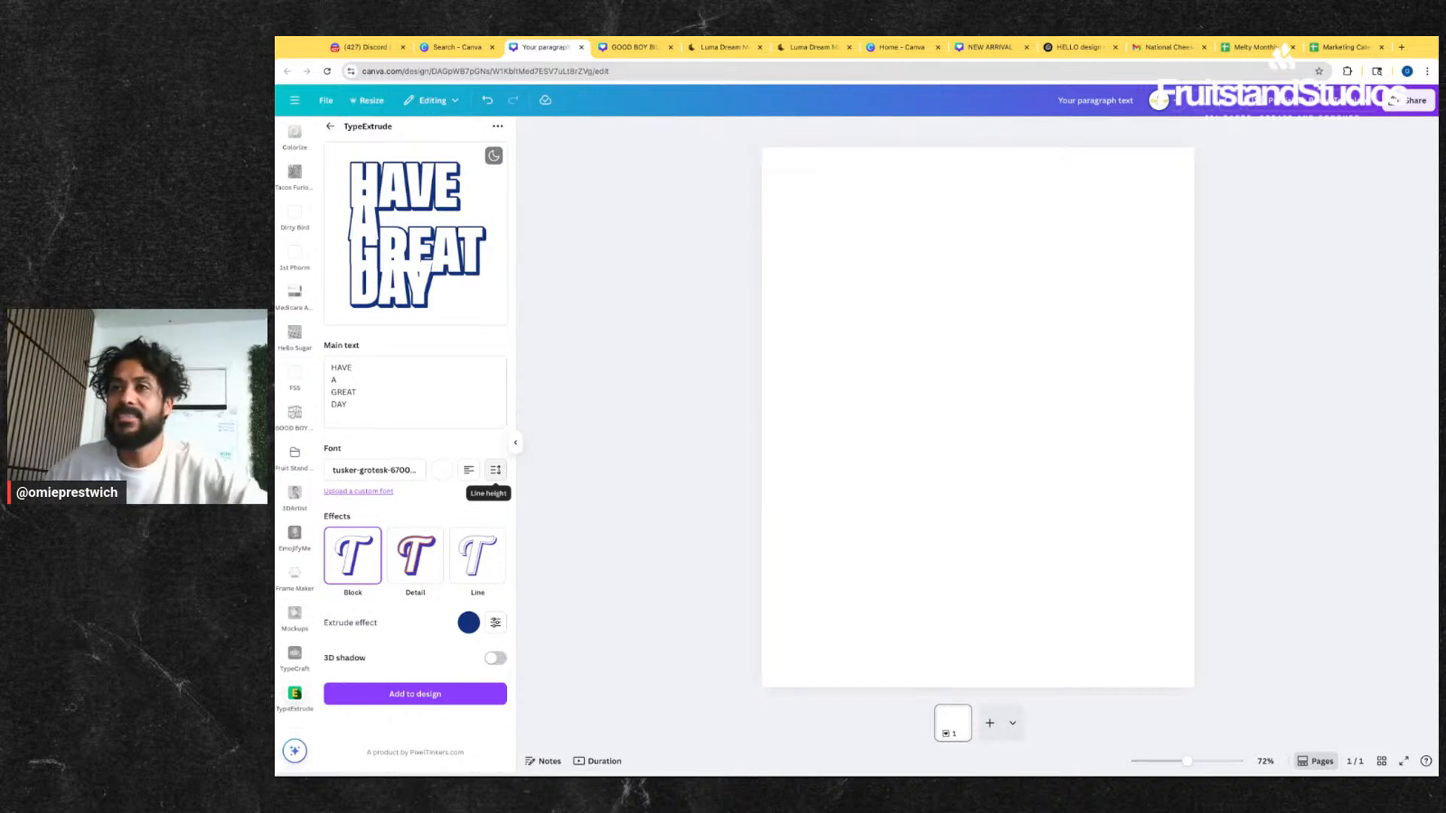
# - Increase the line height of the extruded text, keeping it left-aligned
pyautogui.click(496, 471)
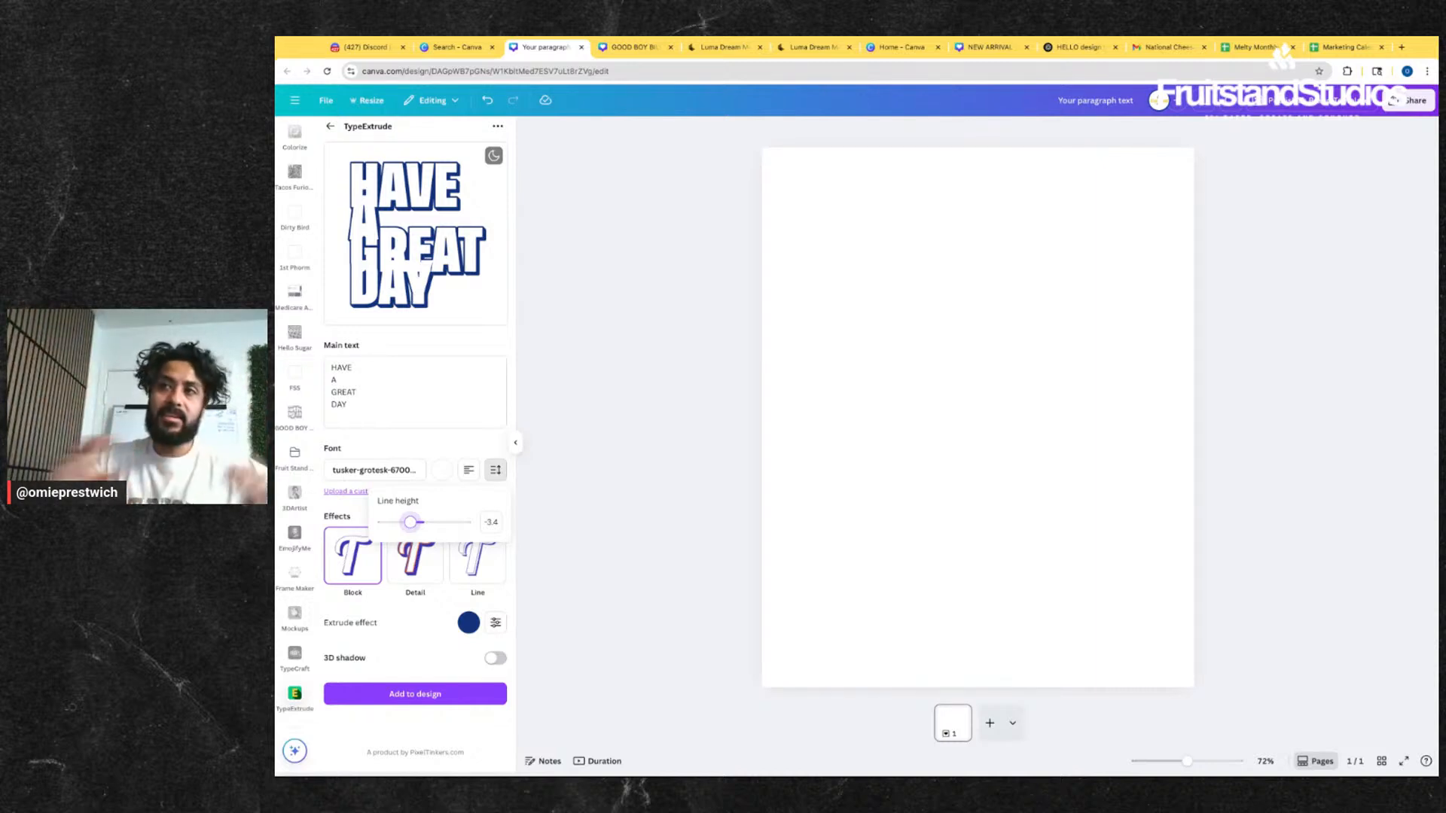
pyautogui.click(469, 471)
pyautogui.click(469, 471)
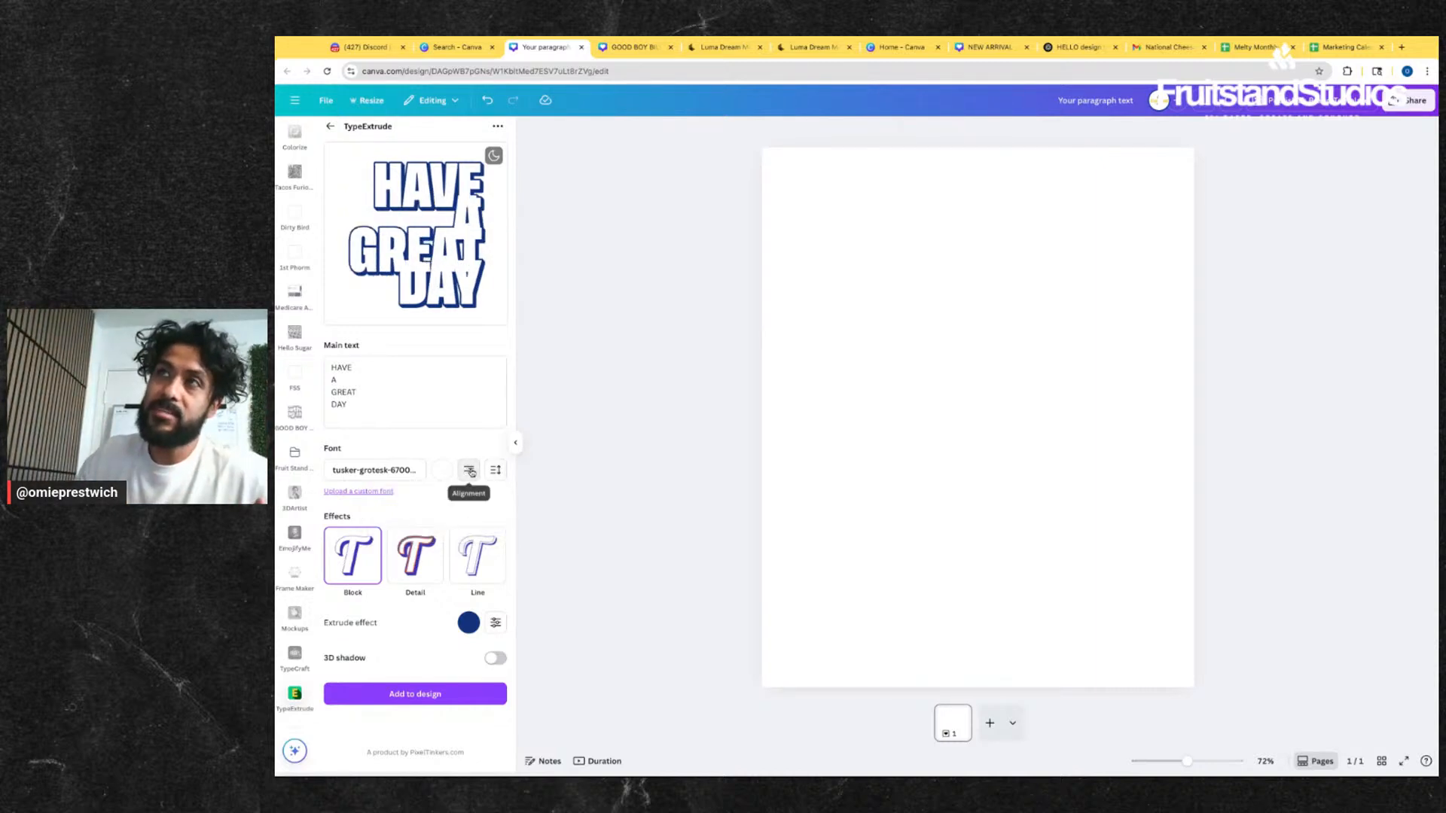
pyautogui.click(470, 470)
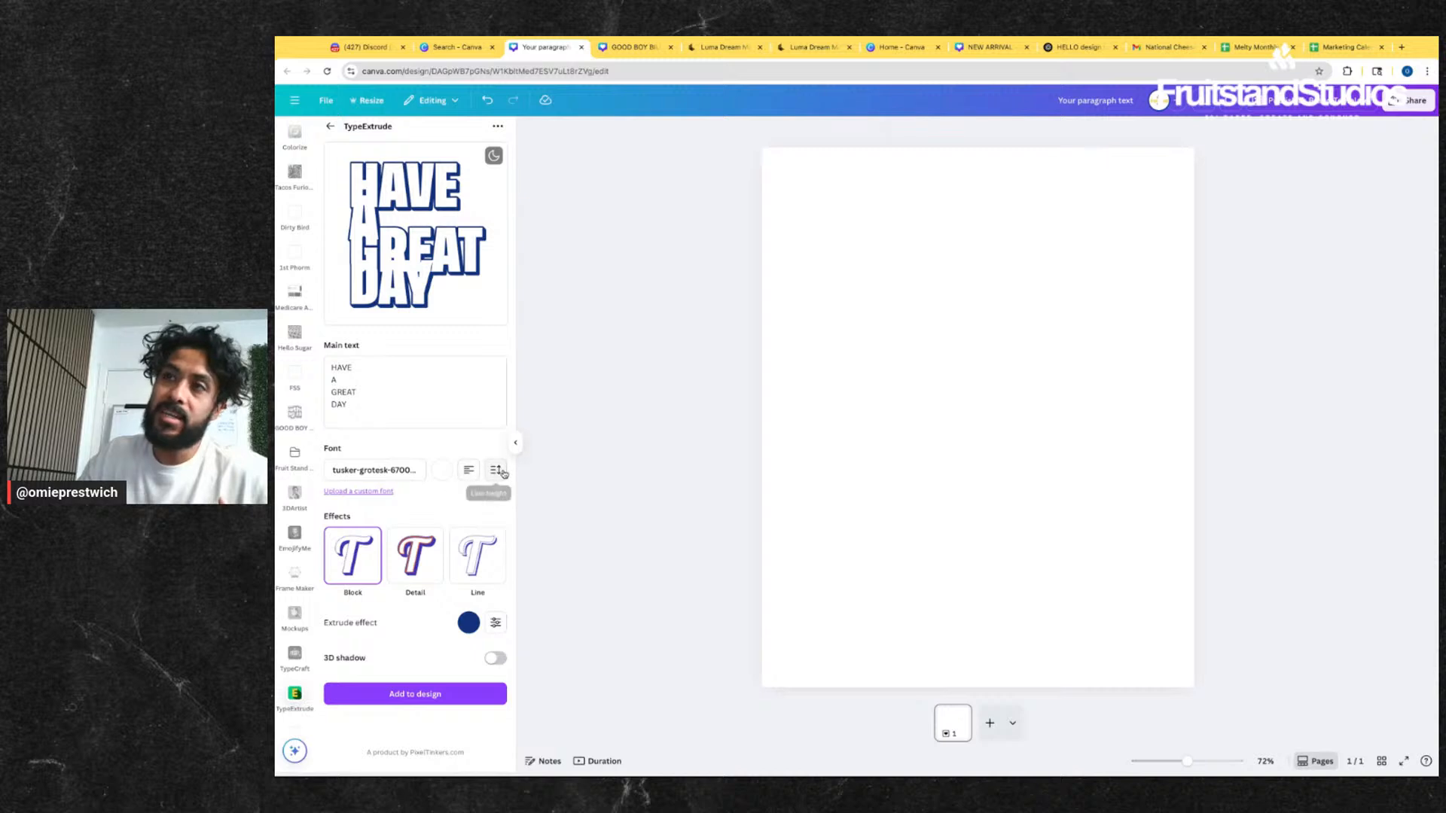
pyautogui.click(496, 471)
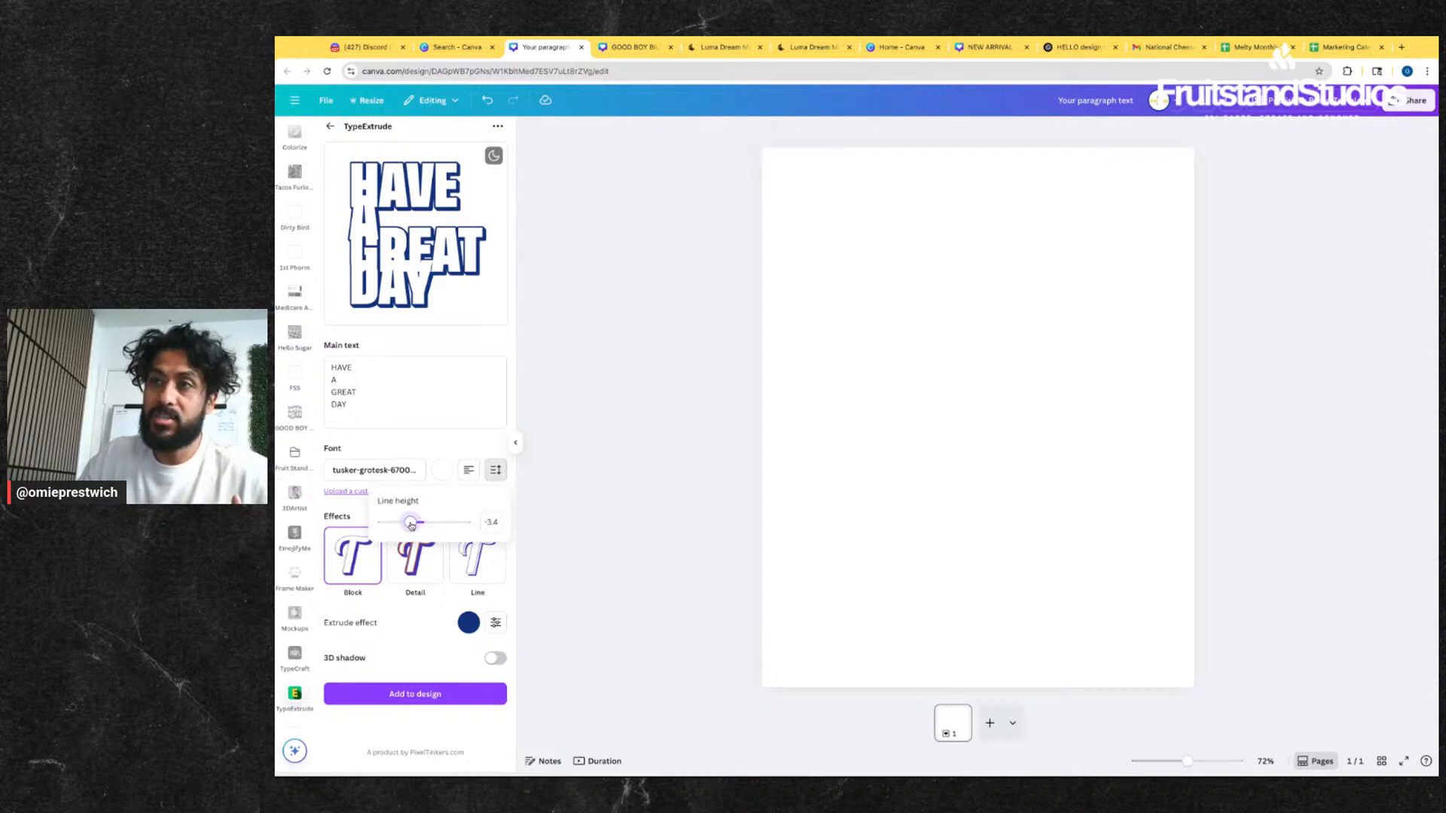
pyautogui.moveTo(411, 526); pyautogui.dragTo(423, 522)
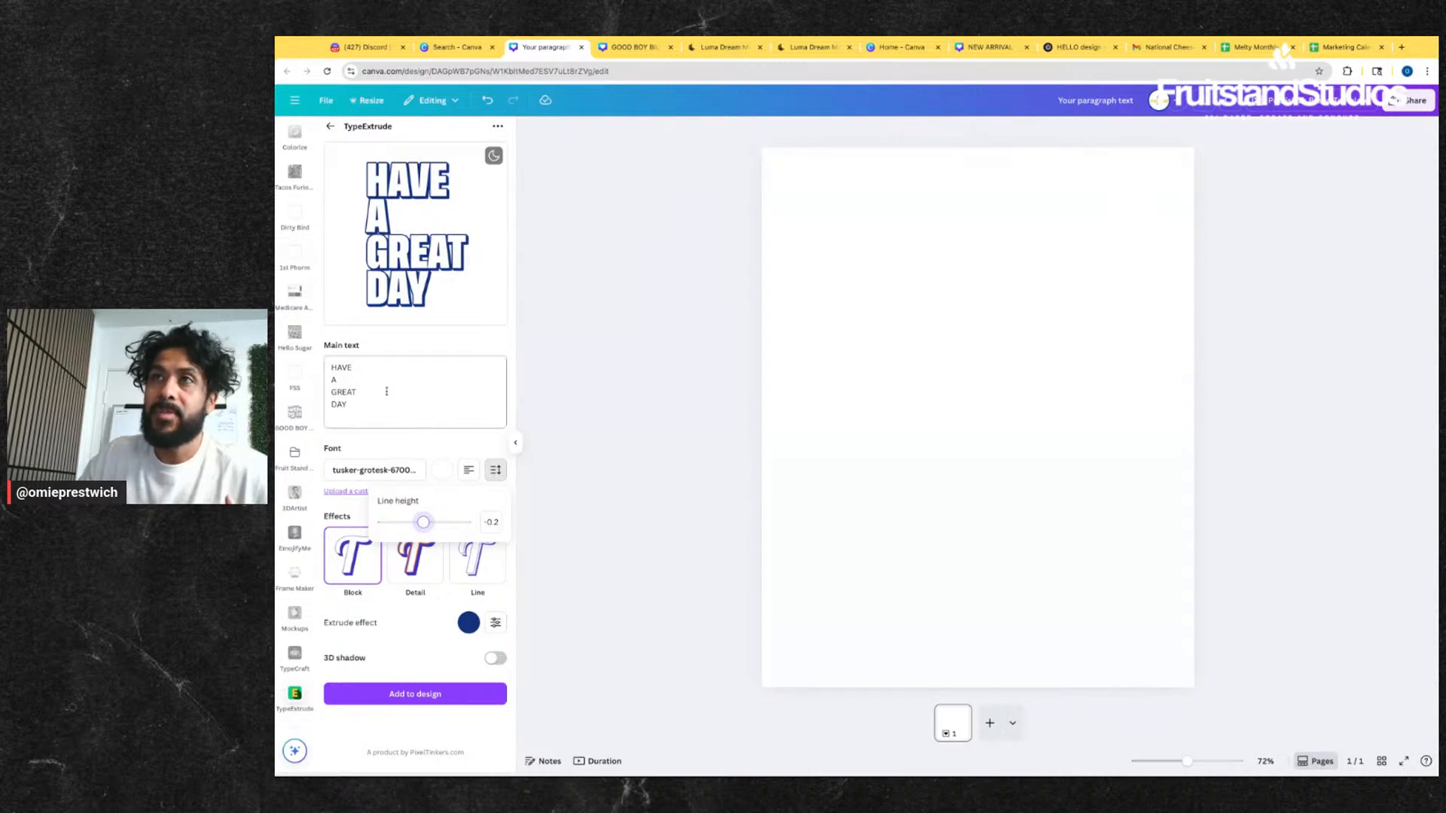
pyautogui.click(332, 391)
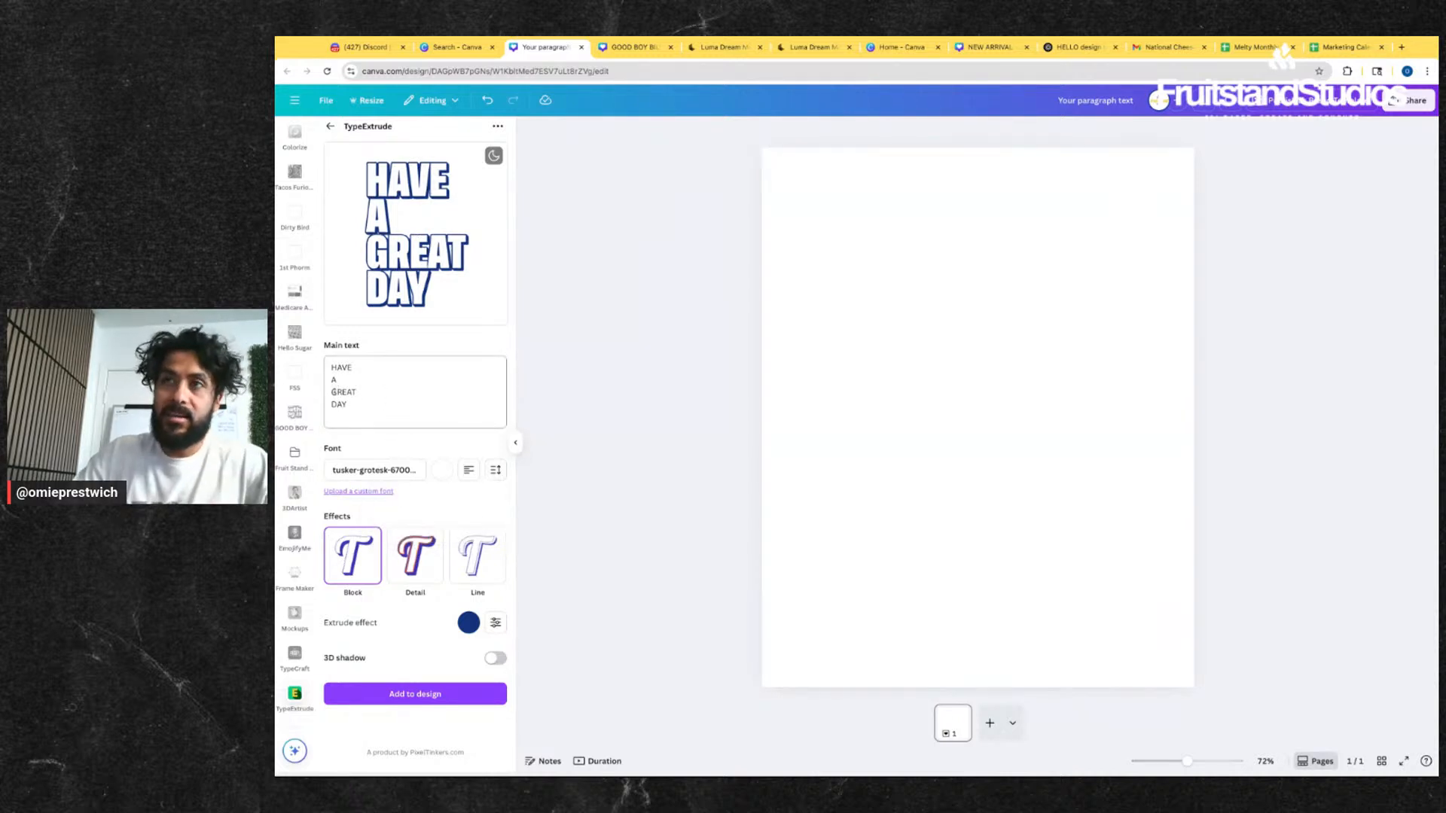
# - Join A and GREAT onto one line and switch to the Detail extrude style
pyautogui.click(333, 391)
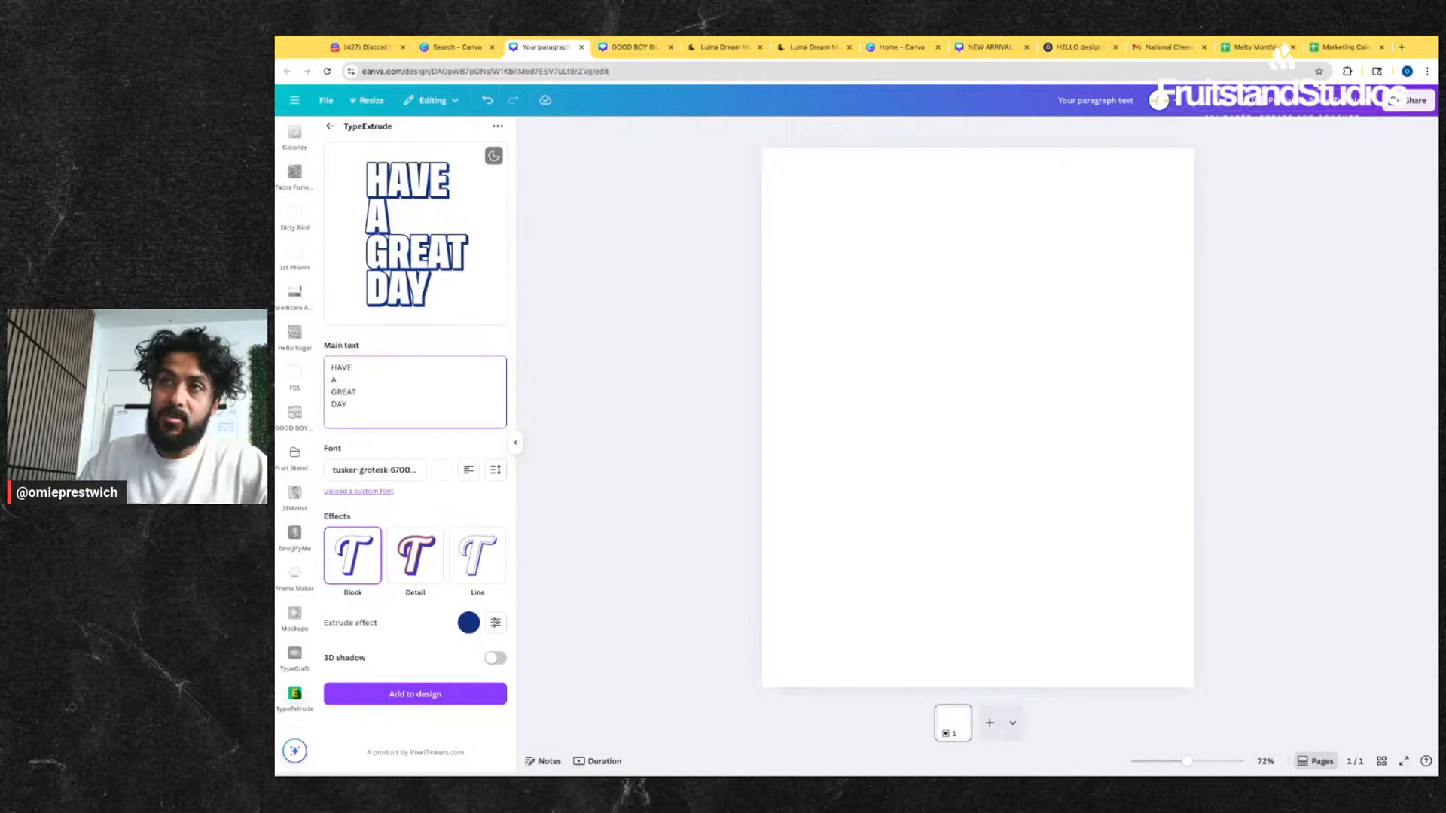
pyautogui.press('BackSpace')
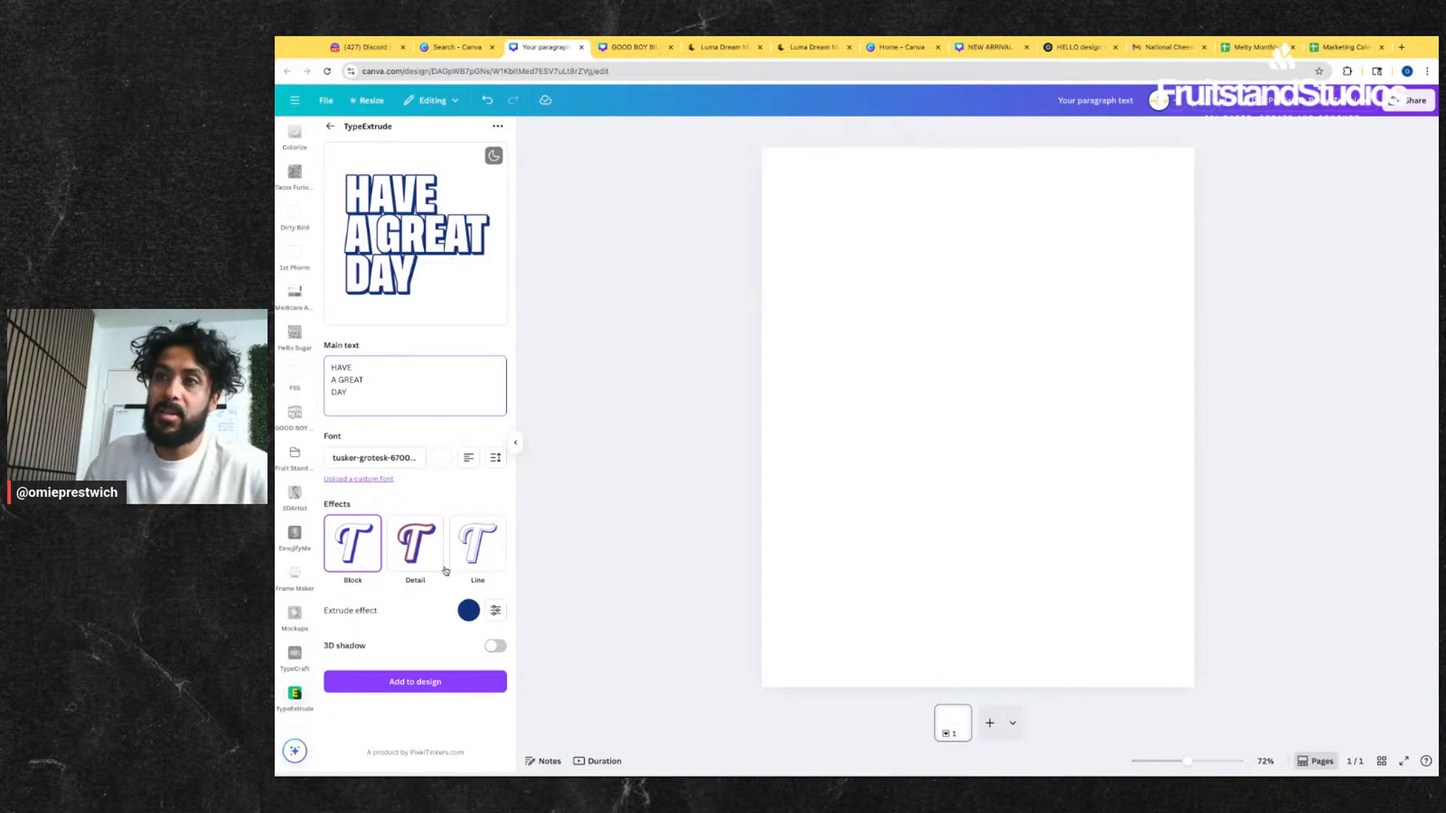
pyautogui.click(422, 557)
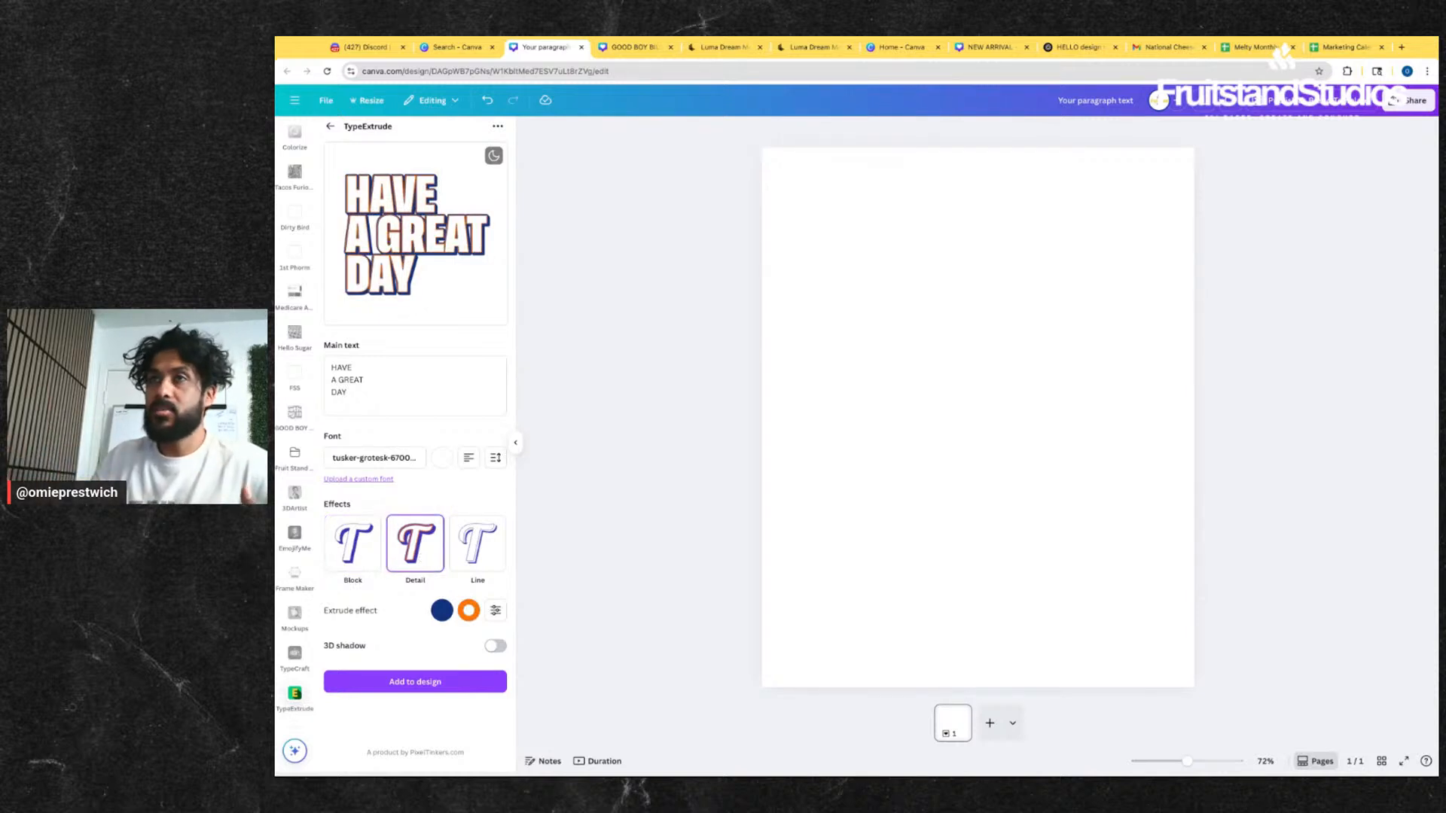
# - Preview the Line extrude style, then revert to the Block style
pyautogui.click(477, 545)
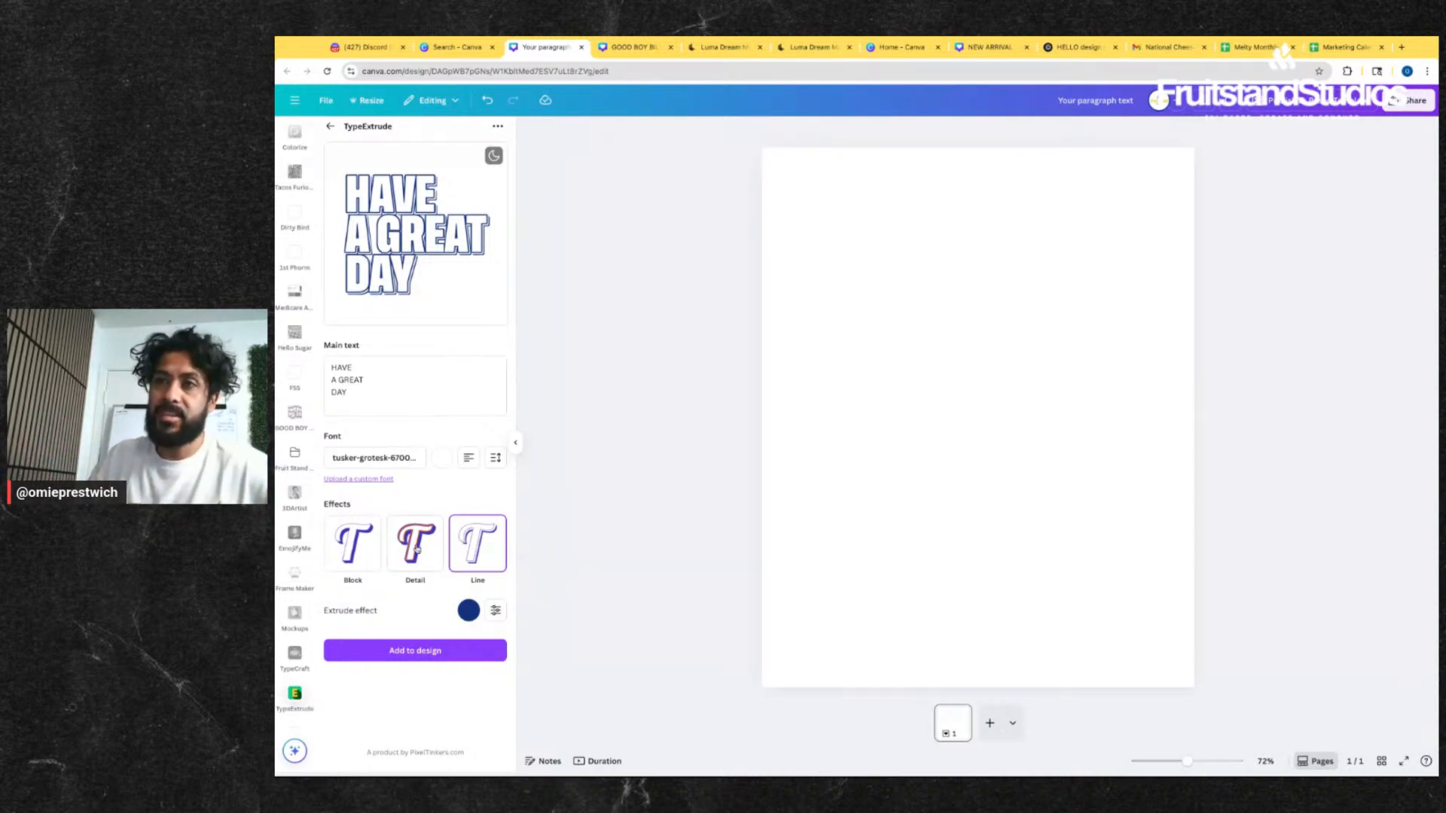
pyautogui.click(362, 549)
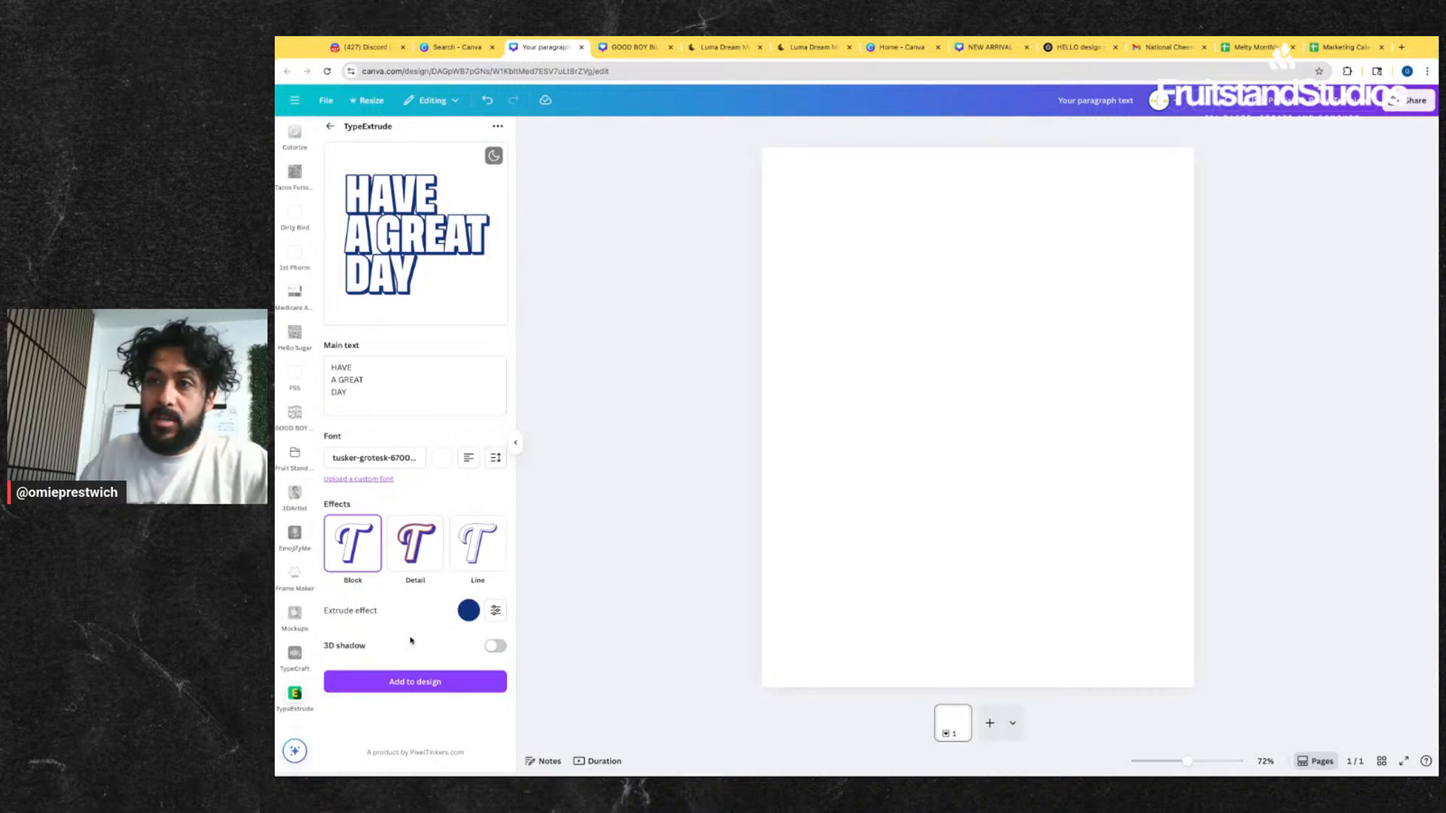
# - Set outline thickness 31, extrude angle 297.9 and extrude length 2000
pyautogui.click(497, 611)
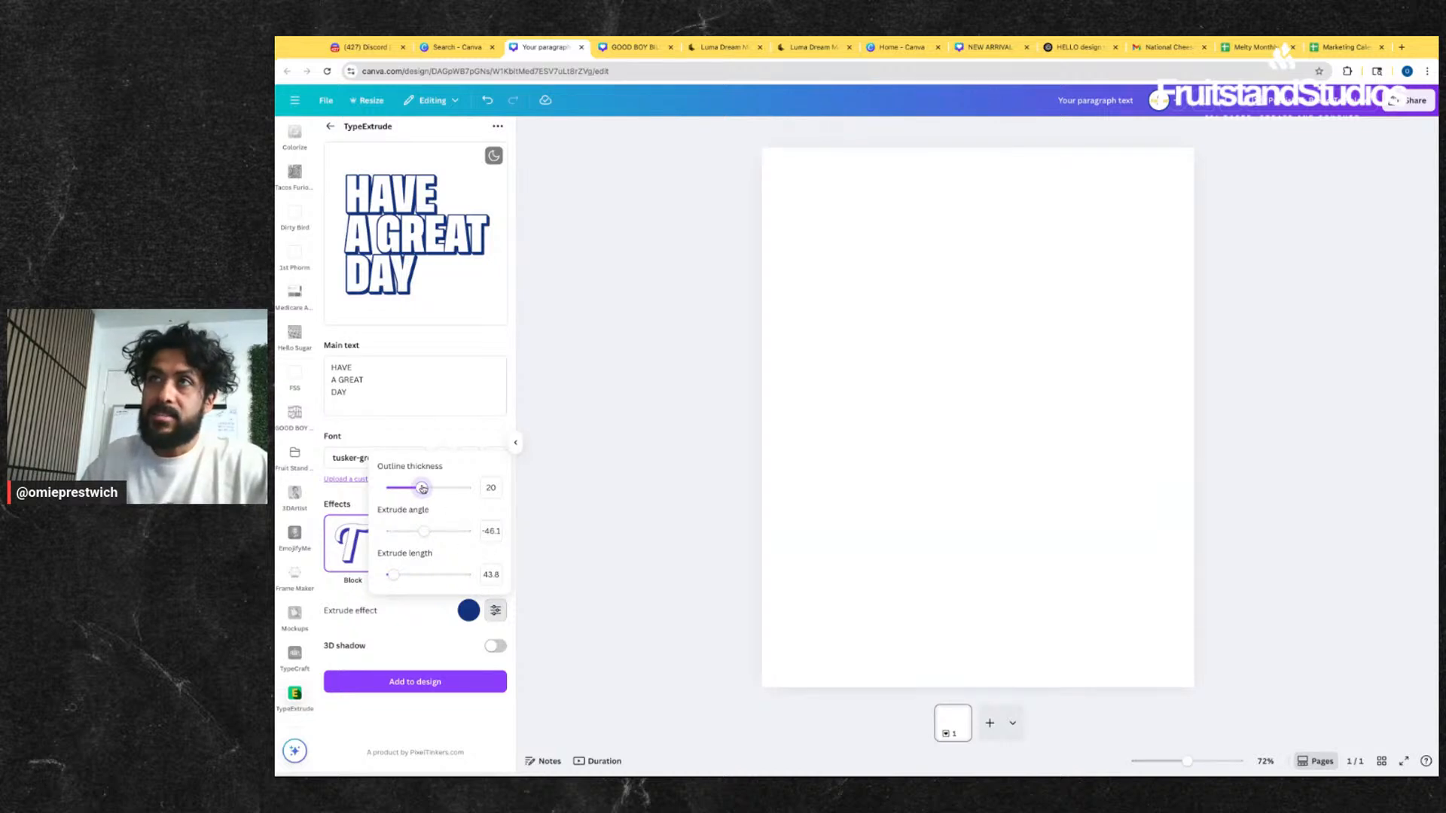
pyautogui.moveTo(422, 488); pyautogui.dragTo(437, 488)
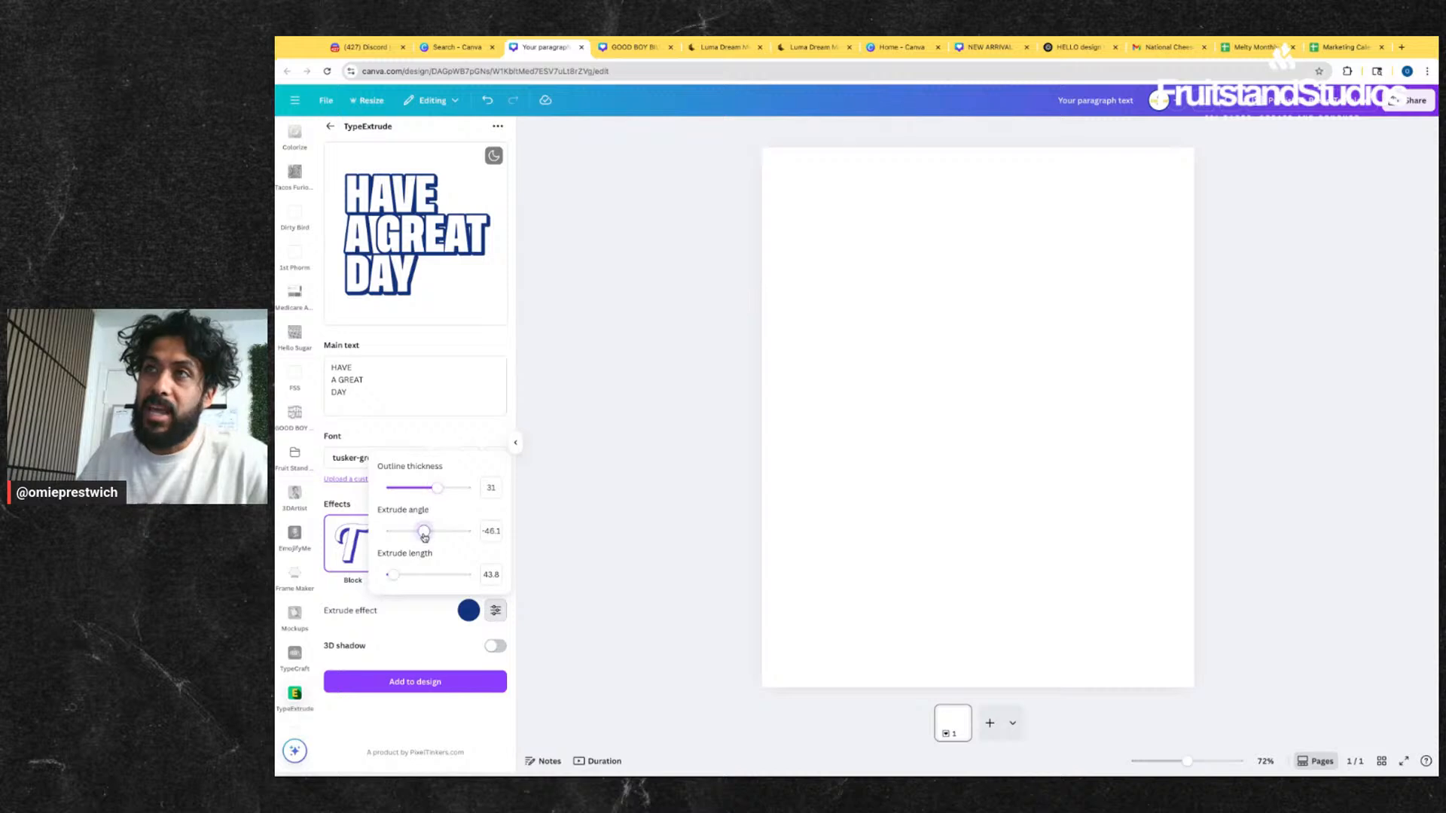
pyautogui.moveTo(423, 536); pyautogui.dragTo(458, 531)
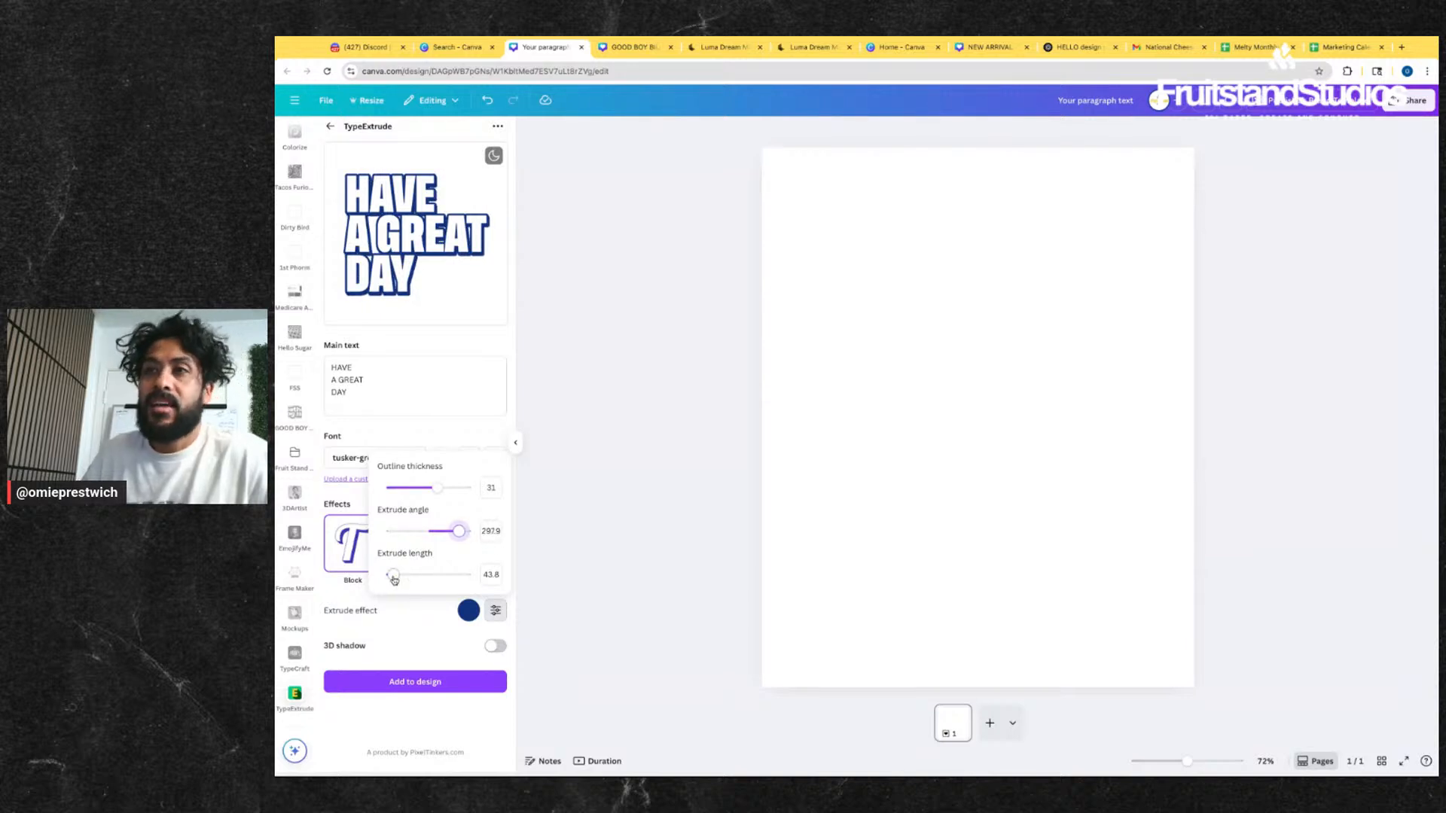
pyautogui.moveTo(392, 576); pyautogui.dragTo(465, 574)
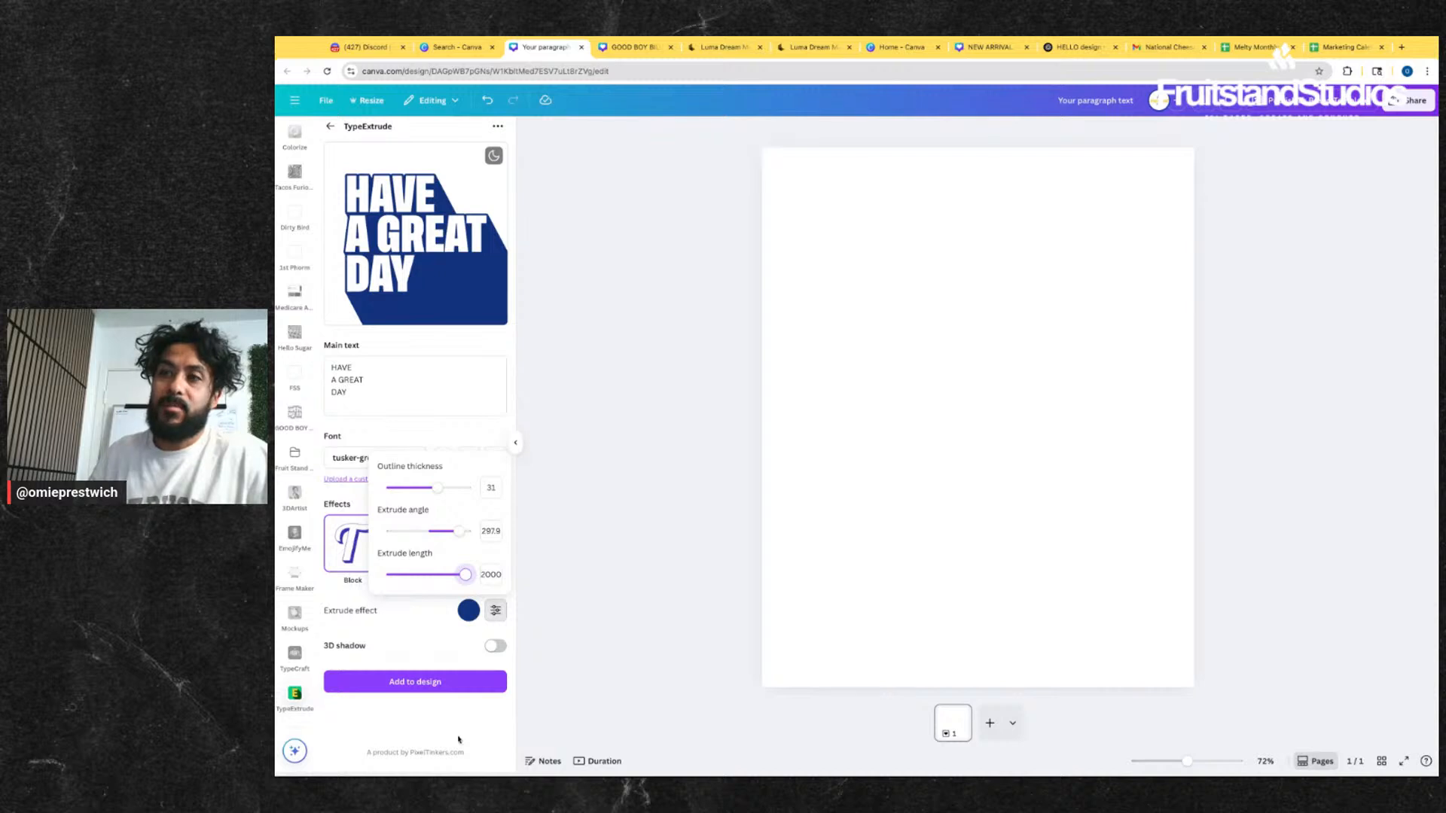
# - Add the extruded text to the page and enlarge it to fill the page
pyautogui.click(428, 681)
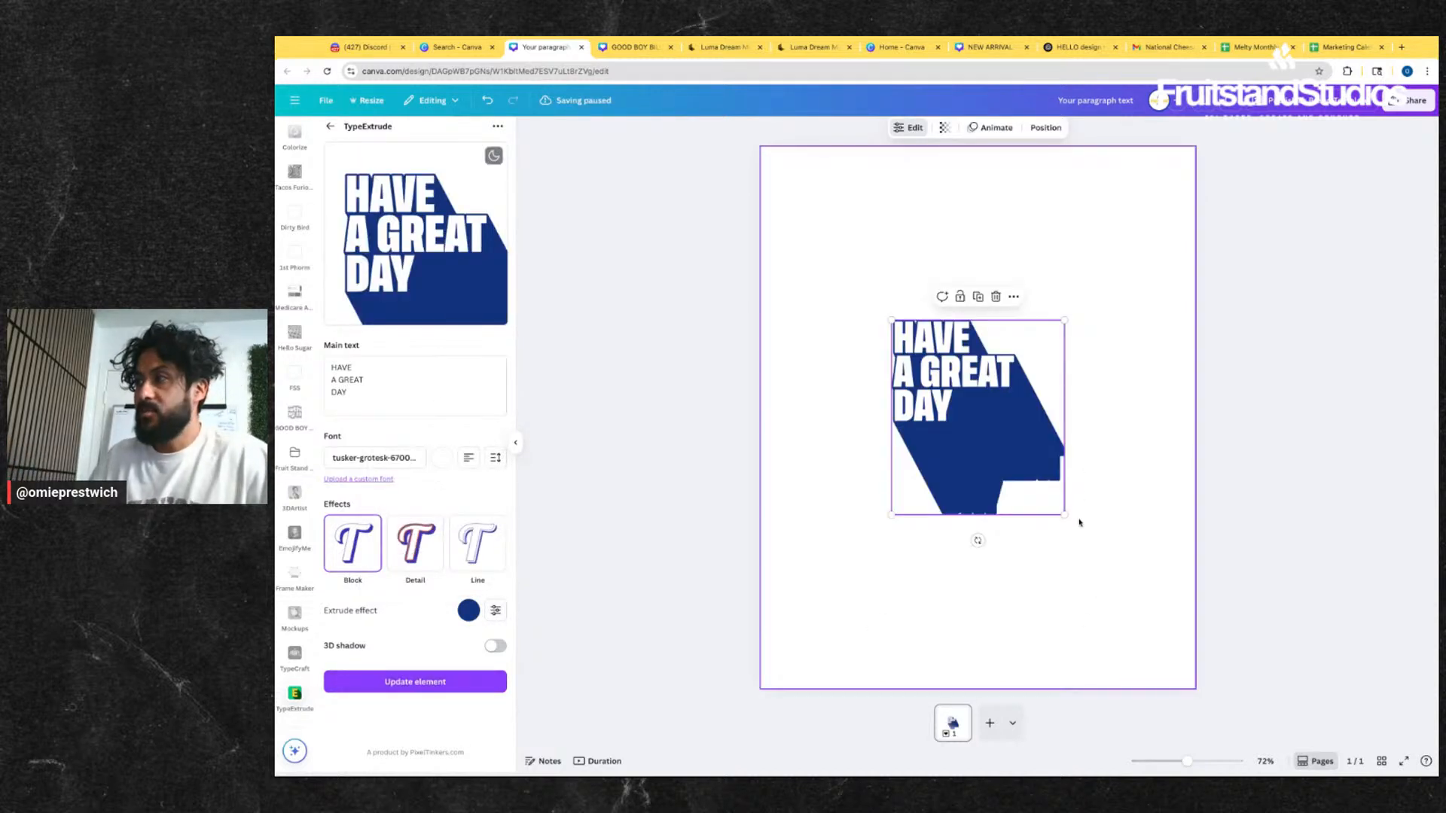
pyautogui.moveTo(1063, 515); pyautogui.dragTo(1335, 770)
pyautogui.moveTo(1144, 542); pyautogui.dragTo(1039, 498)
pyautogui.moveTo(1229, 275); pyautogui.dragTo(1311, 185)
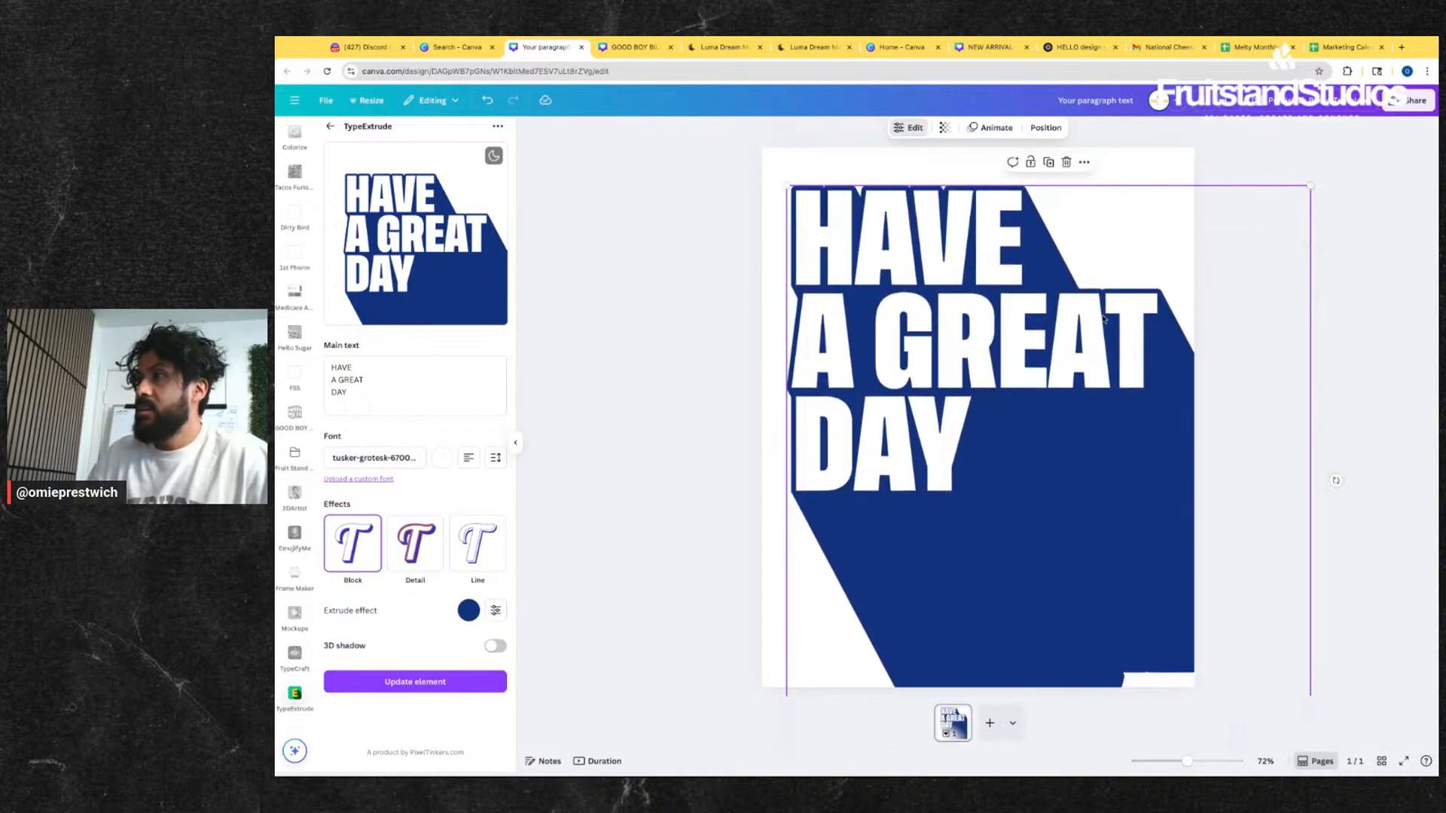
pyautogui.moveTo(1084, 225); pyautogui.dragTo(1086, 320)
pyautogui.click(1092, 179)
# - Set the page background colour to yellow after trying gradient and orange
pyautogui.click(935, 128)
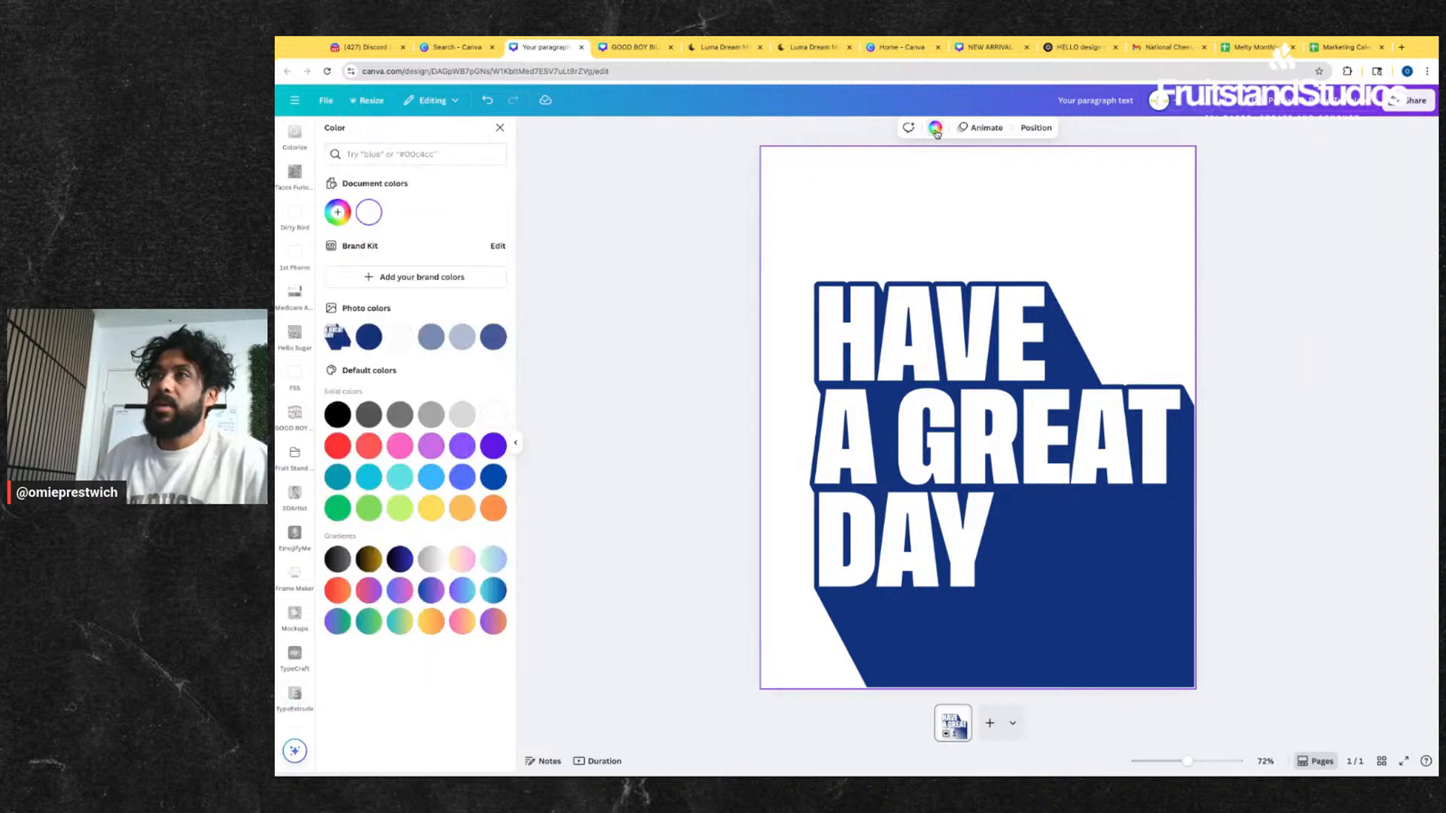
pyautogui.click(493, 568)
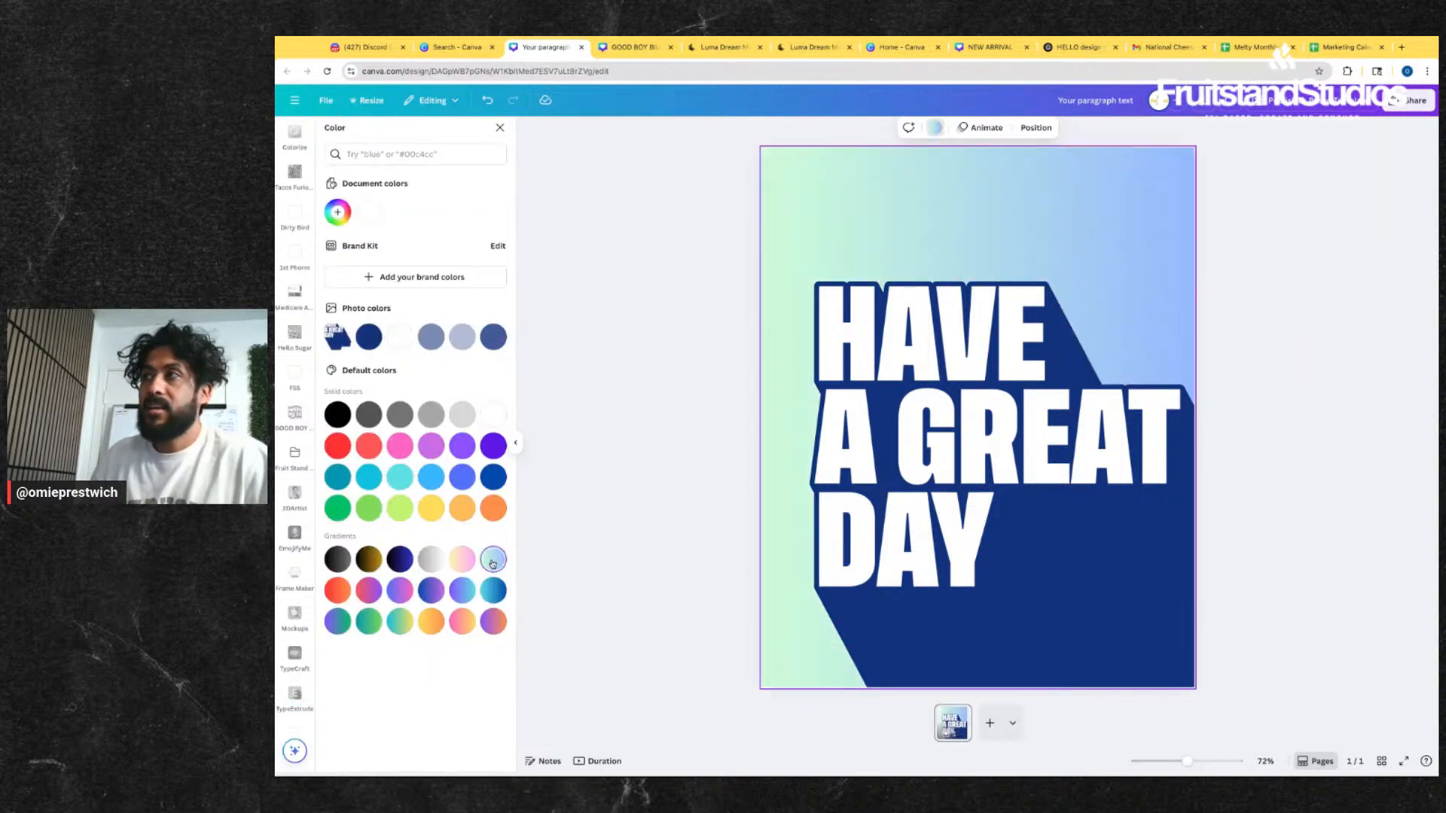
pyautogui.click(460, 516)
pyautogui.click(431, 510)
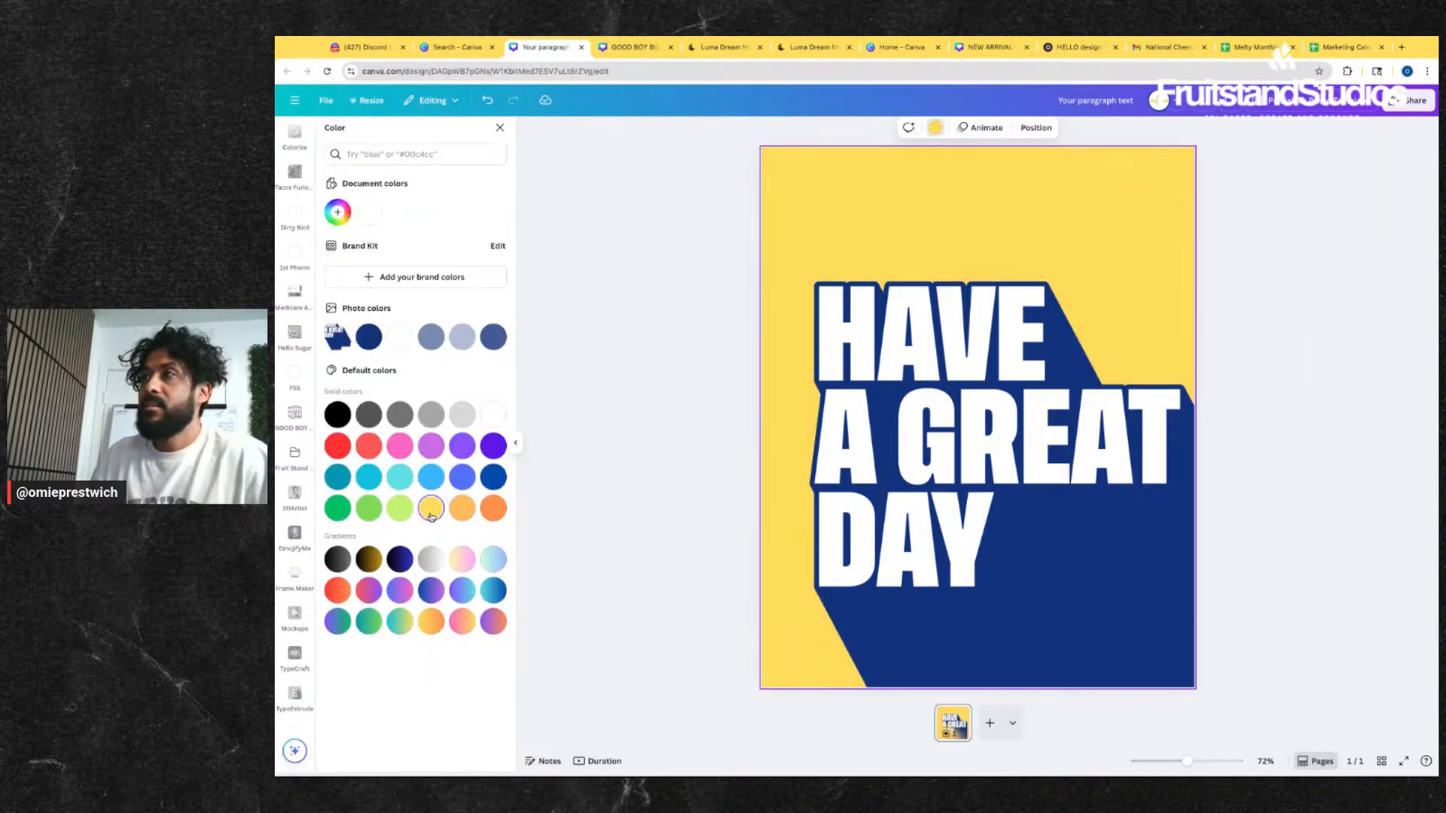
# - Nudge the extruded text slightly into its final position on the page
pyautogui.click(856, 522)
pyautogui.moveTo(827, 508); pyautogui.dragTo(827, 517)
pyautogui.click(697, 452)
pyautogui.click(1019, 415)
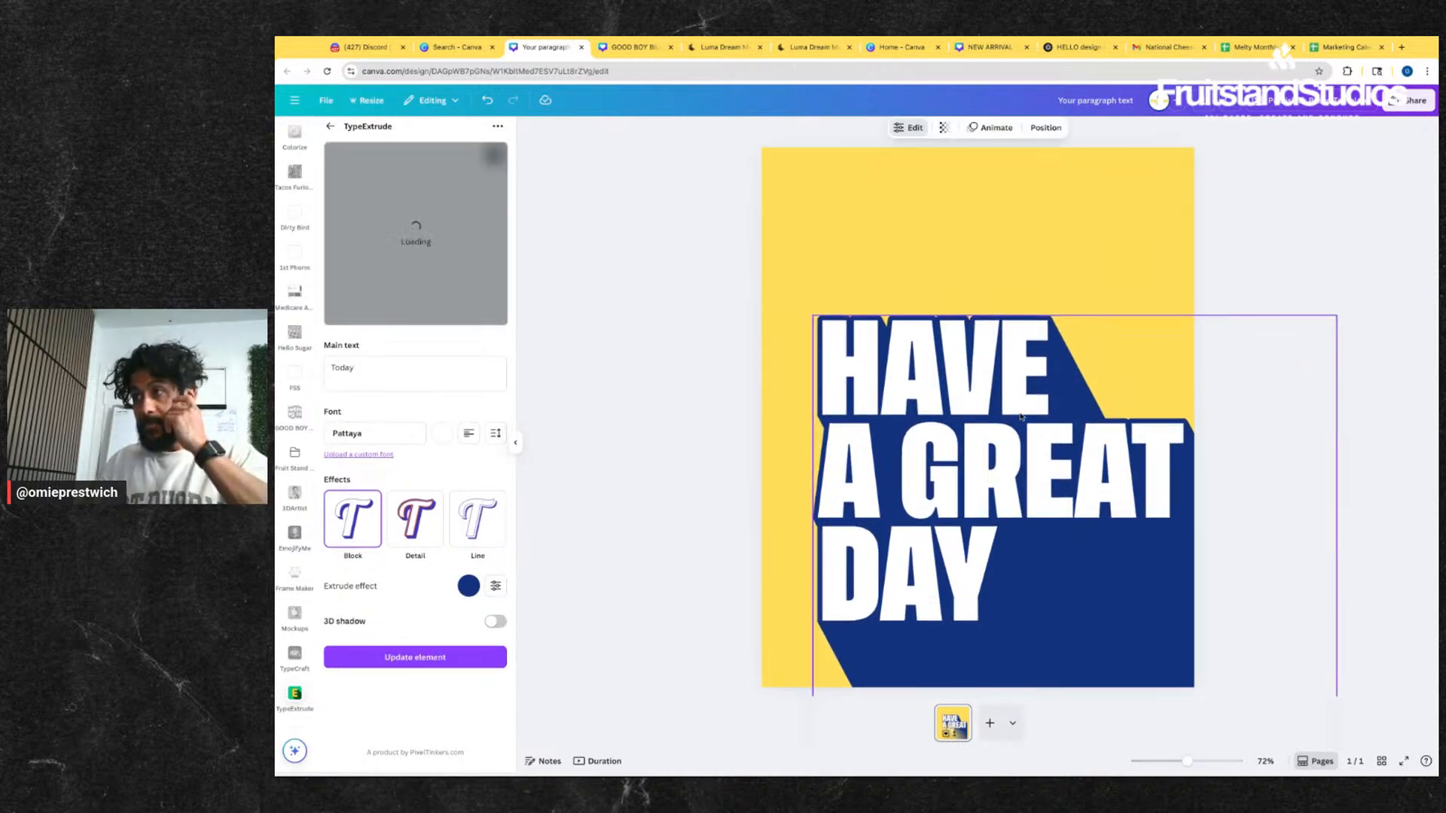
pyautogui.click(1040, 736)
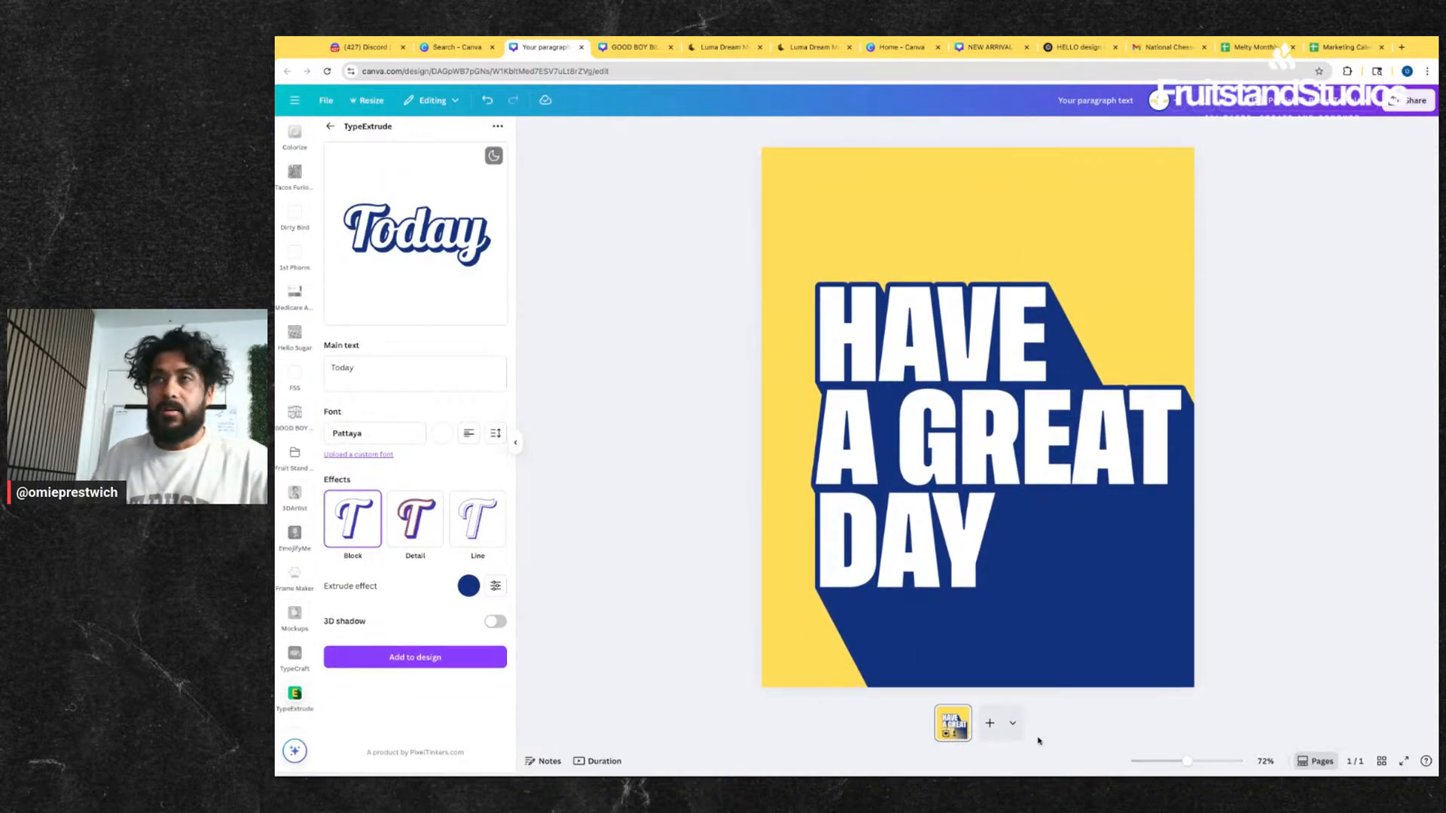
pyautogui.click(333, 130)
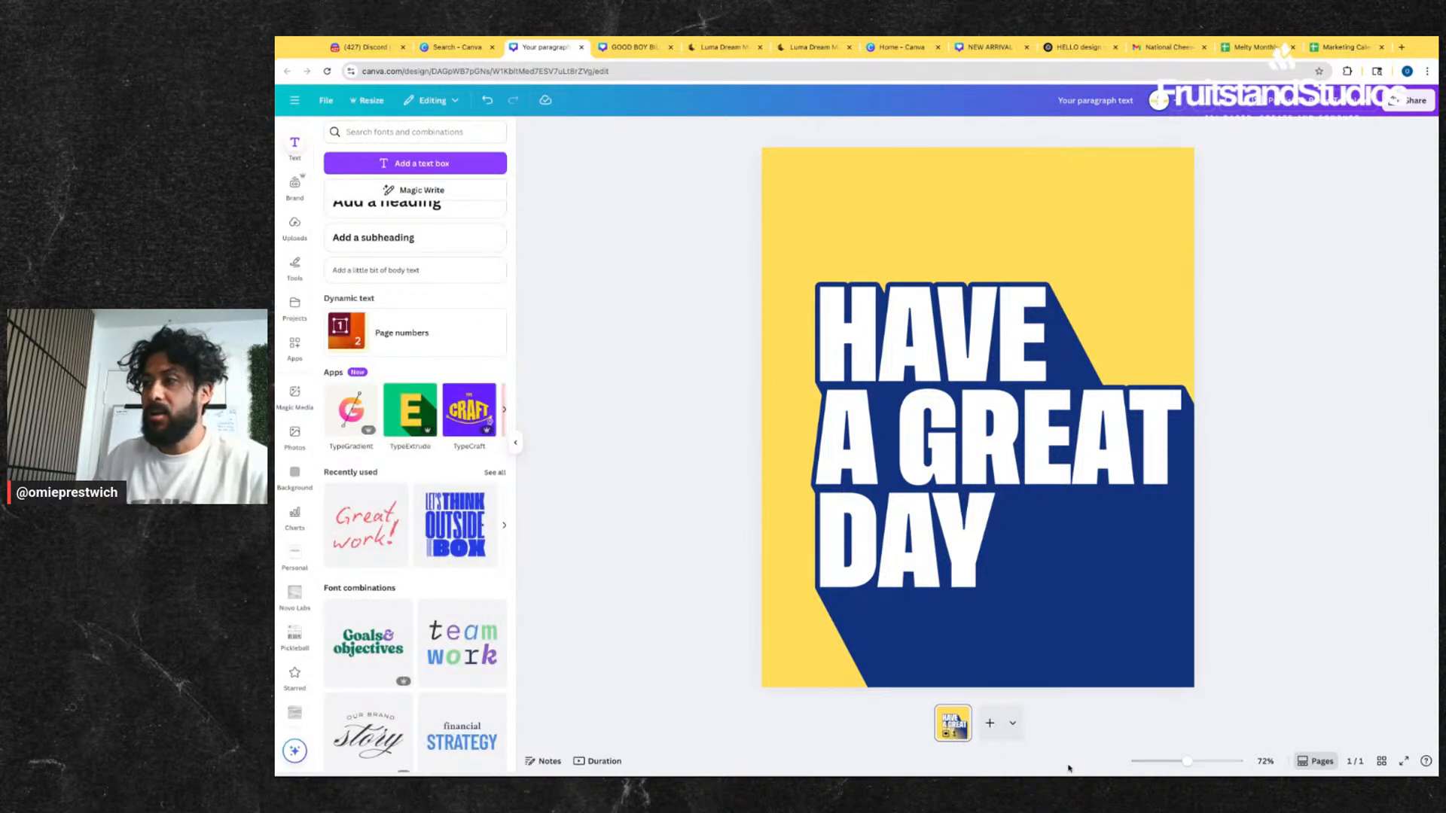
# - Add a second page, clear its yellow fill, and launch the TypeCraft word-art app
pyautogui.click(991, 724)
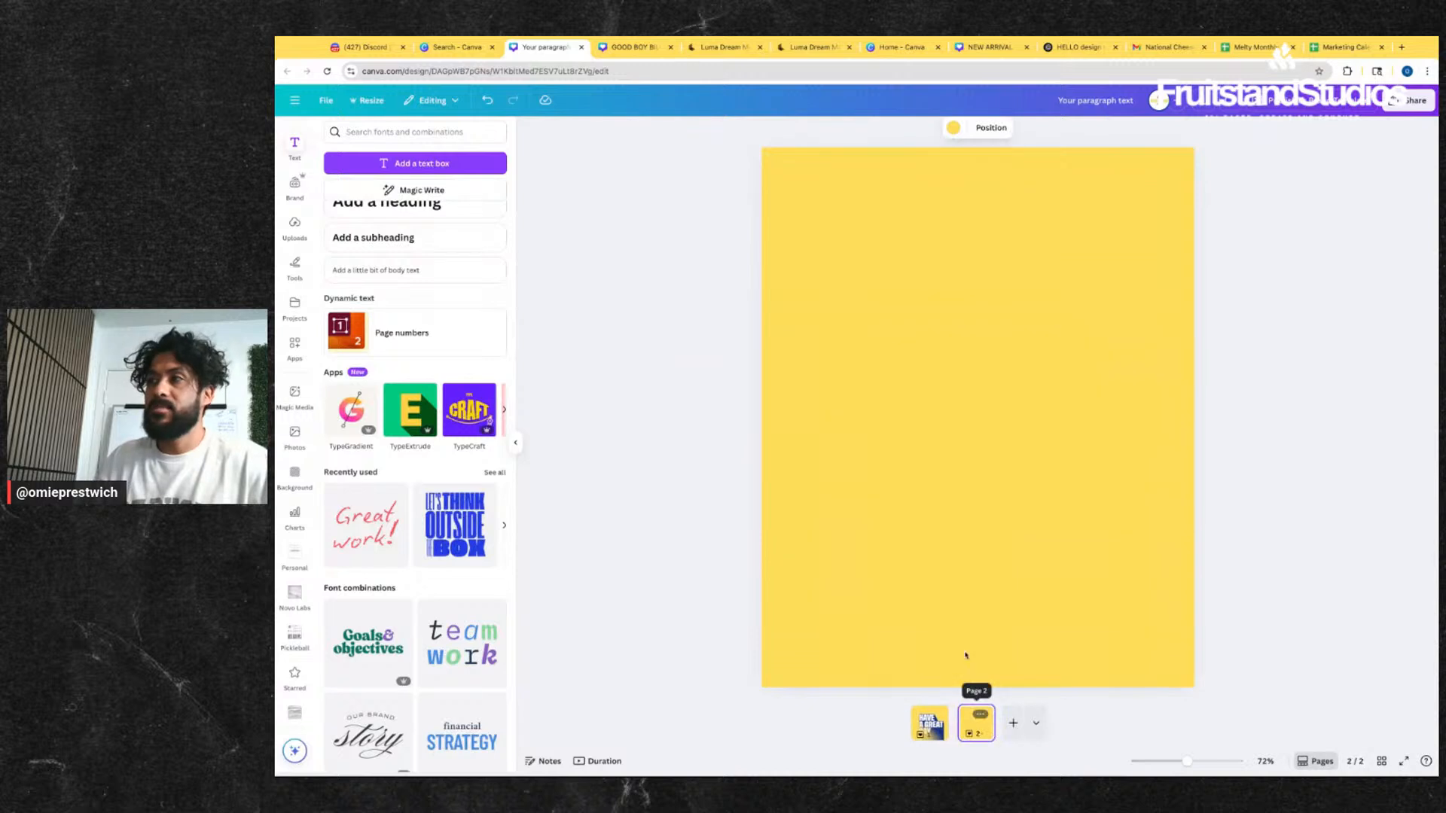
pyautogui.click(952, 536)
pyautogui.press('BackSpace')
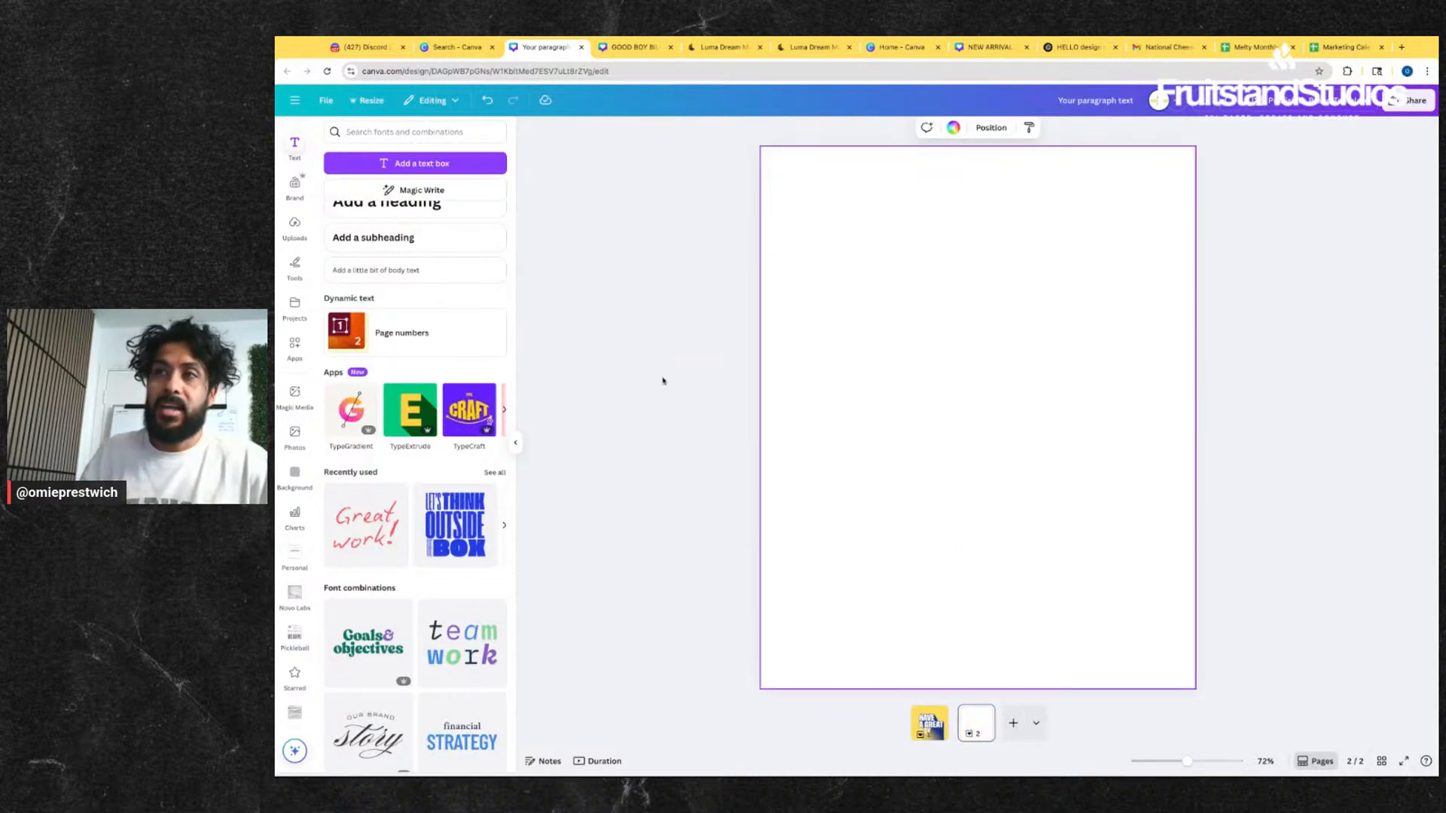
pyautogui.click(469, 410)
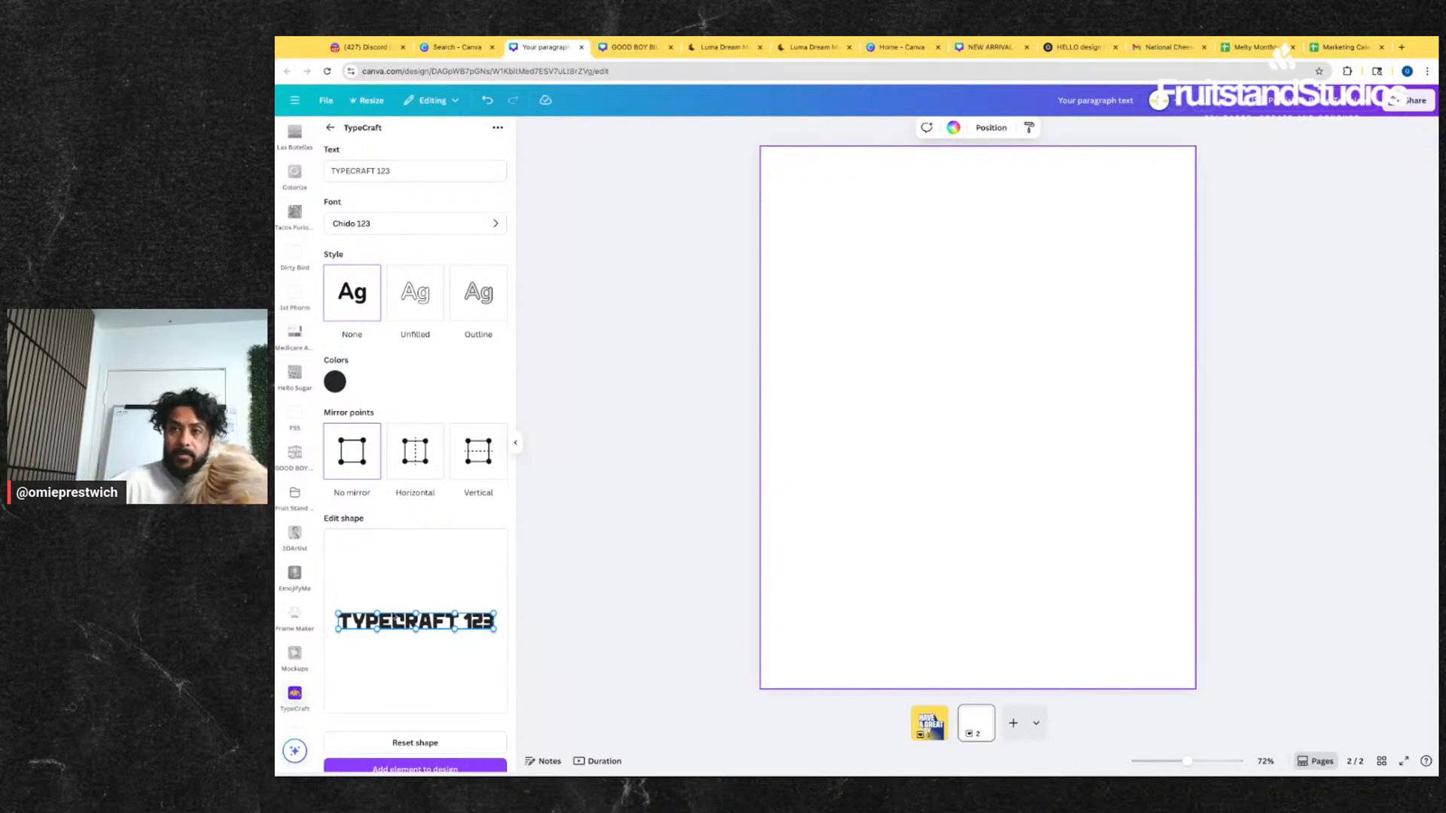
# - Replace the TypeCraft sample text TYPECRAFT 123 with BILLIE
pyautogui.click(412, 172)
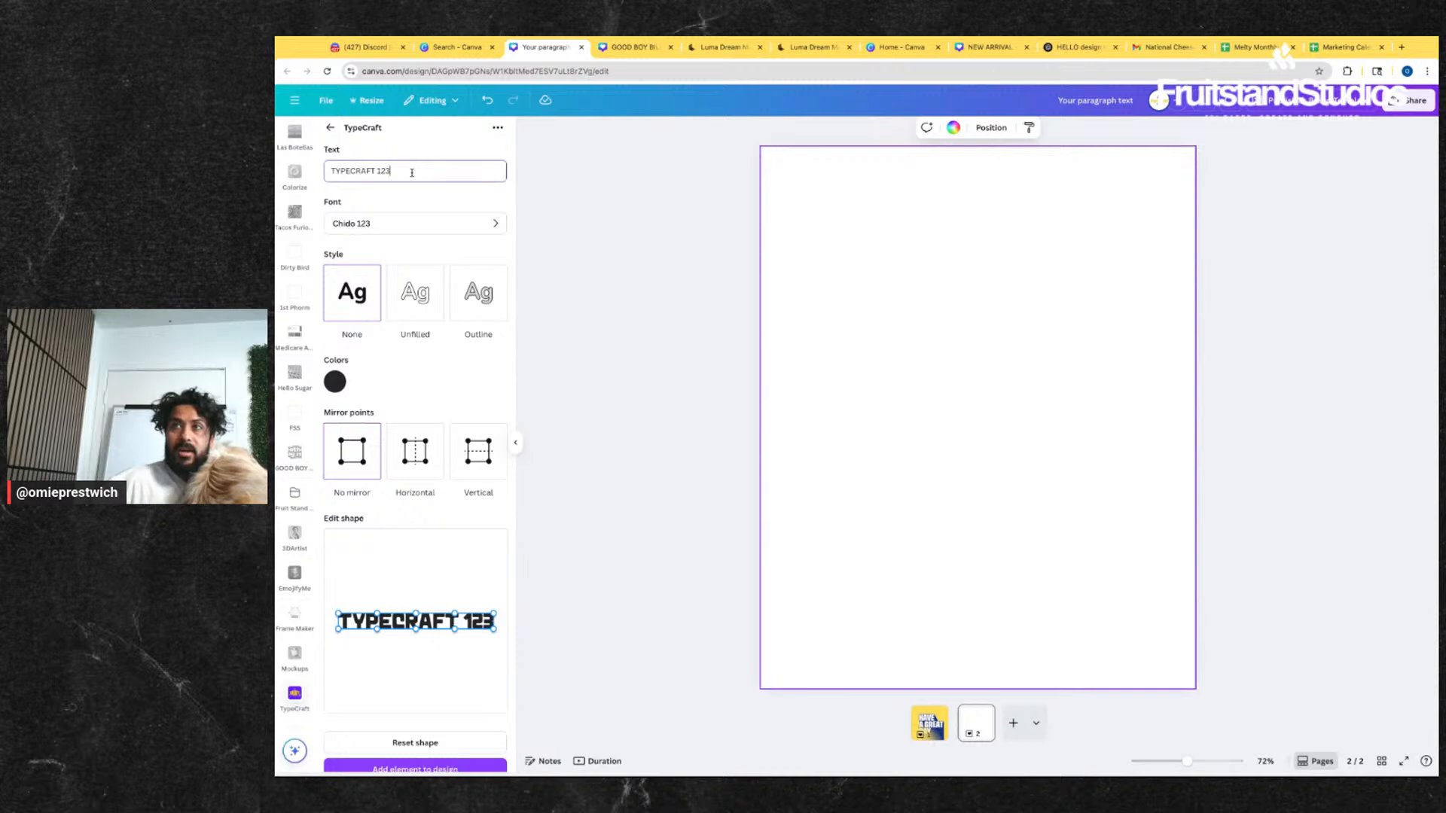
pyautogui.moveTo(412, 172); pyautogui.dragTo(328, 171)
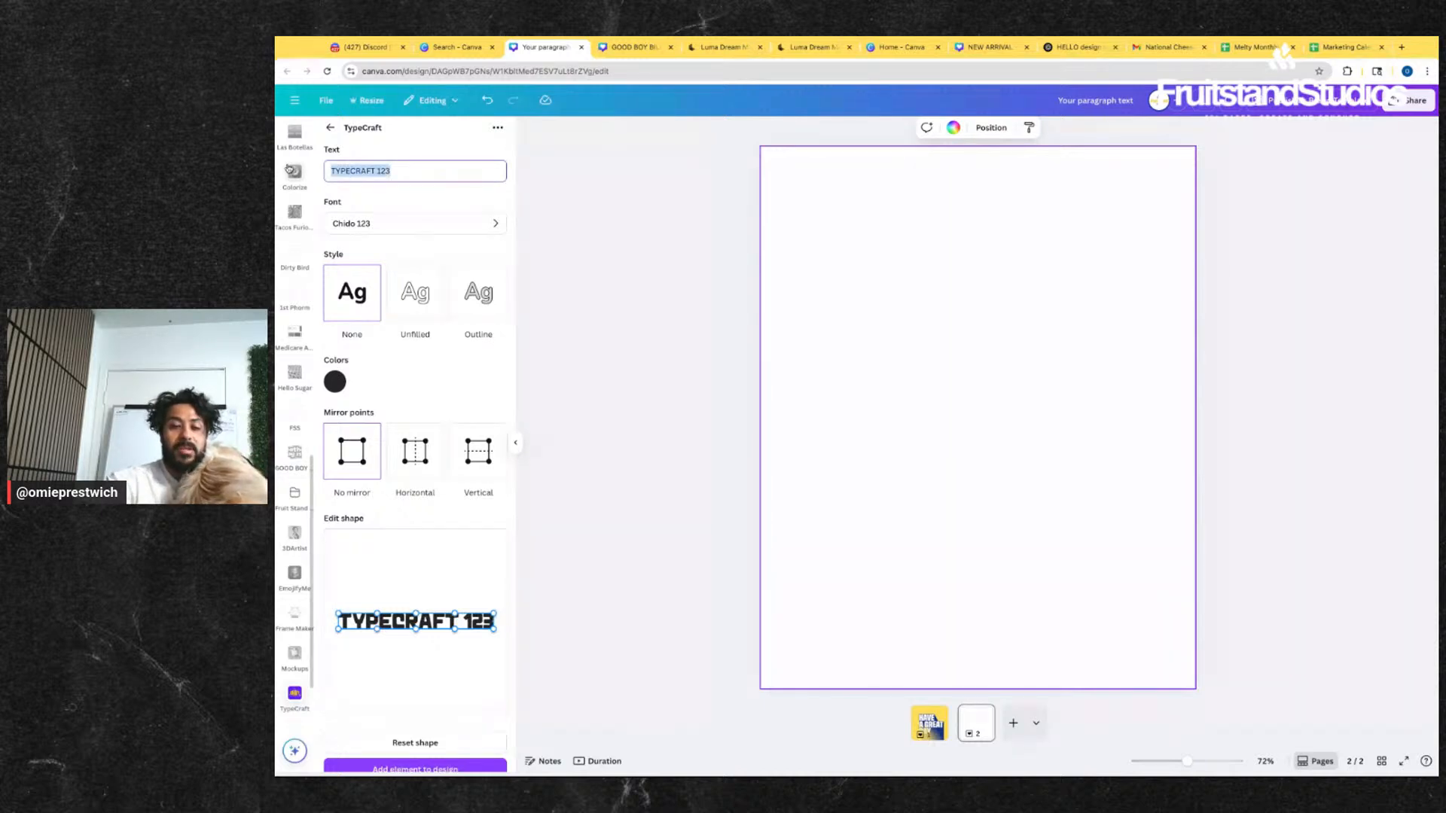
pyautogui.write('B')
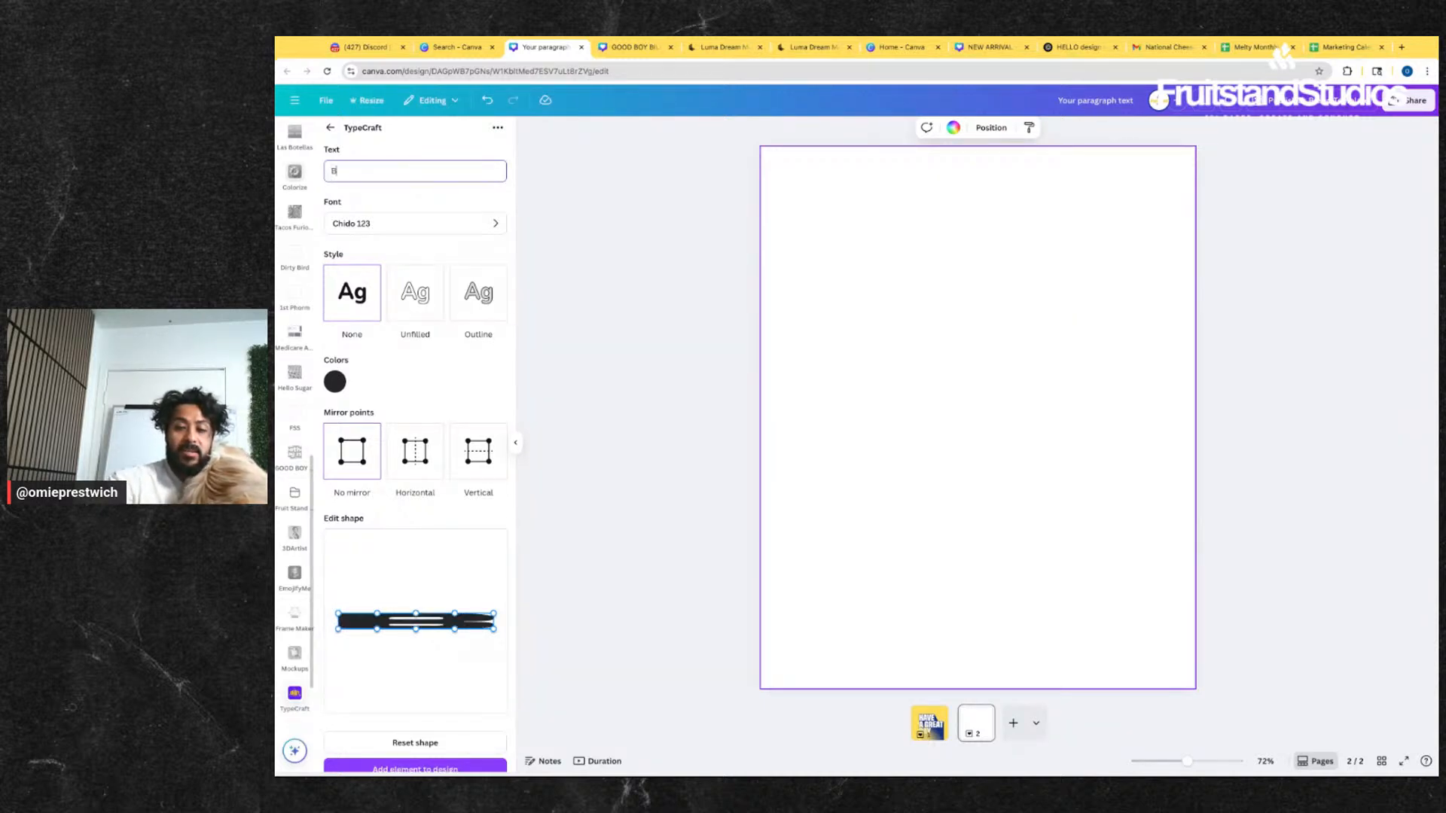
pyautogui.write('ILLIE')
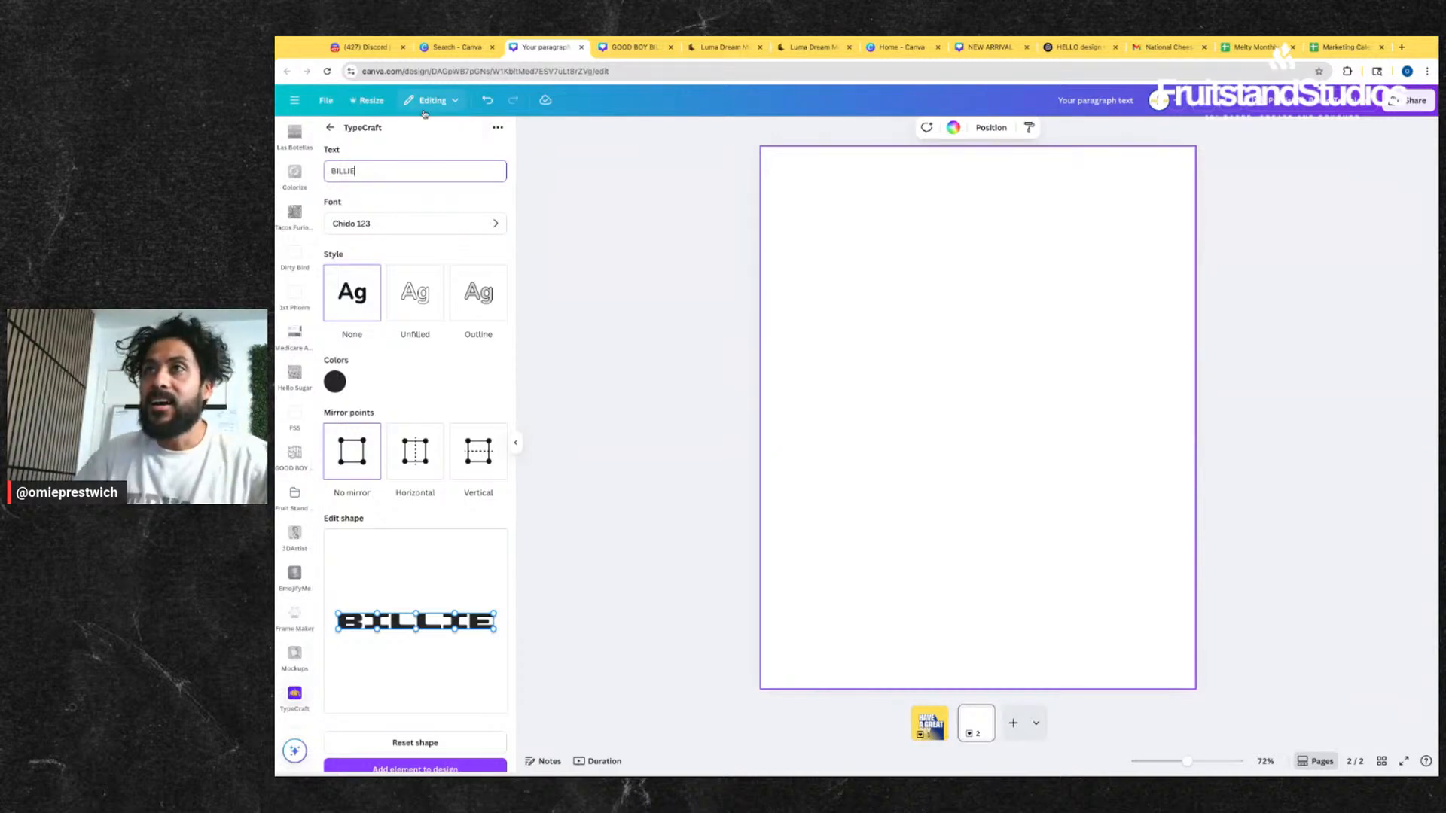
# - Search the fonts for HELV and apply Helvetica World 123 to BILLIE
pyautogui.click(484, 226)
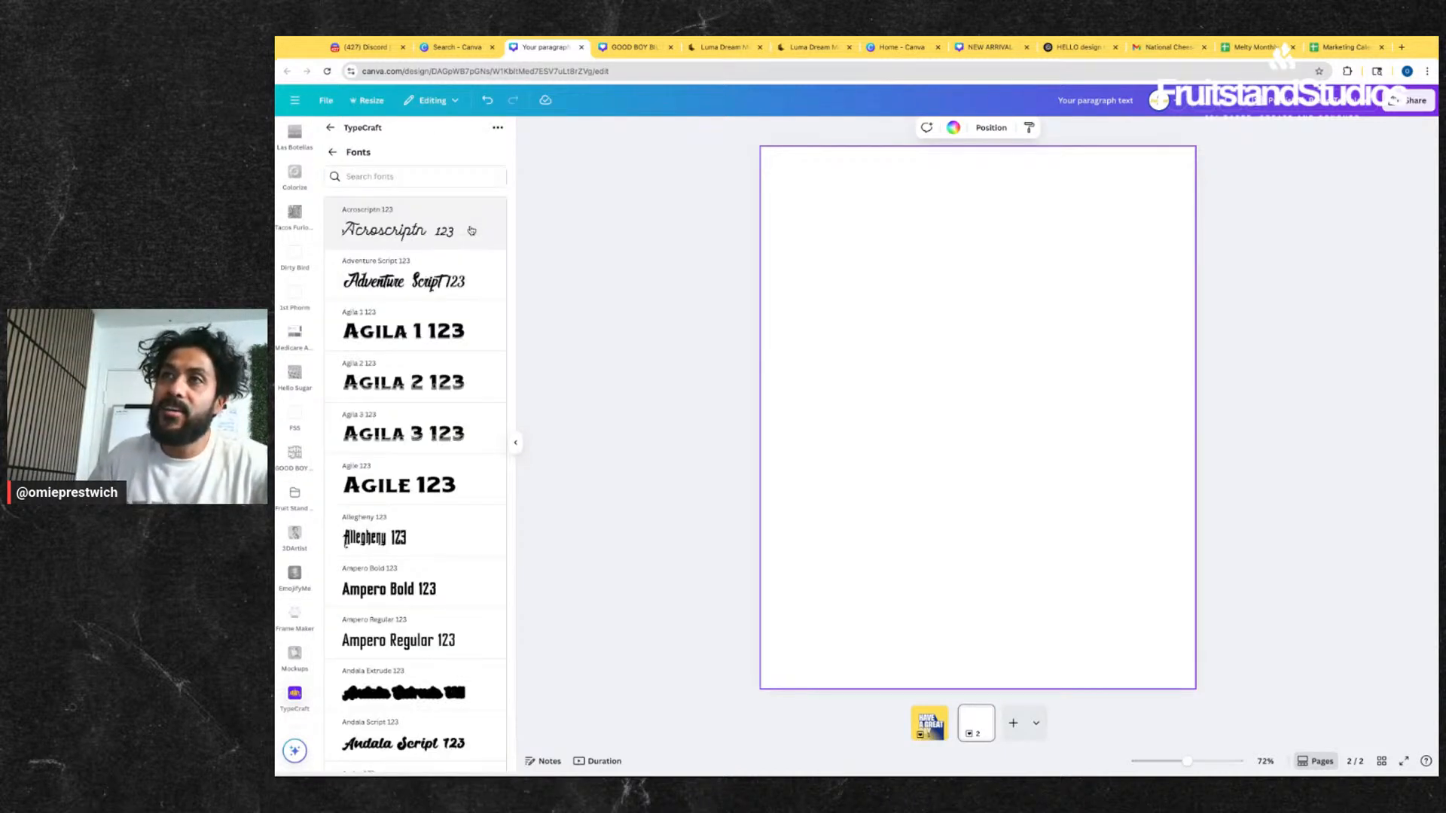
pyautogui.scroll(-5, 433, 496)
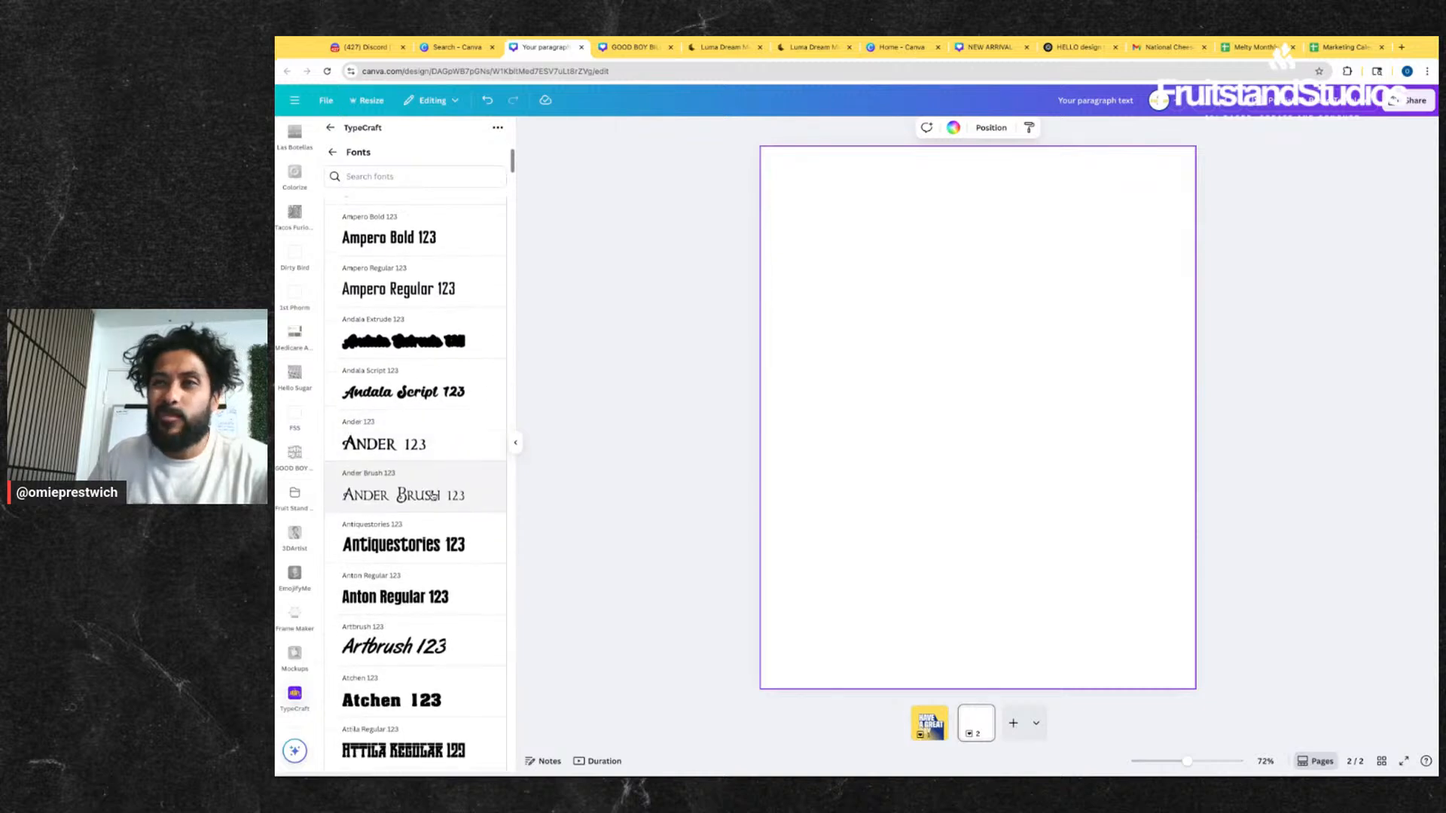
pyautogui.scroll(-5, 433, 496)
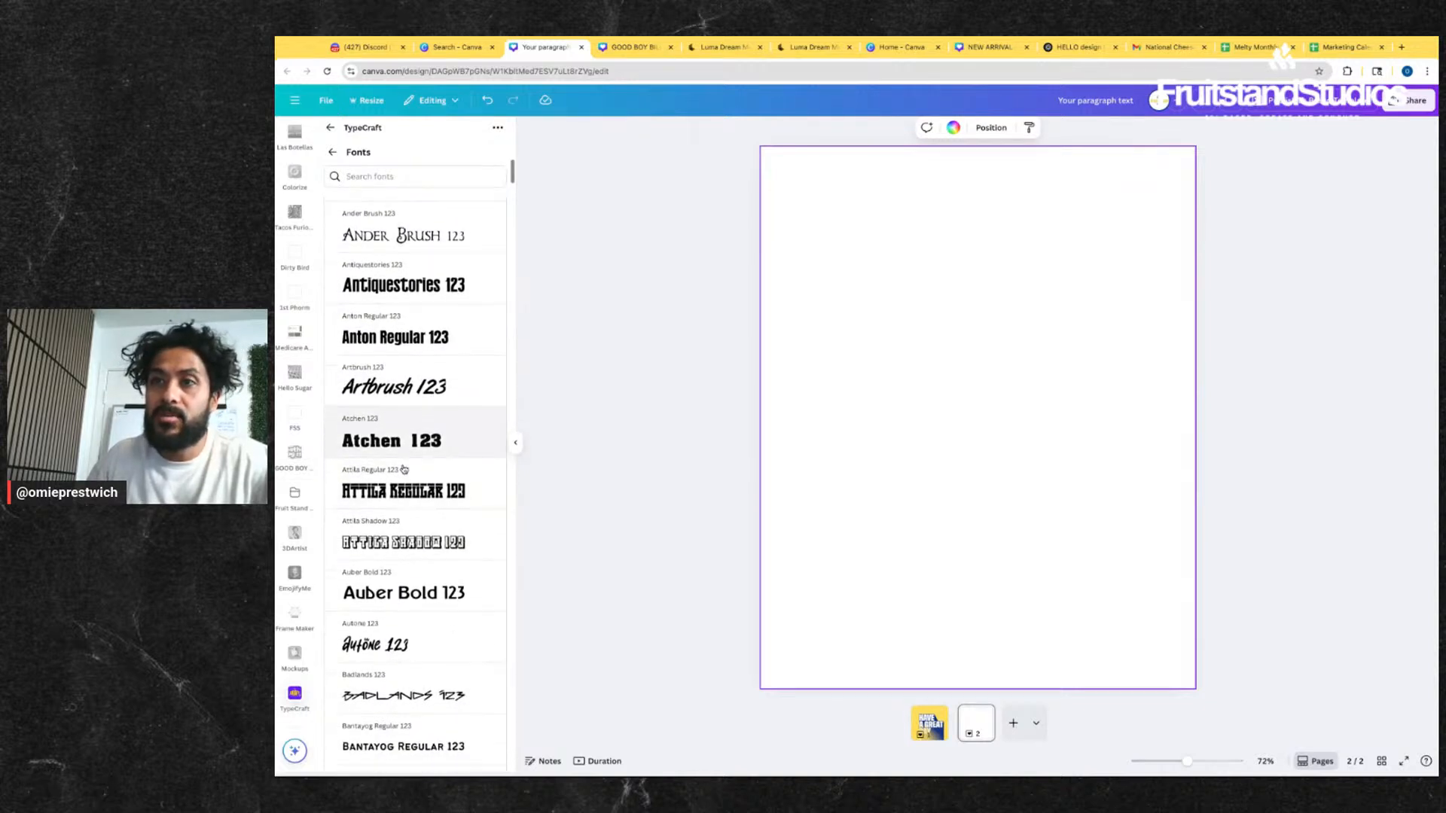
pyautogui.scroll(-3, 404, 468)
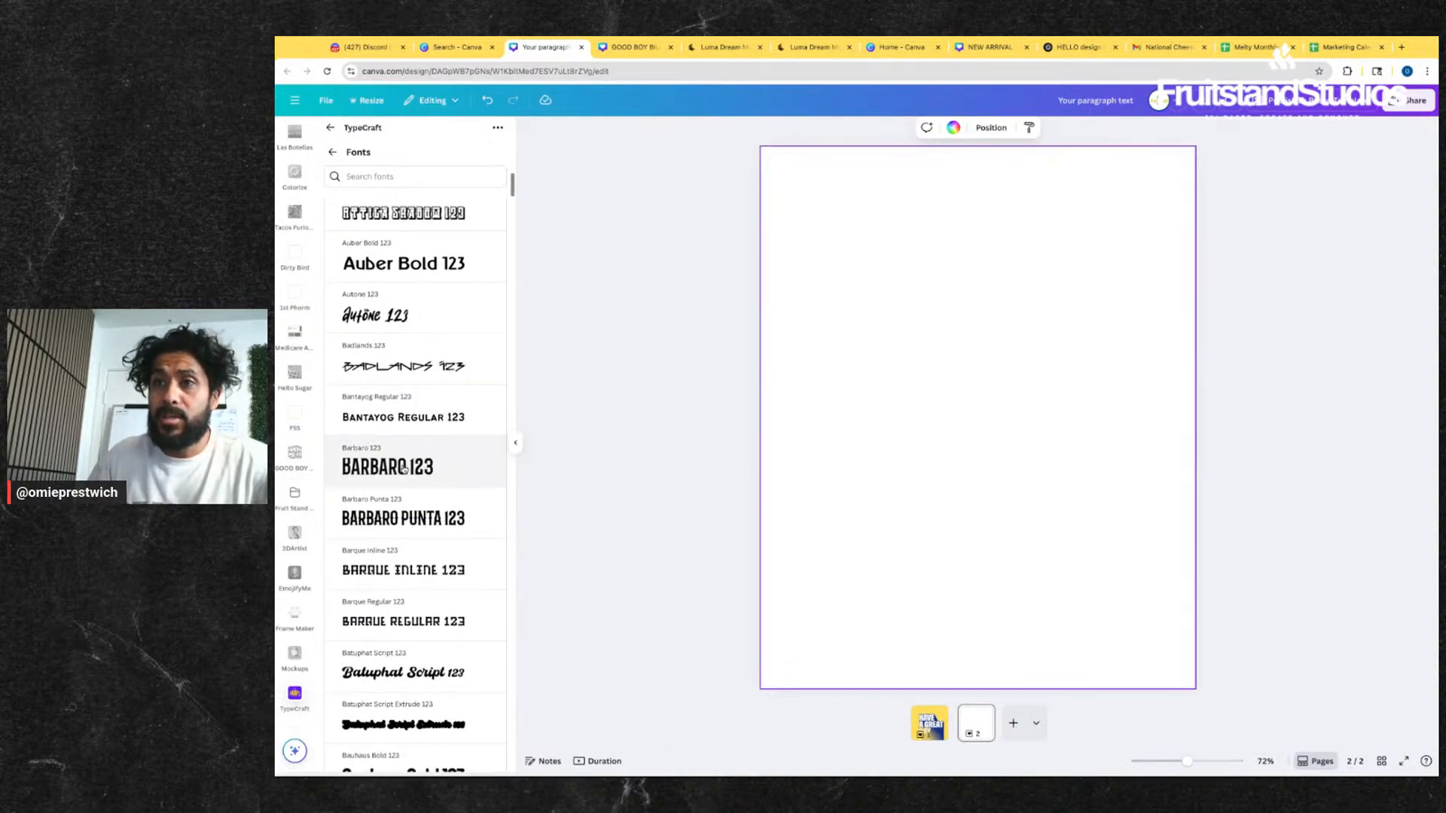
pyautogui.scroll(-4, 404, 469)
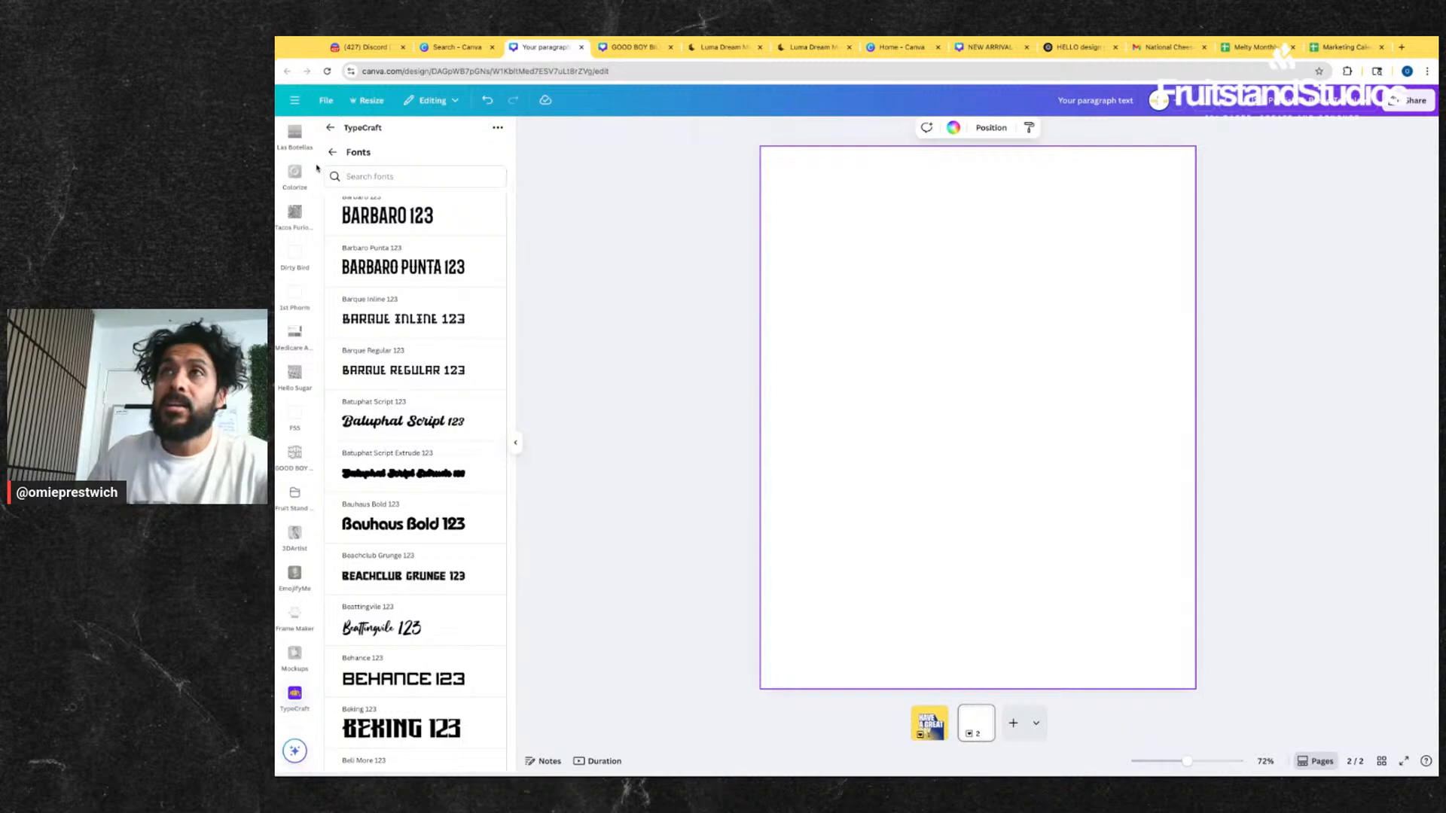
pyautogui.click(372, 177)
pyautogui.write('J')
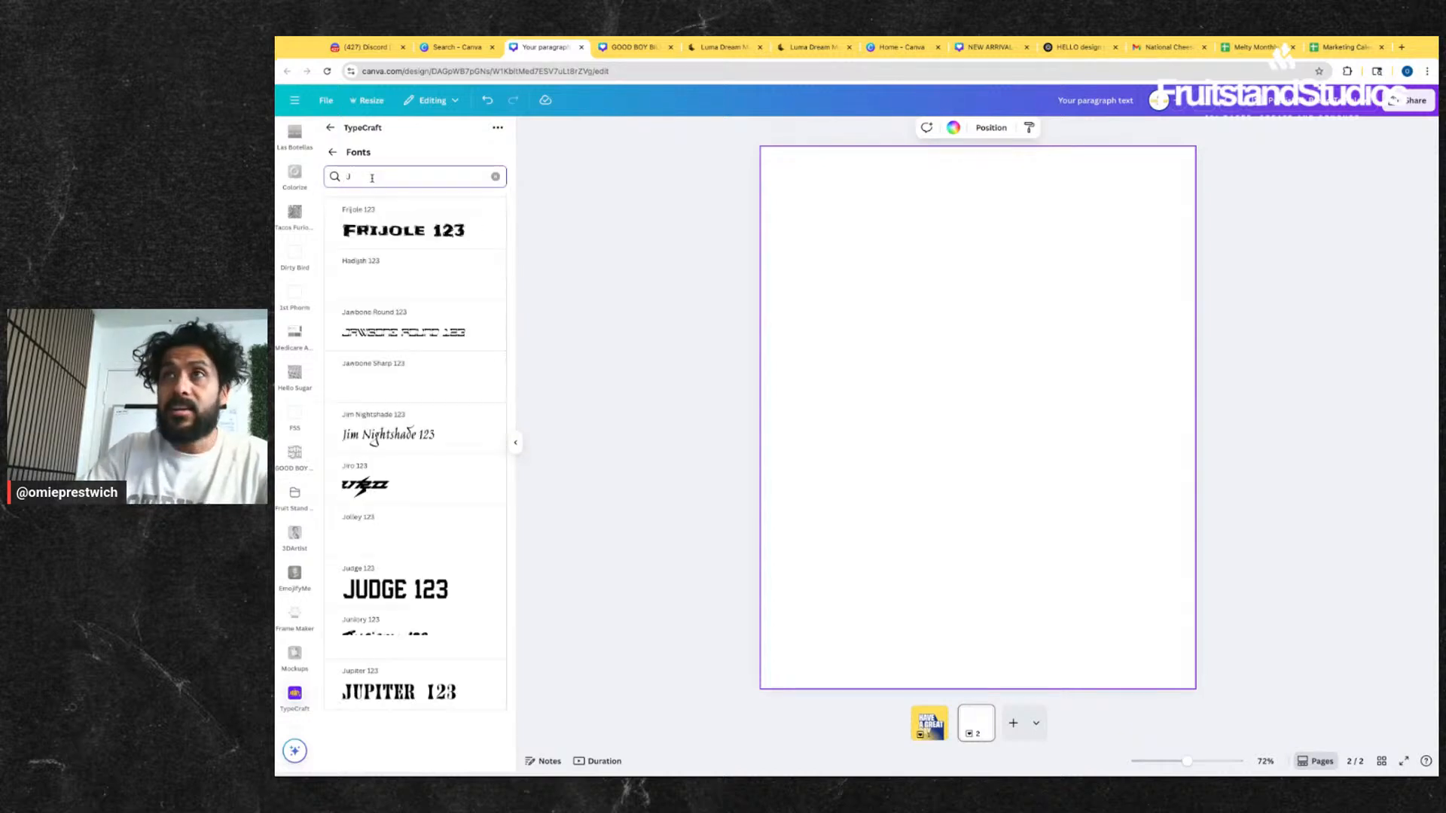
pyautogui.press('BackSpace')
pyautogui.write('HELV')
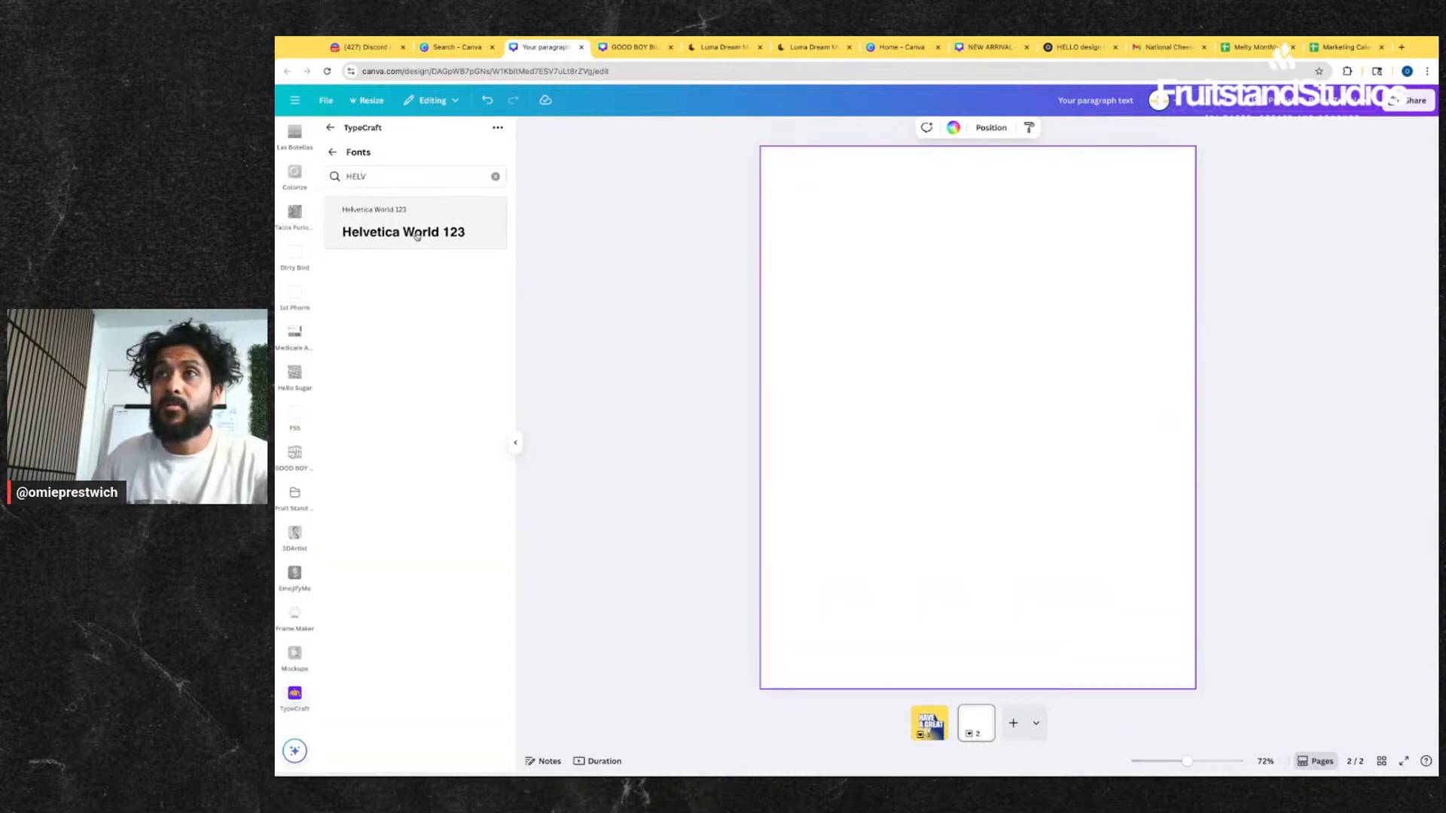
pyautogui.click(414, 224)
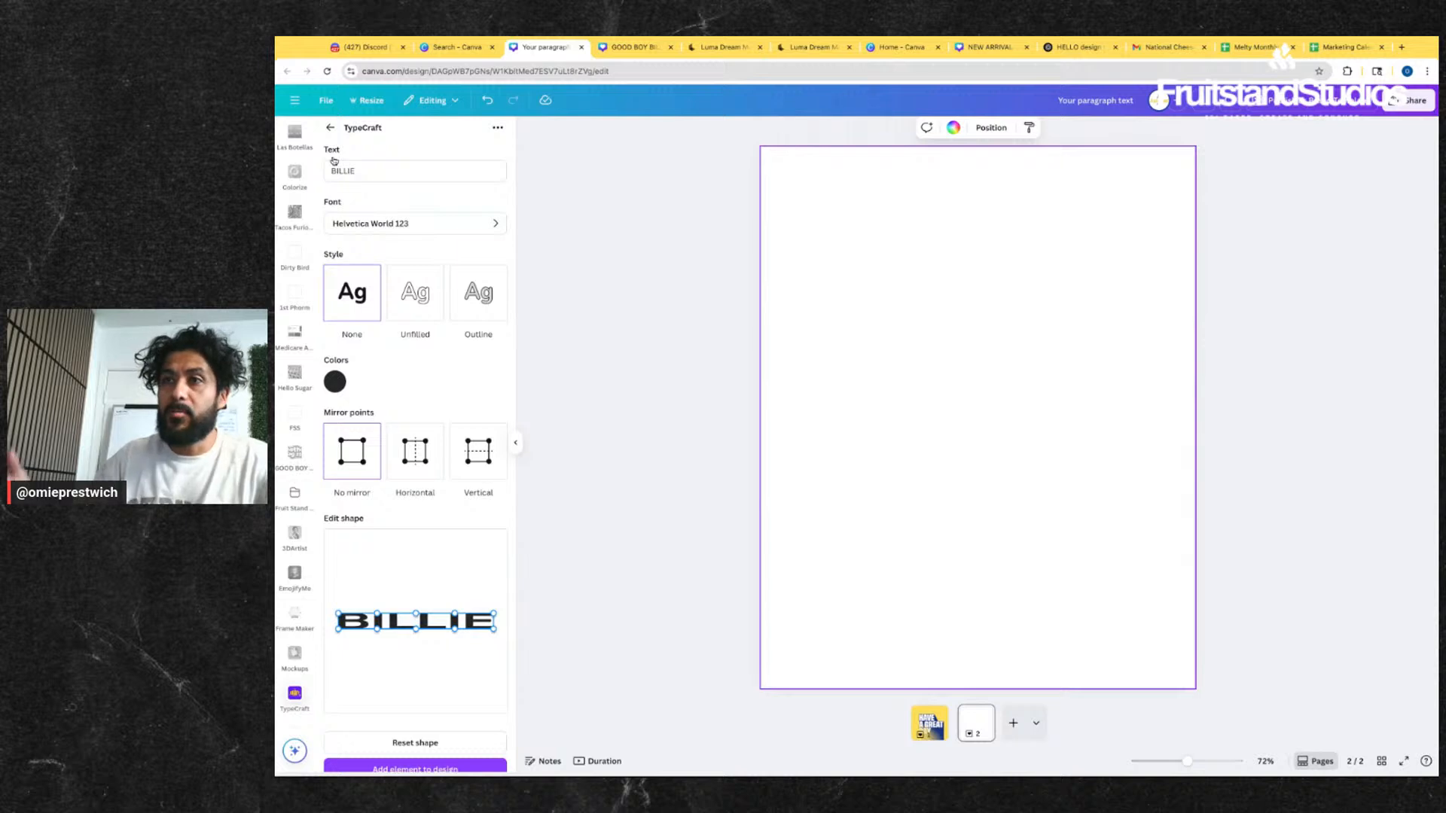
# - Switch BILLIE's font to Bauhaus Bold 123 instead
pyautogui.scroll(-1, 457, 591)
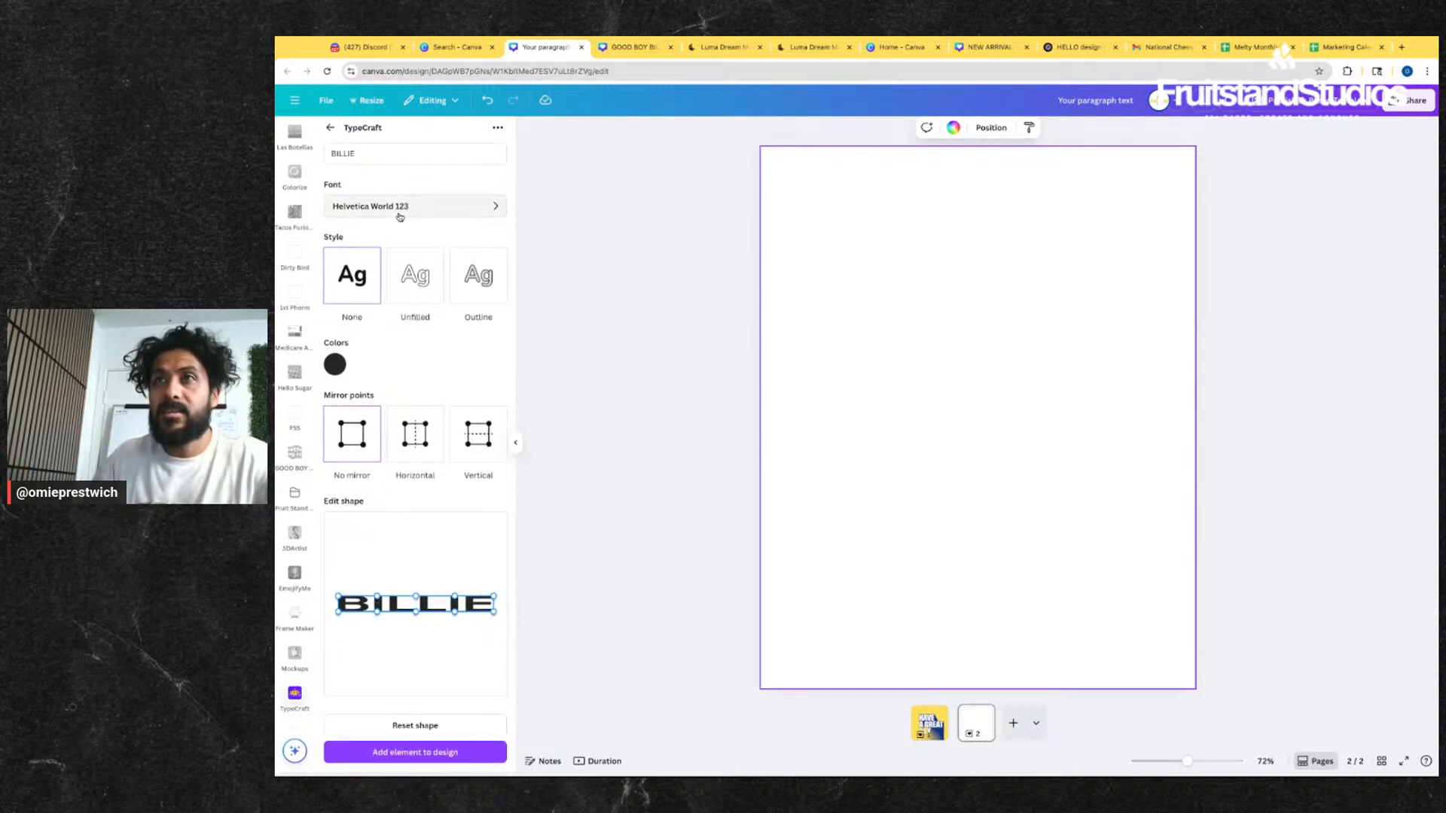
pyautogui.click(407, 155)
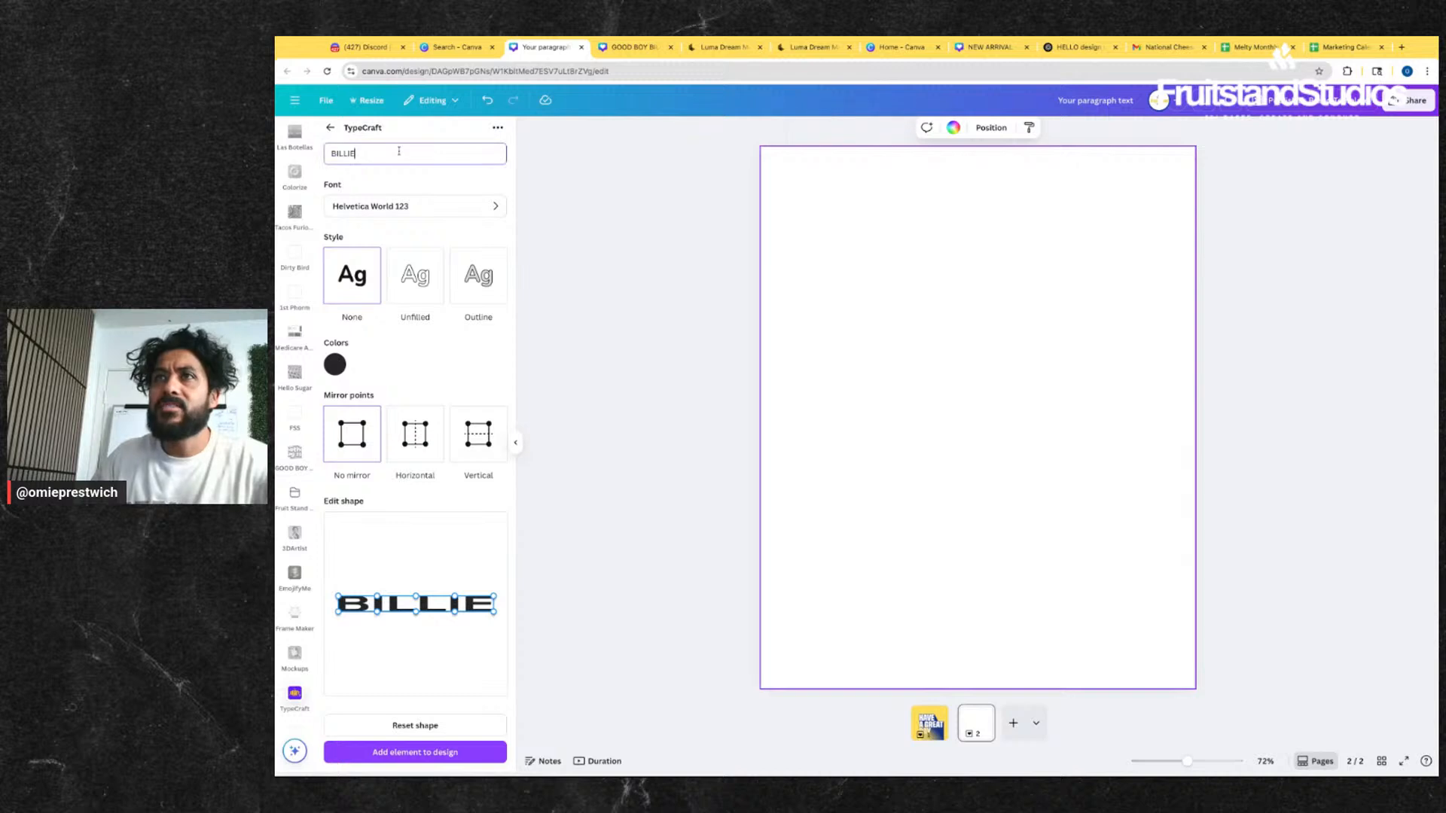
pyautogui.click(422, 205)
pyautogui.scroll(-2, 441, 408)
pyautogui.scroll(-7, 442, 408)
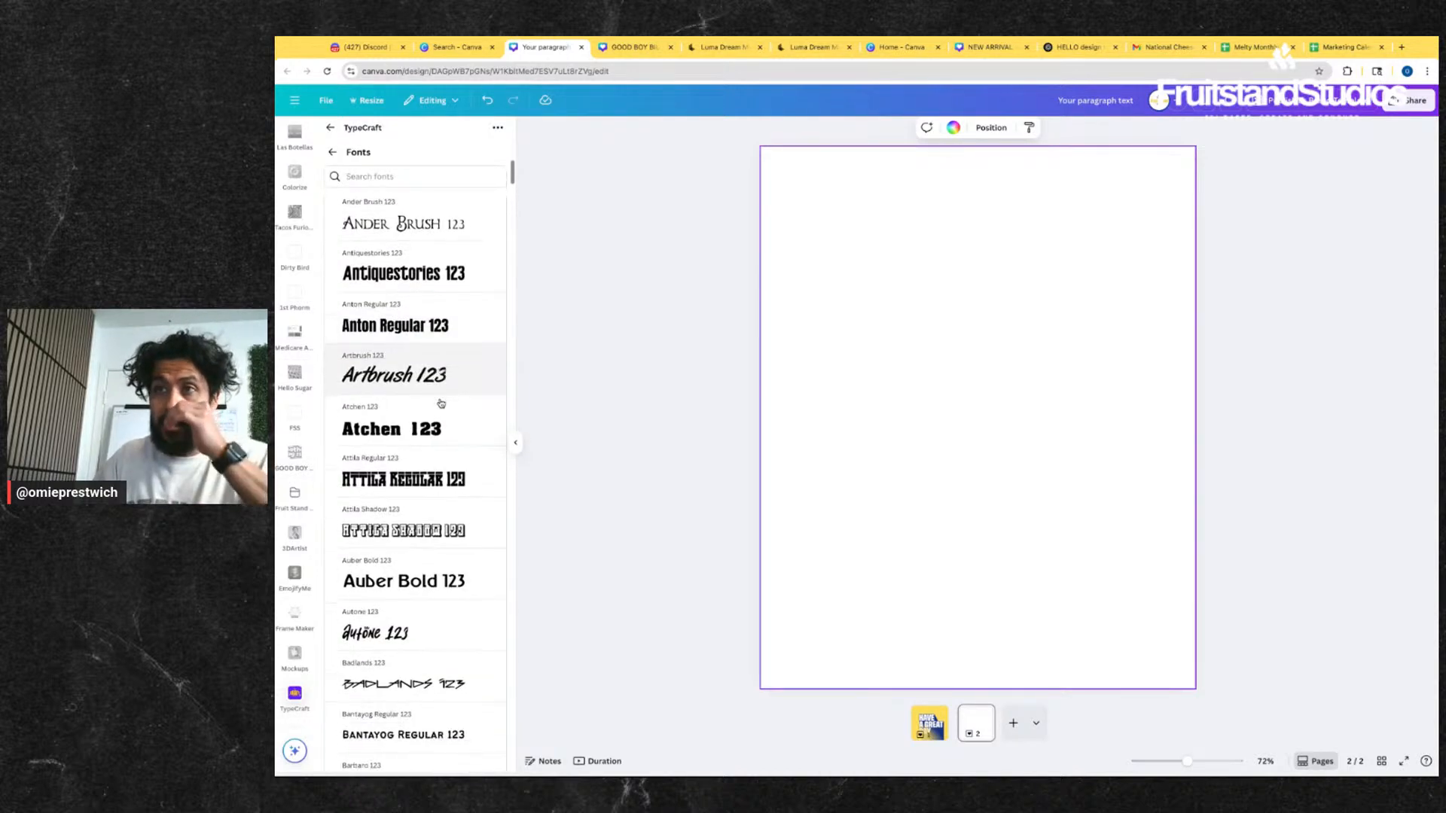
pyautogui.scroll(-10, 441, 404)
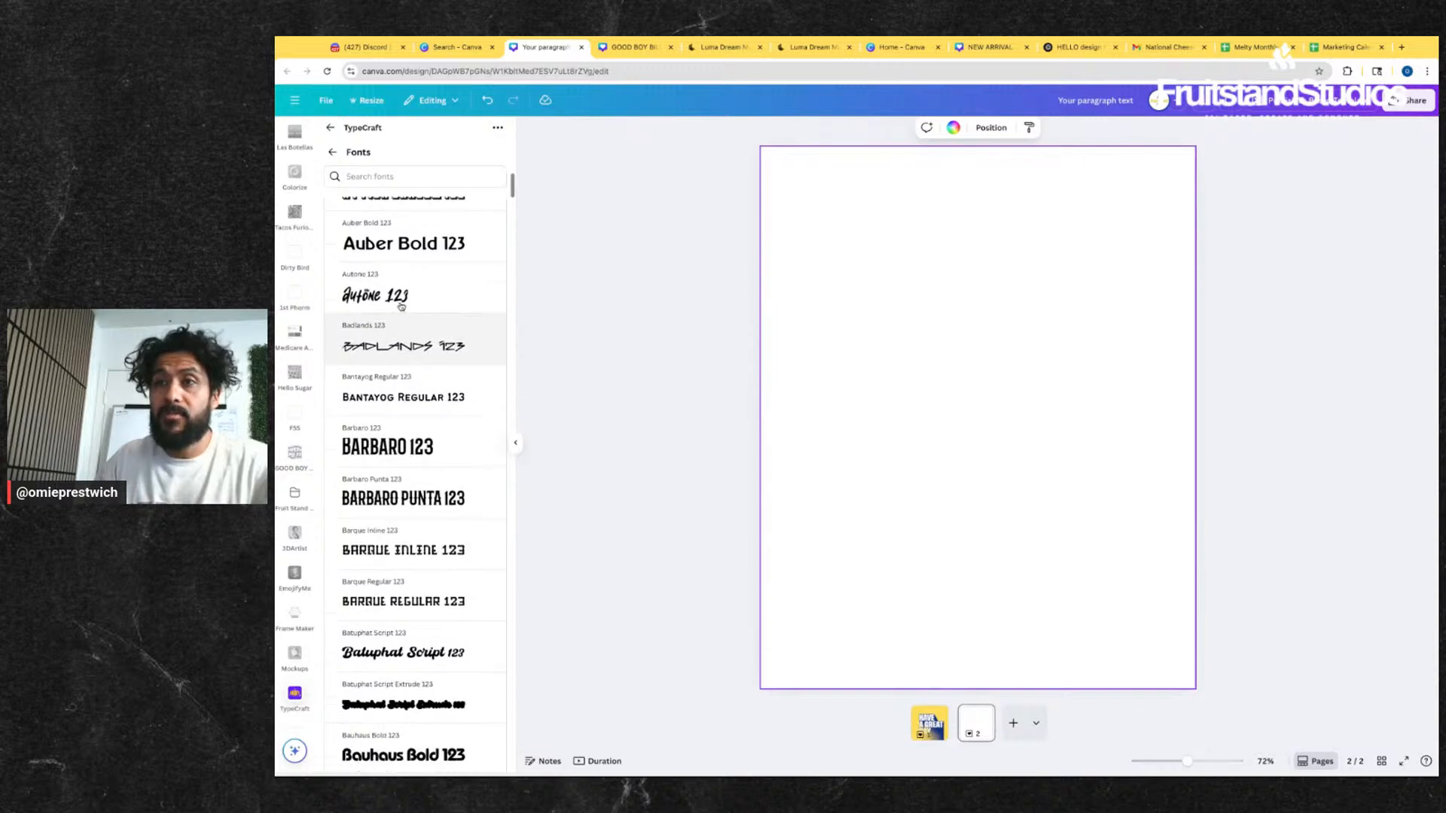
pyautogui.scroll(-3, 418, 480)
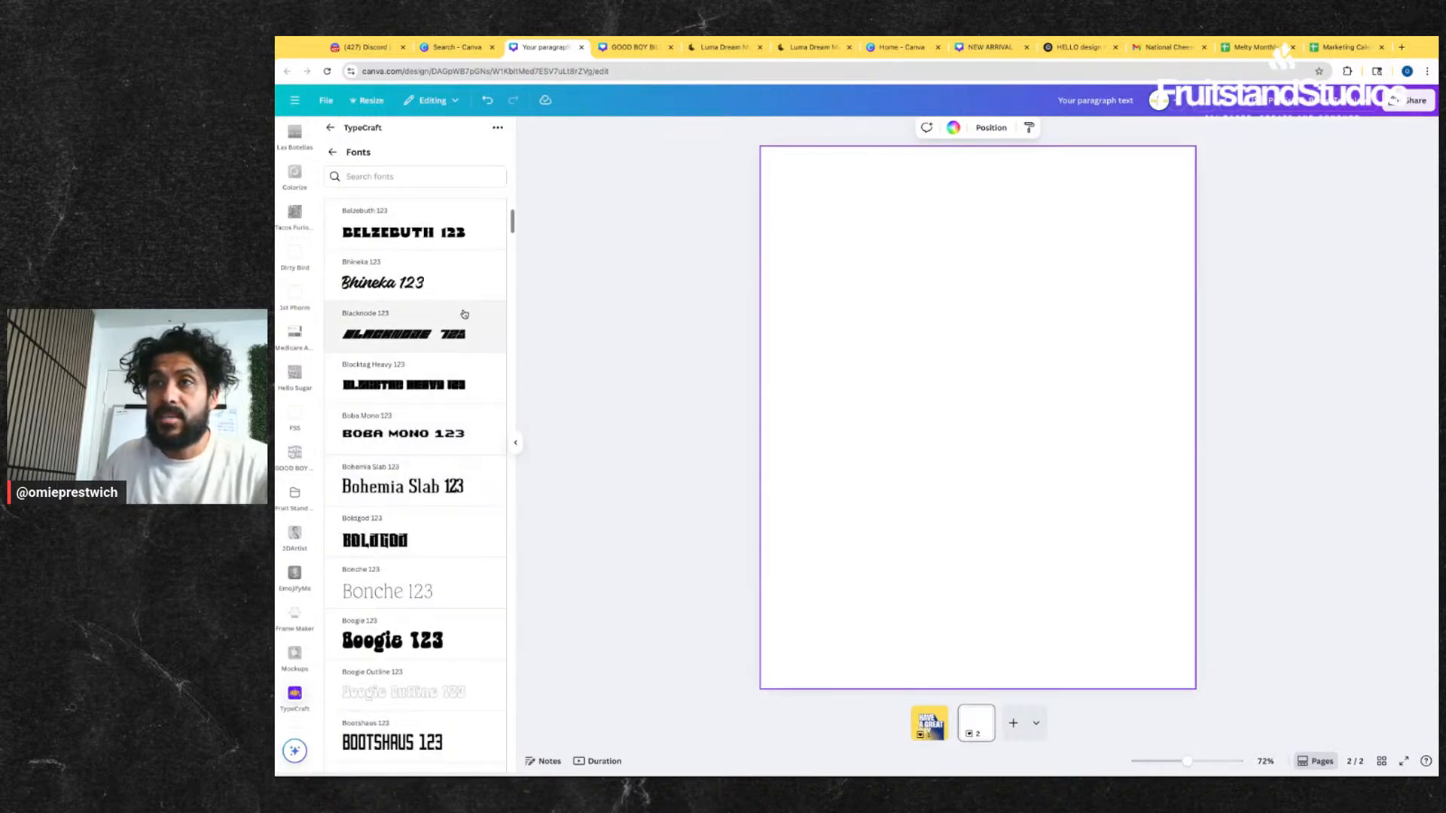
pyautogui.scroll(-3, 459, 315)
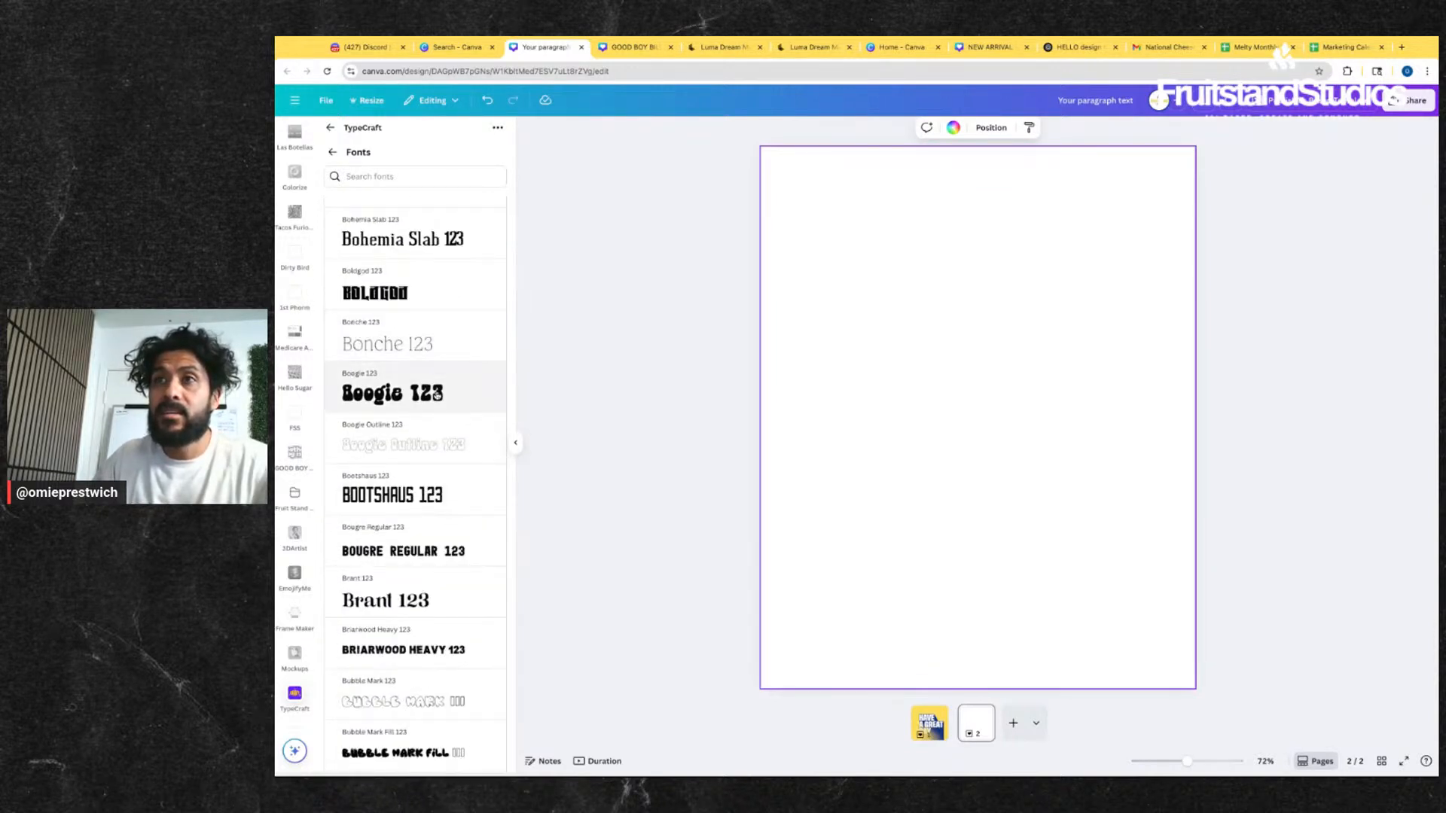
pyautogui.scroll(-3, 437, 394)
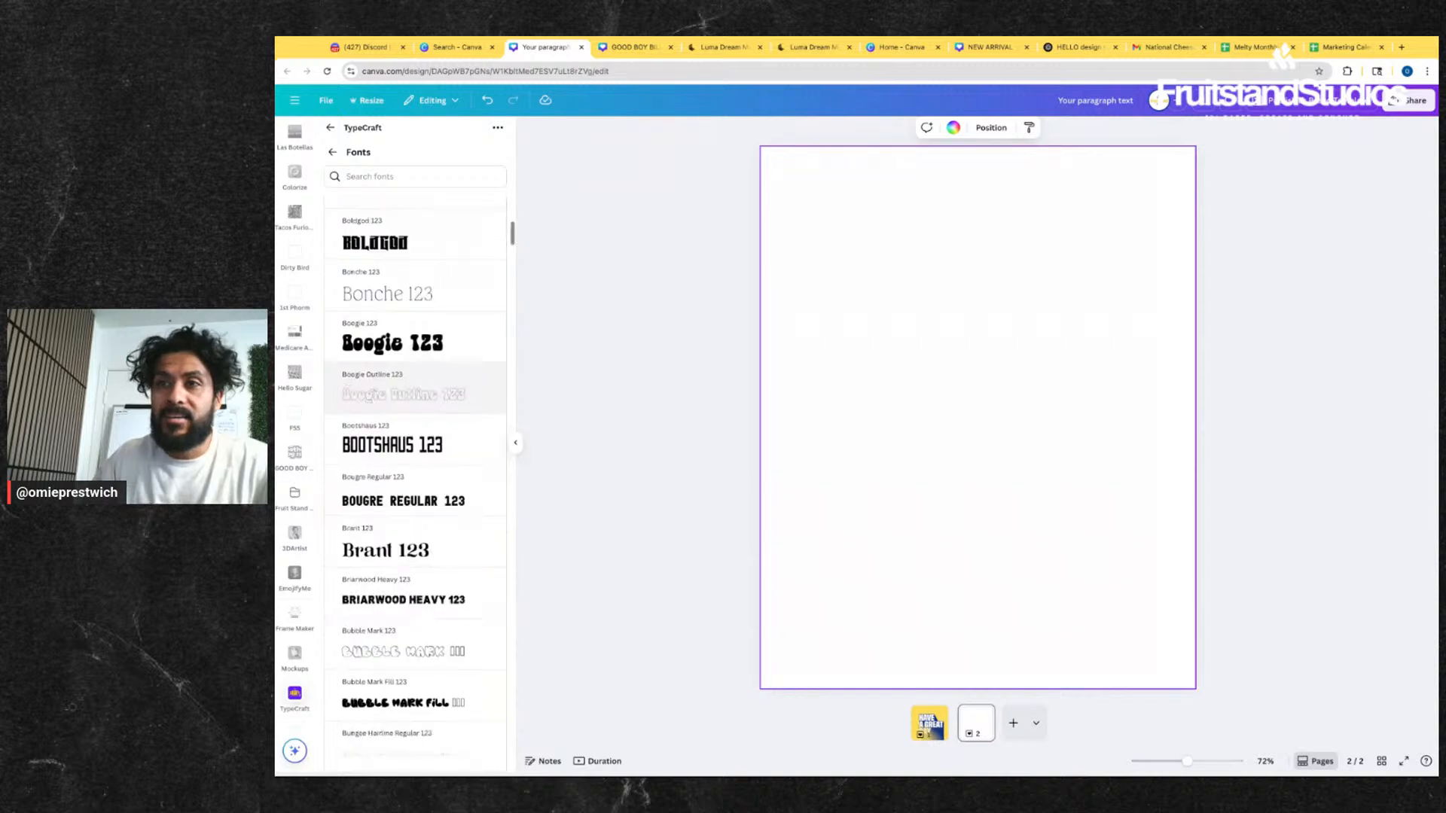
pyautogui.scroll(5, 408, 295)
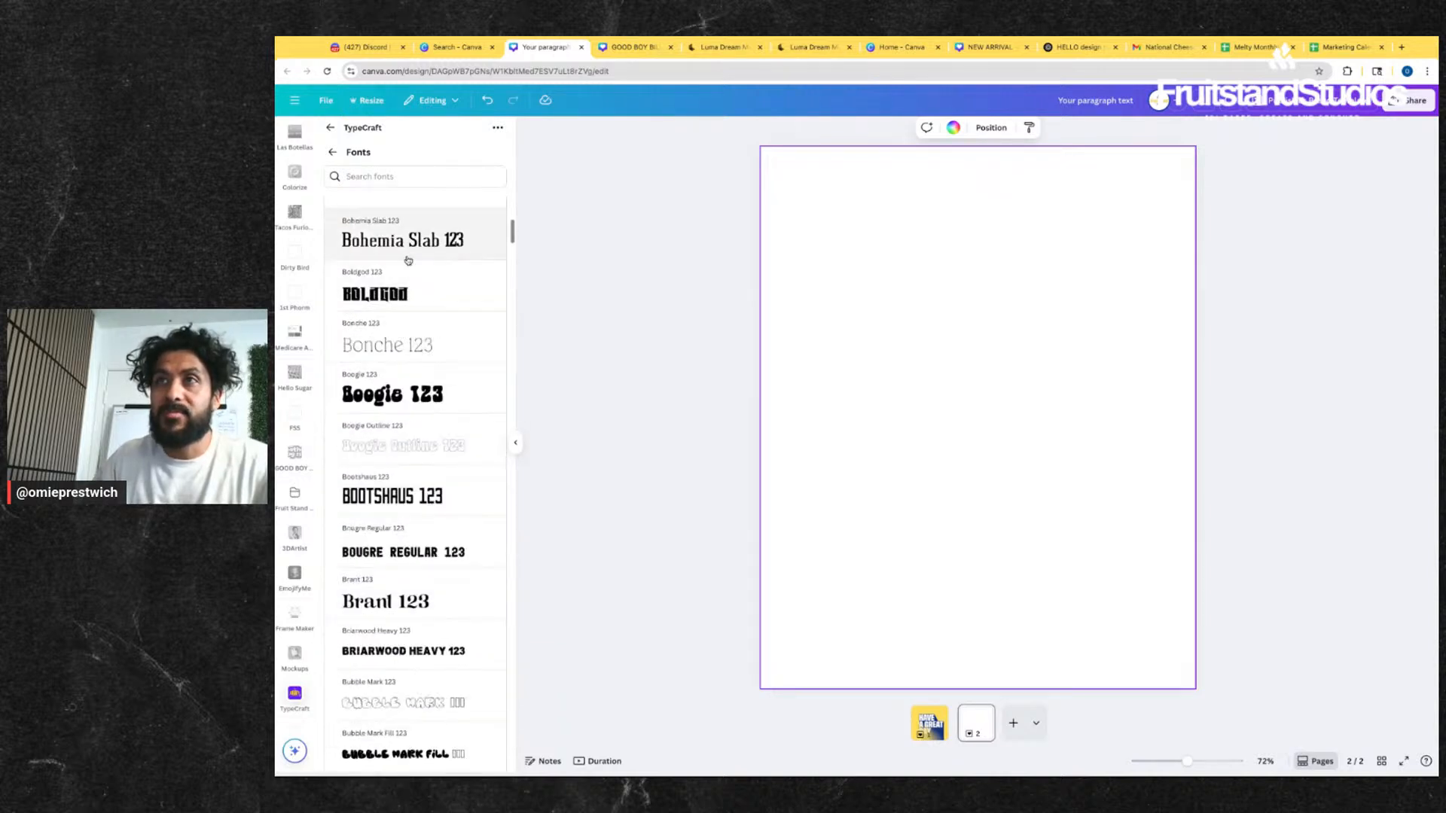
pyautogui.scroll(7, 409, 296)
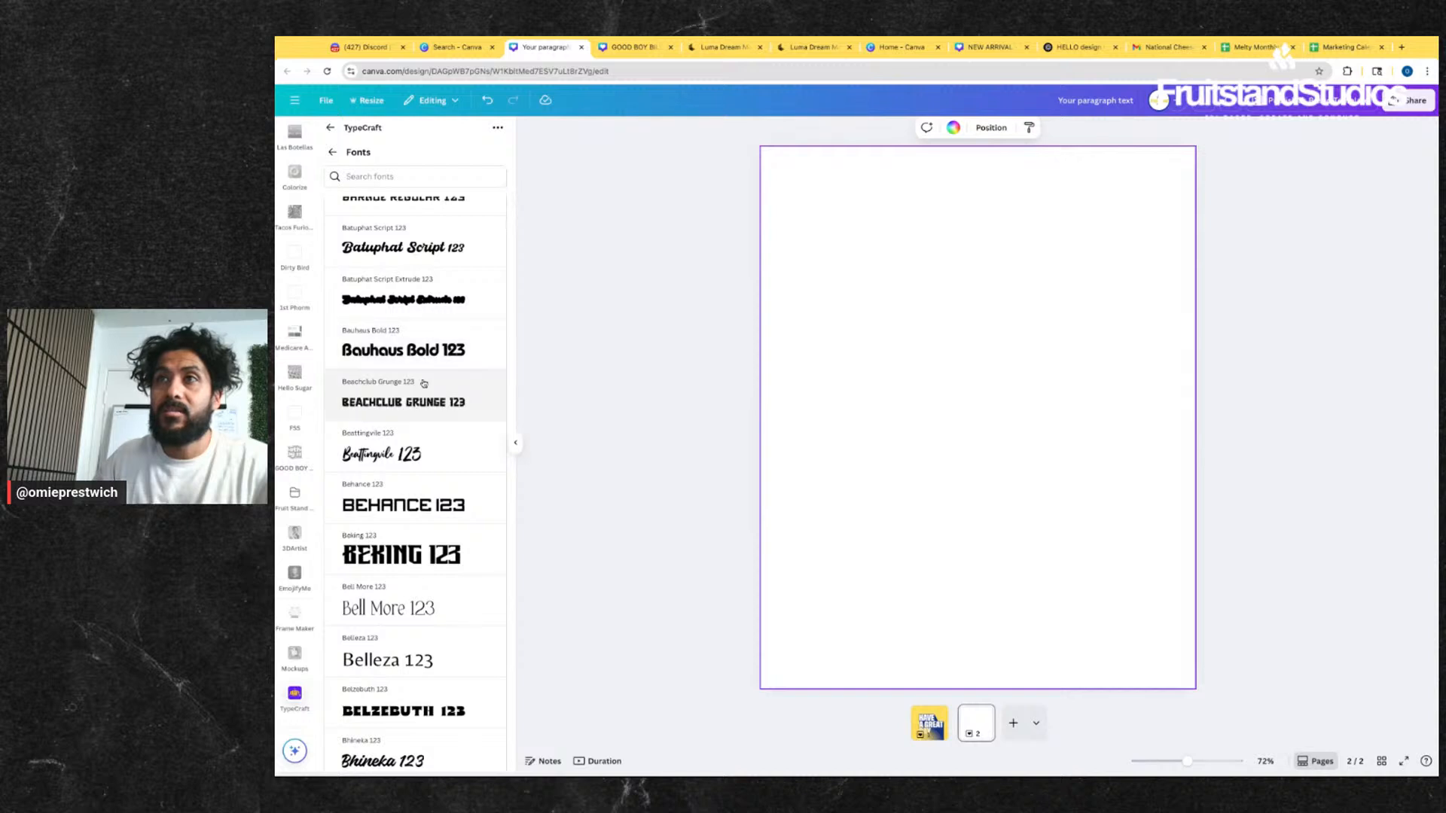
pyautogui.click(422, 349)
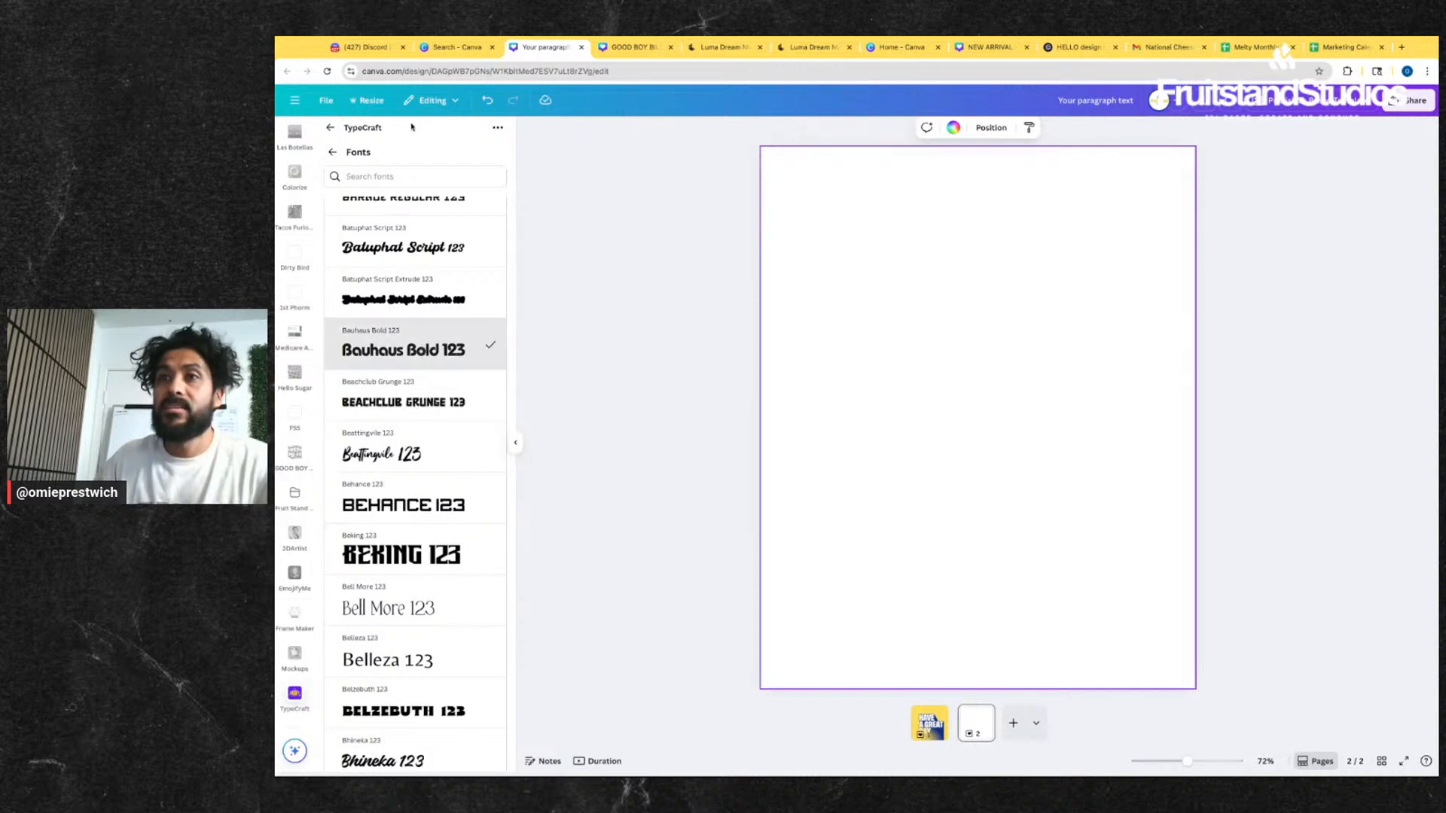
pyautogui.click(334, 153)
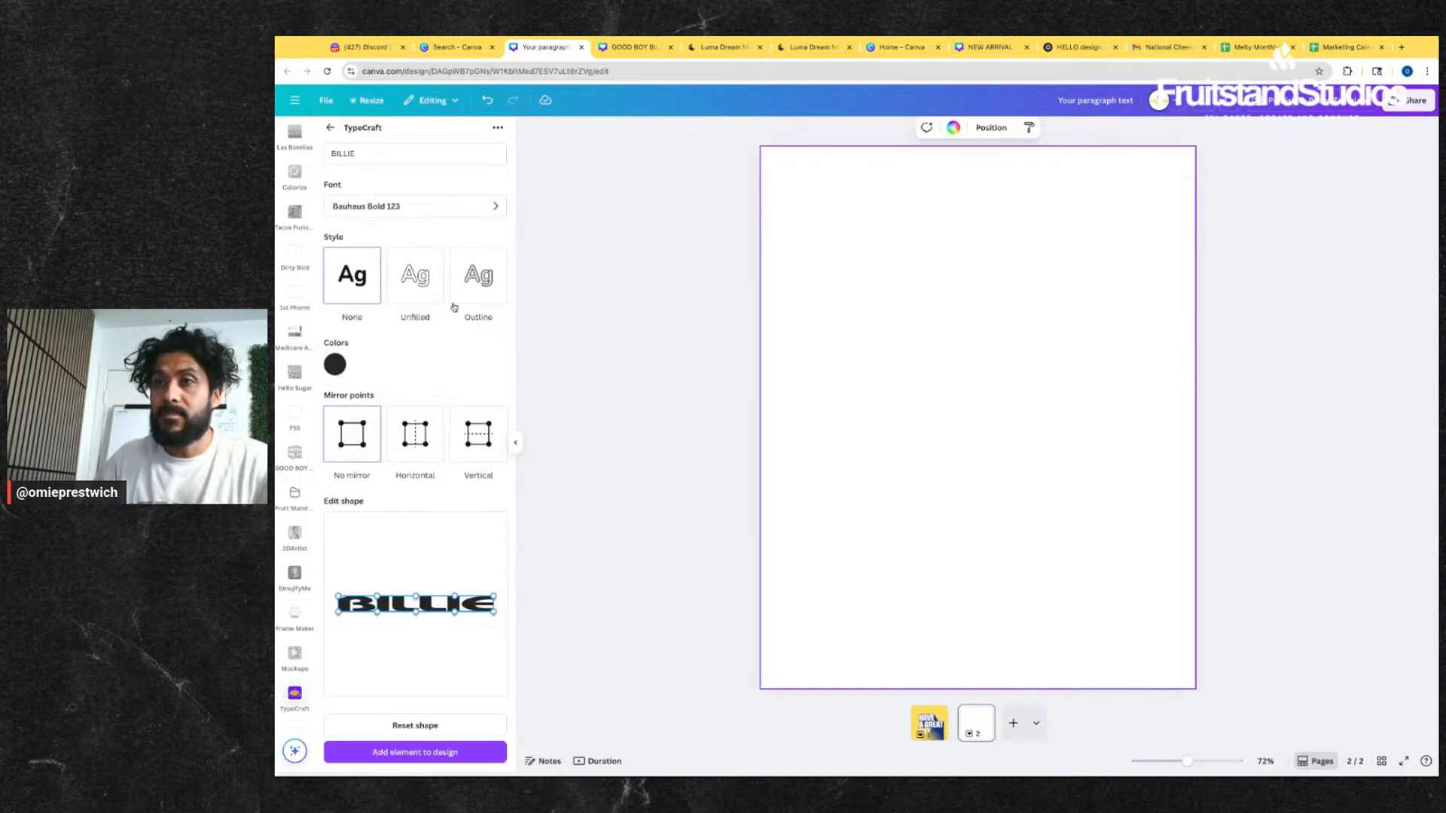
# - Arch the BIL letters upward and restore BILLIE's final E after deleting it
pyautogui.moveTo(379, 598); pyautogui.dragTo(376, 558)
pyautogui.press('BackSpace')
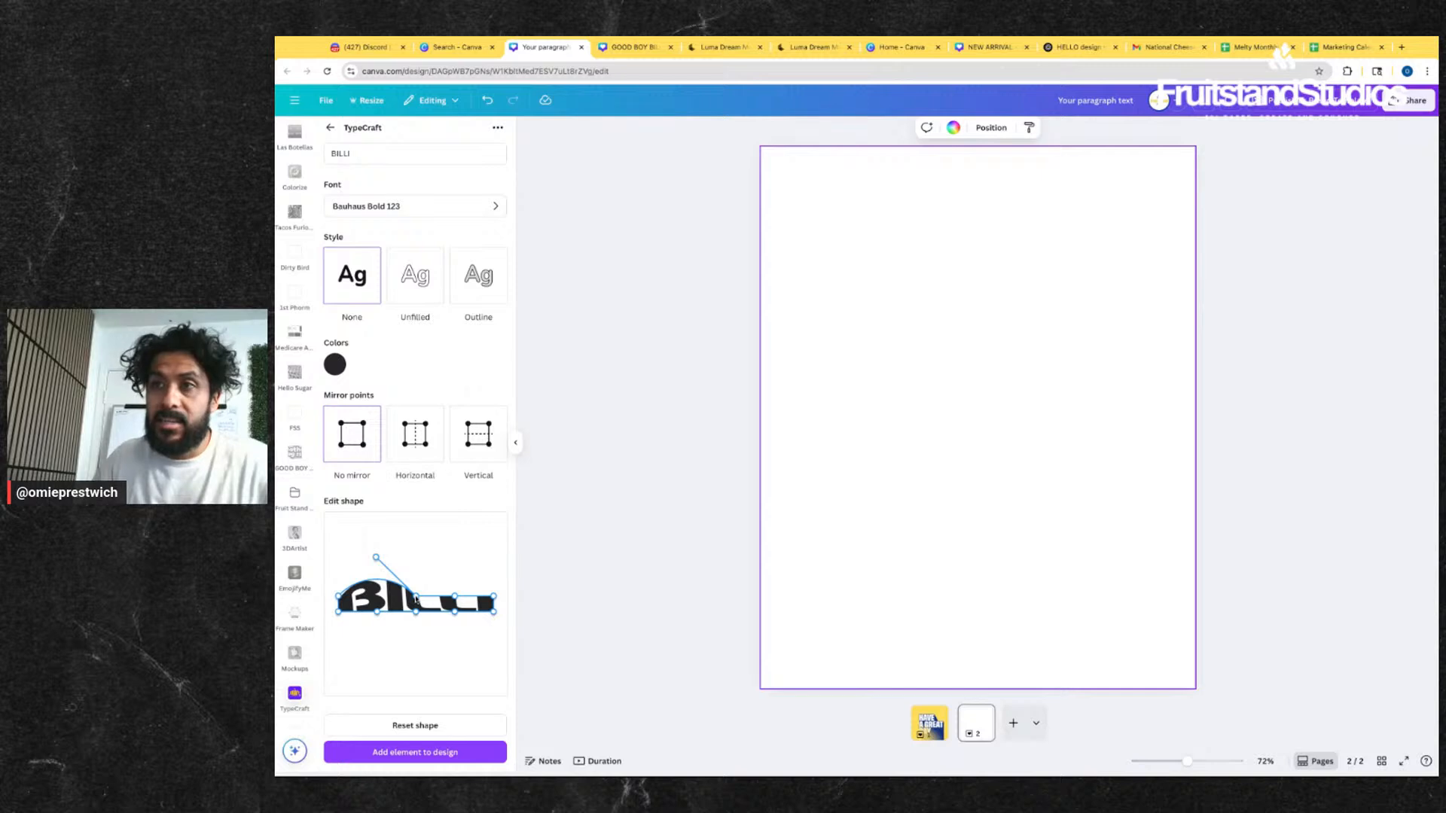
pyautogui.click(394, 152)
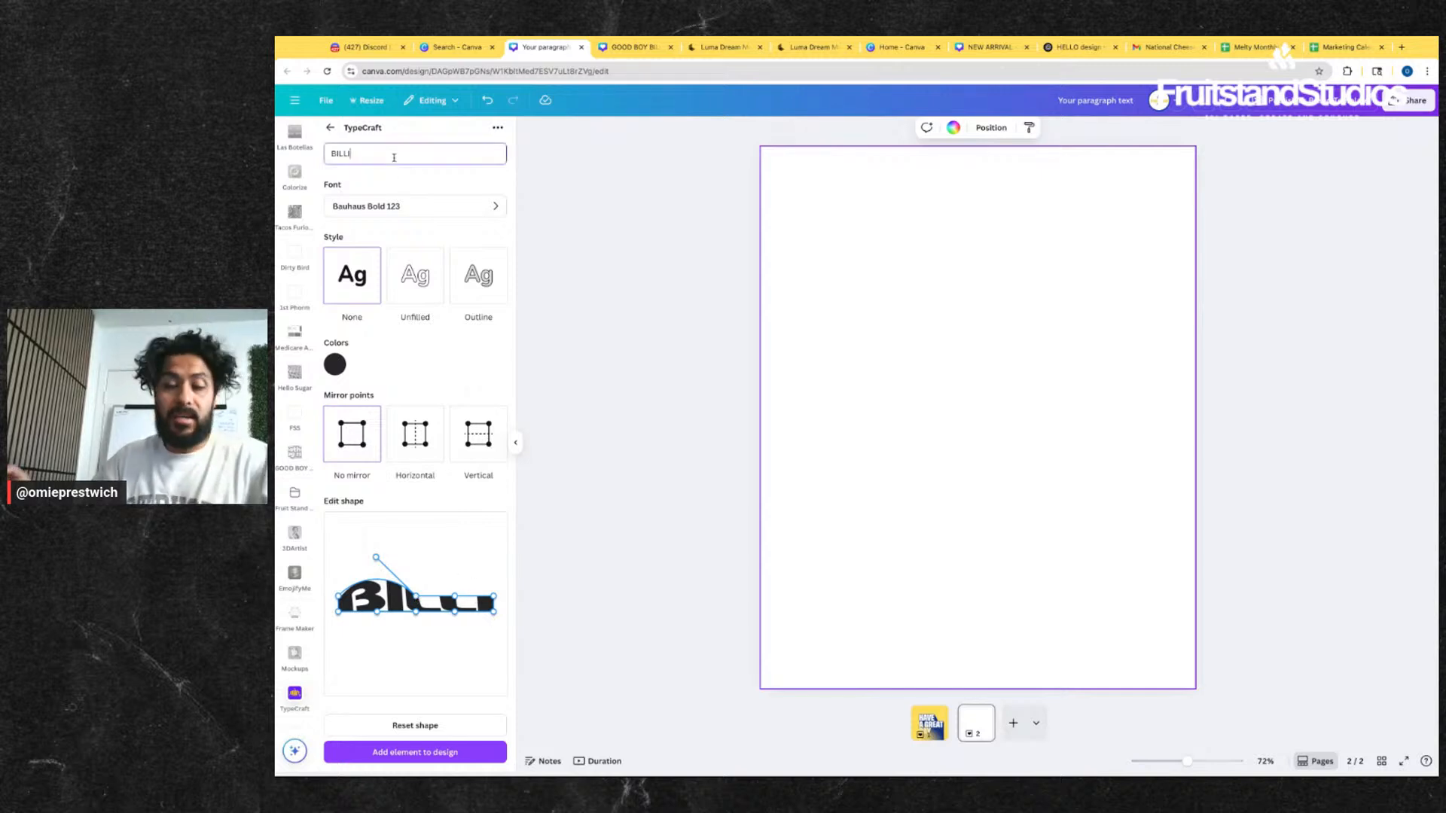
pyautogui.write('E')
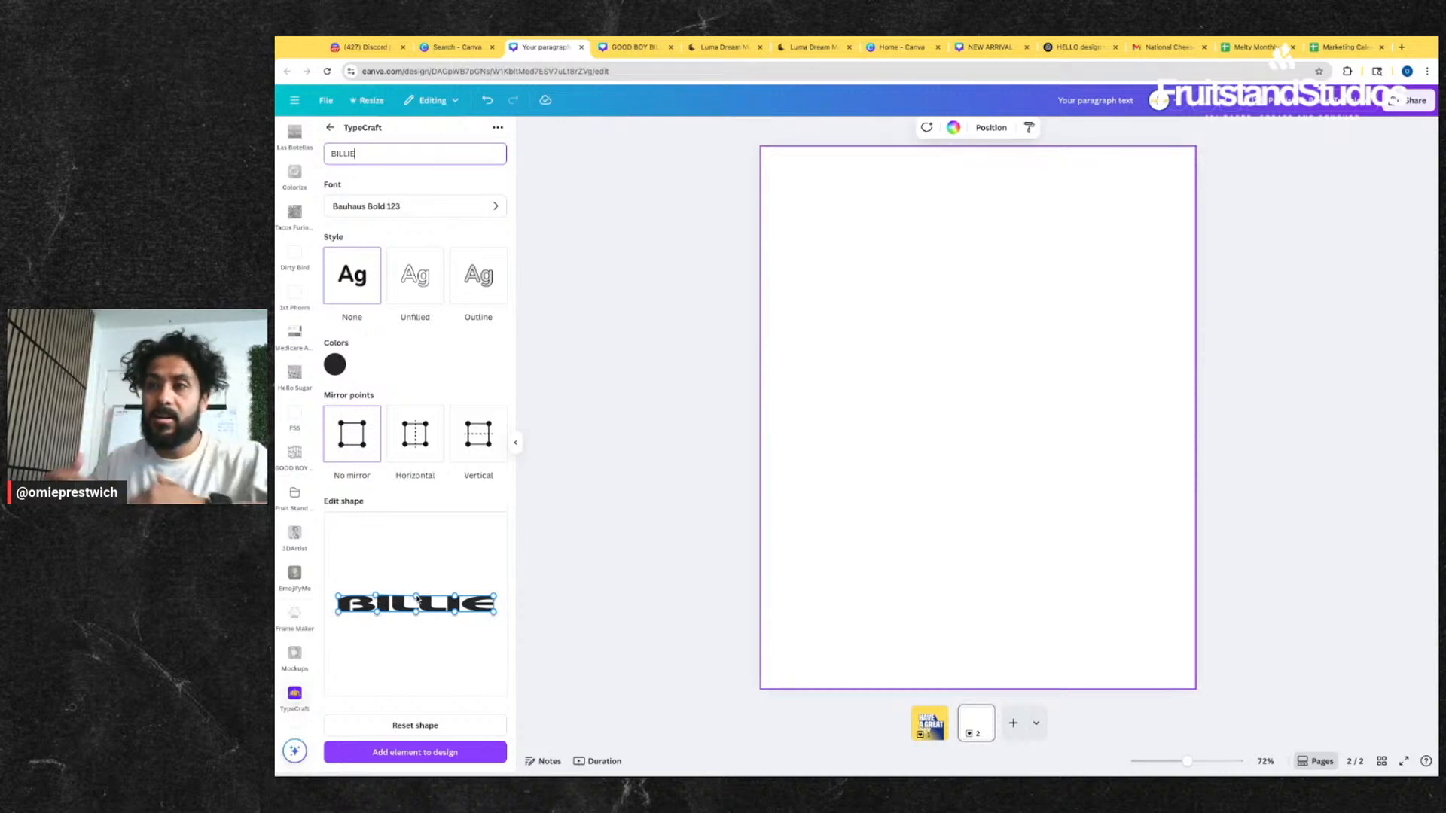
# - Warp BILLIE into a wedge: raise the IE, stretch the E down, reshape the left curve
pyautogui.moveTo(417, 597); pyautogui.dragTo(416, 537)
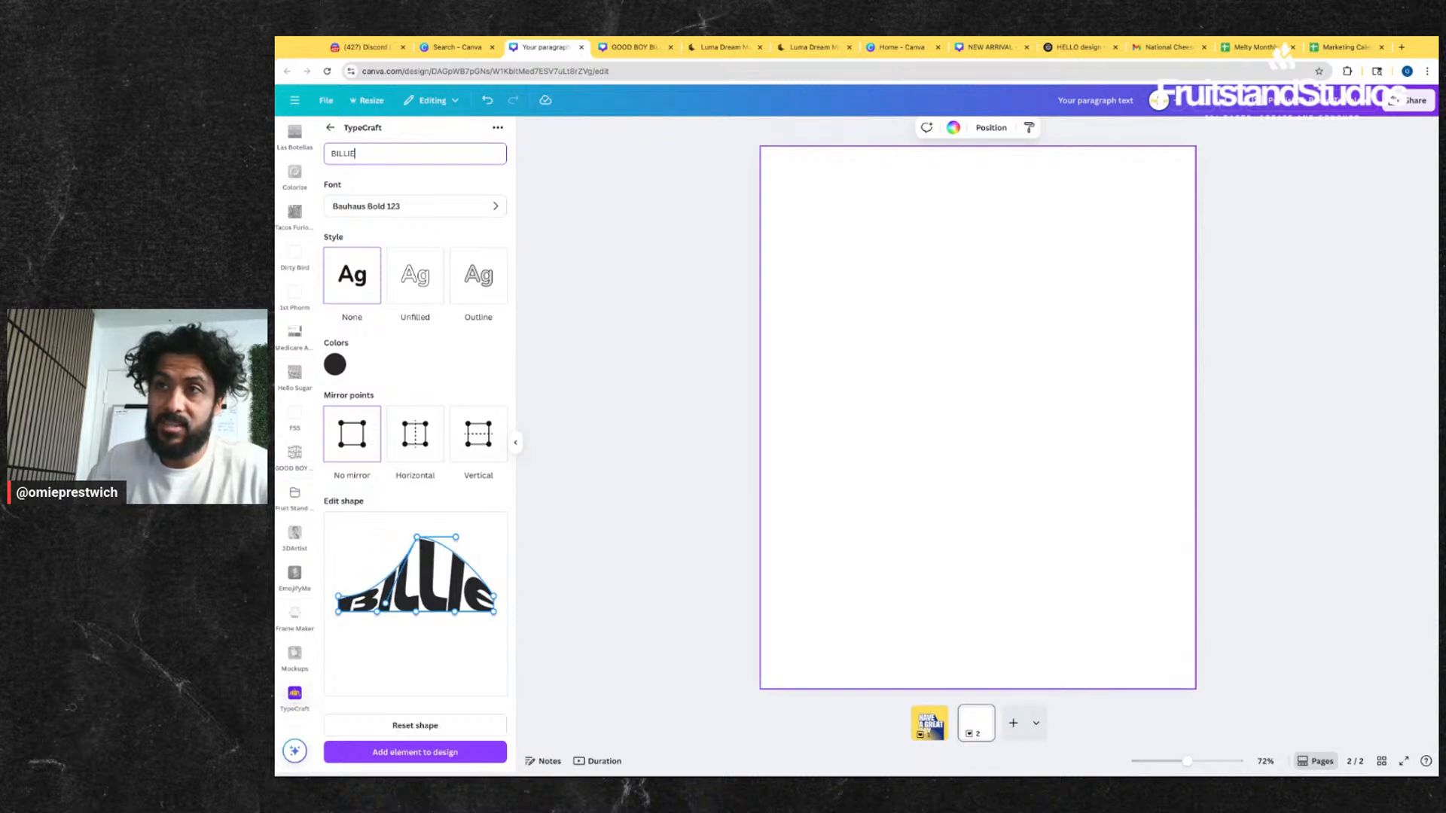
pyautogui.moveTo(493, 595); pyautogui.dragTo(424, 533)
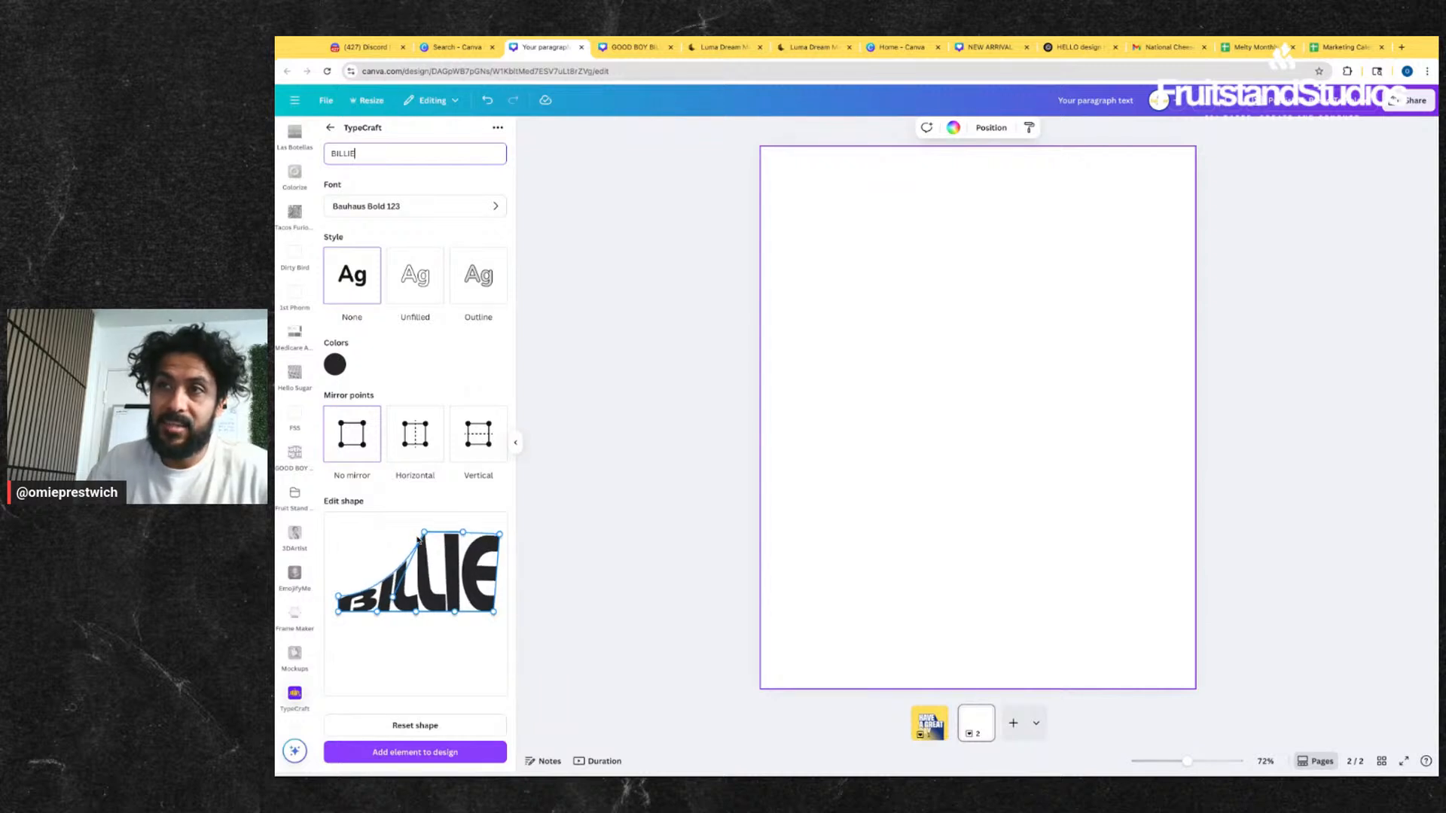
pyautogui.moveTo(393, 597); pyautogui.dragTo(421, 632)
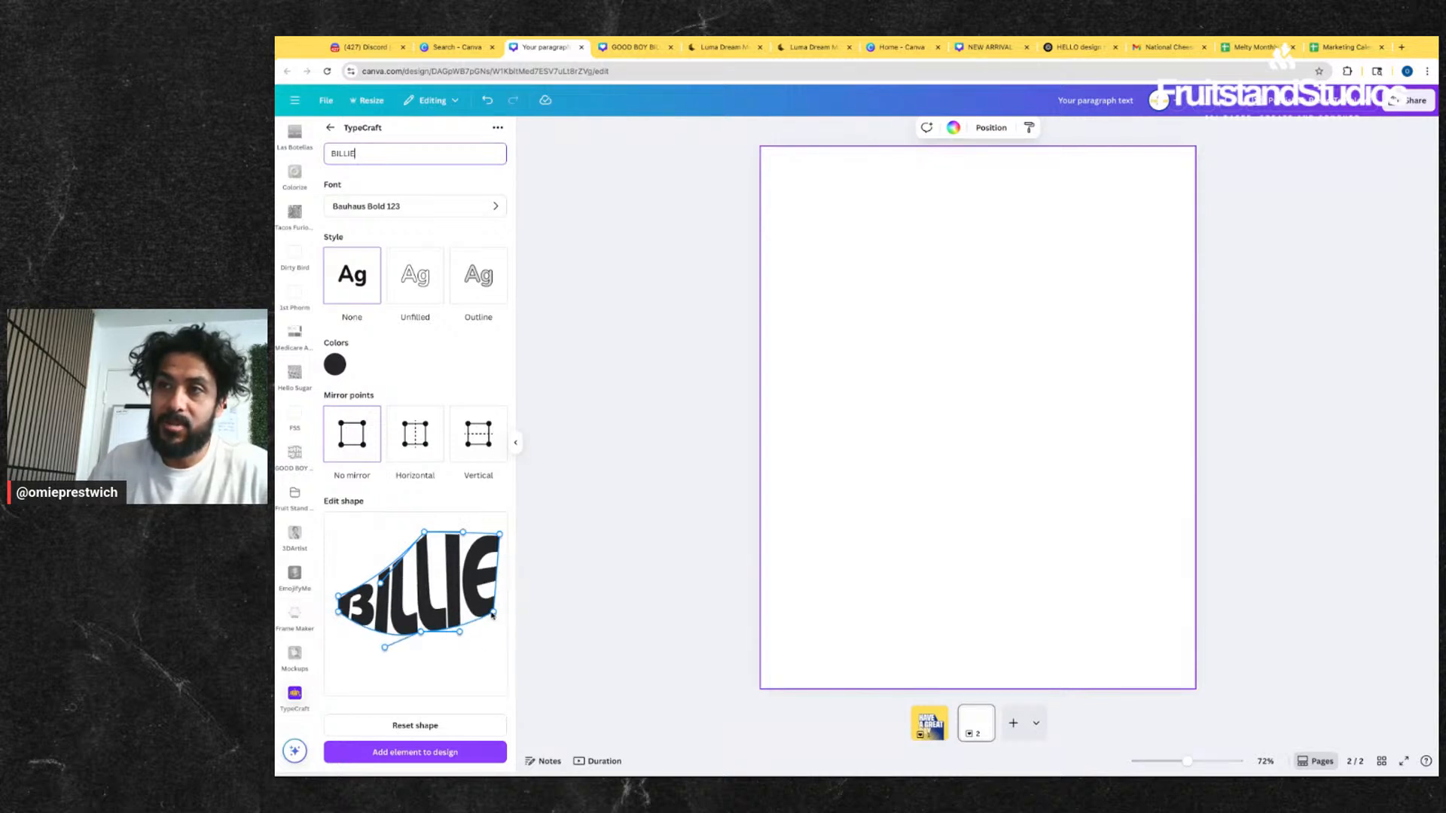
pyautogui.moveTo(493, 612); pyautogui.dragTo(374, 651)
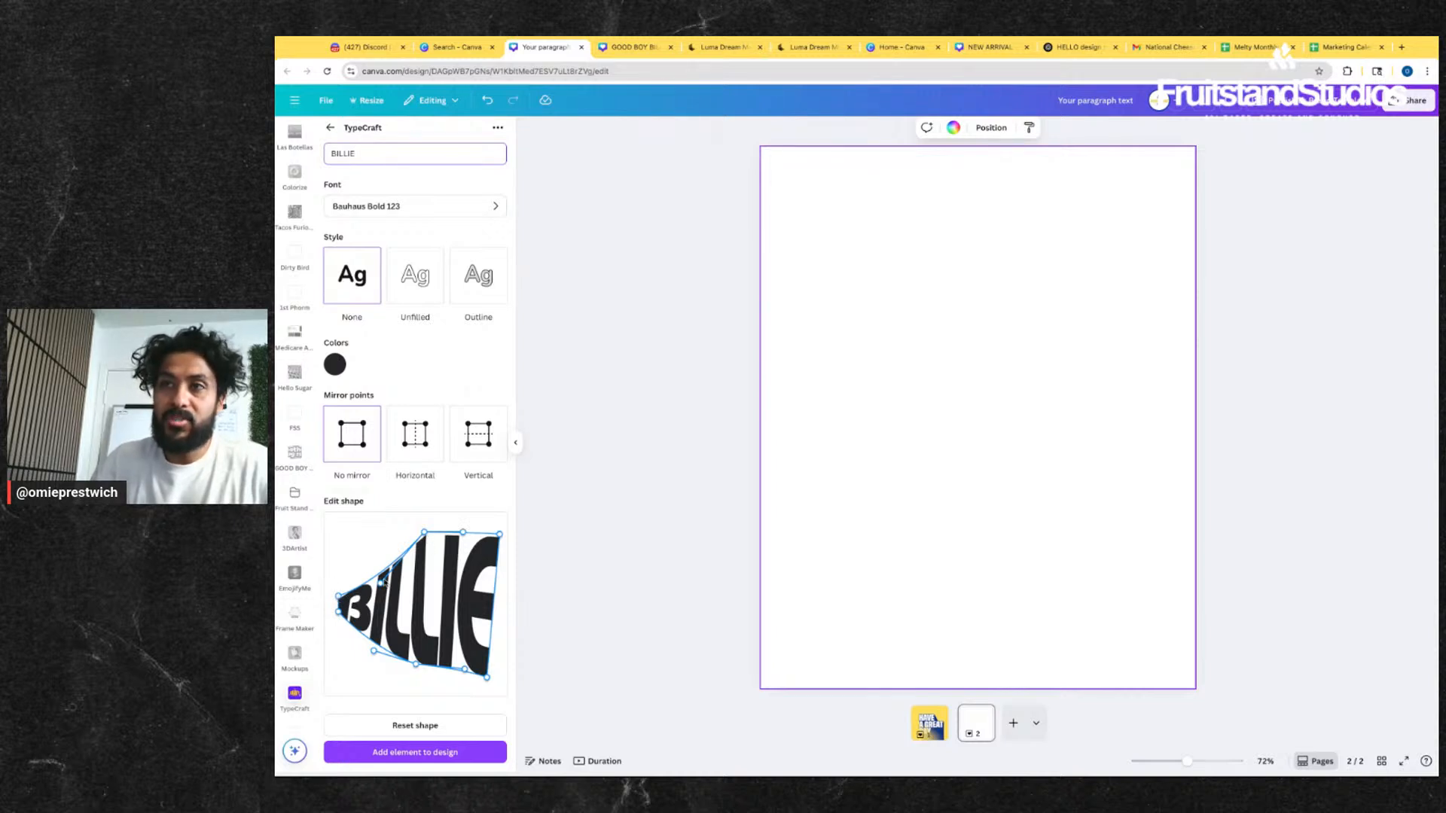
pyautogui.moveTo(385, 582); pyautogui.dragTo(374, 563)
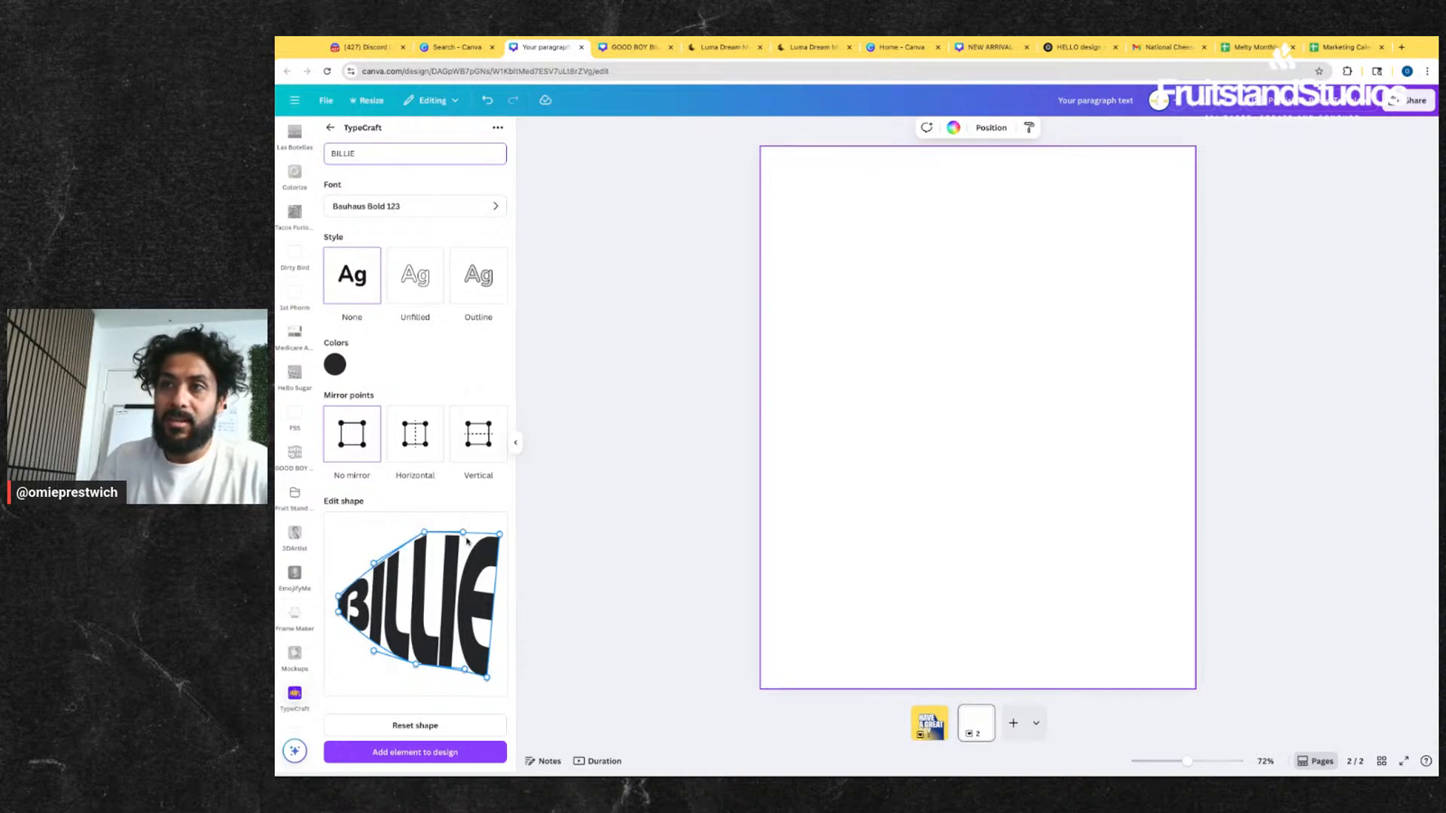
pyautogui.moveTo(500, 540); pyautogui.dragTo(498, 544)
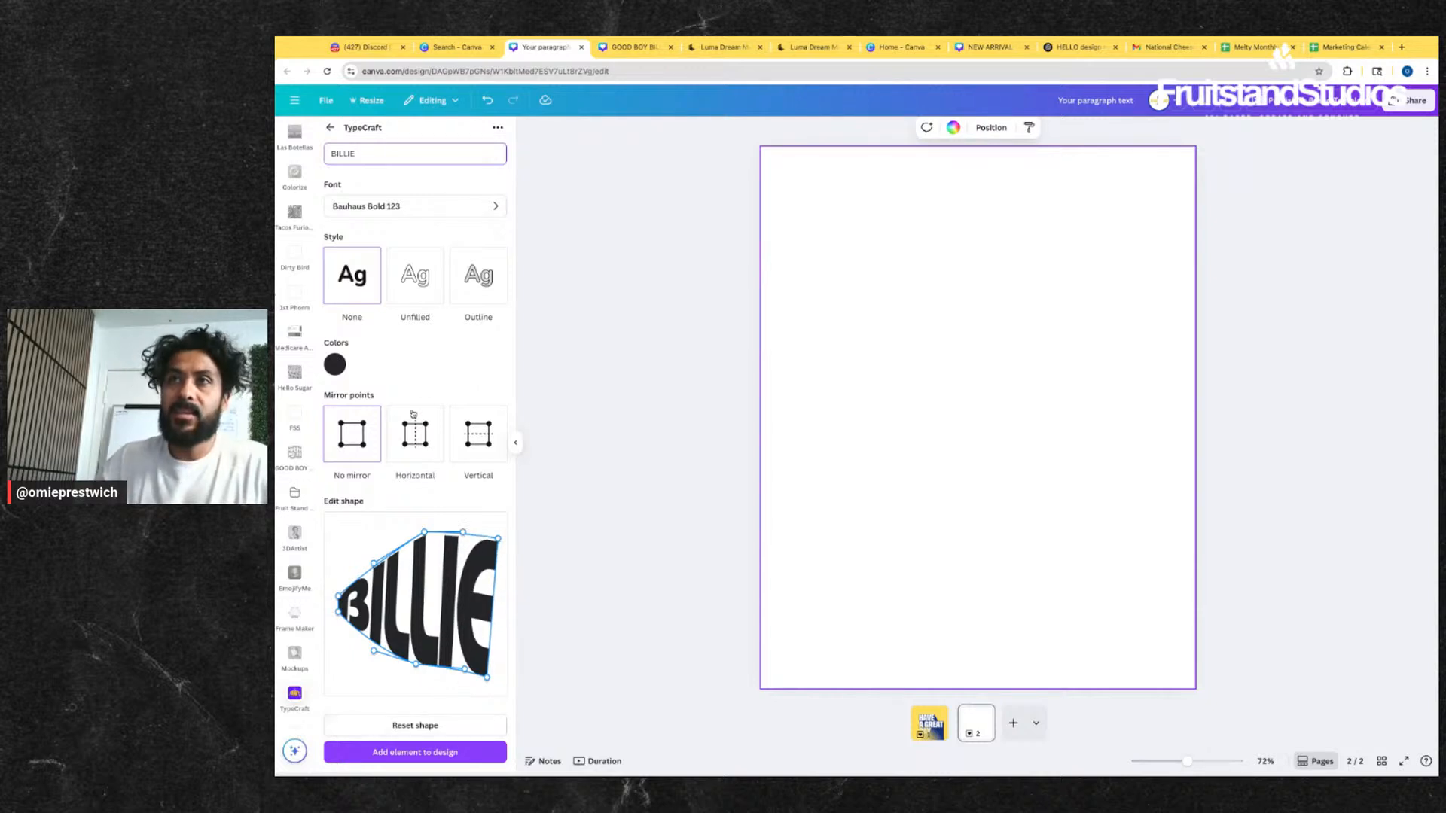
# - Set the BILLIE lettering colour to golden yellow #FFC700
pyautogui.click(341, 365)
pyautogui.write('#0783FF')
pyautogui.press('Return')
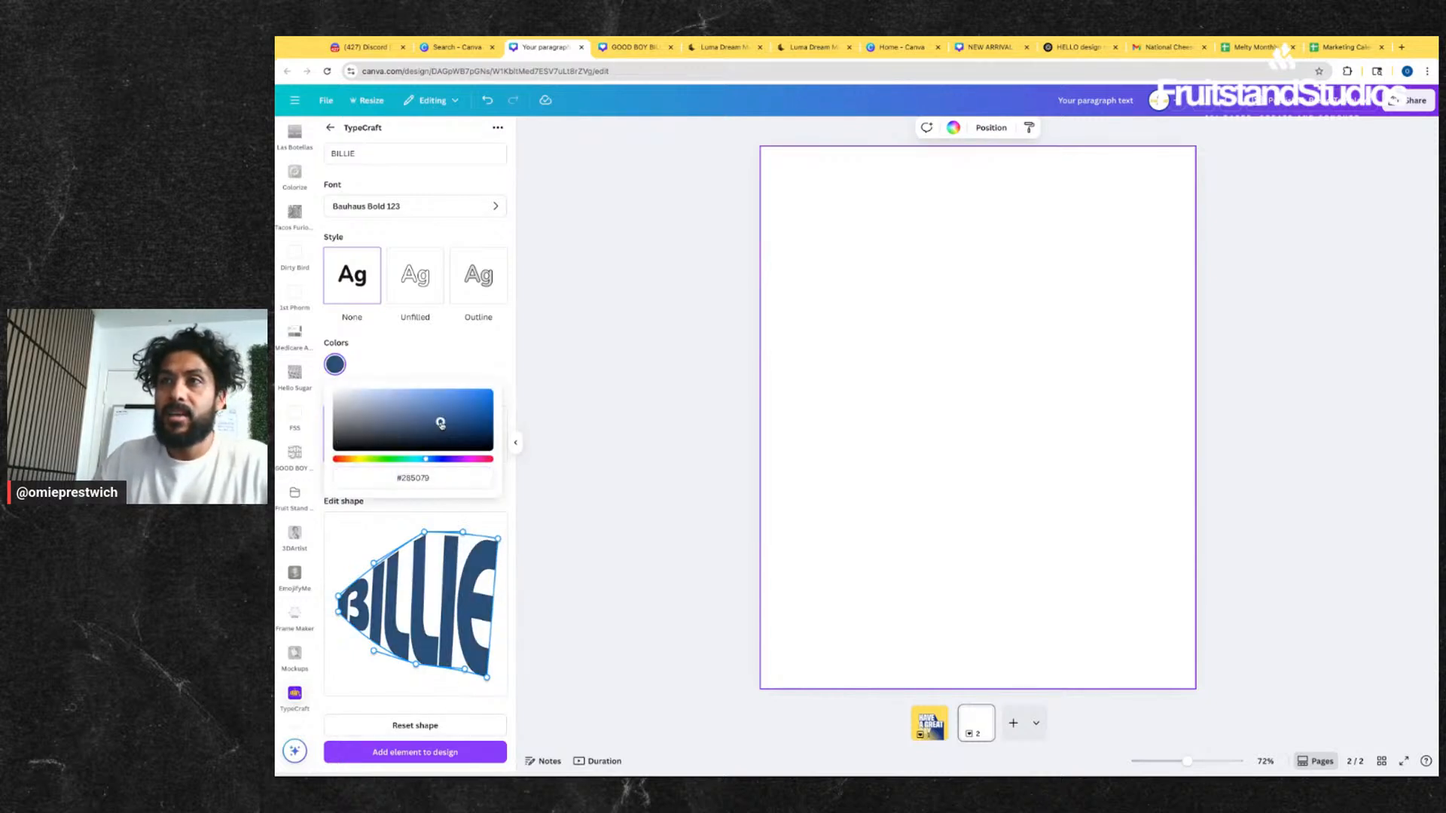
pyautogui.moveTo(489, 387); pyautogui.dragTo(496, 320)
pyautogui.moveTo(385, 461); pyautogui.dragTo(355, 459)
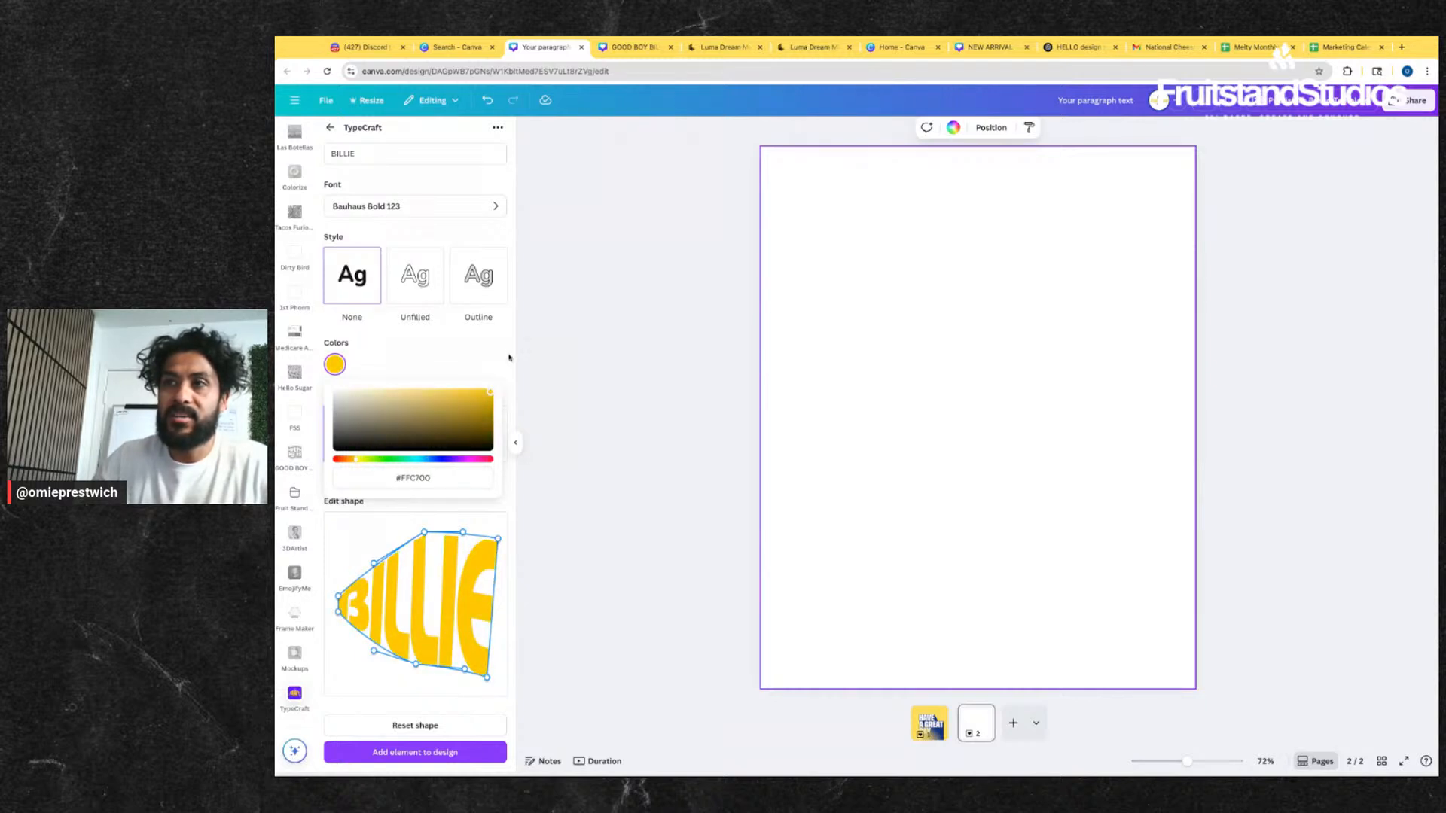
pyautogui.click(458, 753)
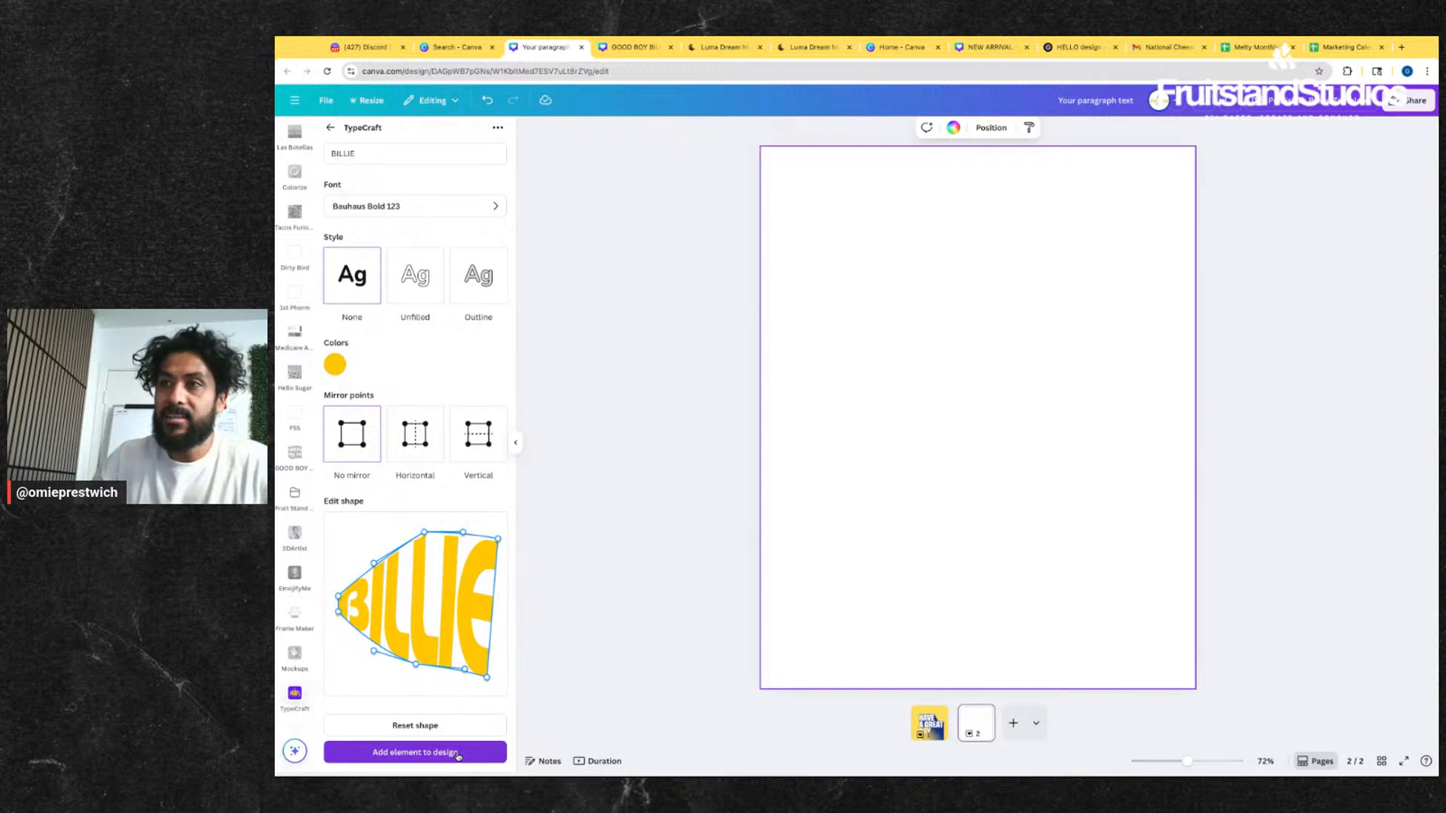
# - Add the warped BILLIE to page 2 and enlarge it across most of the page
pyautogui.click(458, 753)
pyautogui.moveTo(889, 490)
pyautogui.mouseDown()
pyautogui.moveTo(792, 595)
pyautogui.moveTo(894, 449)
pyautogui.moveTo(896, 468)
pyautogui.mouseUp()
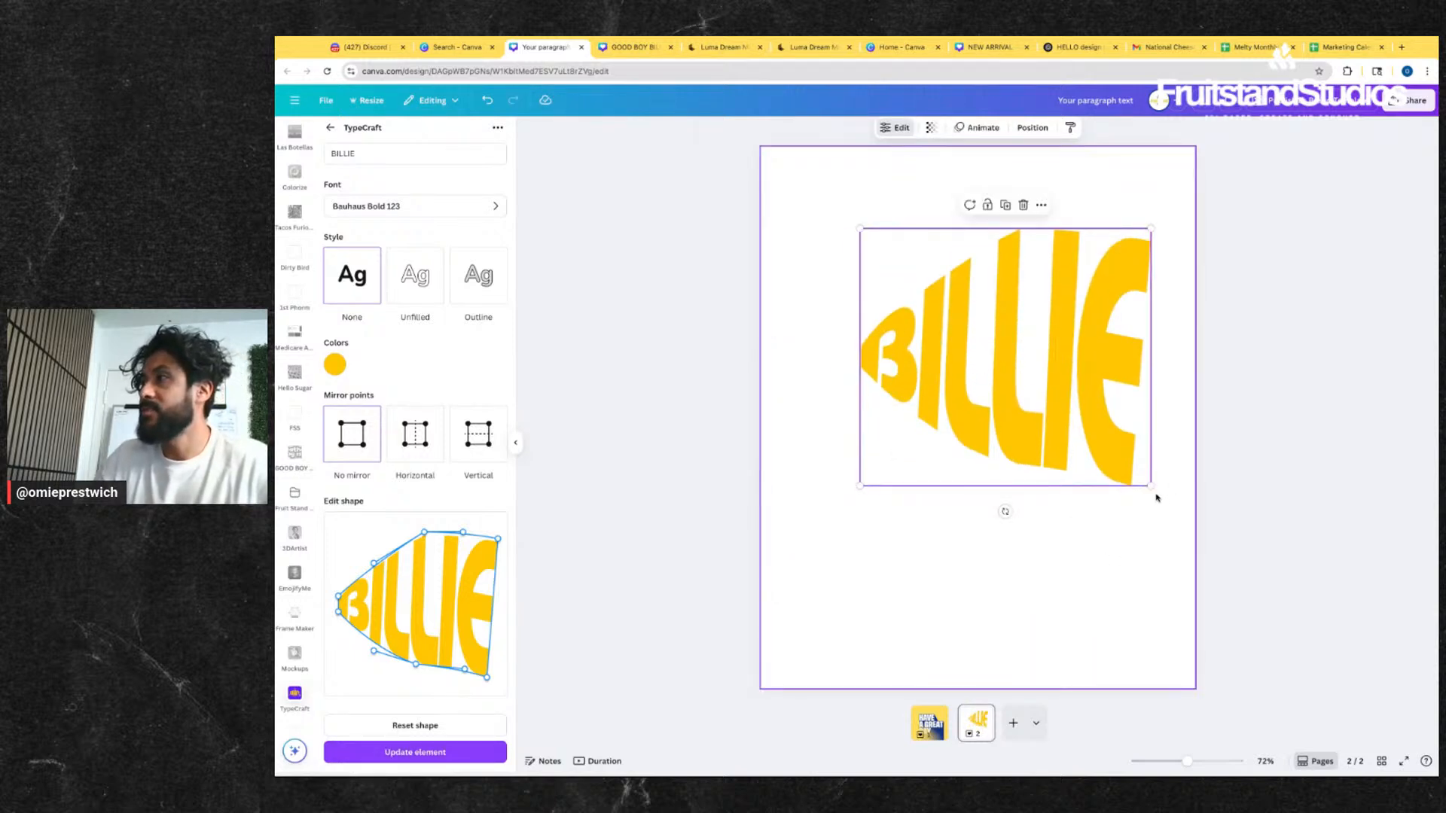
pyautogui.moveTo(1151, 486); pyautogui.dragTo(1186, 517)
pyautogui.moveTo(1018, 382); pyautogui.dragTo(1000, 420)
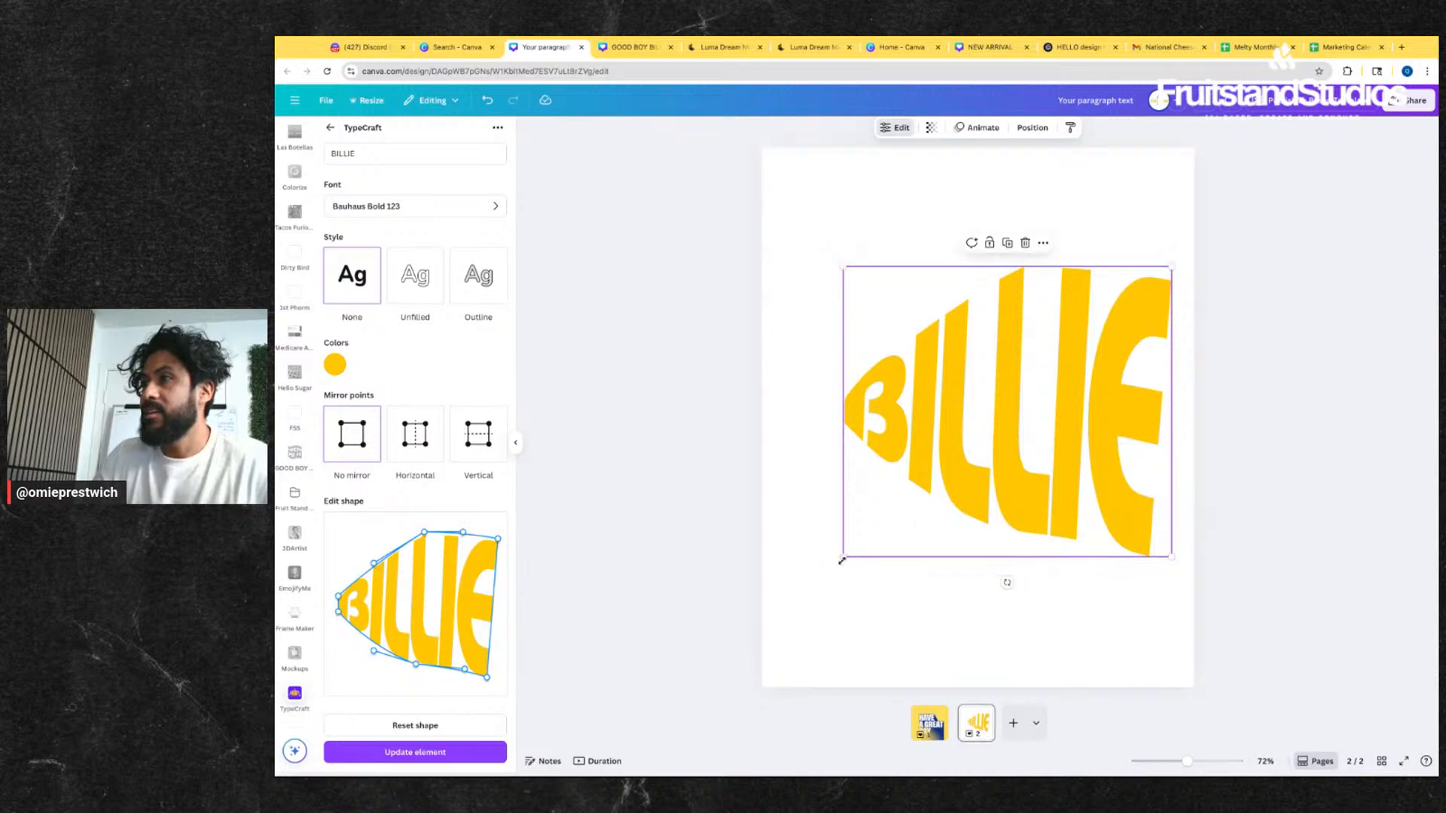
pyautogui.moveTo(842, 560)
pyautogui.mouseDown()
pyautogui.moveTo(826, 575)
pyautogui.moveTo(856, 570)
pyautogui.mouseUp()
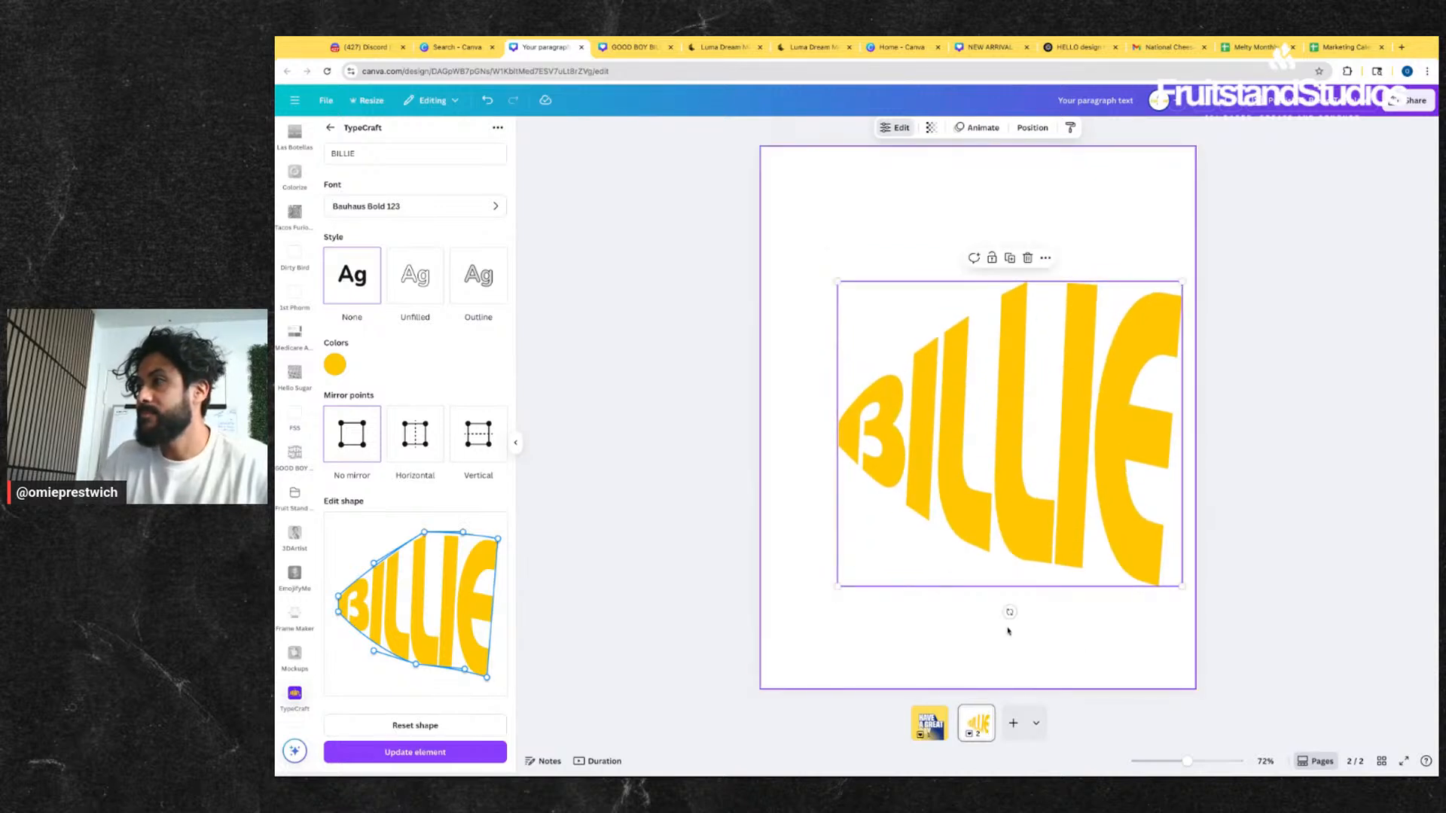
pyautogui.click(984, 642)
pyautogui.click(921, 127)
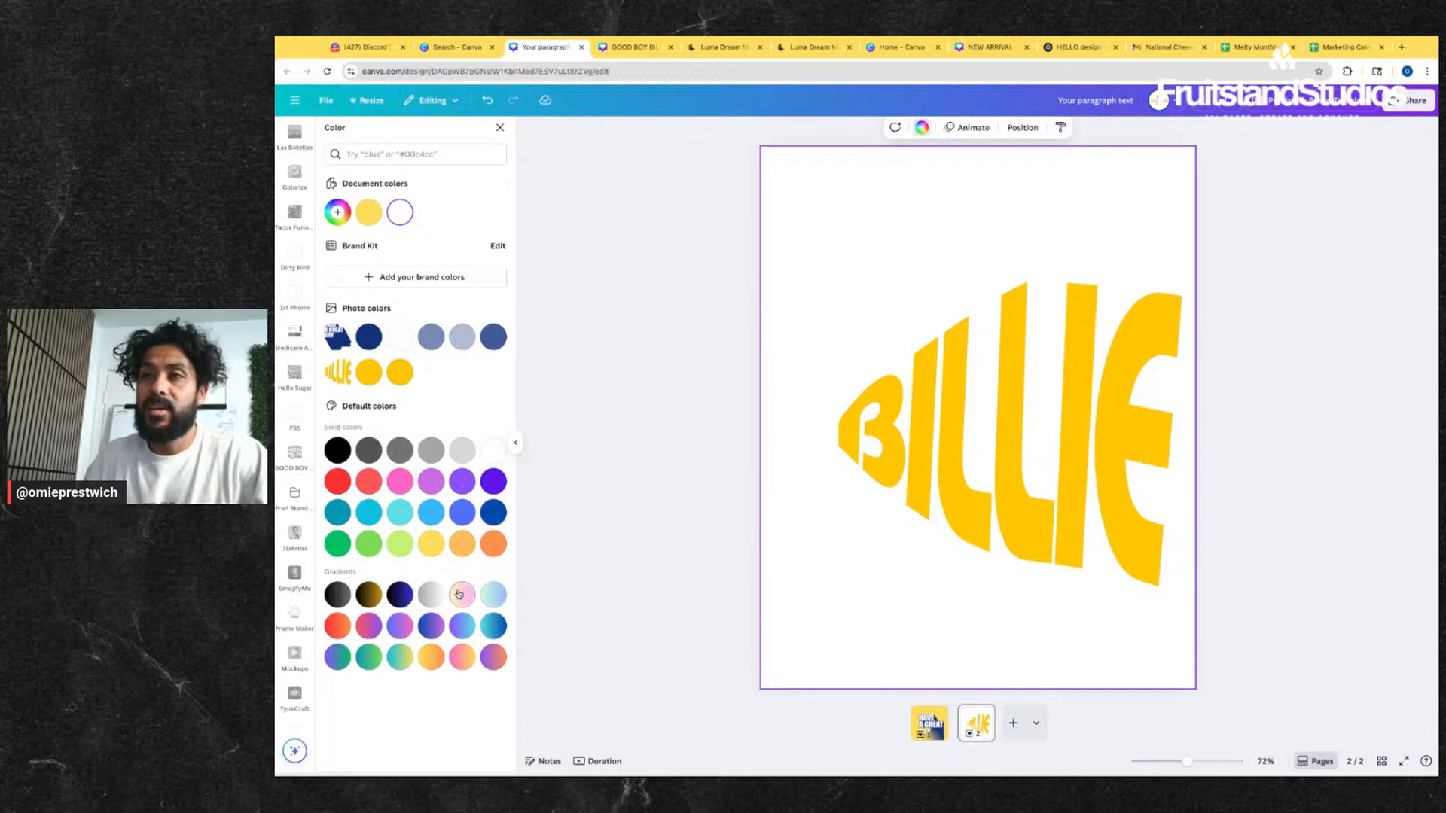
# - Try green, light green and gray, then set page 2's background to purple
pyautogui.scroll(3, 303, 258)
pyautogui.scroll(4, 303, 258)
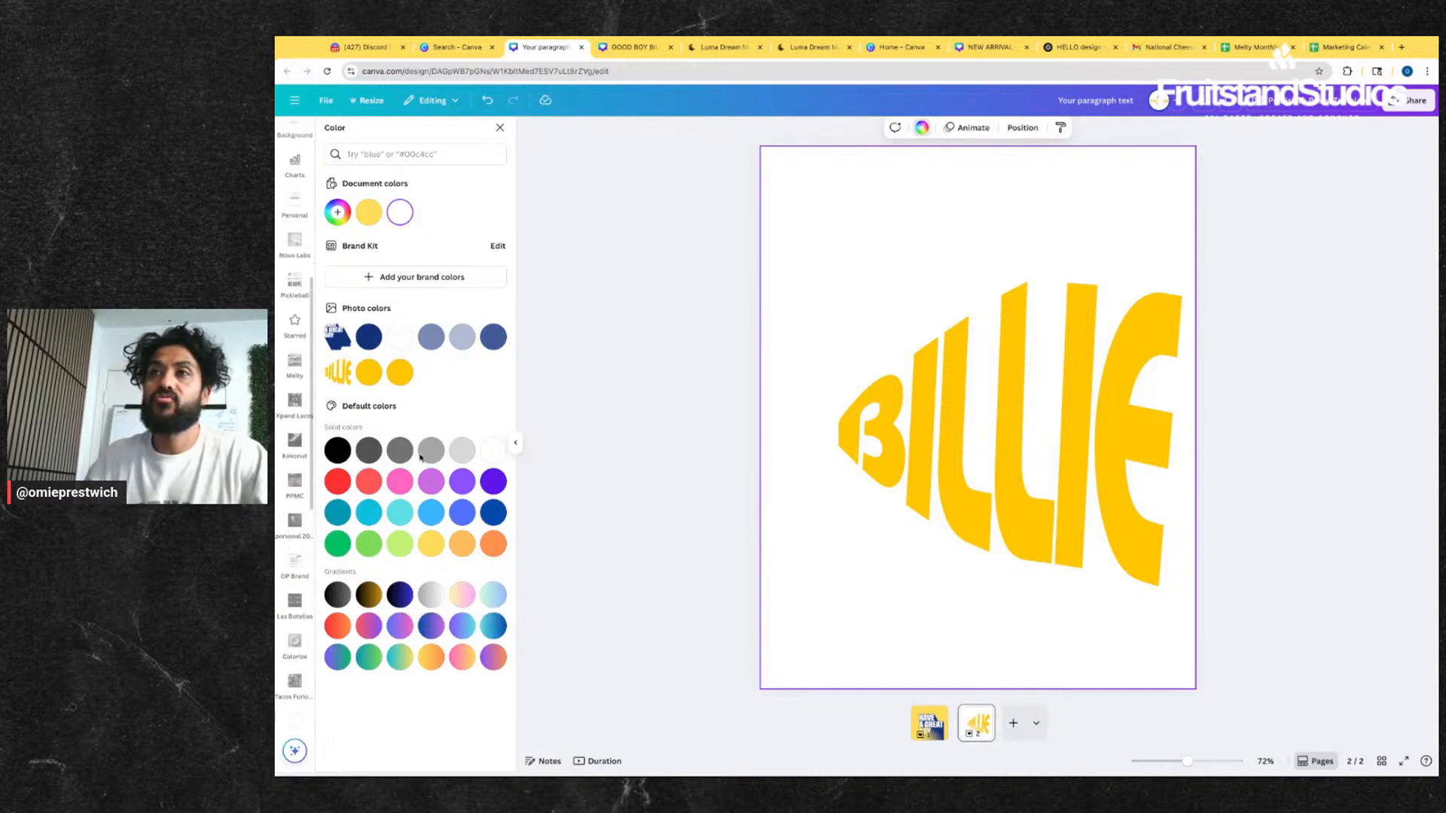
pyautogui.click(339, 544)
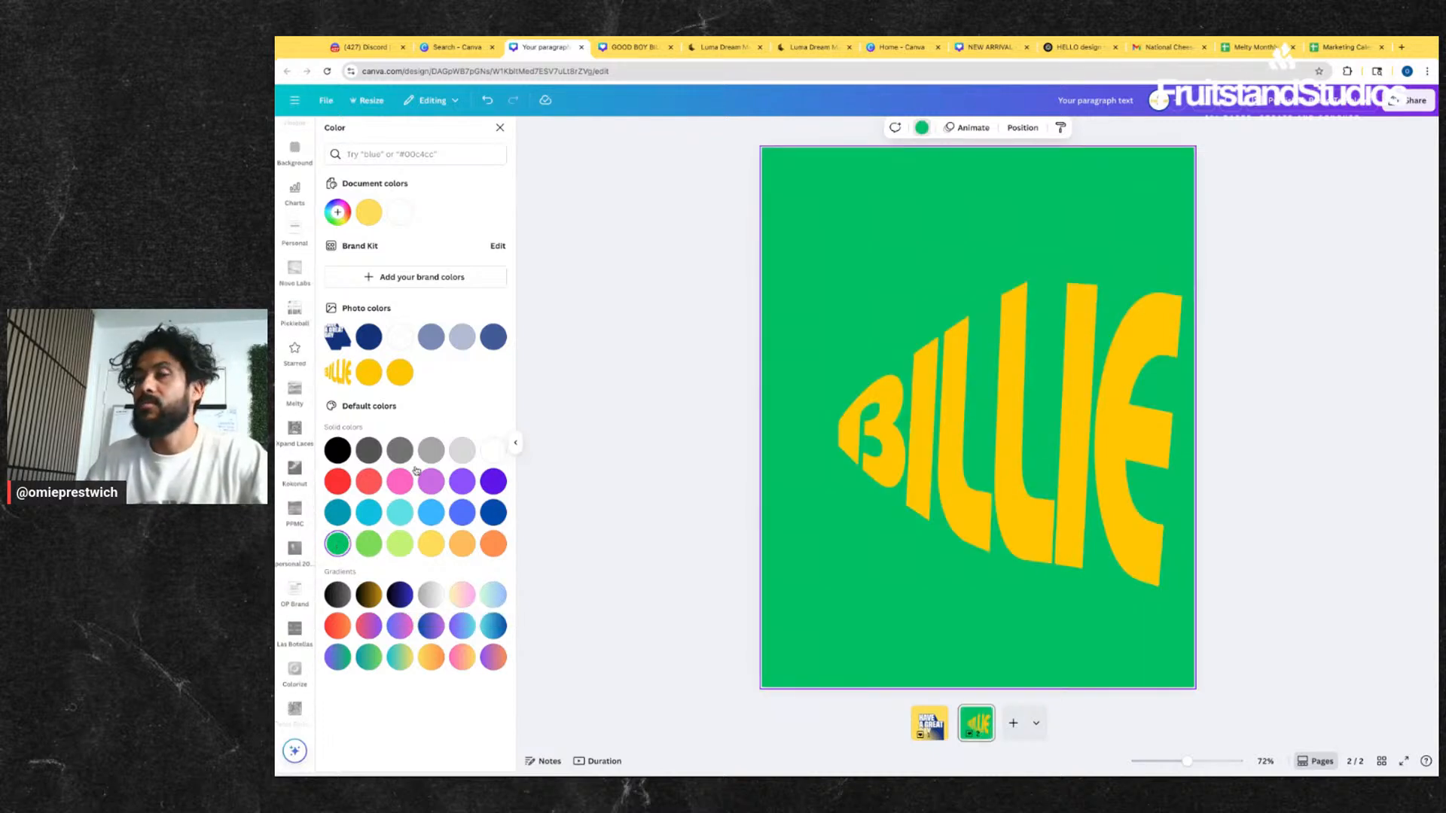
pyautogui.click(368, 544)
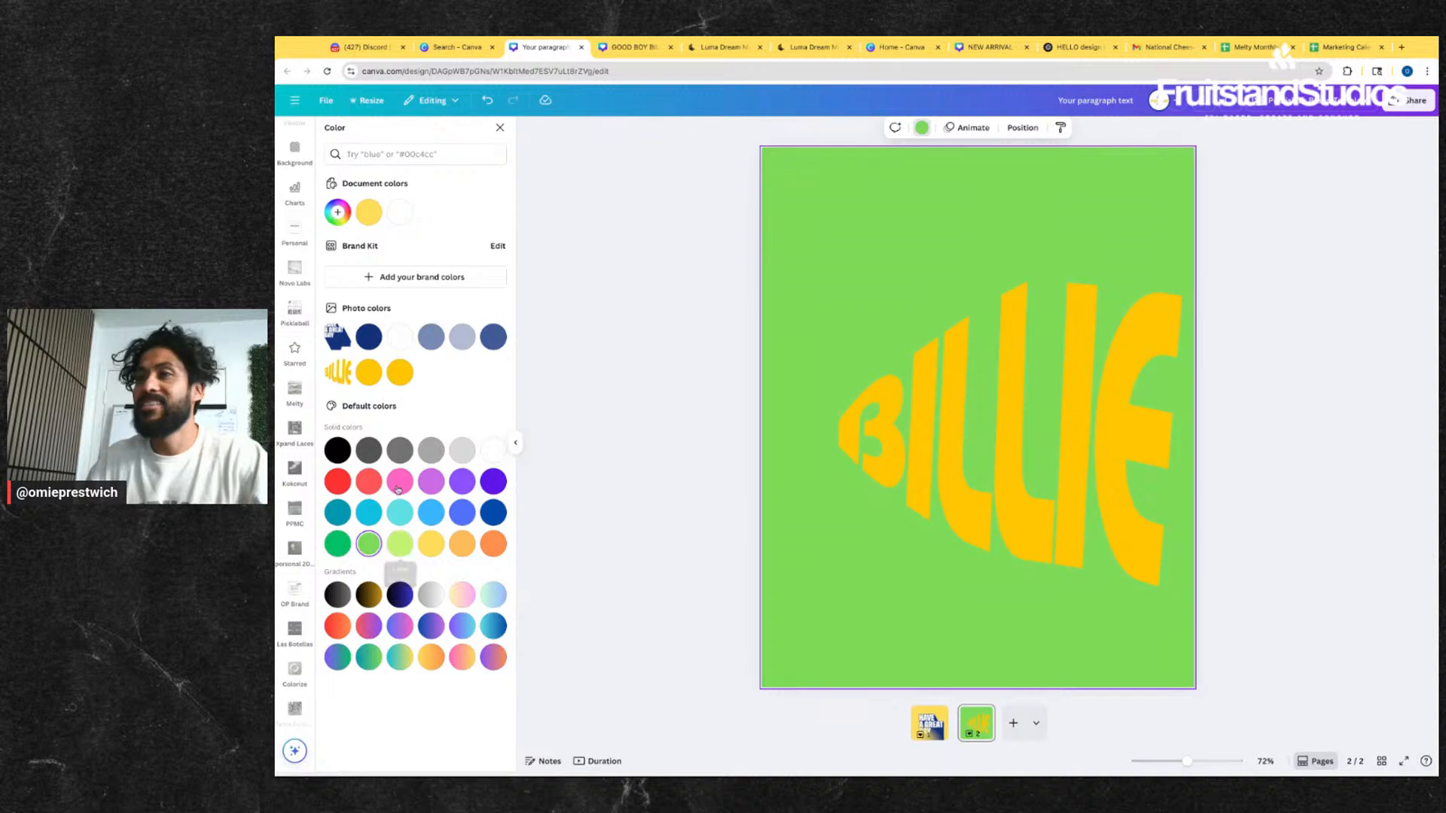
pyautogui.click(399, 452)
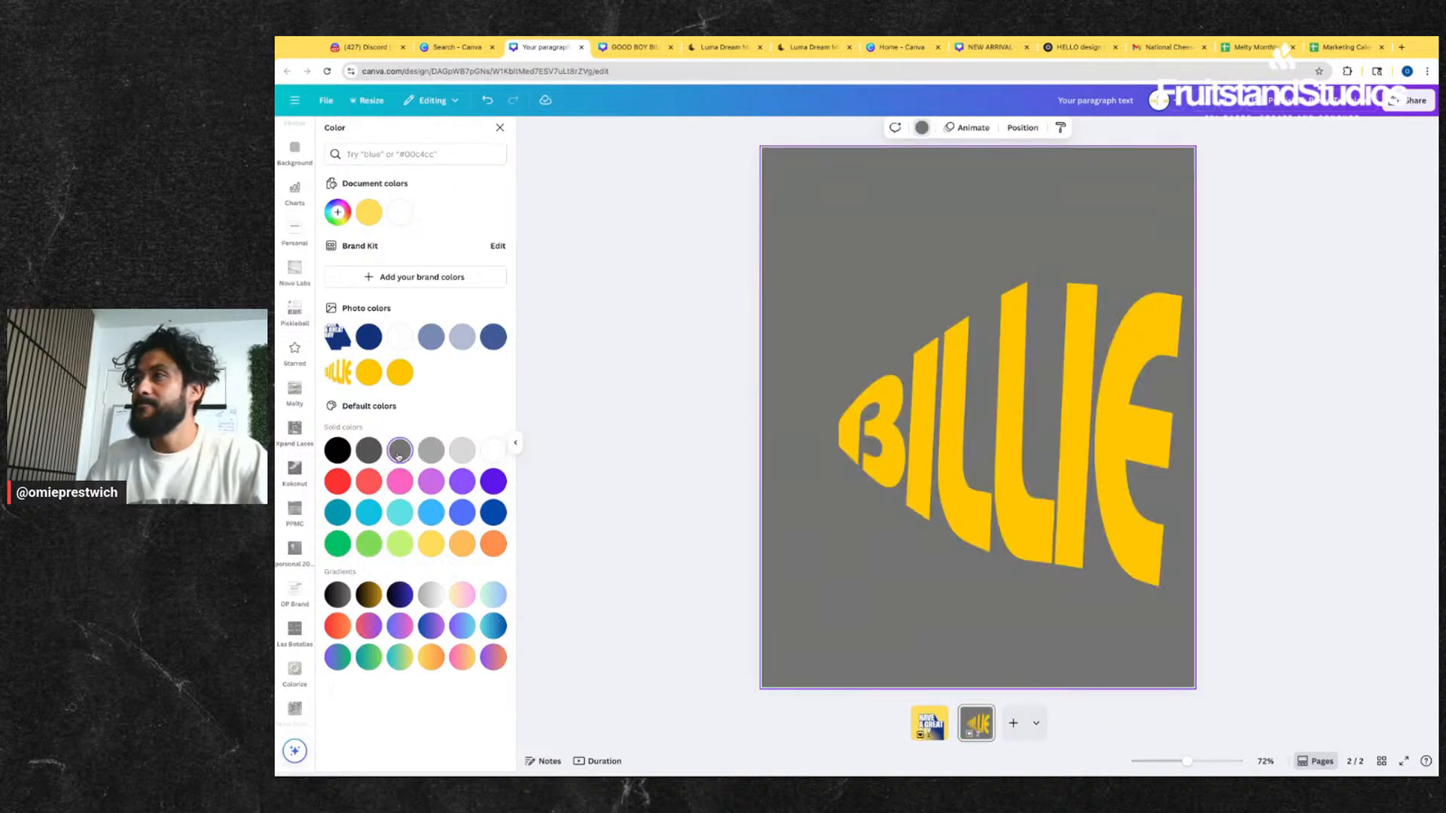
pyautogui.click(493, 481)
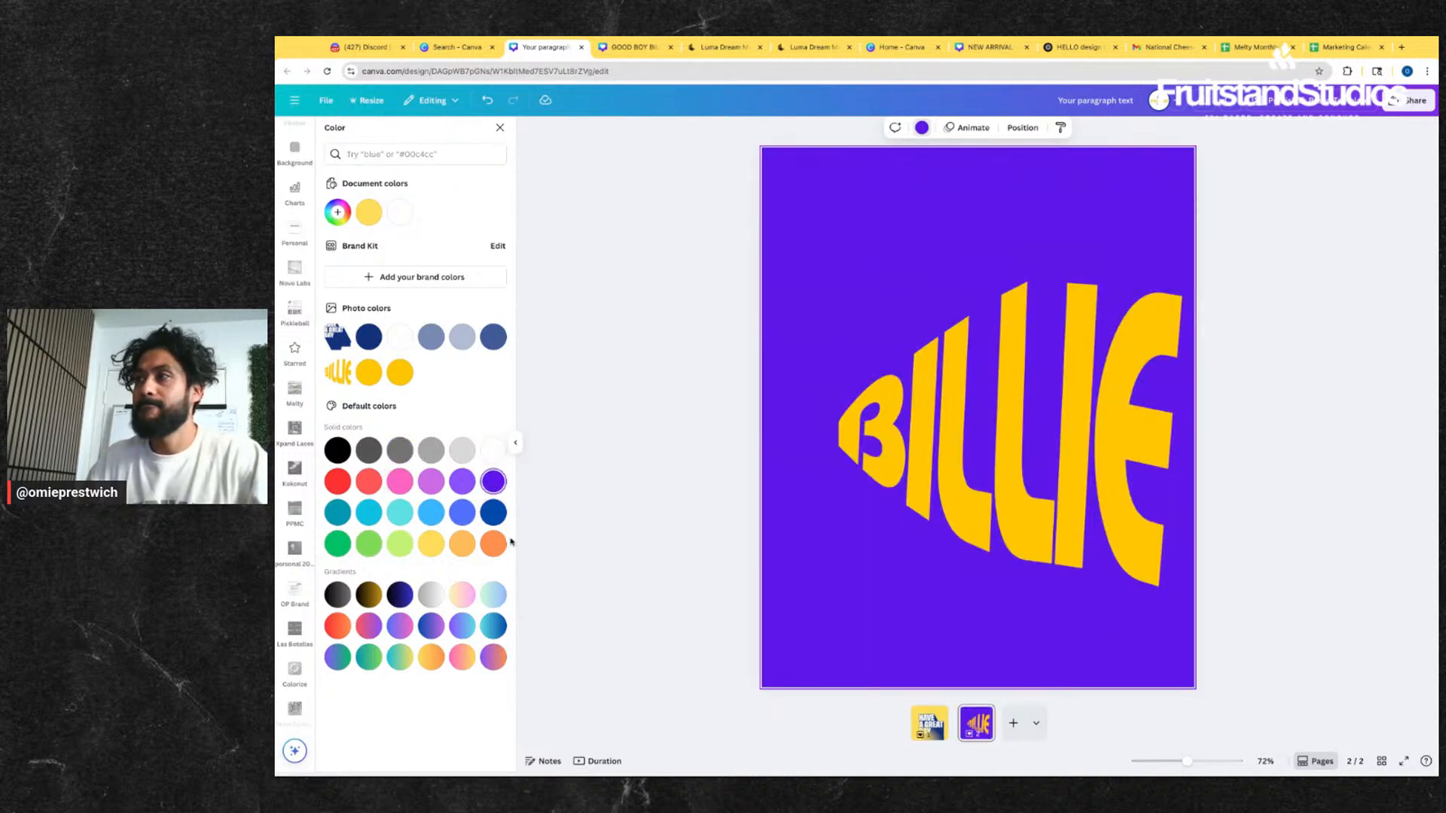
# - Tilt the BILLIE lettering slightly counter-clockwise
pyautogui.doubleClick(975, 468)
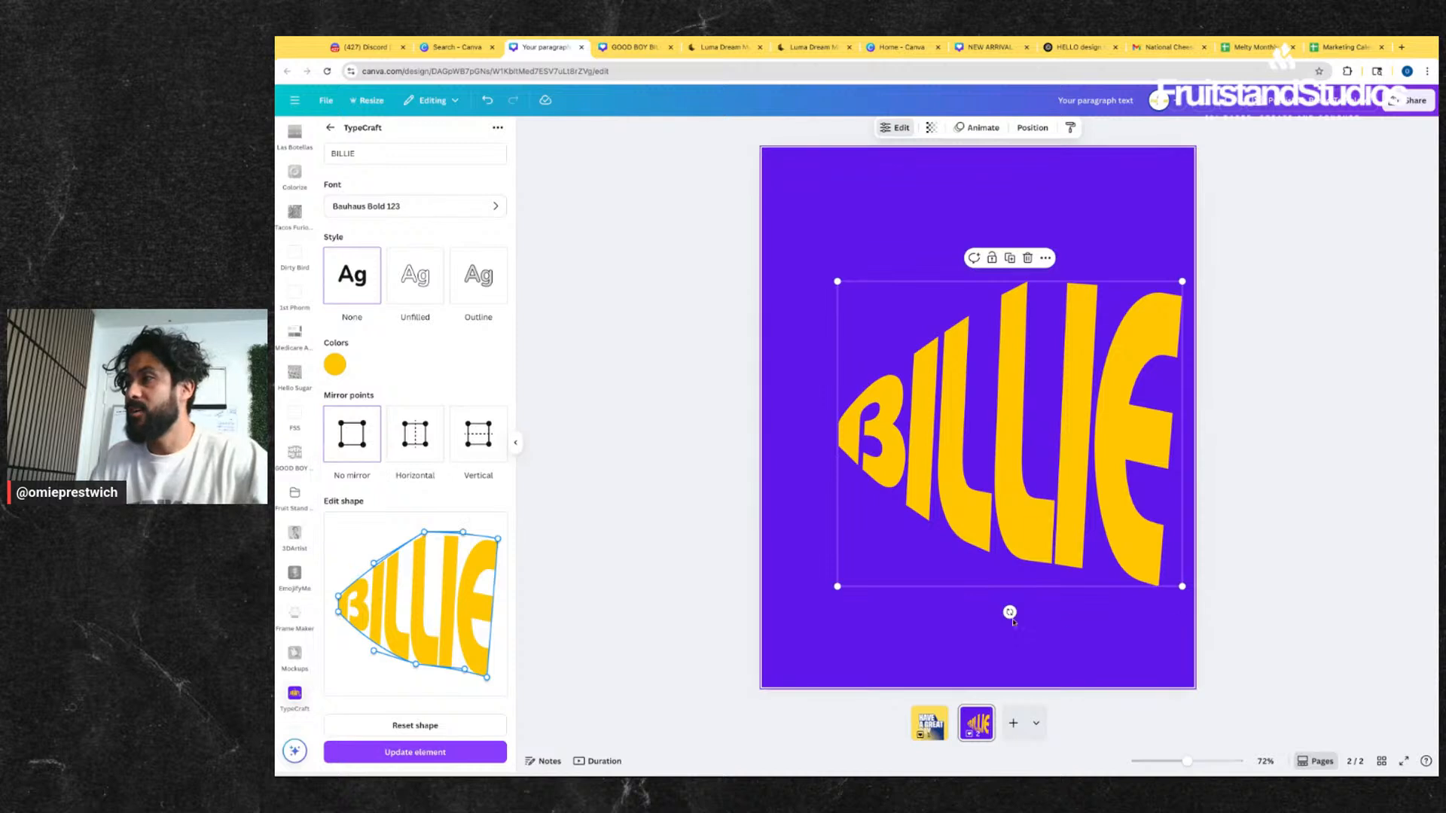
pyautogui.moveTo(1010, 611)
pyautogui.mouseDown()
pyautogui.moveTo(1038, 640)
pyautogui.moveTo(1014, 612)
pyautogui.mouseUp()
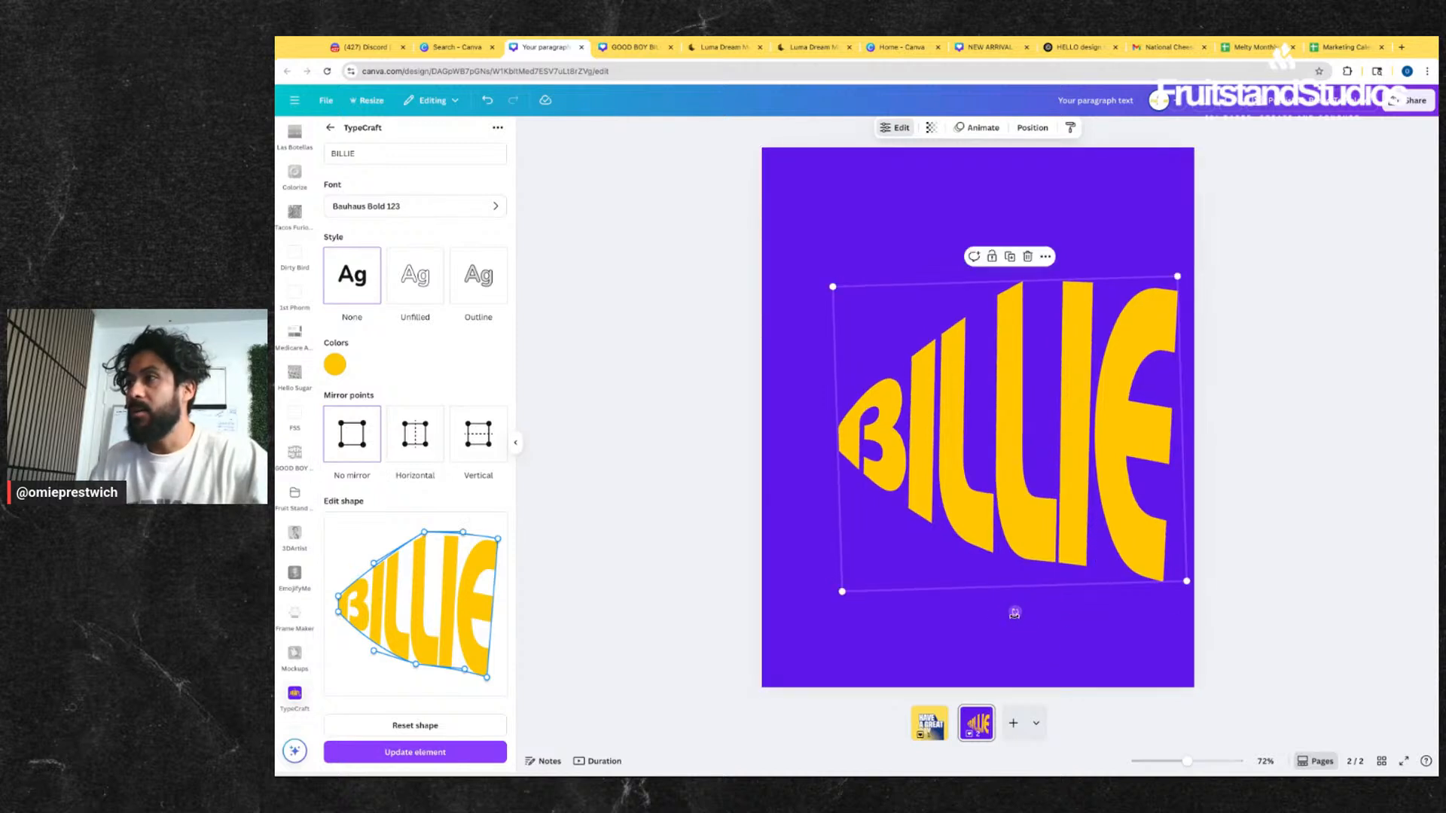
pyautogui.click(948, 634)
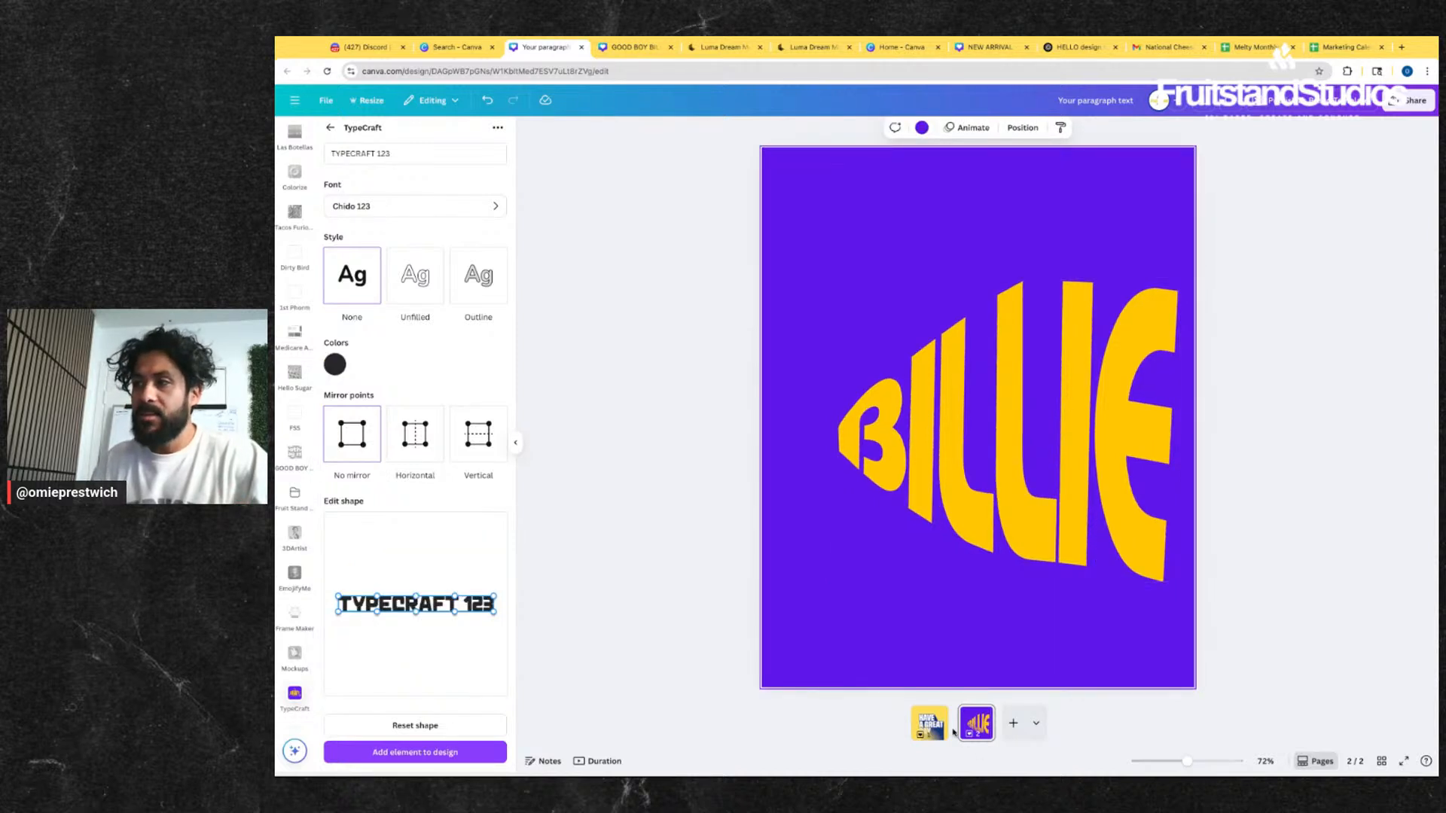
# - Compare page 1 (HAVE A GREAT DAY) with the BILLIE page using the thumbnails
pyautogui.click(925, 722)
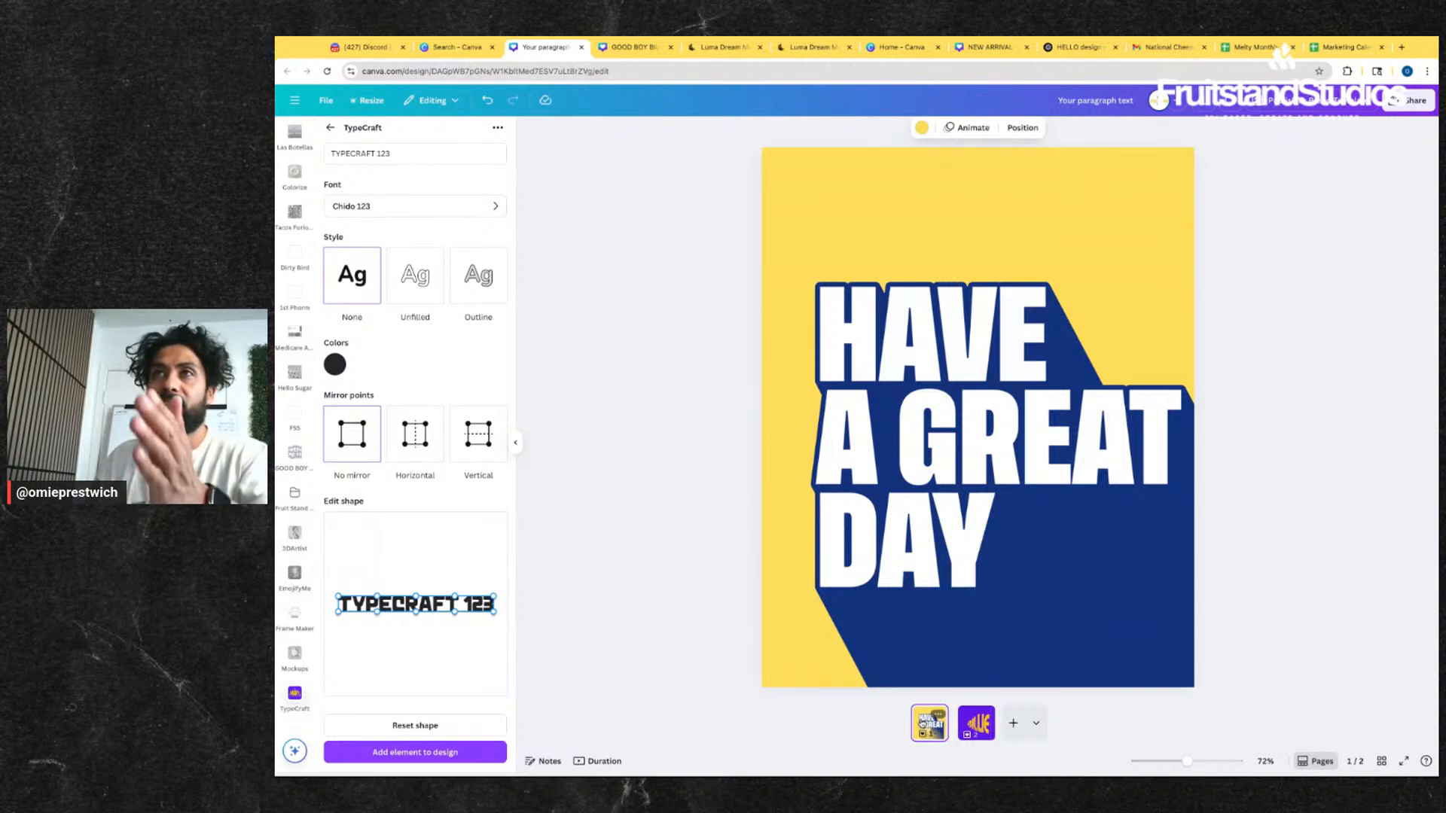
pyautogui.click(977, 725)
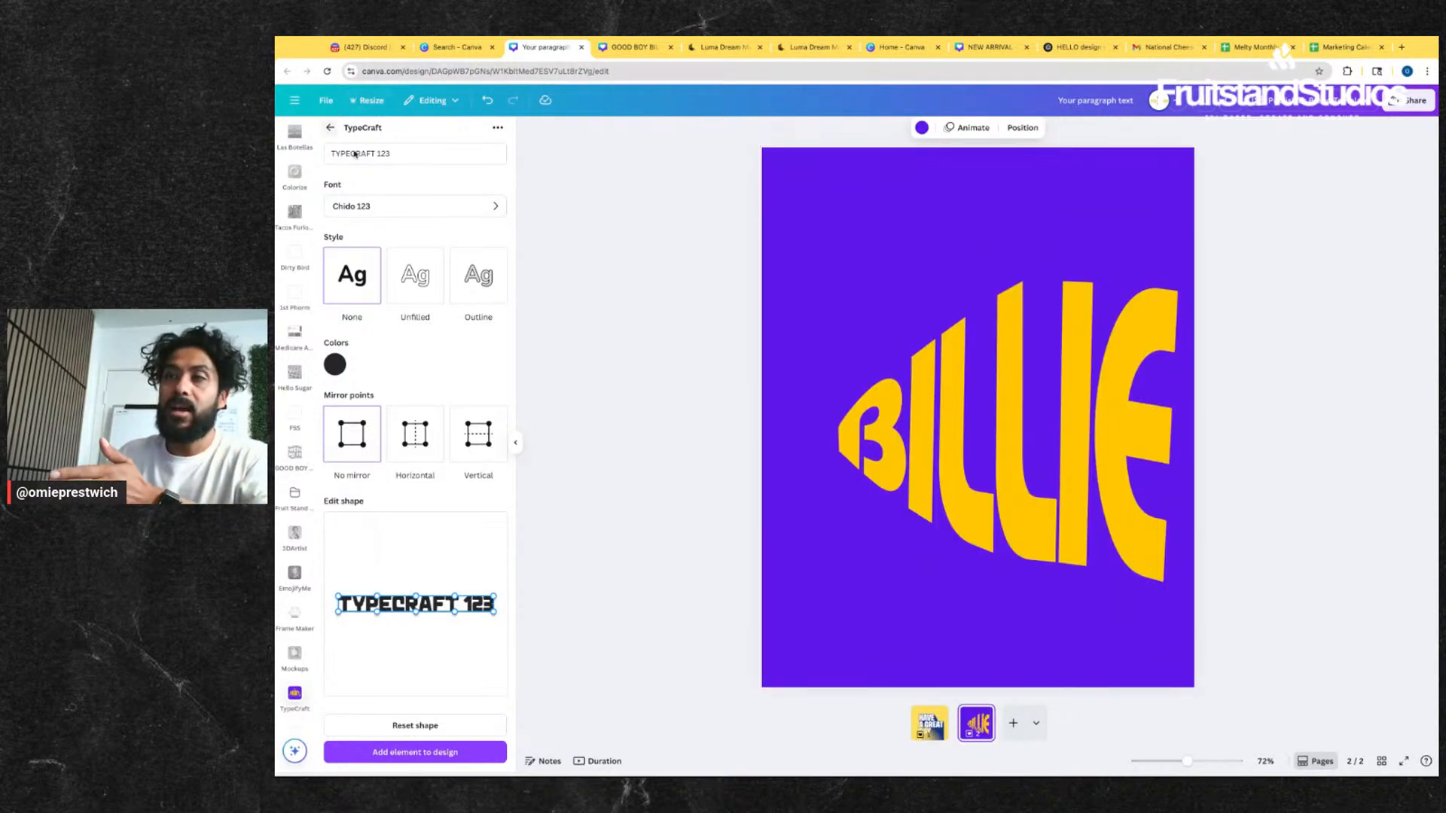
pyautogui.click(926, 728)
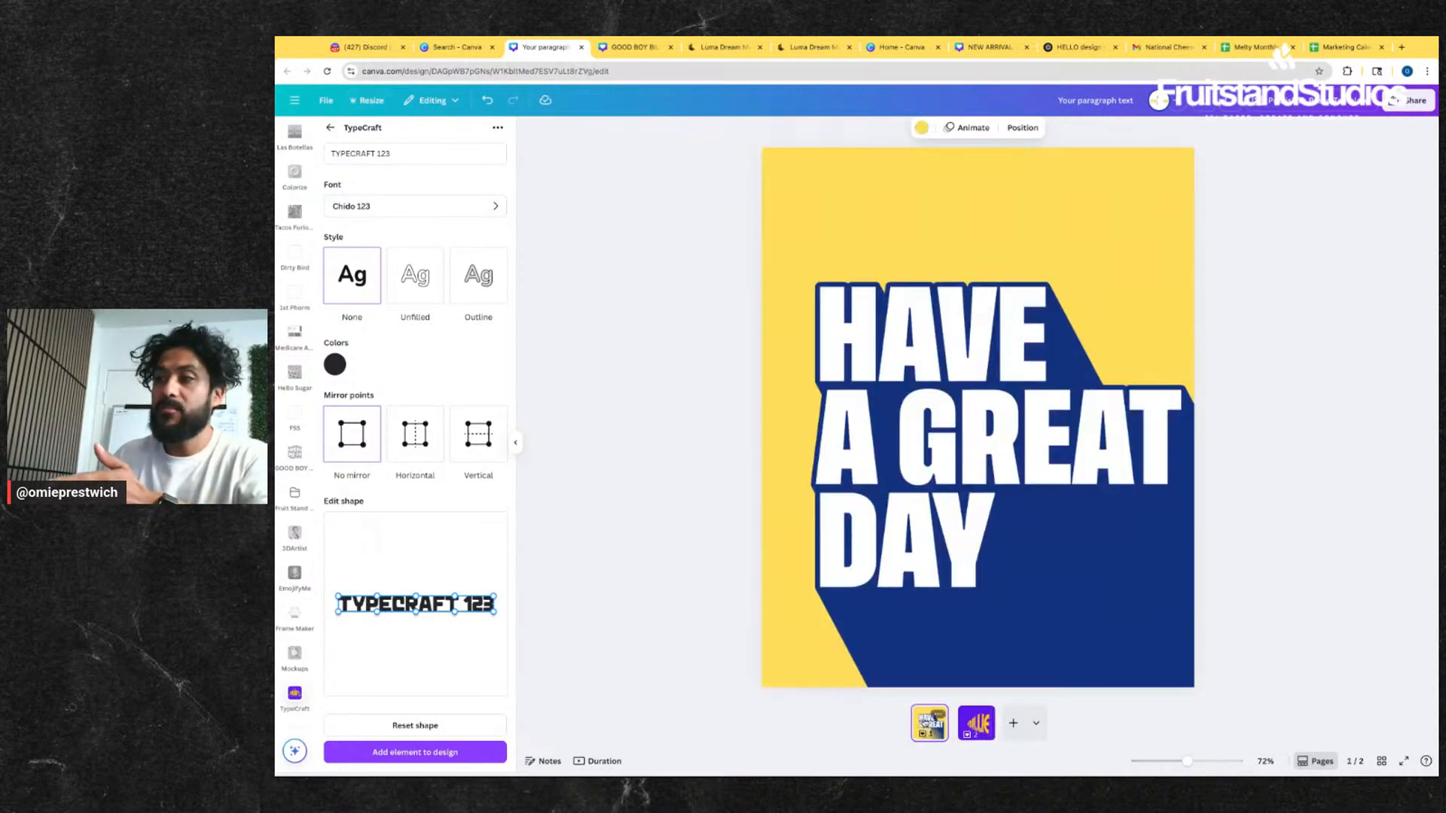
pyautogui.click(330, 128)
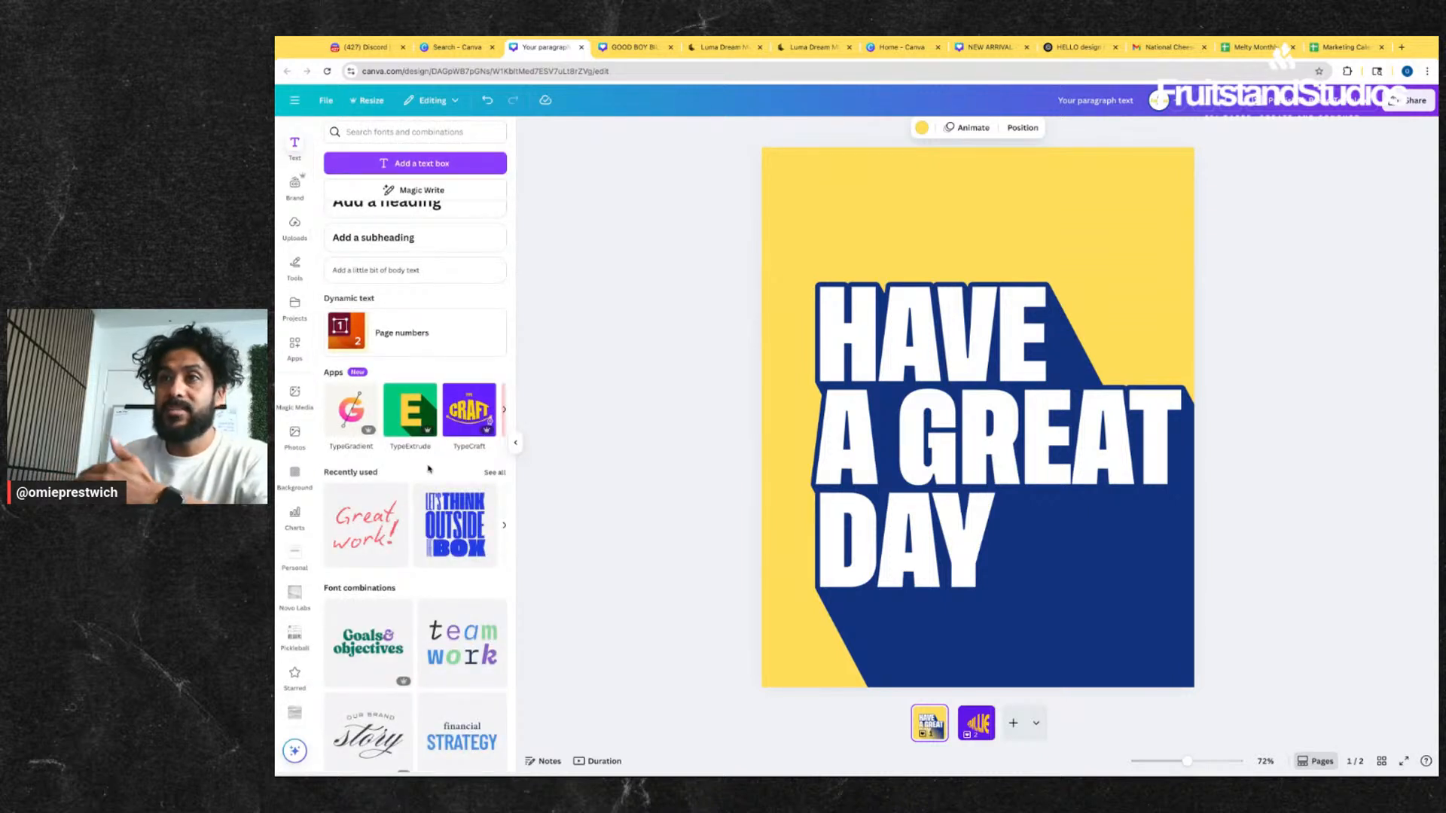
pyautogui.click(977, 724)
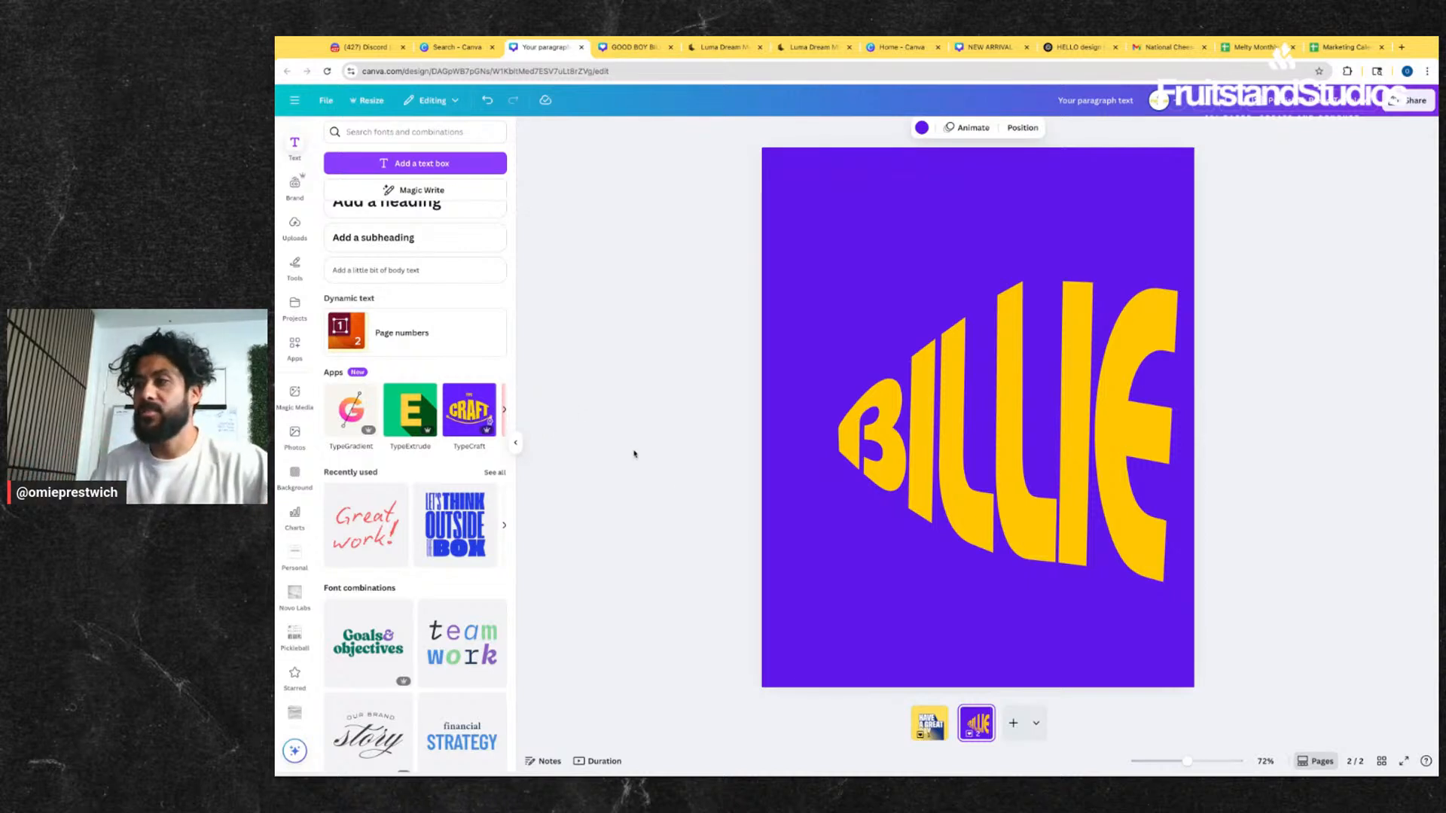
# - Add a third page after BILLIE and clear its purple background to white
pyautogui.click(1013, 723)
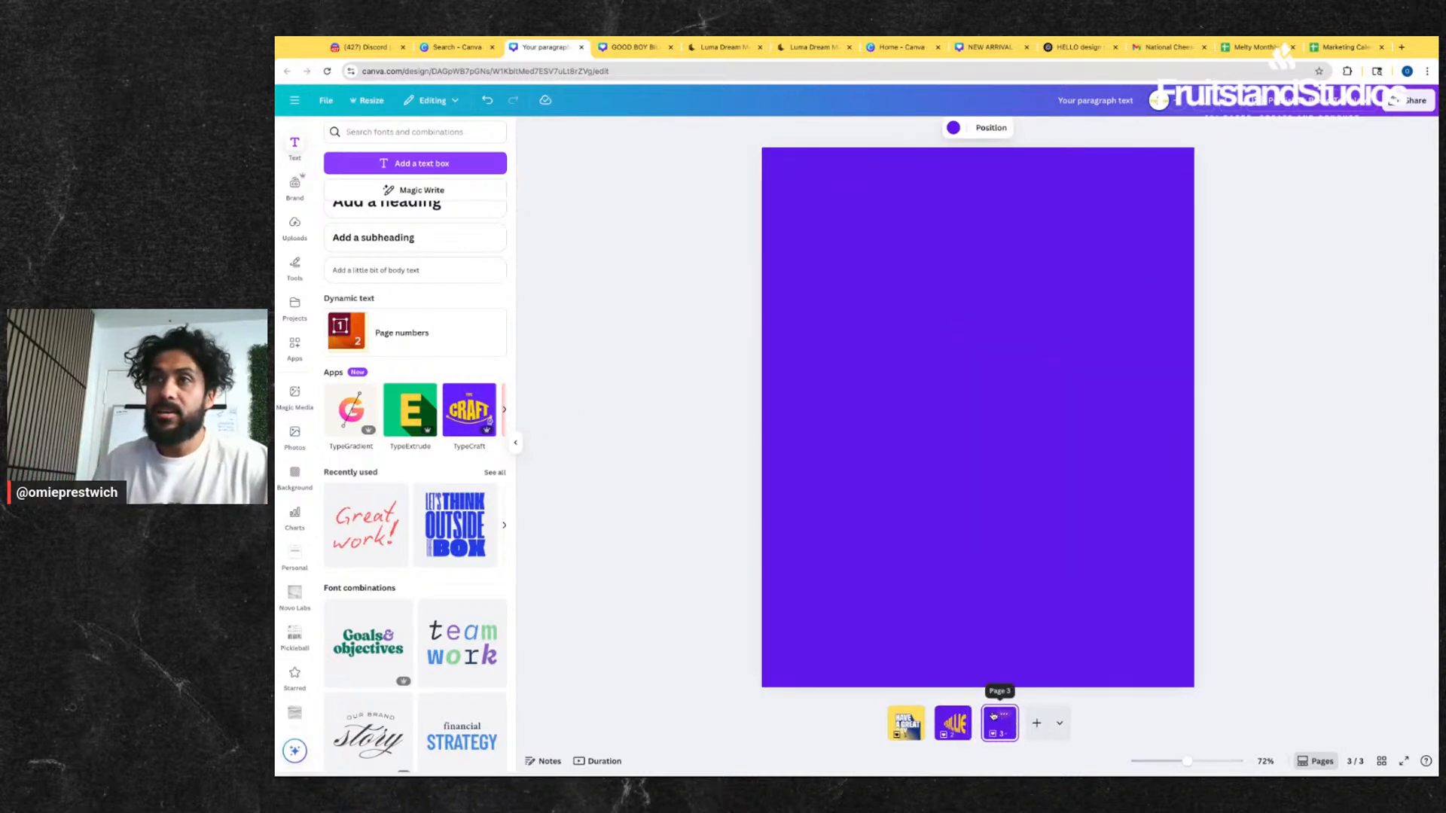
pyautogui.click(503, 409)
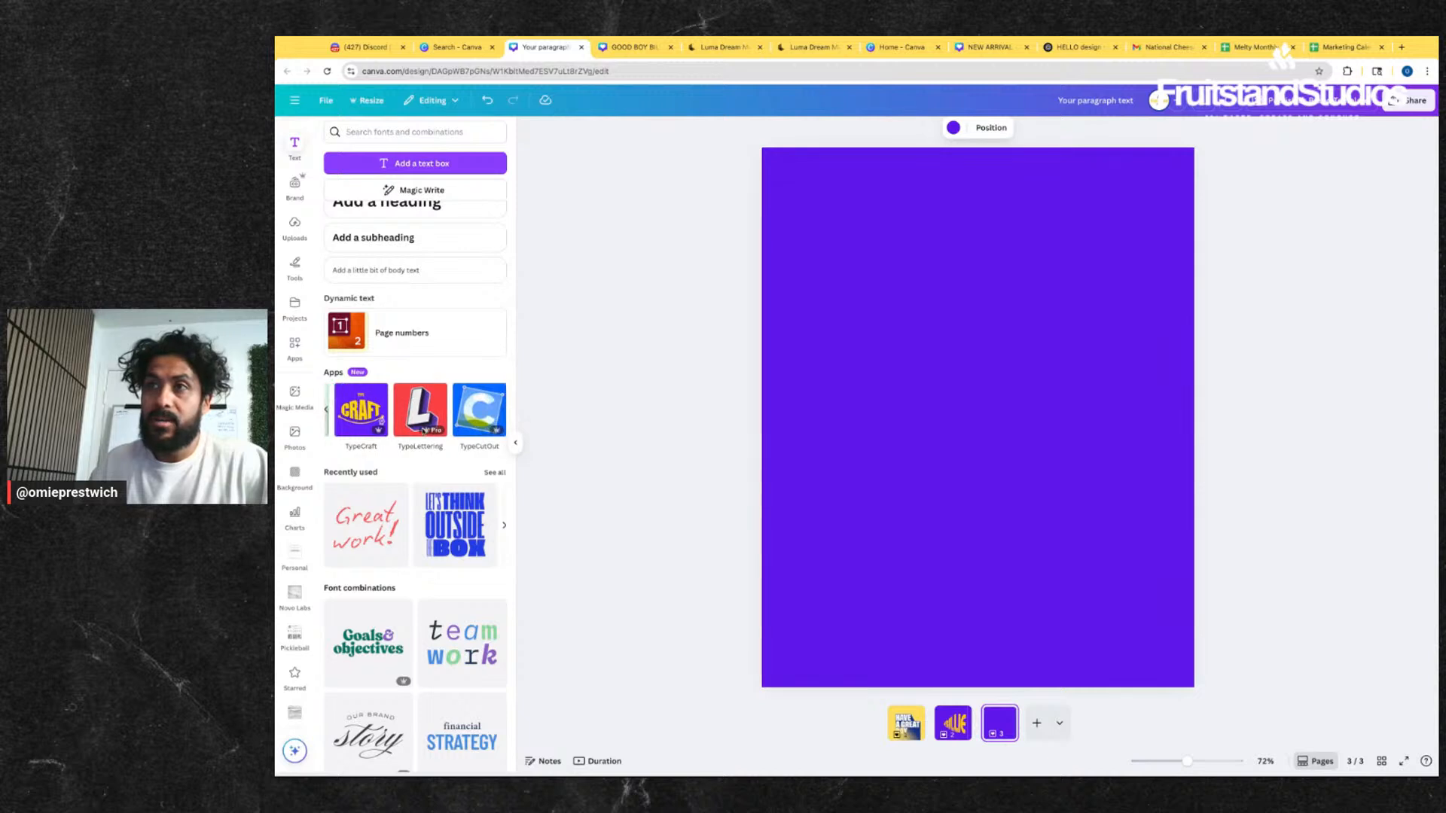
pyautogui.click(965, 422)
pyautogui.press('Delete')
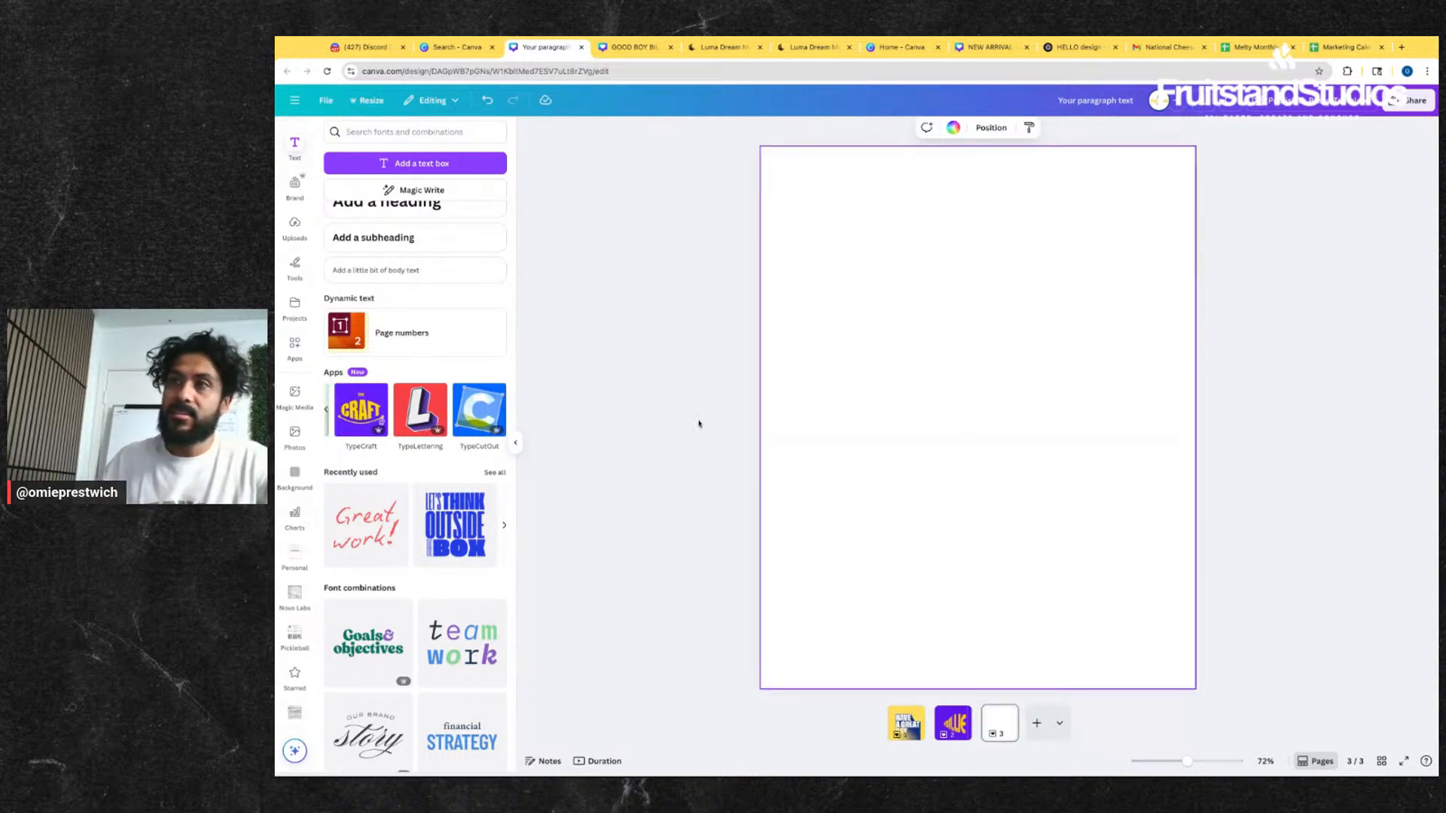
pyautogui.click(416, 419)
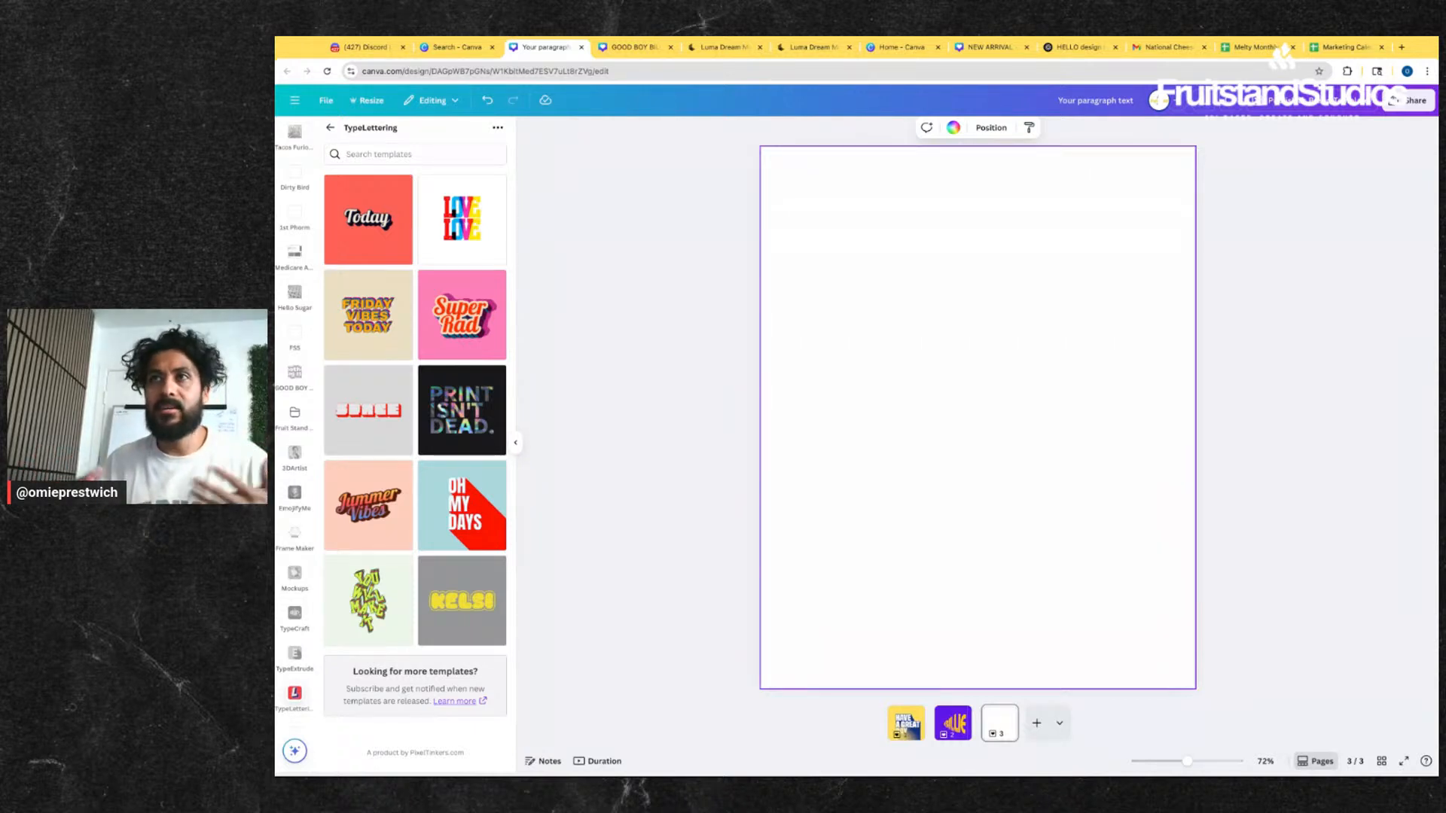
# - Pick the Friday Vibes lettering template and change its text to FRUITSTAND / STUDIOS
pyautogui.click(378, 328)
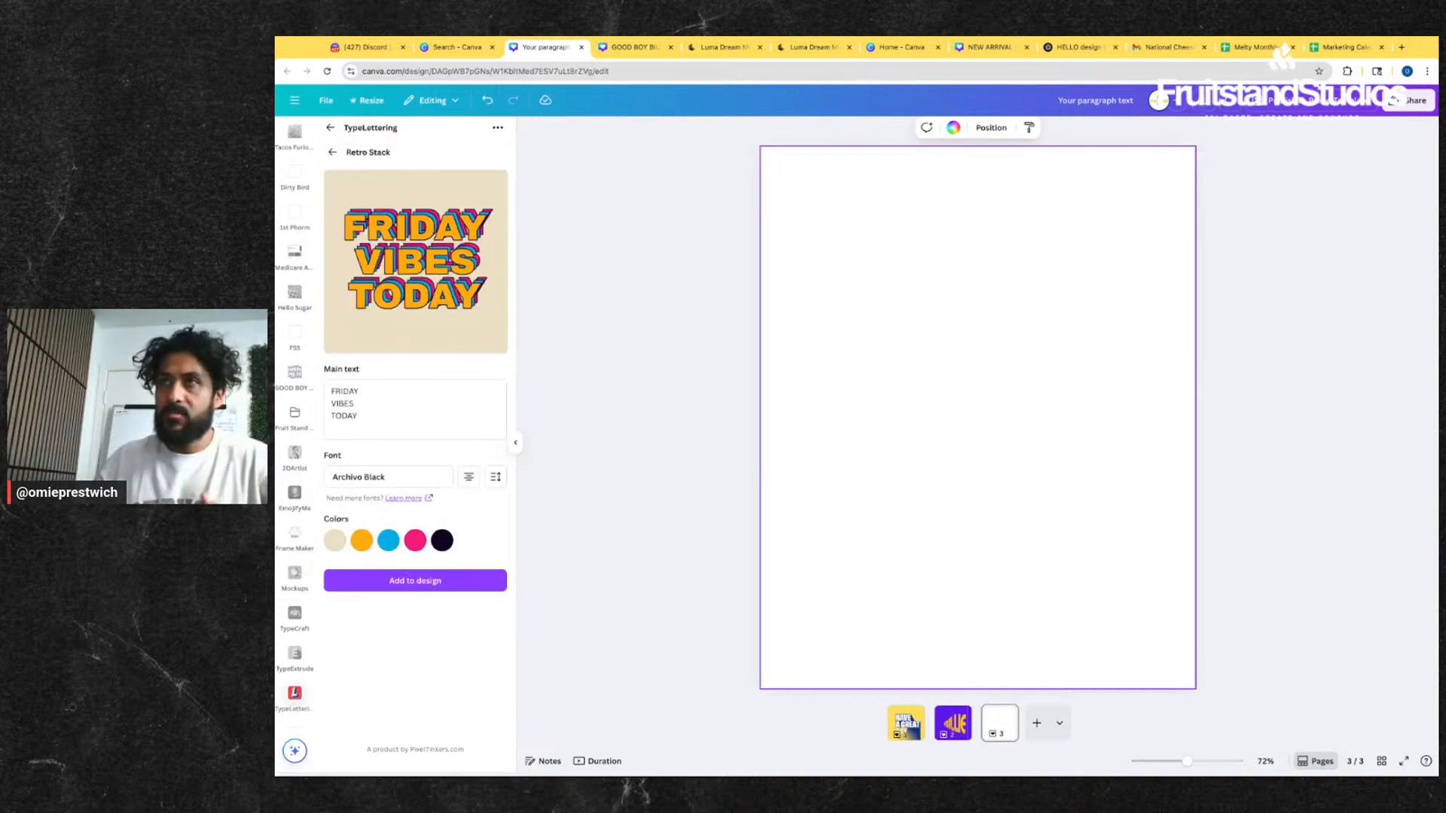
pyautogui.moveTo(357, 420); pyautogui.dragTo(303, 383)
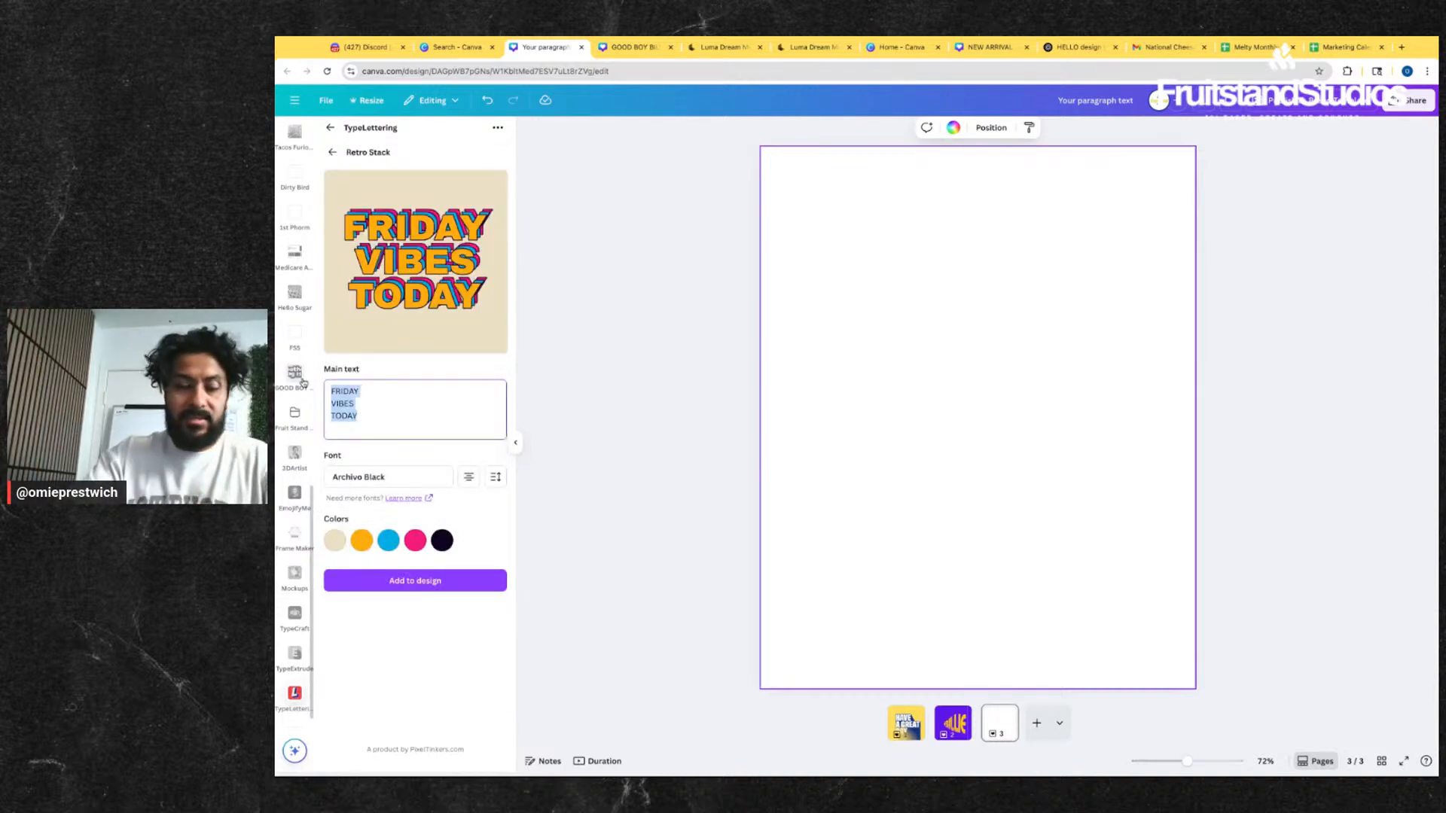
pyautogui.write('FRUITSTAND')
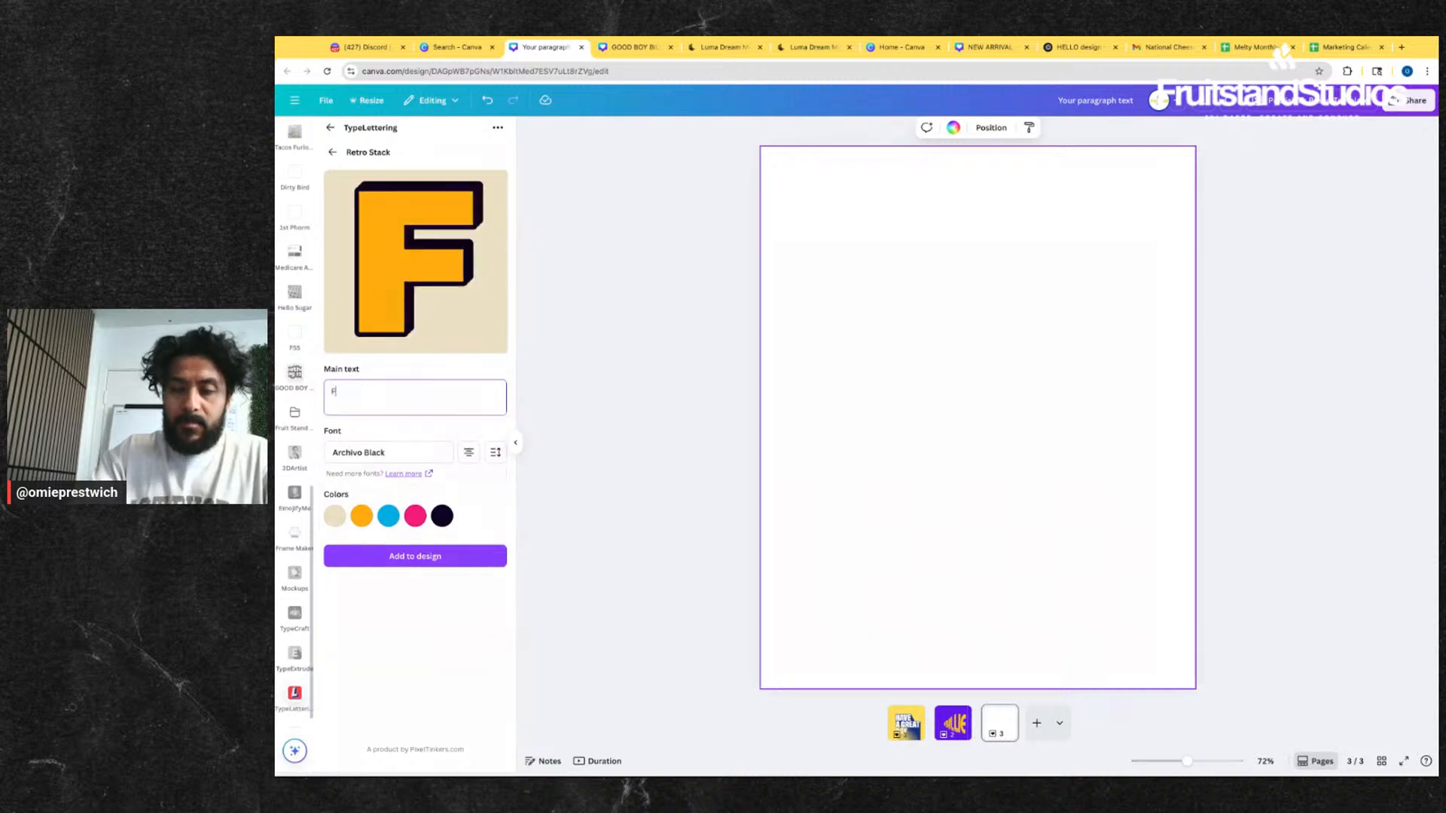
pyautogui.press('Return')
pyautogui.write('STUDIOS')
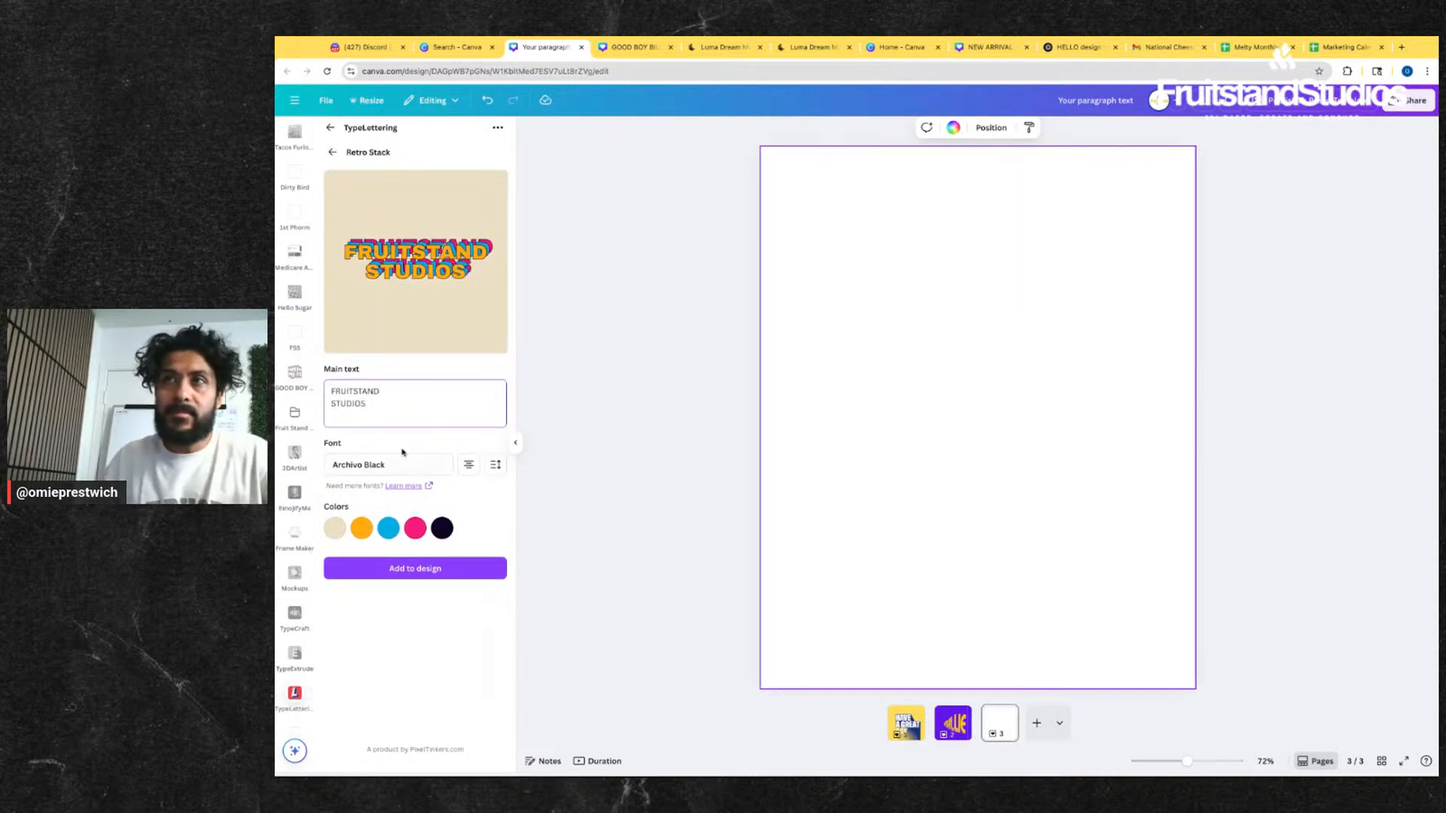
# - Replace the main text with GOOD, BOY and BILLIE on three separate lines
pyautogui.hotkey('ctrl', 'a')
pyautogui.write('GOOD')
pyautogui.press('Return')
pyautogui.write('BOY')
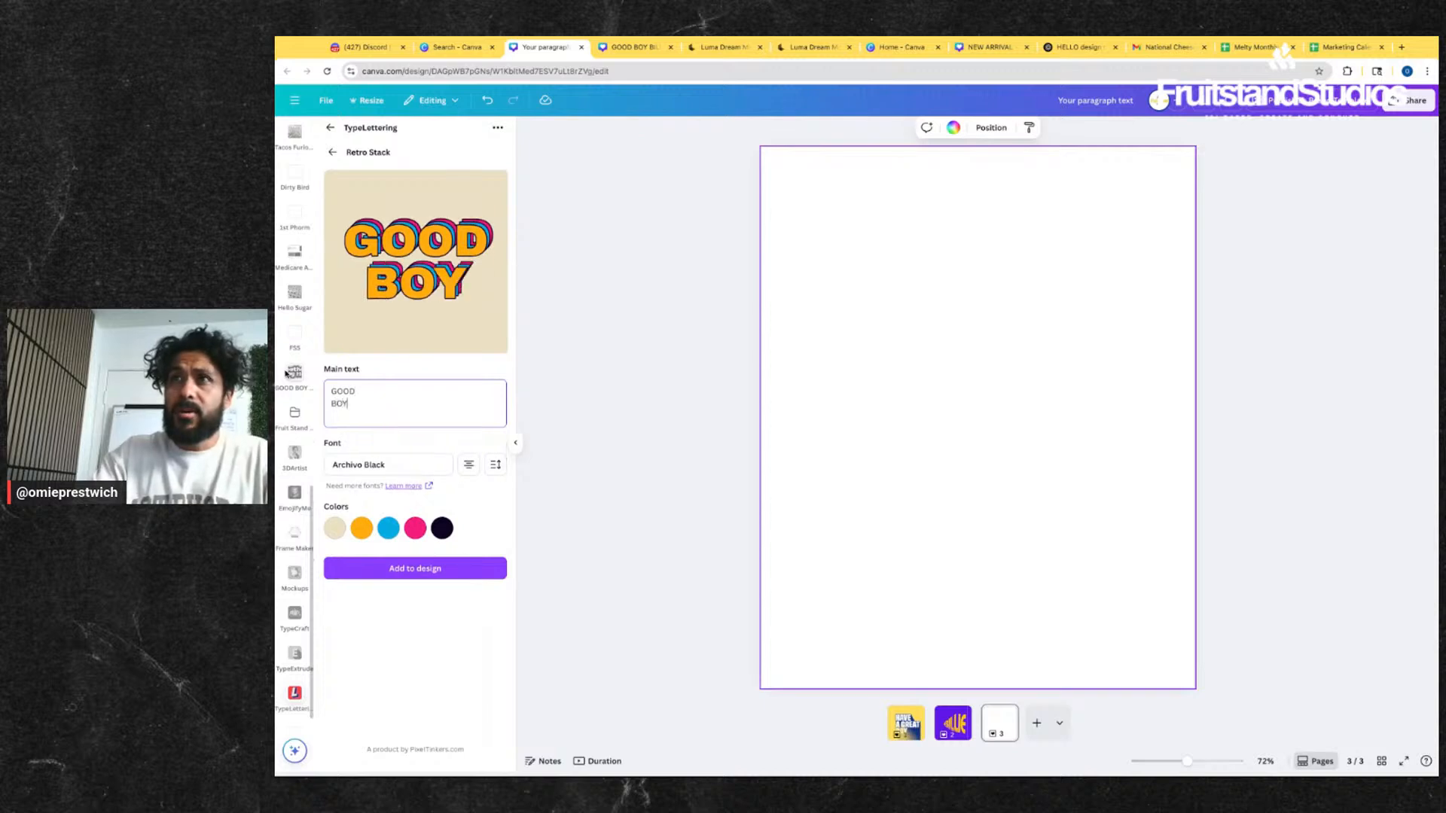
pyautogui.press('Return')
pyautogui.write('BILLIE')
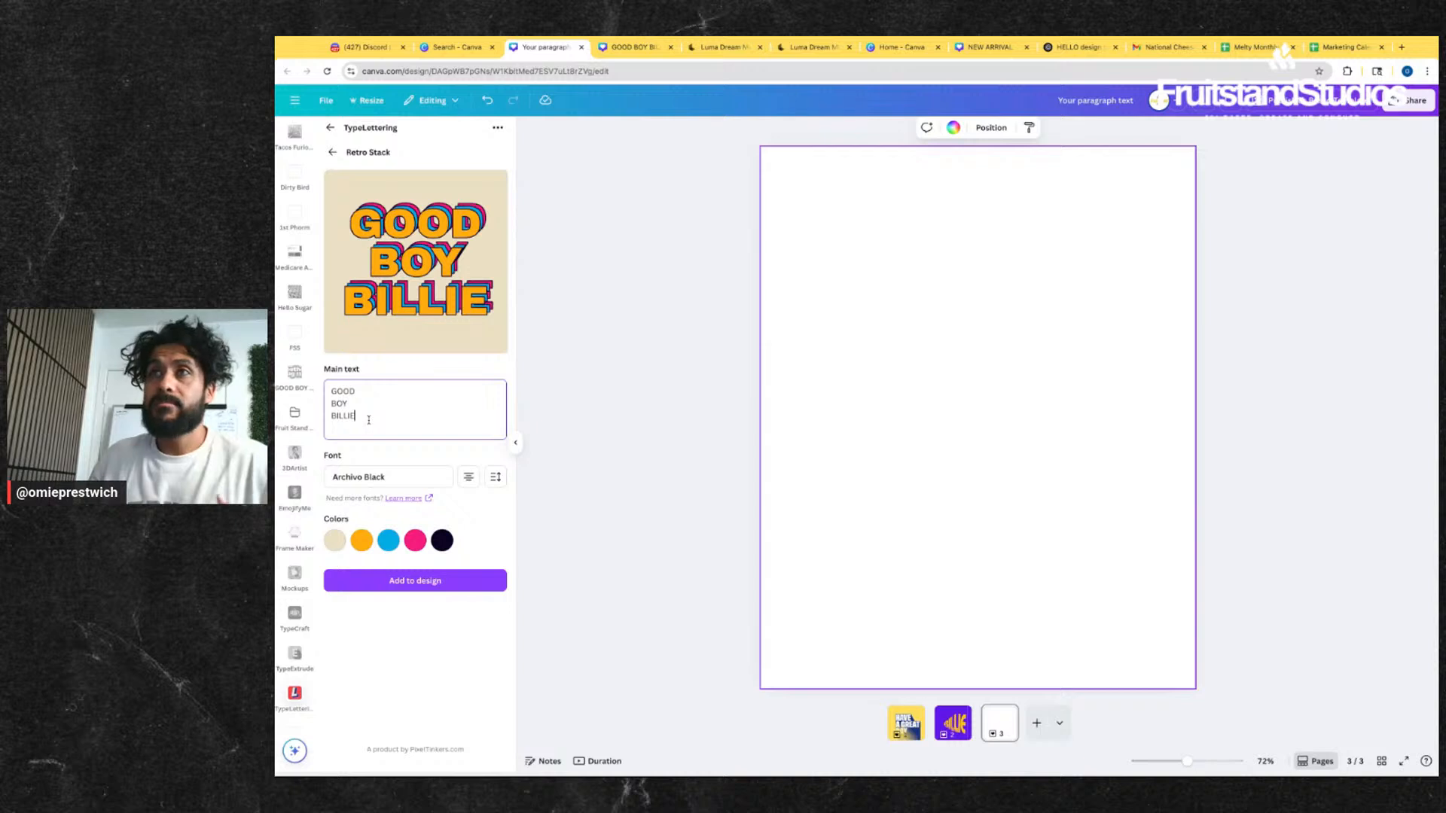
# - Left-align GOOD BOY BILLIE, set it in Boba Cups, and add it to the page
pyautogui.click(468, 477)
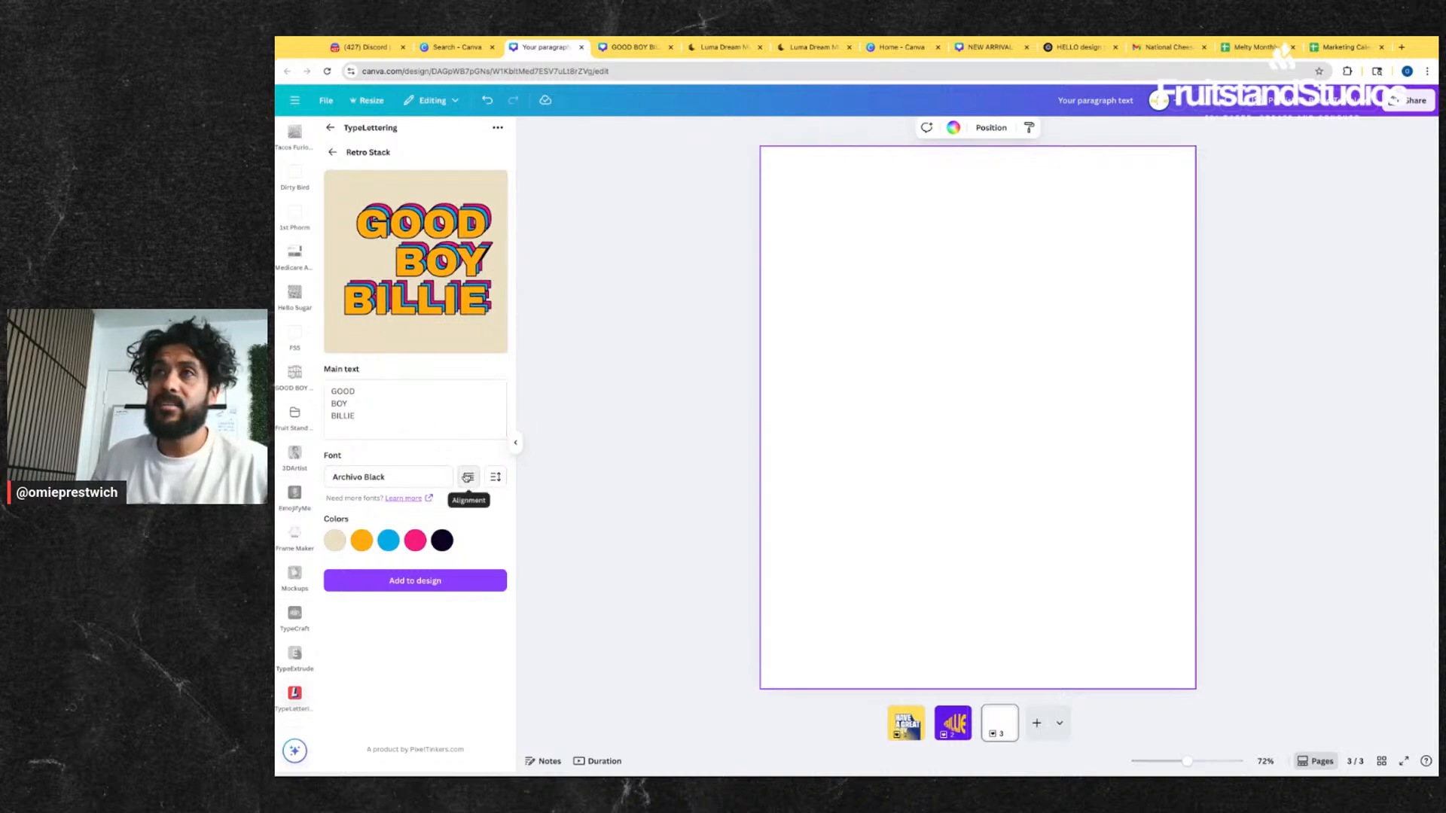
pyautogui.click(467, 476)
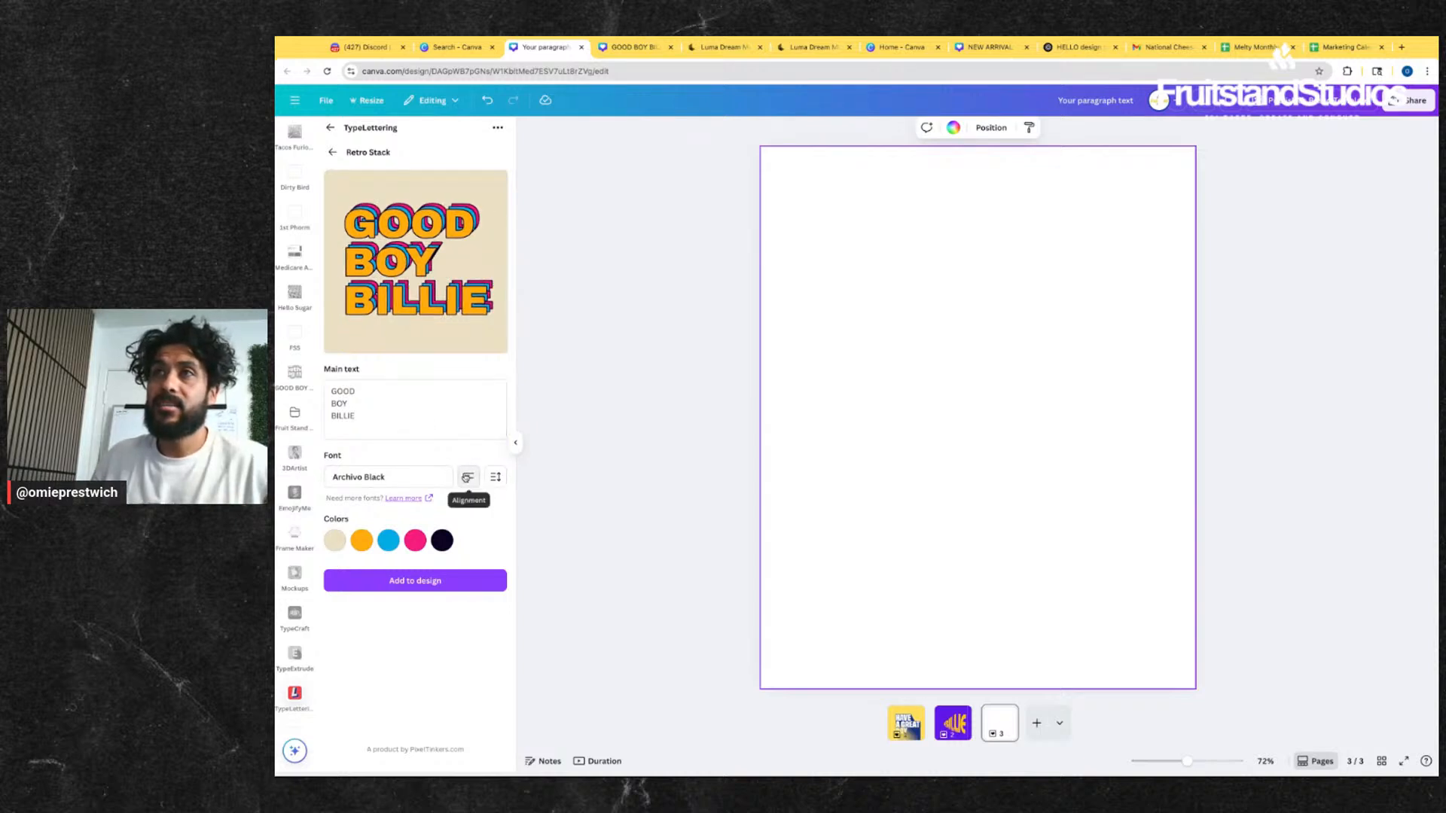
pyautogui.click(426, 488)
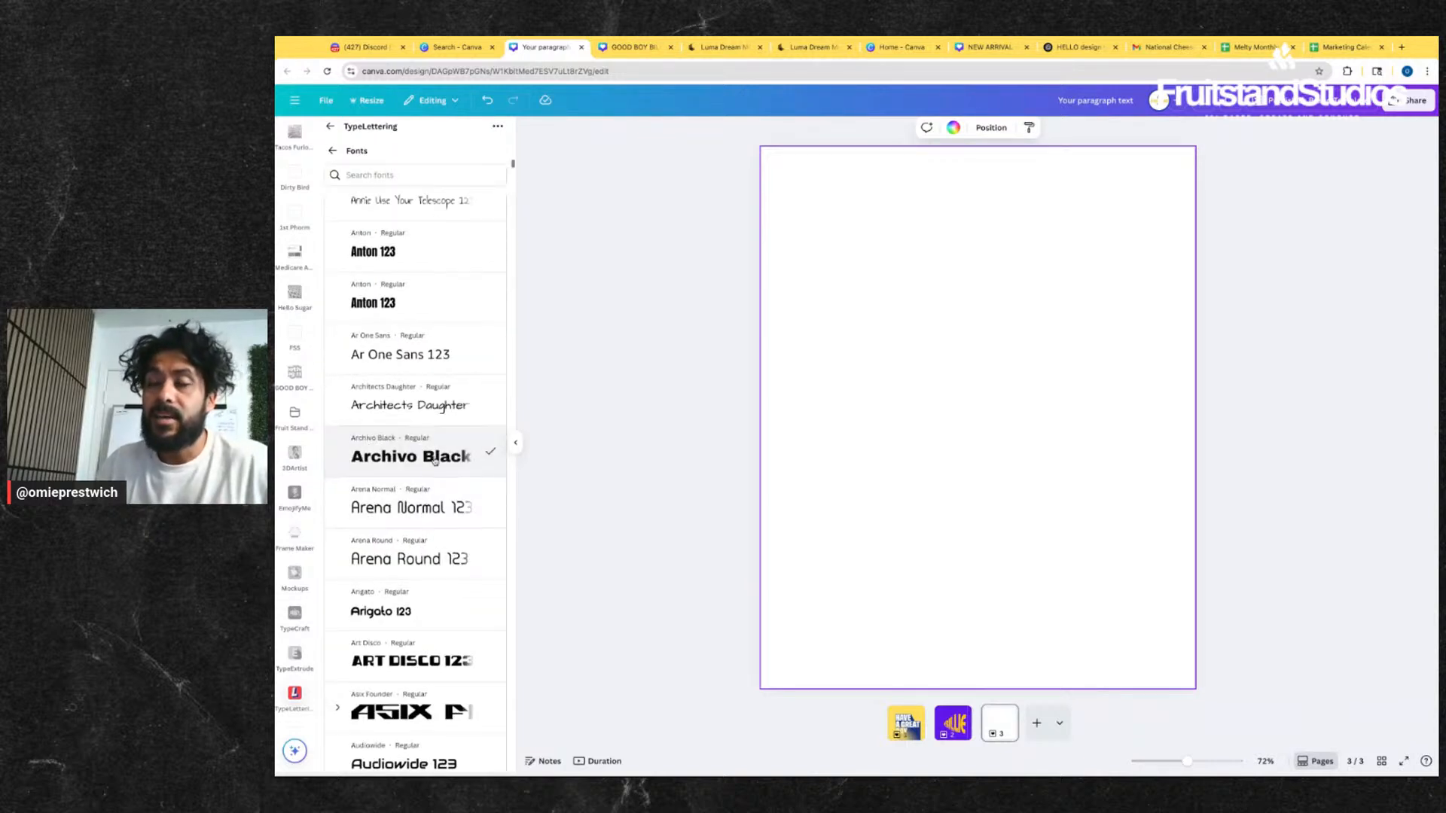
pyautogui.scroll(-10, 435, 462)
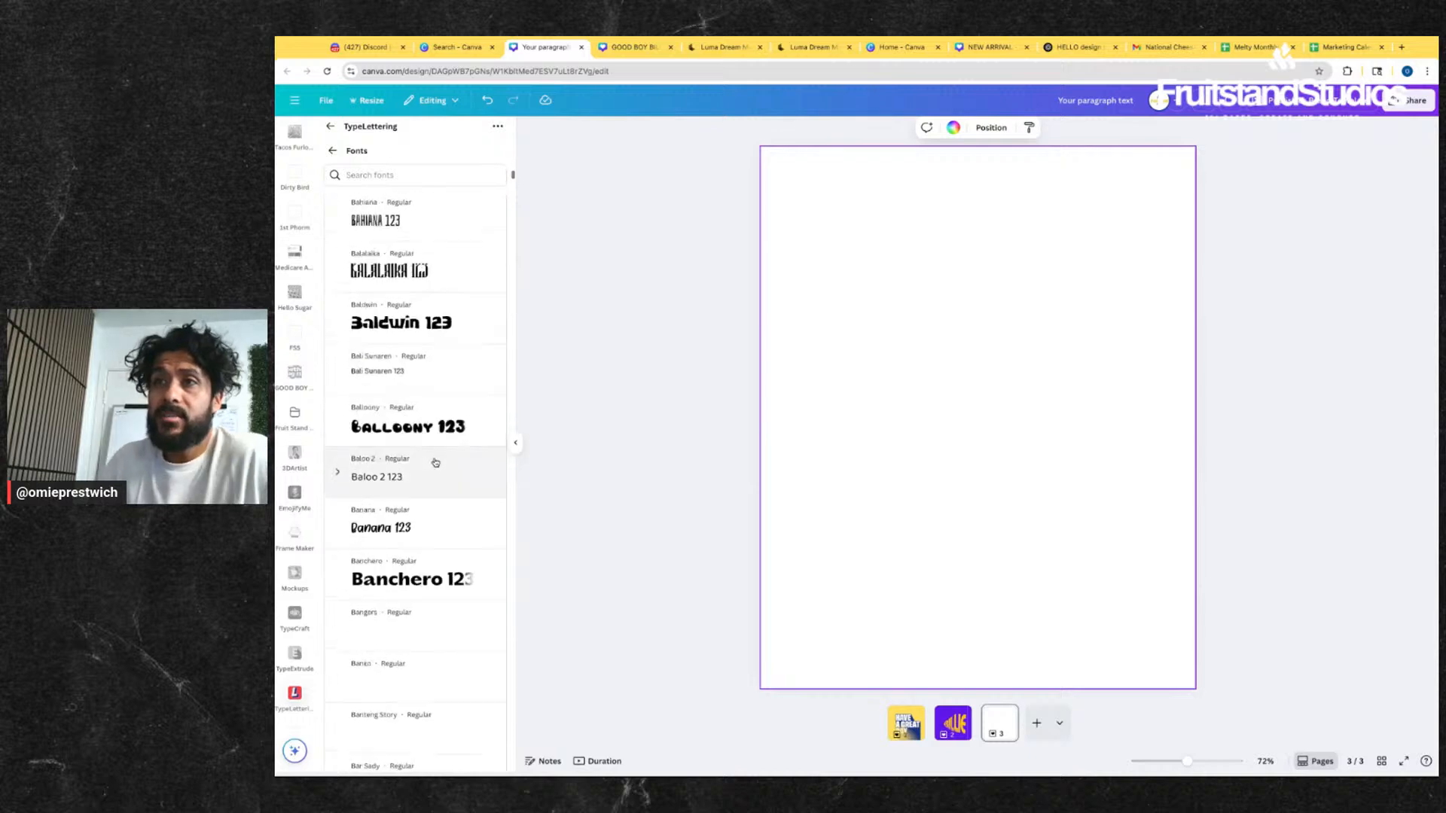
pyautogui.scroll(-10, 434, 461)
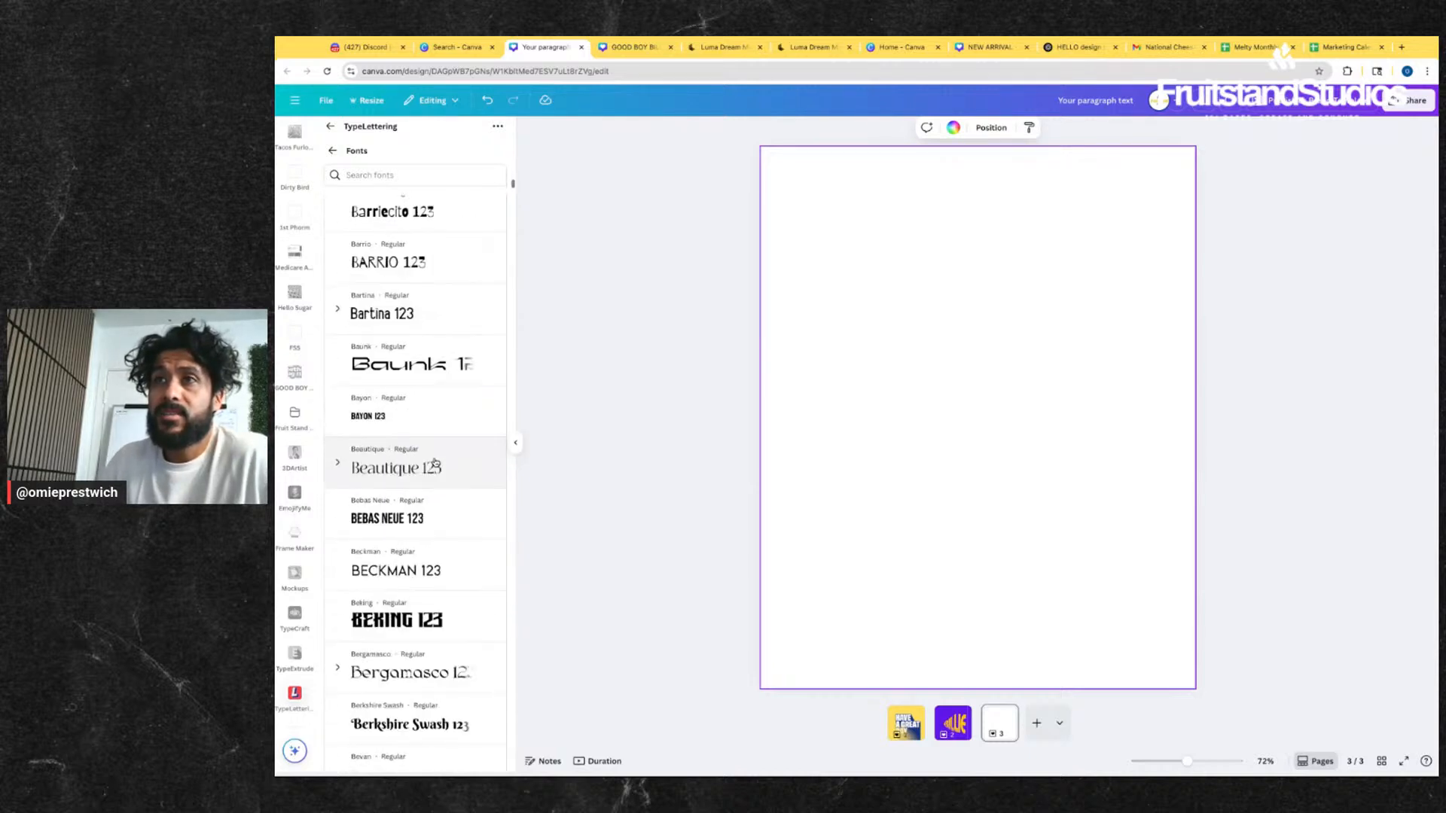
pyautogui.scroll(-5, 435, 462)
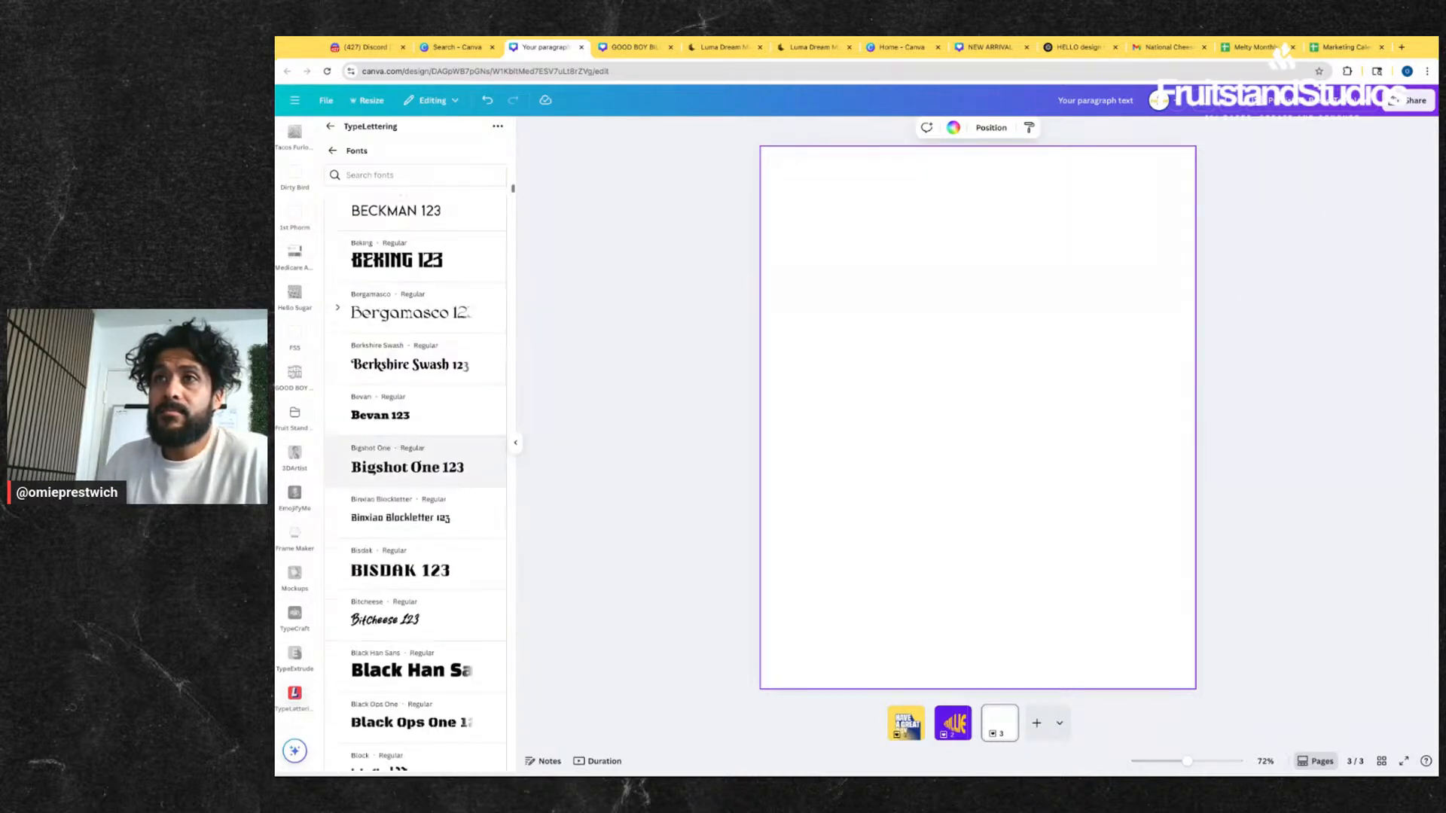
pyautogui.scroll(-5, 434, 462)
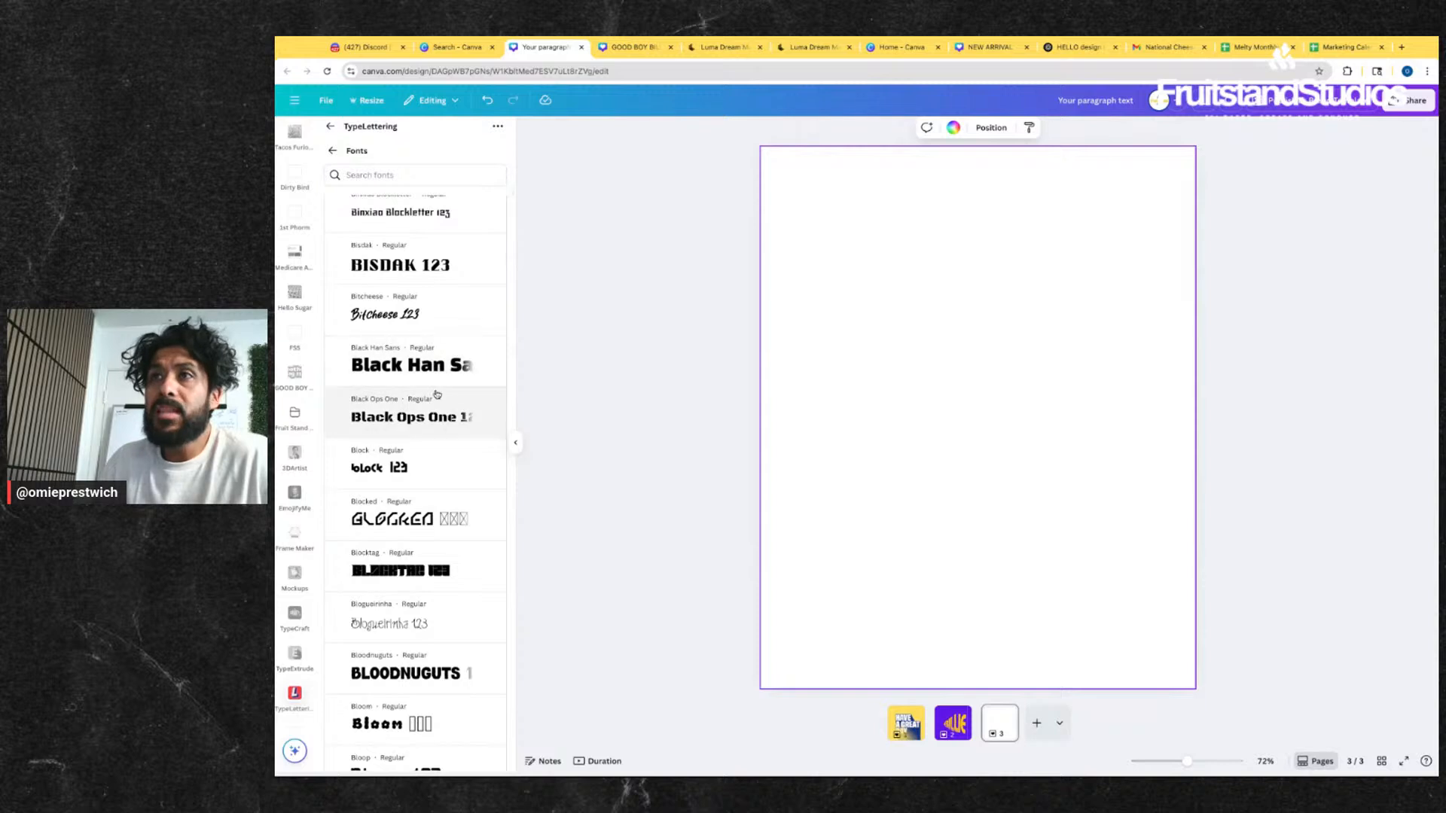
pyautogui.scroll(-5, 437, 394)
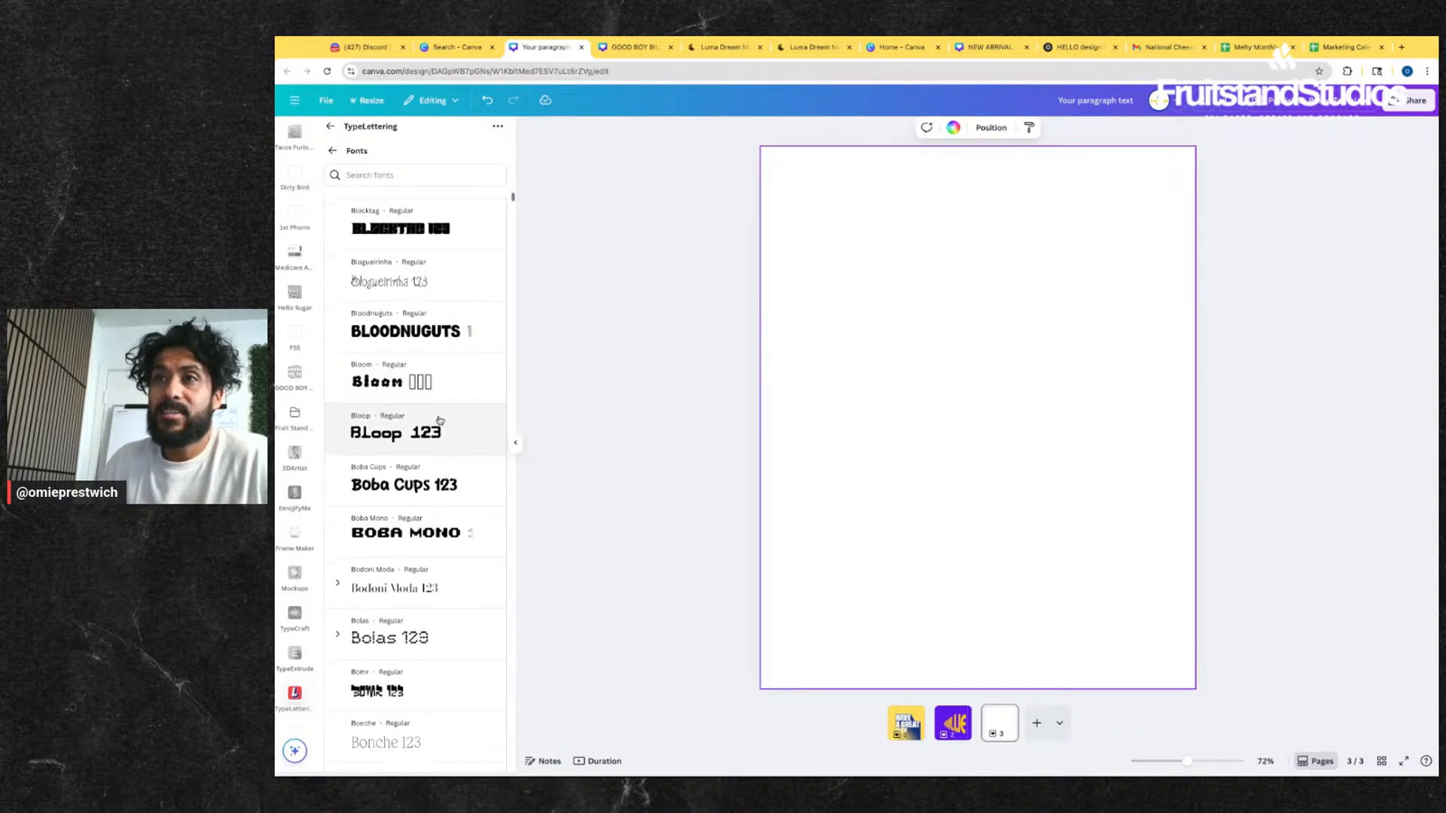
pyautogui.scroll(-2, 436, 441)
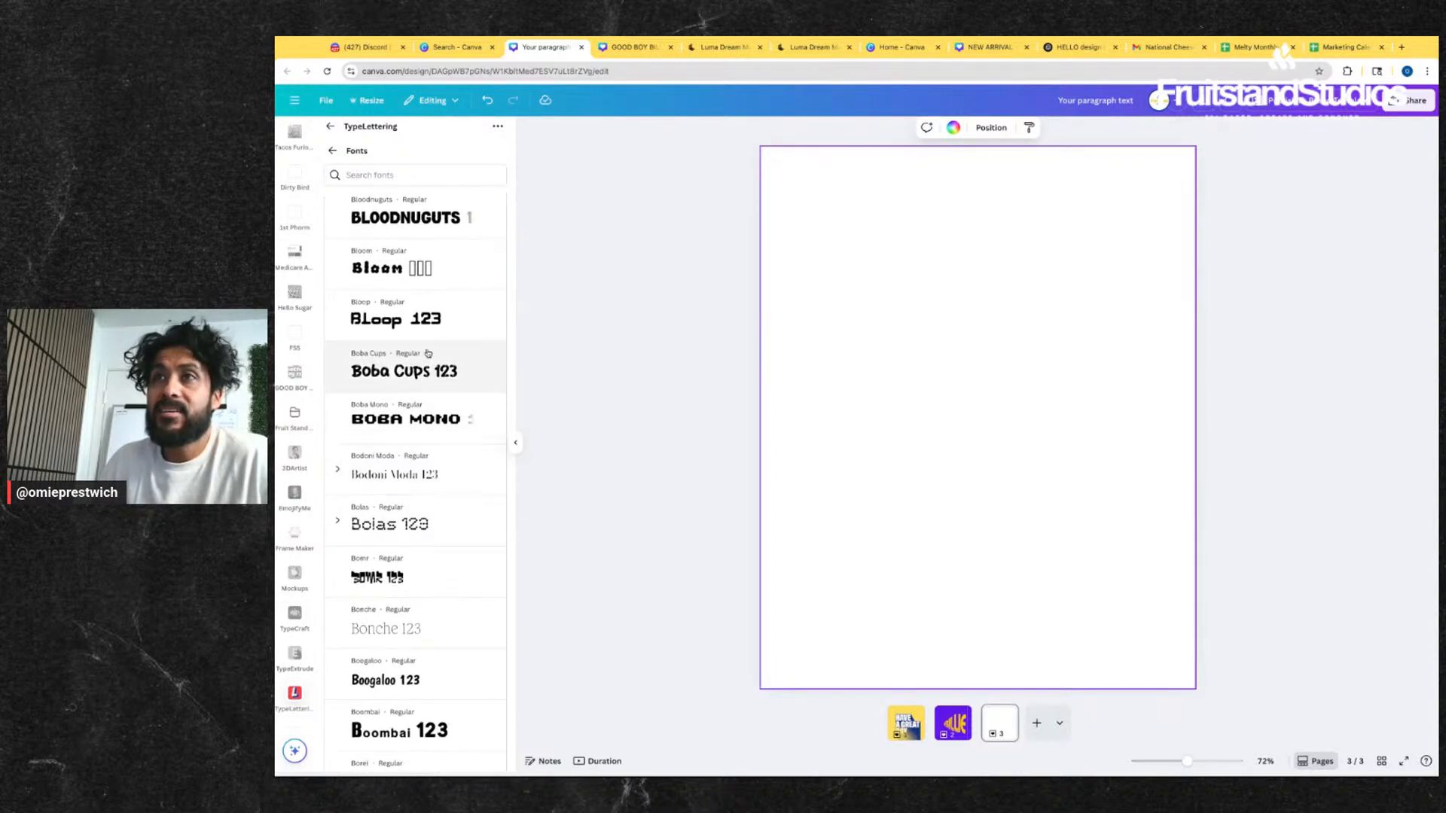
pyautogui.scroll(-1, 430, 377)
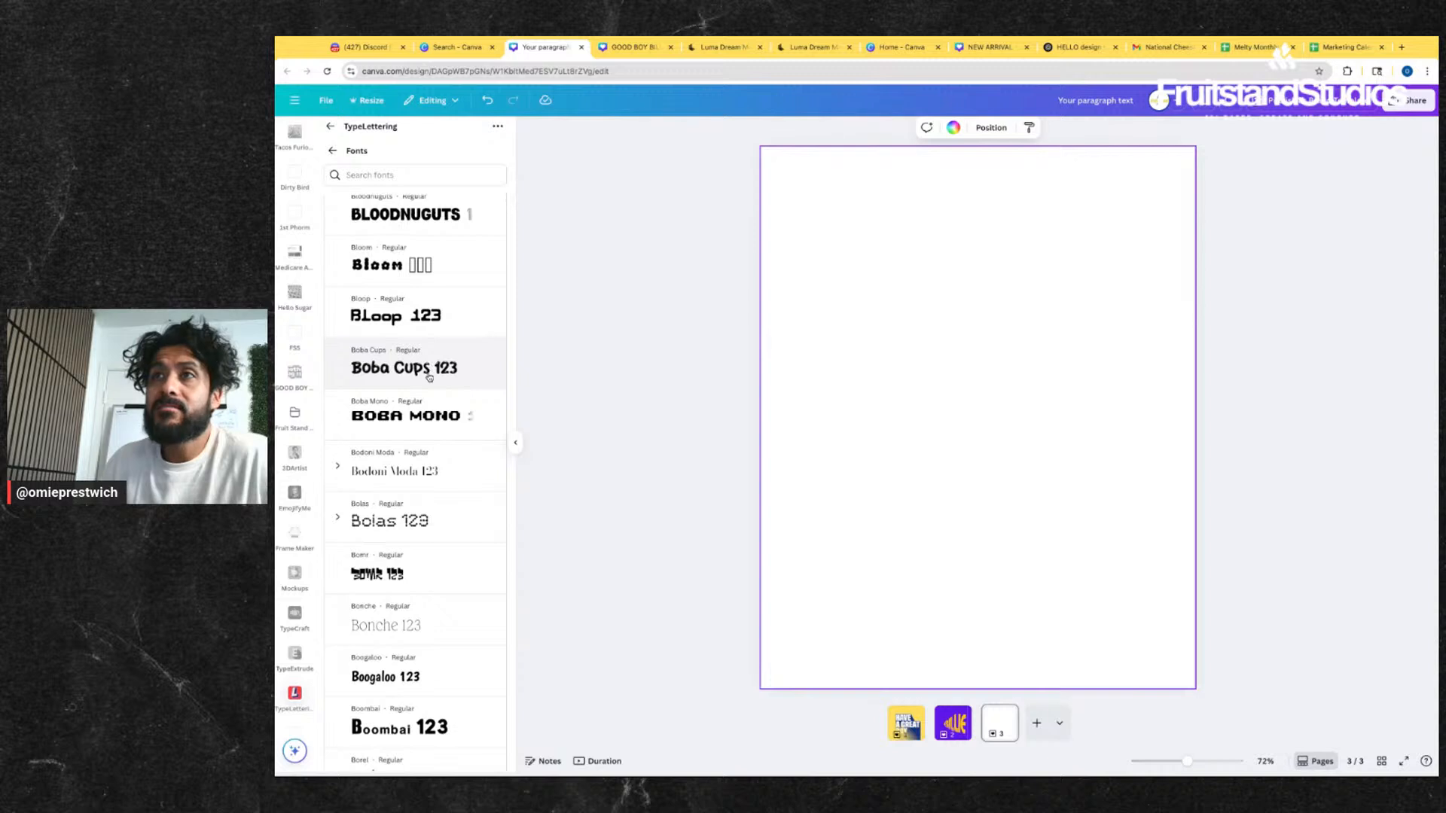
pyautogui.click(429, 377)
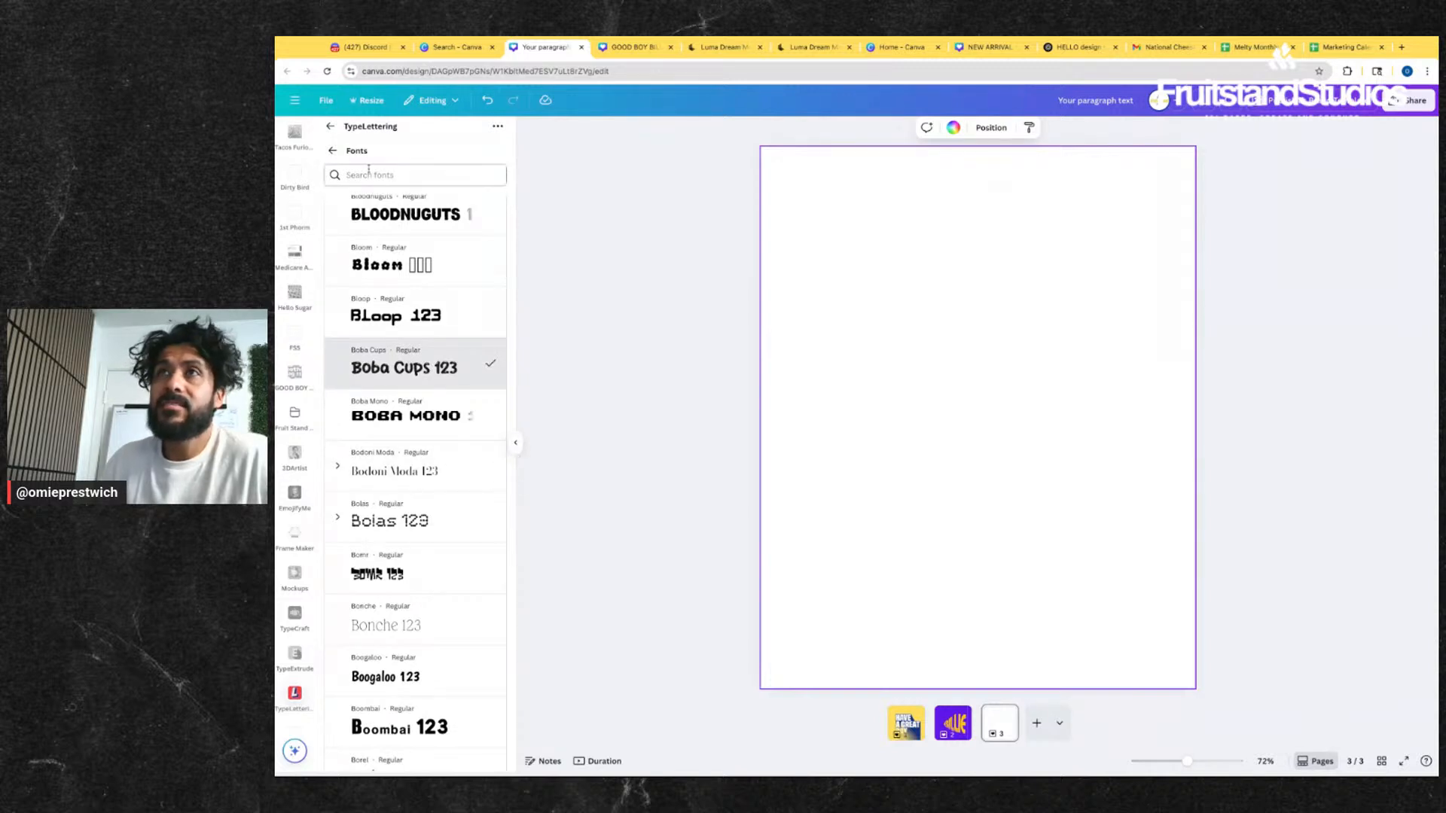
pyautogui.click(333, 152)
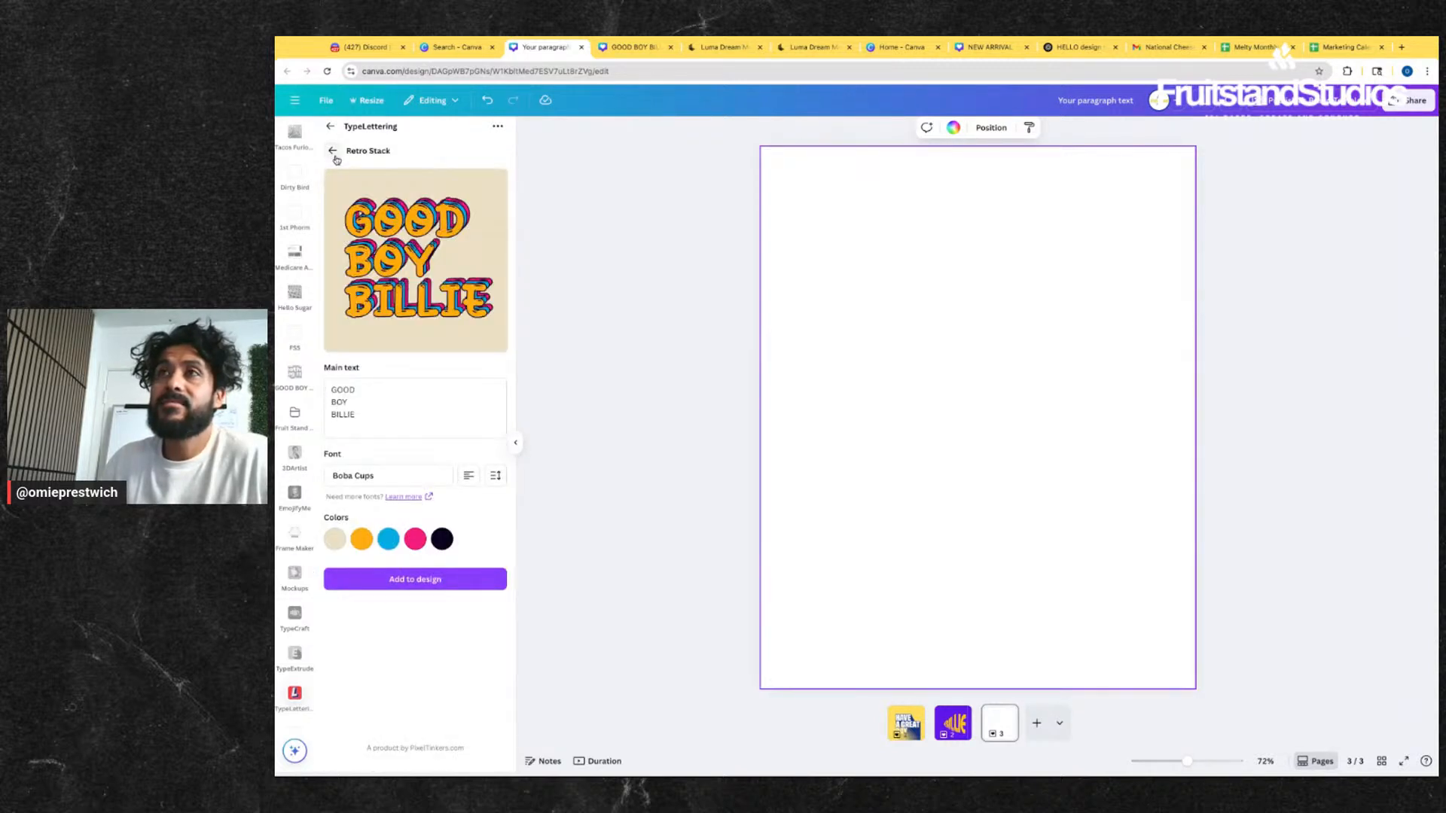
pyautogui.click(415, 580)
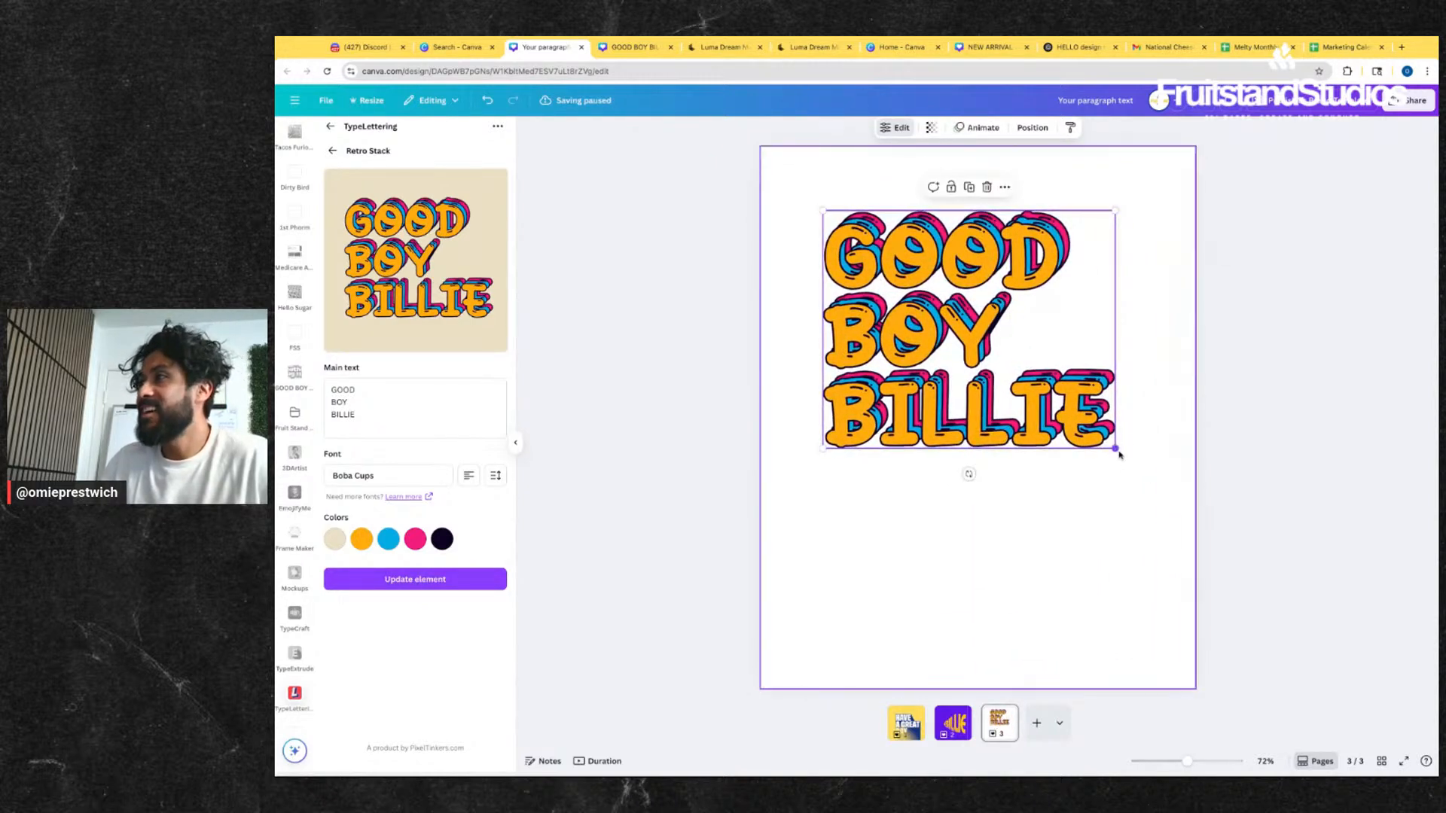
# - Enlarge and move the GOOD BOY BILLIE lettering, then delete it from the page
pyautogui.moveTo(1113, 448); pyautogui.dragTo(1152, 477)
pyautogui.moveTo(1034, 323); pyautogui.dragTo(1028, 386)
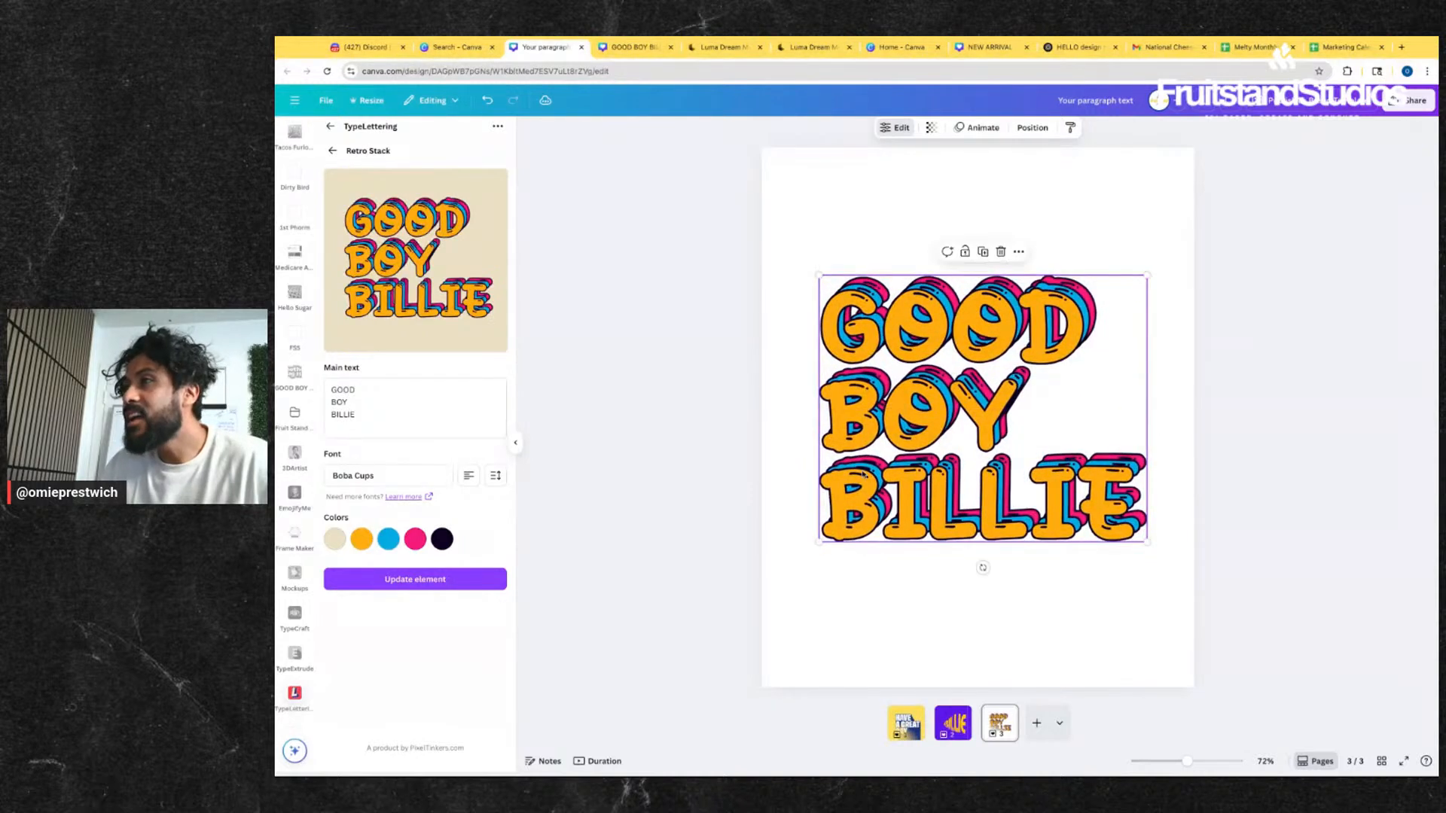
pyautogui.click(405, 472)
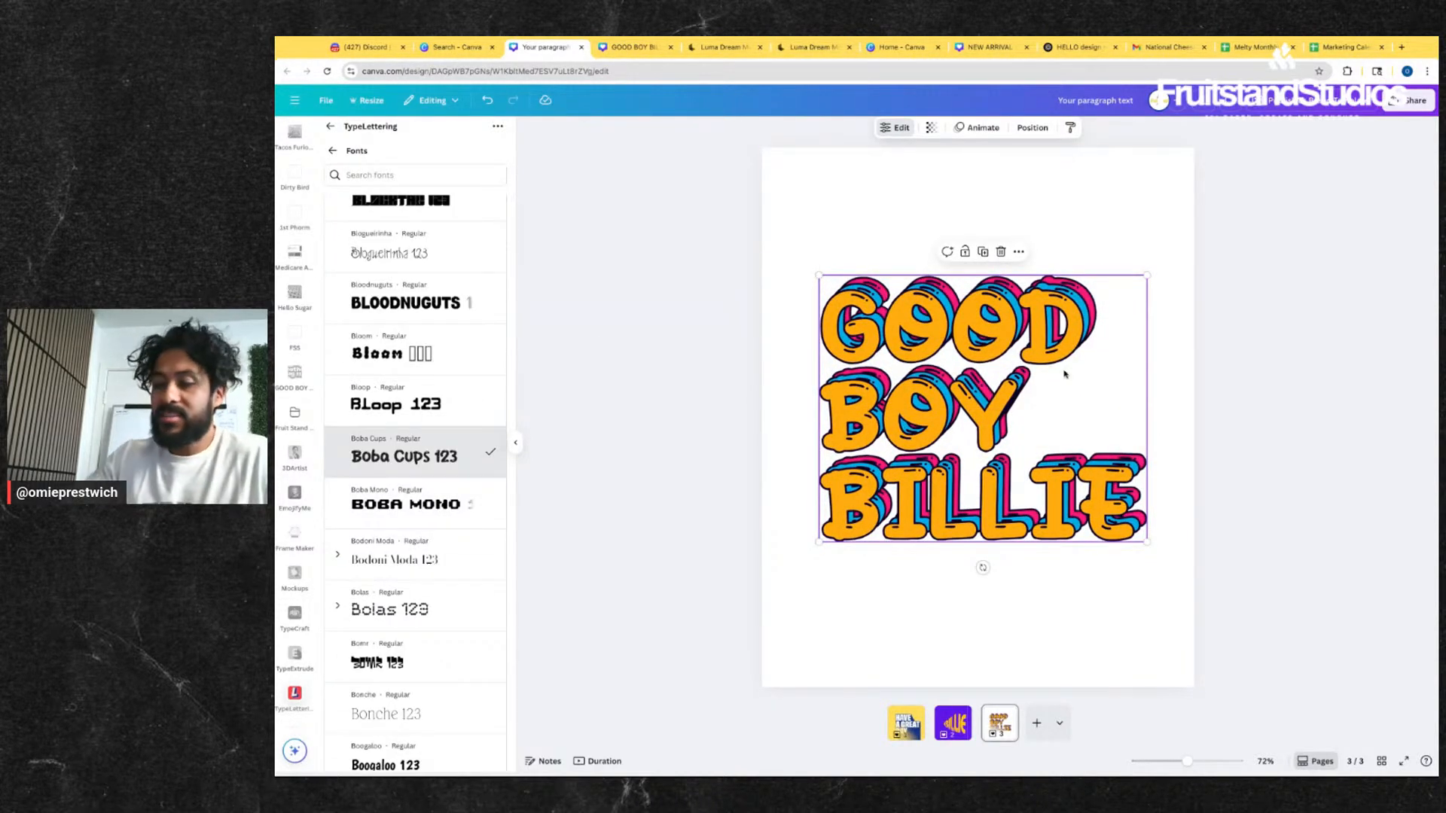
pyautogui.press('Delete')
pyautogui.click(332, 151)
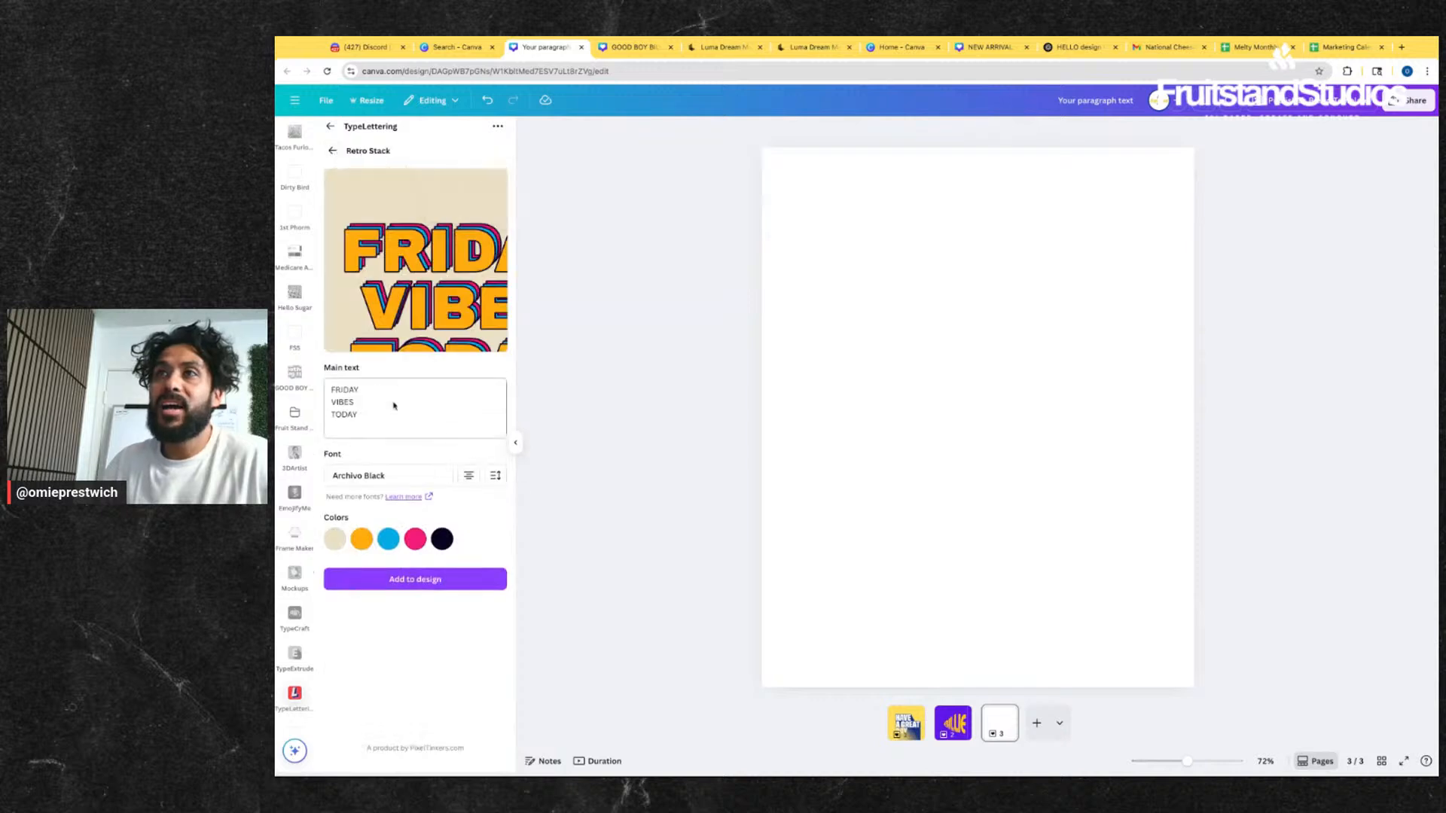
# - Change the main text to FRUITSTAND / STUDIOS and add it to the page
pyautogui.click(399, 407)
pyautogui.hotkey('ctrl', 'a')
pyautogui.write('F')
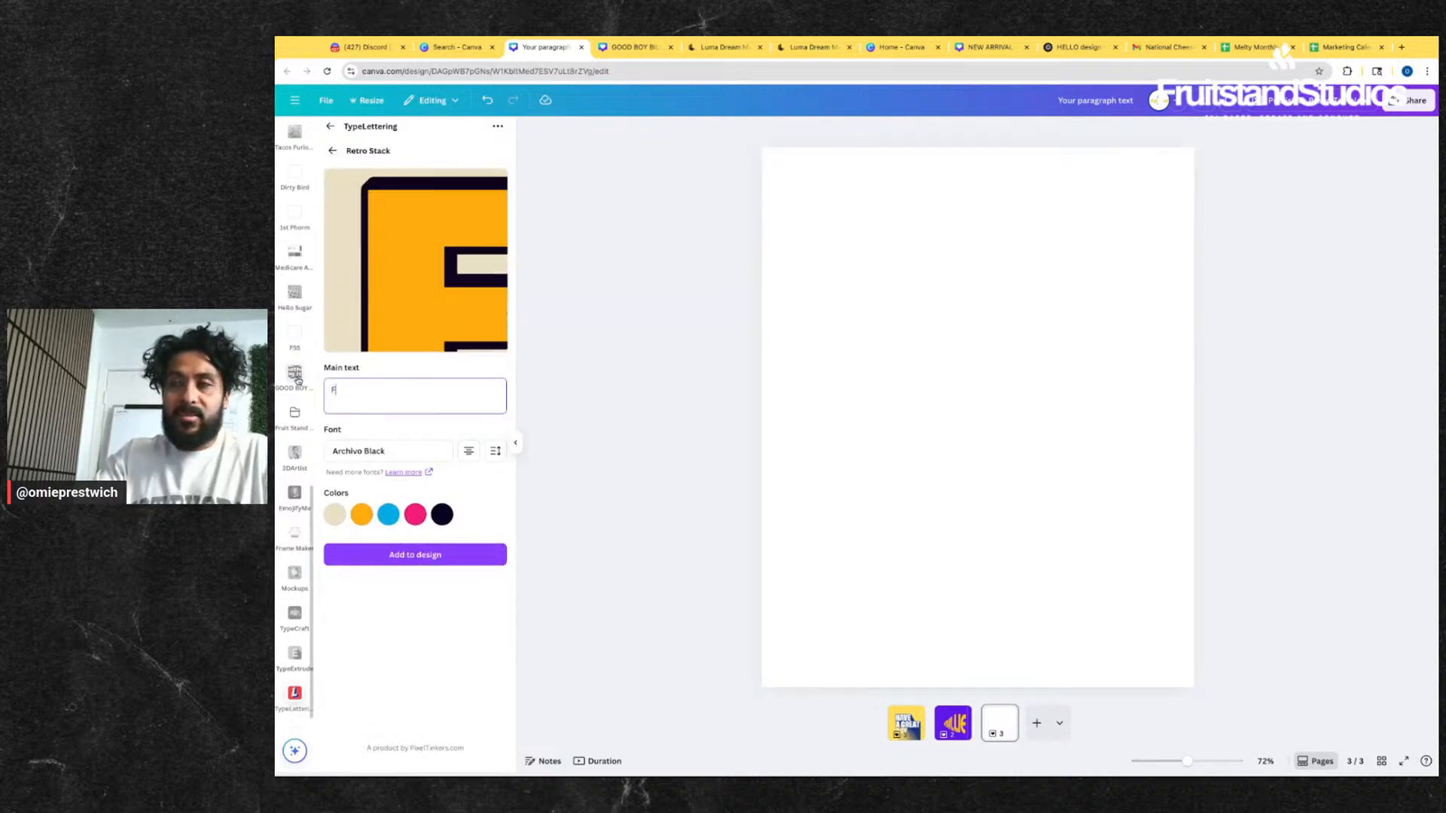
pyautogui.write('RUITSTAND')
pyautogui.press('Return')
pyautogui.write('STUDIOS')
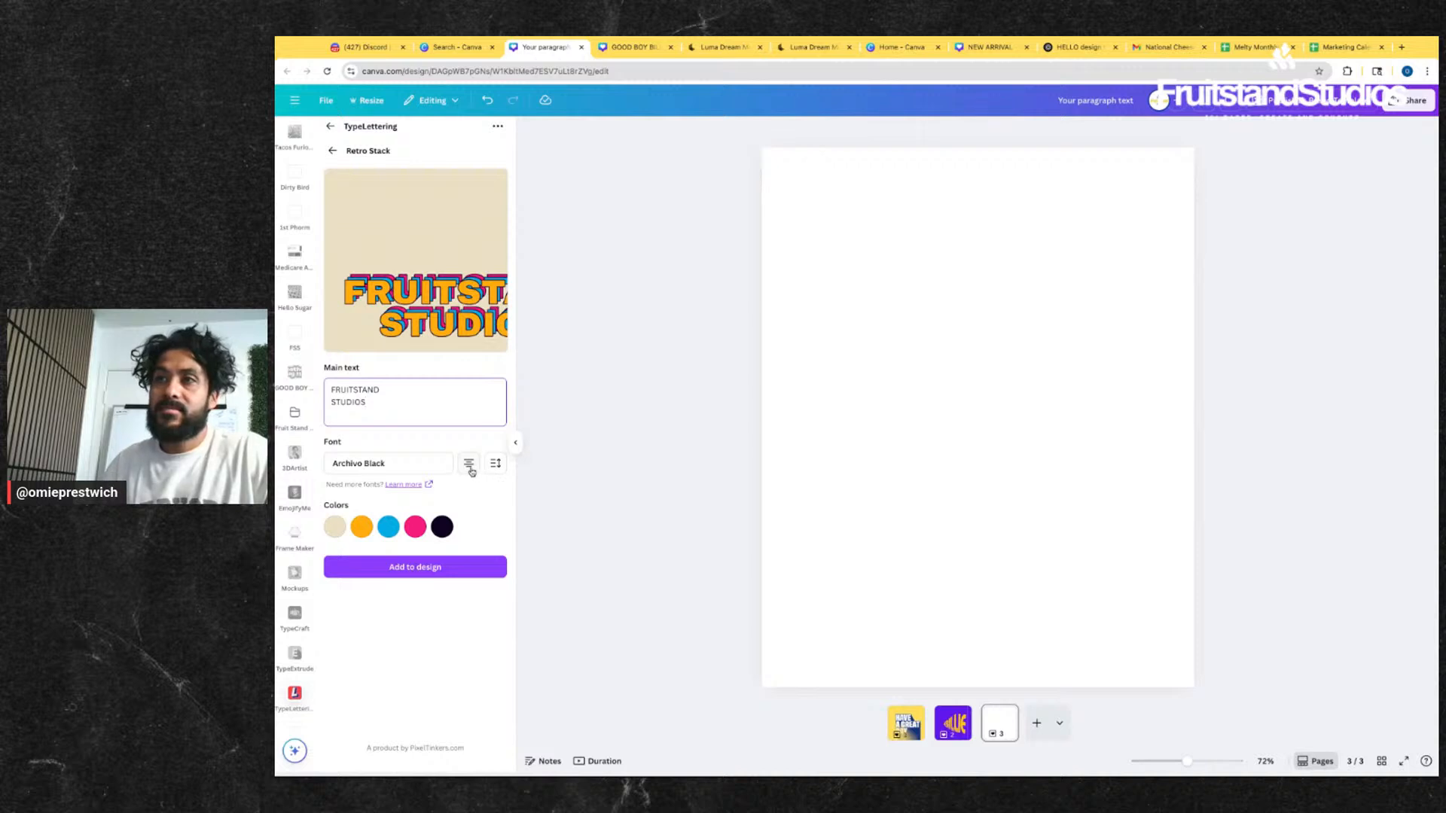
pyautogui.click(454, 570)
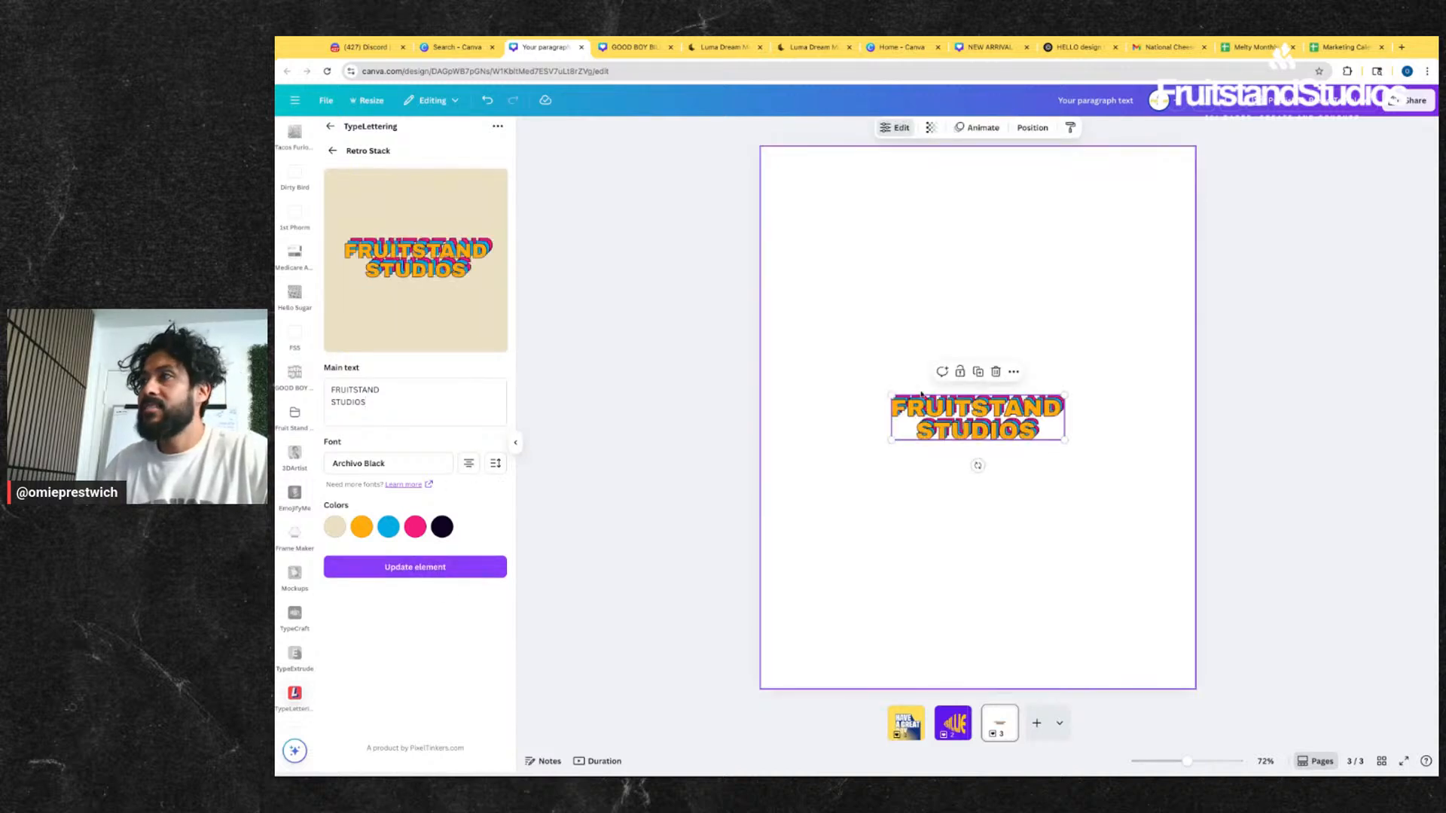
# - Enlarge the FRUITSTAND STUDIOS lettering out to the margins and centre it on the page
pyautogui.moveTo(891, 394); pyautogui.dragTo(786, 345)
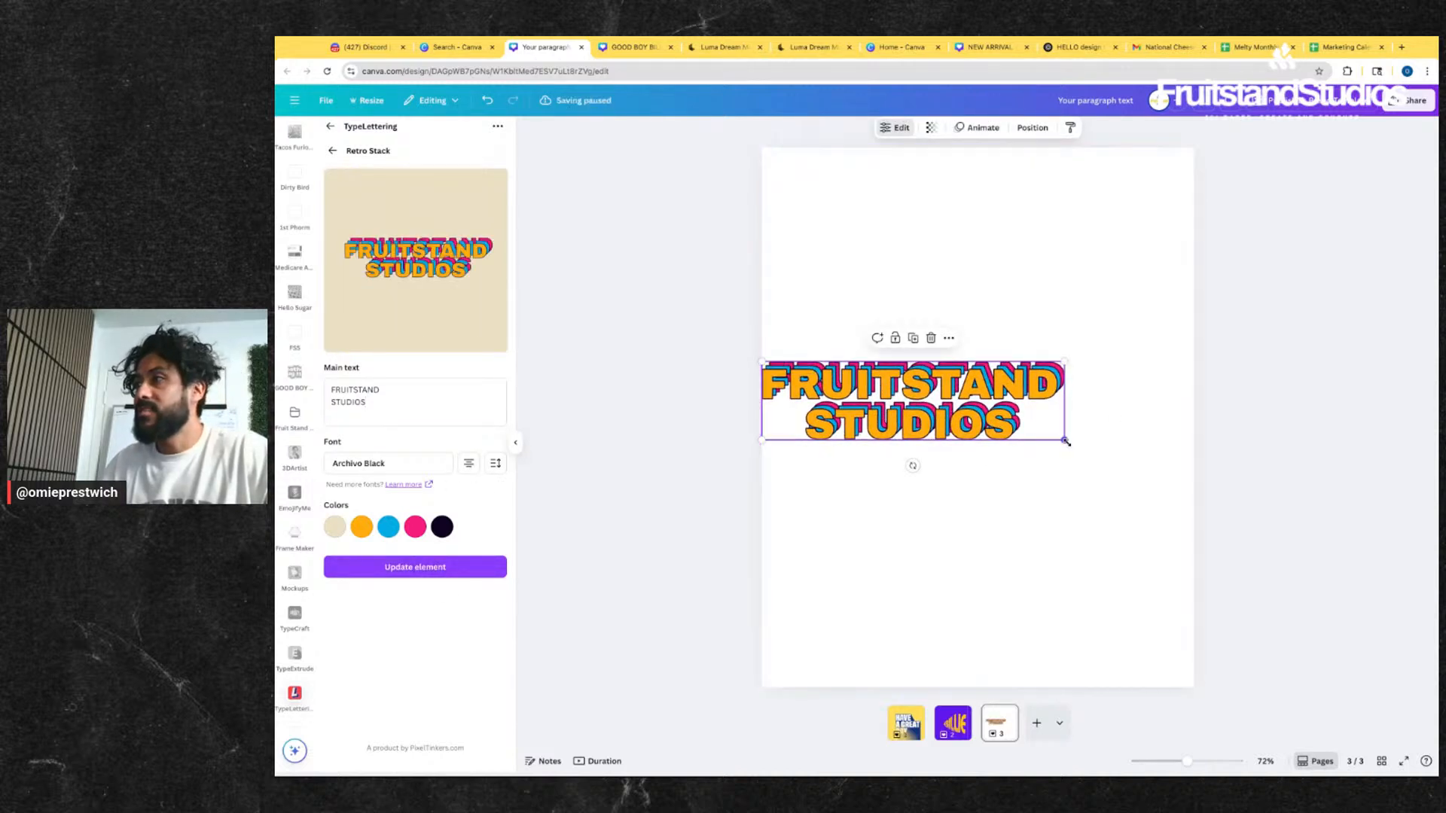
pyautogui.moveTo(1063, 440); pyautogui.dragTo(1121, 455)
pyautogui.moveTo(1008, 399)
pyautogui.mouseDown()
pyautogui.moveTo(1036, 399)
pyautogui.moveTo(1008, 401)
pyautogui.mouseUp()
pyautogui.click(1104, 278)
pyautogui.click(908, 213)
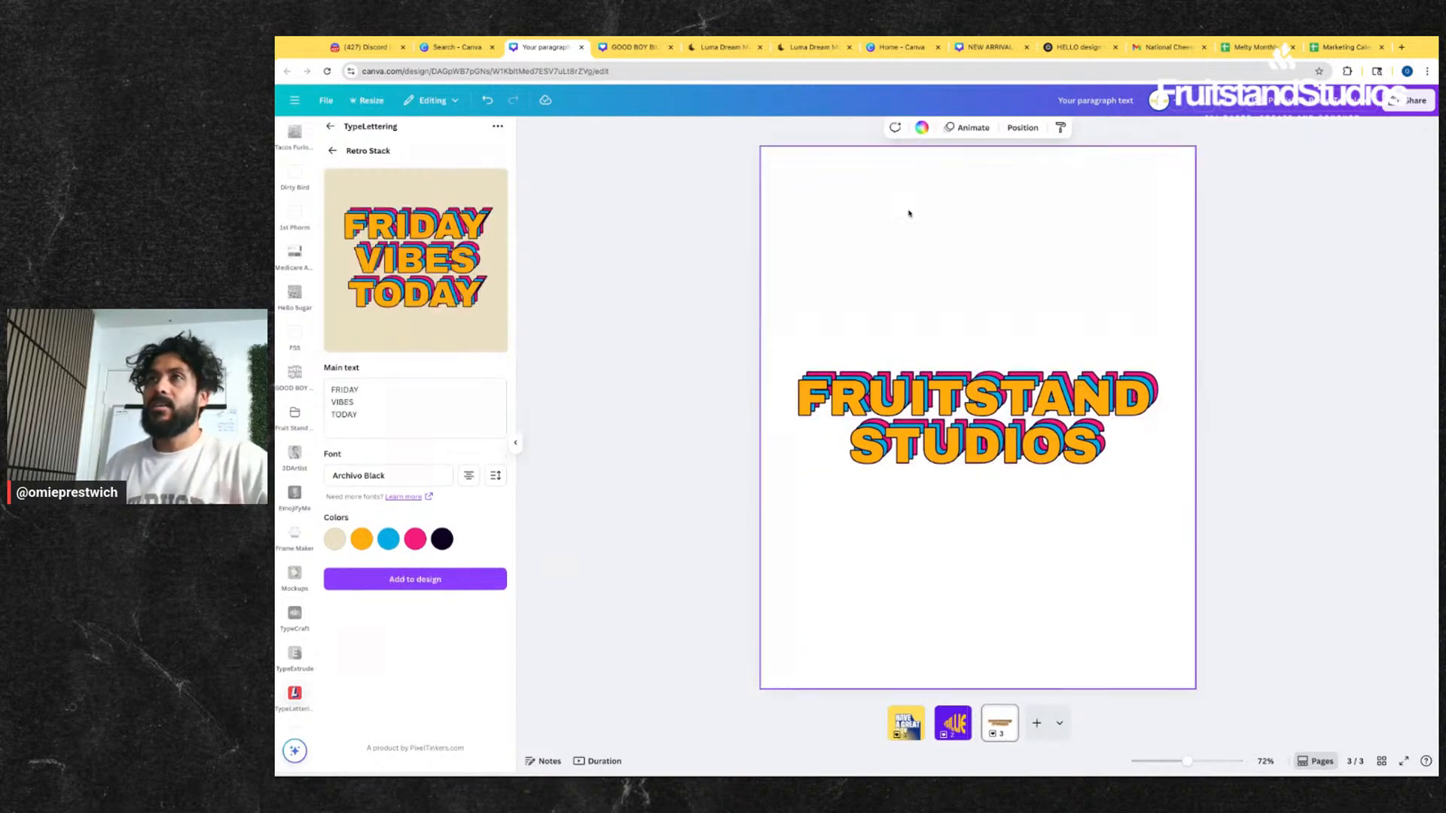
# - Try slate blue, purple and several gradient backgrounds on page 3
pyautogui.click(922, 128)
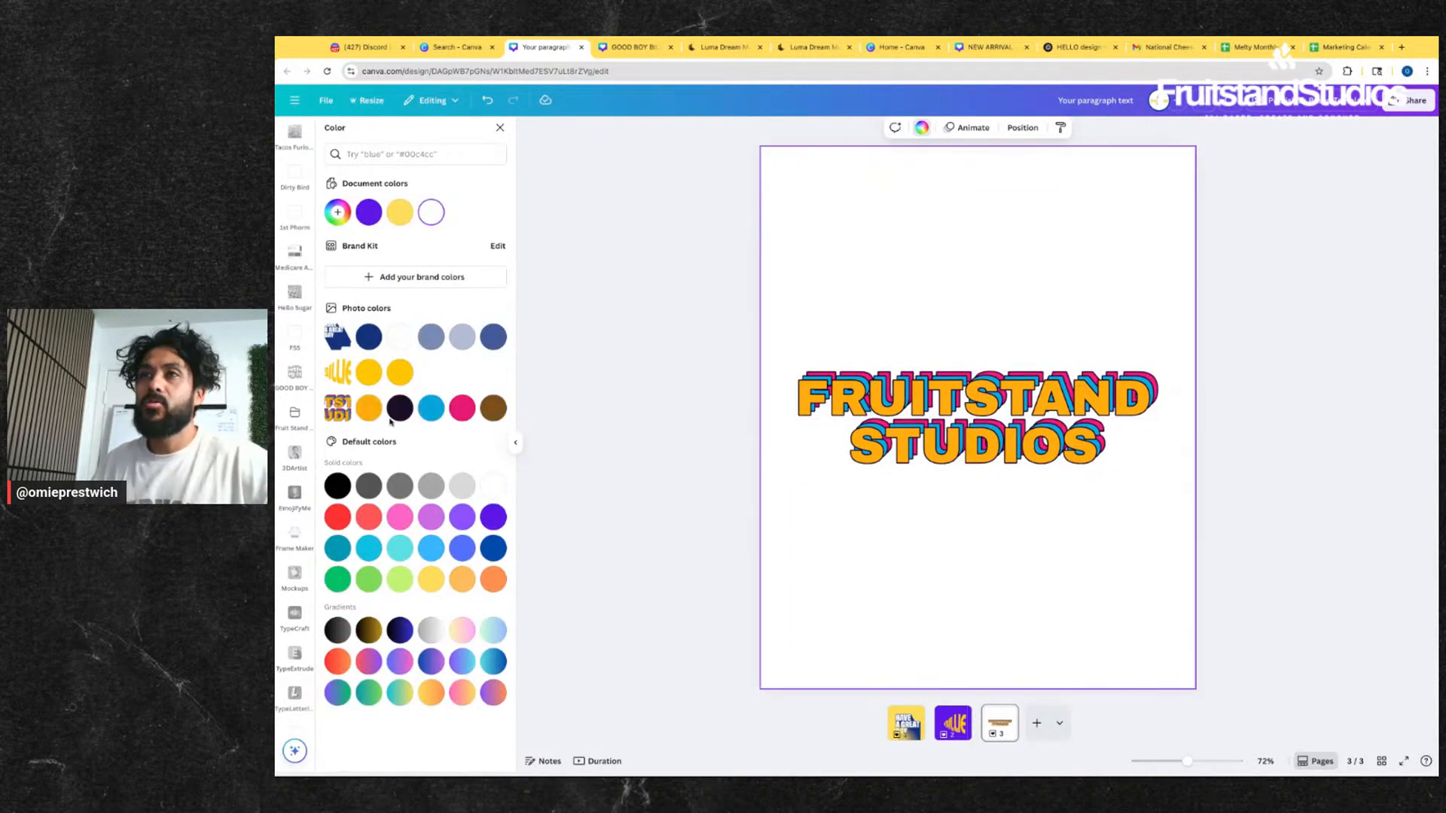
pyautogui.click(431, 337)
pyautogui.click(493, 517)
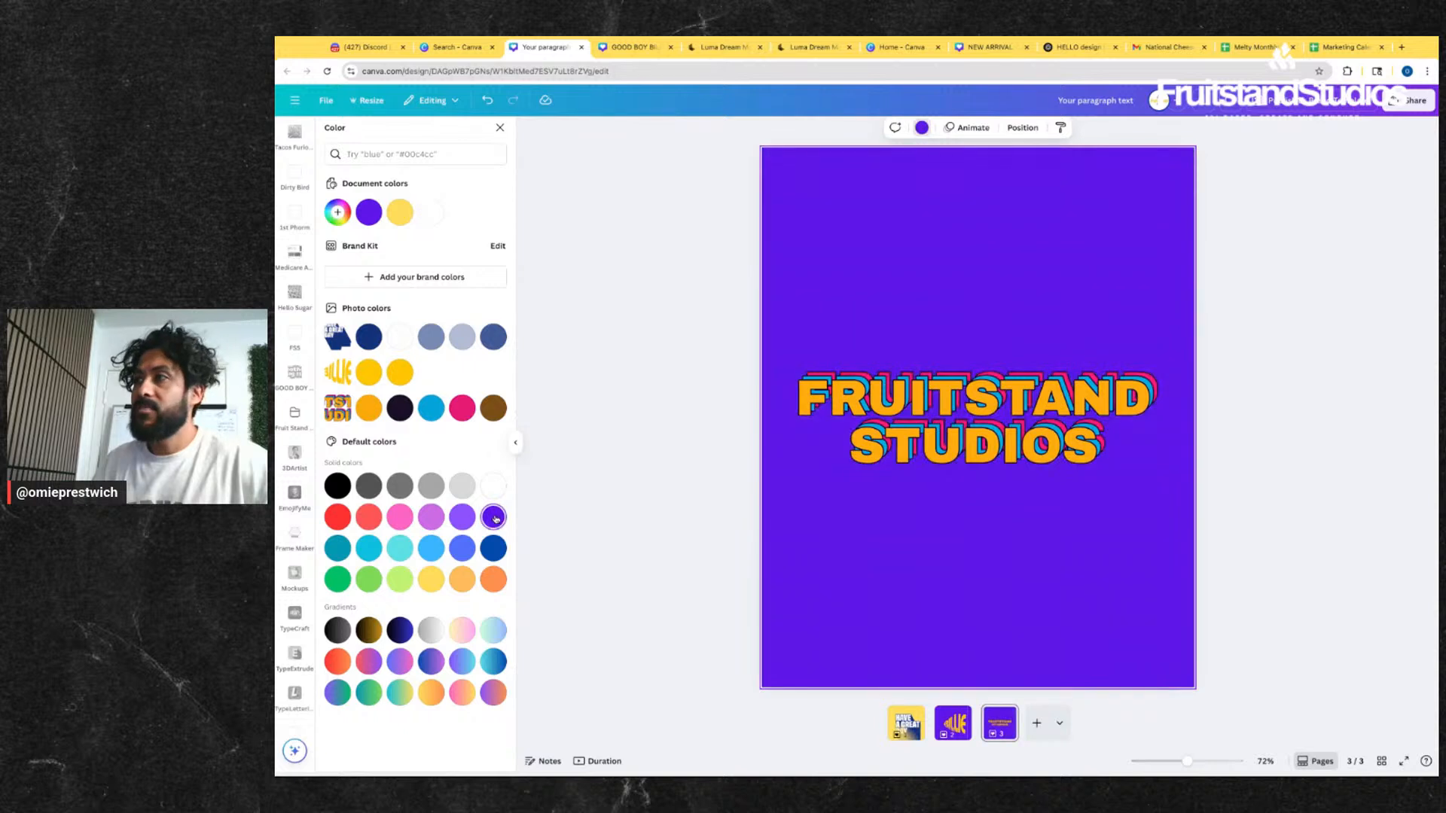
pyautogui.click(493, 631)
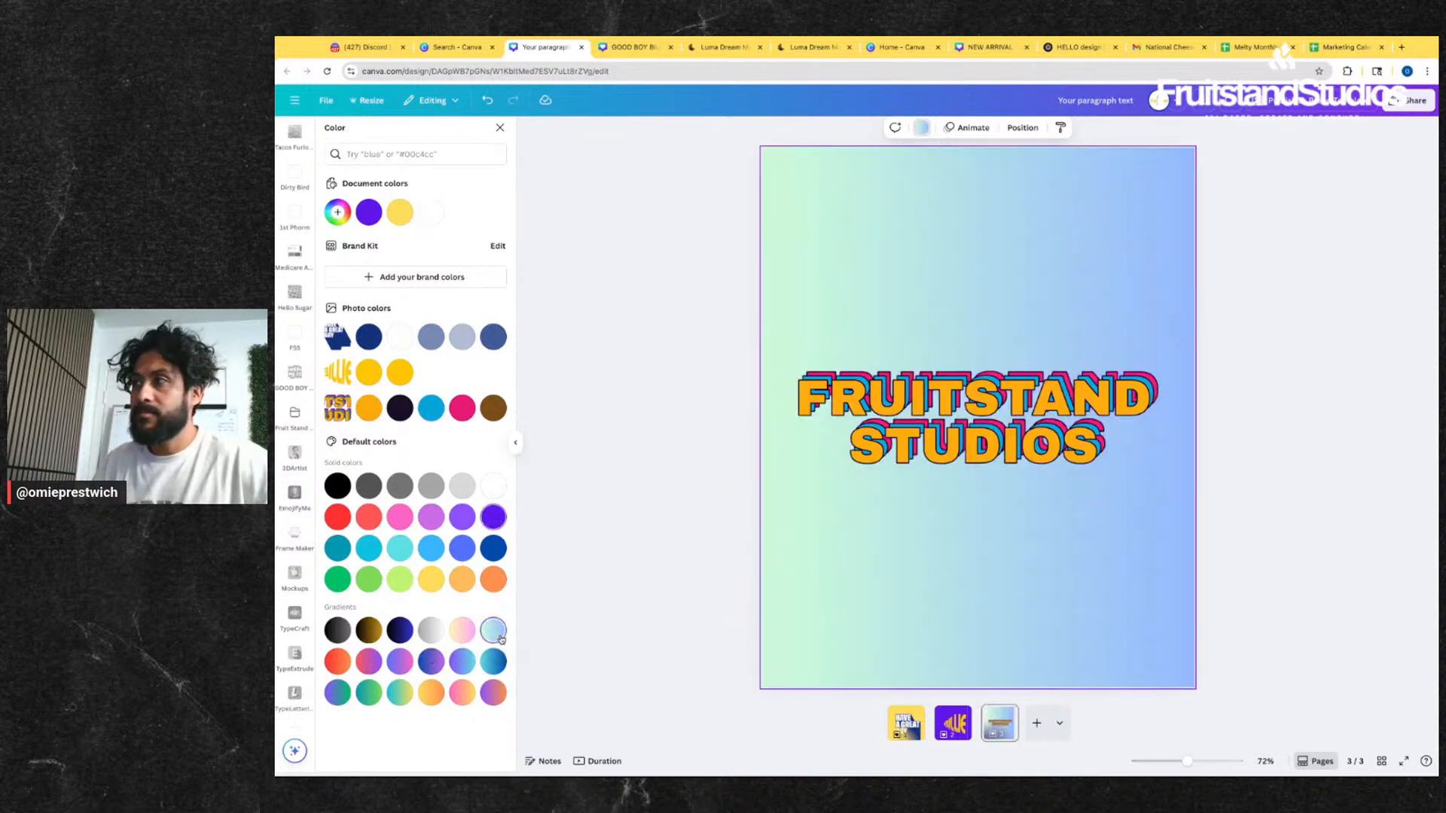
pyautogui.click(463, 631)
pyautogui.click(430, 661)
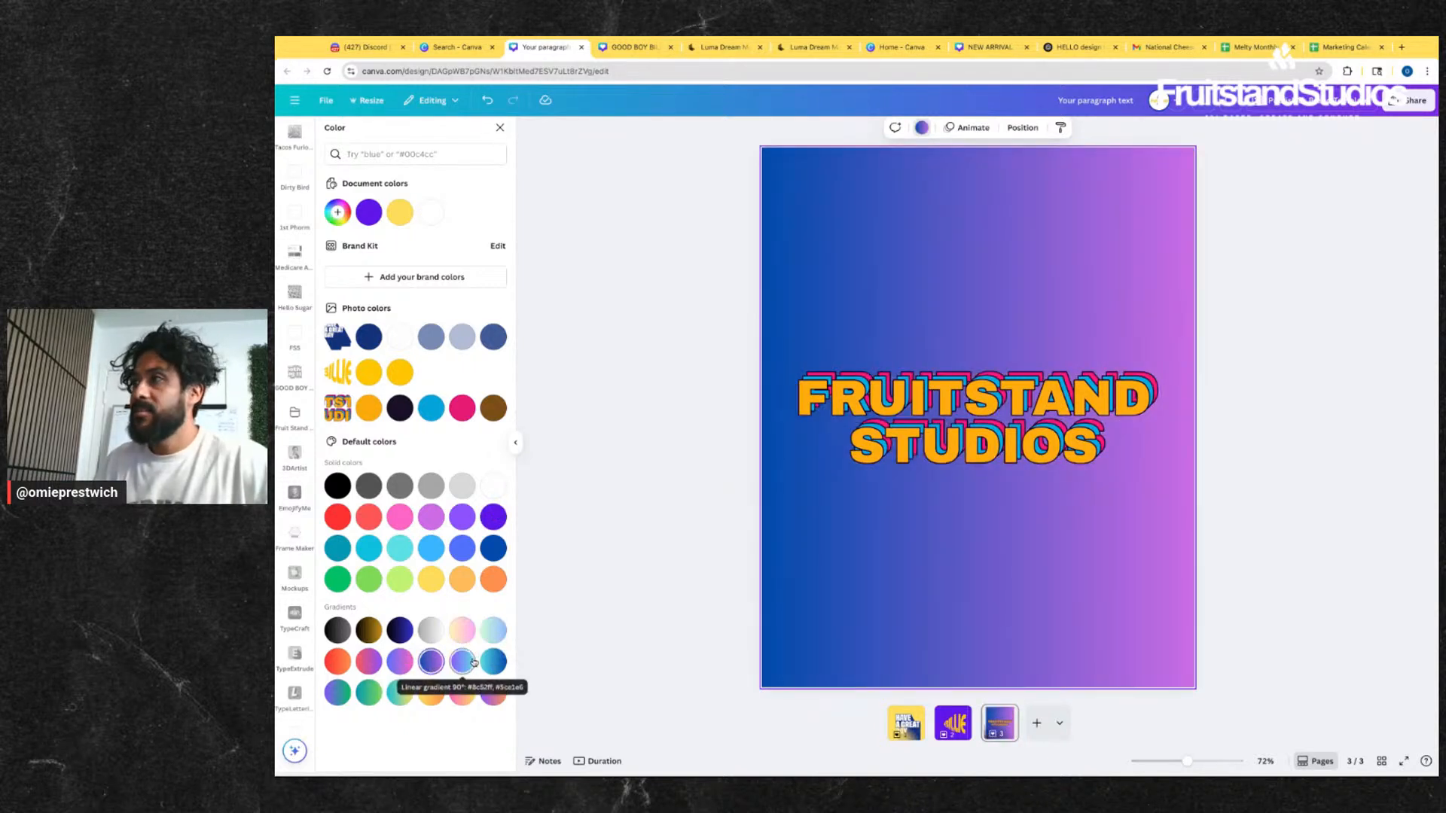
pyautogui.click(462, 661)
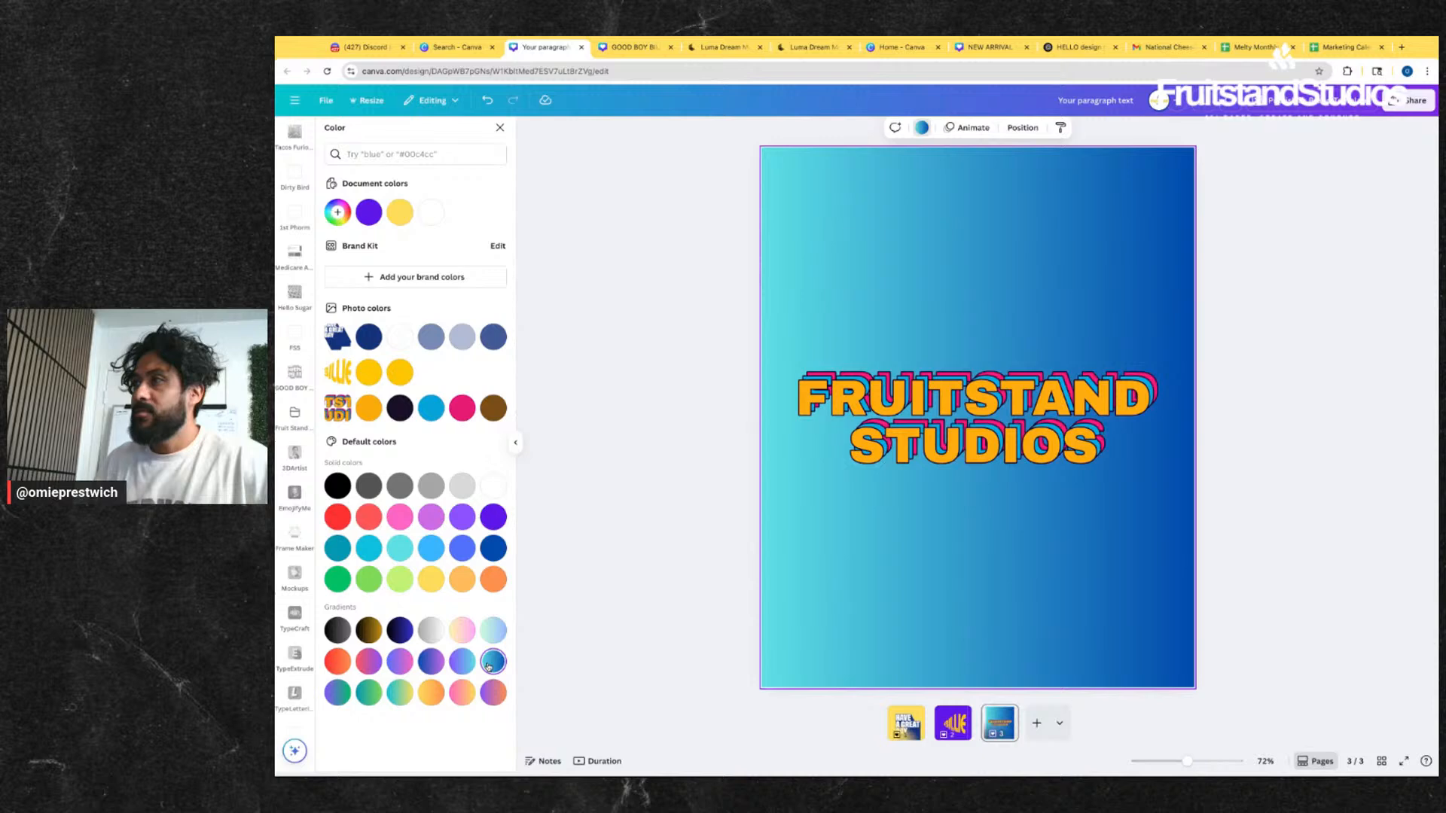
# - Settle on the yellow-orange gradient and reopen the FRUITSTAND STUDIOS Retro Stack settings
pyautogui.click(430, 692)
pyautogui.click(464, 698)
pyautogui.click(430, 695)
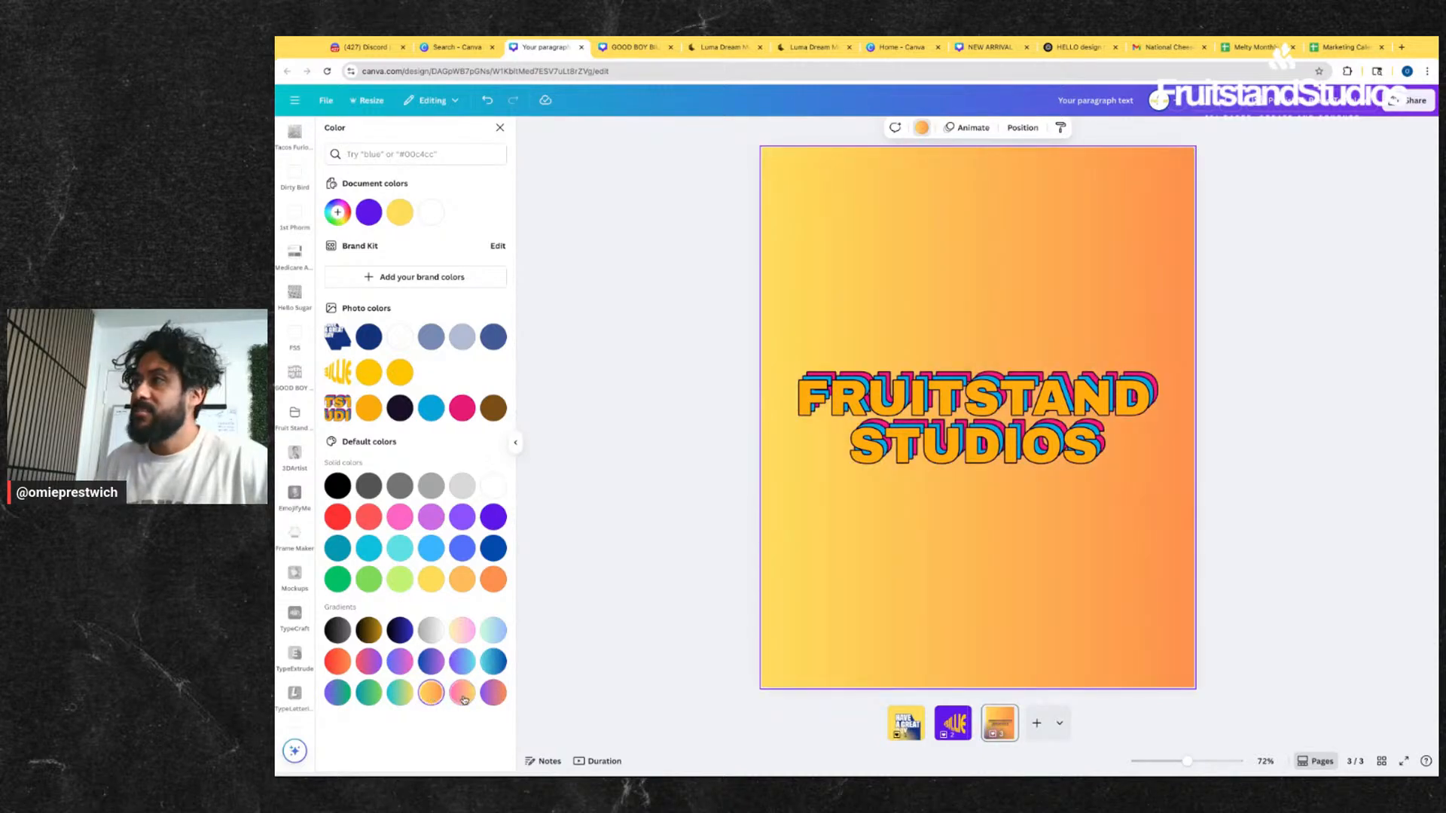
pyautogui.click(1005, 452)
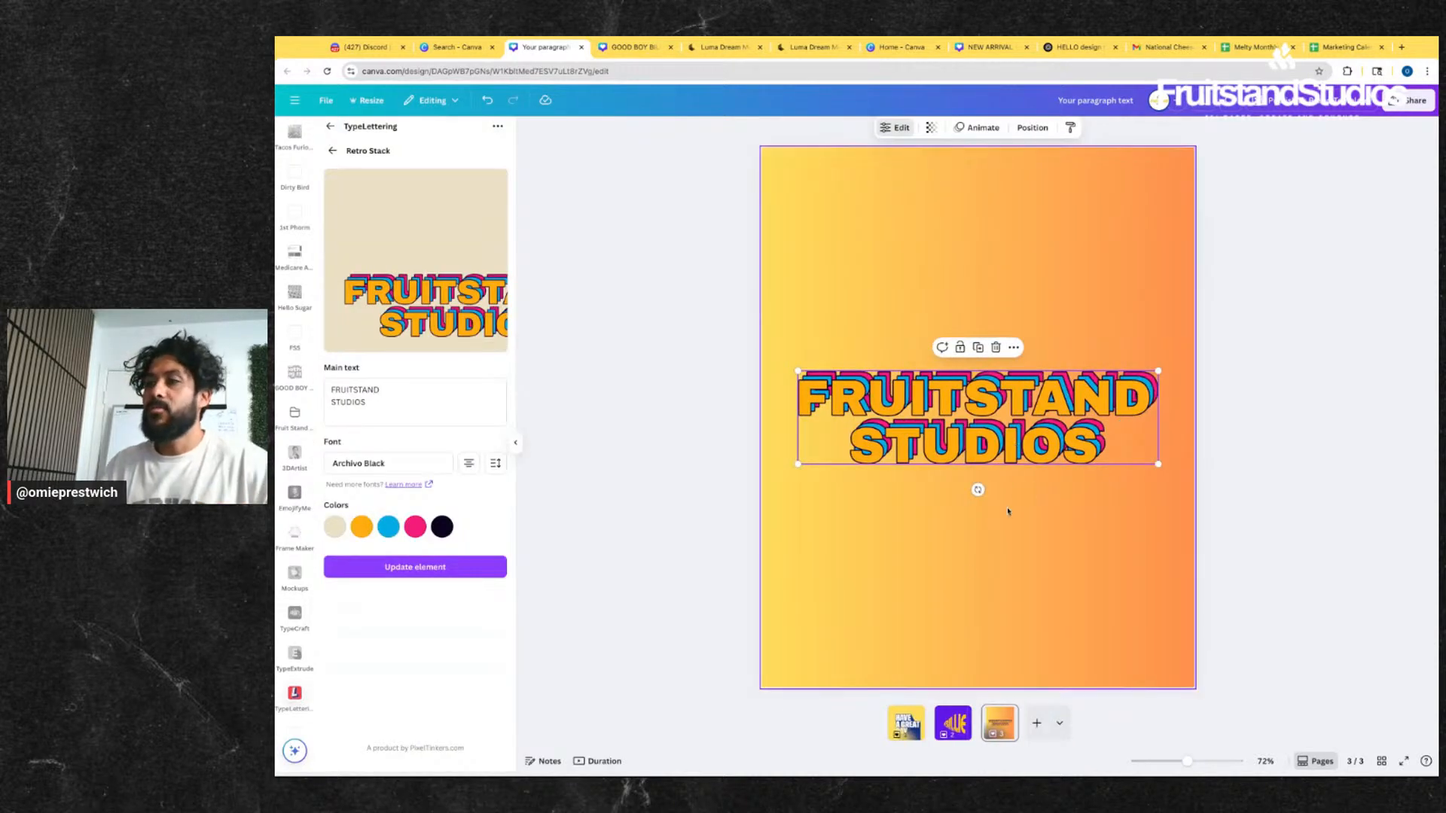
# - Leave the lettering app, flip through pages 1–3, and add a gradient page 4 after FRUITSTAND STUDIOS
pyautogui.click(904, 721)
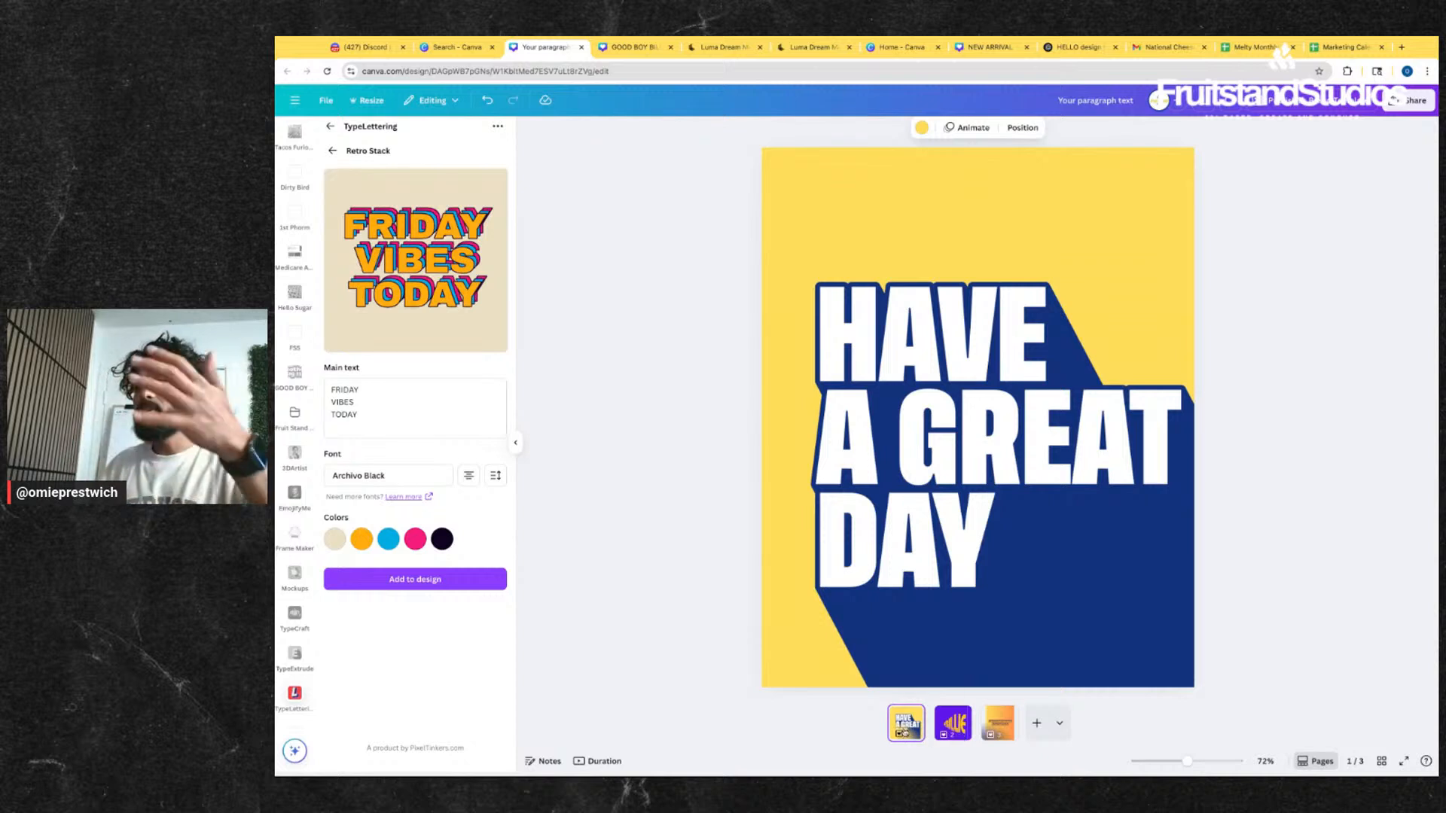
pyautogui.click(332, 151)
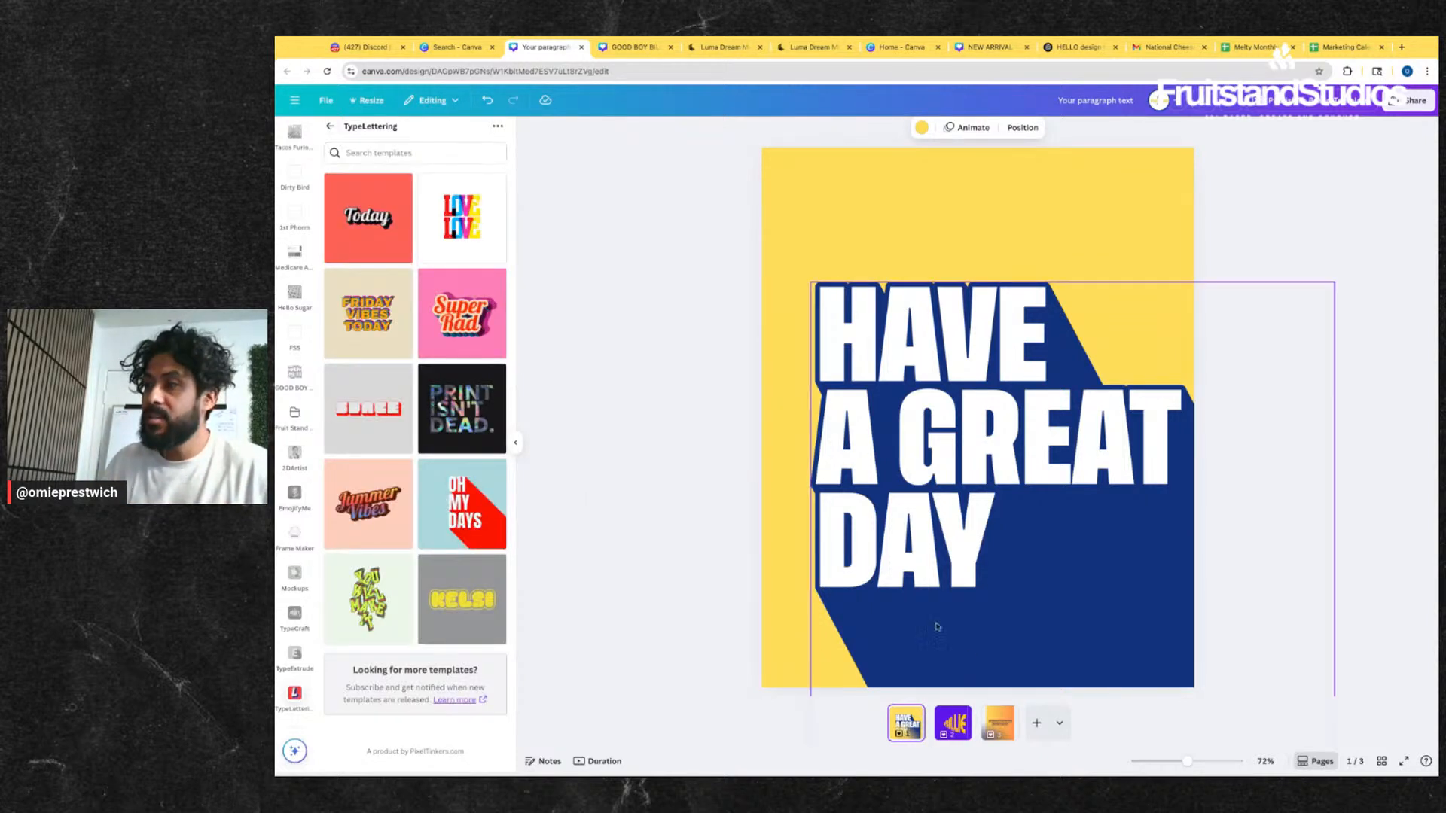
pyautogui.click(332, 126)
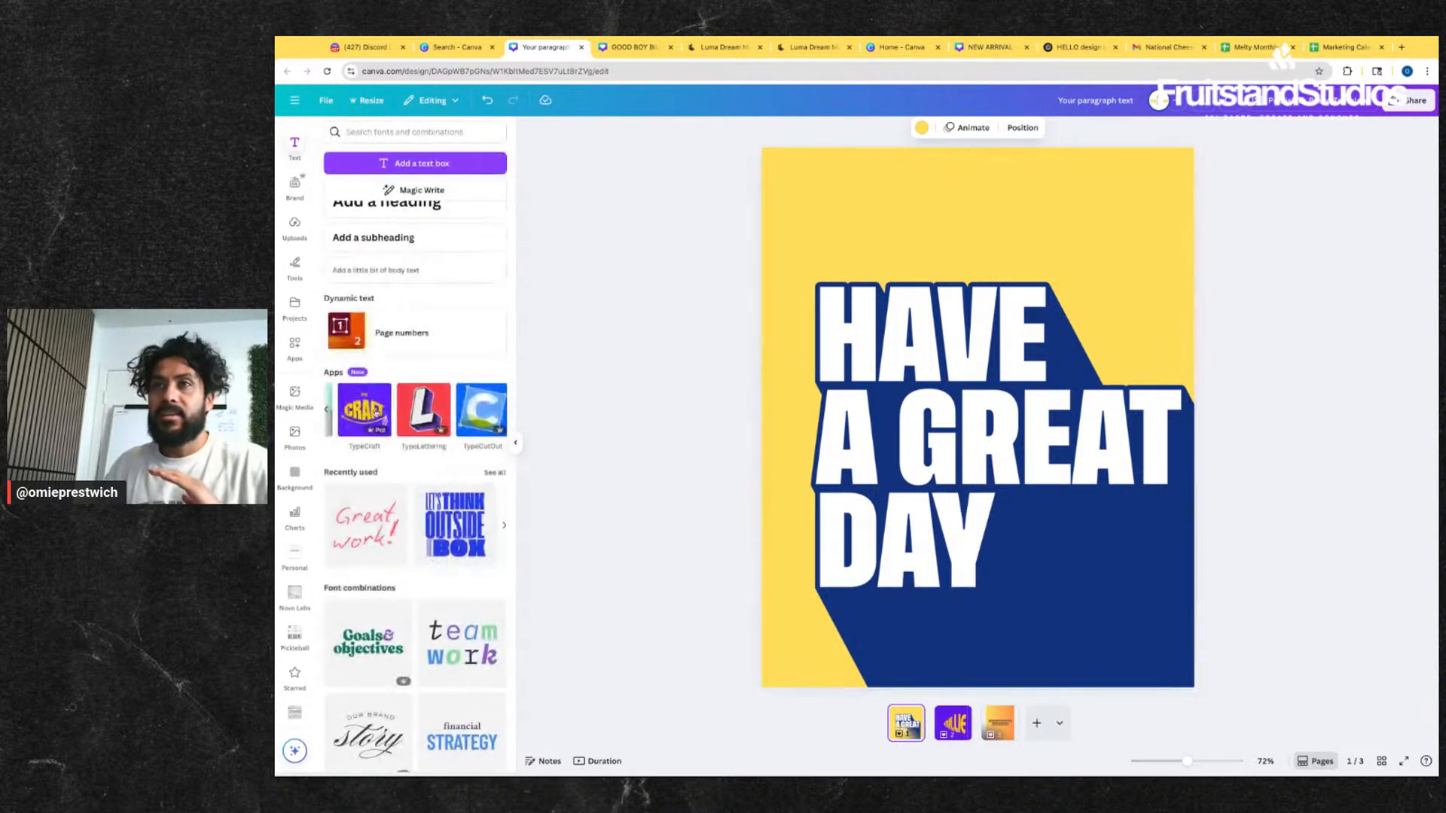
pyautogui.hscroll(-2, 376, 412)
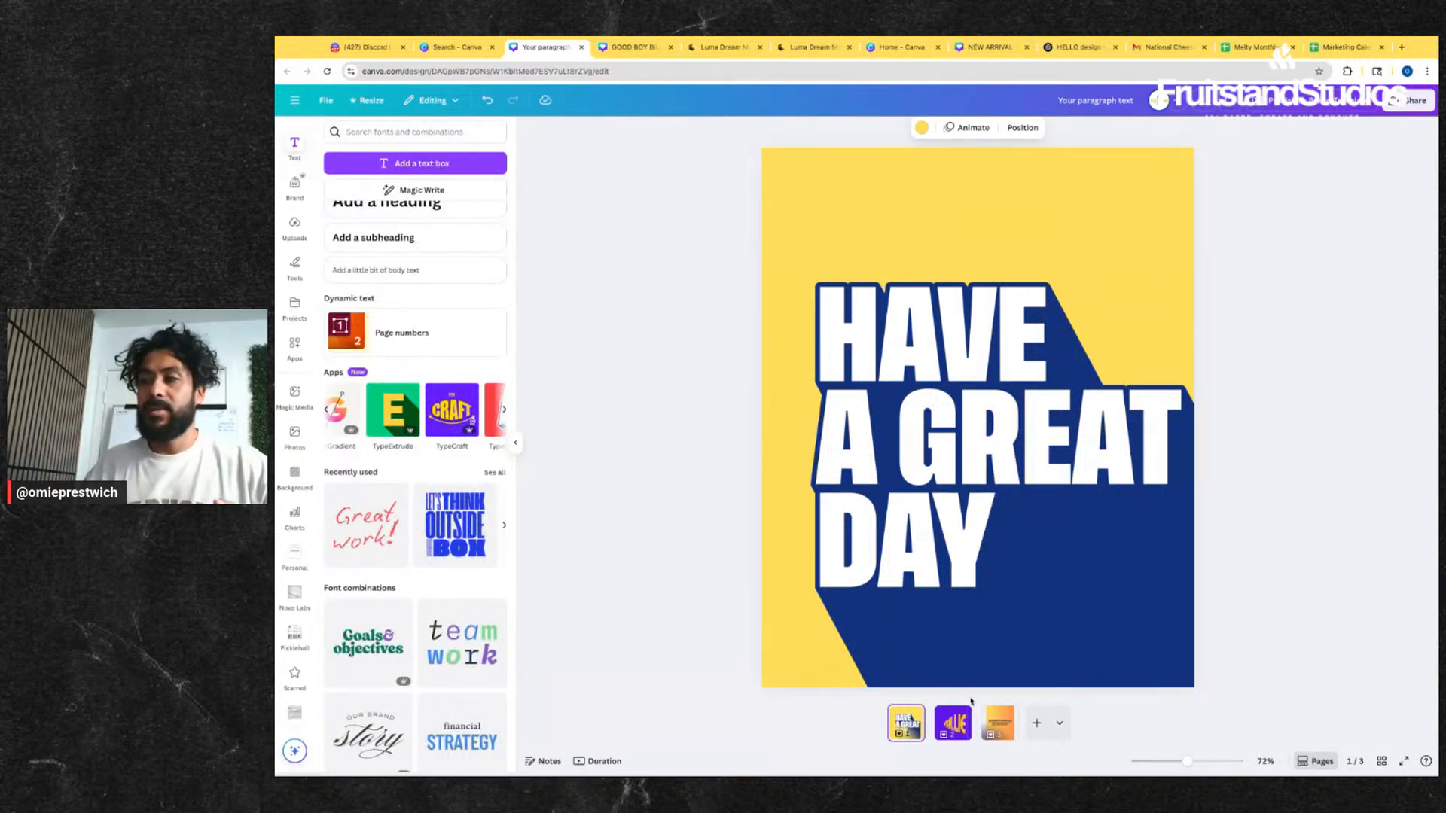
pyautogui.click(954, 726)
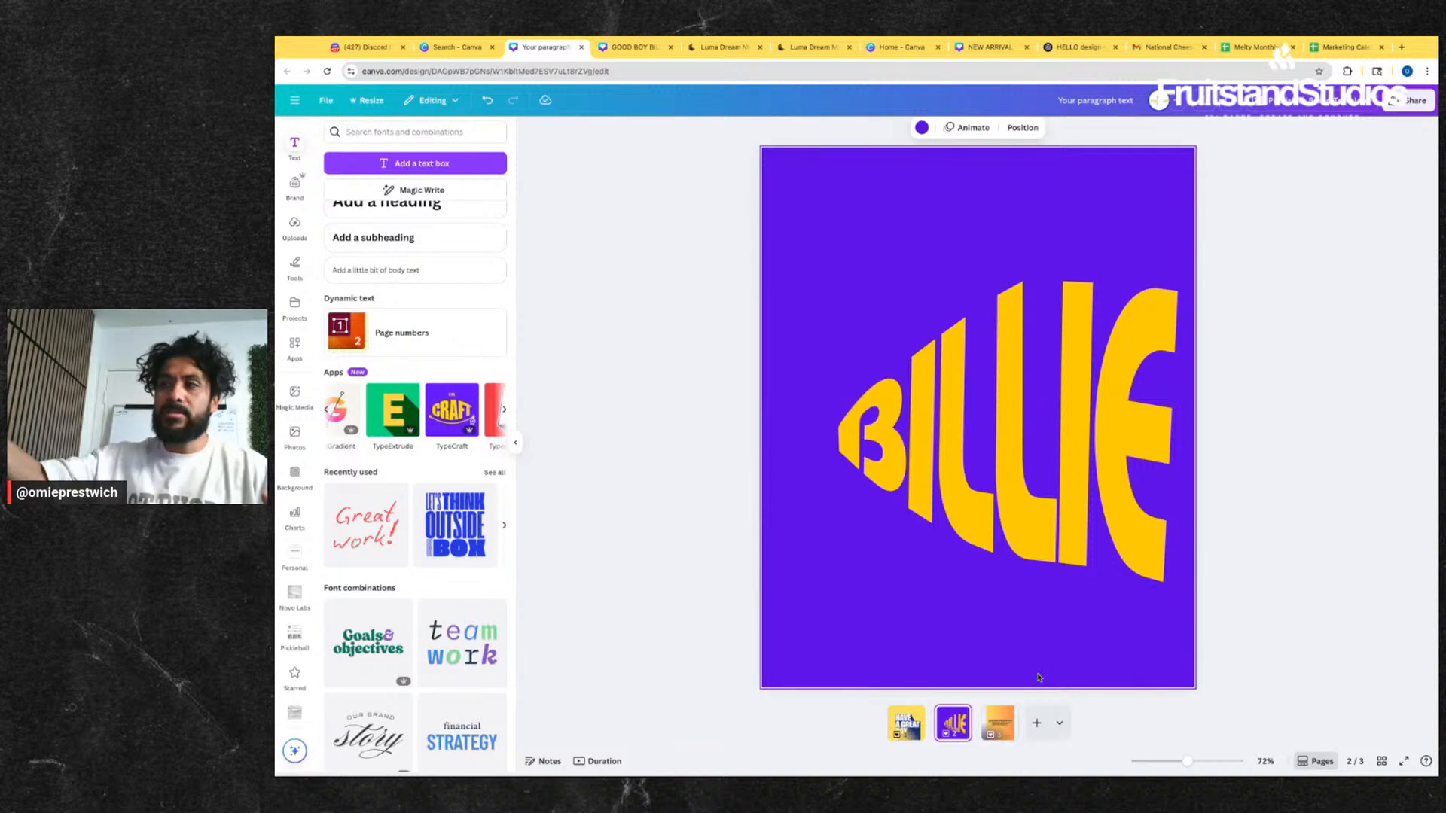
pyautogui.click(999, 723)
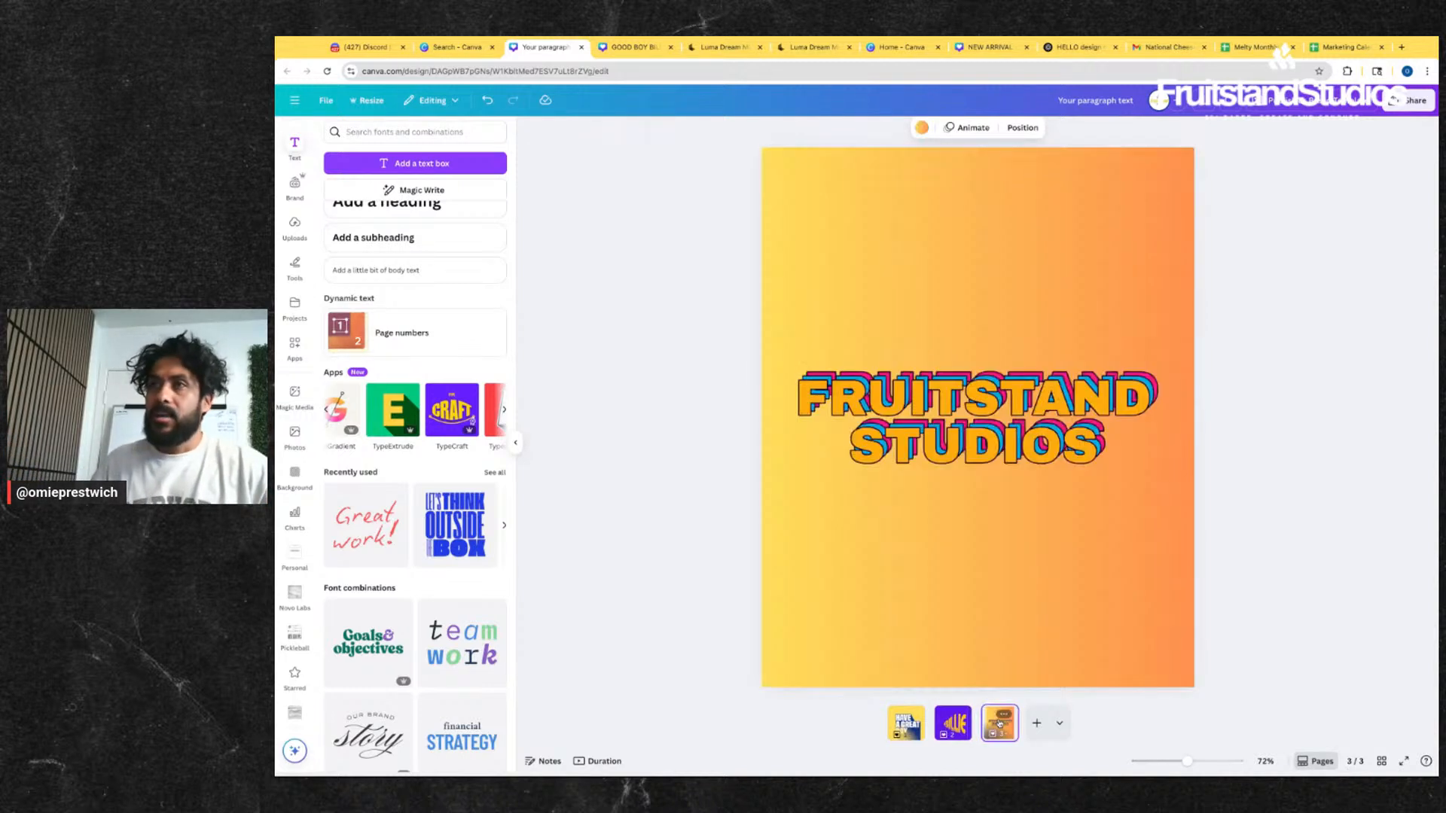
pyautogui.hscroll(2, 444, 423)
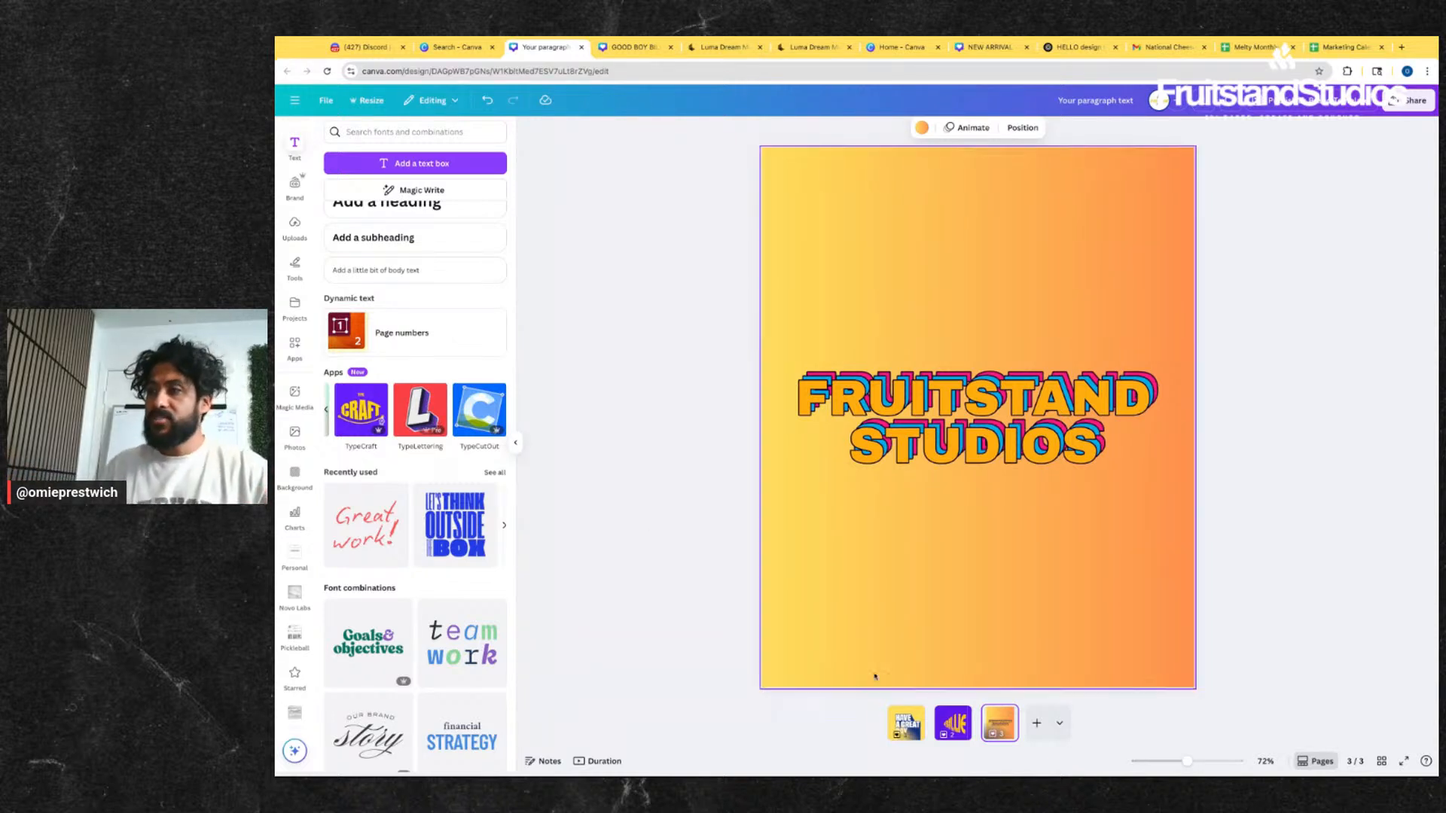
pyautogui.click(1036, 729)
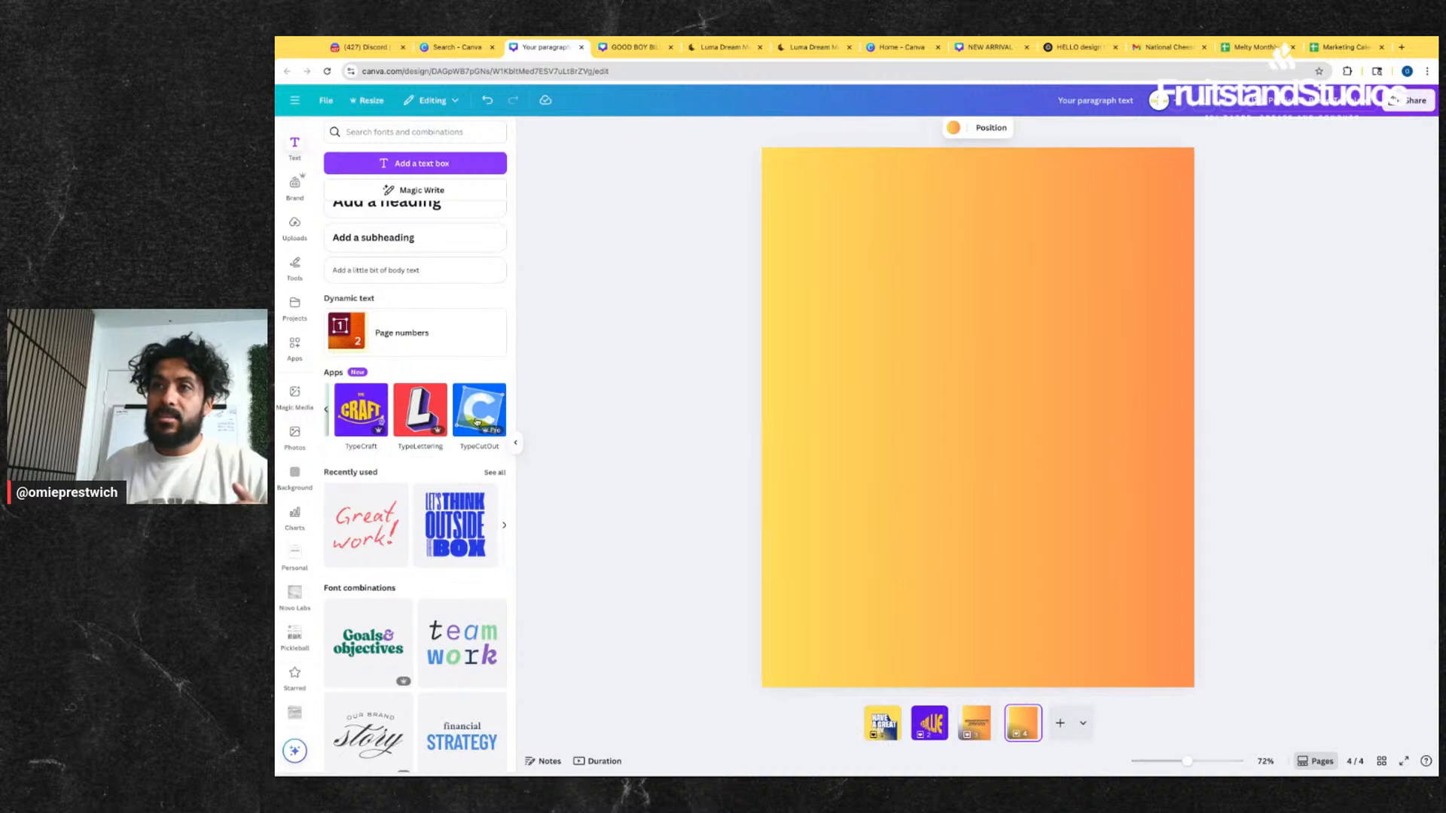
# - Replace the TypeCutOut text with the creator's two-line name, centre it, and add it to page 4
pyautogui.click(477, 422)
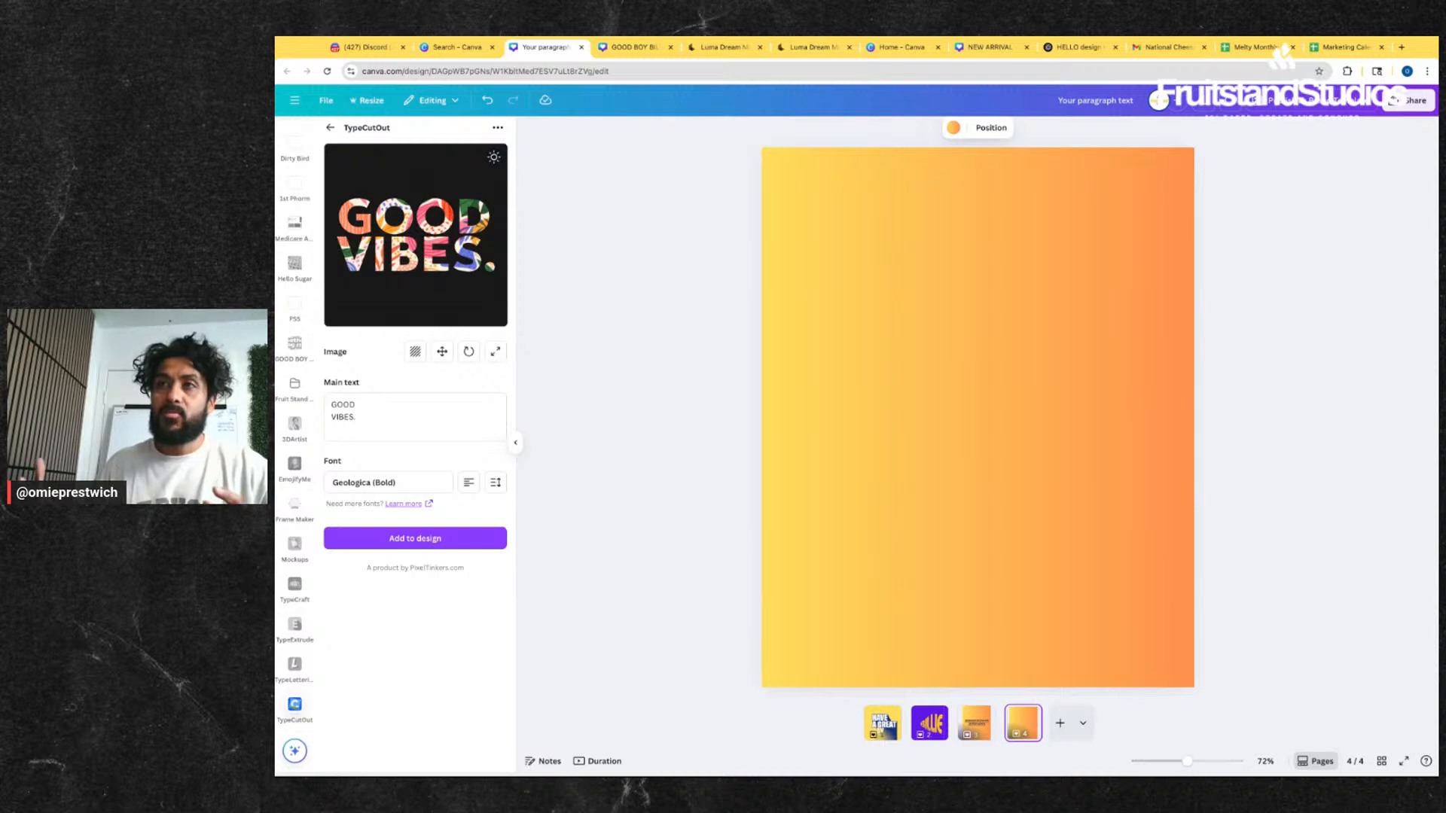
pyautogui.click(369, 424)
pyautogui.hotkey('ctrl', 'a')
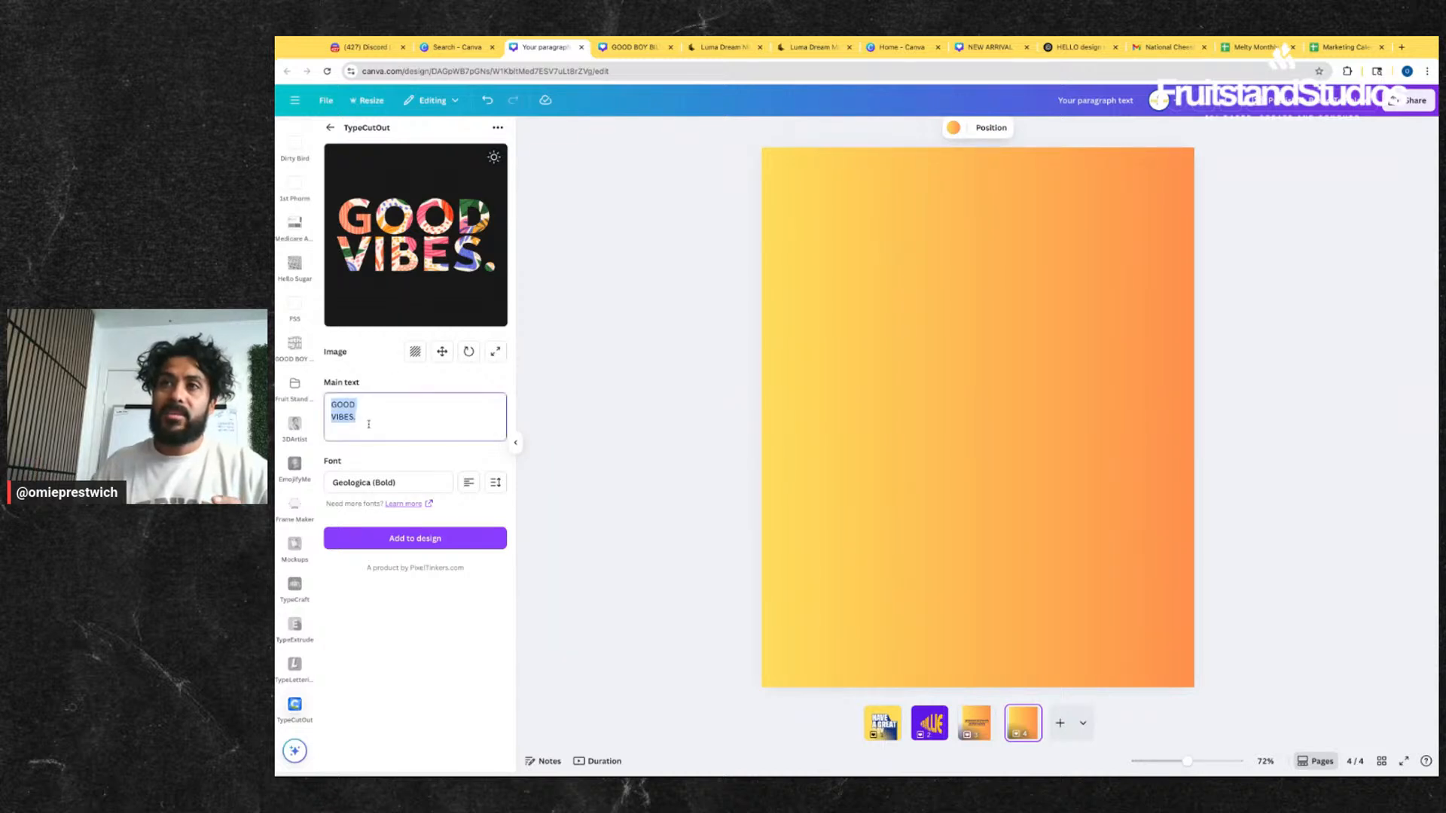
pyautogui.write('OMAR')
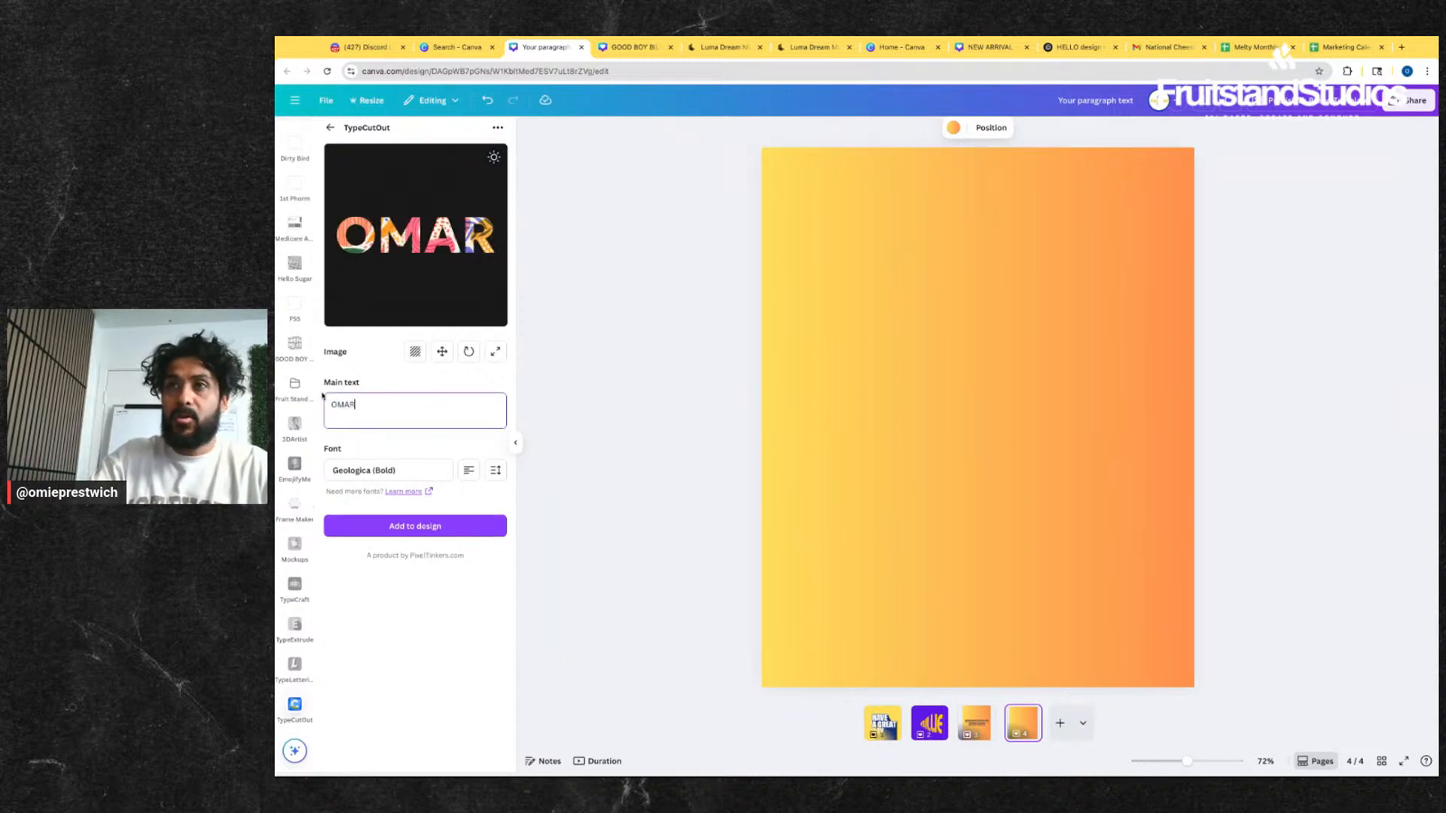
pyautogui.press('Return')
pyautogui.write('PRESTWICH')
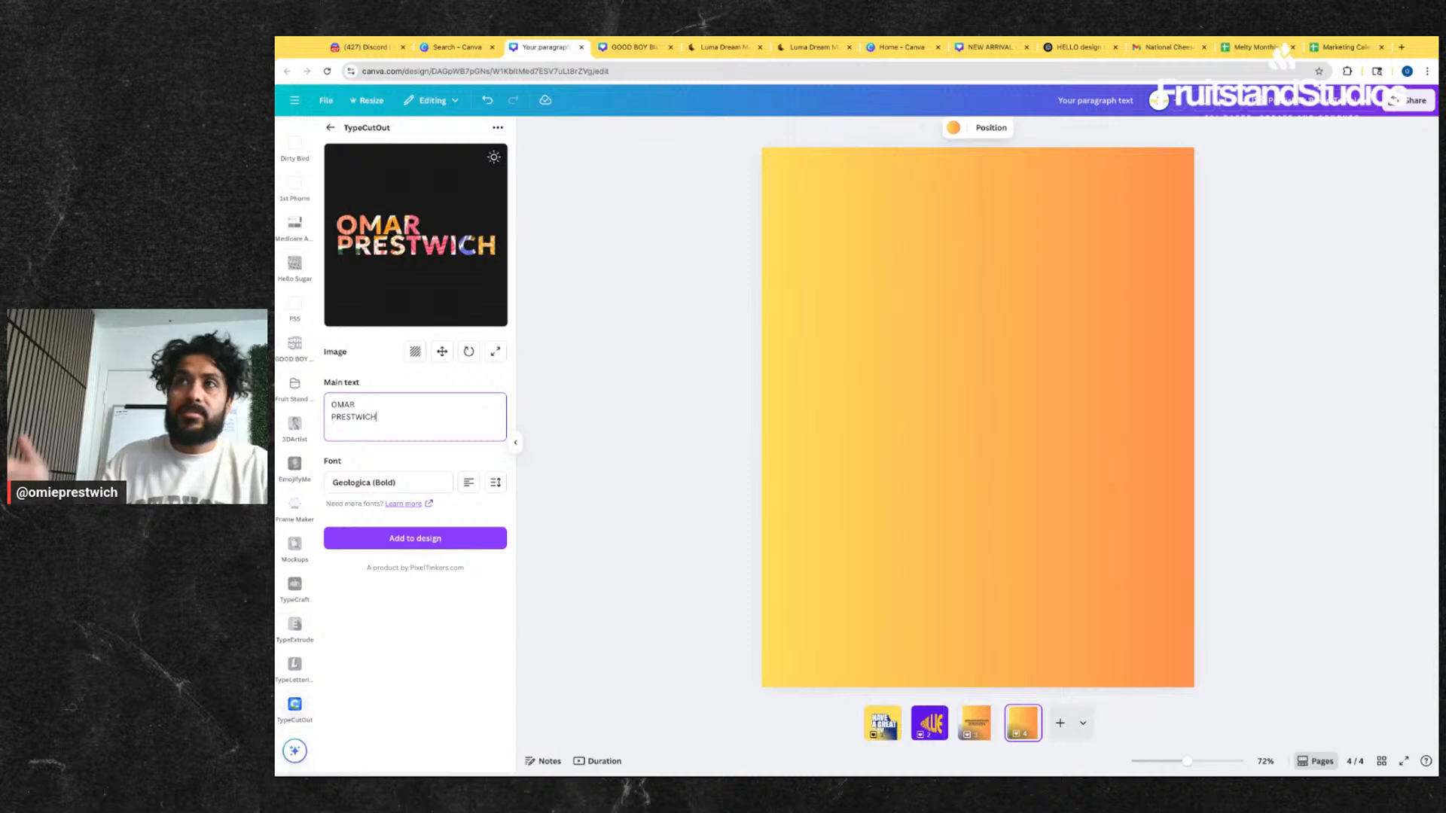
pyautogui.click(468, 483)
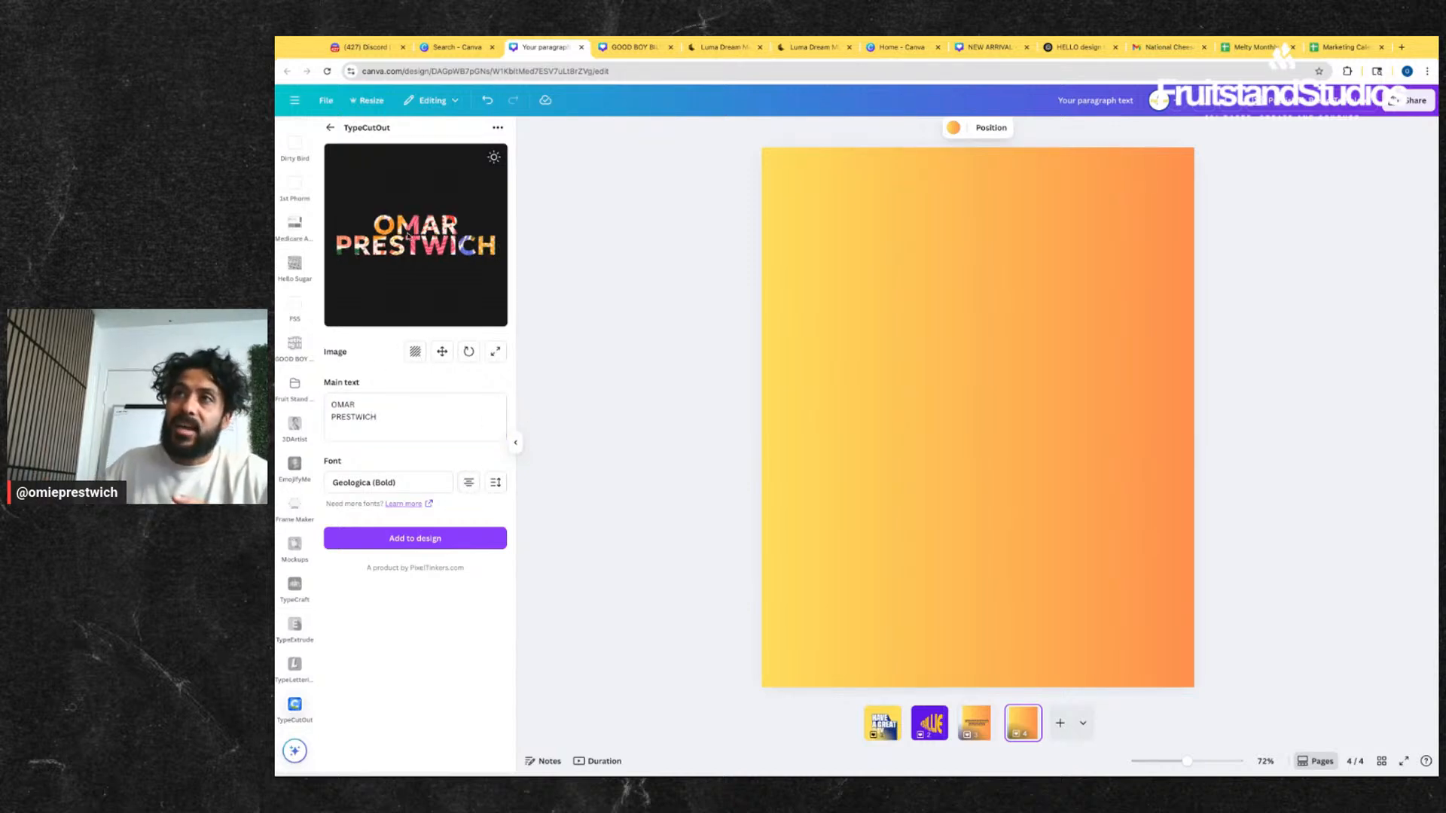
pyautogui.click(399, 539)
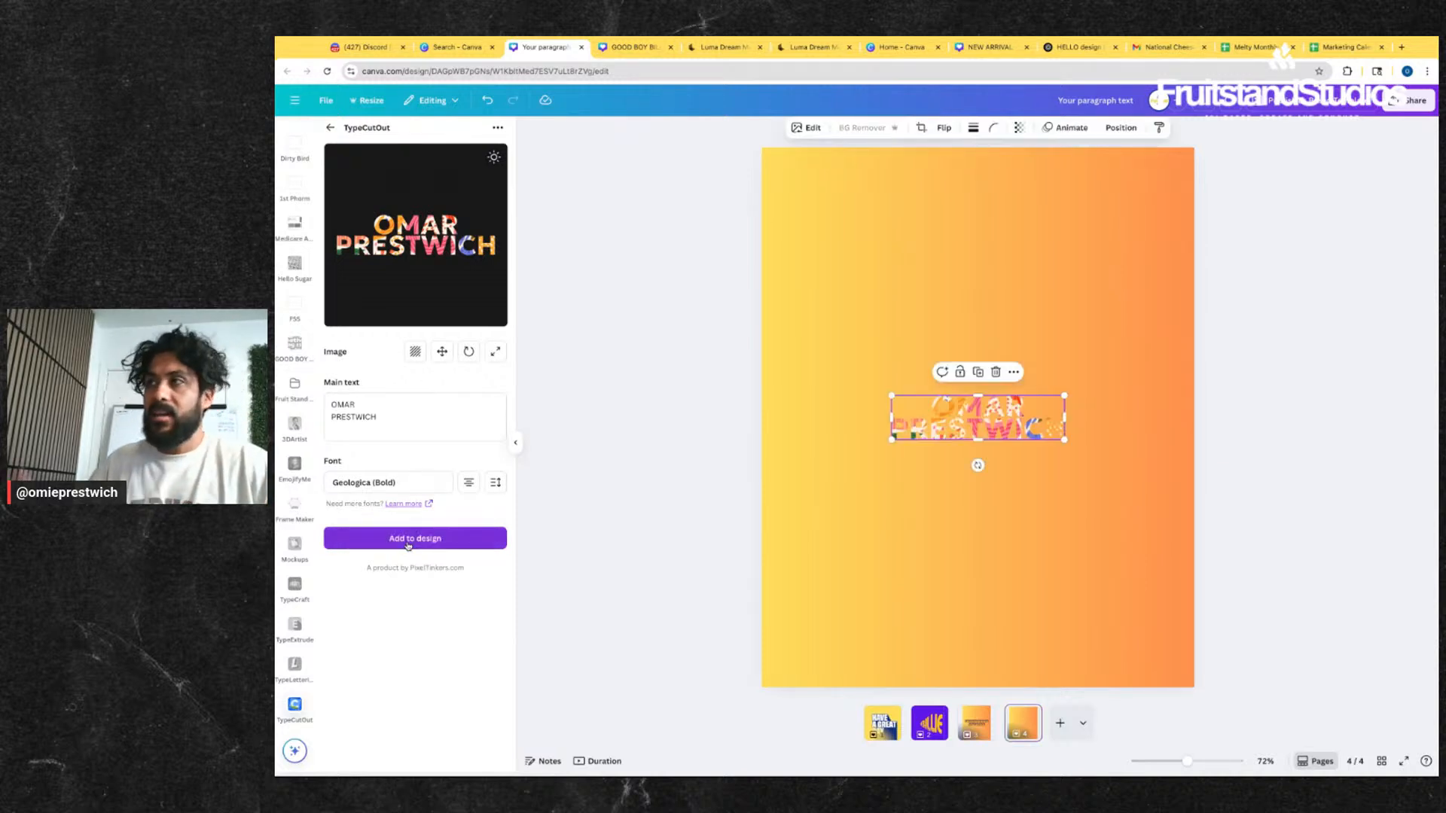
# - Delete page 4's gradient background to prepare for a new background colour
pyautogui.click(903, 316)
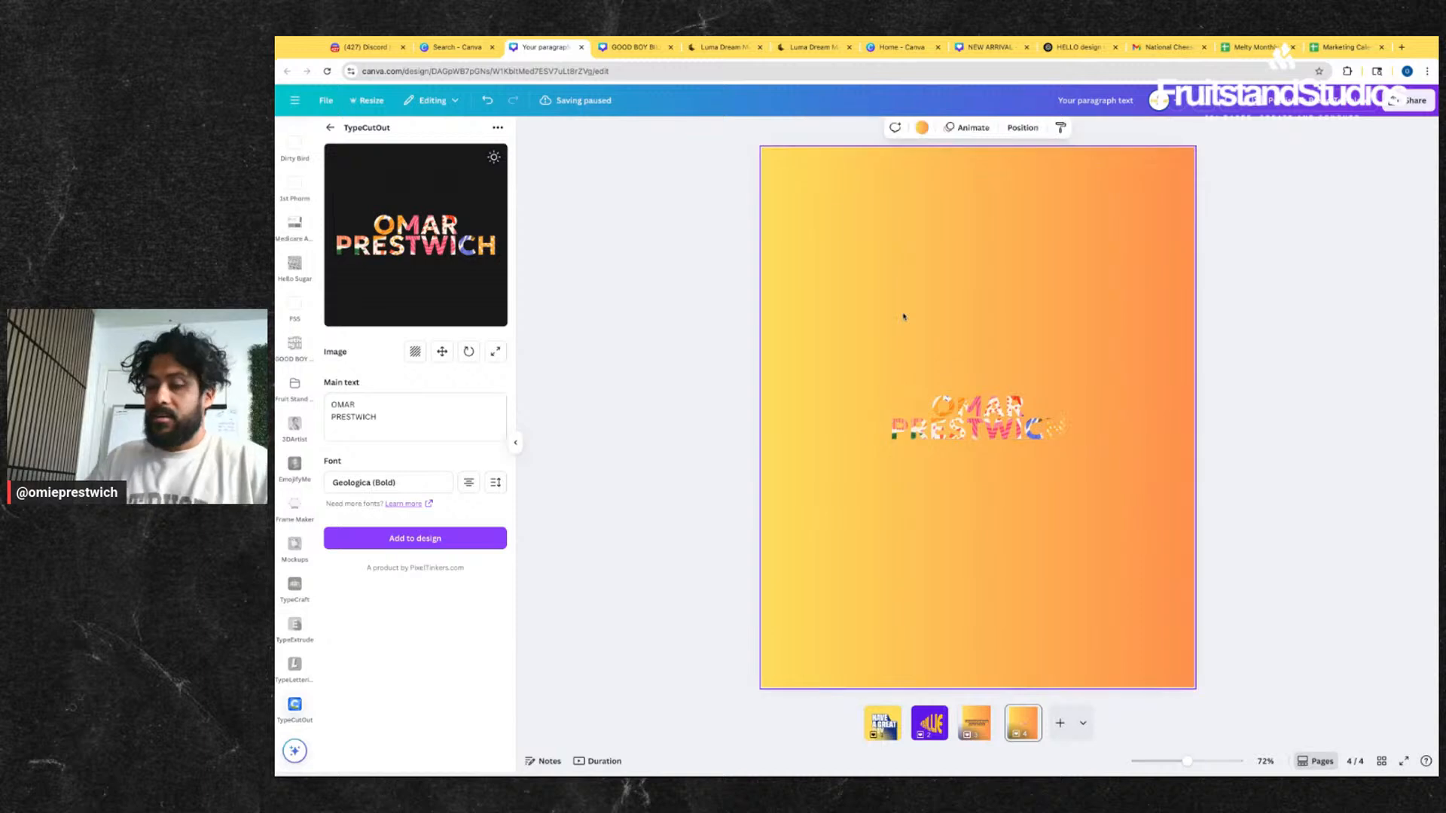
pyautogui.press('Delete')
pyautogui.click(977, 429)
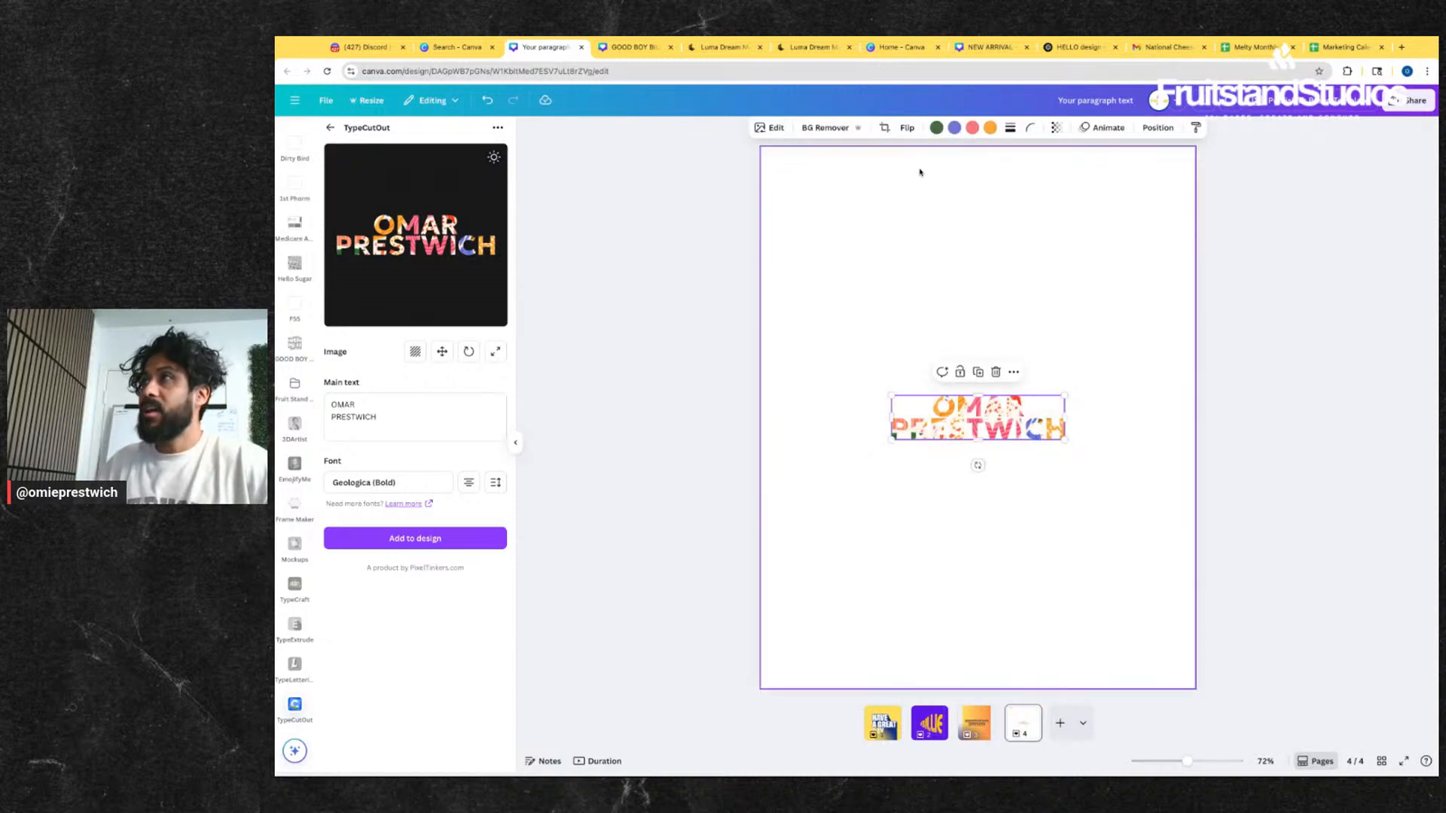
pyautogui.click(912, 138)
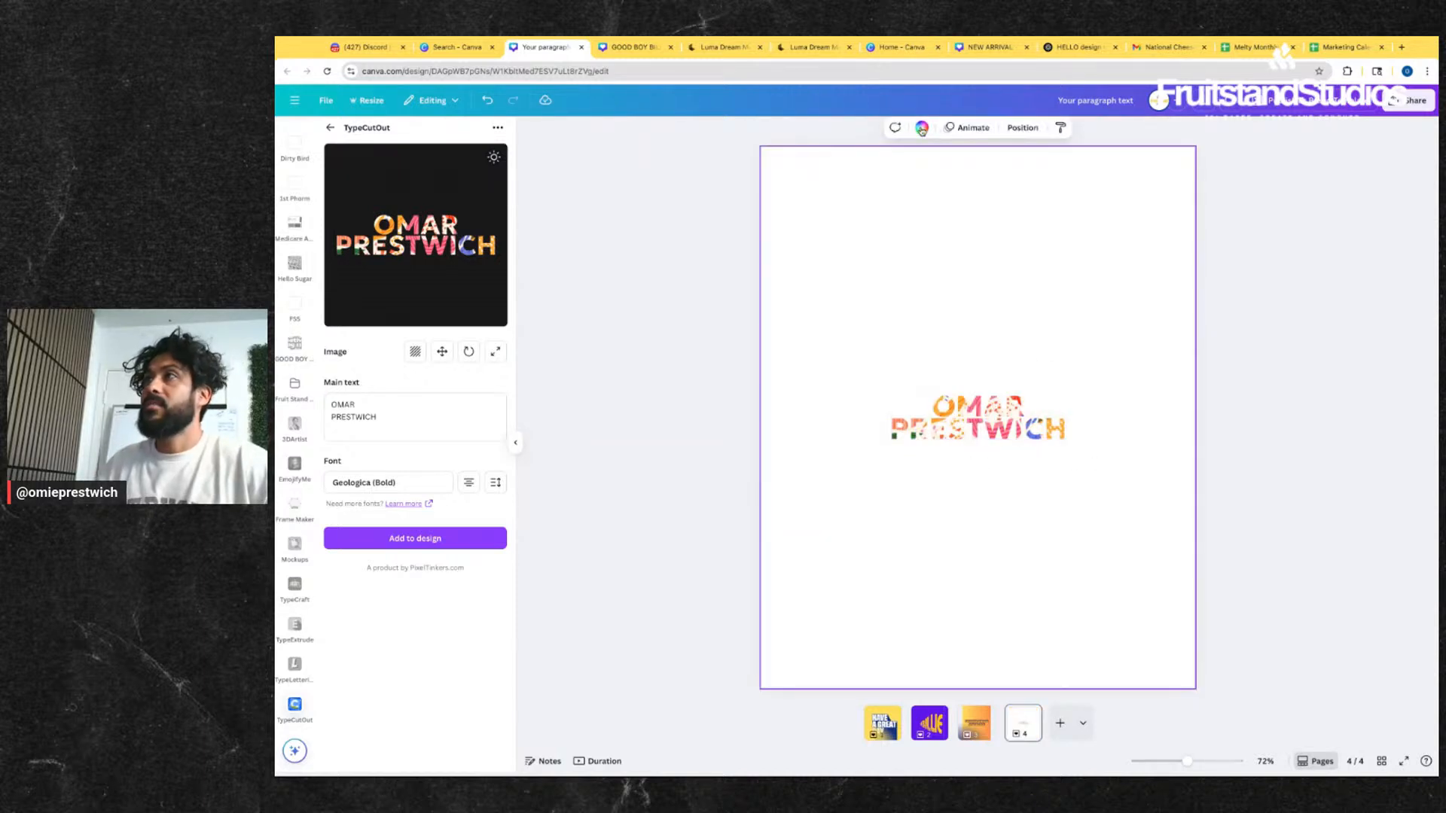
pyautogui.click(922, 128)
# - Make the page background black and enlarge the name cutout to about 976 wide
pyautogui.click(337, 414)
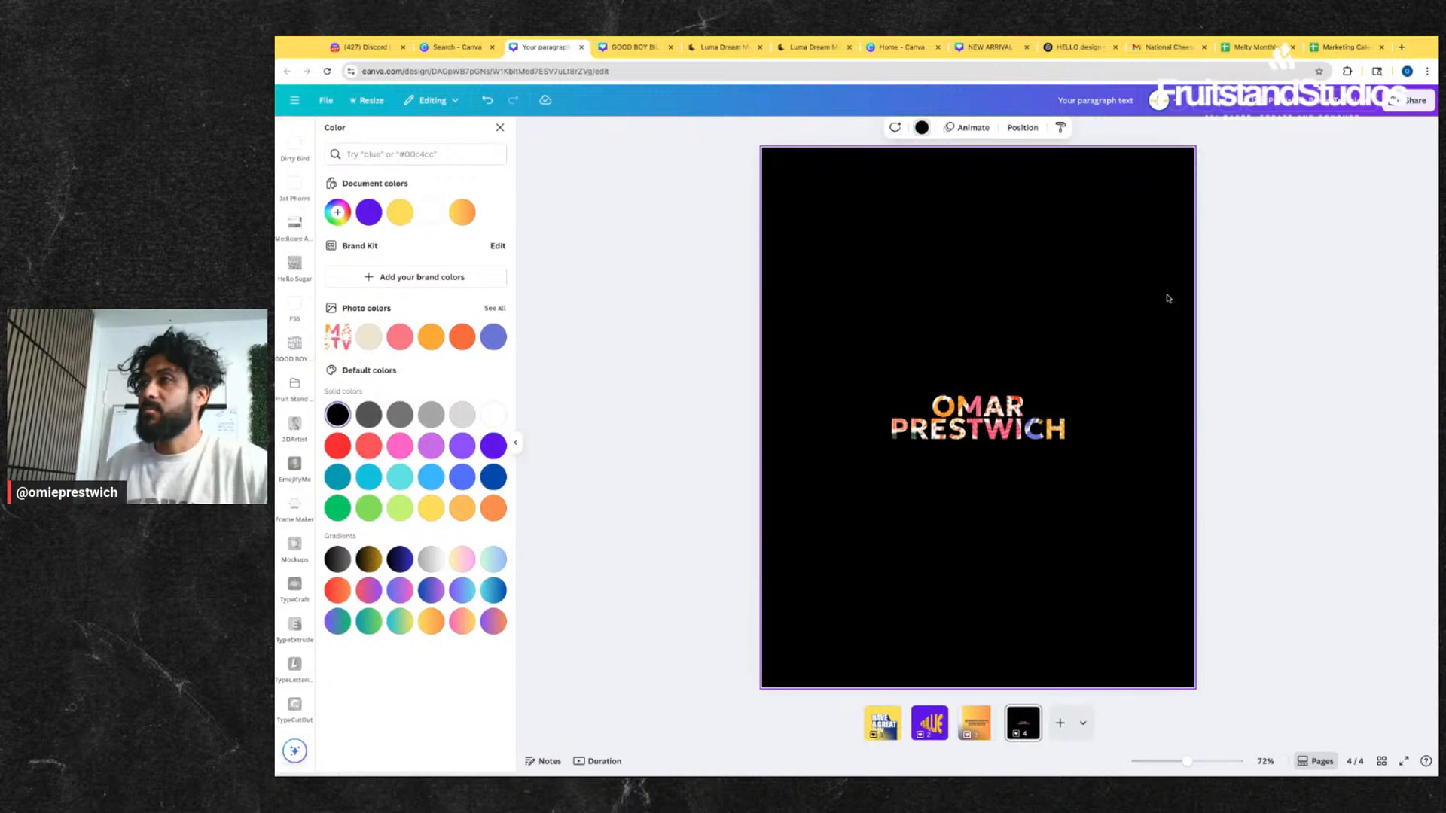
pyautogui.click(995, 414)
pyautogui.moveTo(890, 394); pyautogui.dragTo(774, 365)
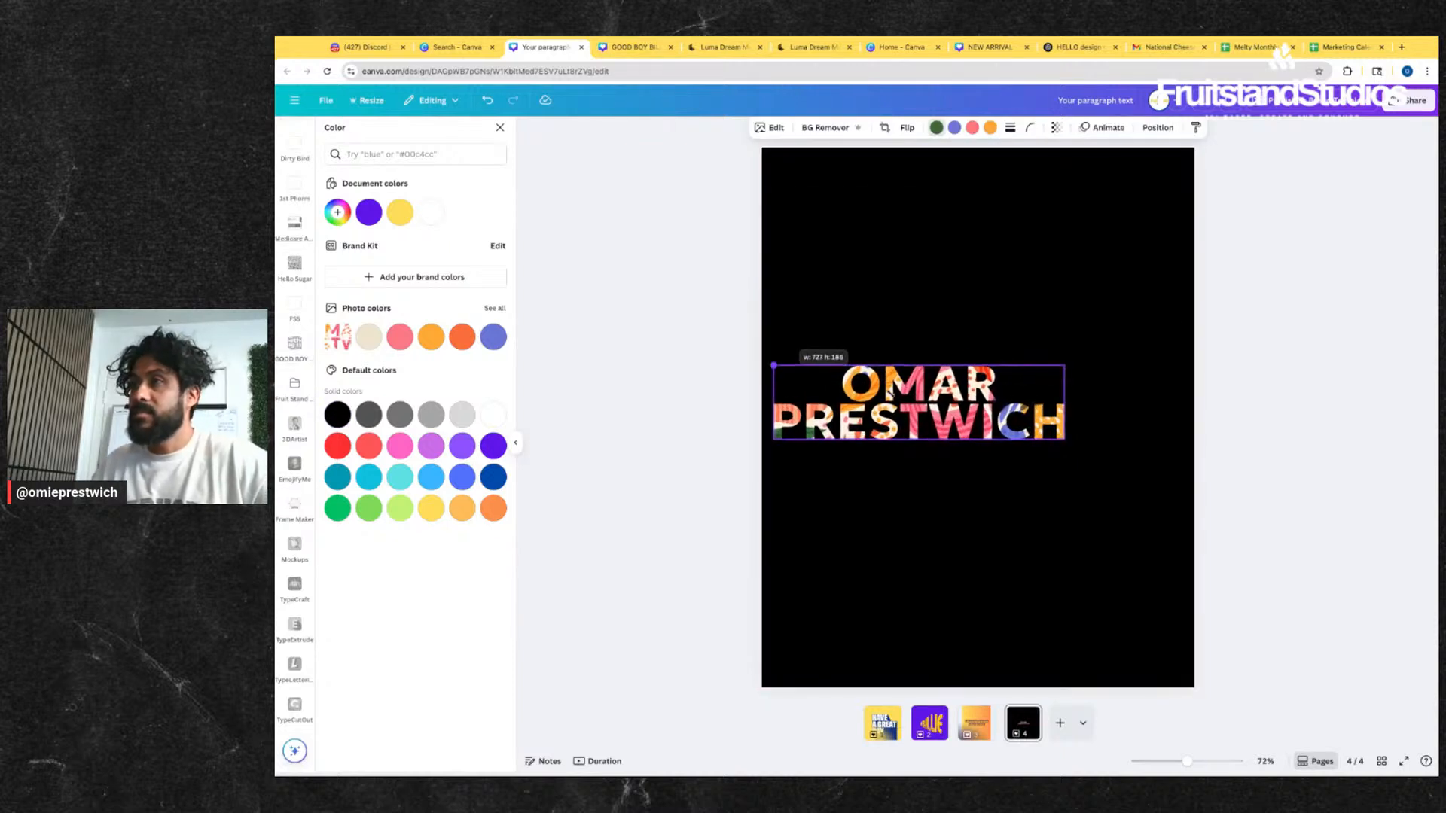
pyautogui.moveTo(1064, 440)
pyautogui.mouseDown()
pyautogui.moveTo(1165, 465)
pyautogui.moveTo(1072, 441)
pyautogui.mouseUp()
pyautogui.click(1075, 258)
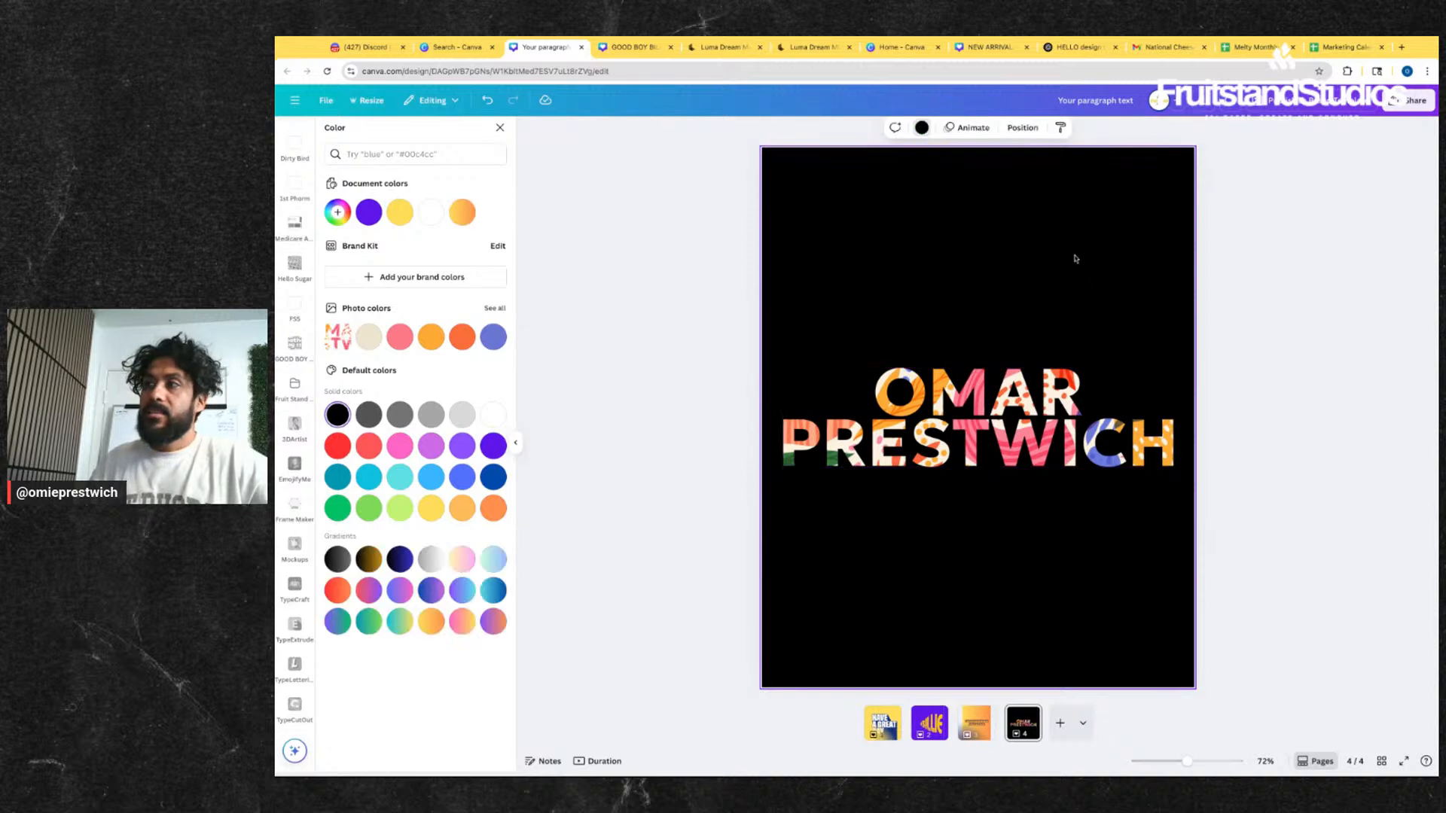
pyautogui.click(1026, 450)
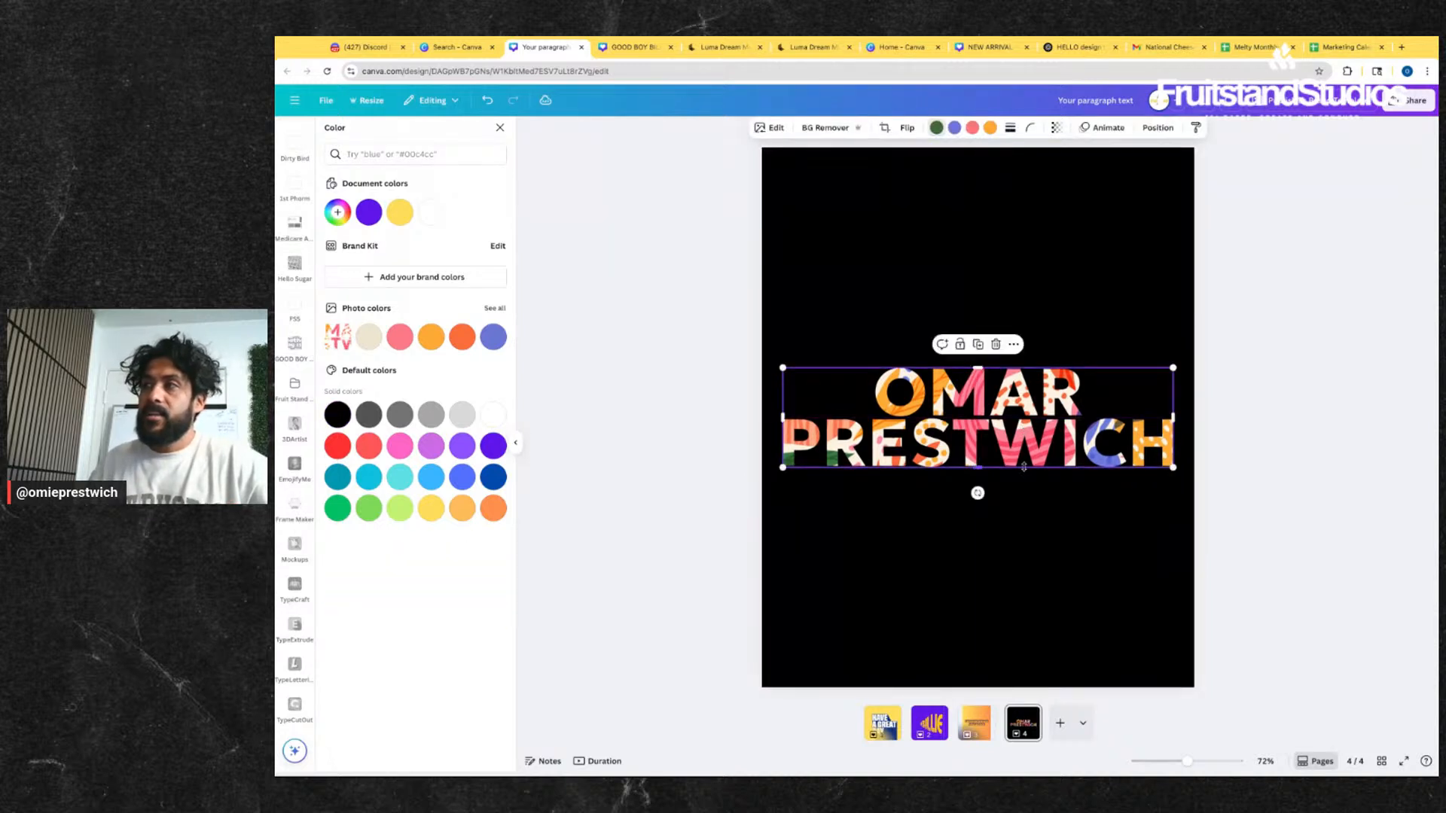
pyautogui.click(1010, 424)
pyautogui.doubleClick(952, 415)
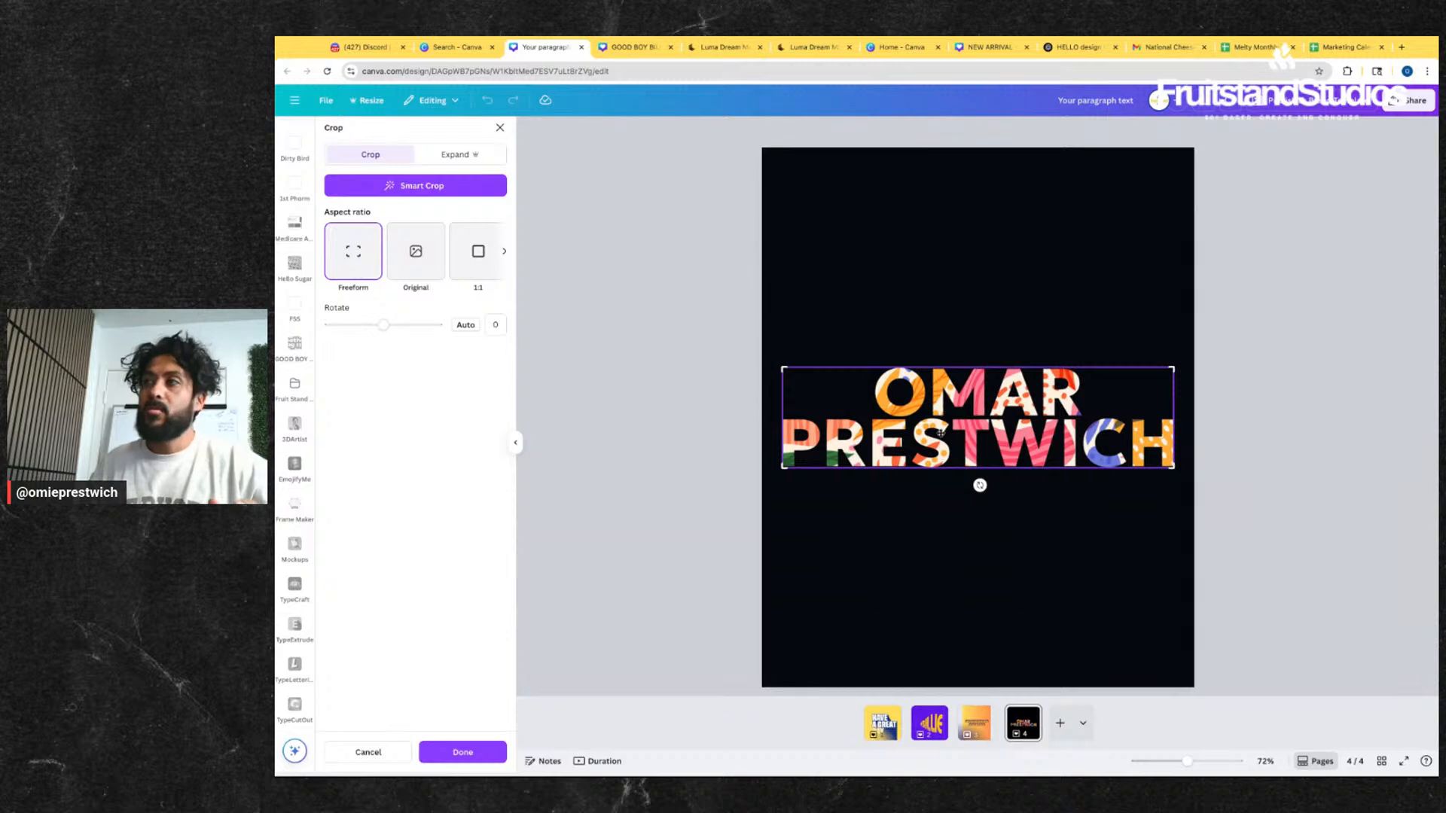
pyautogui.click(940, 542)
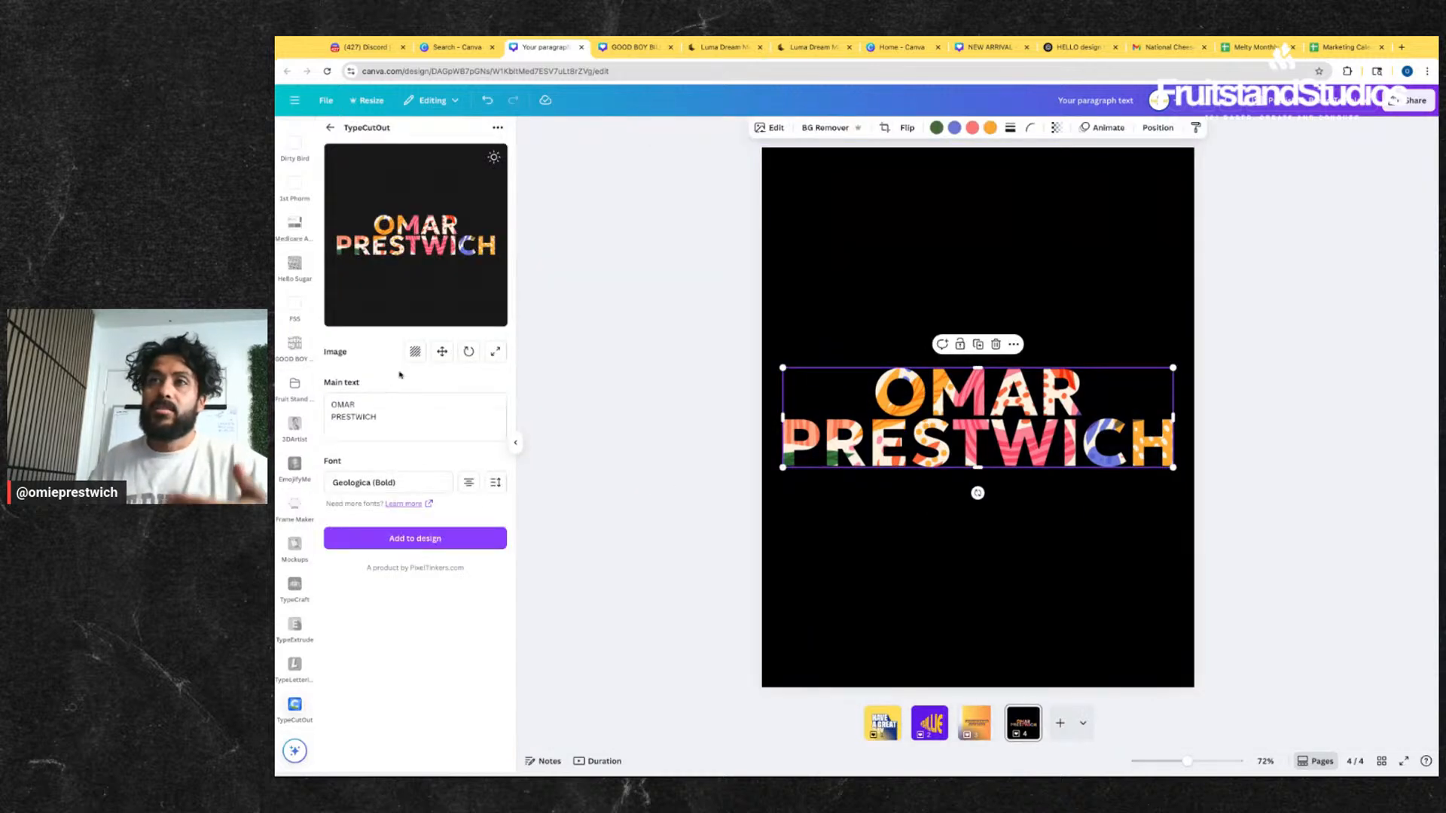
# - Upload a new photo into the TypeCutOut preview and move the existing cutout to the page top
pyautogui.click(414, 352)
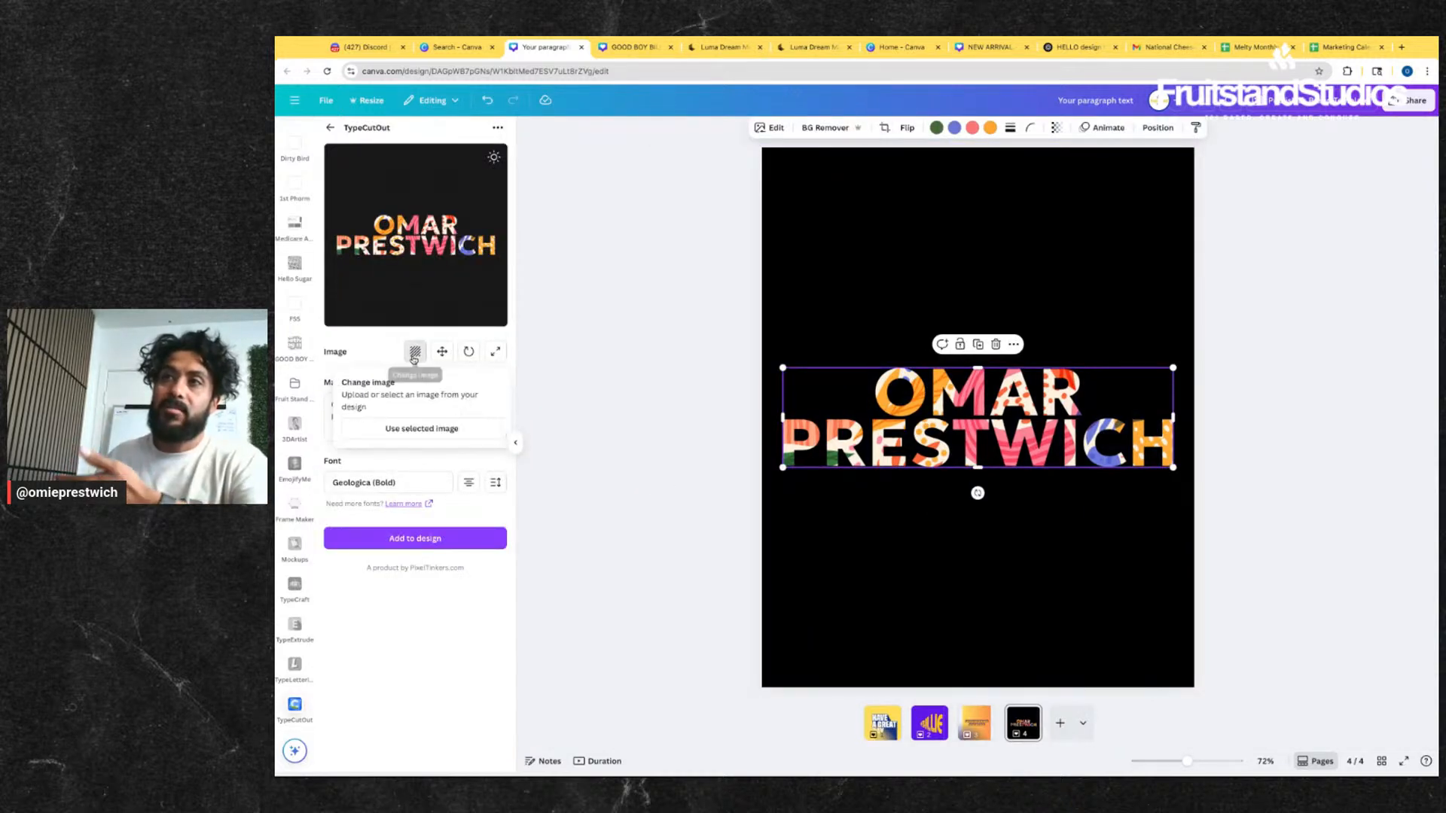
pyautogui.click(417, 430)
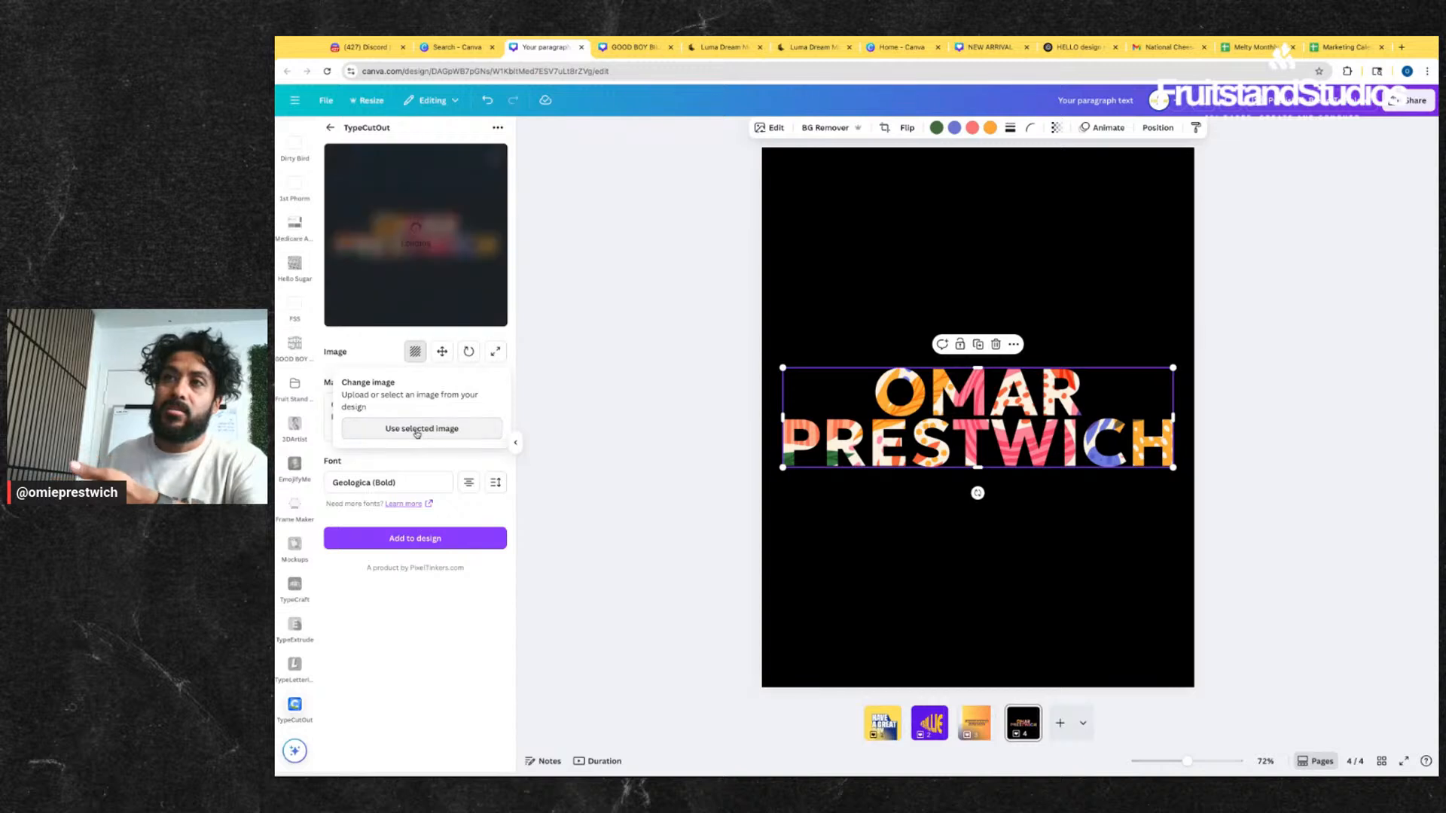
pyautogui.click(544, 472)
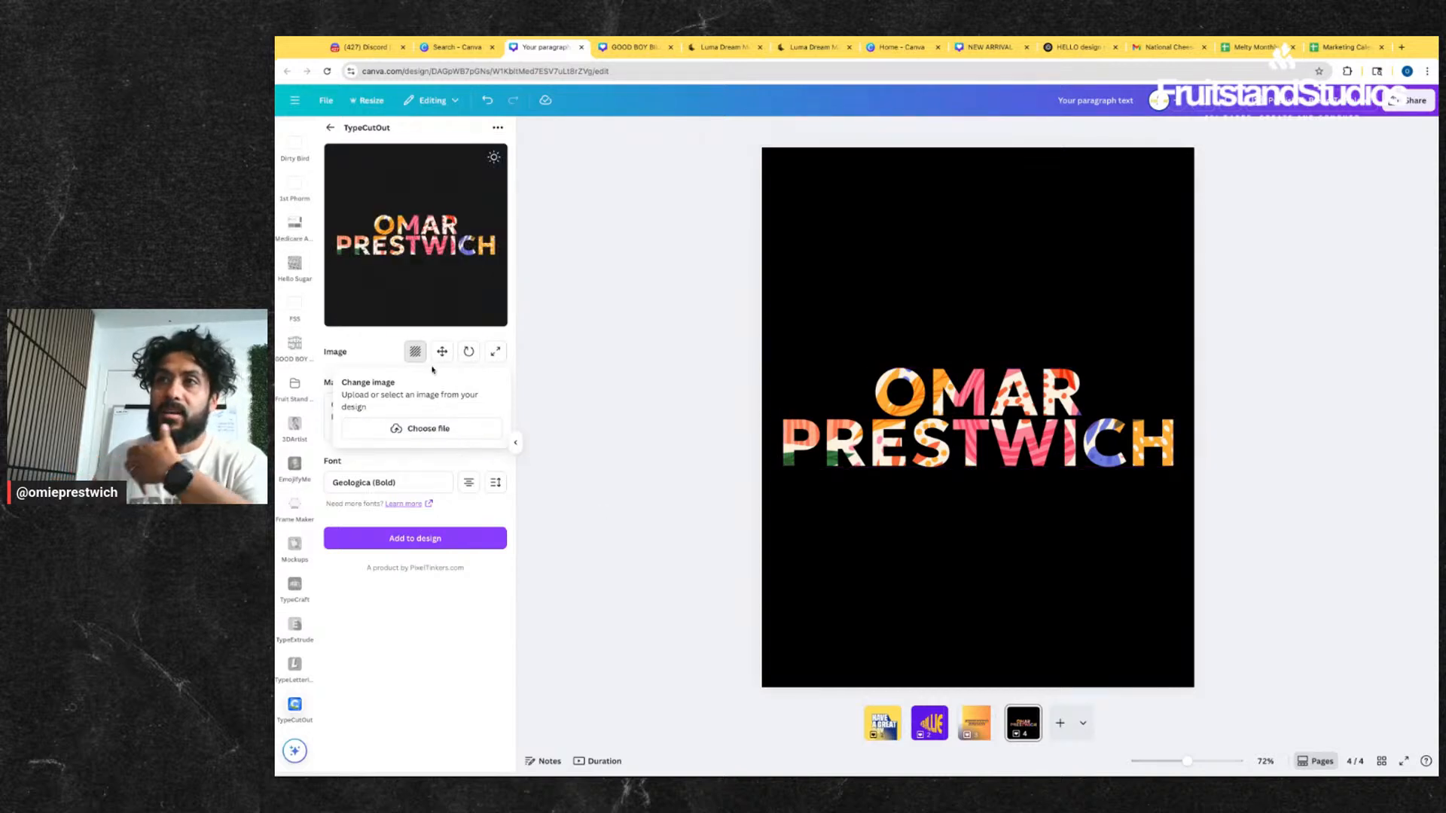
pyautogui.click(428, 428)
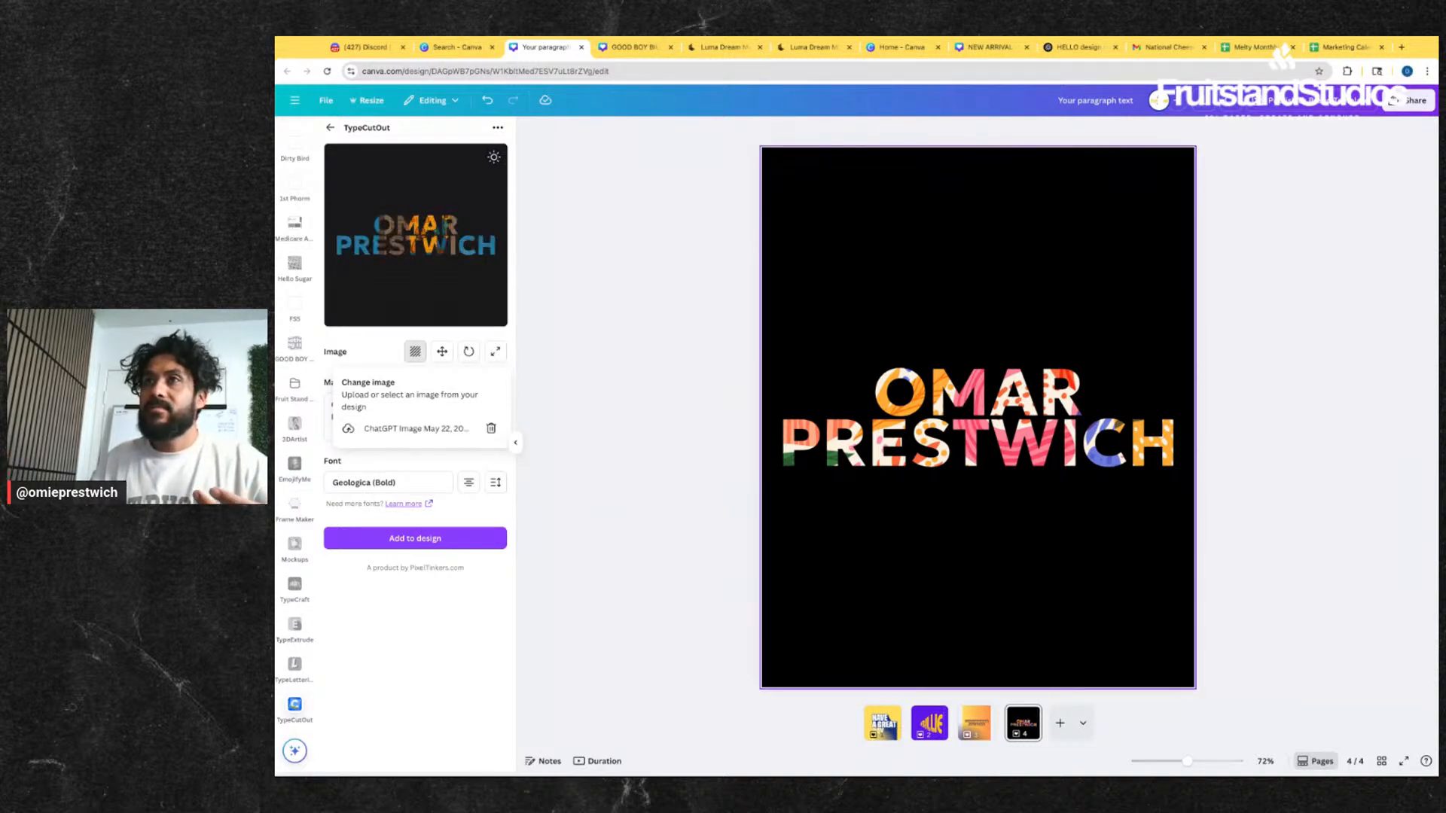
pyautogui.click(913, 386)
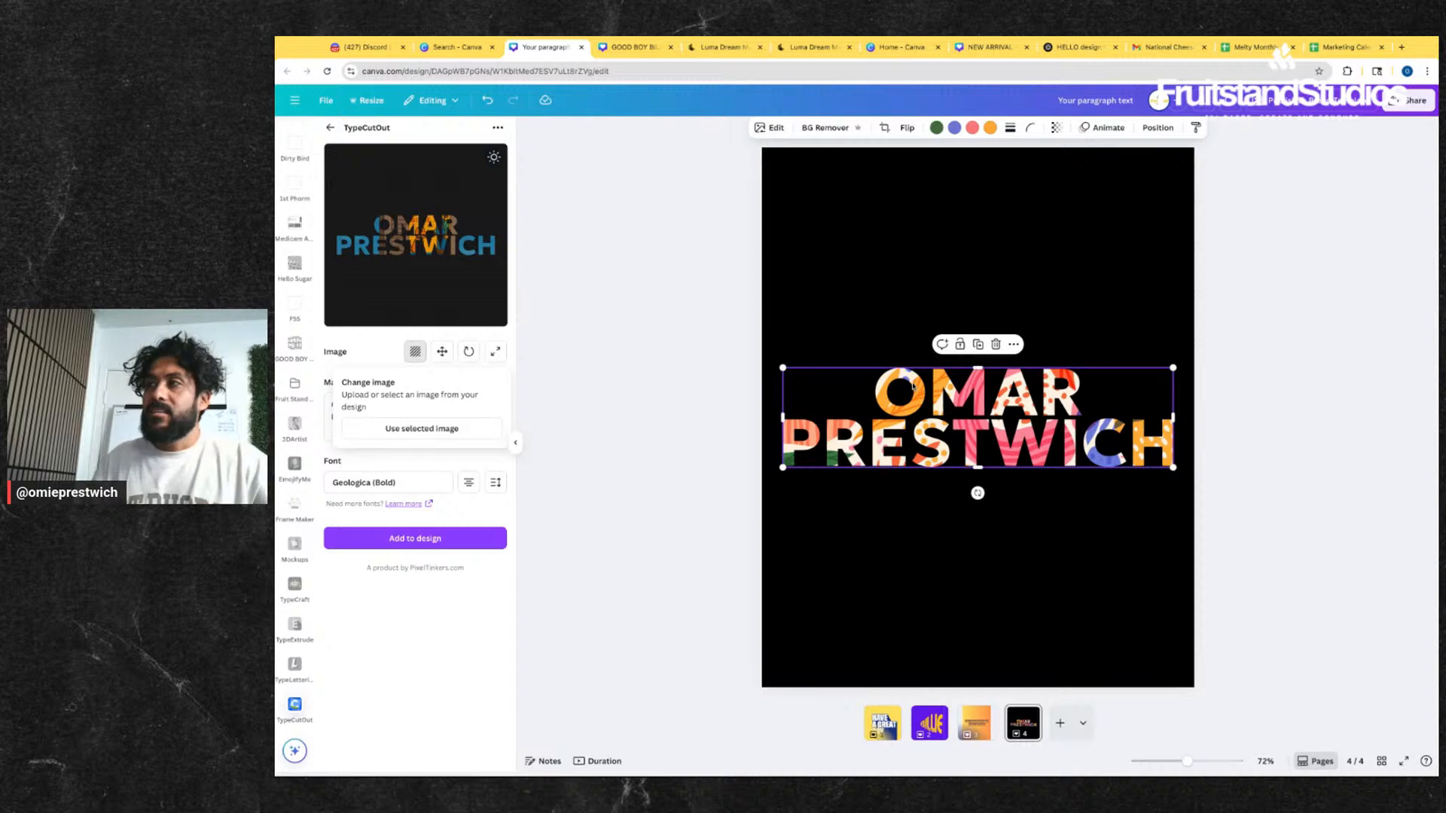
pyautogui.moveTo(914, 386); pyautogui.dragTo(909, 187)
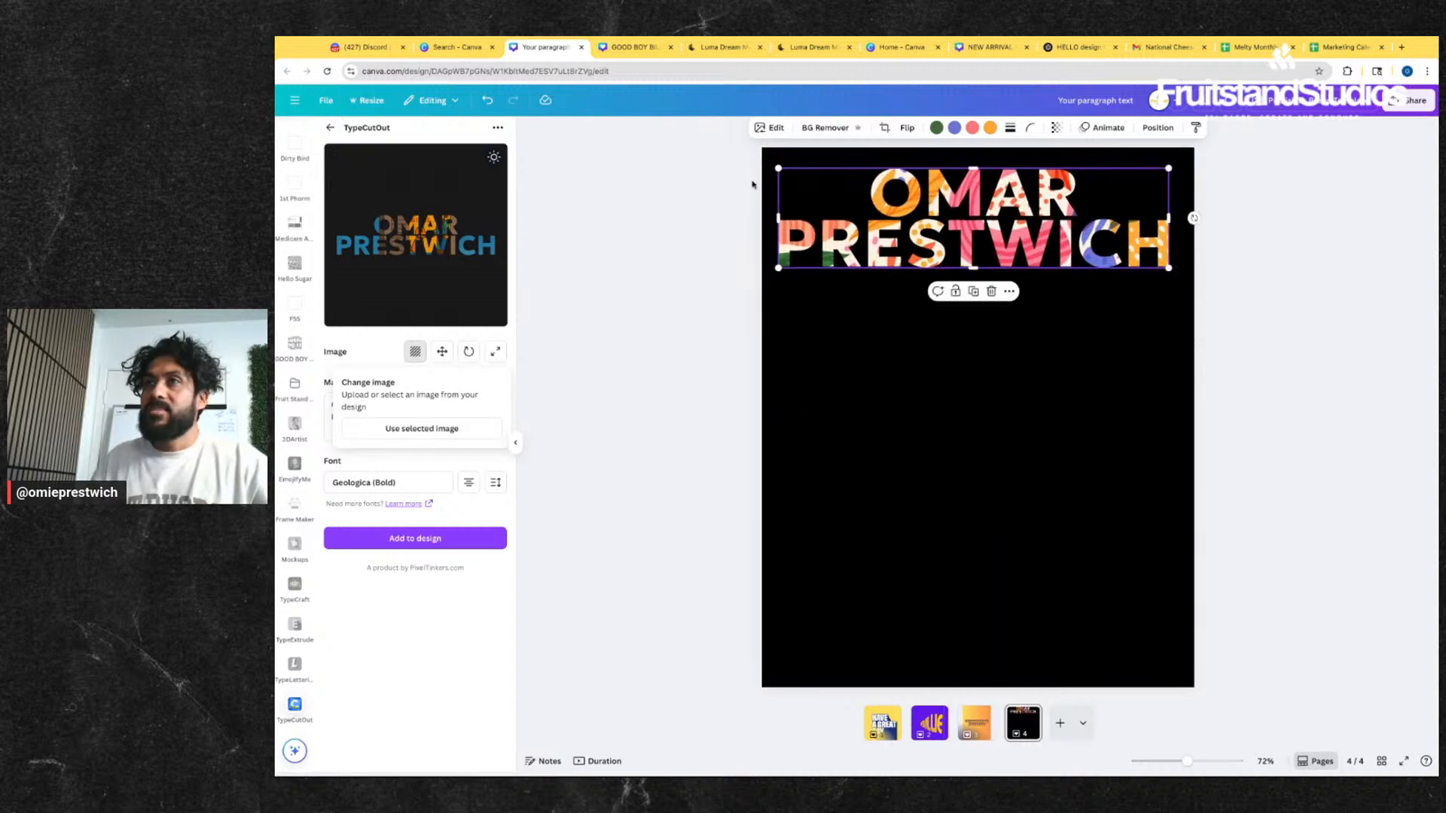
# - Add the blue-and-orange name cutout, enlarge and centre it, and delete the original top title
pyautogui.click(386, 539)
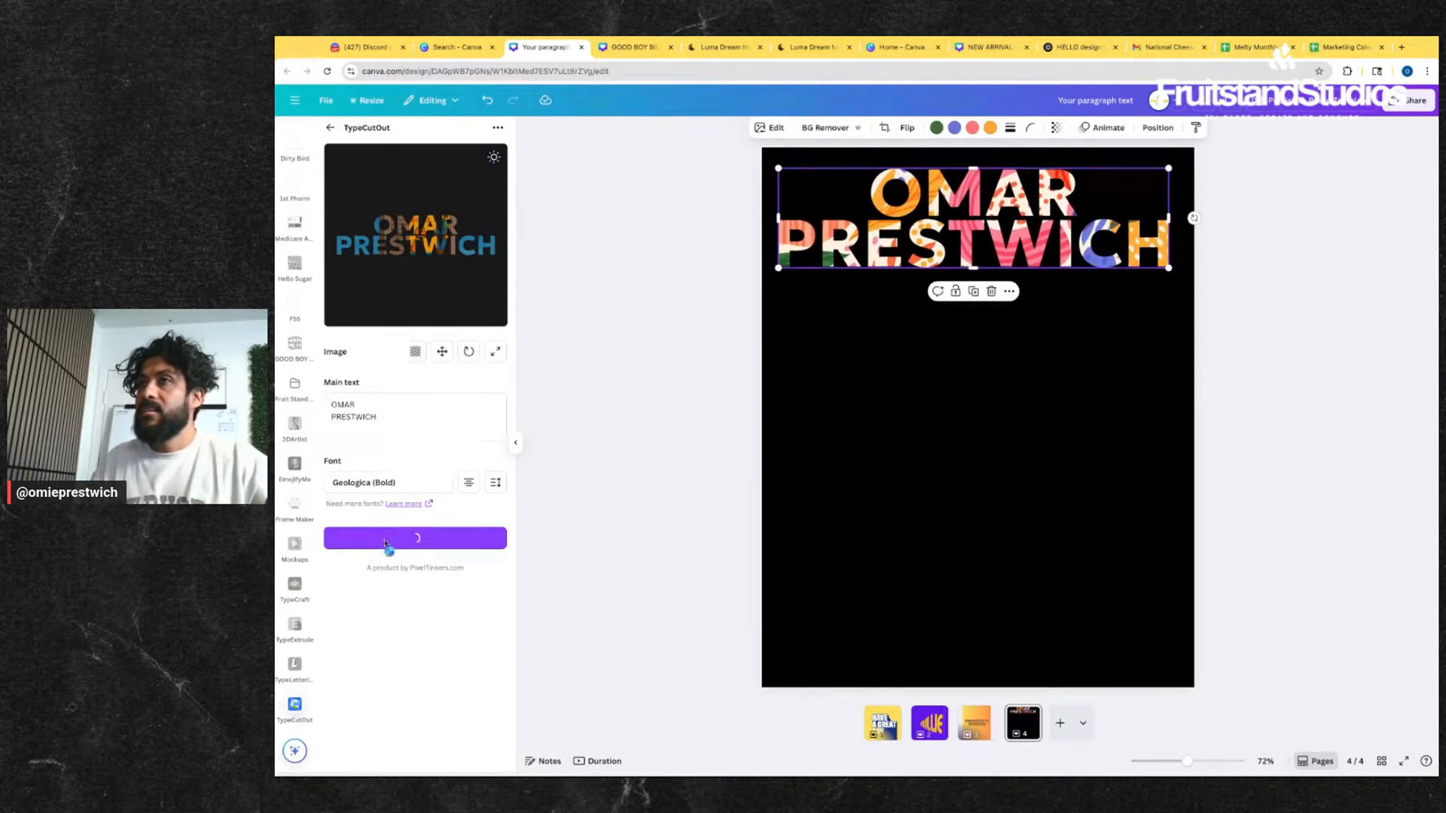
pyautogui.moveTo(892, 397); pyautogui.dragTo(774, 368)
pyautogui.moveTo(1064, 441); pyautogui.dragTo(1162, 464)
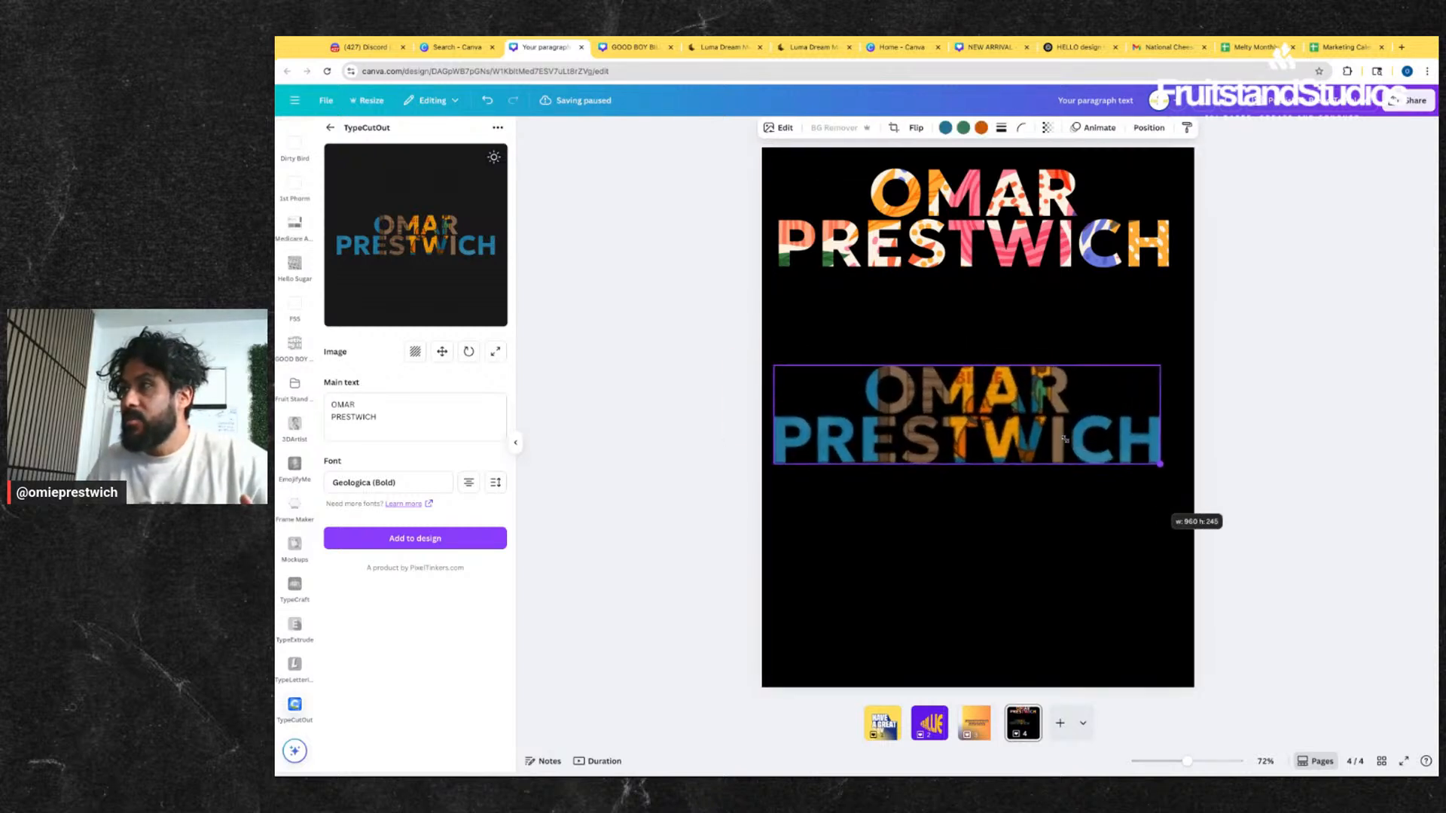
pyautogui.moveTo(1082, 415); pyautogui.dragTo(1091, 412)
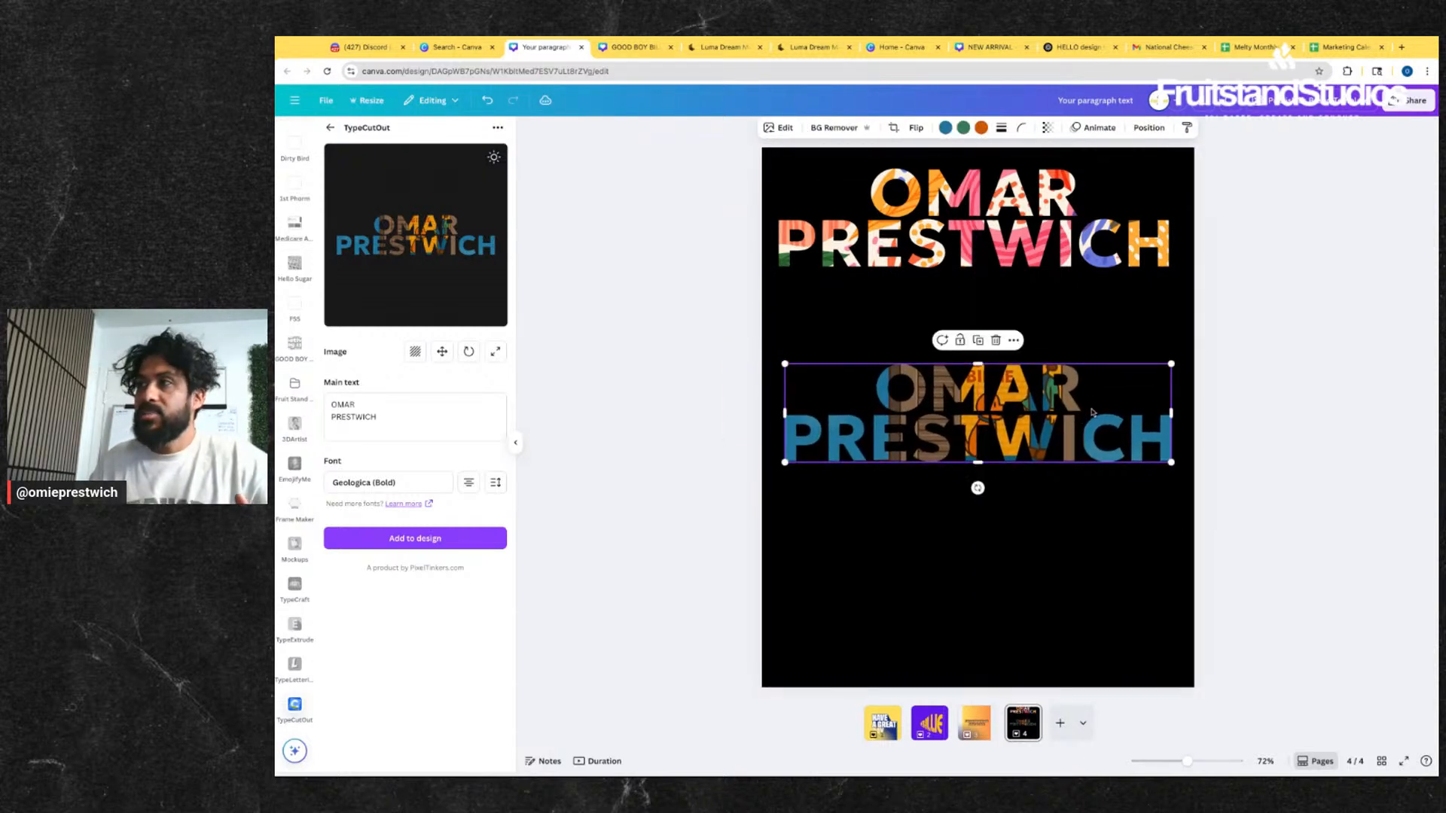
pyautogui.click(1042, 225)
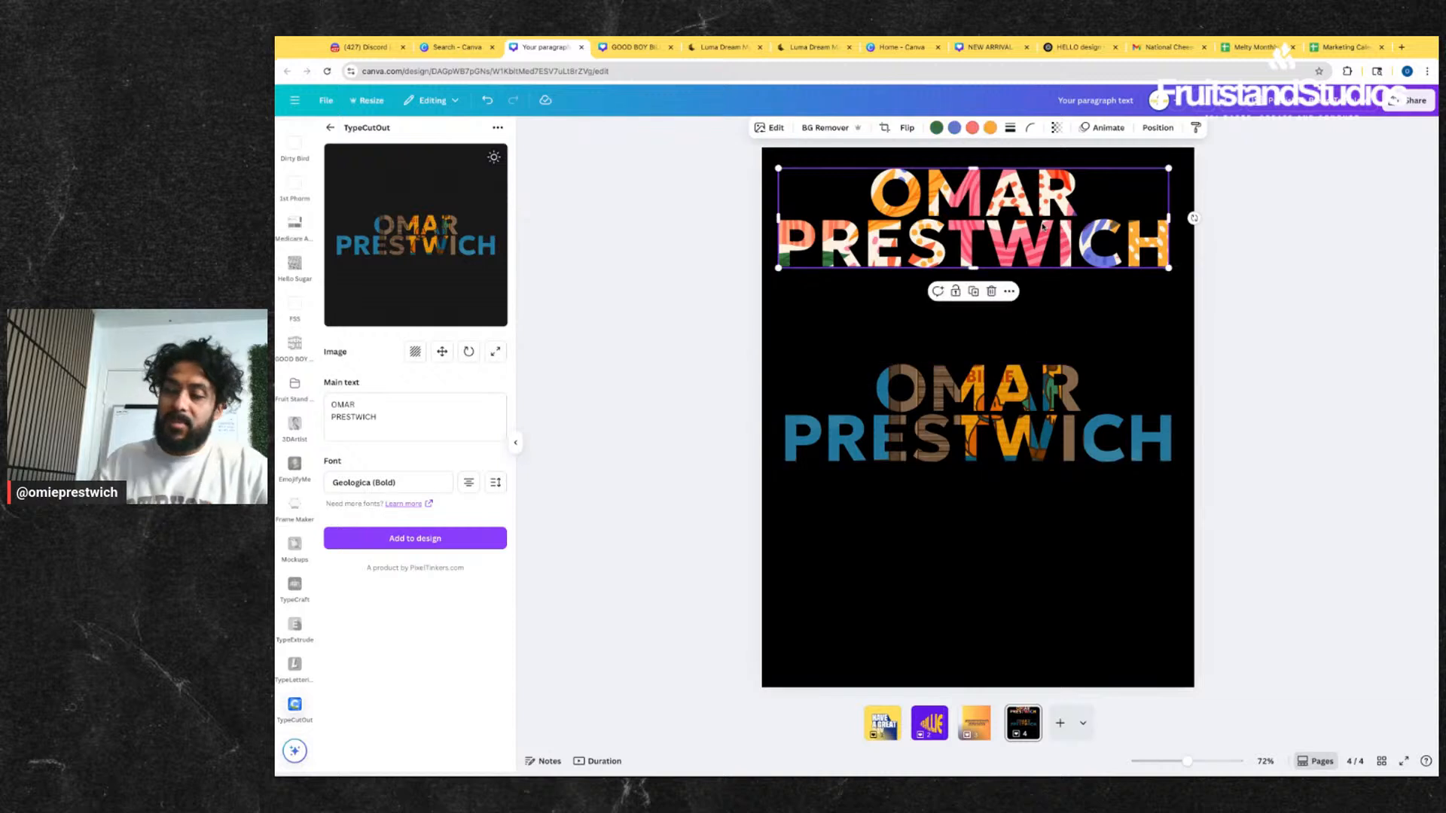
pyautogui.press('Delete')
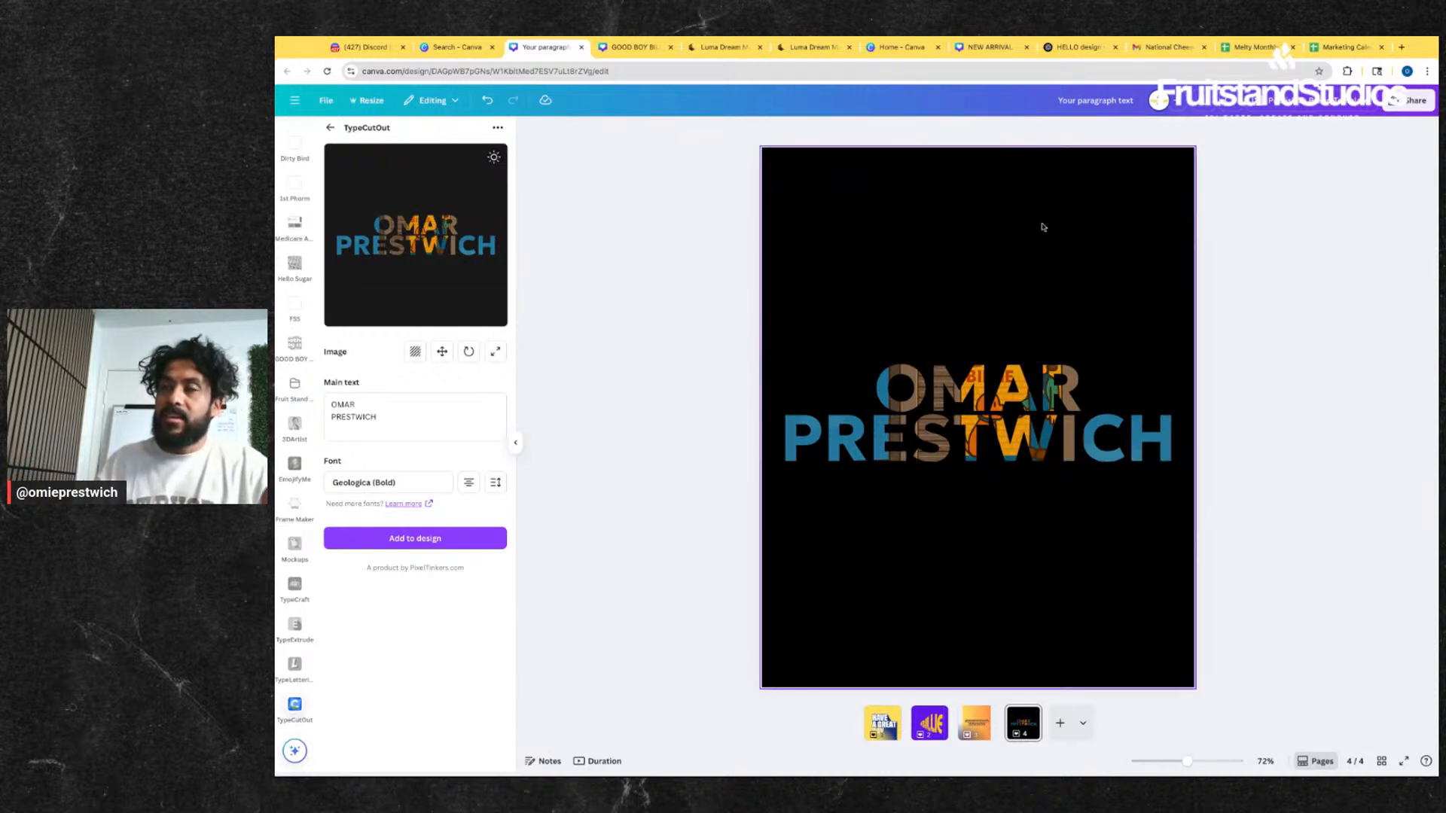
pyautogui.click(1016, 416)
# - Change the cutout text to NEW / MENU / ITEM on three lines and delete the old name cutout
pyautogui.moveTo(421, 415); pyautogui.dragTo(308, 405)
pyautogui.write('NEW')
pyautogui.press('Return')
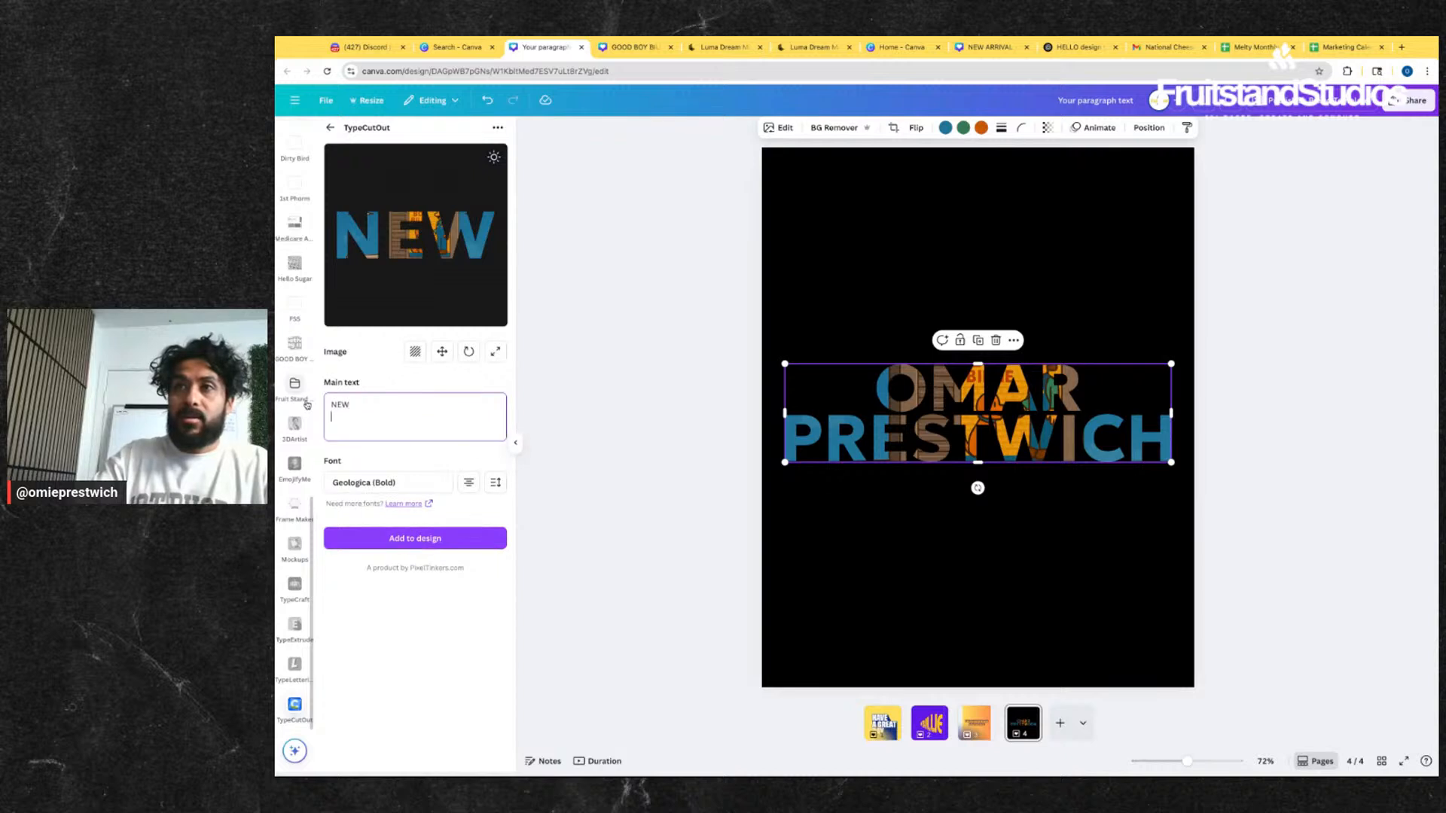
pyautogui.write('MENU')
pyautogui.press('Return')
pyautogui.write('ITEM')
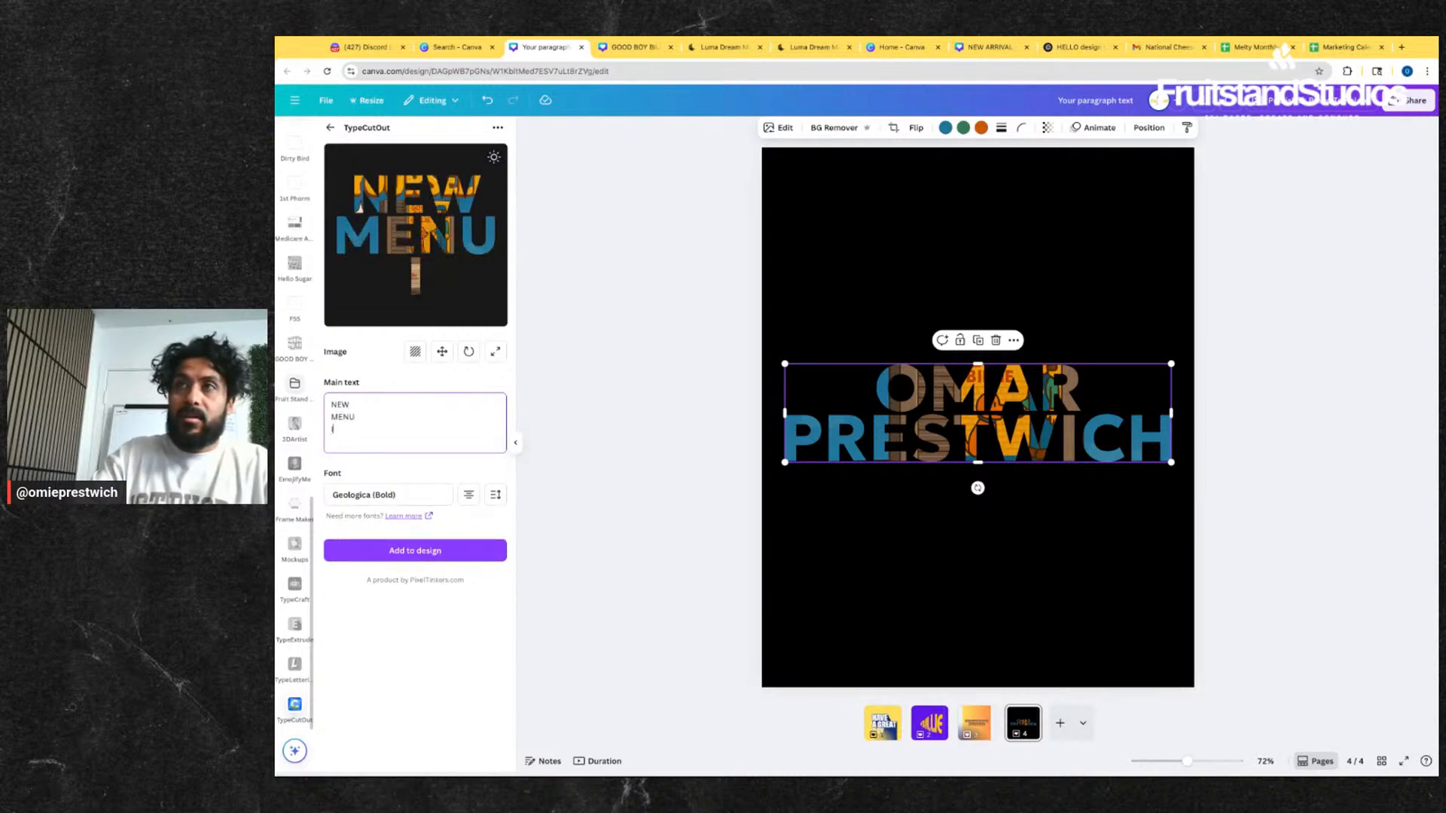
pyautogui.click(1097, 403)
pyautogui.press('Delete')
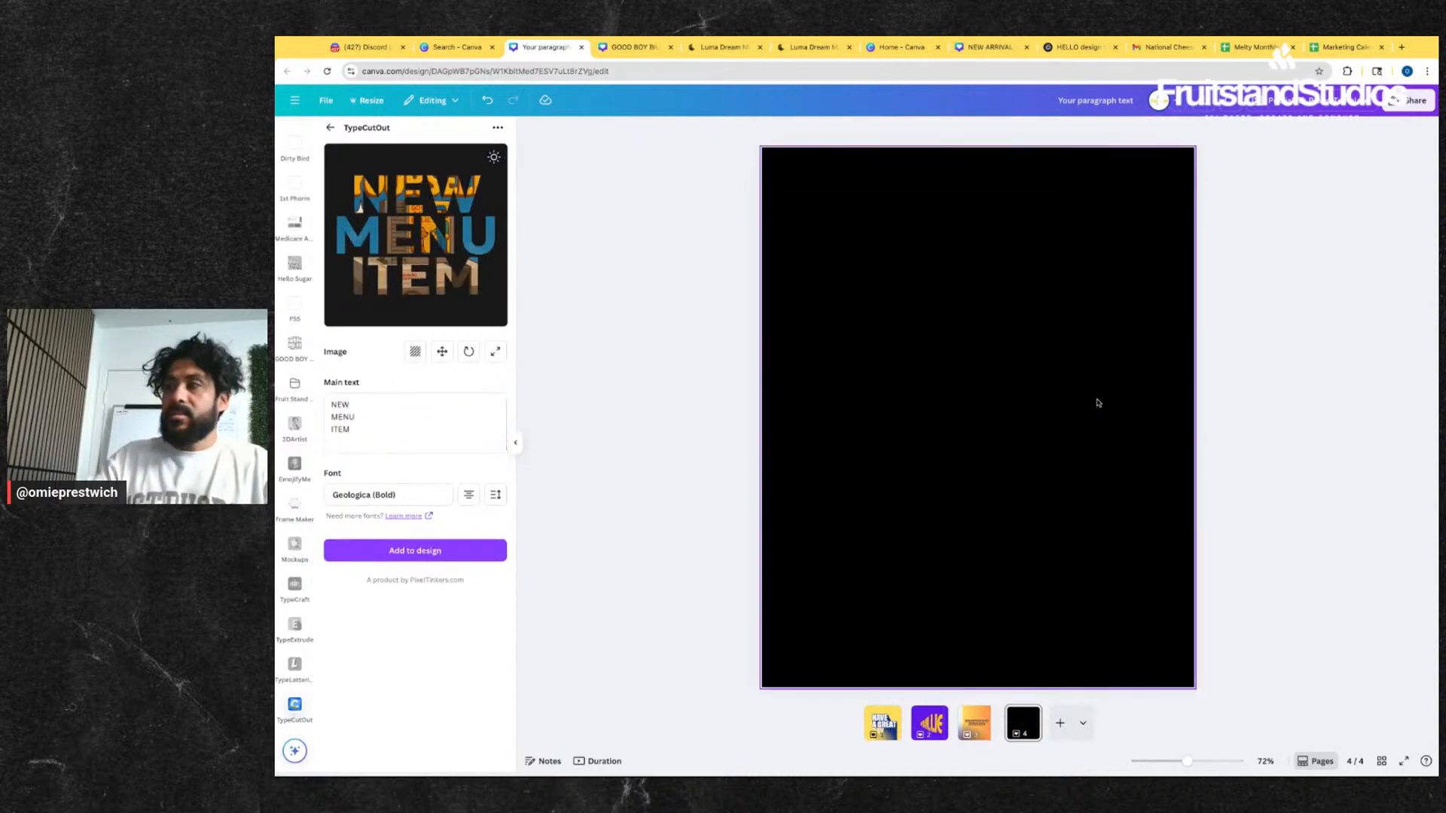
# - Swap the fill to a golden food photo and add the NEW MENU ITEM cutout to the page
pyautogui.click(456, 399)
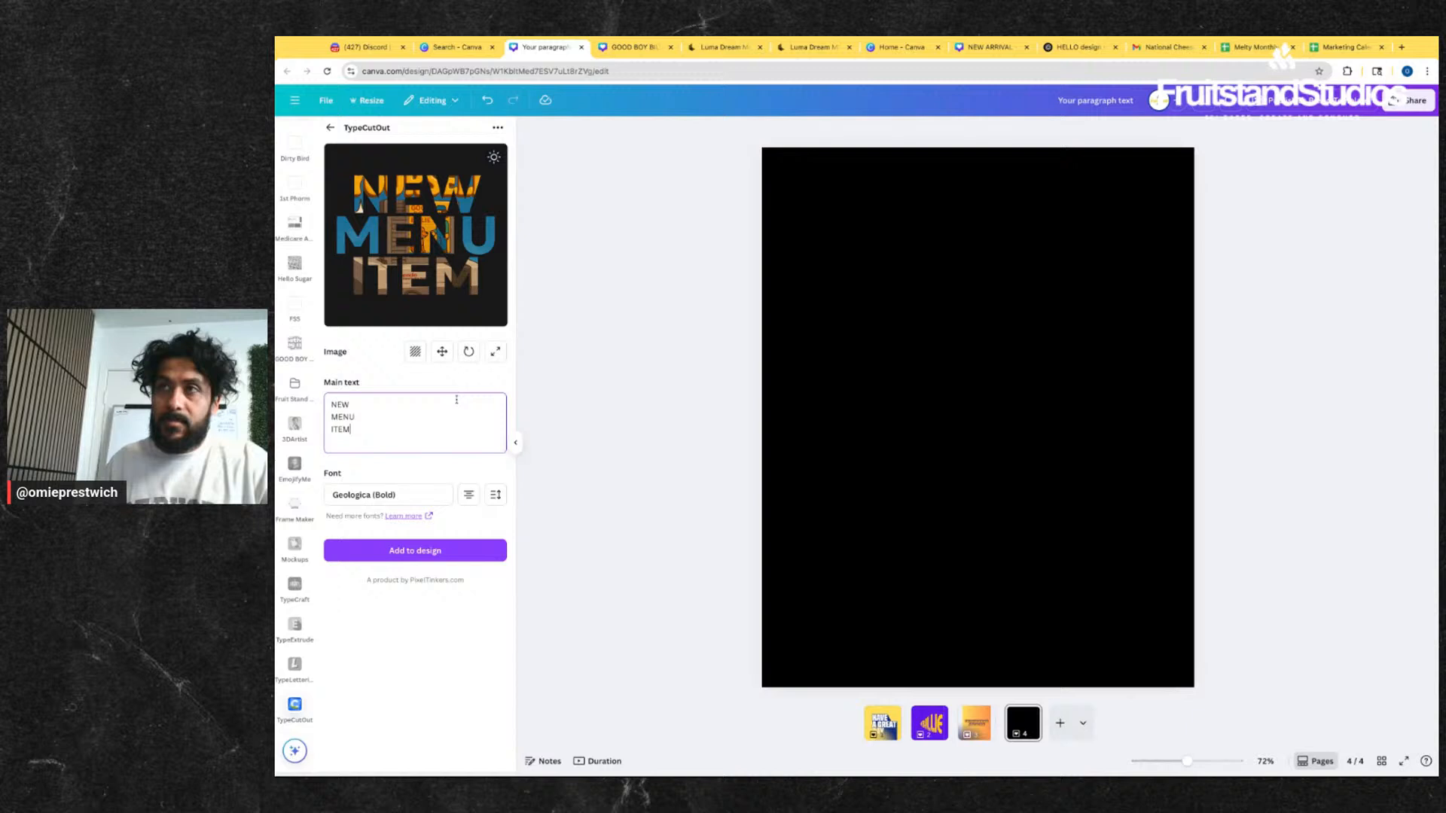
pyautogui.click(420, 357)
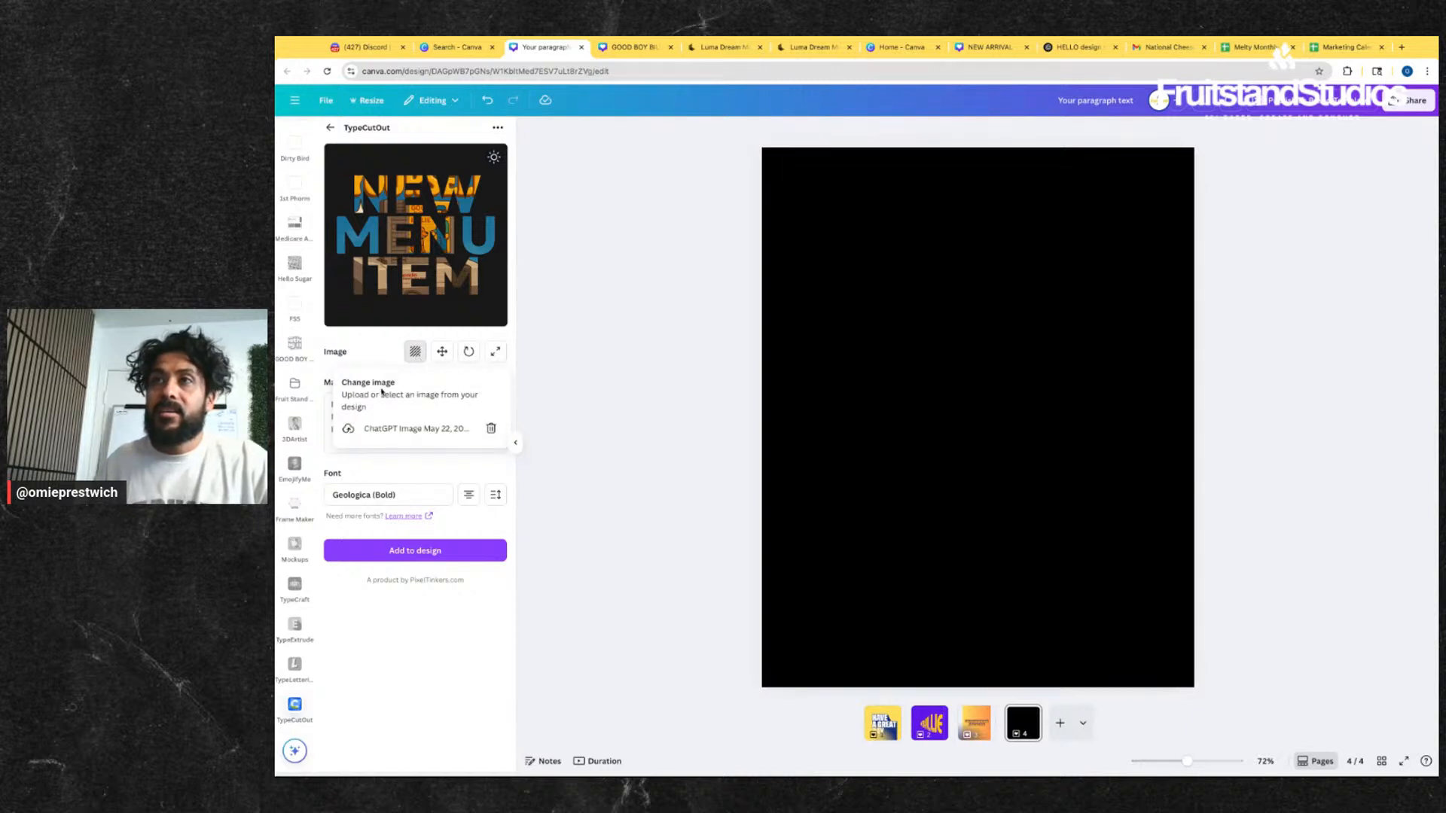
pyautogui.click(391, 357)
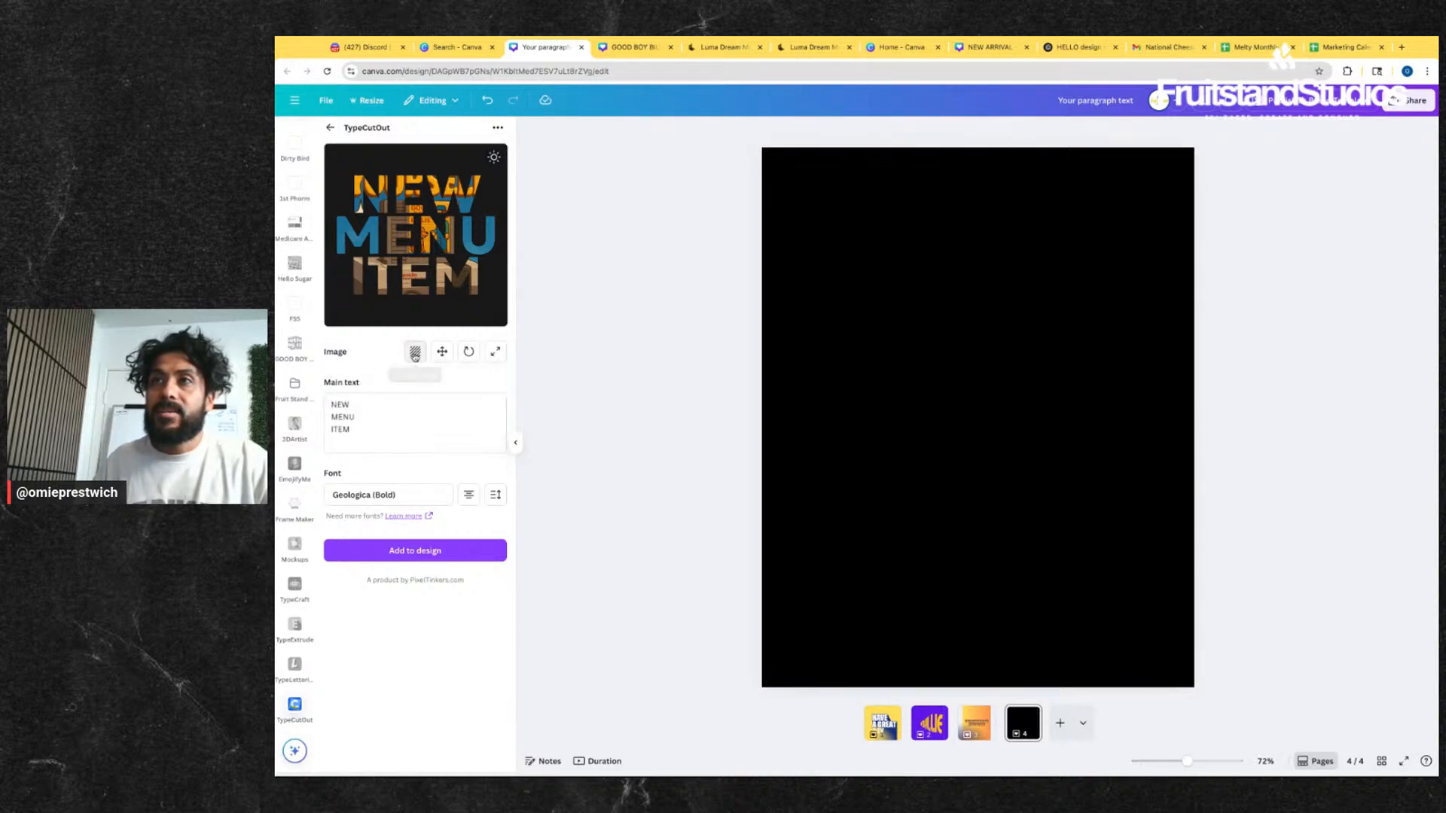
pyautogui.click(416, 351)
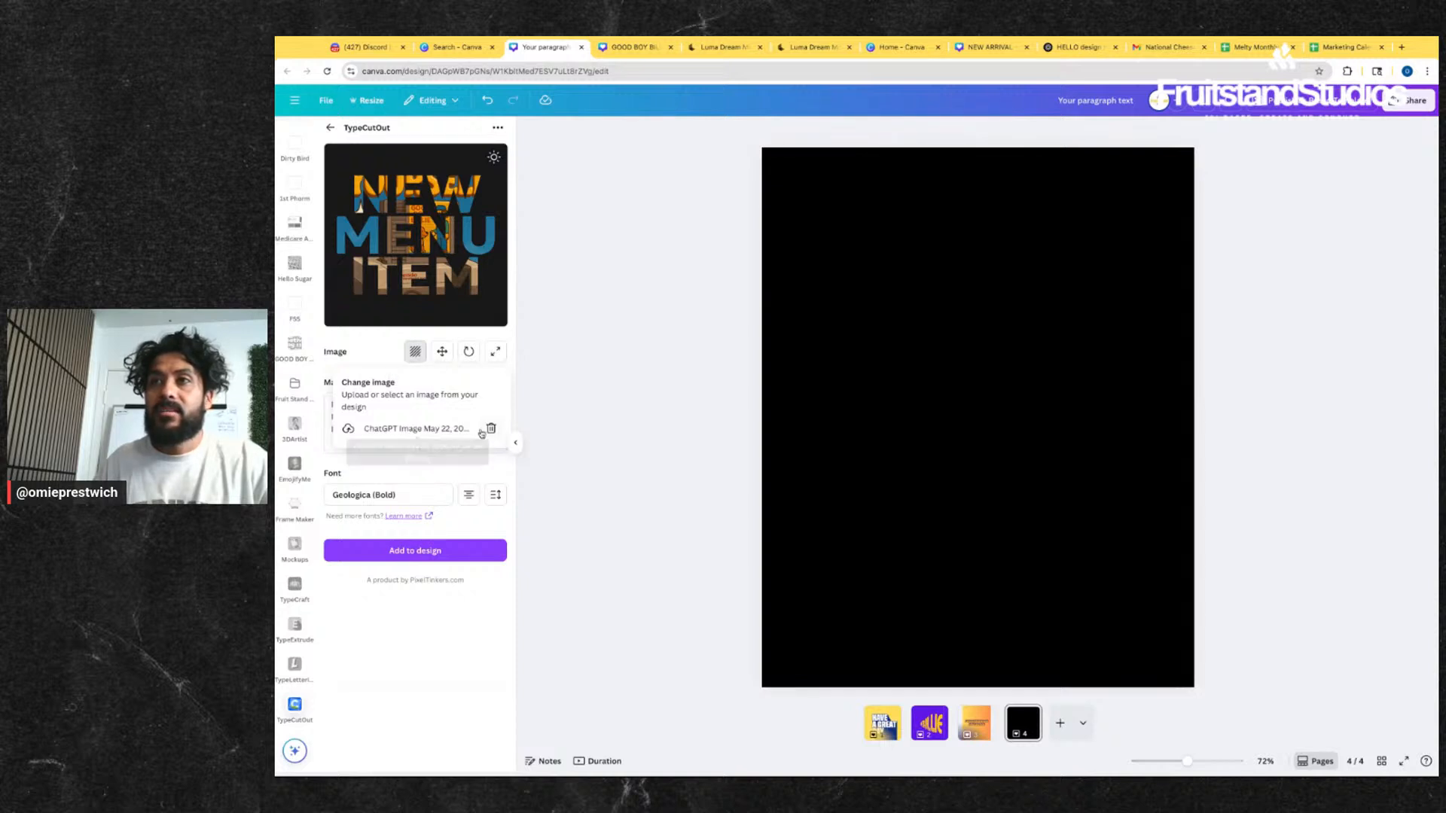
pyautogui.click(490, 428)
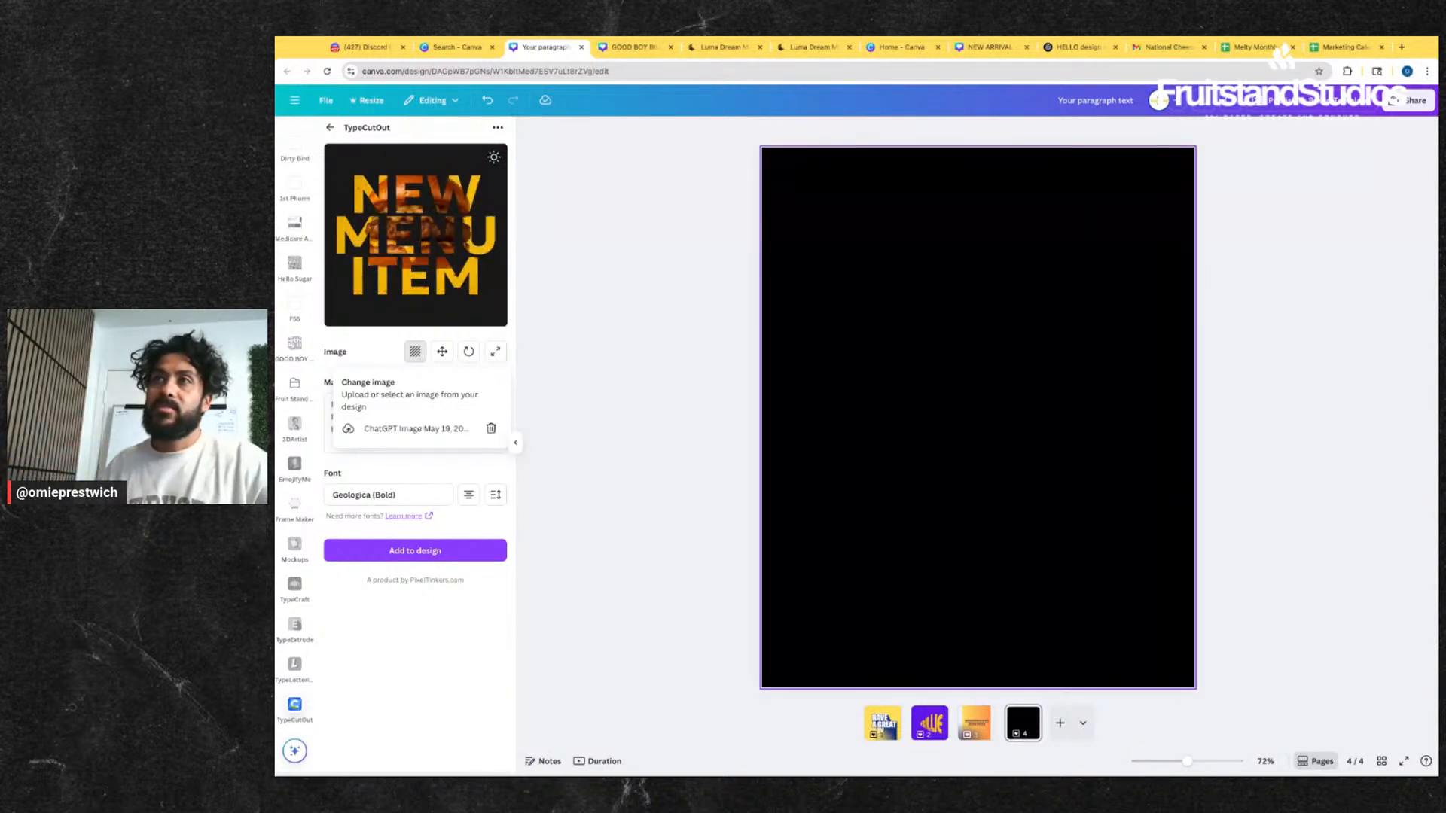
pyautogui.click(415, 550)
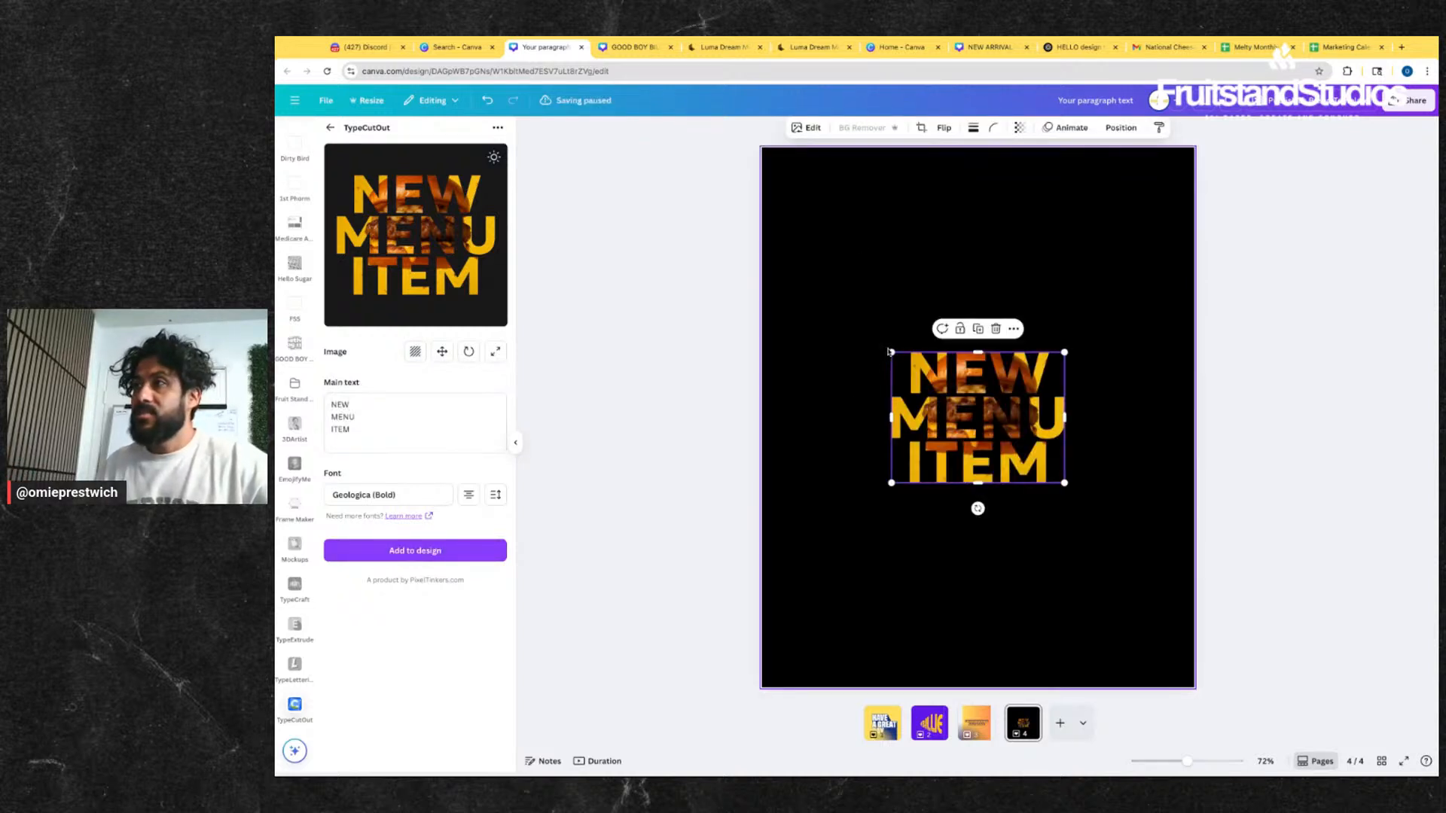
# - Enlarge the NEW MENU ITEM cutout to nearly full page width and centre it, keeping Geologica Bold
pyautogui.moveTo(890, 352); pyautogui.dragTo(797, 281)
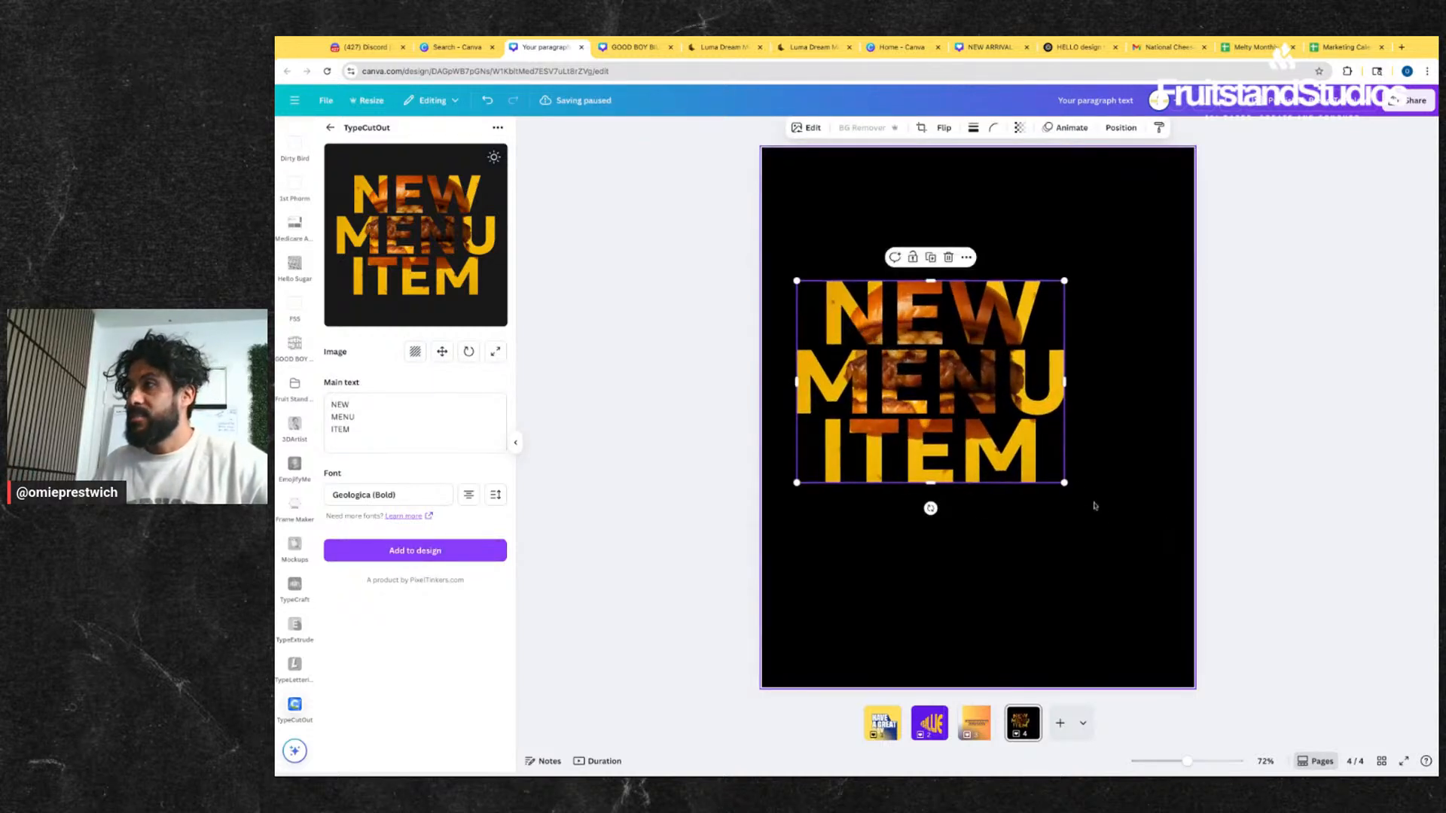
pyautogui.moveTo(1064, 482); pyautogui.dragTo(1187, 576)
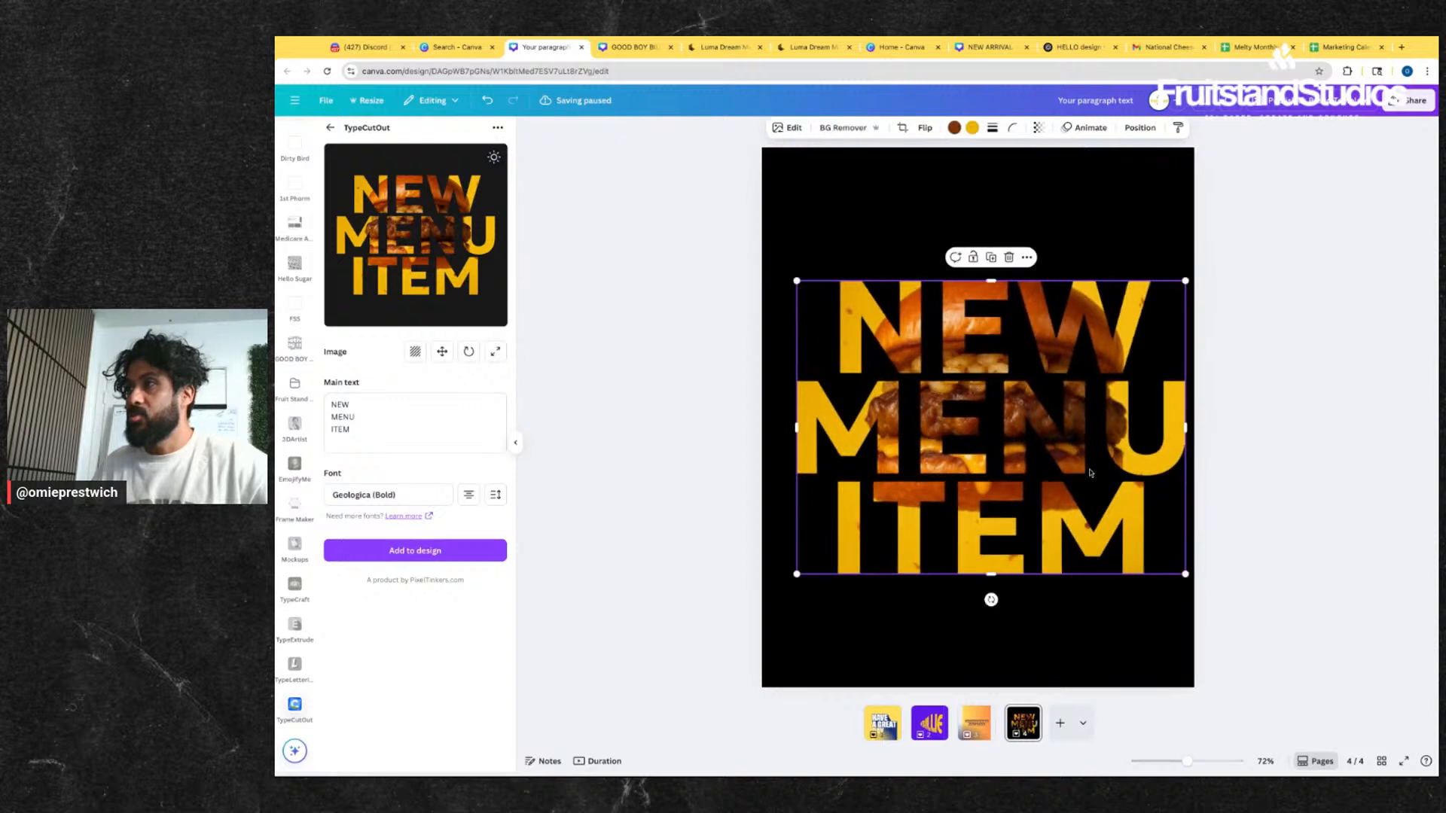
pyautogui.moveTo(1107, 466); pyautogui.dragTo(1073, 471)
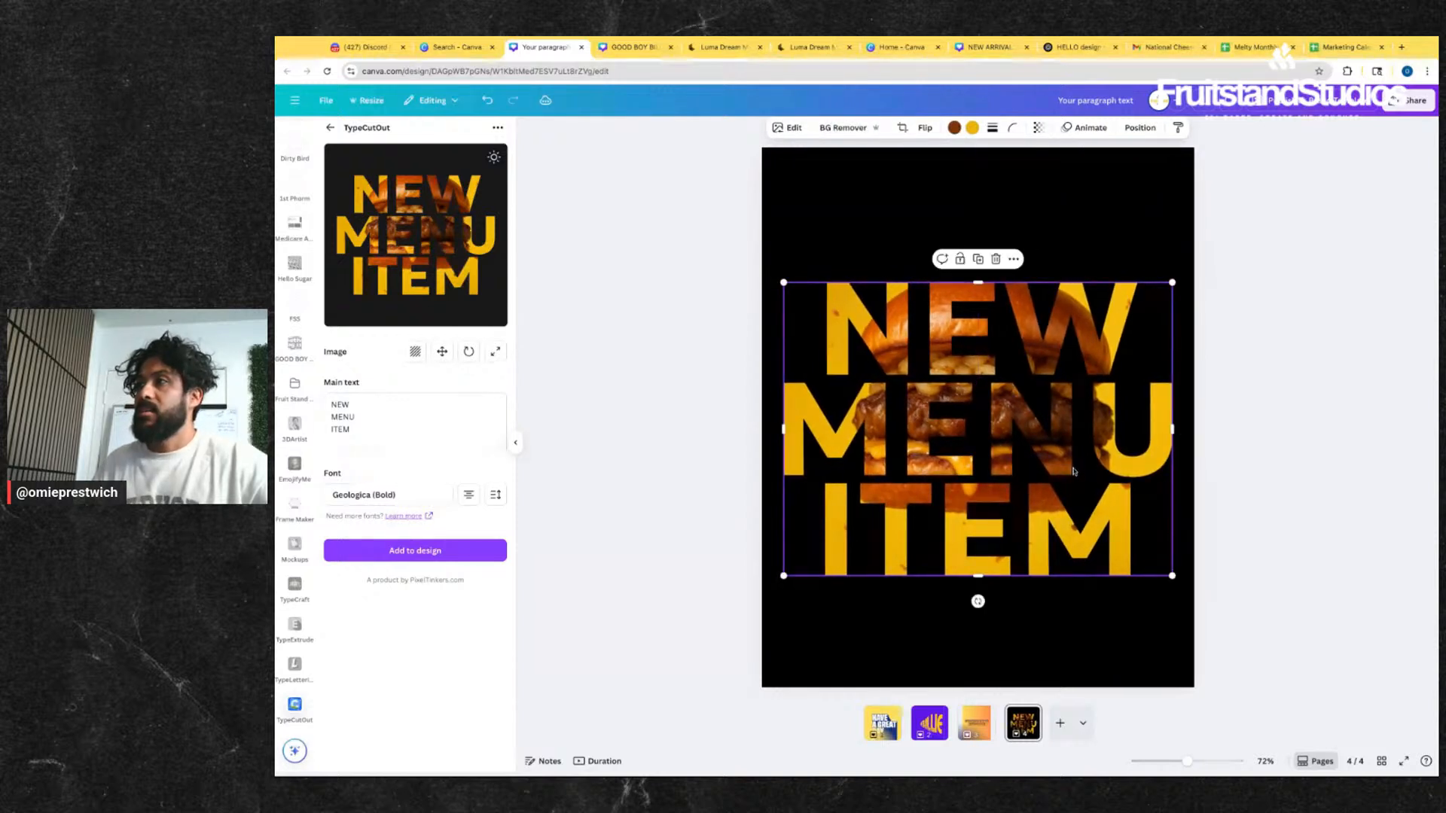
pyautogui.click(1224, 433)
pyautogui.click(1021, 430)
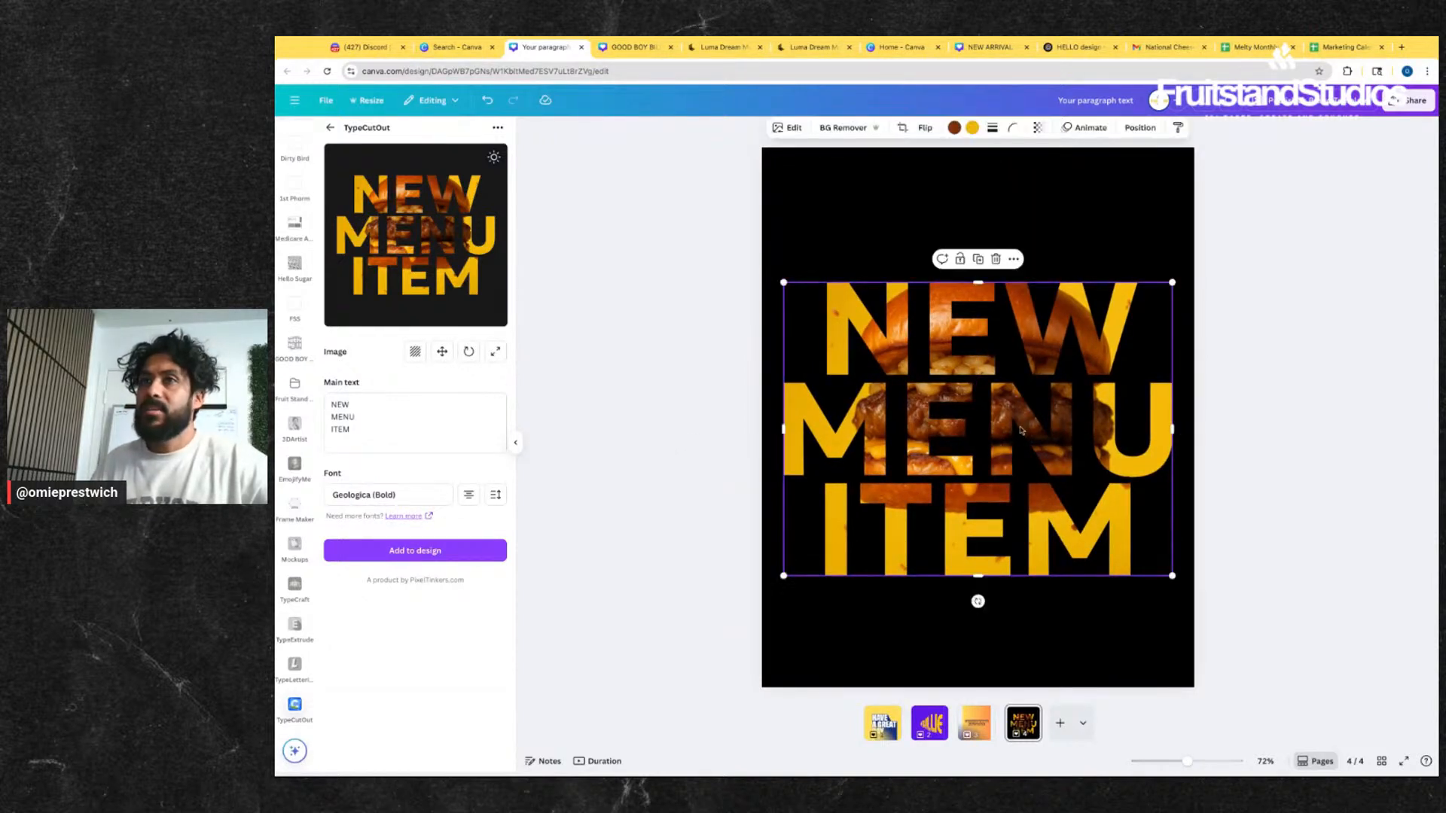
pyautogui.click(401, 496)
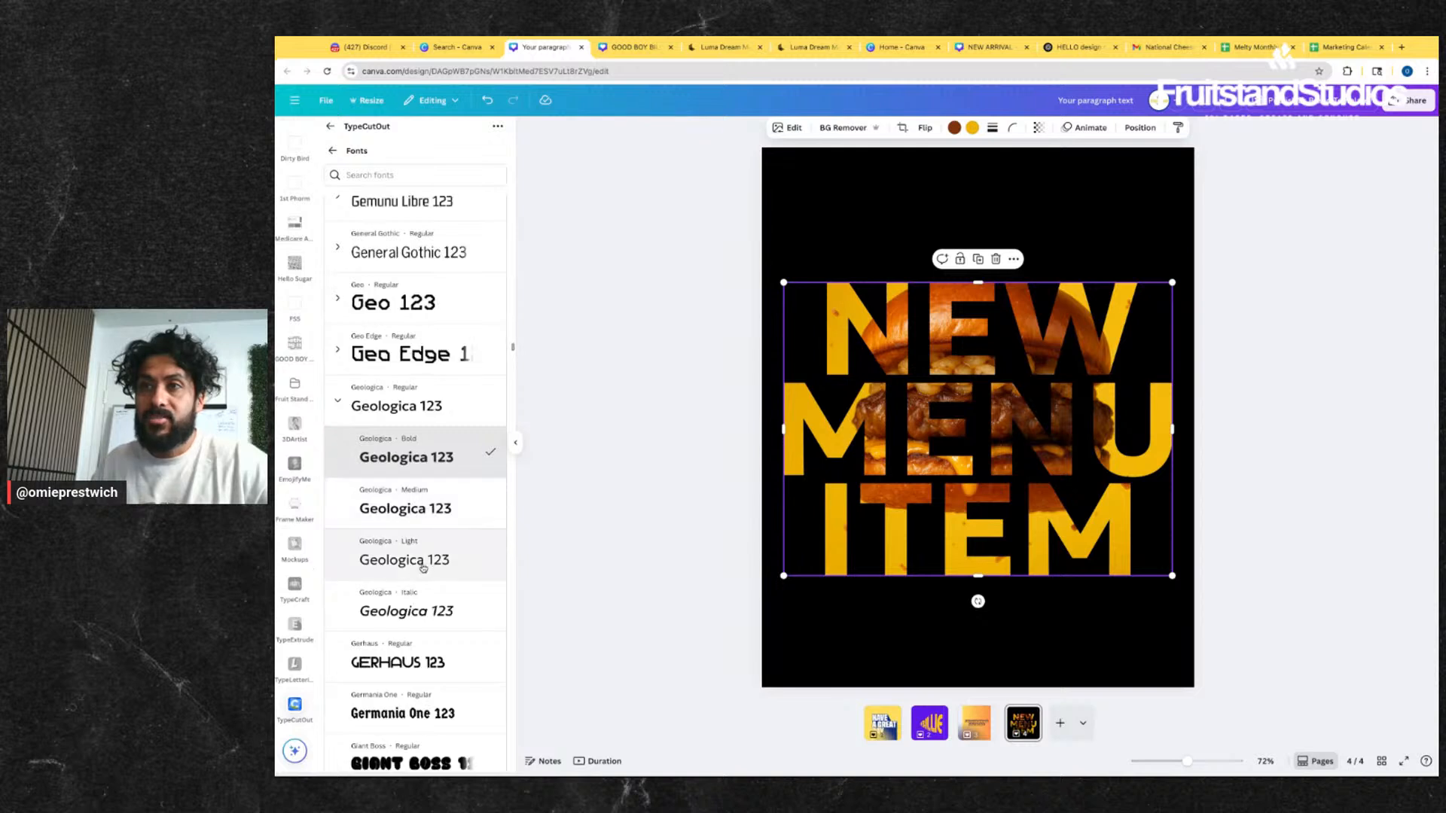
pyautogui.scroll(-20, 418, 572)
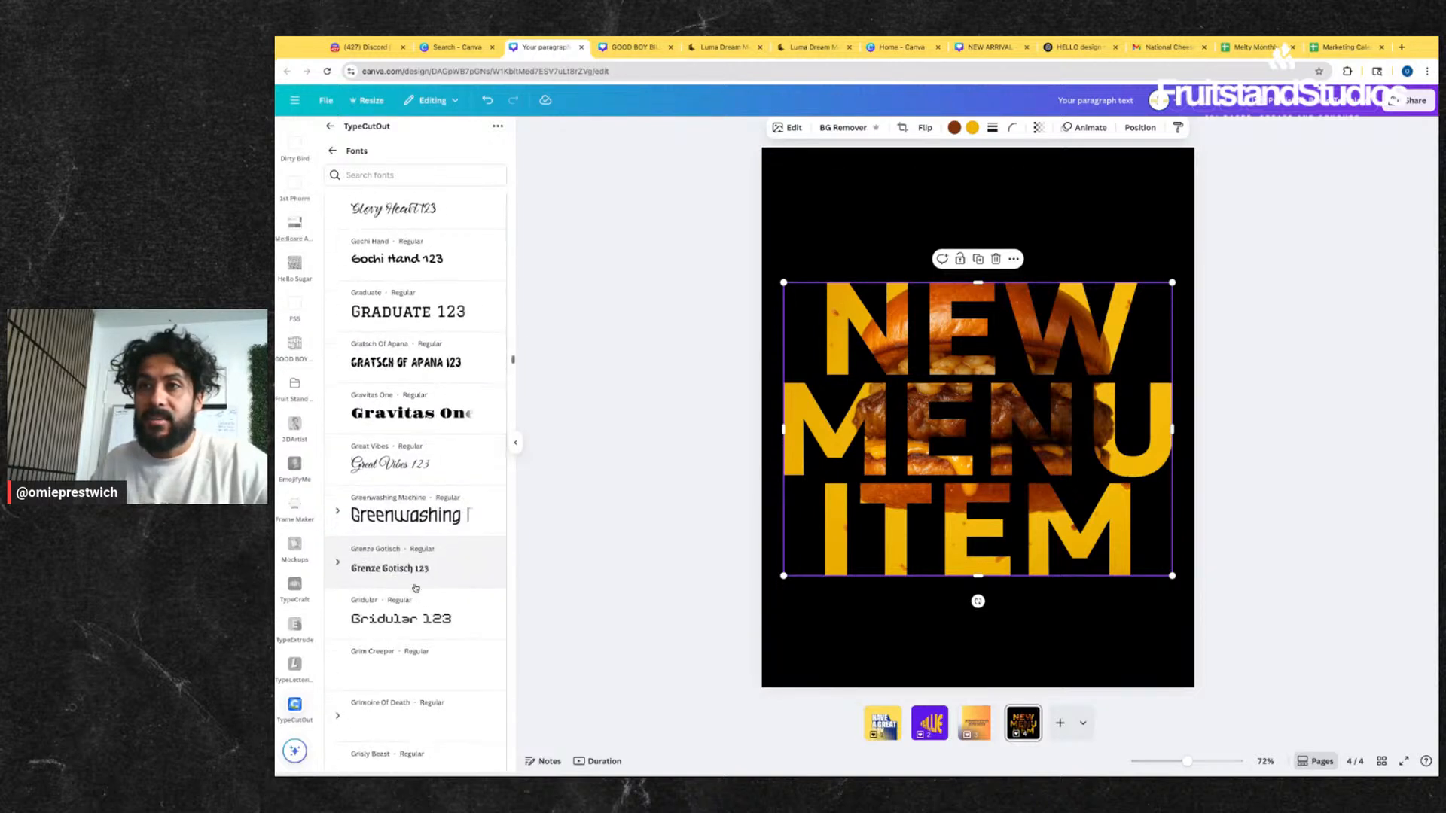
pyautogui.click(869, 185)
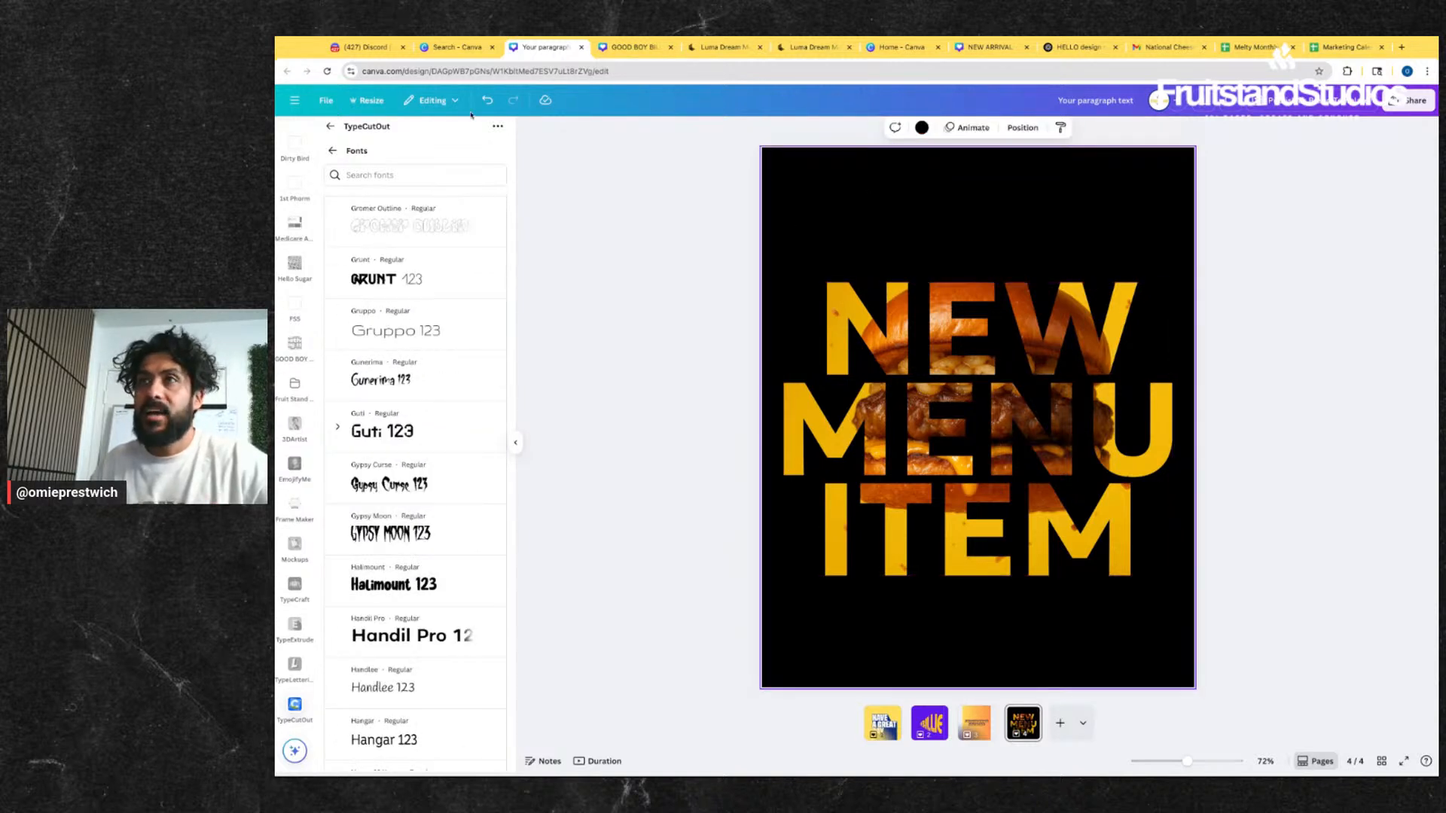
pyautogui.click(335, 151)
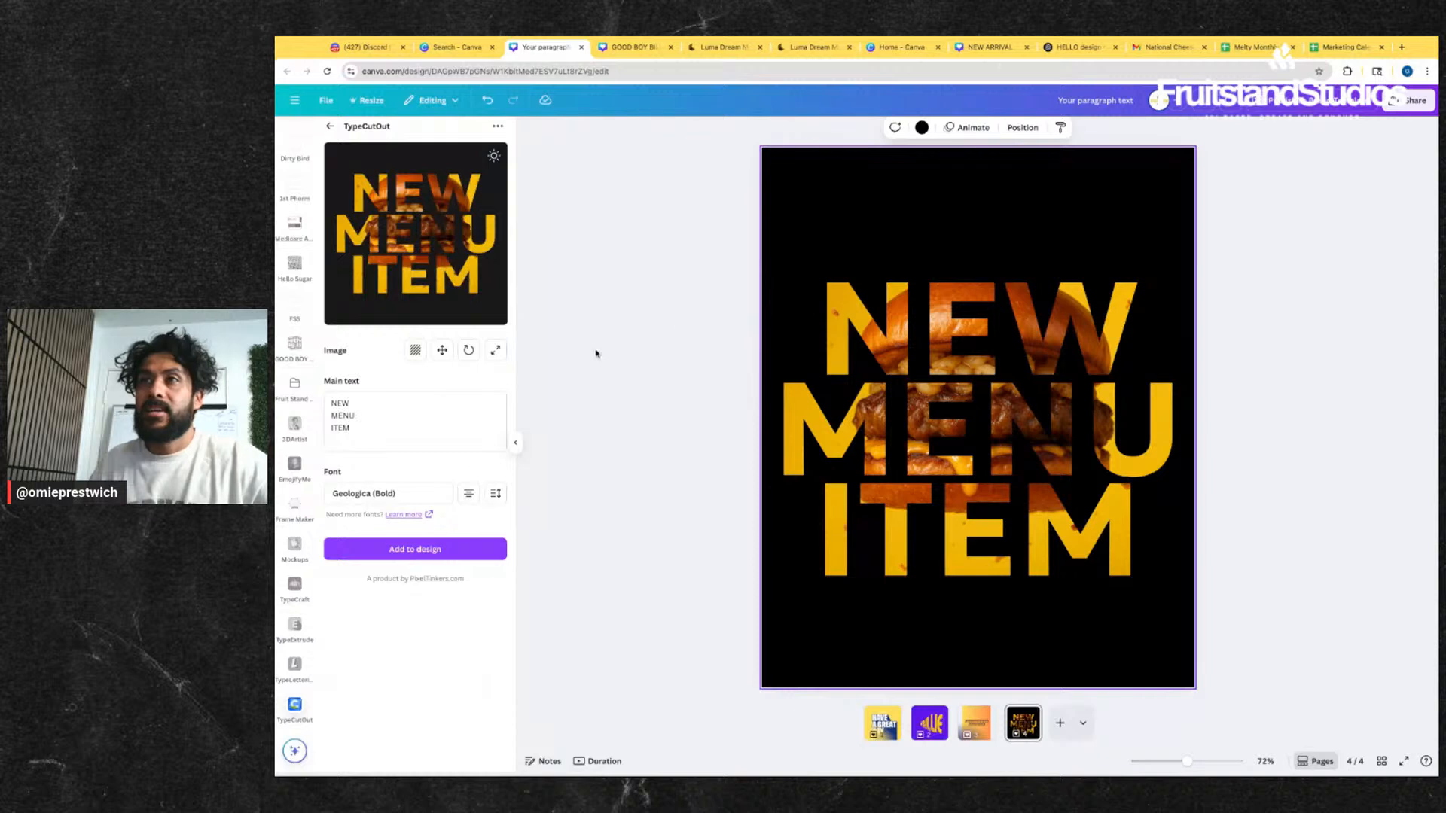
# - Try yellow, white, gradient and green backgrounds on page 4, settling on pink
pyautogui.click(922, 128)
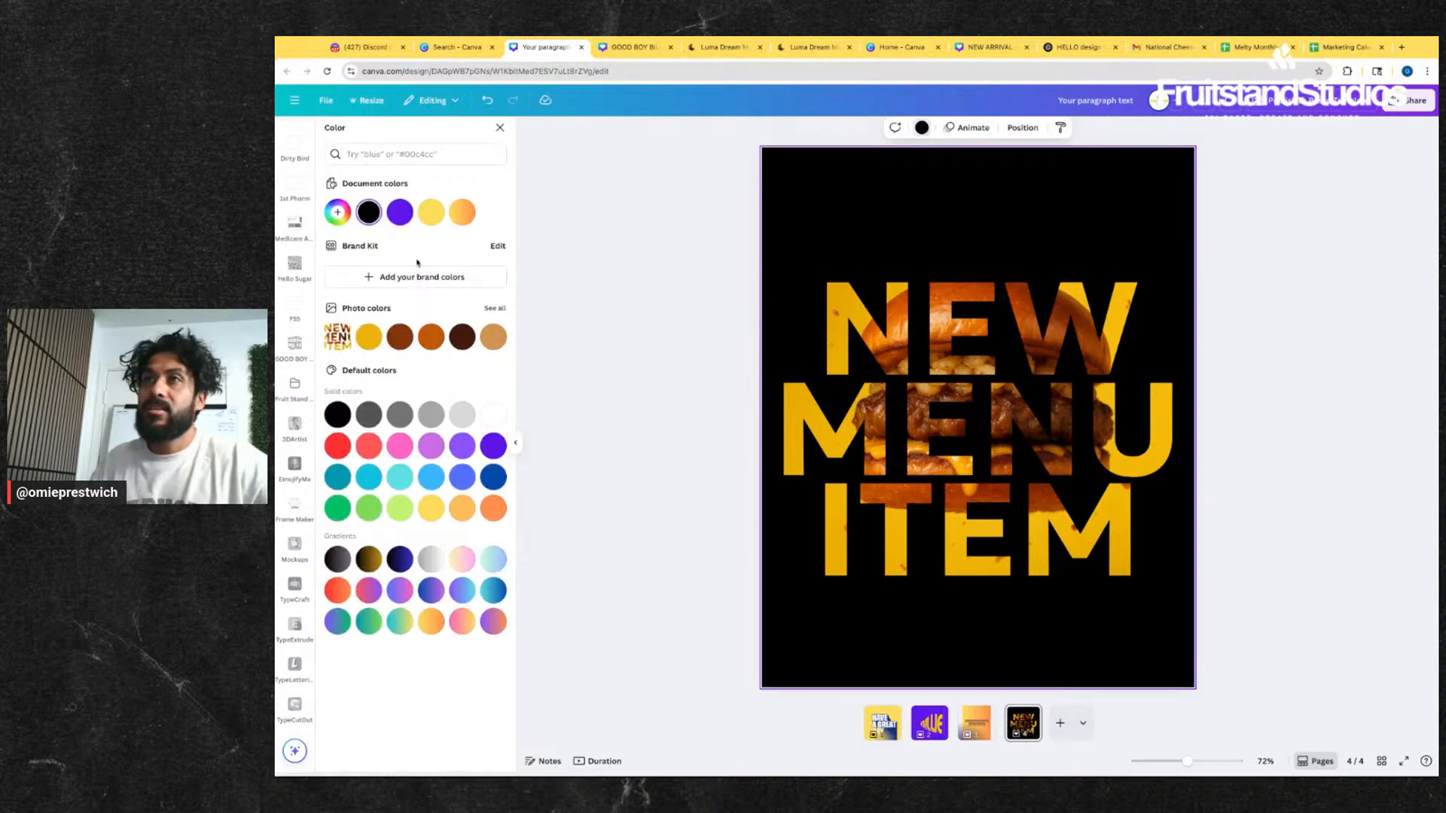
pyautogui.click(432, 213)
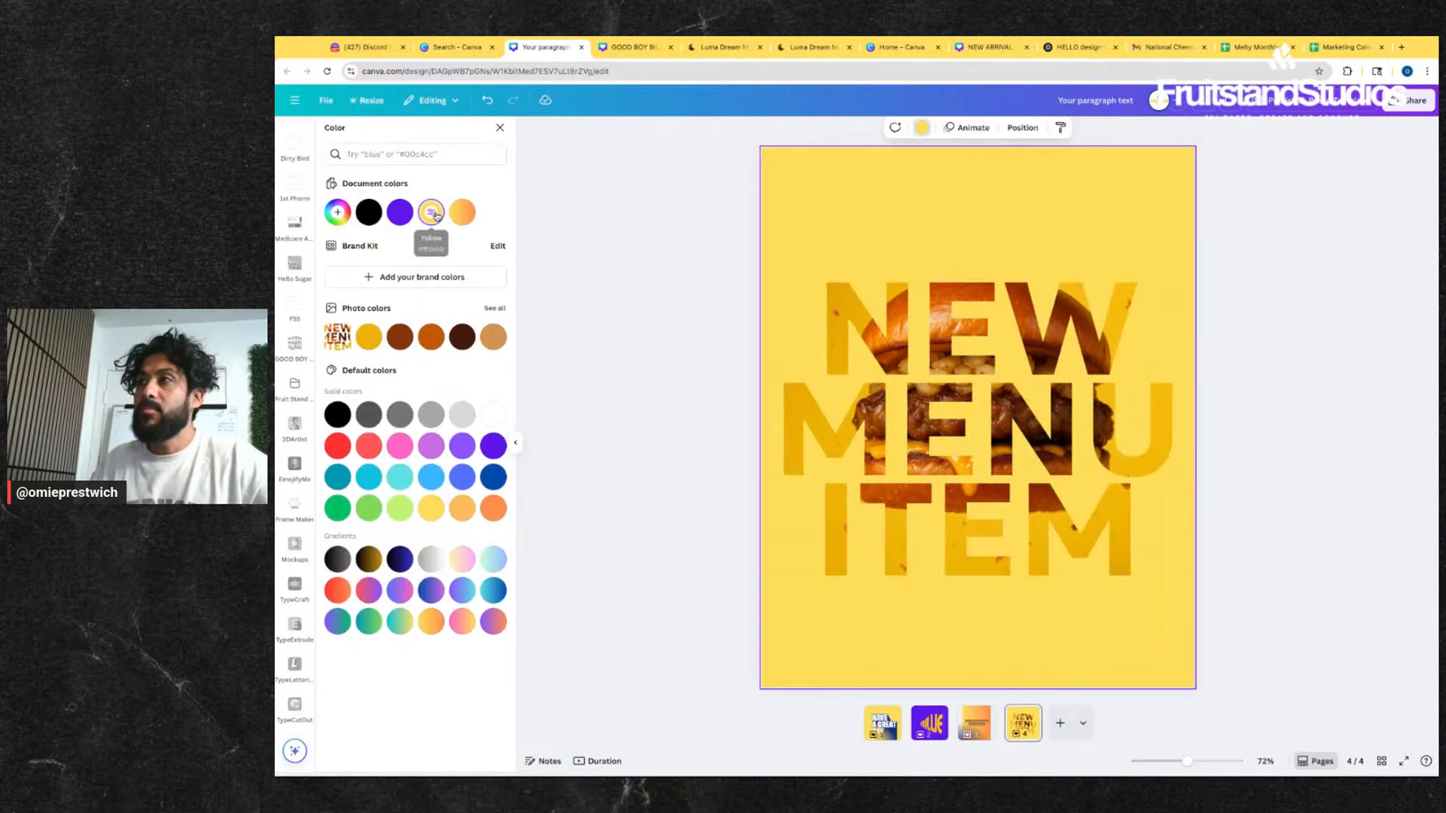
pyautogui.click(492, 415)
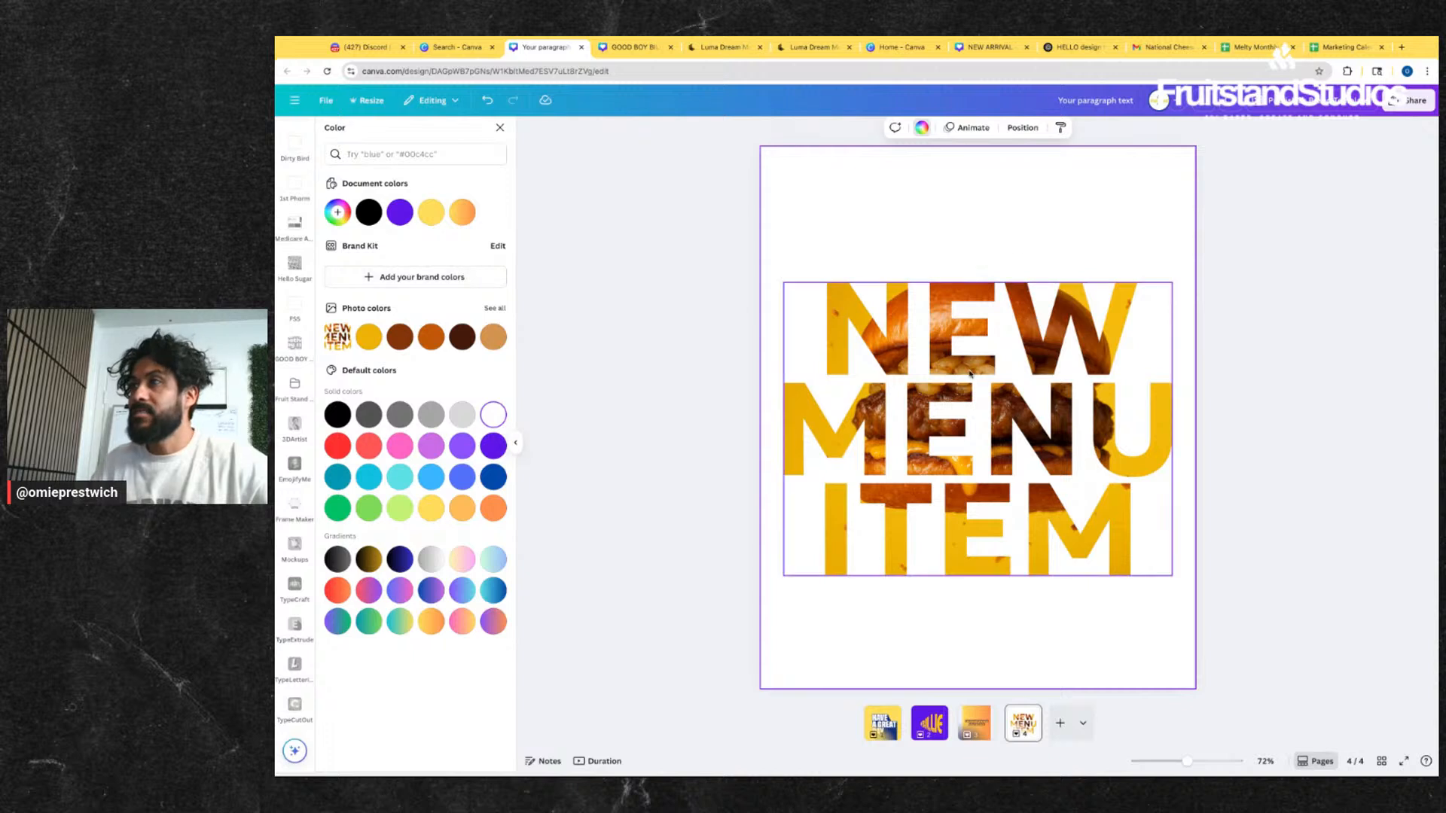
pyautogui.click(433, 215)
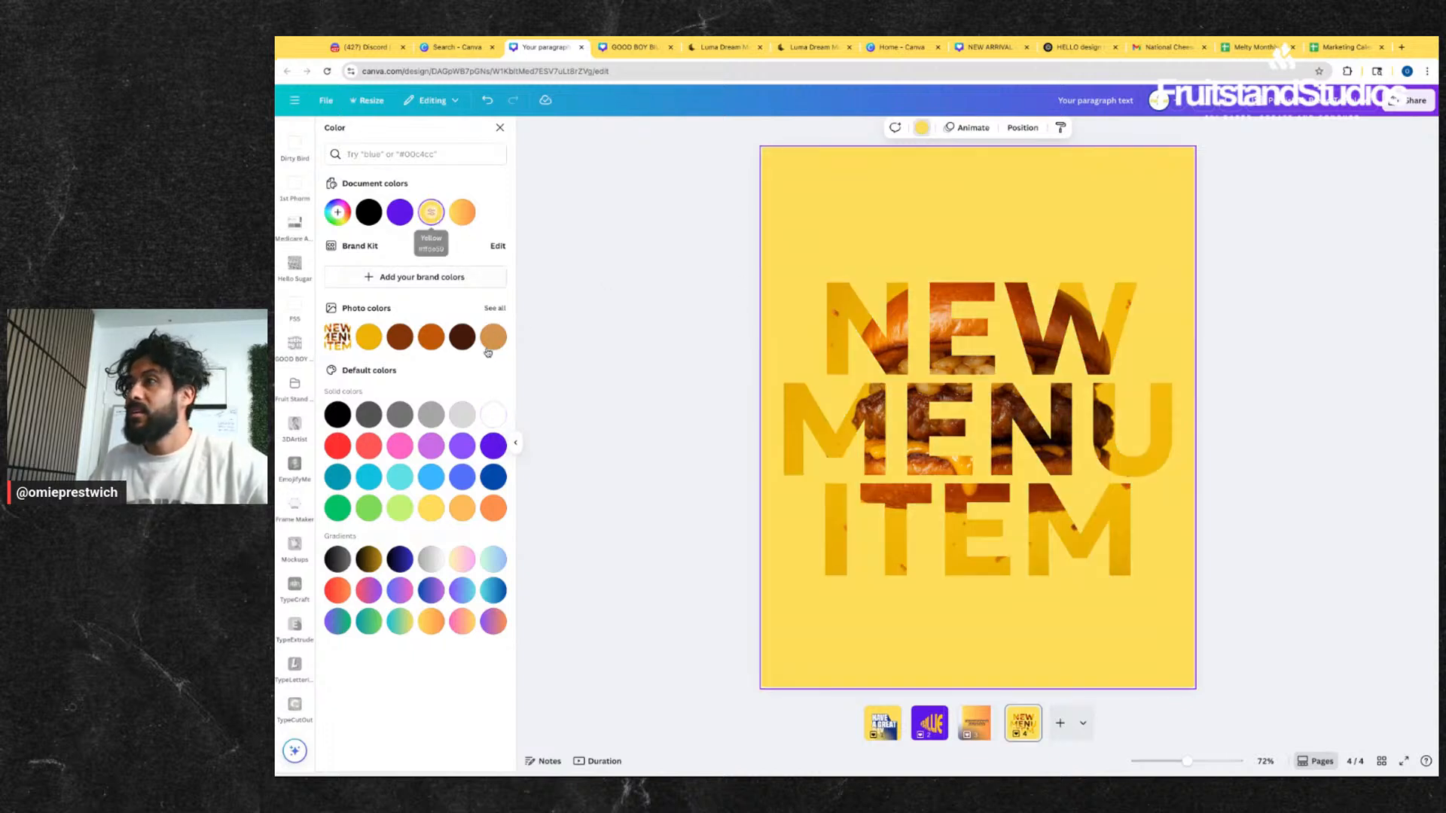
pyautogui.click(492, 565)
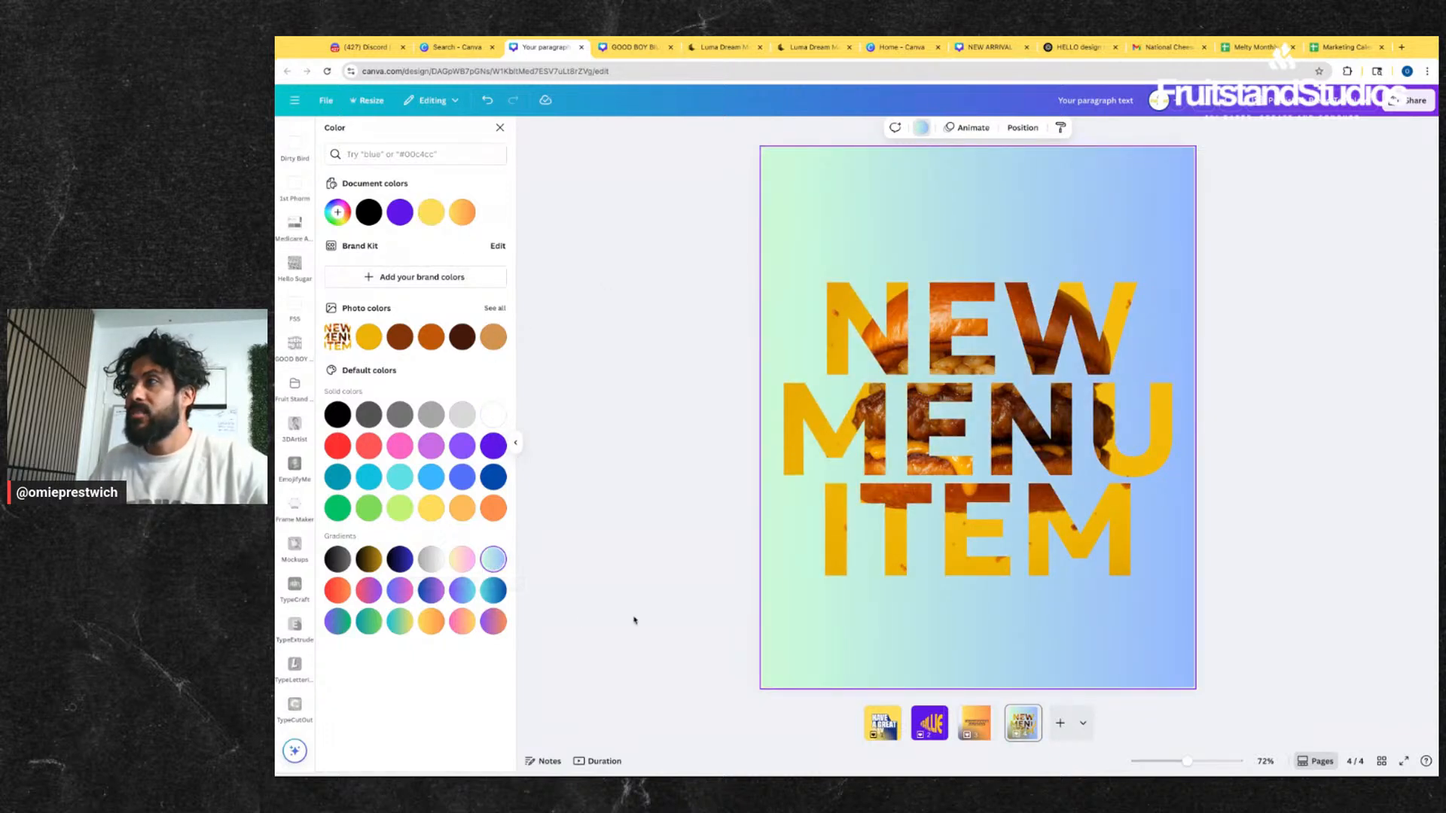
pyautogui.click(339, 562)
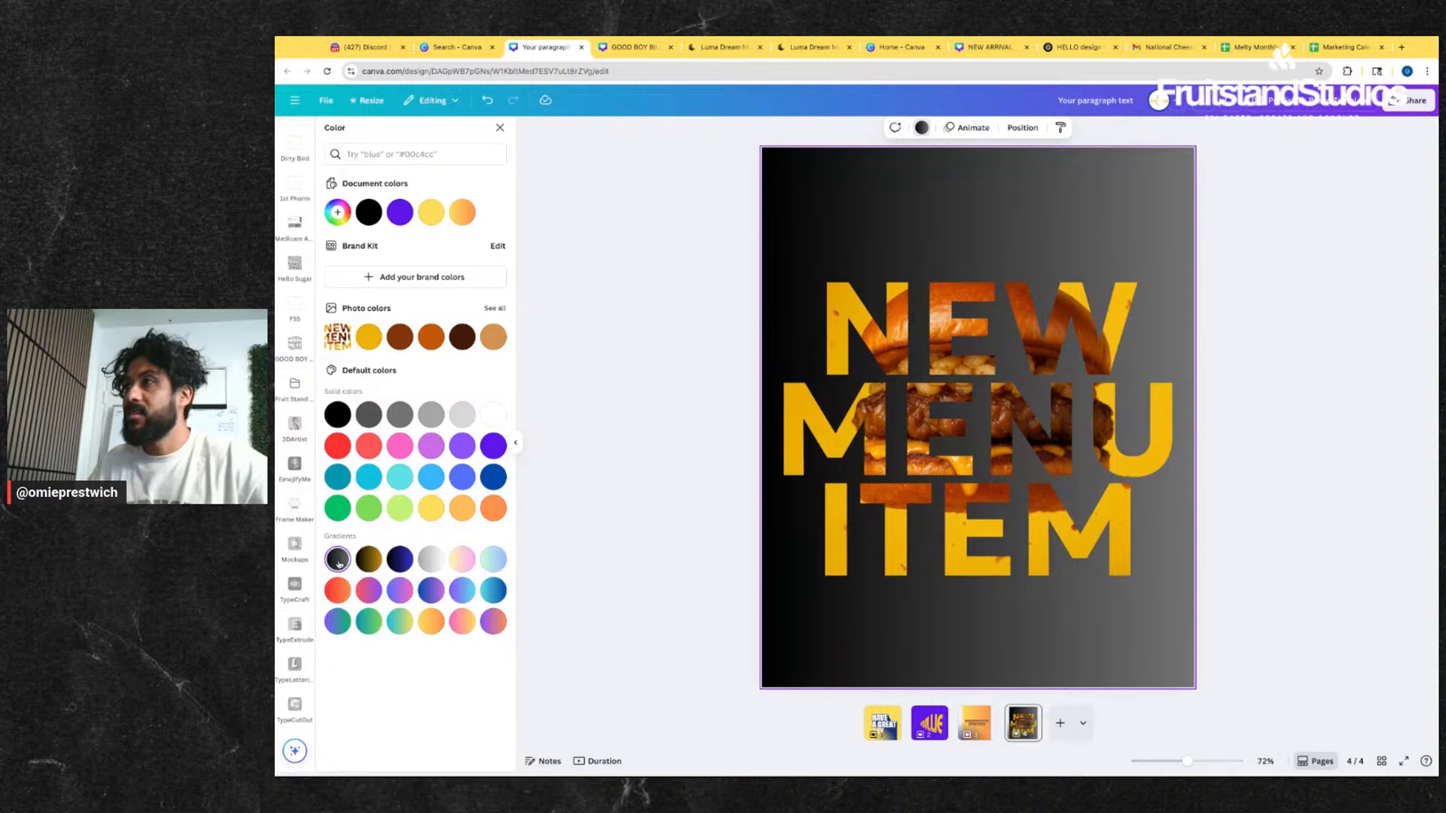
pyautogui.click(365, 514)
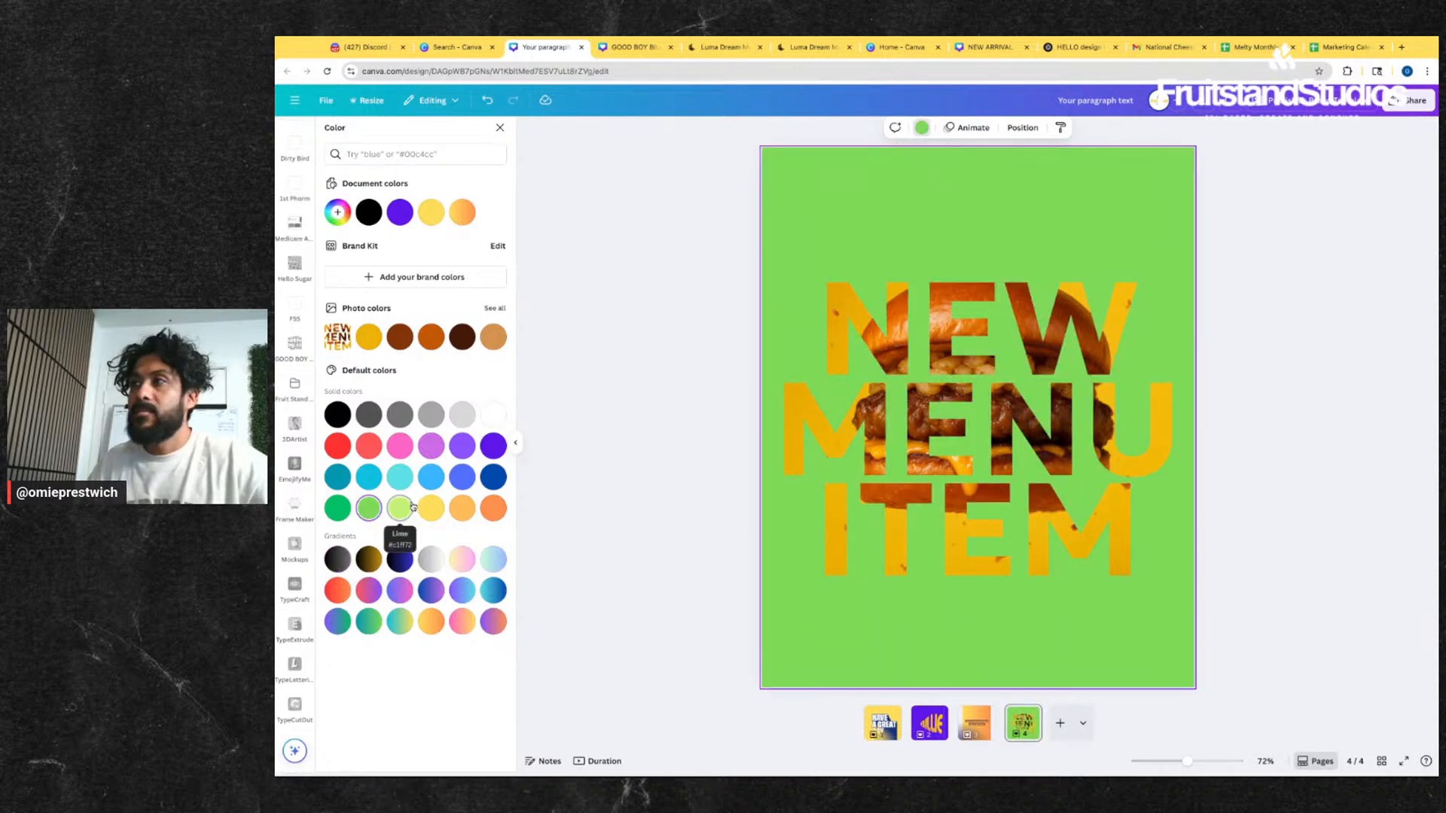
pyautogui.click(400, 446)
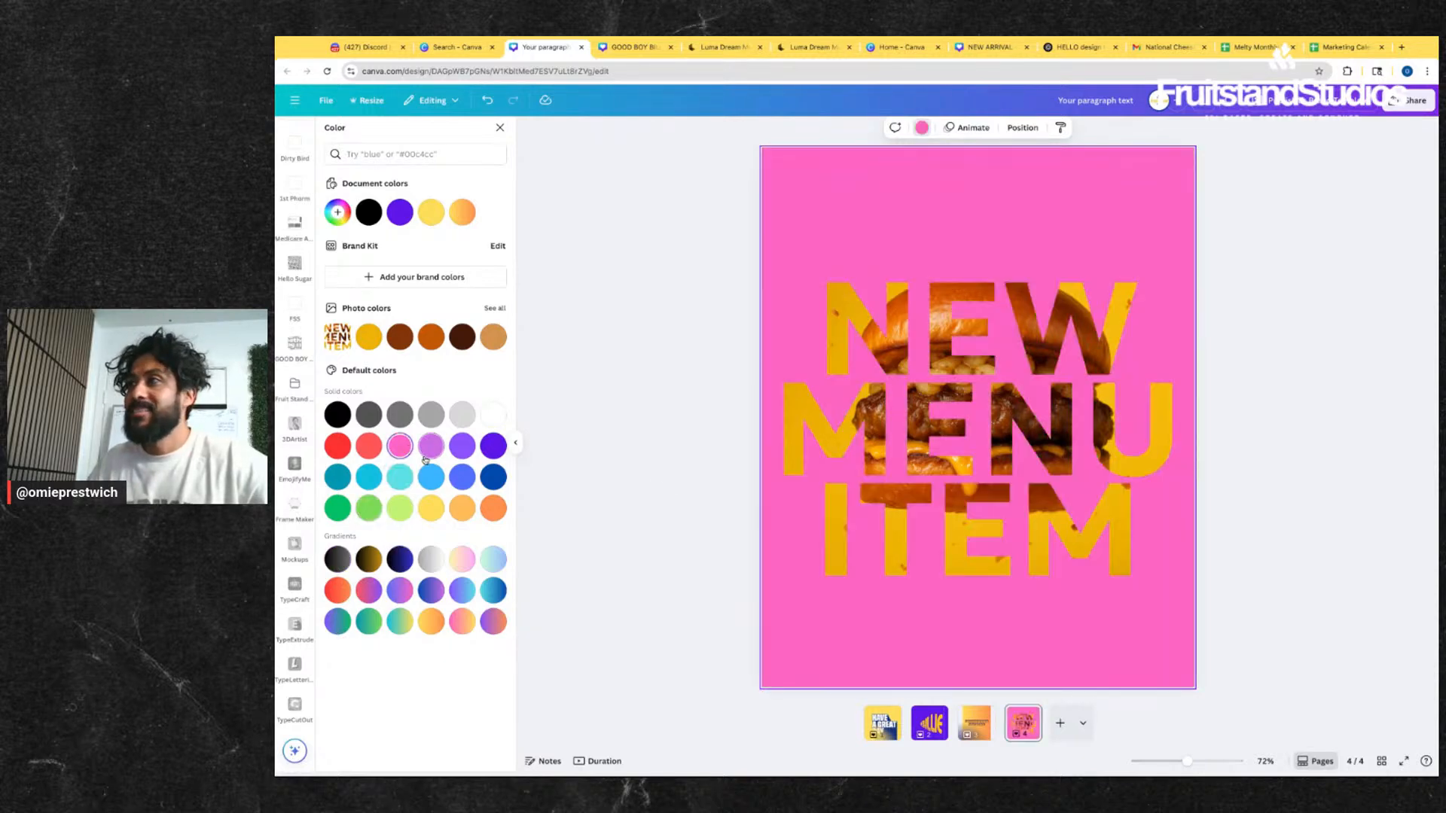
pyautogui.click(1204, 432)
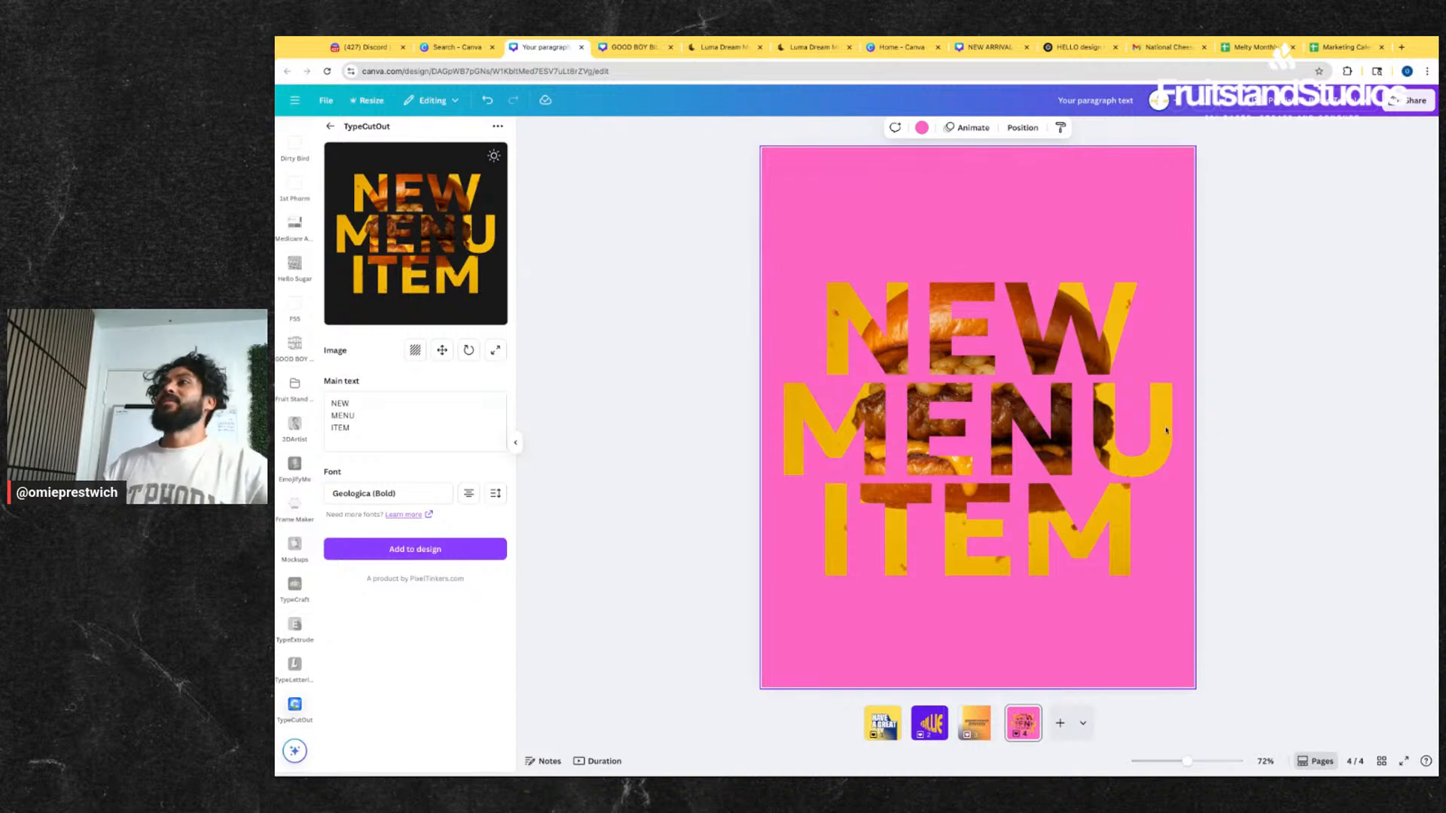
pyautogui.click(1032, 421)
pyautogui.click(1329, 364)
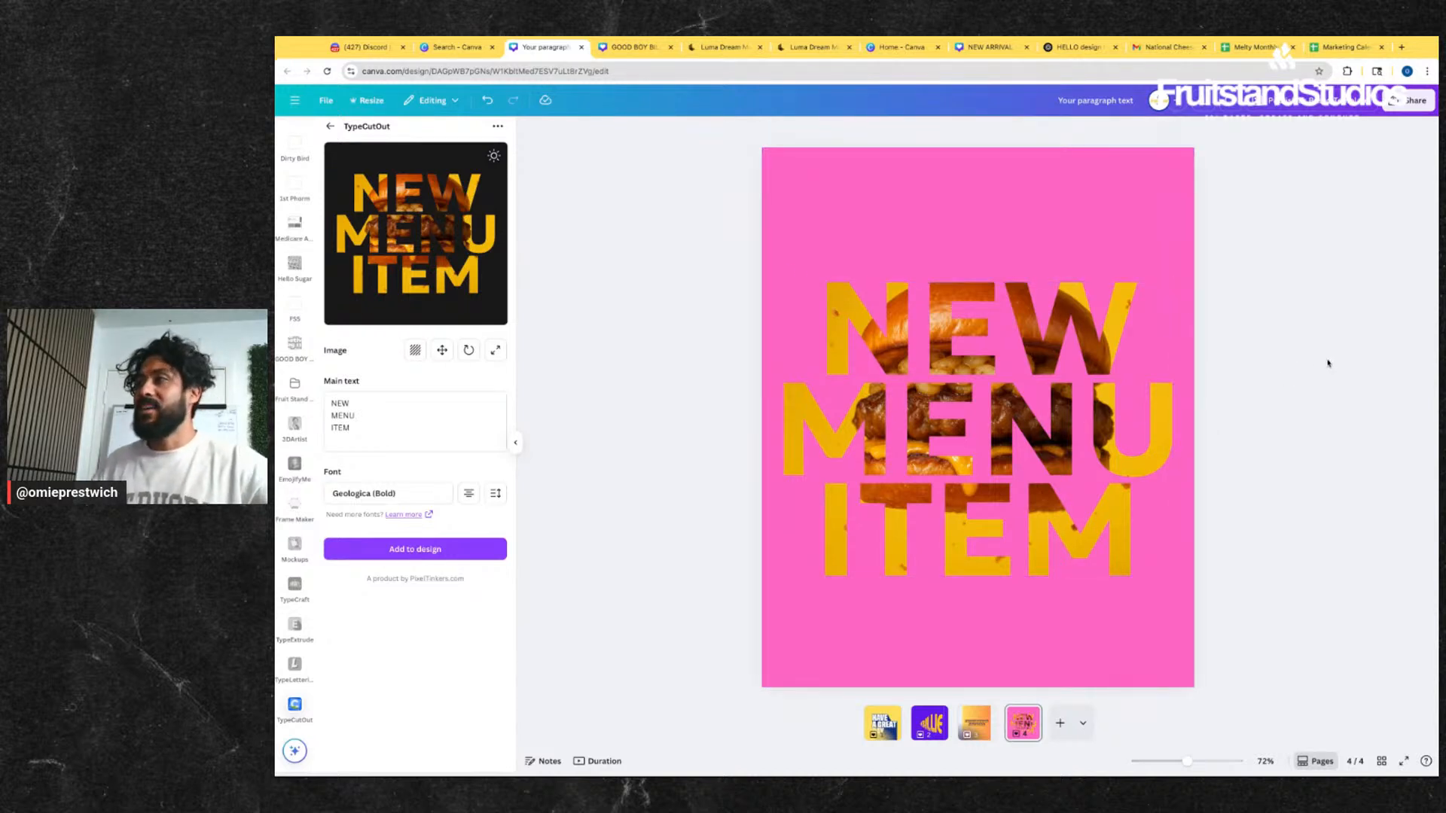
# - Preview pages 1–3, then nudge the NEW MENU ITEM cutout up to the centre of page 4
pyautogui.click(882, 721)
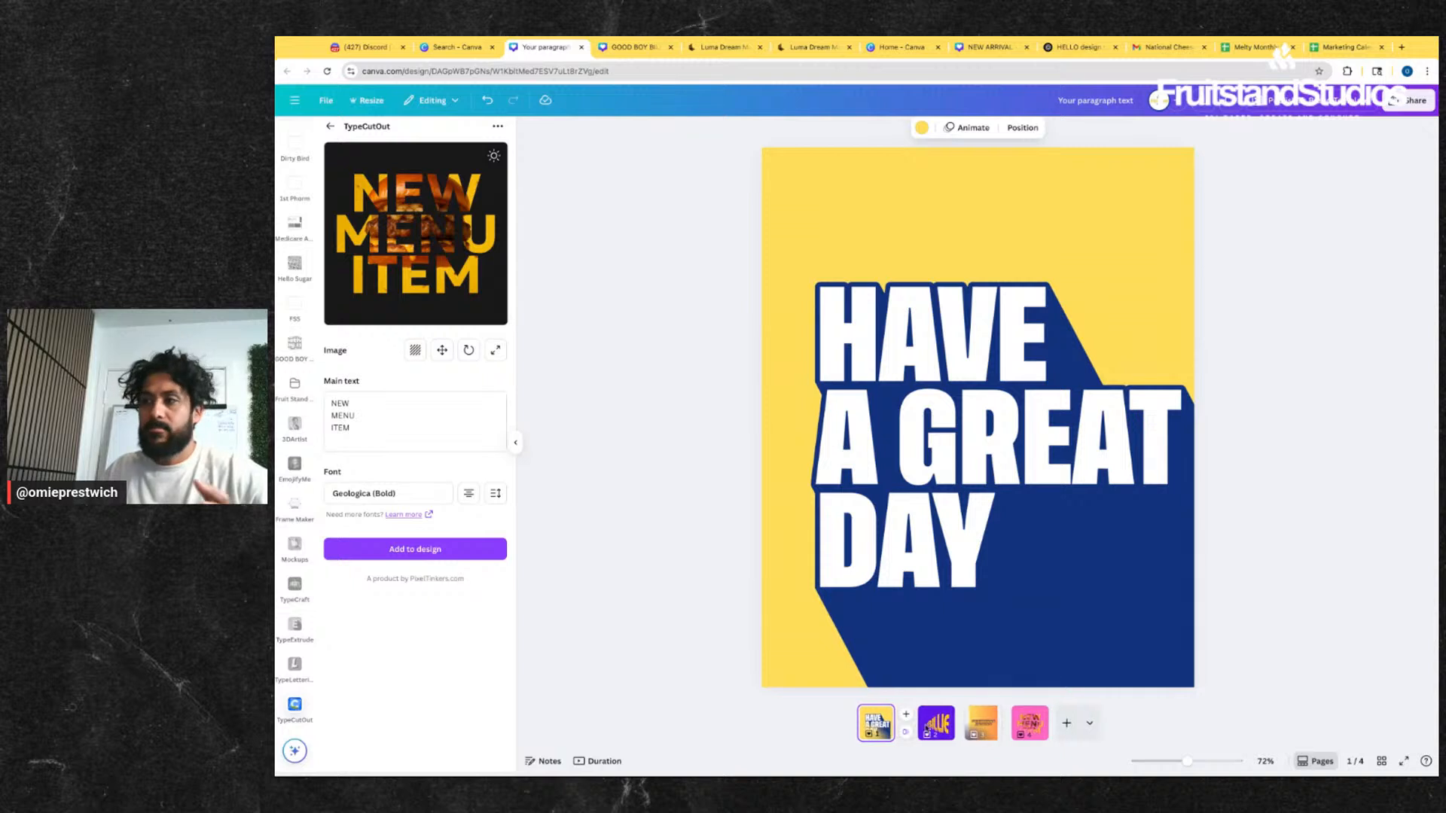
pyautogui.click(929, 724)
pyautogui.click(973, 727)
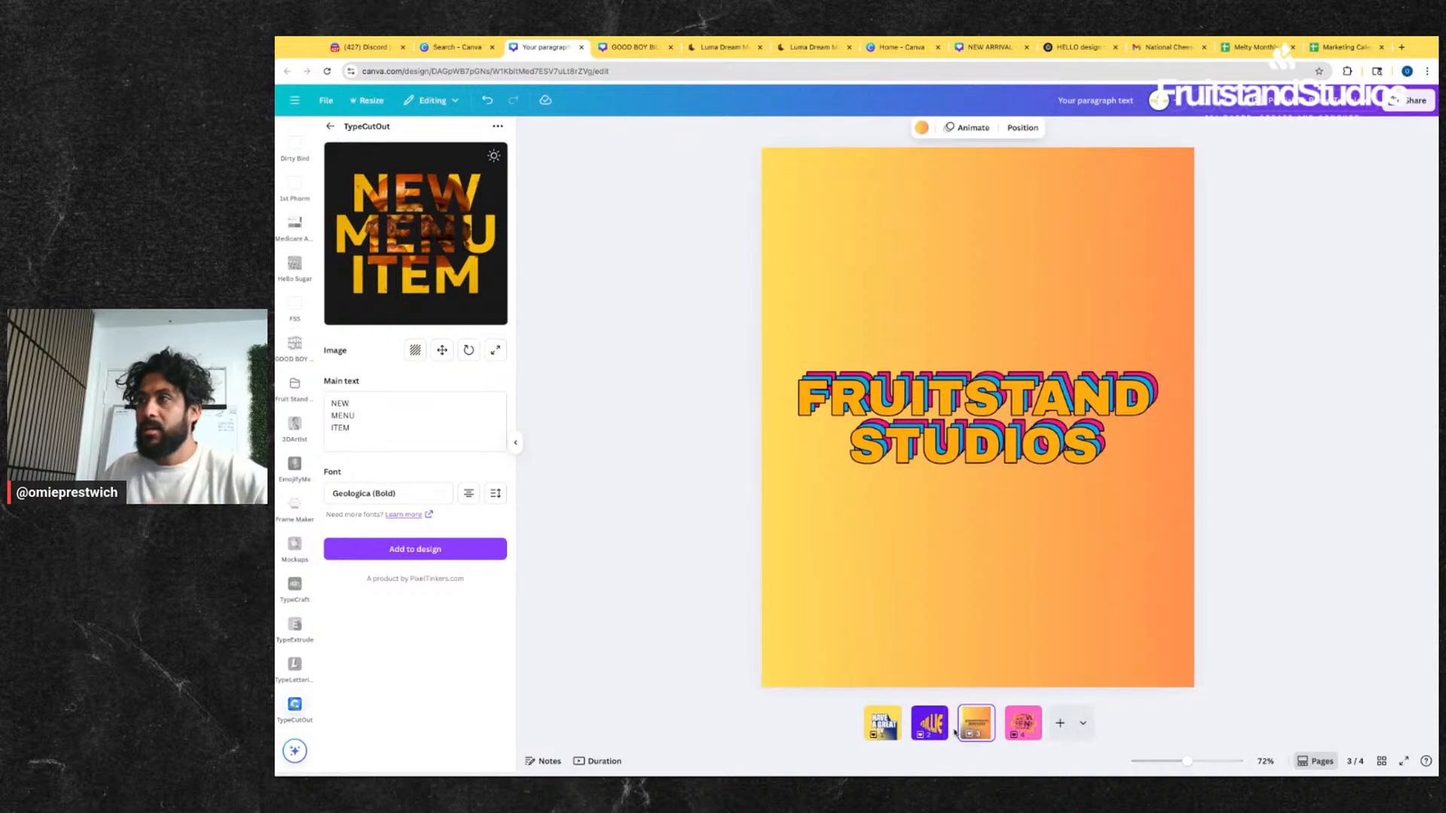
pyautogui.click(1021, 731)
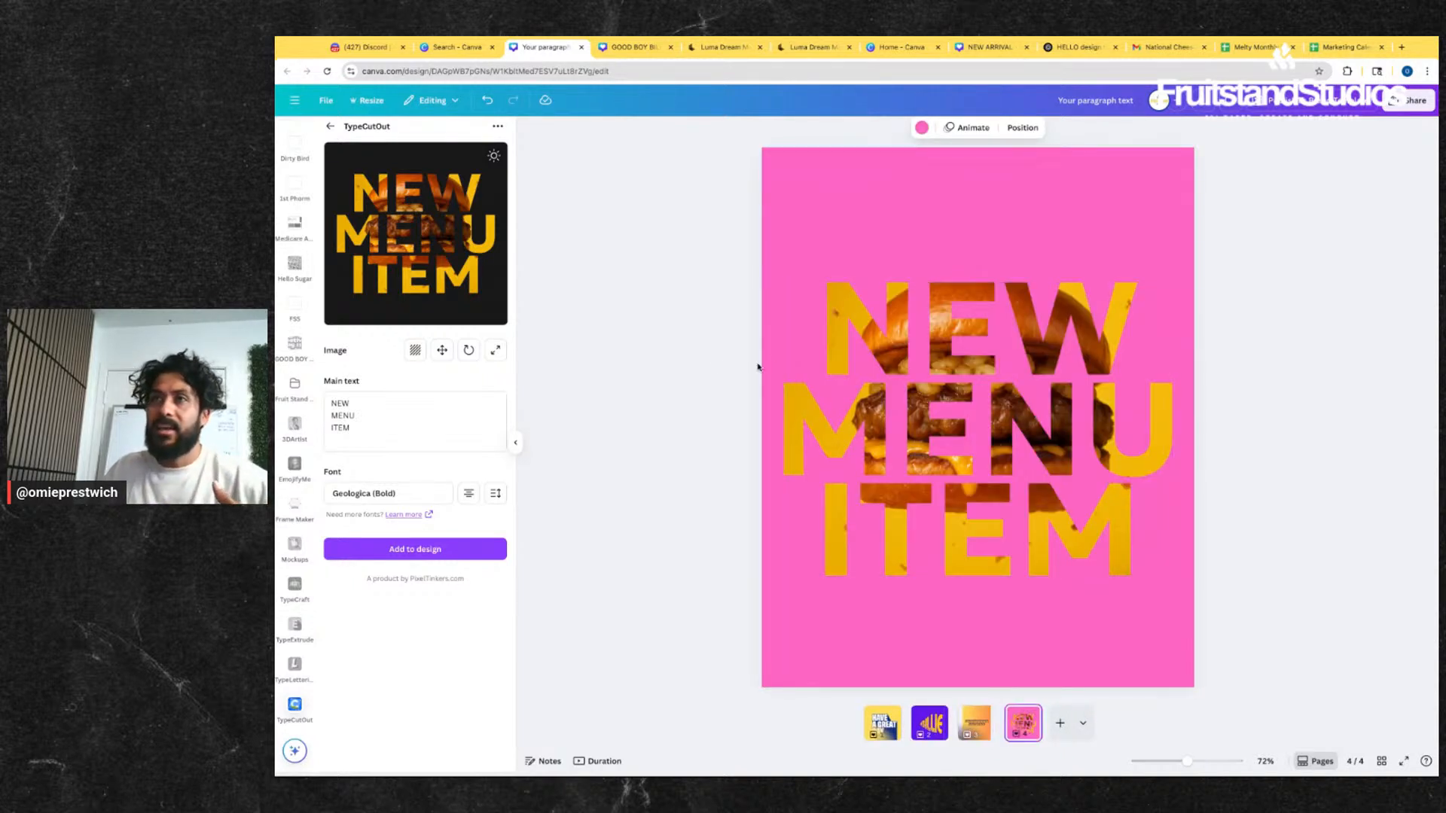
pyautogui.moveTo(978, 401); pyautogui.dragTo(978, 385)
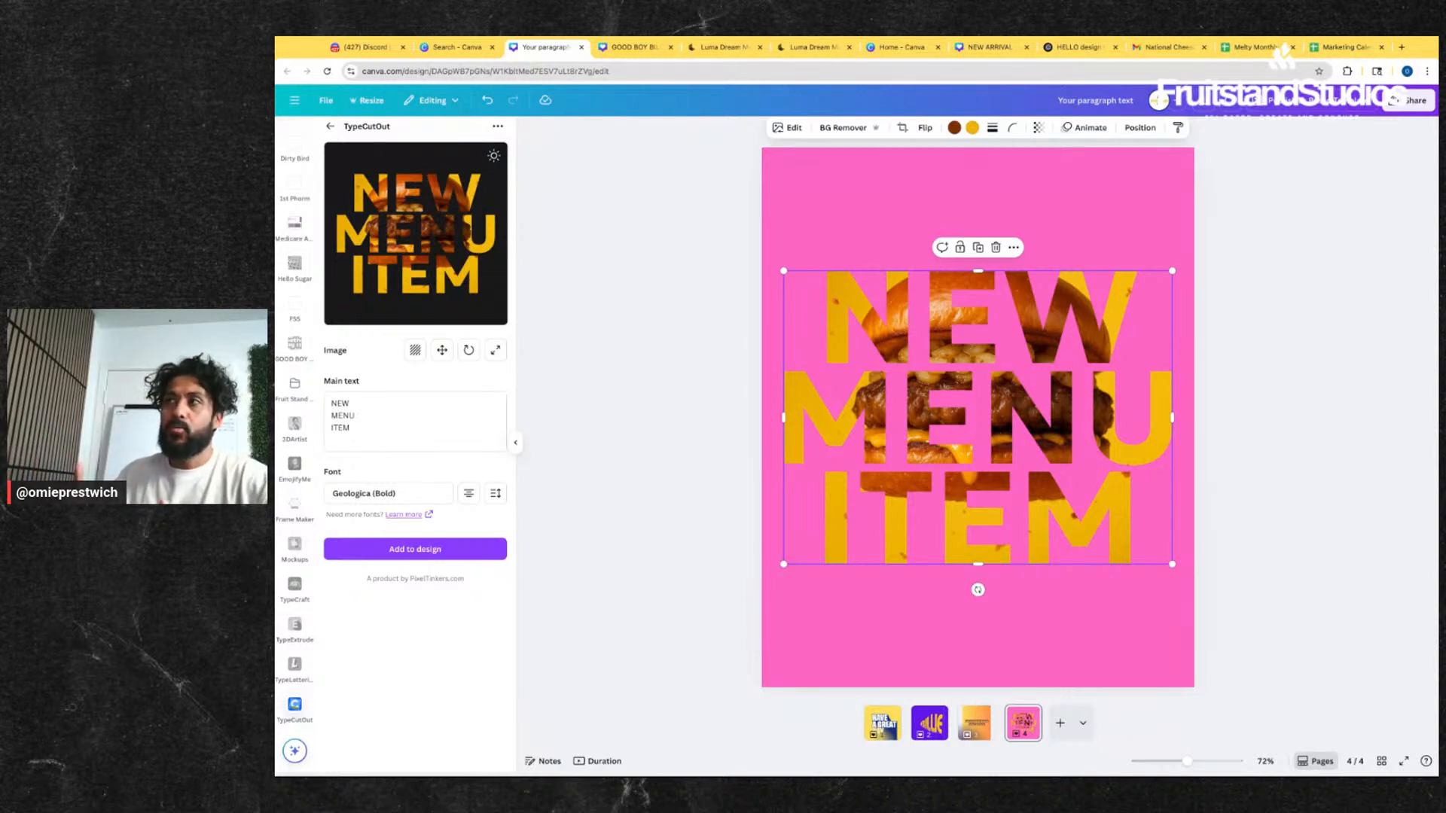
# - Add a blank fifth page and leave TypeCutOut for the Elements library search
pyautogui.click(1067, 664)
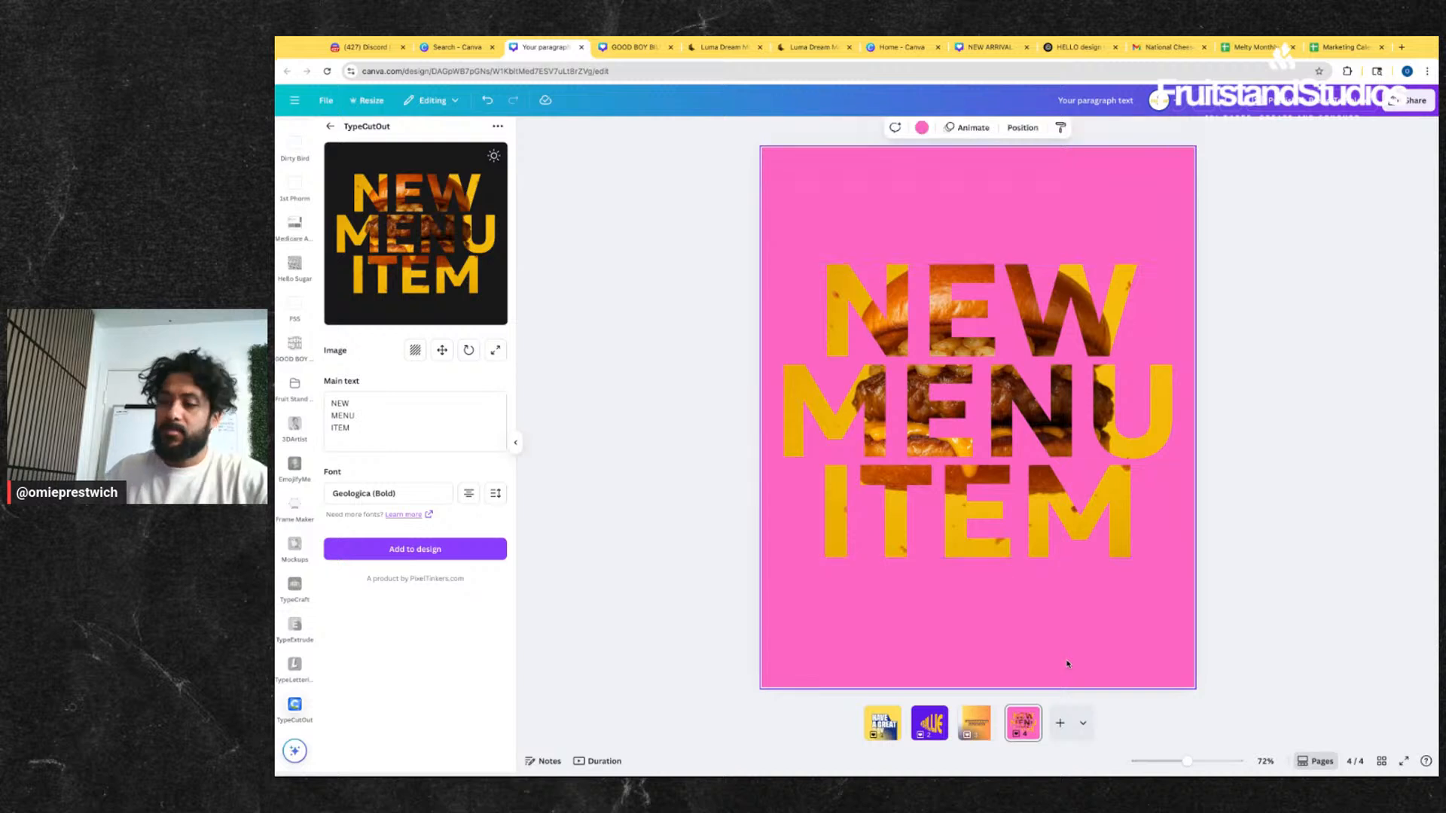
pyautogui.click(1059, 723)
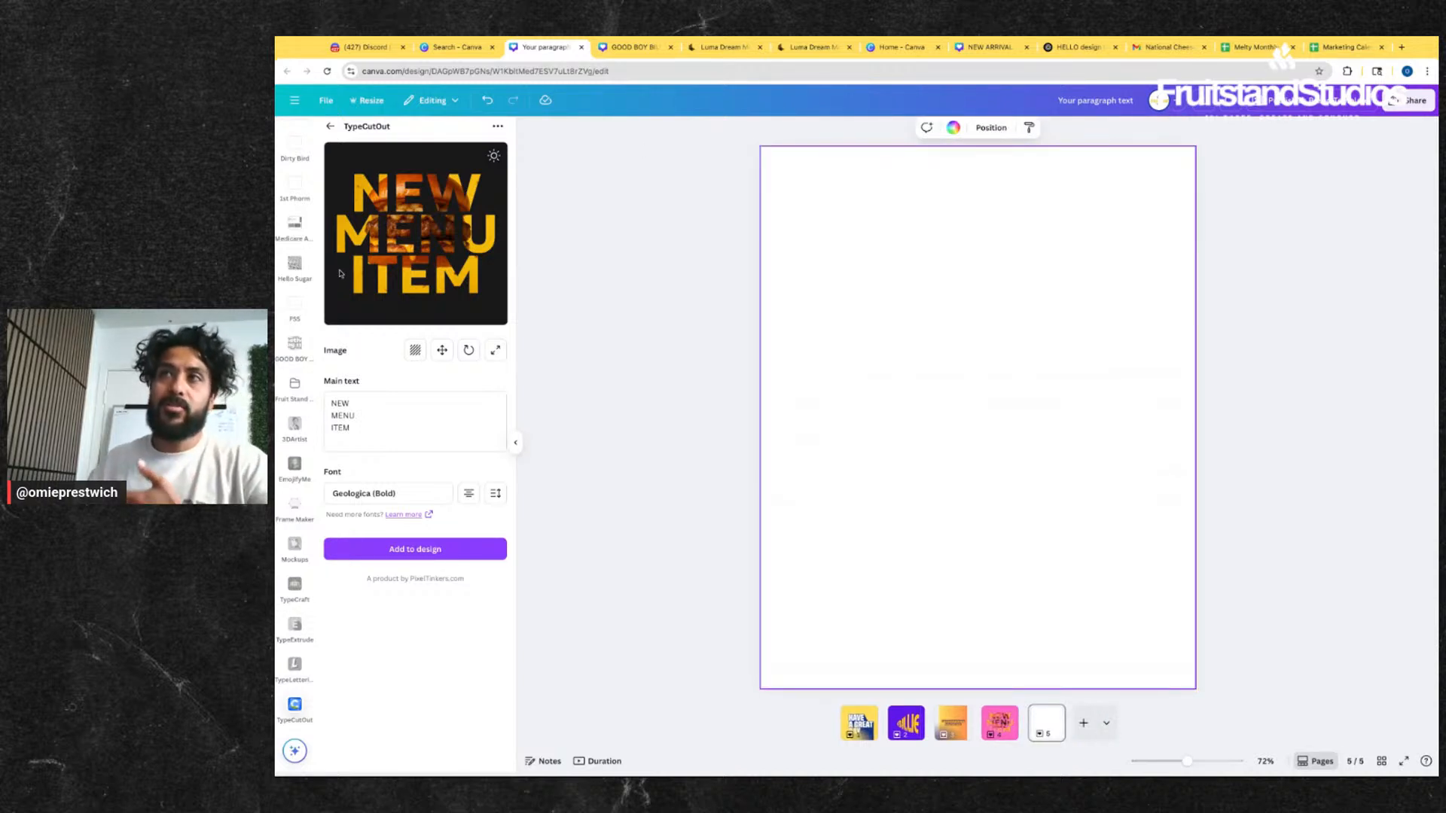
pyautogui.click(327, 127)
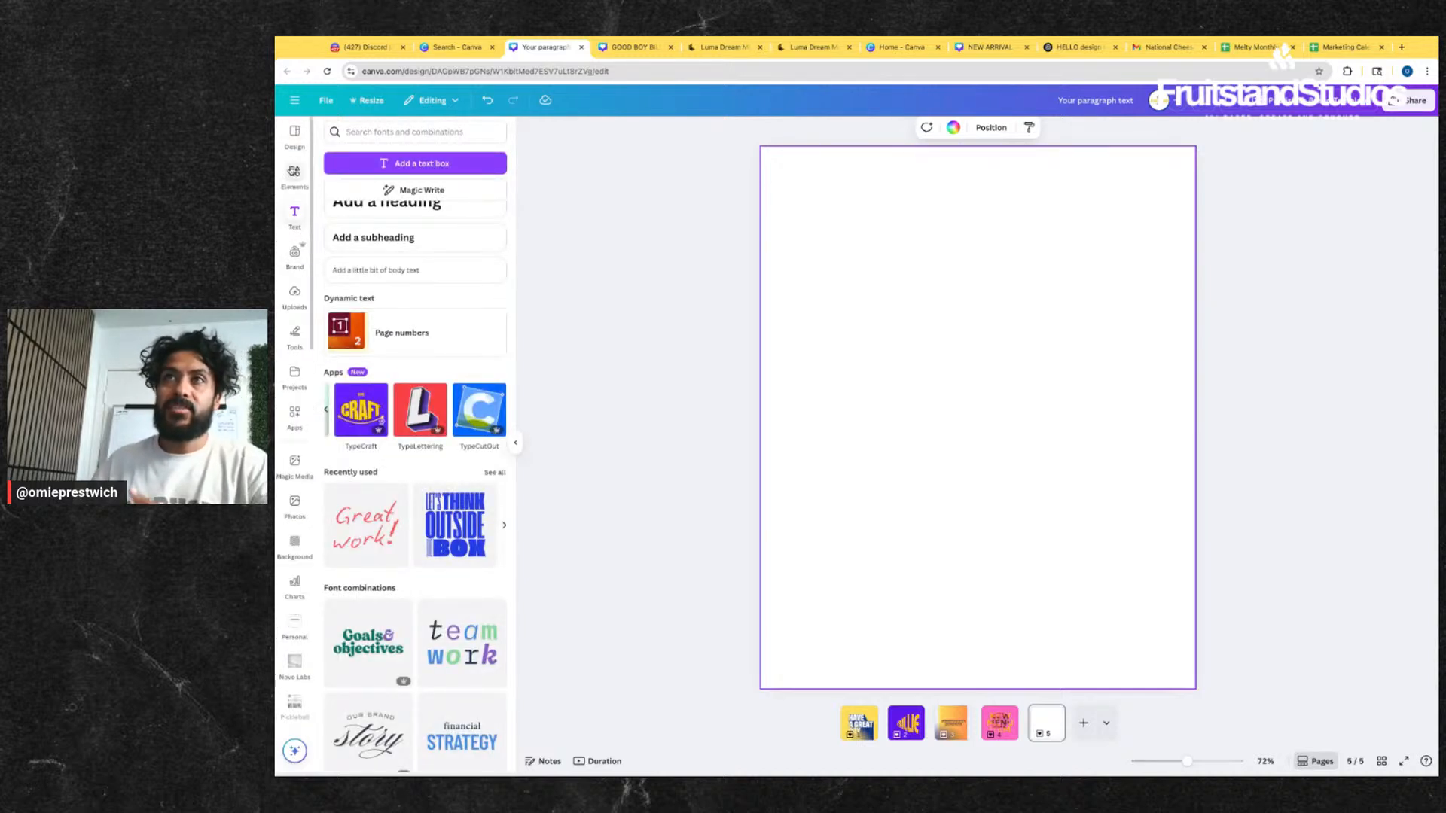
pyautogui.click(294, 172)
pyautogui.click(368, 134)
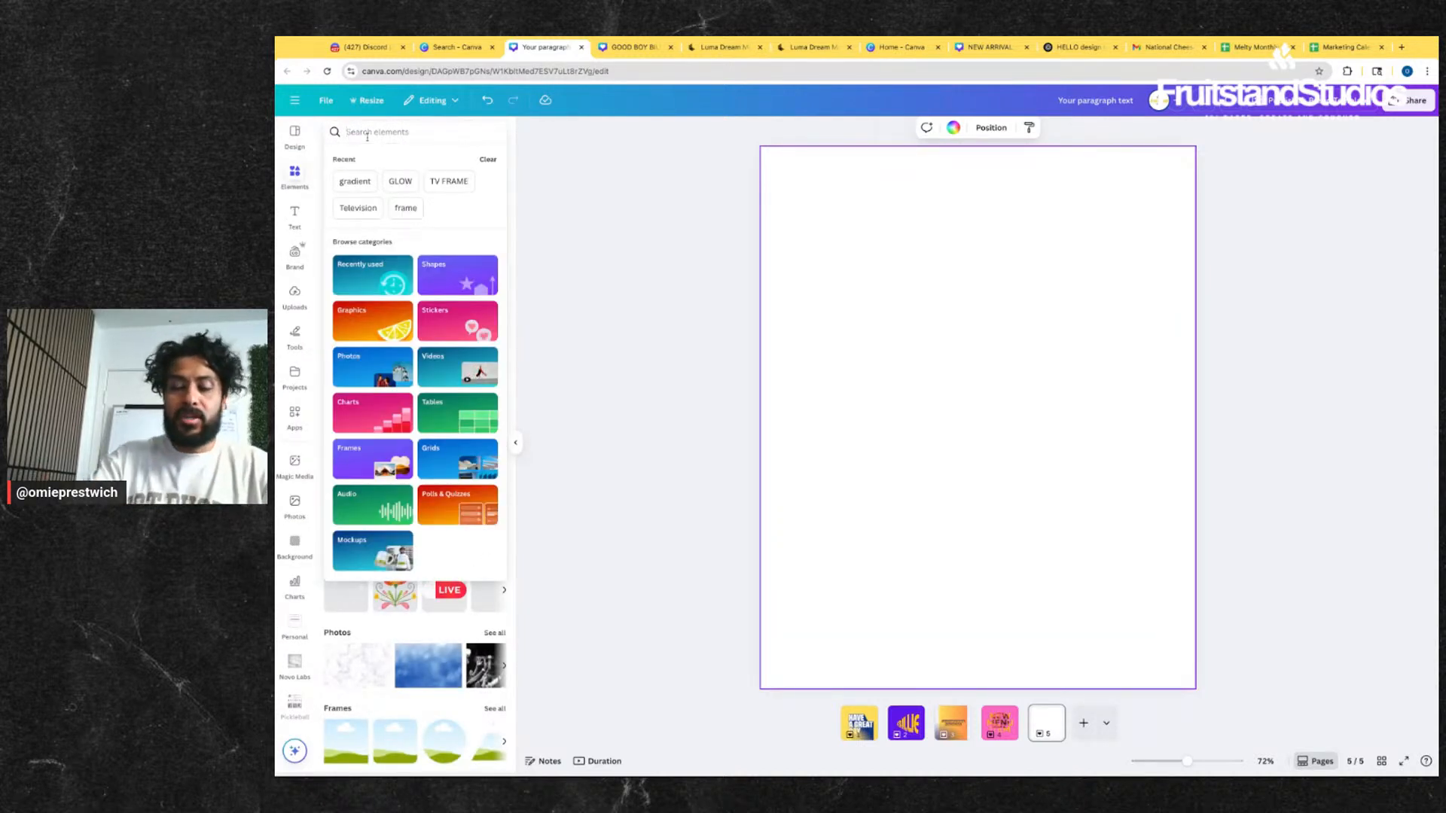
# - Search Elements for LETTER FRAME and place a shrunken N frame toward the upper left
pyautogui.write('LETTER')
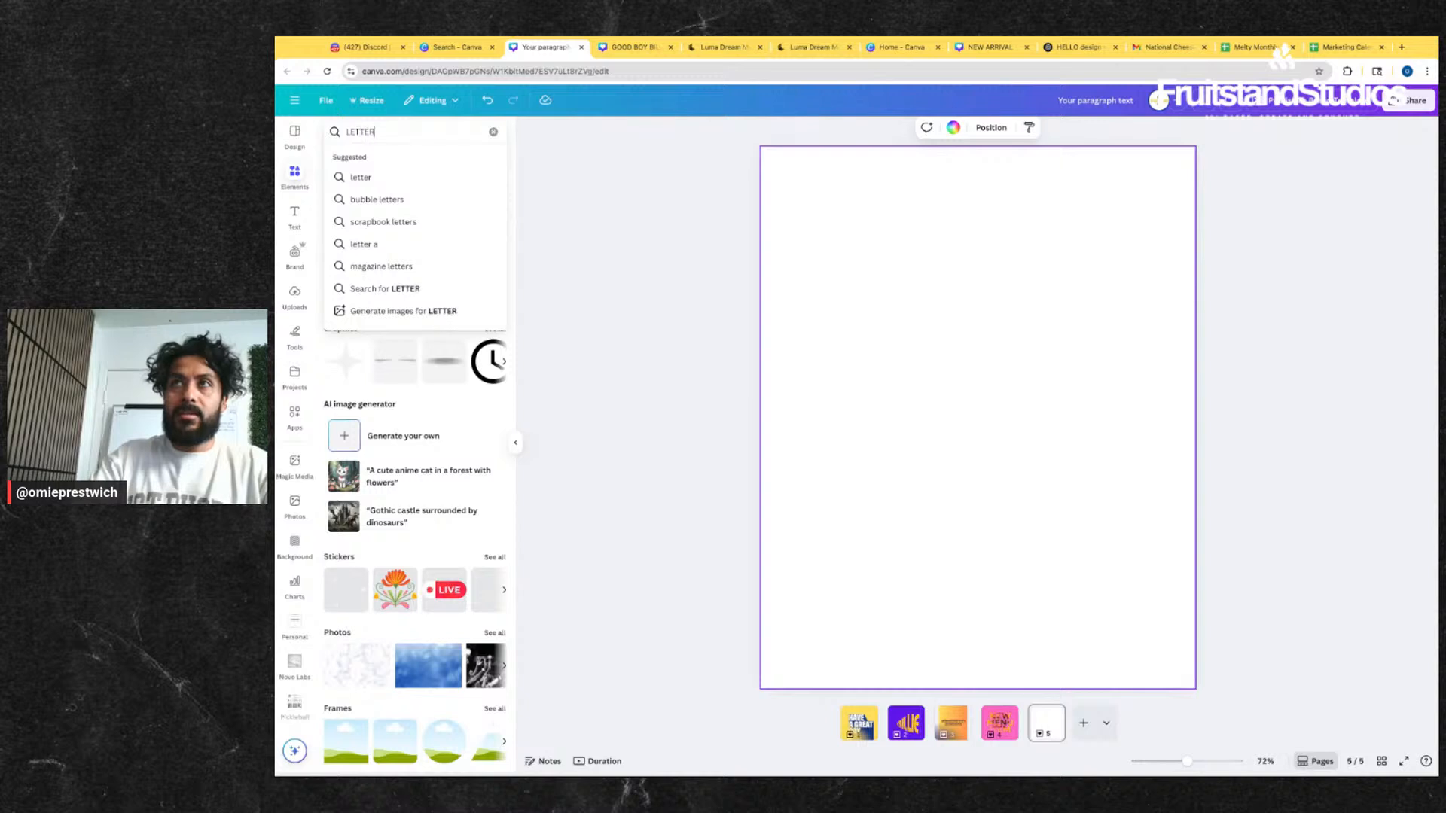
pyautogui.write(' FRAME')
pyautogui.press('Return')
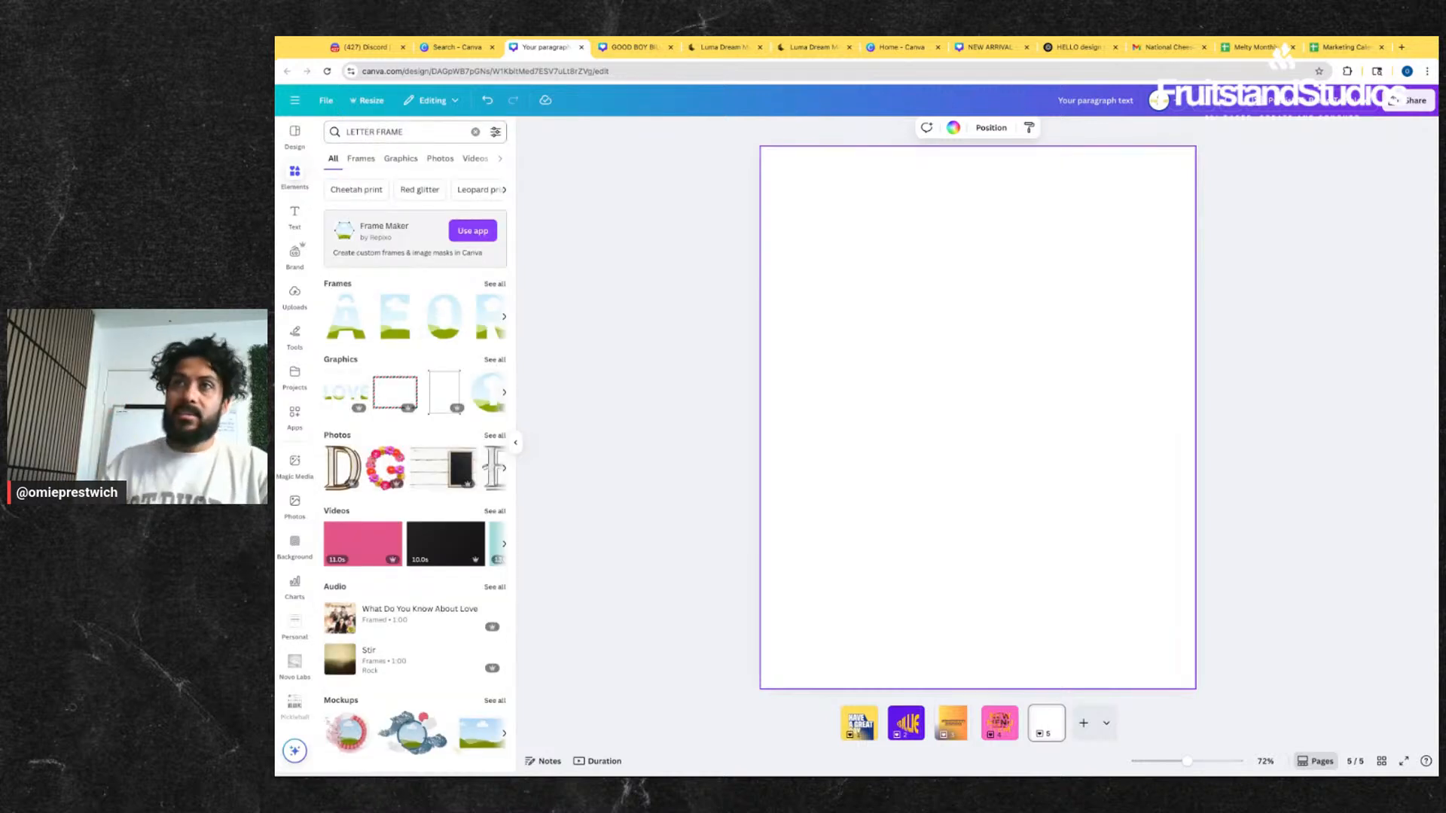
pyautogui.click(495, 285)
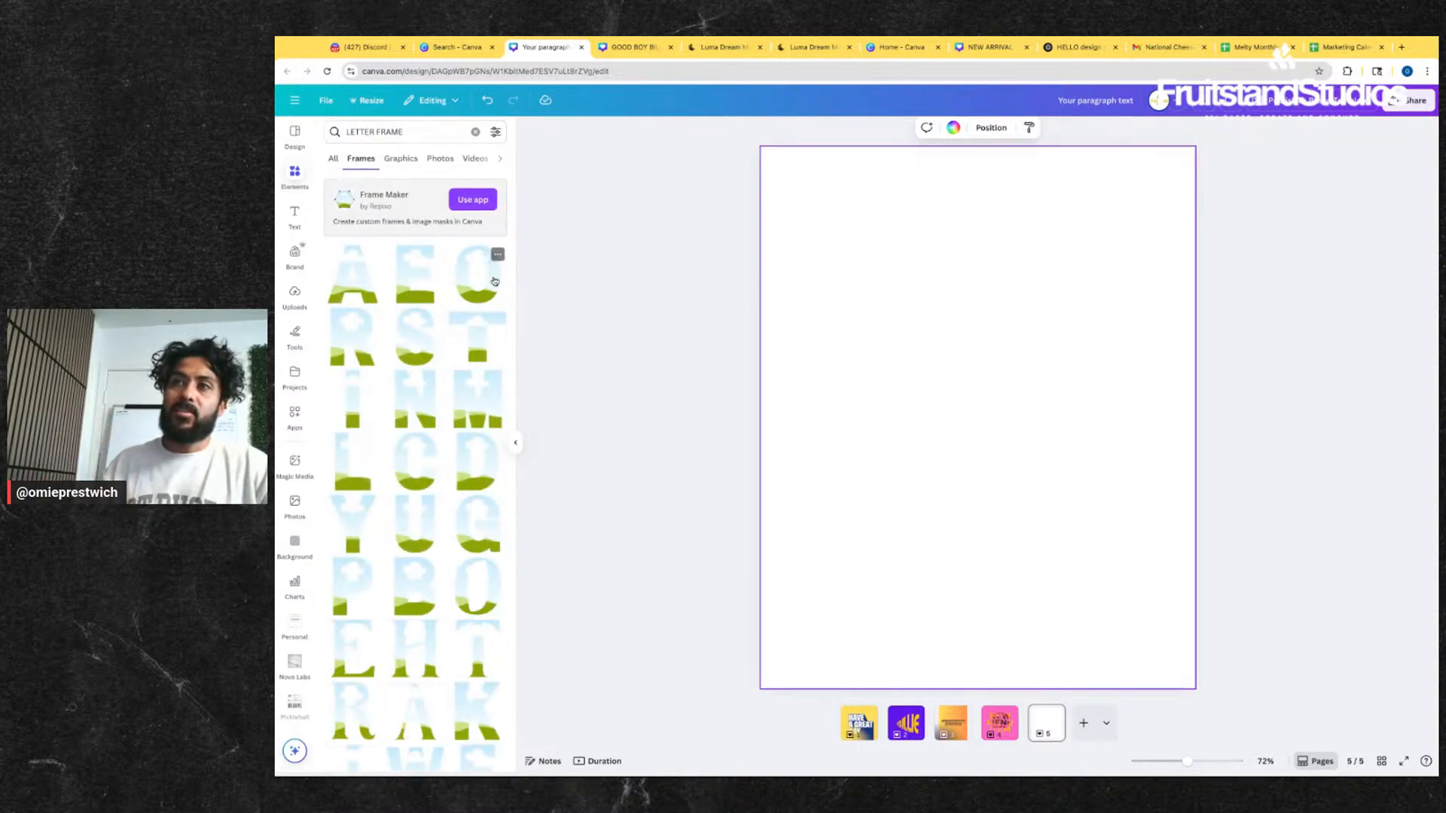
pyautogui.click(417, 417)
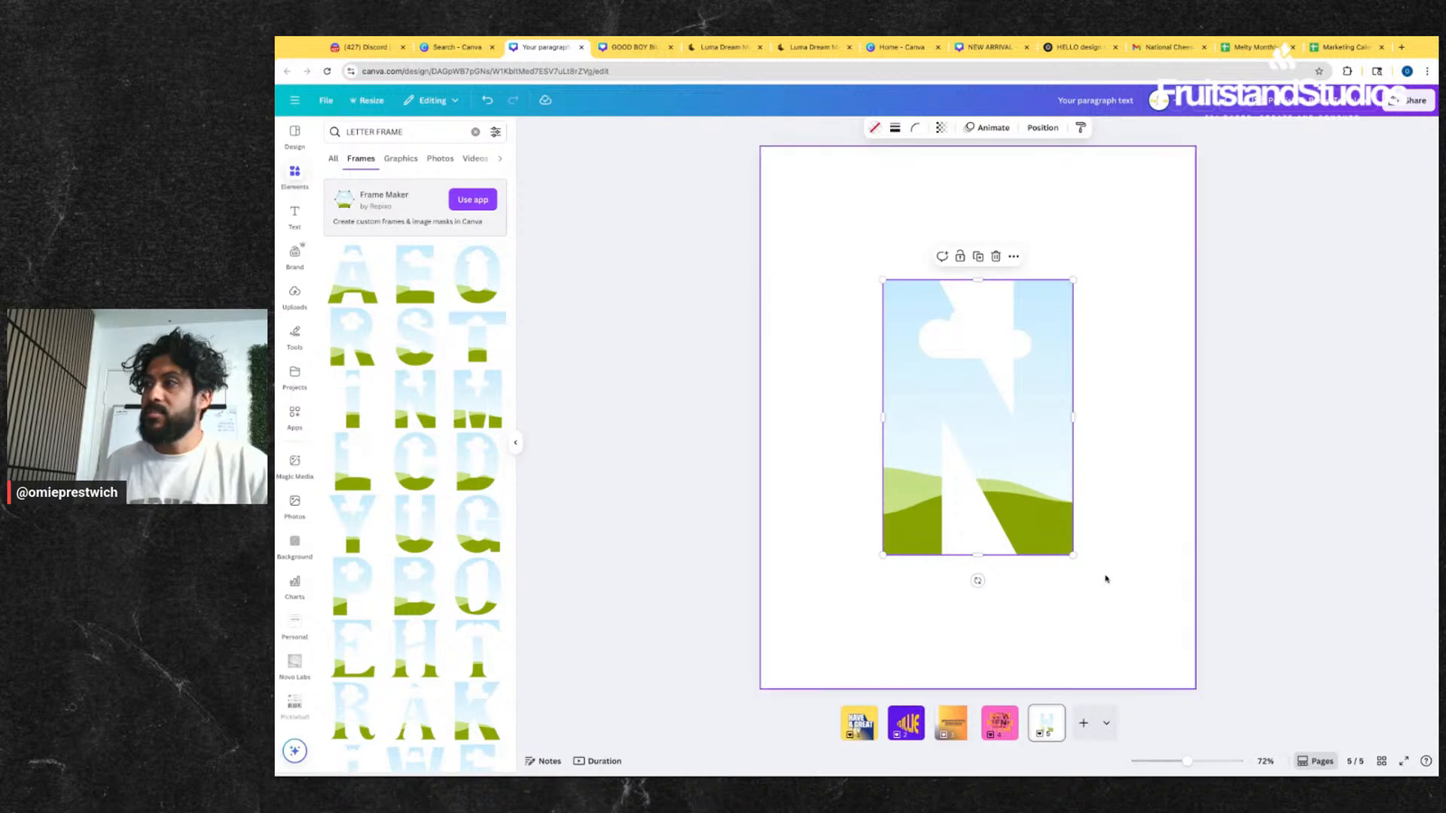
pyautogui.moveTo(1076, 556); pyautogui.dragTo(983, 424)
pyautogui.moveTo(932, 365); pyautogui.dragTo(828, 326)
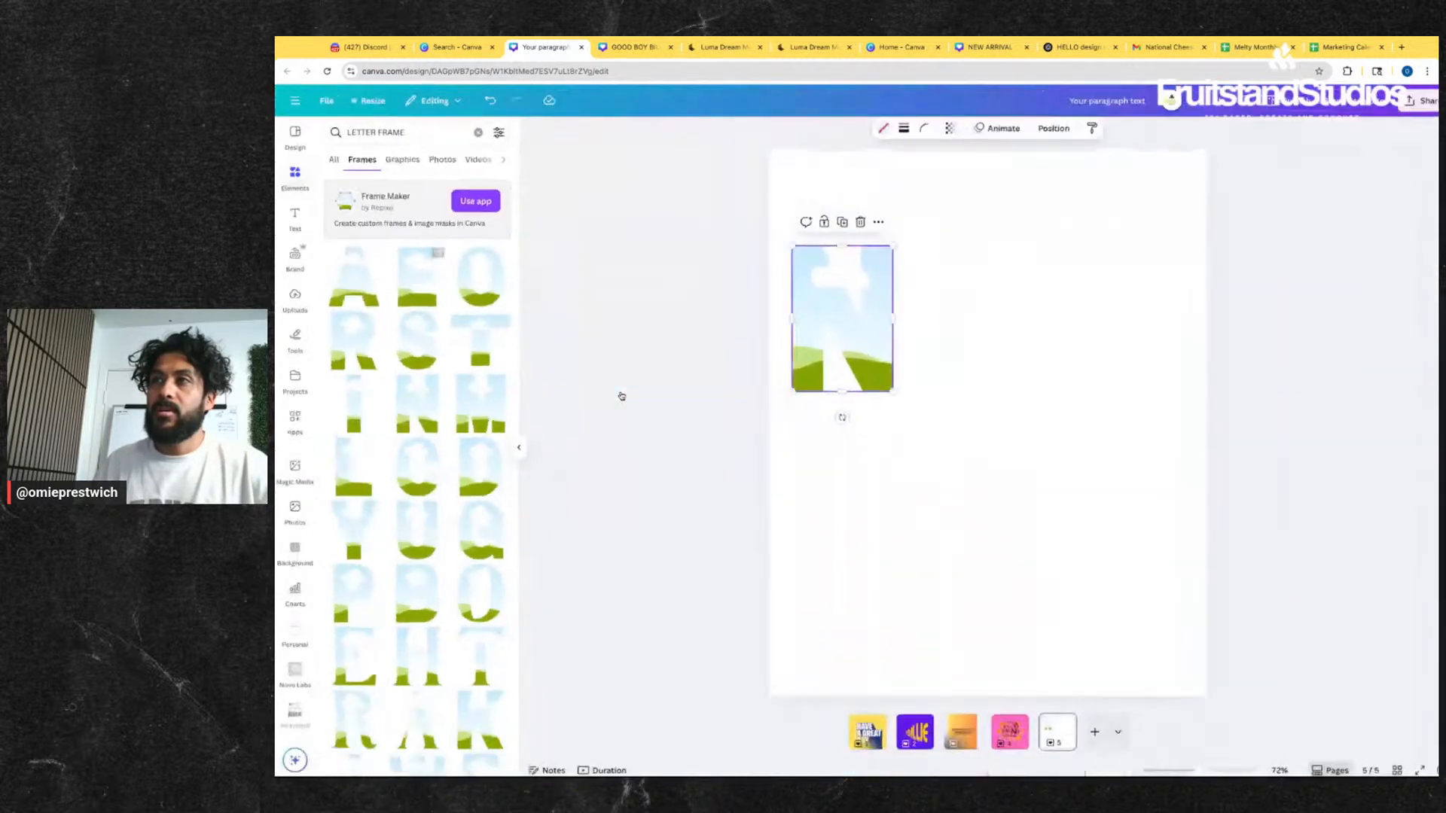
# - Add E and W letter frames beside the N, shrunk and top-aligned with it
pyautogui.click(411, 286)
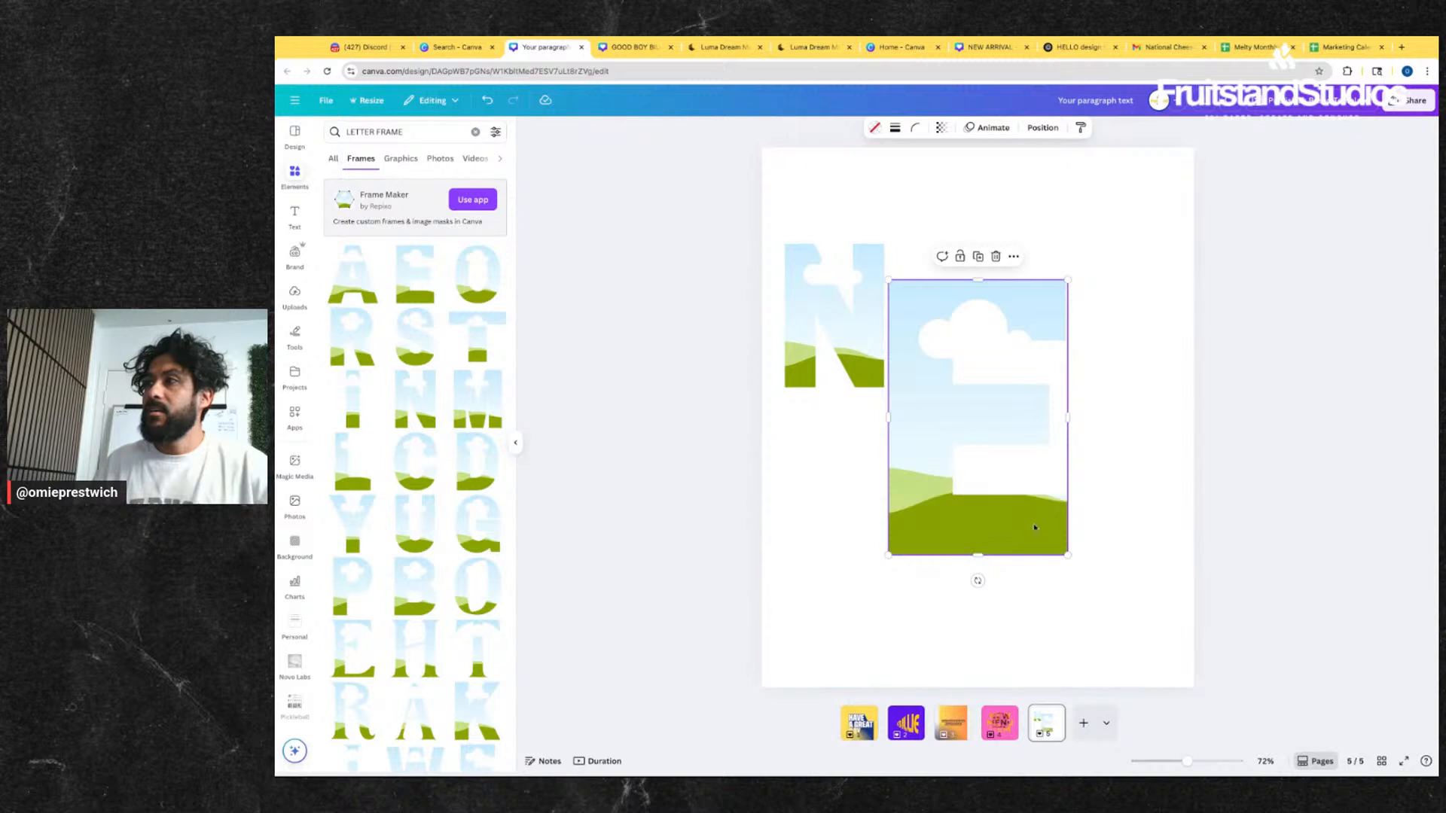
pyautogui.moveTo(1068, 554); pyautogui.dragTo(989, 432)
pyautogui.moveTo(962, 411)
pyautogui.mouseDown()
pyautogui.moveTo(967, 375)
pyautogui.moveTo(962, 412)
pyautogui.mouseUp()
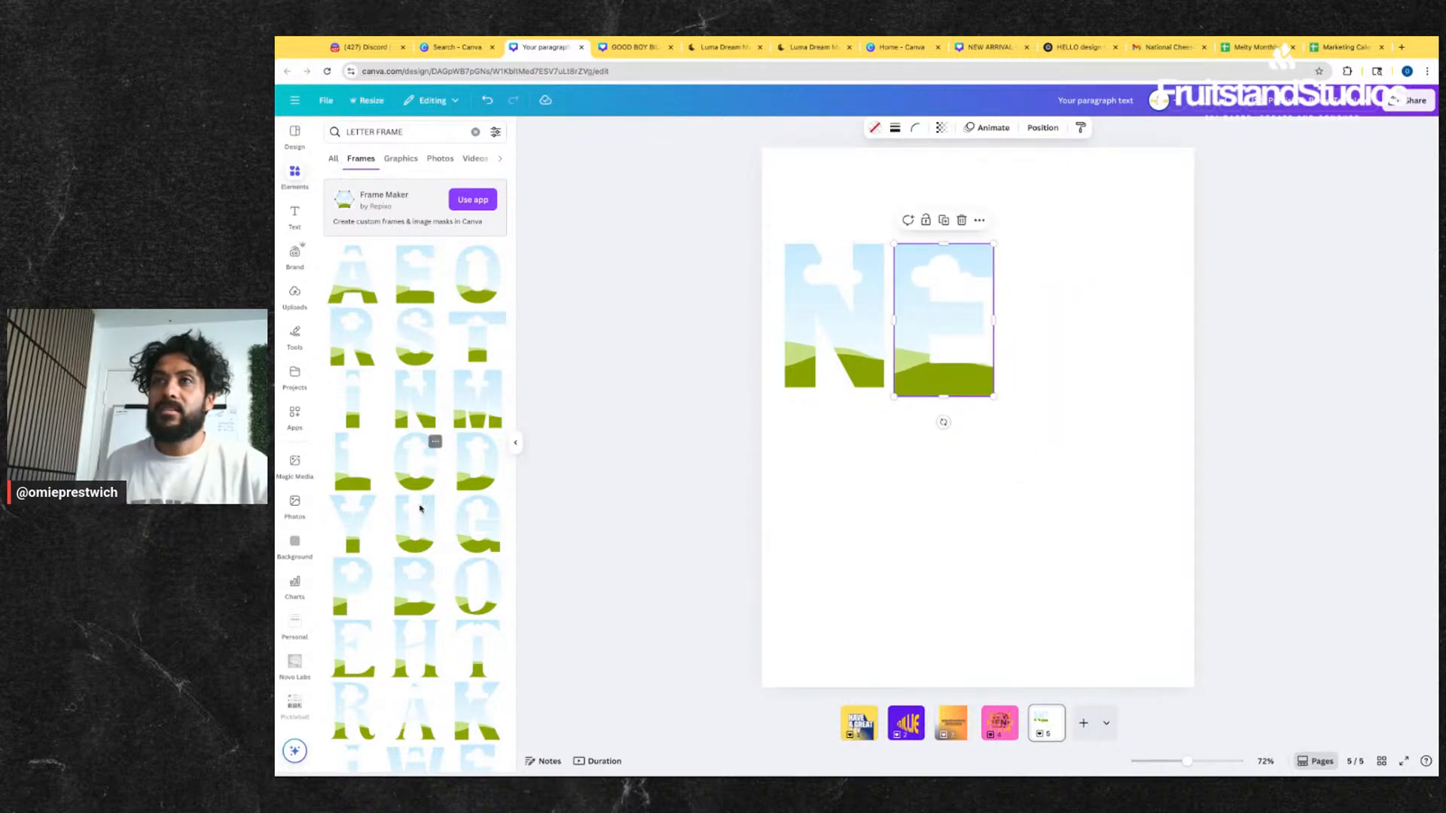
pyautogui.scroll(-5, 420, 508)
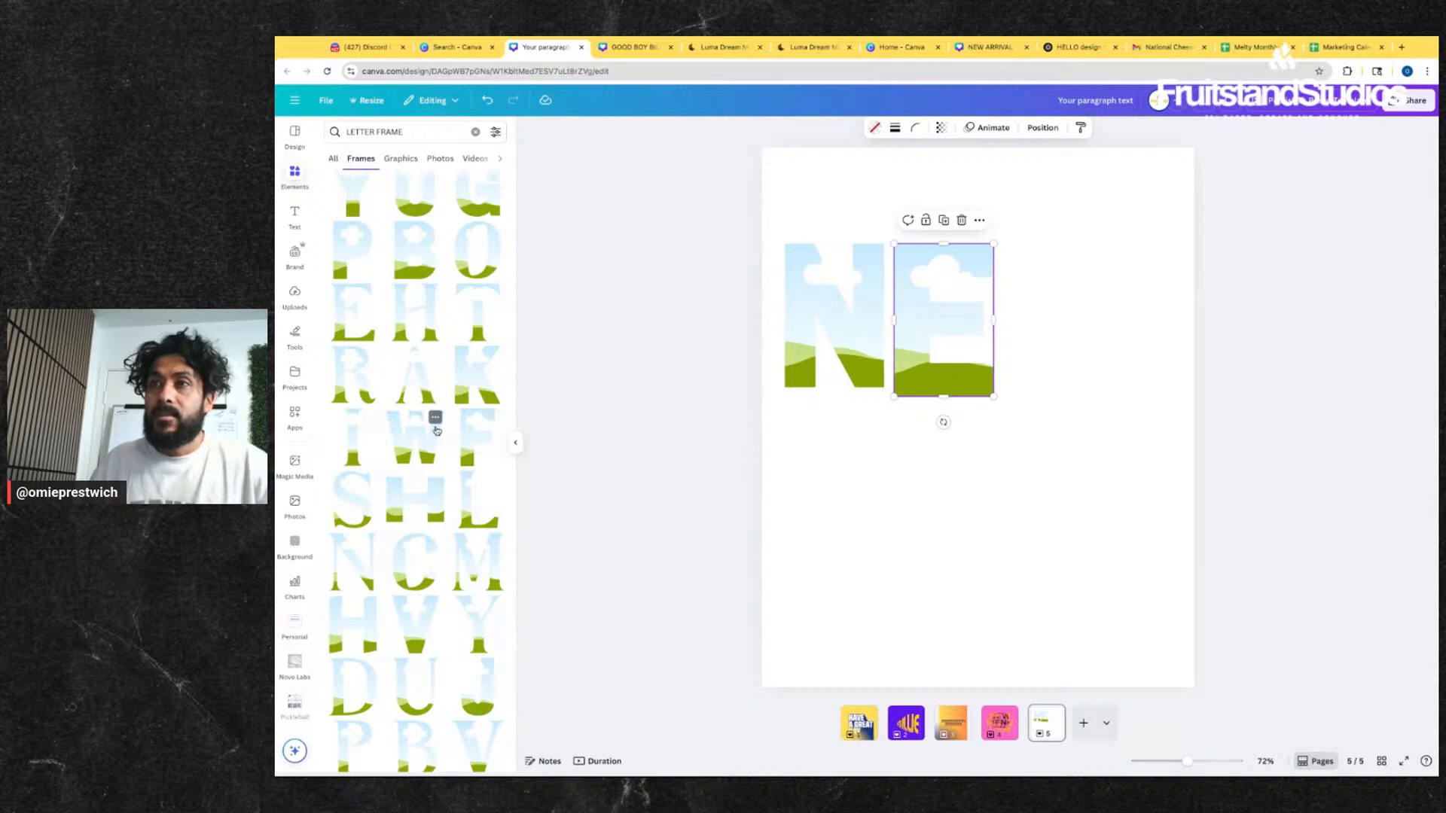
pyautogui.click(436, 431)
pyautogui.moveTo(949, 495)
pyautogui.mouseDown()
pyautogui.moveTo(1080, 389)
pyautogui.moveTo(1085, 420)
pyautogui.moveTo(948, 495)
pyautogui.mouseUp()
pyautogui.moveTo(1223, 444); pyautogui.dragTo(1167, 392)
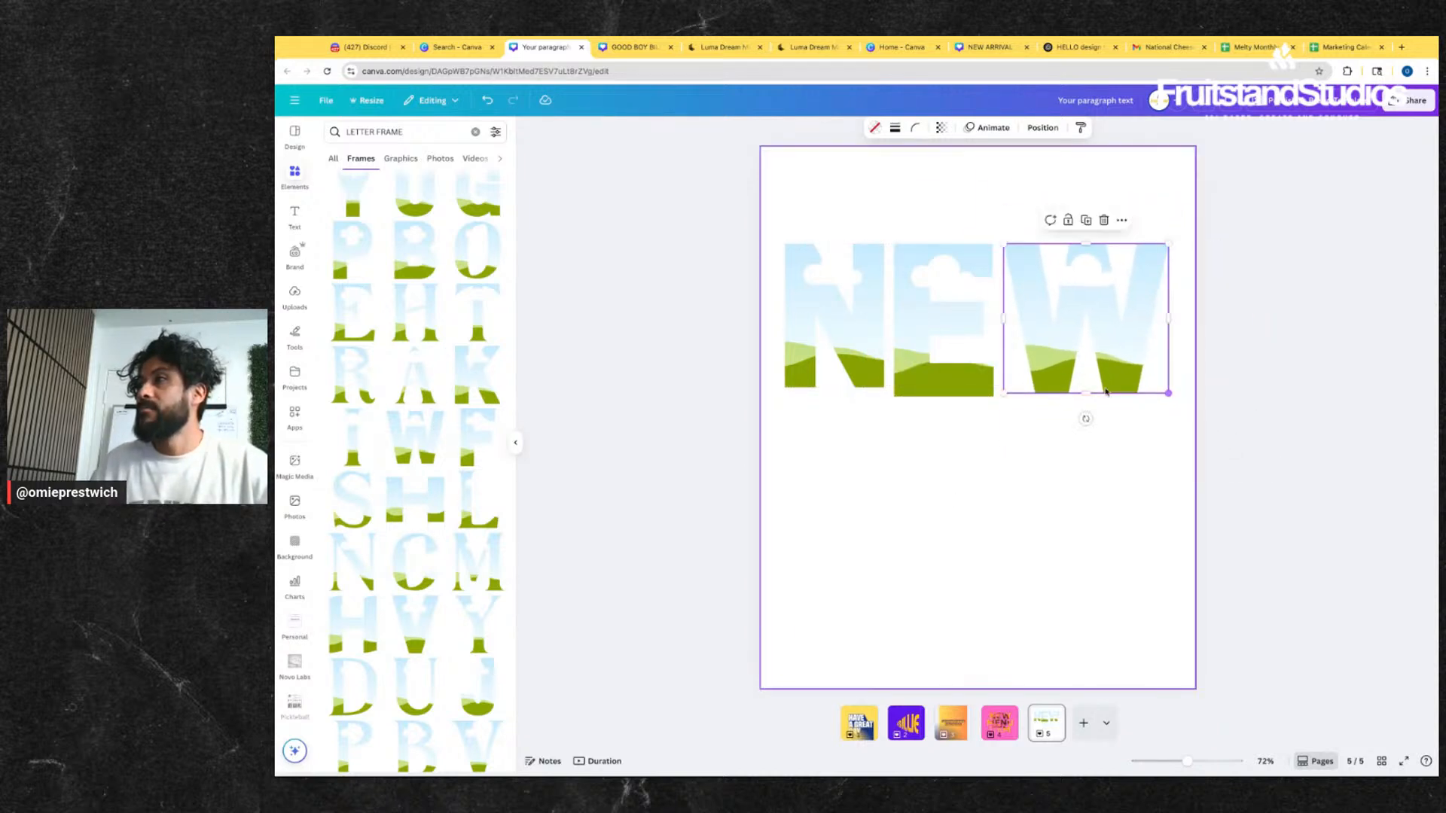
# - Fine-tune the E and W frames to 396 by 360 and centre all three on the page
pyautogui.click(975, 374)
pyautogui.moveTo(903, 399); pyautogui.dragTo(900, 388)
pyautogui.moveTo(1042, 335); pyautogui.dragTo(1046, 341)
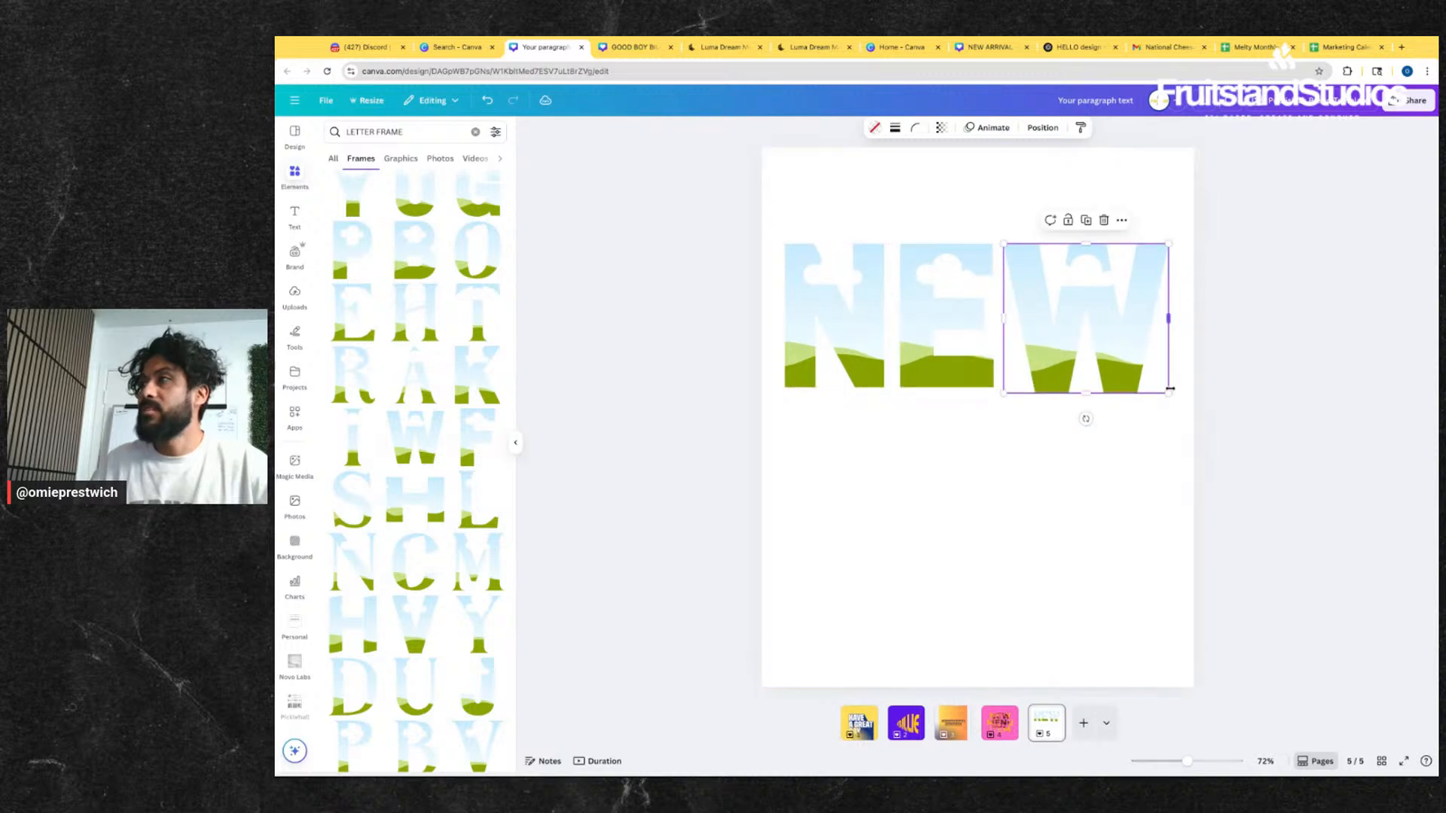
pyautogui.moveTo(1167, 391); pyautogui.dragTo(1165, 390)
pyautogui.moveTo(1121, 433); pyautogui.dragTo(930, 316)
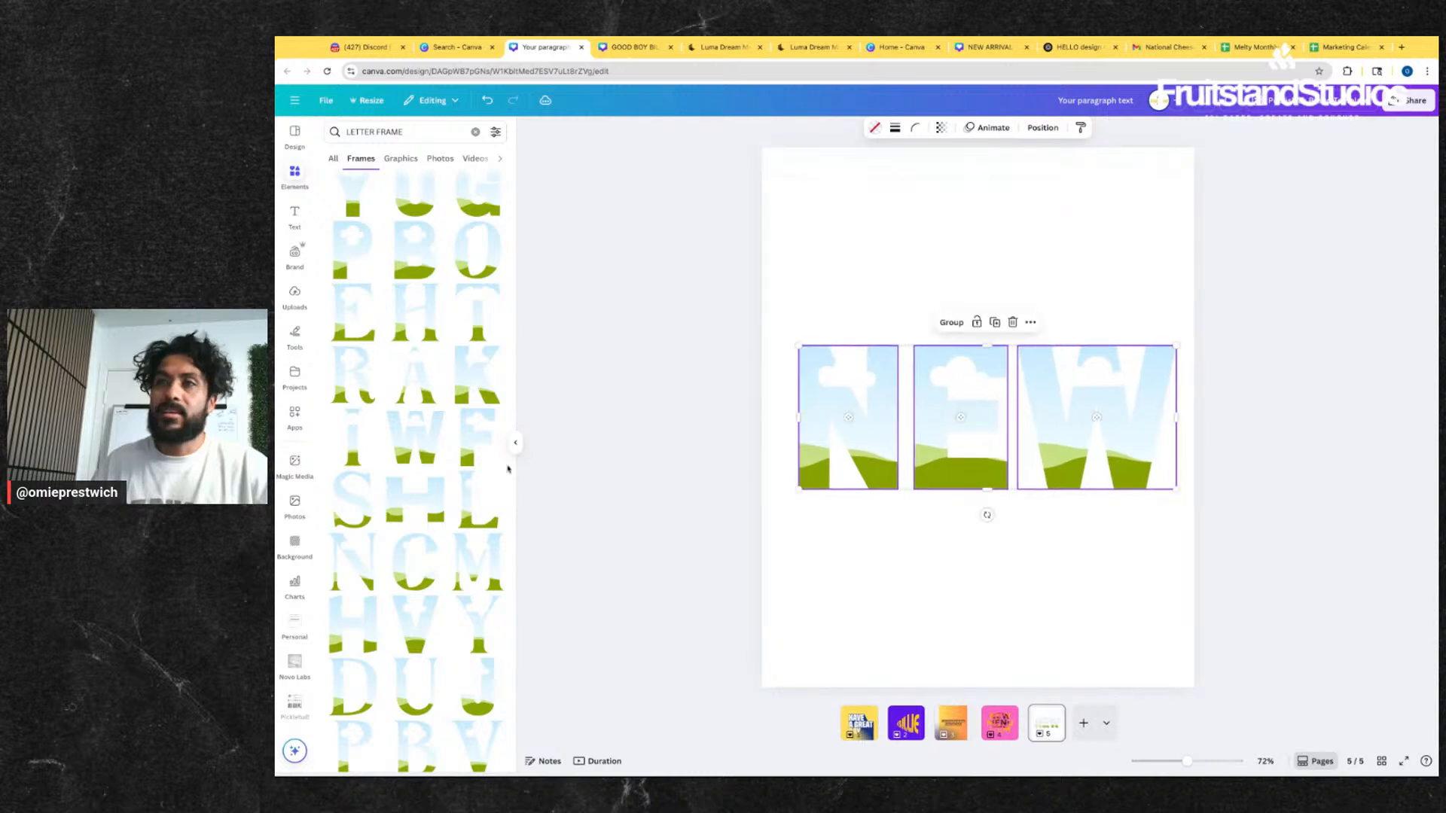
pyautogui.click(294, 293)
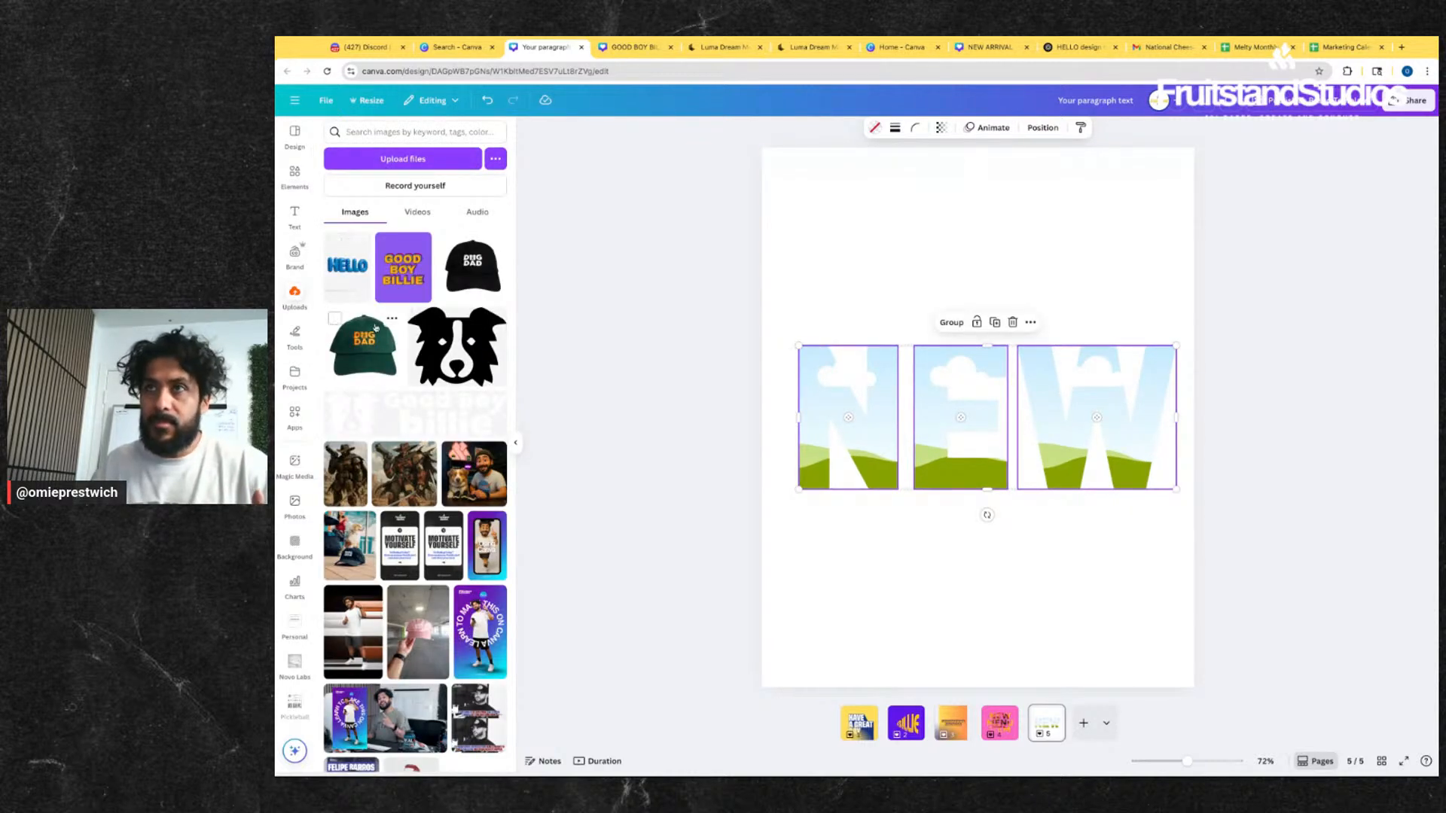
# - Fill the N, E and W frames with the green cap, cowboy and man-and-dog photos
pyautogui.moveTo(375, 328); pyautogui.dragTo(848, 436)
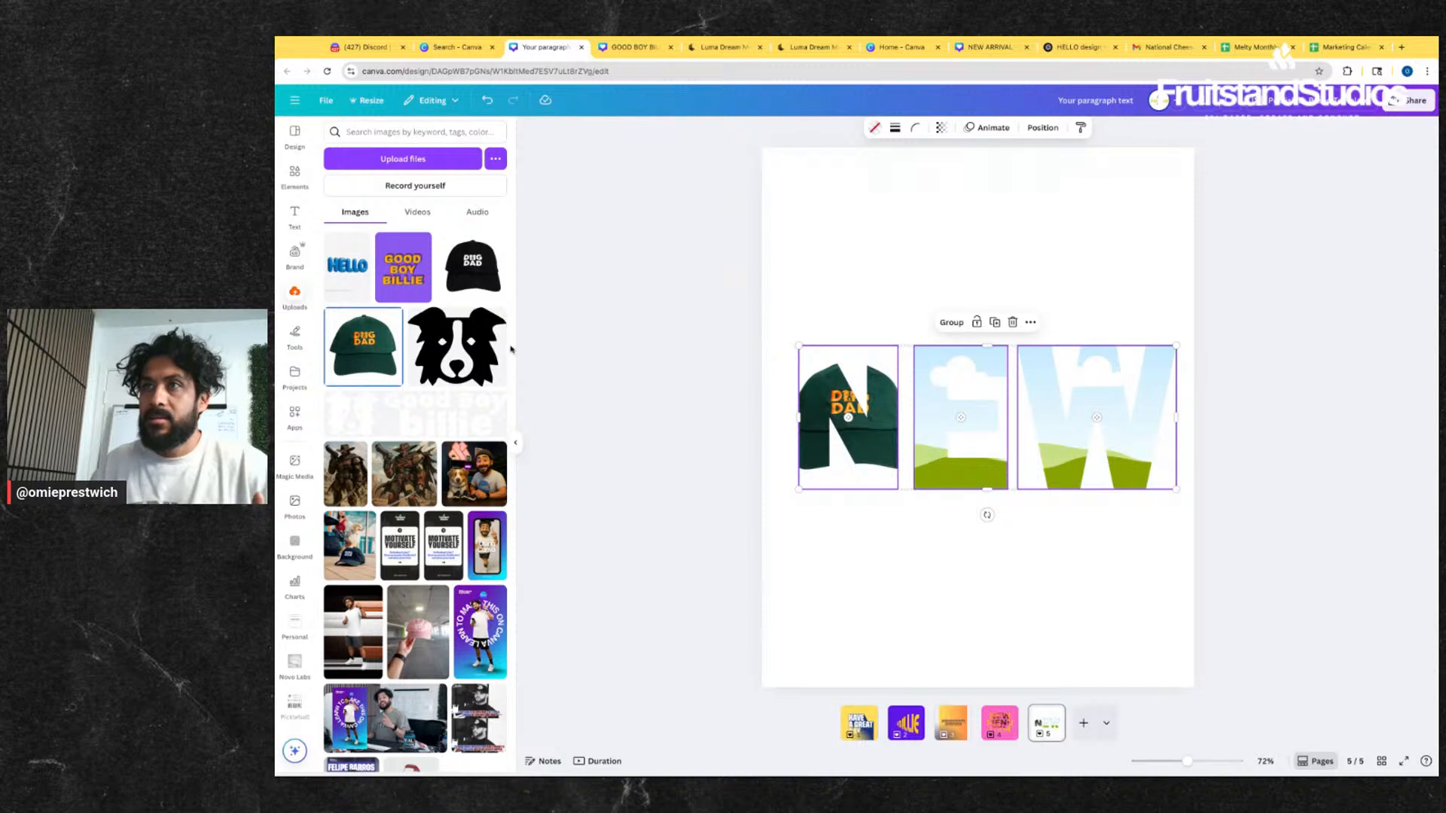
pyautogui.moveTo(472, 265); pyautogui.dragTo(1064, 562)
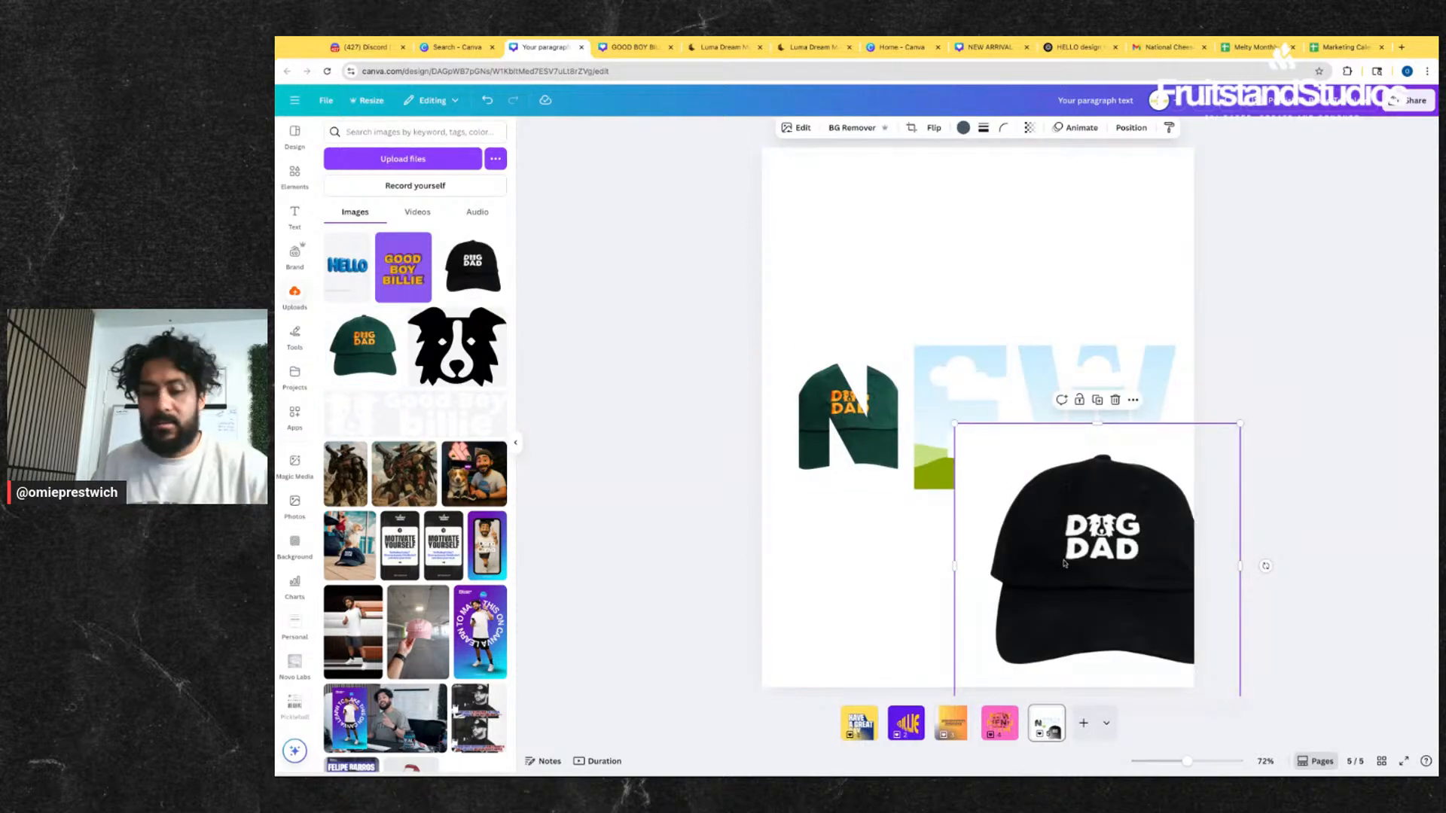
pyautogui.hotkey('ctrl', 'z')
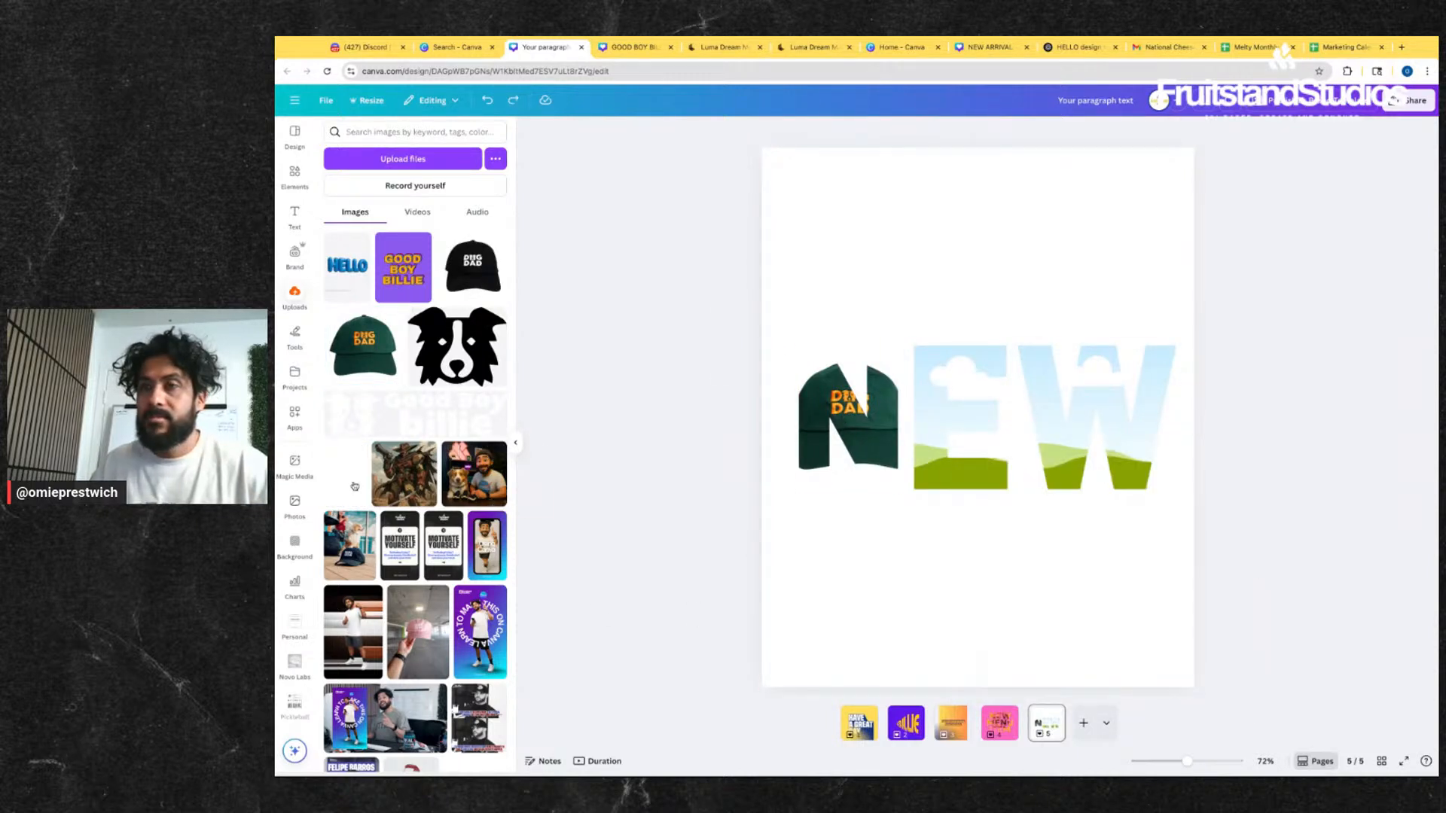
pyautogui.moveTo(354, 485); pyautogui.dragTo(960, 418)
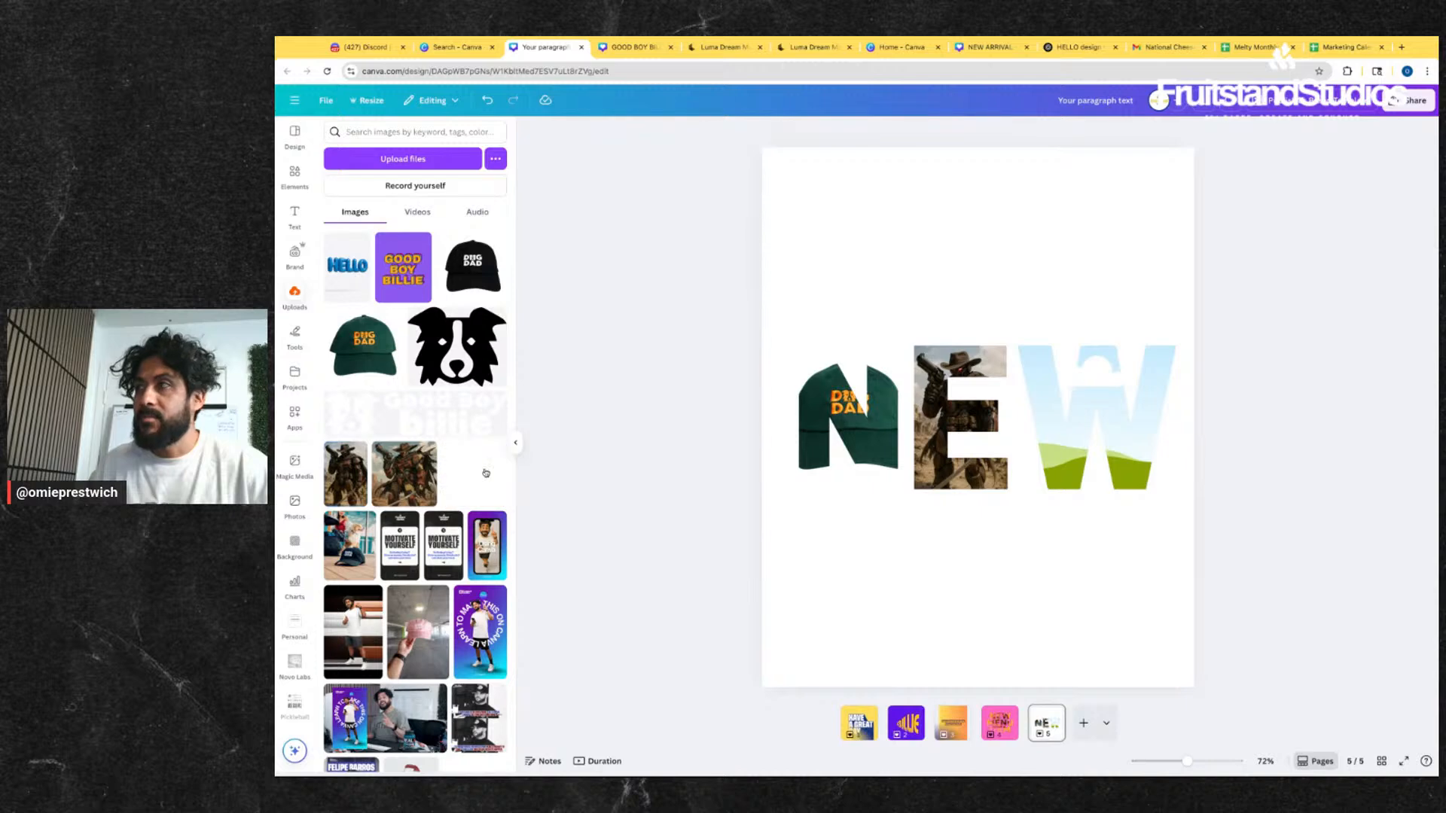
pyautogui.moveTo(486, 473); pyautogui.dragTo(1114, 452)
pyautogui.moveTo(1207, 568); pyautogui.dragTo(667, 344)
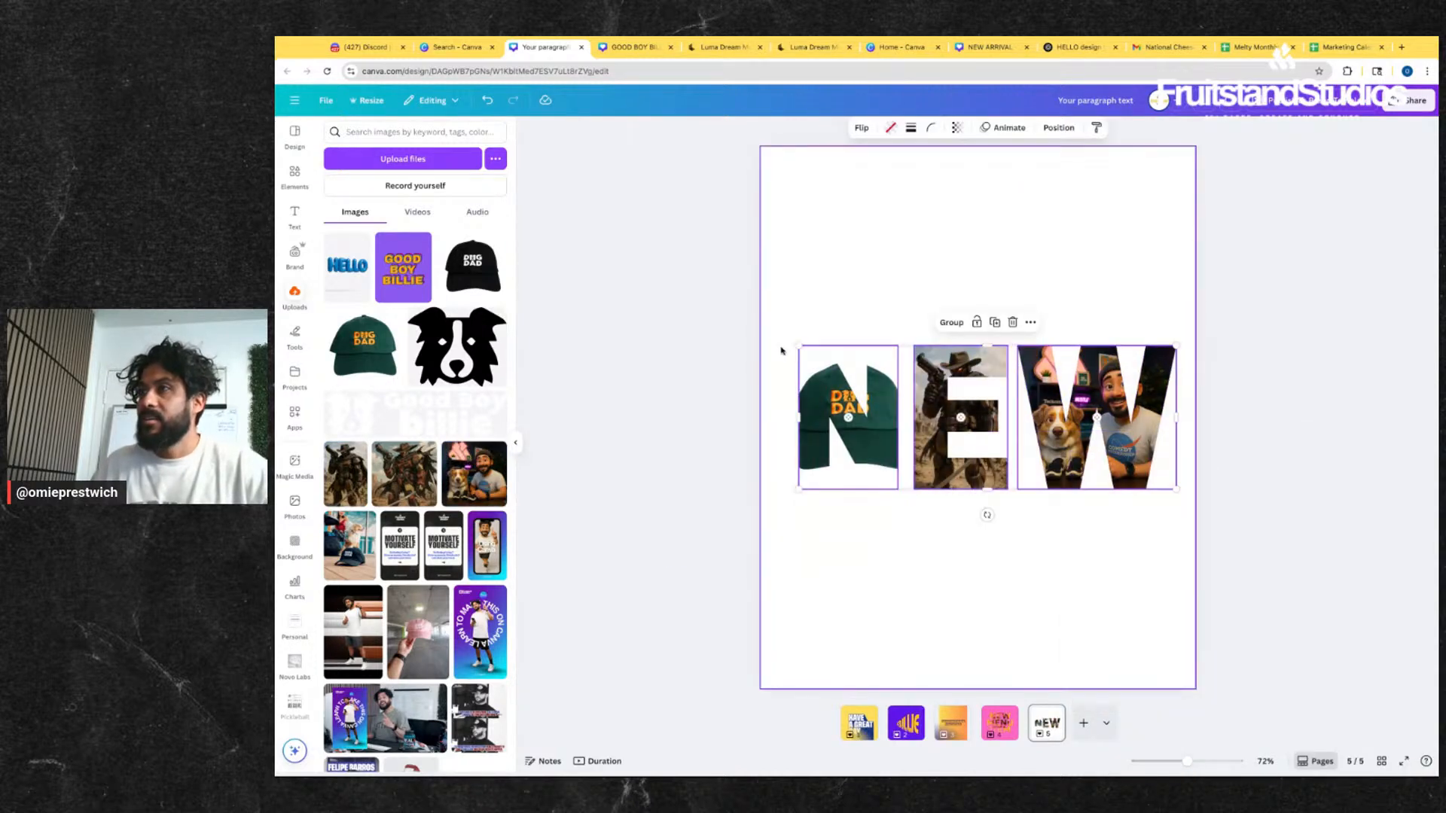
pyautogui.moveTo(798, 346); pyautogui.dragTo(762, 331)
pyautogui.click(697, 362)
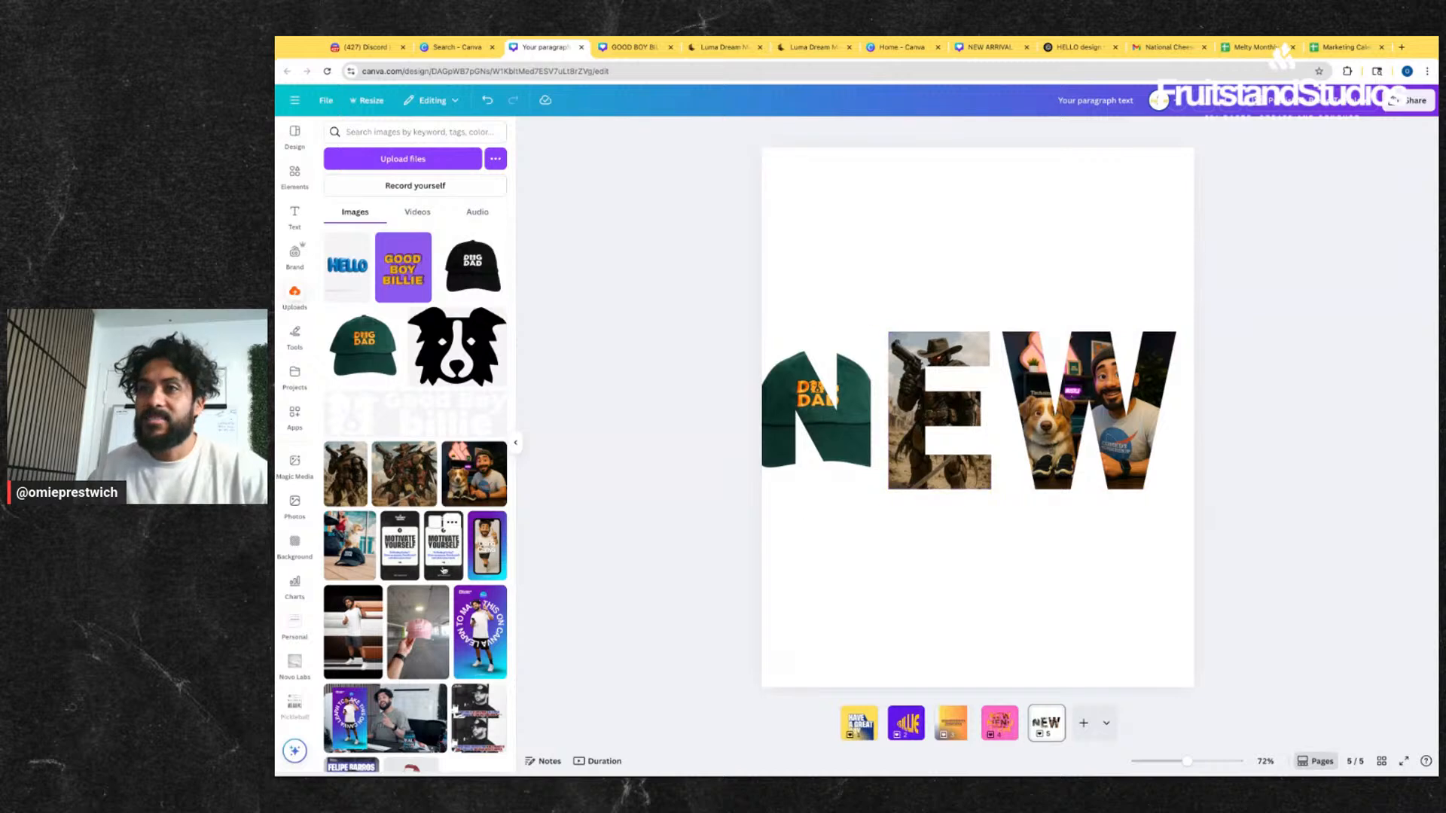
# - Put the 'Learn to make this on Canva' graphic in the N frame and shrink the NEW group
pyautogui.moveTo(480, 633); pyautogui.dragTo(842, 504)
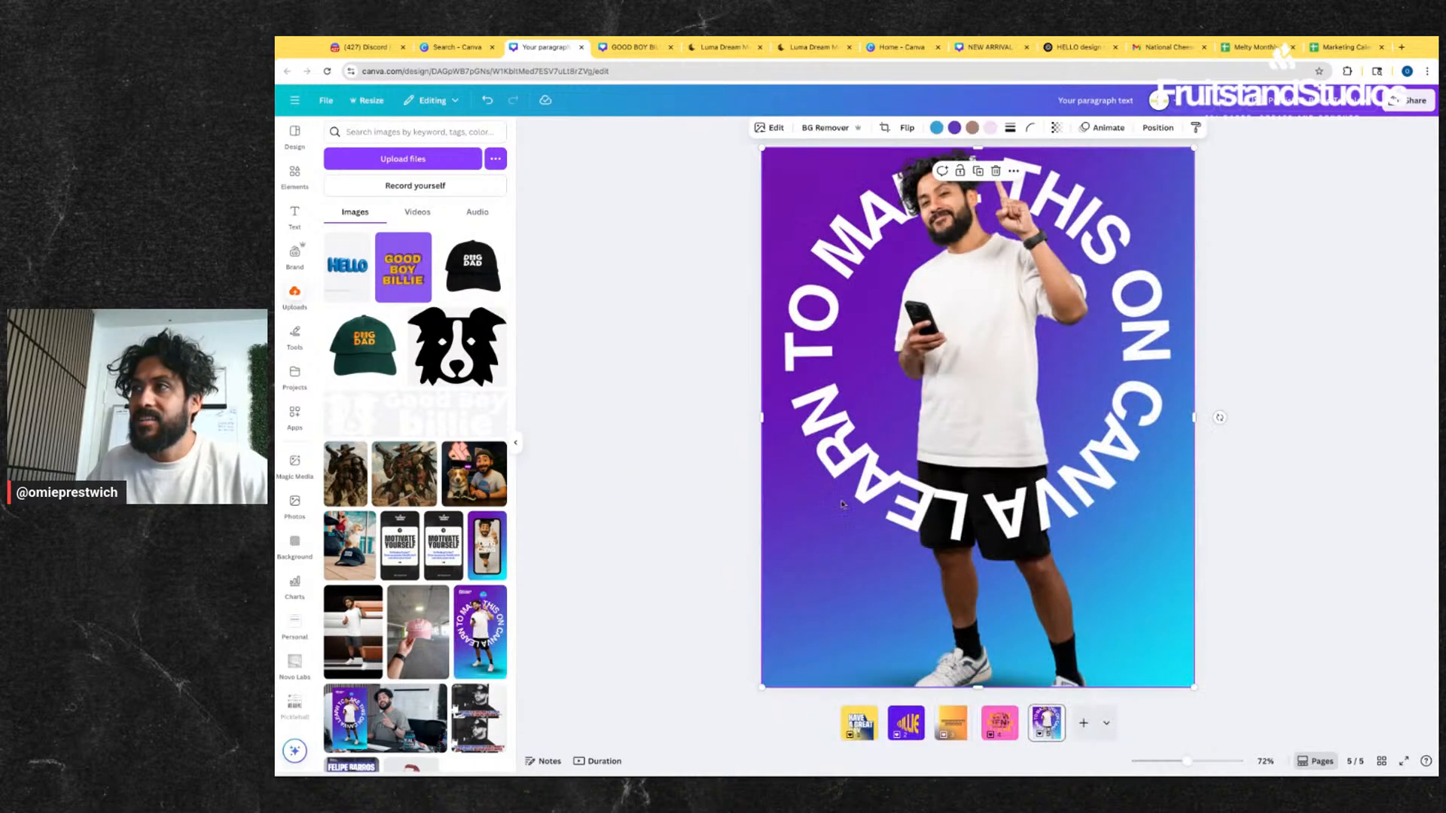
pyautogui.hotkey('ctrl', 'z')
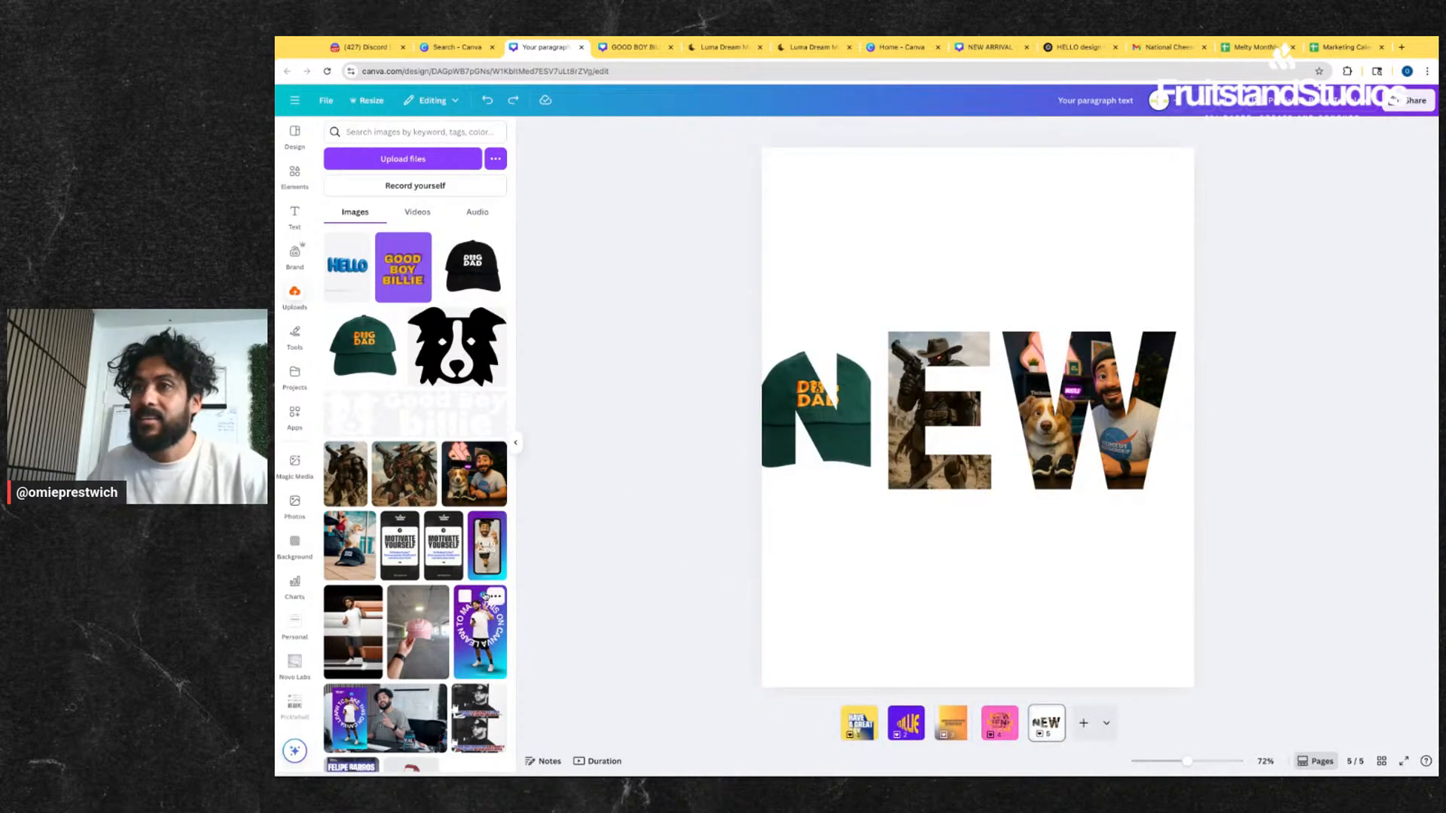
pyautogui.moveTo(485, 598); pyautogui.dragTo(816, 410)
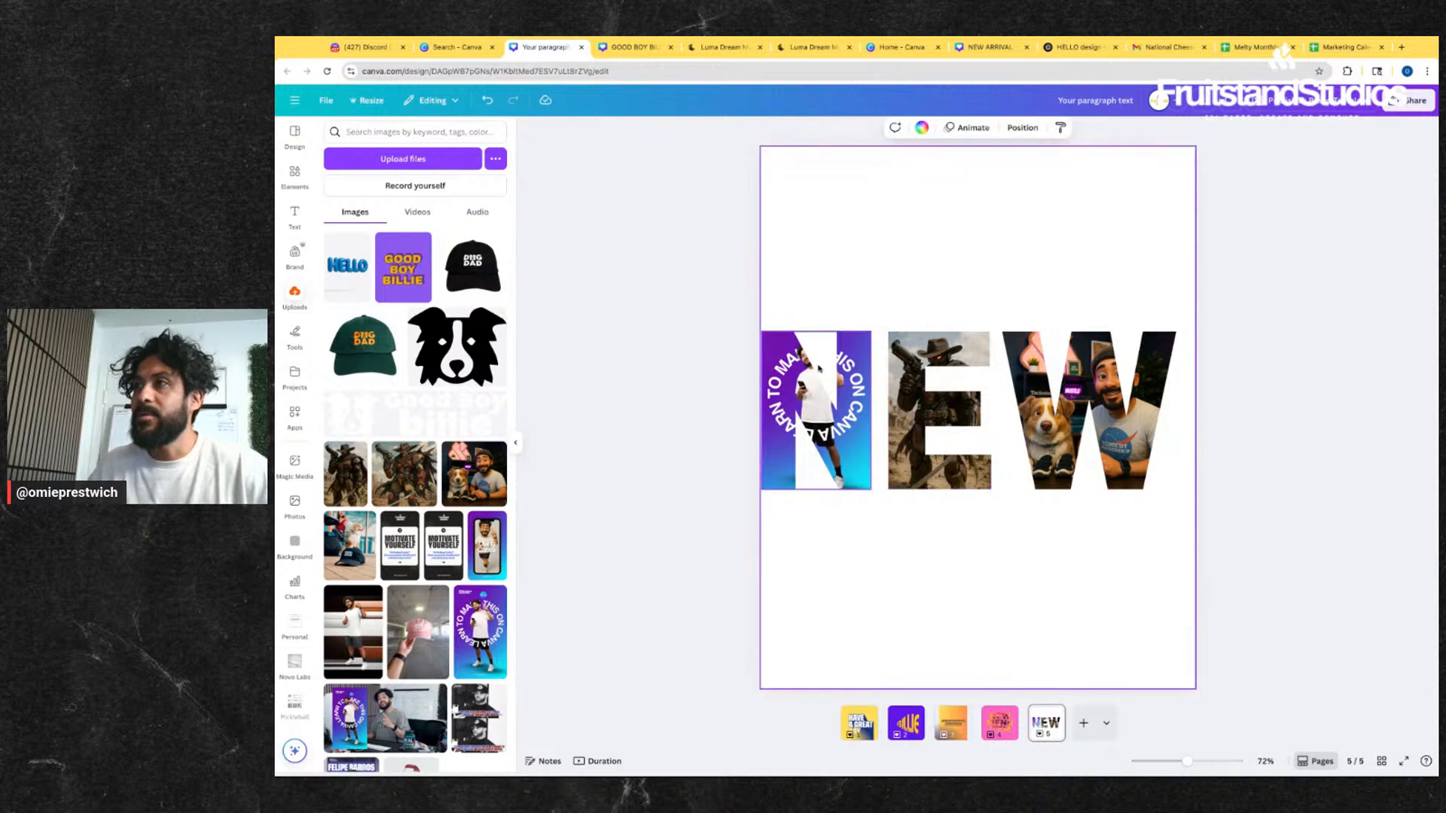
pyautogui.click(1109, 438)
pyautogui.moveTo(1109, 438); pyautogui.dragTo(1127, 437)
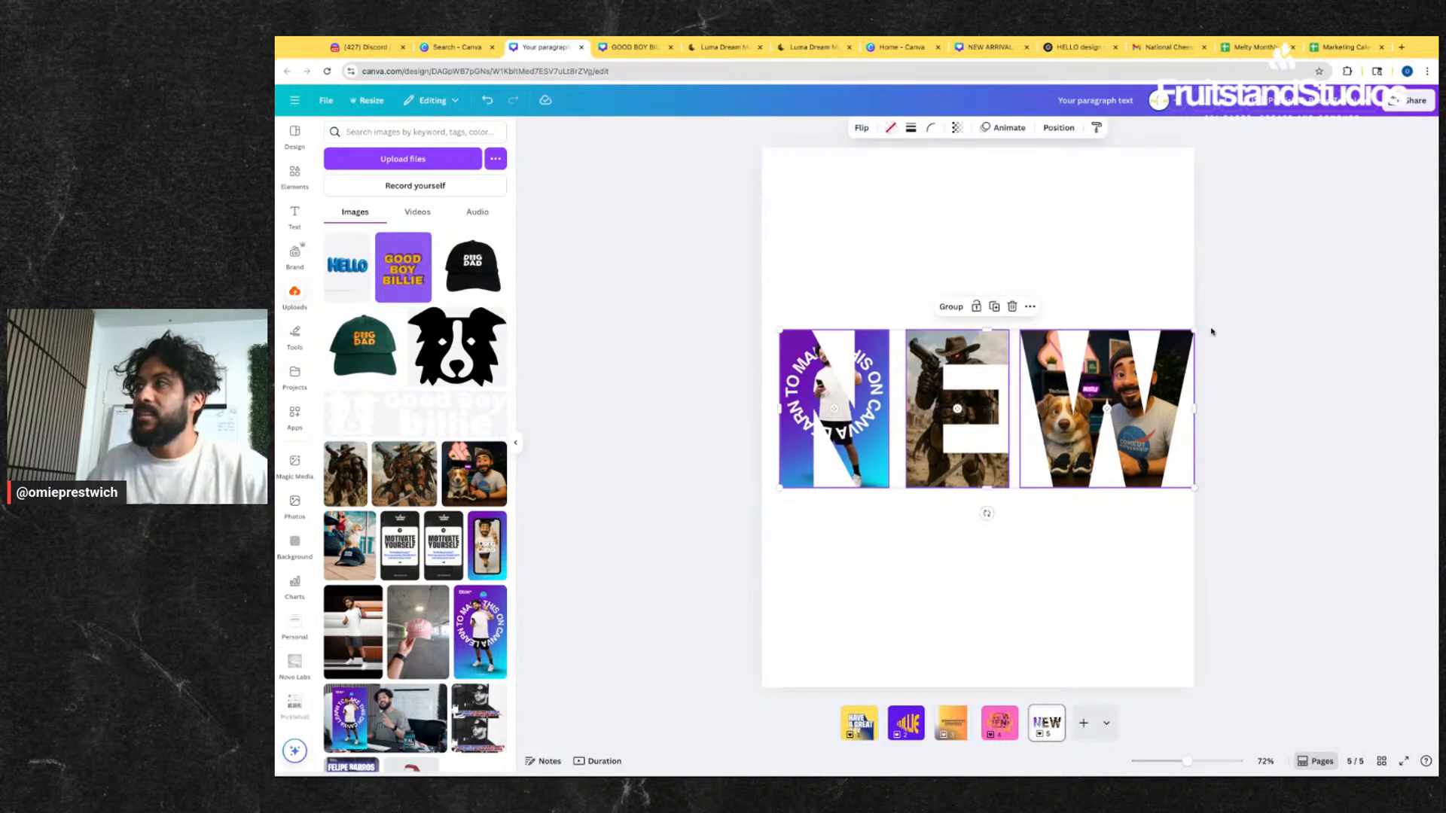
pyautogui.moveTo(1194, 330); pyautogui.dragTo(1128, 355)
pyautogui.moveTo(1091, 410); pyautogui.dragTo(1108, 406)
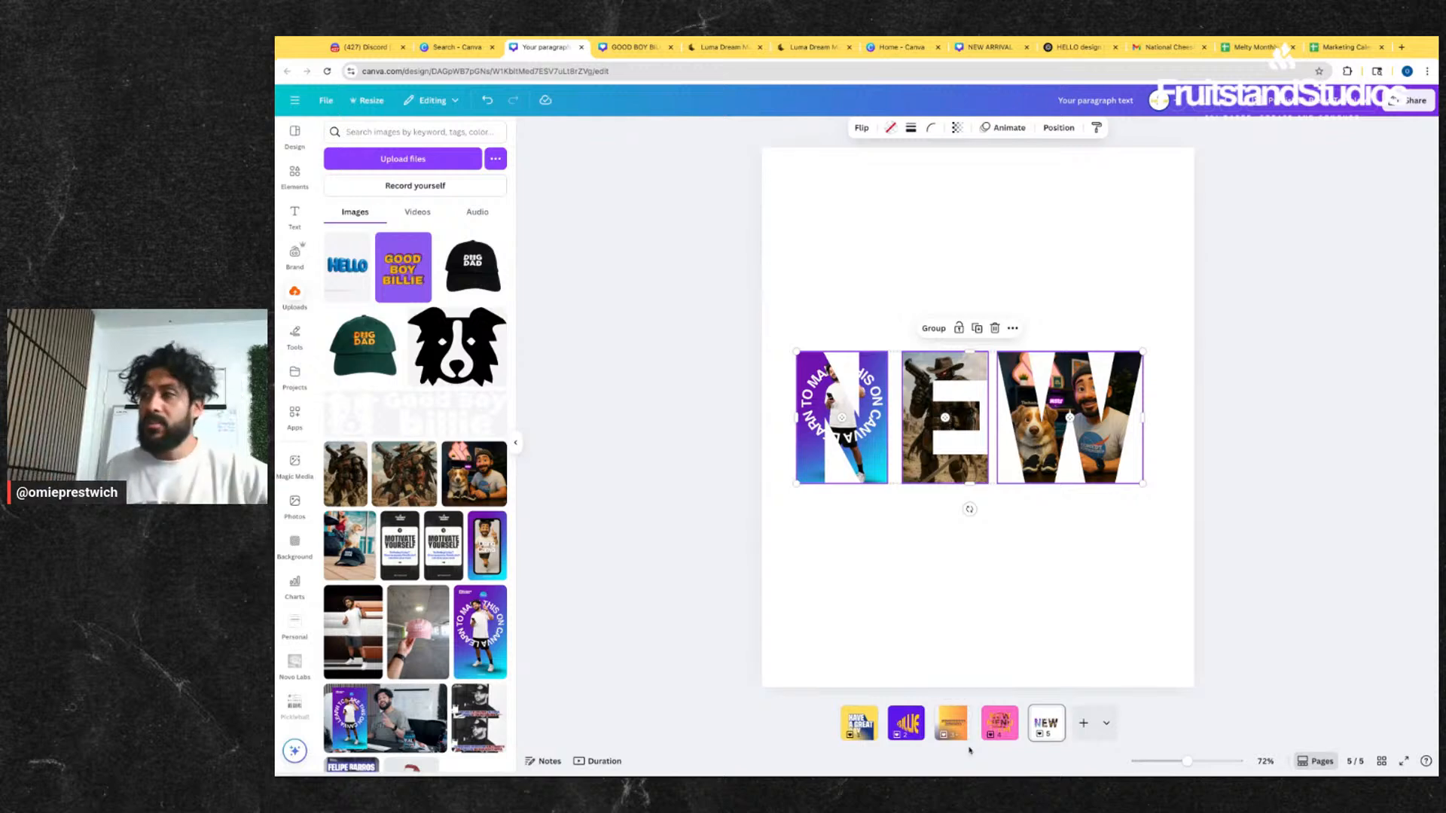
# - Browse the NEW MENU ITEM, BILLIE and HAVE A GREAT DAY pages, then return to the NEW letters page
pyautogui.click(1006, 732)
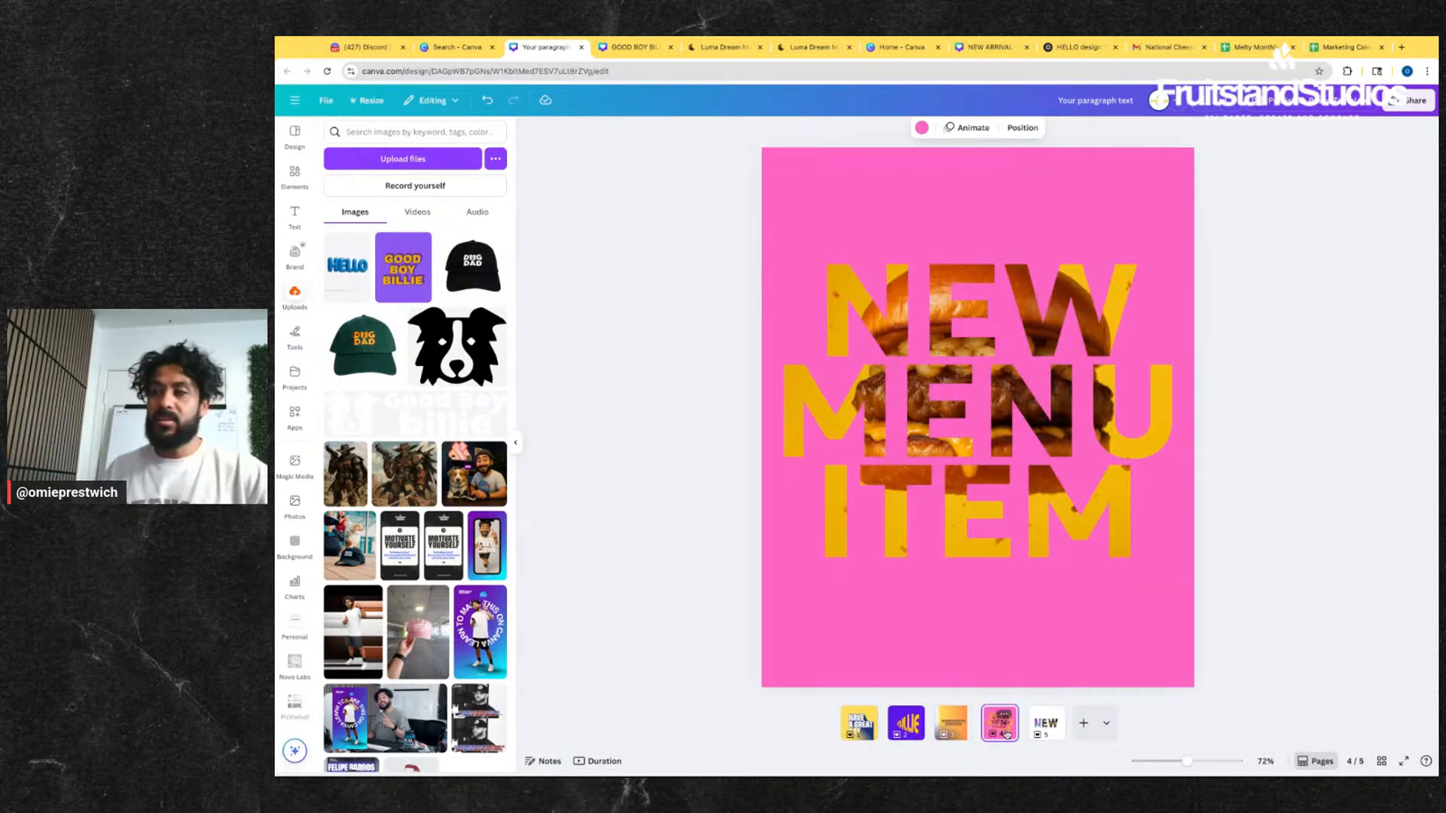
pyautogui.click(952, 730)
pyautogui.click(907, 728)
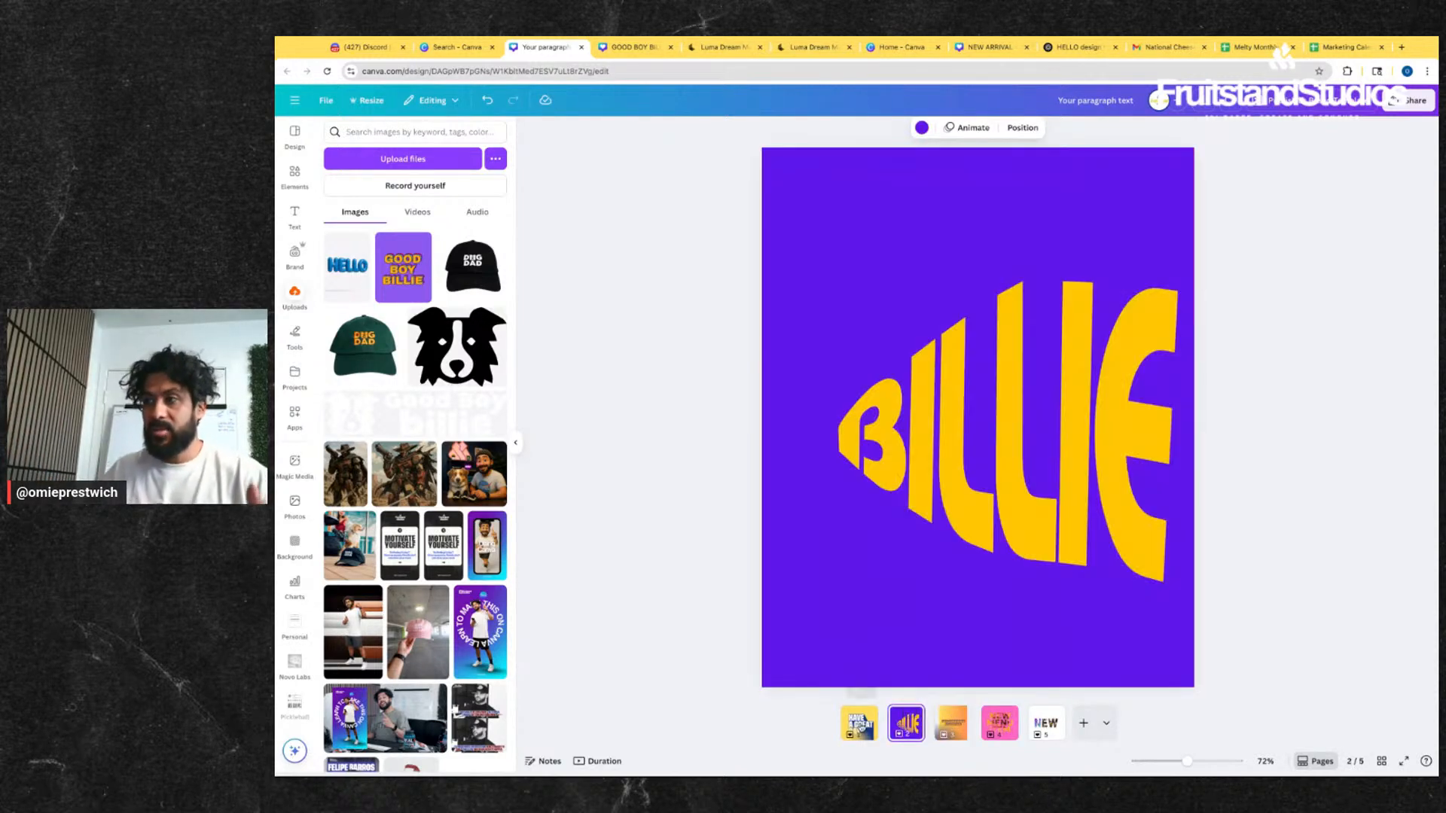
pyautogui.click(859, 726)
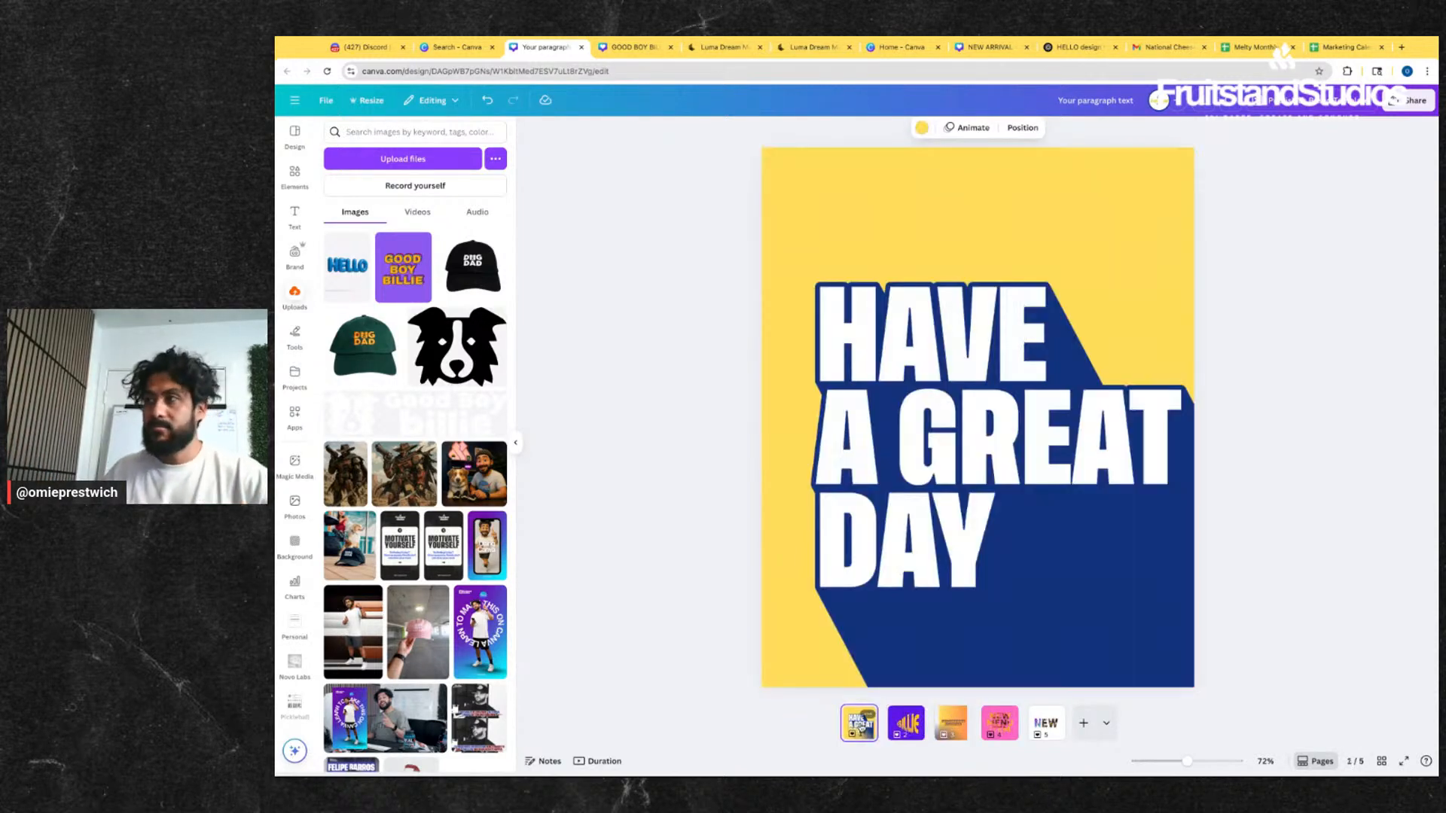
pyautogui.click(1049, 729)
# - Centre the selected N, E, W letter frames on the page, then bring up the HAVE A GREAT DAY page
pyautogui.moveTo(1131, 563); pyautogui.dragTo(823, 355)
pyautogui.moveTo(893, 430); pyautogui.dragTo(902, 430)
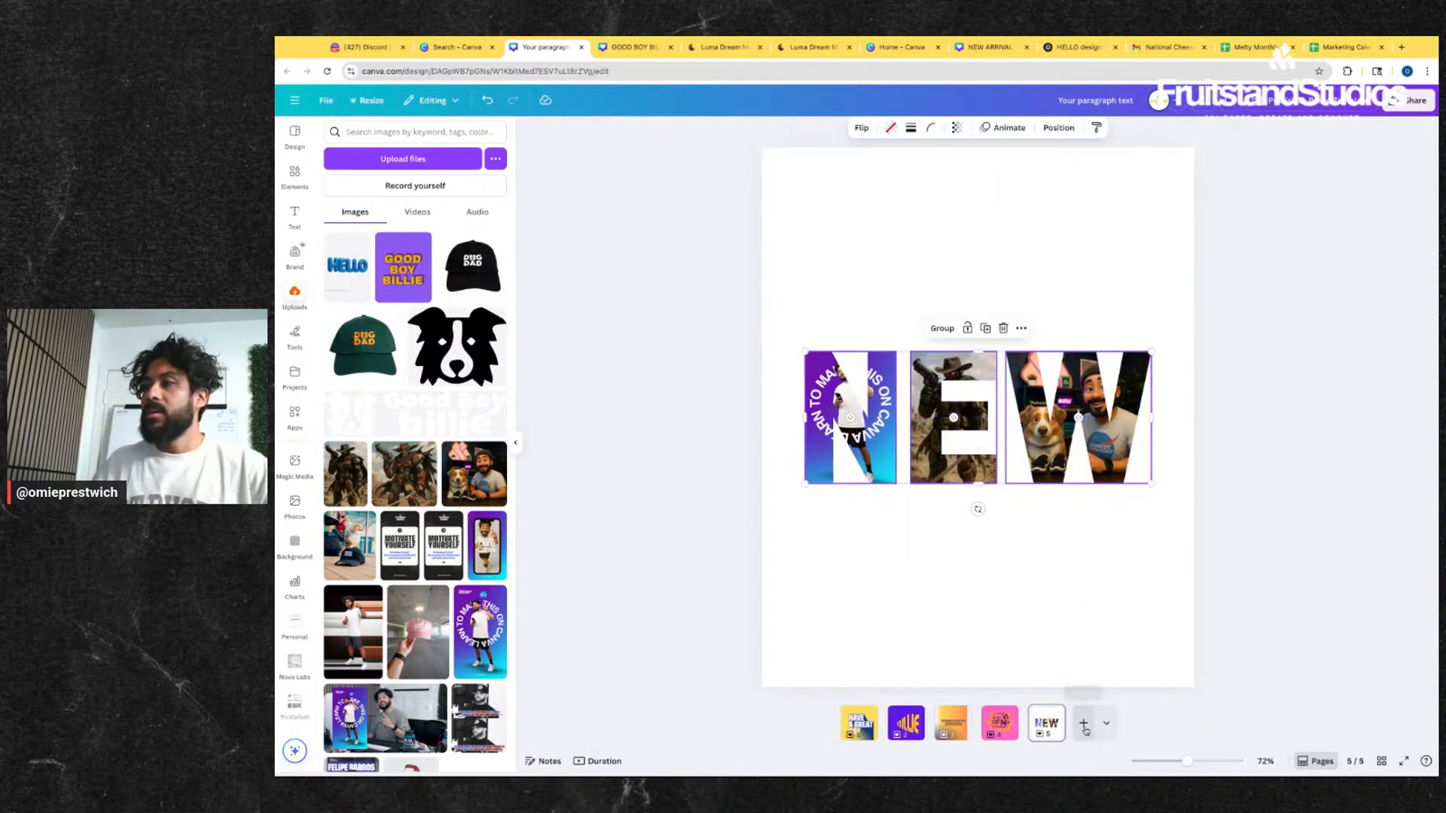
pyautogui.click(1035, 649)
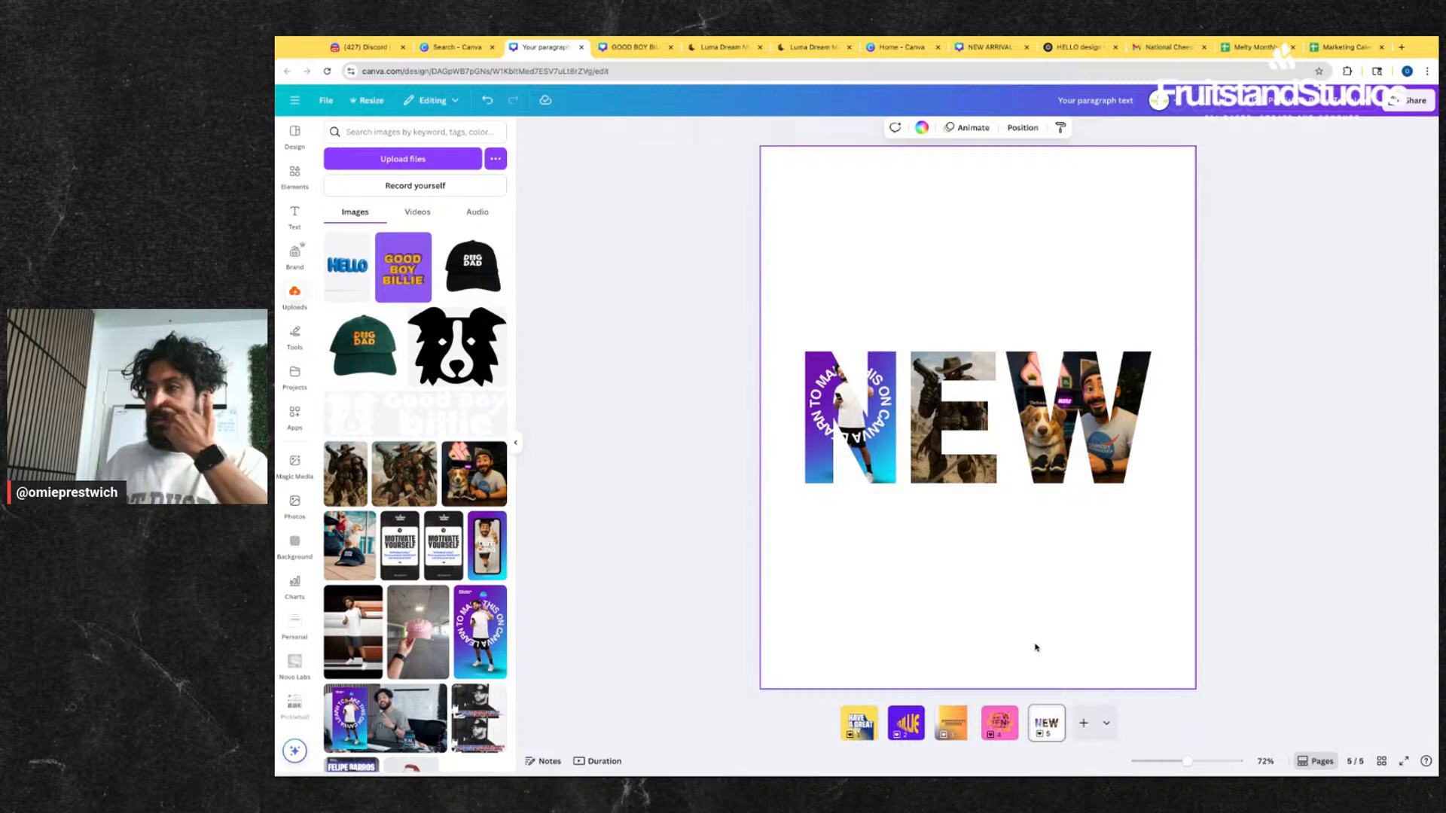
pyautogui.click(860, 724)
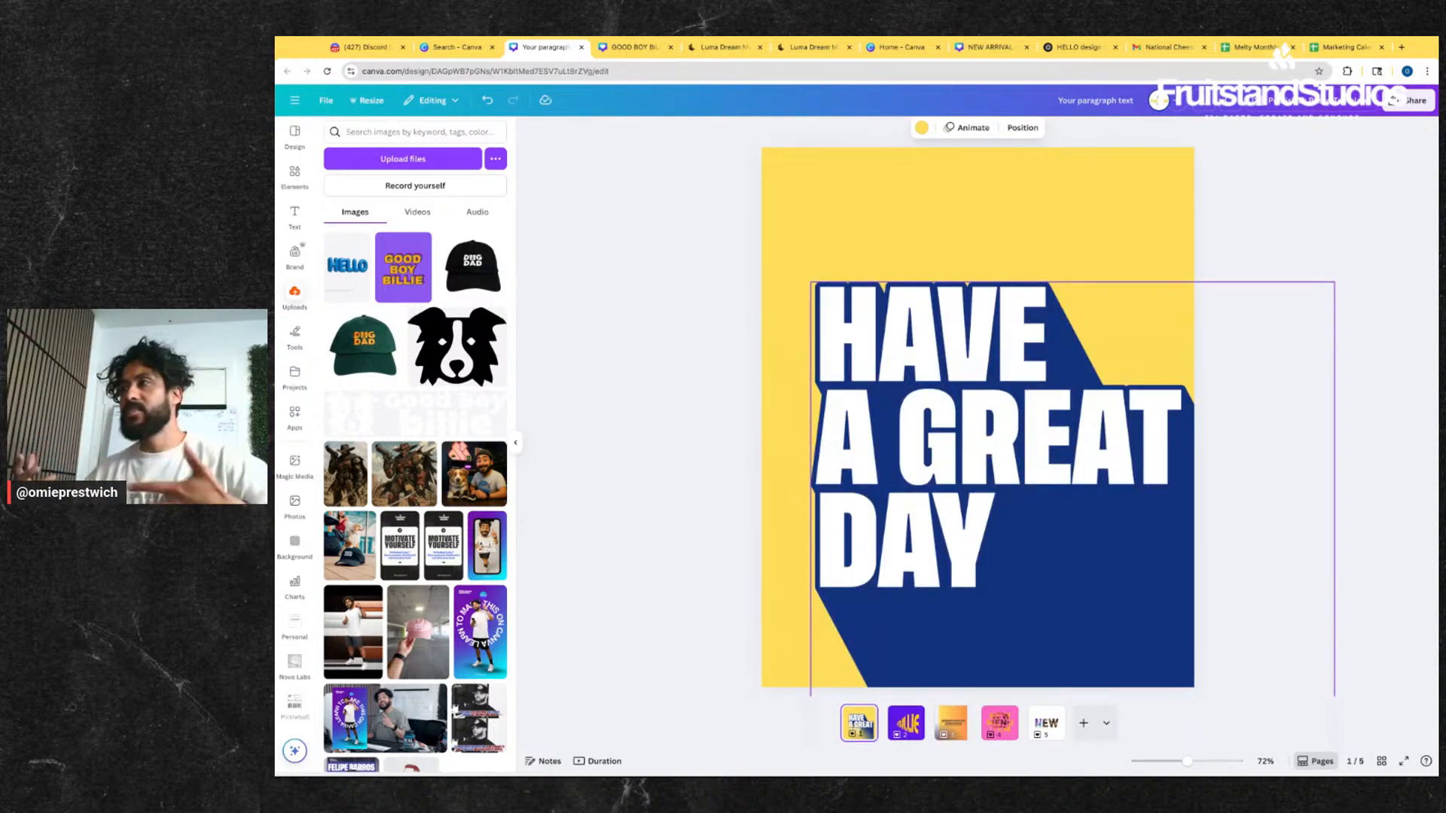
pyautogui.click(964, 245)
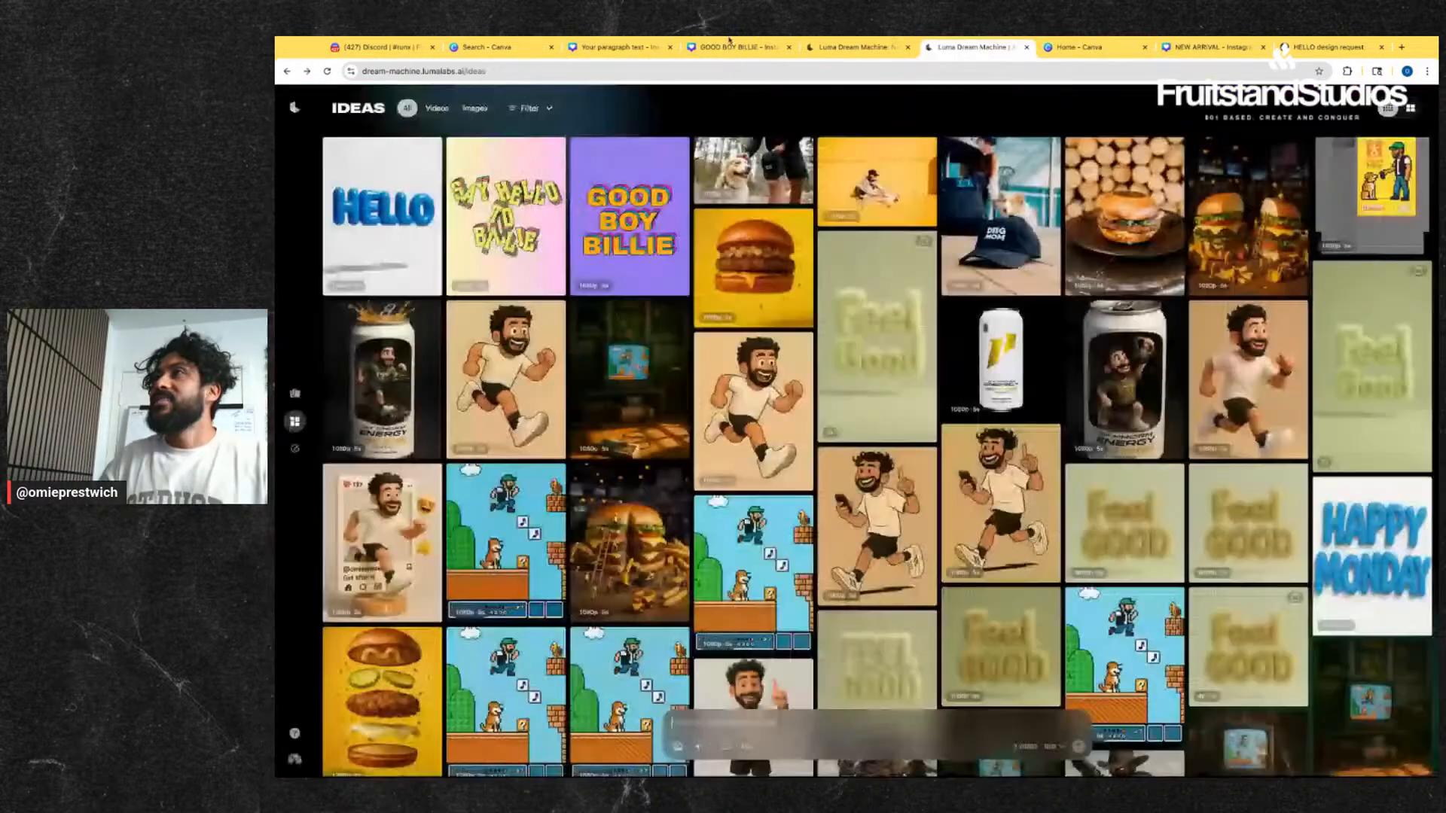
# - Back in Canva, select the yellow HAVE A GREAT DAY page background and duplicate it with Ctrl+D
pyautogui.click(602, 48)
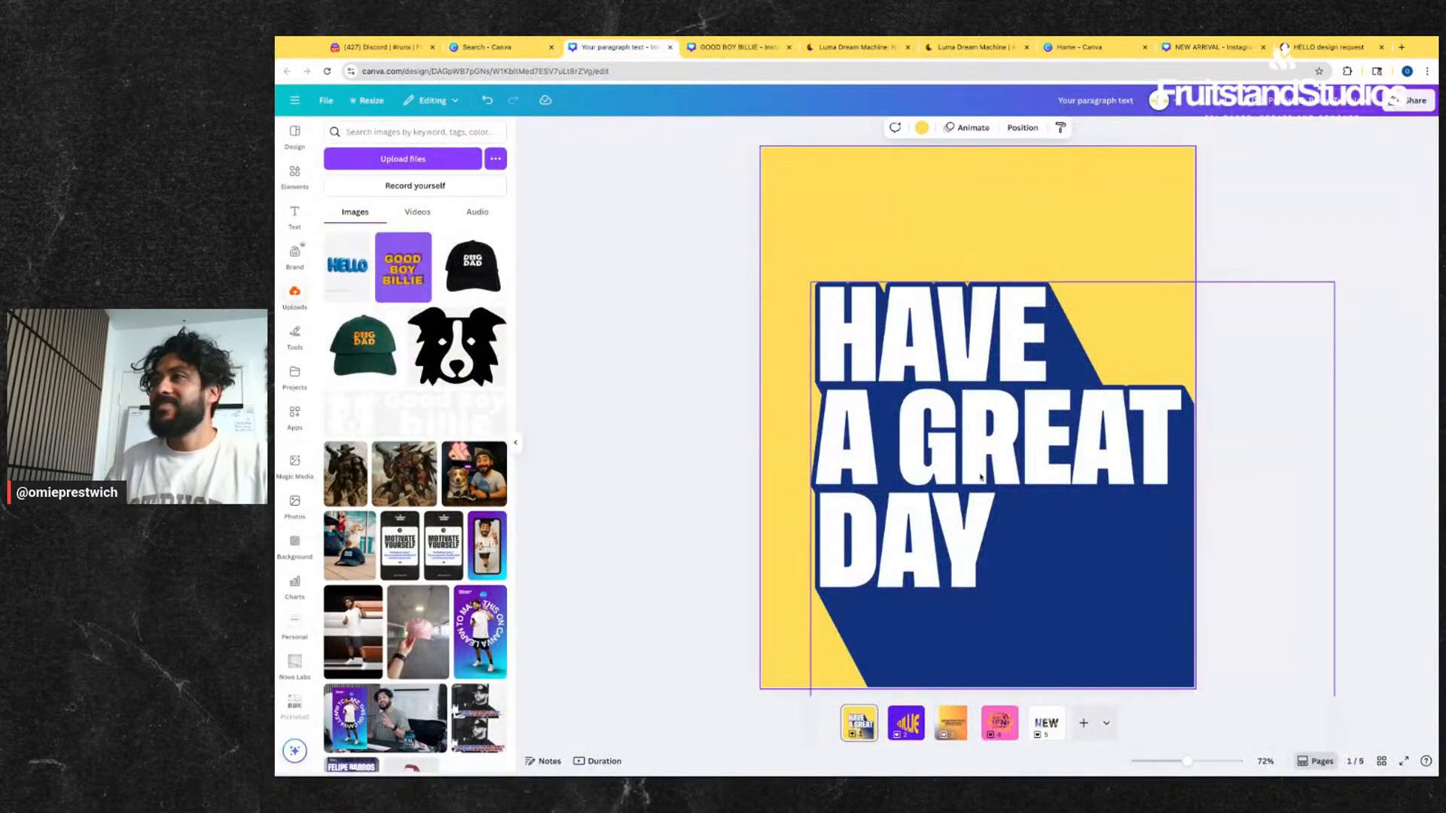
pyautogui.click(903, 467)
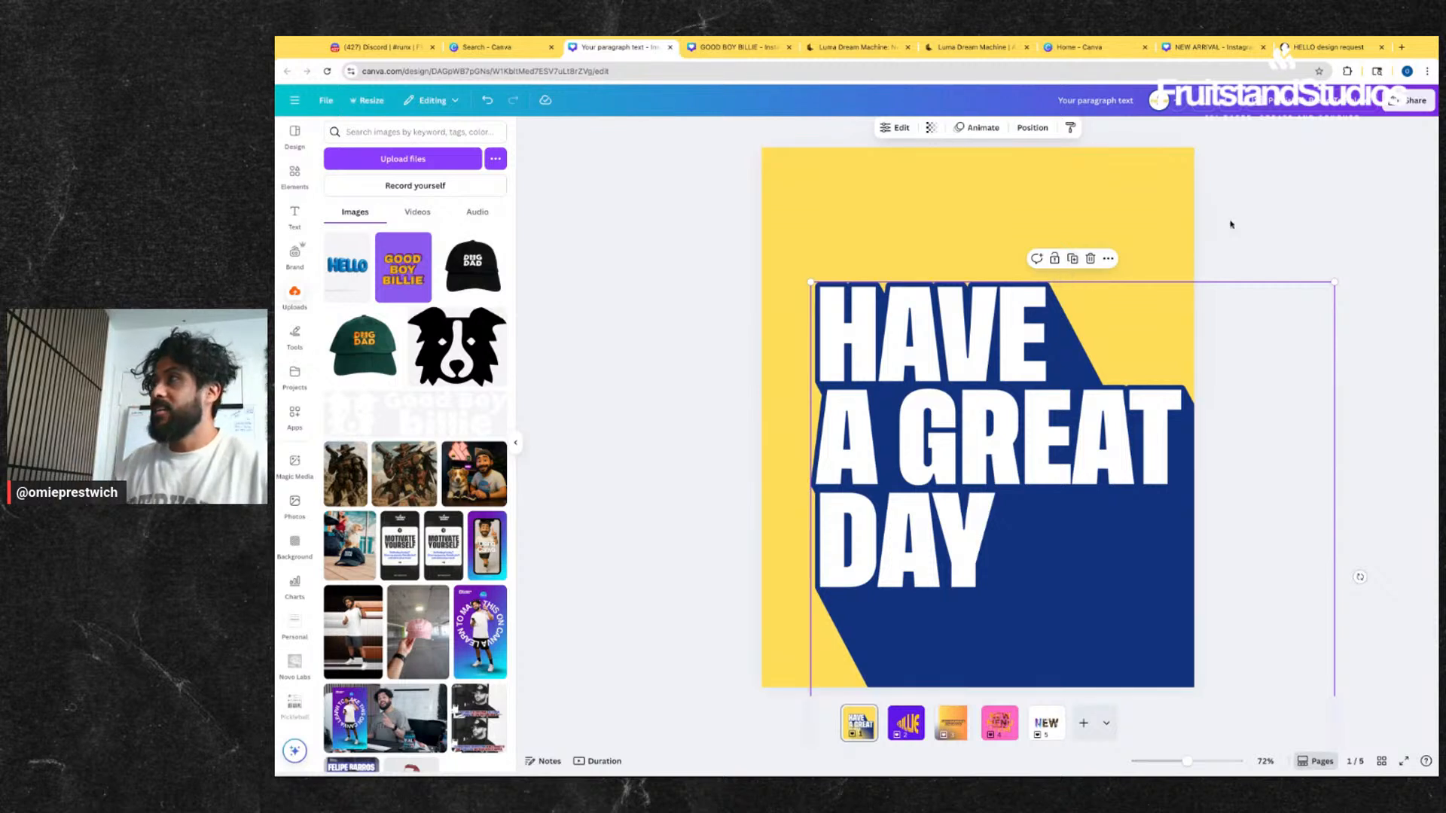
pyautogui.click(1222, 384)
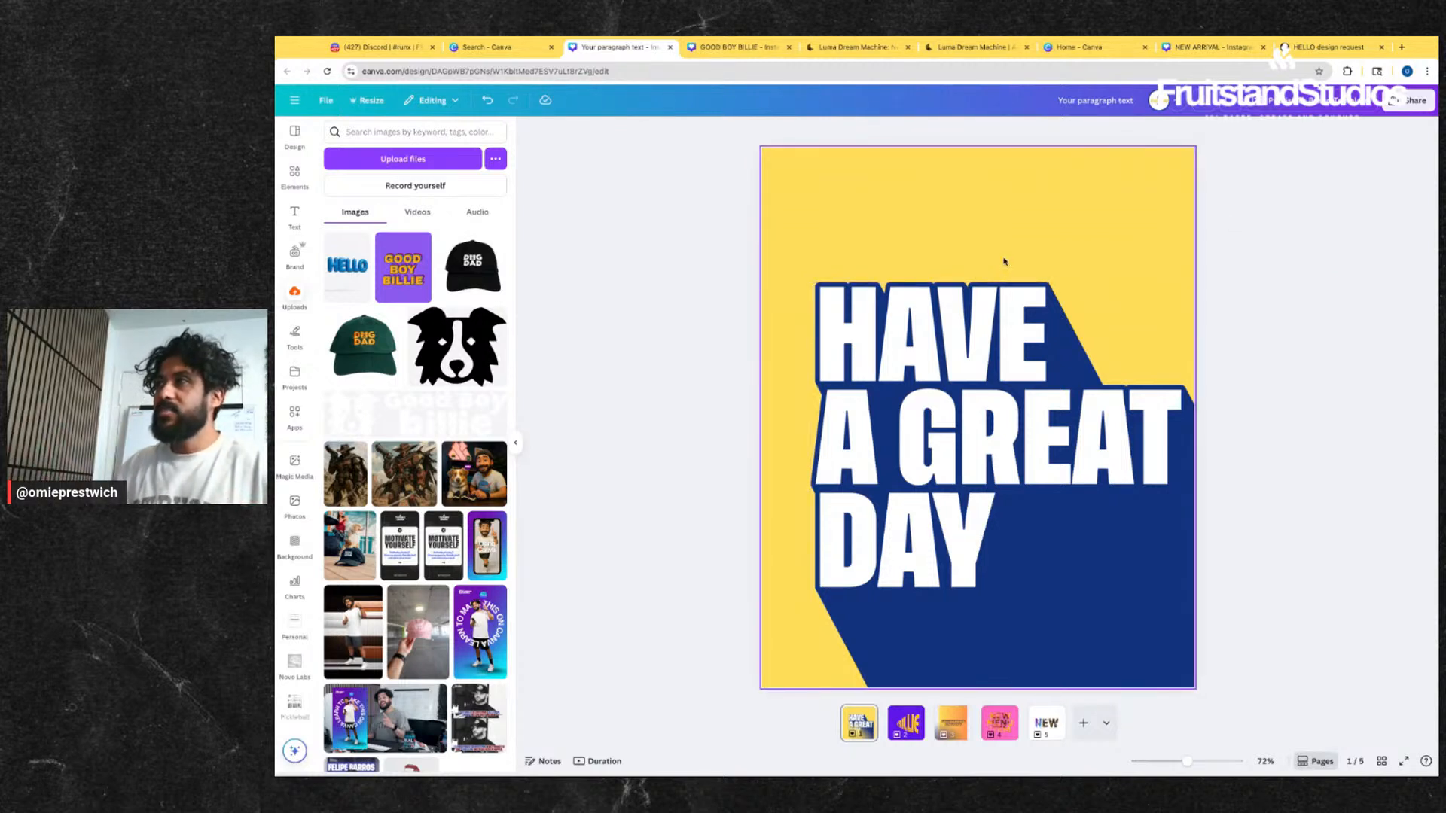
pyautogui.click(954, 223)
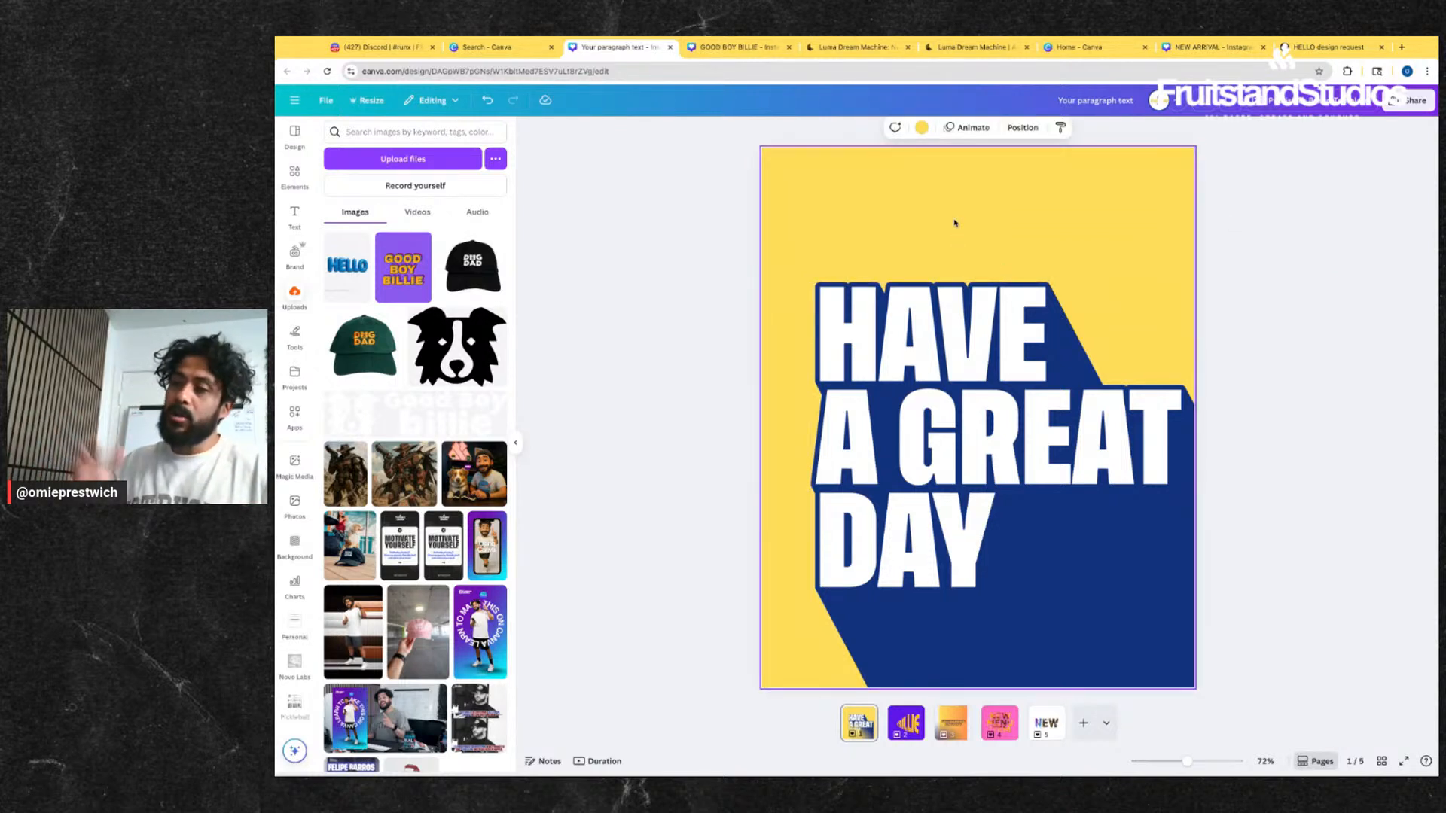
pyautogui.hotkey('ctrl', 'd')
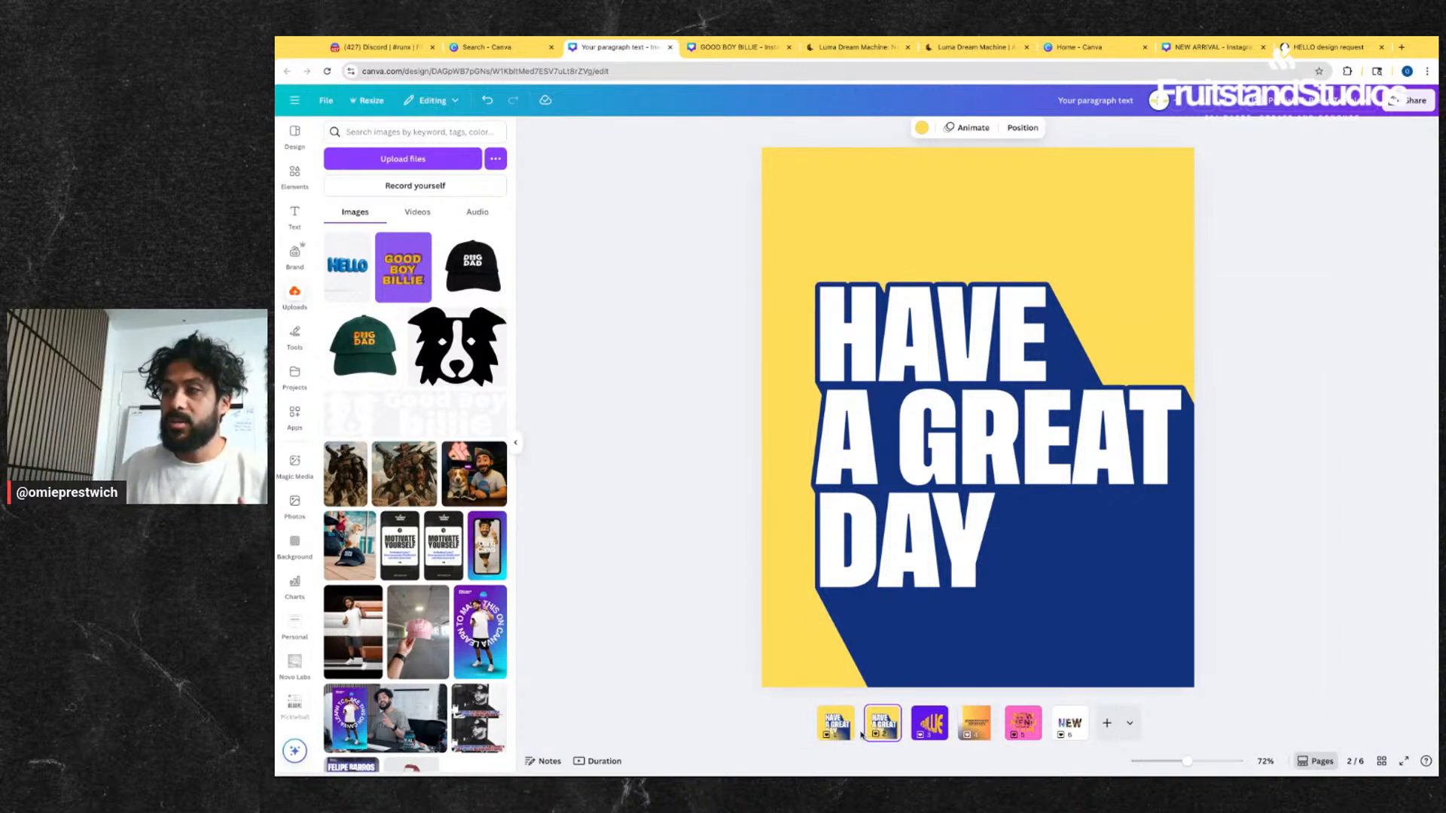
pyautogui.moveTo(860, 734)
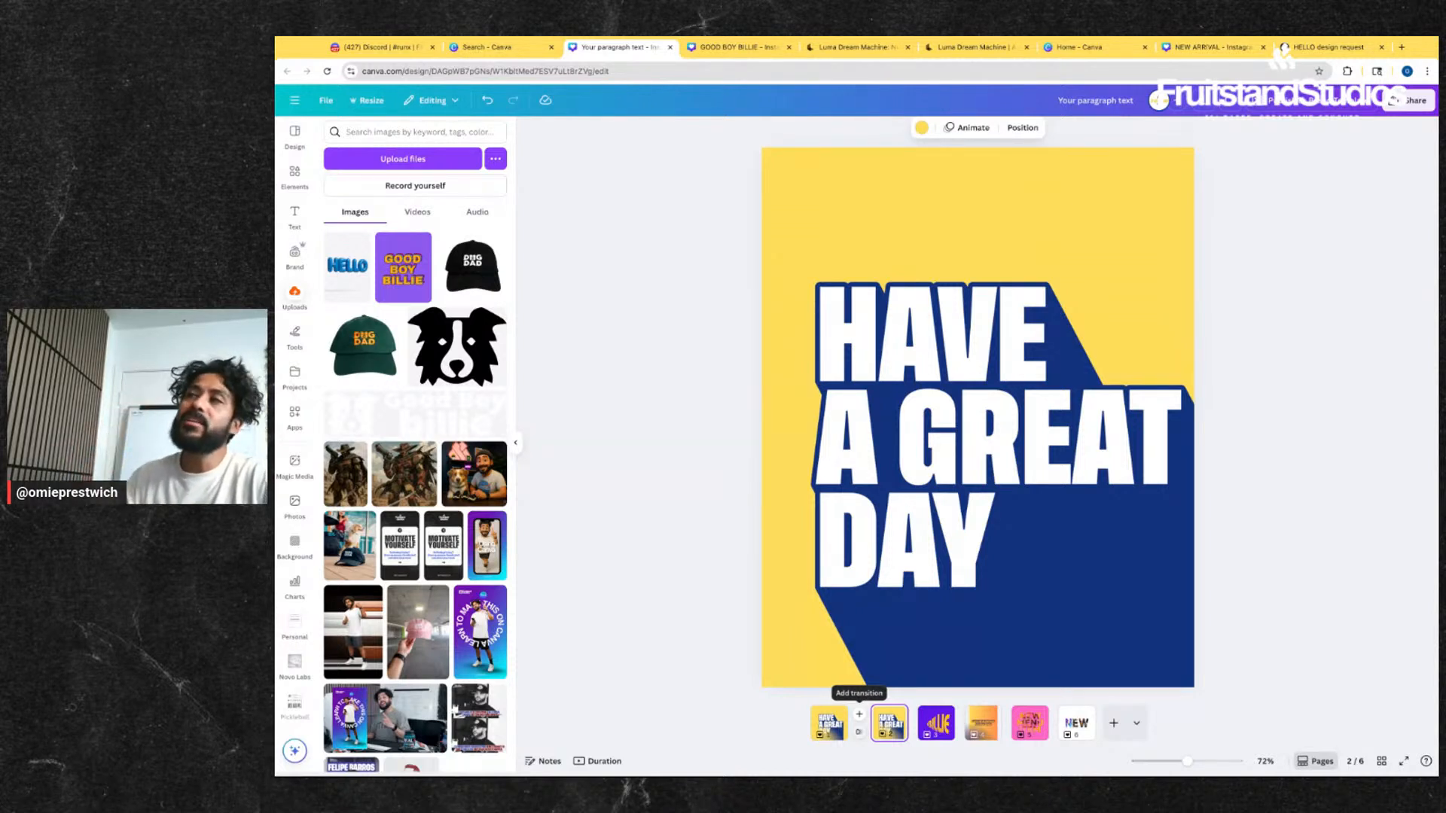
pyautogui.scroll(-1, 839, 305)
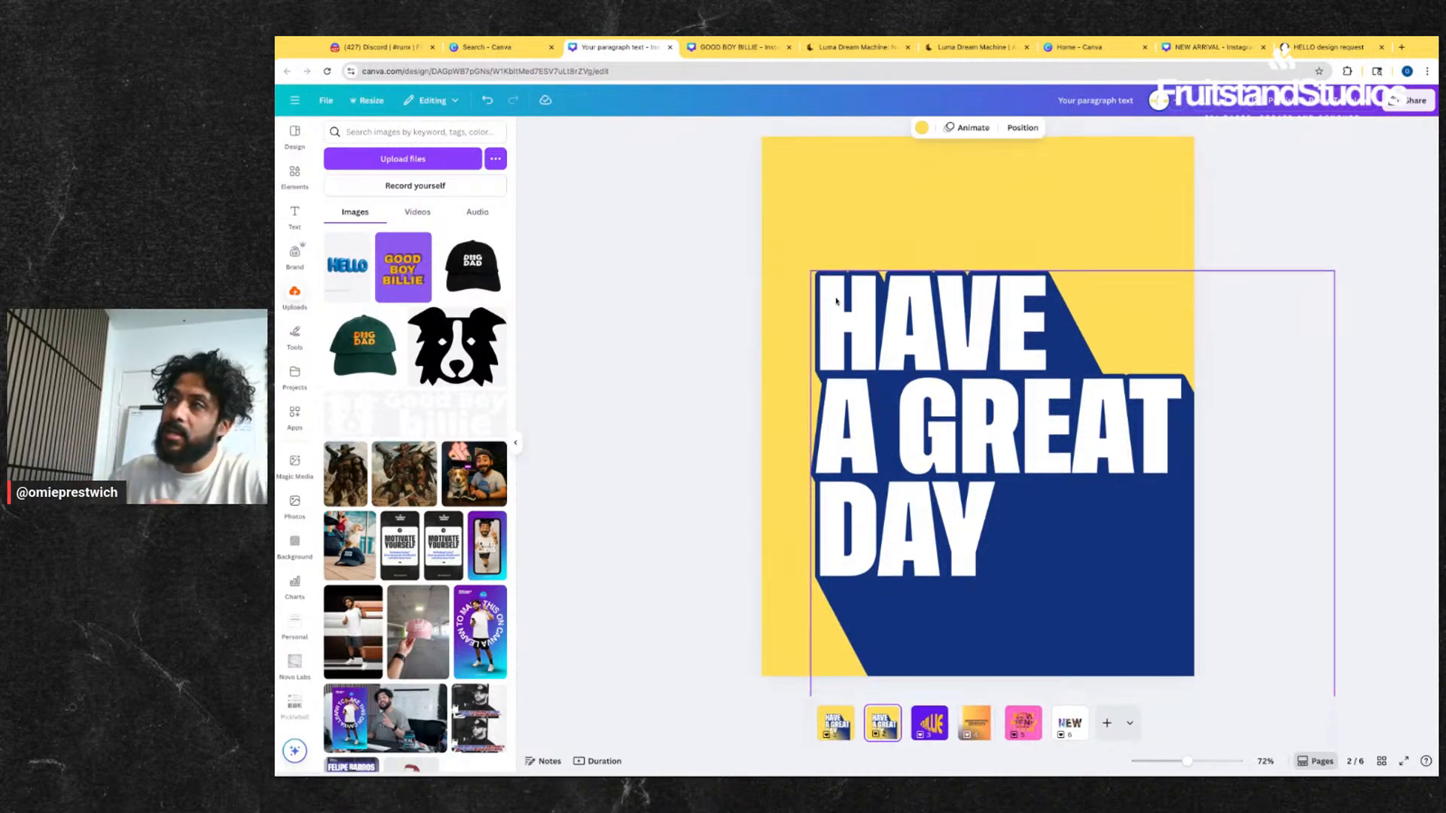
pyautogui.scroll(1, 861, 307)
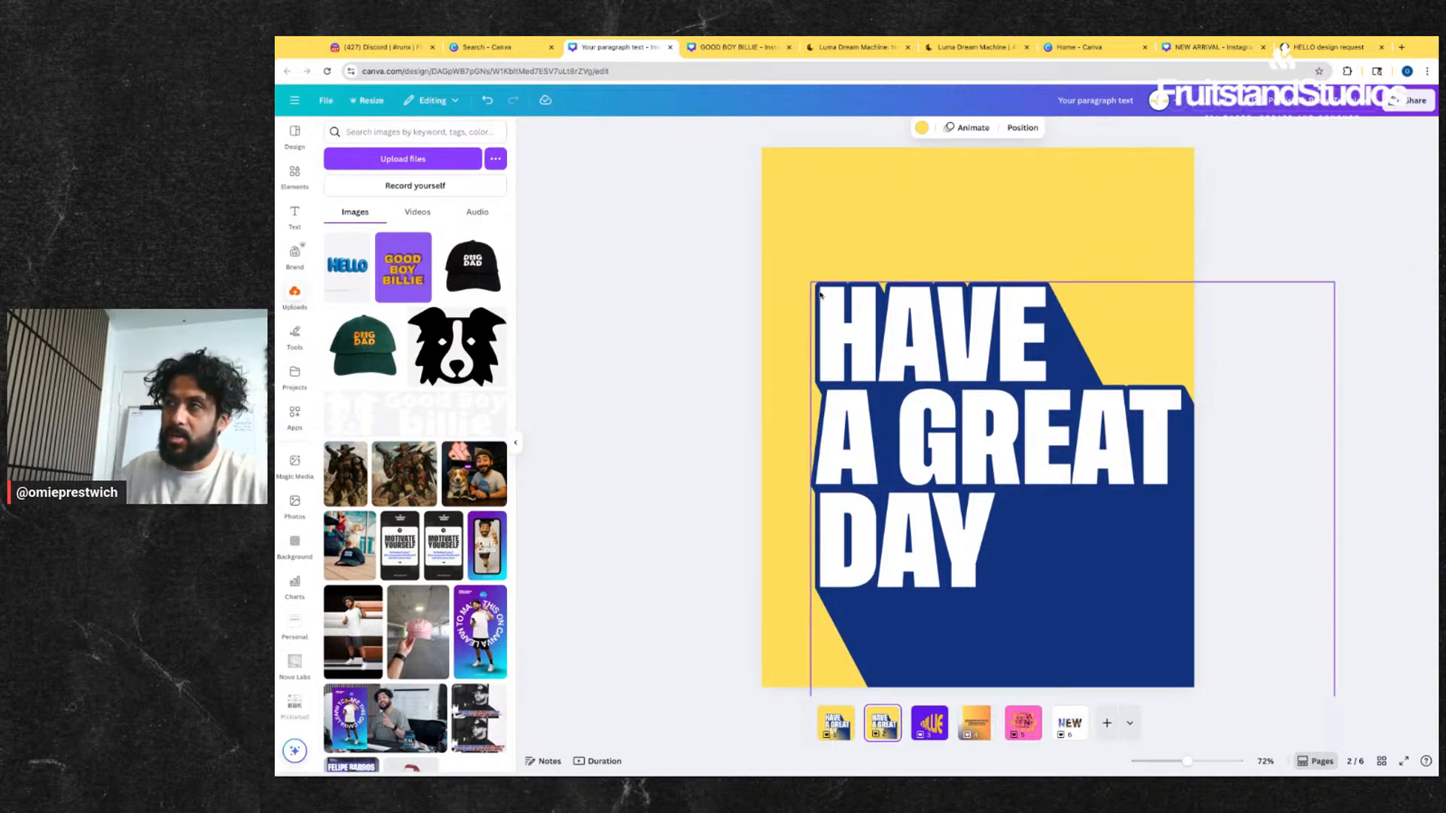
# - Drag the HAVE A GREAT DAY text off the duplicate, leaving an empty yellow page
pyautogui.moveTo(819, 295); pyautogui.dragTo(1179, 683)
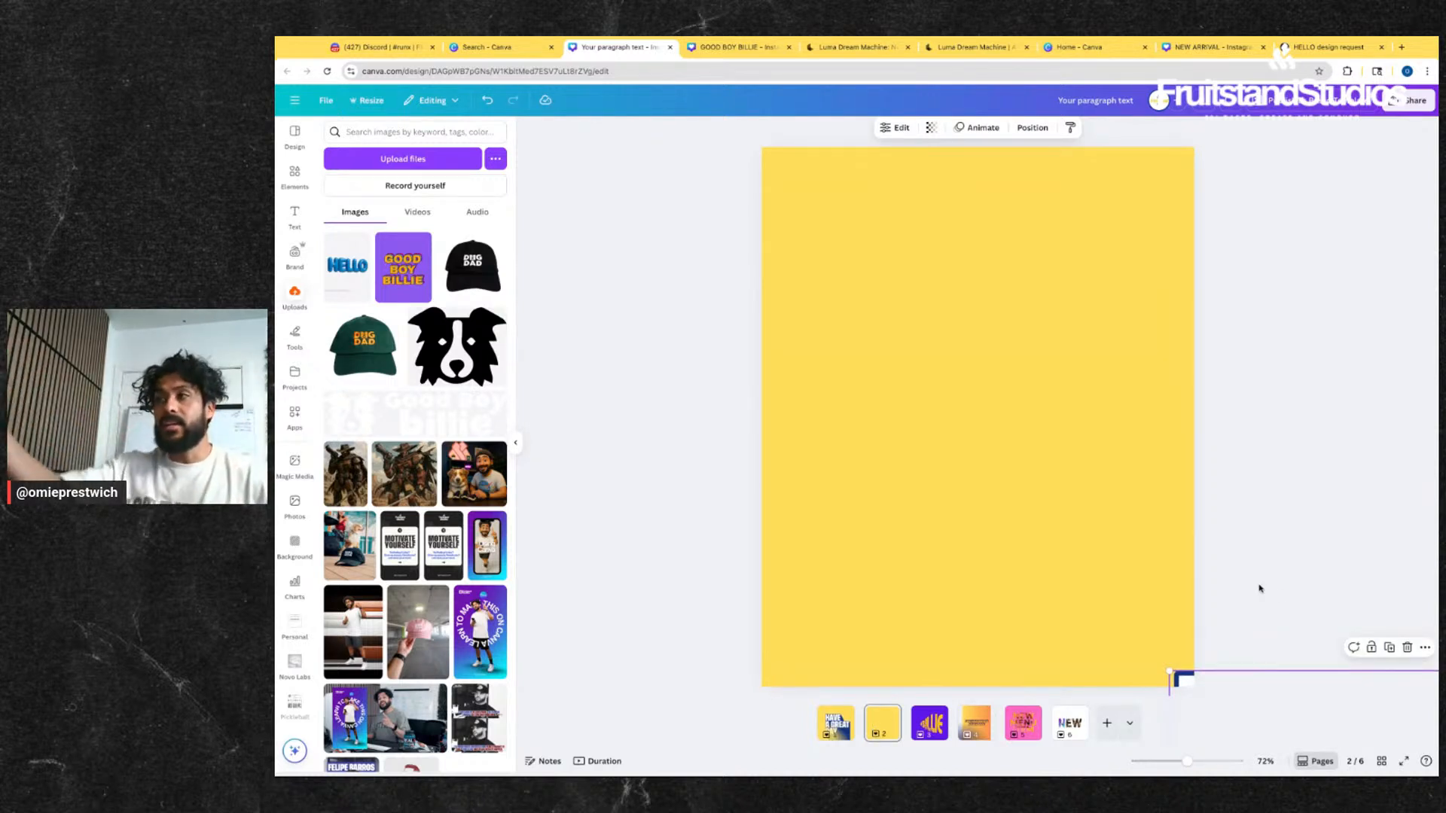
pyautogui.click(860, 733)
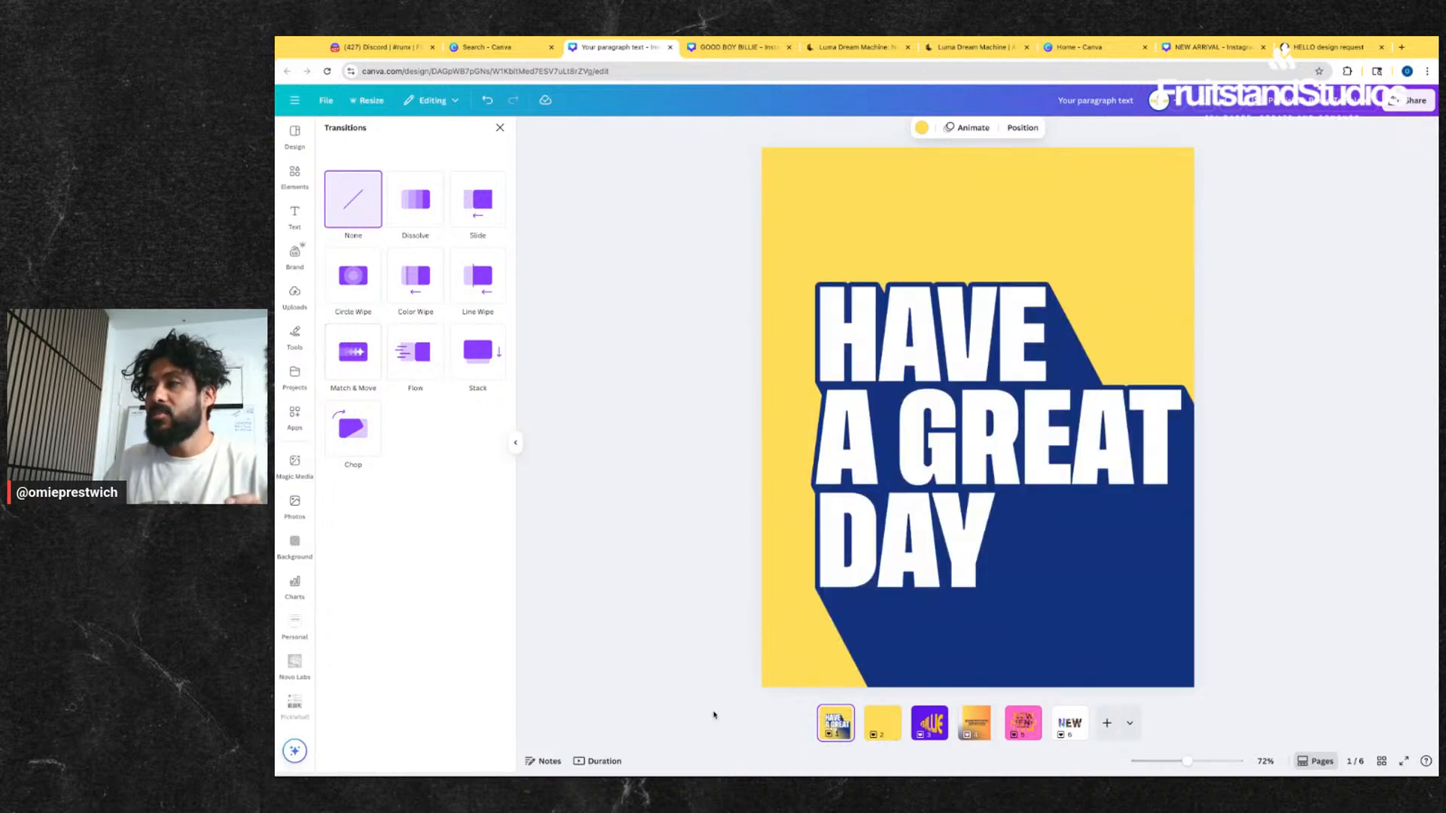
pyautogui.click(887, 723)
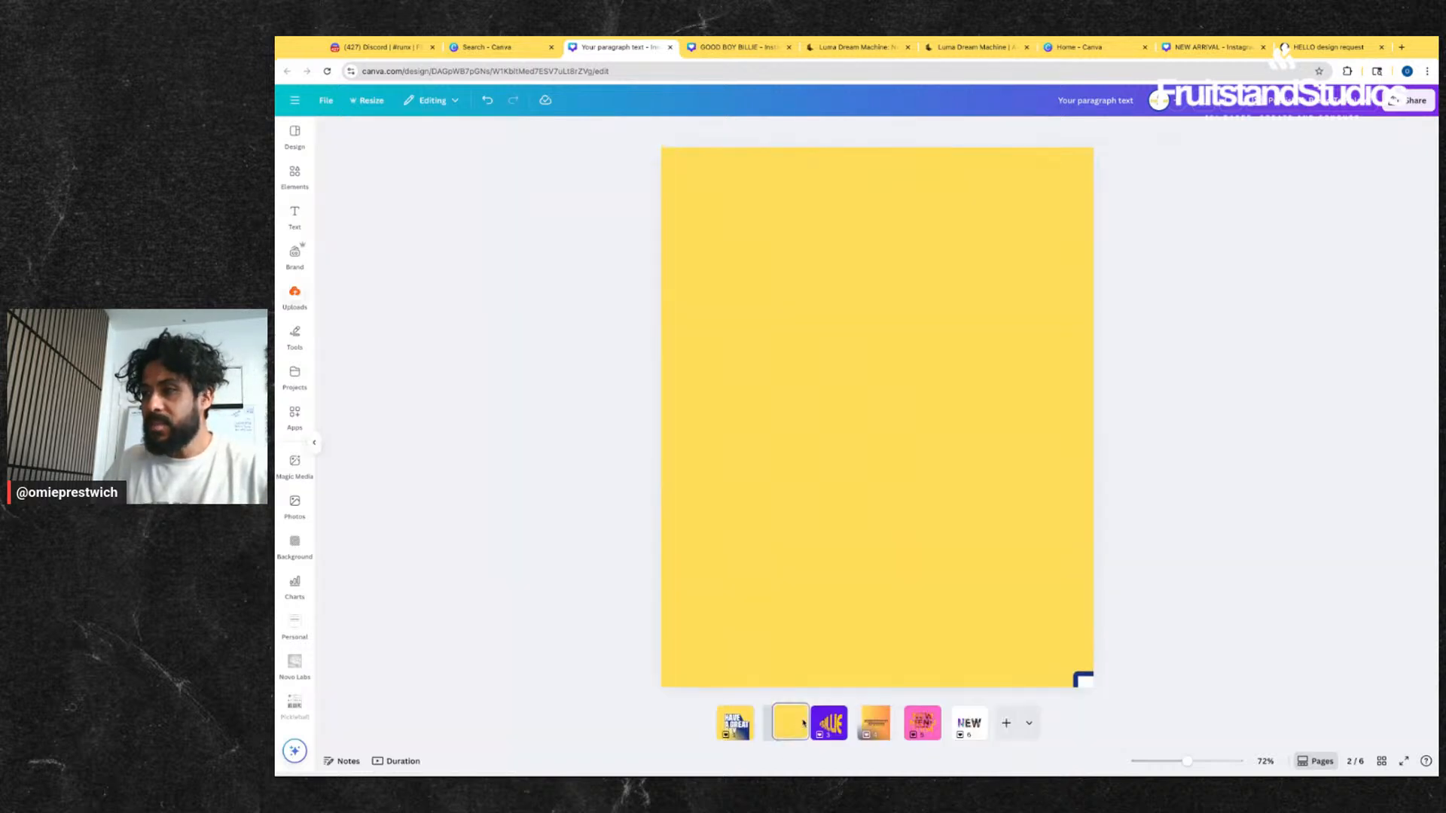
# - Move the blank yellow page to first position and bring up transitions between pages 1 and 2
pyautogui.moveTo(878, 726)
pyautogui.mouseDown()
pyautogui.moveTo(807, 725)
pyautogui.moveTo(920, 726)
pyautogui.moveTo(882, 727)
pyautogui.mouseUp()
pyautogui.click(844, 731)
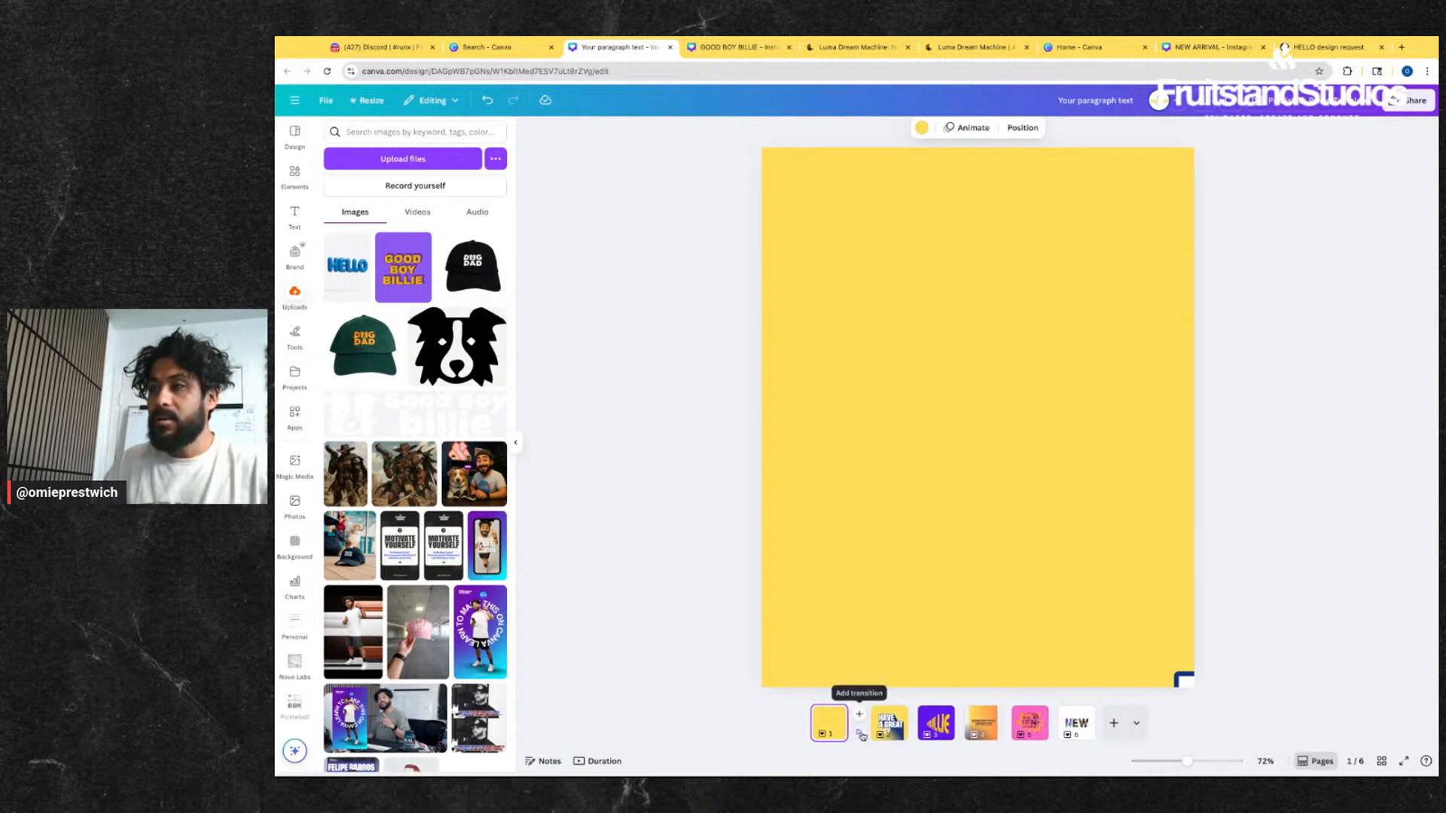
pyautogui.click(861, 735)
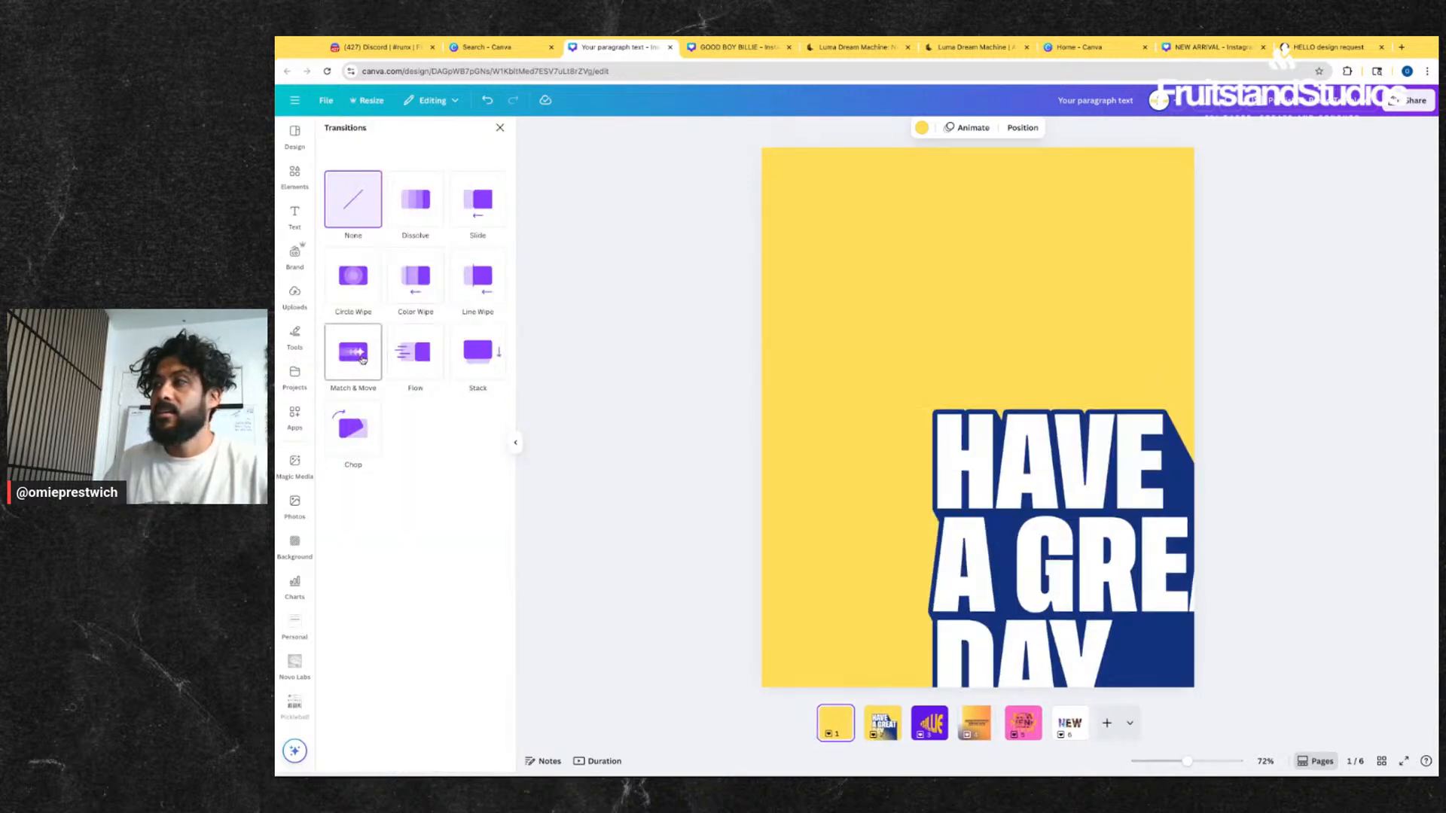
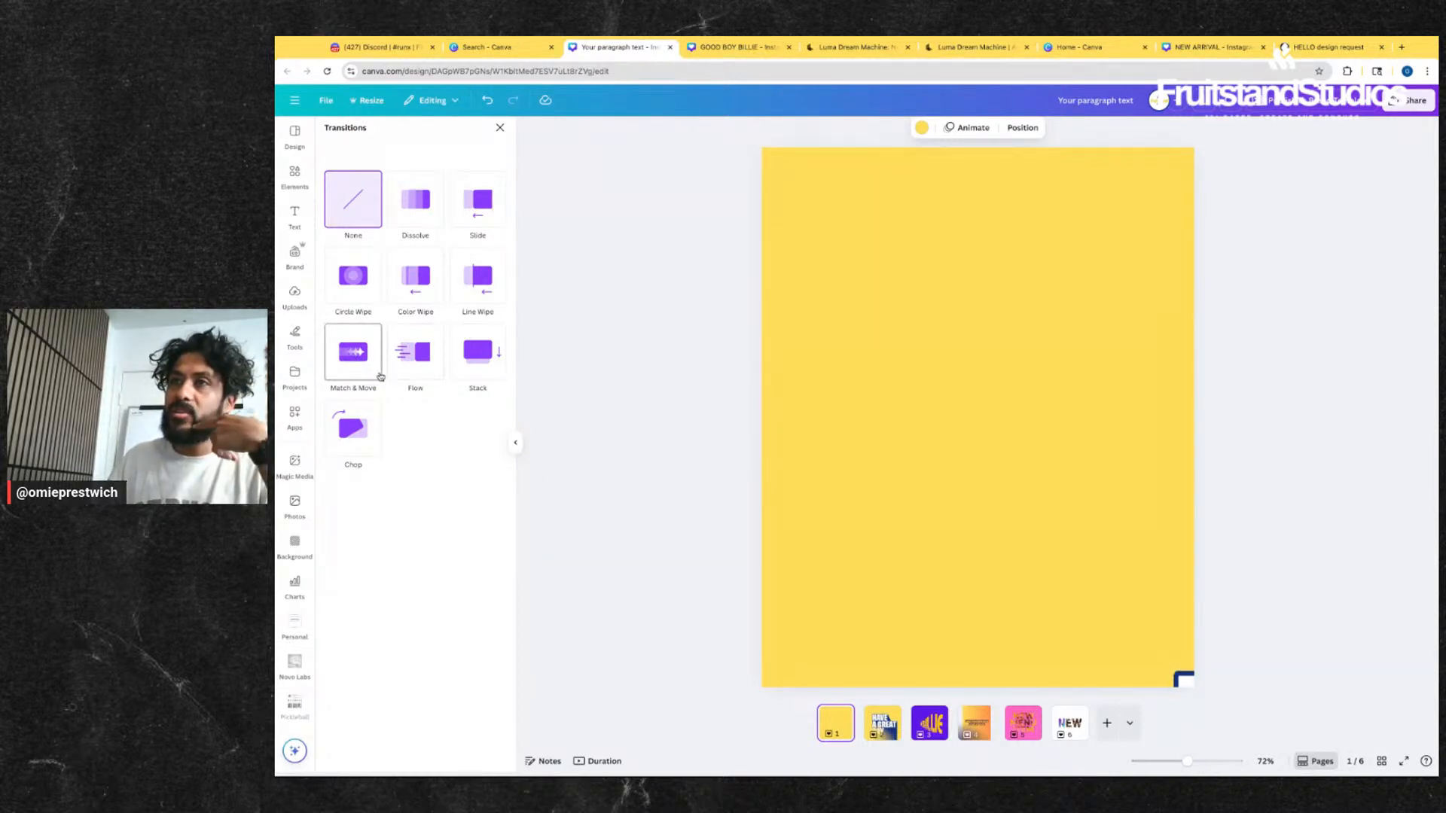
# - Apply a Match & Move transition after page 1, then open page 3's BILLIE lettering for warping
pyautogui.click(360, 350)
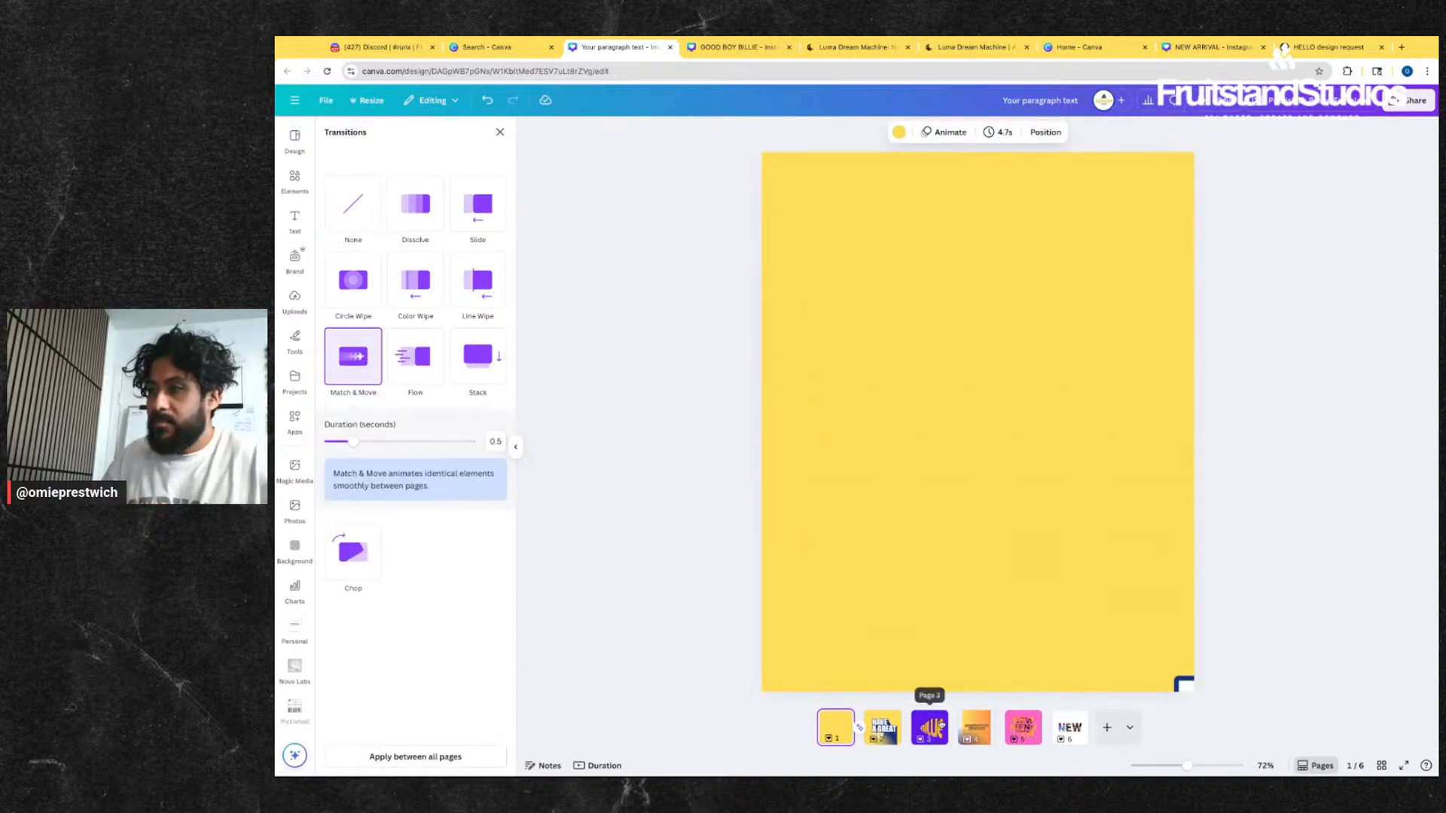
pyautogui.click(938, 721)
pyautogui.click(905, 464)
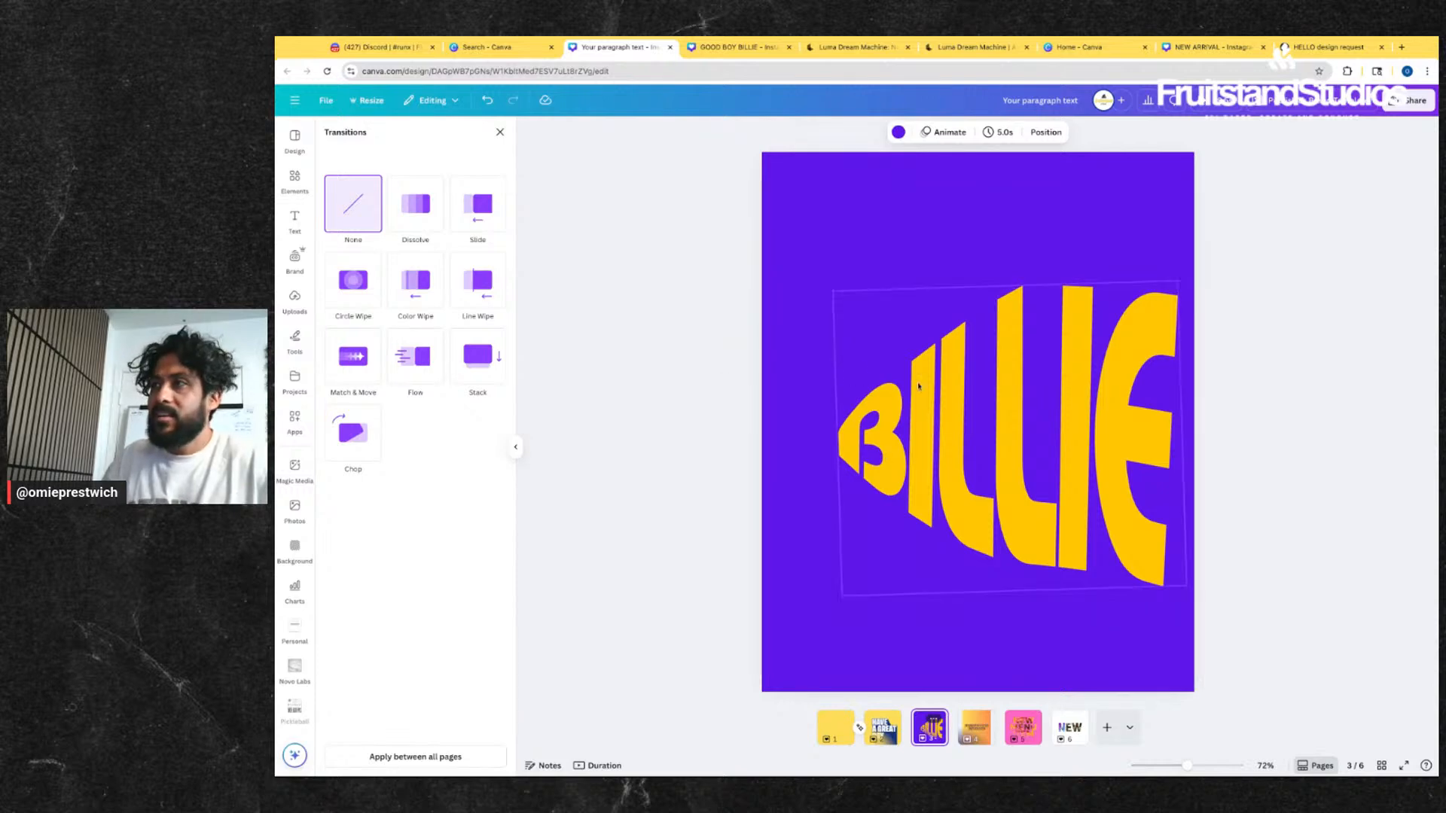
pyautogui.doubleClick(886, 456)
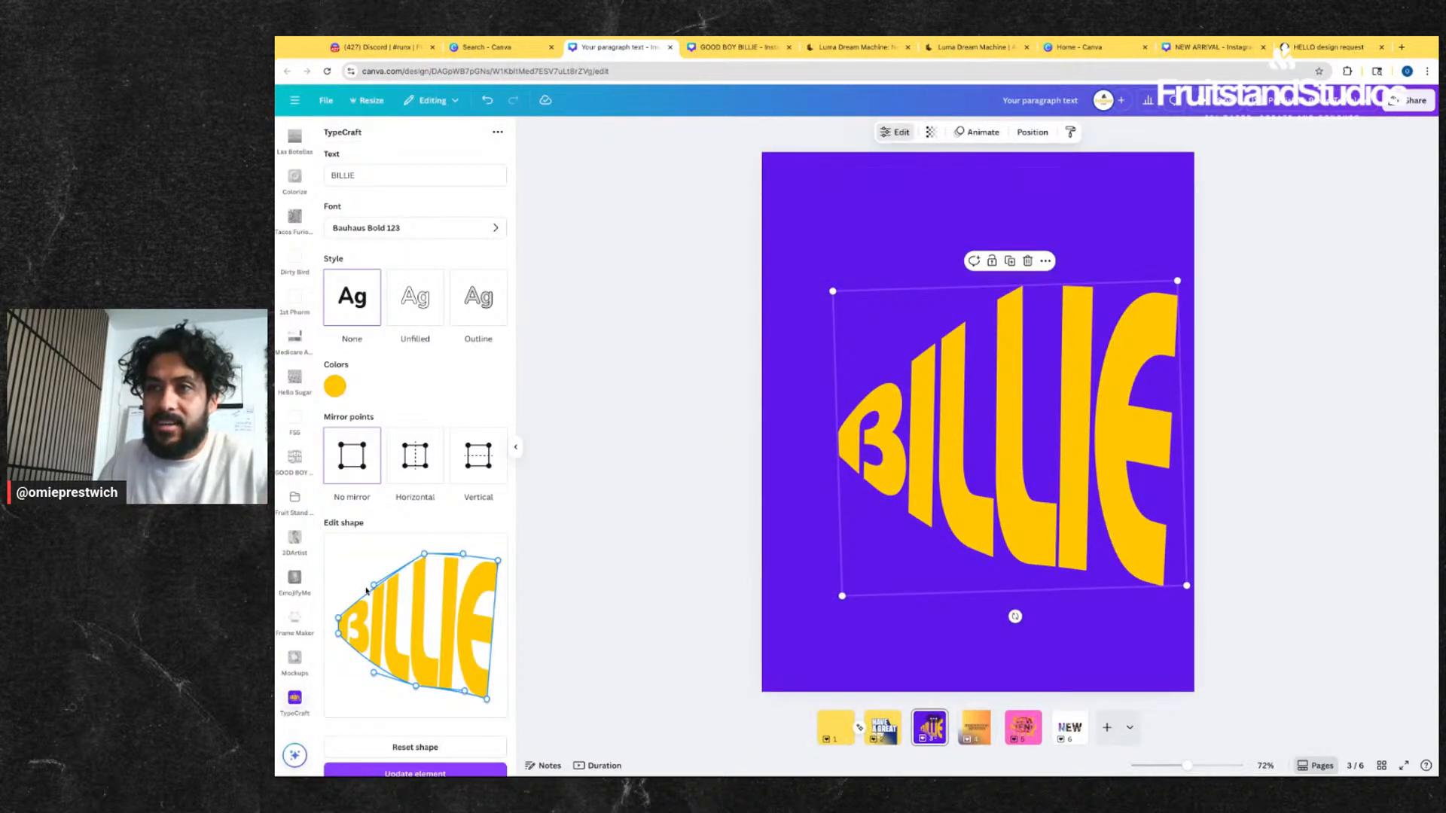
# - Drag BILLIE's warp anchors and bezier handles to bend and bulge its top and bottom edges
pyautogui.moveTo(425, 554); pyautogui.dragTo(382, 603)
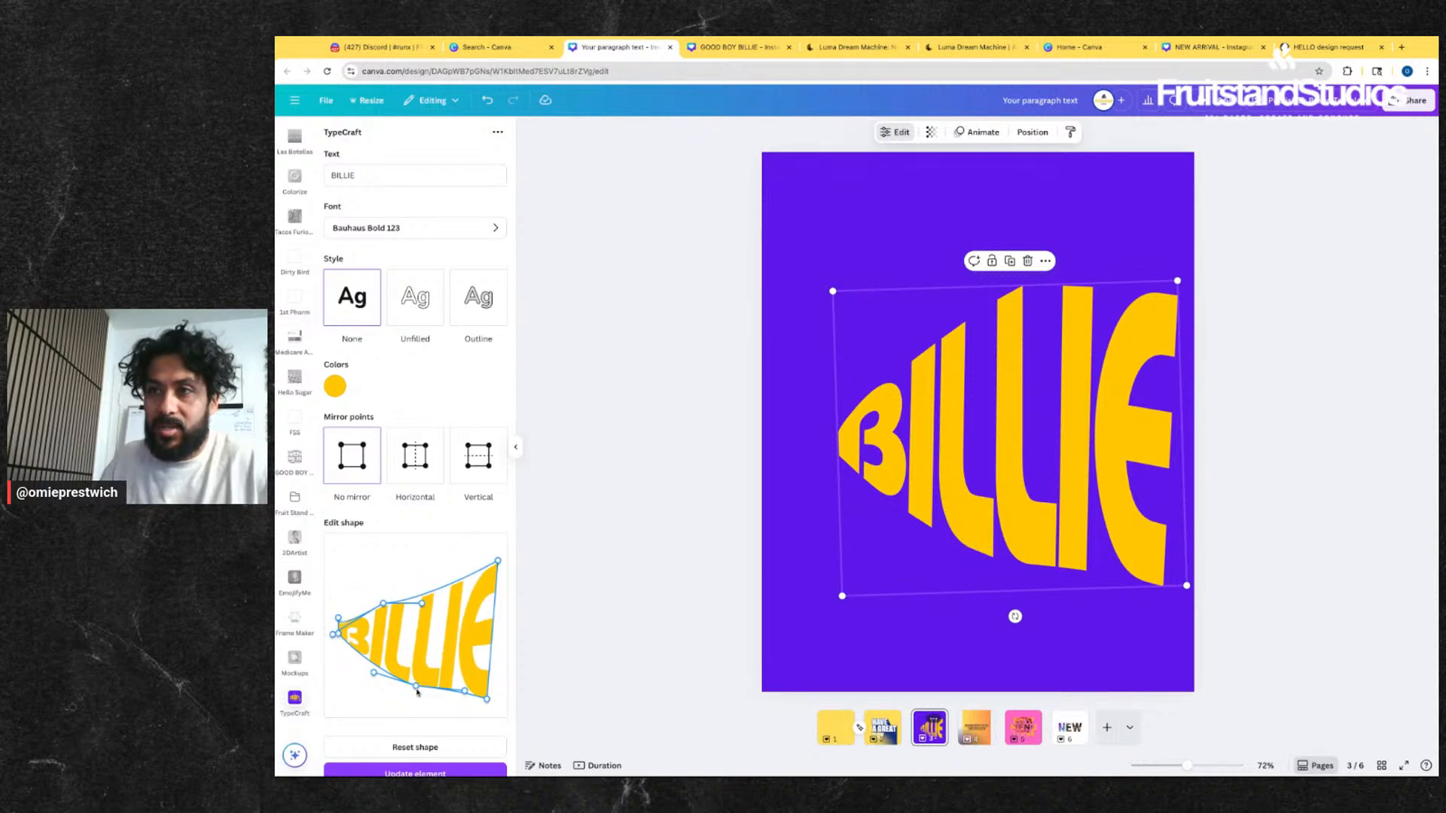
pyautogui.moveTo(415, 688); pyautogui.dragTo(401, 655)
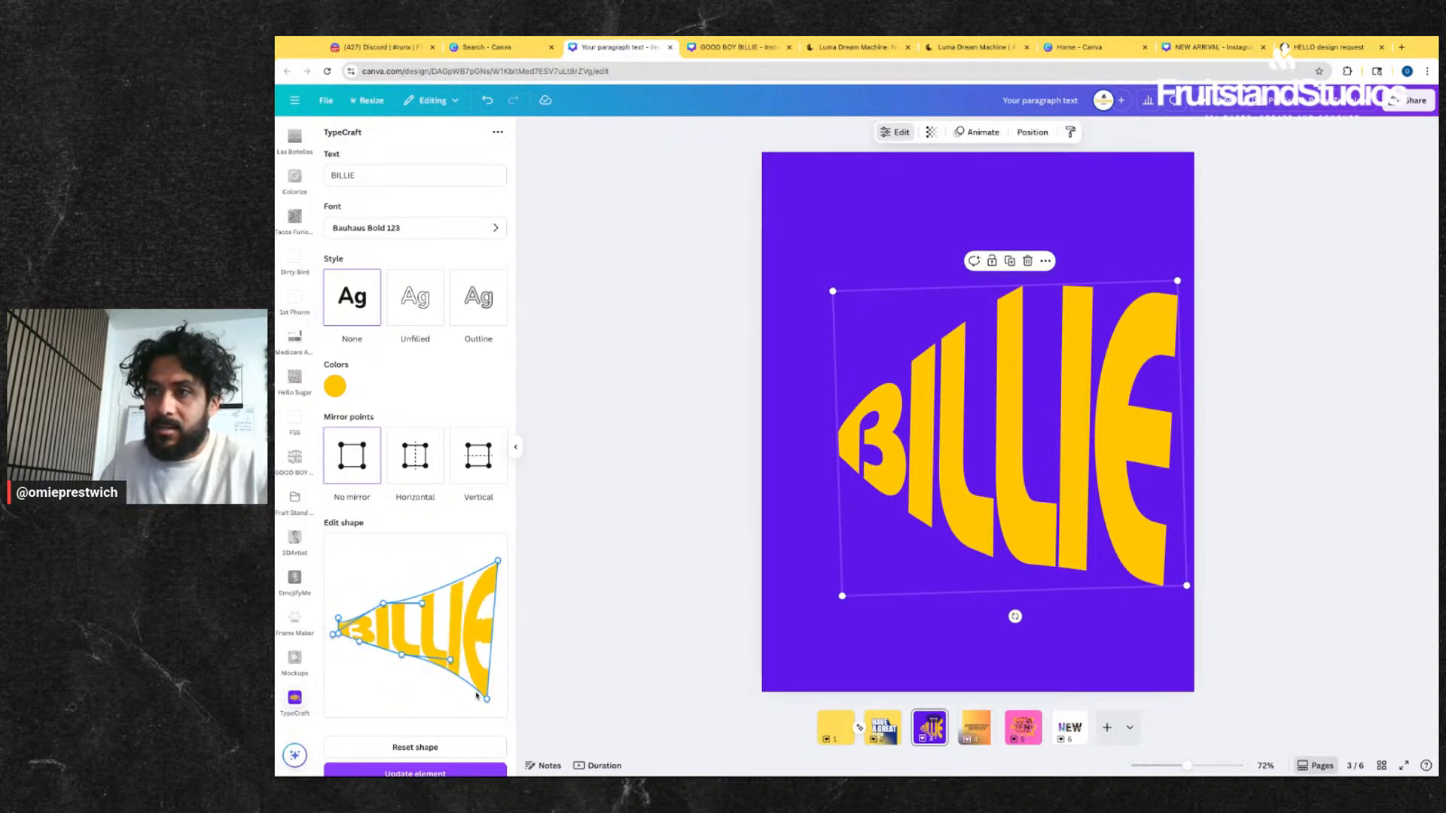
pyautogui.moveTo(487, 699); pyautogui.dragTo(489, 670)
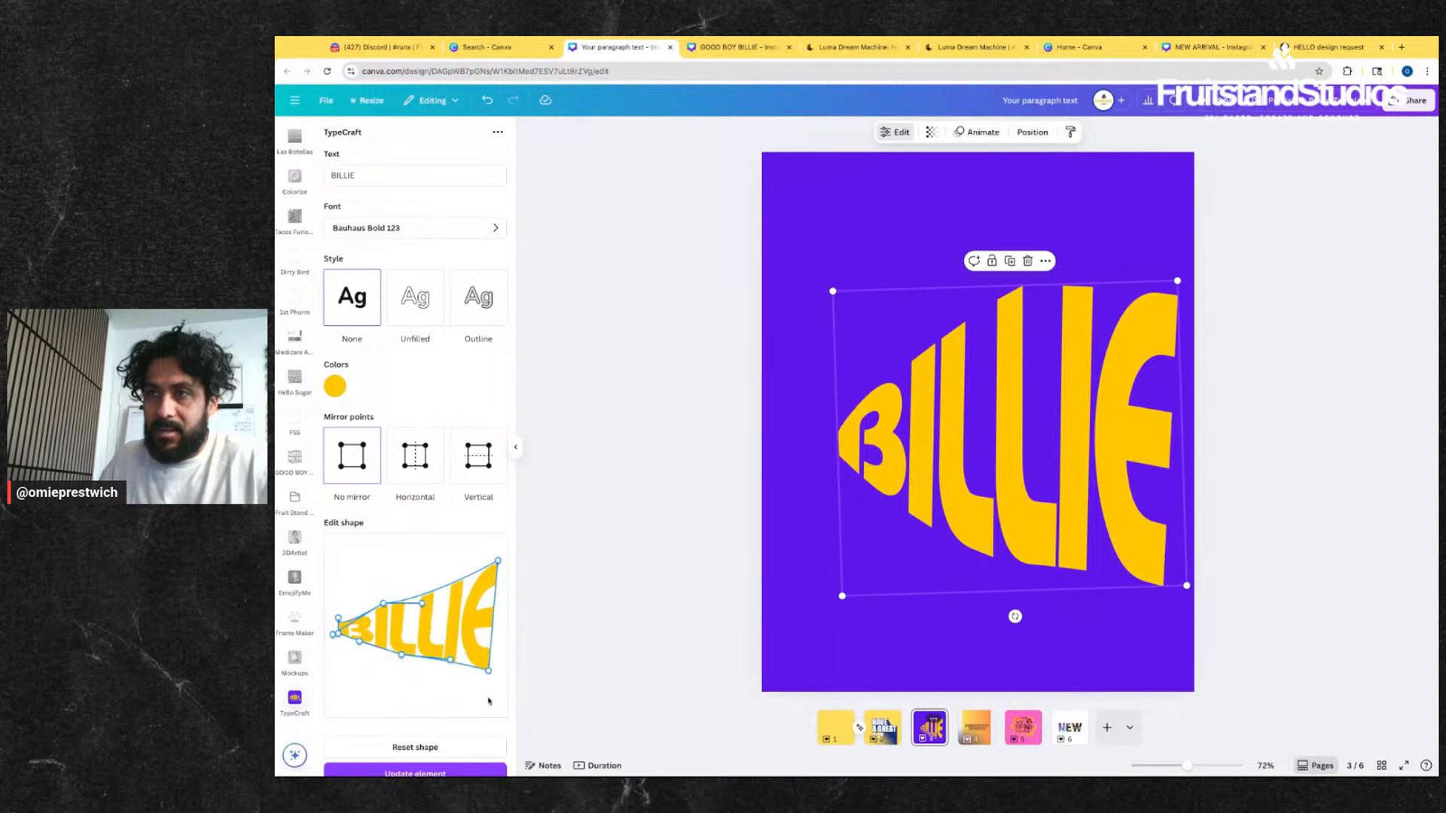
pyautogui.moveTo(423, 603)
pyautogui.mouseDown()
pyautogui.moveTo(411, 627)
pyautogui.moveTo(419, 616)
pyautogui.mouseUp()
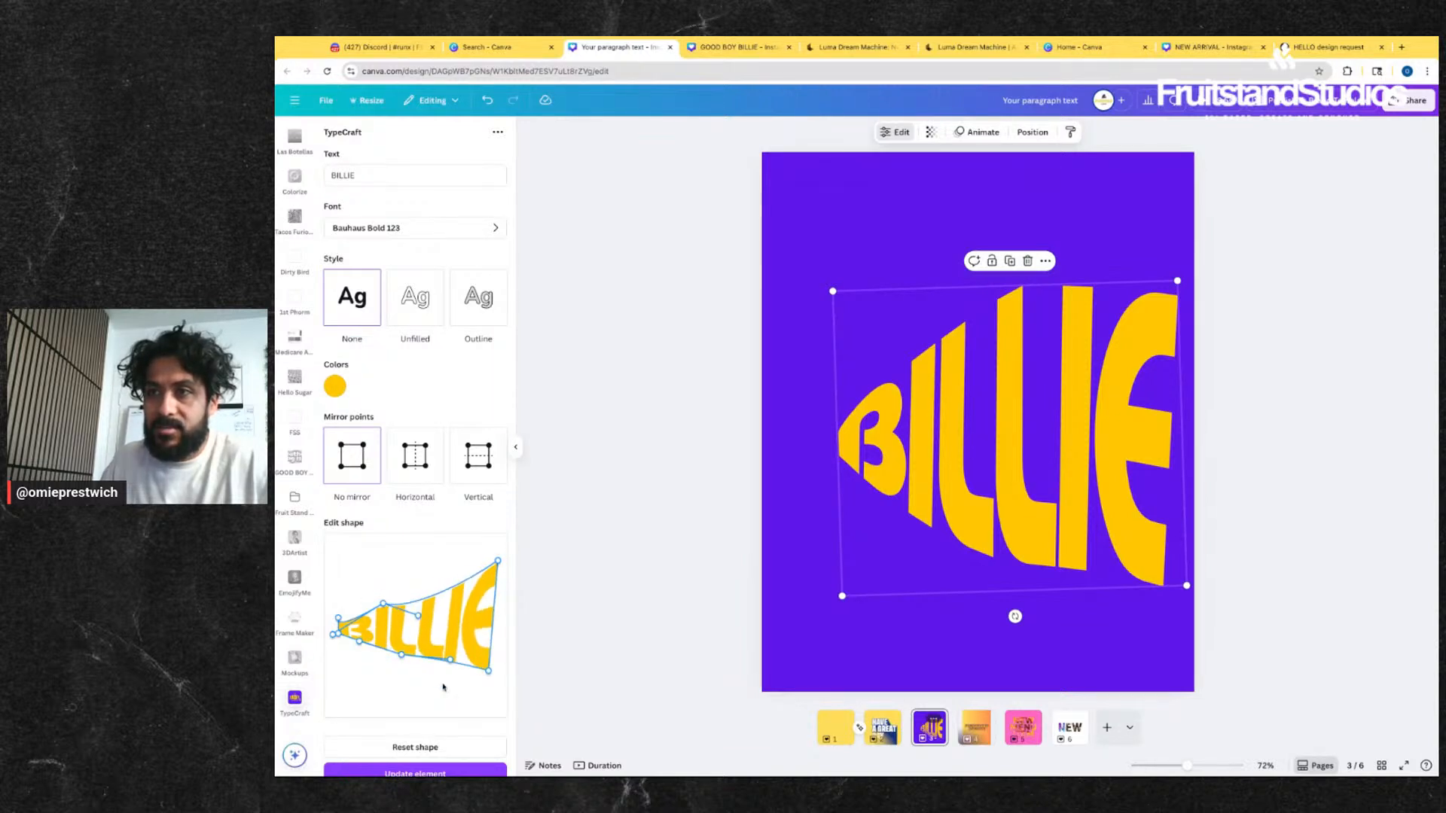
pyautogui.moveTo(498, 561); pyautogui.dragTo(406, 574)
pyautogui.moveTo(401, 655); pyautogui.dragTo(452, 669)
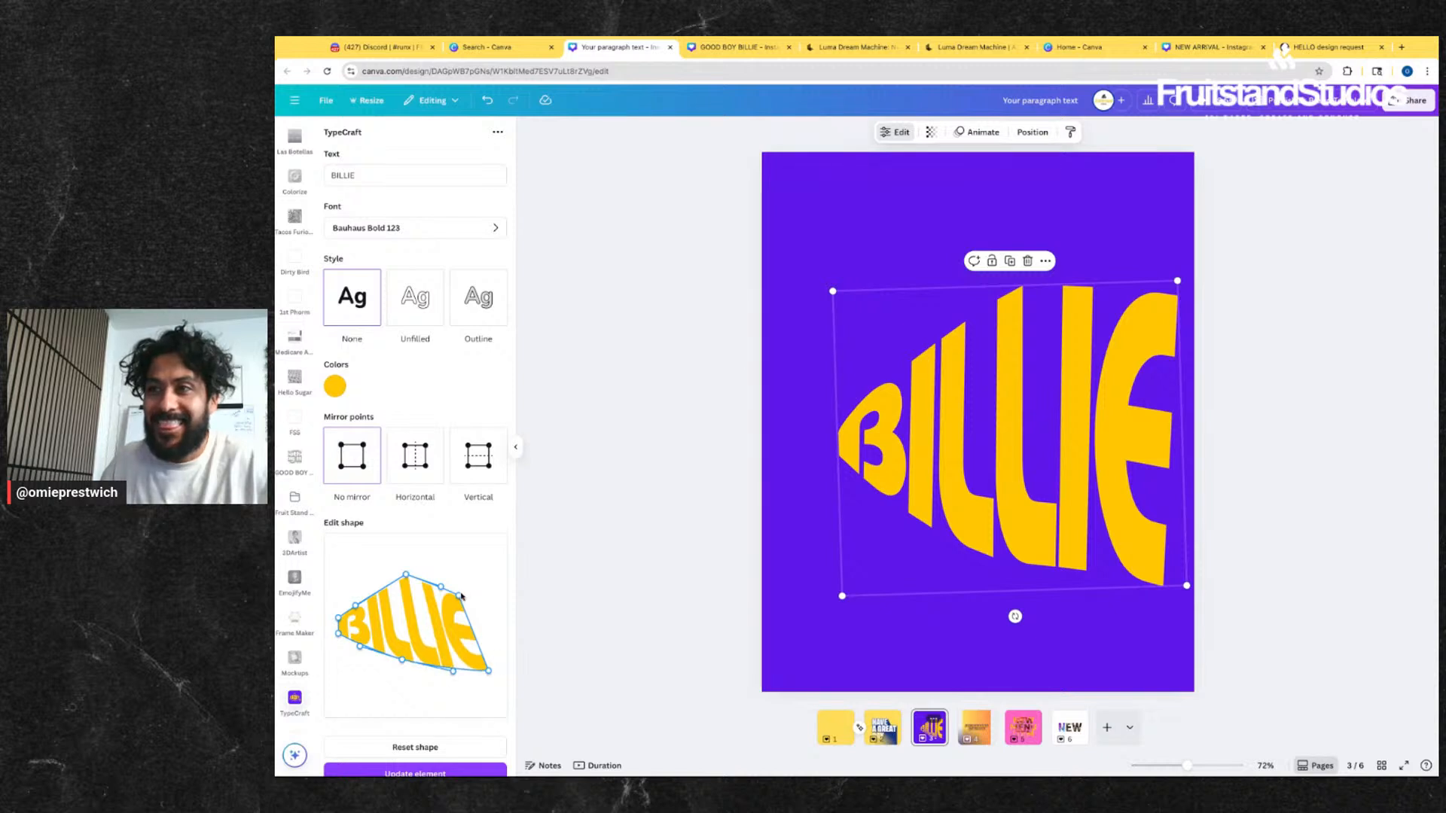
pyautogui.moveTo(458, 595)
pyautogui.mouseDown()
pyautogui.moveTo(499, 572)
pyautogui.moveTo(444, 595)
pyautogui.moveTo(446, 577)
pyautogui.mouseUp()
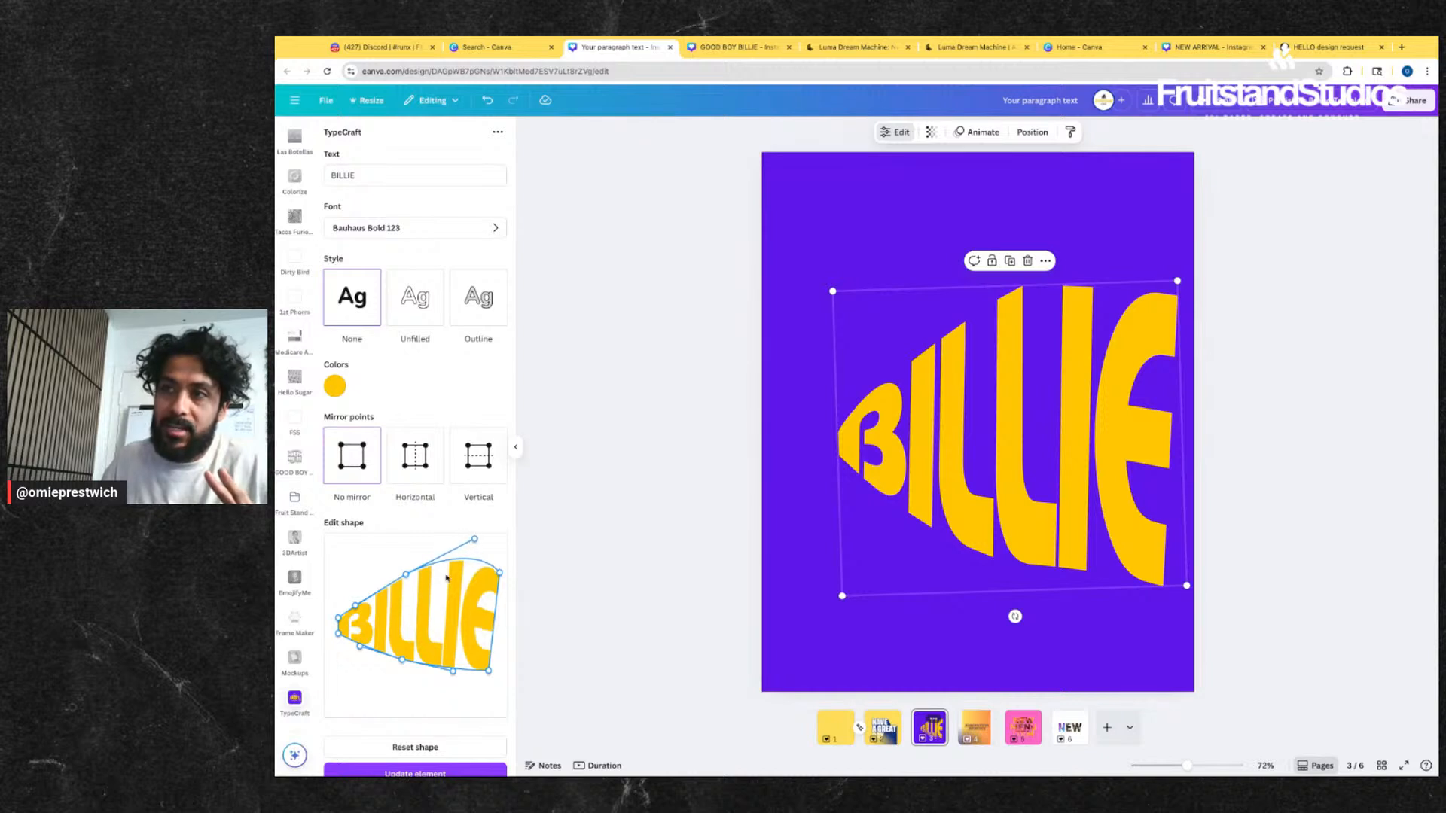
pyautogui.moveTo(353, 605); pyautogui.dragTo(355, 606)
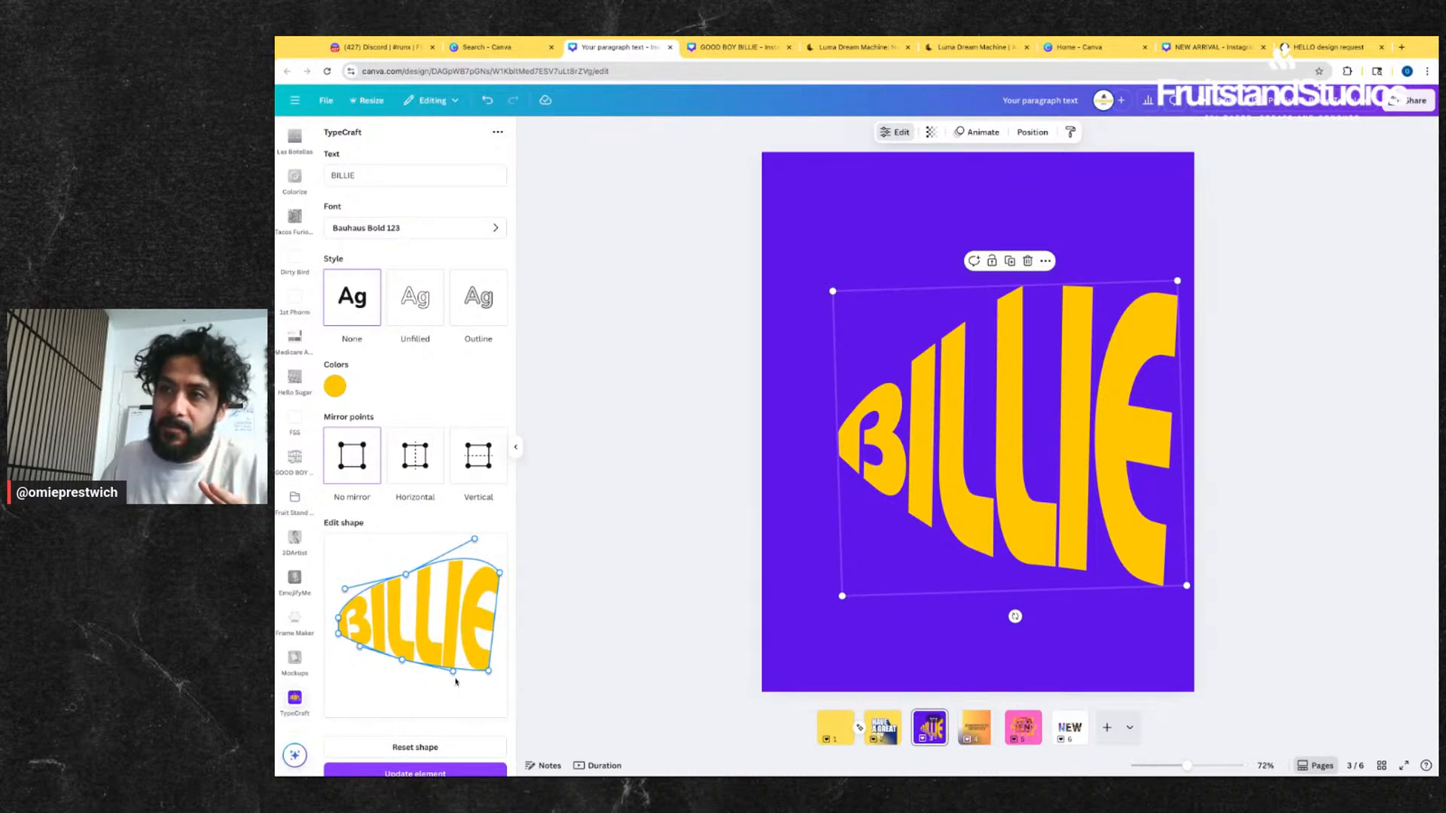
pyautogui.moveTo(456, 681); pyautogui.dragTo(457, 676)
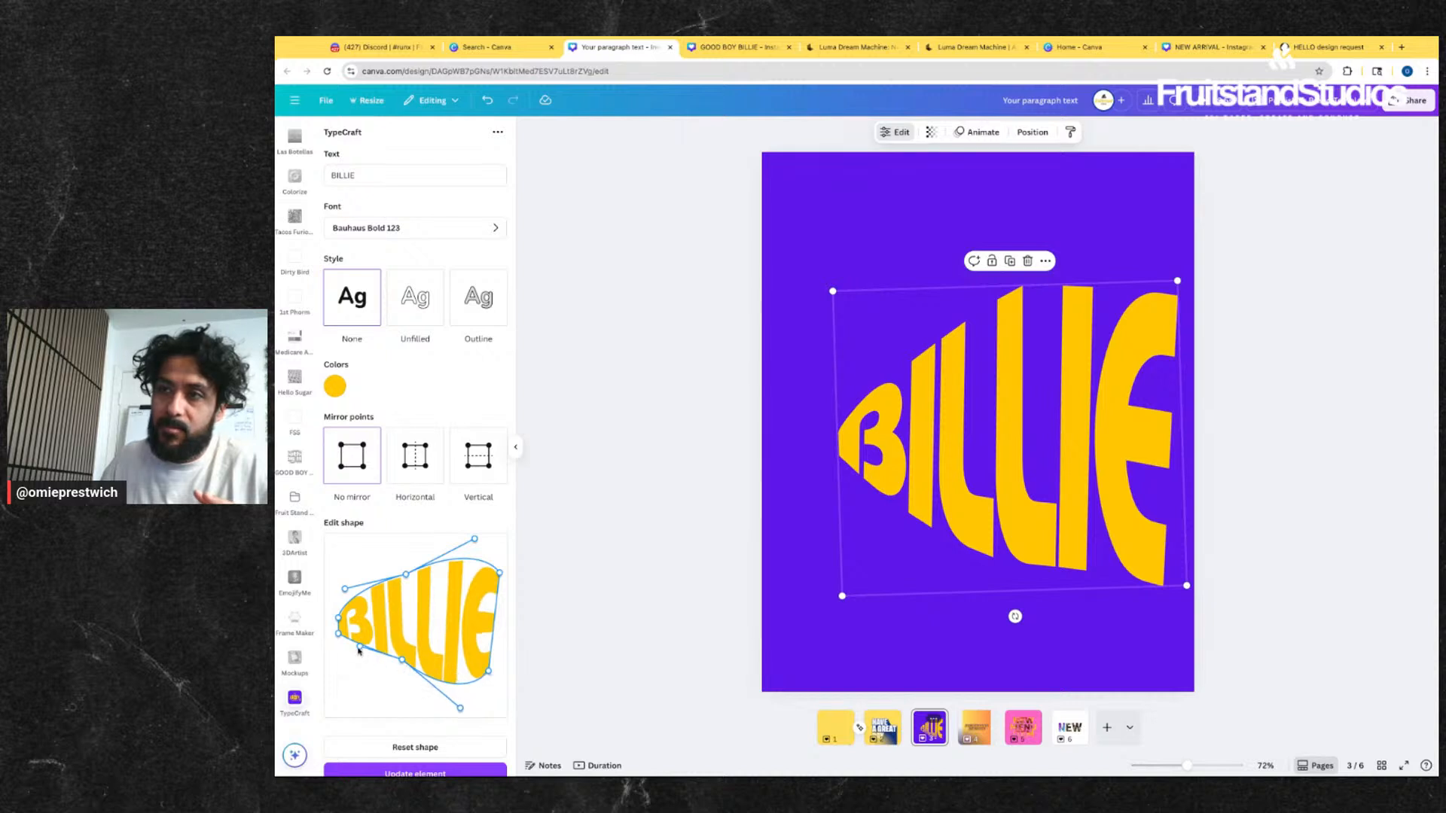
pyautogui.moveTo(362, 651); pyautogui.dragTo(348, 667)
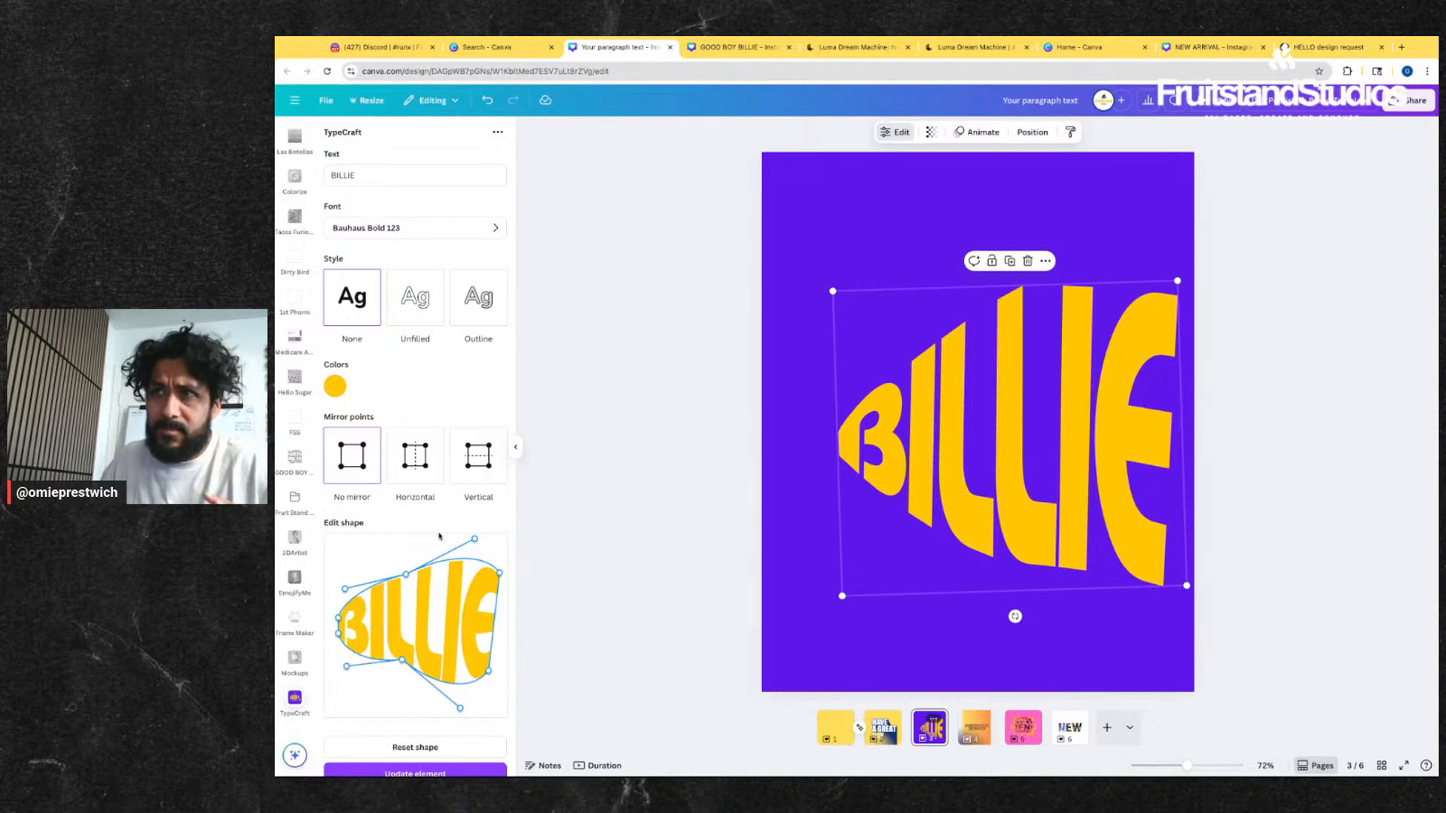
# - Reset BILLIE's warp, mirror points horizontally, shape a symmetrical arch and apply it
pyautogui.click(413, 749)
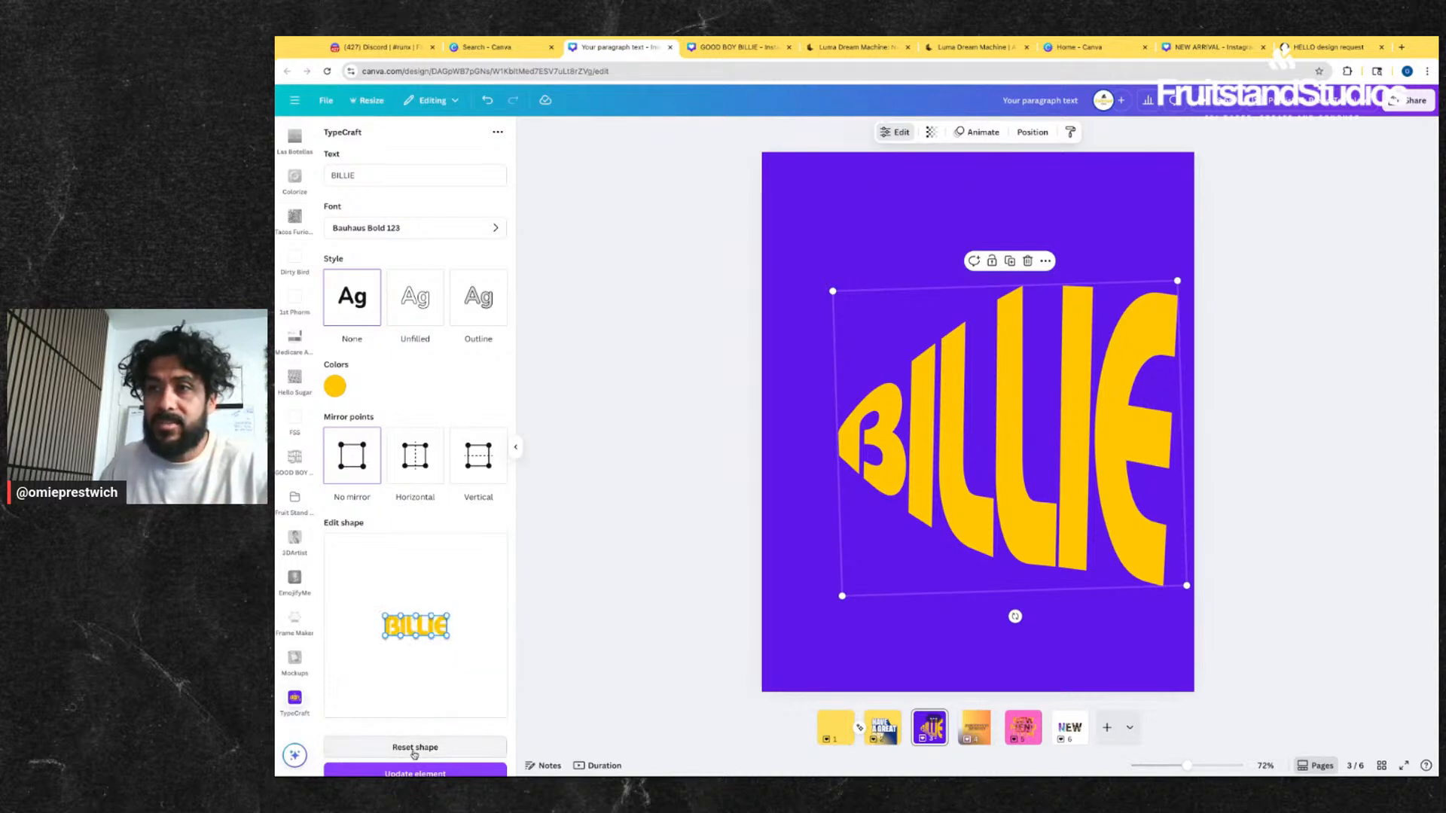
pyautogui.click(425, 466)
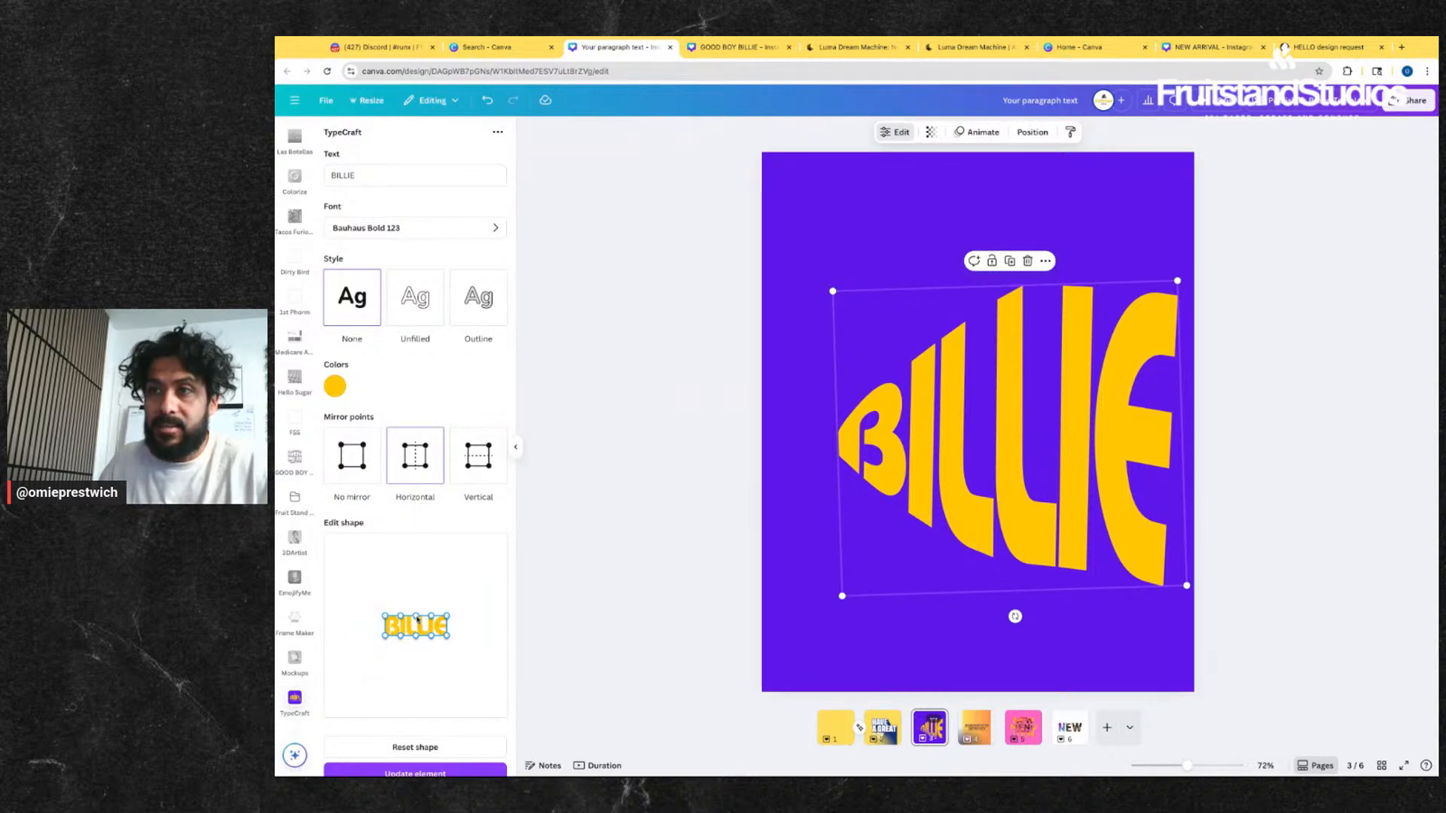
pyautogui.moveTo(418, 618); pyautogui.dragTo(418, 649)
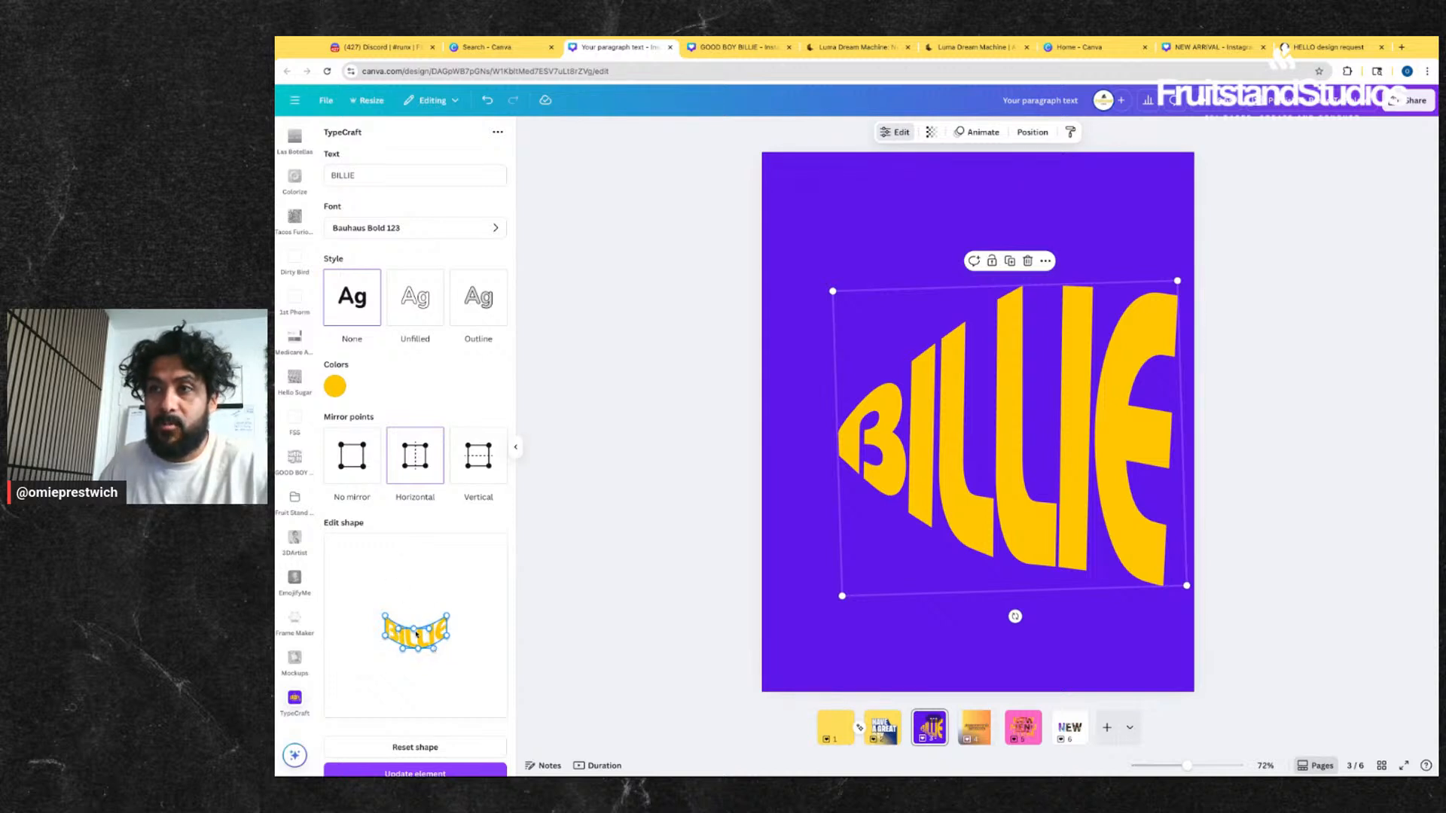
pyautogui.moveTo(416, 634); pyautogui.dragTo(414, 631)
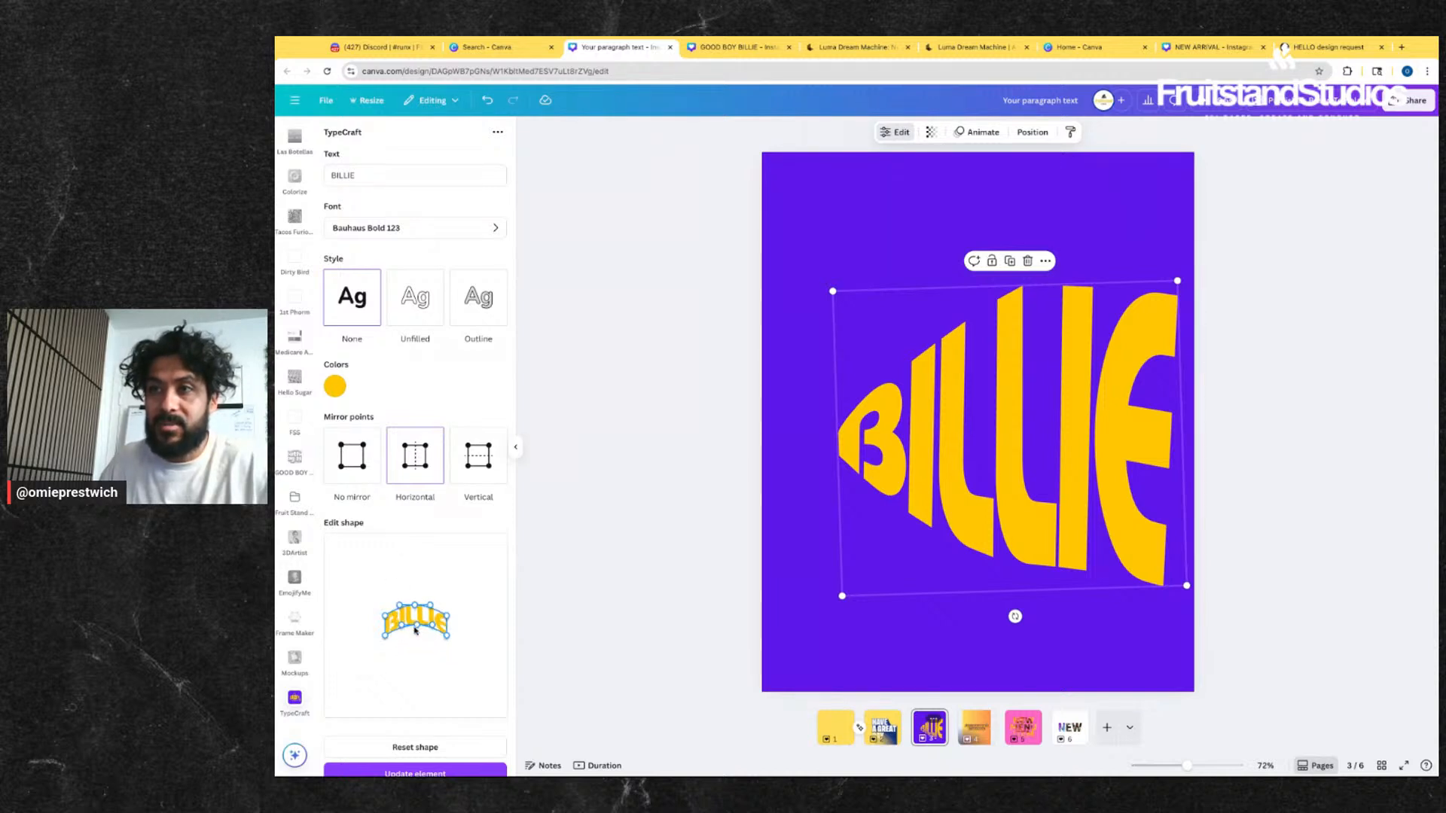
pyautogui.scroll(-1, 425, 728)
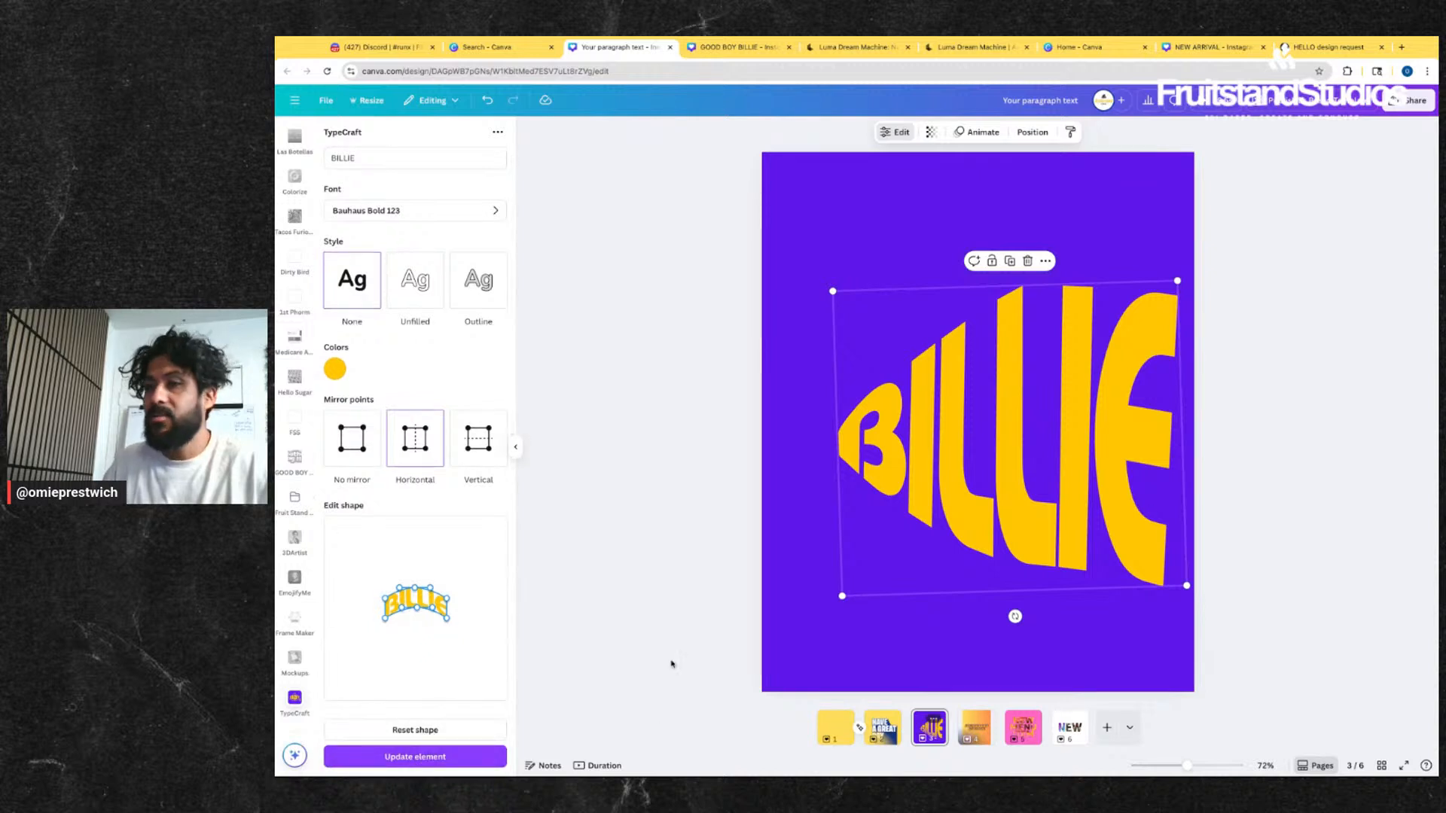
pyautogui.click(463, 760)
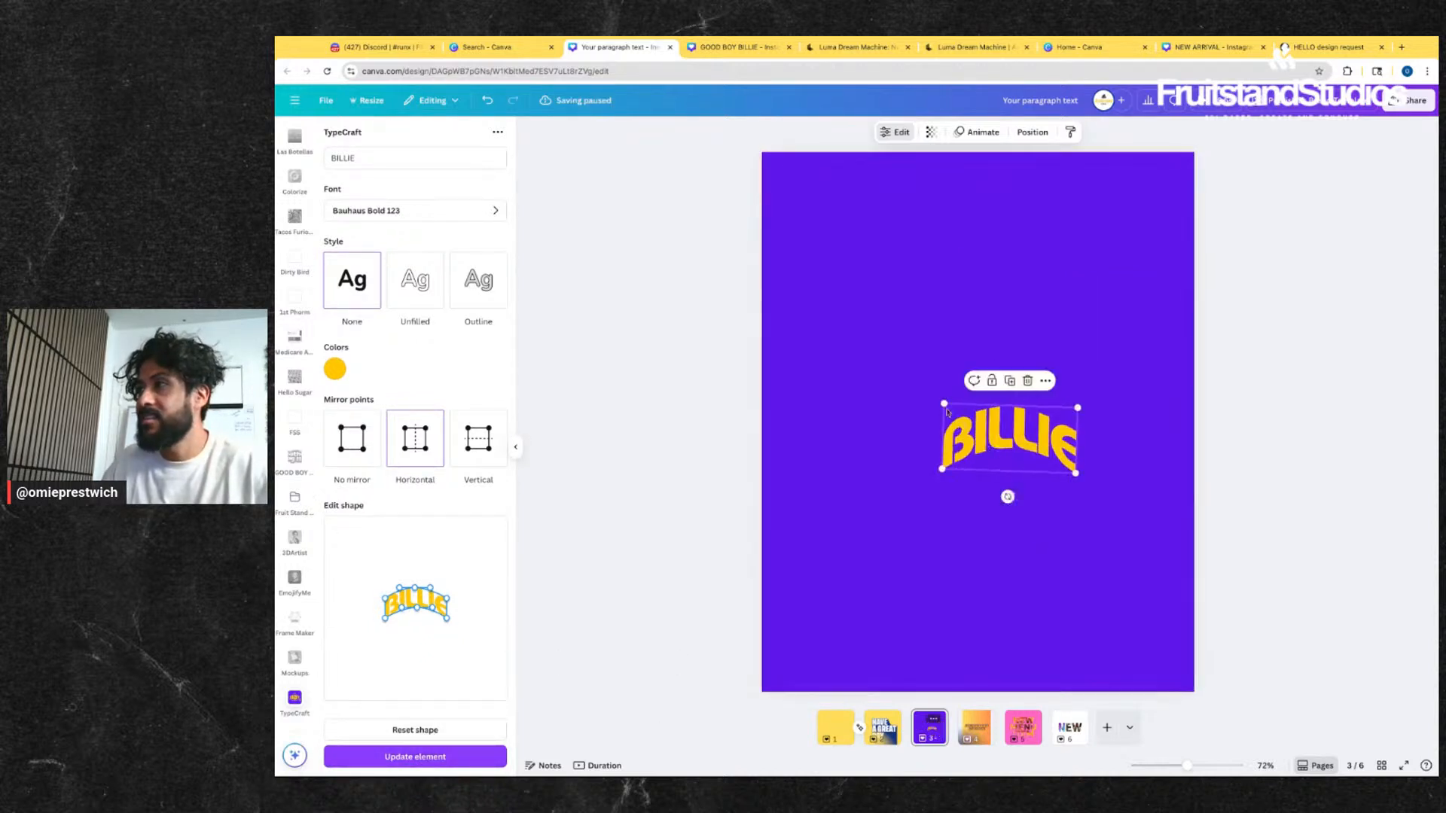
# - Enlarge, level and centre the arched BILLIE to span nearly the full page width
pyautogui.moveTo(942, 408); pyautogui.dragTo(800, 327)
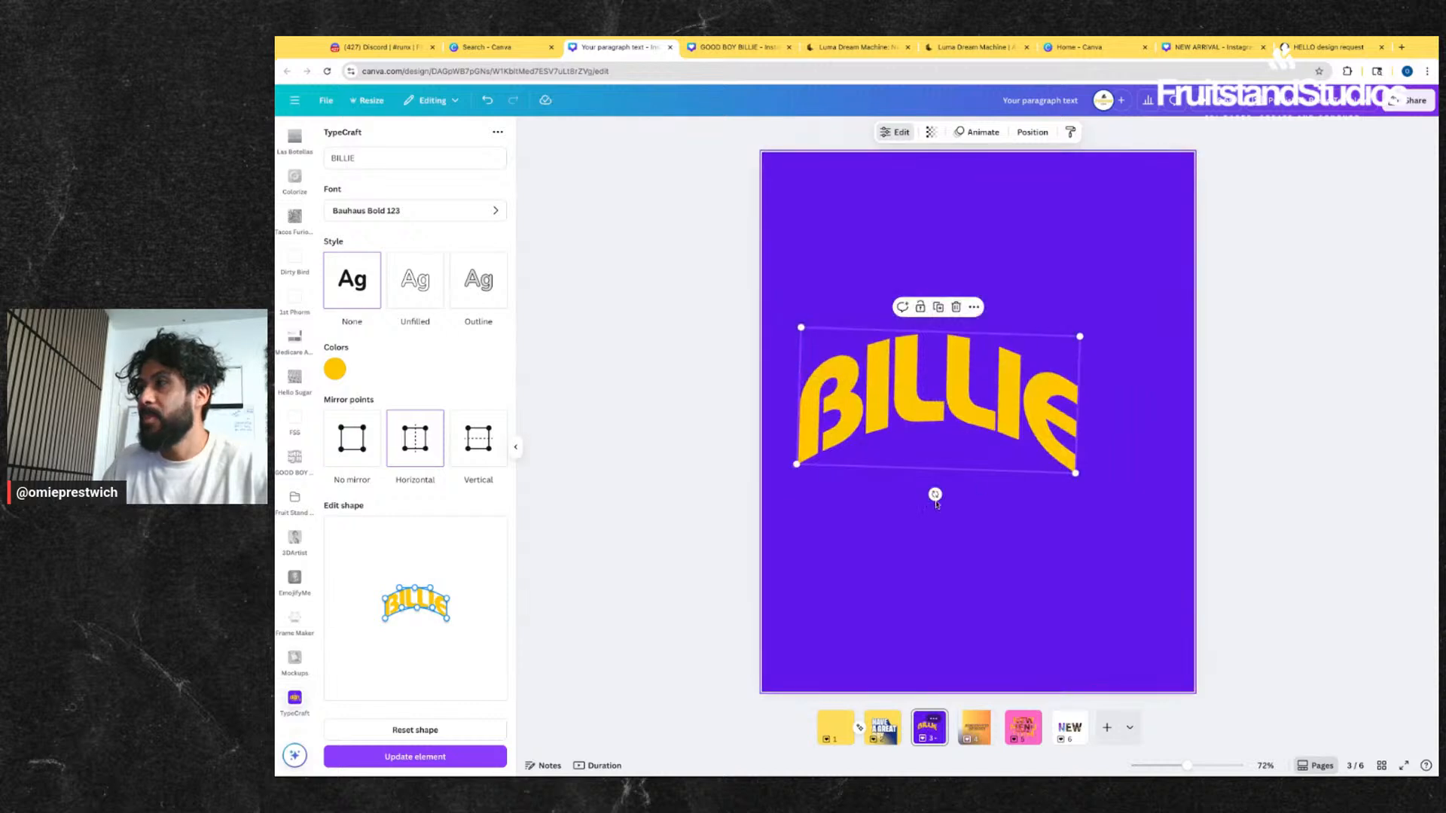
pyautogui.moveTo(935, 495); pyautogui.dragTo(965, 524)
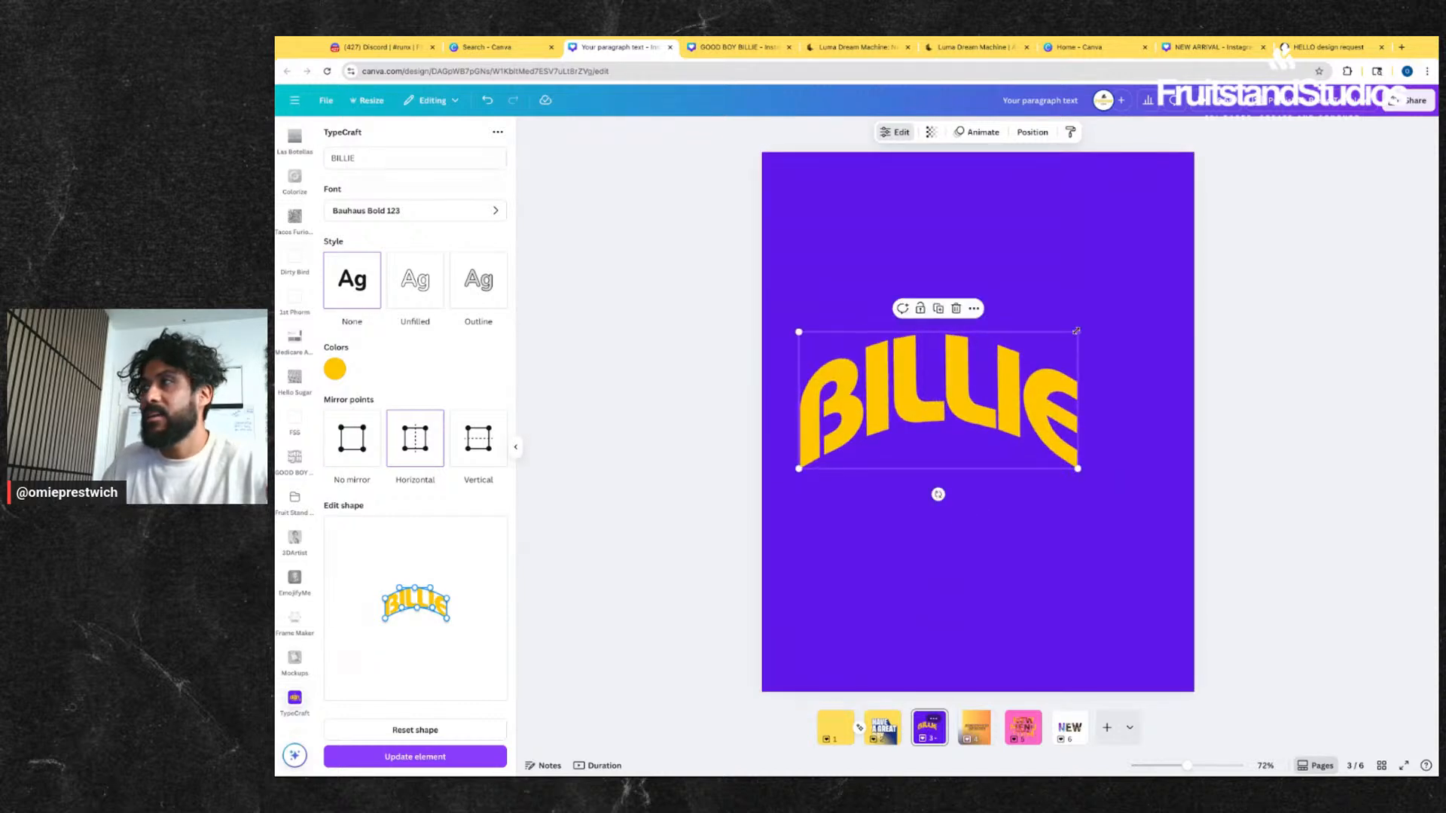
pyautogui.moveTo(1076, 331)
pyautogui.mouseDown()
pyautogui.moveTo(1173, 284)
pyautogui.moveTo(1087, 332)
pyautogui.mouseUp()
pyautogui.click(1042, 552)
pyautogui.moveTo(1043, 406); pyautogui.dragTo(1080, 423)
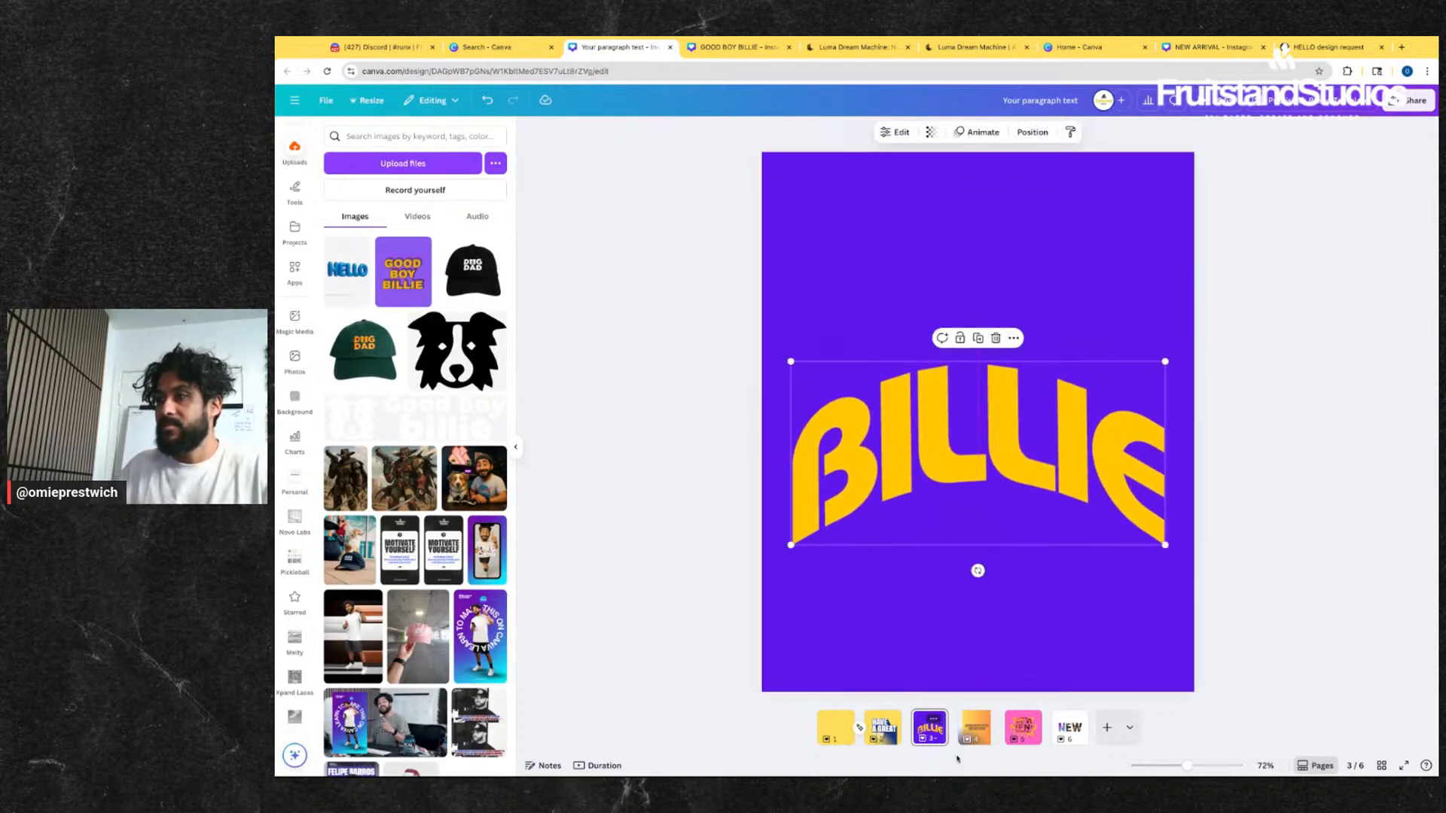
# - Go to page 6 and select the three photo-filled N, E and W letters
pyautogui.click(1020, 731)
pyautogui.click(1069, 727)
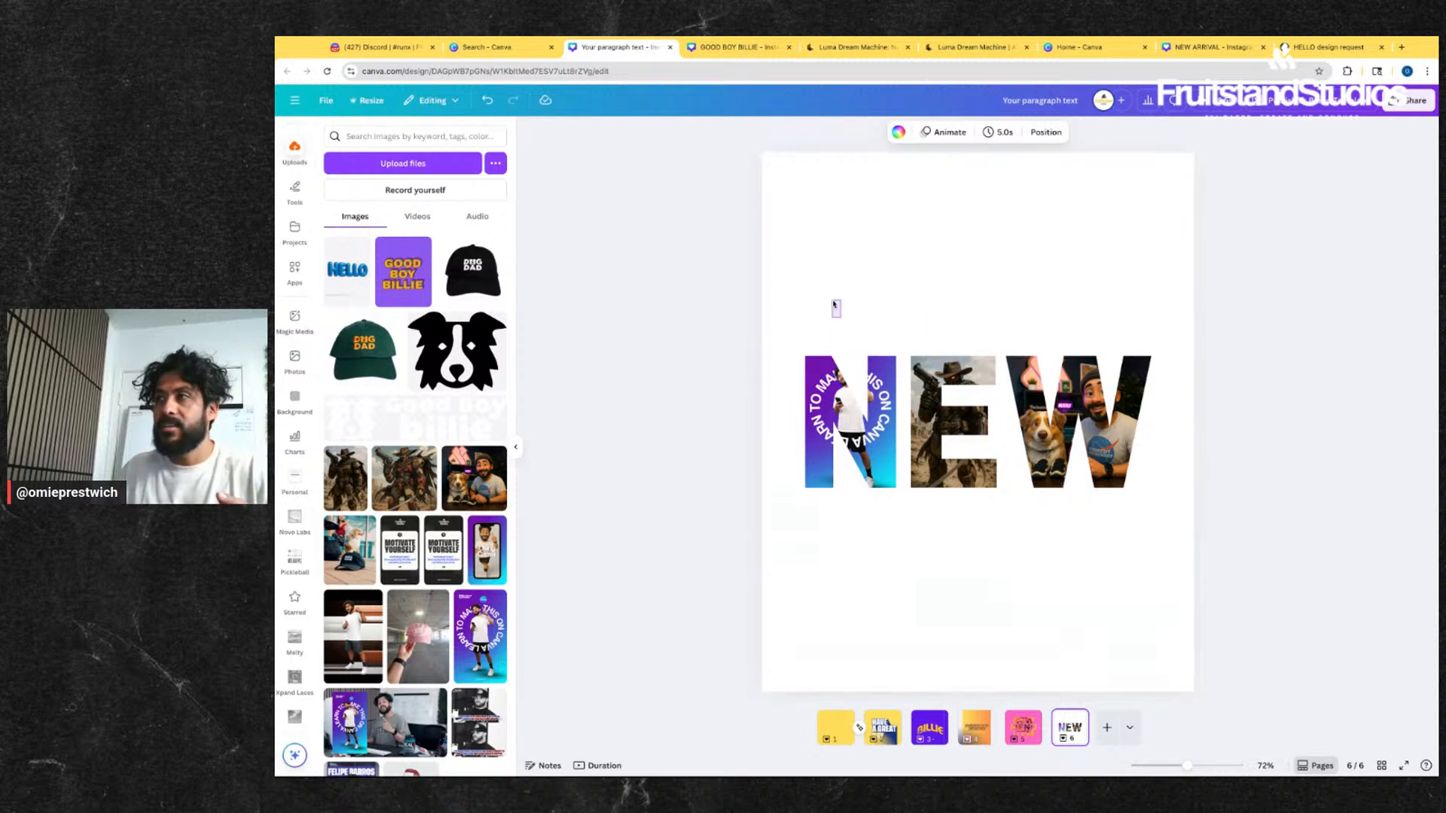
pyautogui.moveTo(836, 307); pyautogui.dragTo(1086, 572)
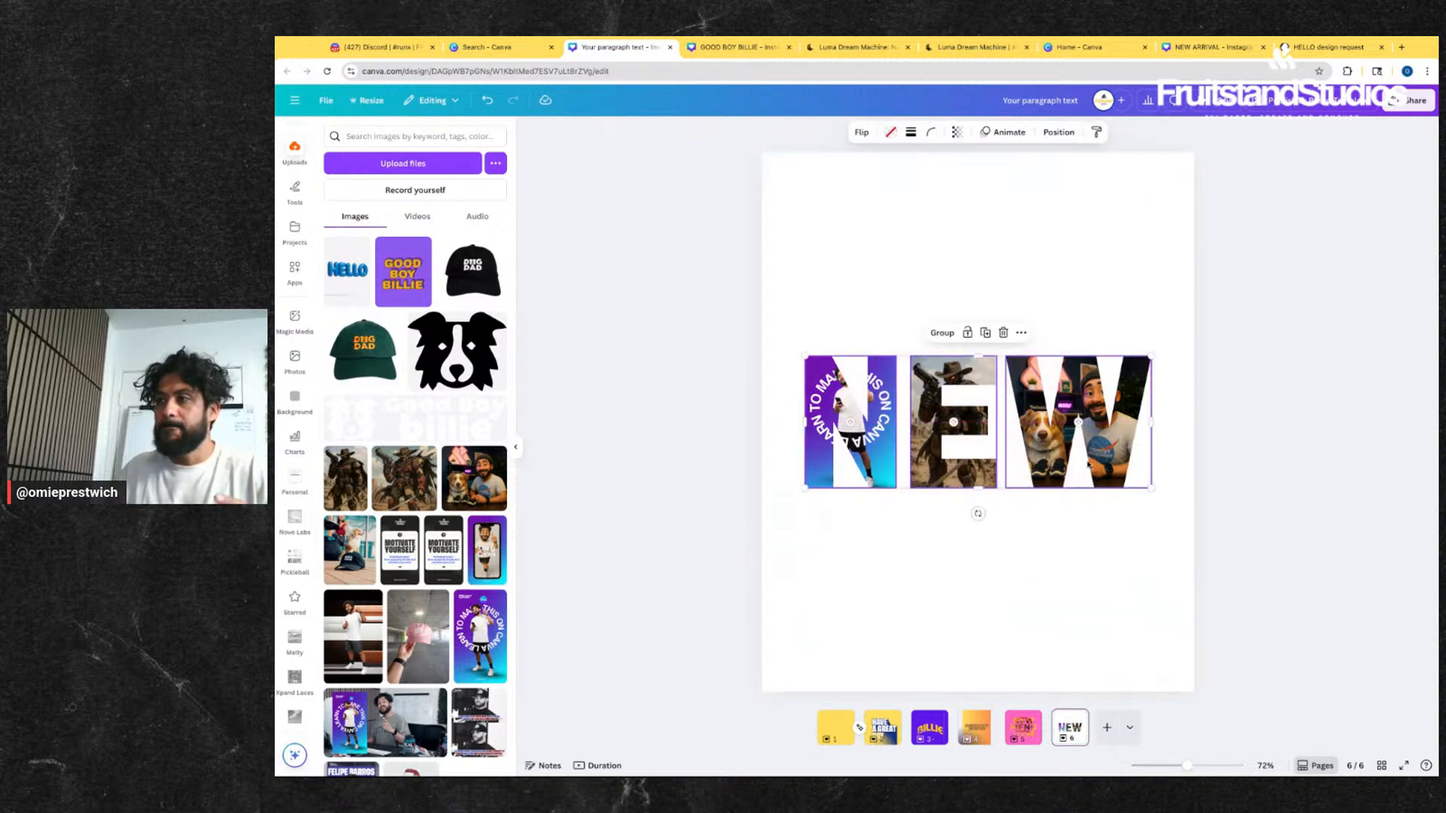
pyautogui.click(1010, 617)
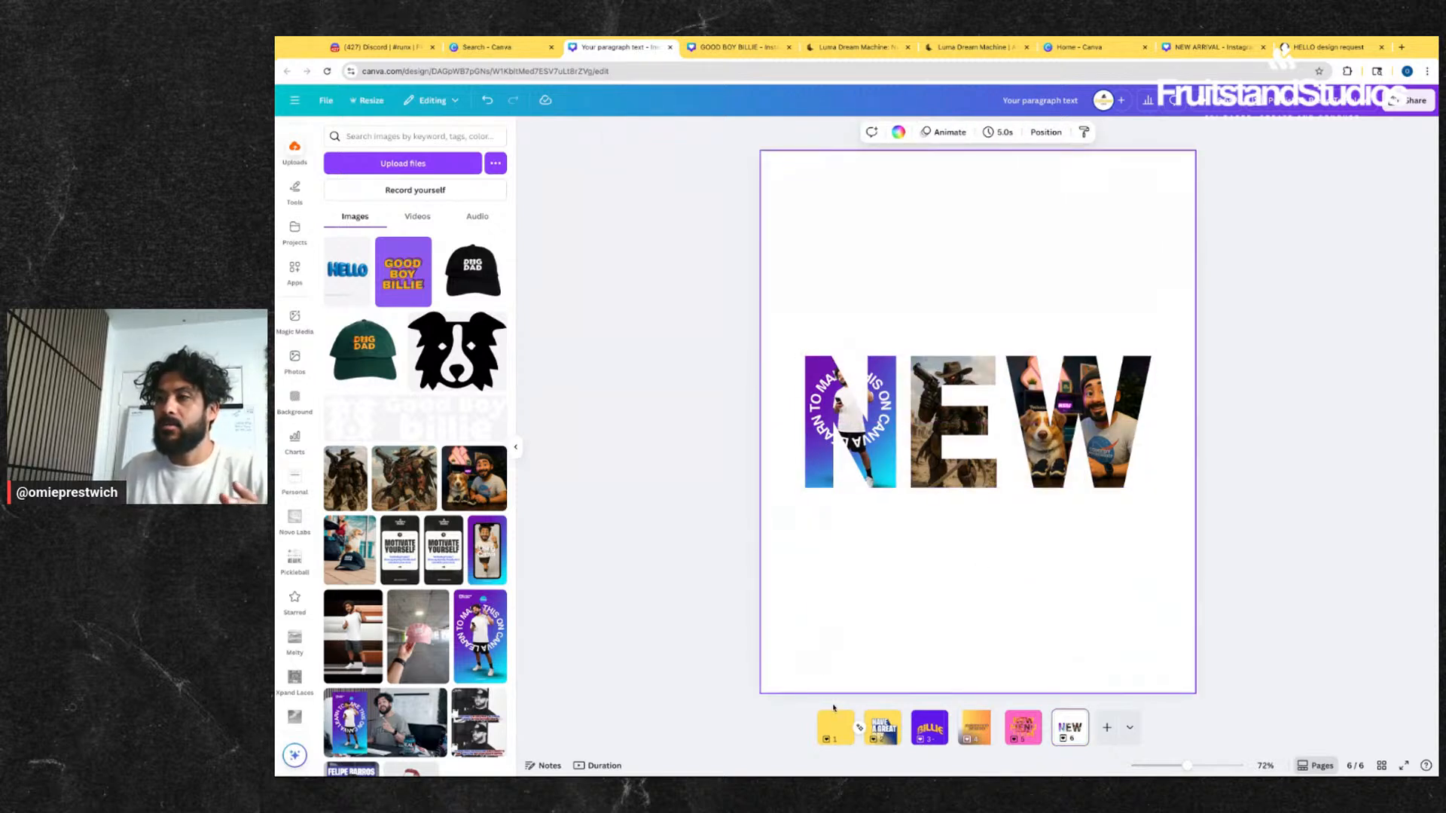
# - Check the page 1–2 transition, then shift the NEW letters slightly right on page 6
pyautogui.click(831, 727)
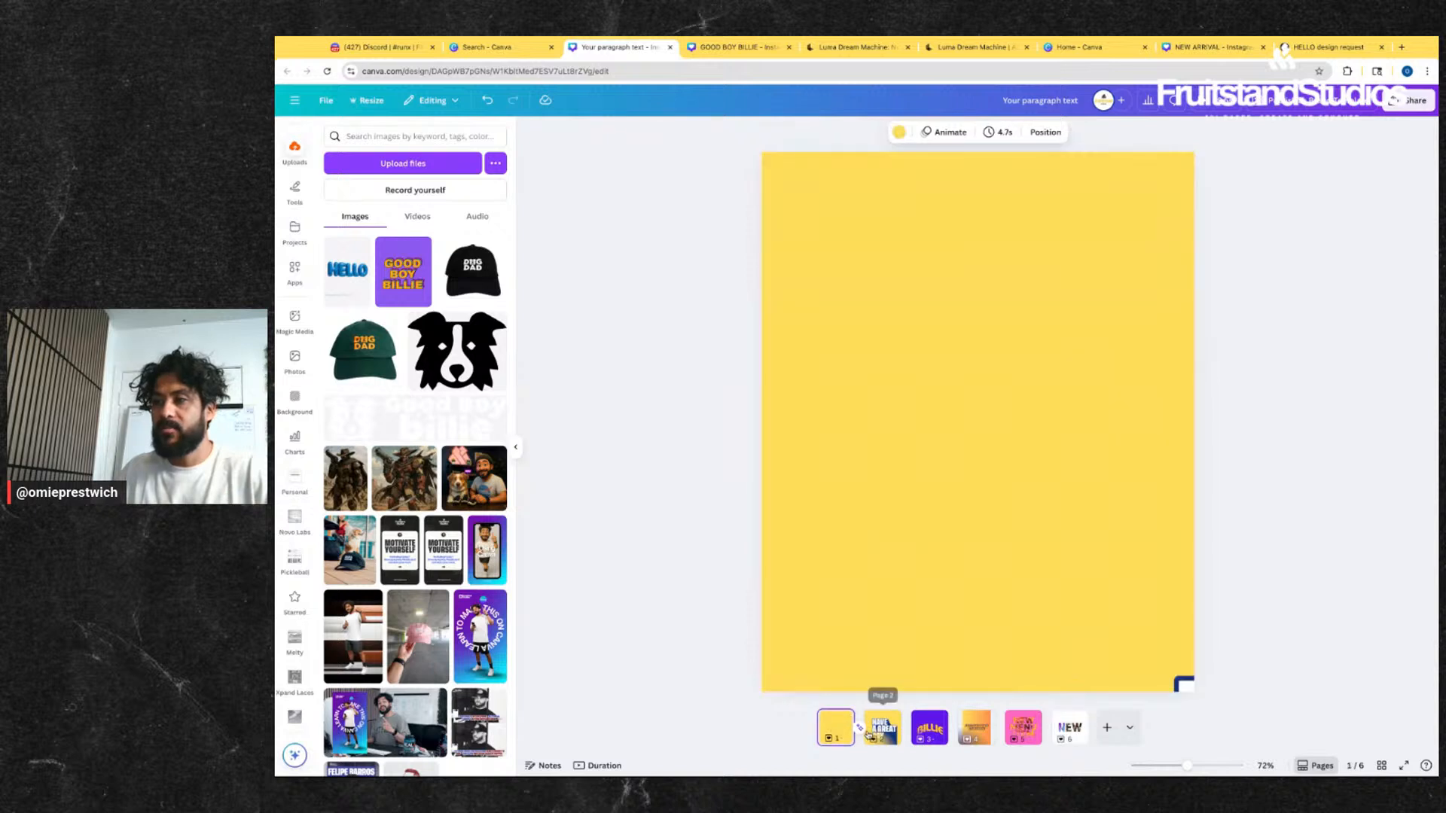
pyautogui.click(860, 730)
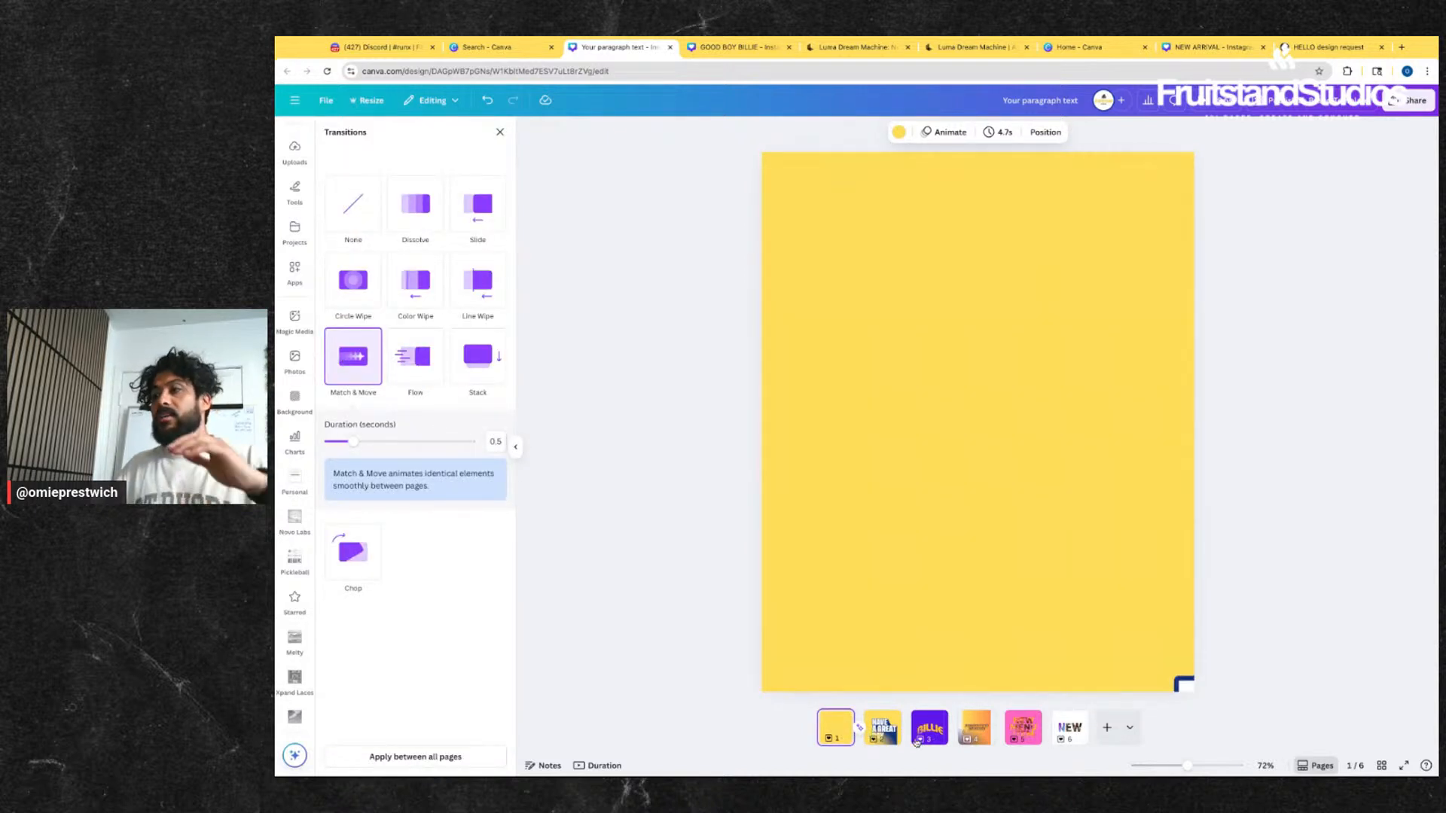
pyautogui.click(1069, 727)
pyautogui.moveTo(819, 314); pyautogui.dragTo(1041, 429)
pyautogui.click(914, 278)
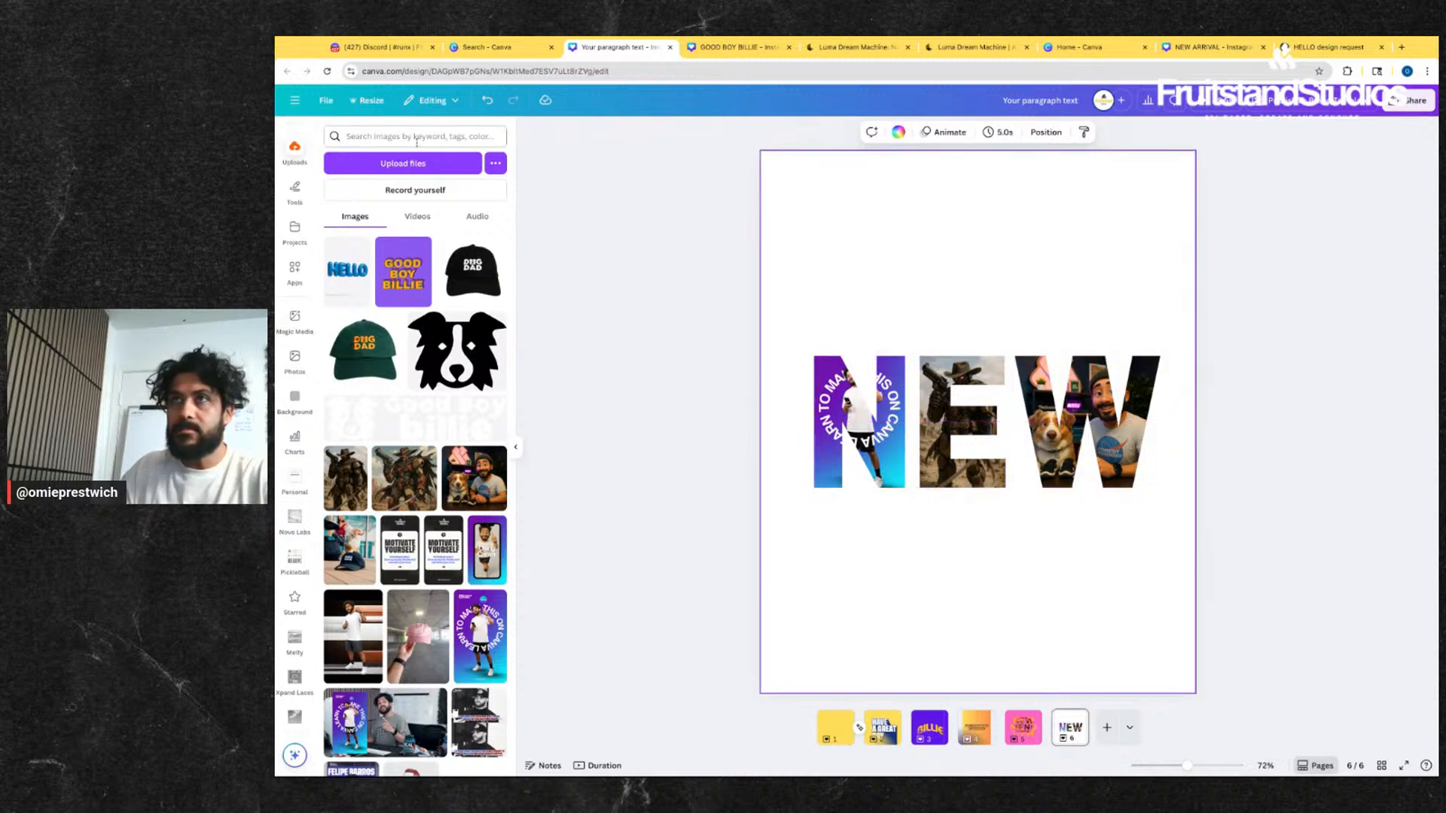
# - Add a 'Your paragraph text' box with T and drag it above the NEW letters
pyautogui.press('t')
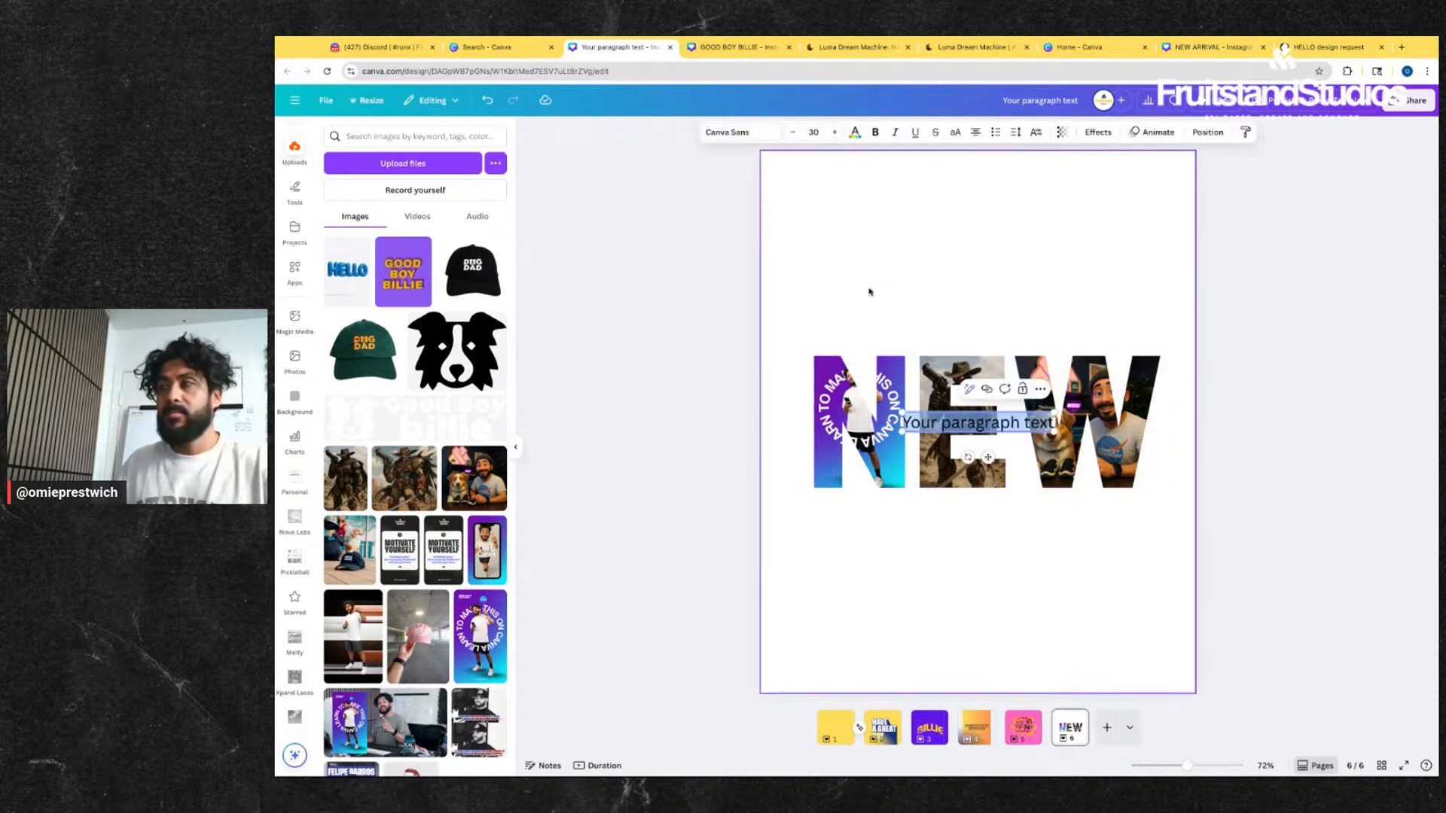
pyautogui.press('BackSpace')
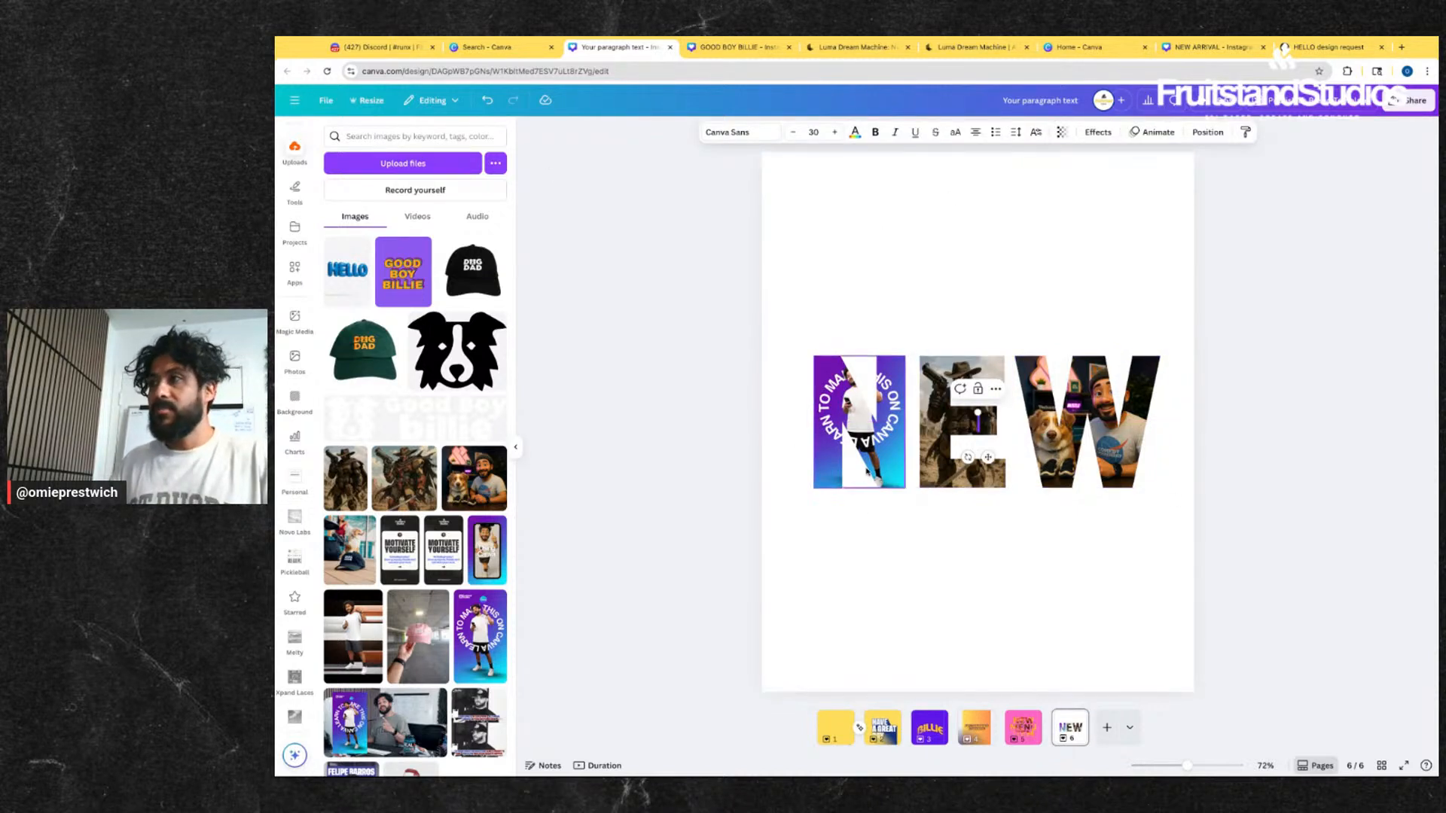
pyautogui.click(859, 421)
pyautogui.click(801, 133)
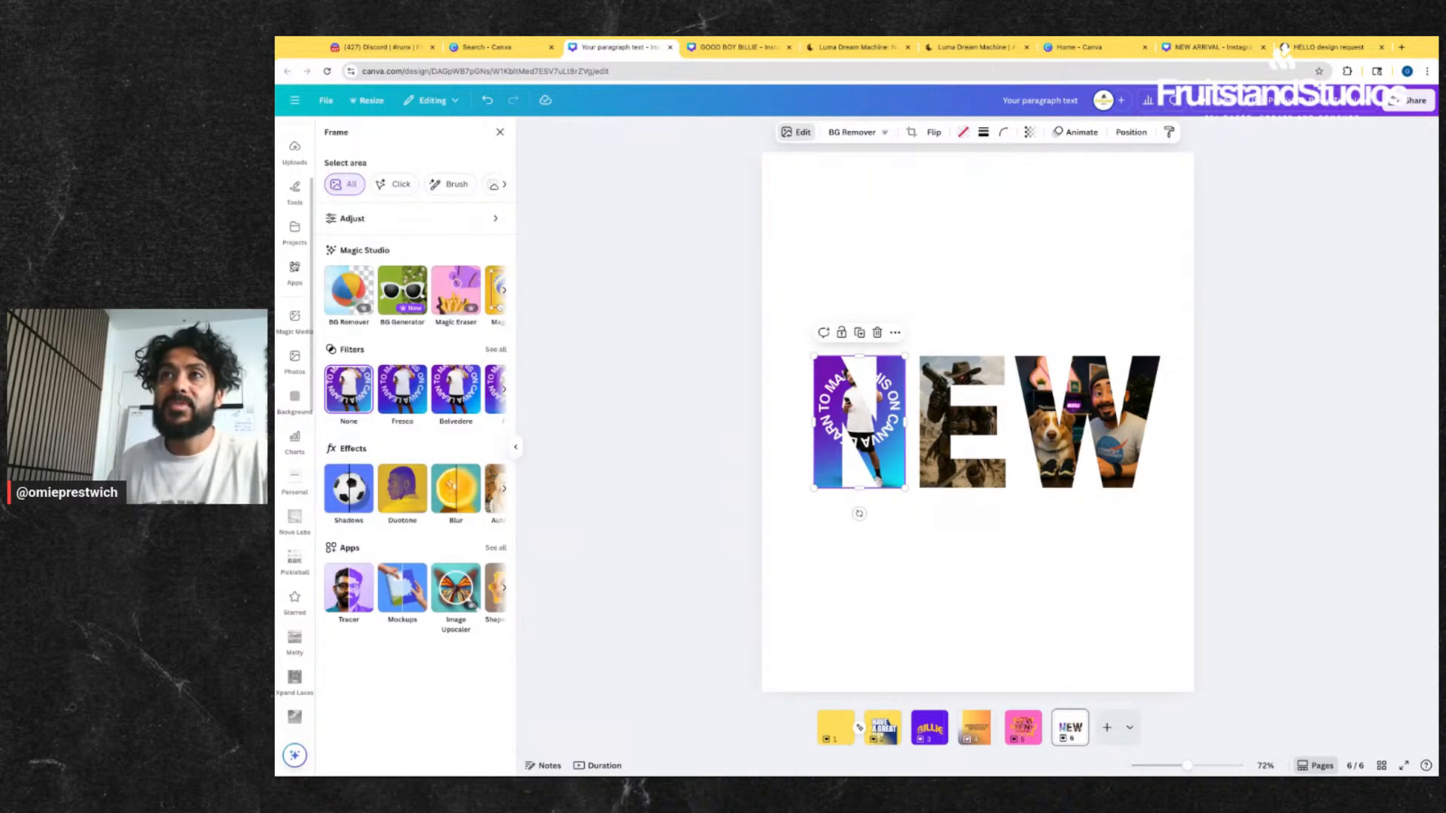
pyautogui.click(294, 268)
pyautogui.scroll(-10, 408, 442)
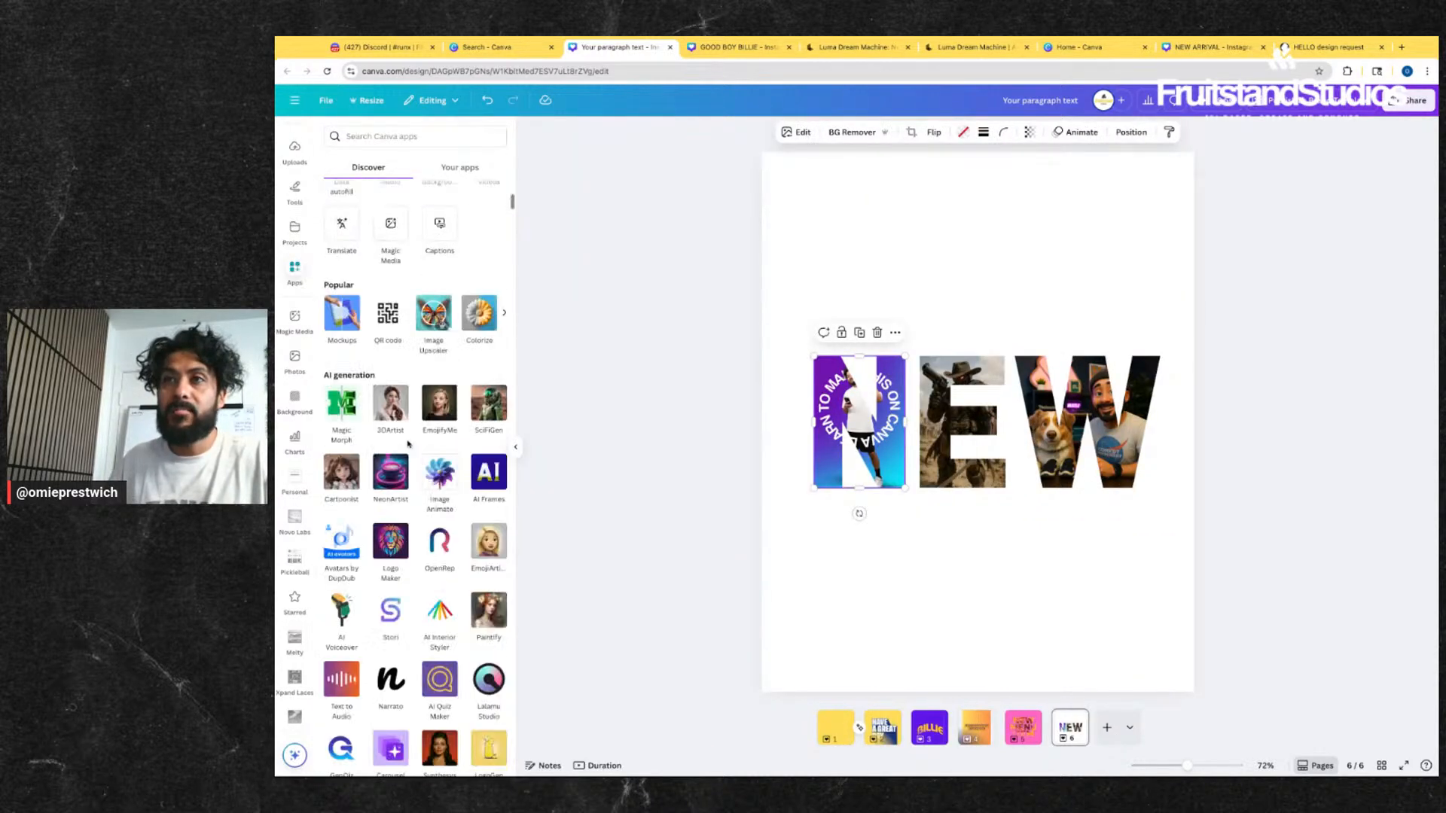
pyautogui.scroll(-5, 408, 442)
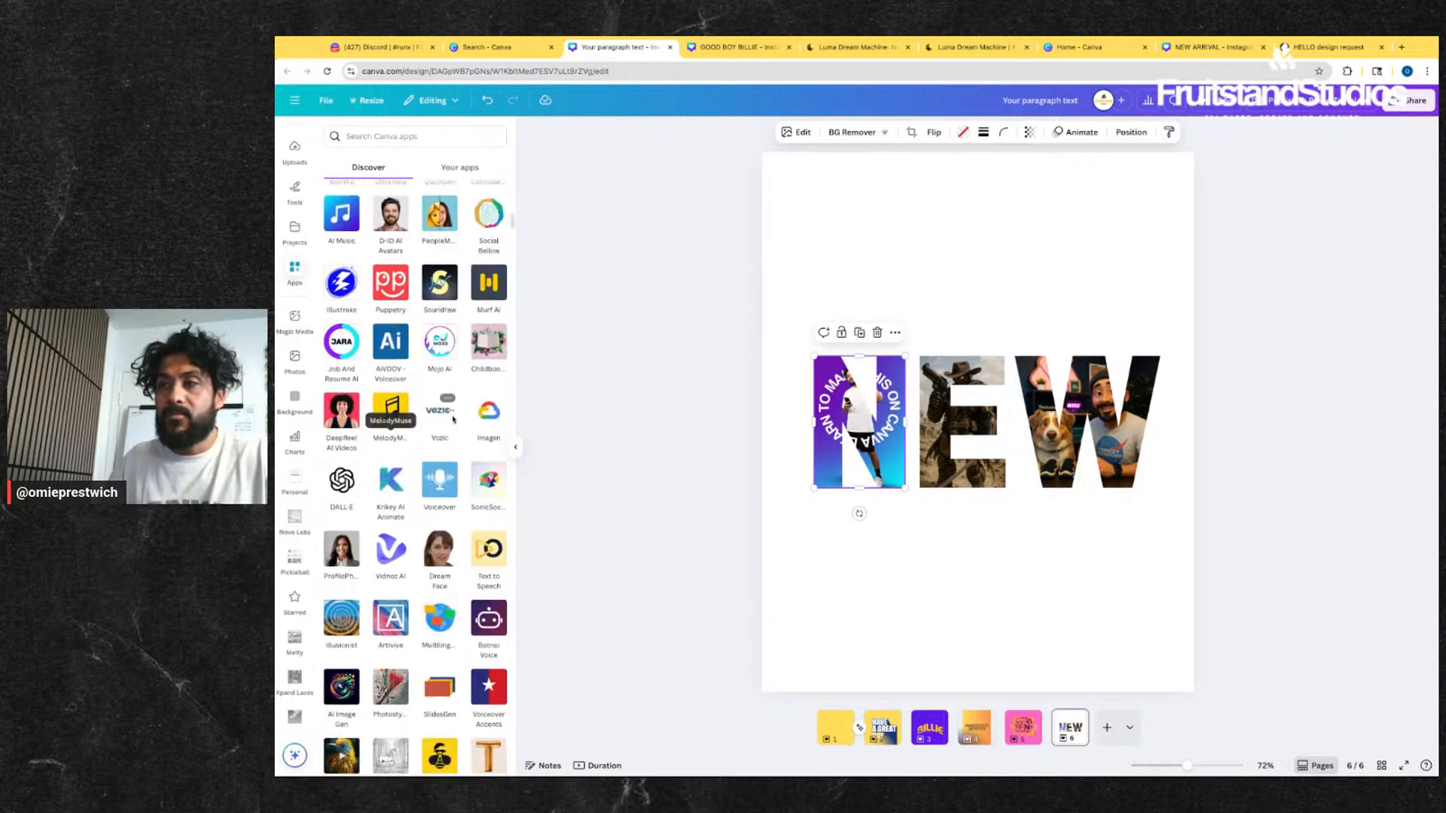
pyautogui.click(961, 274)
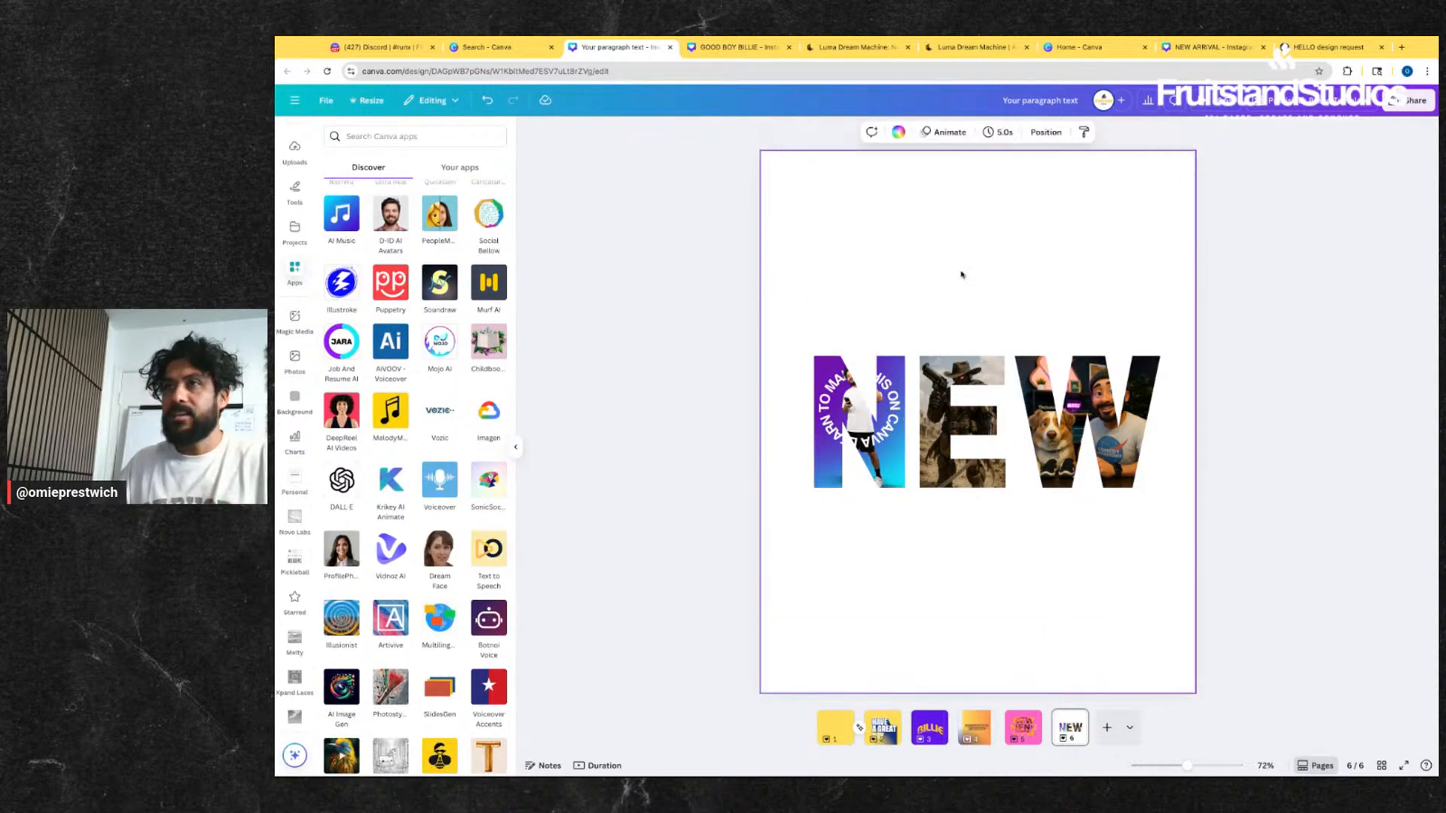
pyautogui.press('t')
pyautogui.moveTo(989, 457); pyautogui.dragTo(1006, 283)
# - Open the Text panel and select the placeholder paragraph text above NEW
pyautogui.click(843, 286)
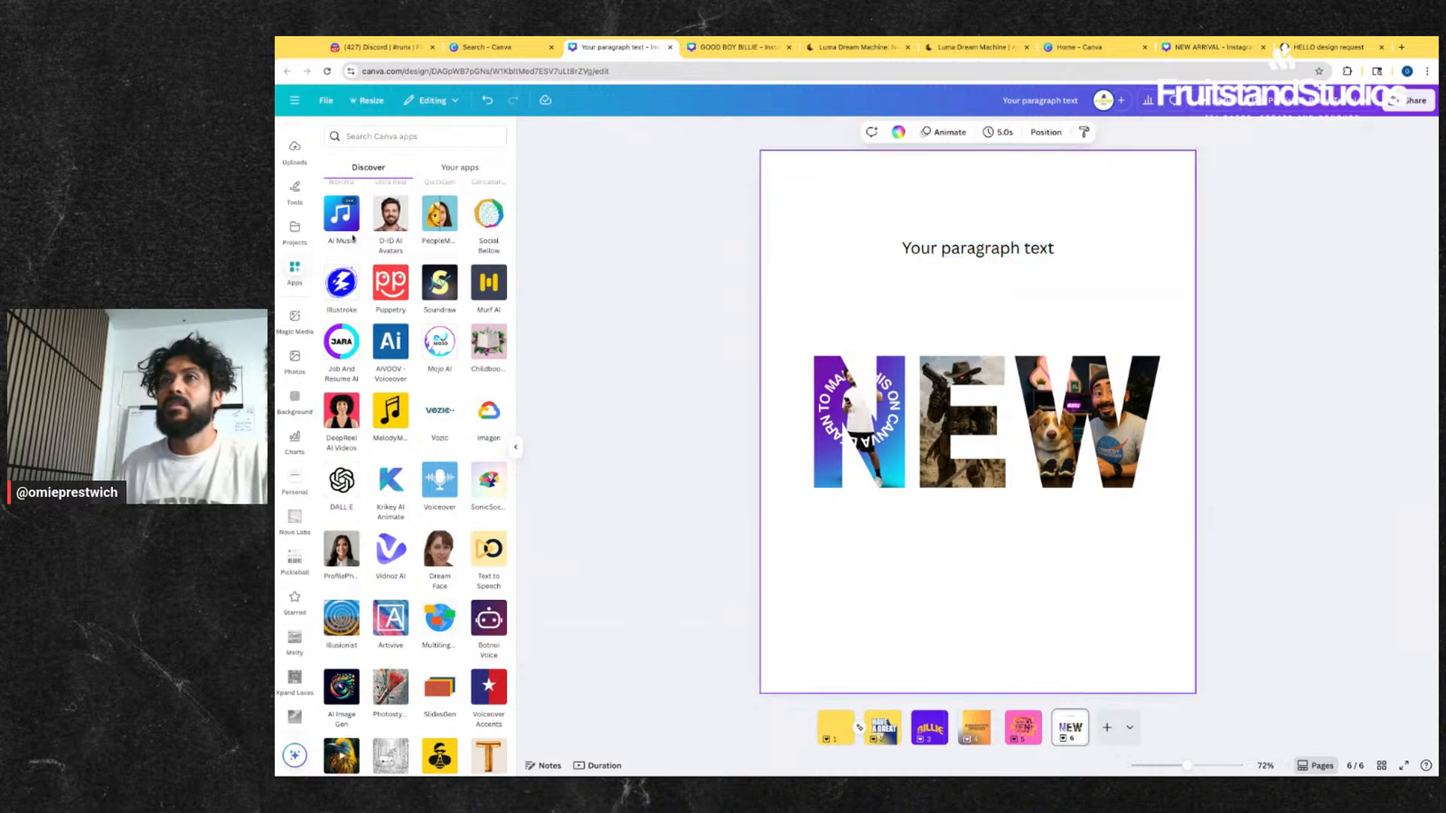
pyautogui.scroll(3, 301, 272)
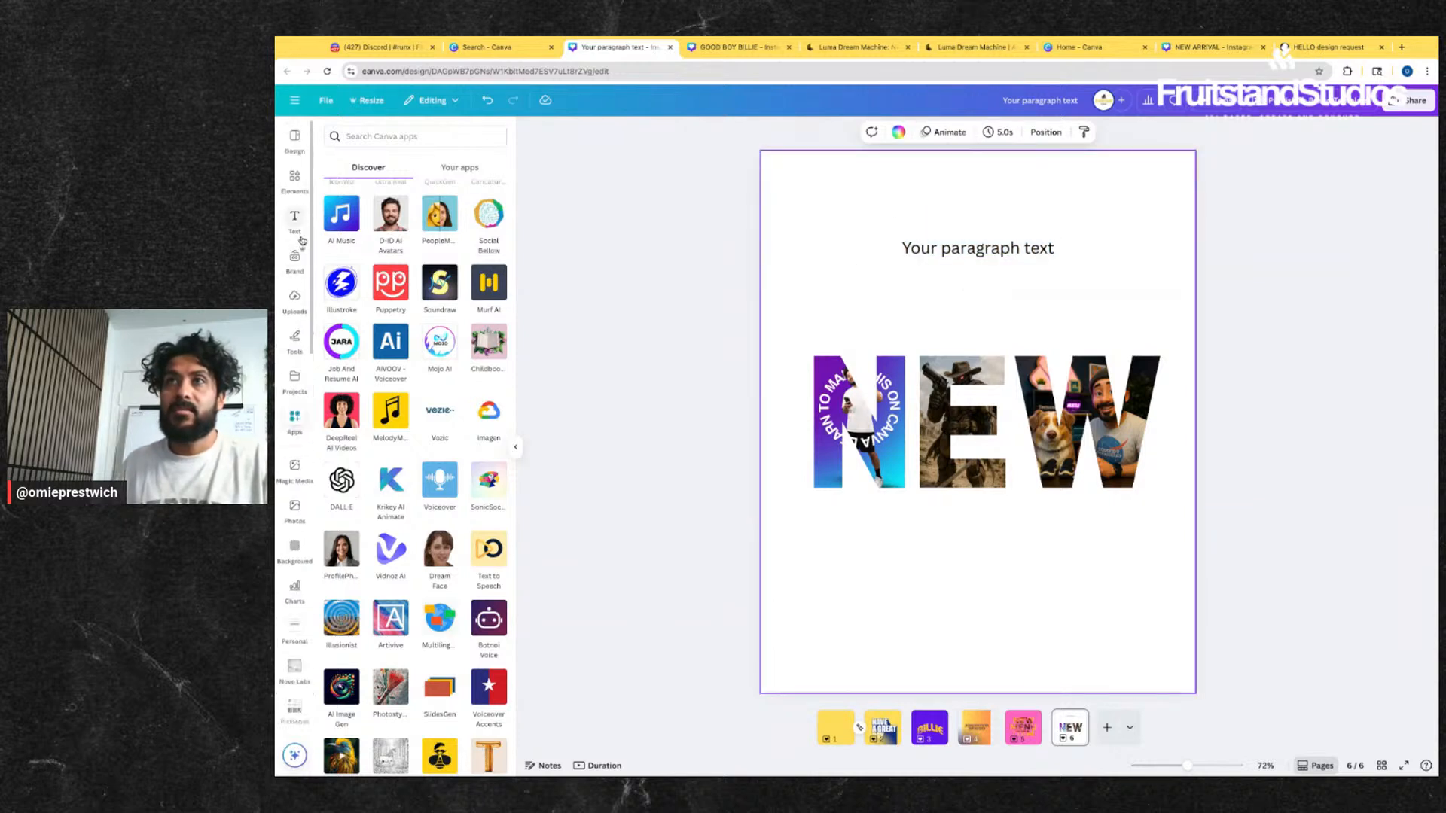
pyautogui.click(295, 220)
pyautogui.scroll(2, 413, 351)
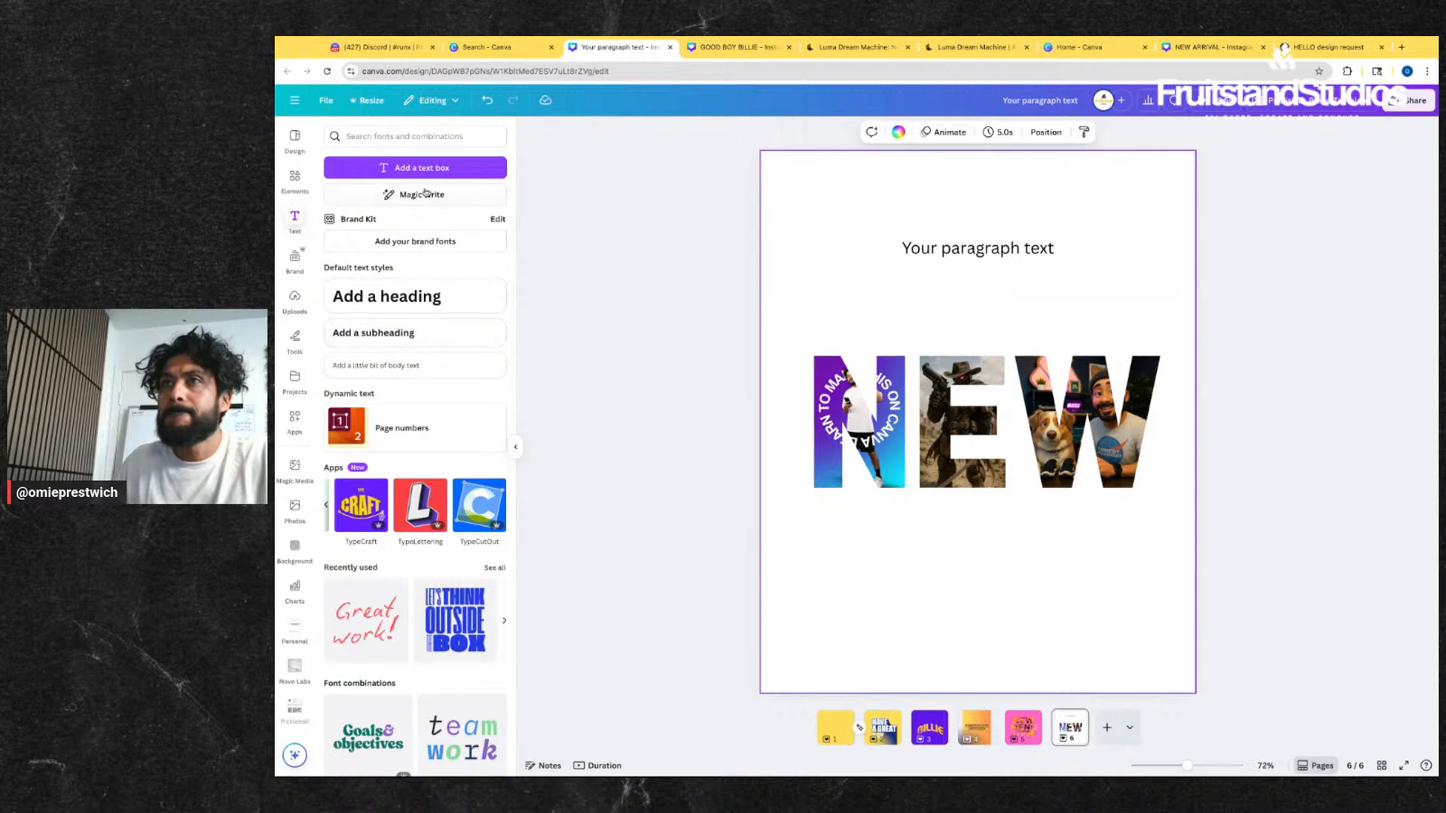
pyautogui.click(971, 249)
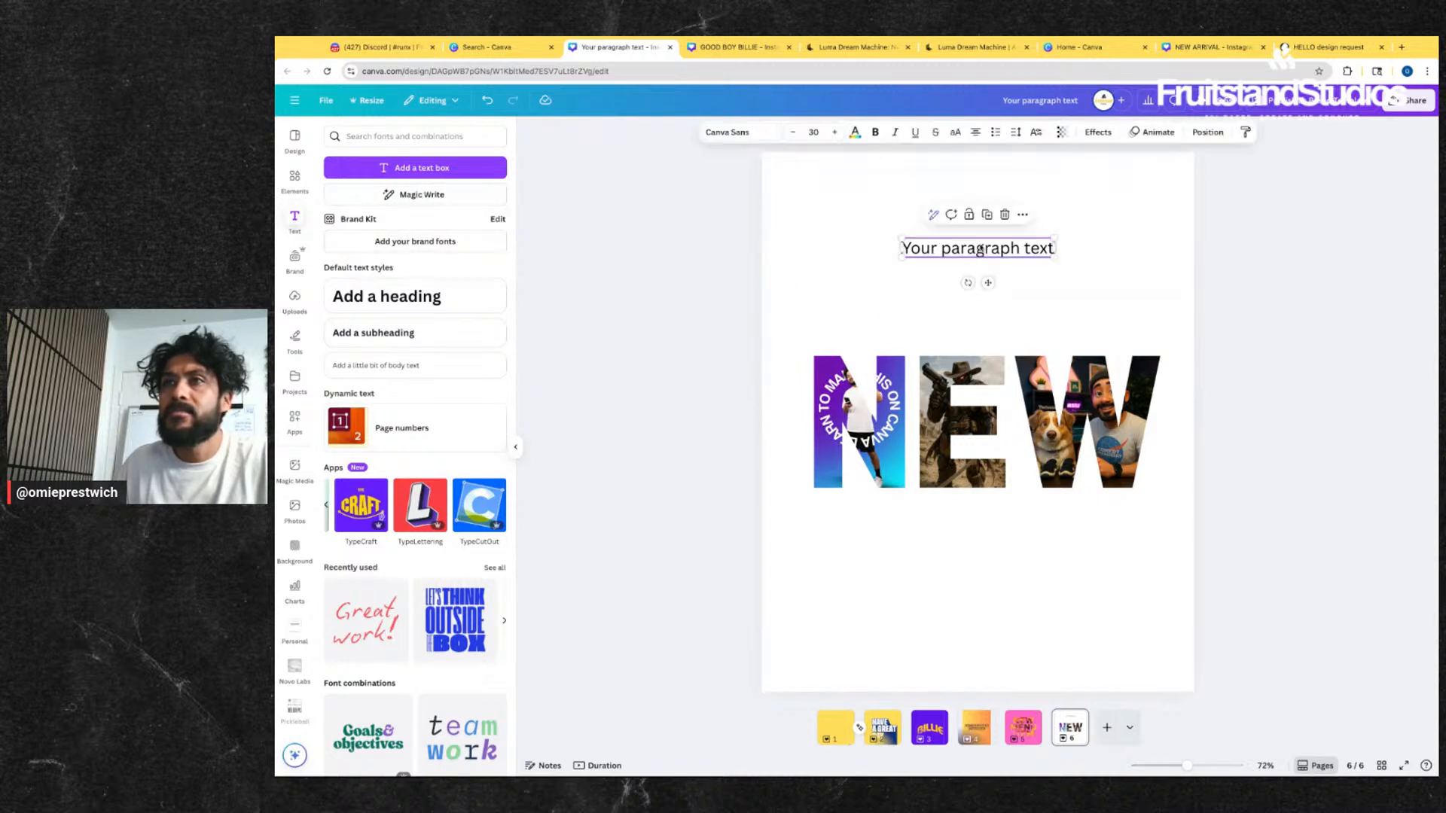
pyautogui.click(1115, 566)
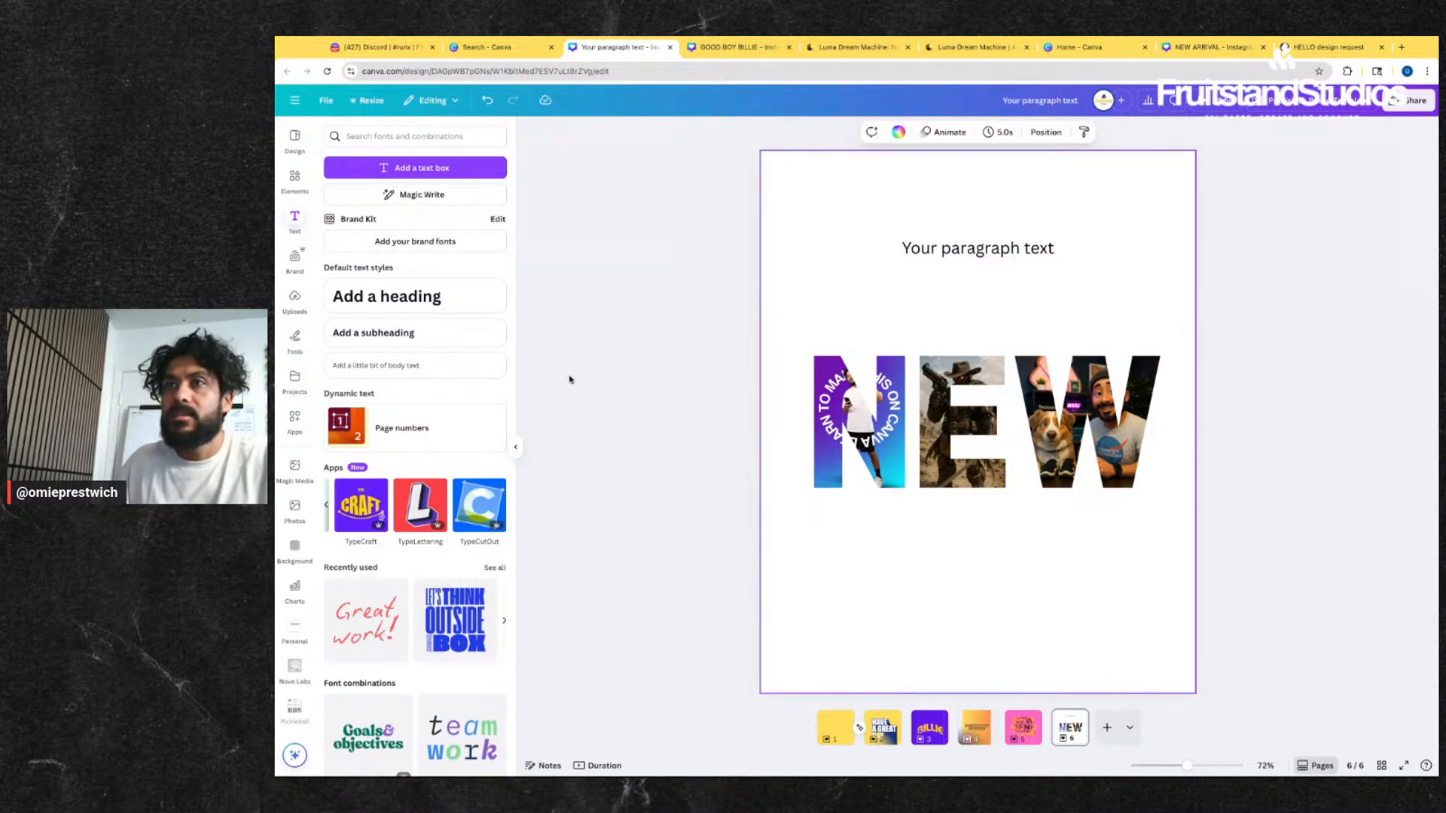
pyautogui.scroll(-4, 394, 488)
pyautogui.scroll(4, 393, 488)
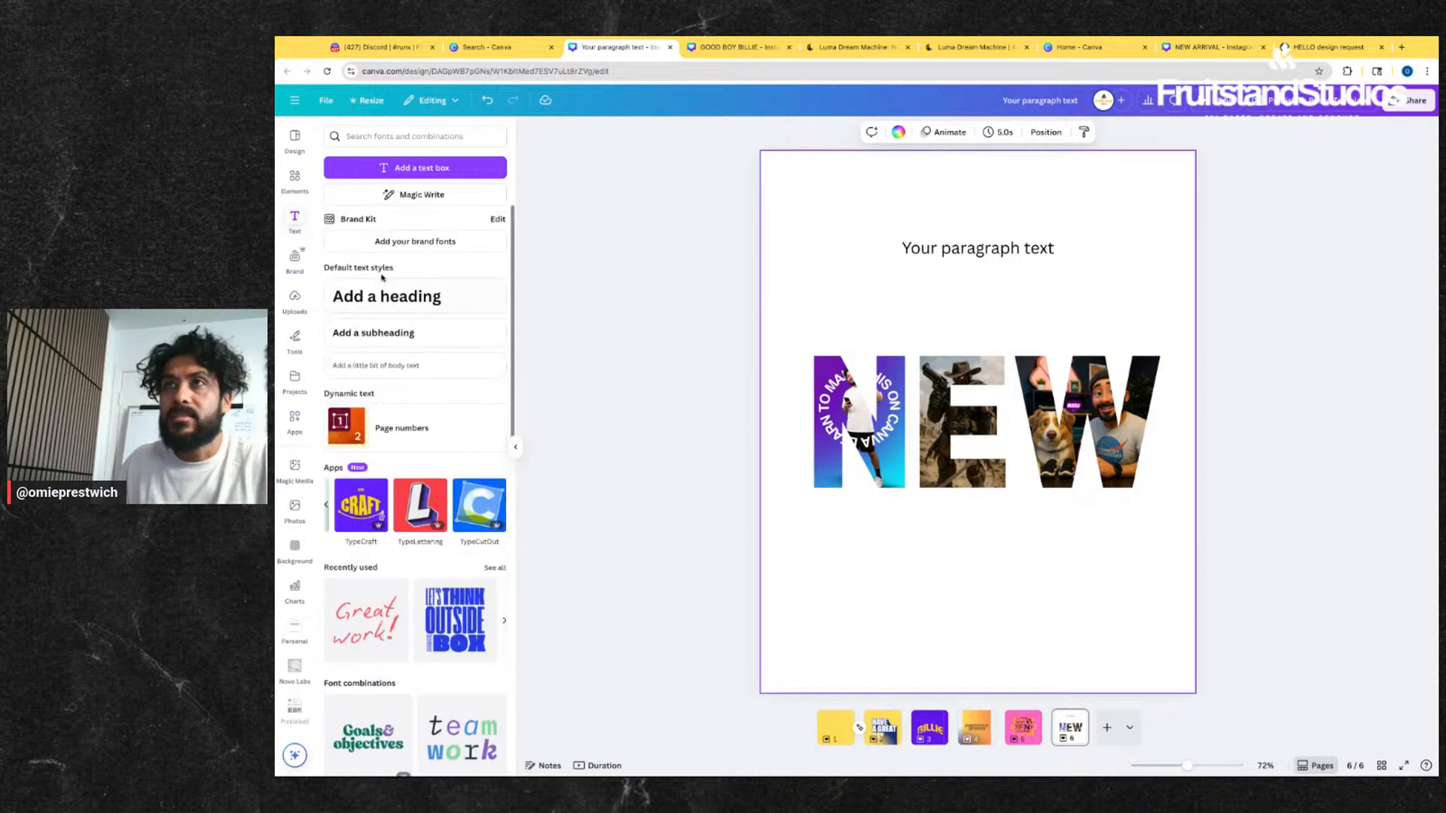
pyautogui.click(957, 252)
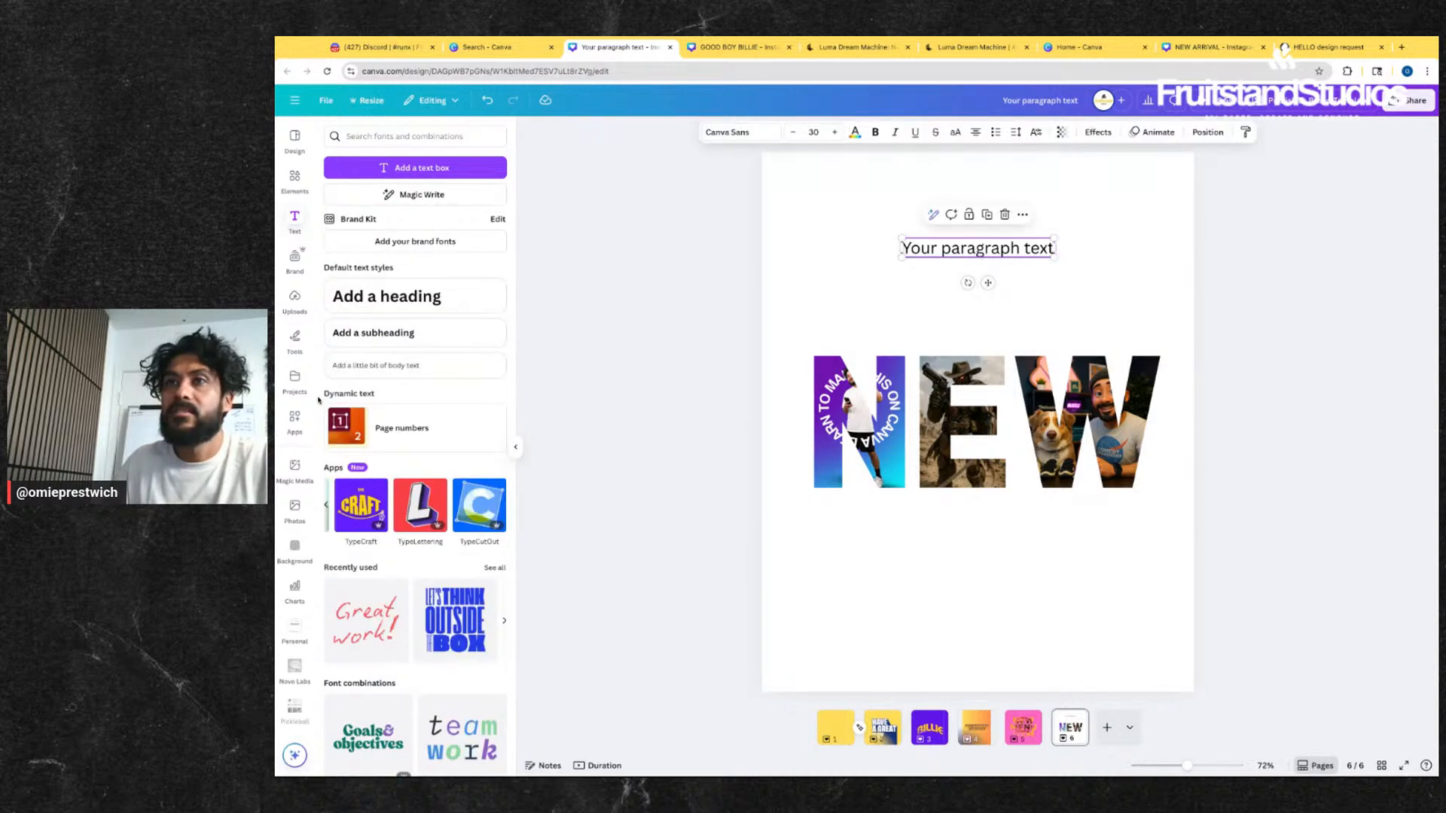
pyautogui.scroll(-10, 384, 416)
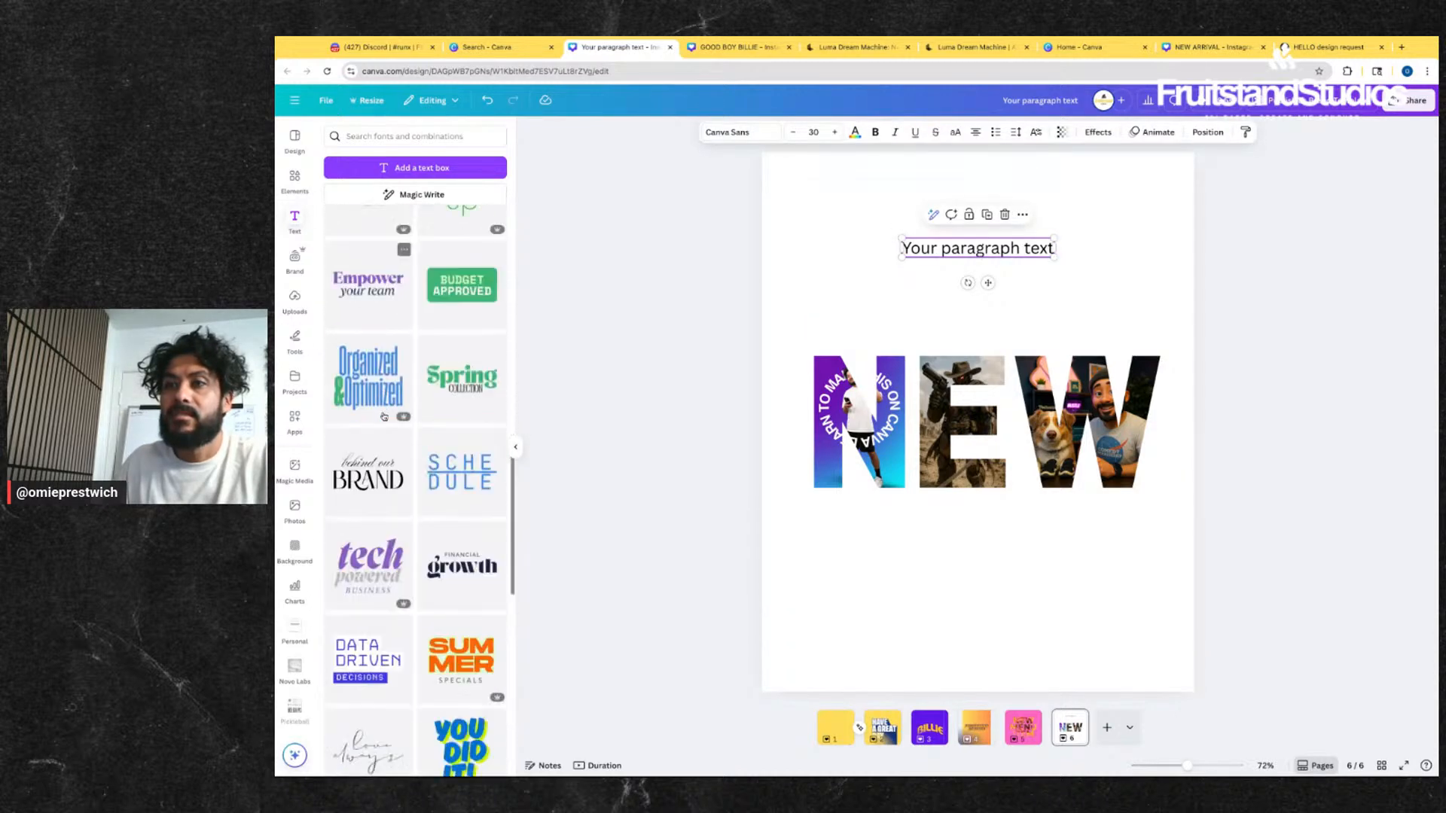
pyautogui.scroll(-3, 384, 416)
pyautogui.scroll(15, 384, 425)
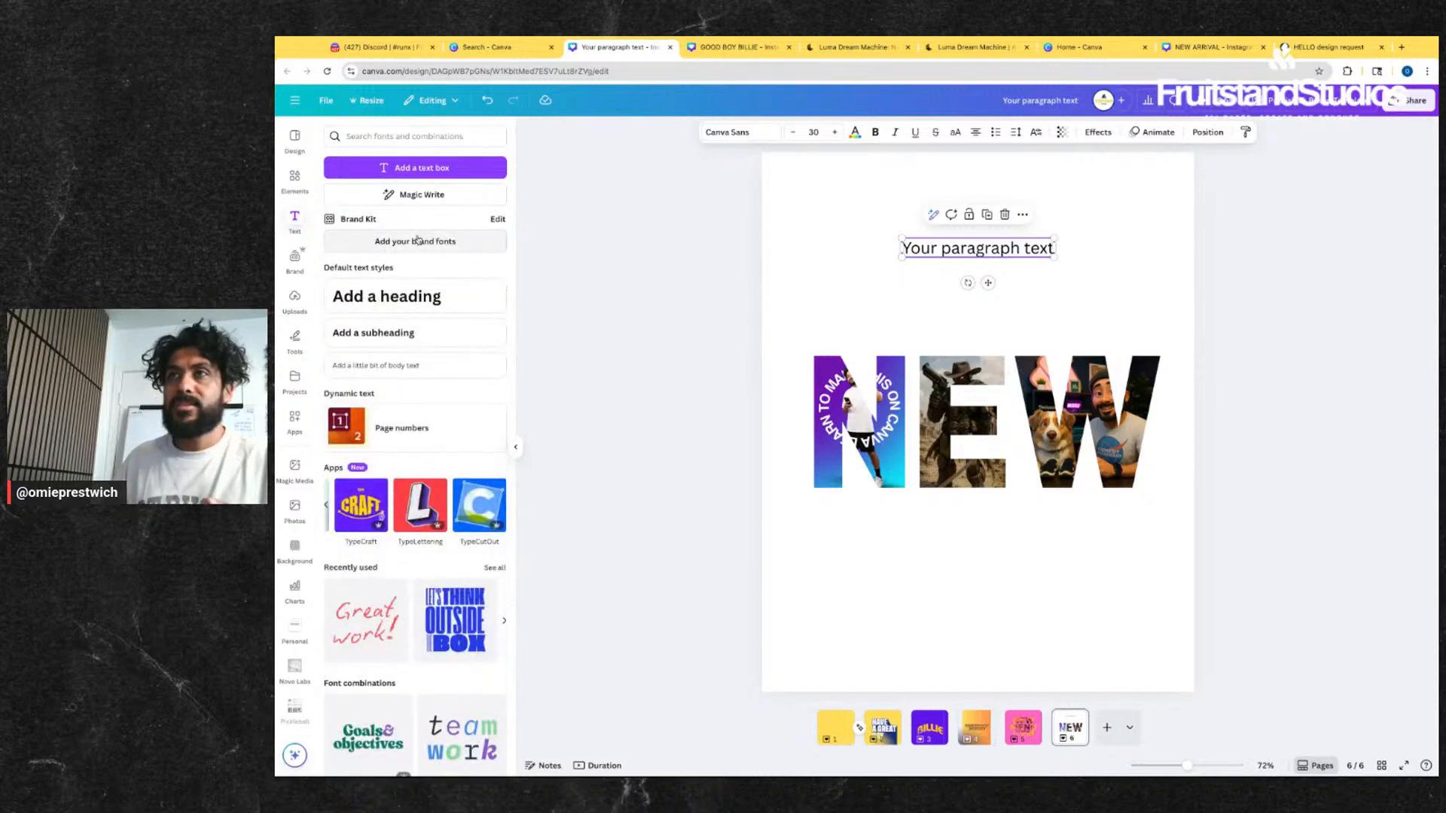
# - Delete the placeholder paragraph text box and bring up the uploaded images
pyautogui.click(301, 433)
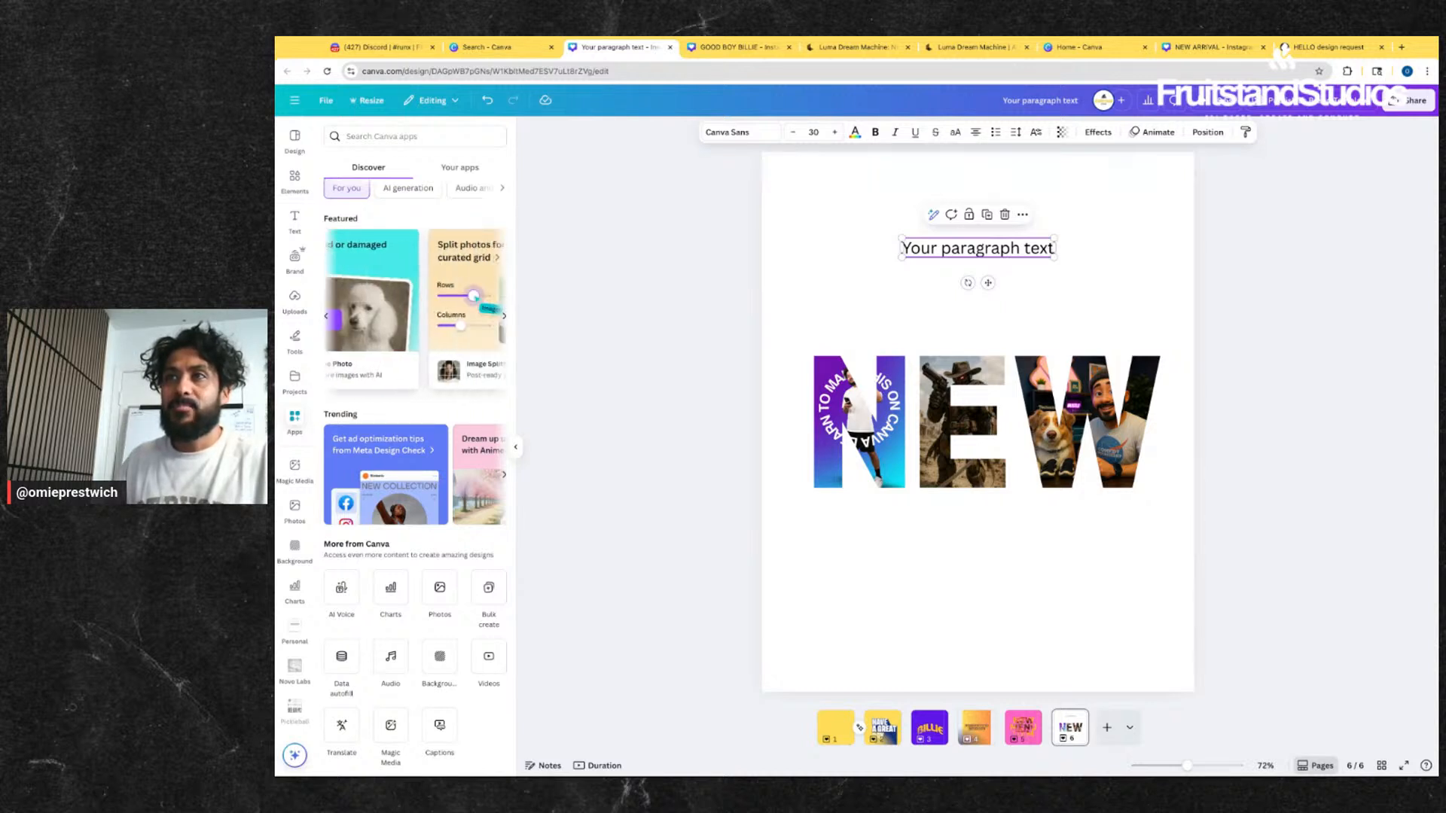
pyautogui.scroll(-4, 438, 391)
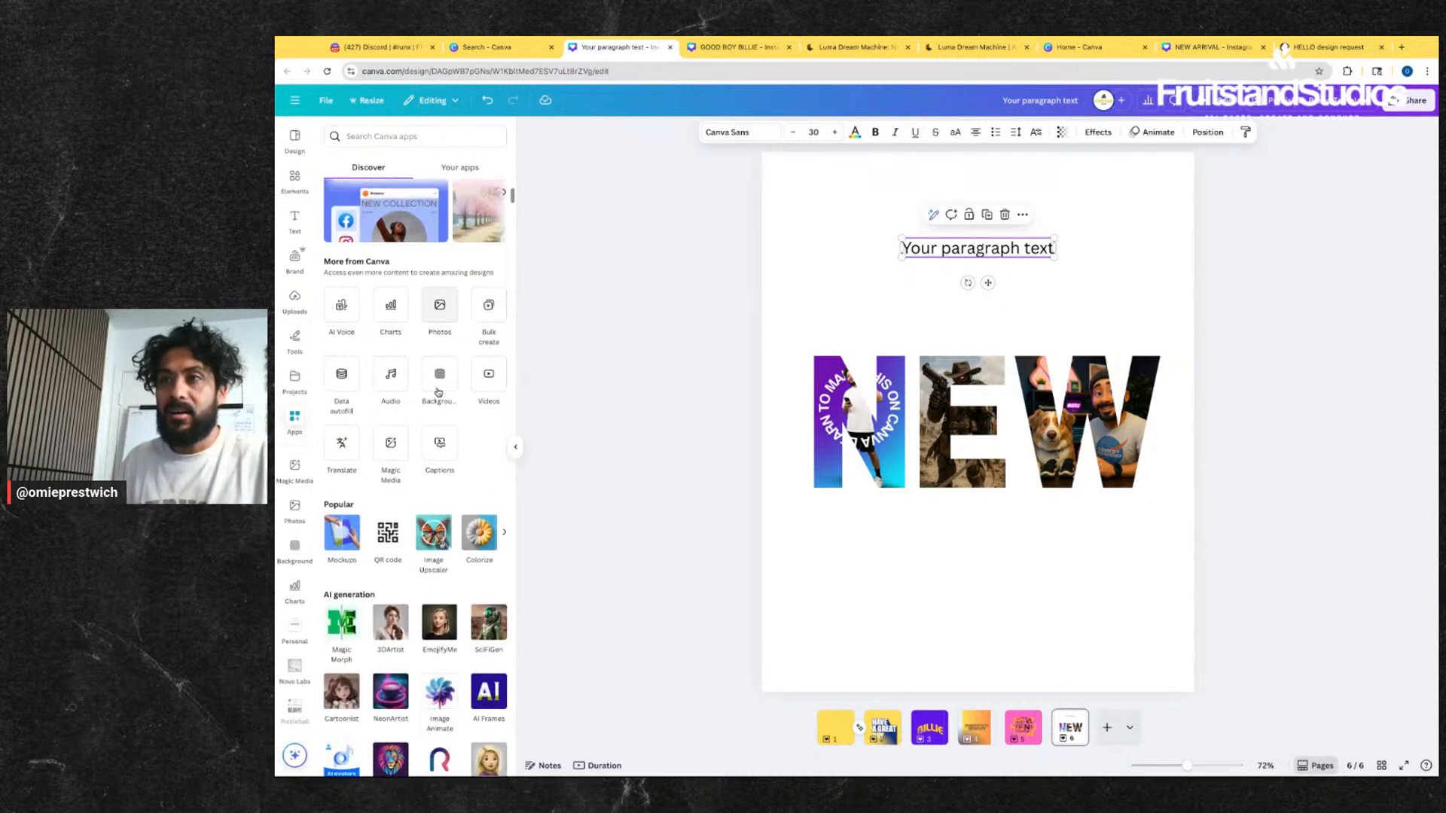
pyautogui.scroll(-2, 438, 391)
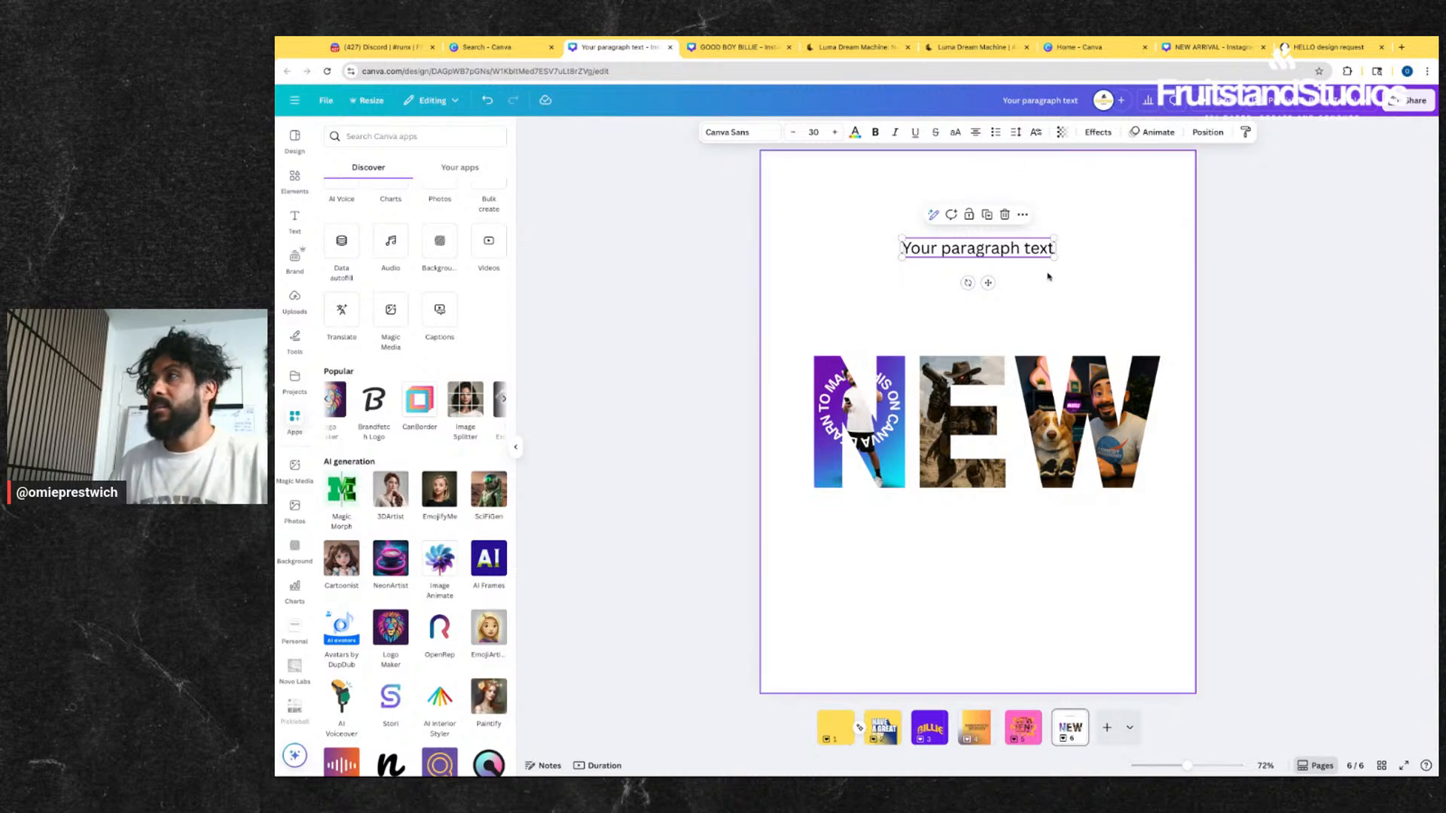
pyautogui.press('Delete')
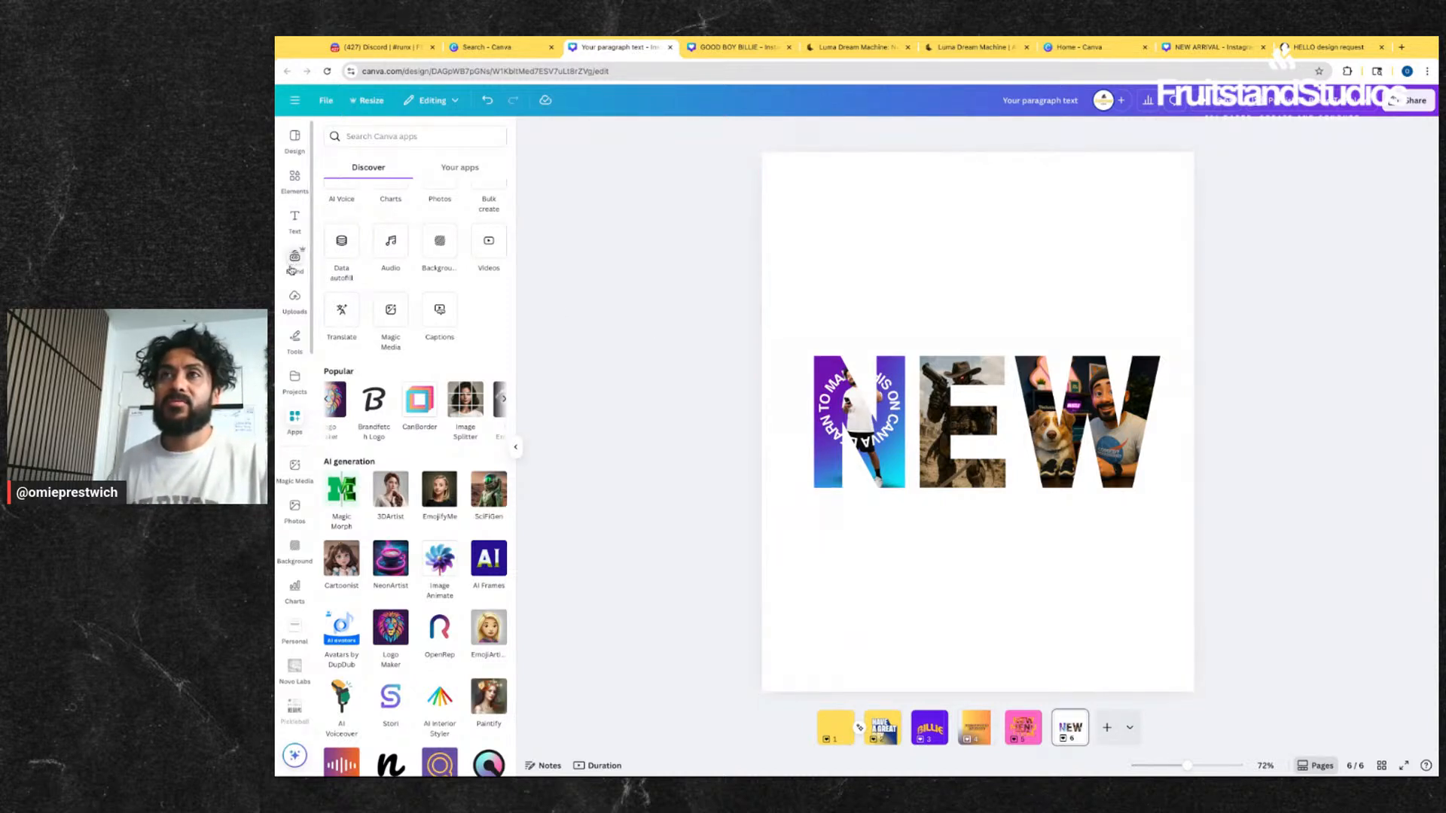
pyautogui.click(296, 179)
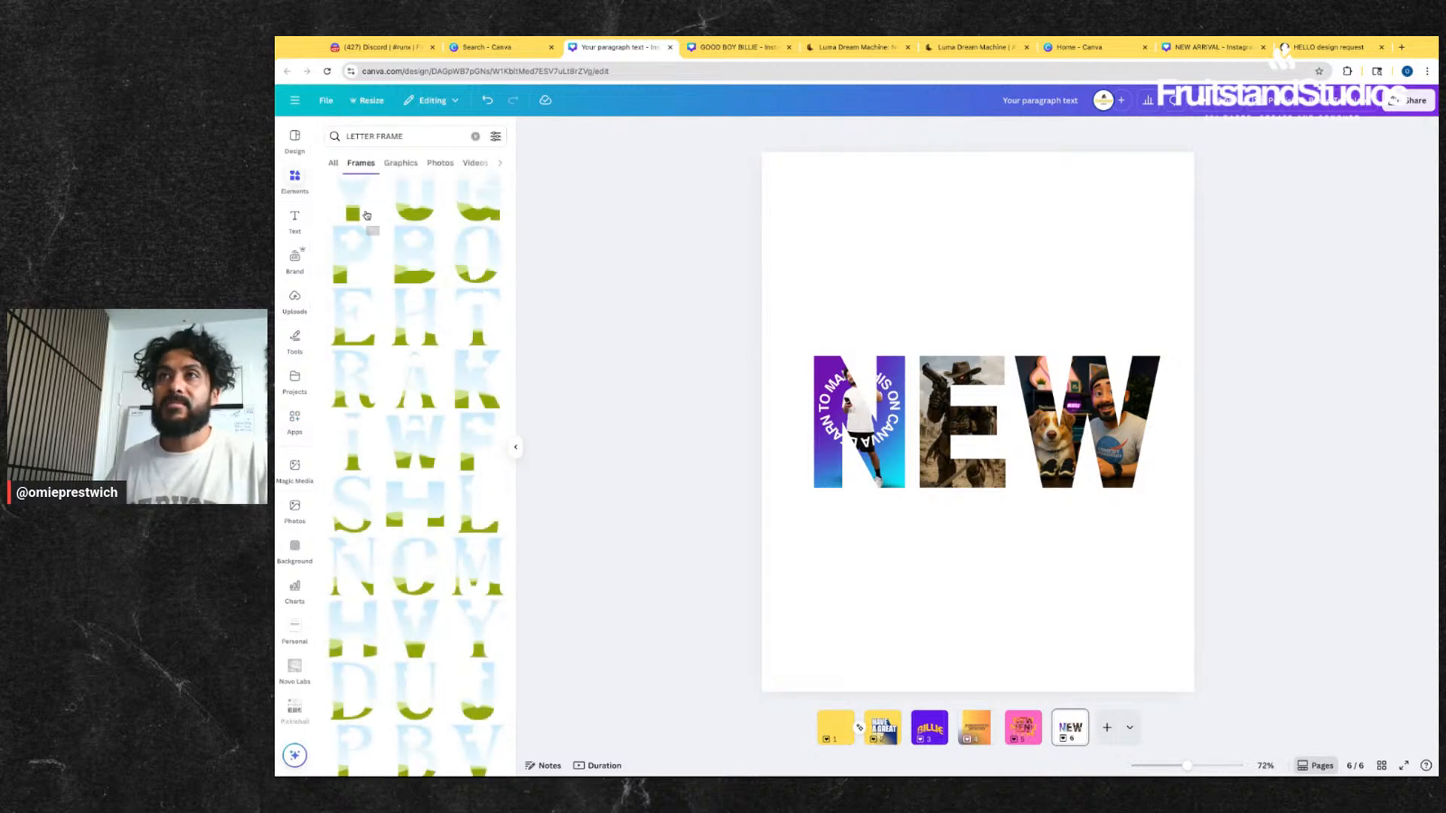
pyautogui.click(294, 299)
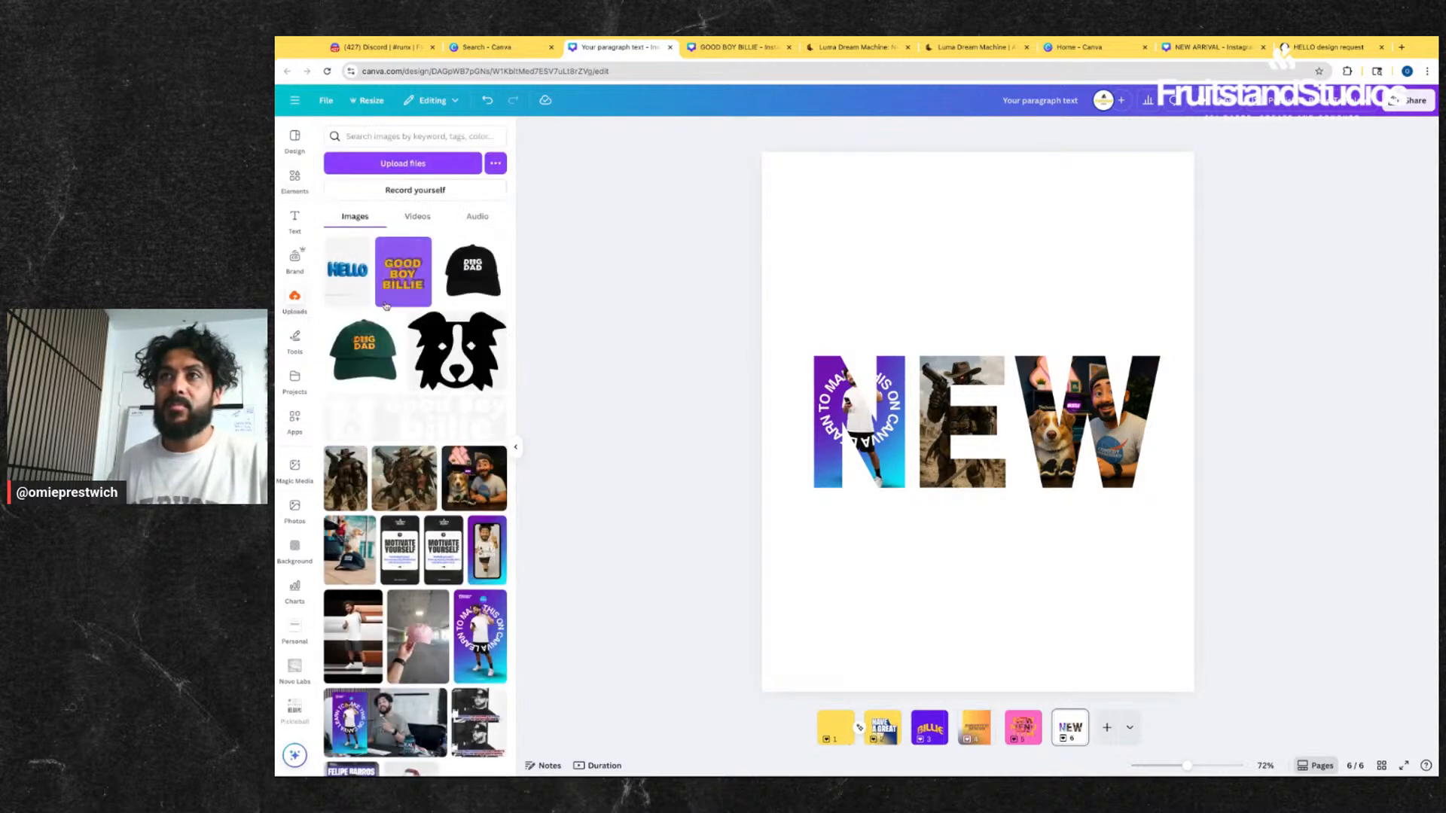
# - Add the black dog graphic from Uploads and shrink it to a small size above the N
pyautogui.click(467, 343)
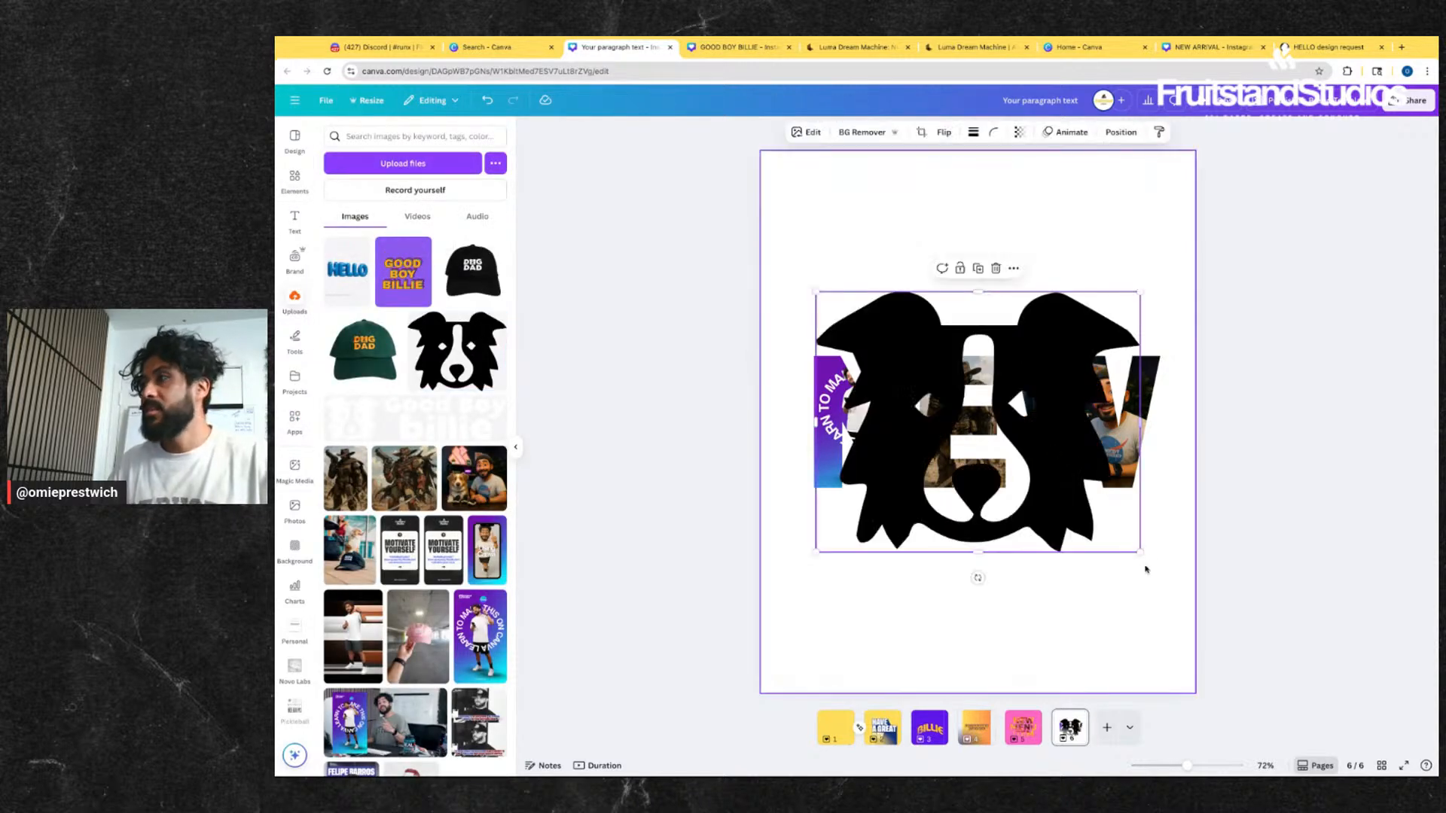
pyautogui.moveTo(1141, 552); pyautogui.dragTo(855, 266)
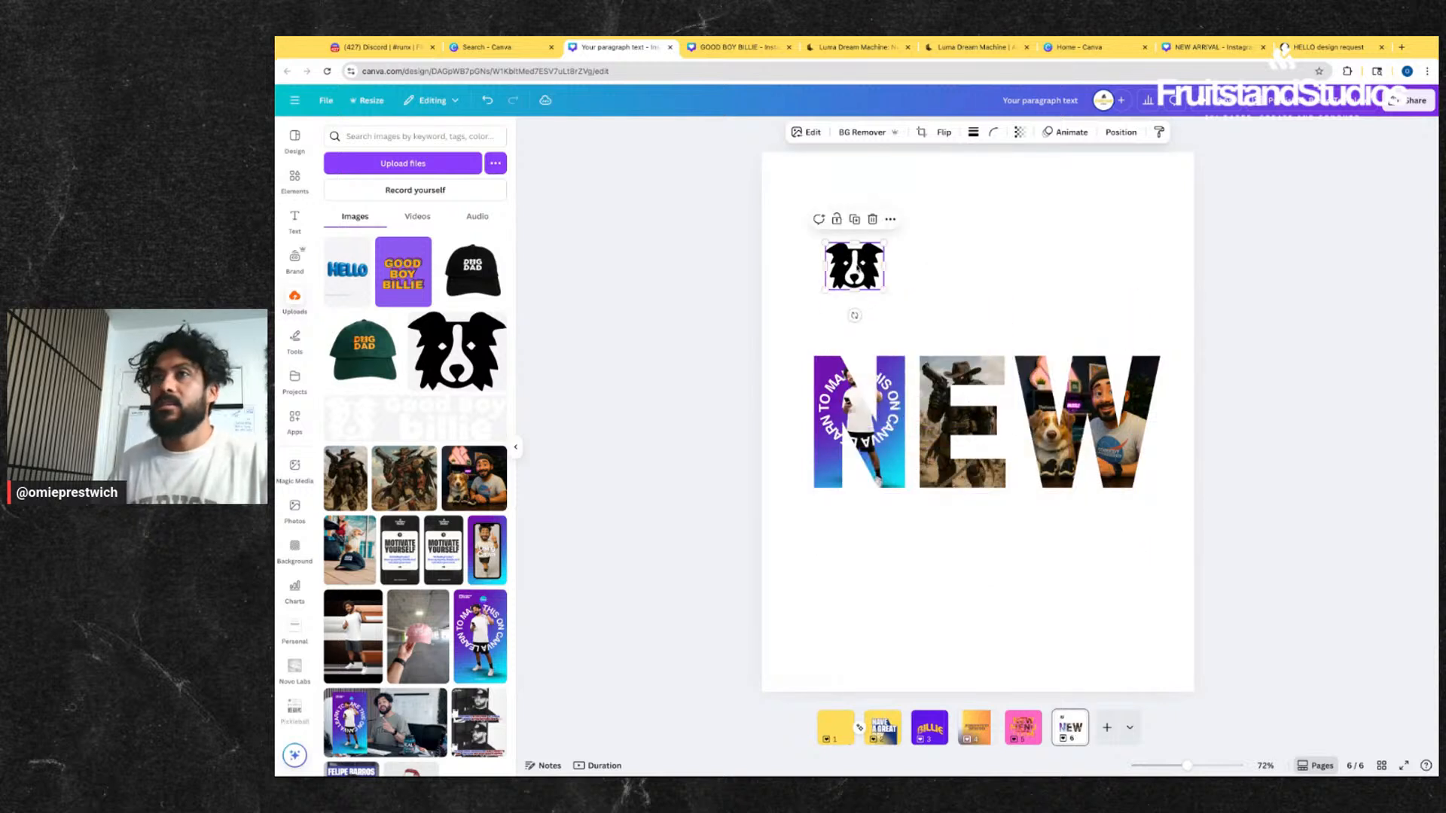
pyautogui.click(809, 133)
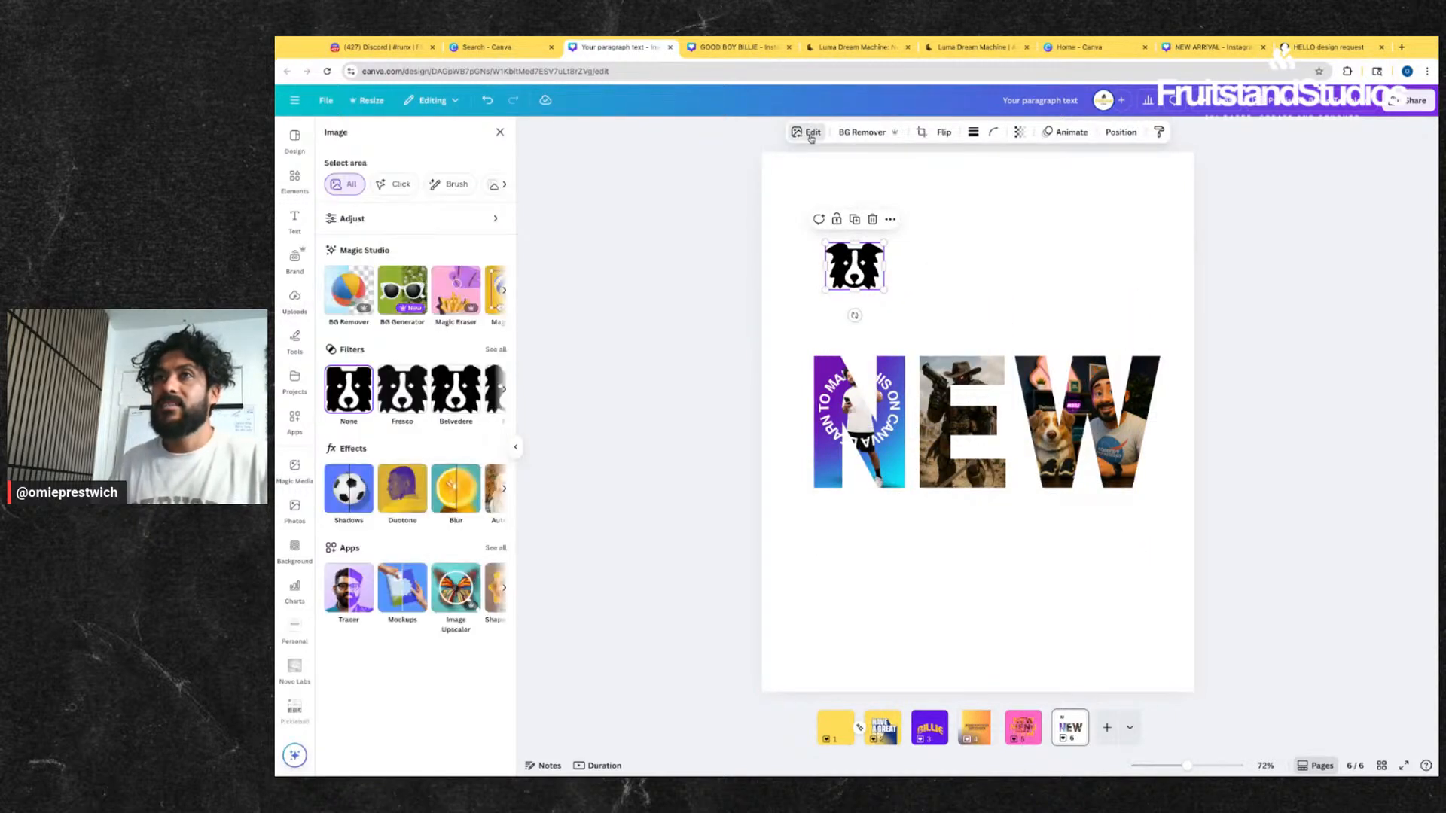
pyautogui.click(298, 232)
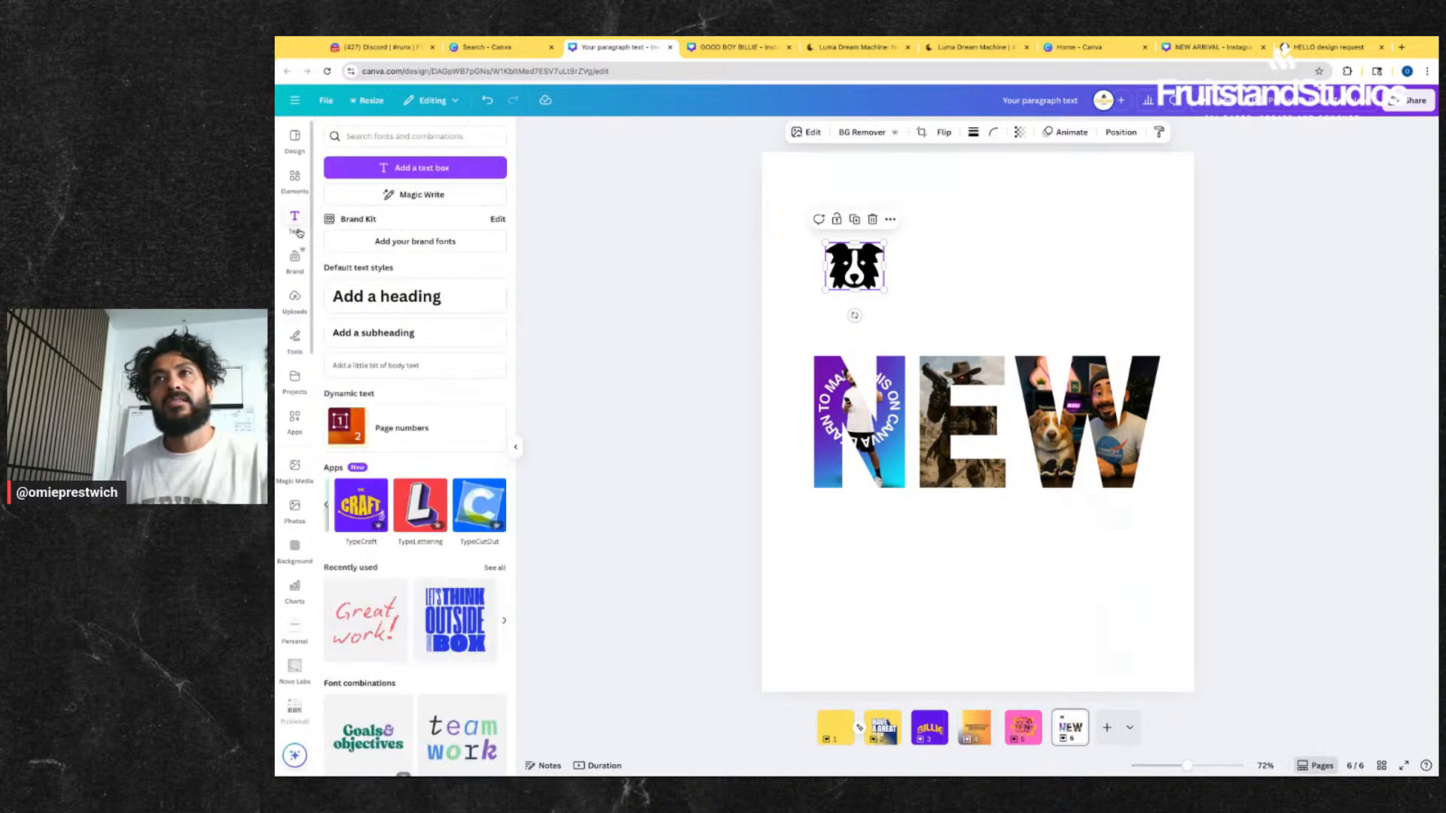
pyautogui.scroll(-2, 431, 364)
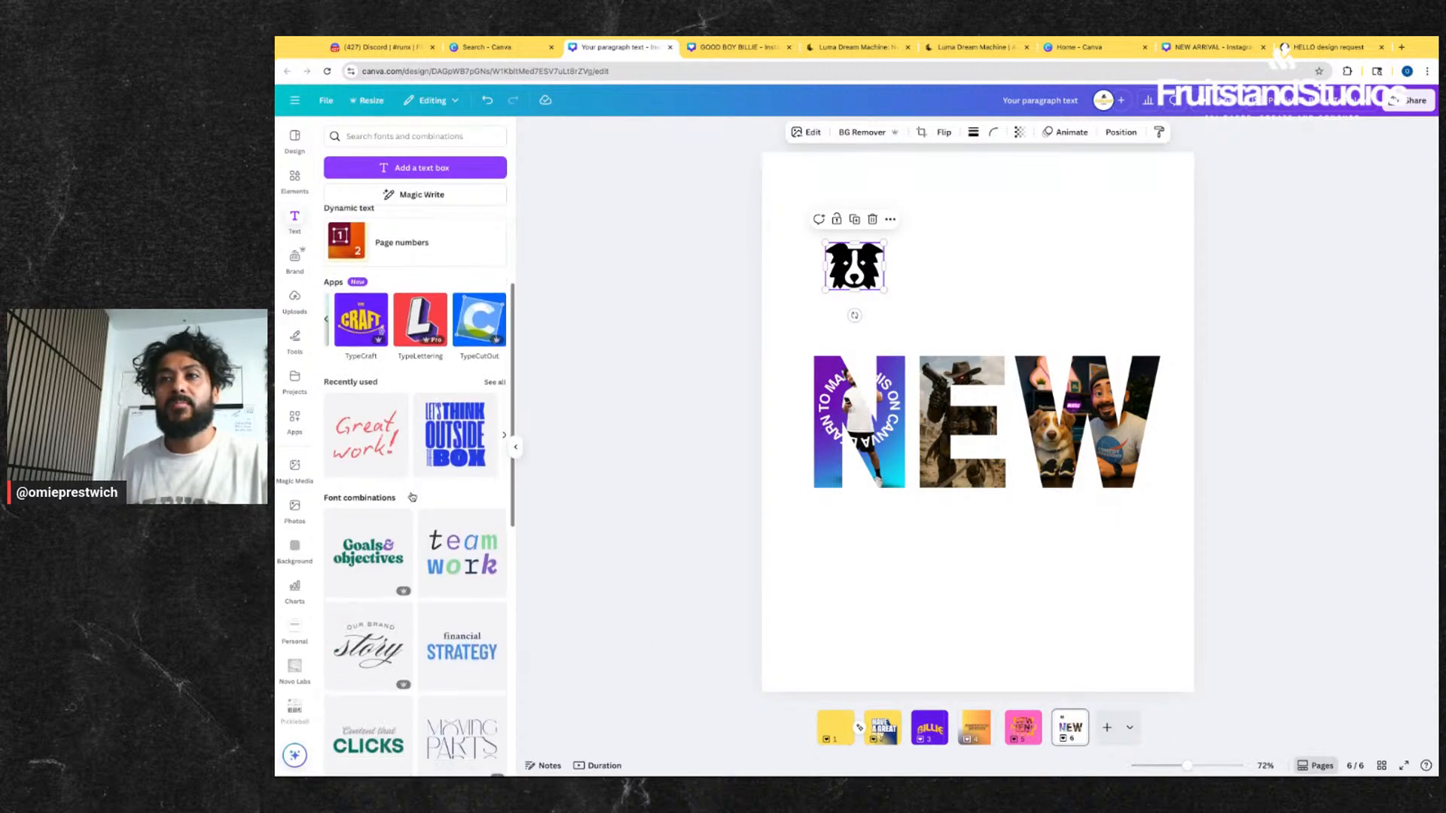
pyautogui.scroll(2, 430, 365)
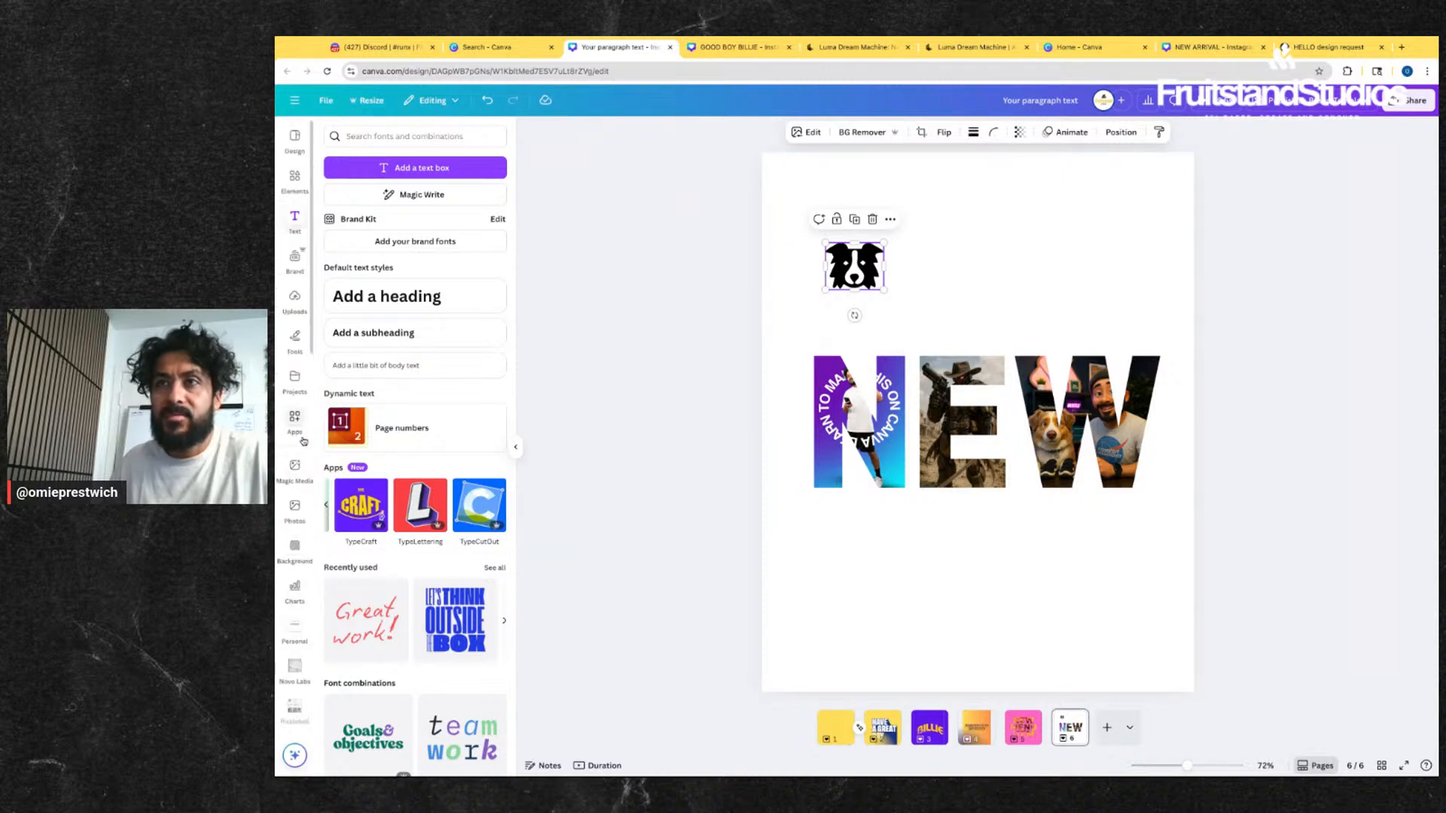
# - Look through the Apps and Draw panels, then switch to the GOOD BOY BILLIE design
pyautogui.click(301, 437)
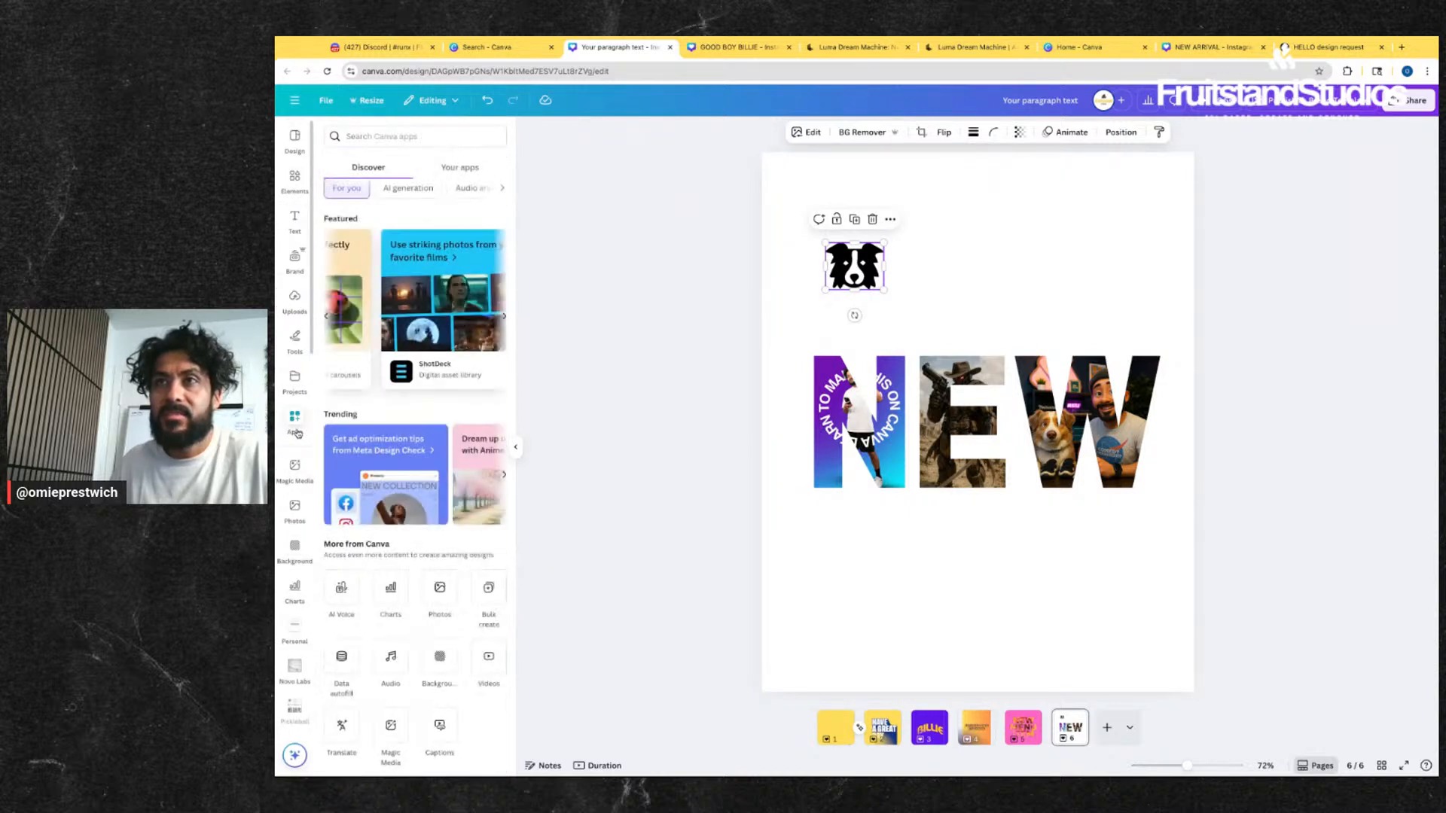
pyautogui.click(292, 339)
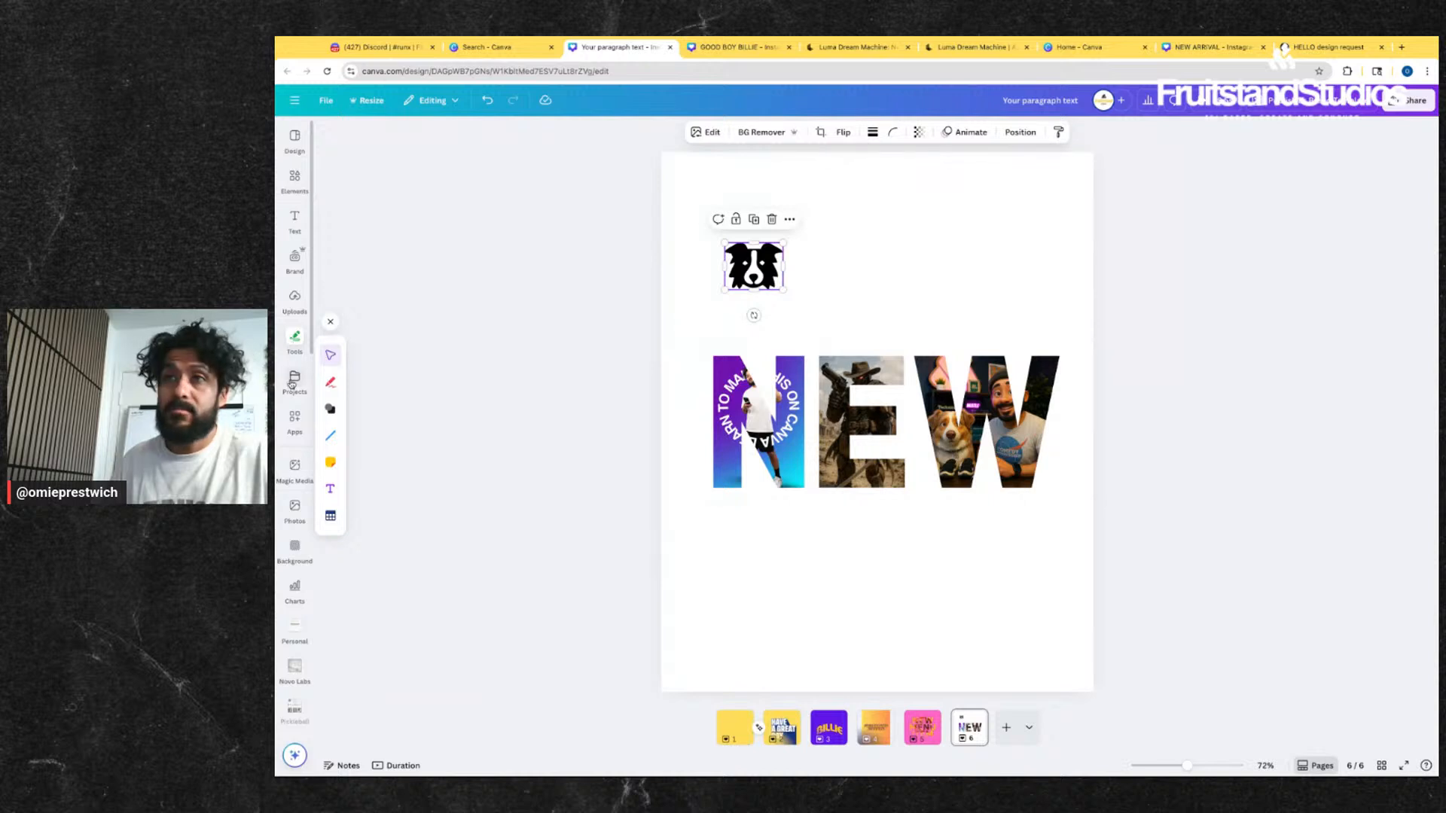
pyautogui.click(294, 422)
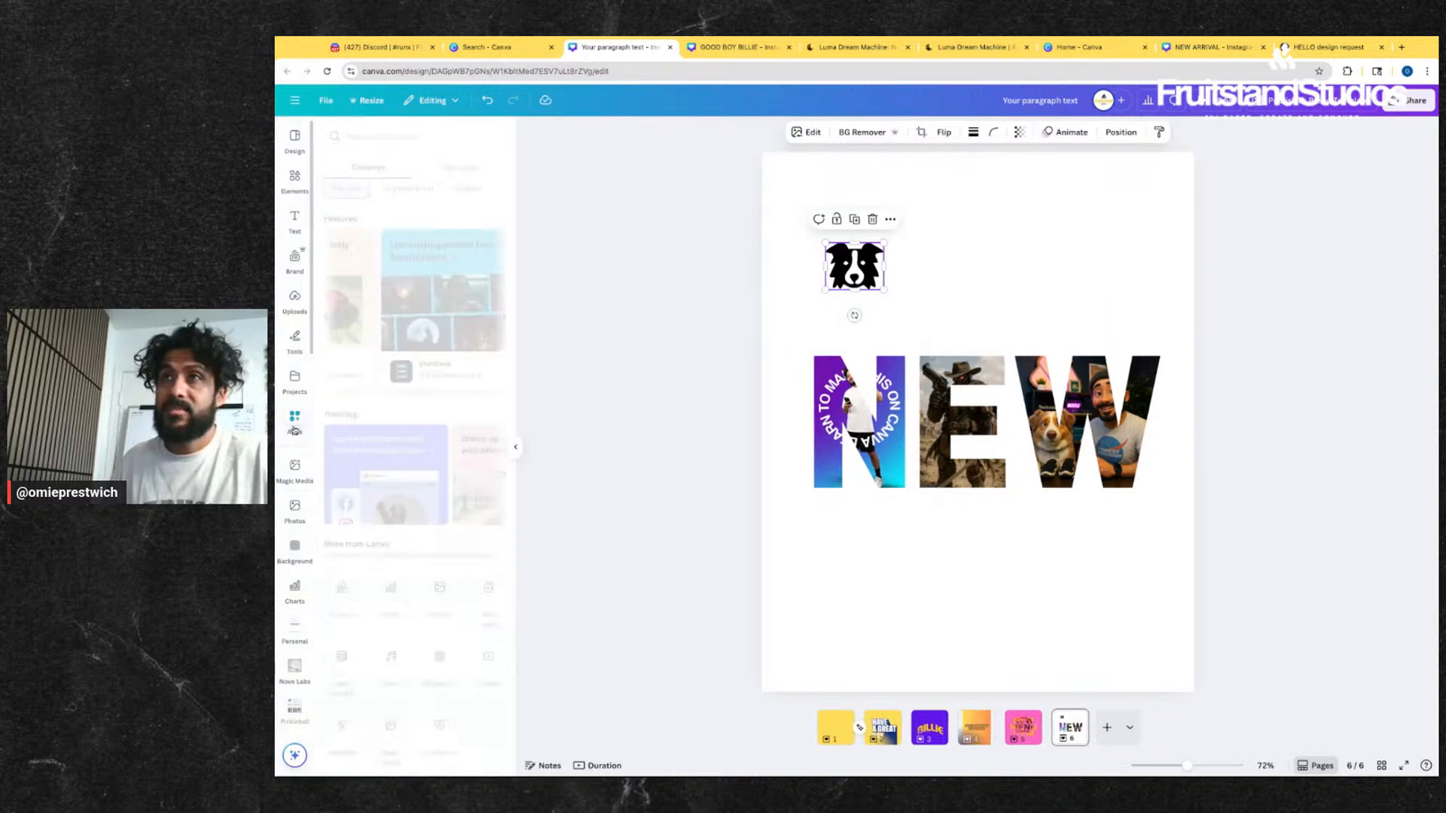
pyautogui.scroll(-5, 414, 376)
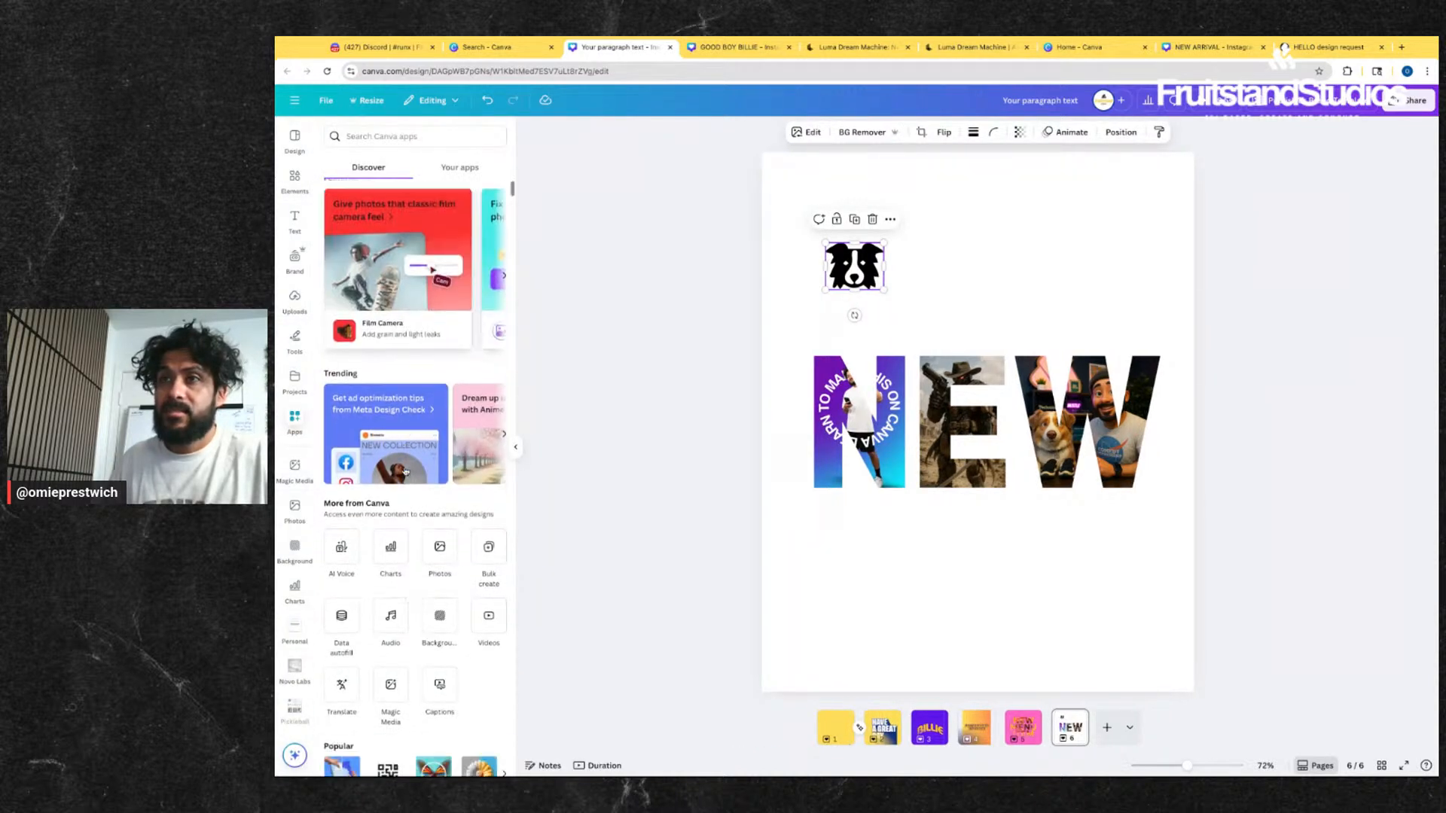
pyautogui.click(746, 47)
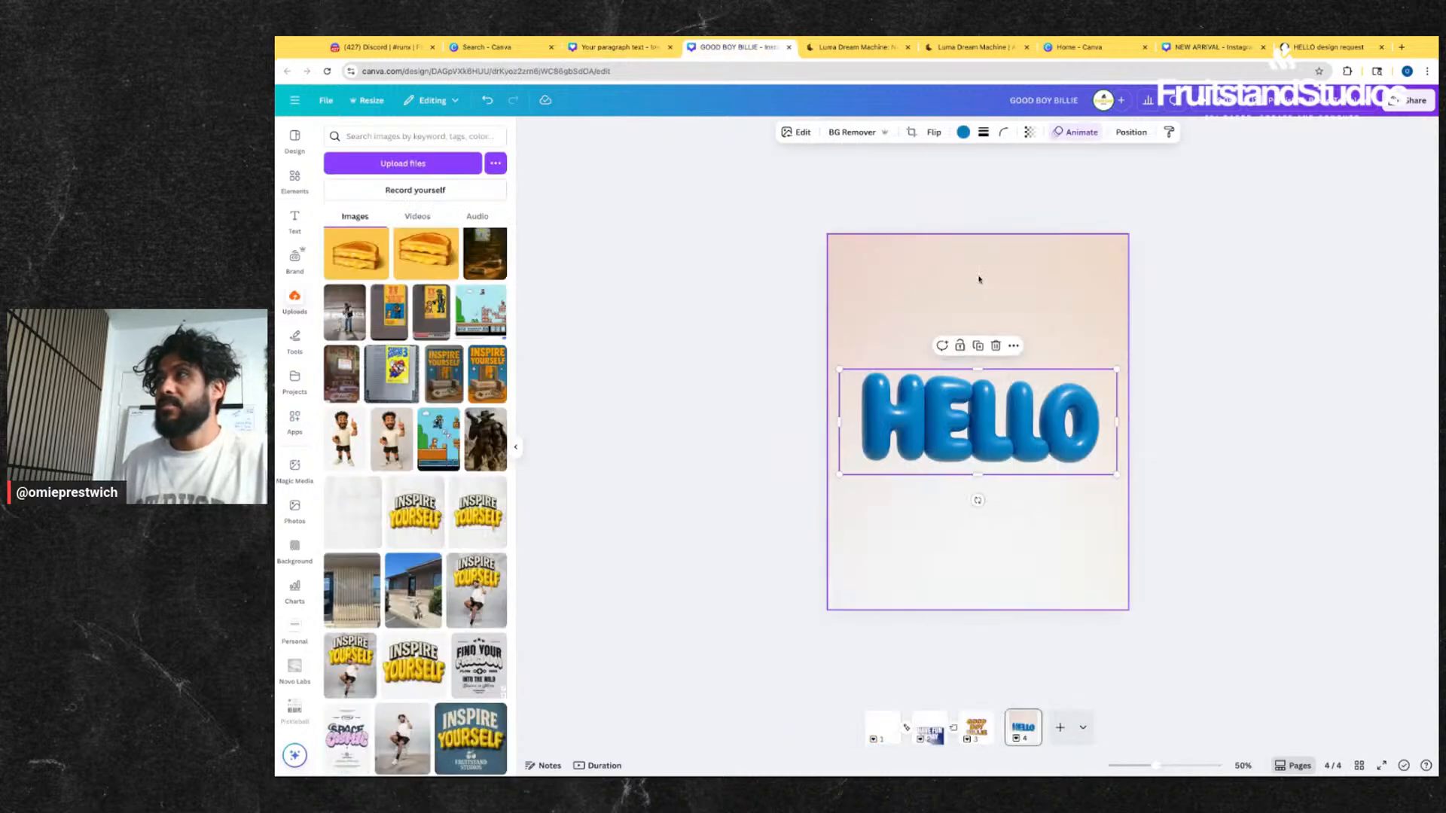
# - Nudge the blue balloon HELLO image slightly higher on page 4, then return to the NEW design
pyautogui.click(979, 728)
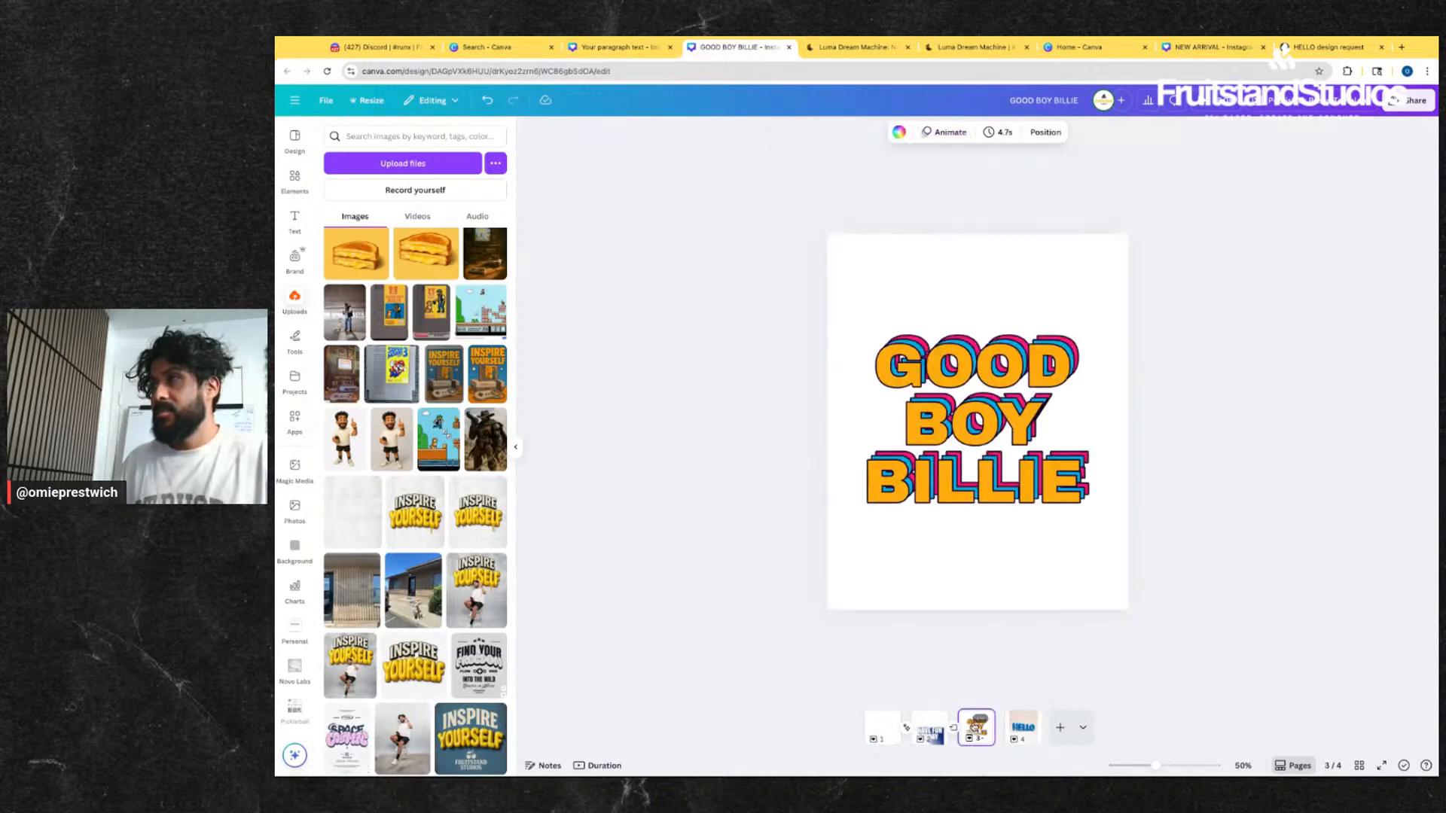
pyautogui.click(1025, 734)
pyautogui.moveTo(974, 419)
pyautogui.mouseDown()
pyautogui.moveTo(979, 391)
pyautogui.moveTo(979, 408)
pyautogui.mouseUp()
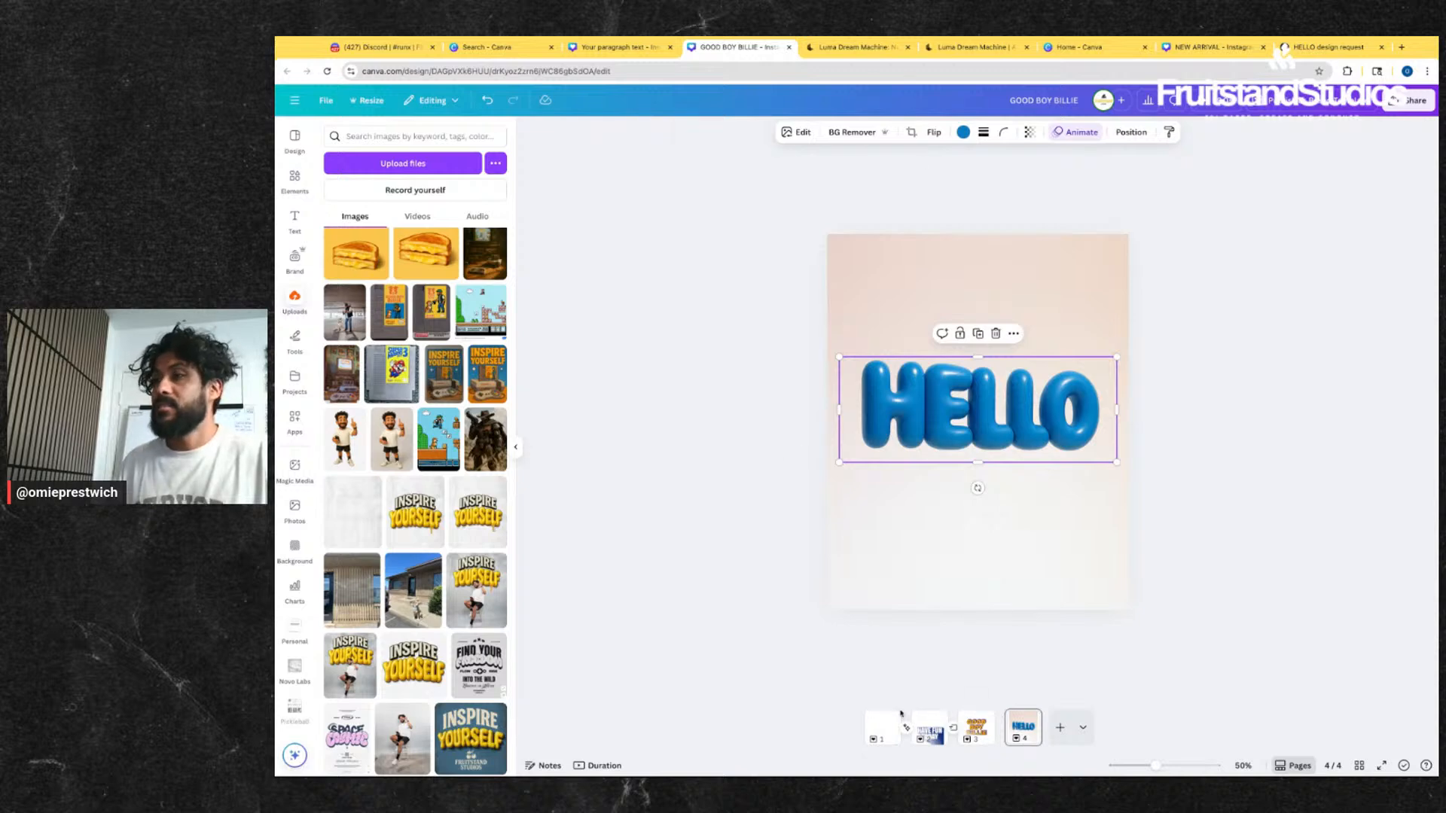
pyautogui.click(614, 47)
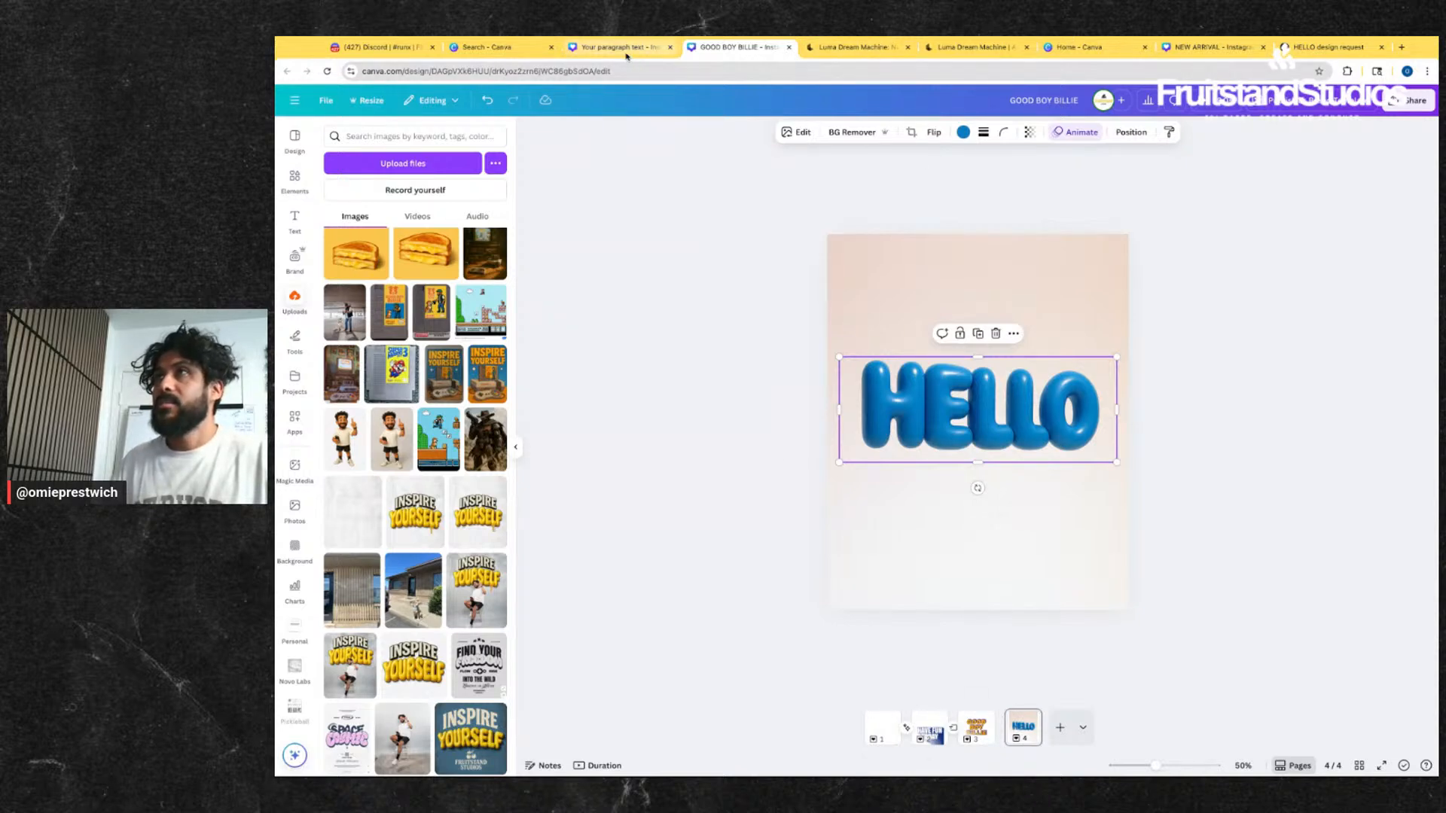
pyautogui.scroll(3, 408, 401)
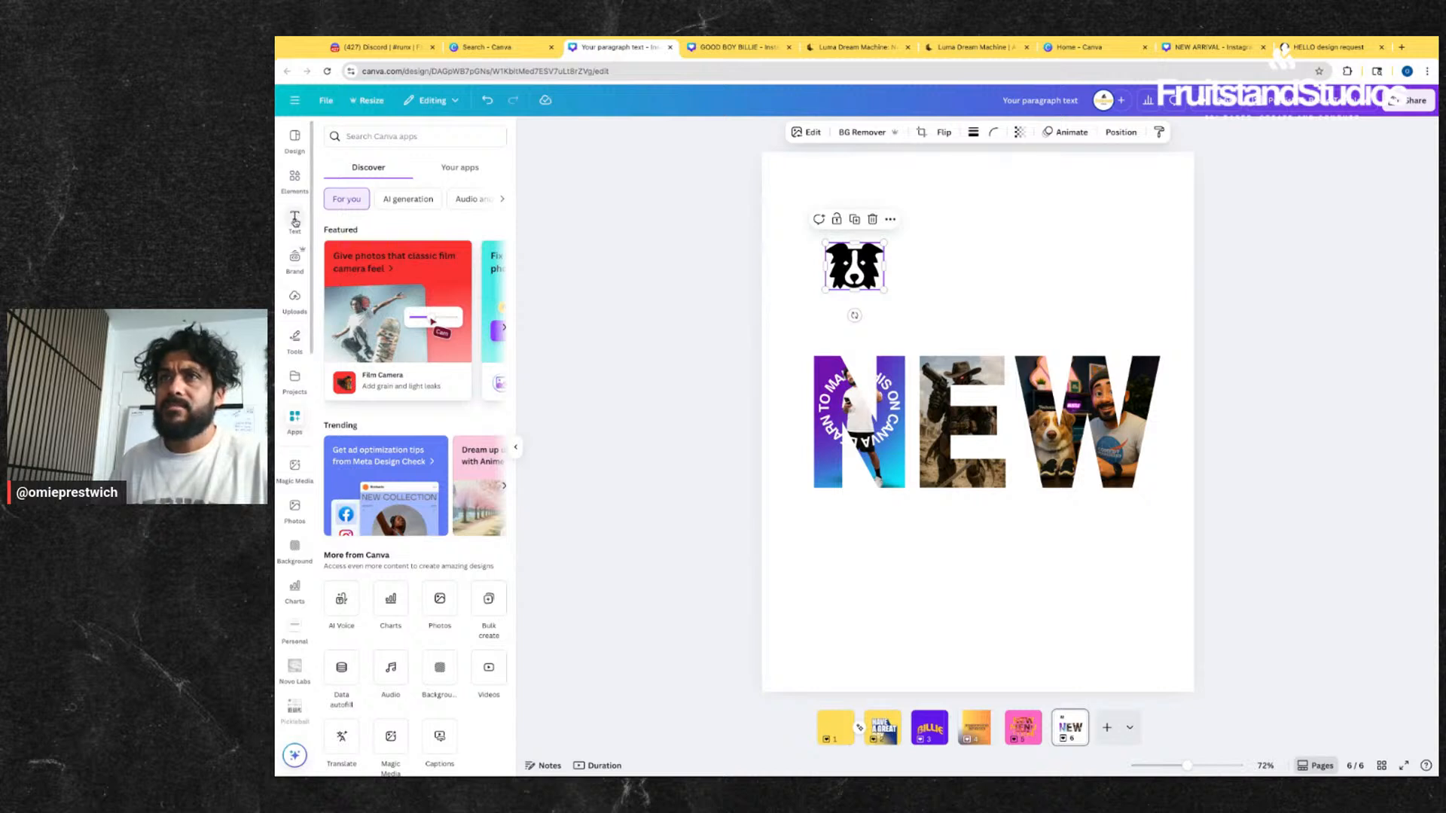
# - Browse the Text, Elements and Design panels, clearing the LETTER FRAME search
pyautogui.click(295, 220)
pyautogui.click(294, 185)
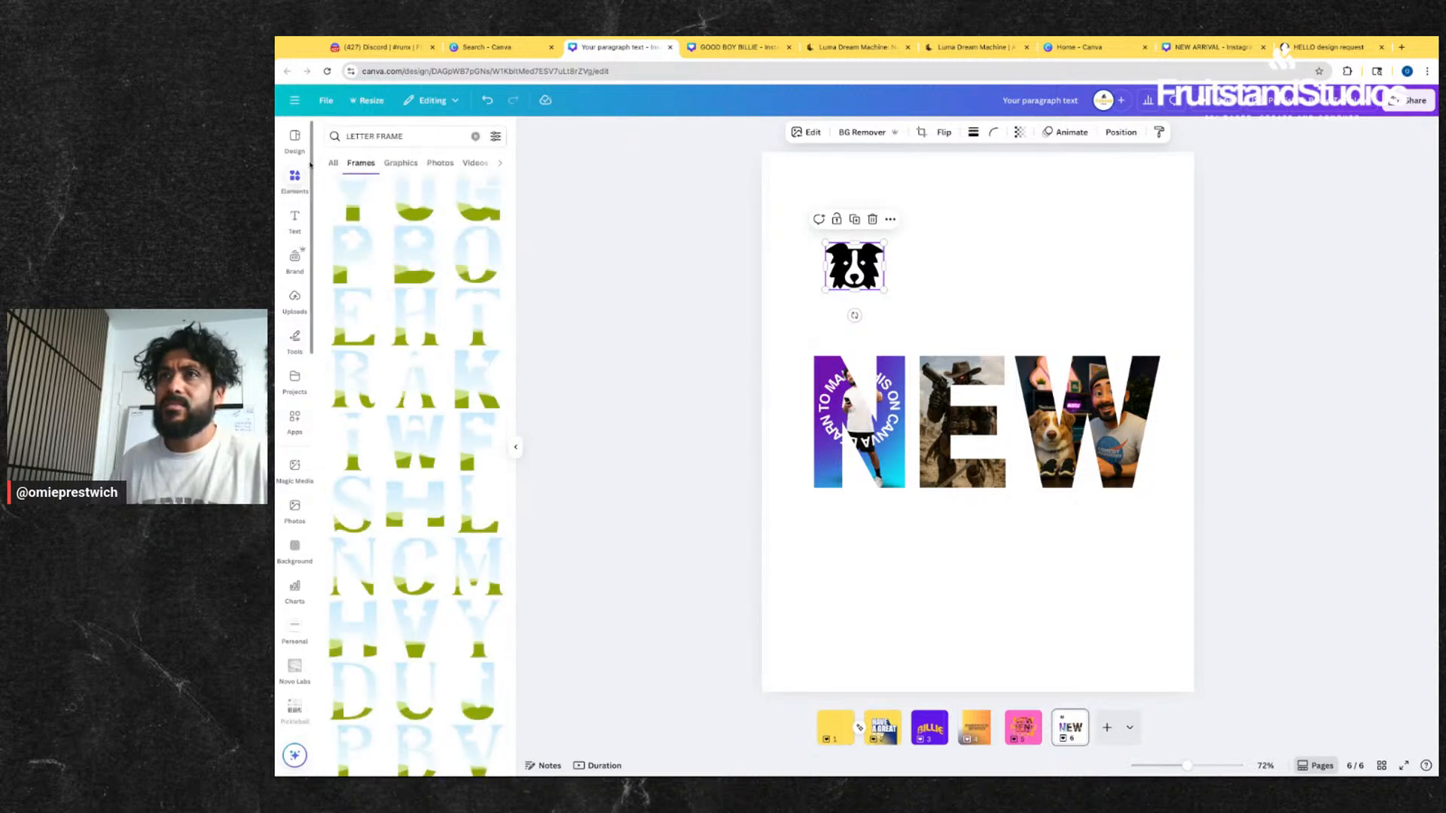
pyautogui.click(478, 139)
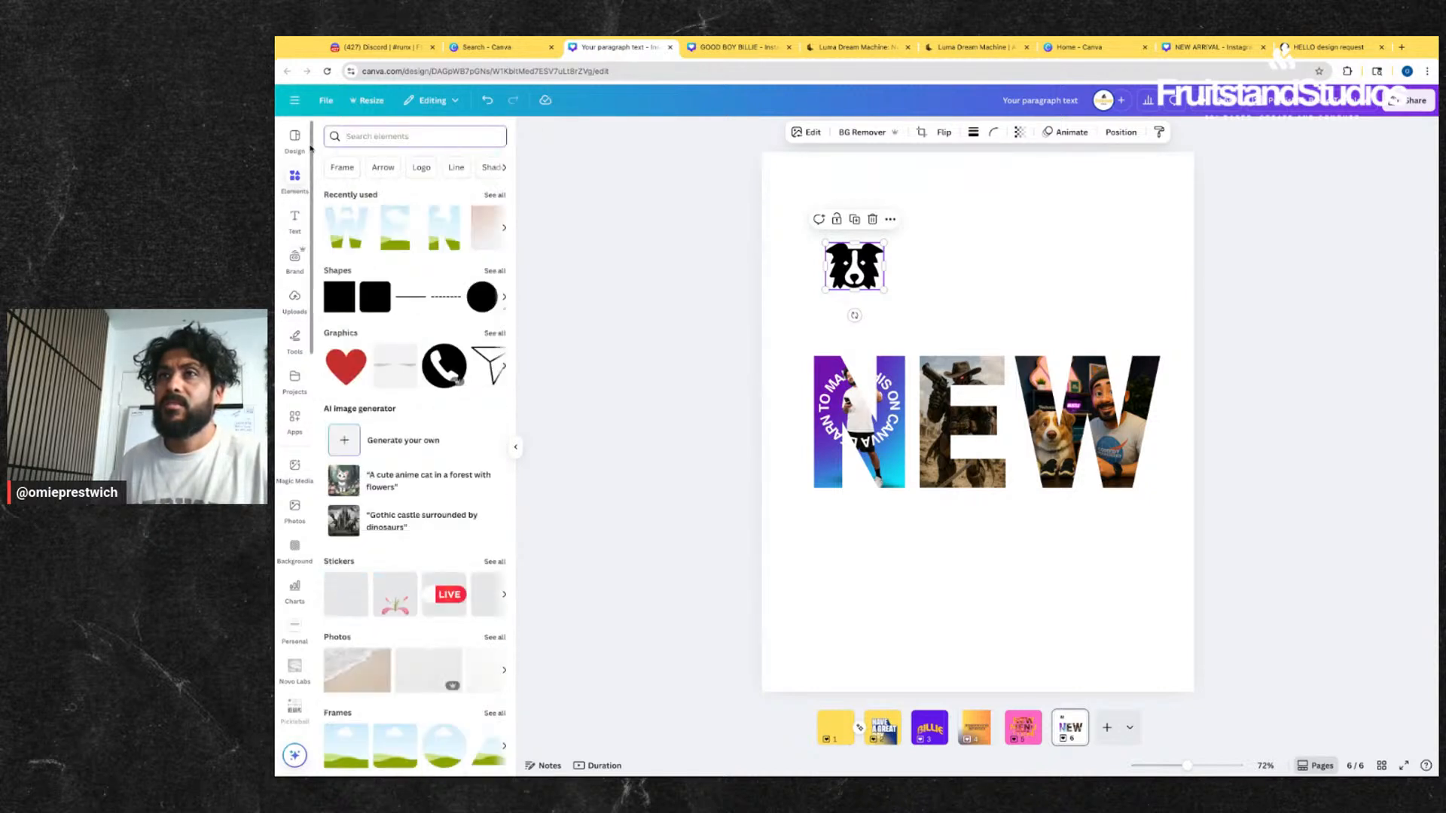
pyautogui.click(294, 139)
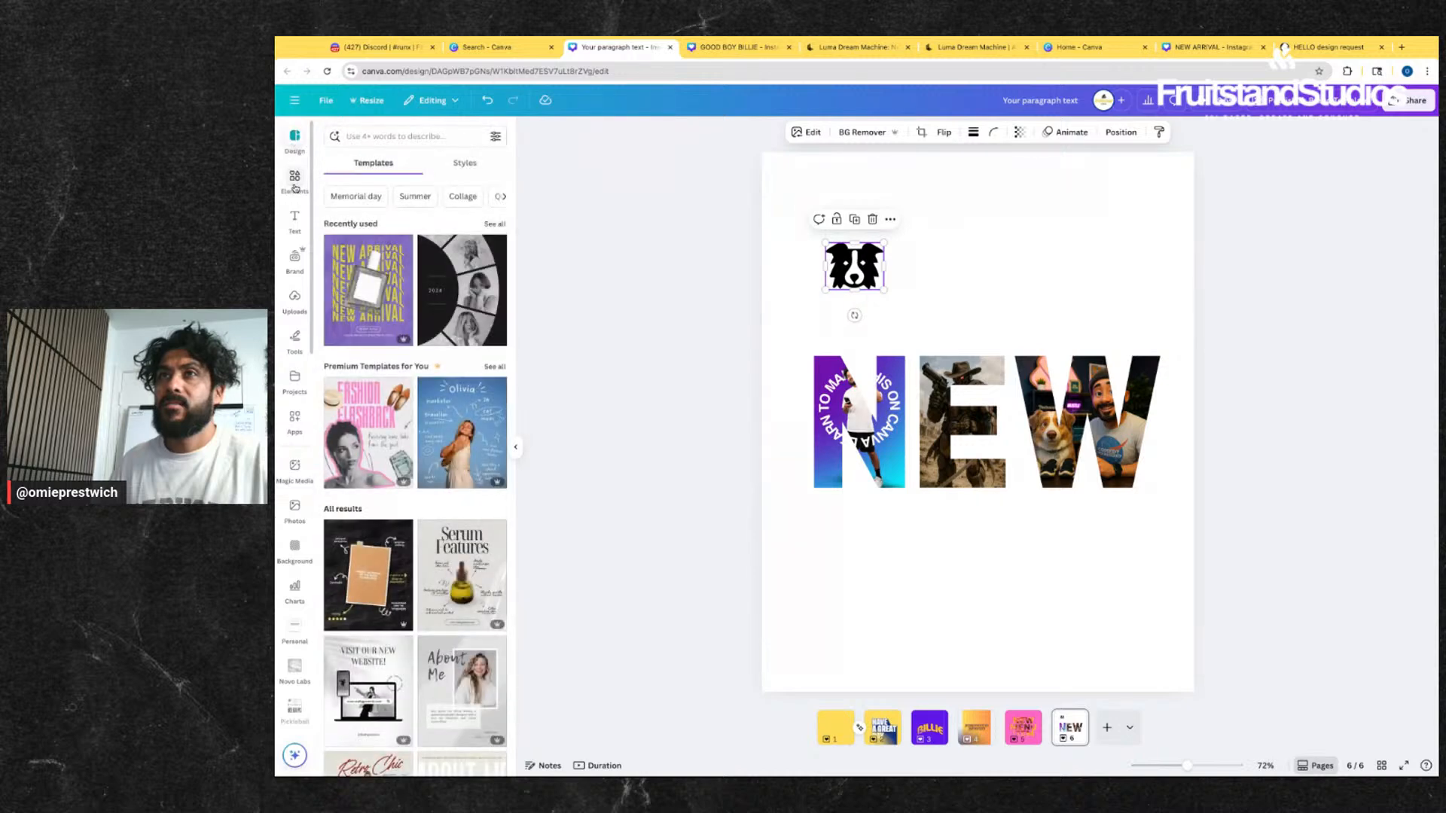
pyautogui.click(295, 181)
pyautogui.scroll(-2, 485, 315)
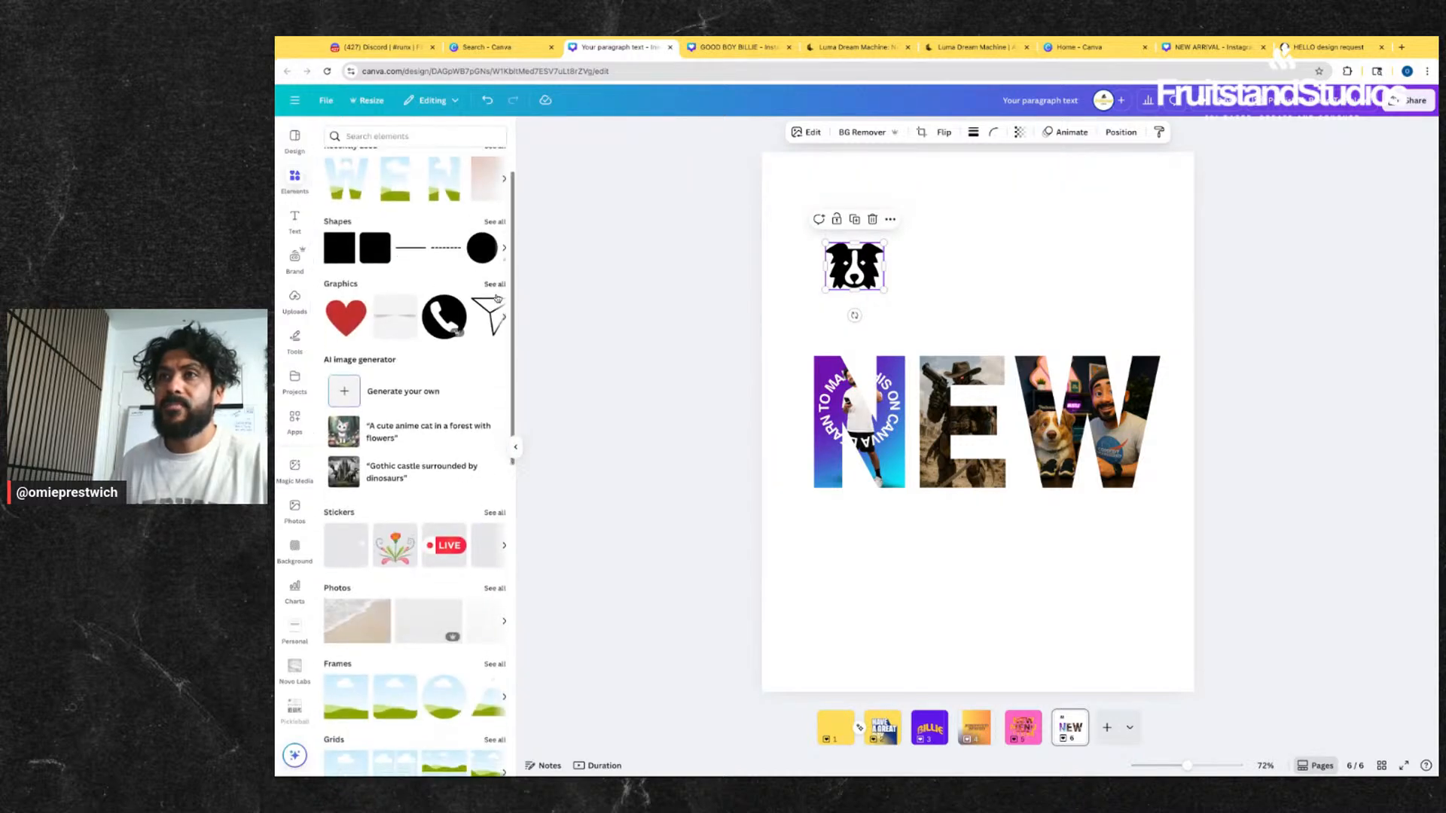
pyautogui.scroll(-3, 451, 346)
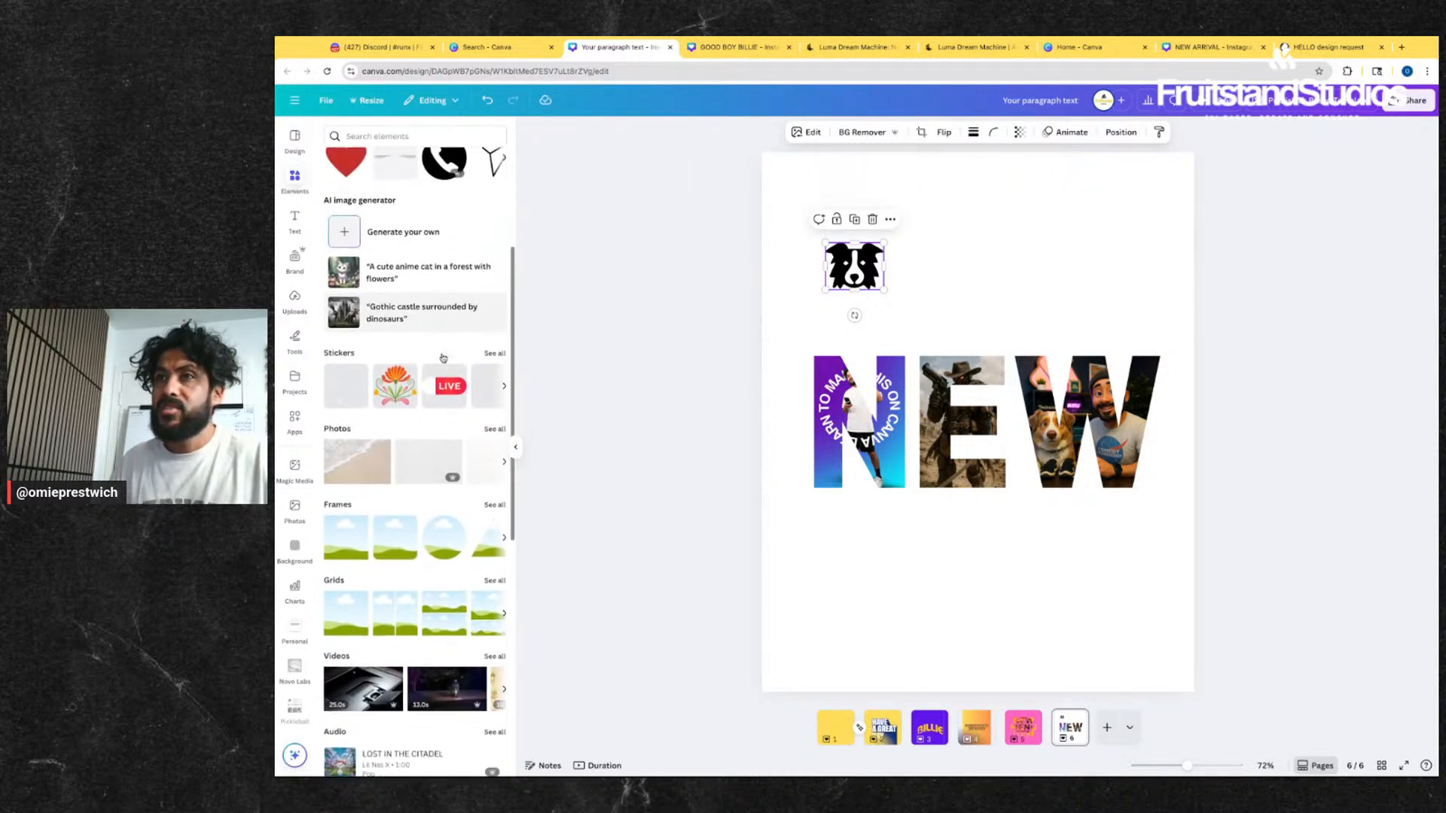
pyautogui.scroll(-7, 443, 357)
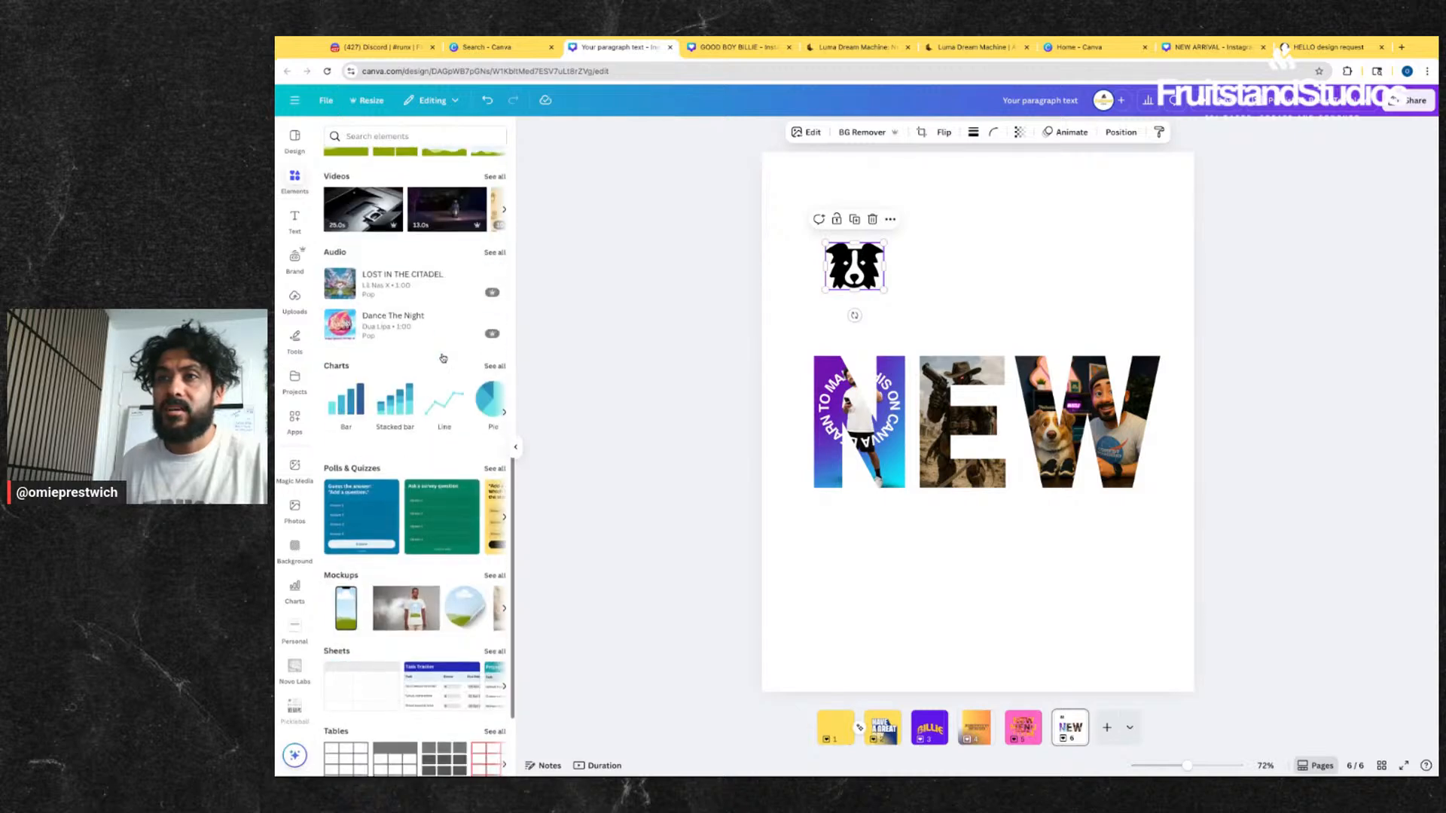
pyautogui.scroll(10, 337, 396)
# - Browse installed and new Apps, then nudge the dog icon slightly higher above NEW
pyautogui.click(294, 420)
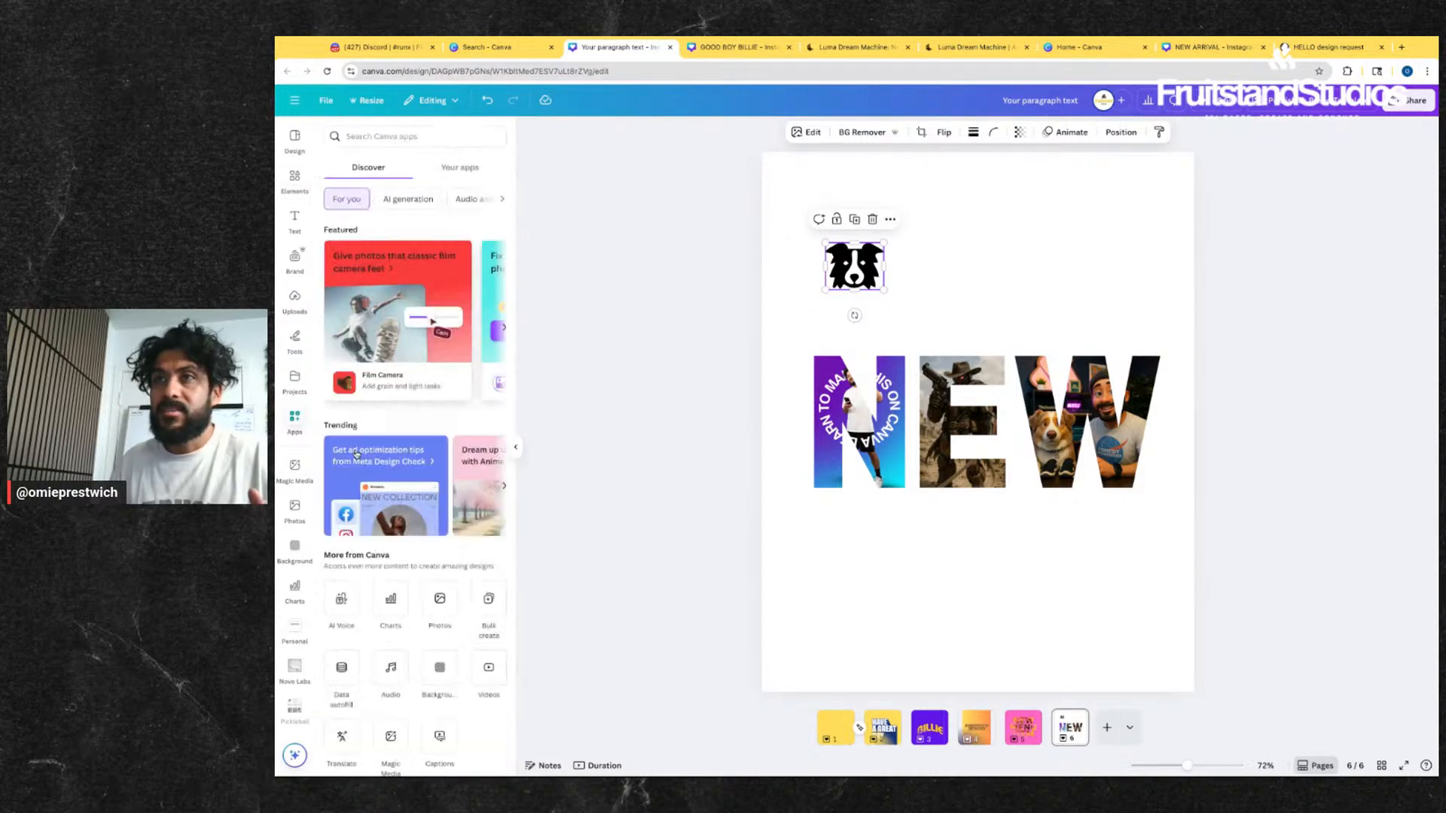
pyautogui.click(475, 174)
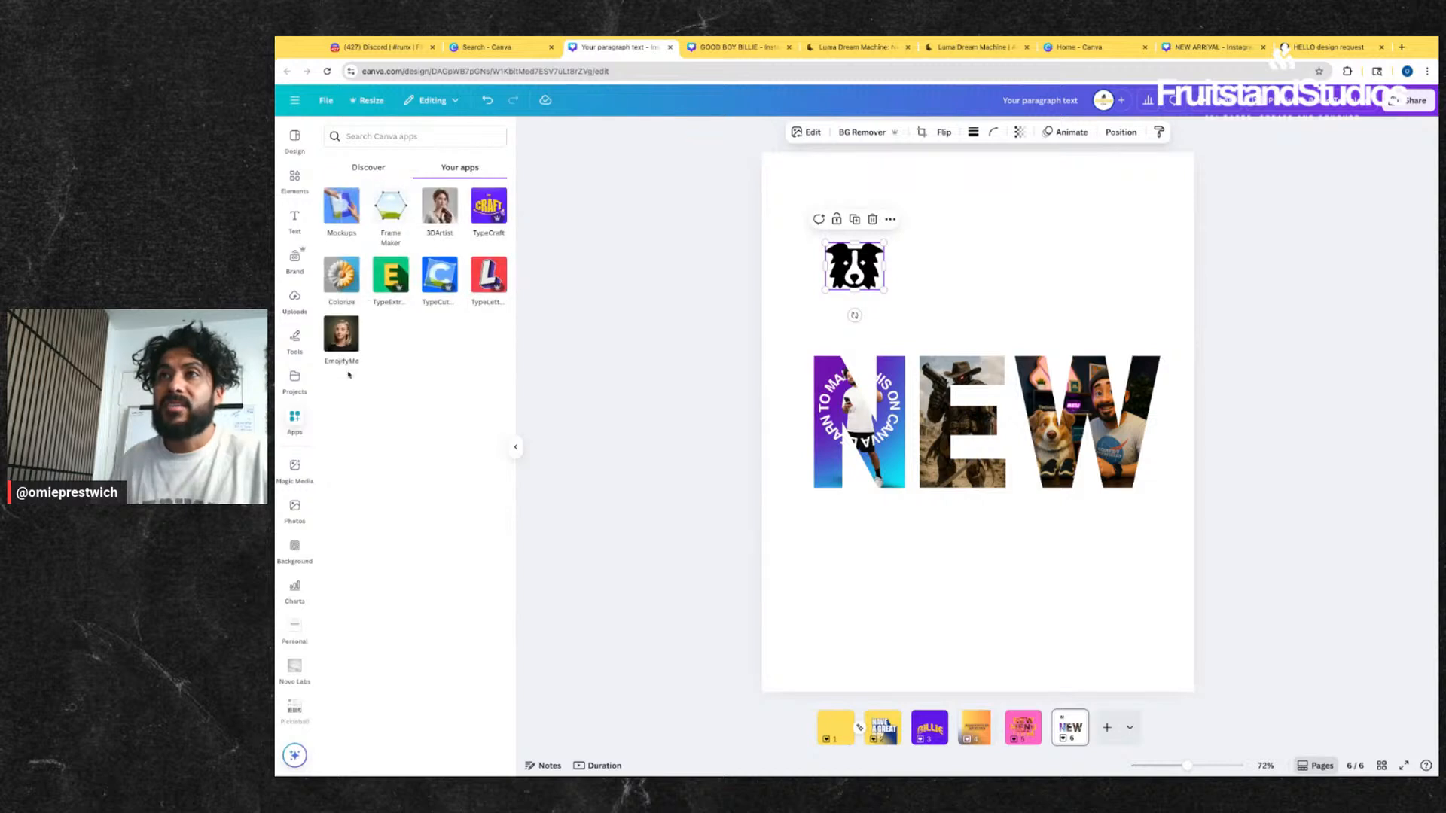
pyautogui.click(369, 169)
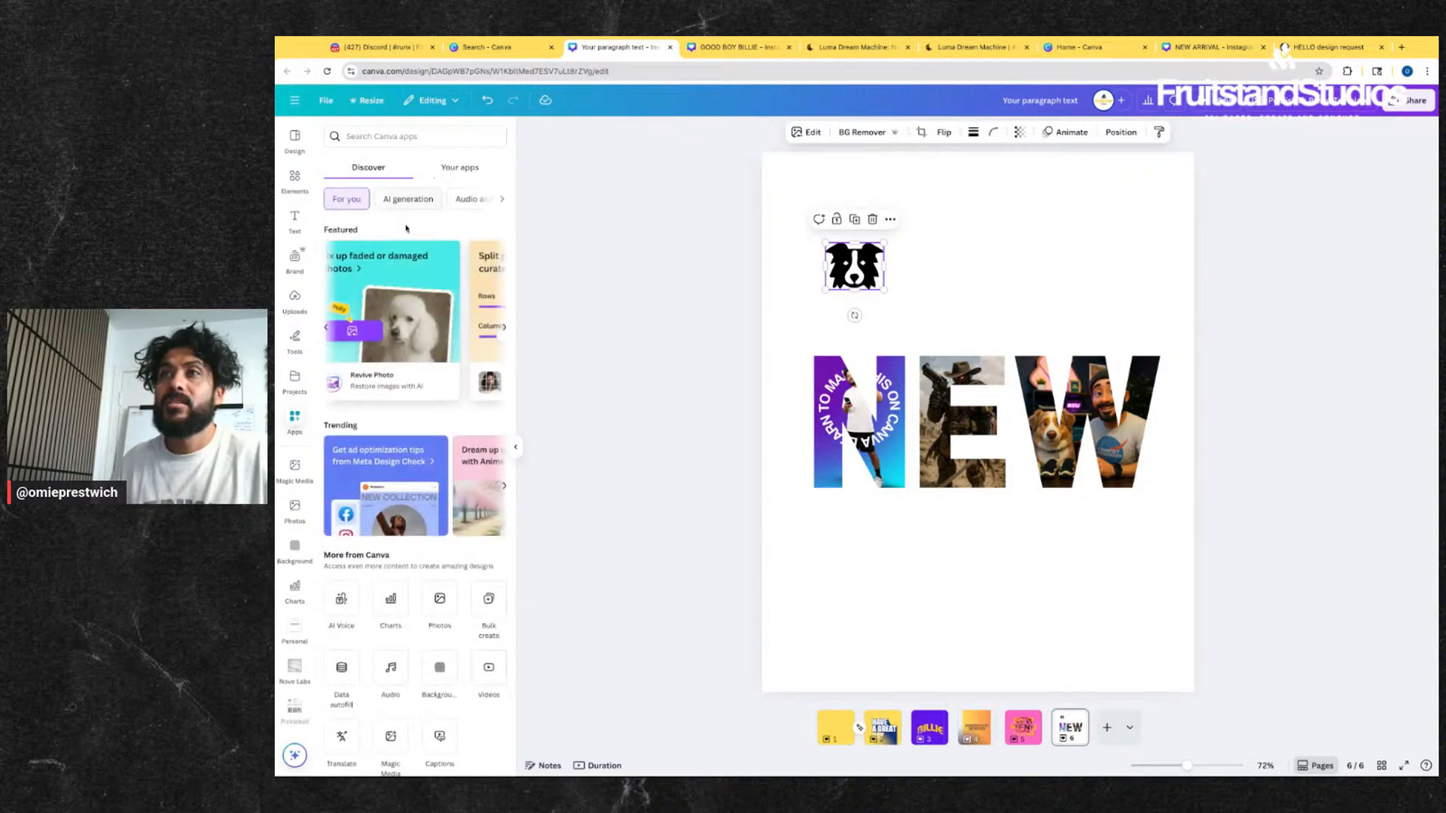
pyautogui.scroll(-5, 460, 375)
pyautogui.scroll(-5, 460, 375)
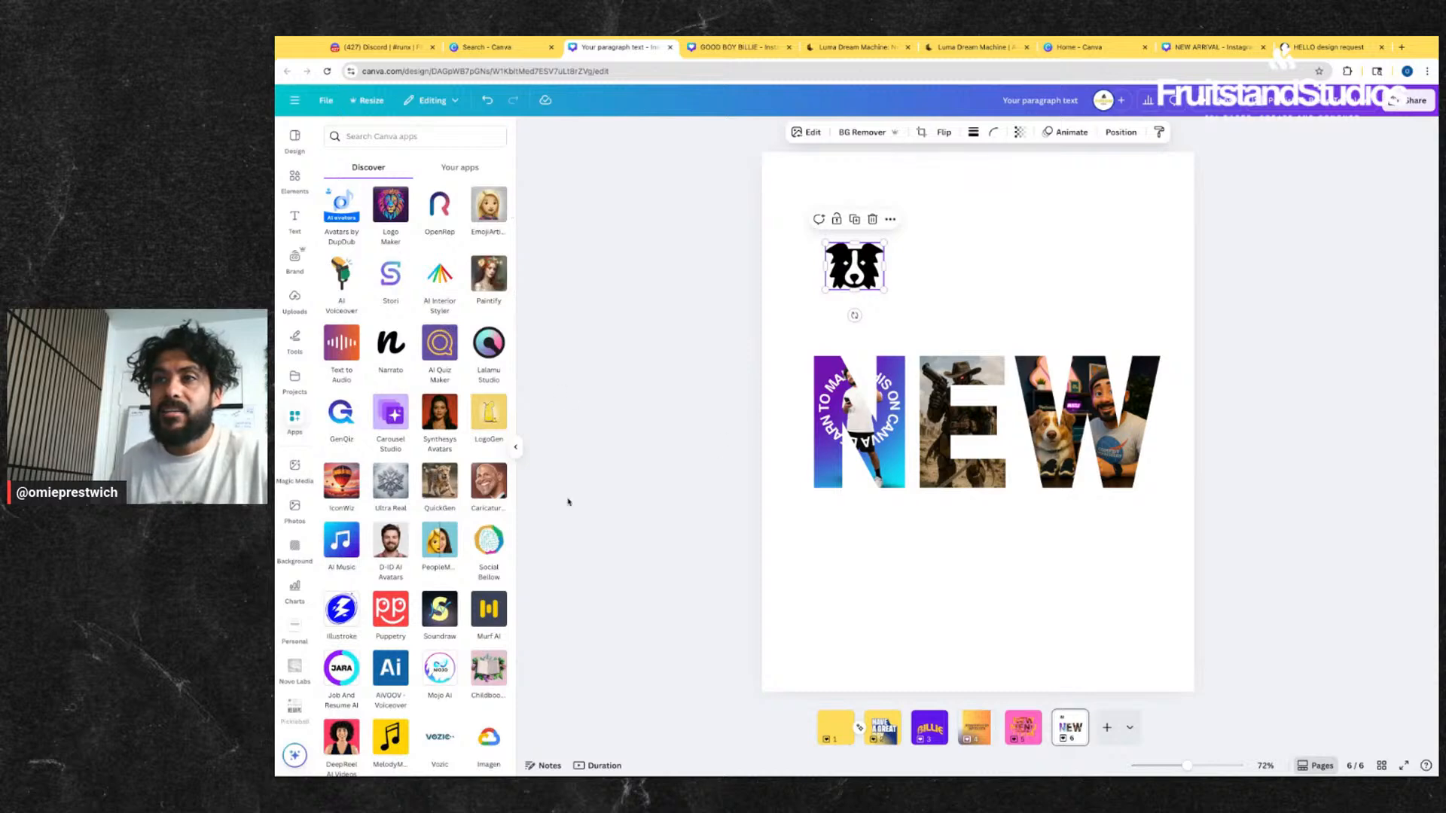
pyautogui.scroll(-5, 395, 605)
pyautogui.scroll(-5, 438, 510)
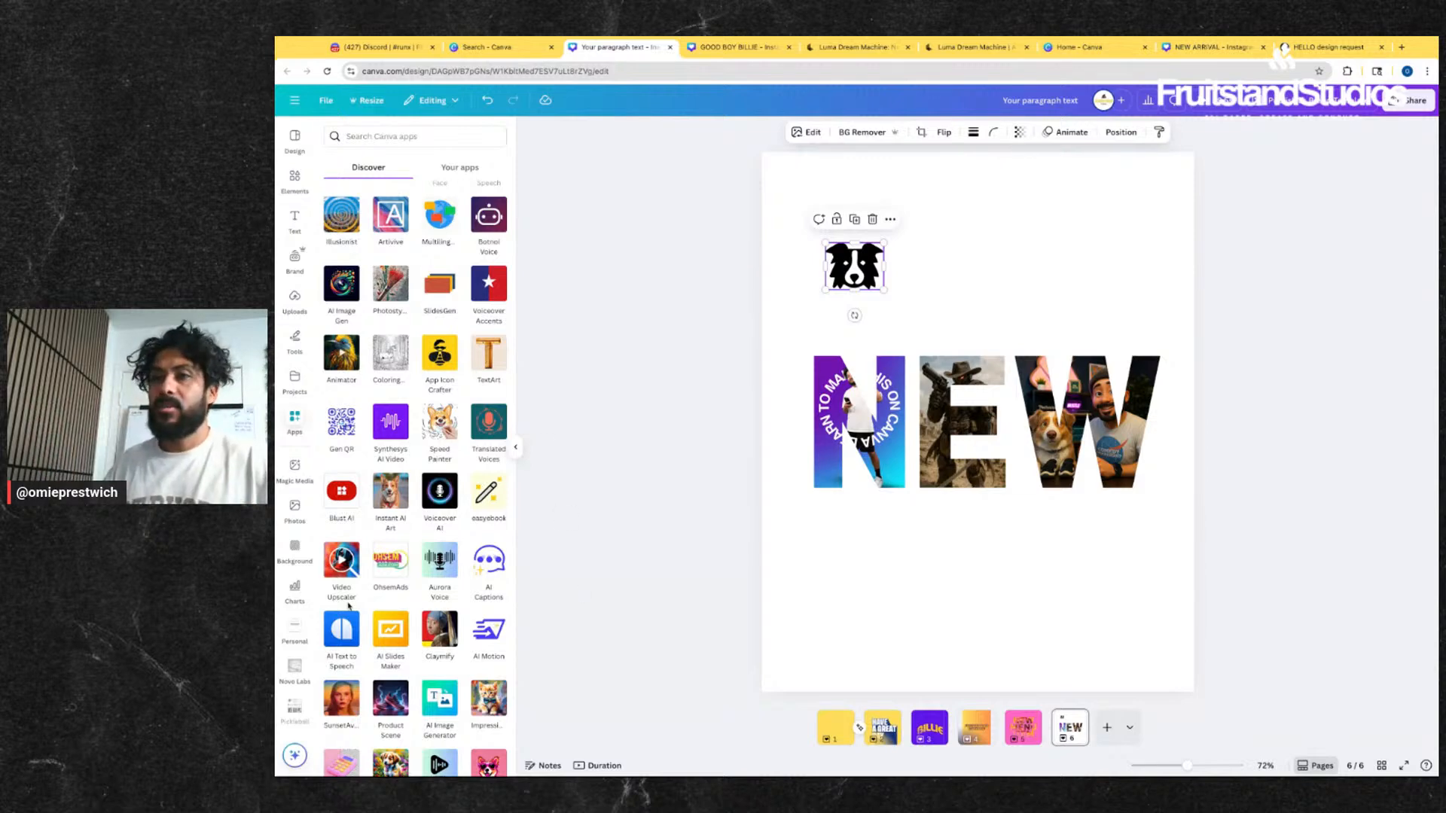
pyautogui.scroll(-15, 349, 604)
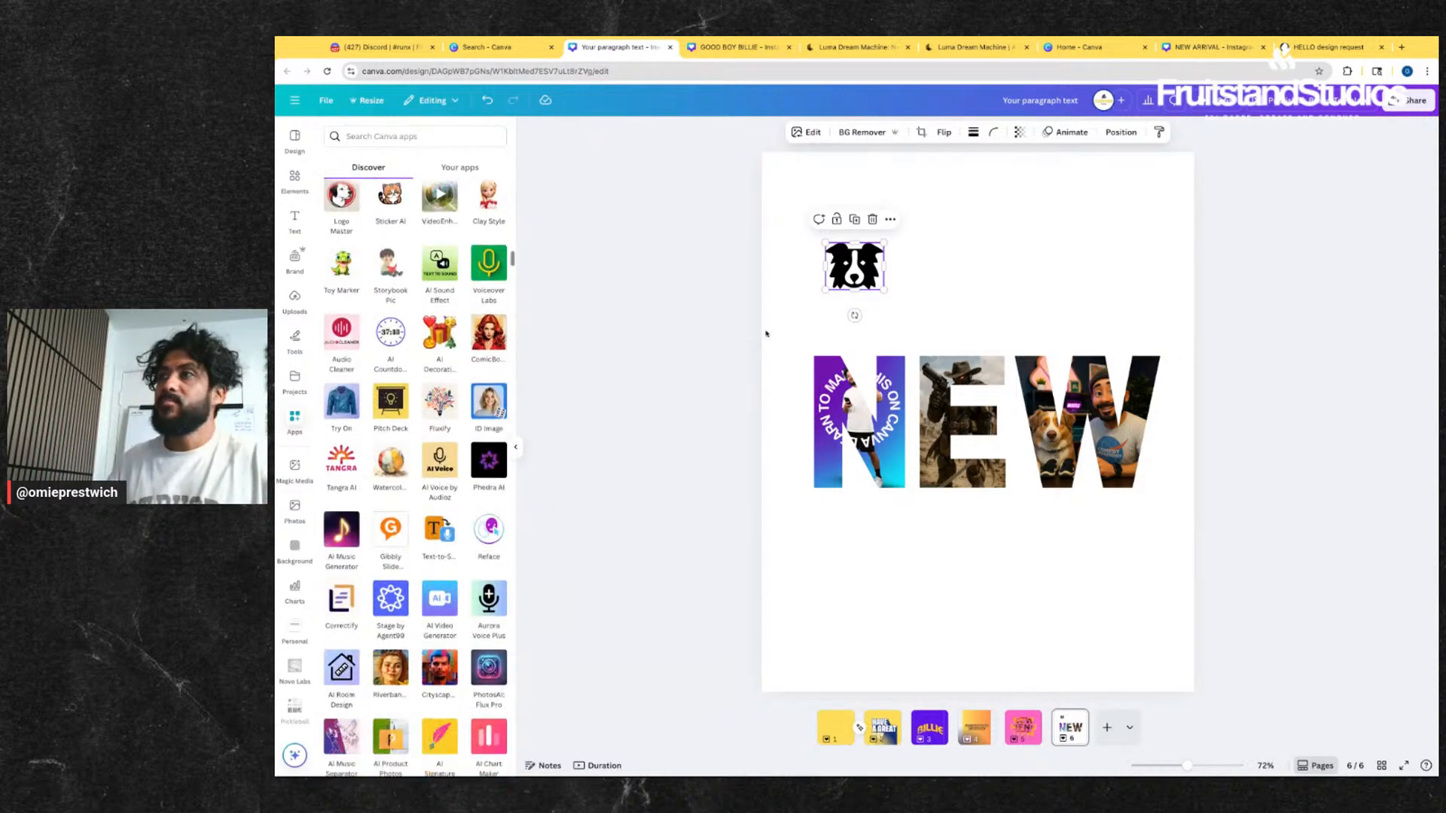
pyautogui.moveTo(866, 276); pyautogui.dragTo(870, 247)
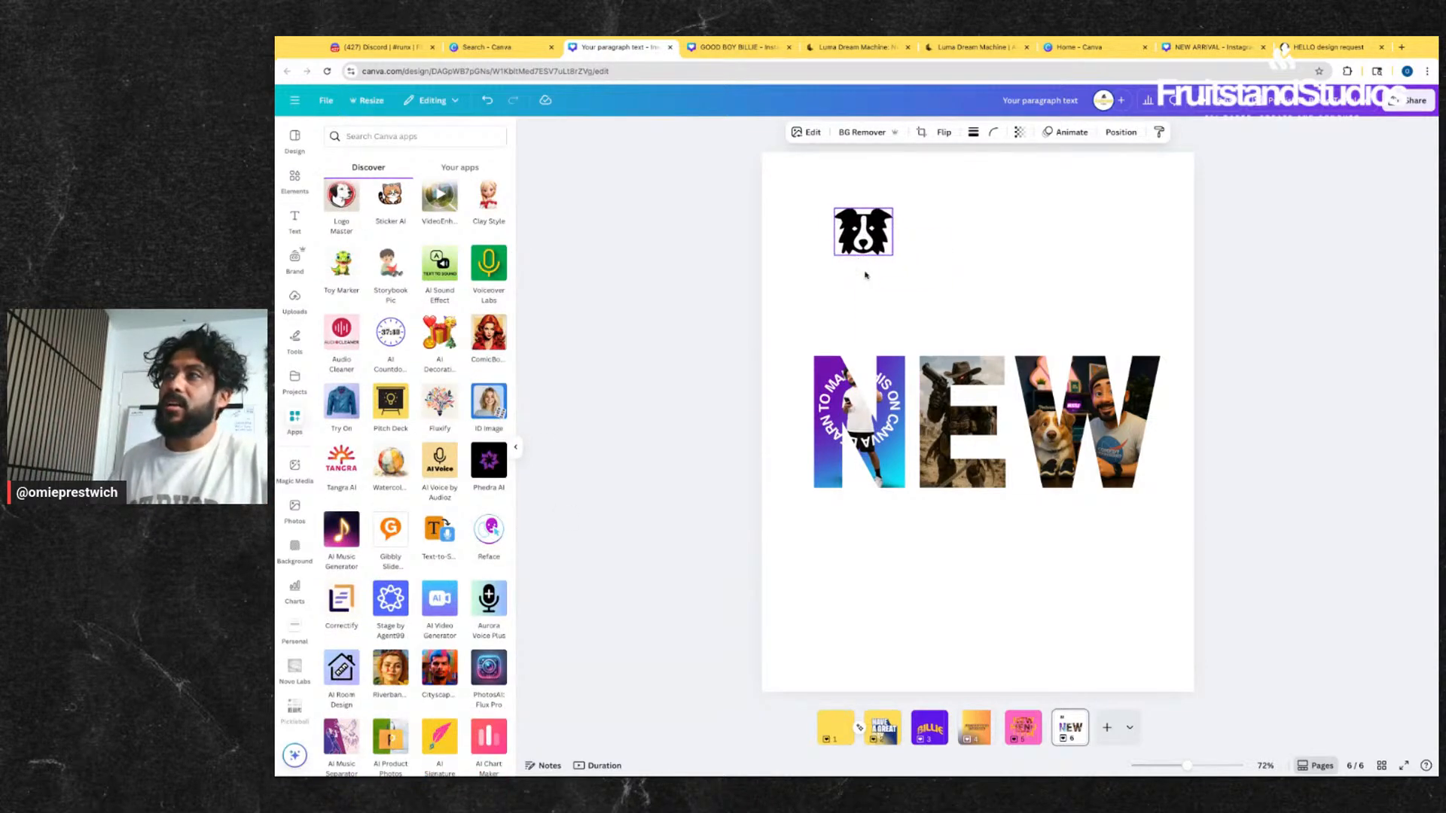
# - Open Animate with the dog icon selected and start a Create an Animation motion path
pyautogui.click(1067, 133)
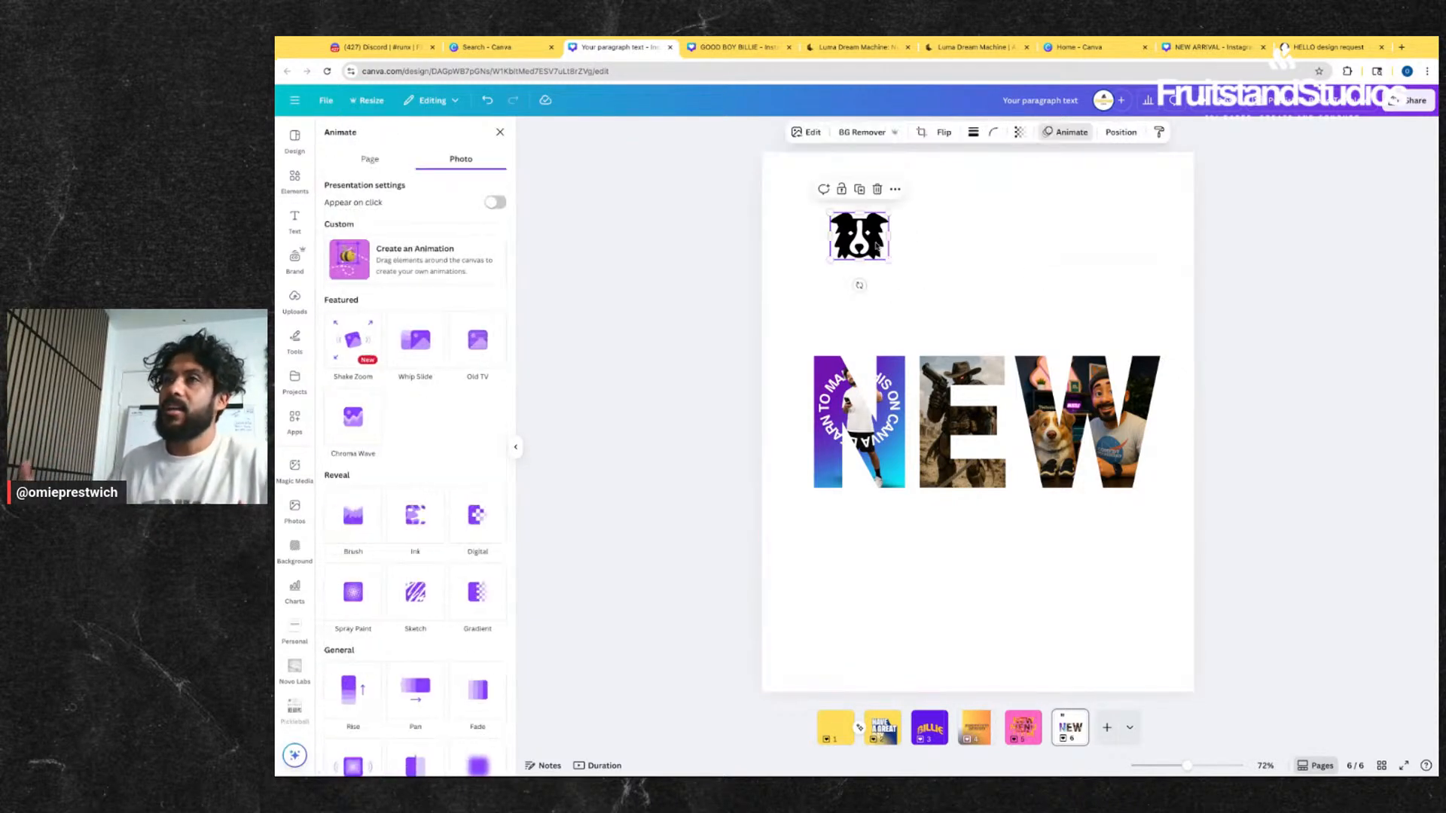
pyautogui.click(883, 451)
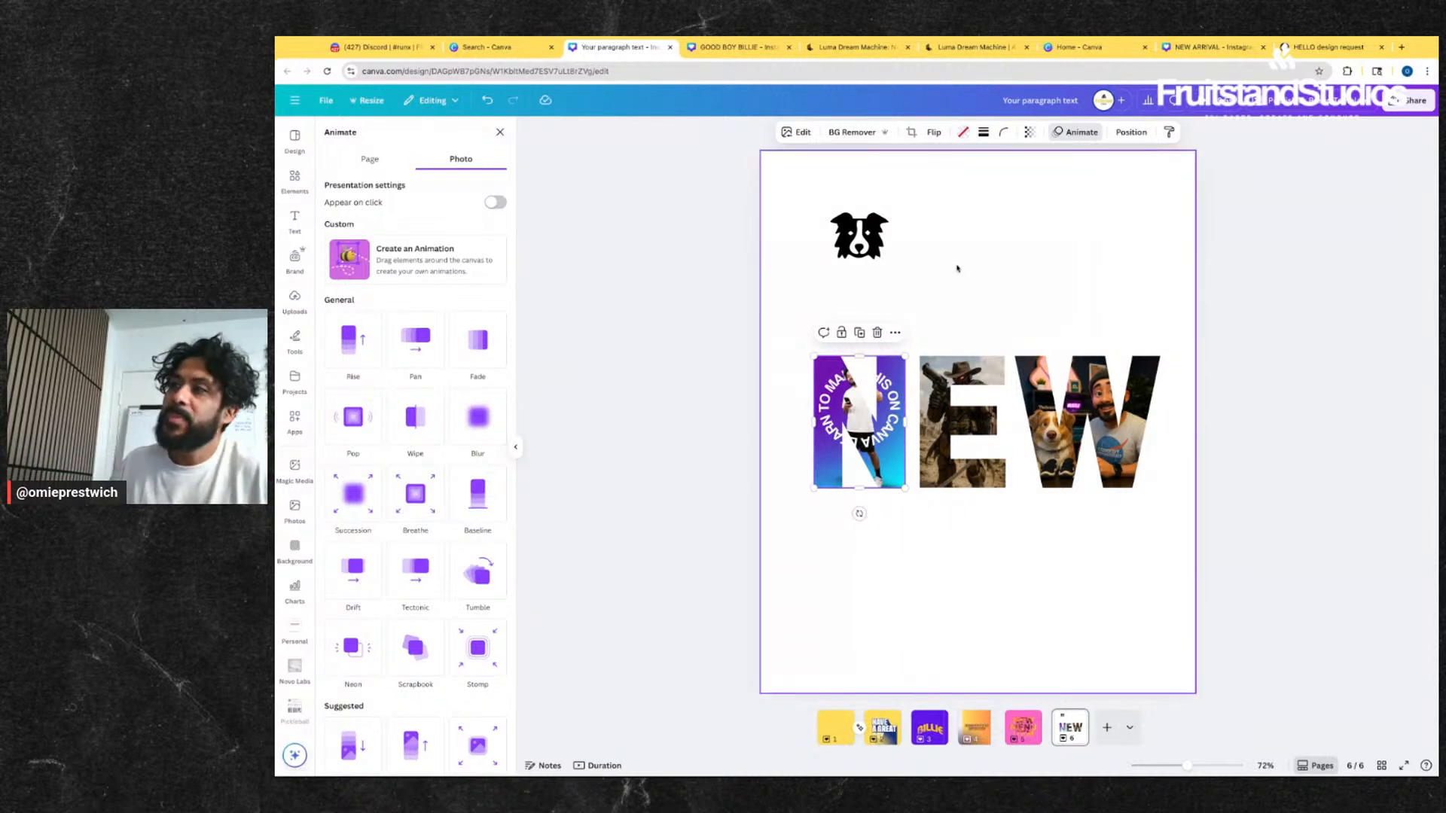
pyautogui.click(926, 257)
pyautogui.click(866, 225)
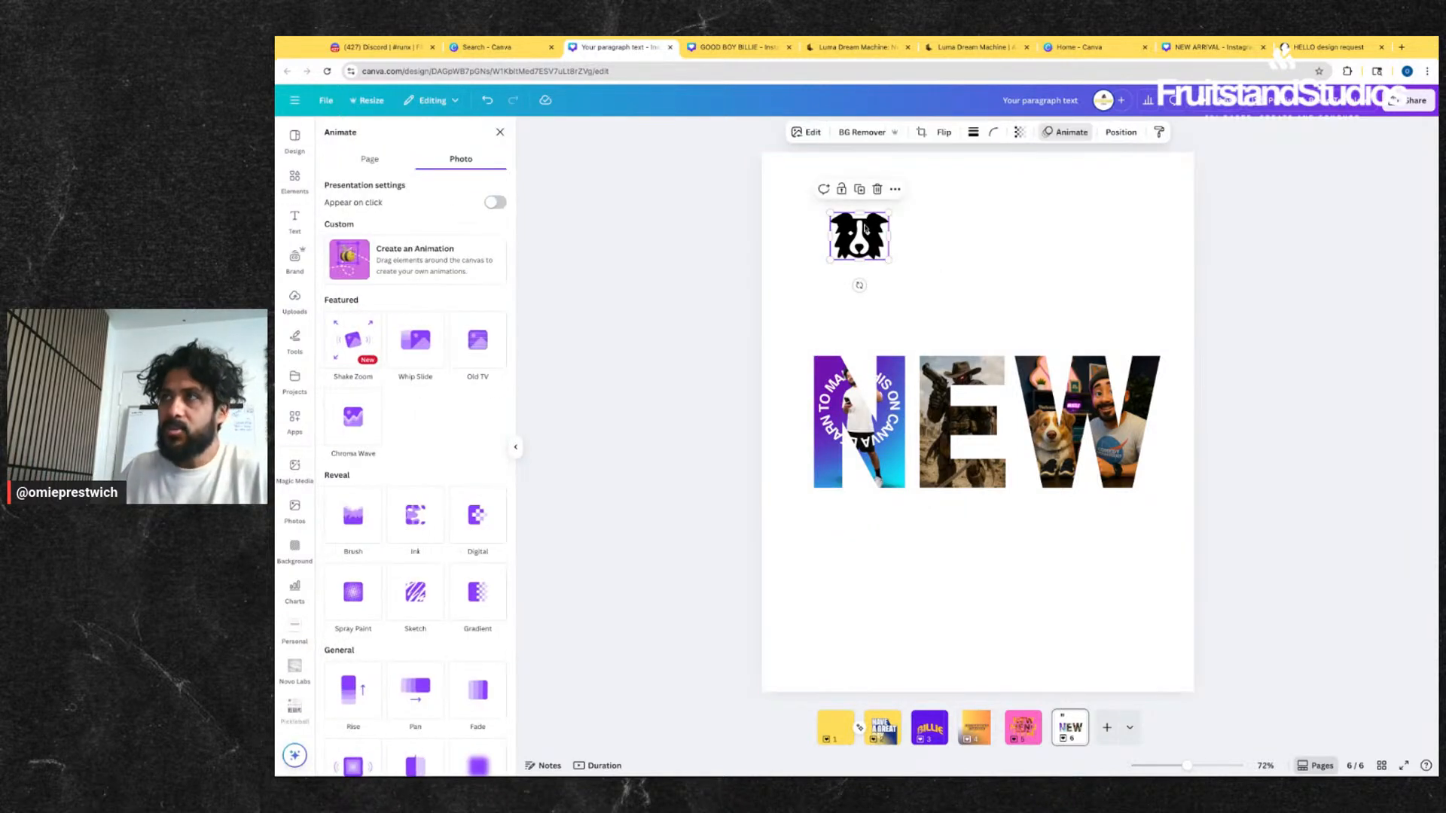
pyautogui.click(394, 261)
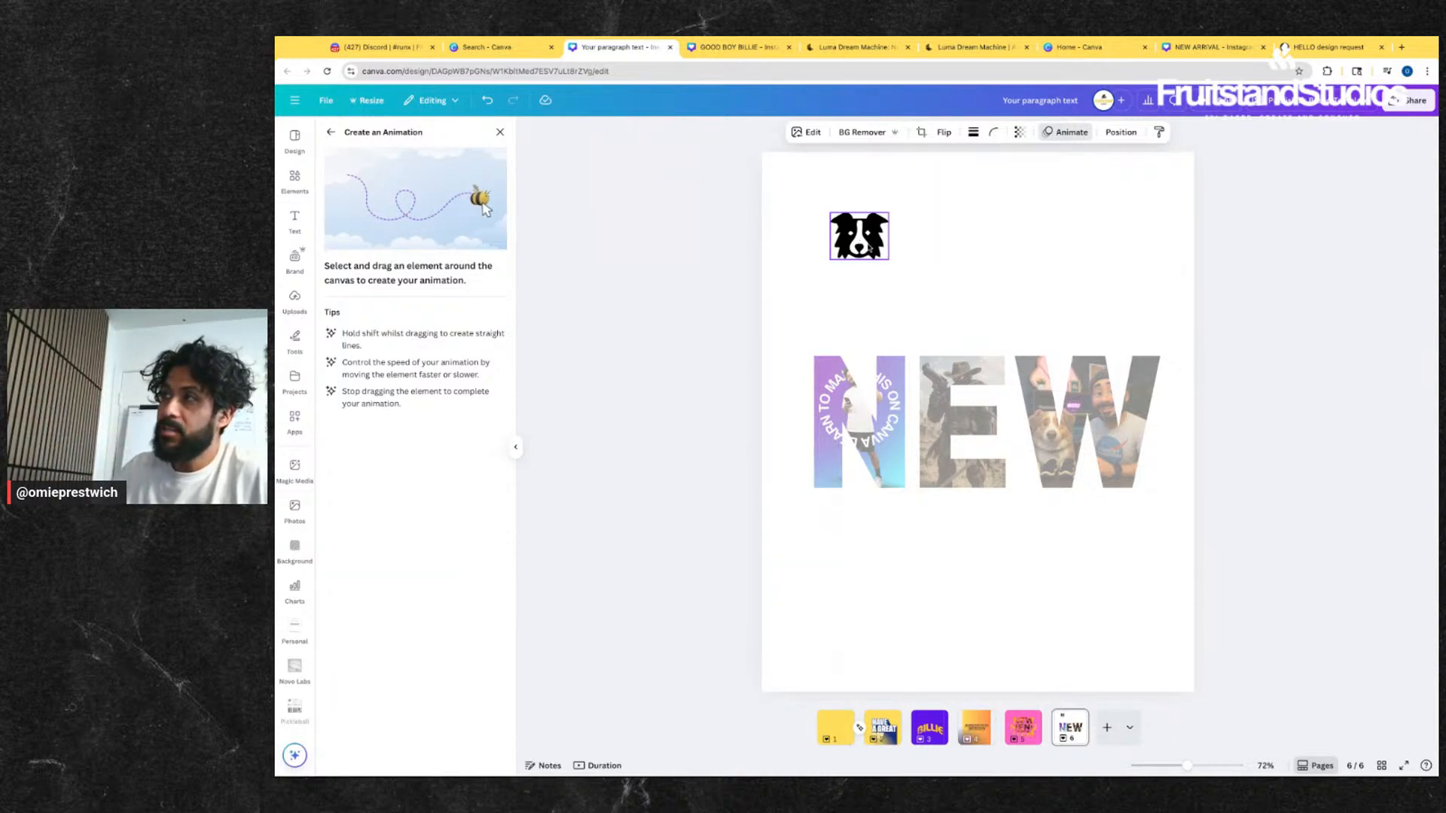
# - Record the dog's looping motion path around NEW and set its movement style to Steady
pyautogui.moveTo(868, 247)
pyautogui.mouseDown()
pyautogui.moveTo(1110, 255)
pyautogui.moveTo(1139, 261)
pyautogui.moveTo(1144, 292)
pyautogui.moveTo(895, 280)
pyautogui.moveTo(827, 294)
pyautogui.moveTo(797, 317)
pyautogui.moveTo(782, 362)
pyautogui.moveTo(770, 486)
pyautogui.moveTo(812, 524)
pyautogui.moveTo(909, 557)
pyautogui.moveTo(1116, 556)
pyautogui.moveTo(1170, 479)
pyautogui.moveTo(1180, 370)
pyautogui.moveTo(1146, 276)
pyautogui.moveTo(998, 320)
pyautogui.moveTo(912, 321)
pyautogui.moveTo(807, 288)
pyautogui.moveTo(790, 235)
pyautogui.moveTo(801, 219)
pyautogui.moveTo(862, 235)
pyautogui.mouseUp()
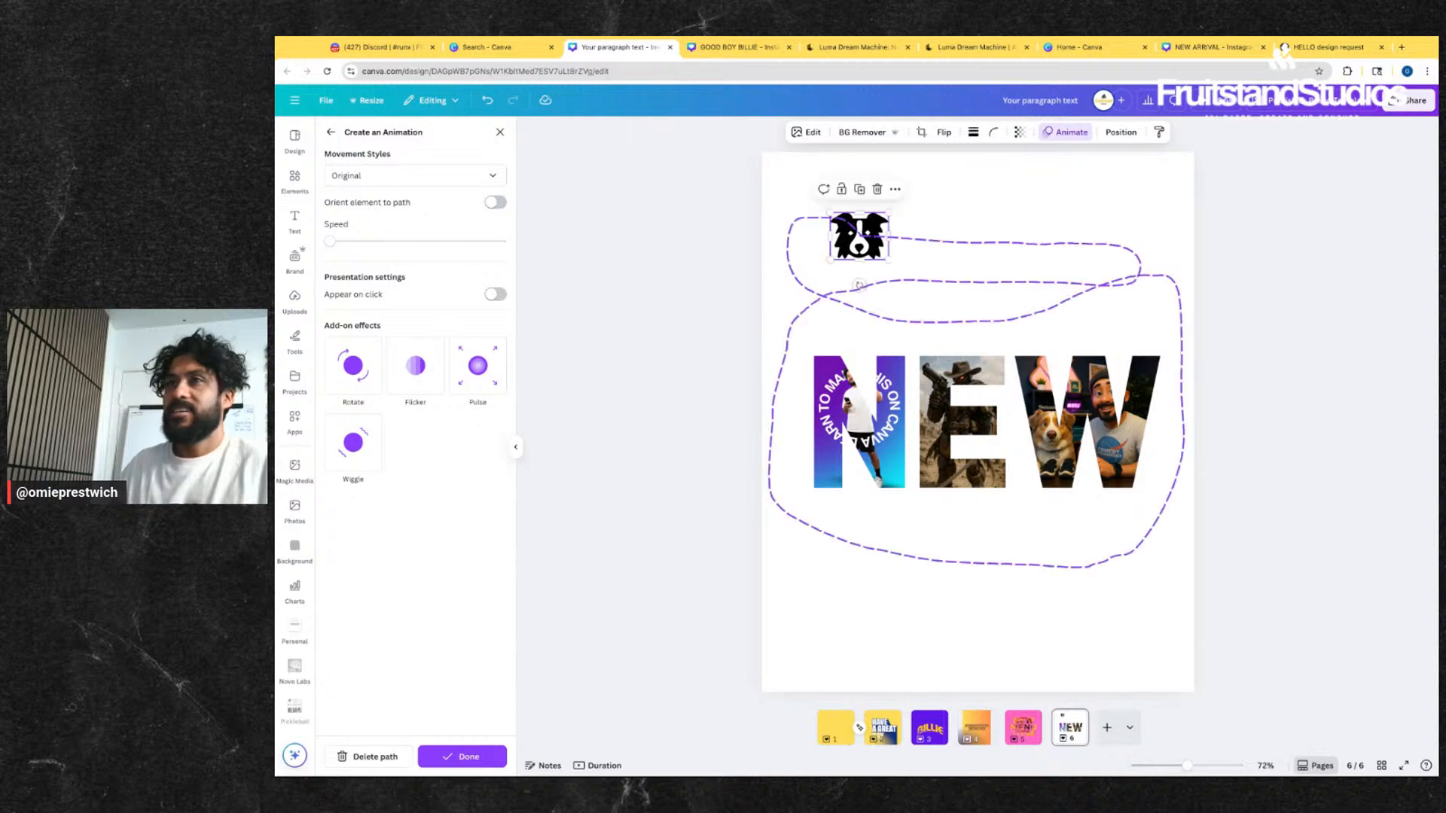
pyautogui.click(403, 173)
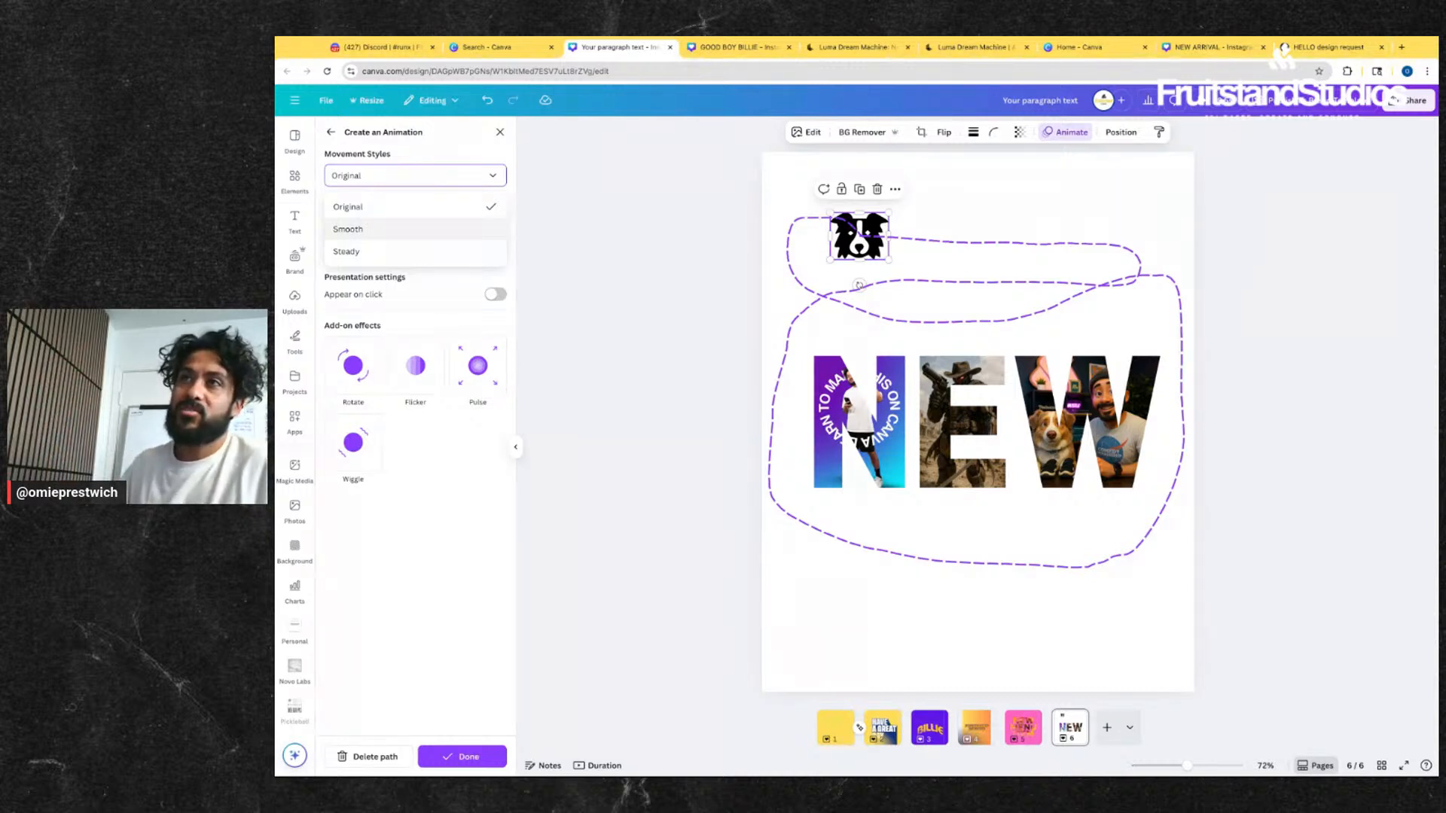
pyautogui.click(348, 229)
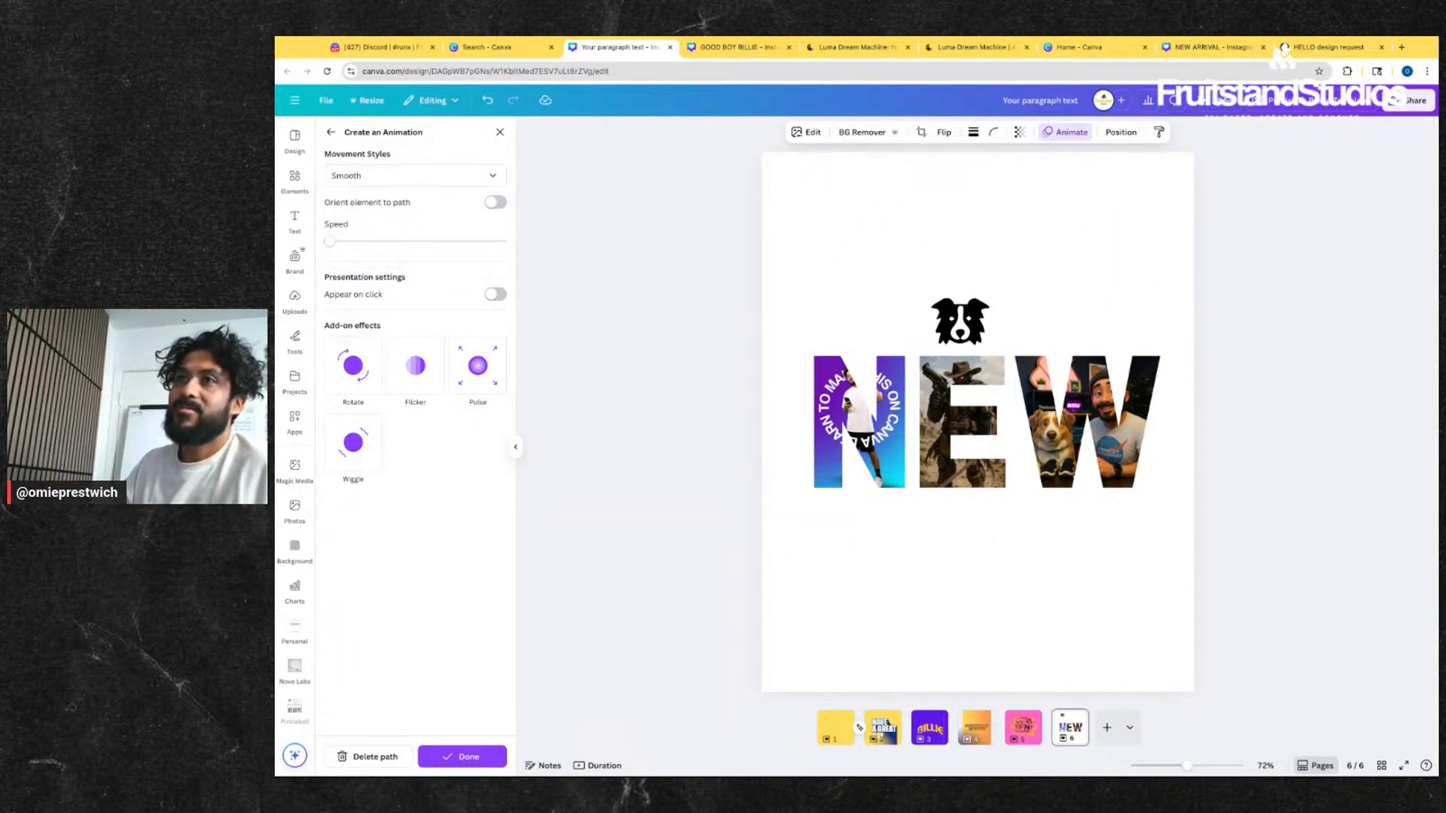
pyautogui.click(407, 175)
pyautogui.click(406, 251)
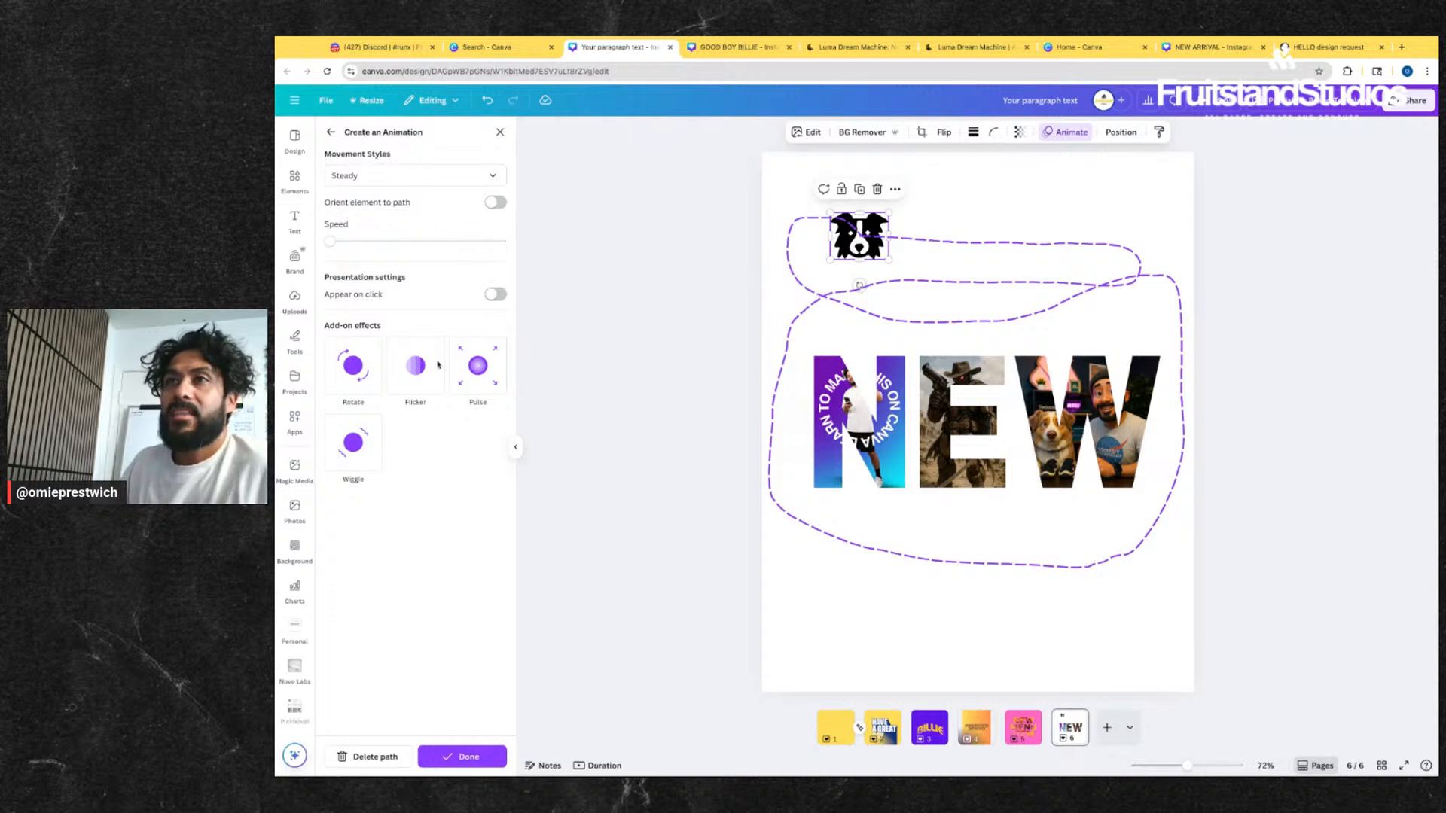
# - Give the dog a Wiggle add-on effect, adjust its speed, then select the N letter
pyautogui.click(354, 369)
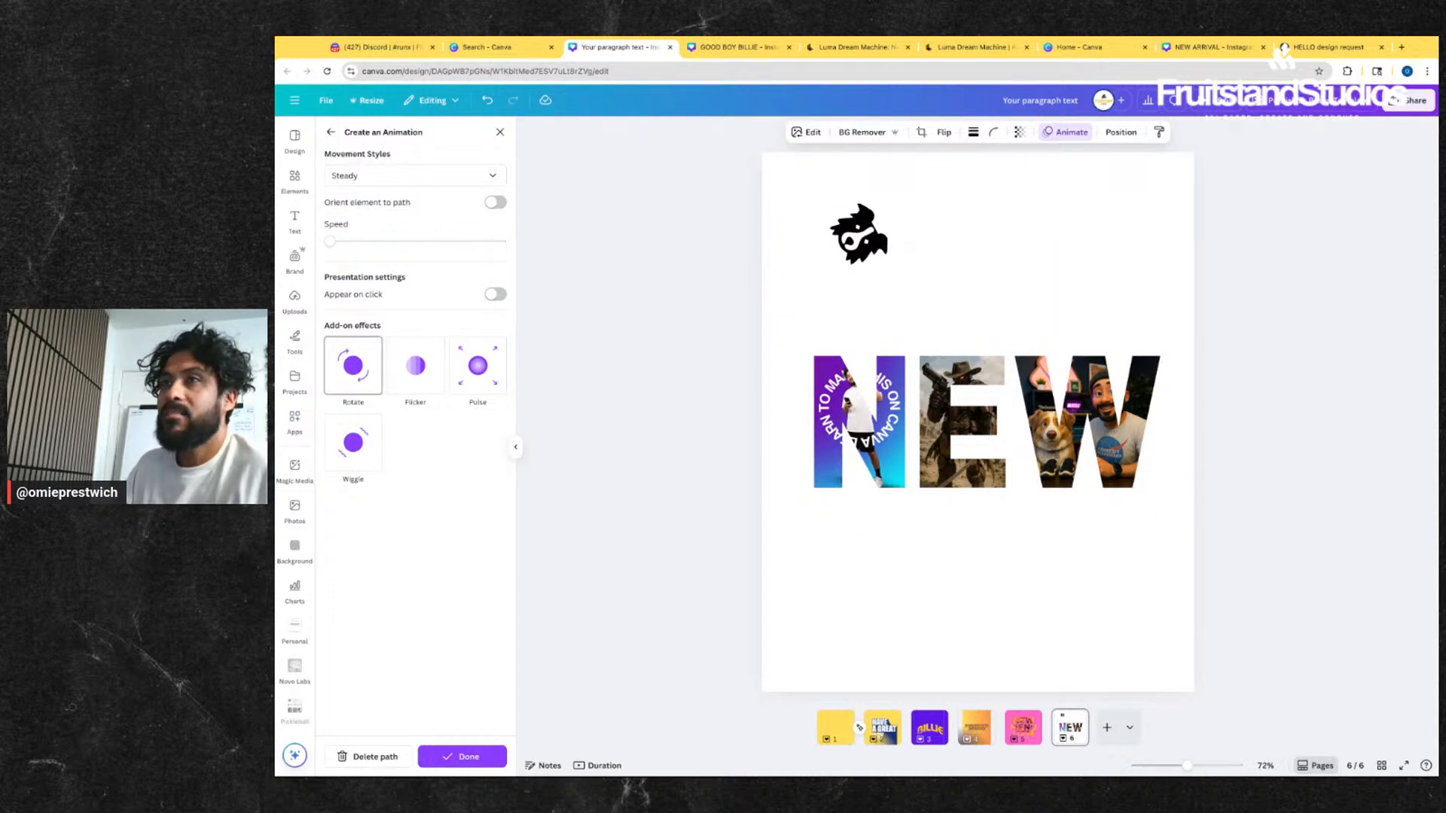
pyautogui.click(414, 371)
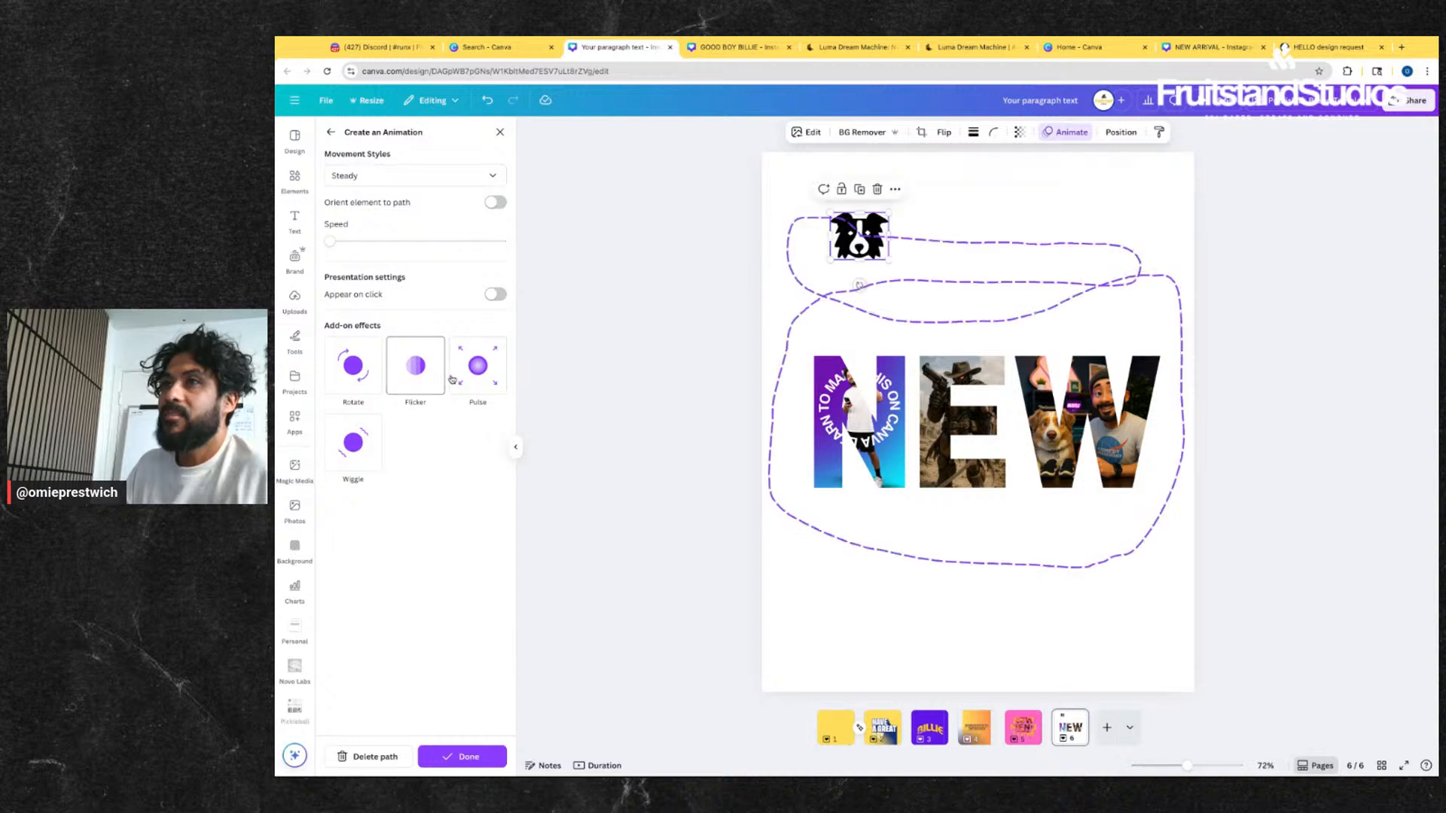
pyautogui.click(475, 376)
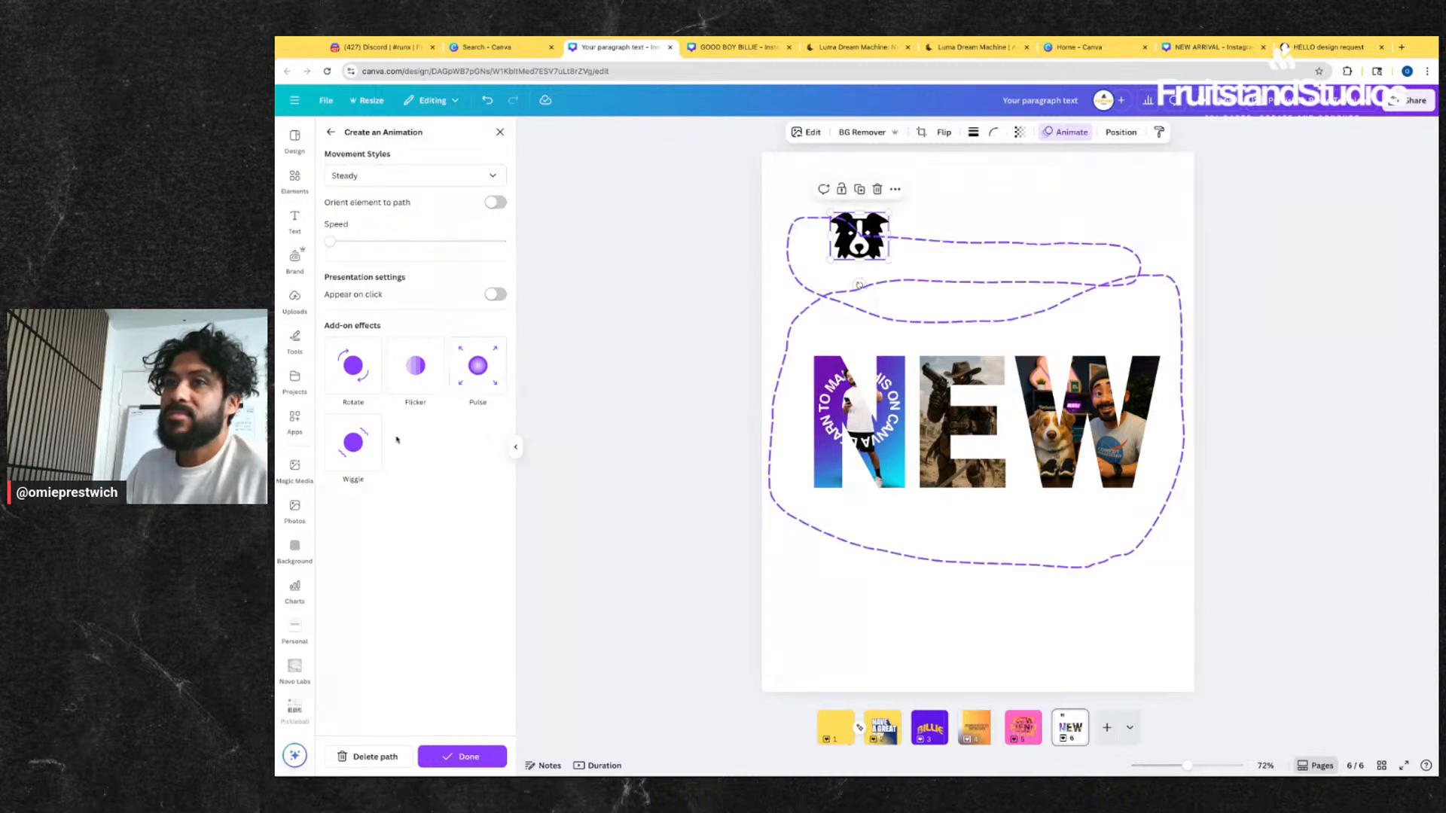
pyautogui.click(356, 444)
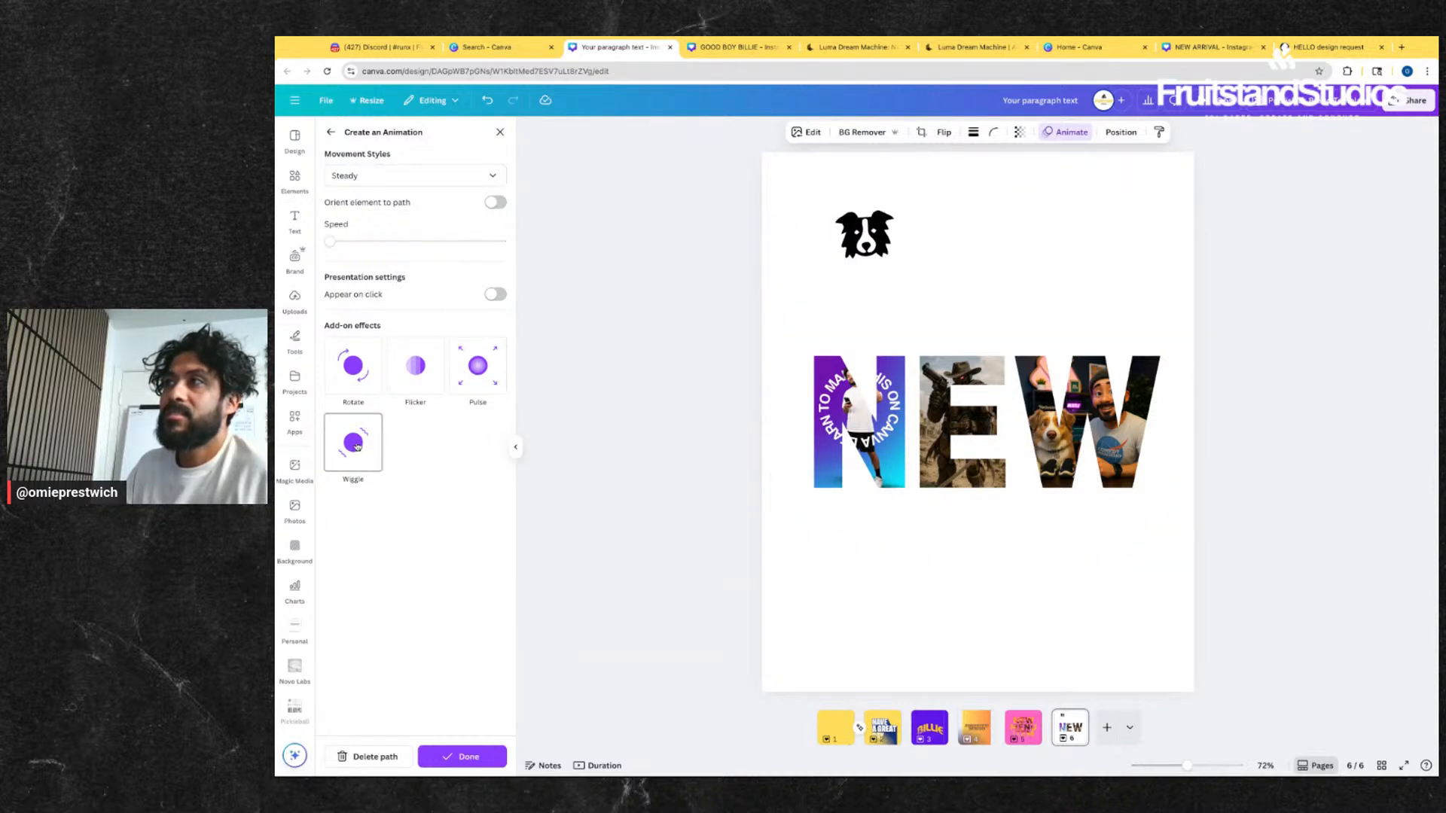
pyautogui.click(354, 443)
pyautogui.click(445, 242)
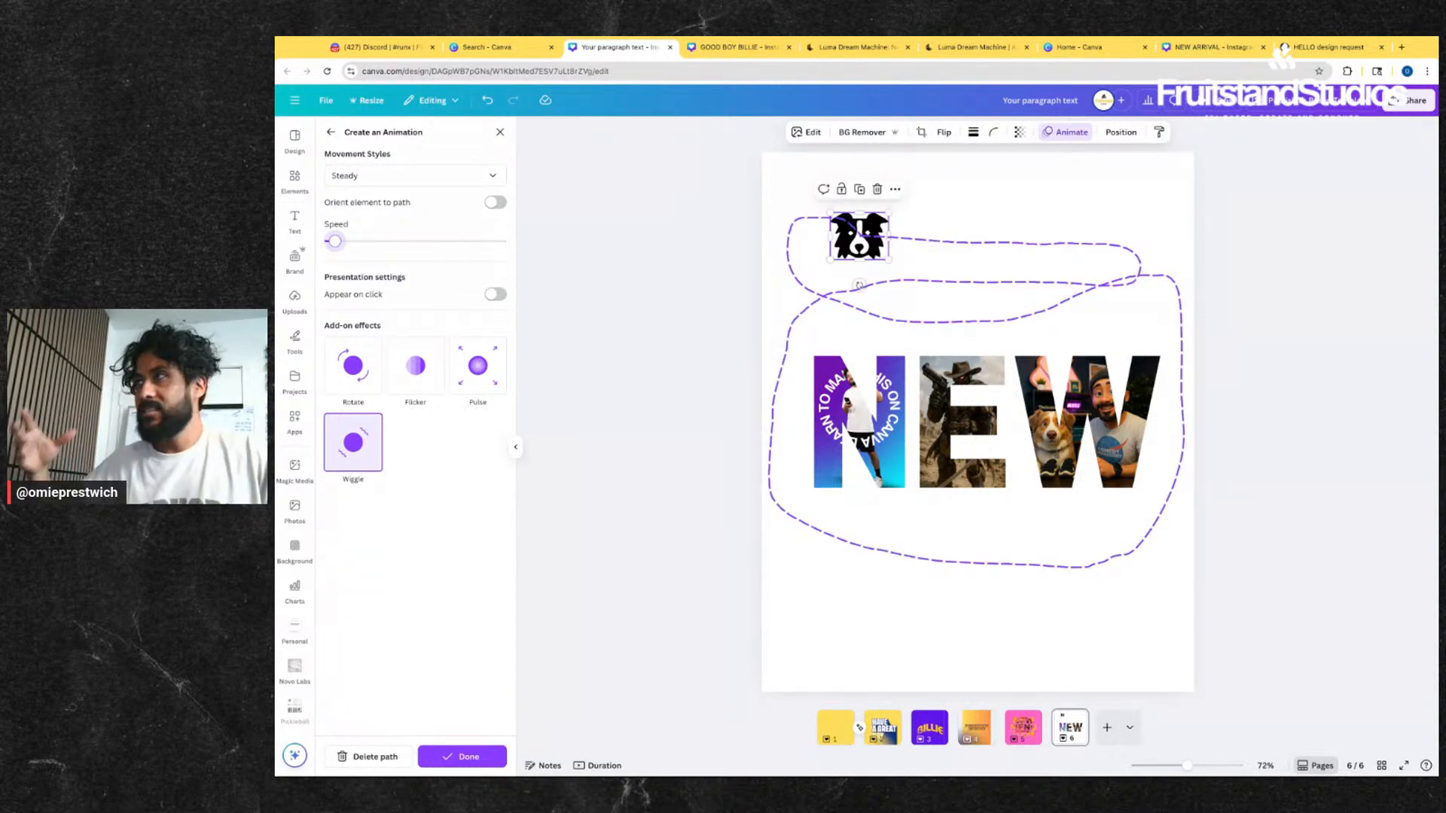
pyautogui.click(865, 435)
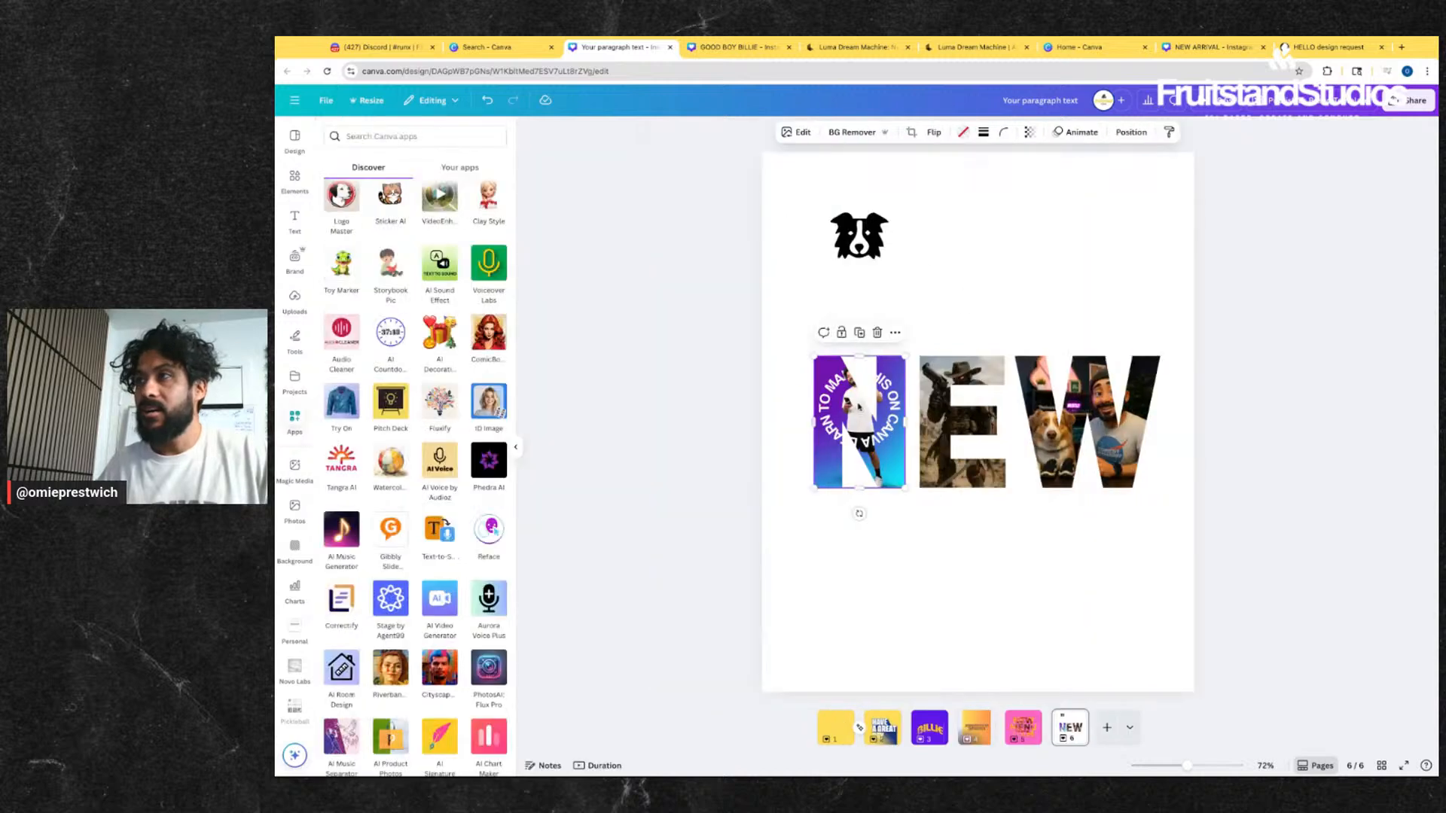
# - Record a custom motion path for the N letter with Steady movement style
pyautogui.click(1075, 132)
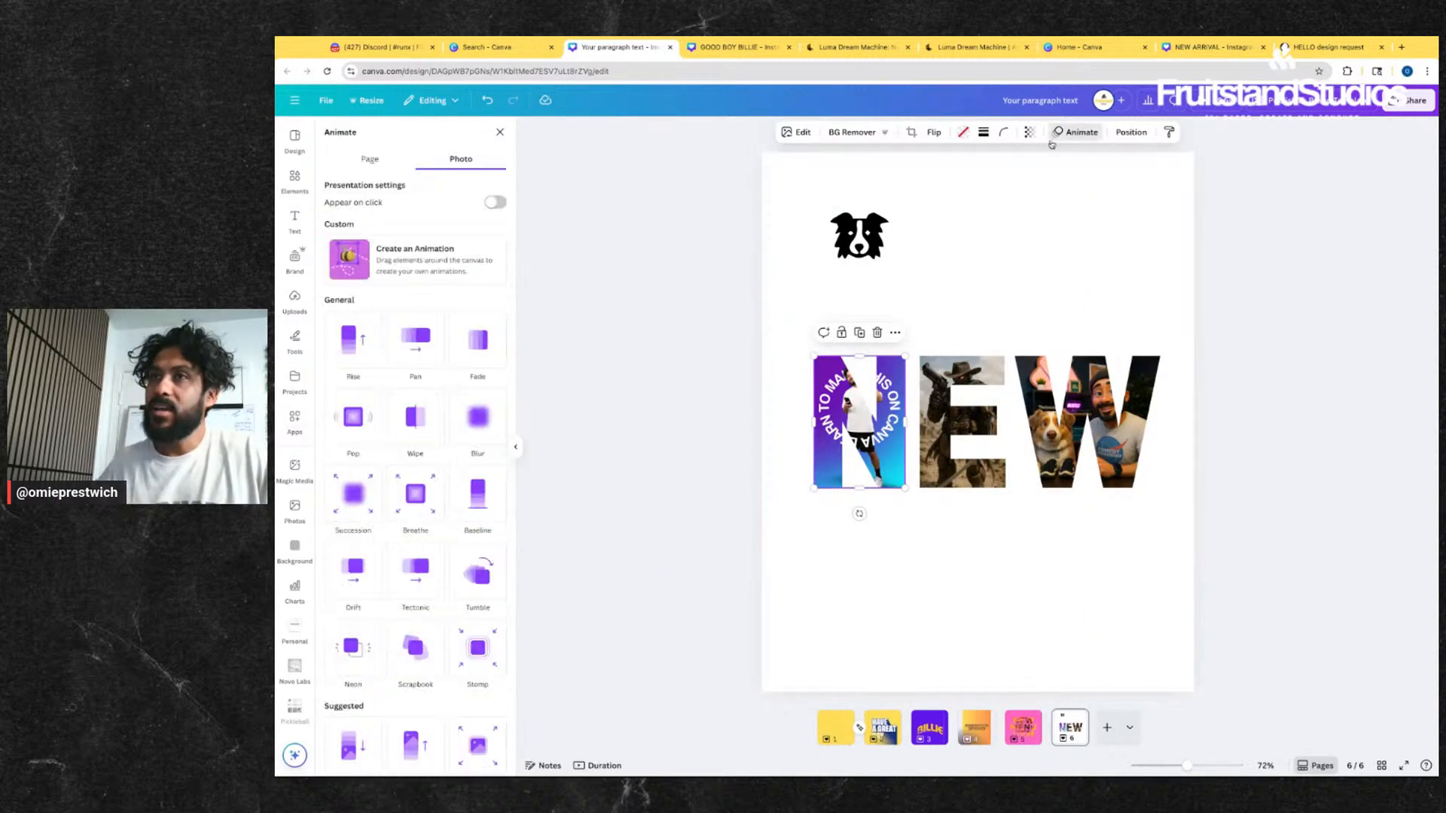
pyautogui.click(419, 269)
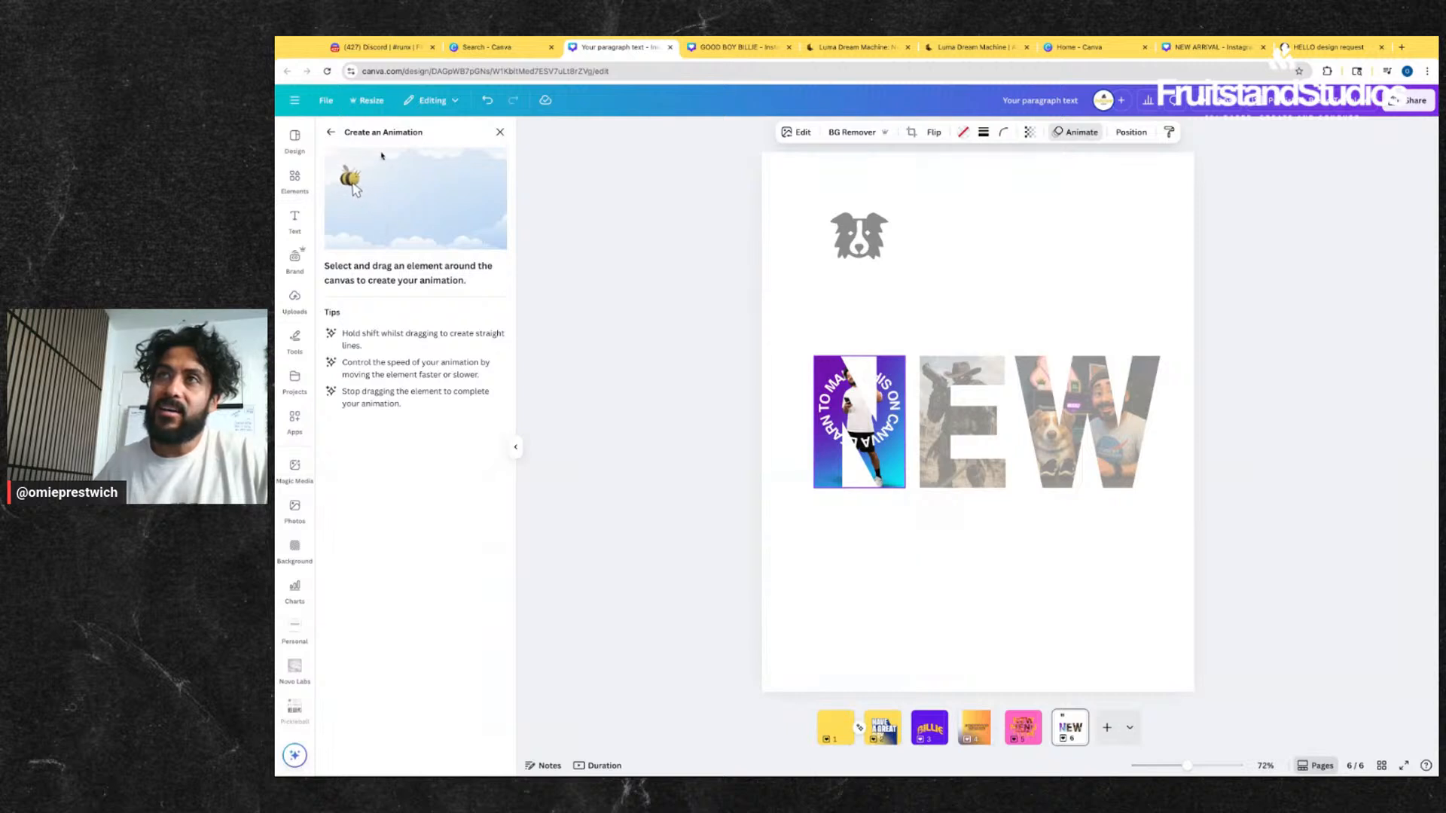
pyautogui.moveTo(859, 485)
pyautogui.mouseDown()
pyautogui.moveTo(880, 421)
pyautogui.moveTo(1033, 250)
pyautogui.moveTo(1219, 339)
pyautogui.moveTo(858, 733)
pyautogui.moveTo(859, 482)
pyautogui.mouseUp()
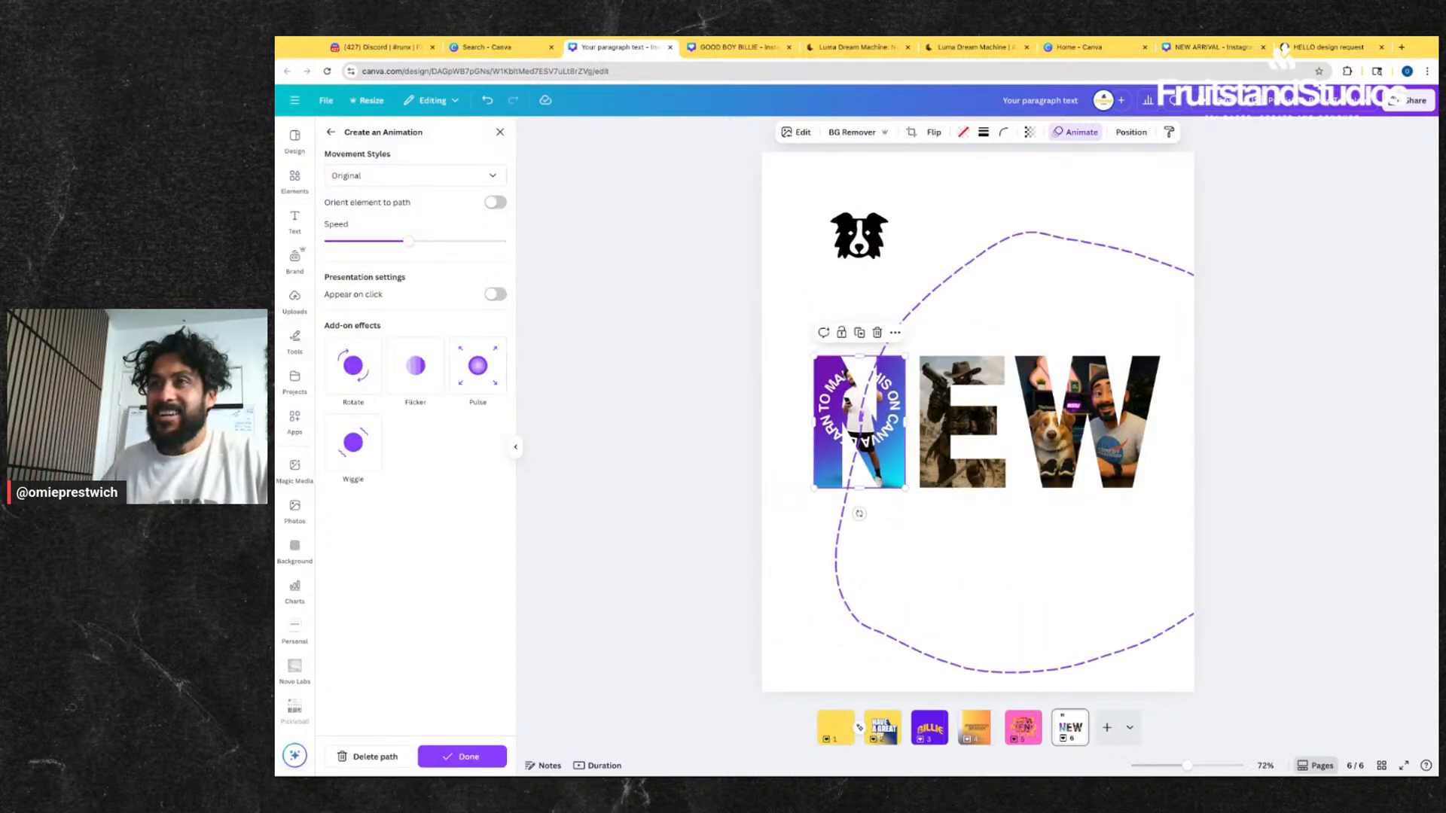
pyautogui.click(392, 178)
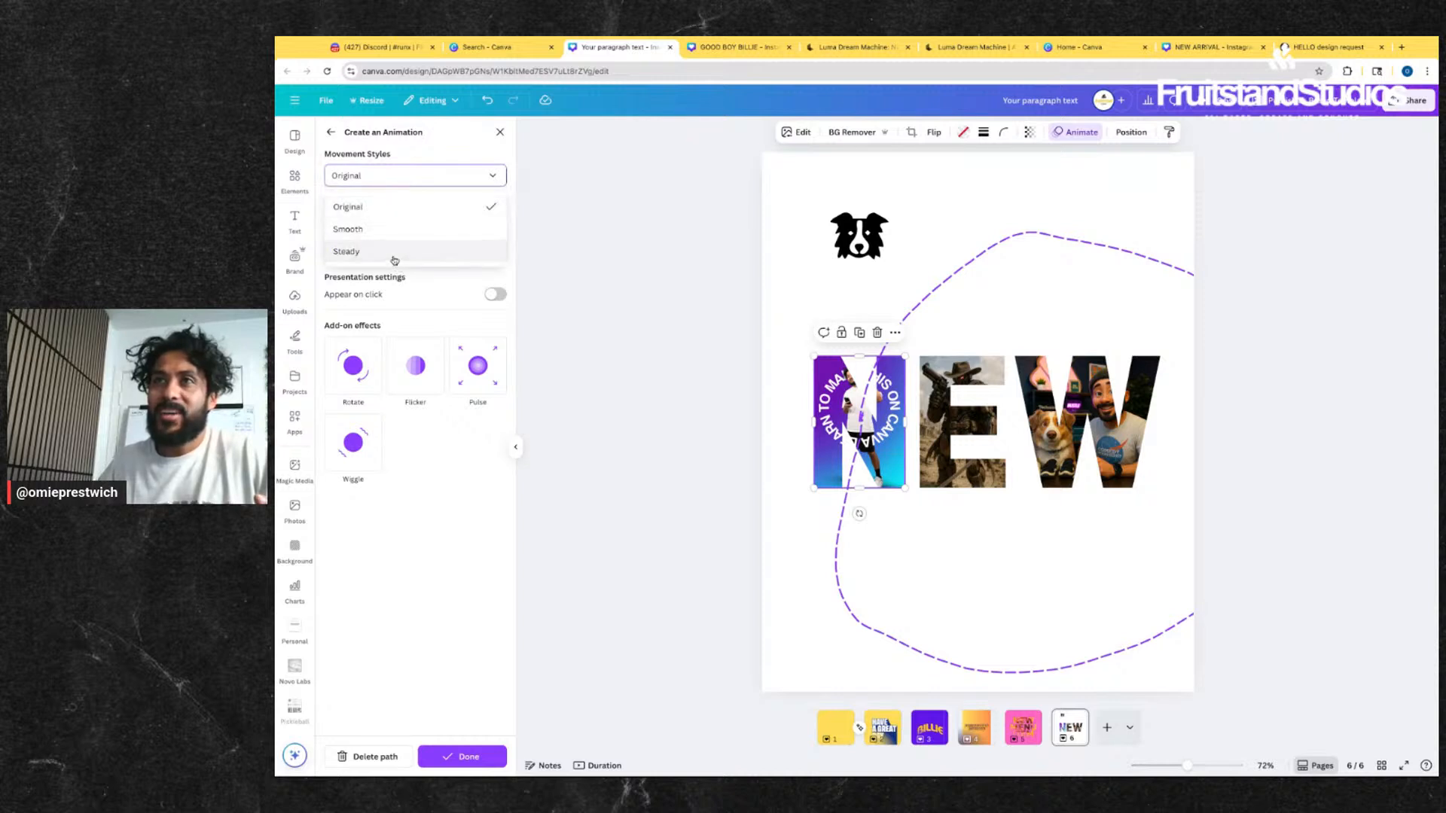
pyautogui.click(346, 251)
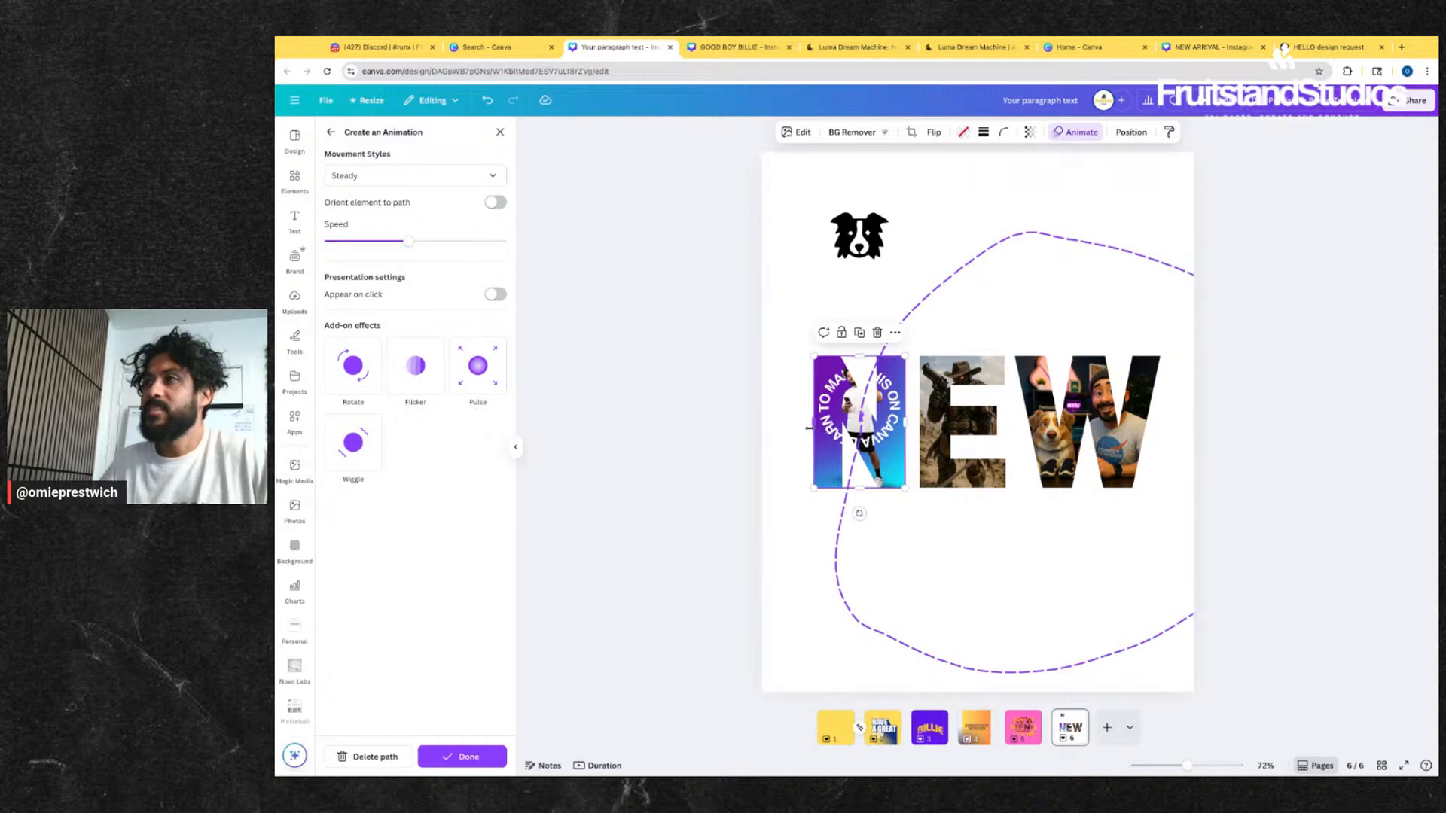
# - Delete the dog's motion path and leave the animation setup
pyautogui.click(384, 756)
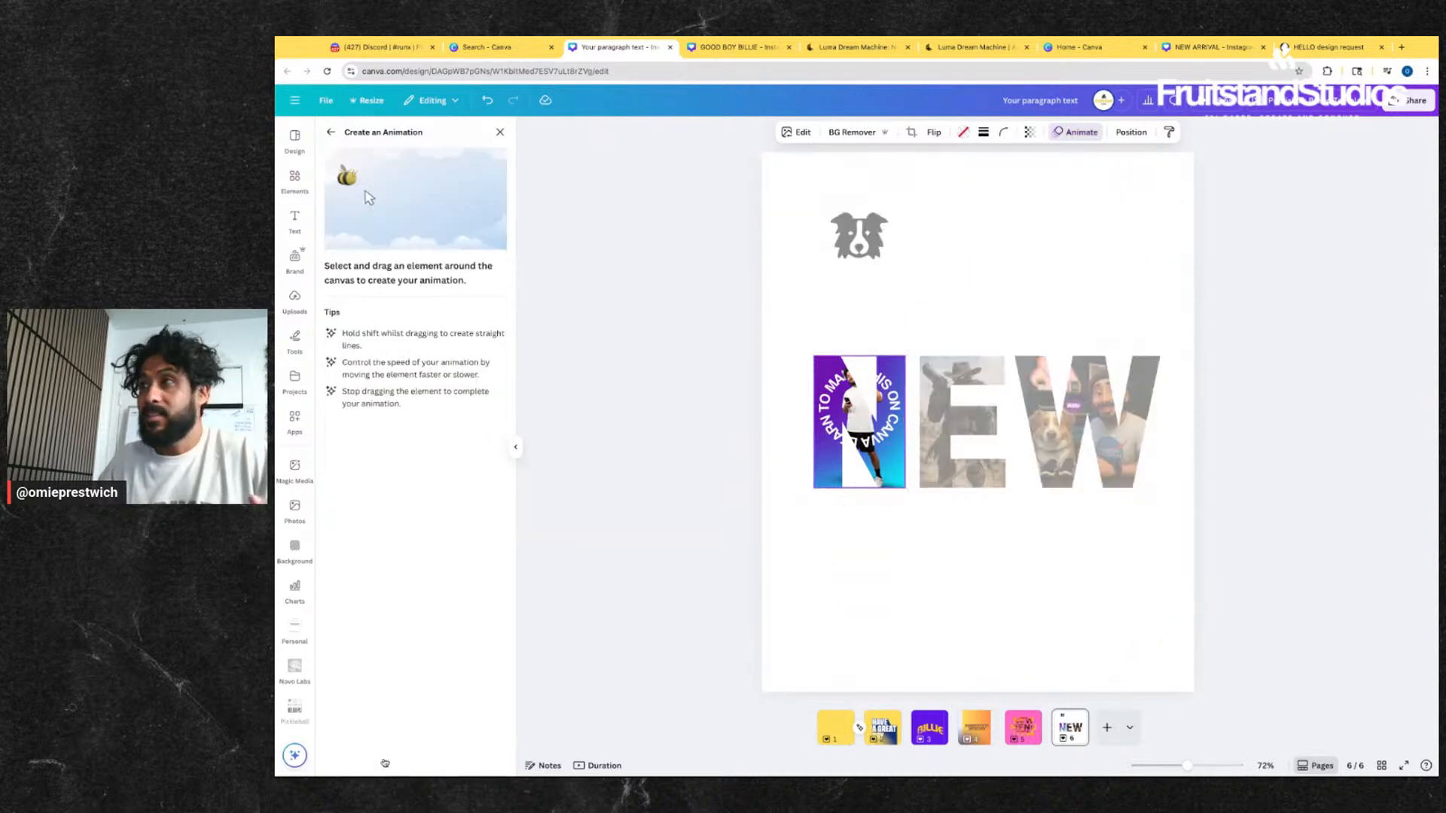
pyautogui.click(879, 232)
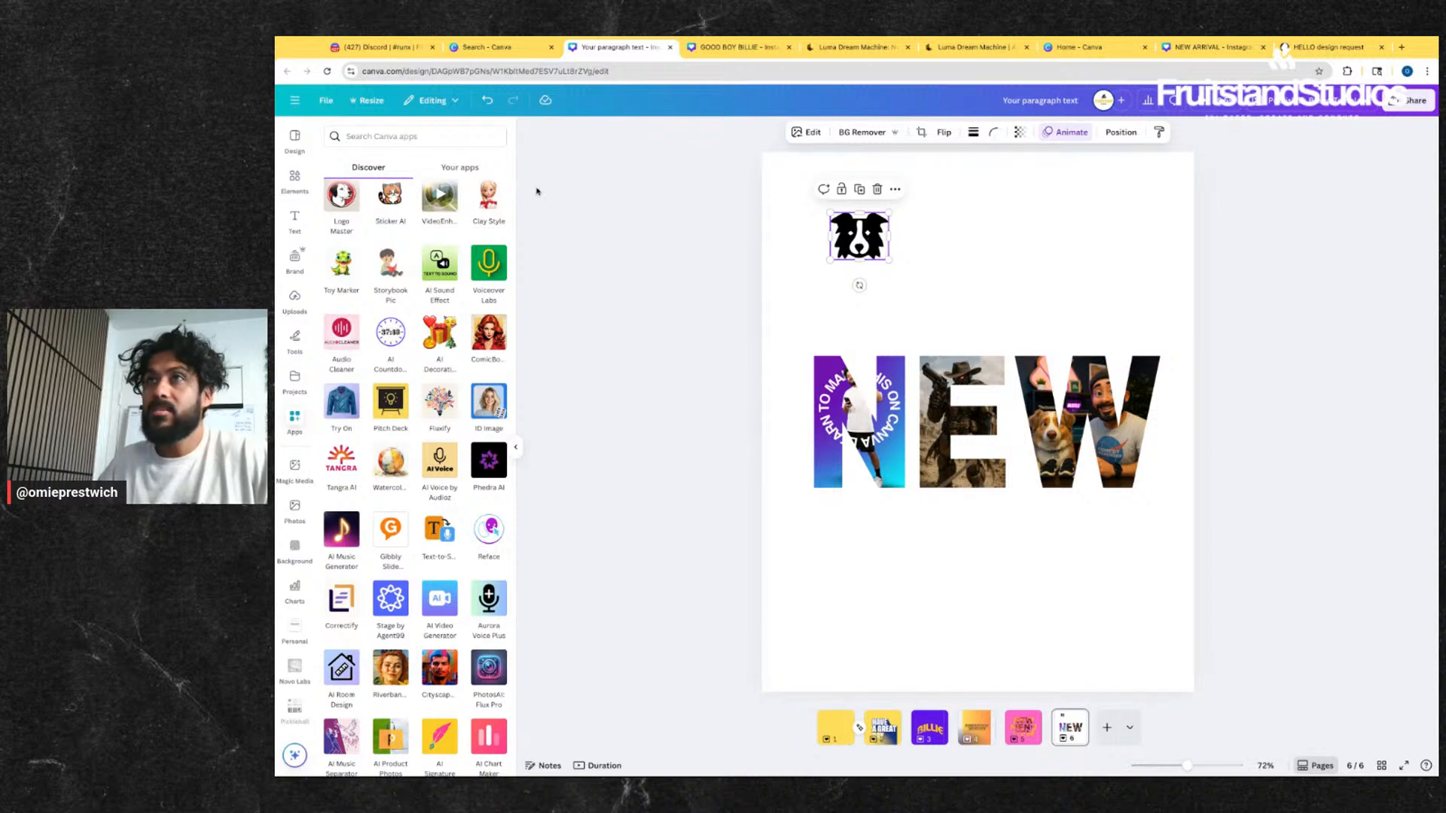
pyautogui.click(1051, 247)
pyautogui.click(855, 235)
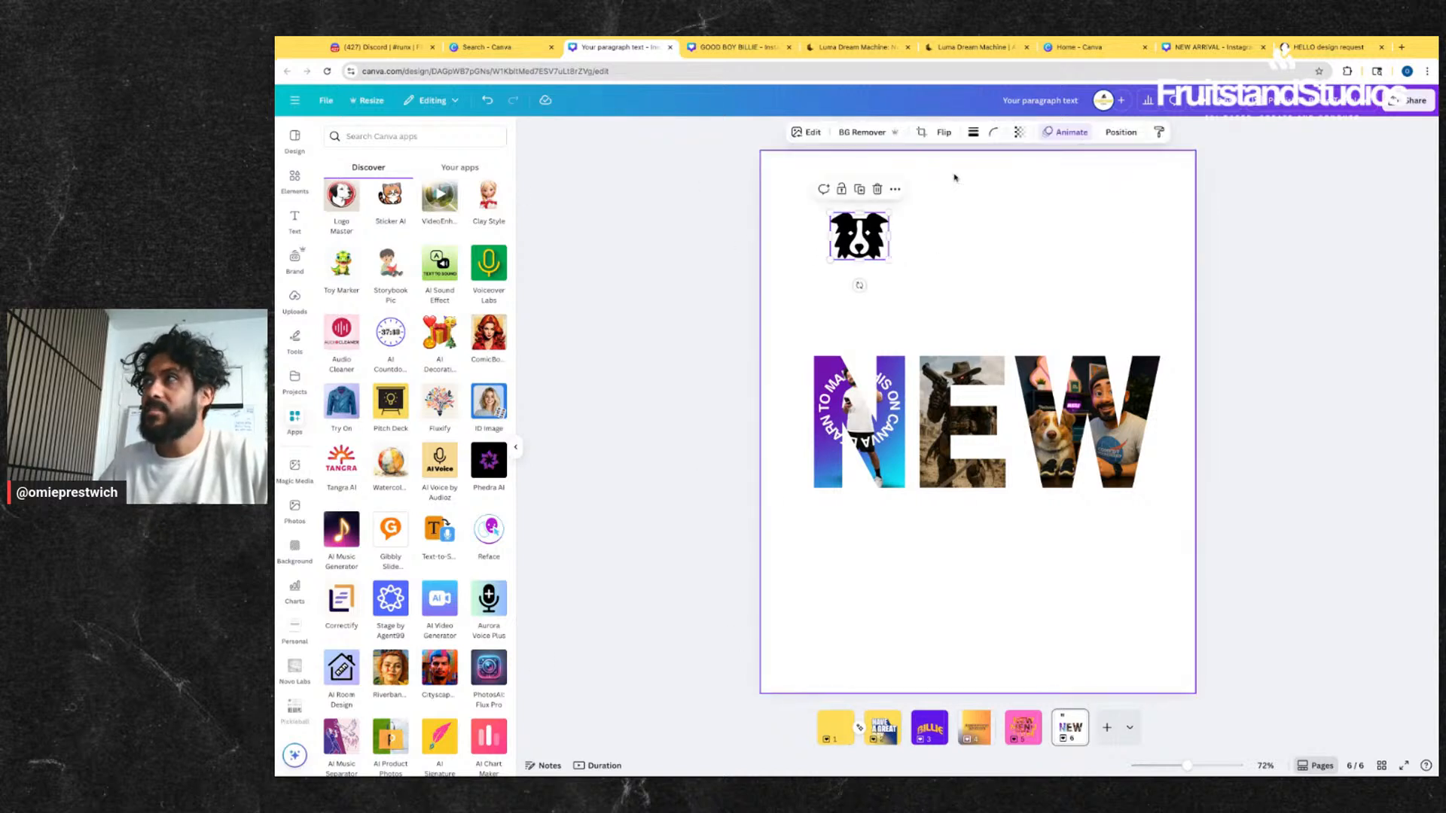
pyautogui.click(1061, 131)
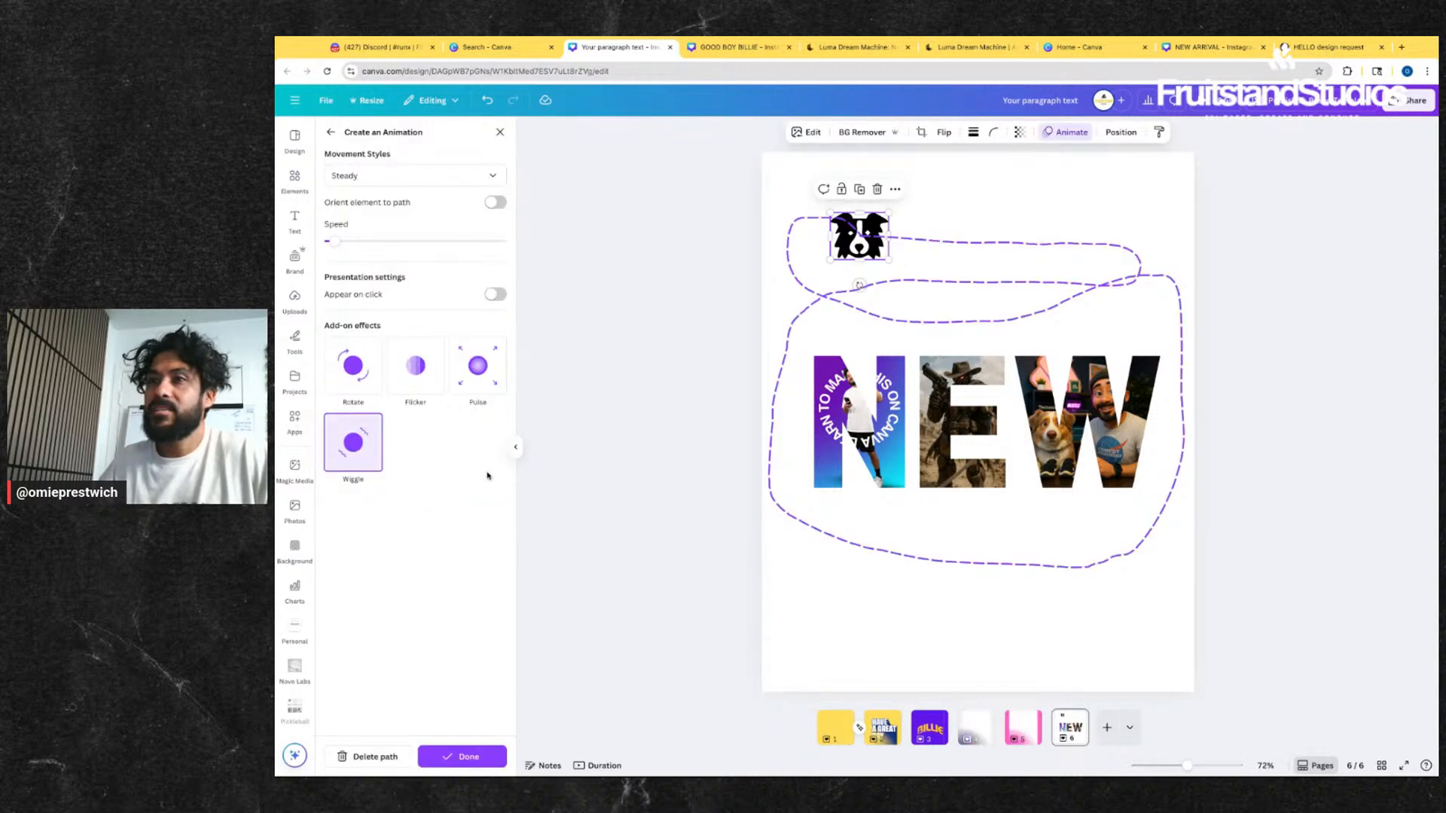
pyautogui.click(369, 756)
pyautogui.click(1037, 526)
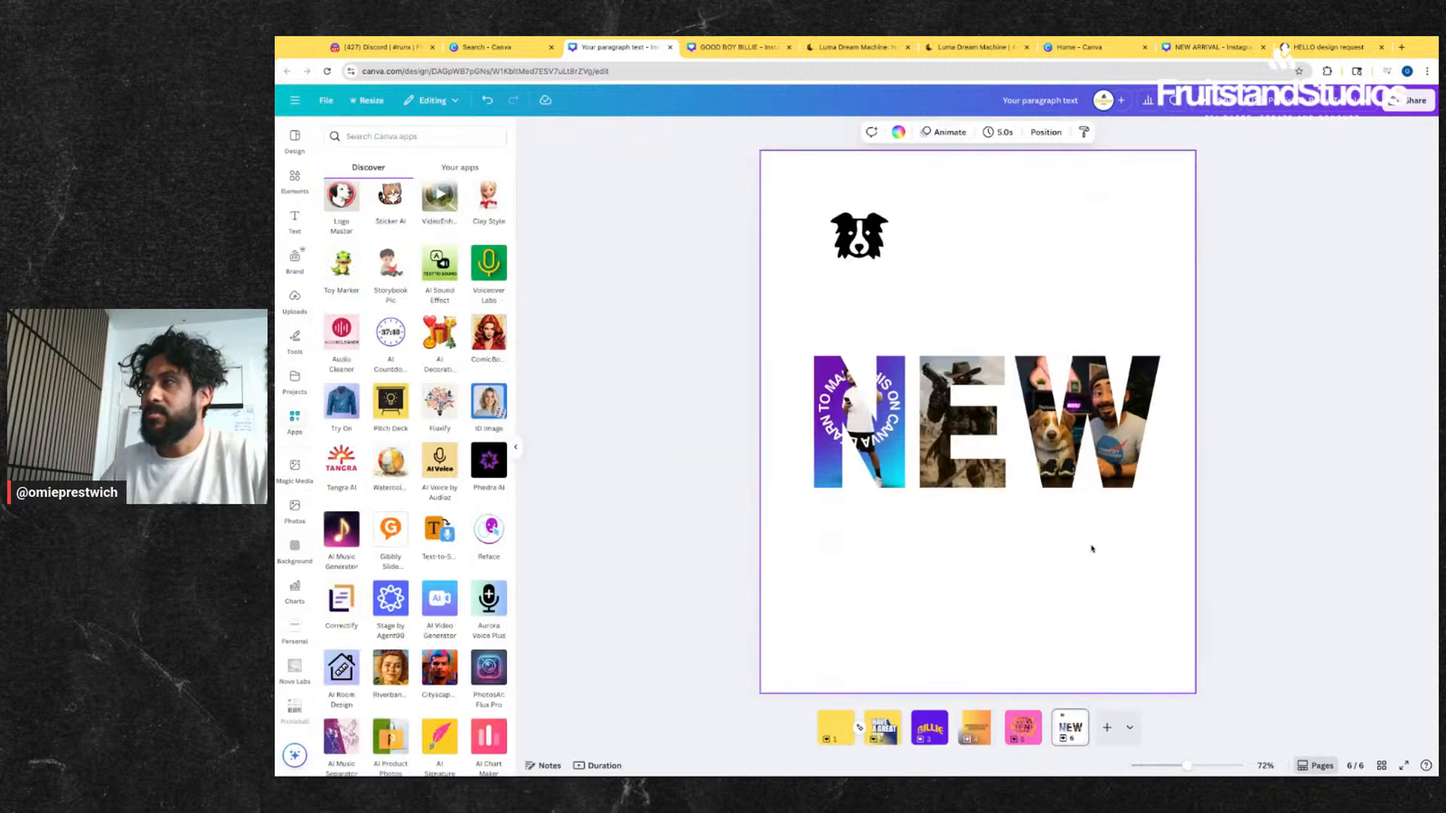
# - Select all three NEW letters, enlarge them and nudge them slightly left
pyautogui.moveTo(1091, 545); pyautogui.dragTo(1118, 503)
pyautogui.click(901, 640)
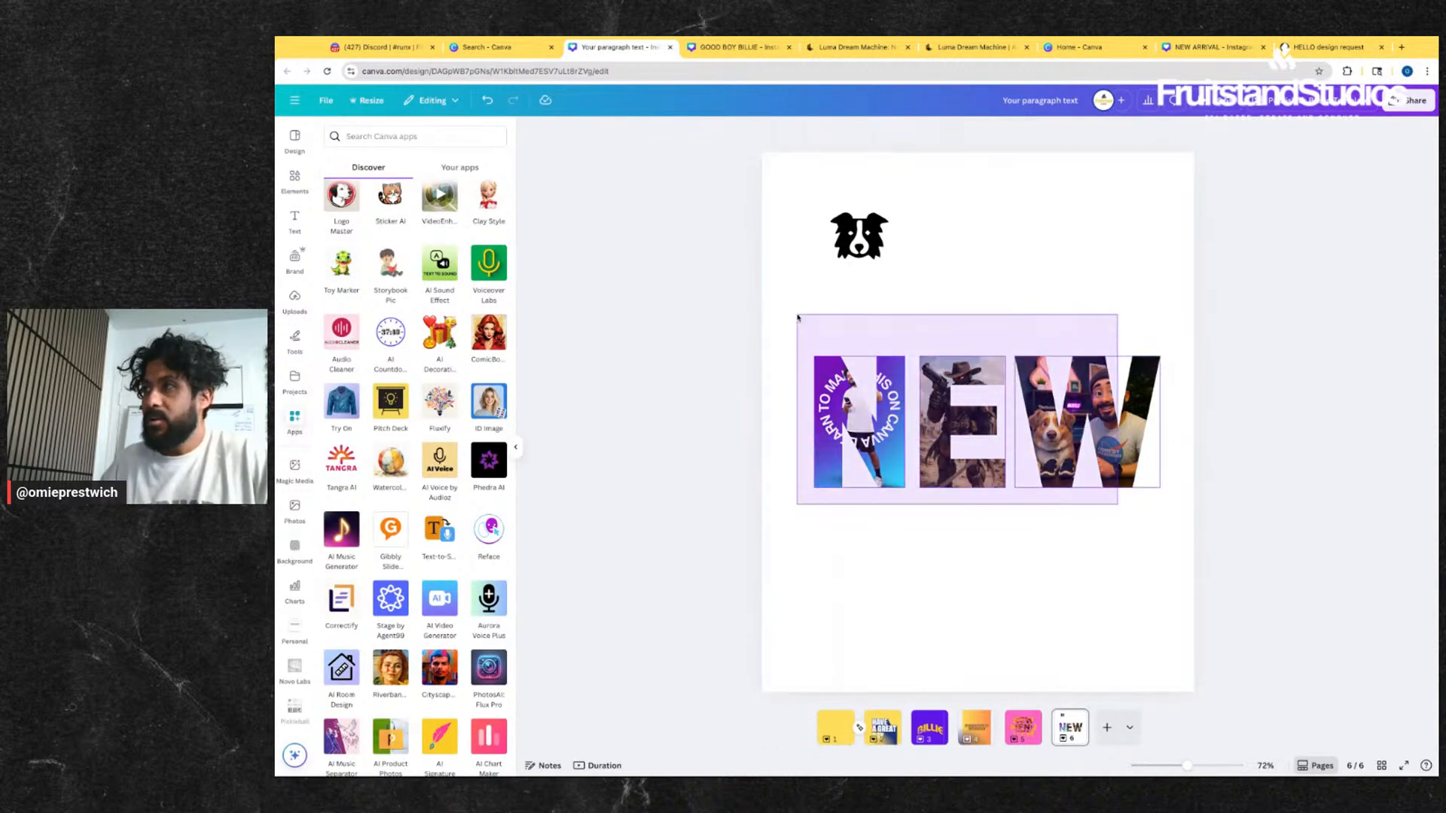
pyautogui.moveTo(798, 317); pyautogui.dragTo(796, 314)
pyautogui.moveTo(1160, 356); pyautogui.dragTo(1188, 345)
pyautogui.moveTo(1074, 408); pyautogui.dragTo(1066, 407)
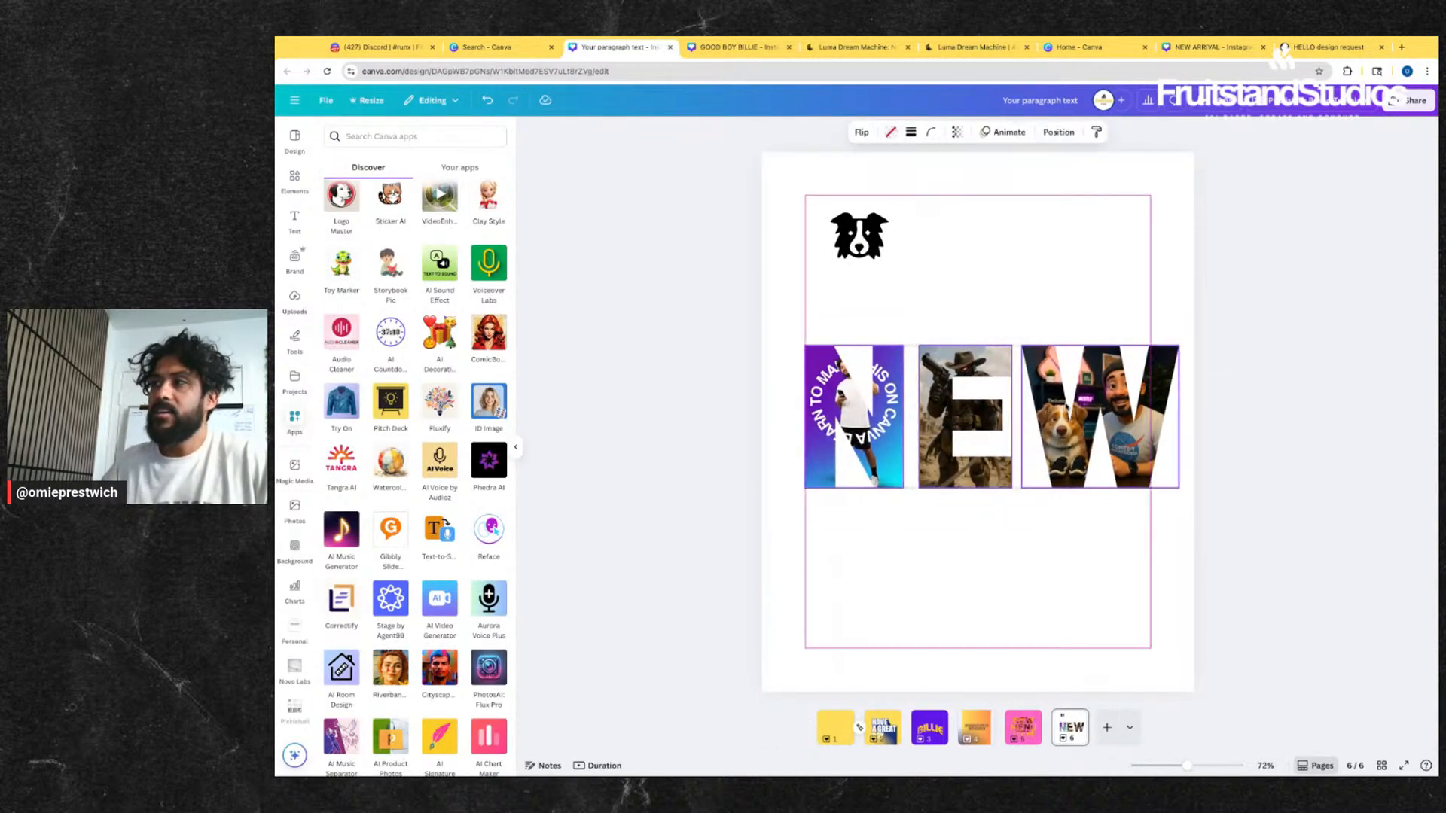
pyautogui.click(1059, 555)
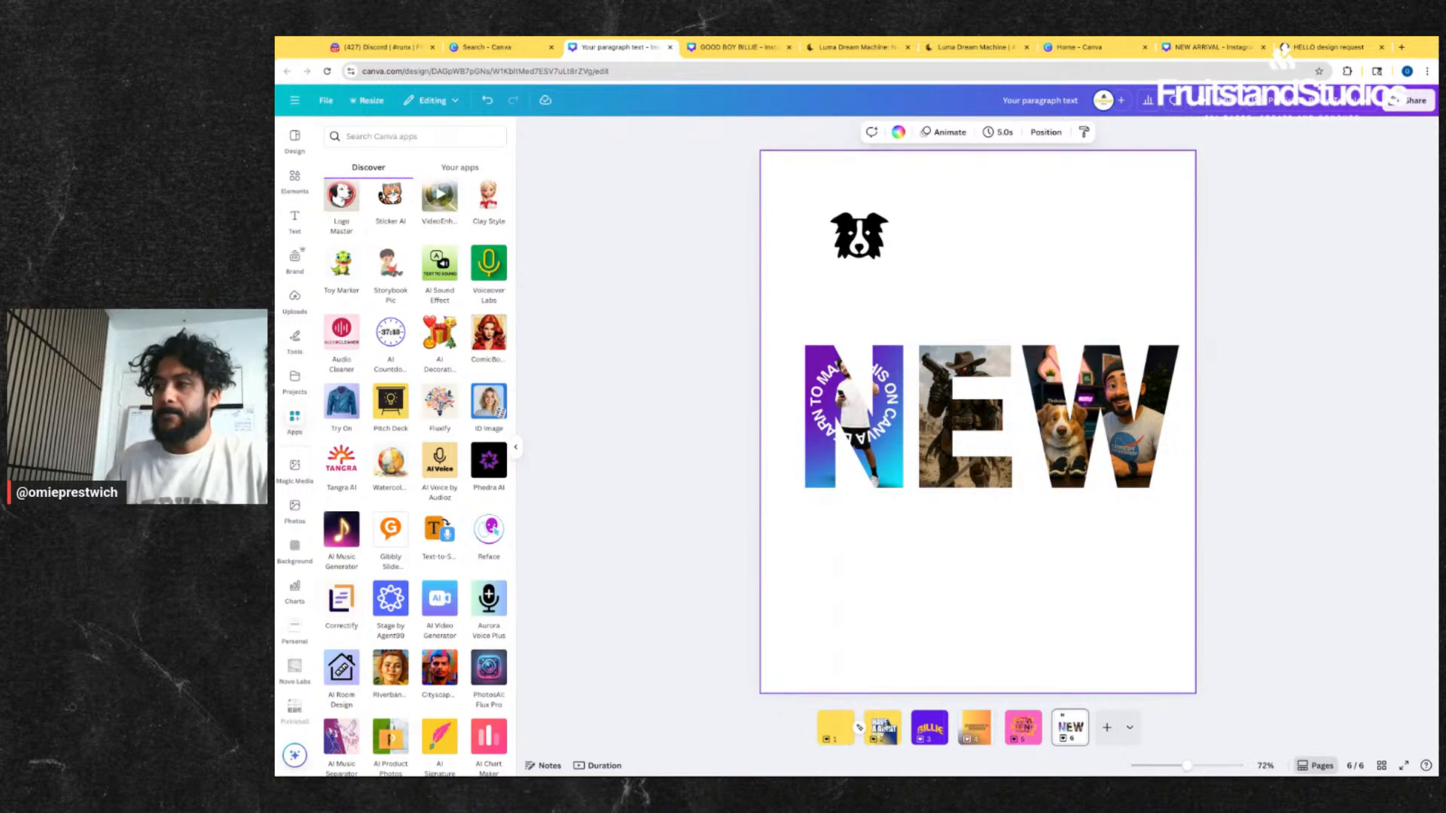
# - Add a blank page 7 after page 6, then switch to the HELLO design request chat
pyautogui.click(1106, 727)
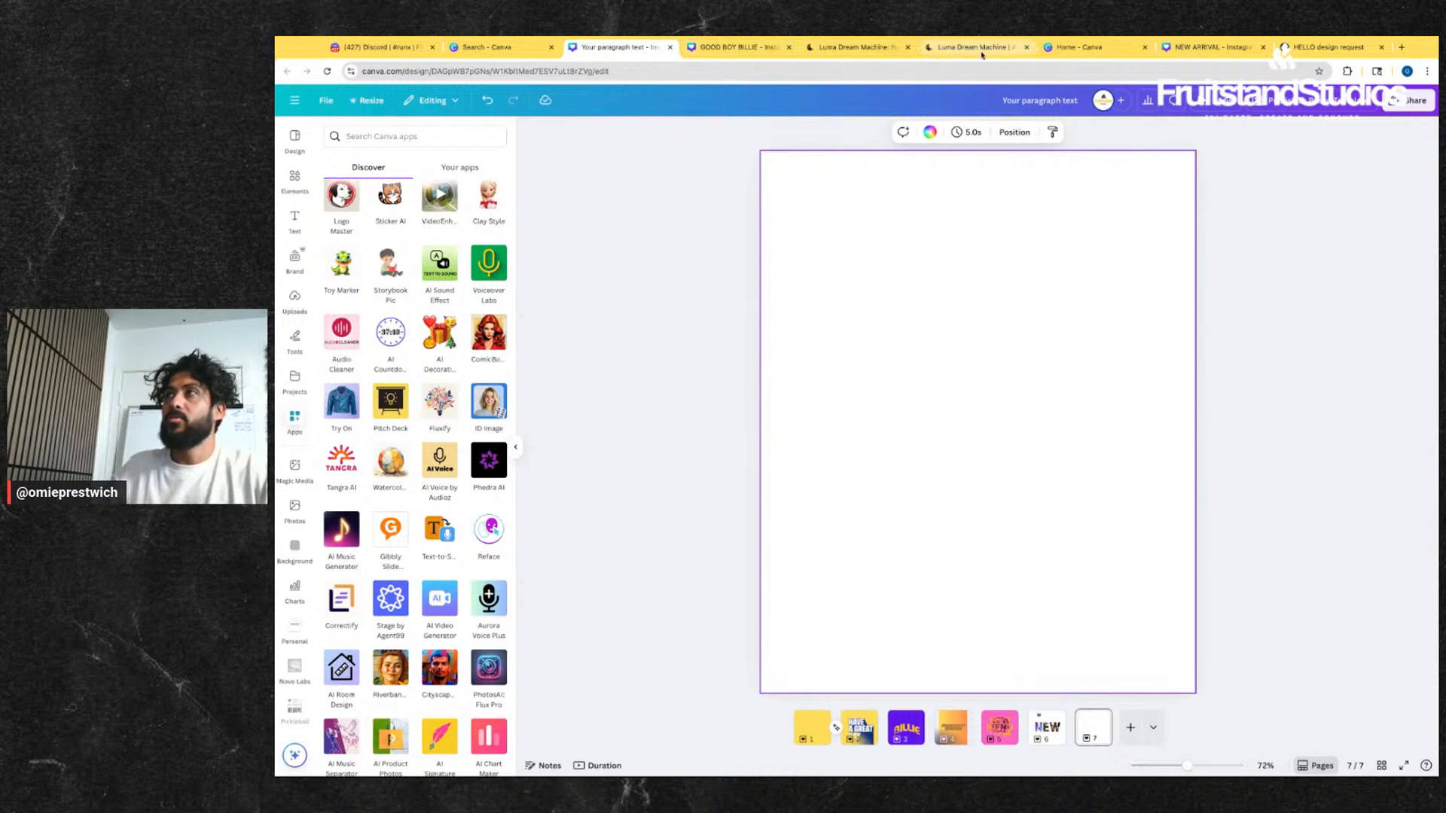
pyautogui.click(1354, 48)
pyautogui.moveTo(917, 448)
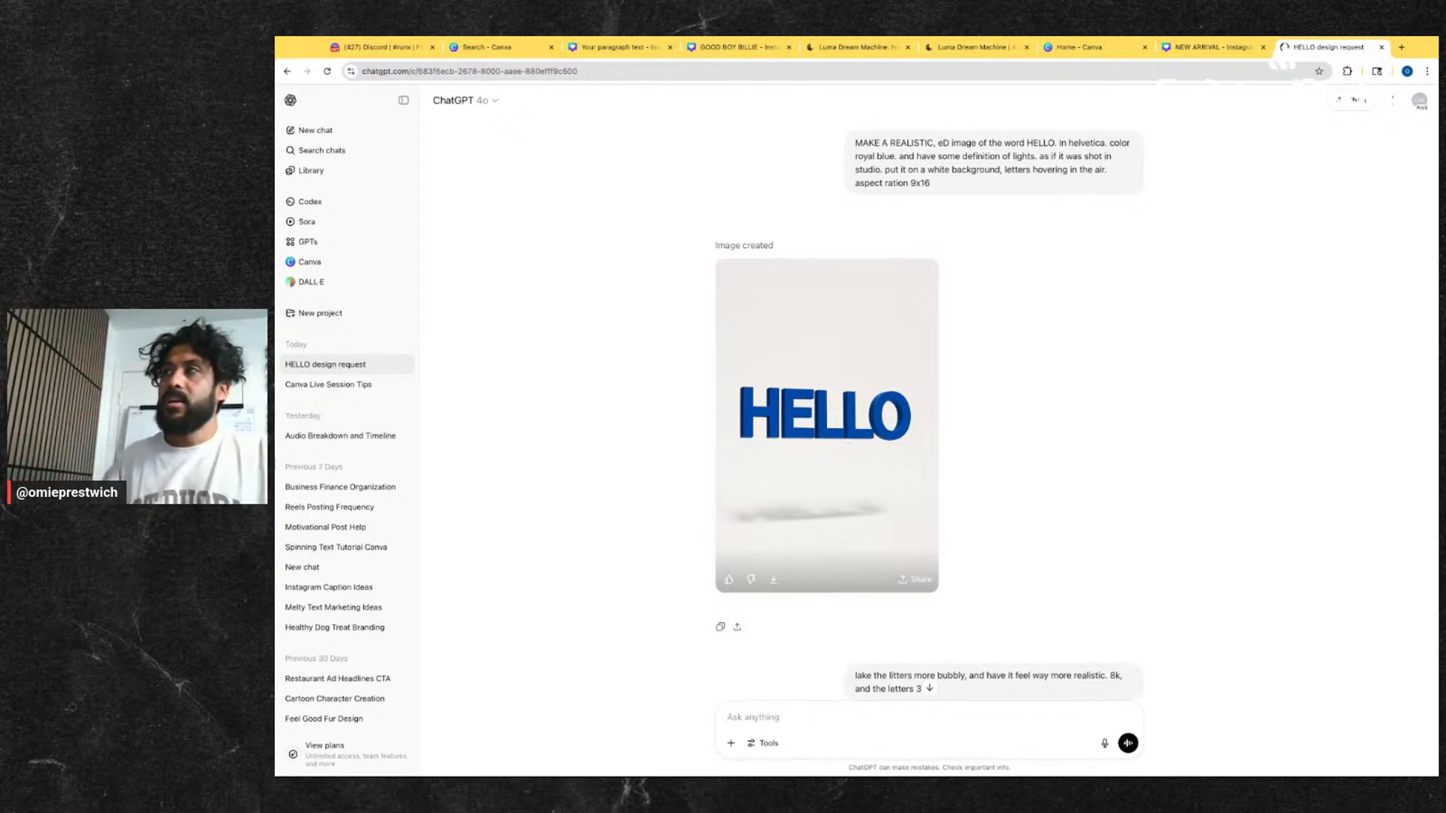
# - Highlight the first HELLO prompt, scroll through the earlier images, then start a new chat
pyautogui.moveTo(851, 144); pyautogui.dragTo(932, 184)
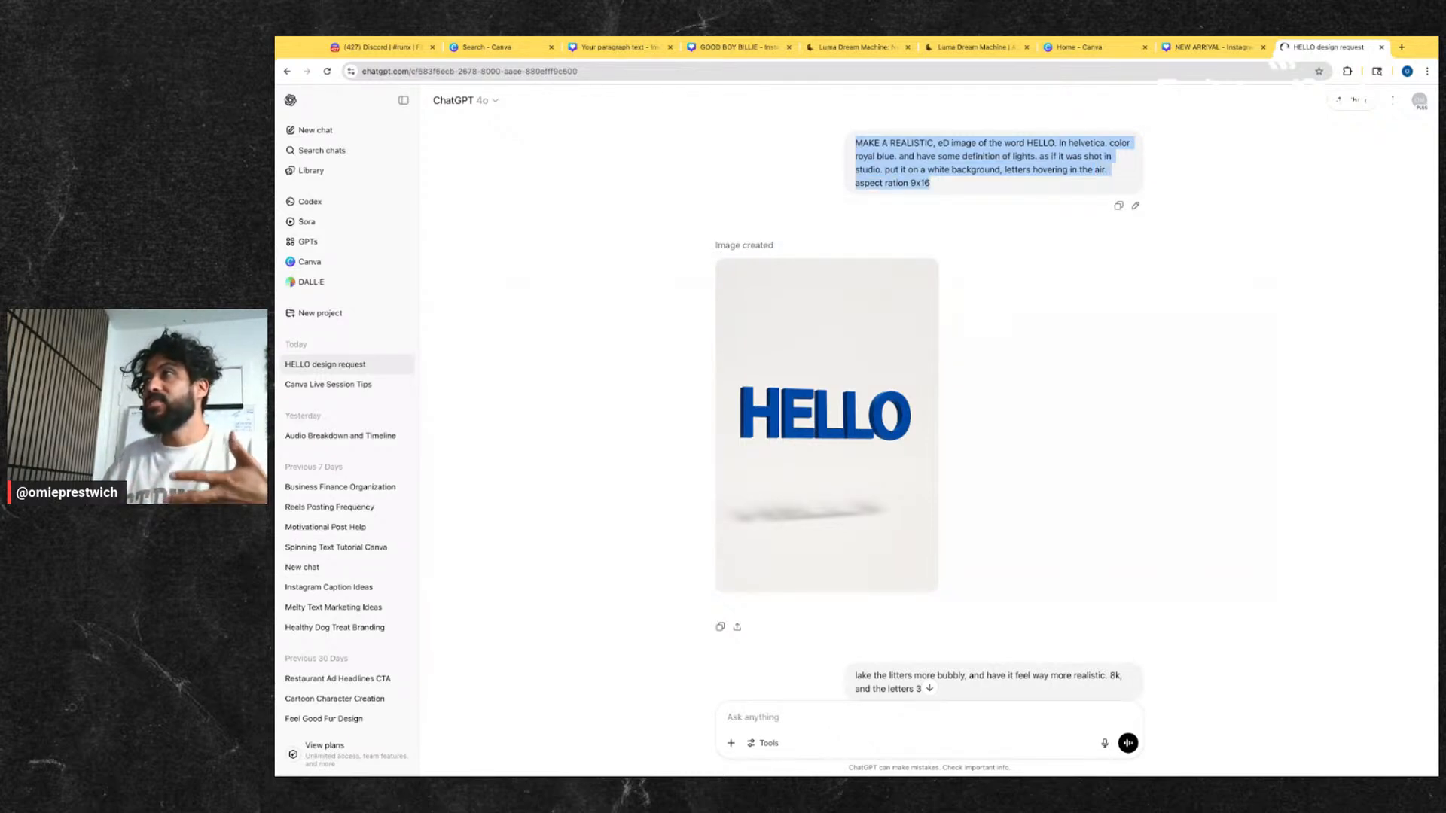
pyautogui.click(1111, 326)
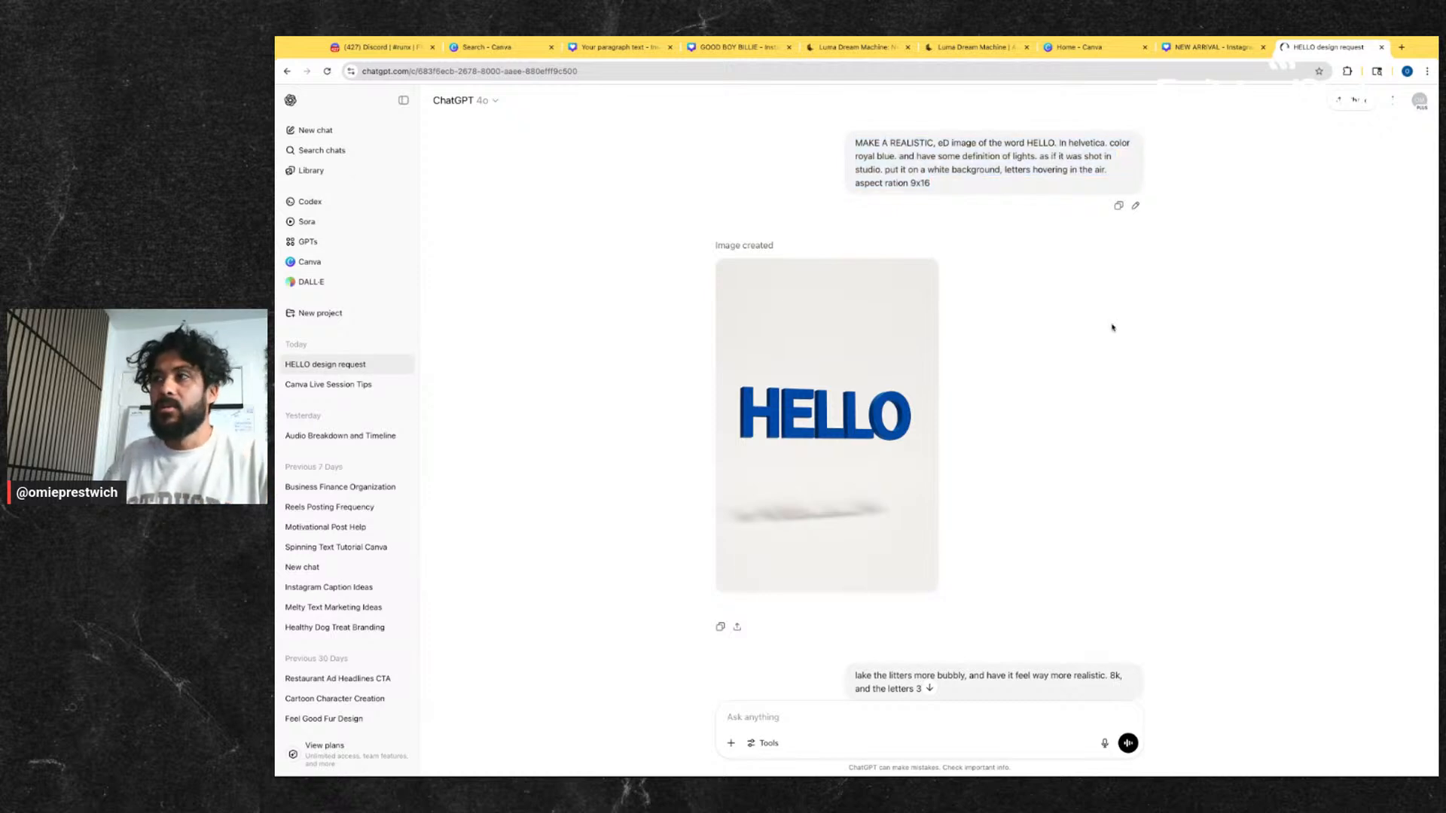
pyautogui.scroll(-8, 1112, 327)
pyautogui.scroll(-10, 1112, 327)
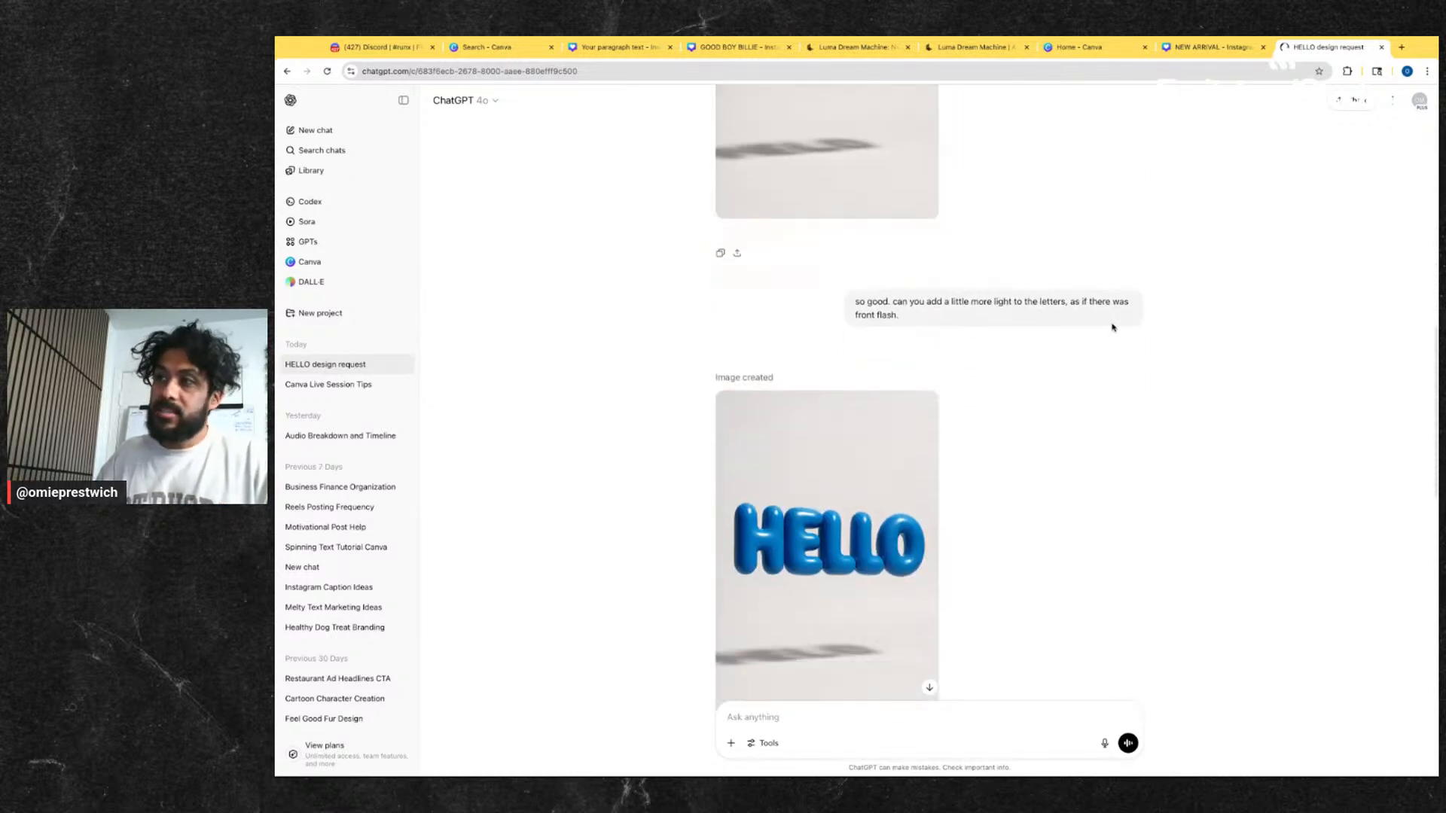
pyautogui.scroll(20, 1112, 327)
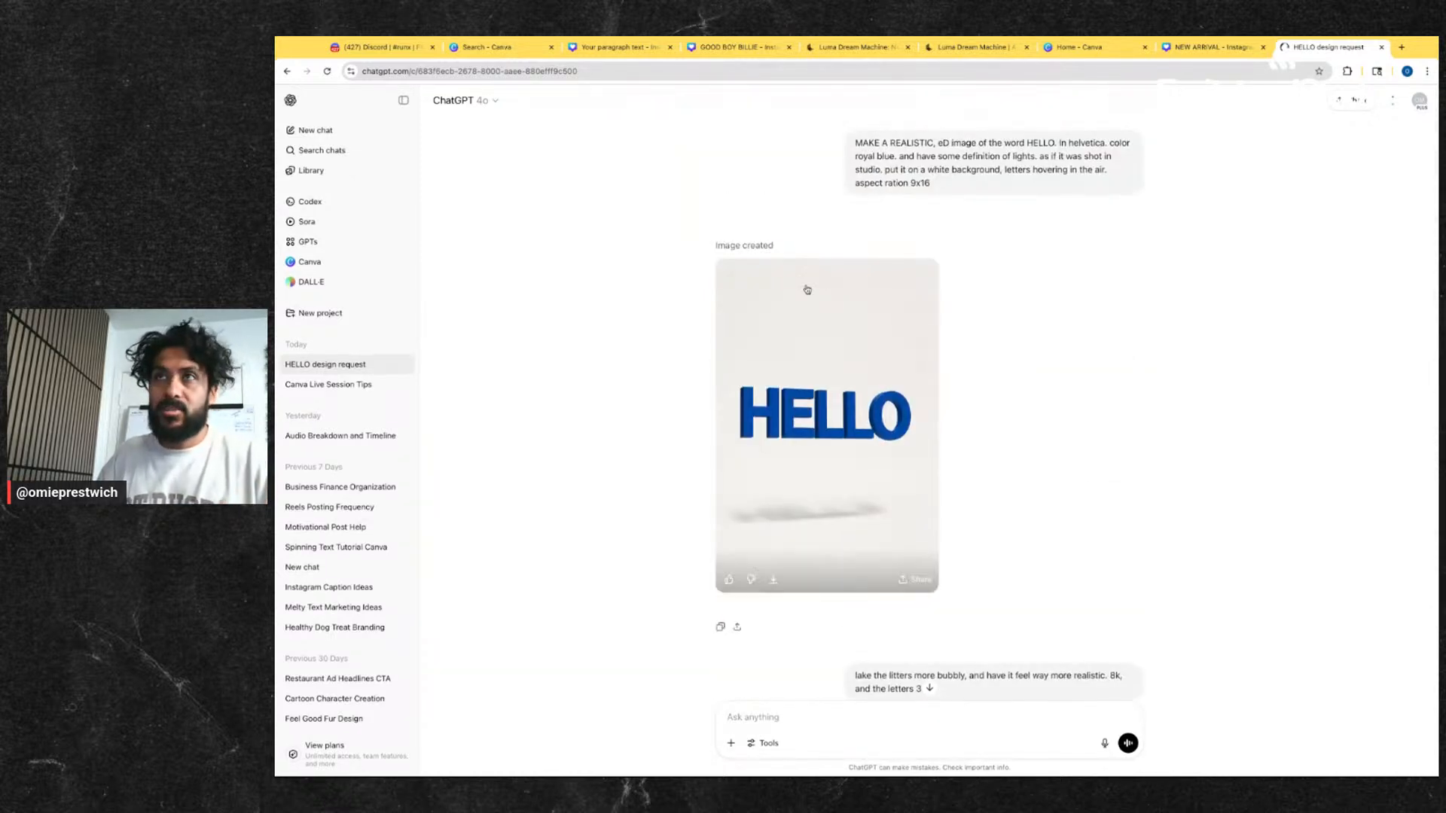
pyautogui.click(344, 136)
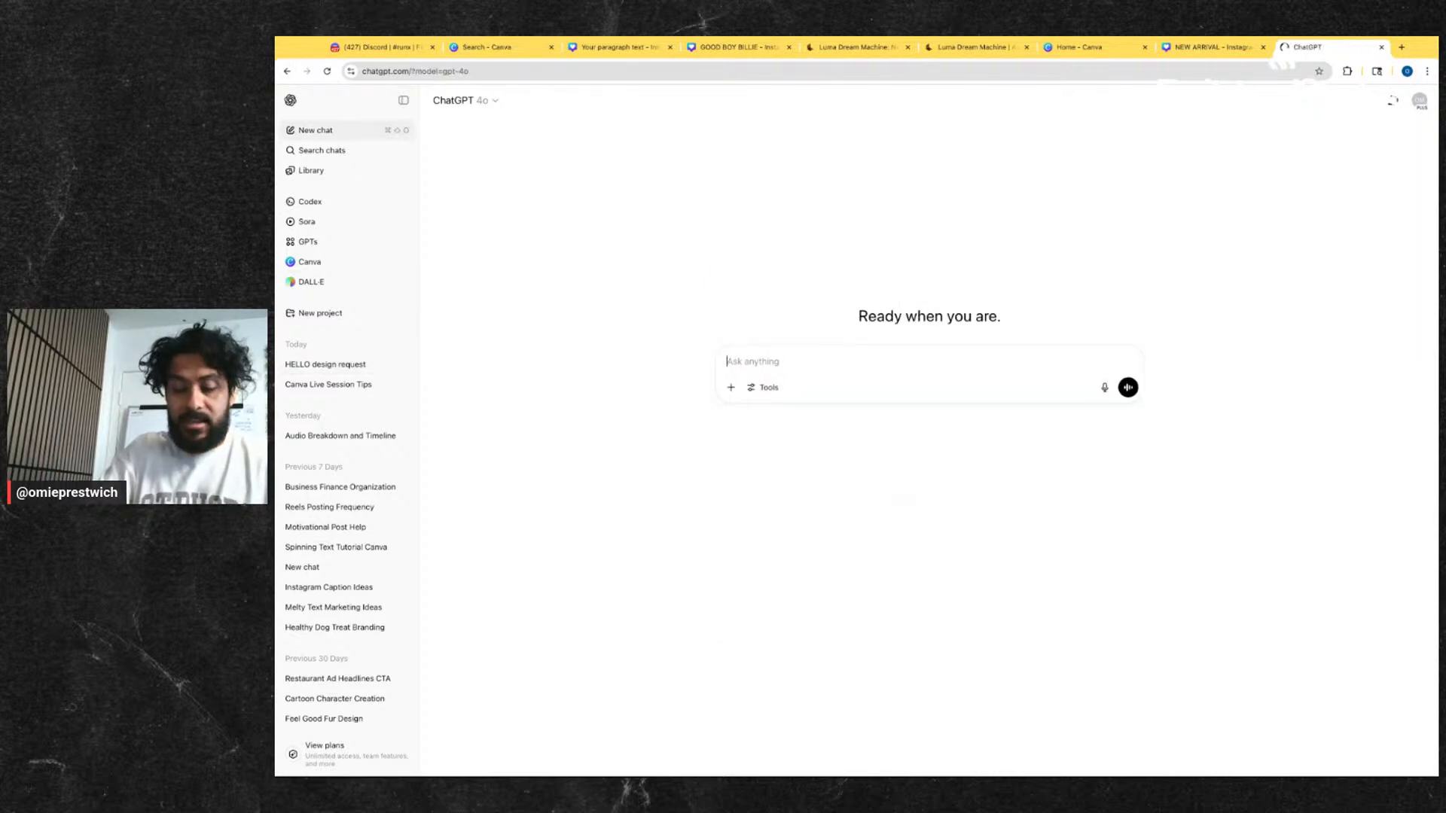
# - Write and send a prompt for a helium-balloon HELLO in a white studio with depth and light reflections
pyautogui.write('I NE')
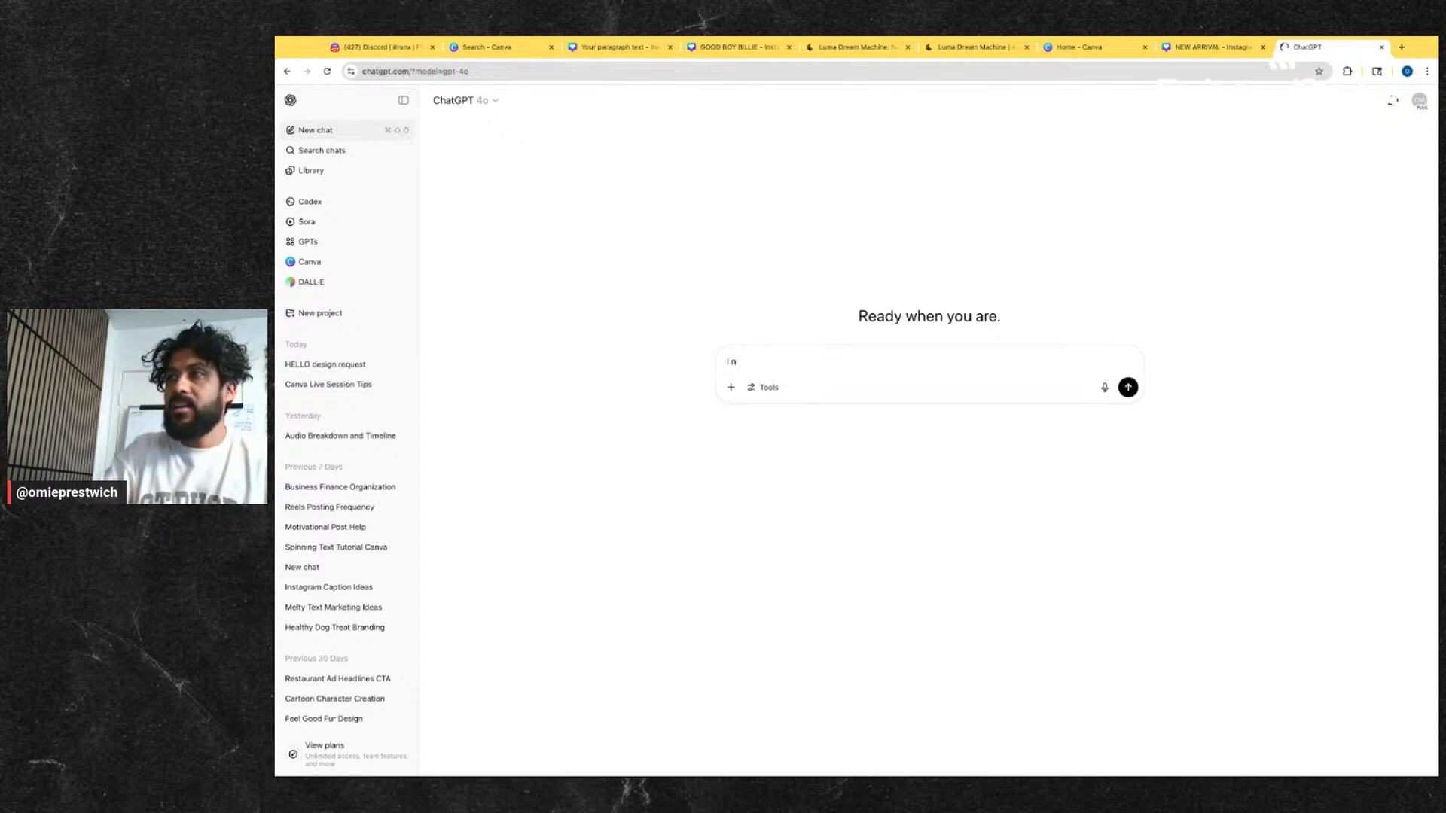
pyautogui.write('ed you to make ')
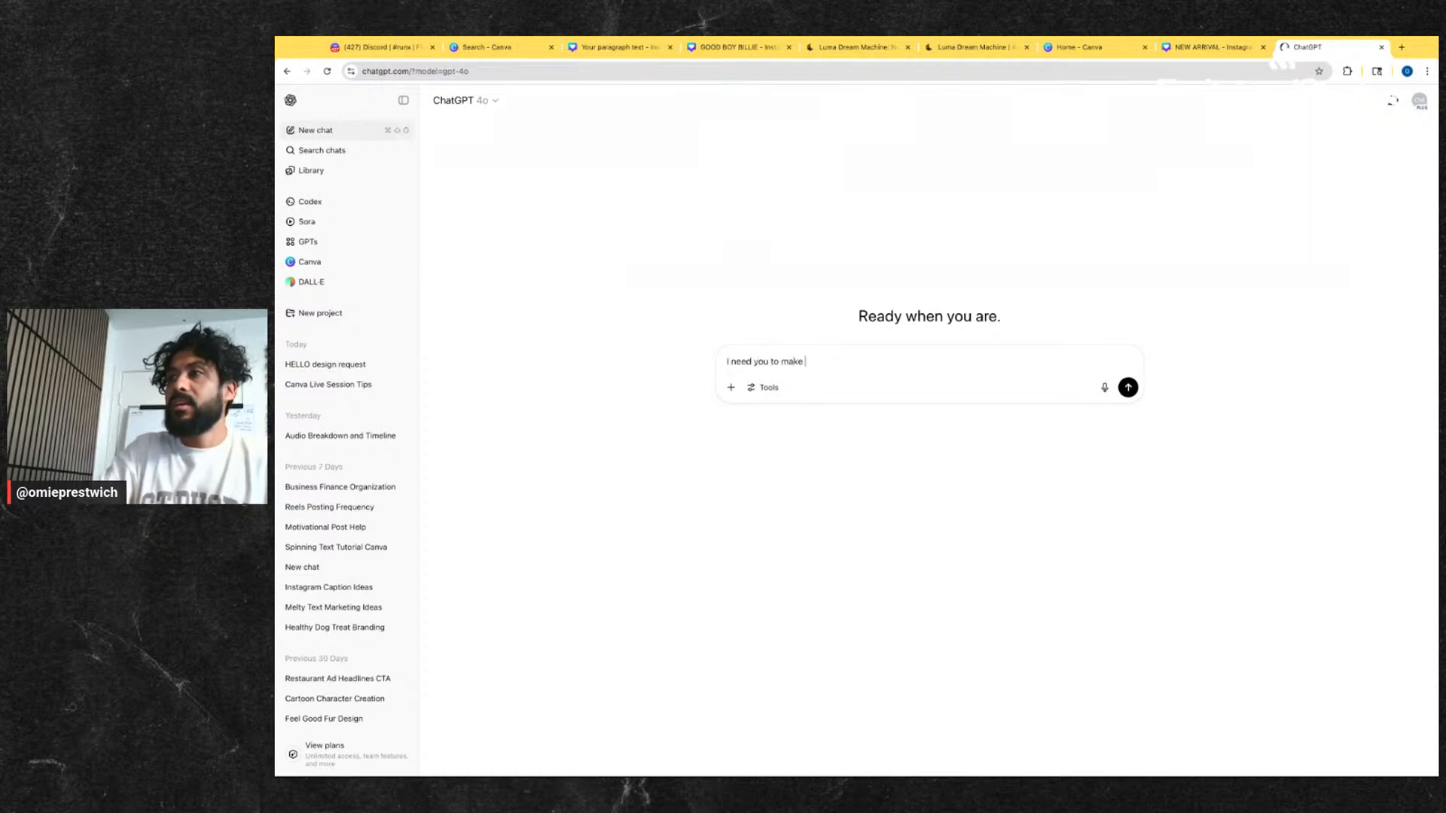
pyautogui.write('a design for ')
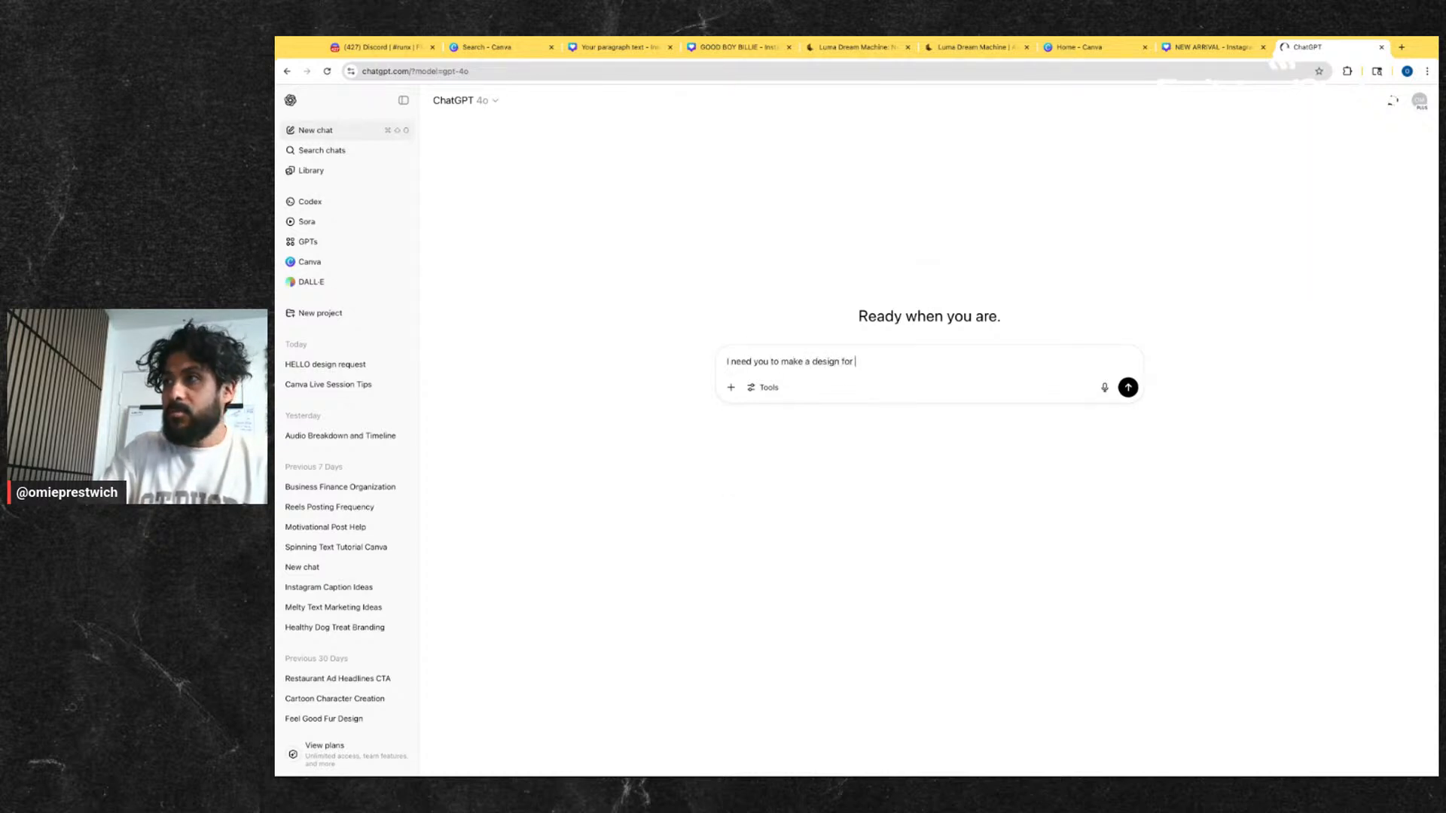
pyautogui.write('me. The word ')
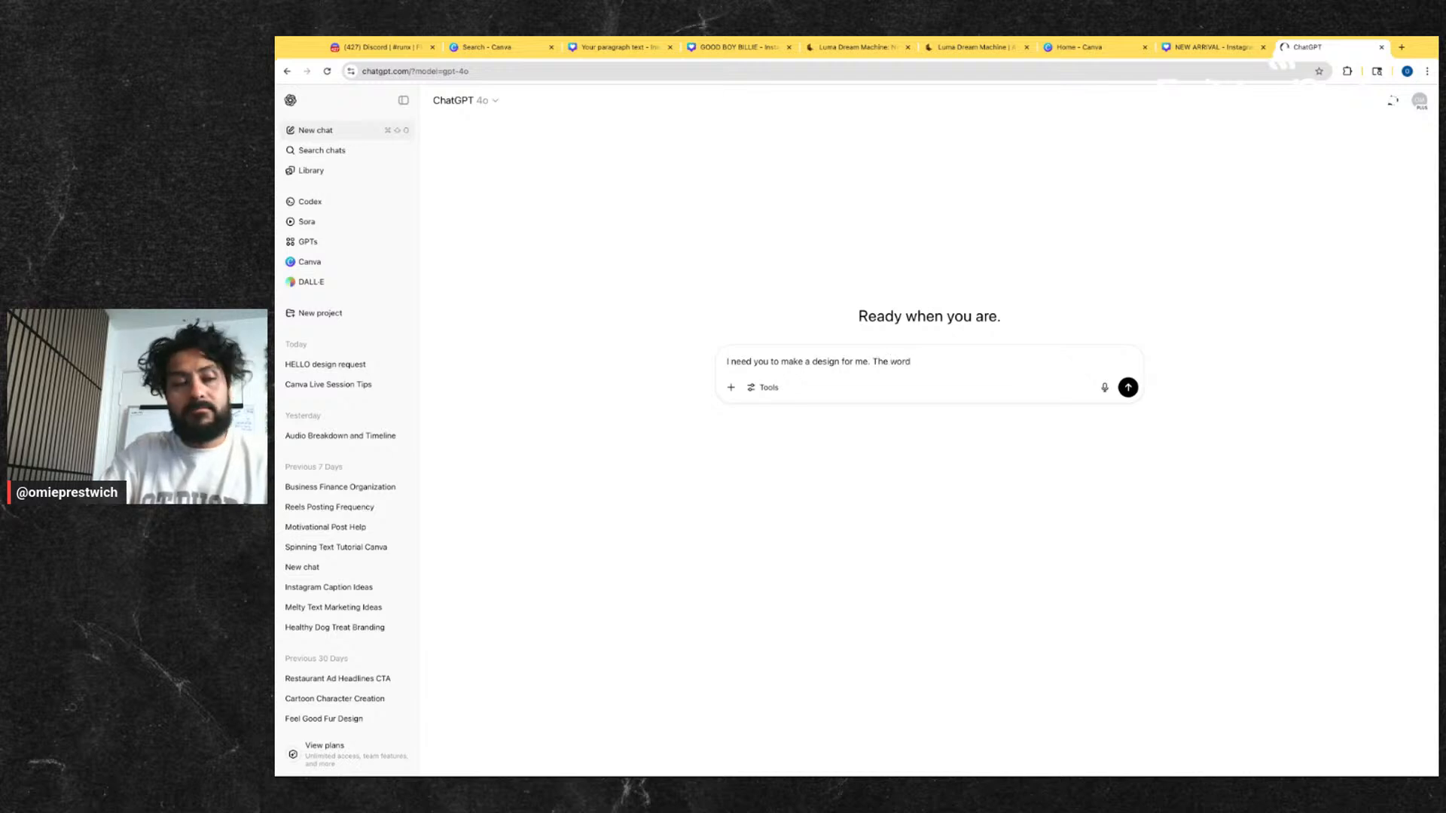
pyautogui.write('HELLO"')
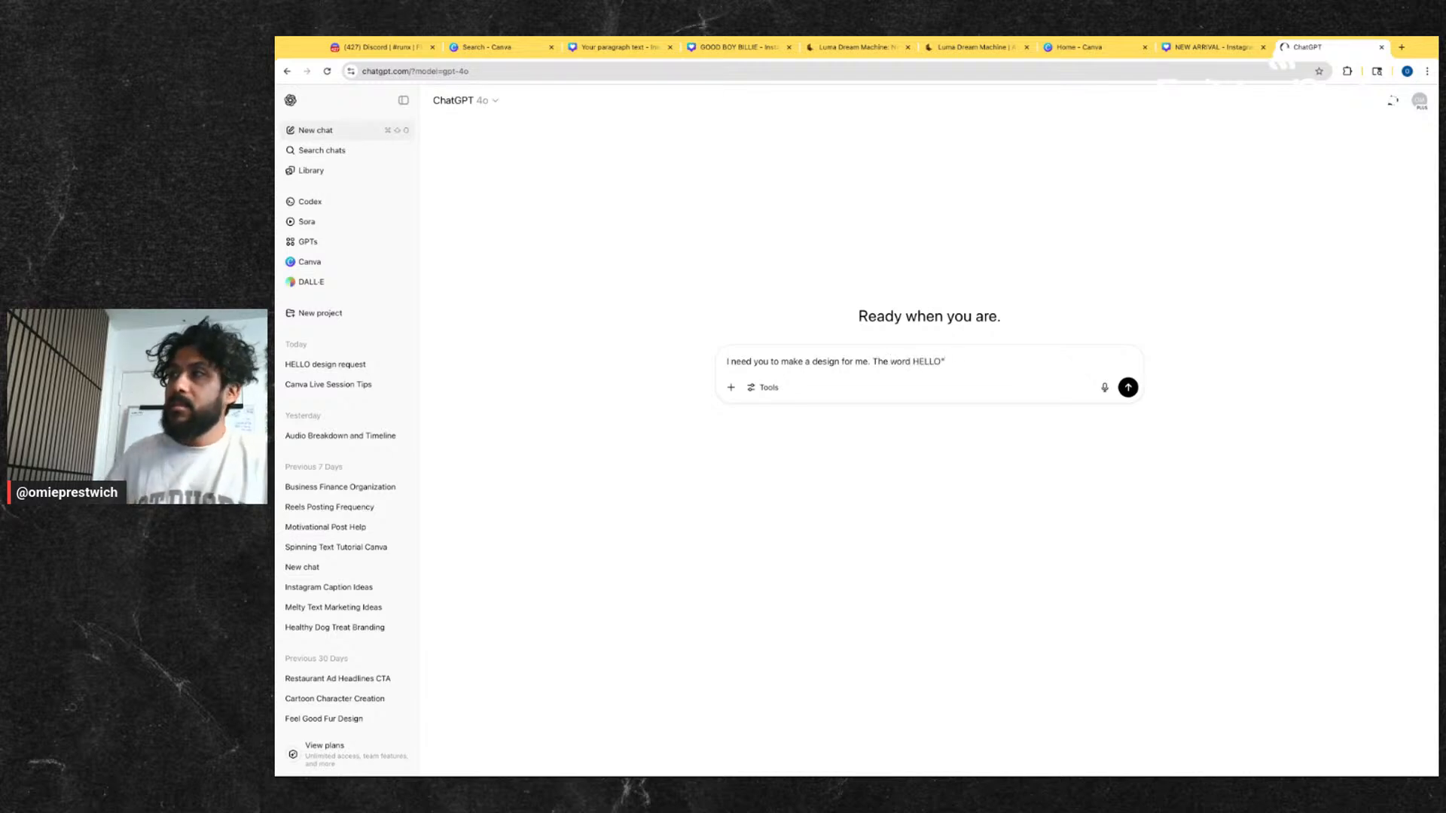
pyautogui.scroll(-1, 346, 130)
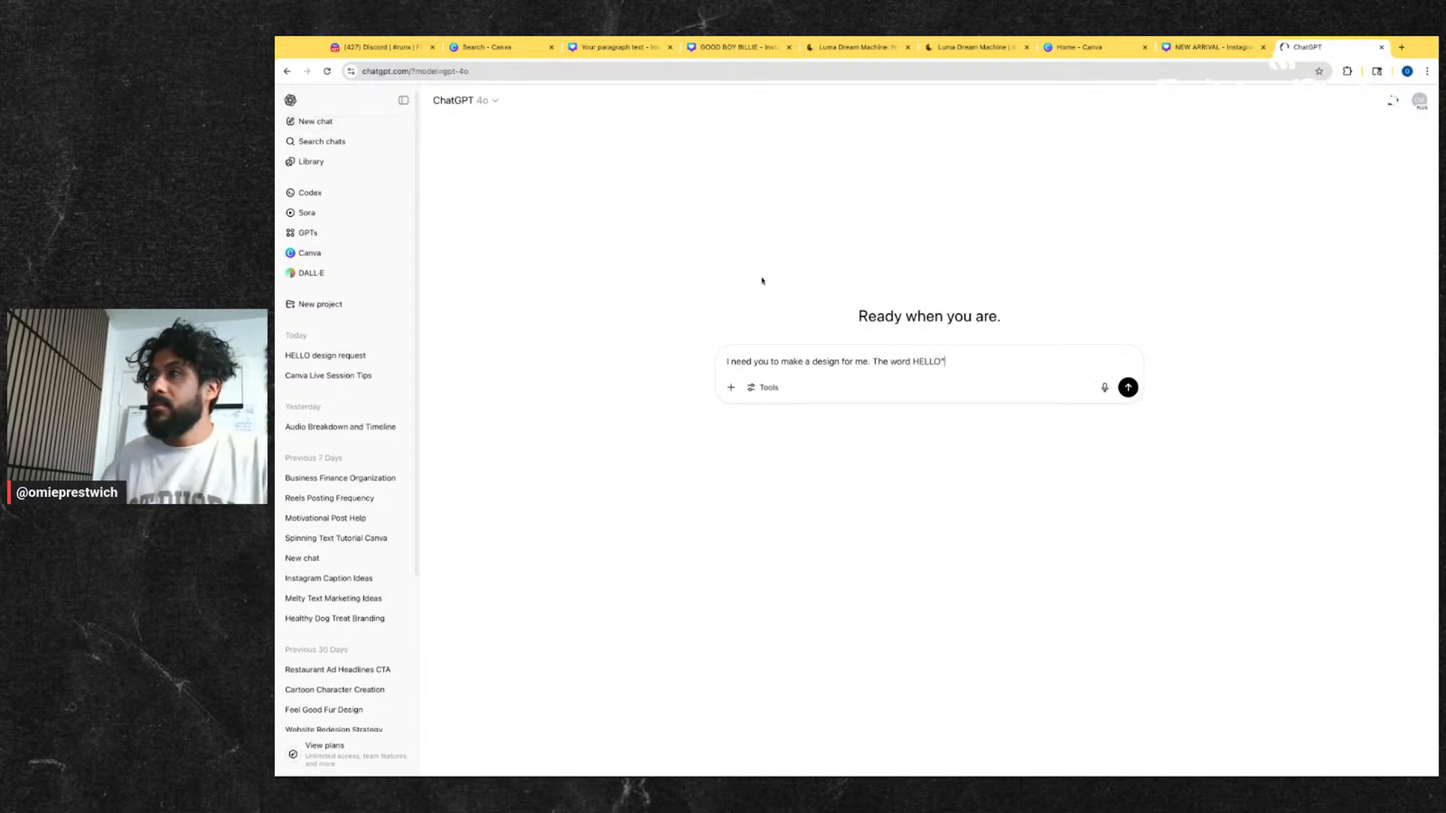
pyautogui.click(912, 362)
pyautogui.write('"')
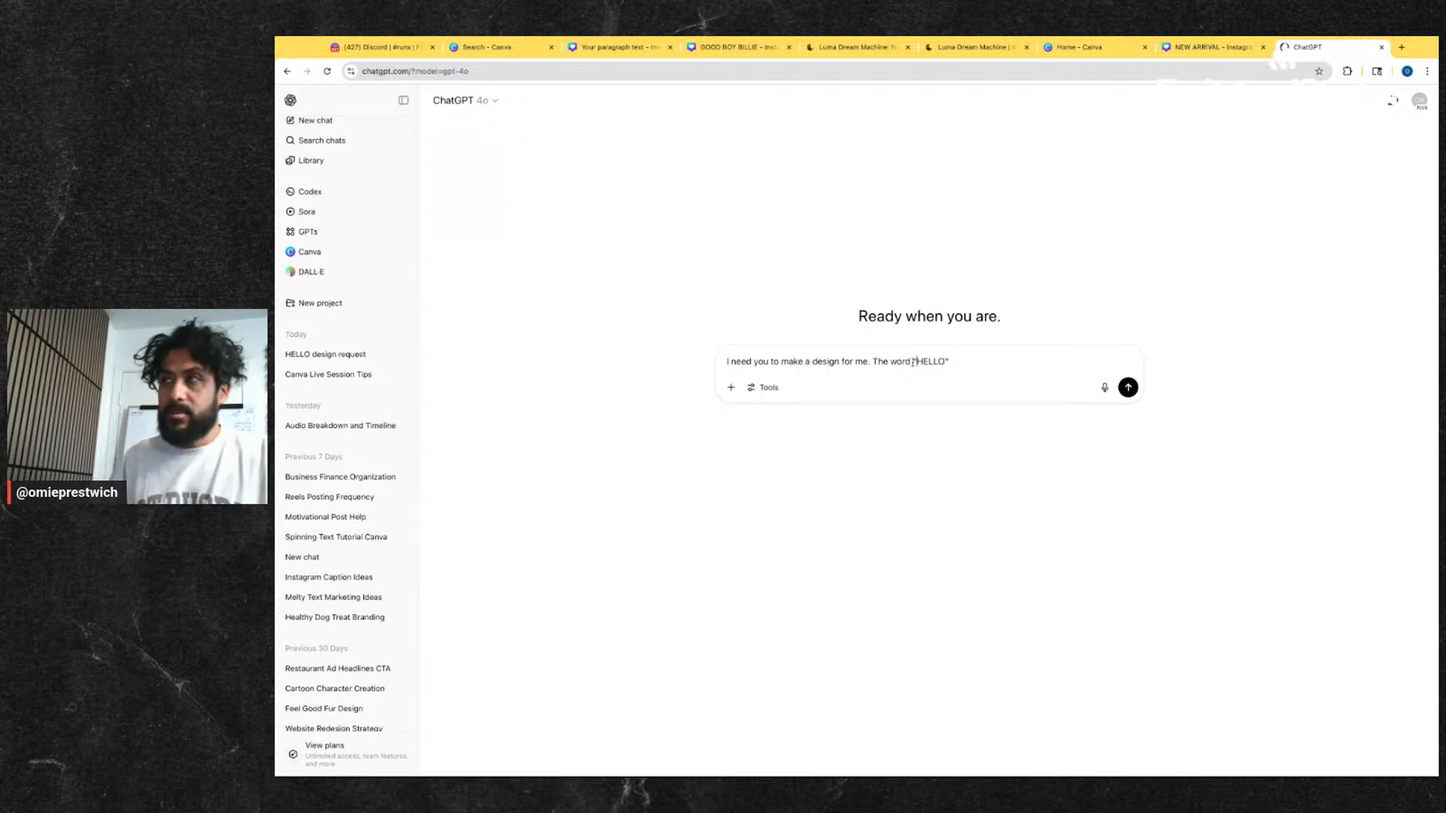
pyautogui.write(' in a royal blue')
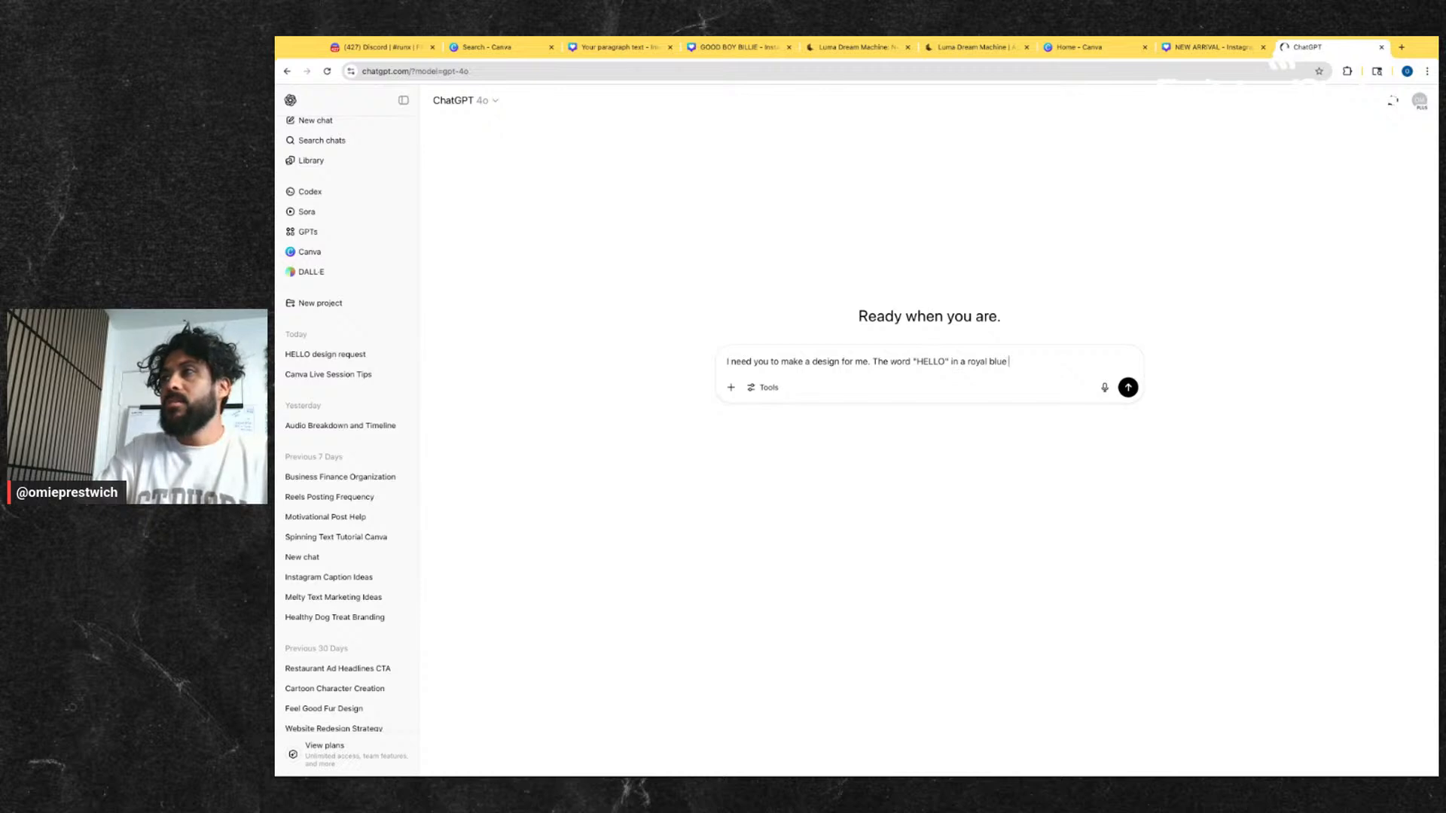
pyautogui.write('color. The ')
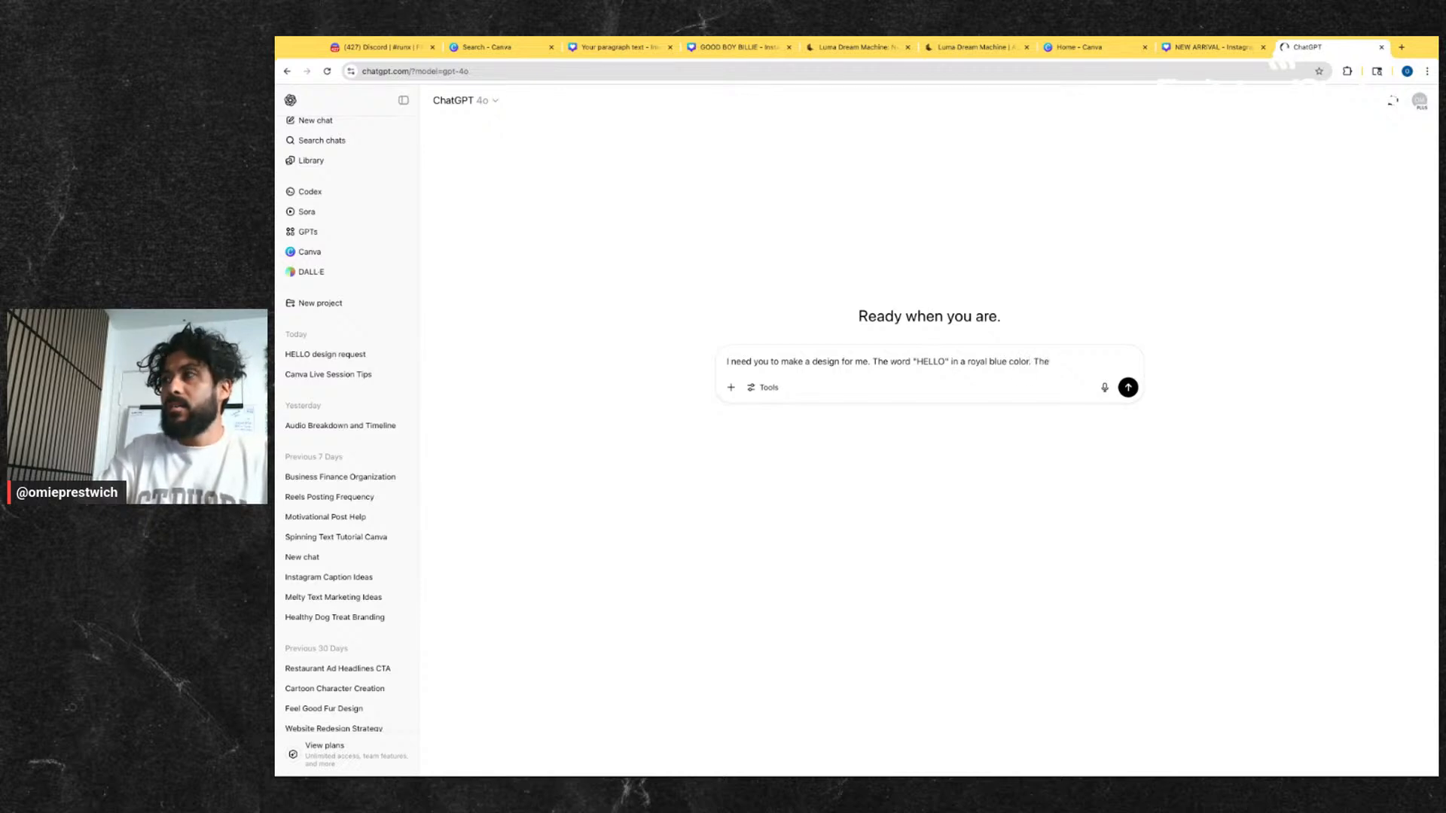
pyautogui.write('textrue of the ')
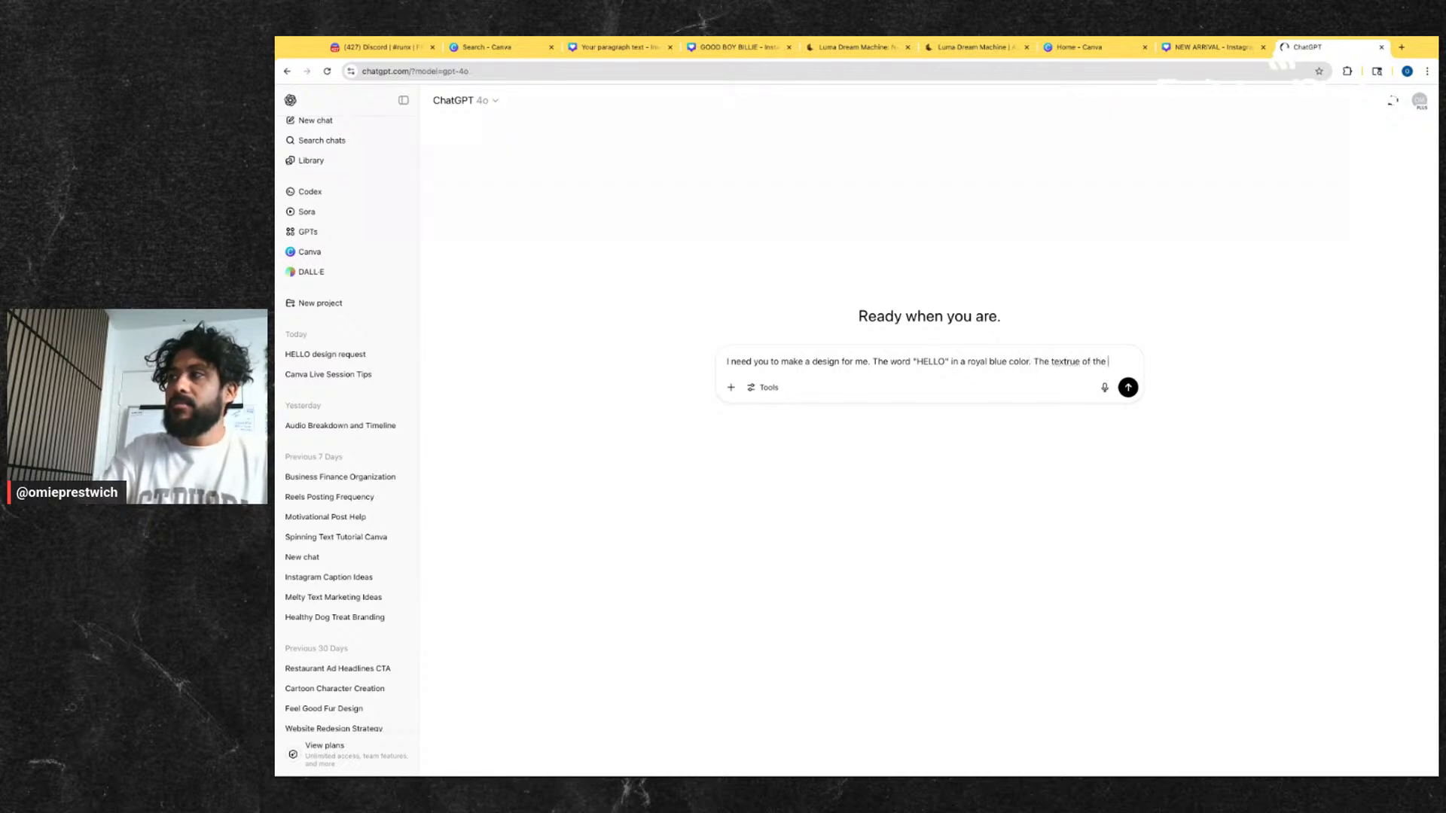
pyautogui.write('words are')
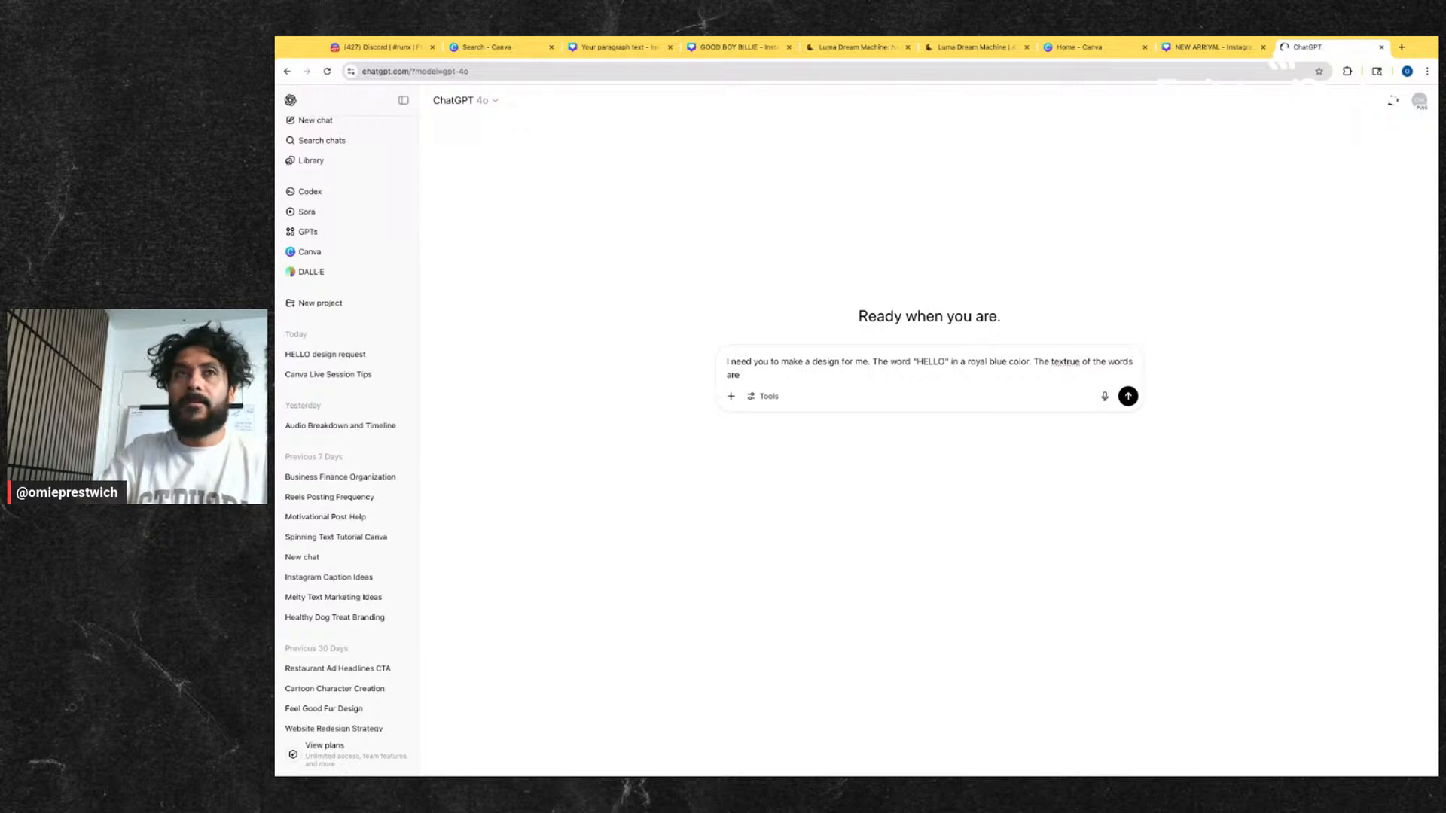
pyautogui.write(' that o')
pyautogui.press('BackSpace')
pyautogui.write('that of a')
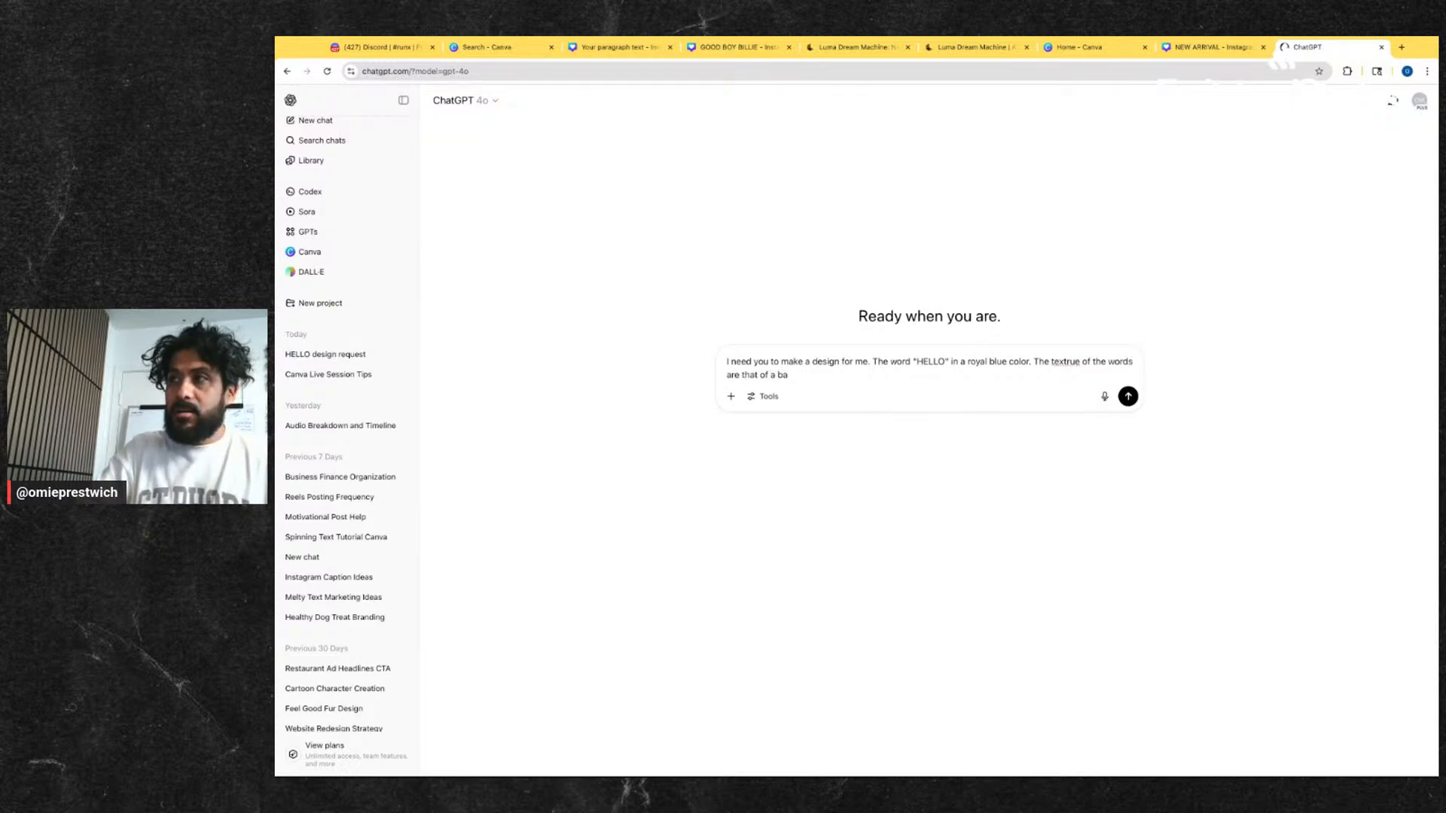
pyautogui.write(' hel')
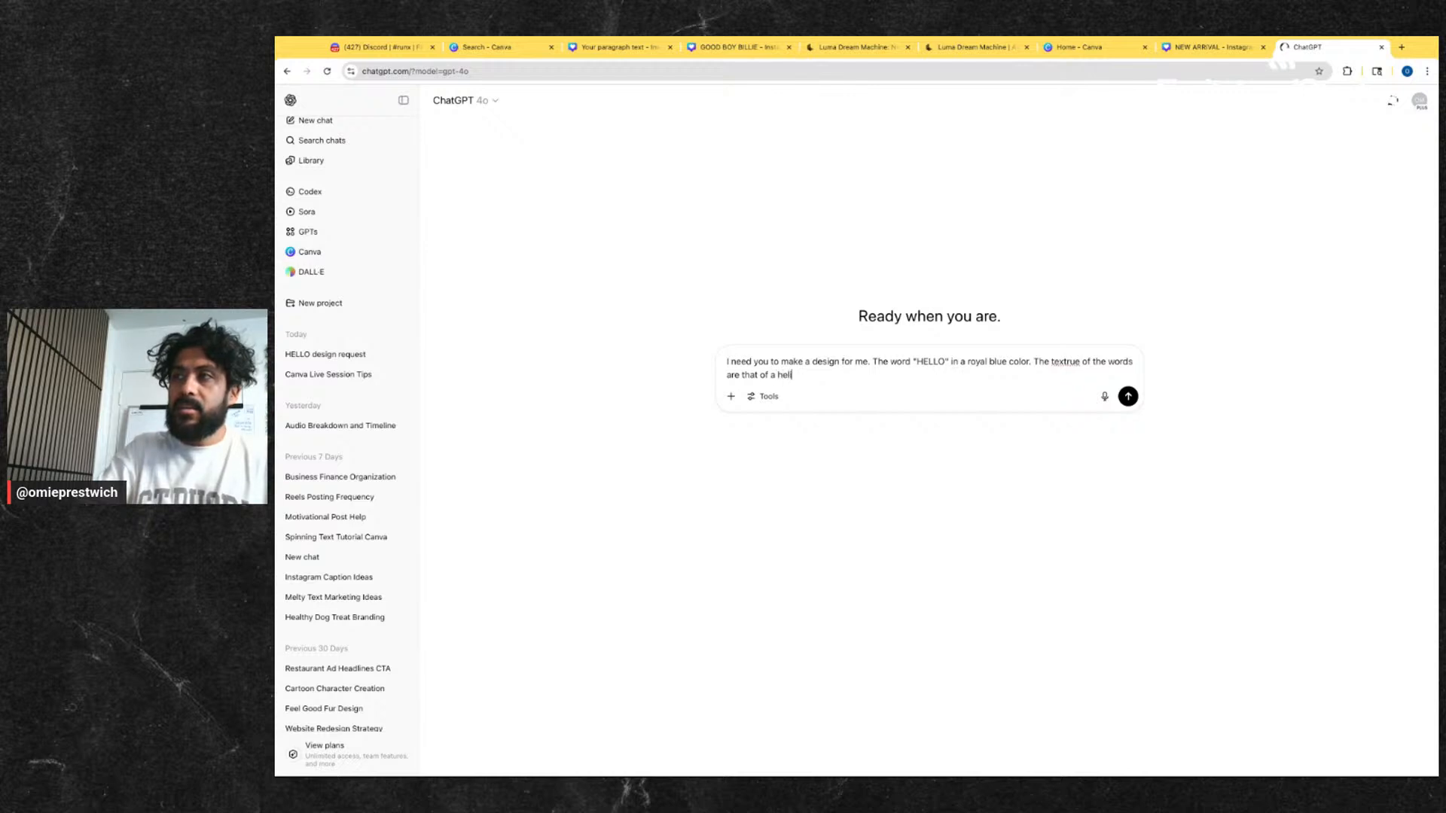
pyautogui.write('ium filled bal')
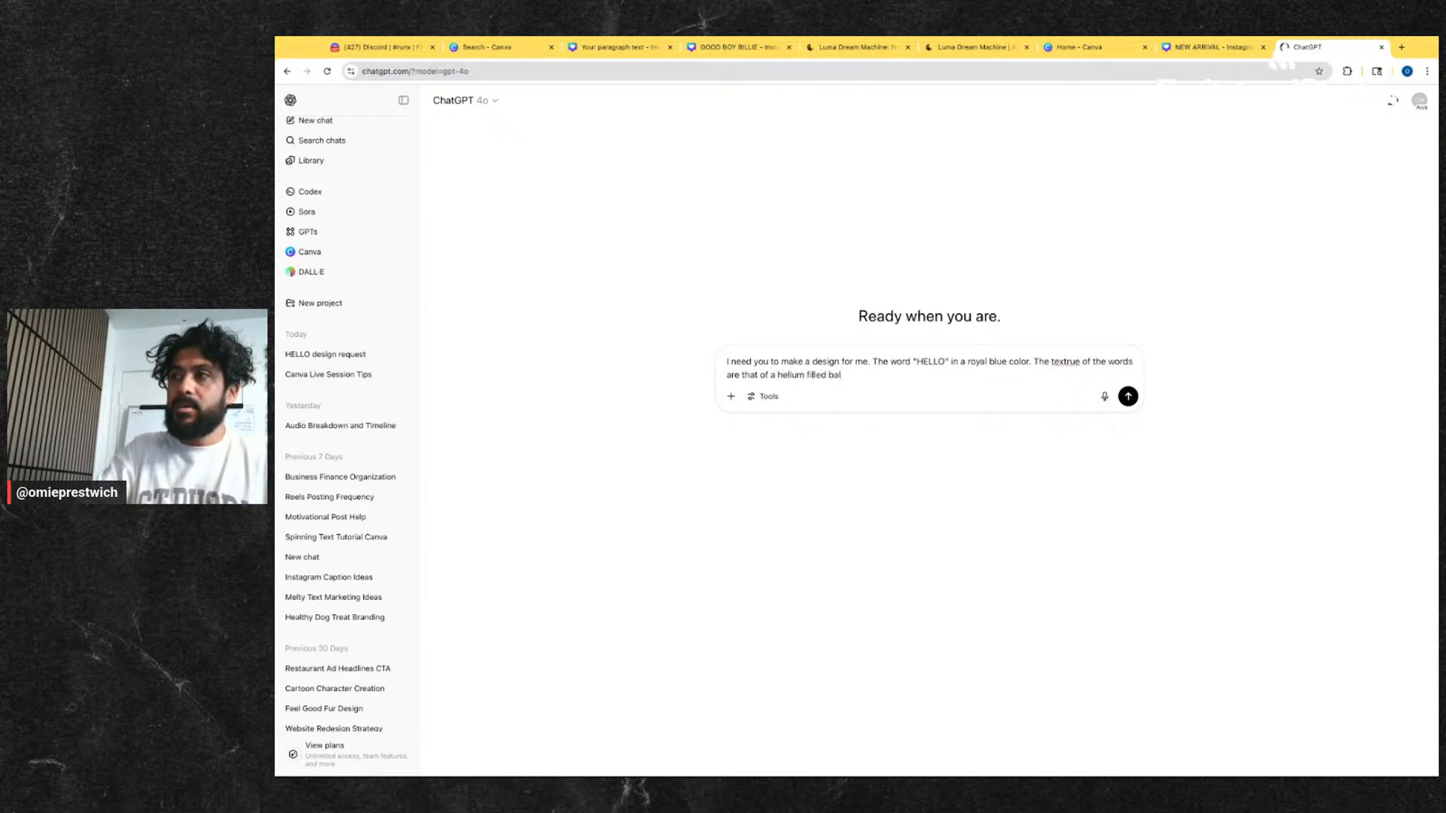
pyautogui.write('loon. ')
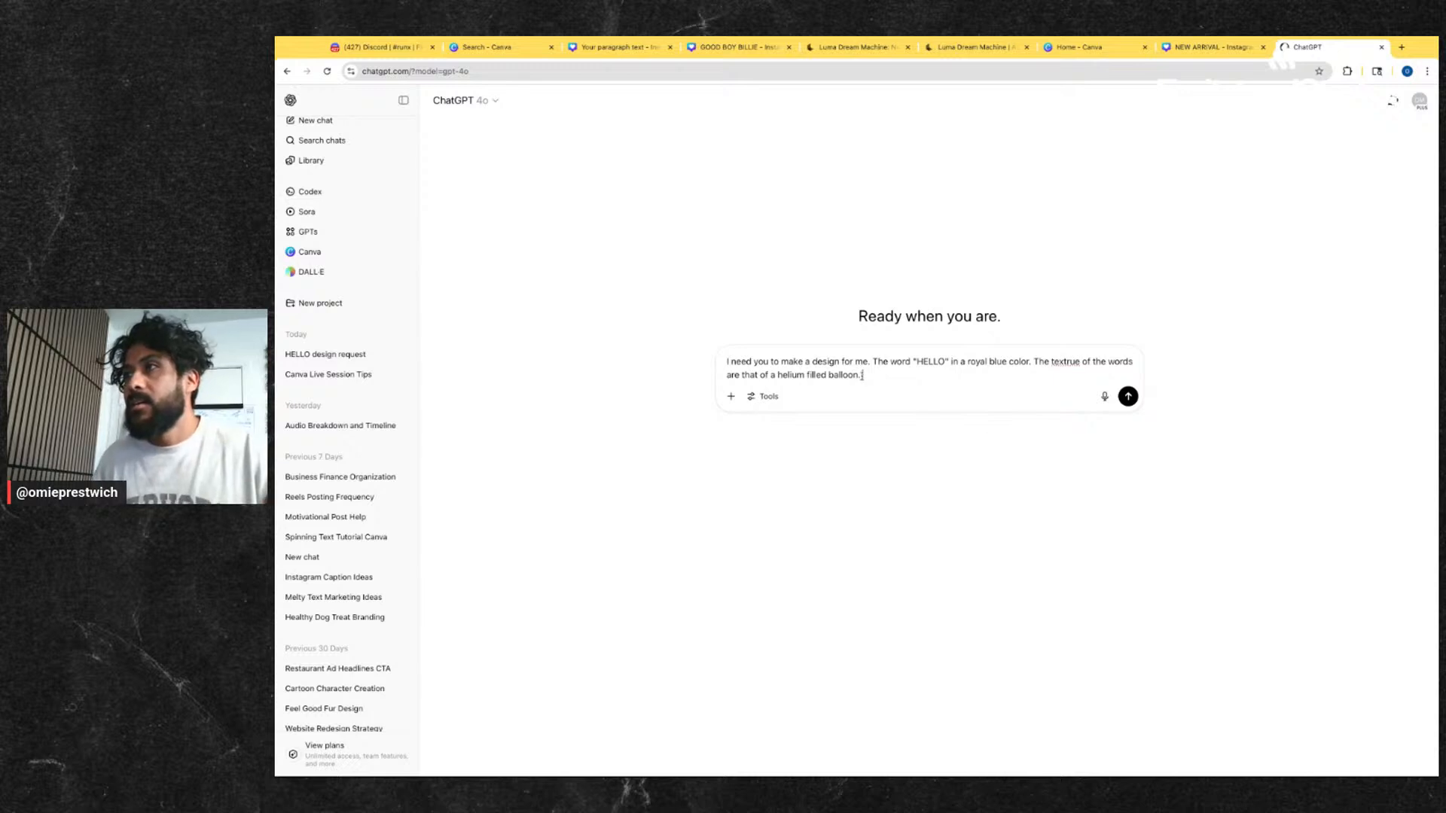
pyautogui.write('I want t')
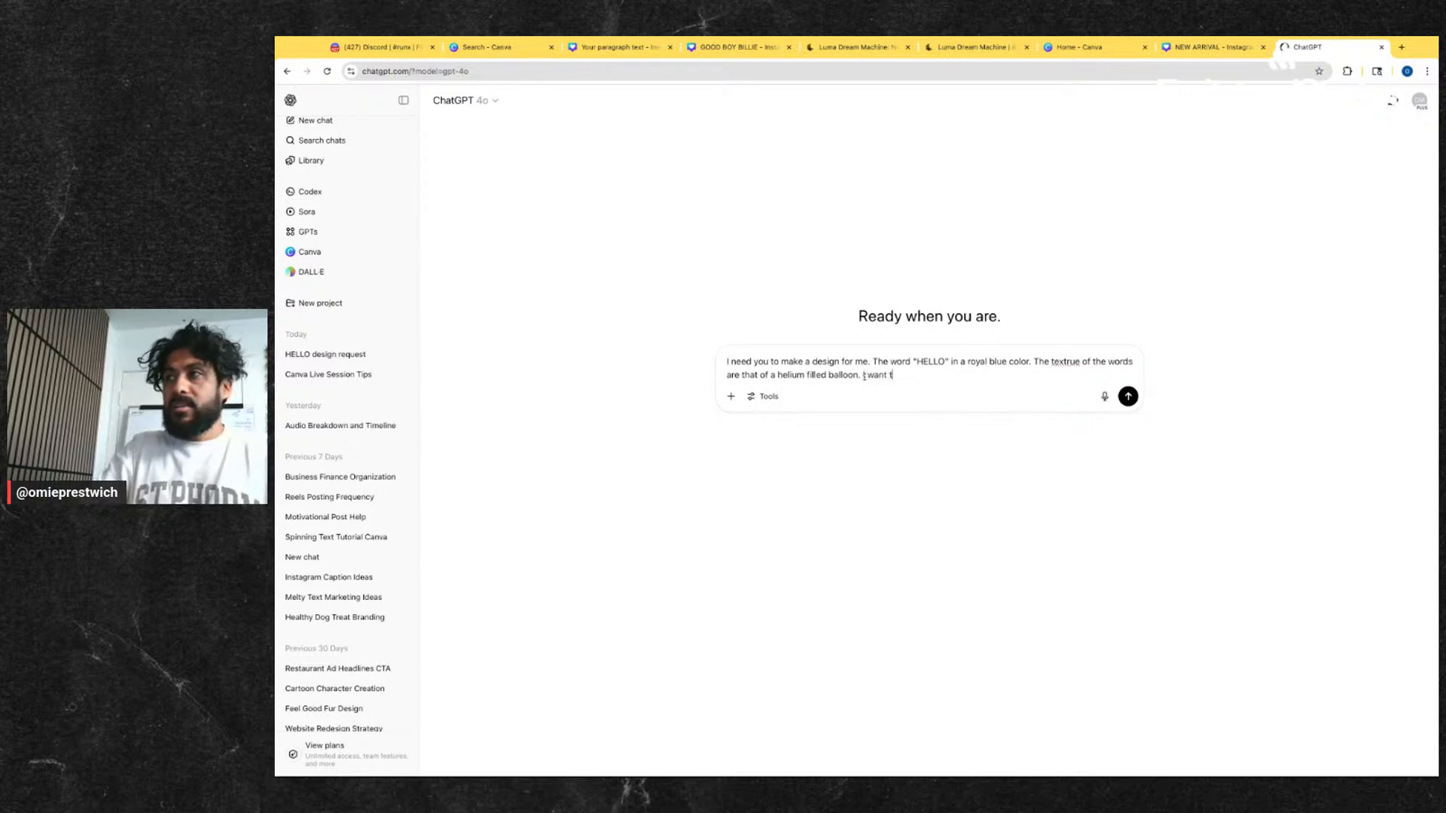
pyautogui.write('he ballons to be 3D, 8k, float')
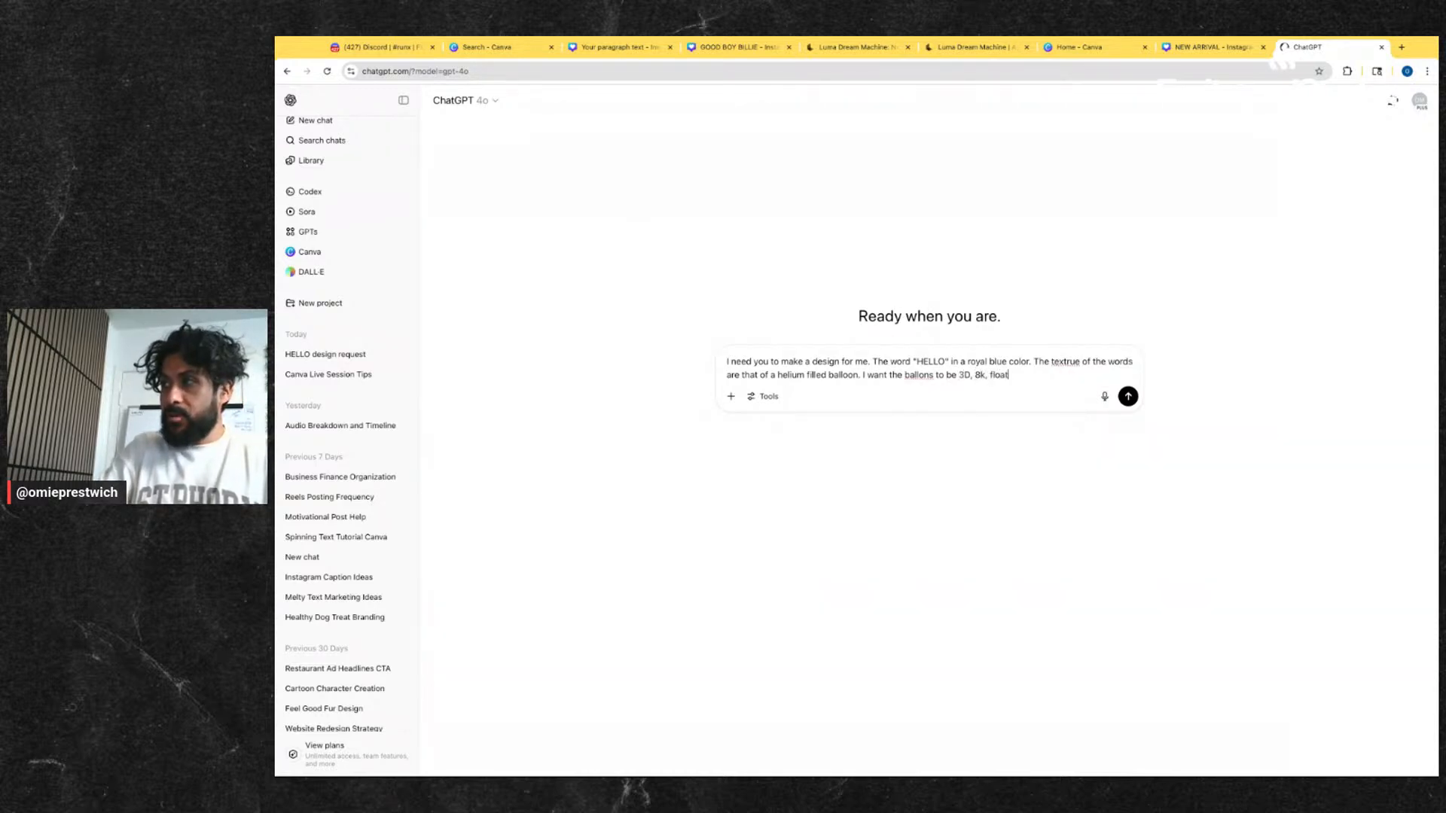
pyautogui.write('ing in the air in all')
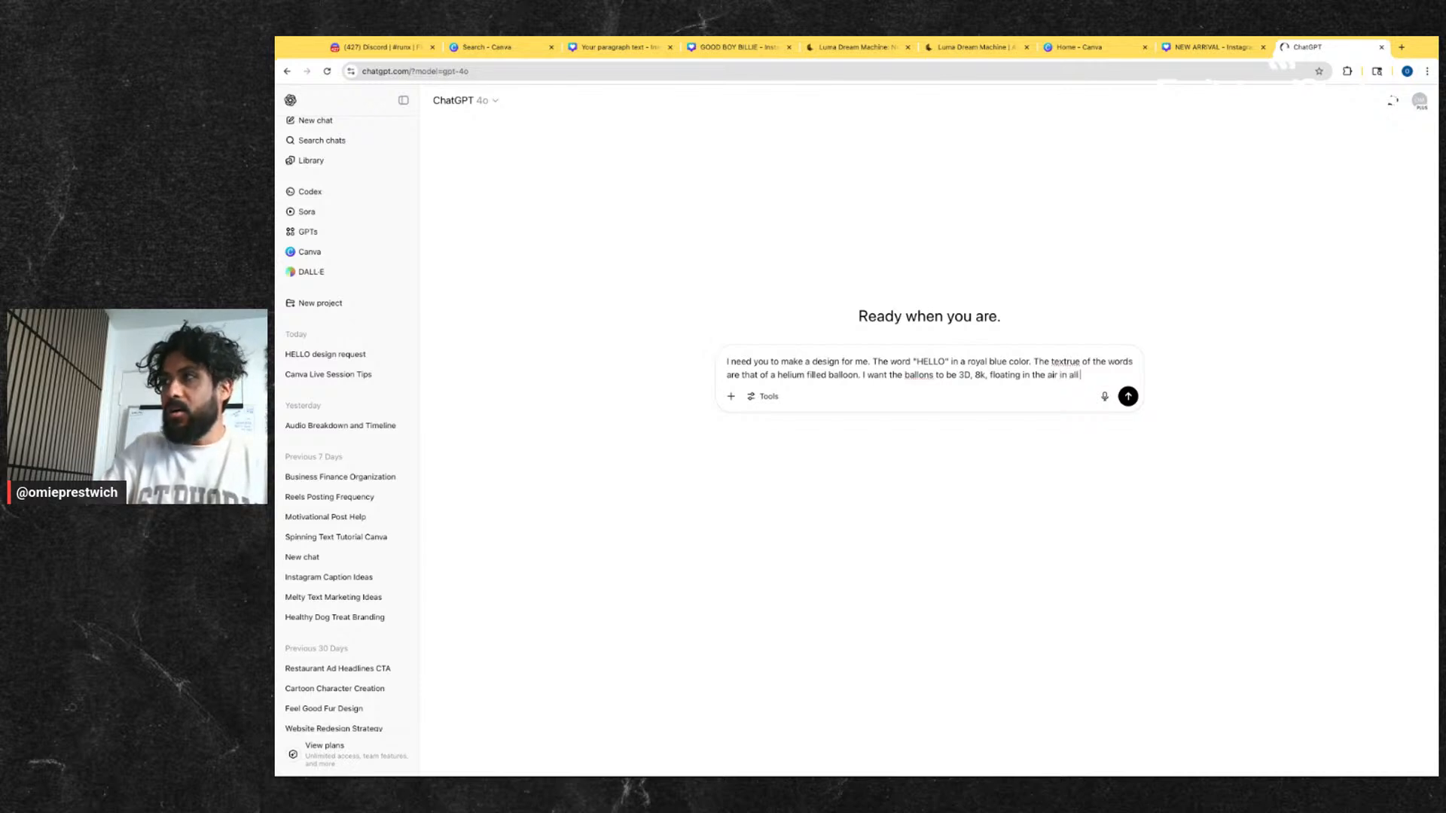
pyautogui.write(' white studio.')
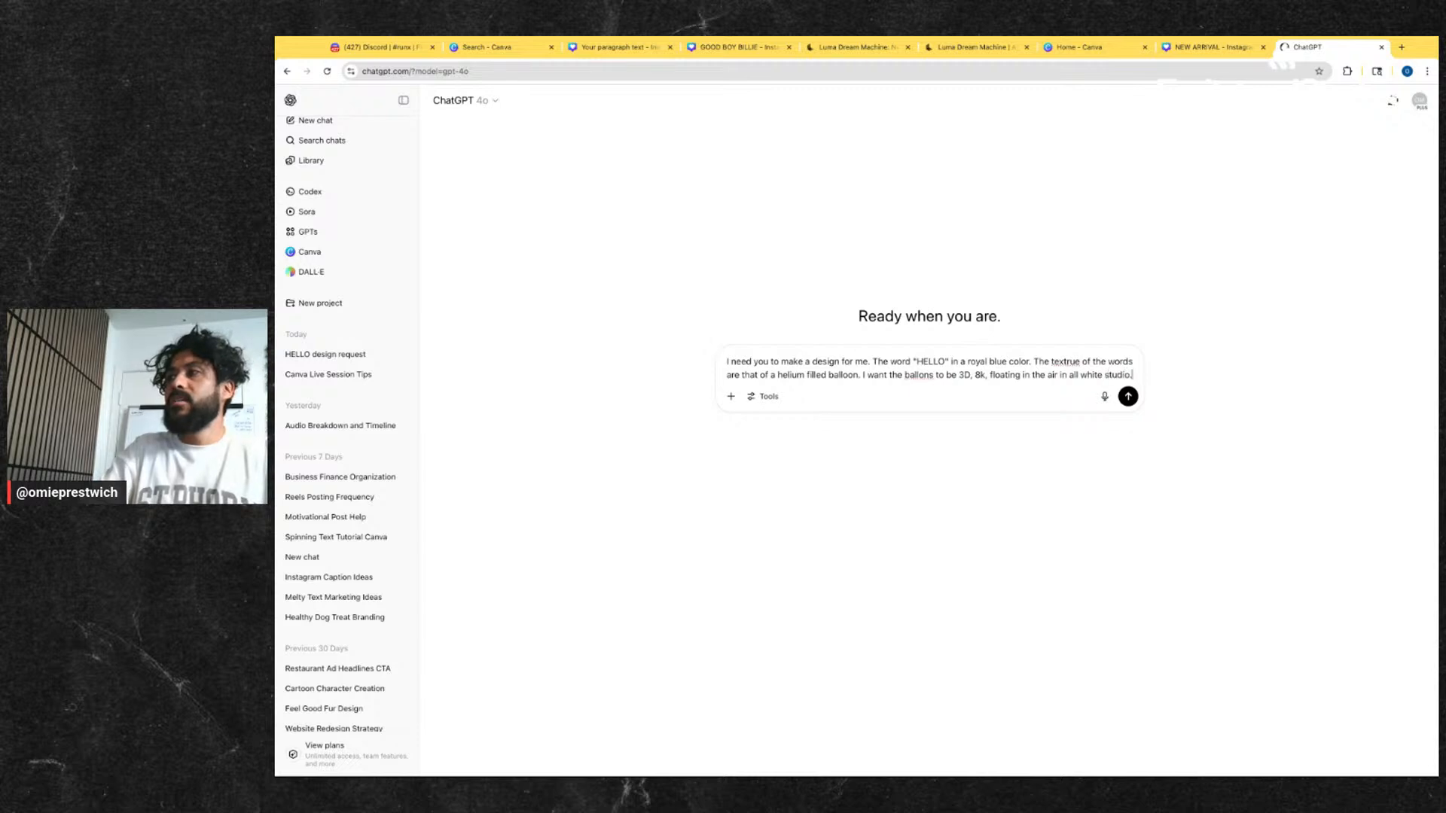
pyautogui.write(' I wan')
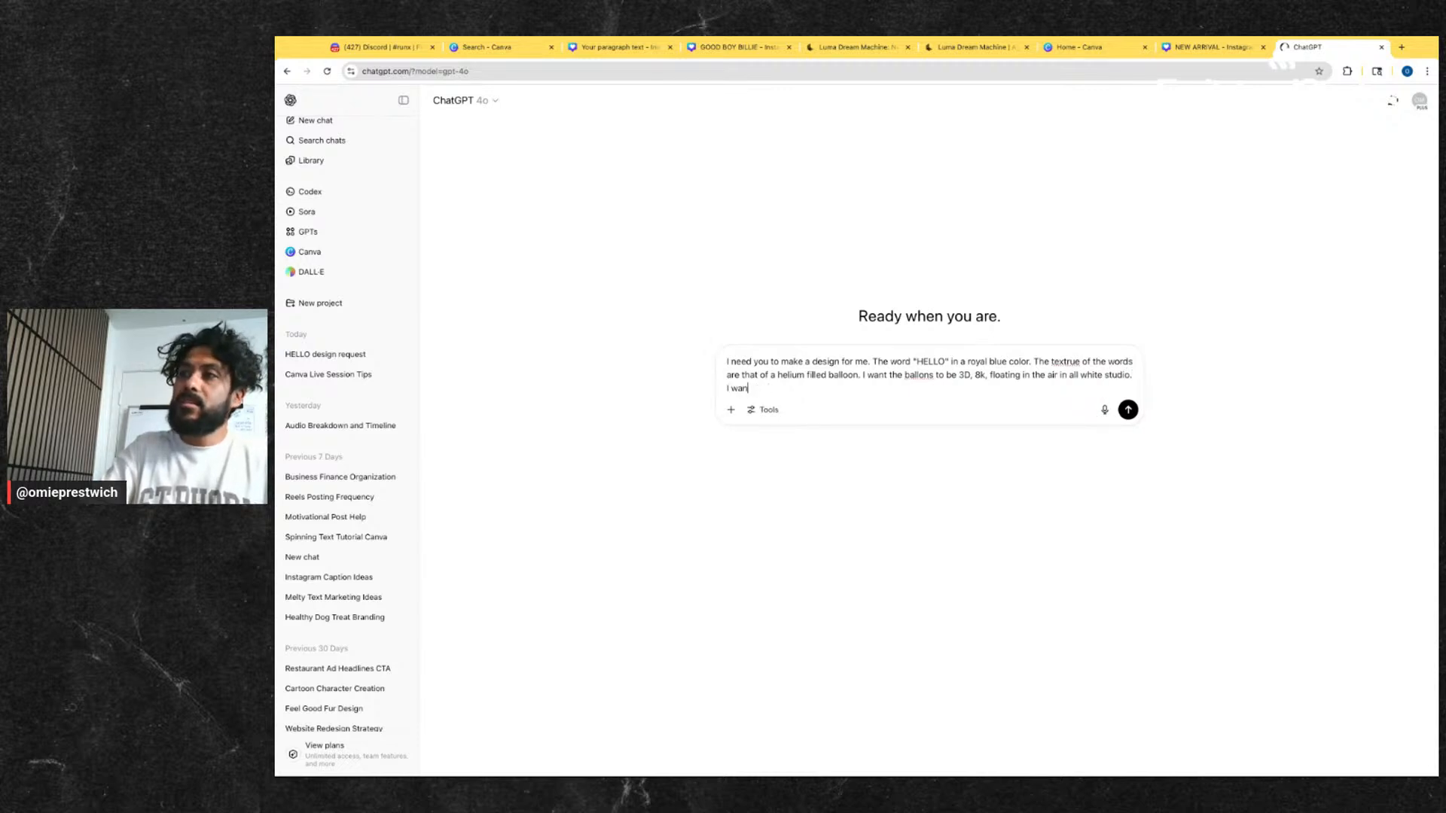
pyautogui.write(' tthe letters to ')
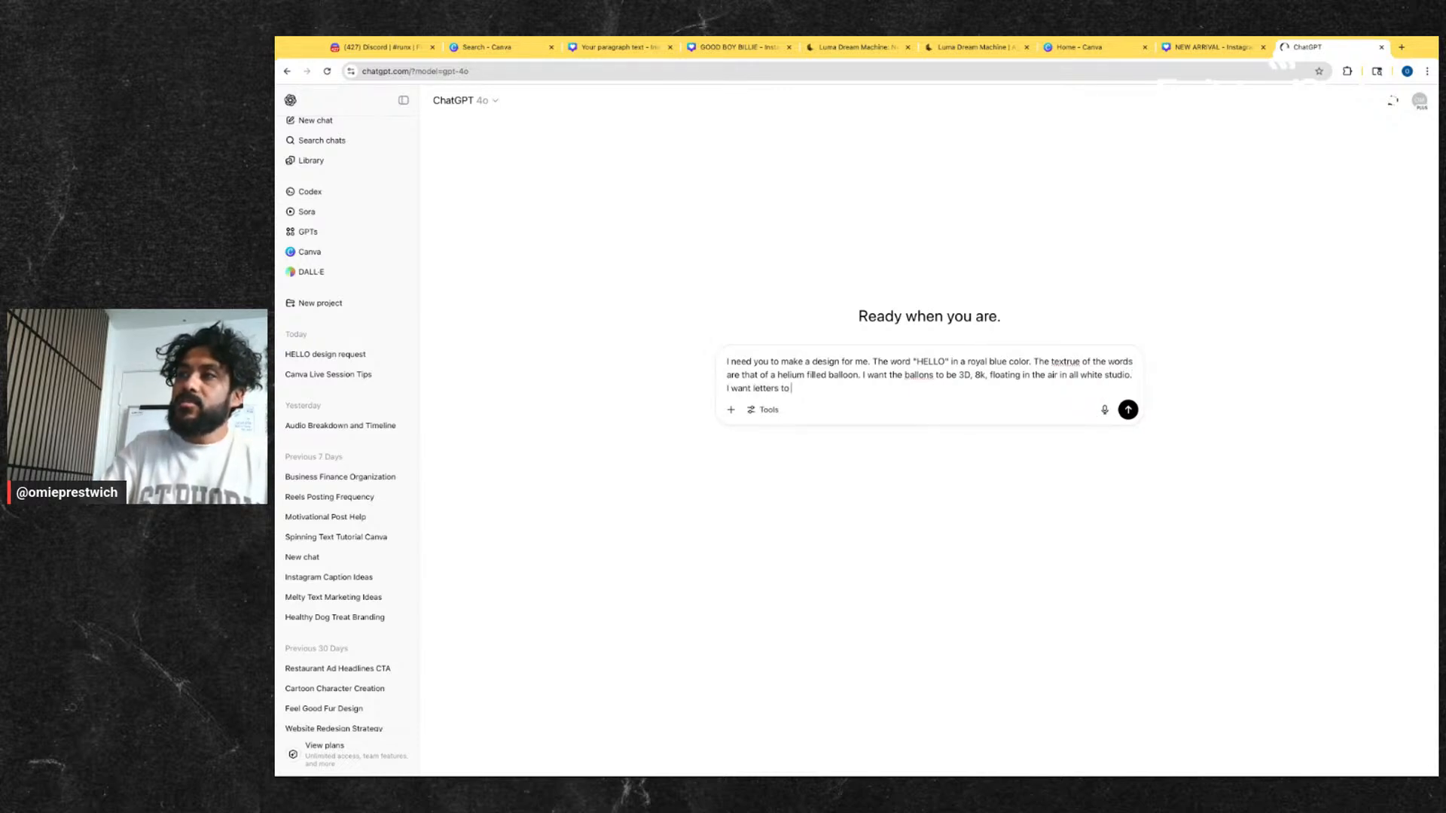
pyautogui.write('have deptg')
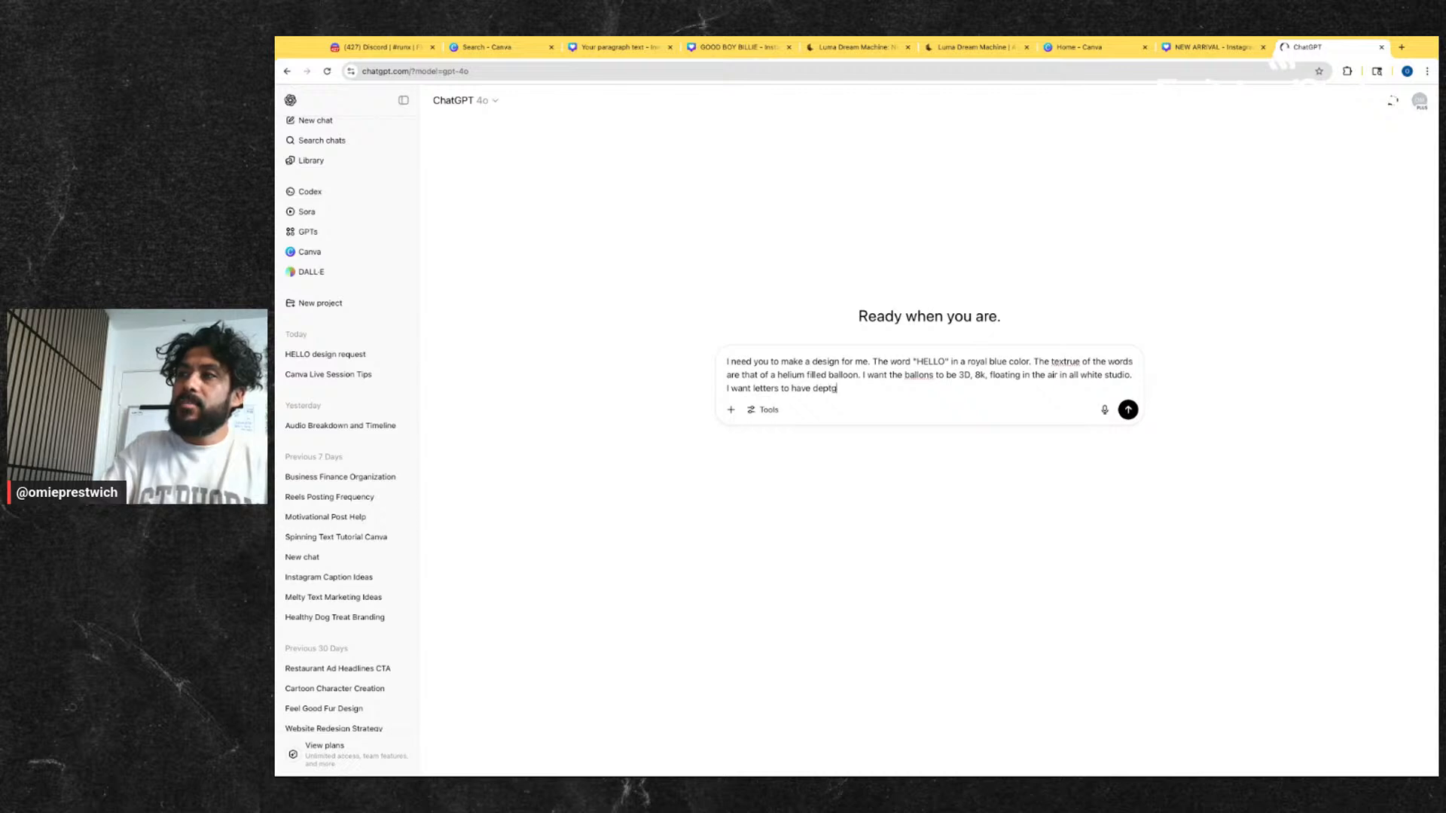
pyautogui.press('BackSpace')
pyautogui.press('BackSpace')
pyautogui.write('th and t')
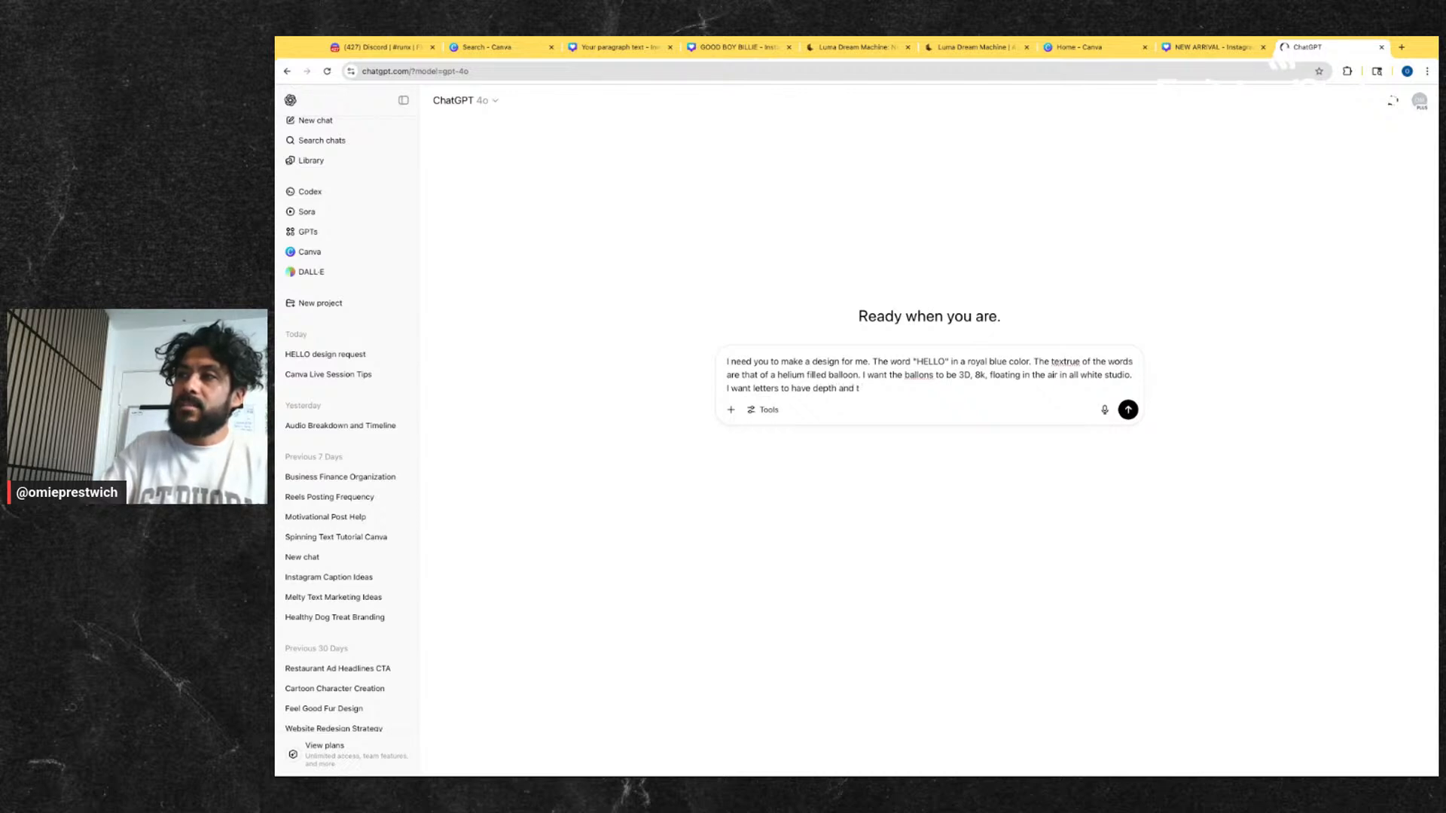
pyautogui.write('eachera')
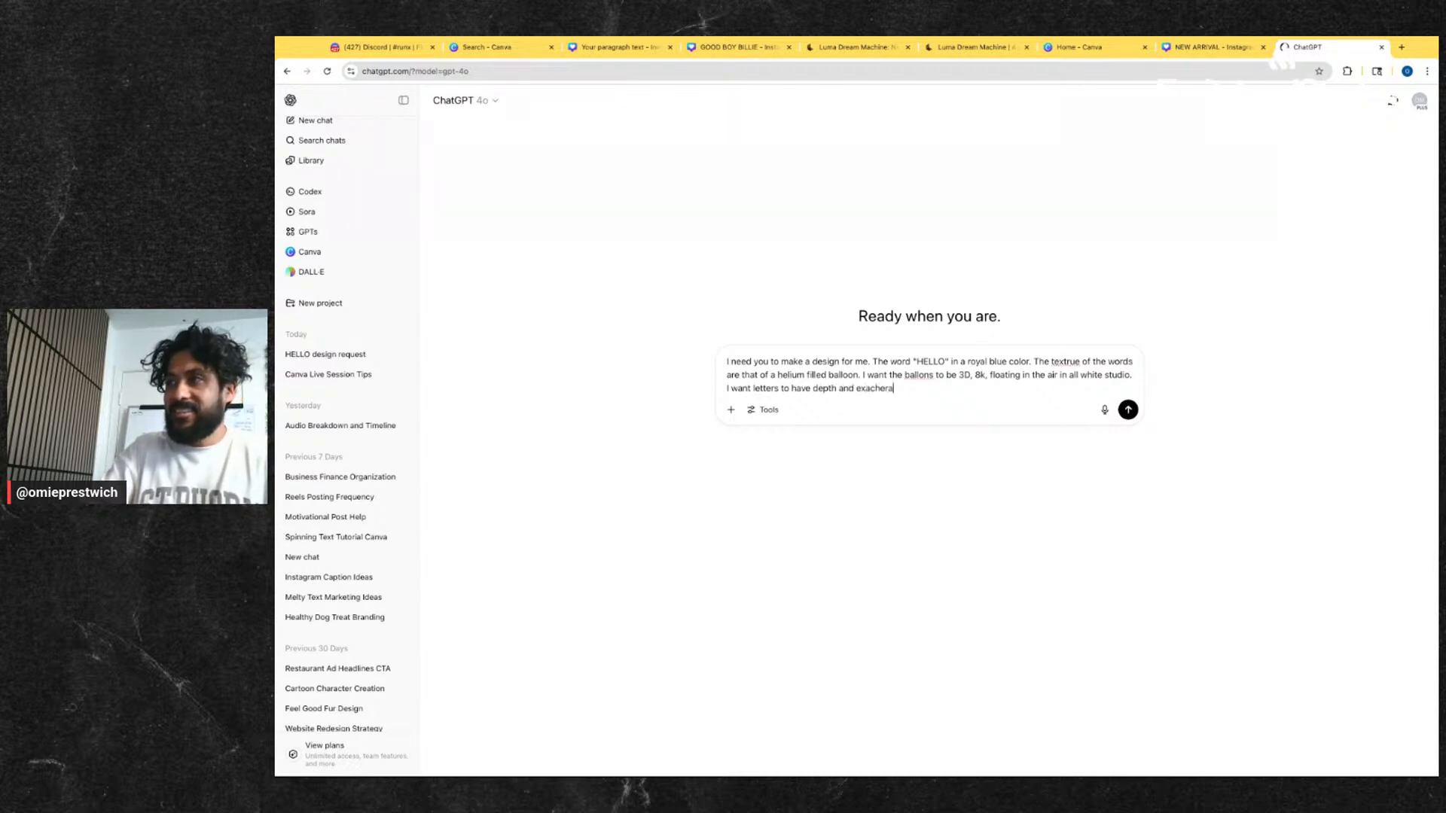
pyautogui.write('ted te')
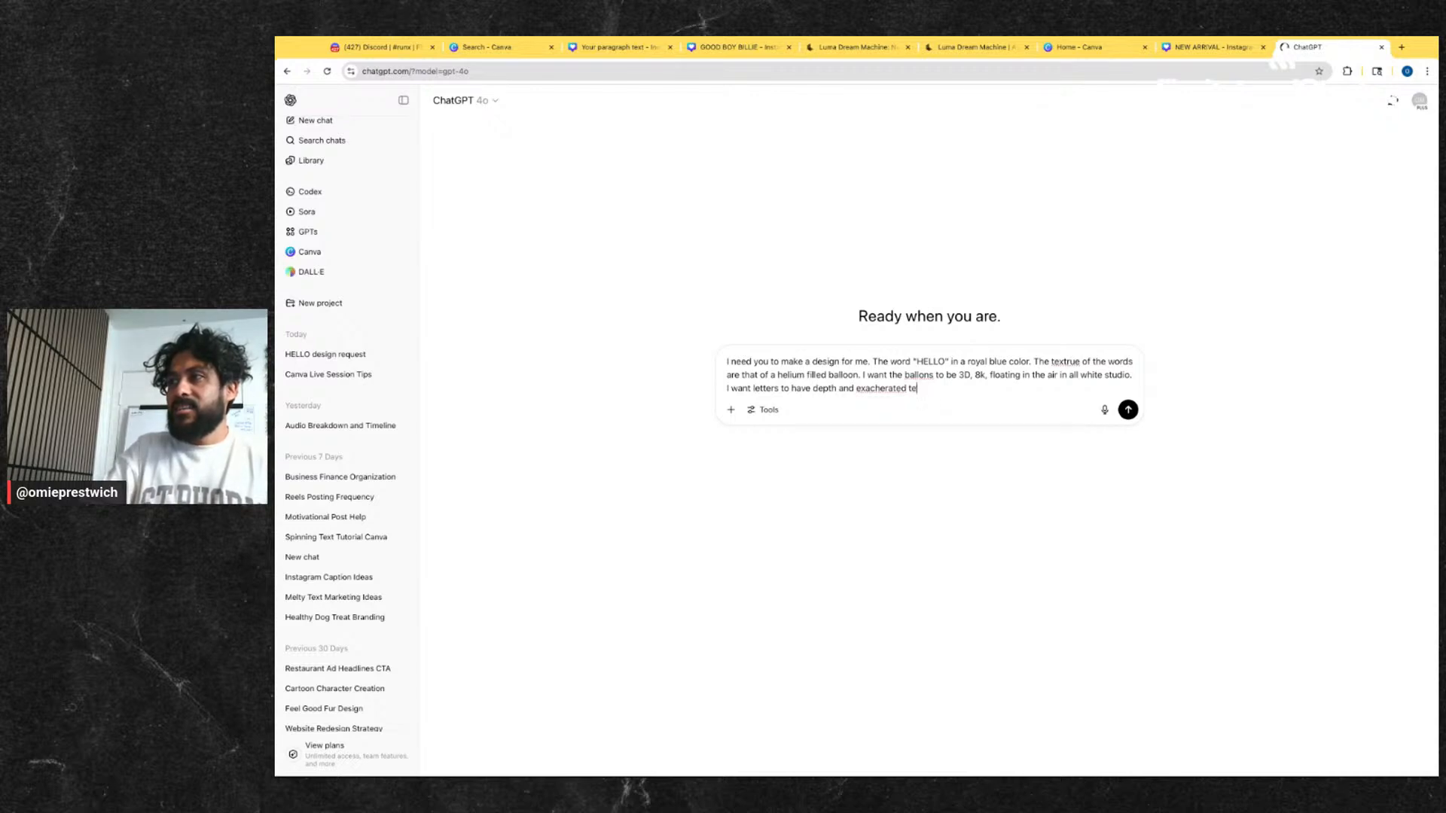
pyautogui.write('xture')
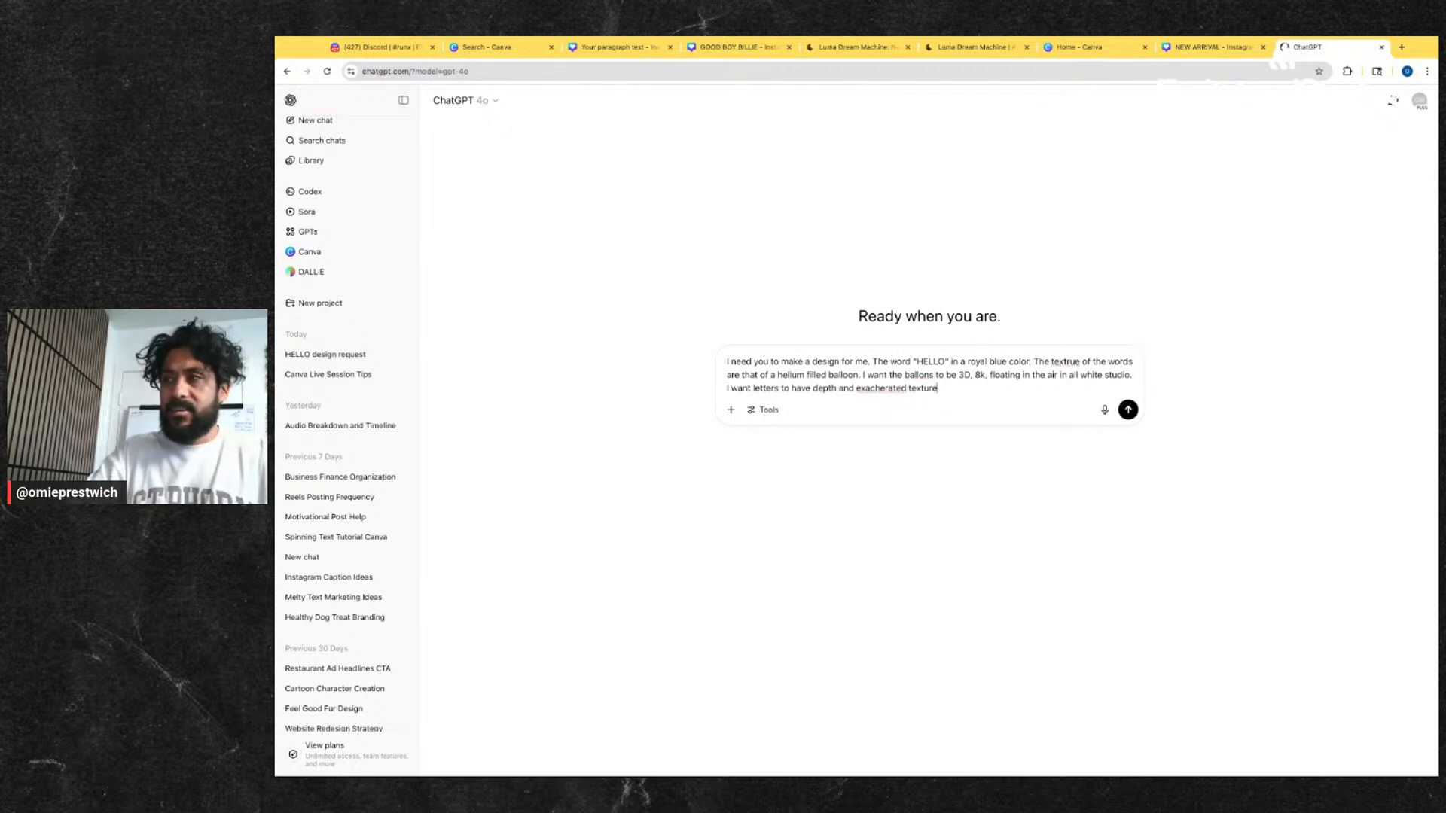
pyautogui.write(' xture, and lights as')
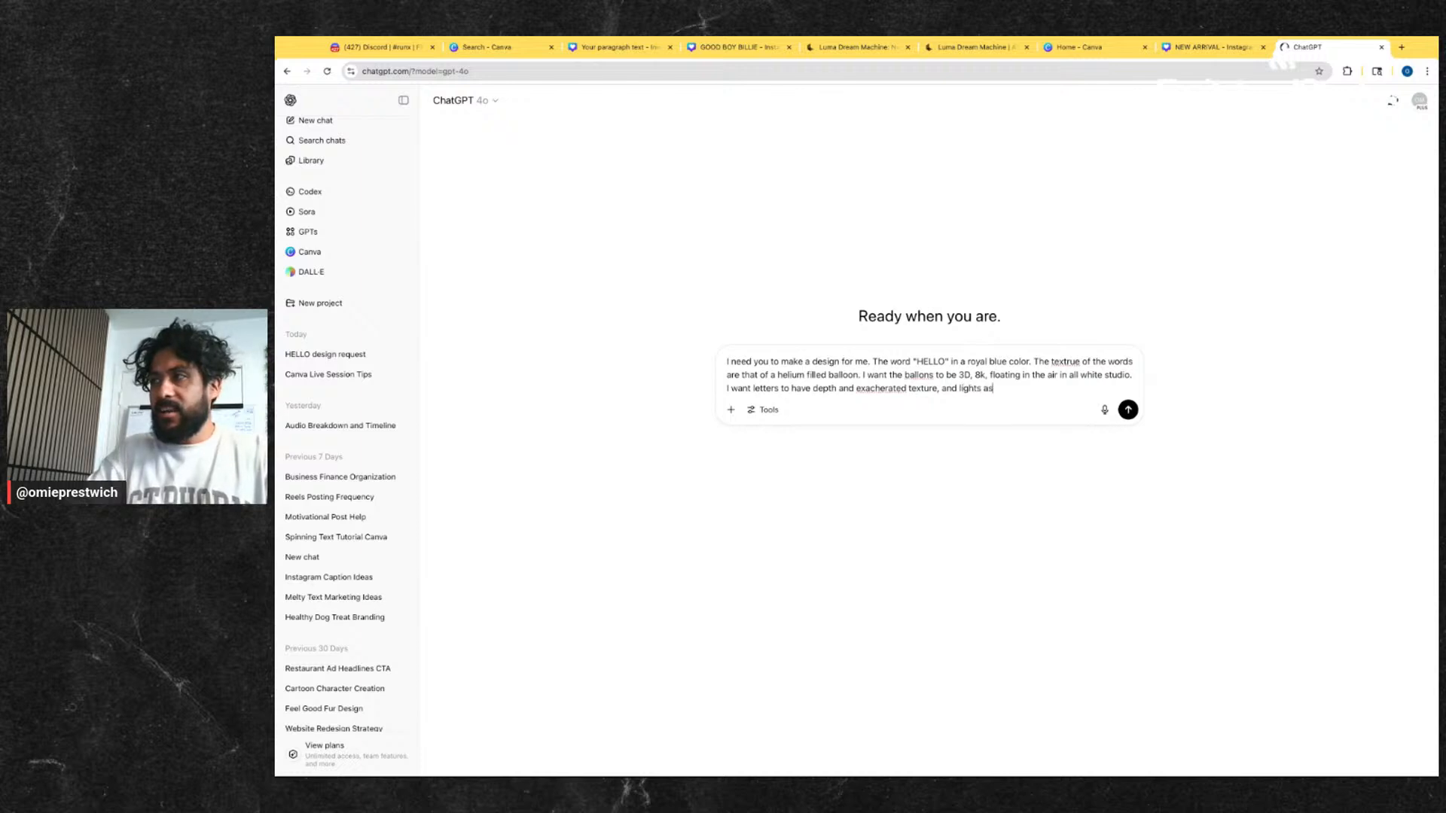
pyautogui.write(' if there was')
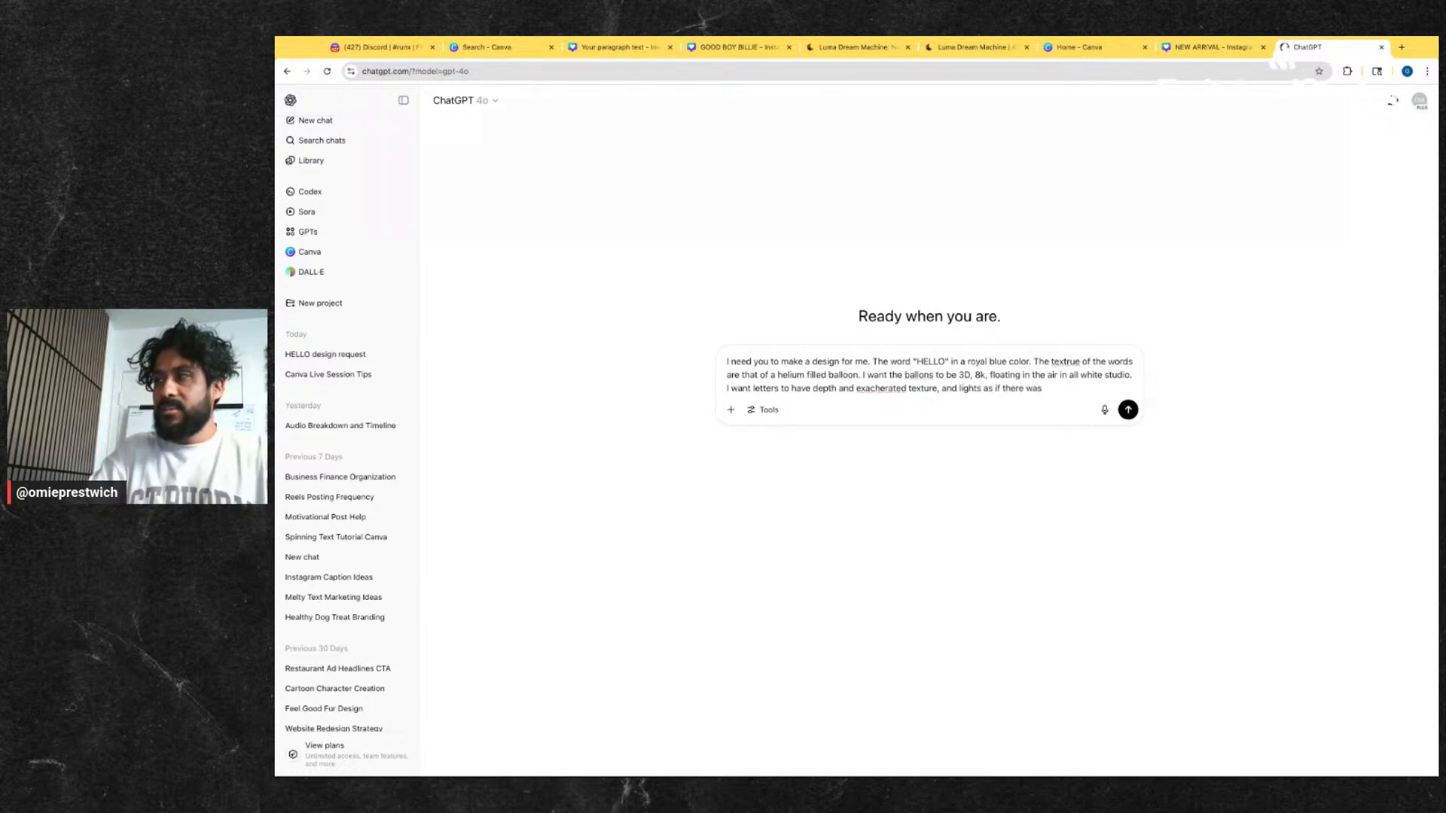
pyautogui.press('BackSpace')
pyautogui.press('BackSpace')
pyautogui.press('BackSpace')
pyautogui.press('BackSpace')
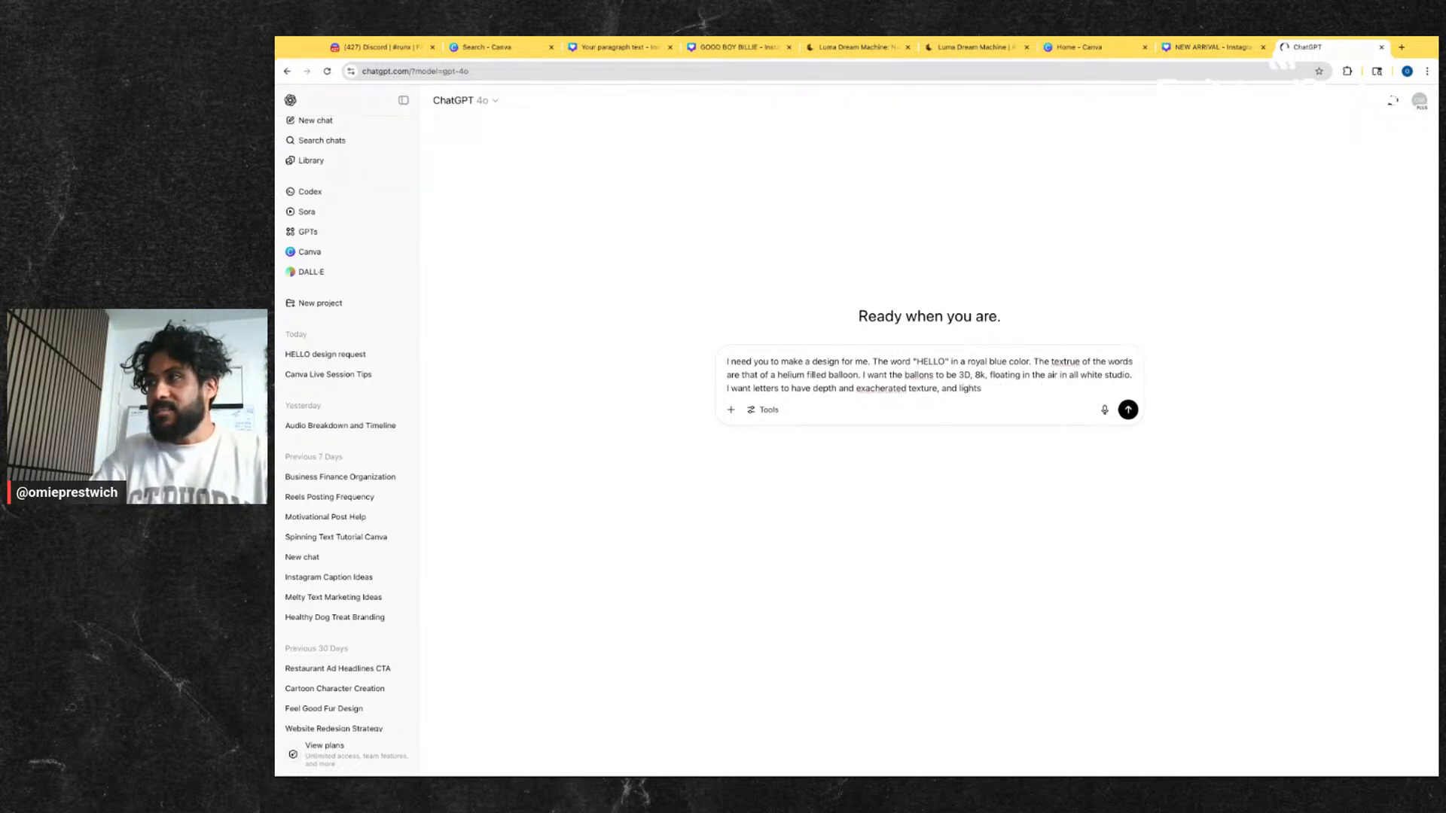
pyautogui.write('hints of')
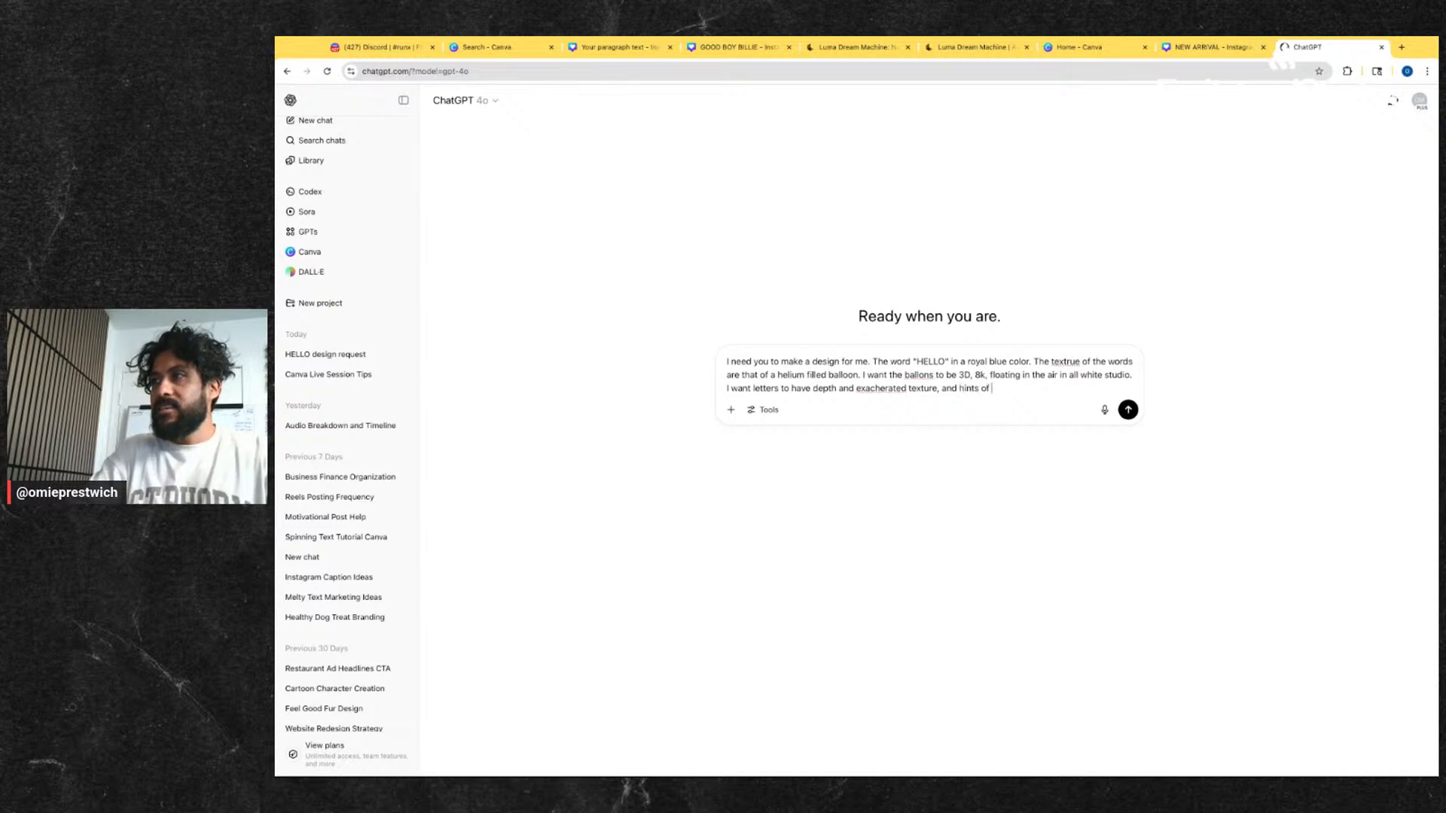
pyautogui.write(' reflections of')
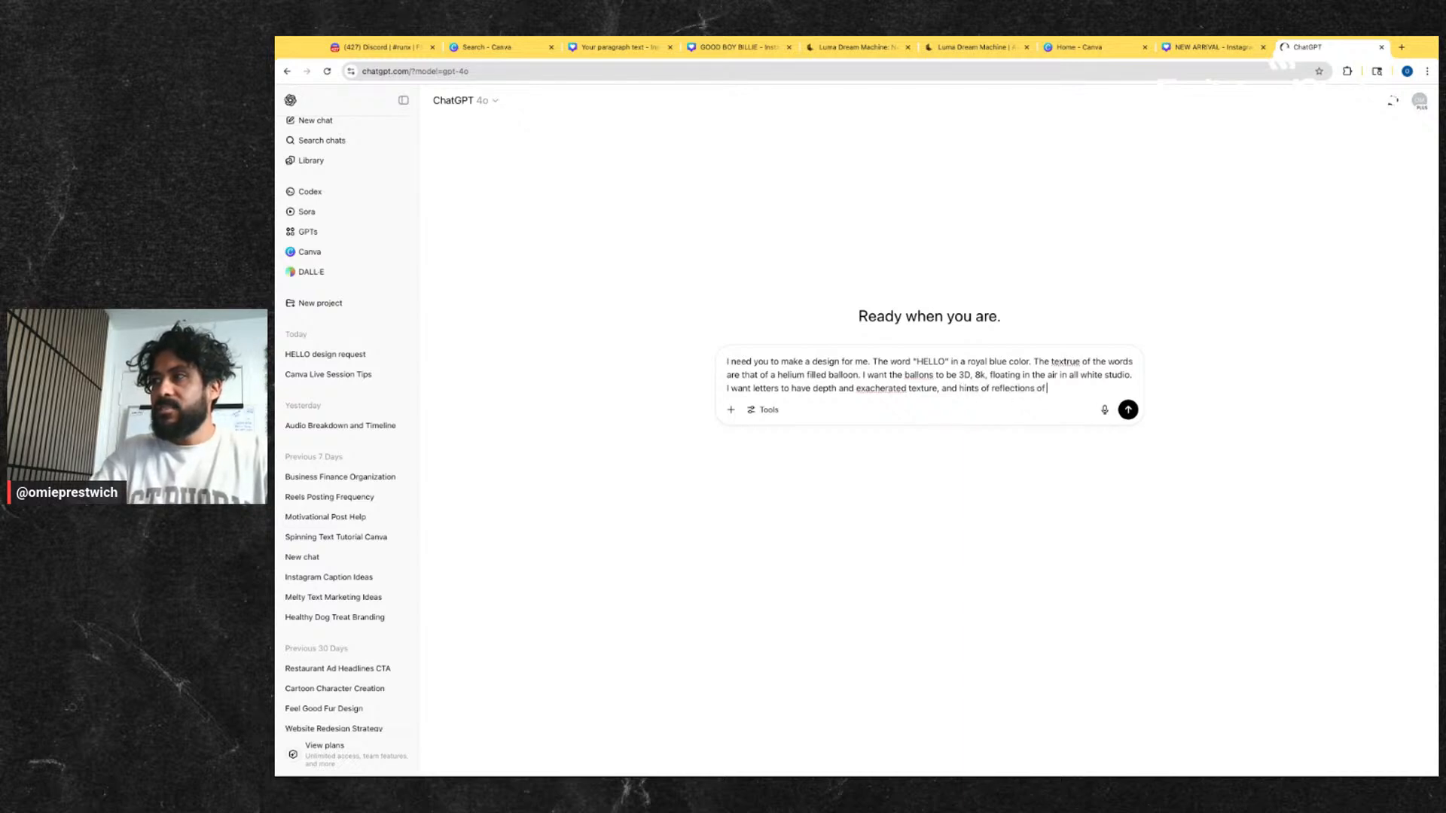
pyautogui.write(' the lights')
pyautogui.write('in the studio.')
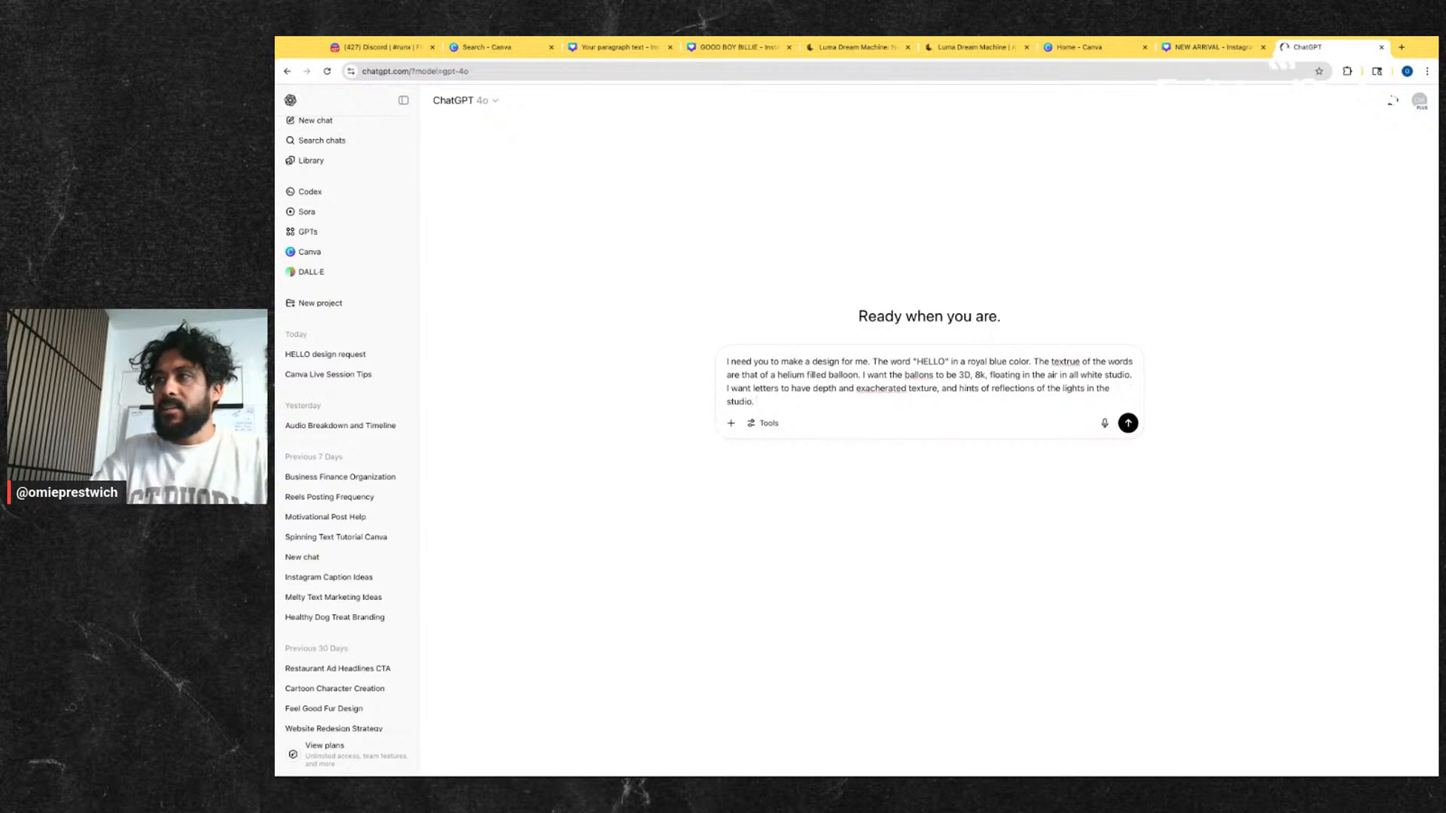
pyautogui.press('Return')
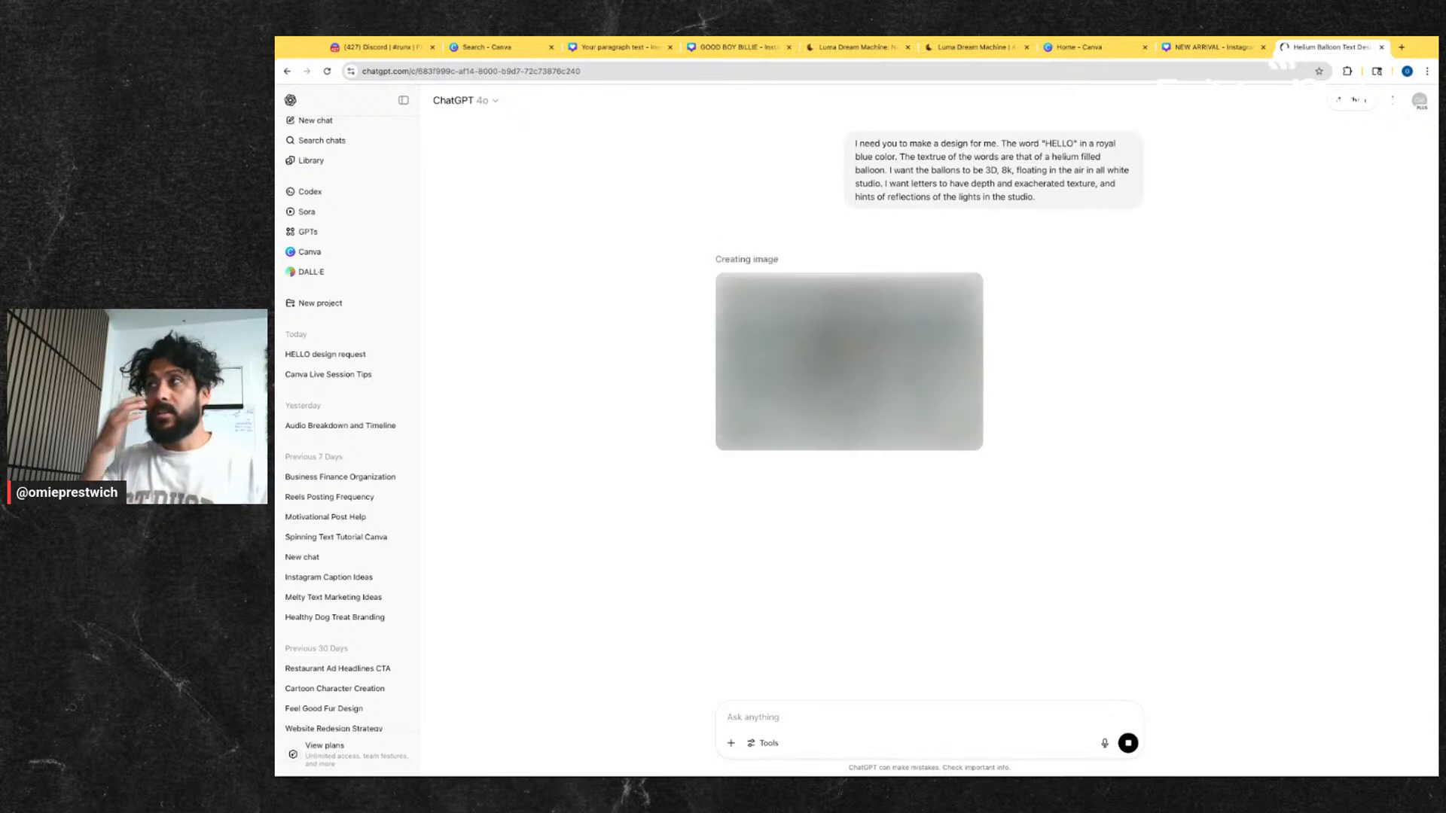
# - Switch to the NEW ARRIVAL Canva design while the balloon image keeps generating
pyautogui.click(1208, 47)
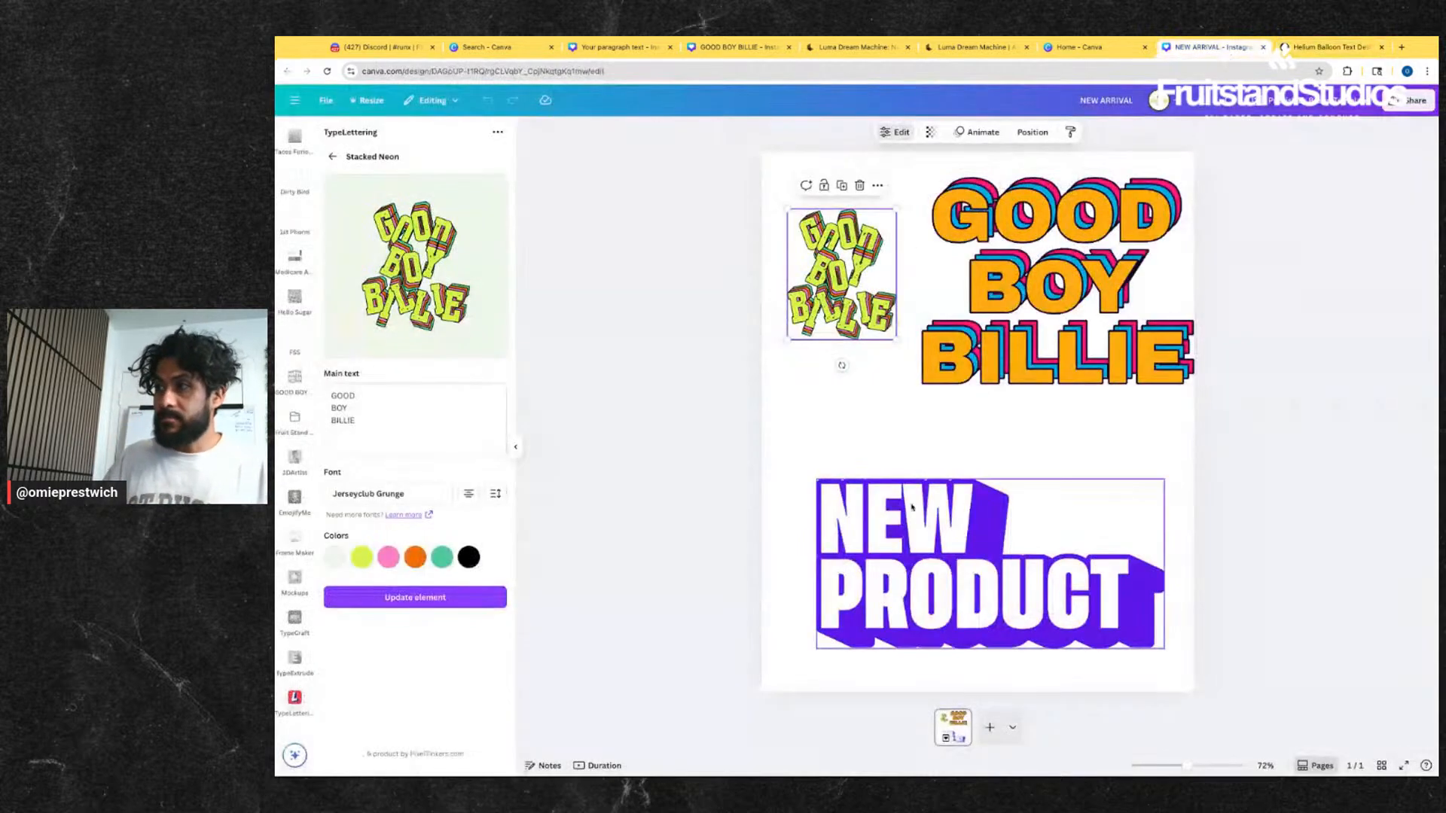
# - Close both the NEW ARRIVAL design tab and the Home - Canva tab
pyautogui.click(1263, 47)
pyautogui.click(1091, 48)
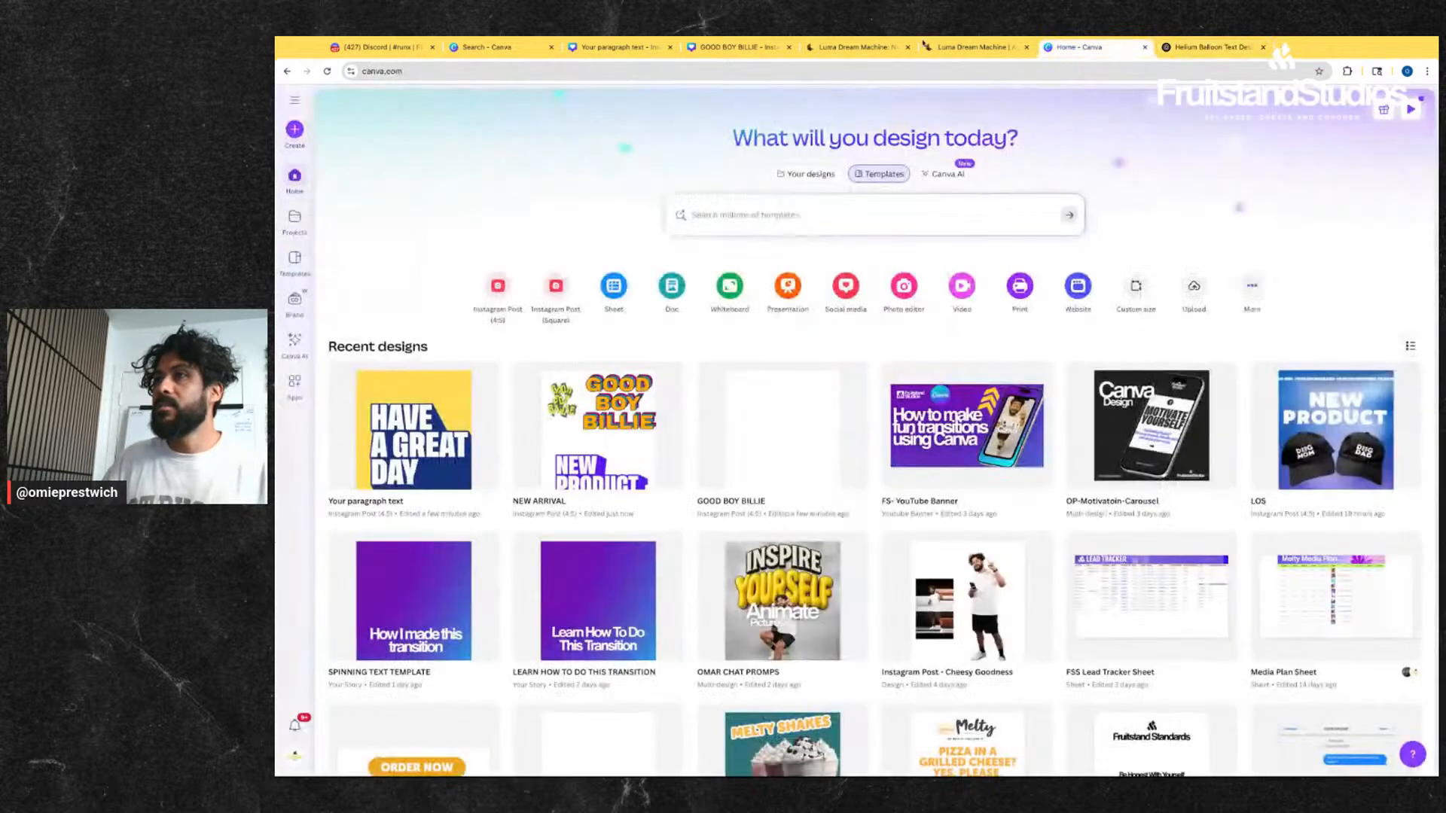
pyautogui.click(1143, 47)
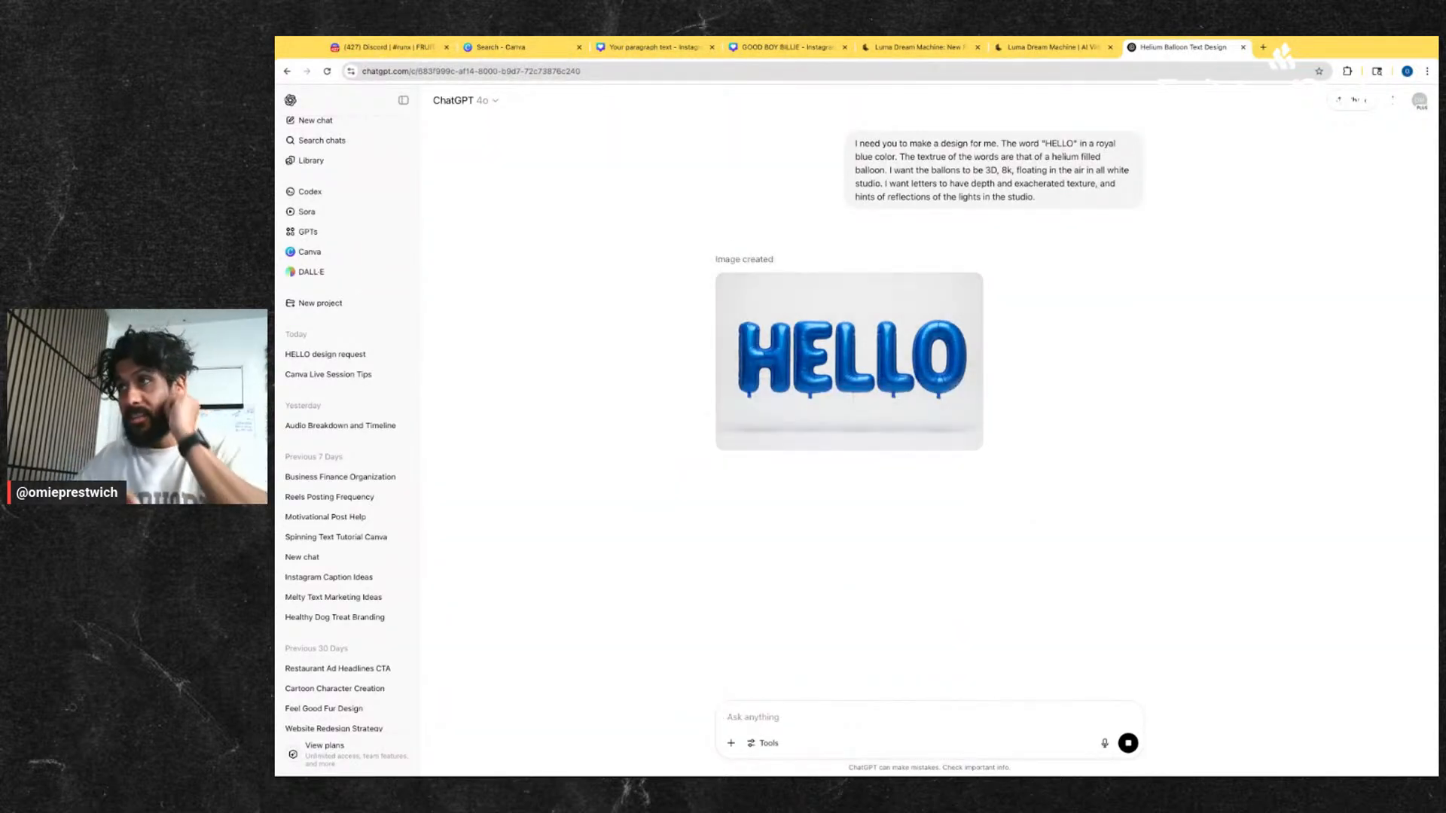
# - Download the blue balloon HELLO image, view it full size, then close the viewer
pyautogui.moveTo(899, 351)
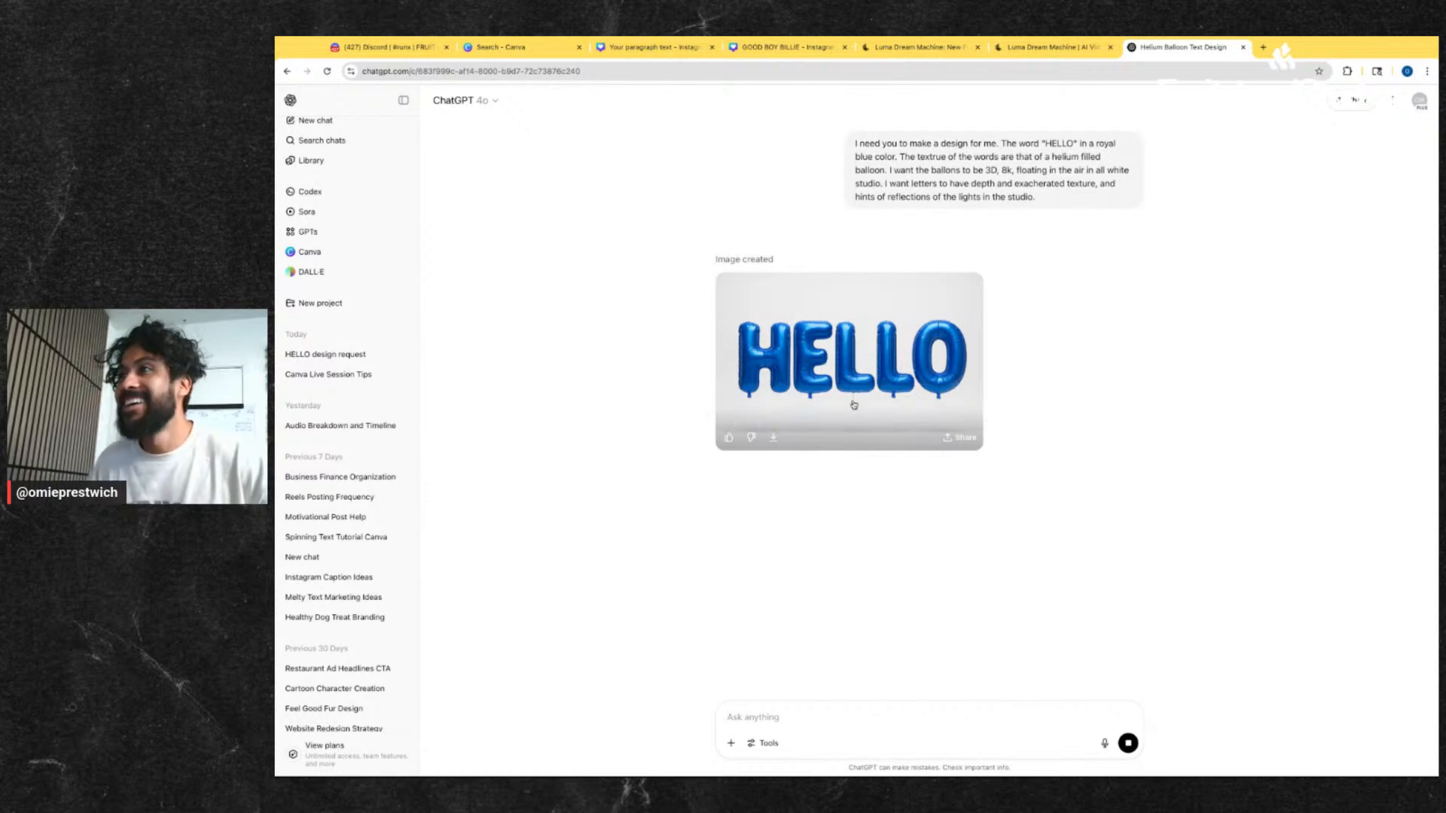
pyautogui.click(773, 438)
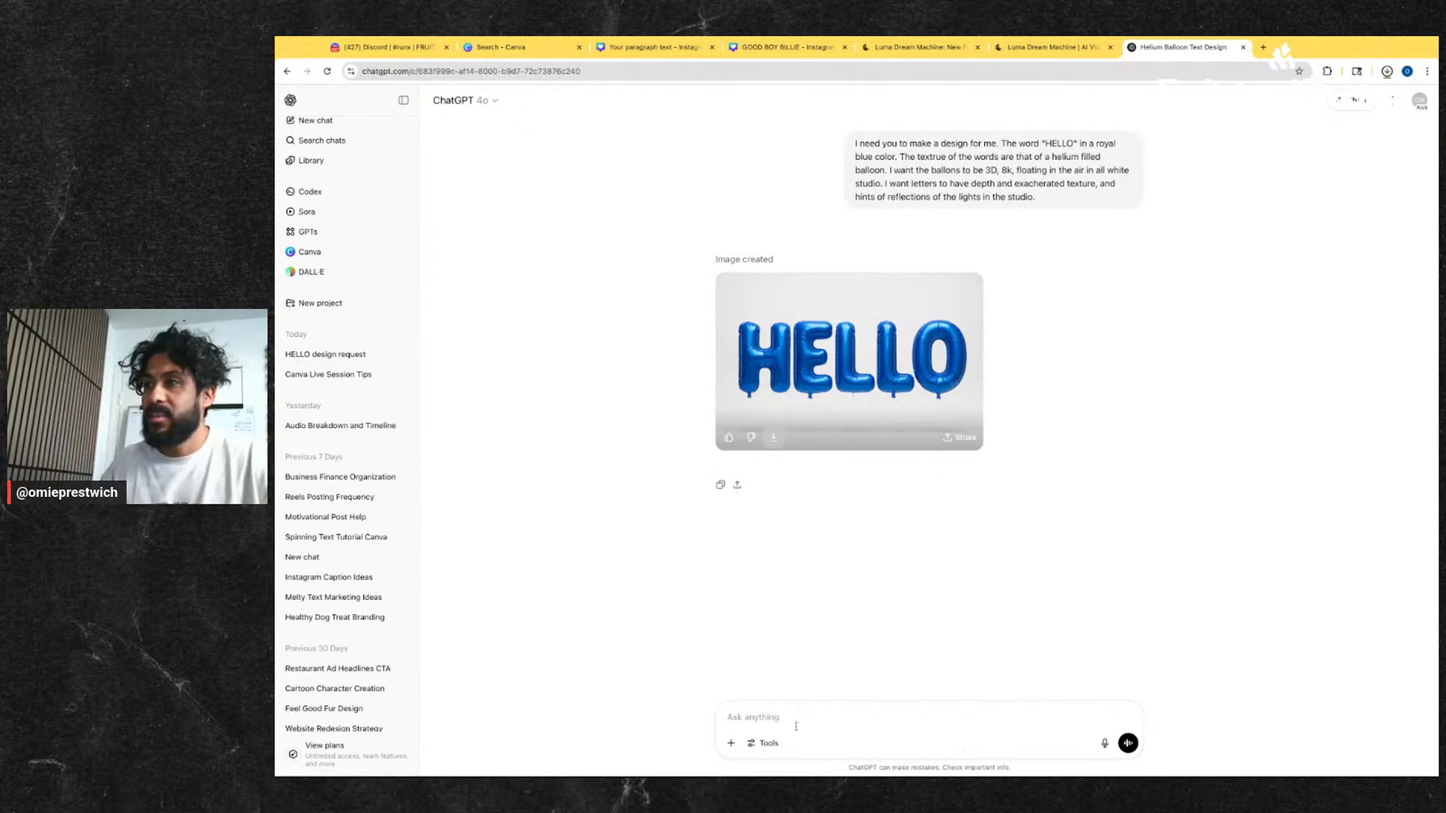
pyautogui.click(828, 360)
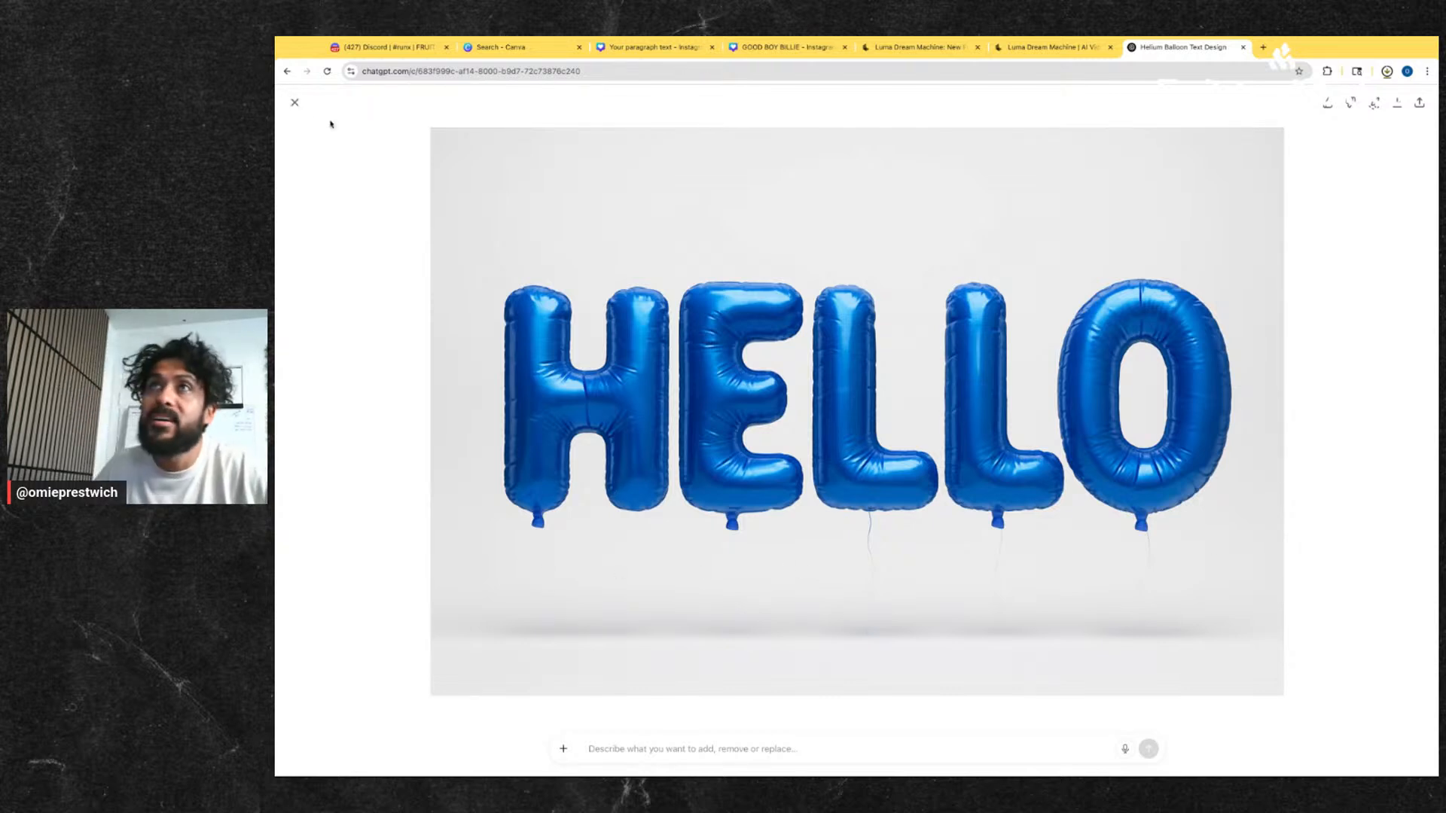
pyautogui.click(295, 103)
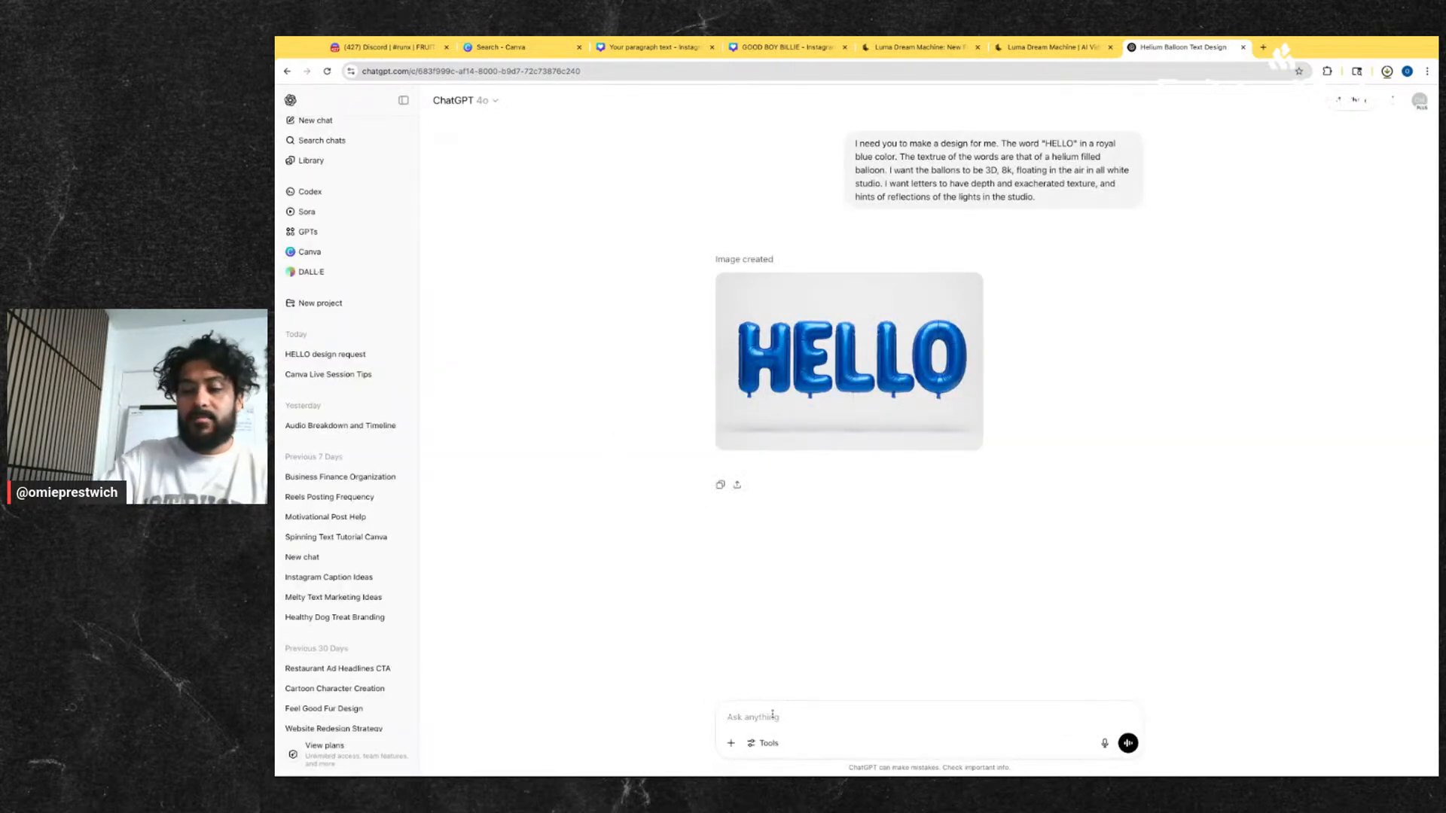
# - Ask ChatGPT to make the HELLO letters more filled and more fun, then switch to Luma Dream Machine
pyautogui.write('great, now make the letters more filled,')
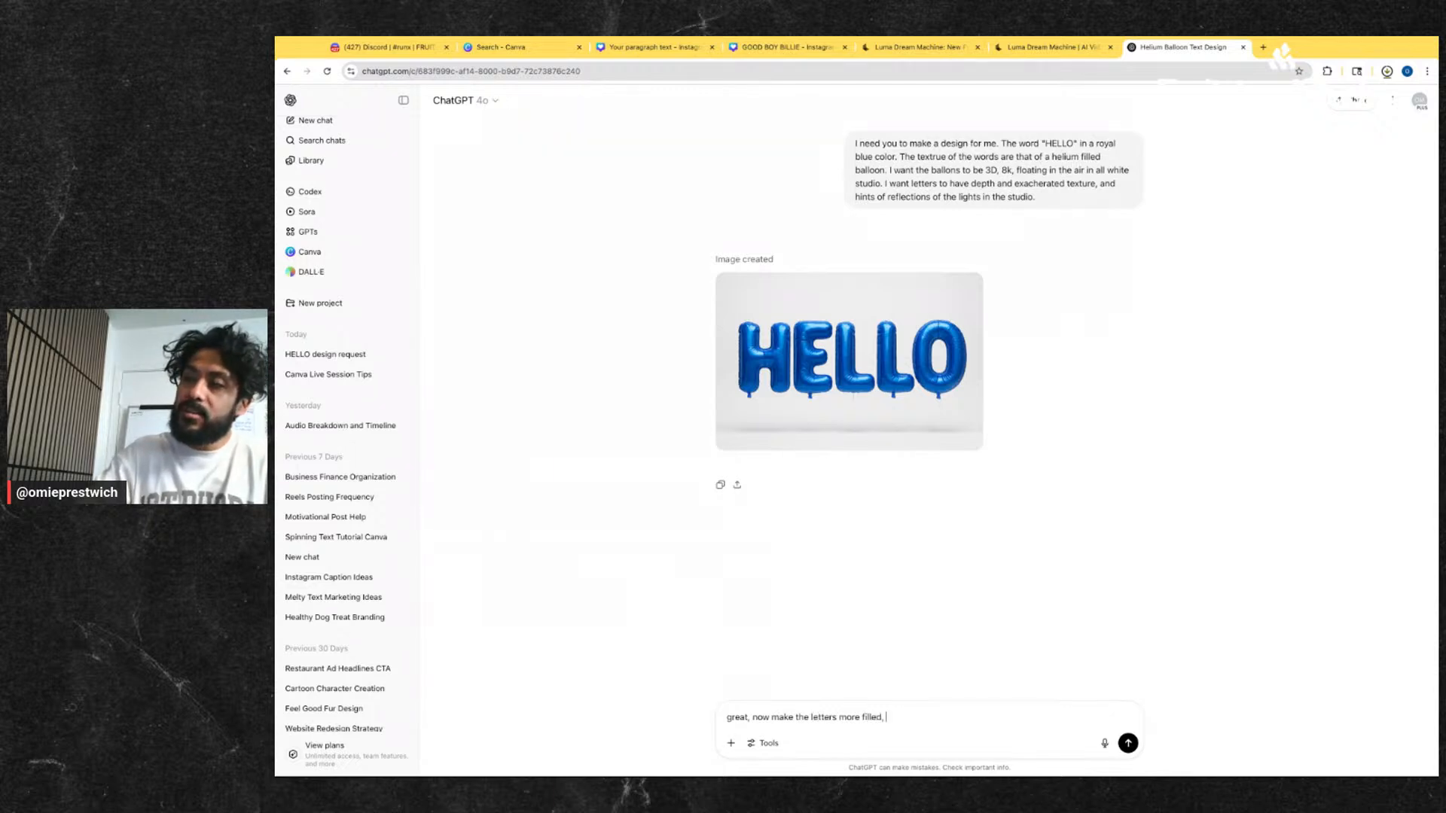
pyautogui.write('and more fun.')
pyautogui.press('Return')
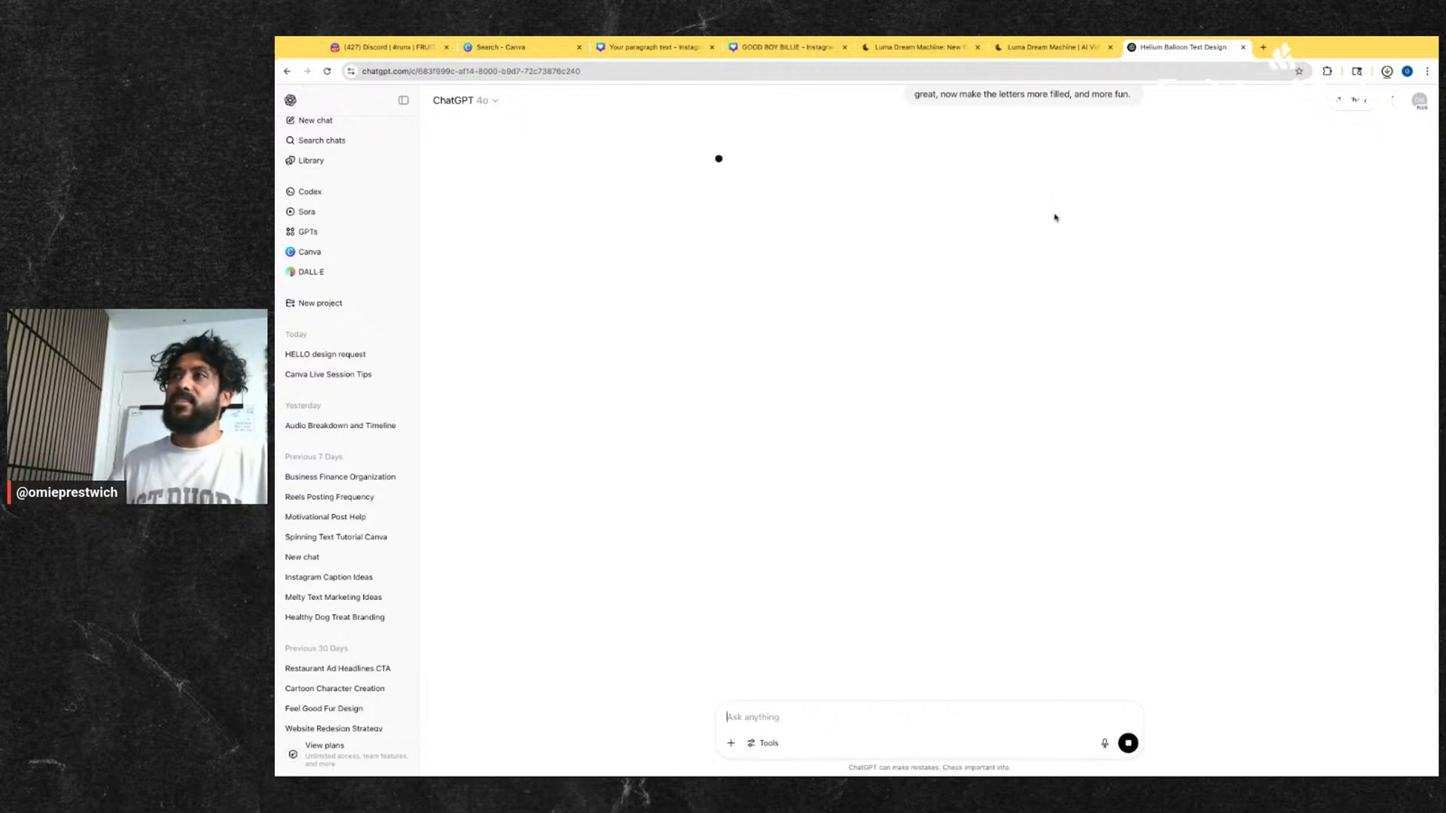
pyautogui.scroll(4, 912, 295)
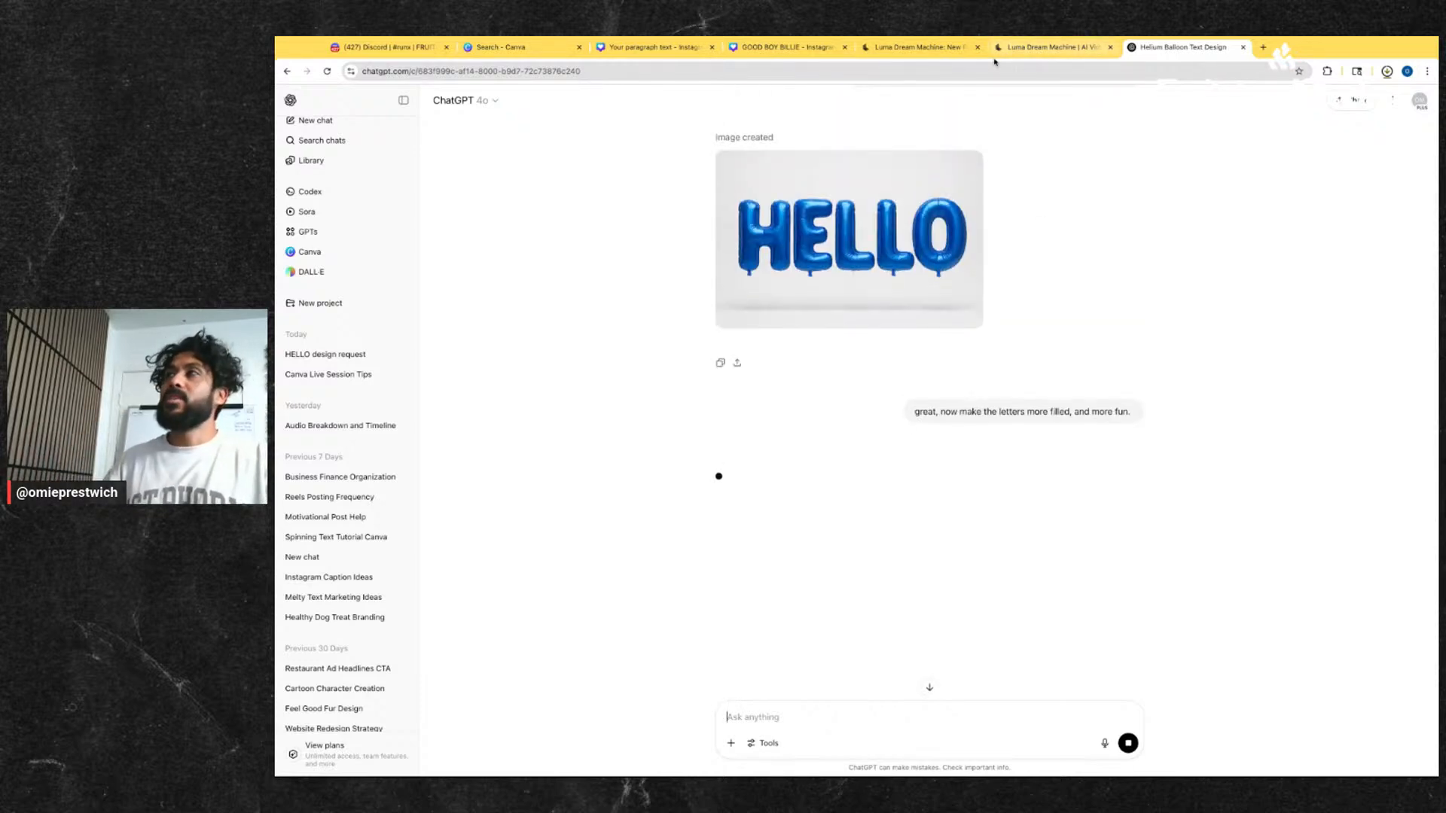
pyautogui.click(917, 47)
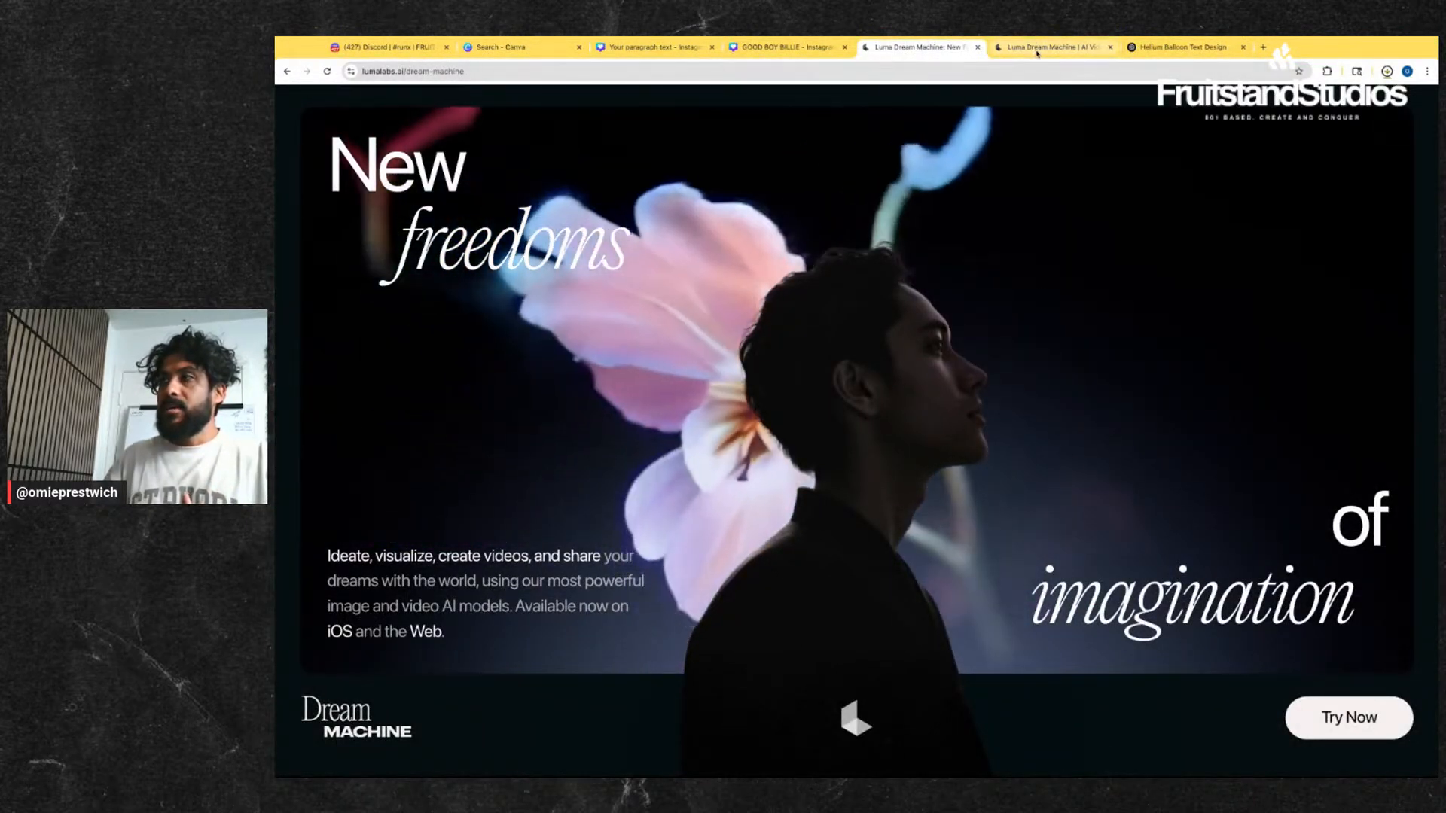
# - Launch Dream Machine with Try Now and open the Ideas gallery of past generations
pyautogui.click(1348, 717)
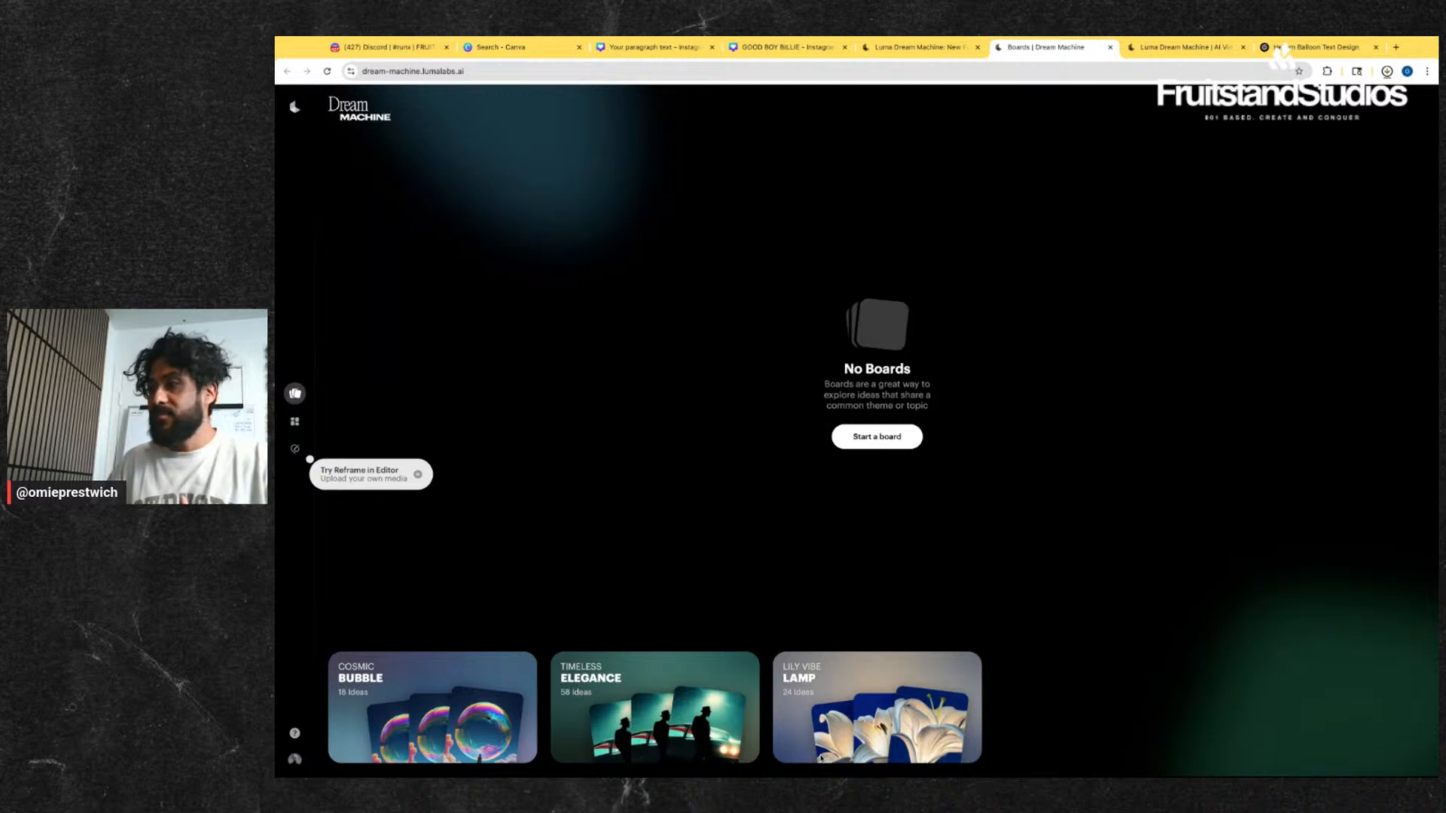
pyautogui.scroll(2, 516, 87)
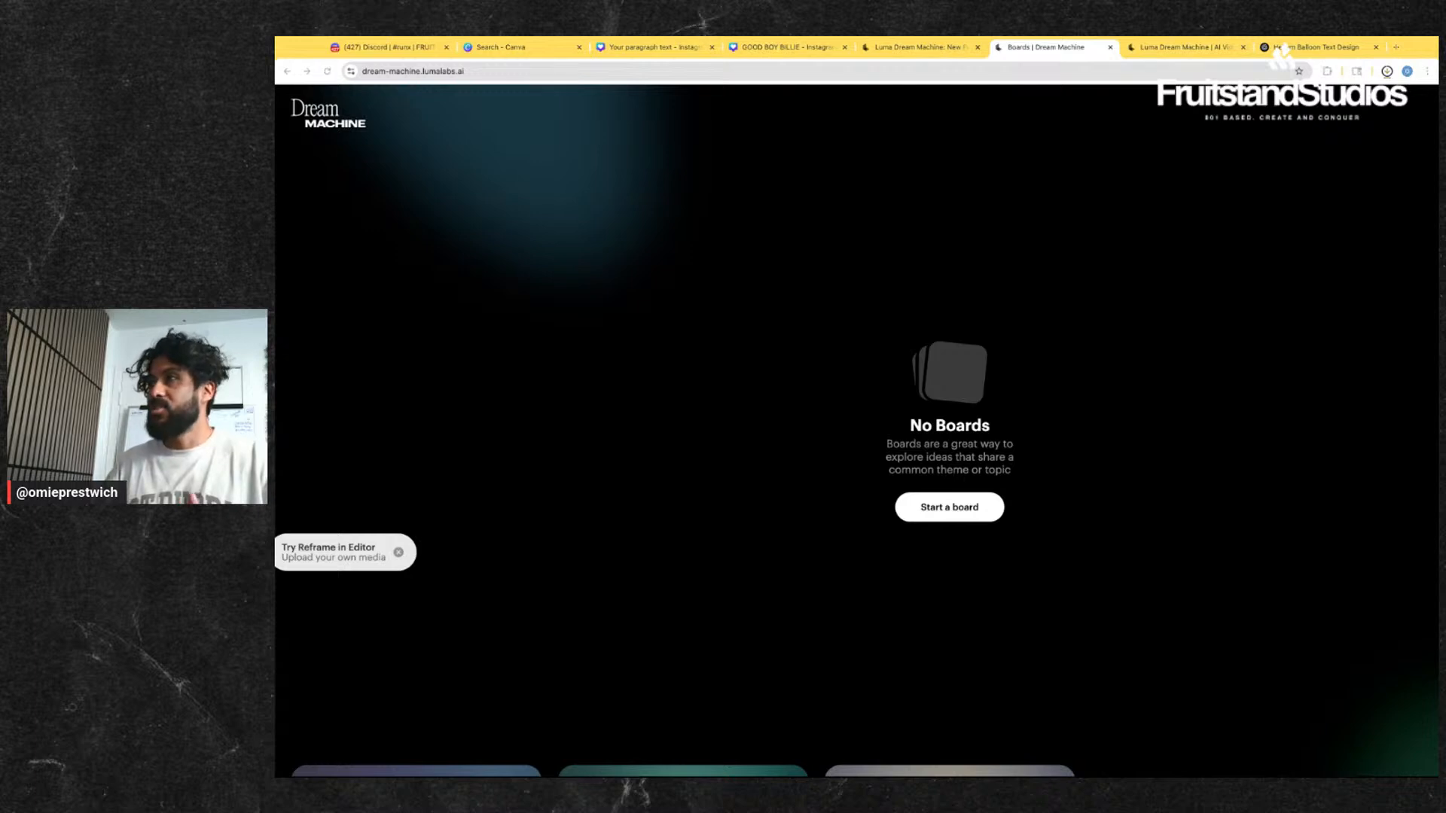
pyautogui.click(990, 281)
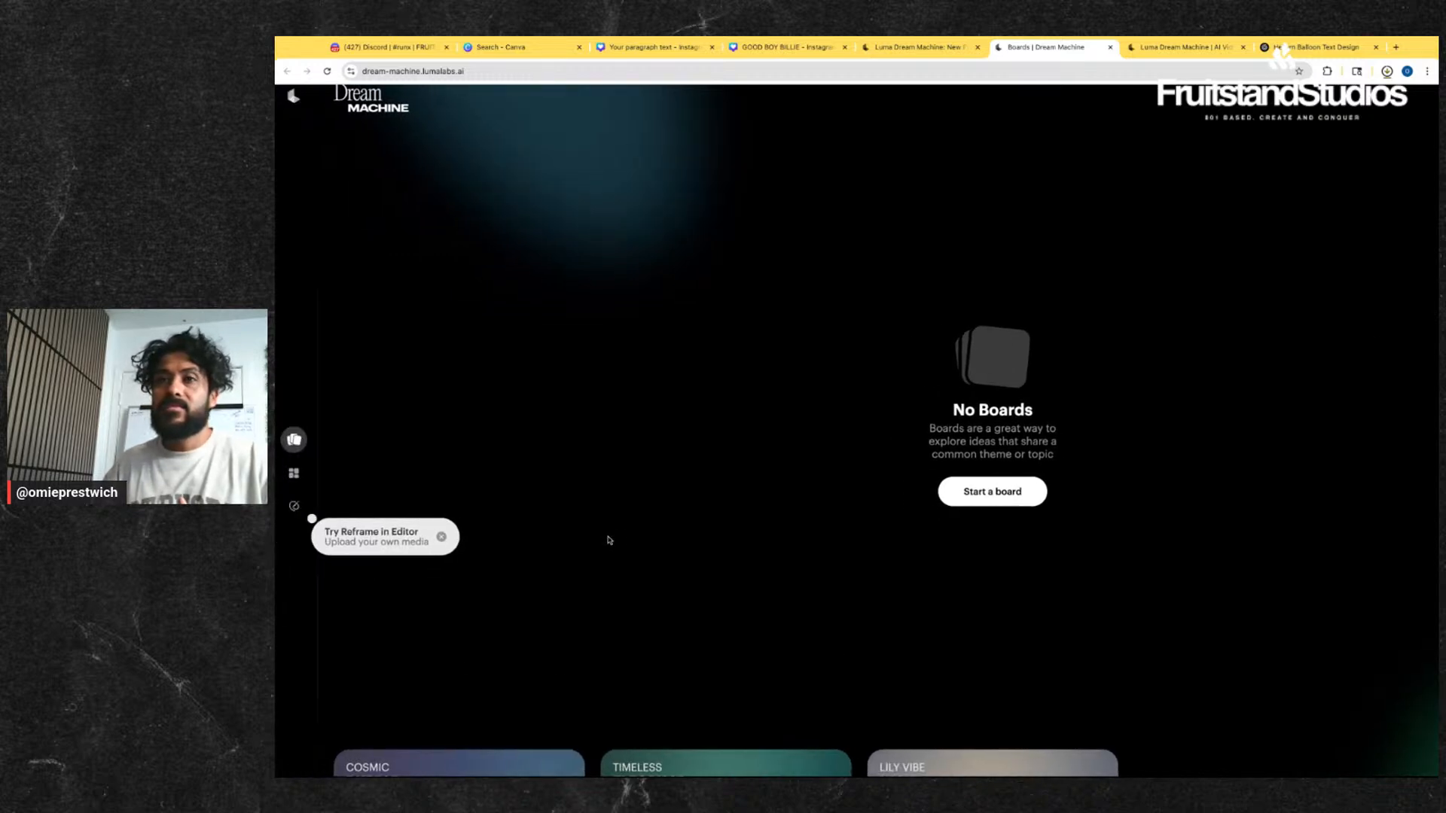
pyautogui.click(298, 475)
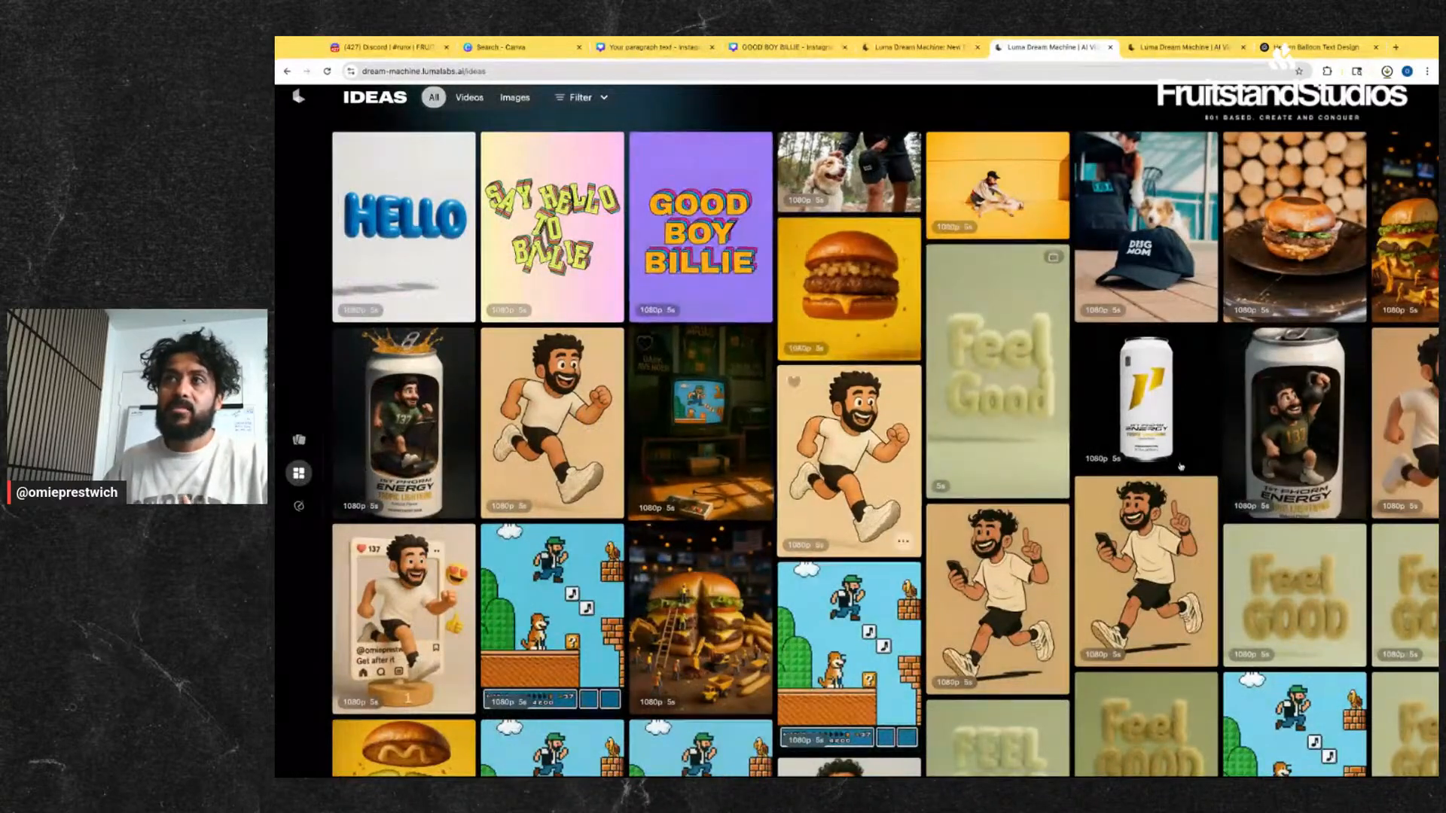
# - Preview the HELLO idea clip, then remove the HELLO keyframe from the video prompt
pyautogui.click(391, 231)
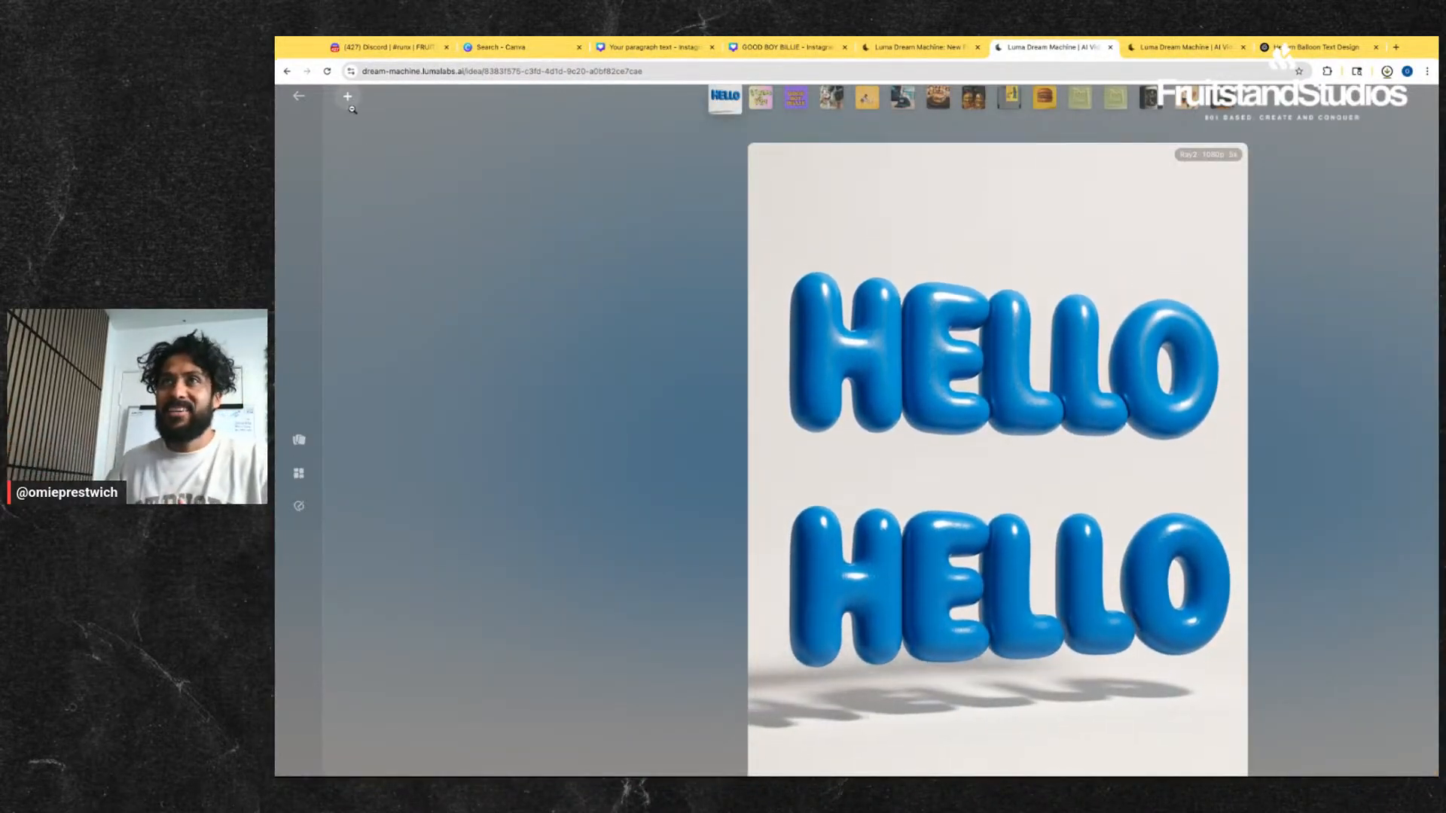
pyautogui.click(299, 96)
pyautogui.scroll(-6, 813, 454)
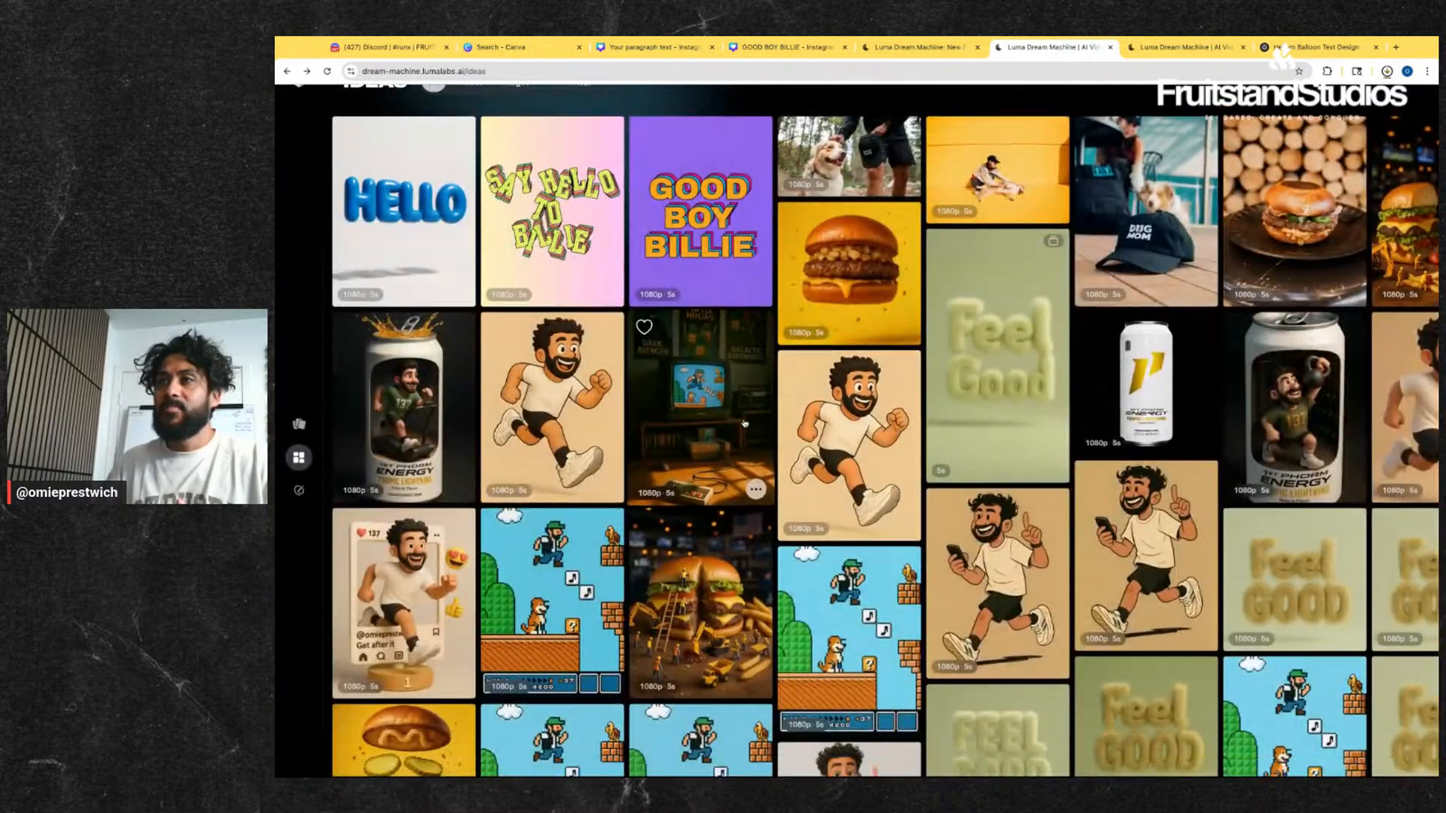
pyautogui.scroll(5, 813, 454)
pyautogui.scroll(-3, 813, 454)
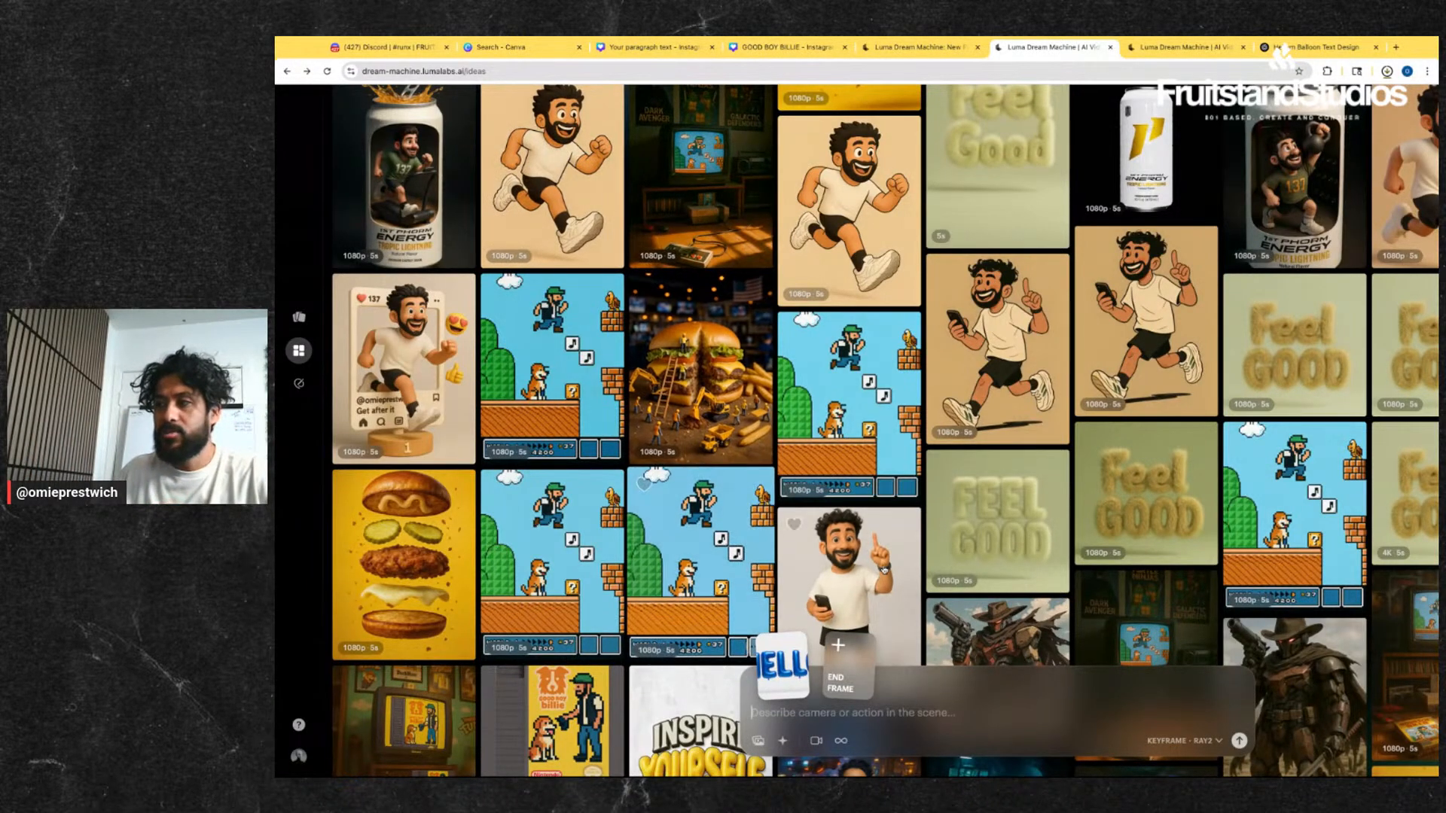
pyautogui.click(1238, 741)
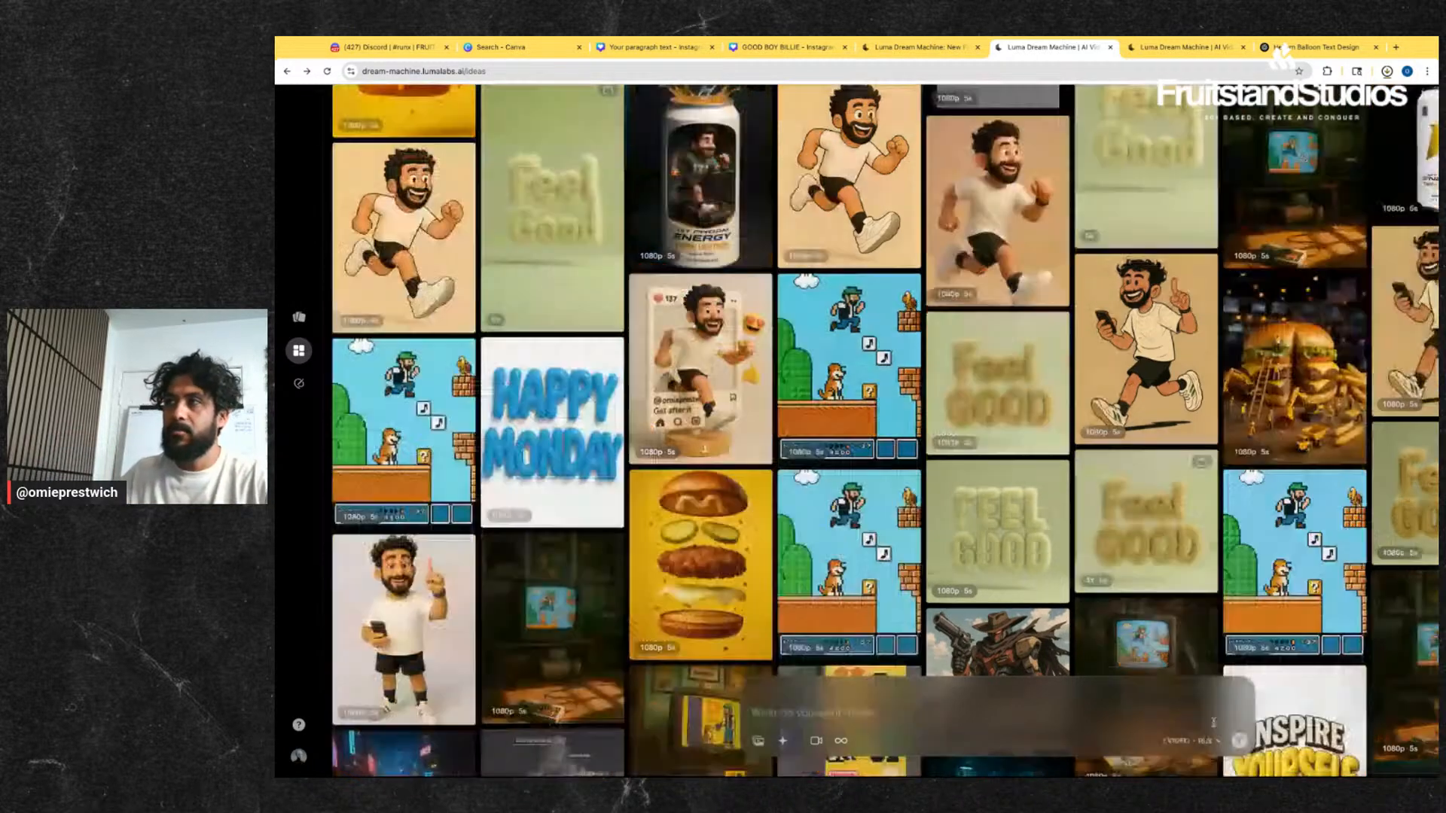
# - Browse the Ideas gallery and preview the armored cowboy clip
pyautogui.moveTo(864, 380)
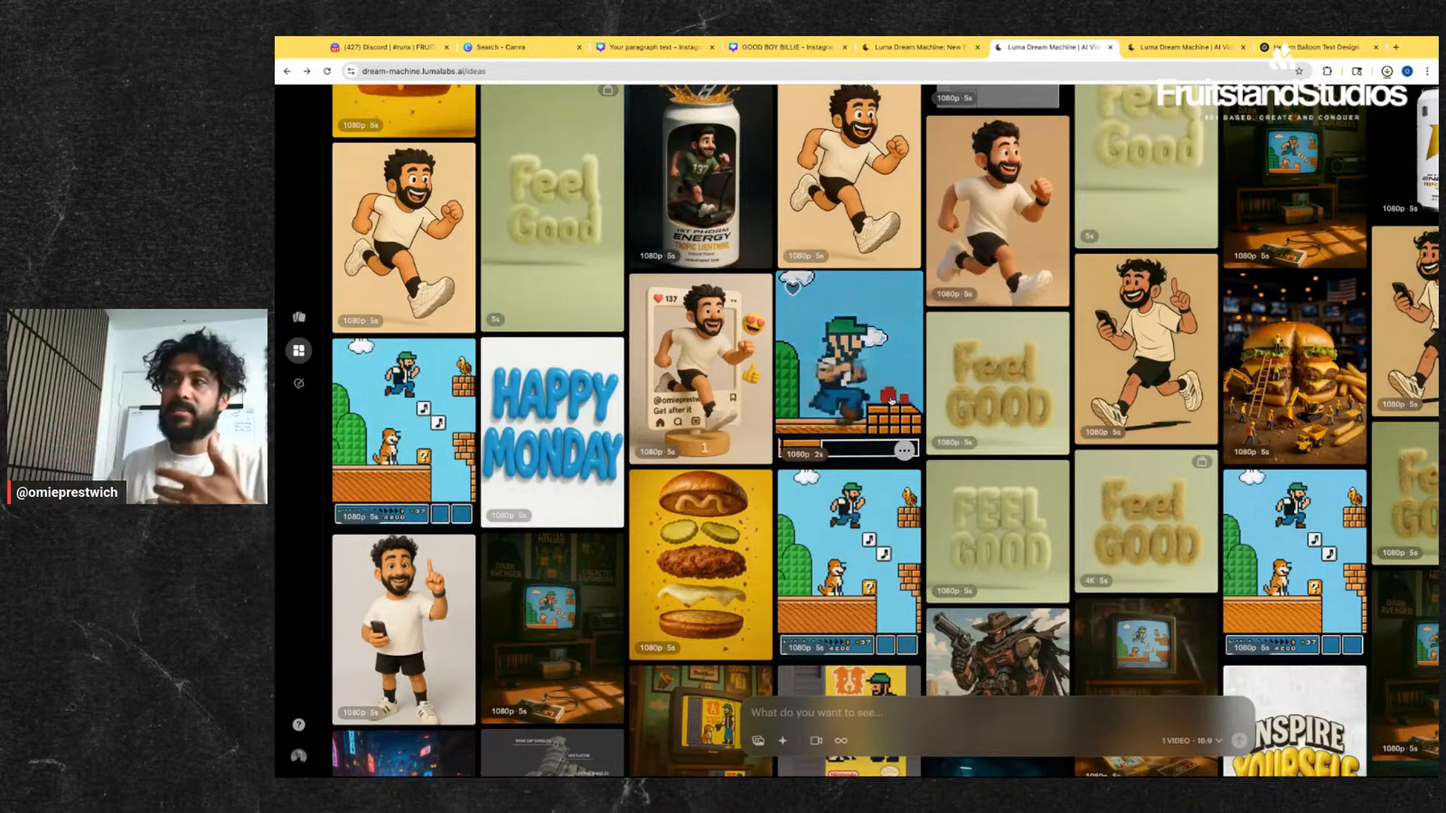
pyautogui.scroll(-3, 866, 400)
pyautogui.scroll(-1, 862, 400)
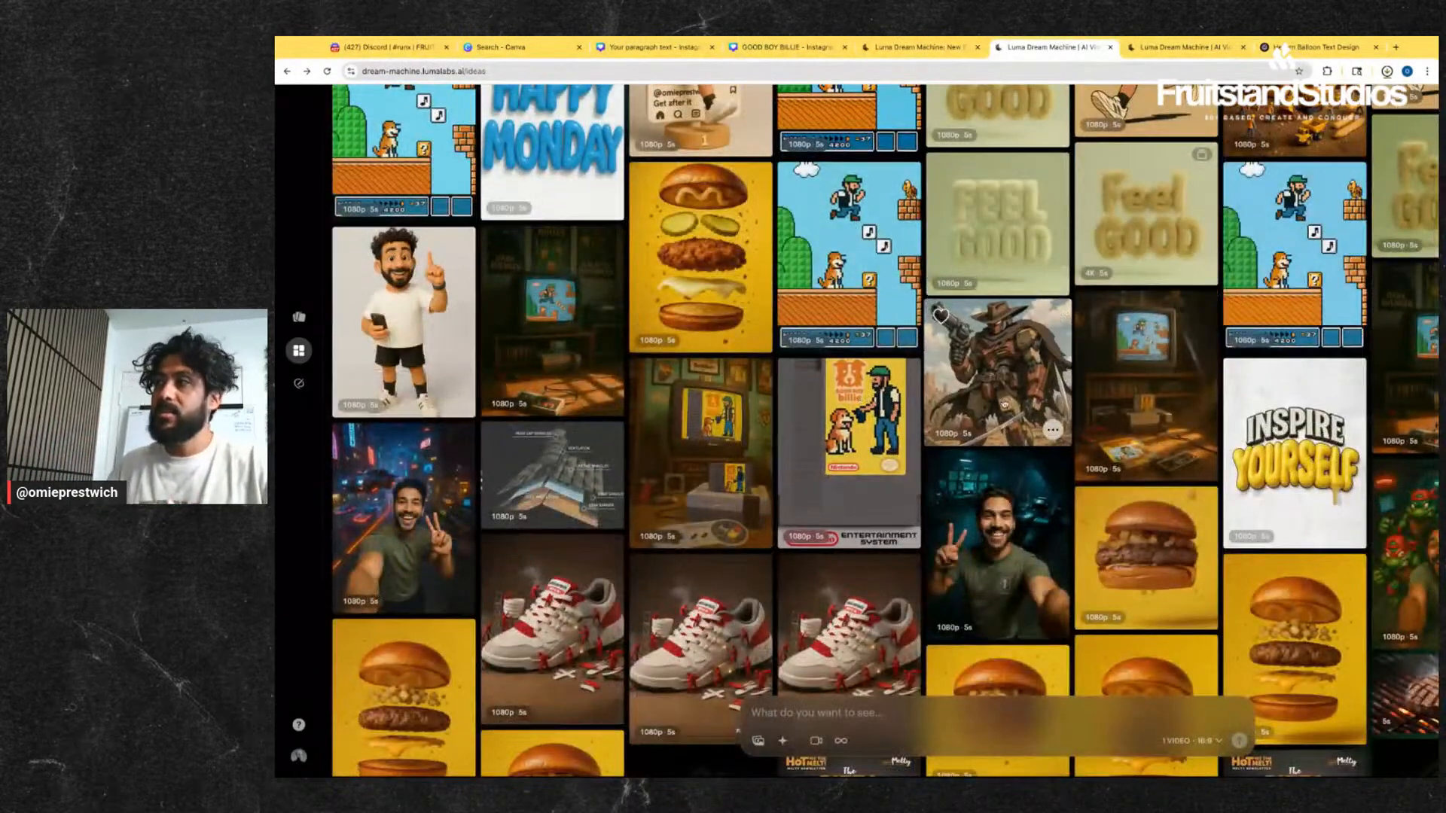
pyautogui.hscroll(1, 987, 350)
pyautogui.hscroll(3, 988, 350)
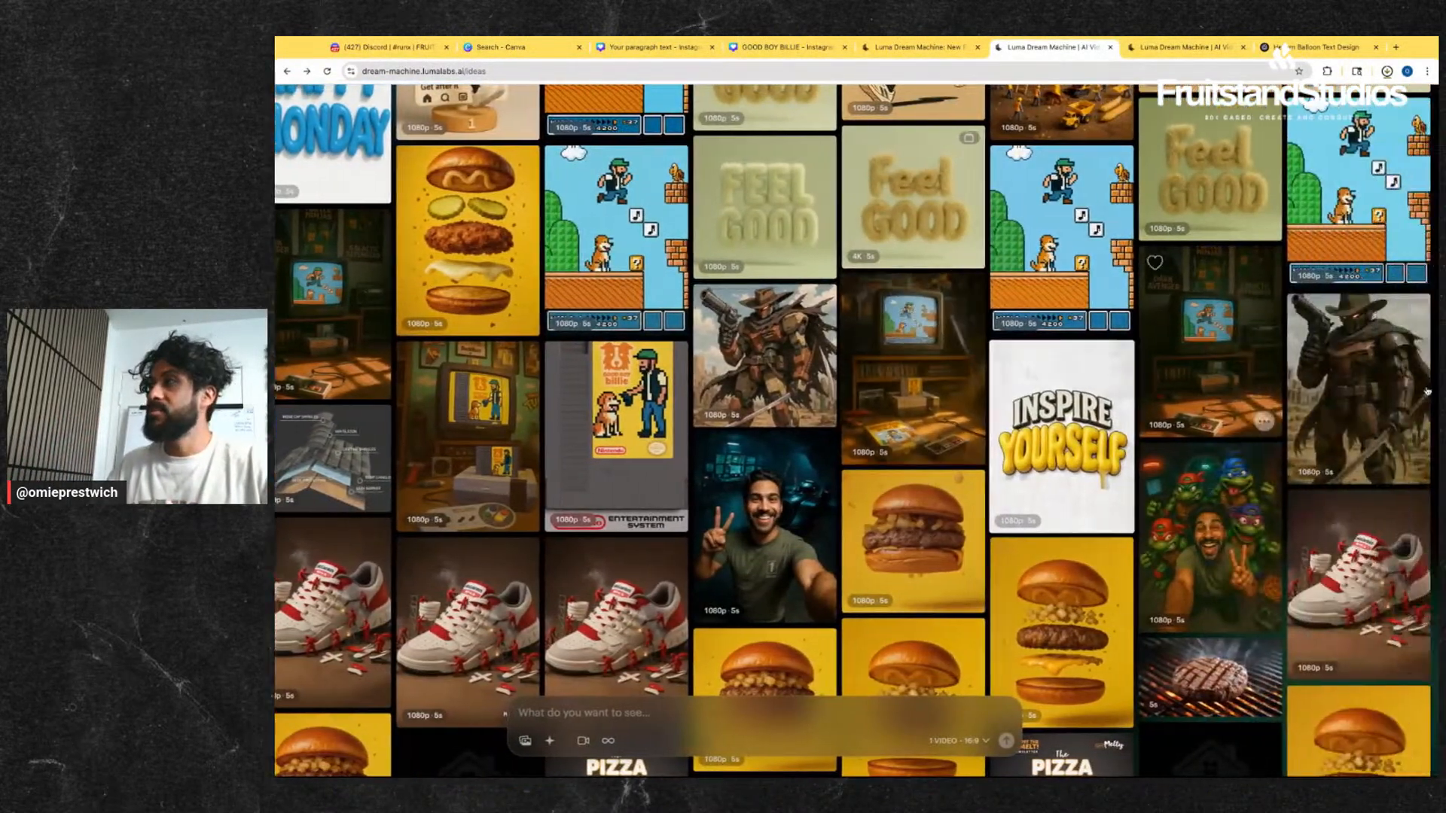
pyautogui.click(1389, 387)
pyautogui.scroll(2, 1389, 387)
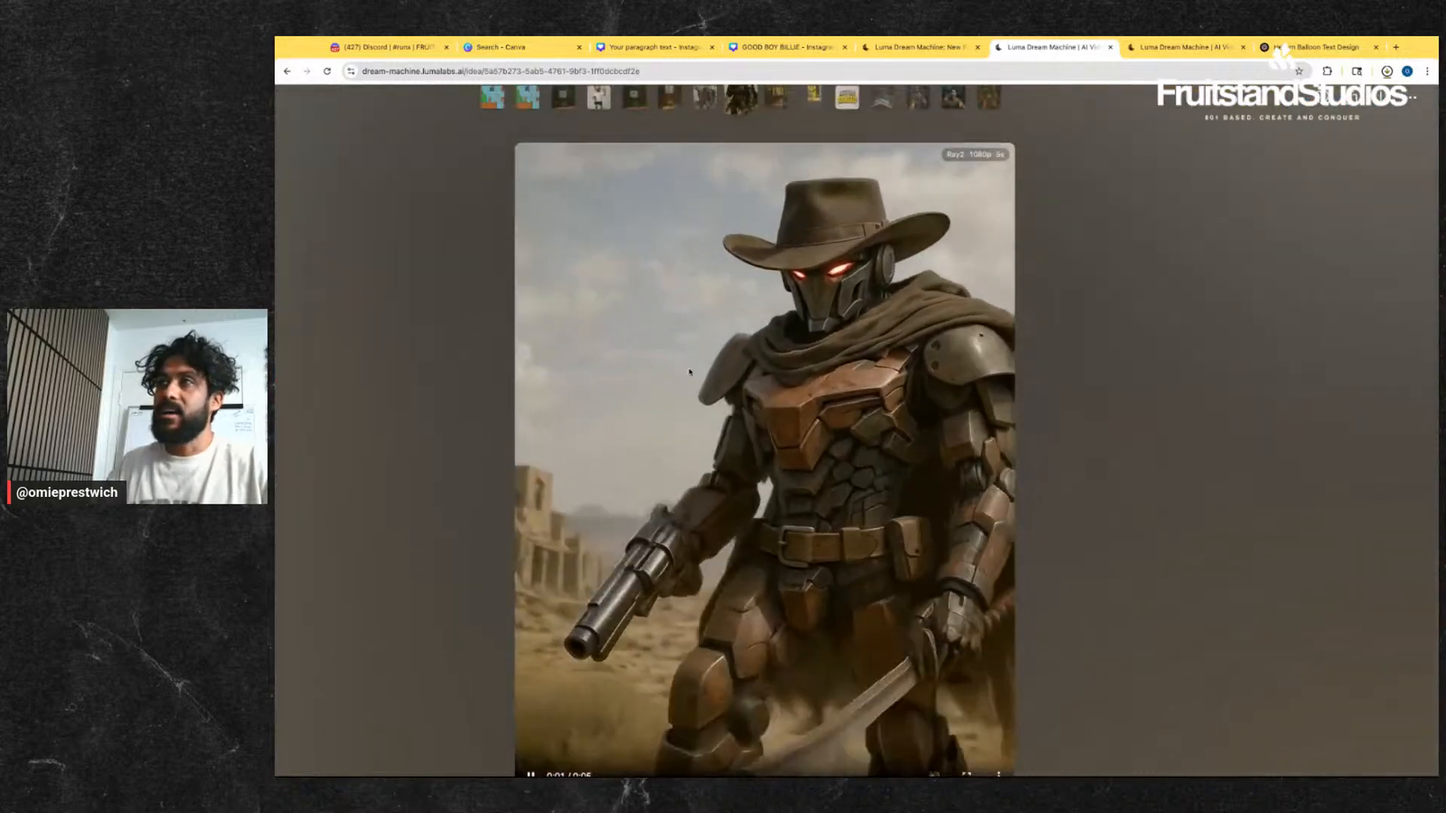
pyautogui.scroll(-1, 1122, 321)
pyautogui.scroll(2, 1188, 326)
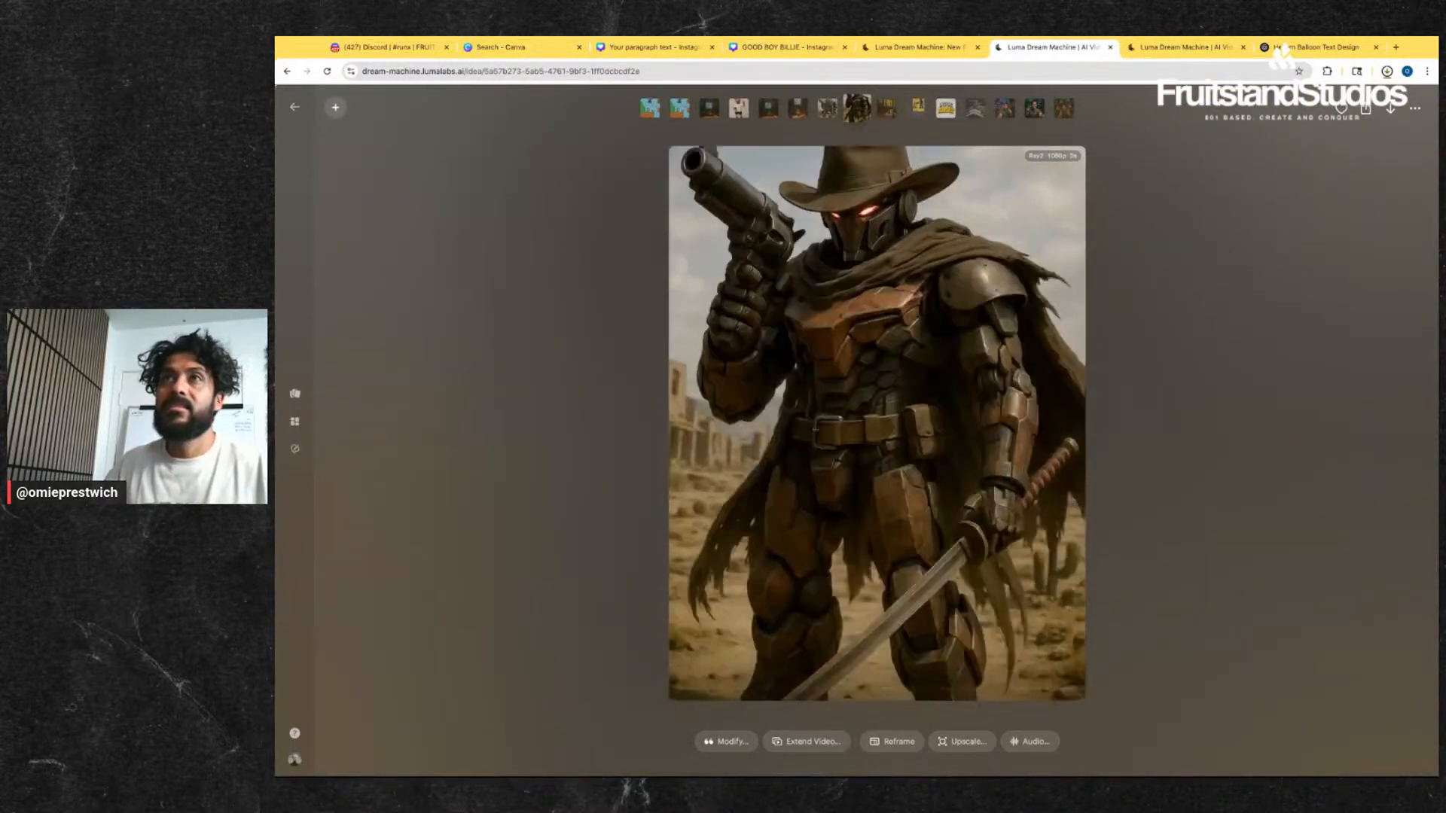
pyautogui.click(295, 107)
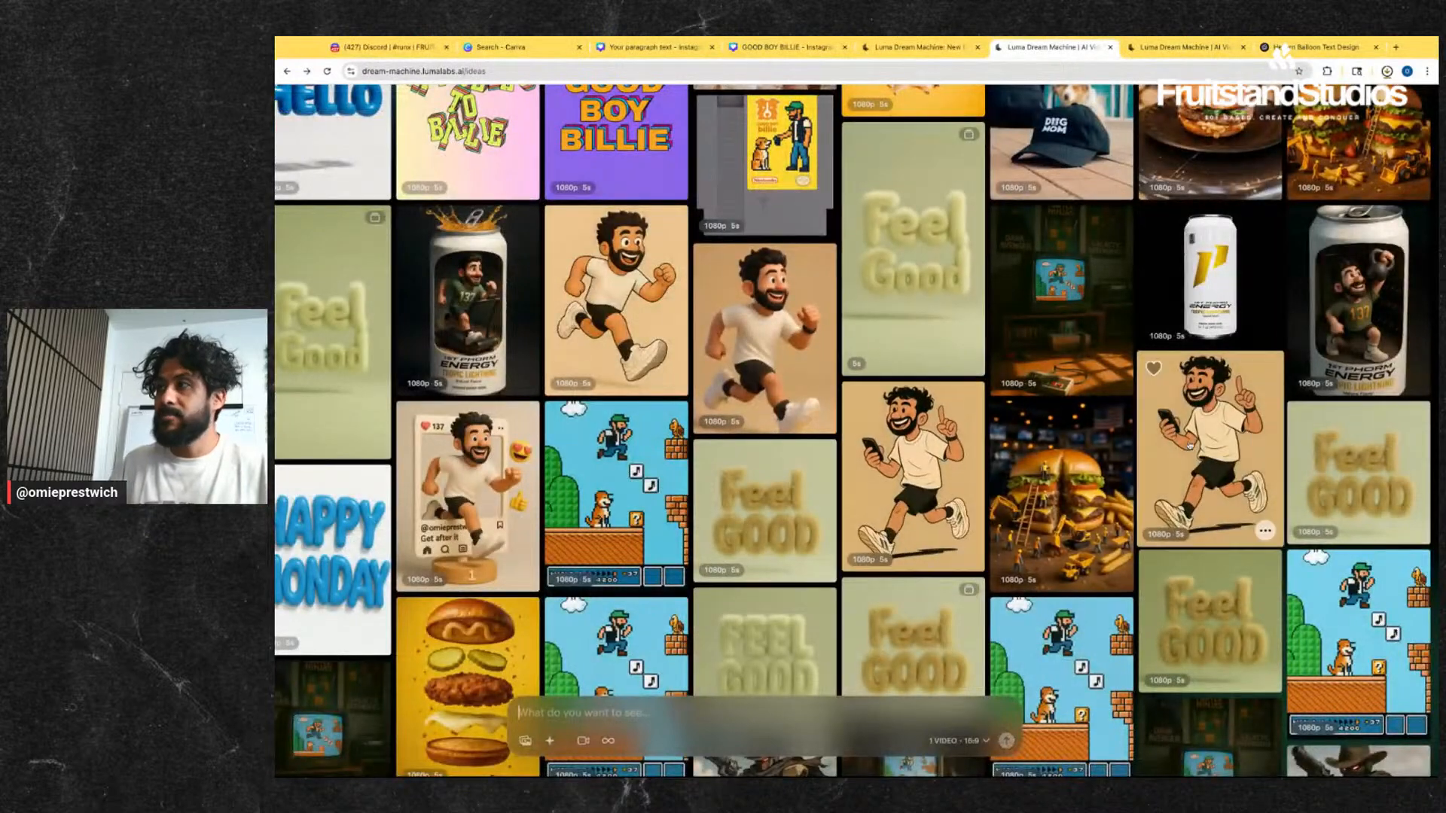
# - Preview the cartoon walker clip, then return to the HELLO balloon chat in ChatGPT
pyautogui.click(915, 460)
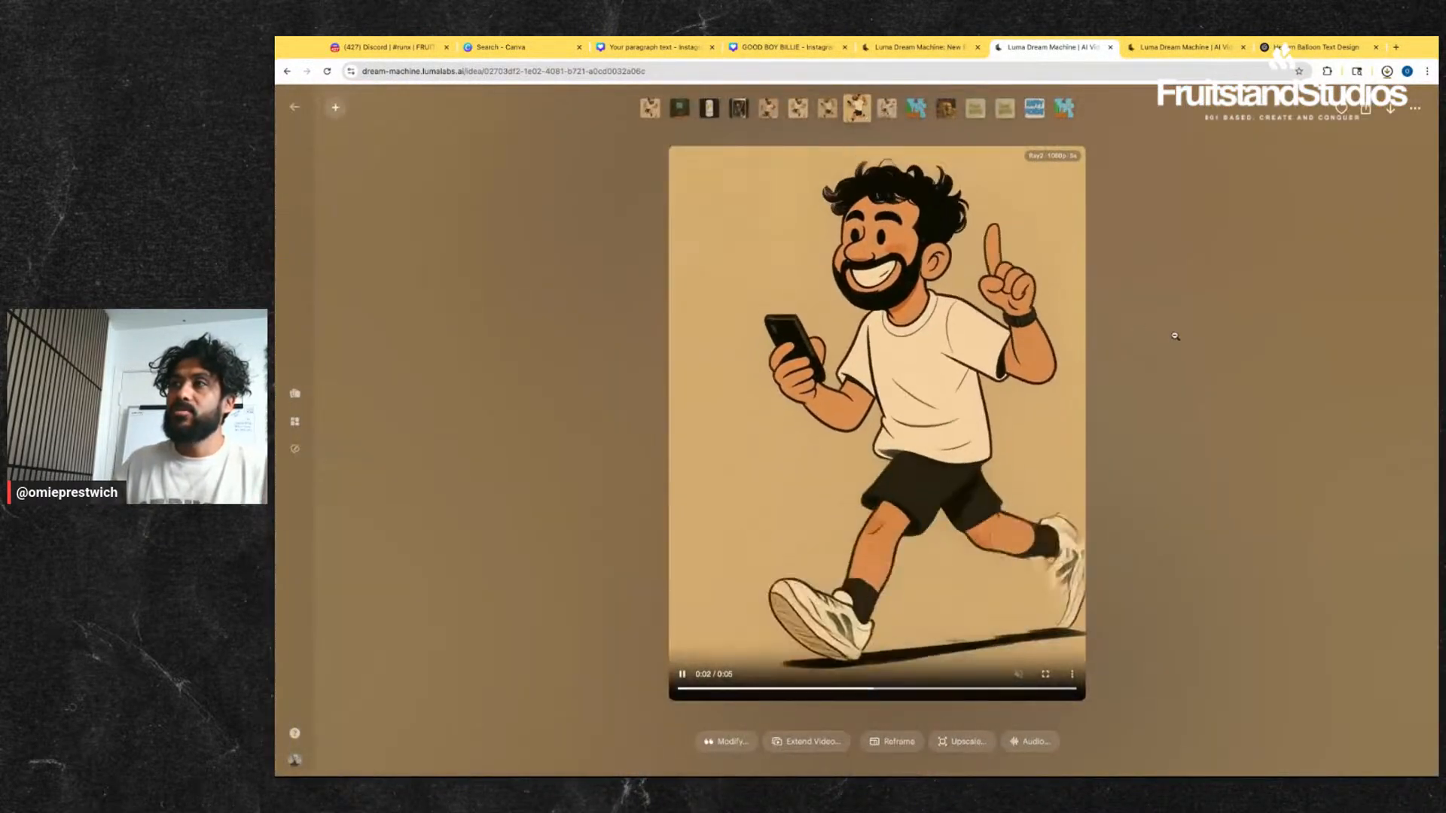
pyautogui.click(295, 107)
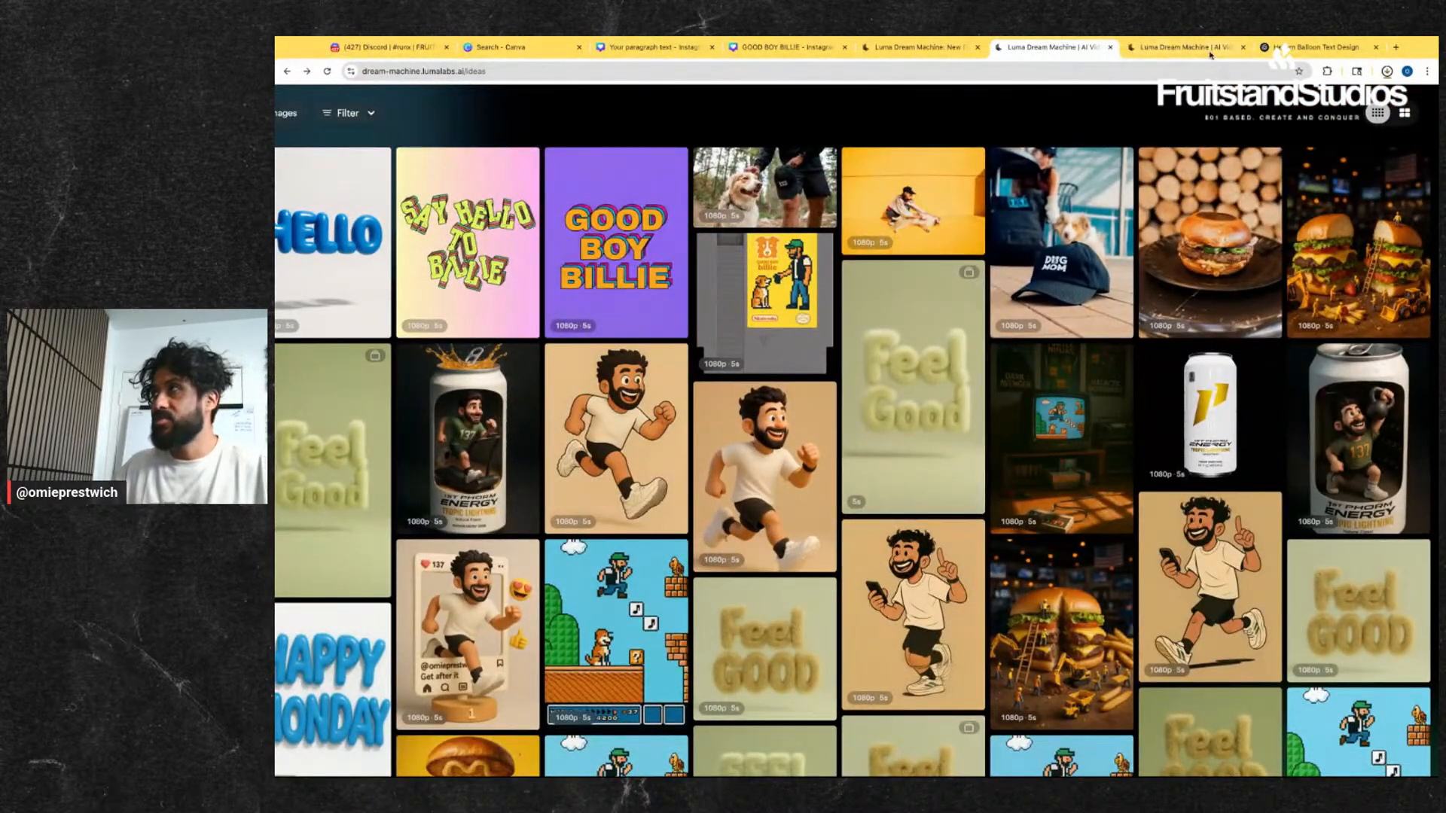
pyautogui.click(1282, 46)
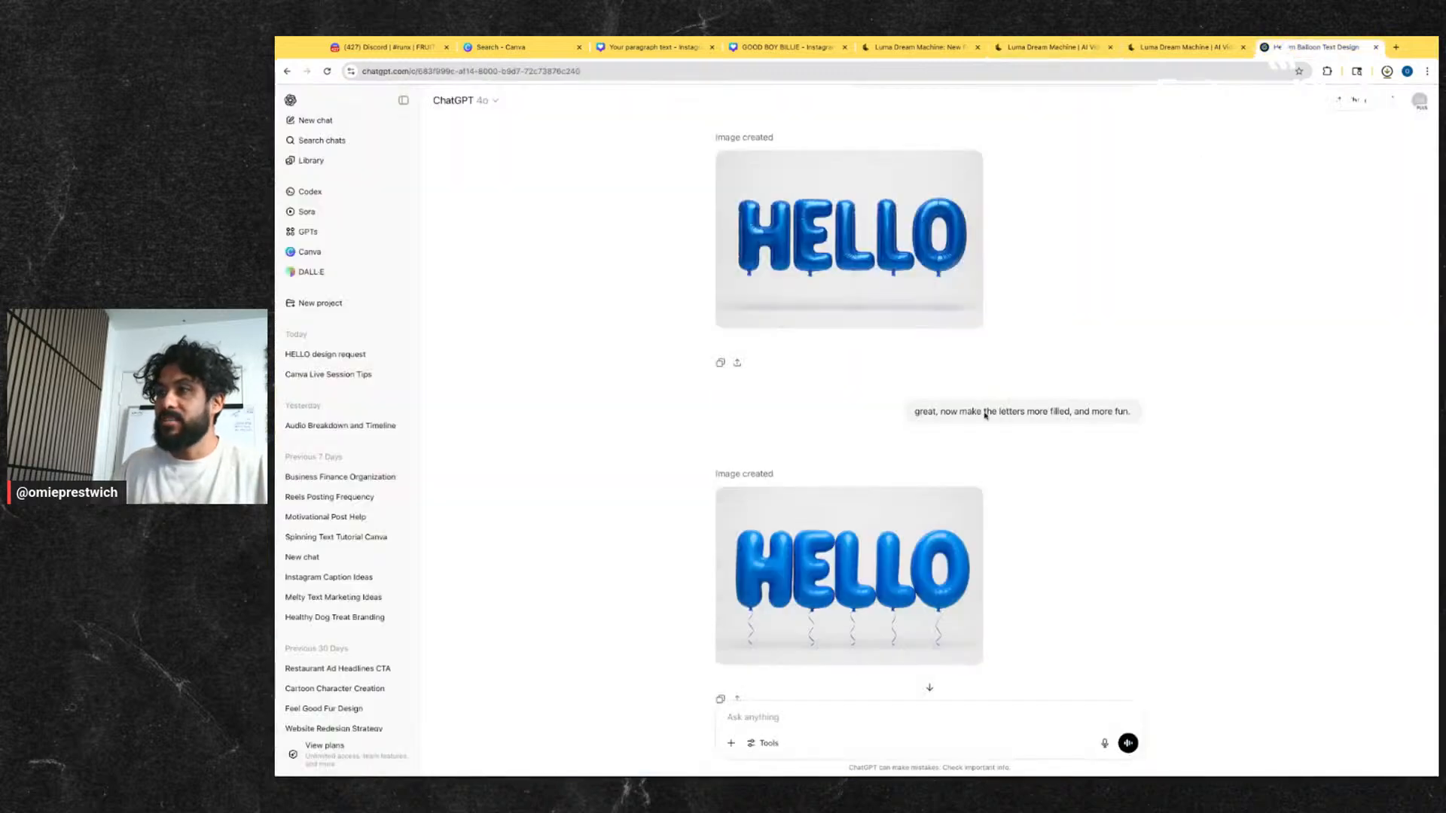
# - View the second HELLO balloon image full-size, then return to the chat
pyautogui.click(863, 585)
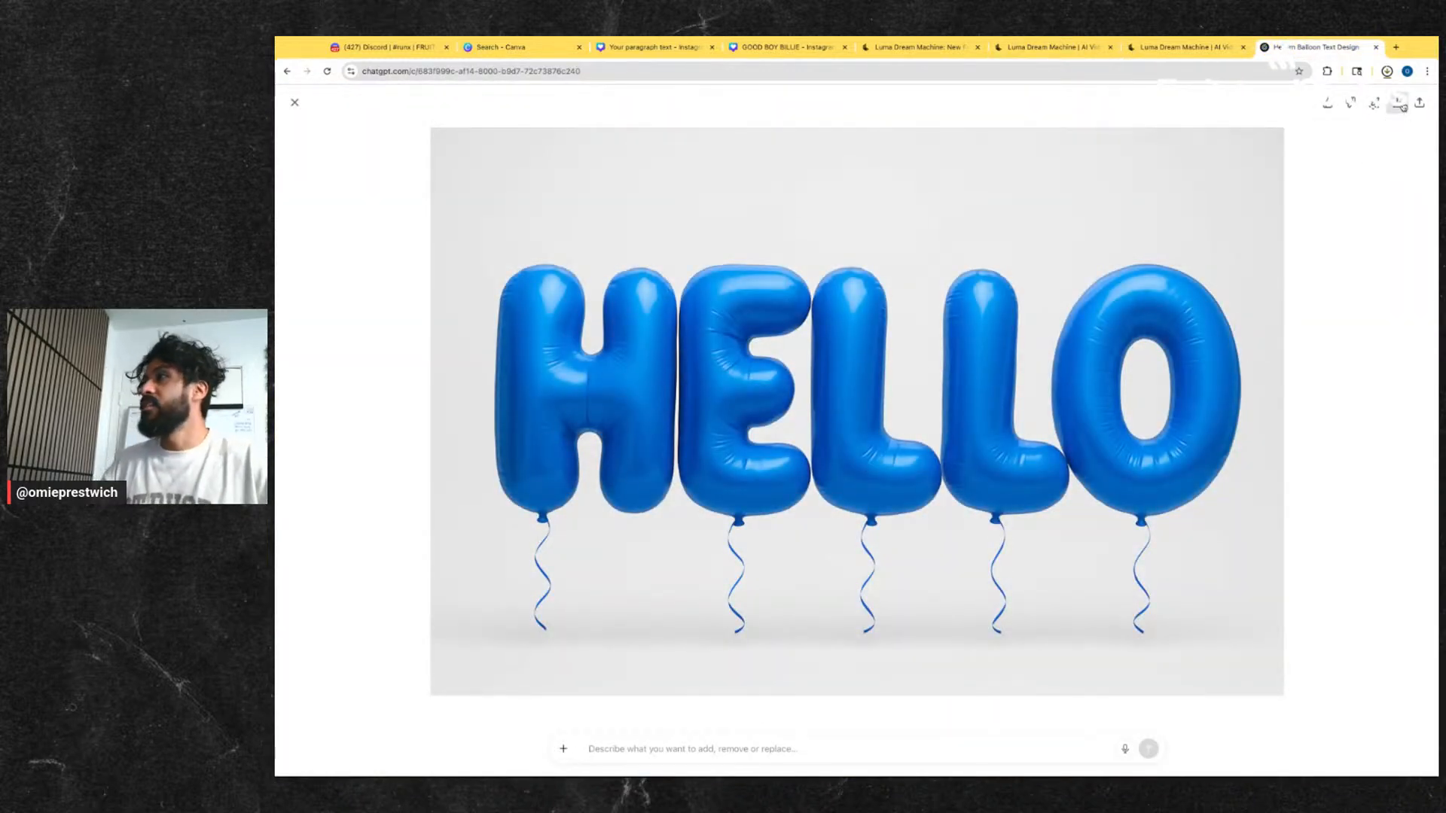
pyautogui.click(294, 102)
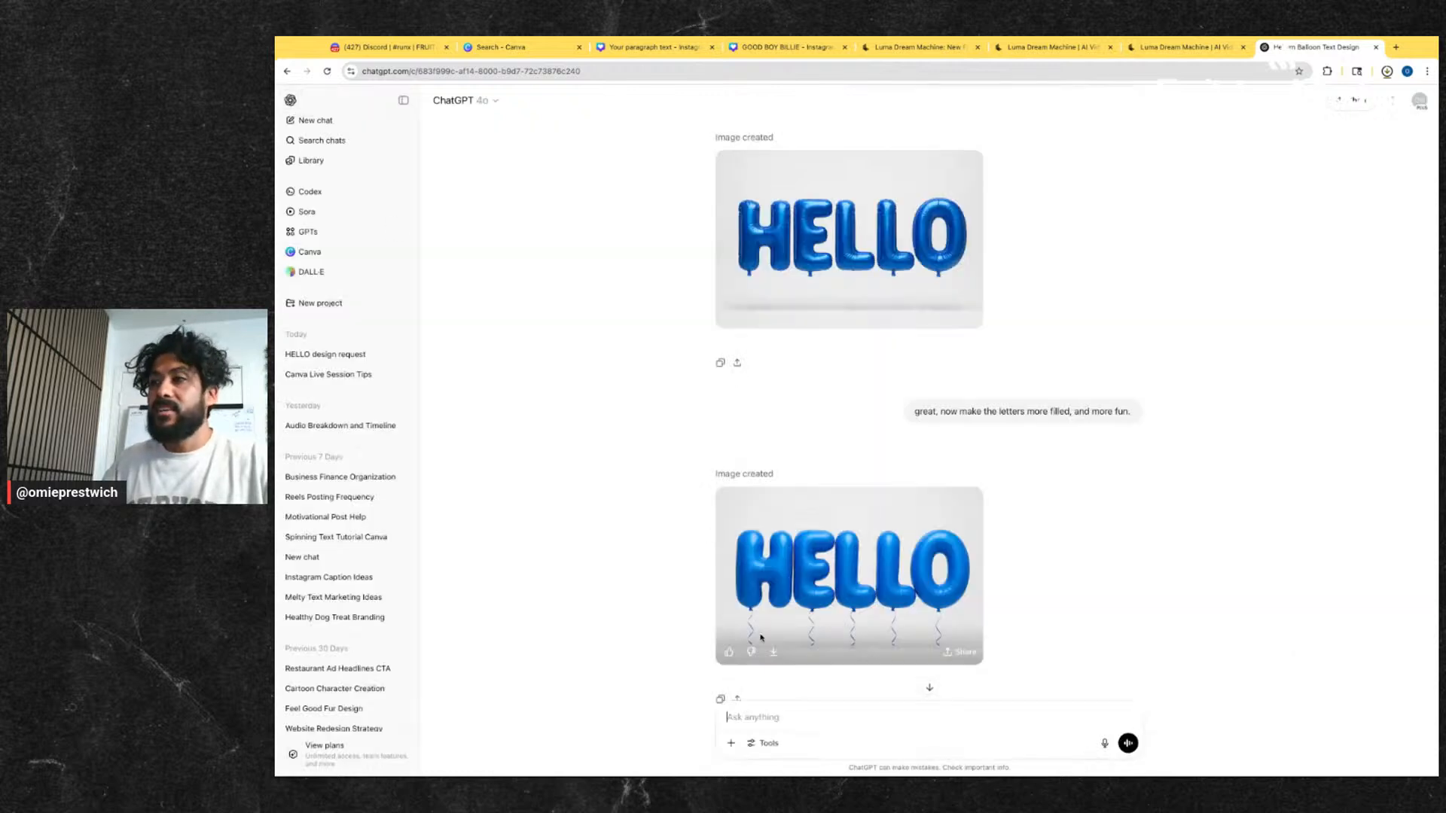
pyautogui.scroll(-2, 779, 692)
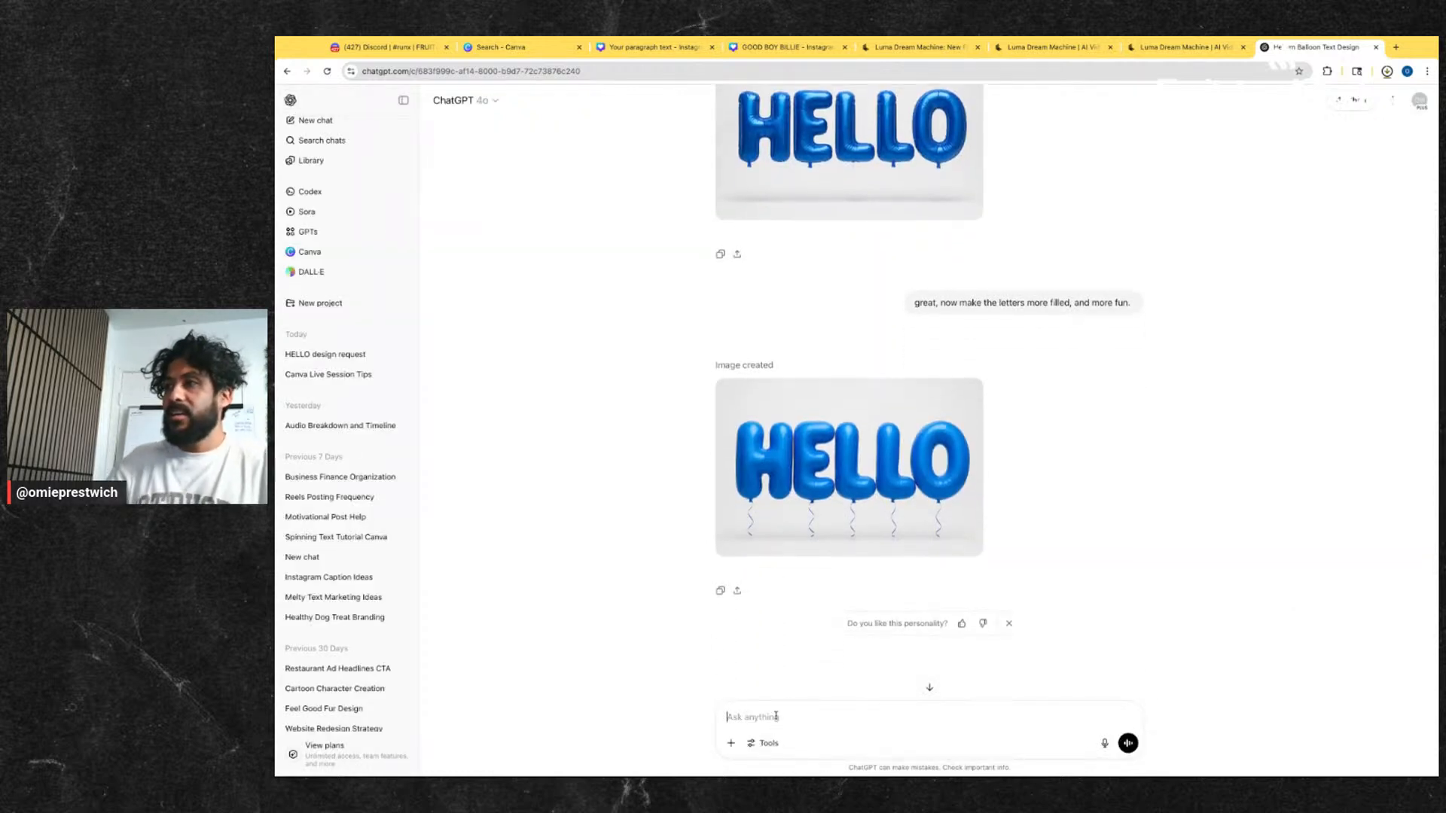
# - Ask ChatGPT to remove the strings and export HELLO as a transparent PNG
pyautogui.write('remo')
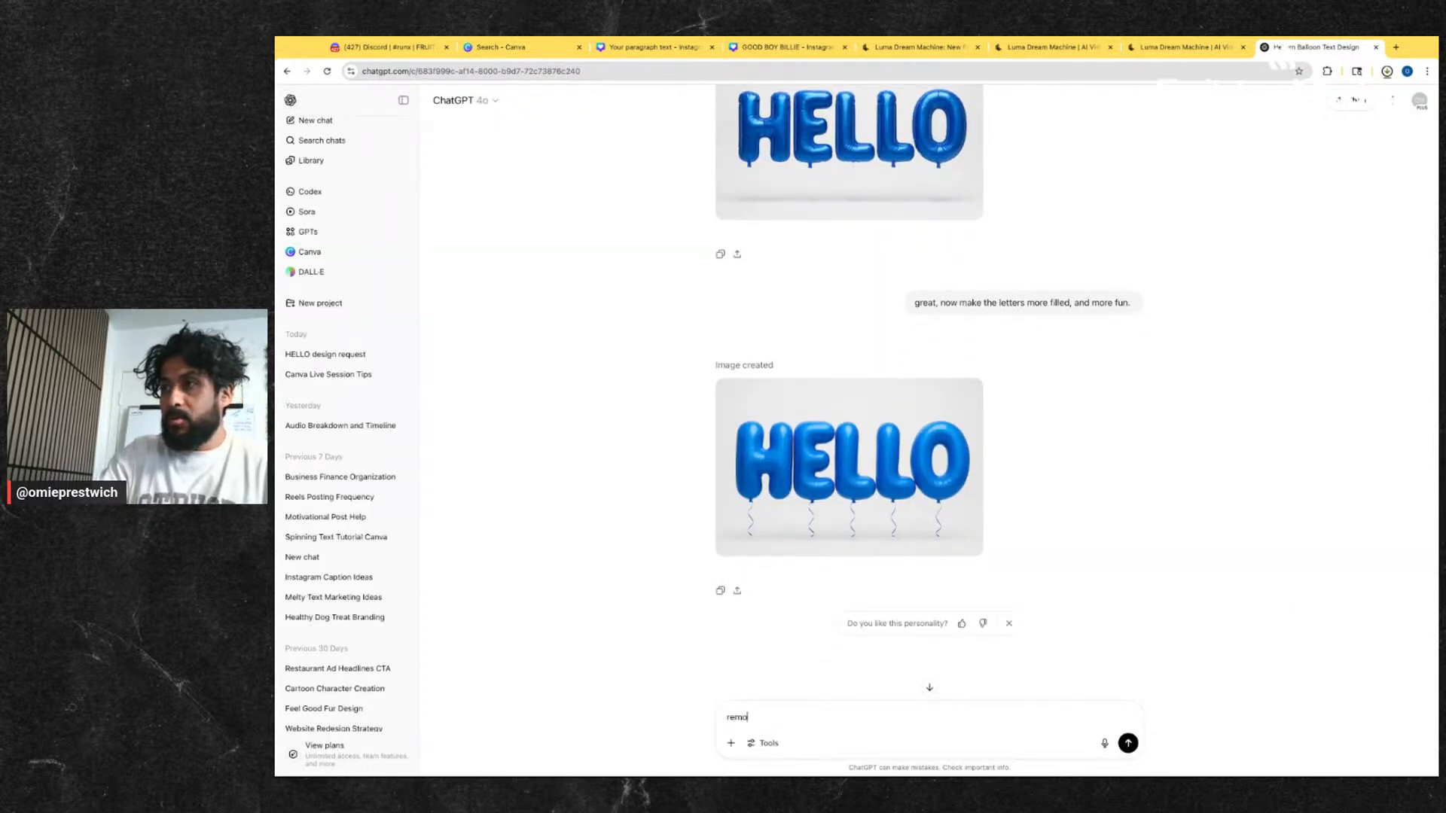
pyautogui.write('ve the strings,')
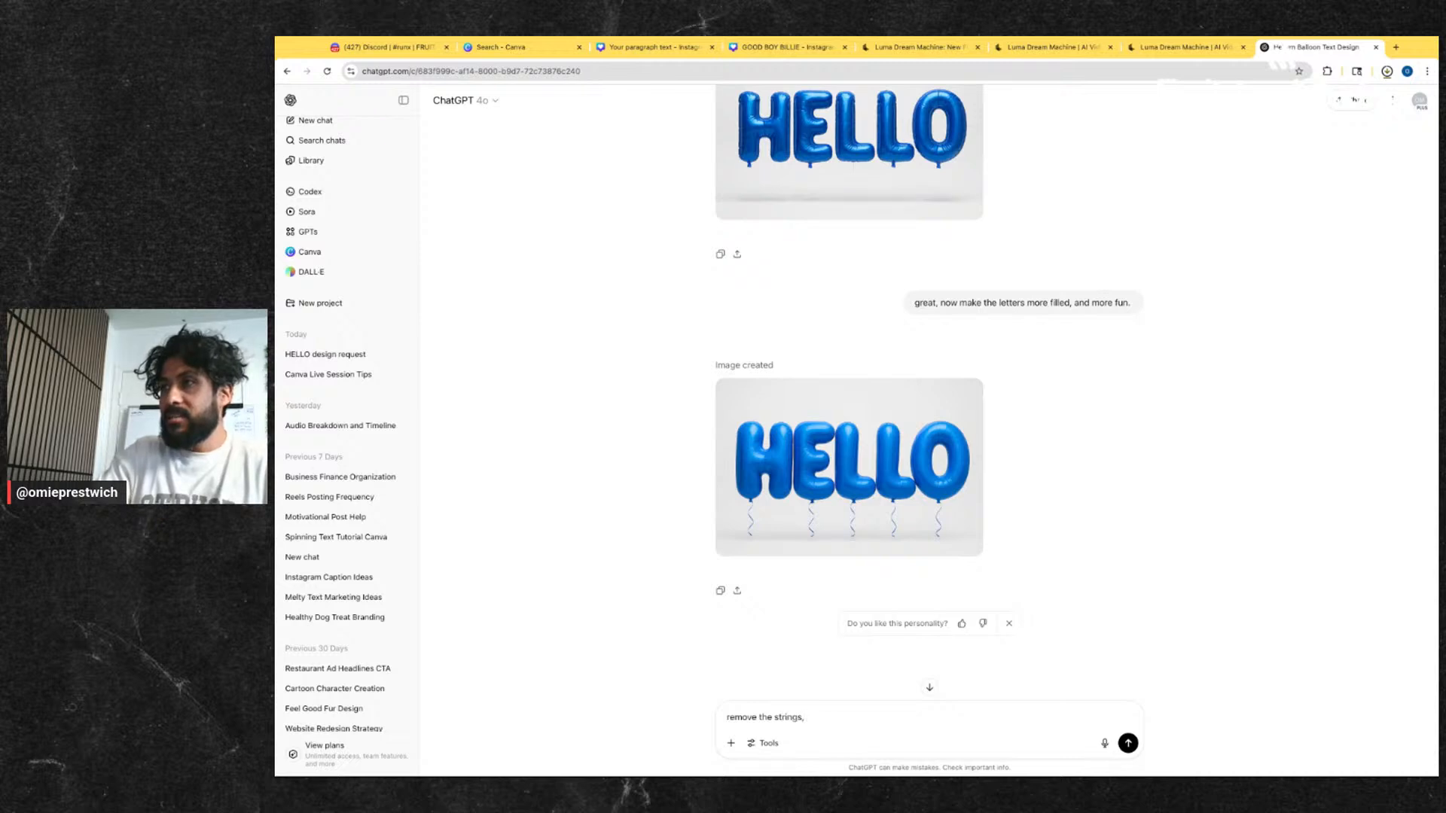
pyautogui.write(' and ')
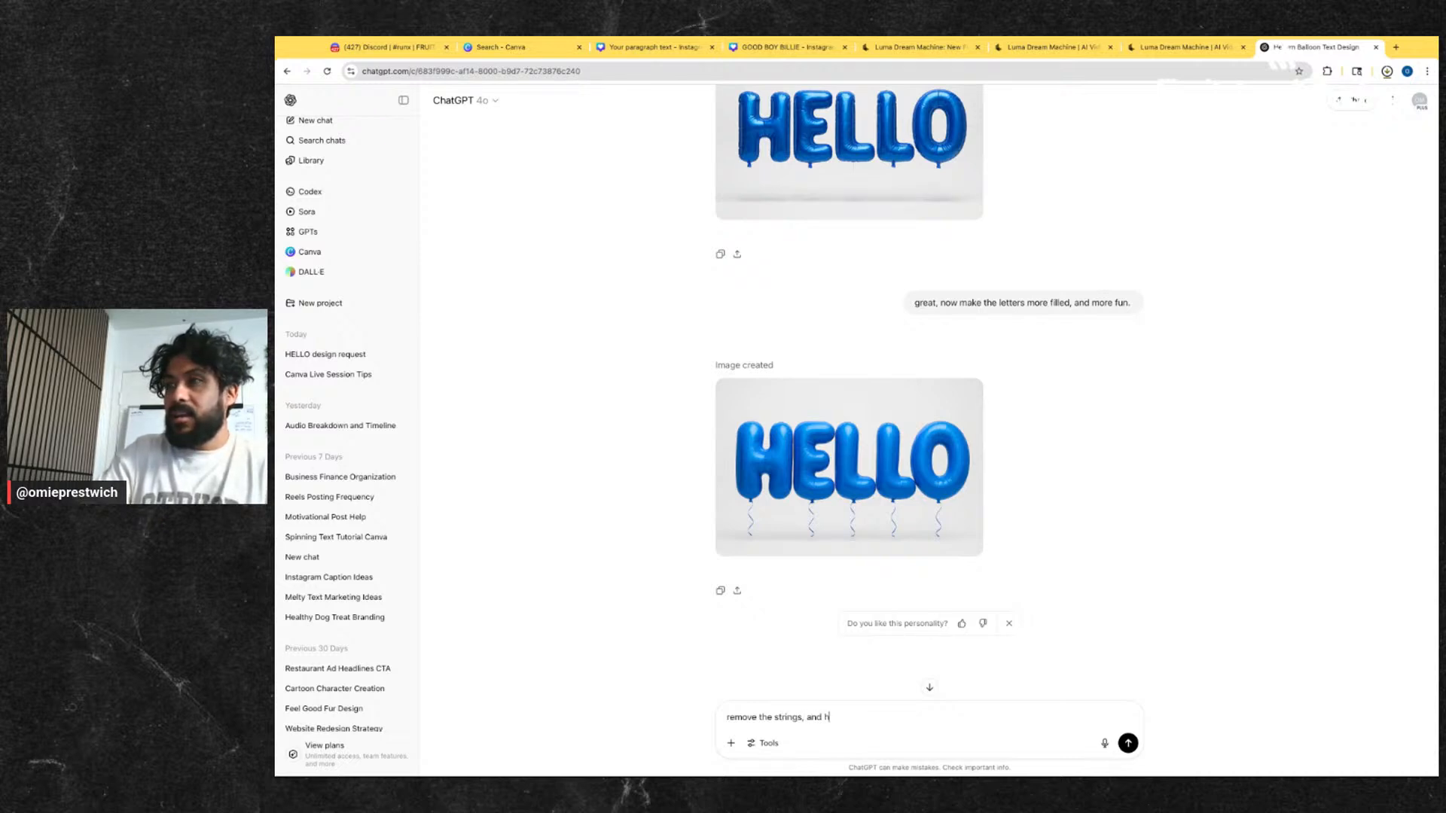
pyautogui.write('have the letters be slithly la')
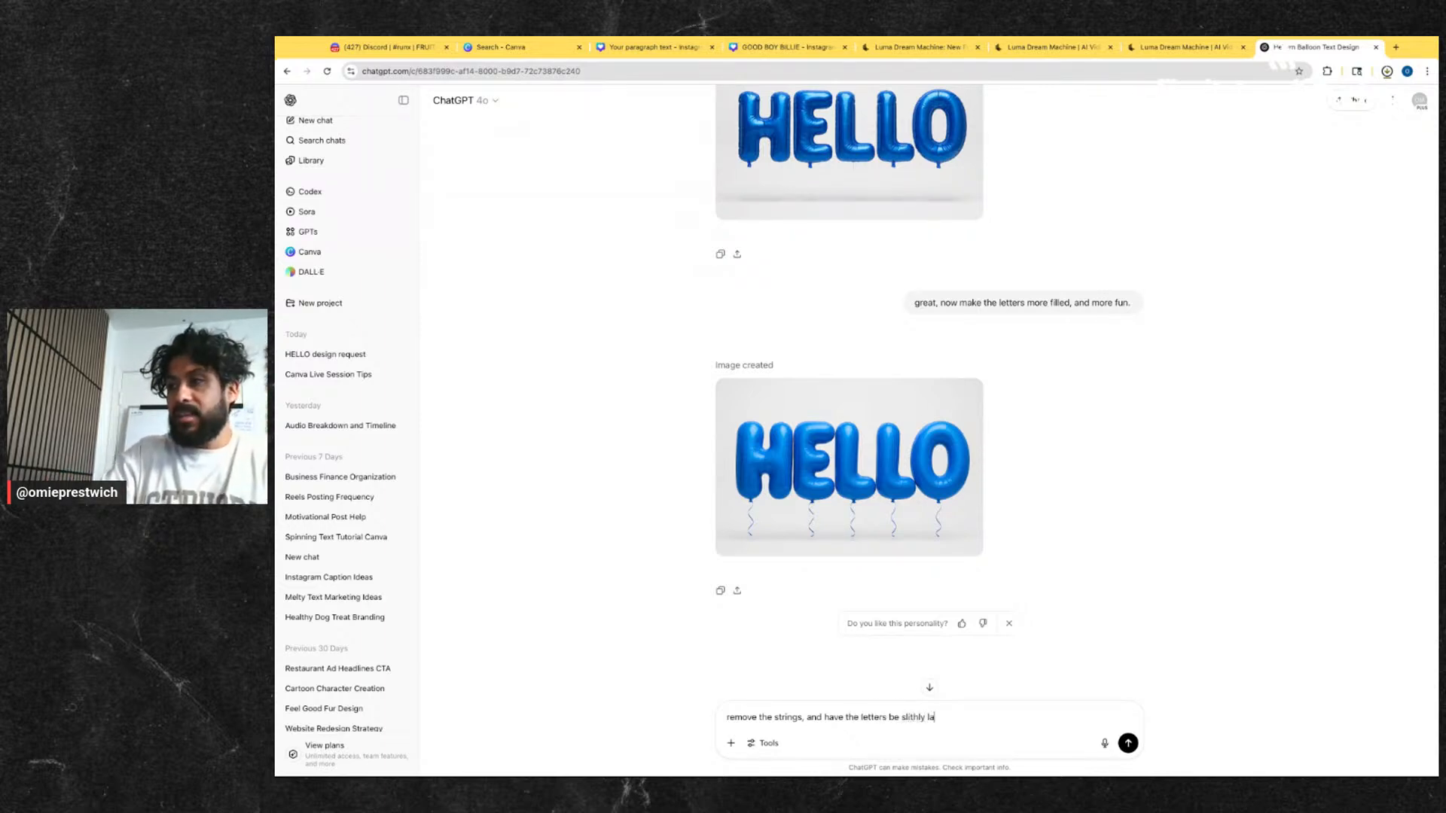
pyautogui.press('BackSpace')
pyautogui.press('BackSpace')
pyautogui.press('BackSpace')
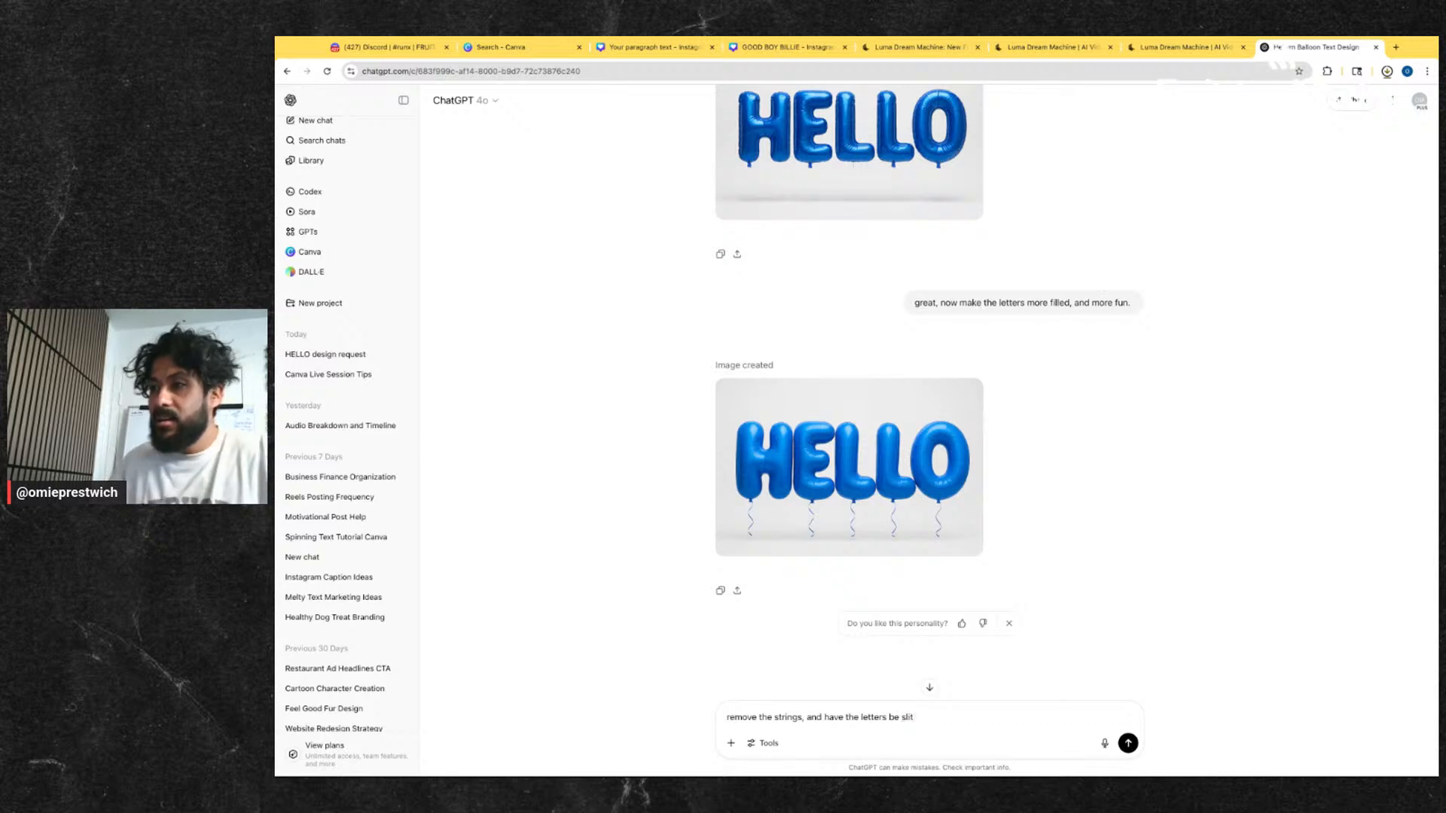
pyautogui.hotkey('ctrl', 'shift', 'Left')
pyautogui.hotkey('ctrl', 'shift', 'Left')
pyautogui.hotkey('ctrl', 'shift', 'Left')
pyautogui.hotkey('ctrl', 'shift', 'Left')
pyautogui.hotkey('ctrl', 'shift', 'Left')
pyautogui.hotkey('ctrl', 'shift', 'Left')
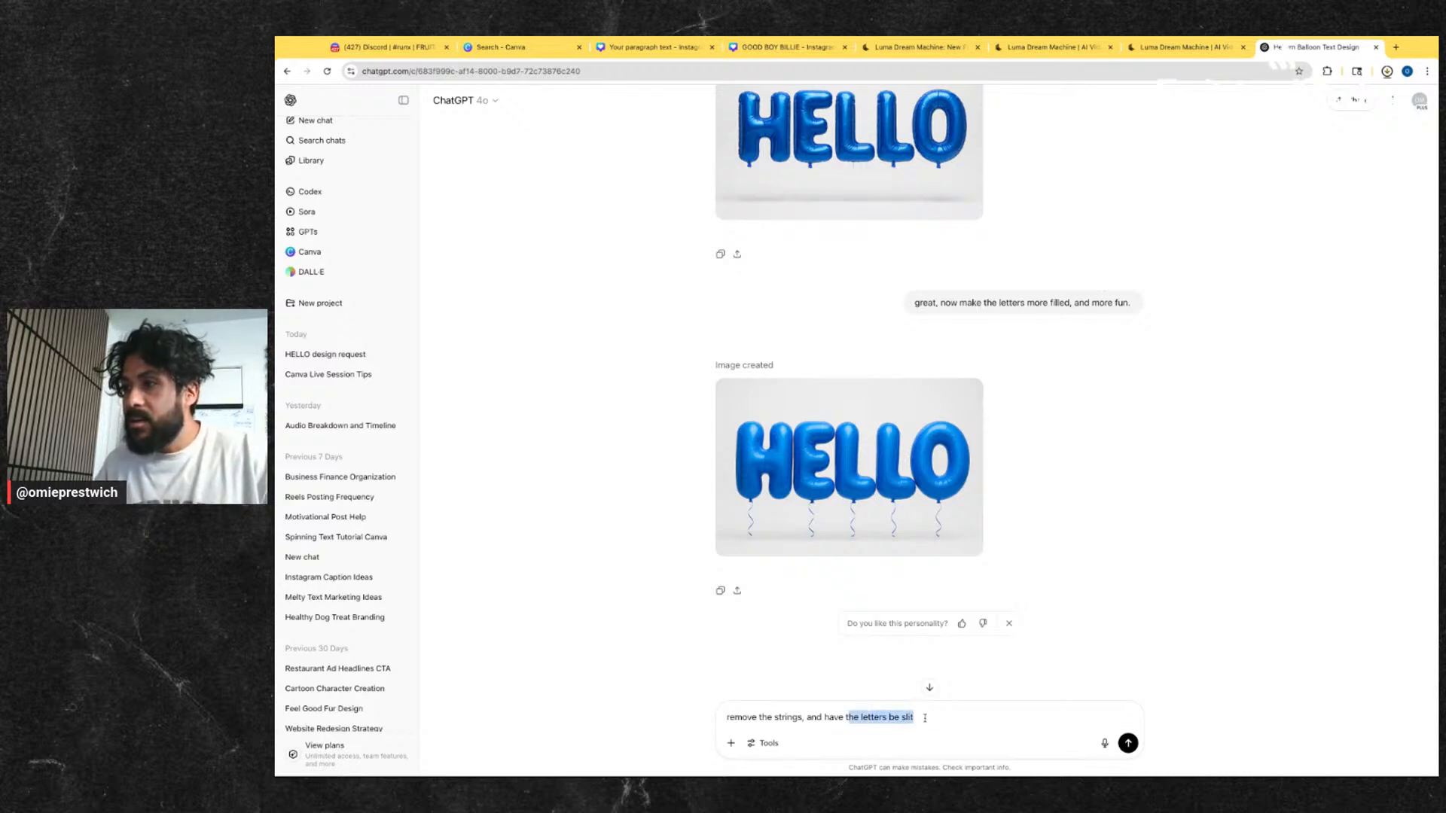
pyautogui.hotkey('ctrl', 'shift', 'Right')
pyautogui.write('export as a png.')
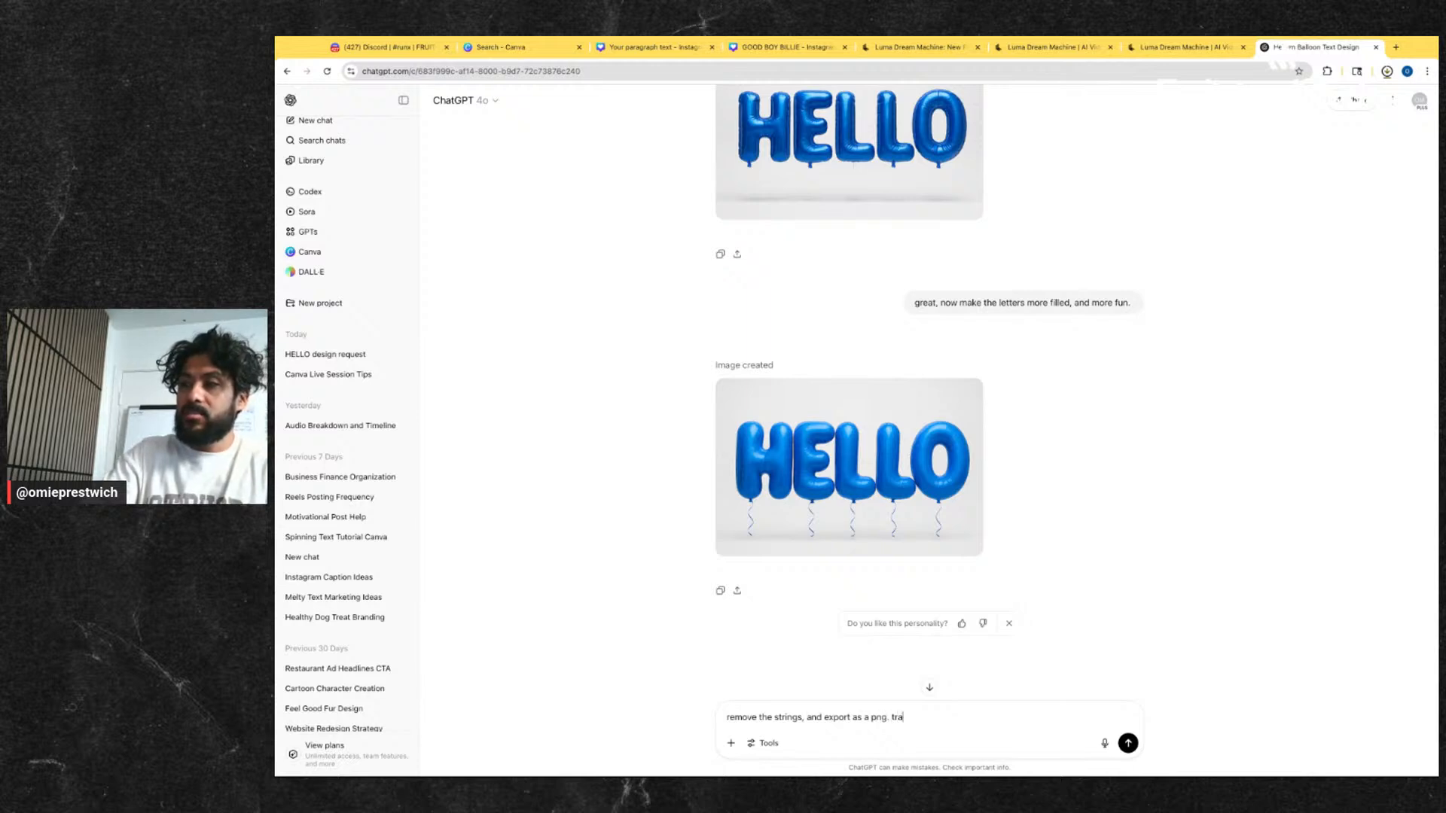
pyautogui.press('Return')
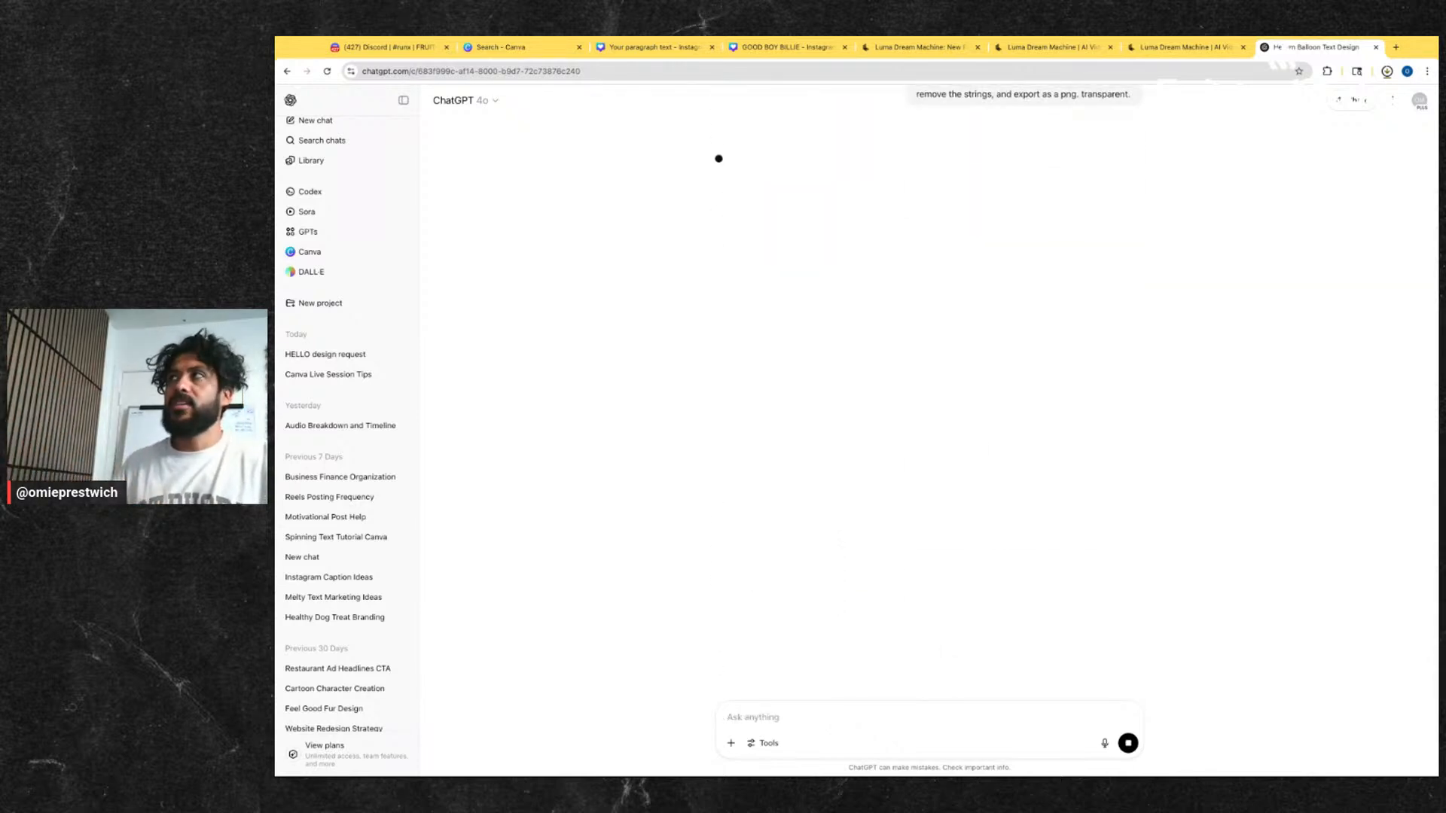
# - Close the extra and duplicate Dream Machine tabs
pyautogui.click(1178, 52)
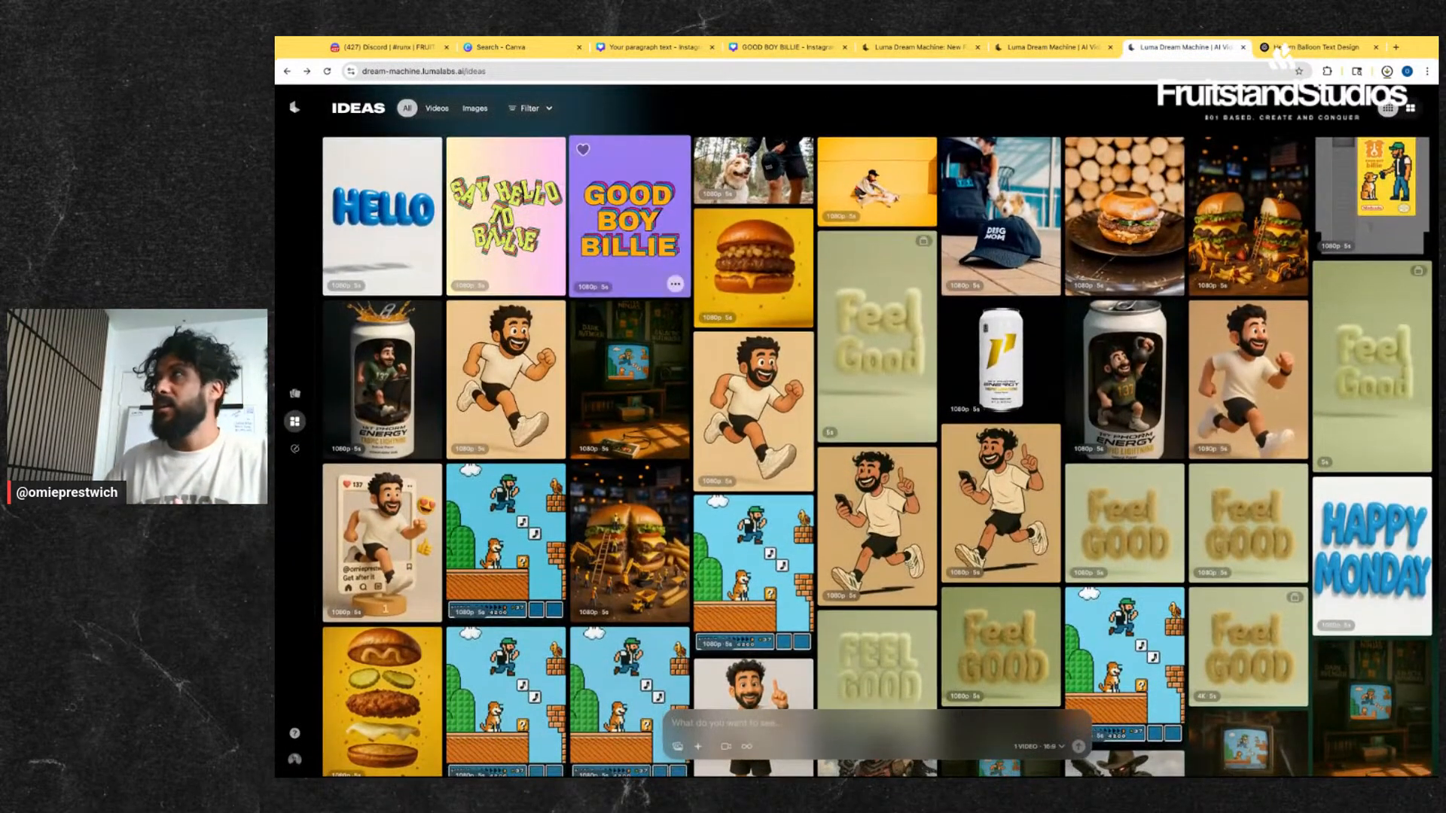
pyautogui.click(1243, 49)
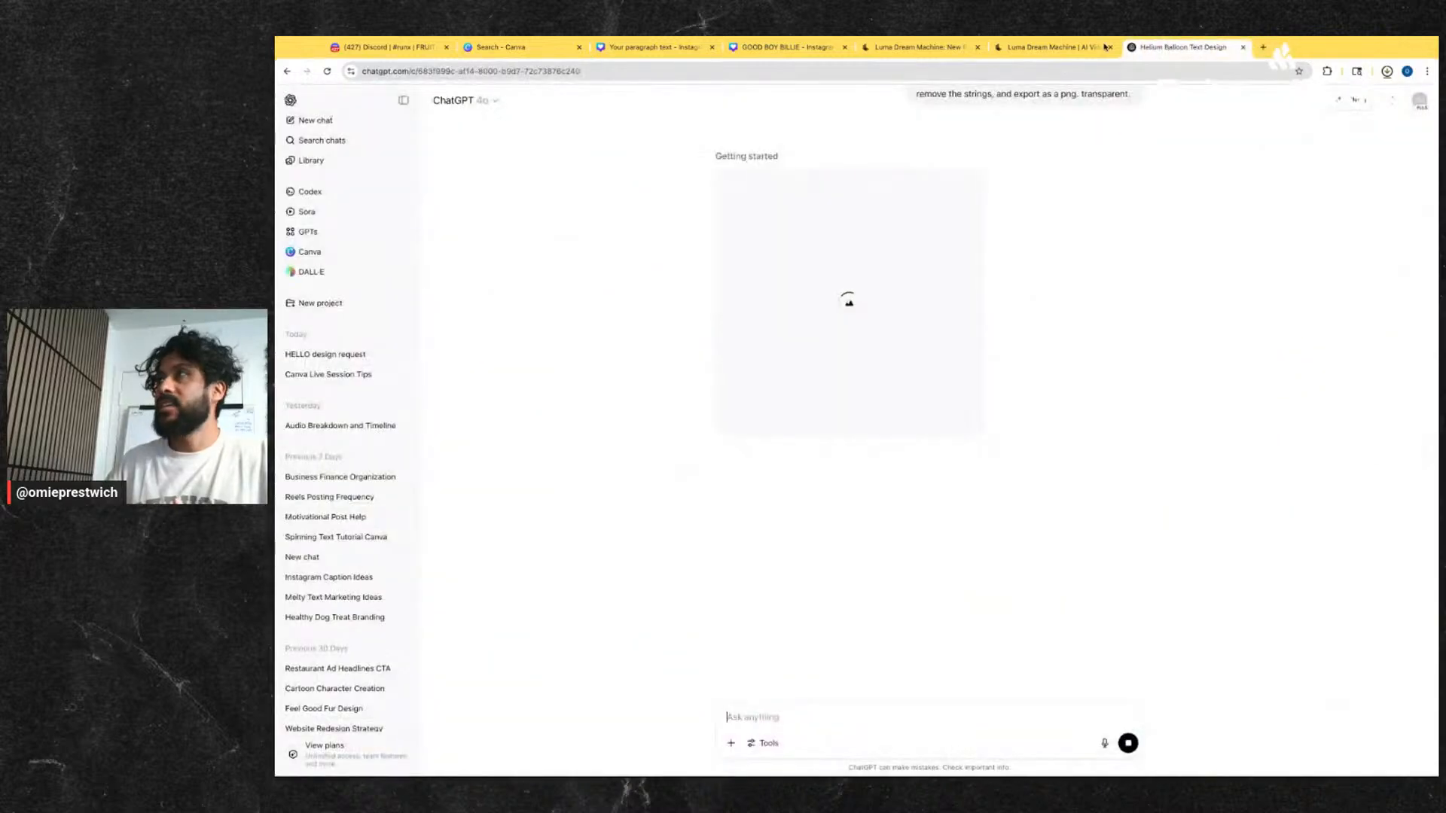
pyautogui.click(1054, 47)
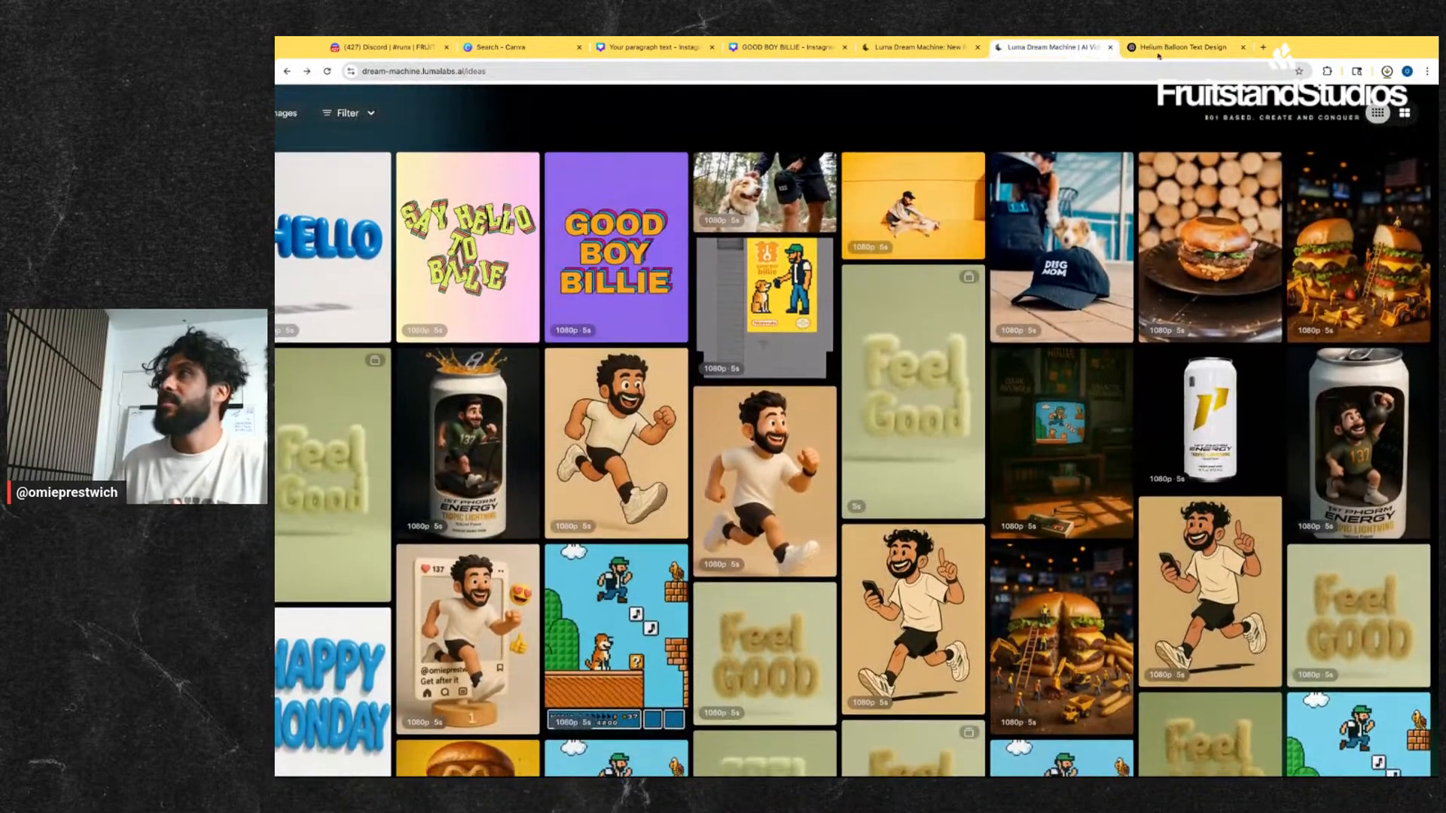
pyautogui.click(1109, 49)
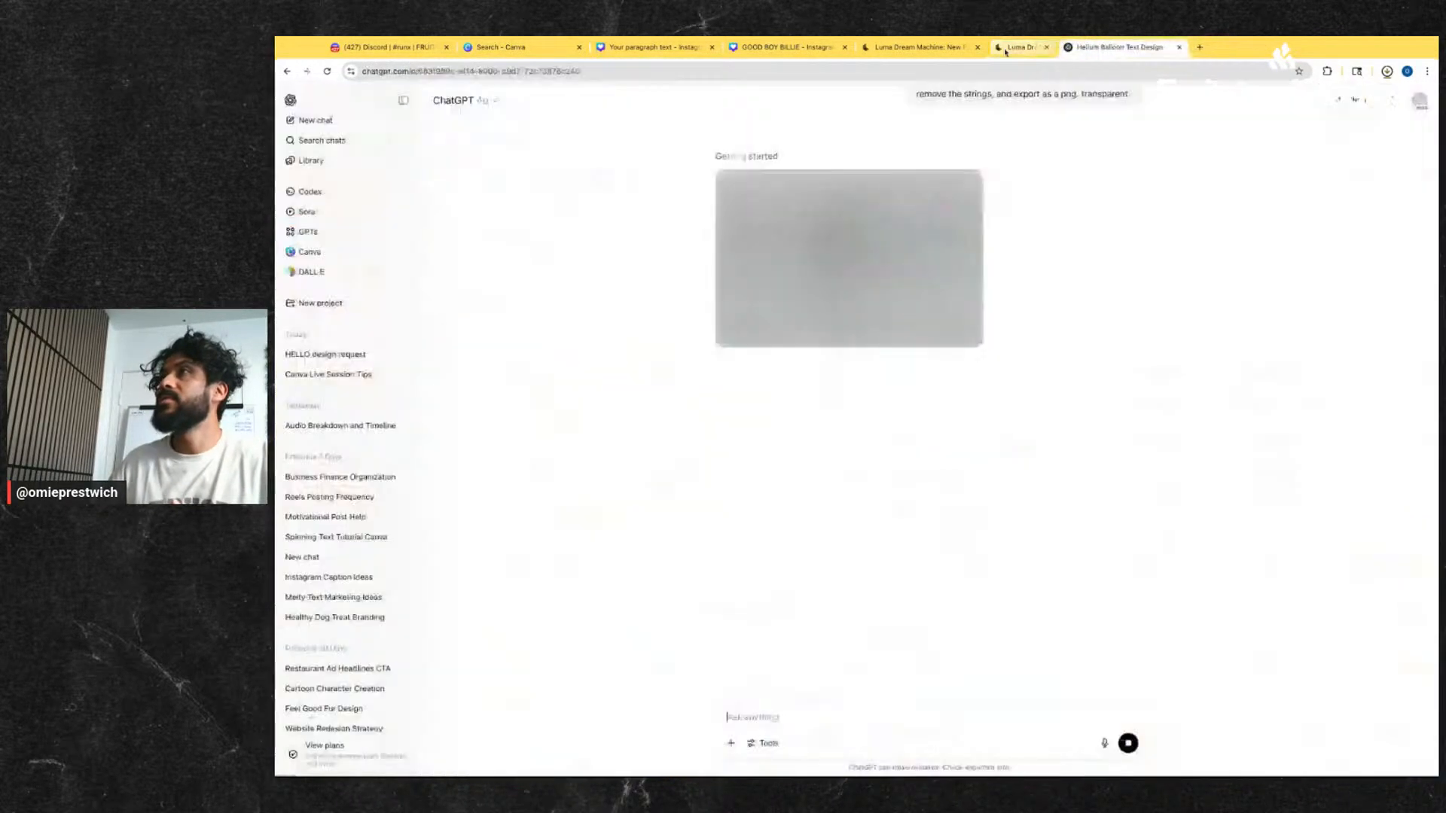
# - Relaunch Dream Machine, open the queued idea in Ideas, then return to ChatGPT
pyautogui.click(915, 49)
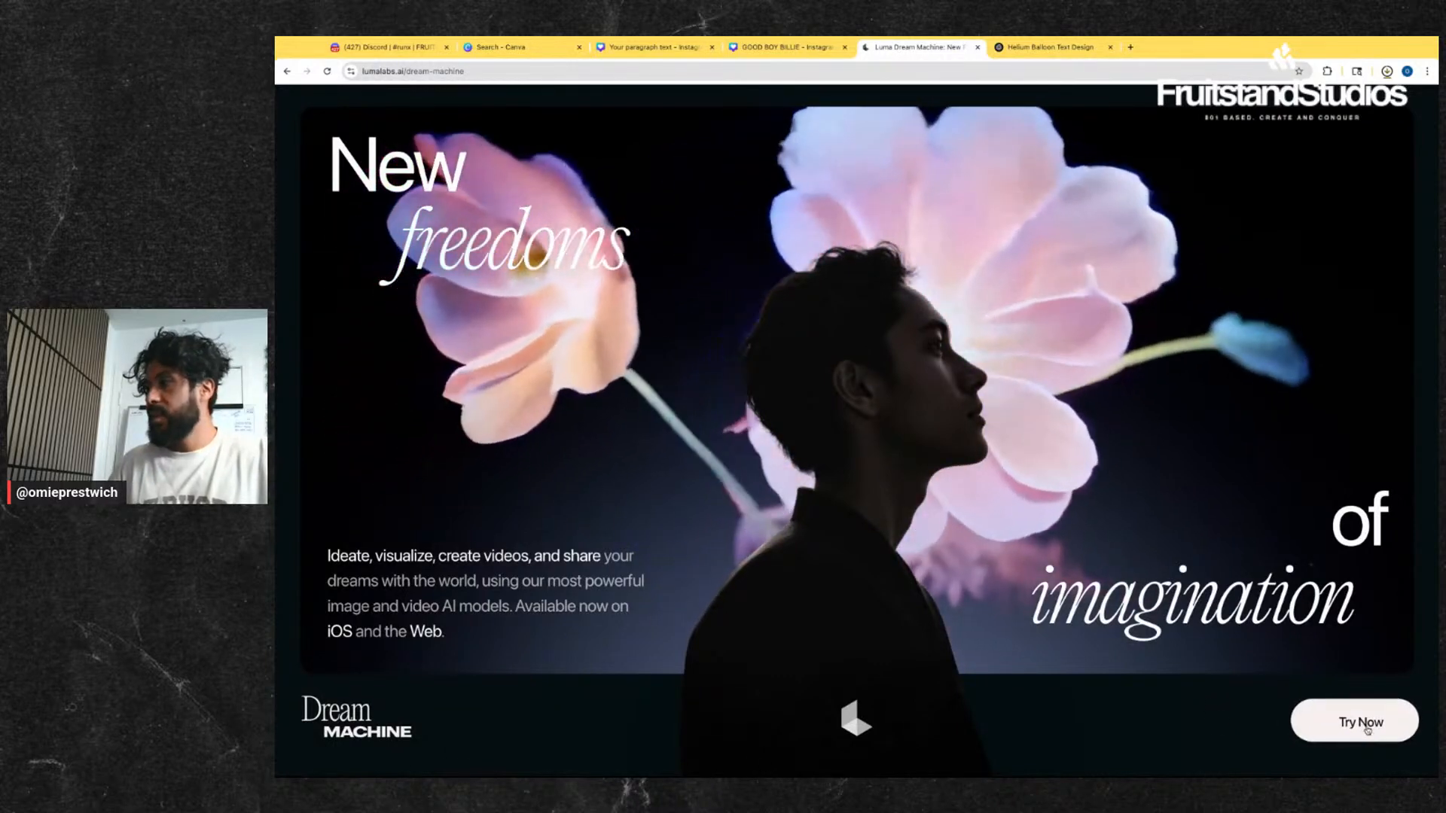
pyautogui.click(1348, 716)
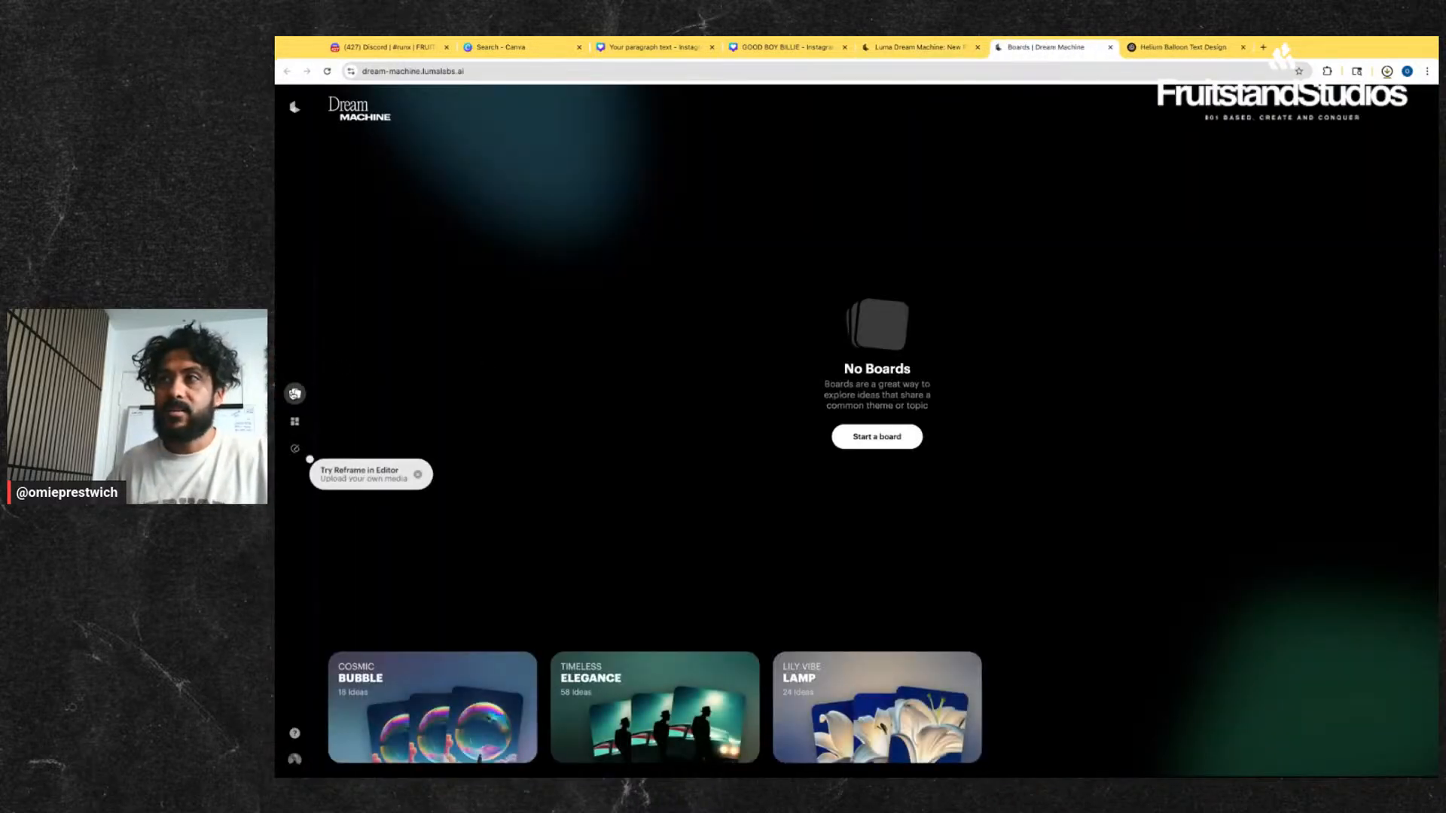
pyautogui.click(294, 422)
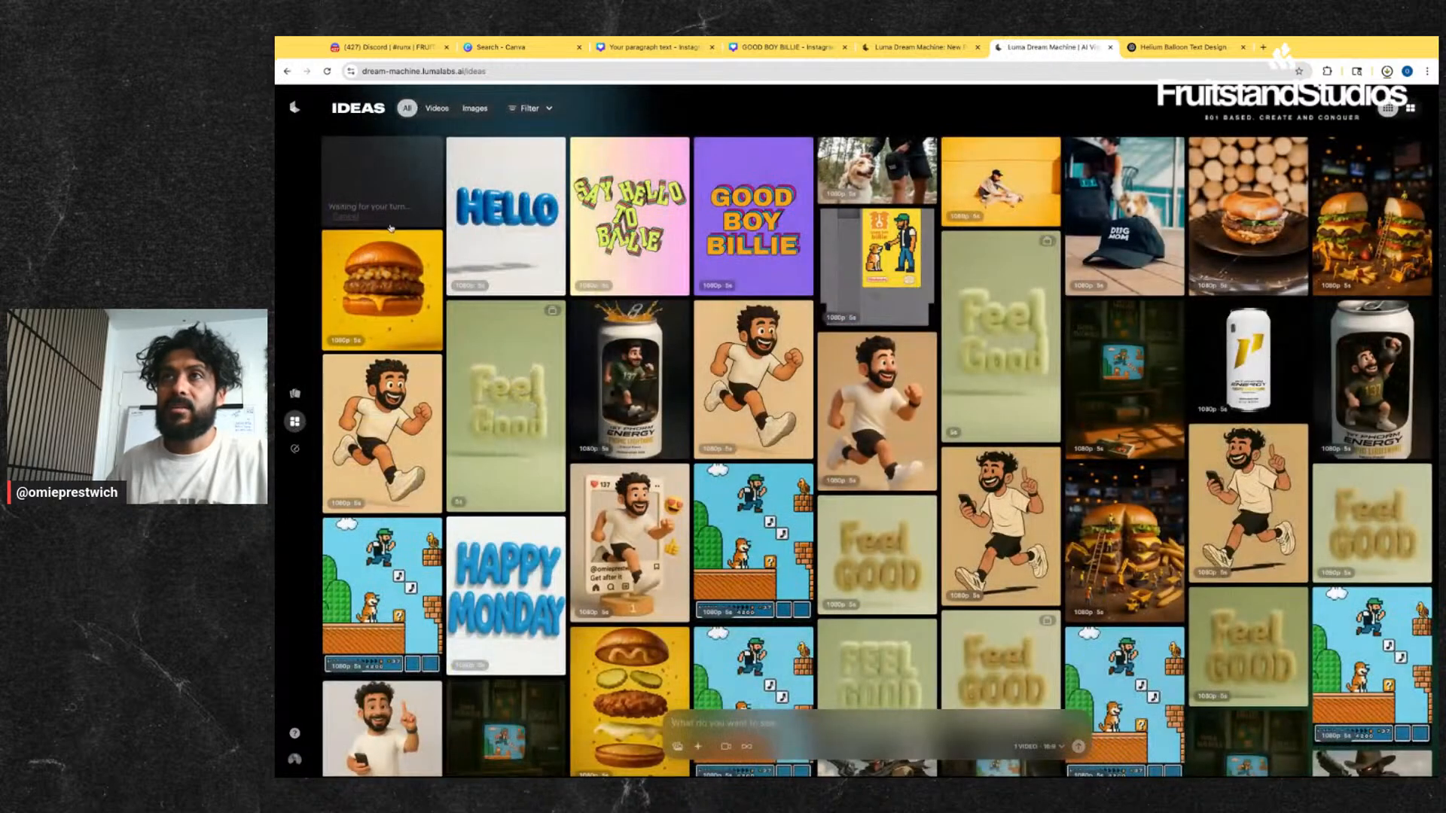
pyautogui.click(404, 189)
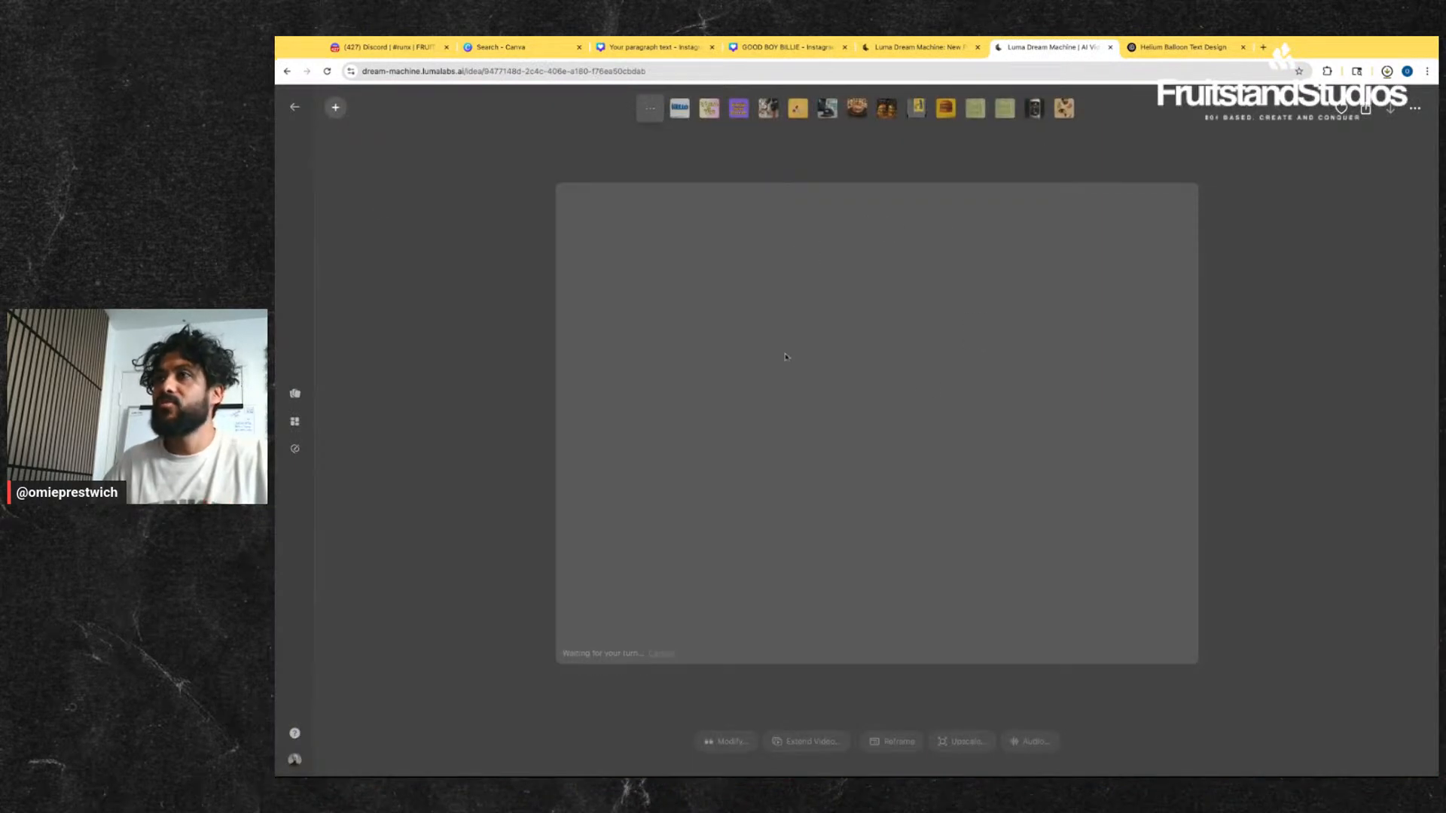
pyautogui.click(1174, 47)
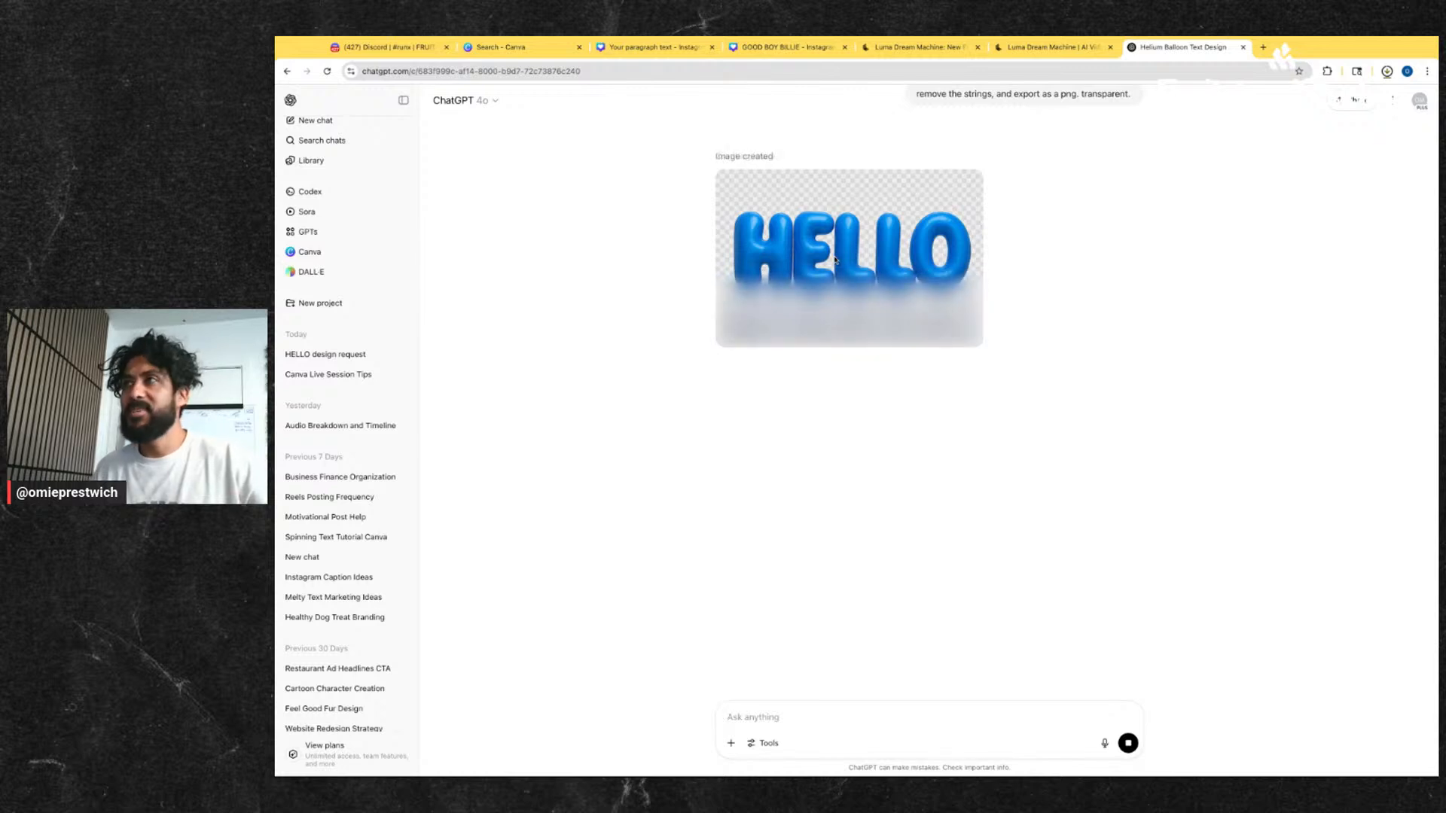
# - View the transparent HELLO image full-size, then return to the Canva design
pyautogui.click(860, 276)
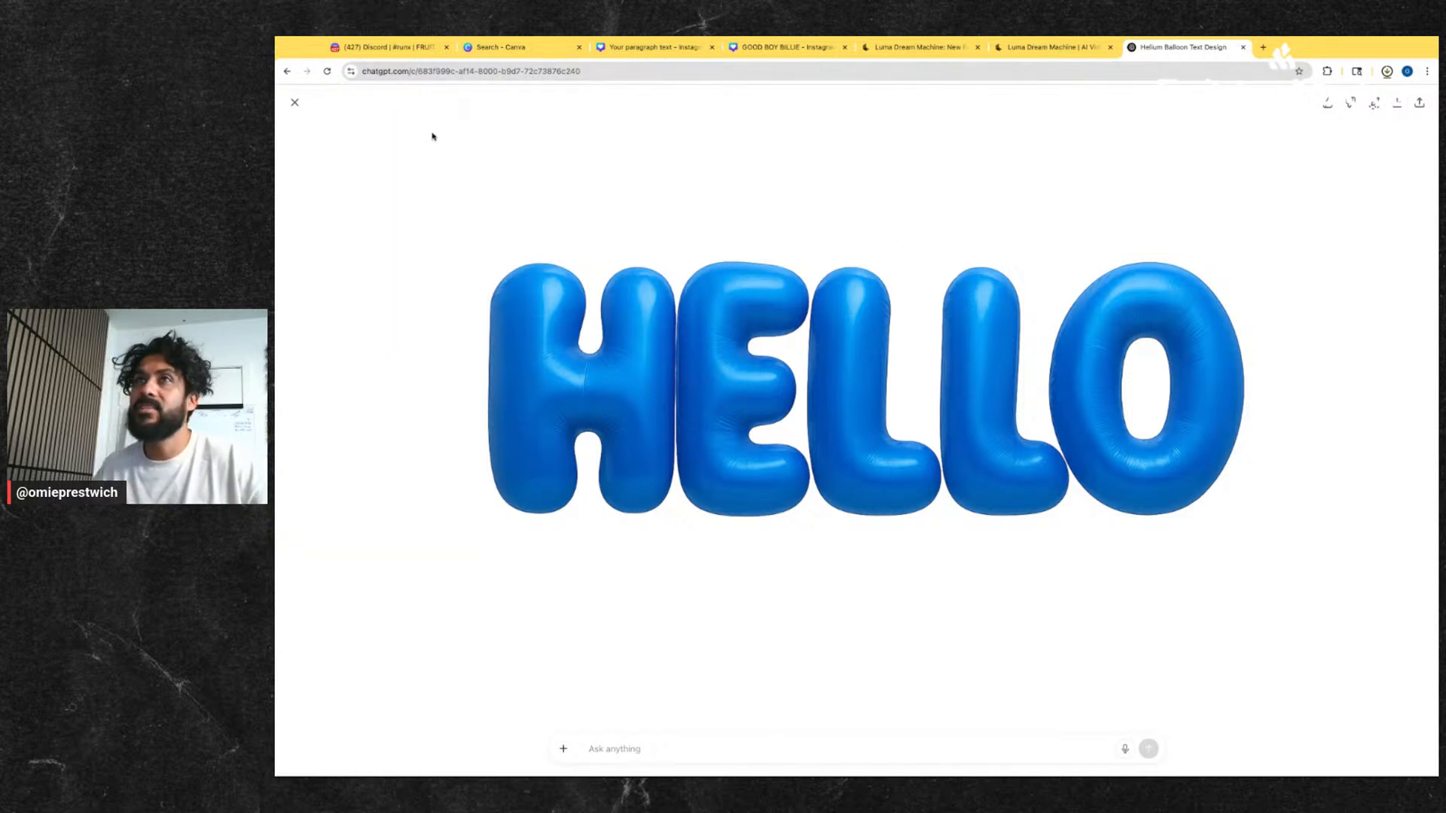
pyautogui.click(293, 103)
pyautogui.click(652, 47)
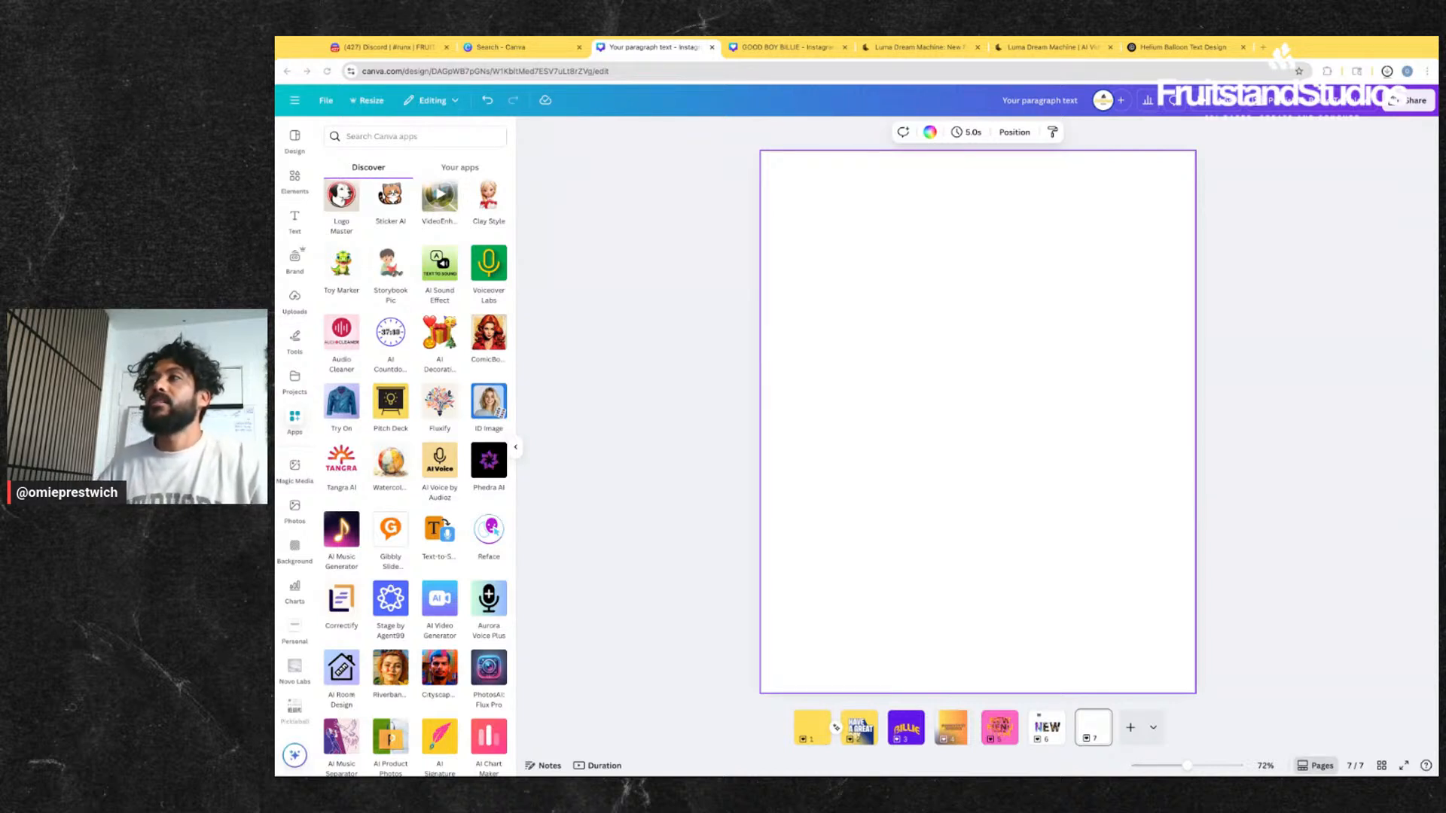
# - Paste the HELLO balloon image onto page 7 and make the page background yellow
pyautogui.hotkey('ctrl', 'v')
pyautogui.click(945, 238)
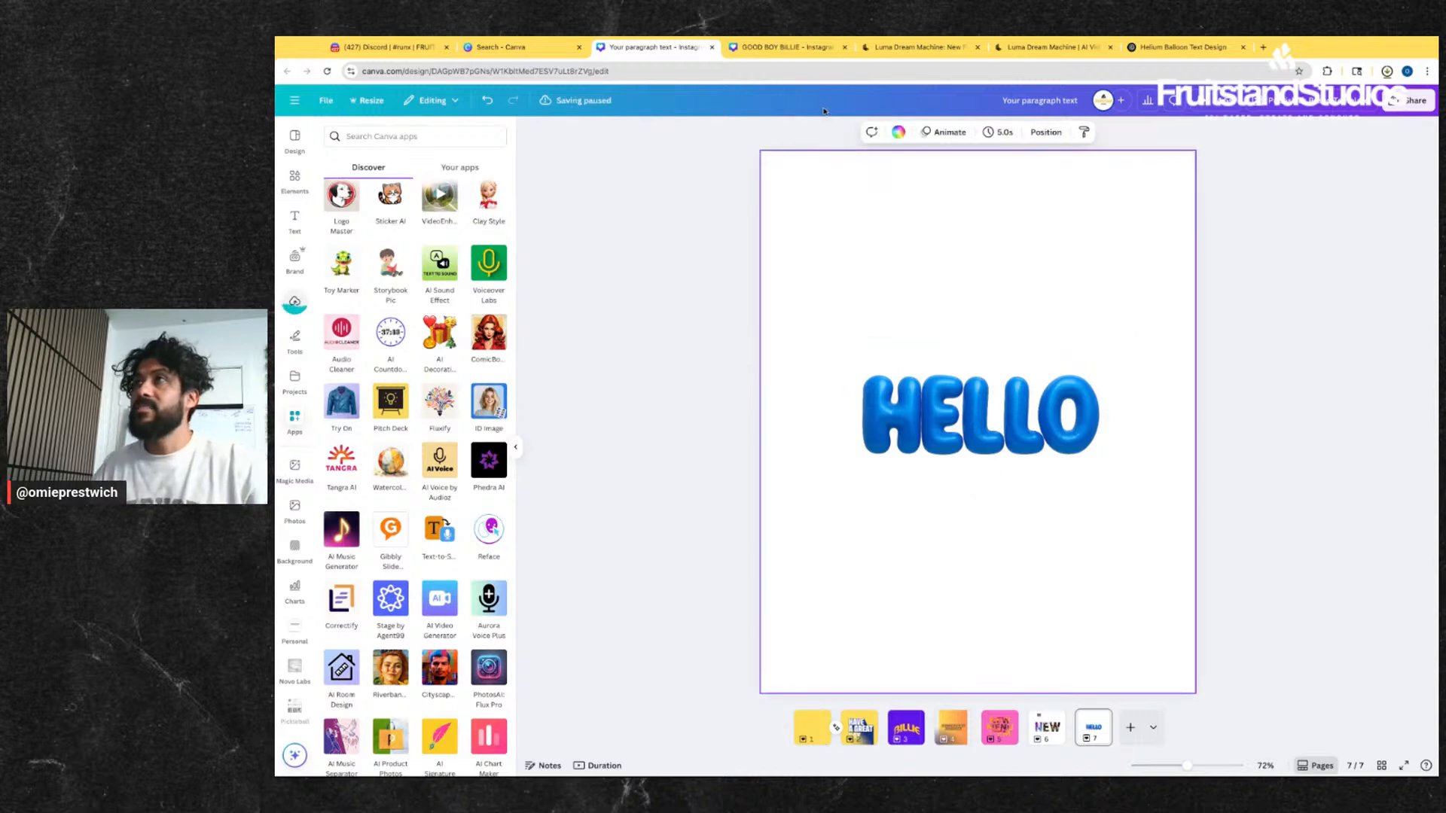
pyautogui.click(900, 133)
pyautogui.click(433, 219)
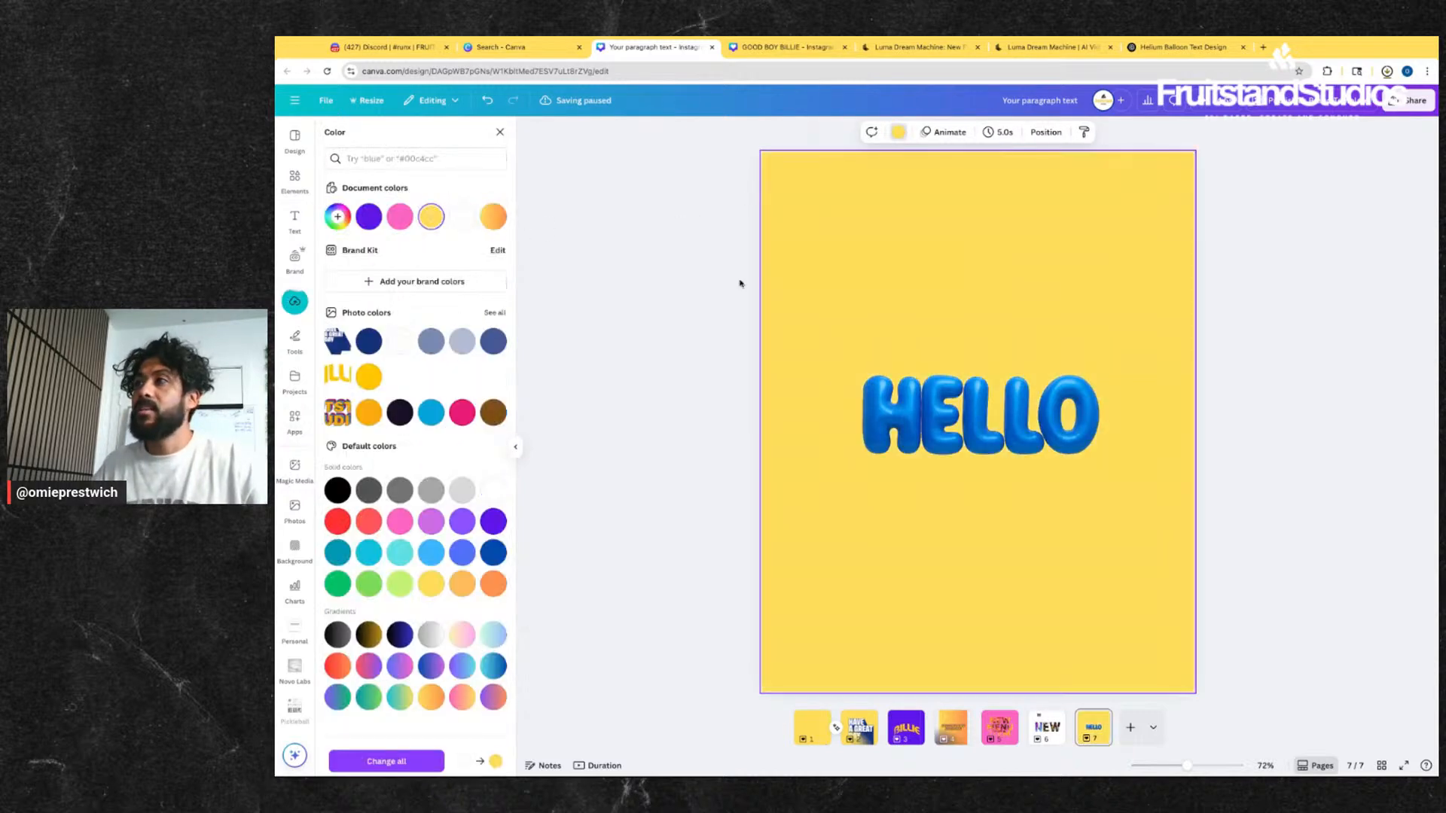
# - Enlarge the HELLO image to span nearly the full page width and centre it
pyautogui.click(847, 340)
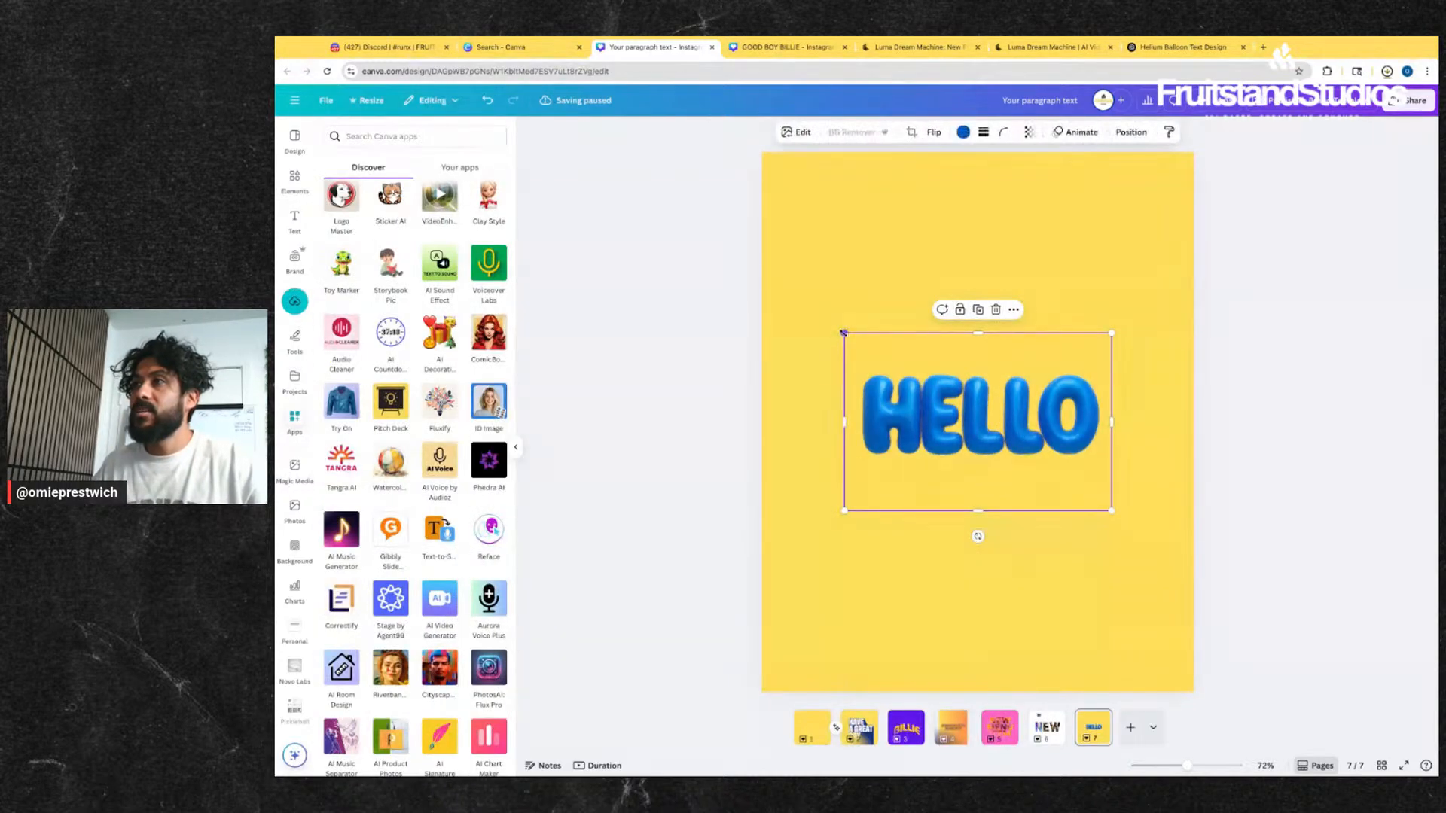
pyautogui.moveTo(844, 337); pyautogui.dragTo(753, 273)
pyautogui.moveTo(1116, 521); pyautogui.dragTo(1195, 566)
pyautogui.moveTo(1085, 451); pyautogui.dragTo(1049, 426)
pyautogui.click(1281, 413)
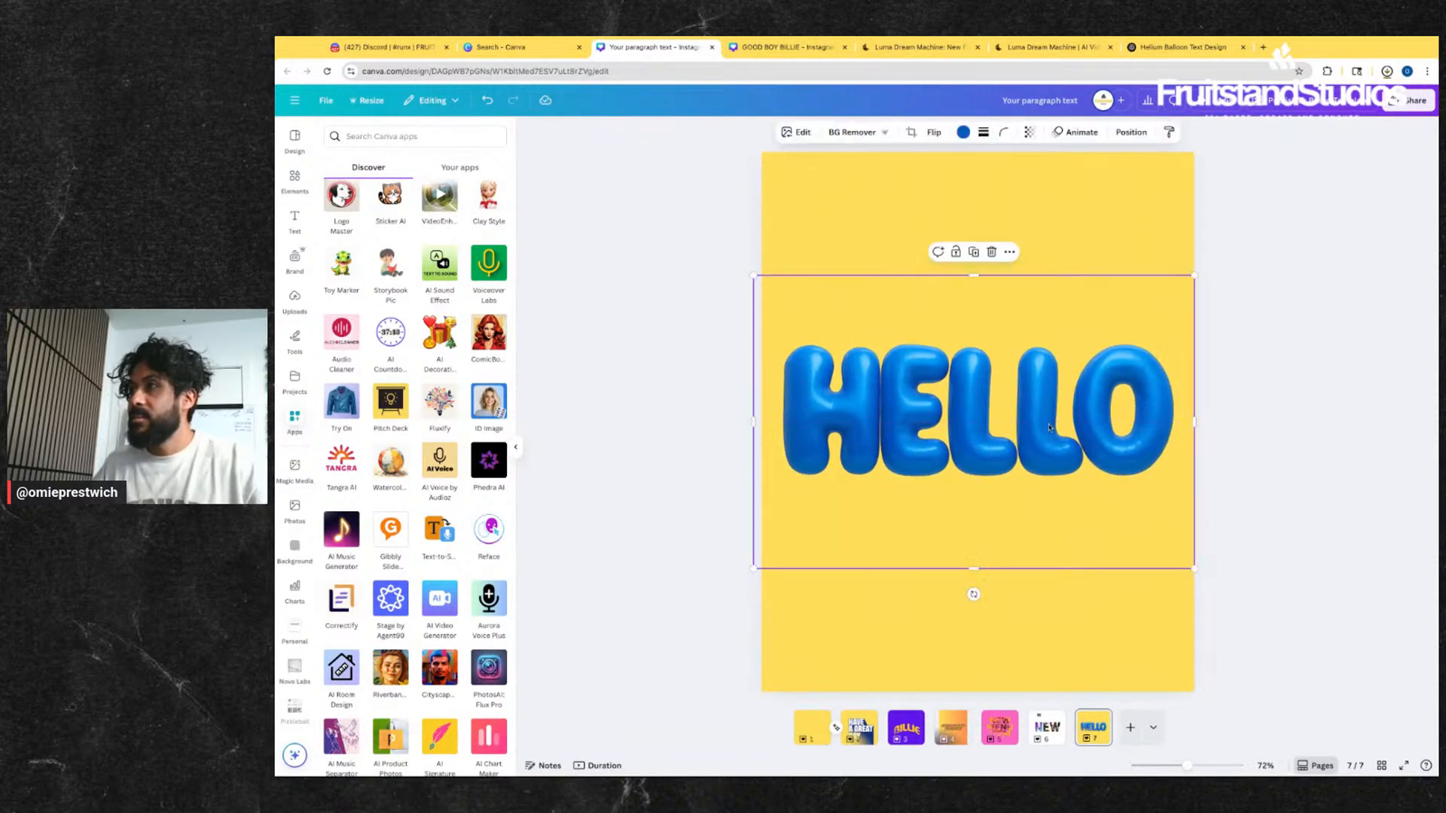
# - Apply Shake Zoom to the HELLO image, lower its intensity, and set it to play on enter
pyautogui.click(1096, 135)
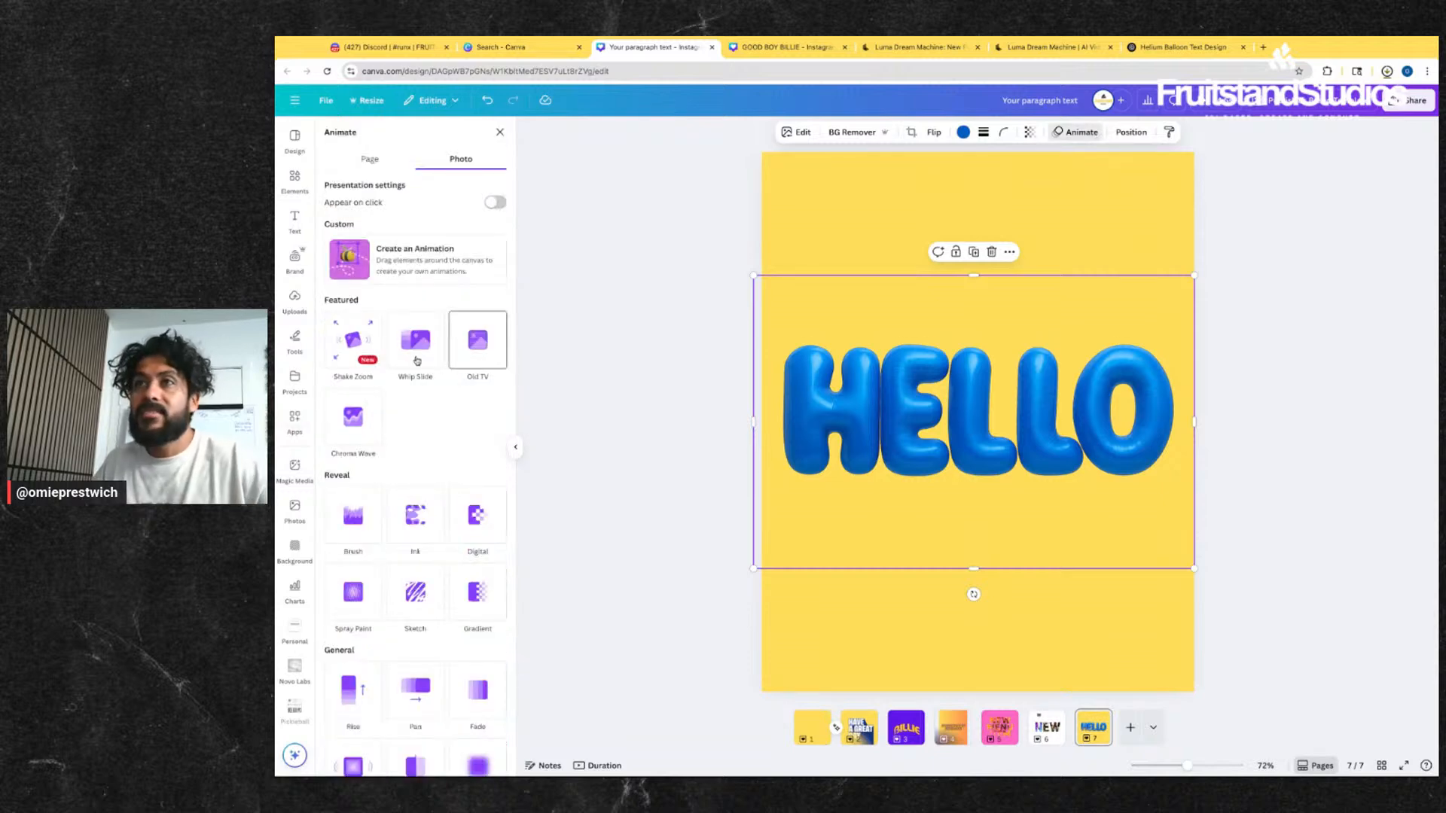
pyautogui.click(352, 342)
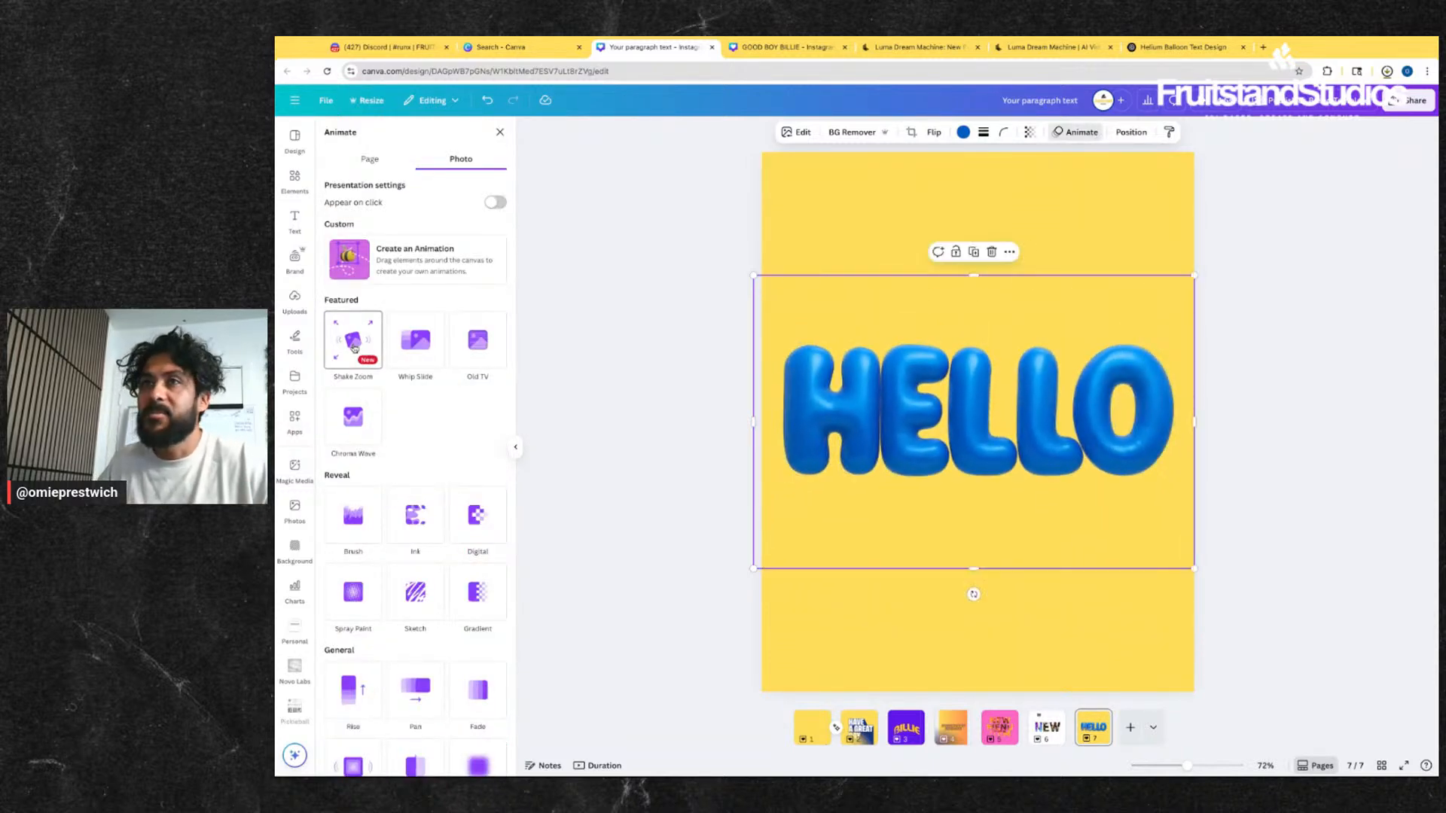
pyautogui.click(354, 348)
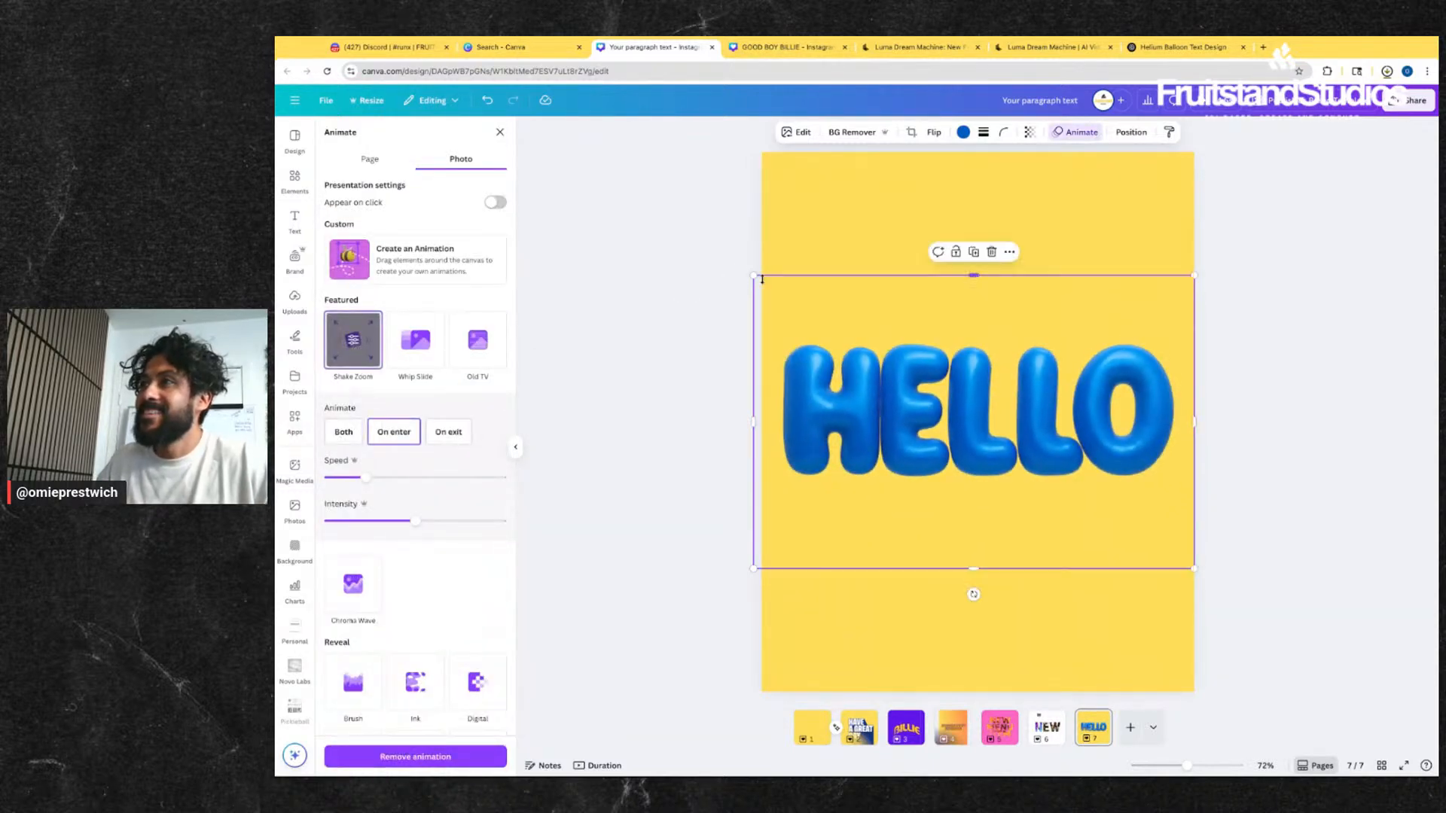
pyautogui.moveTo(755, 276); pyautogui.dragTo(761, 281)
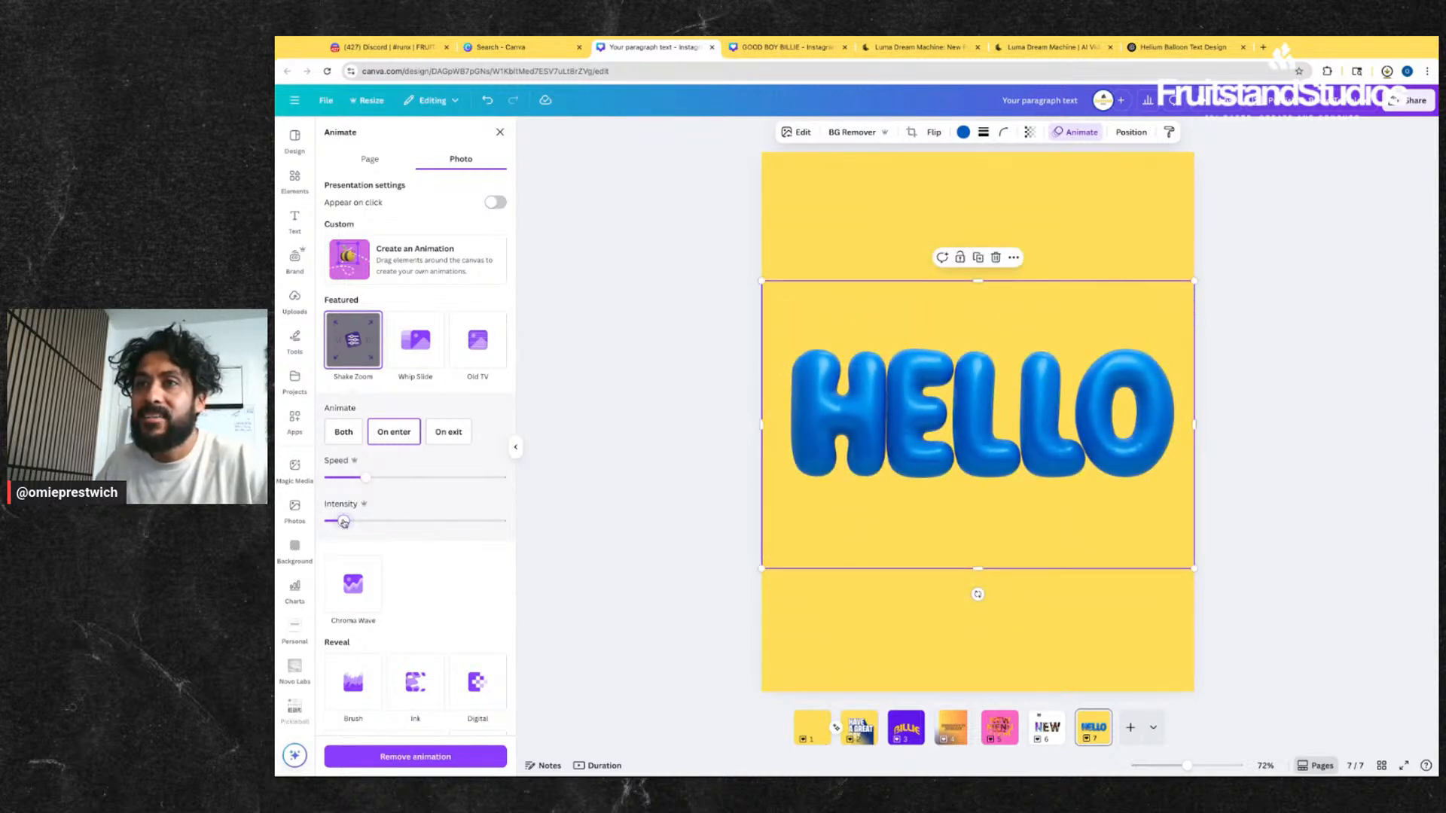
pyautogui.moveTo(344, 522); pyautogui.dragTo(336, 523)
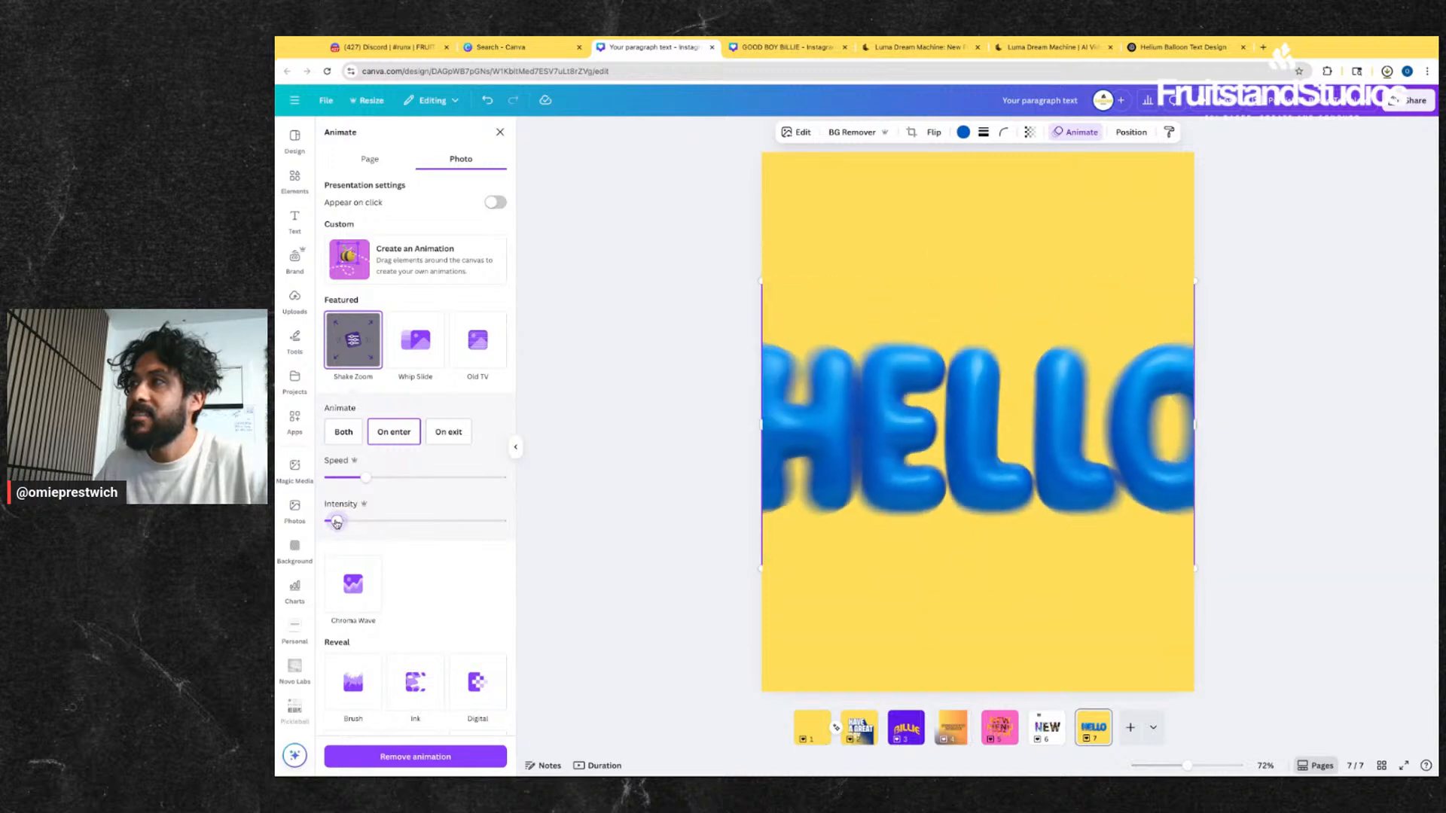
pyautogui.moveTo(336, 522); pyautogui.dragTo(332, 522)
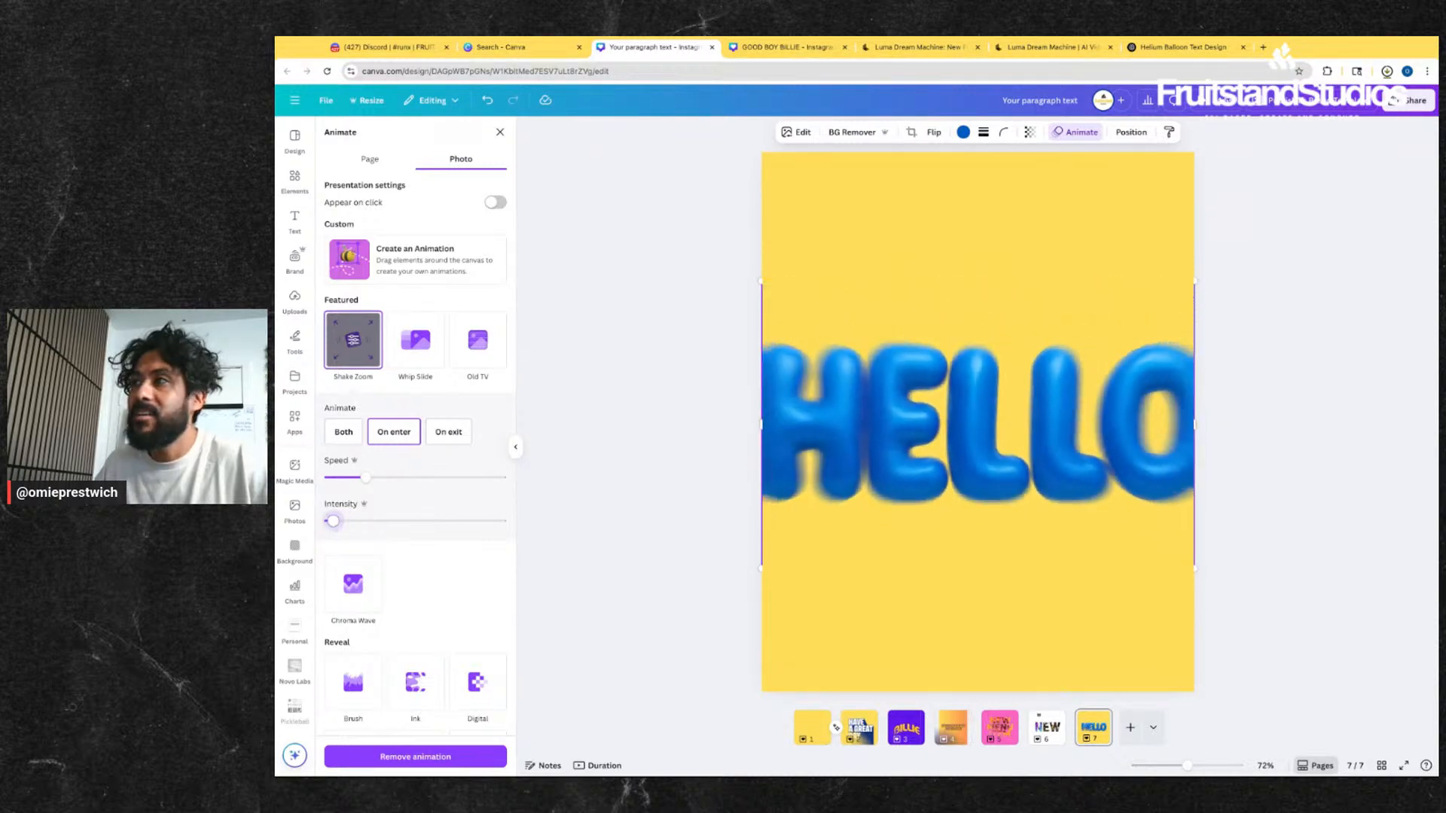
pyautogui.click(348, 433)
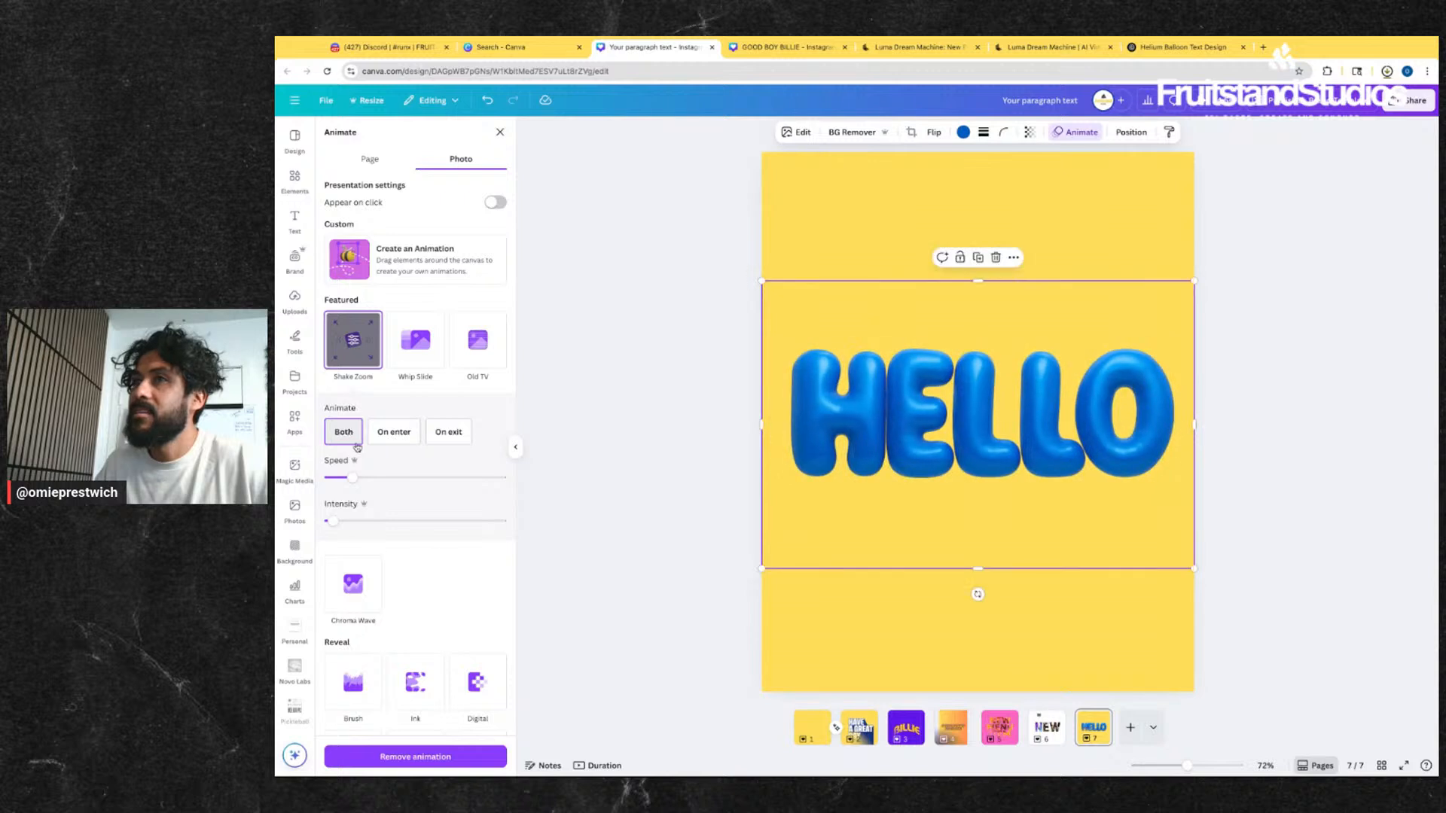
pyautogui.click(395, 433)
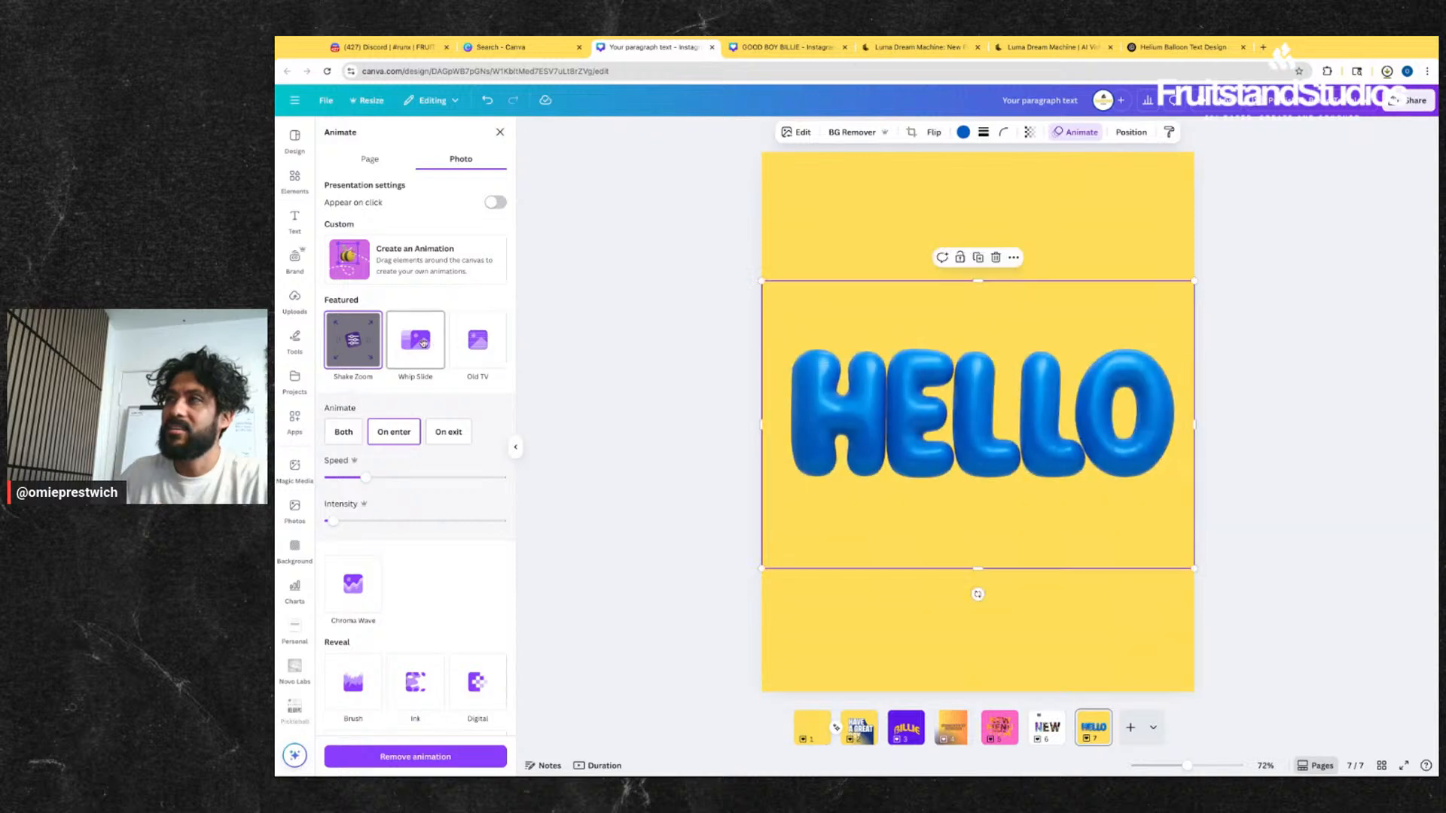
# - Switch the HELLO image's animation to Old TV and reopen its animation options
pyautogui.click(476, 345)
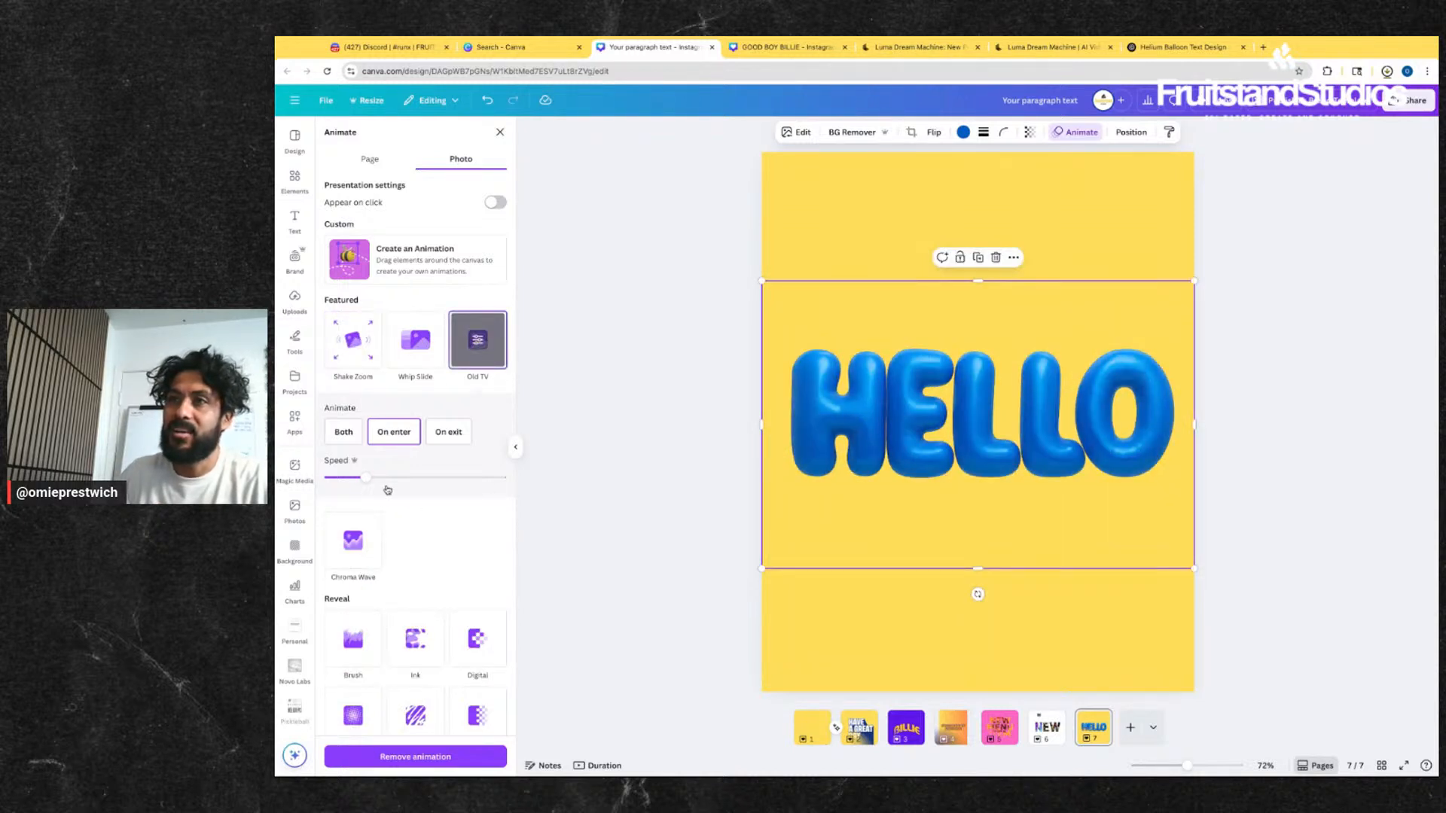
pyautogui.click(1347, 500)
pyautogui.click(1077, 460)
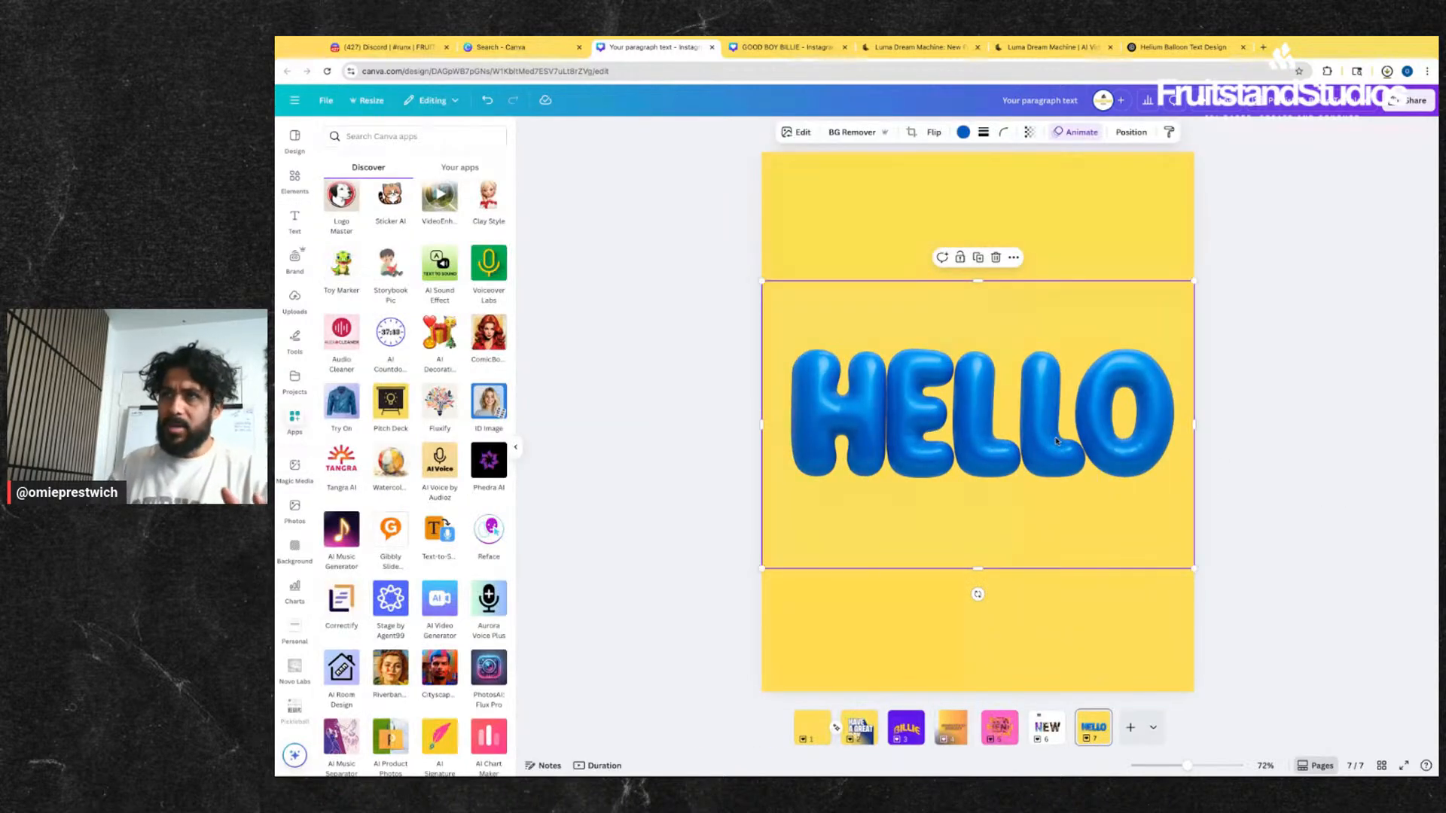
pyautogui.click(1077, 132)
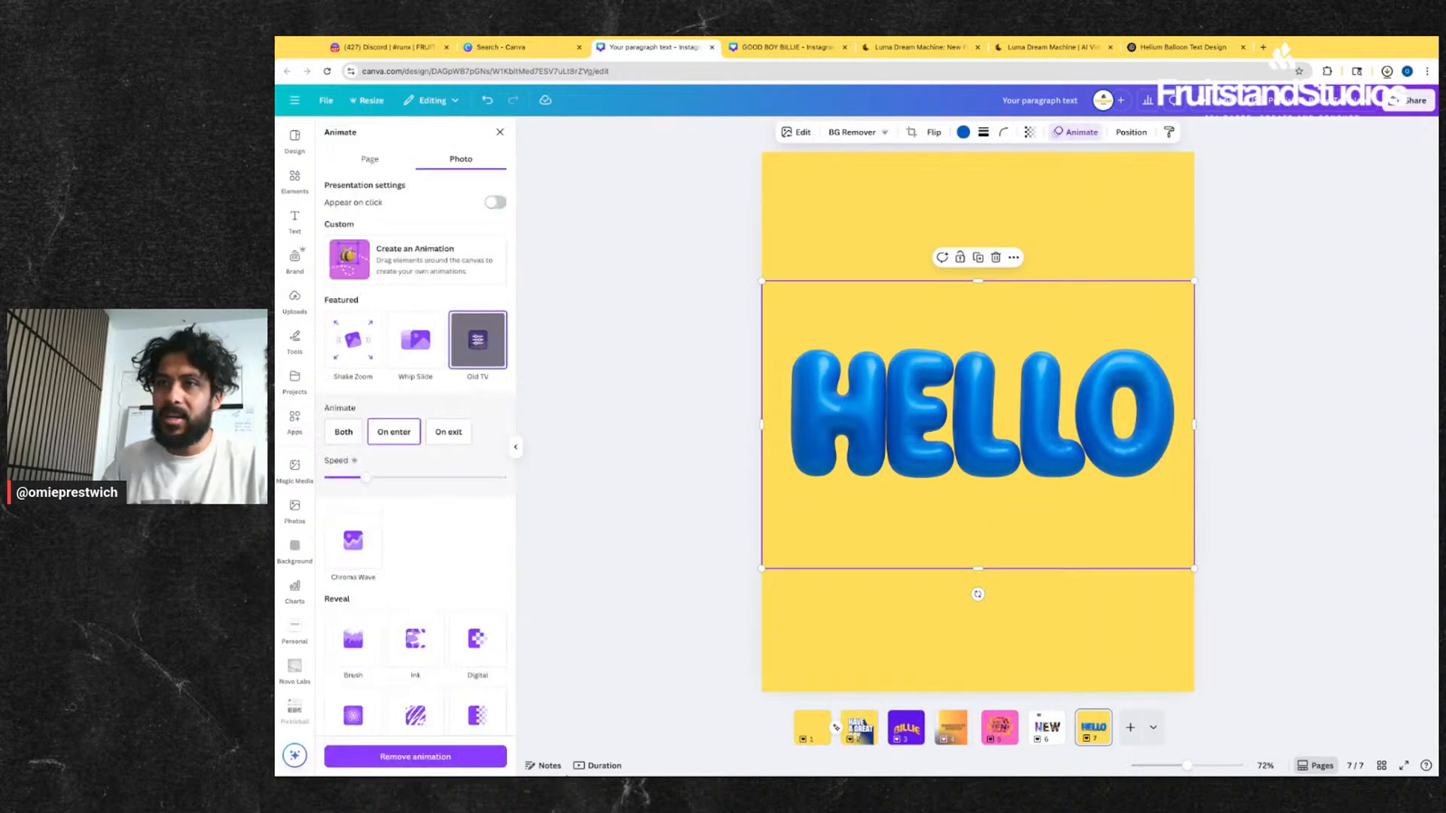
pyautogui.scroll(-4, 440, 586)
pyautogui.scroll(-1, 440, 586)
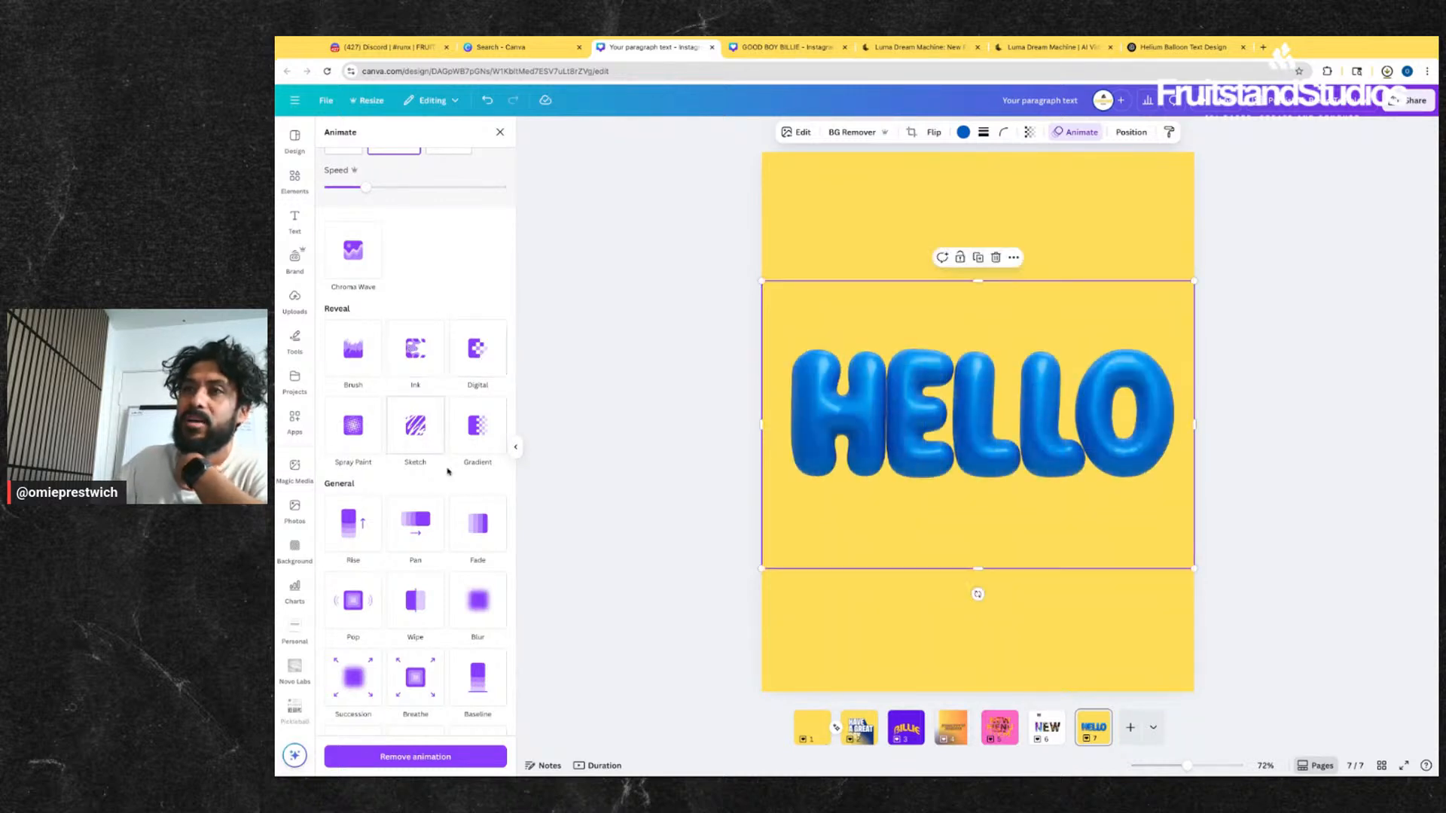
pyautogui.scroll(-5, 448, 471)
pyautogui.scroll(5, 448, 471)
# - Try Sketch in Squiggle, Swipe, Fill and Scratch styles, then settle back on Old TV
pyautogui.click(415, 351)
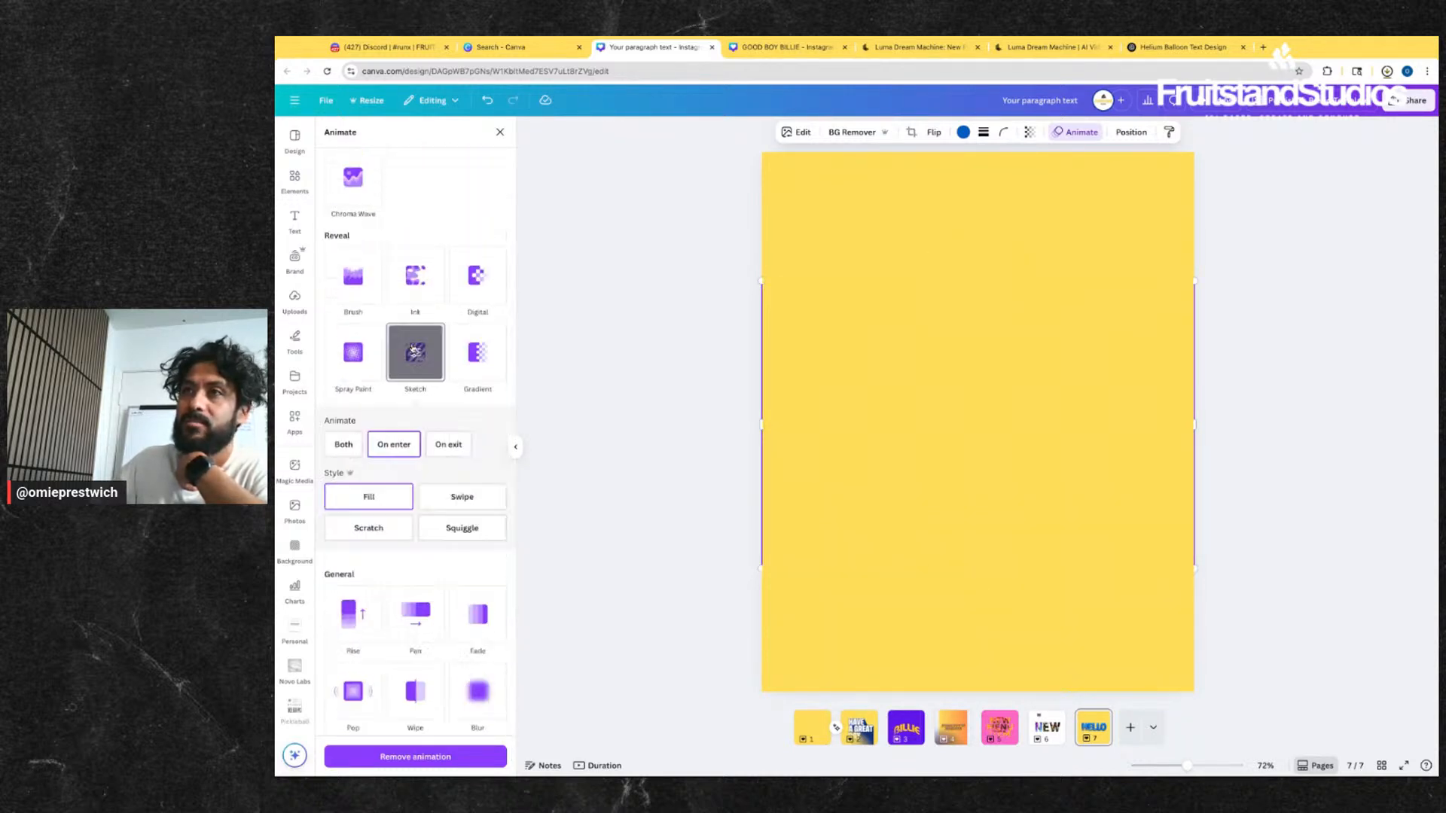
pyautogui.click(462, 529)
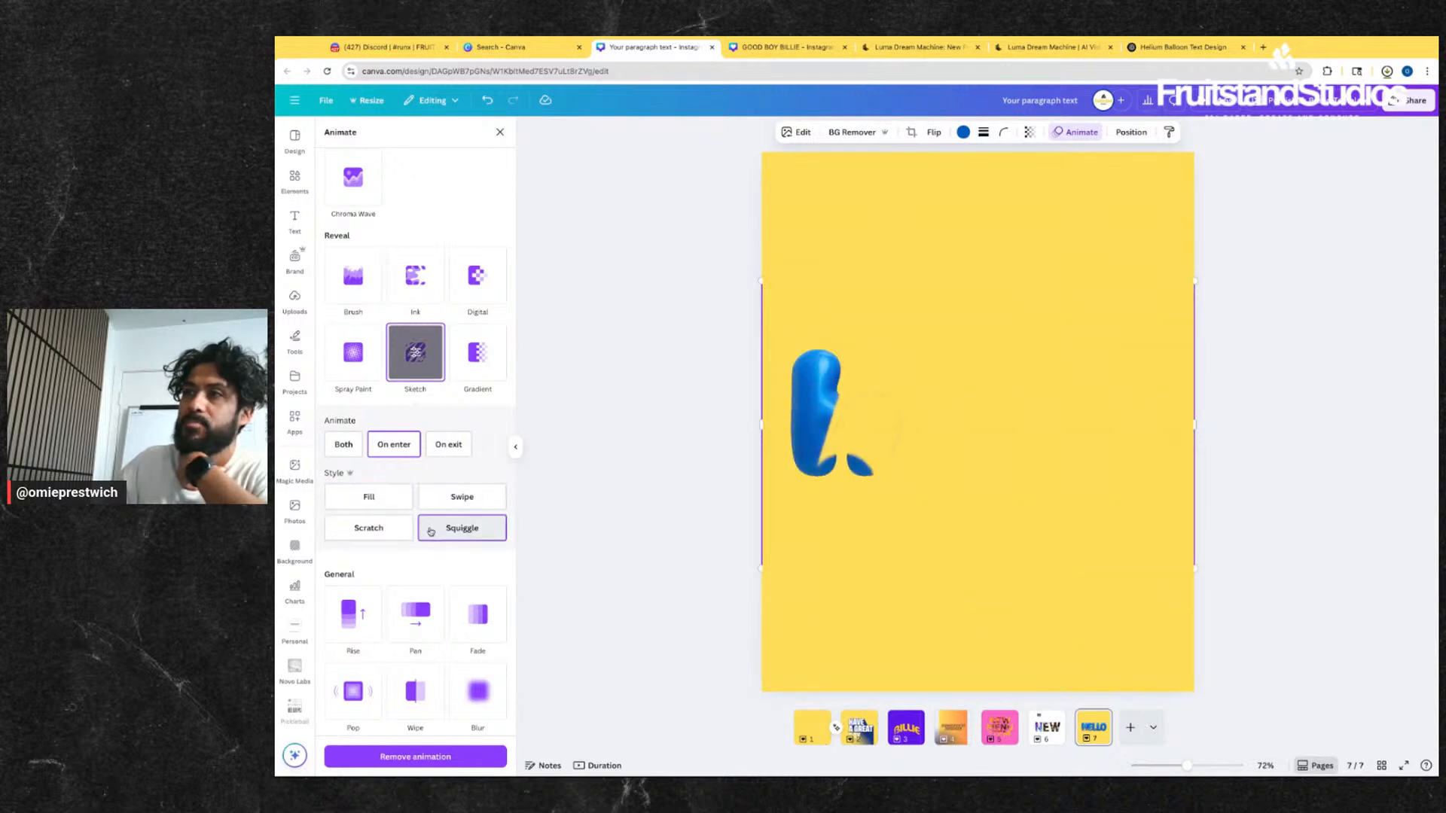
pyautogui.click(451, 503)
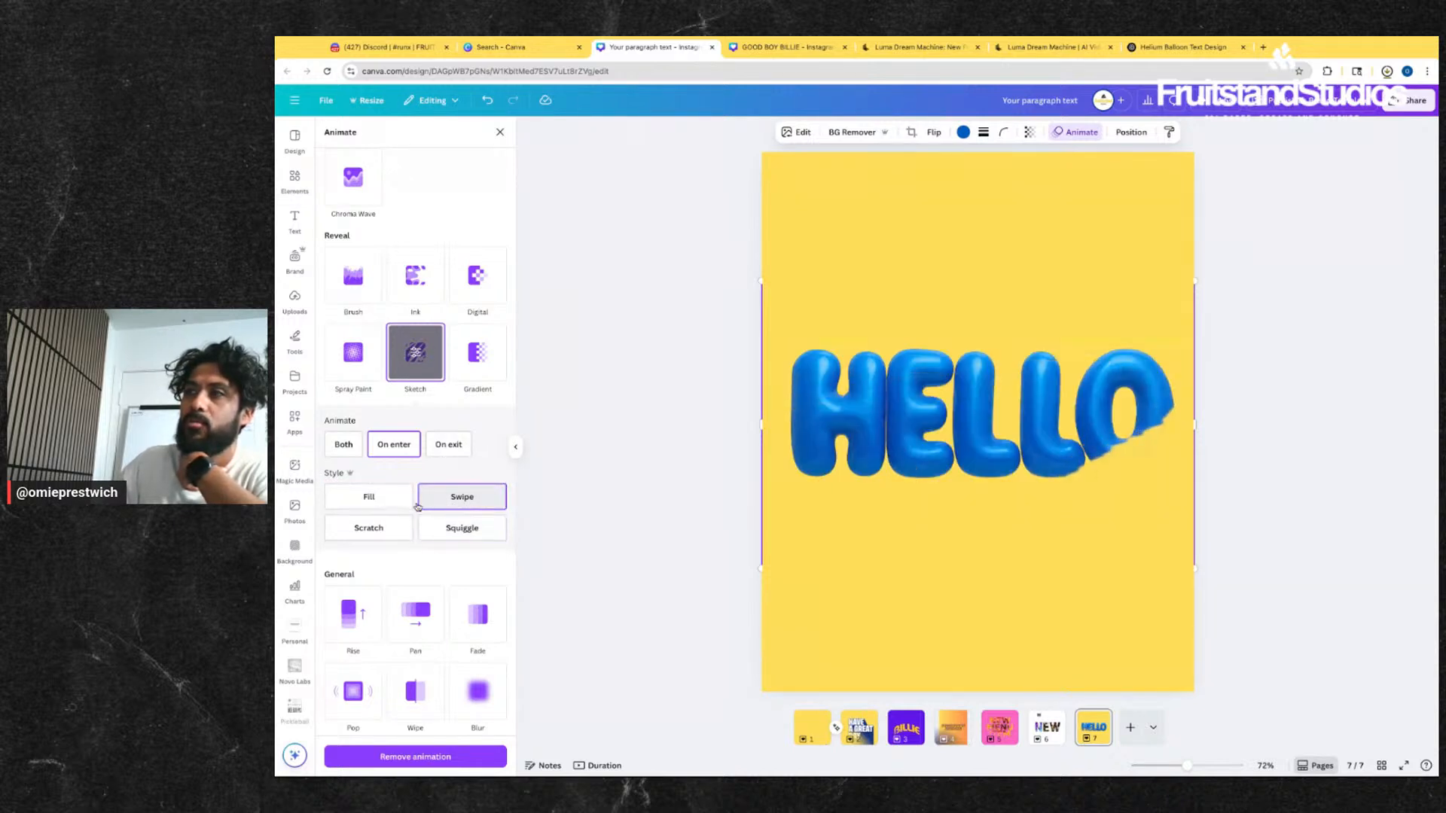
pyautogui.click(369, 497)
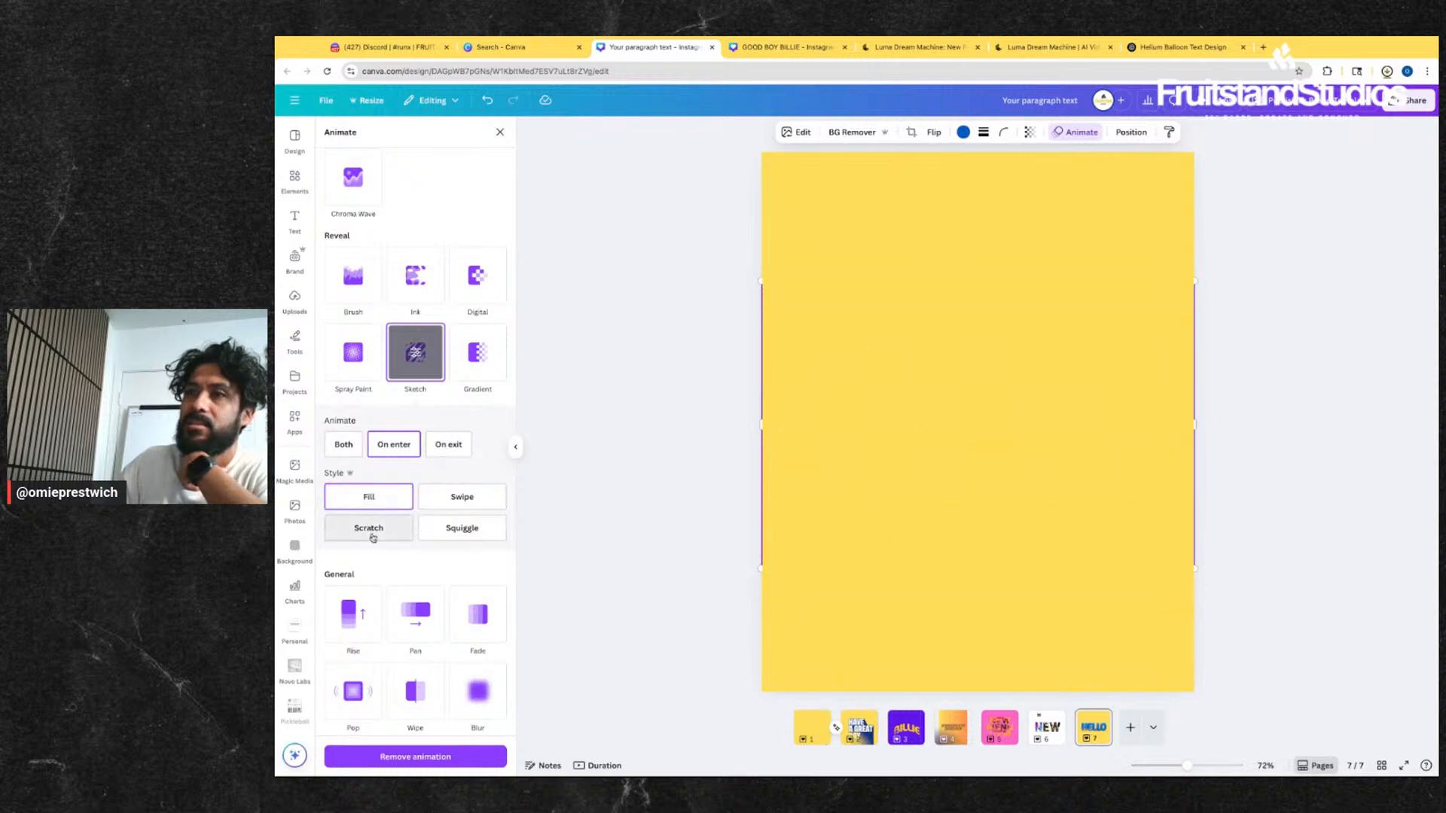
pyautogui.click(372, 537)
pyautogui.scroll(3, 380, 278)
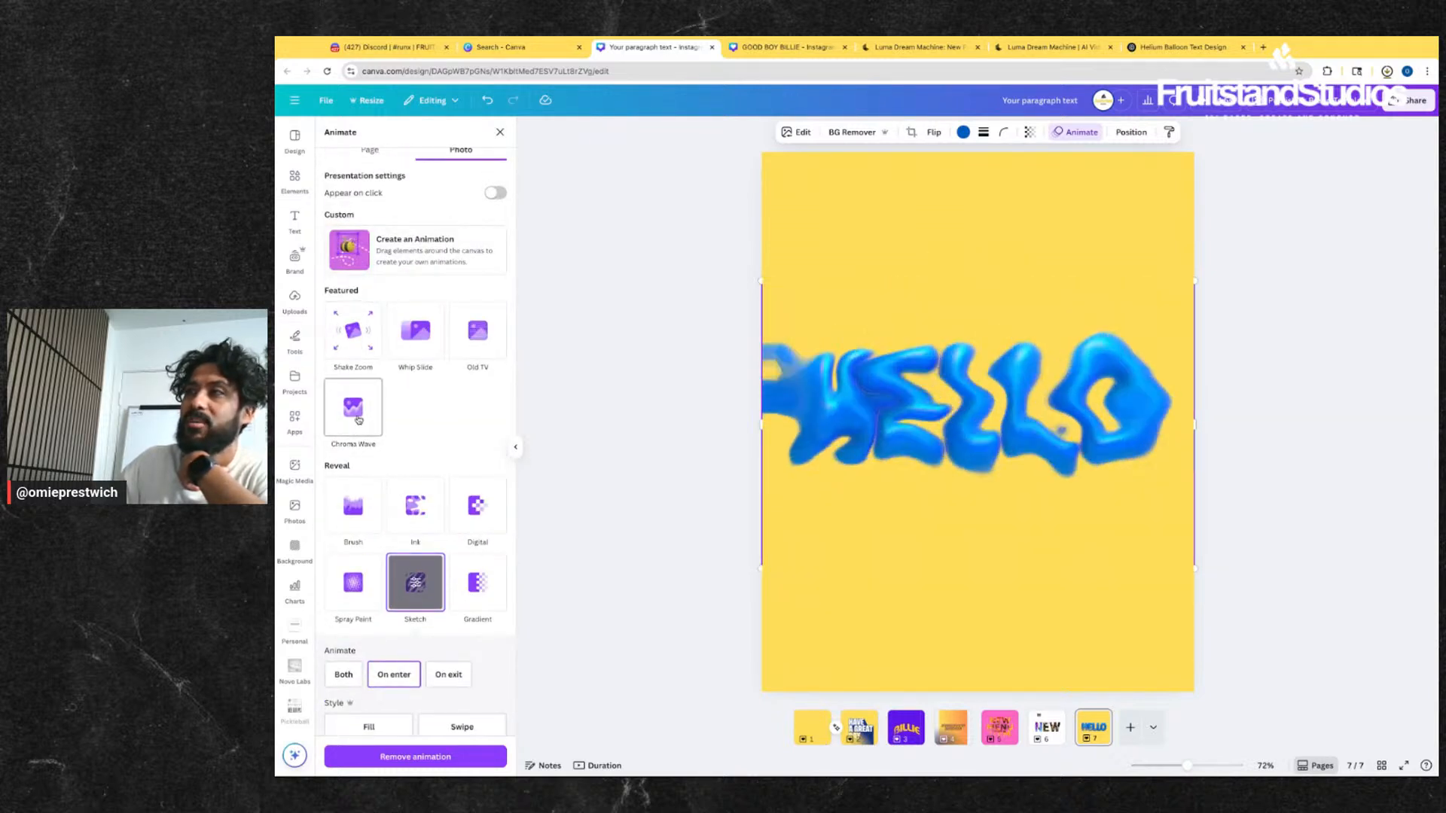
pyautogui.click(479, 332)
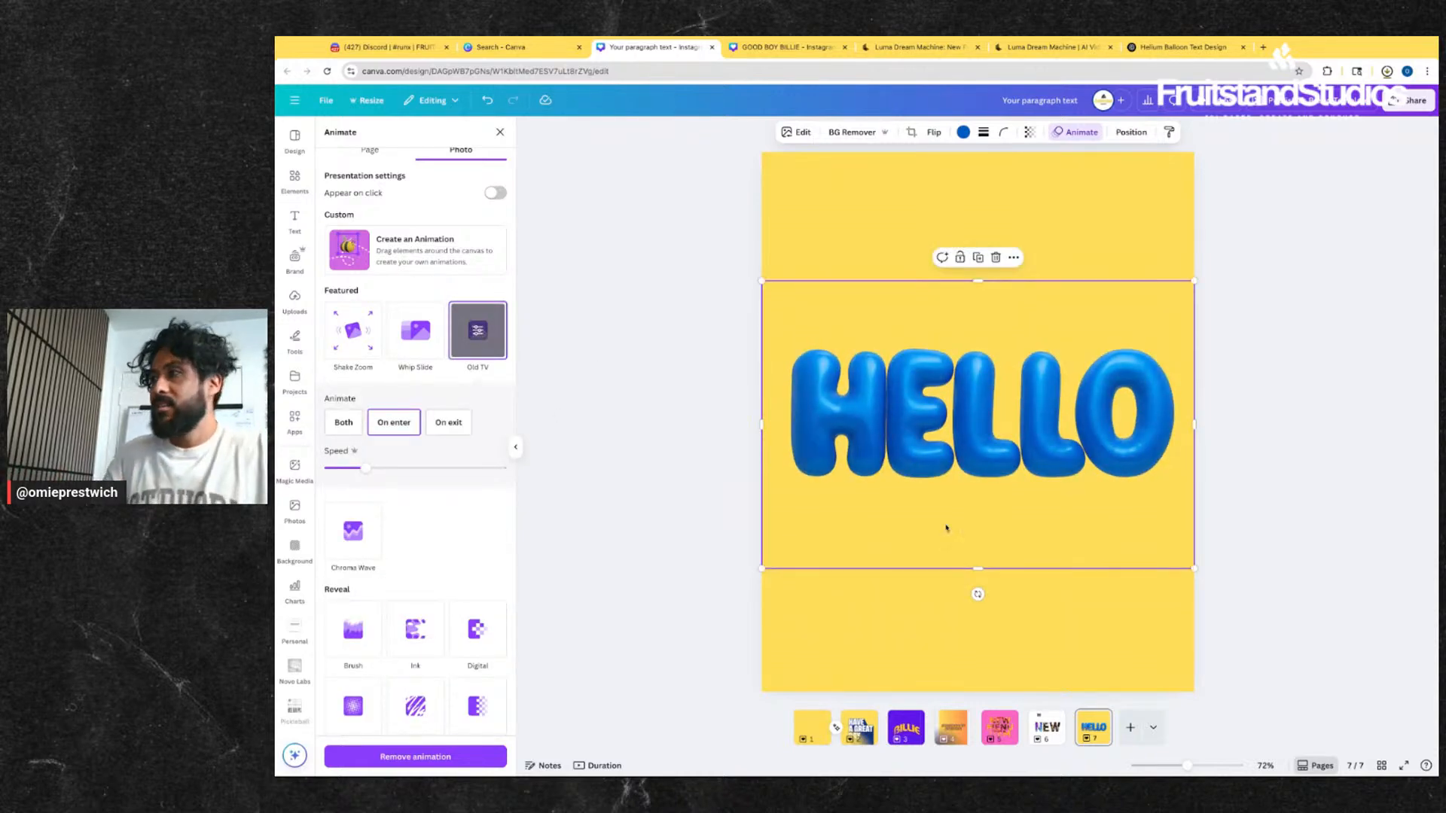
pyautogui.click(1019, 636)
pyautogui.moveTo(1091, 731); pyautogui.dragTo(1041, 732)
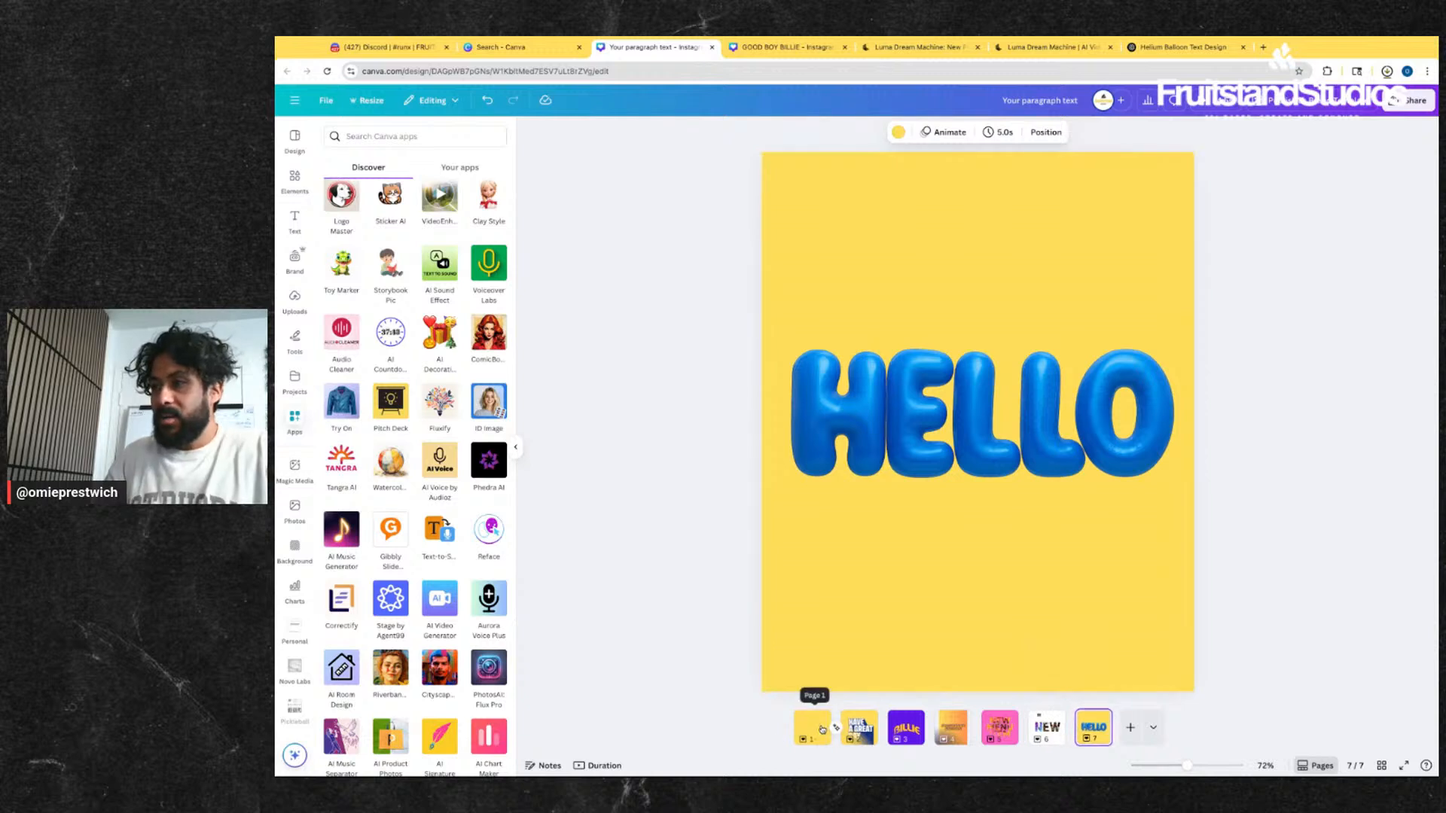
# - Add a Match & Move transition after page 1
pyautogui.click(818, 730)
pyautogui.click(858, 728)
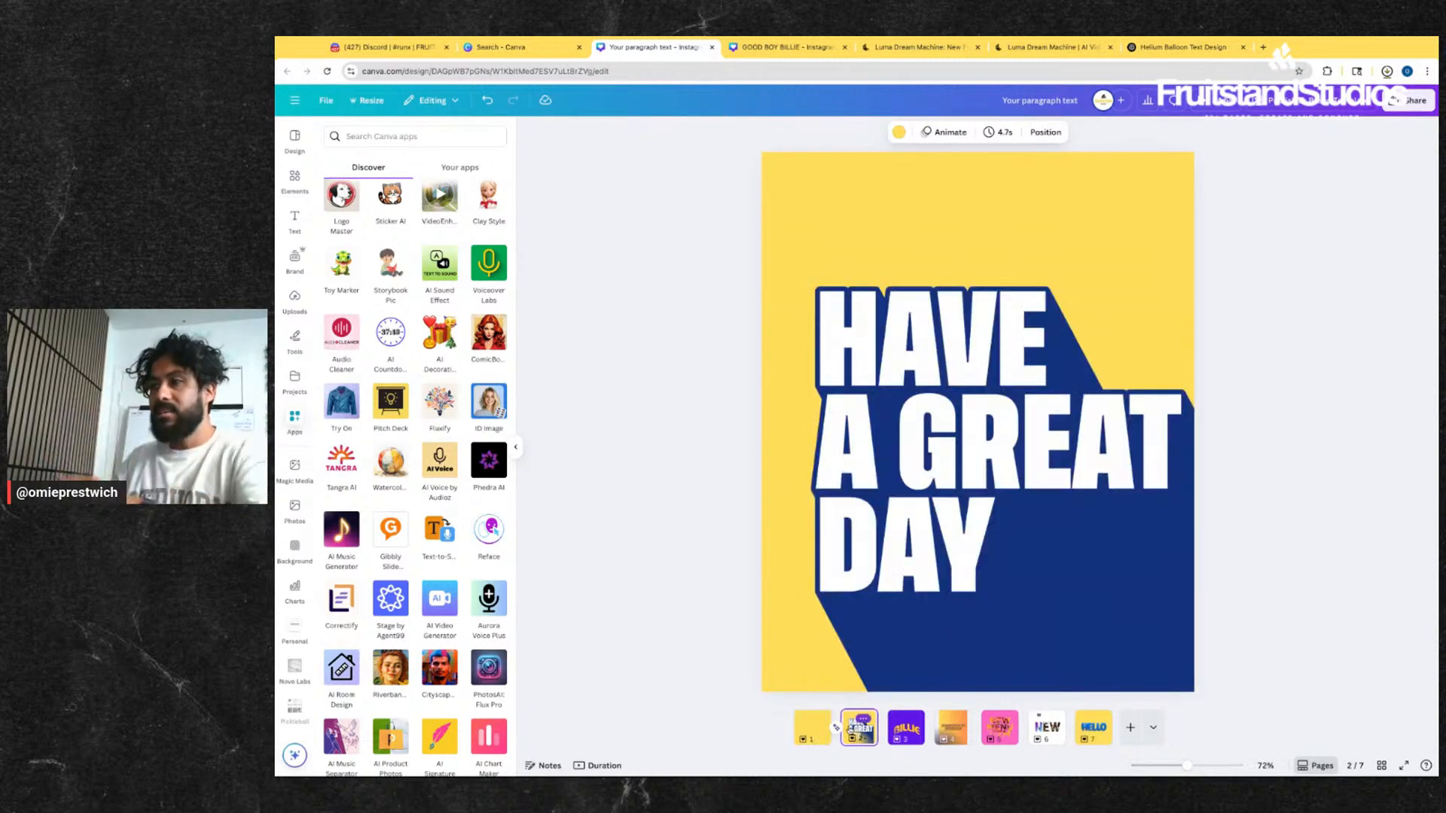
pyautogui.click(835, 729)
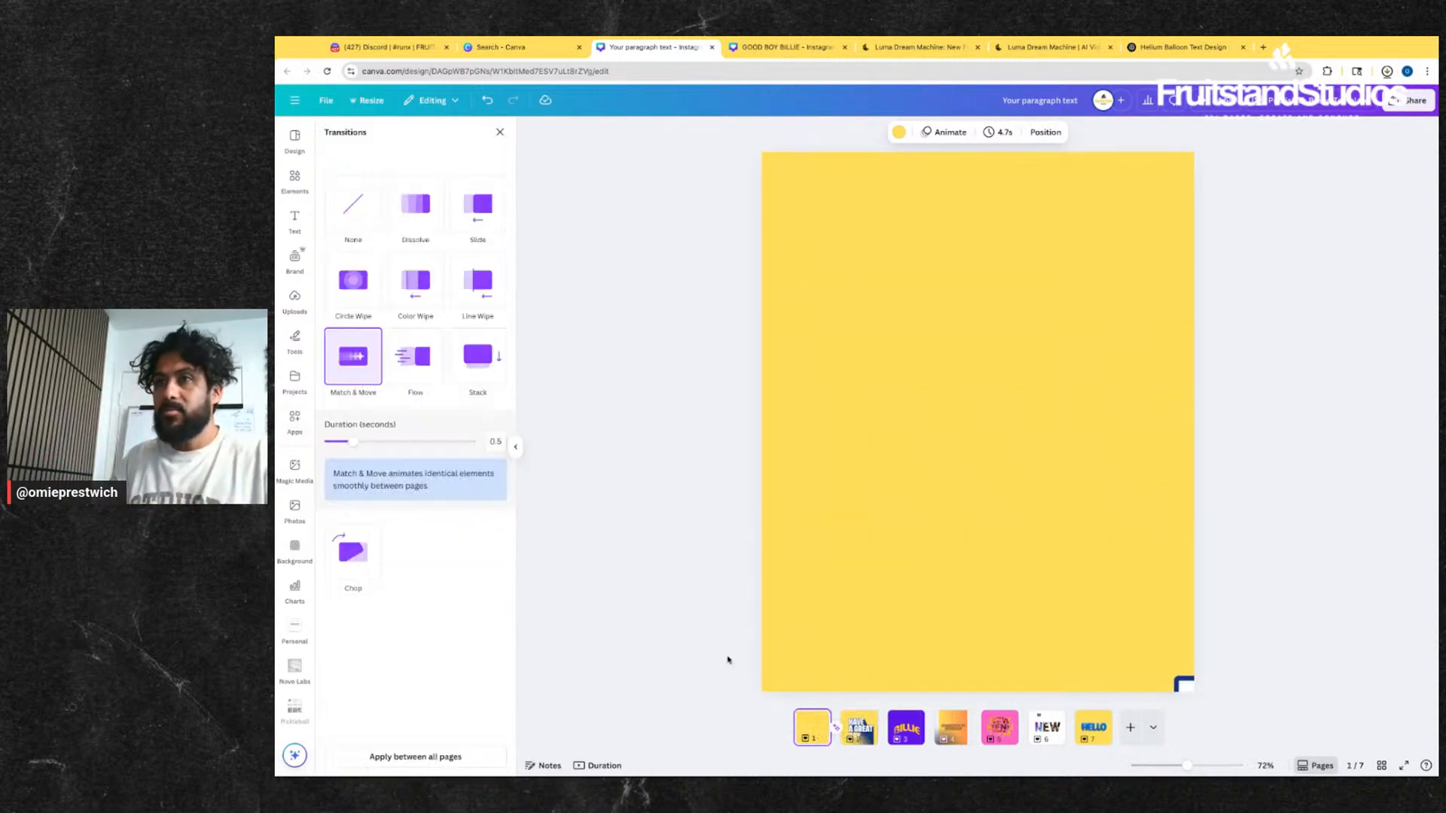
pyautogui.click(337, 365)
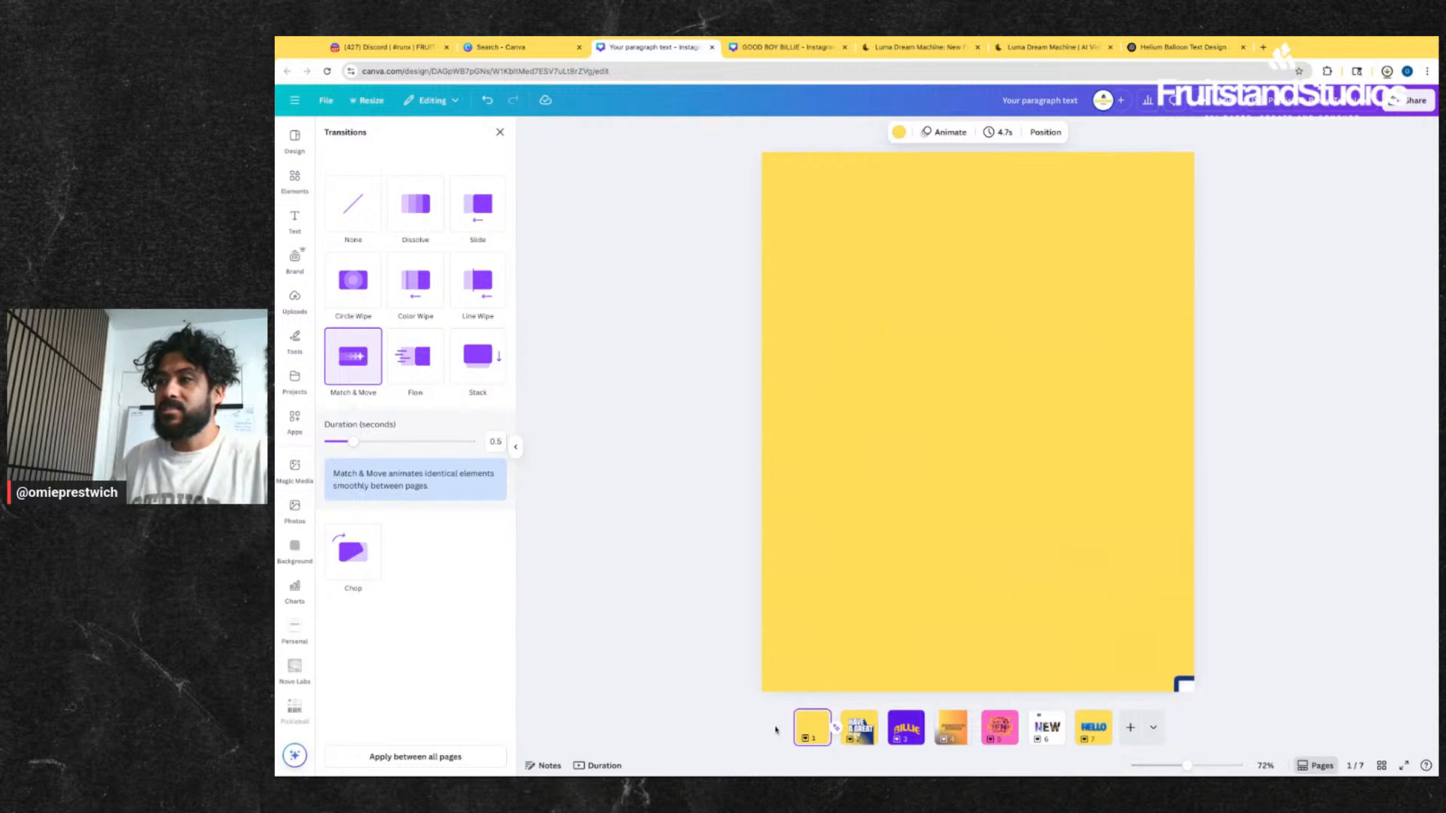
# - Browse to the NEW MENU ITEM page and give it a black gradient background
pyautogui.click(902, 737)
pyautogui.click(958, 399)
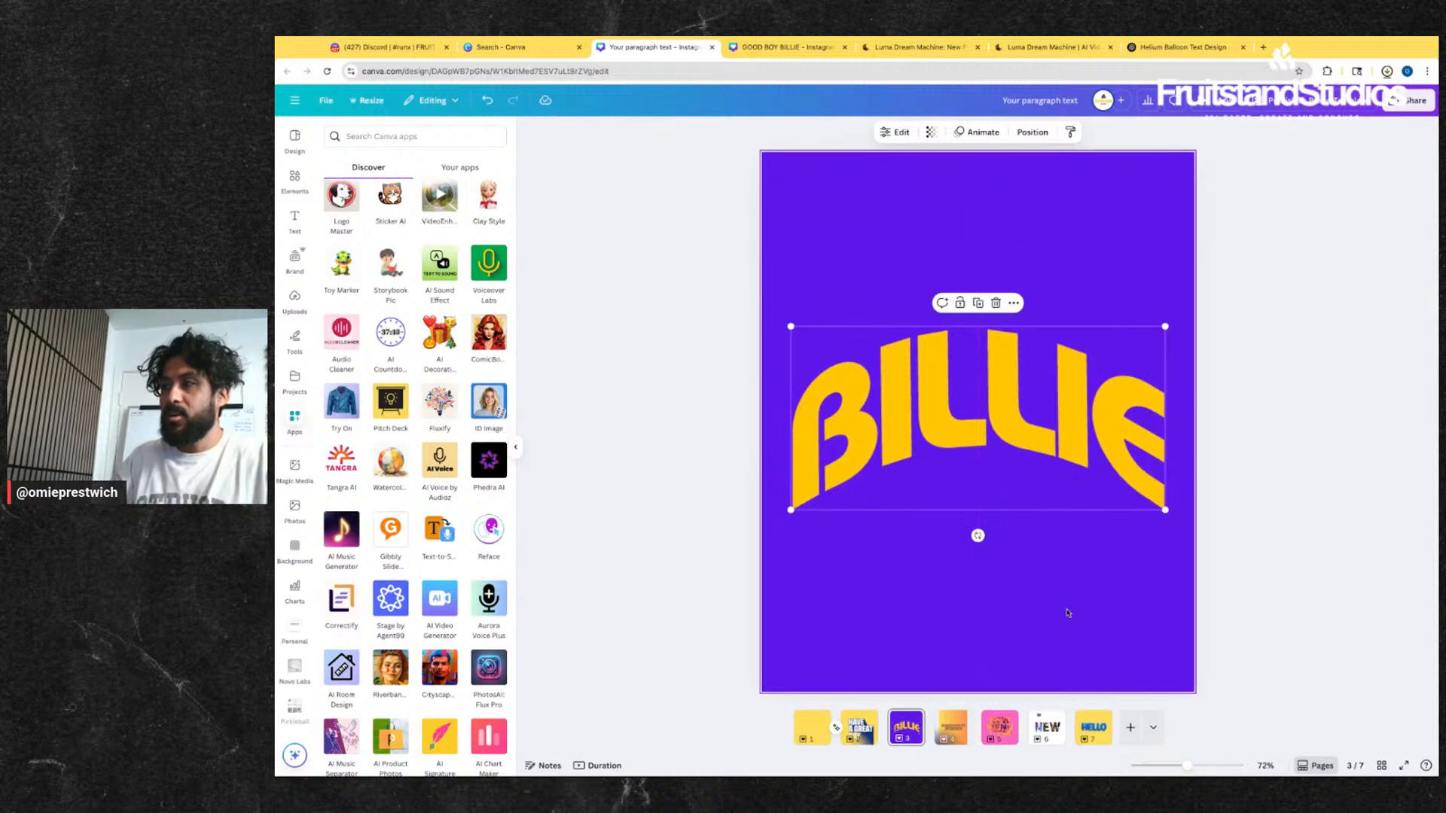
pyautogui.click(947, 732)
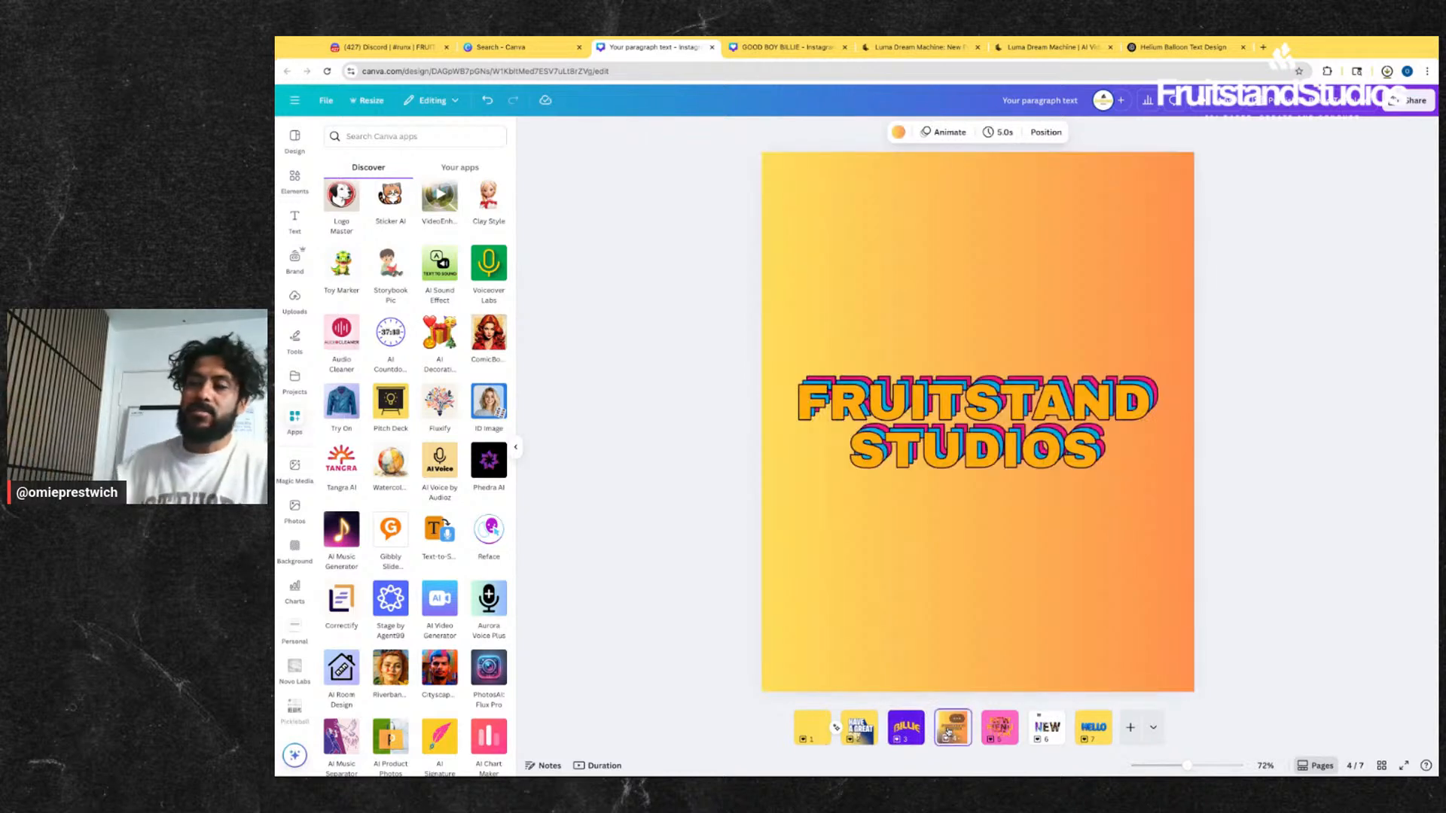
pyautogui.click(1014, 739)
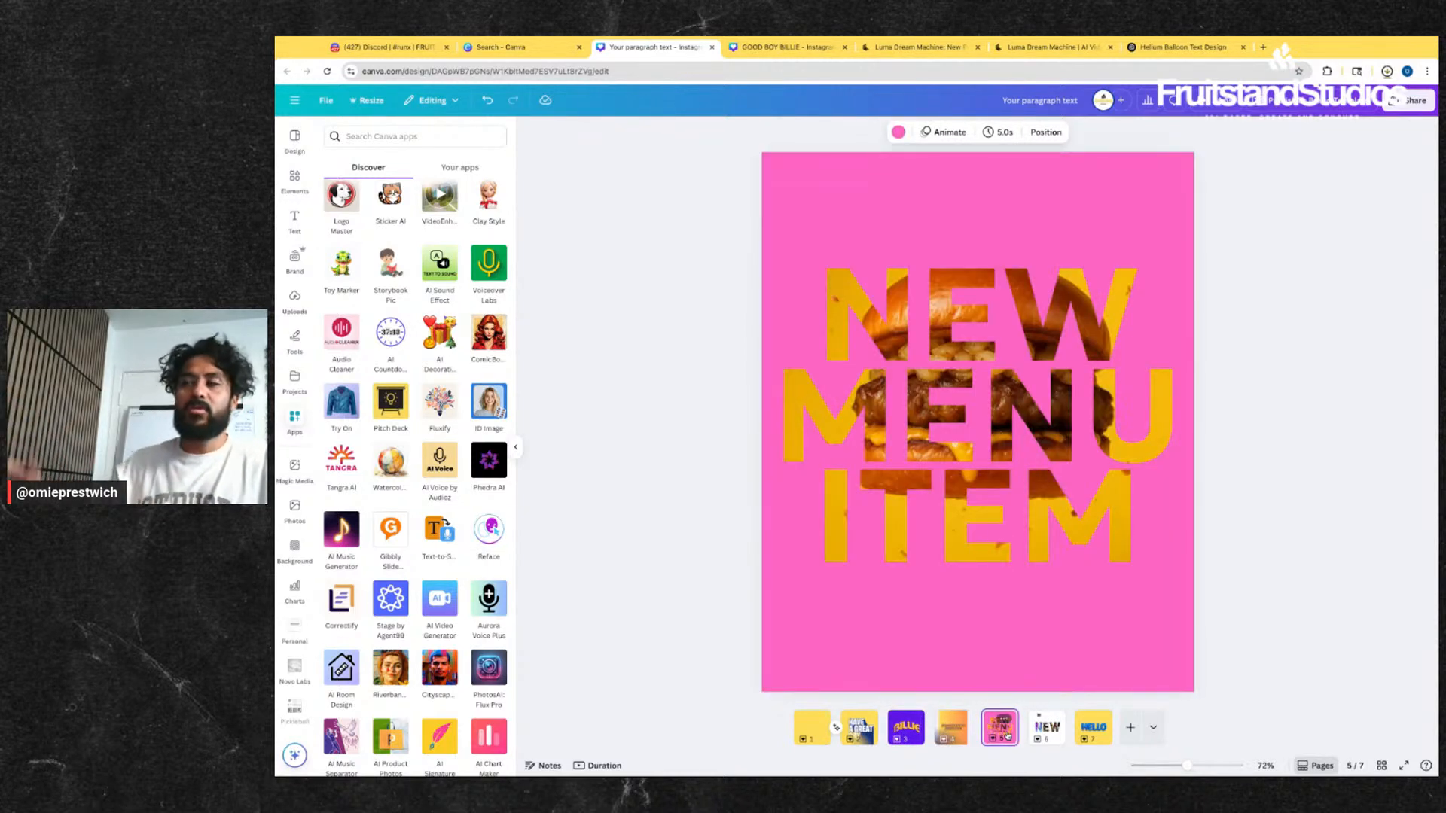
pyautogui.click(843, 185)
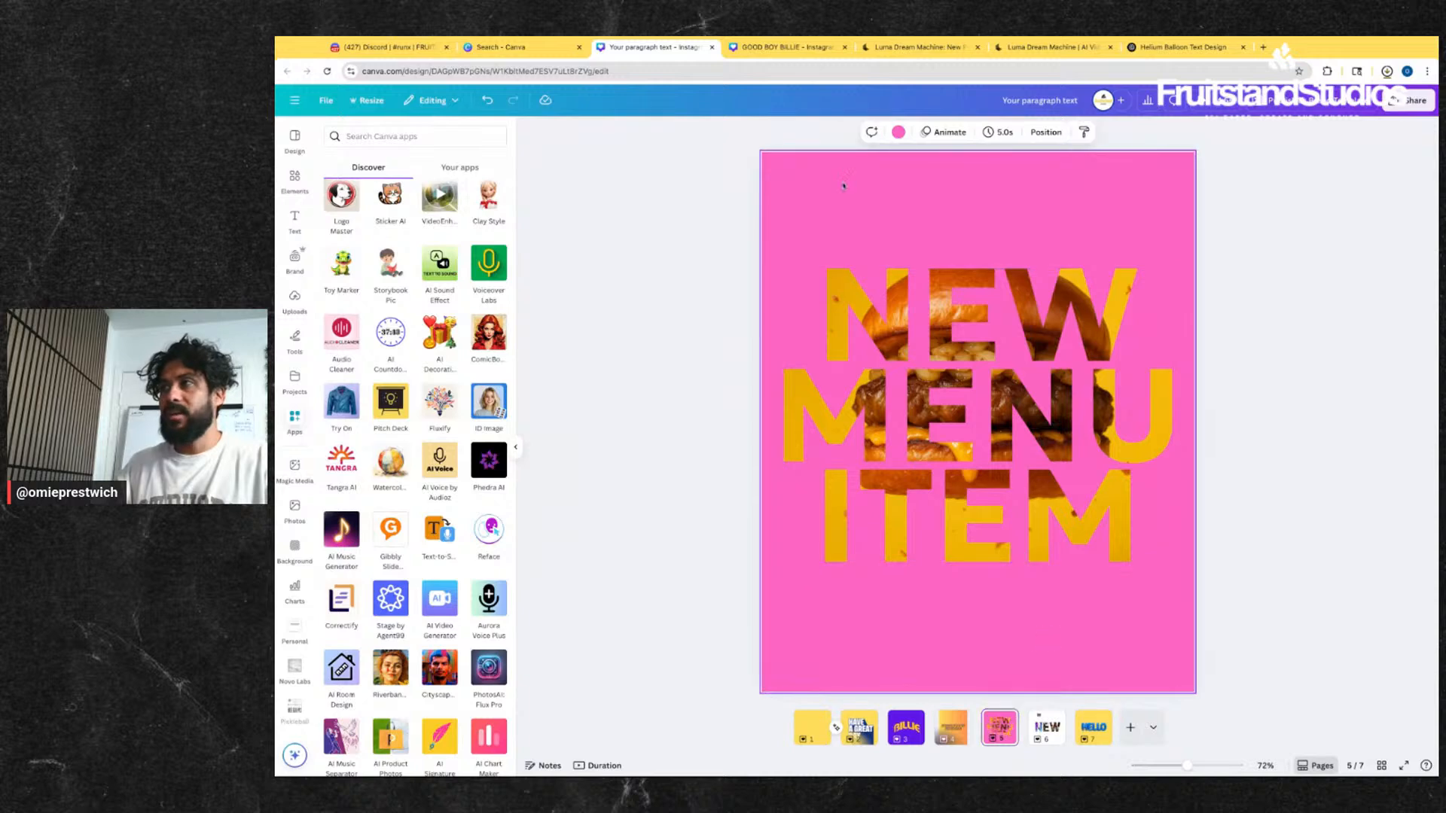
pyautogui.click(899, 133)
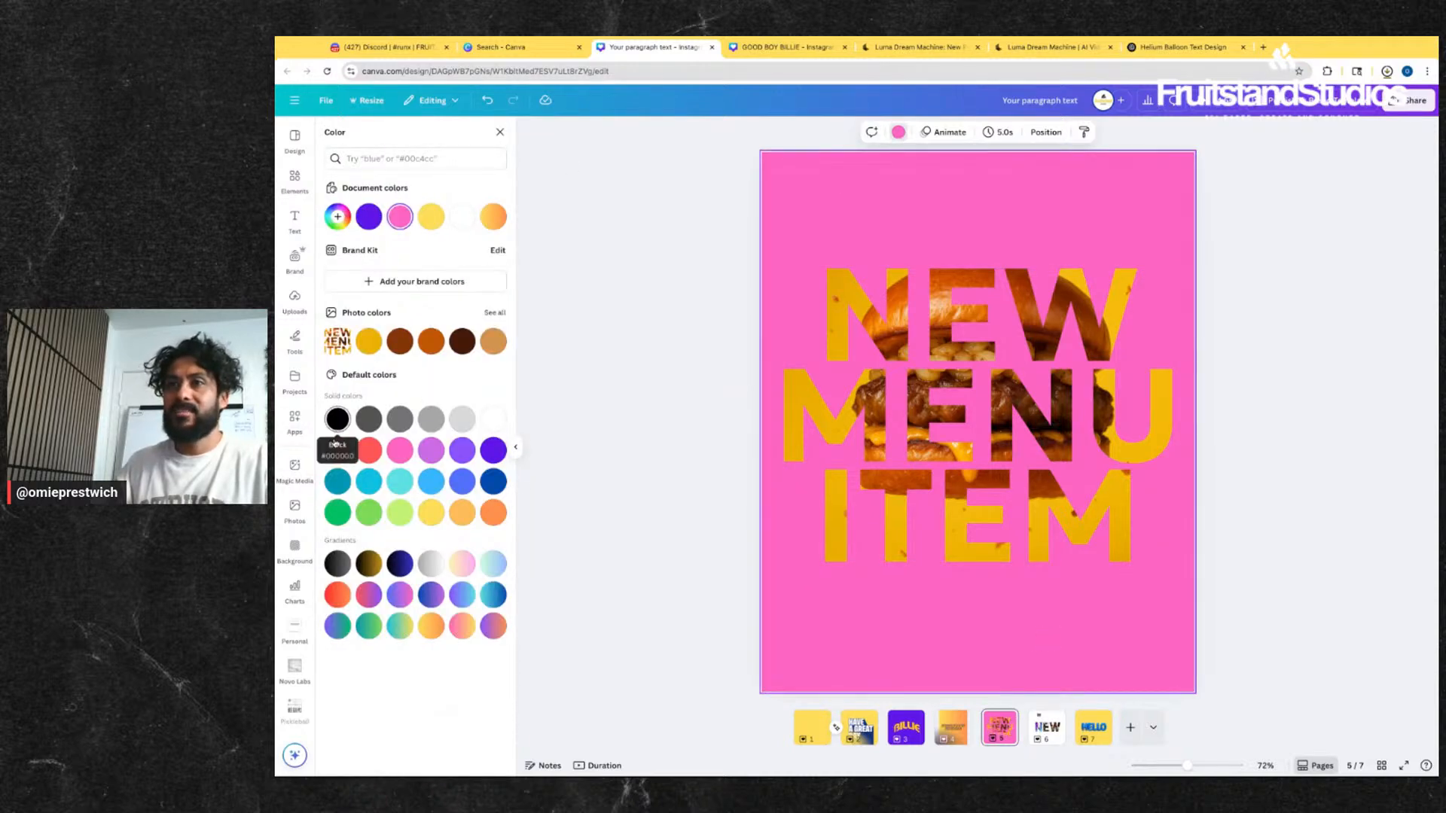
pyautogui.click(338, 564)
pyautogui.click(1046, 725)
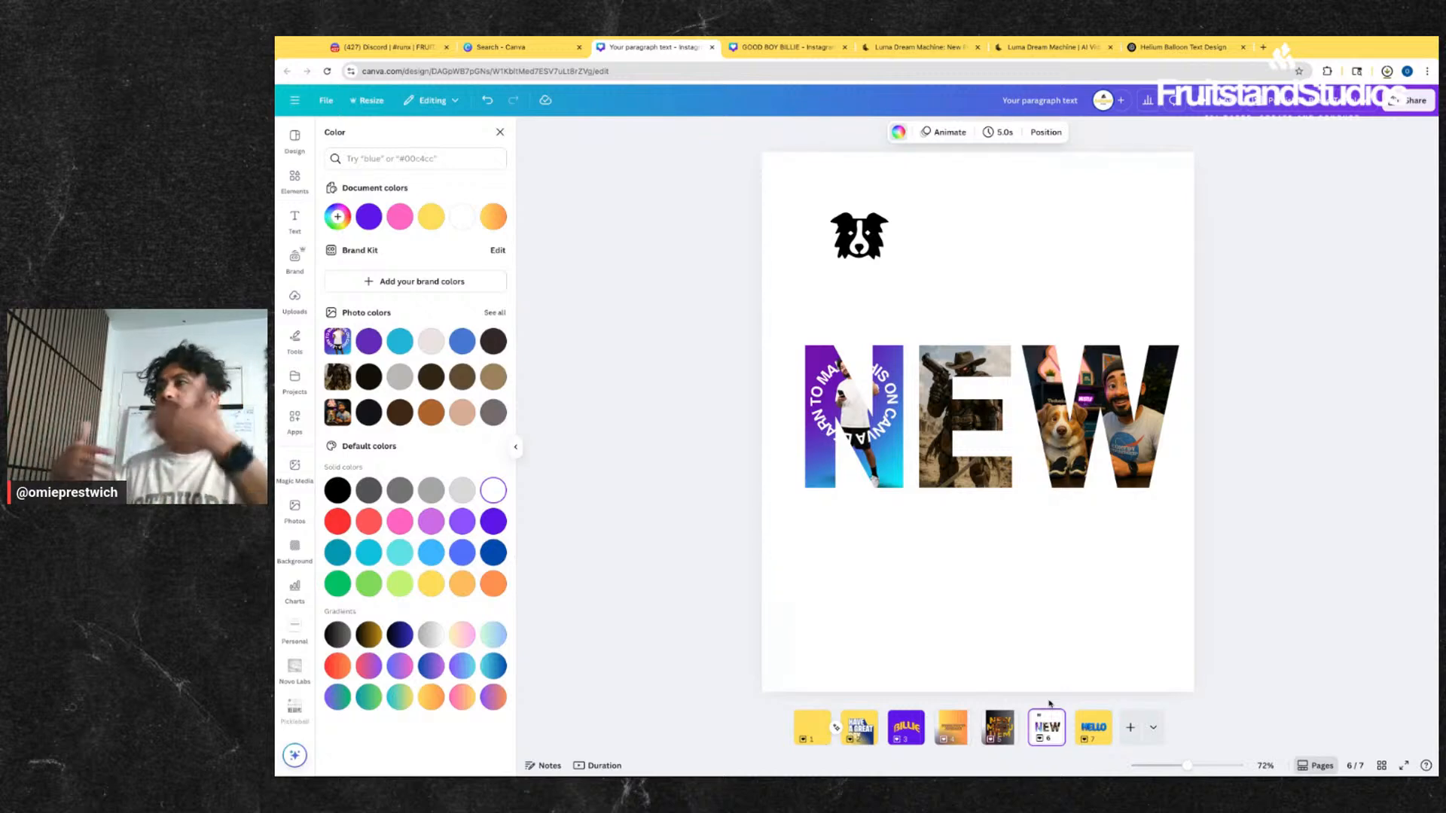
# - Try recording a custom motion path on the dog logo, then discard it
pyautogui.click(867, 243)
pyautogui.click(1065, 132)
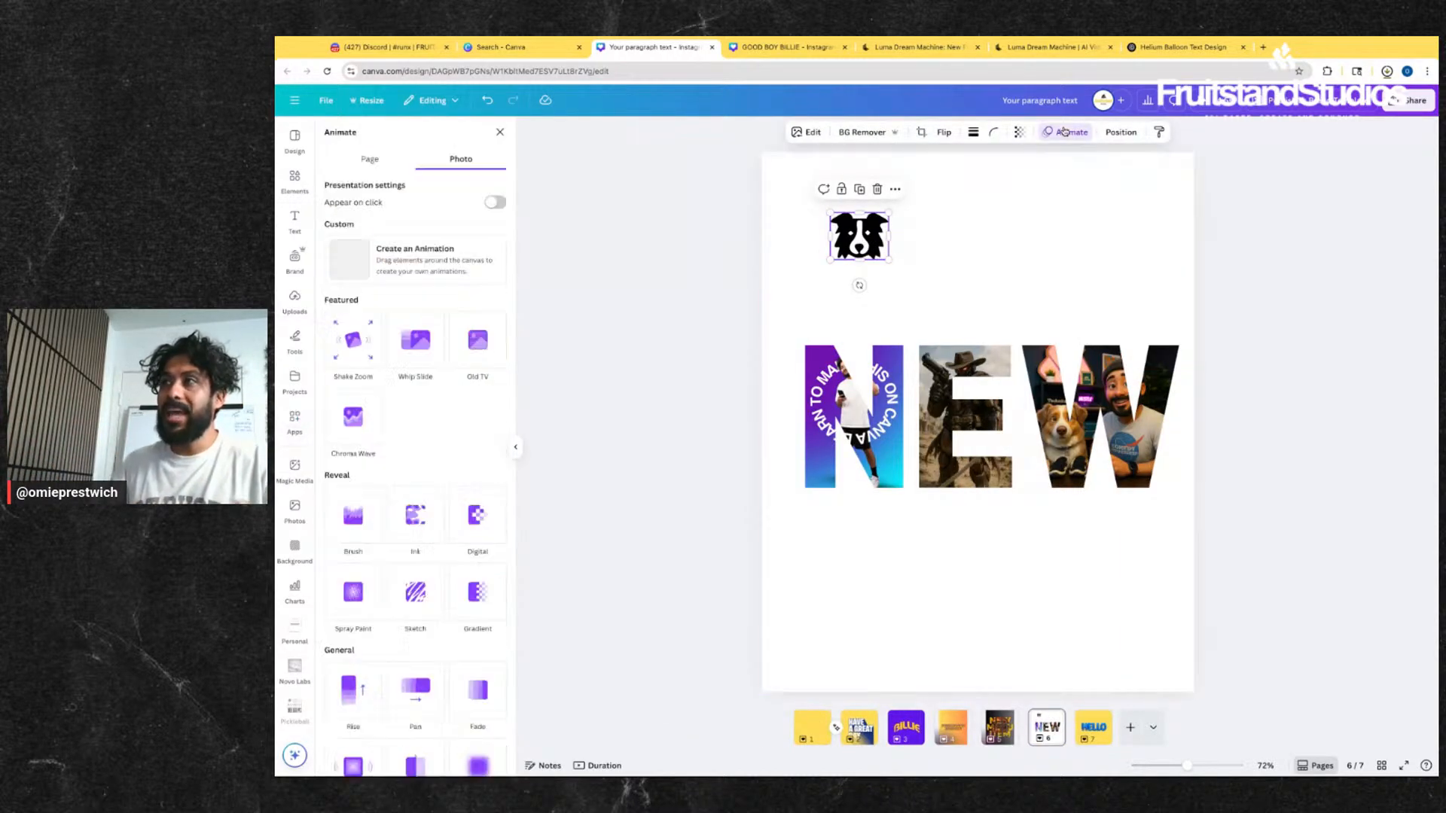
pyautogui.click(429, 271)
pyautogui.moveTo(849, 236)
pyautogui.mouseDown()
pyautogui.moveTo(1104, 251)
pyautogui.moveTo(1158, 584)
pyautogui.moveTo(953, 672)
pyautogui.moveTo(777, 262)
pyautogui.moveTo(858, 239)
pyautogui.mouseUp()
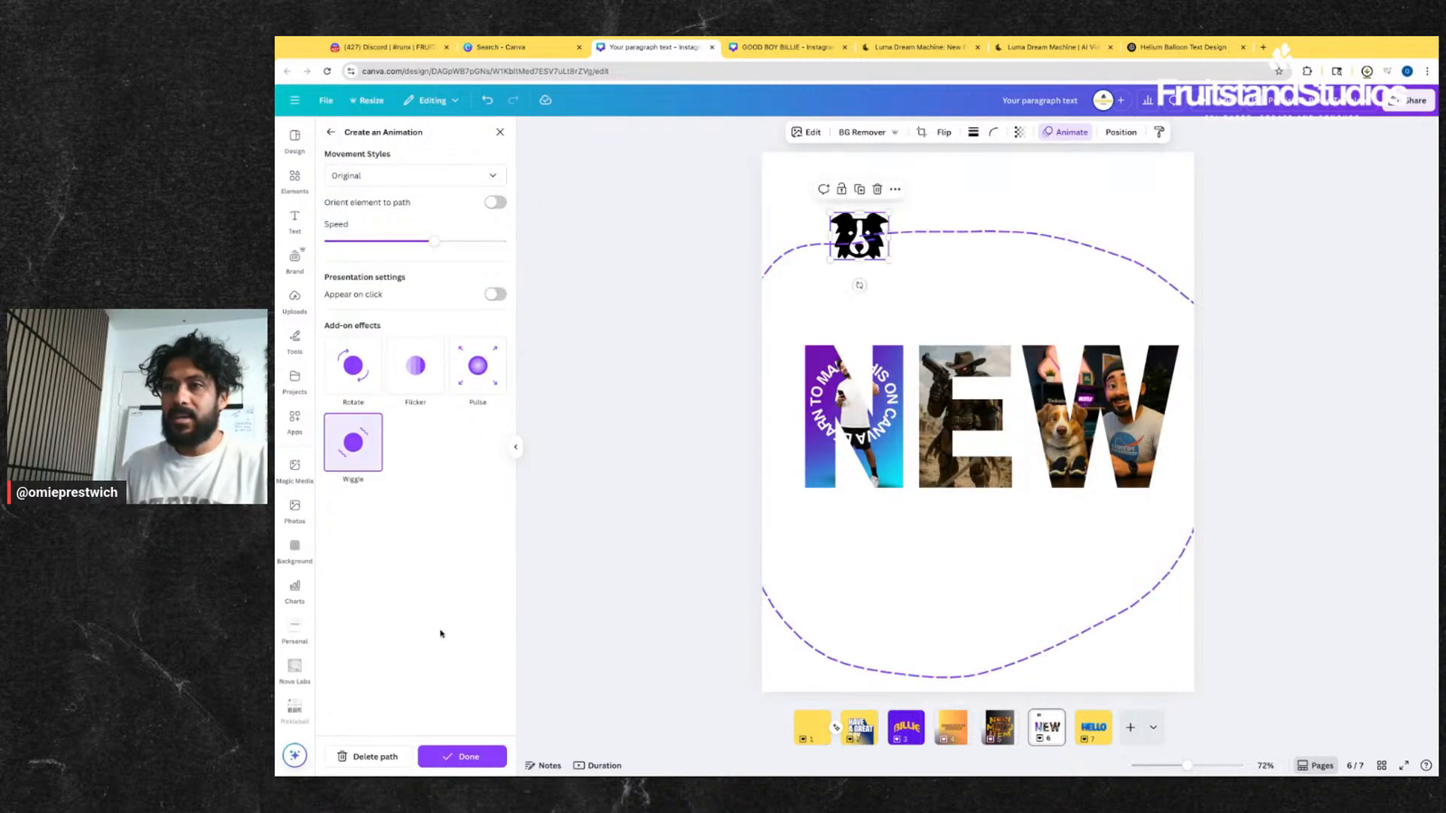
pyautogui.click(363, 763)
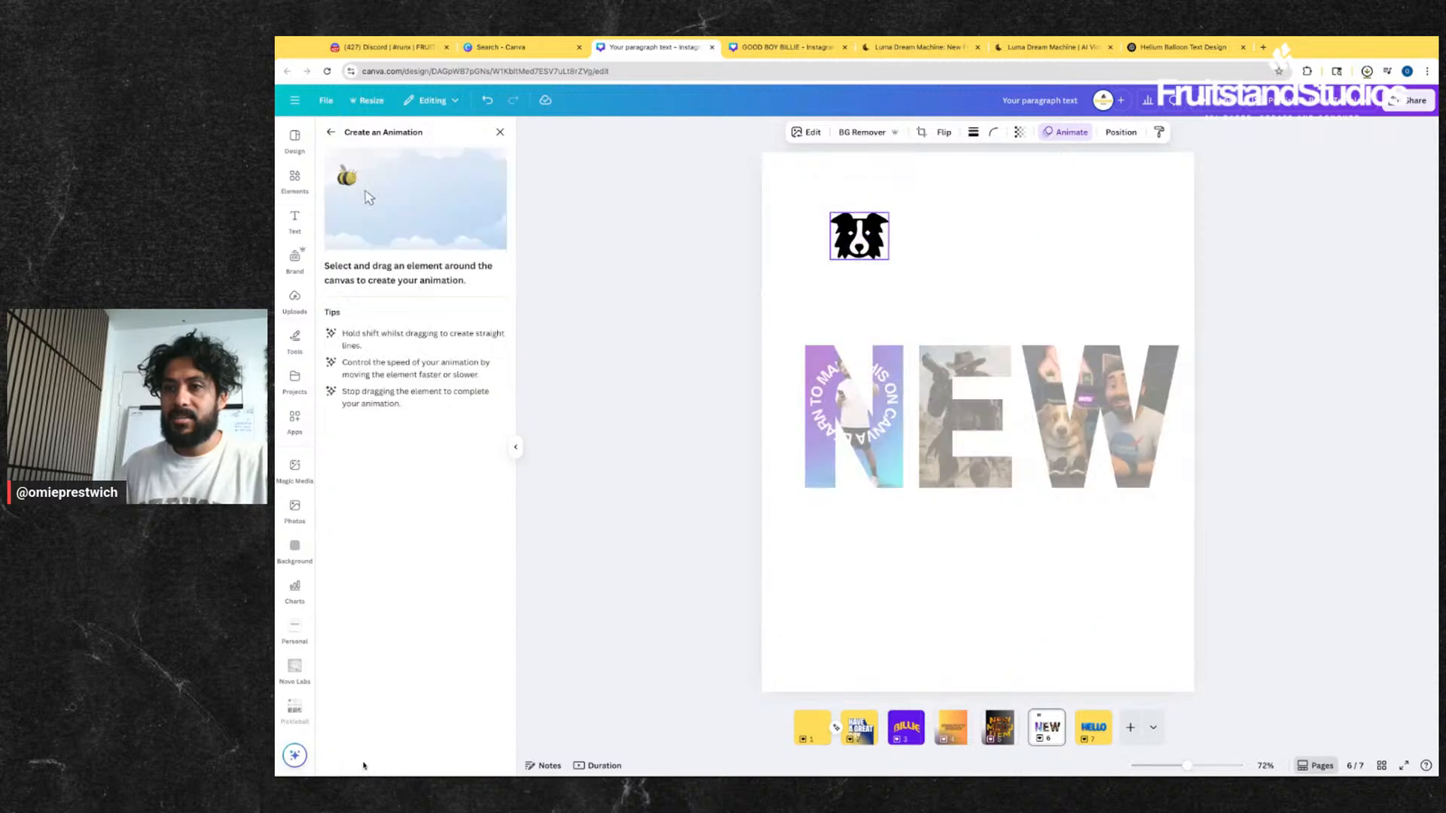
pyautogui.click(892, 586)
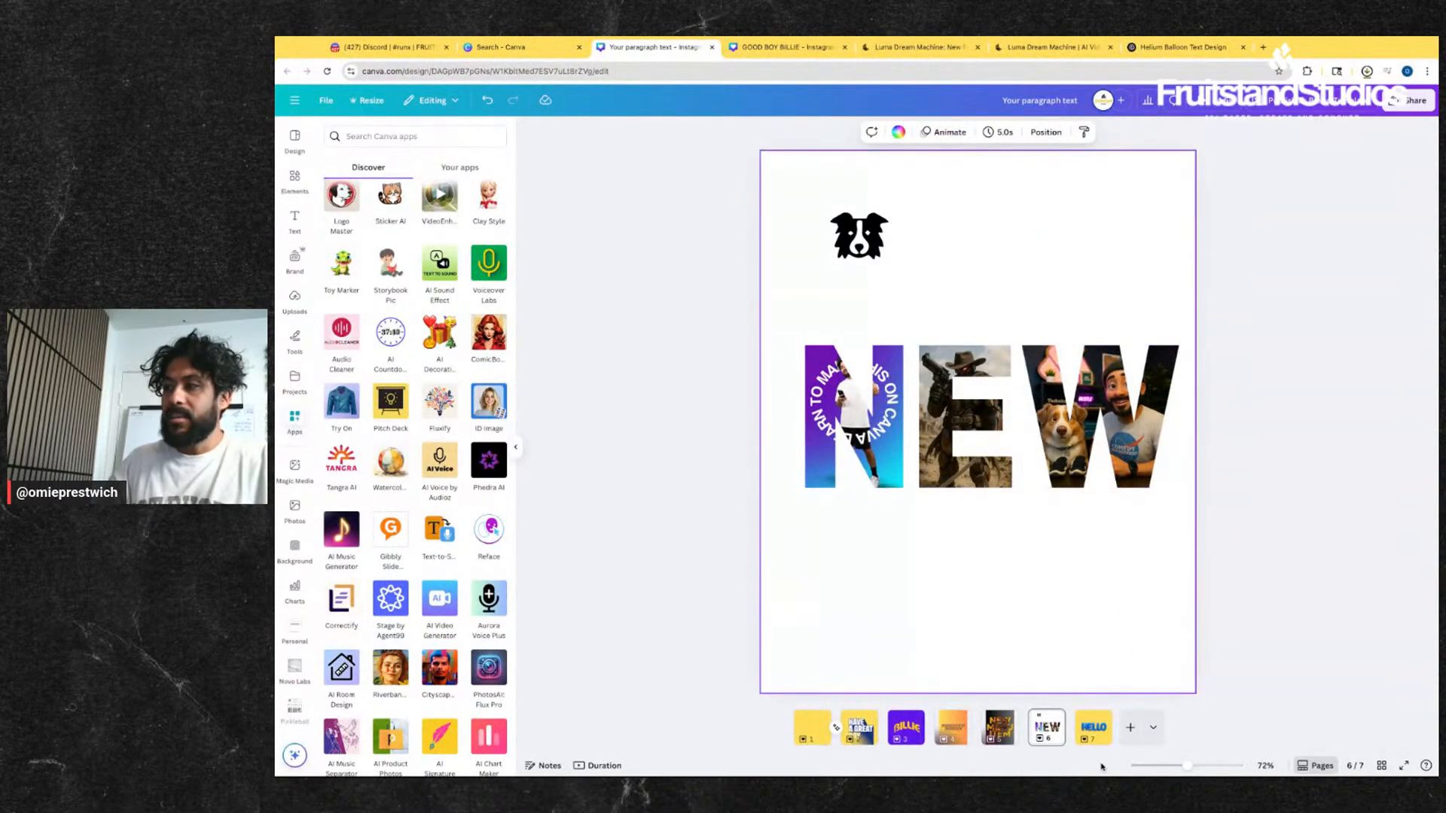
# - Open page 7, select the HELLO balloon image, then switch to Luma Dream Machine
pyautogui.click(1097, 734)
pyautogui.click(1055, 443)
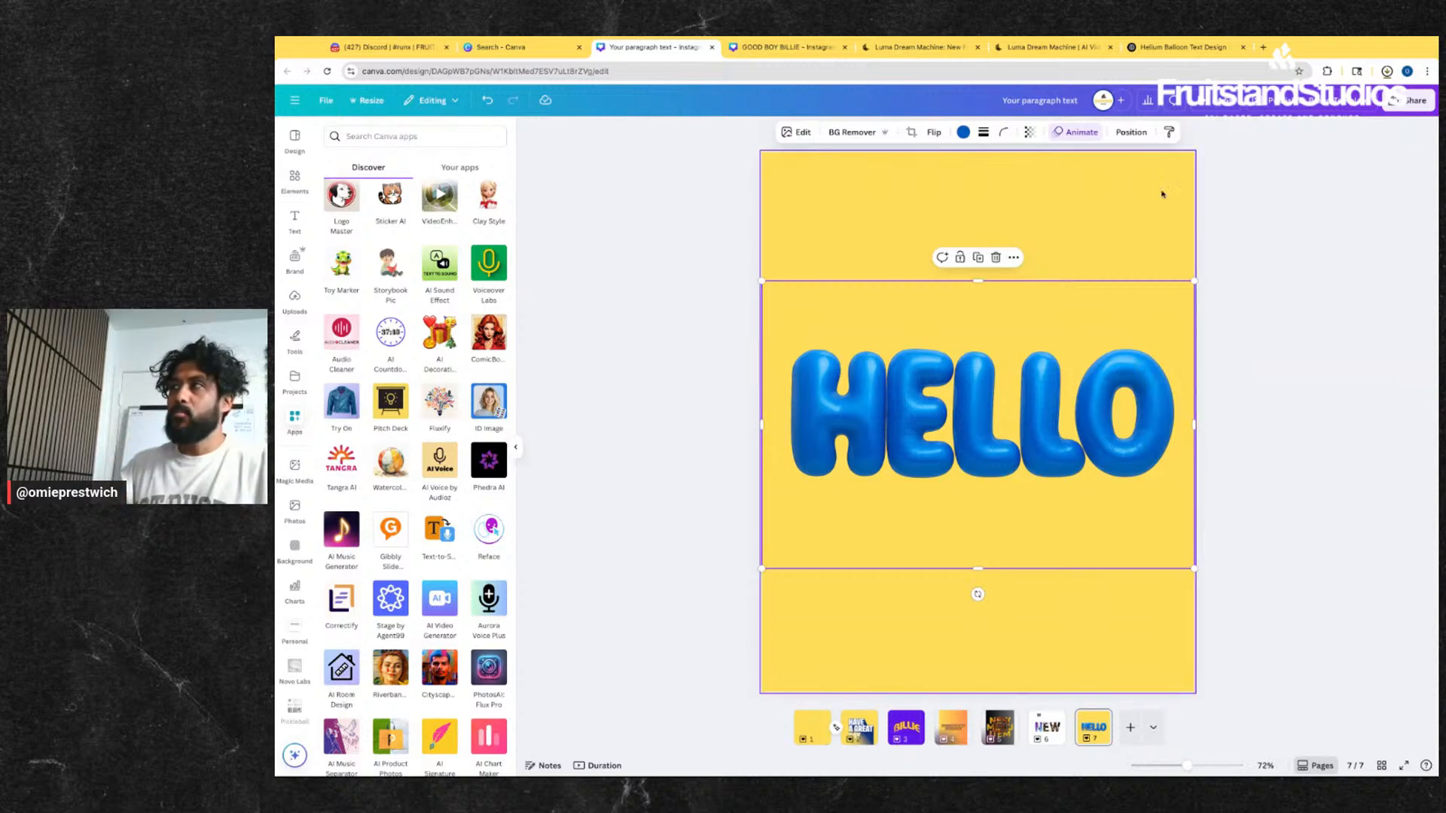
pyautogui.click(1034, 50)
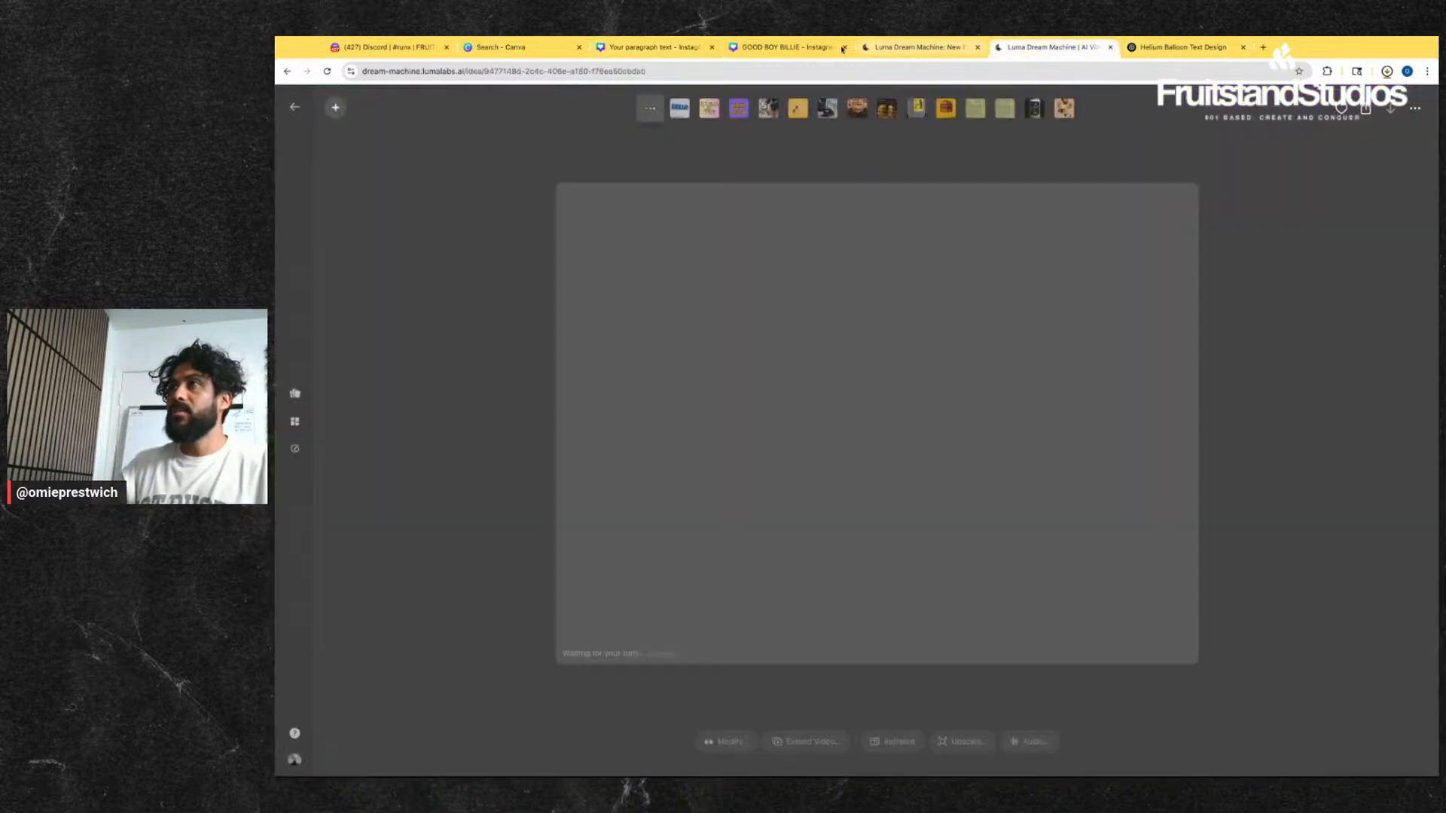
# - Glance at ChatGPT, revisit Luma's Ideas gallery and landing page, then return to Canva
pyautogui.click(1137, 47)
pyautogui.scroll(2, 900, 241)
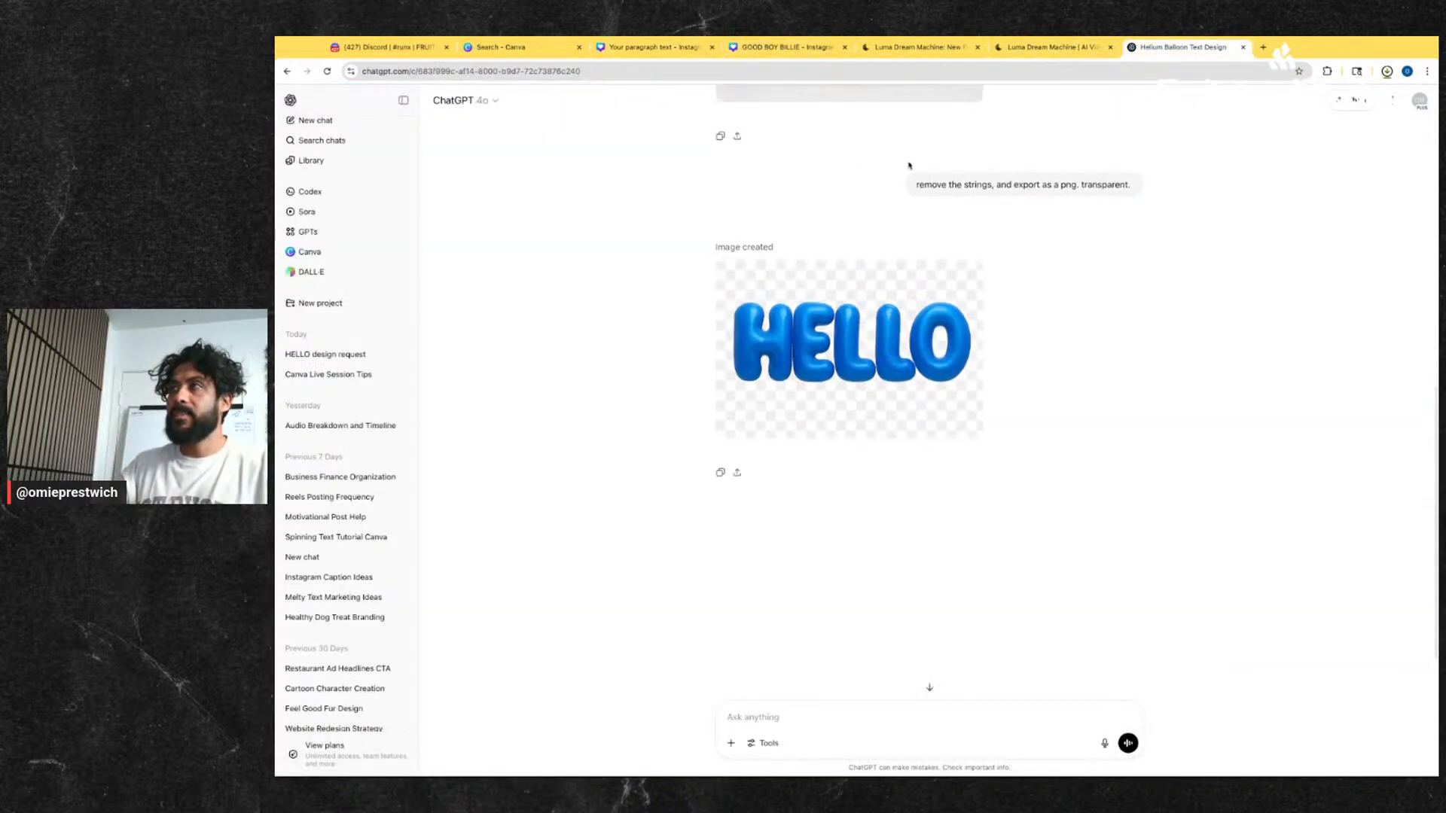
pyautogui.click(1051, 54)
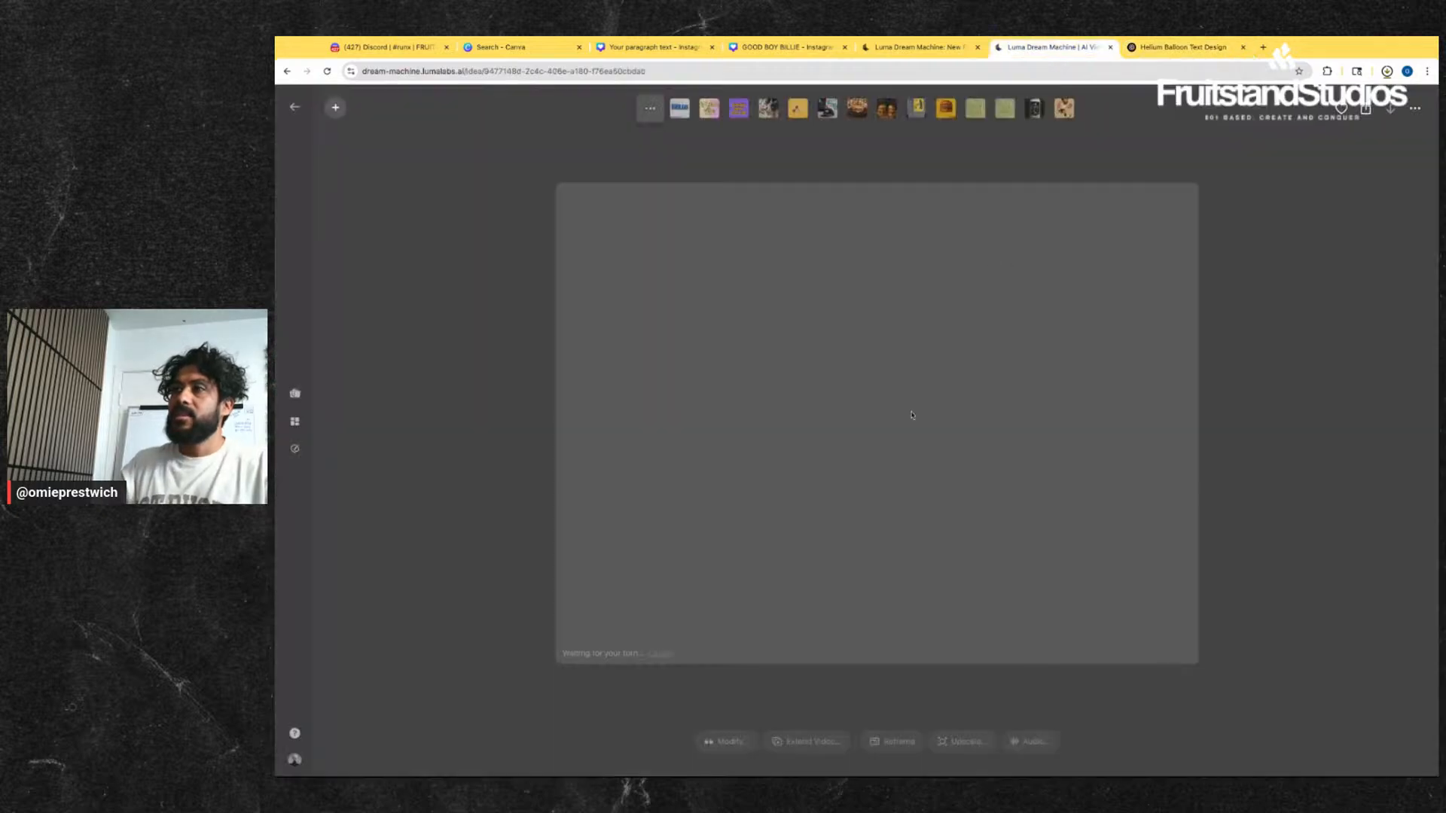
pyautogui.click(294, 108)
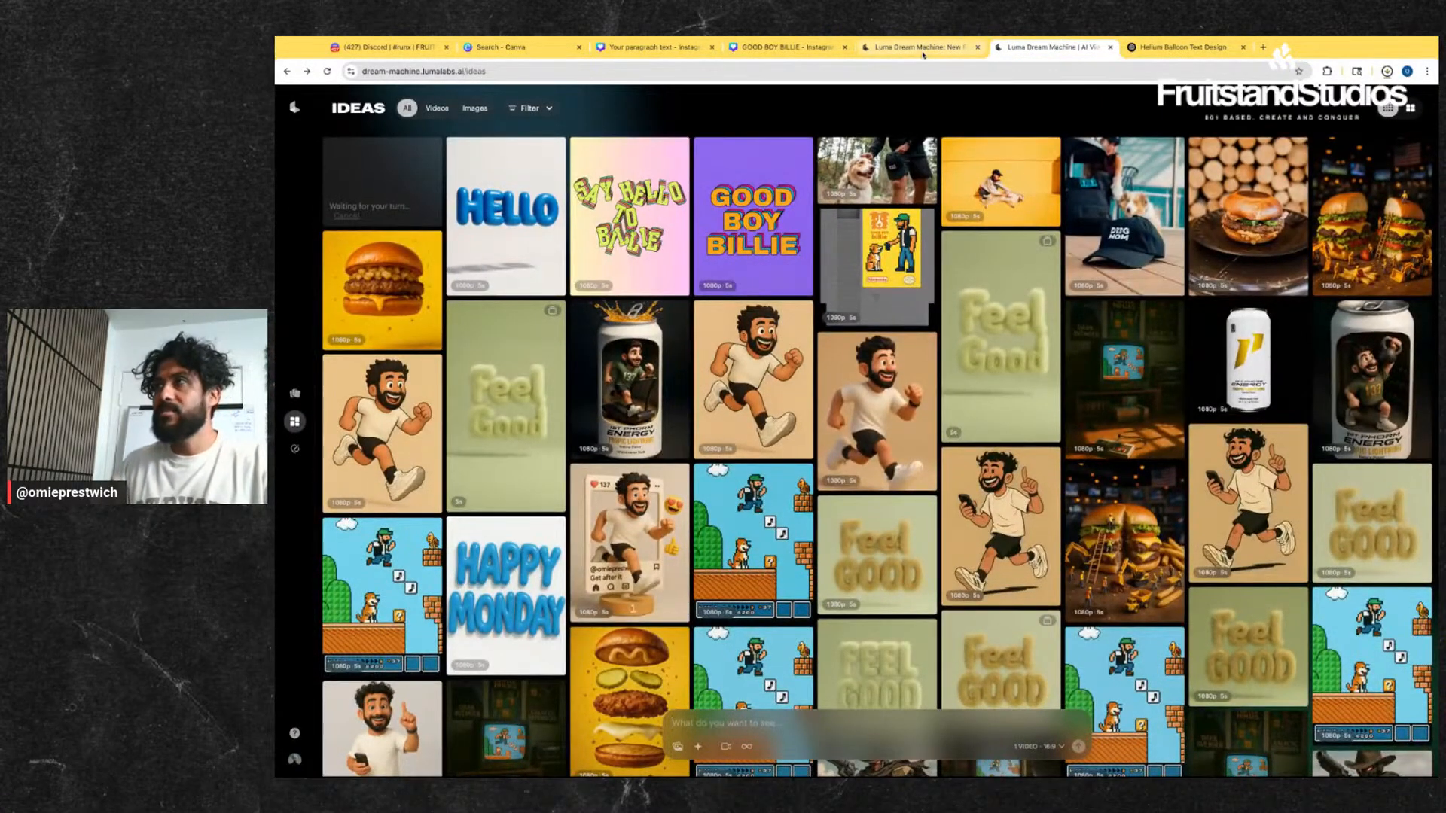
pyautogui.click(915, 46)
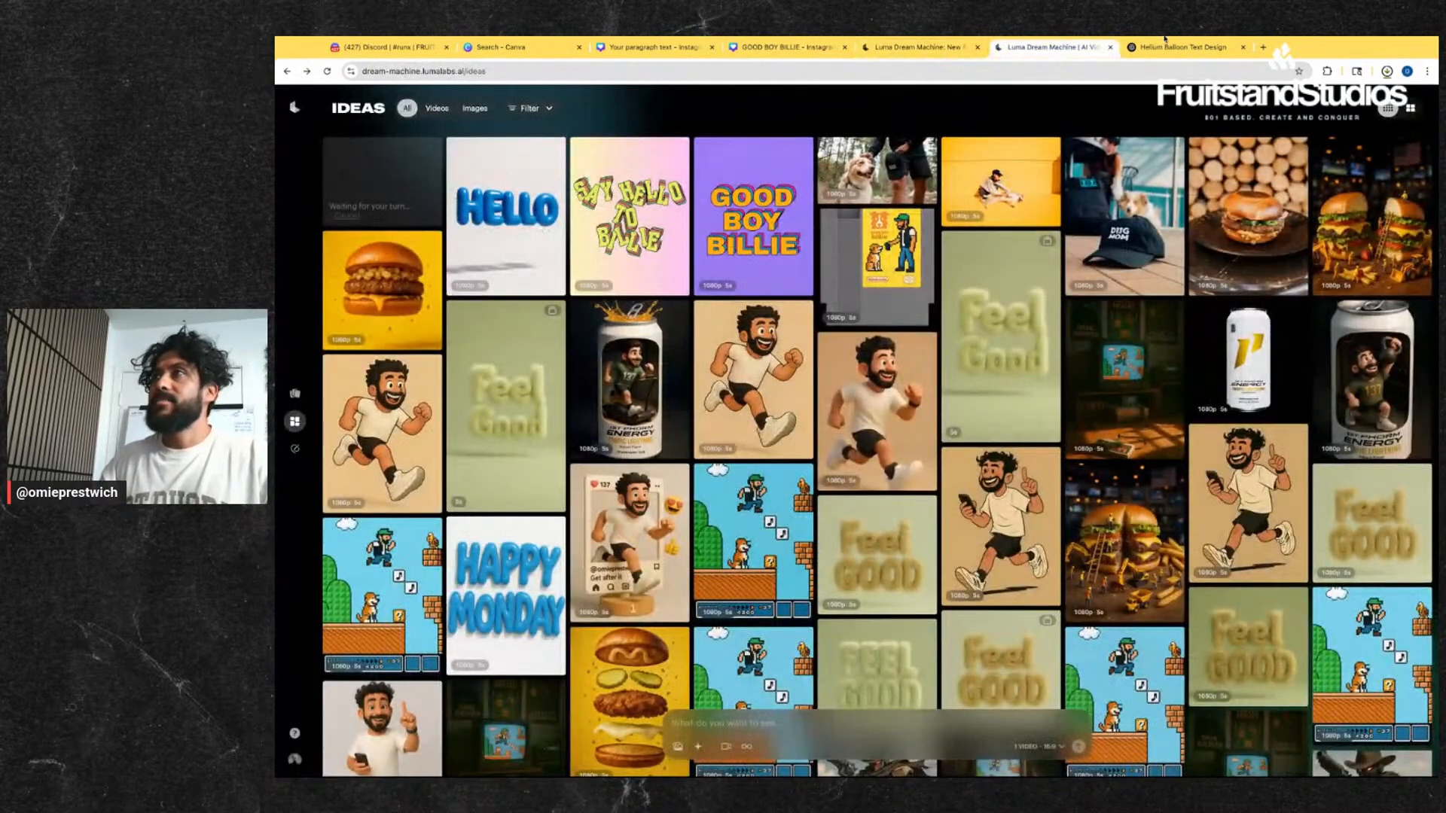
pyautogui.click(917, 47)
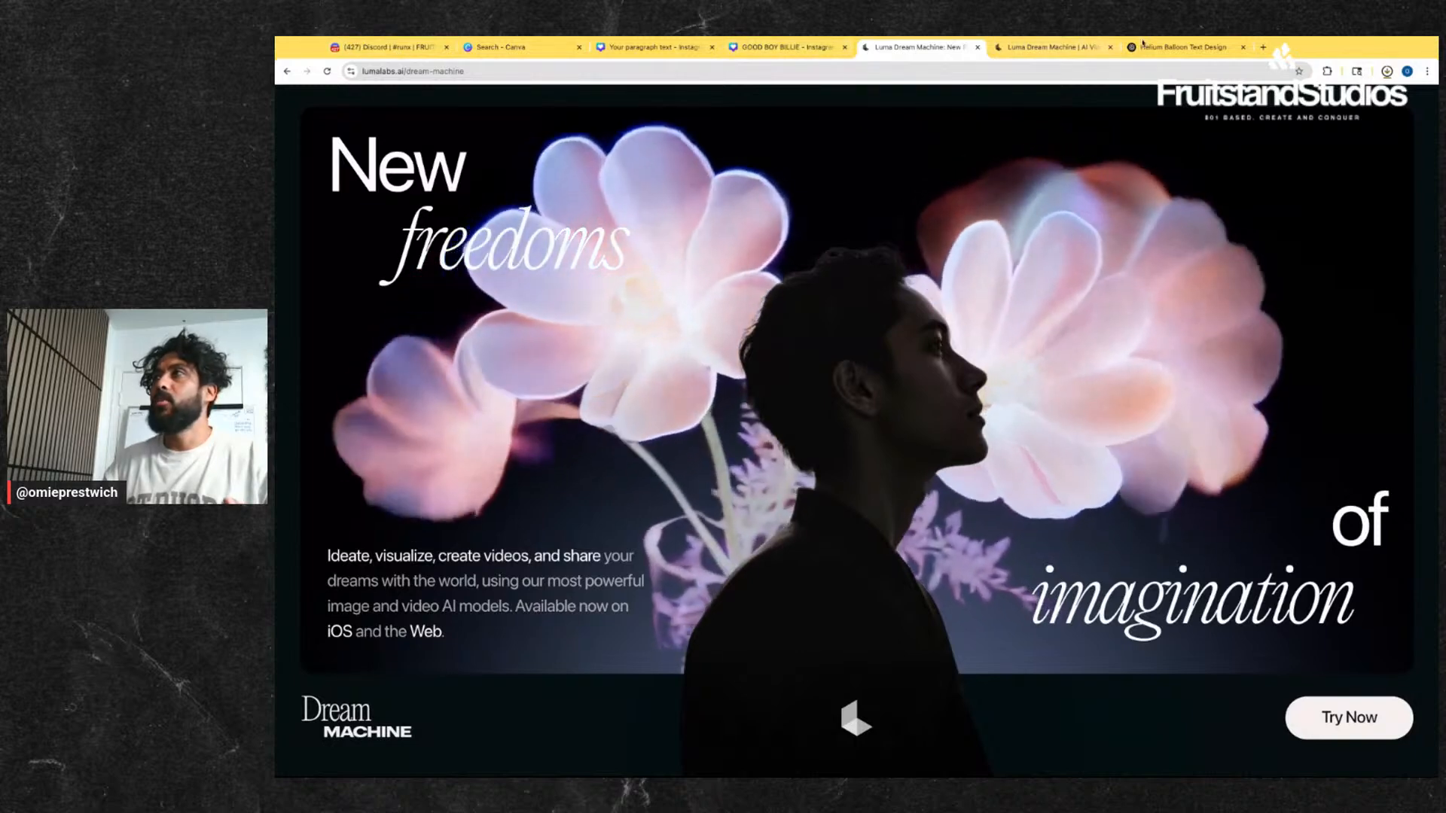
pyautogui.click(659, 48)
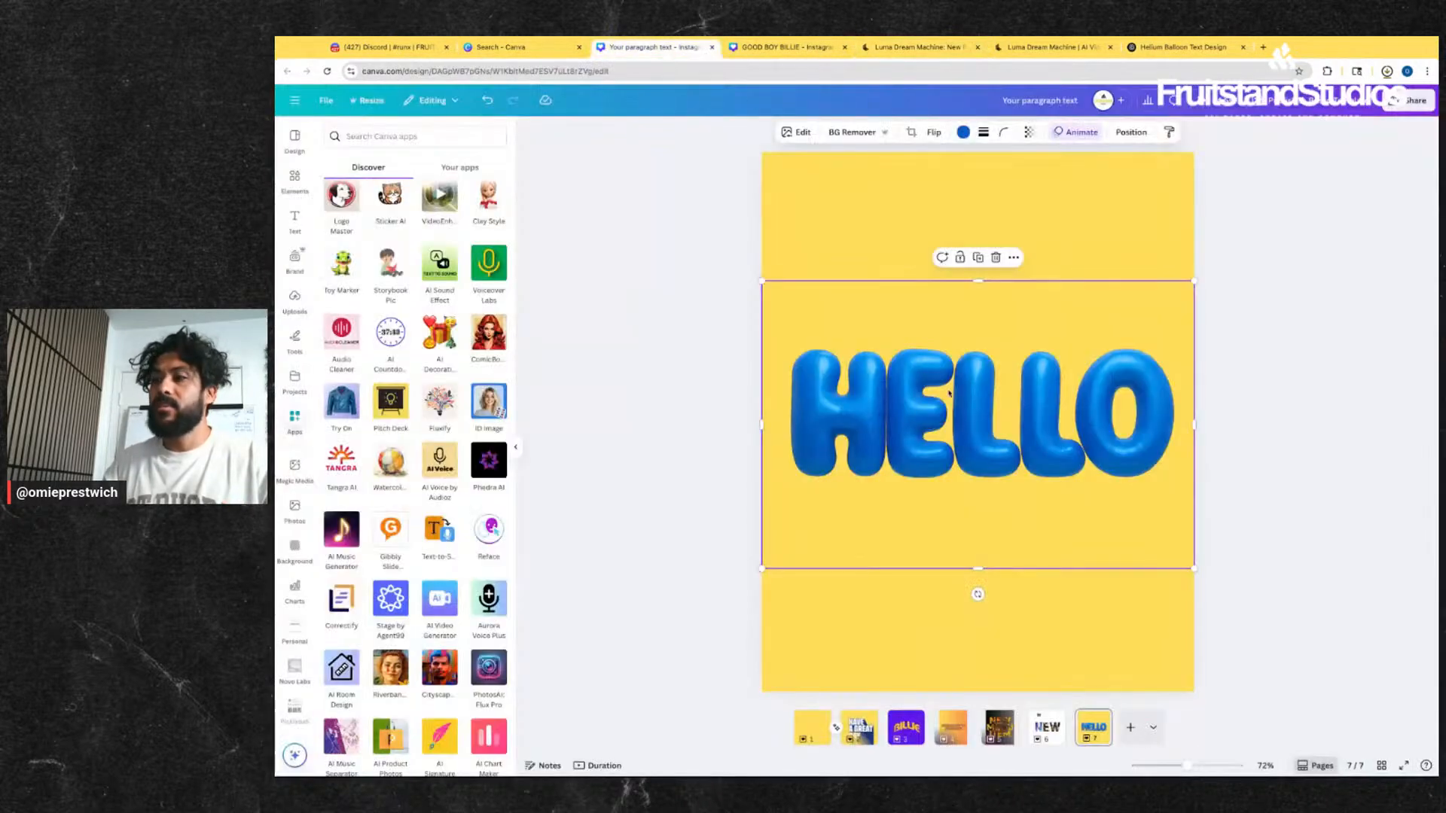
pyautogui.moveTo(932, 540); pyautogui.dragTo(972, 455)
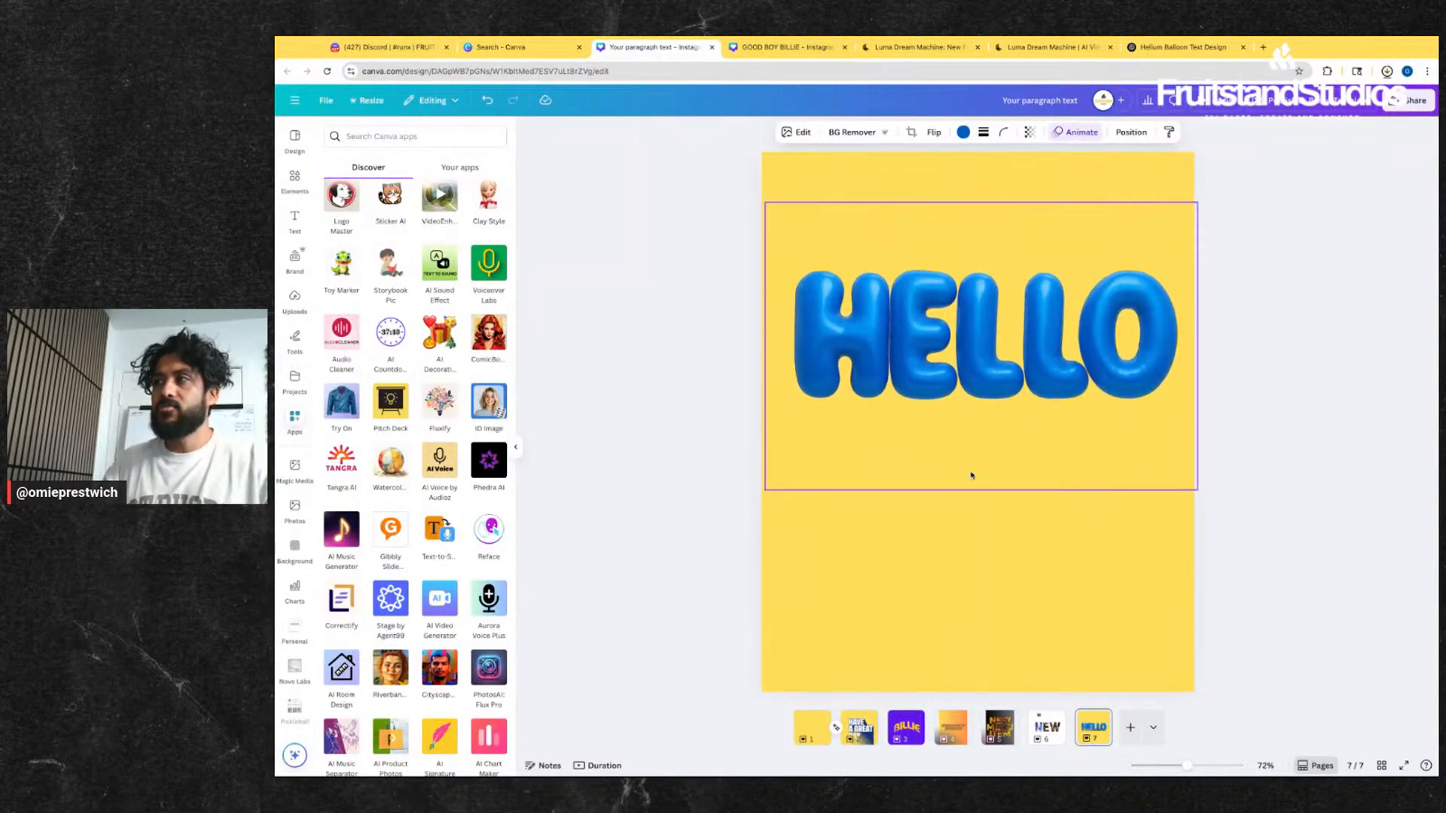
pyautogui.moveTo(887, 345); pyautogui.dragTo(888, 428)
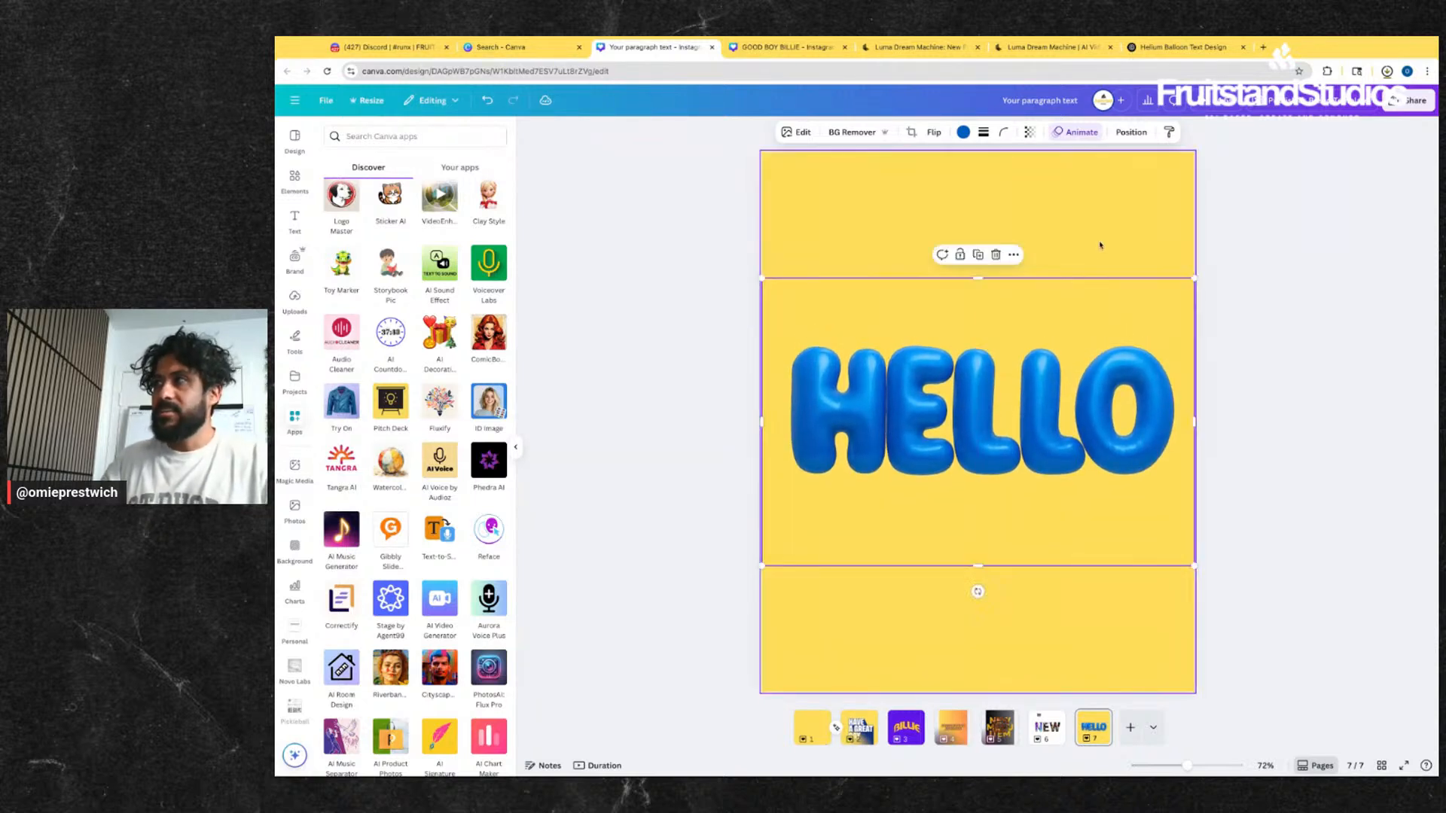
pyautogui.click(1032, 254)
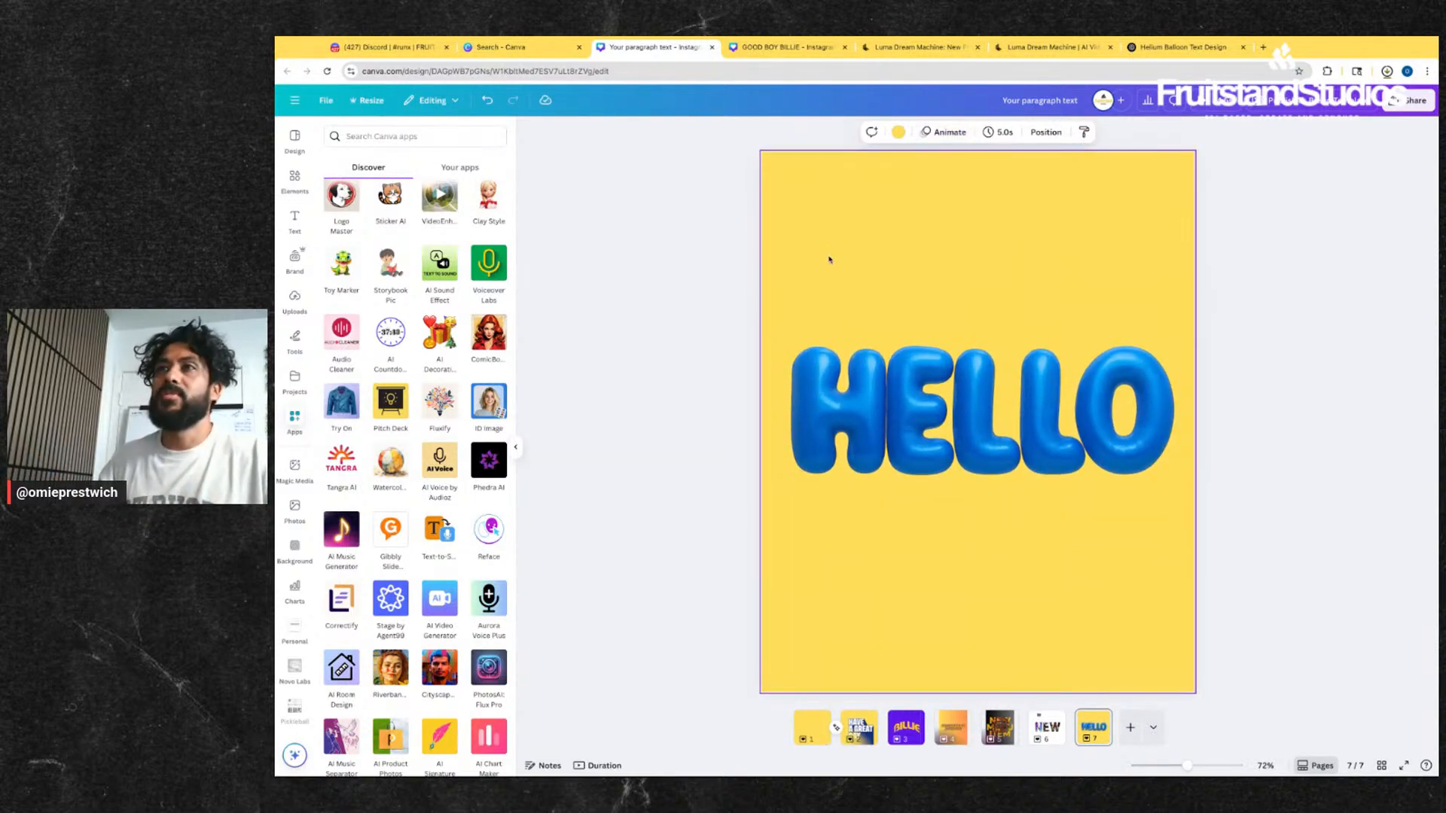
# - Delete the yellow page background so the blue balloon HELLO image sits on white
pyautogui.press('Delete')
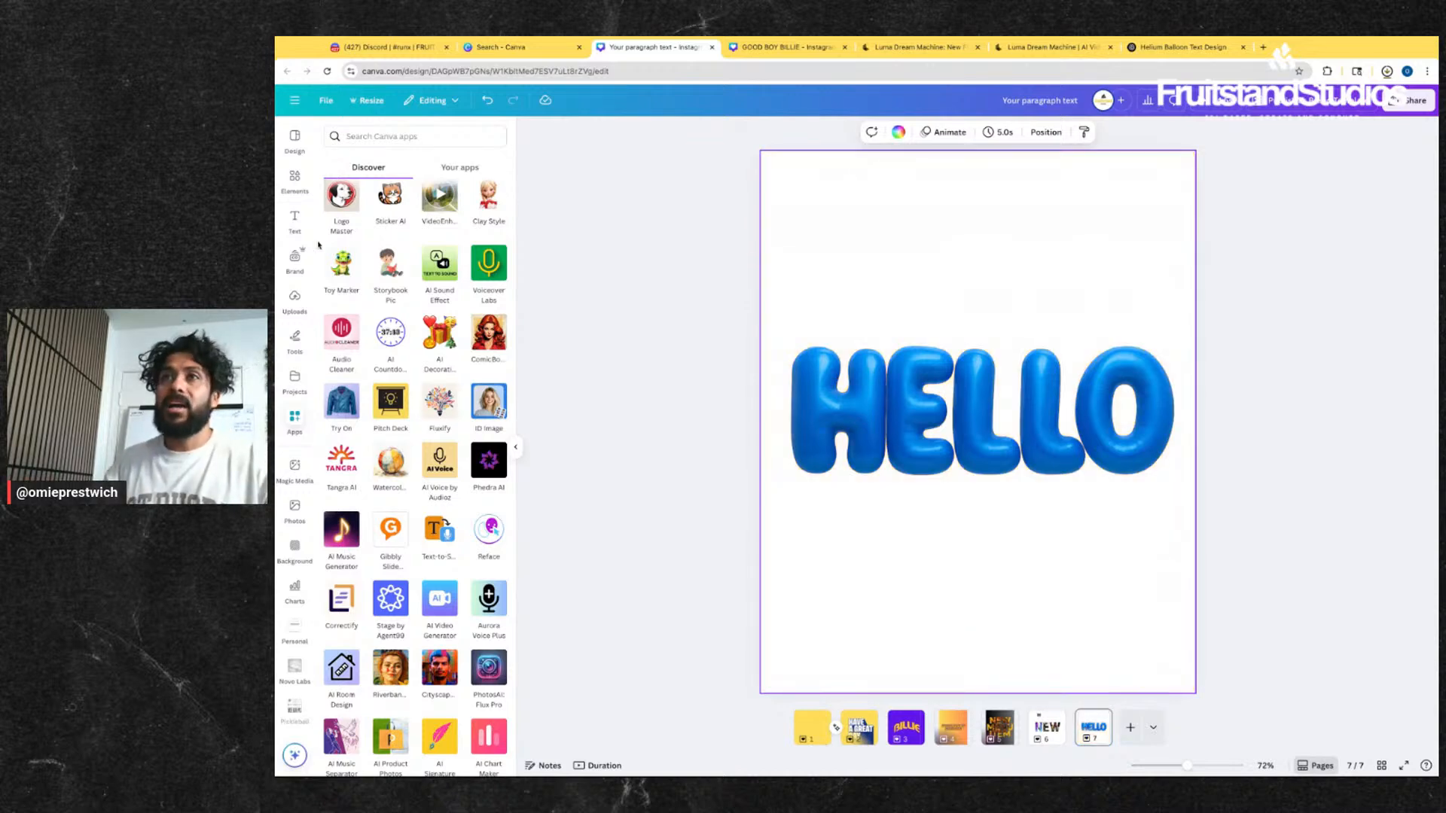
pyautogui.scroll(4, 448, 185)
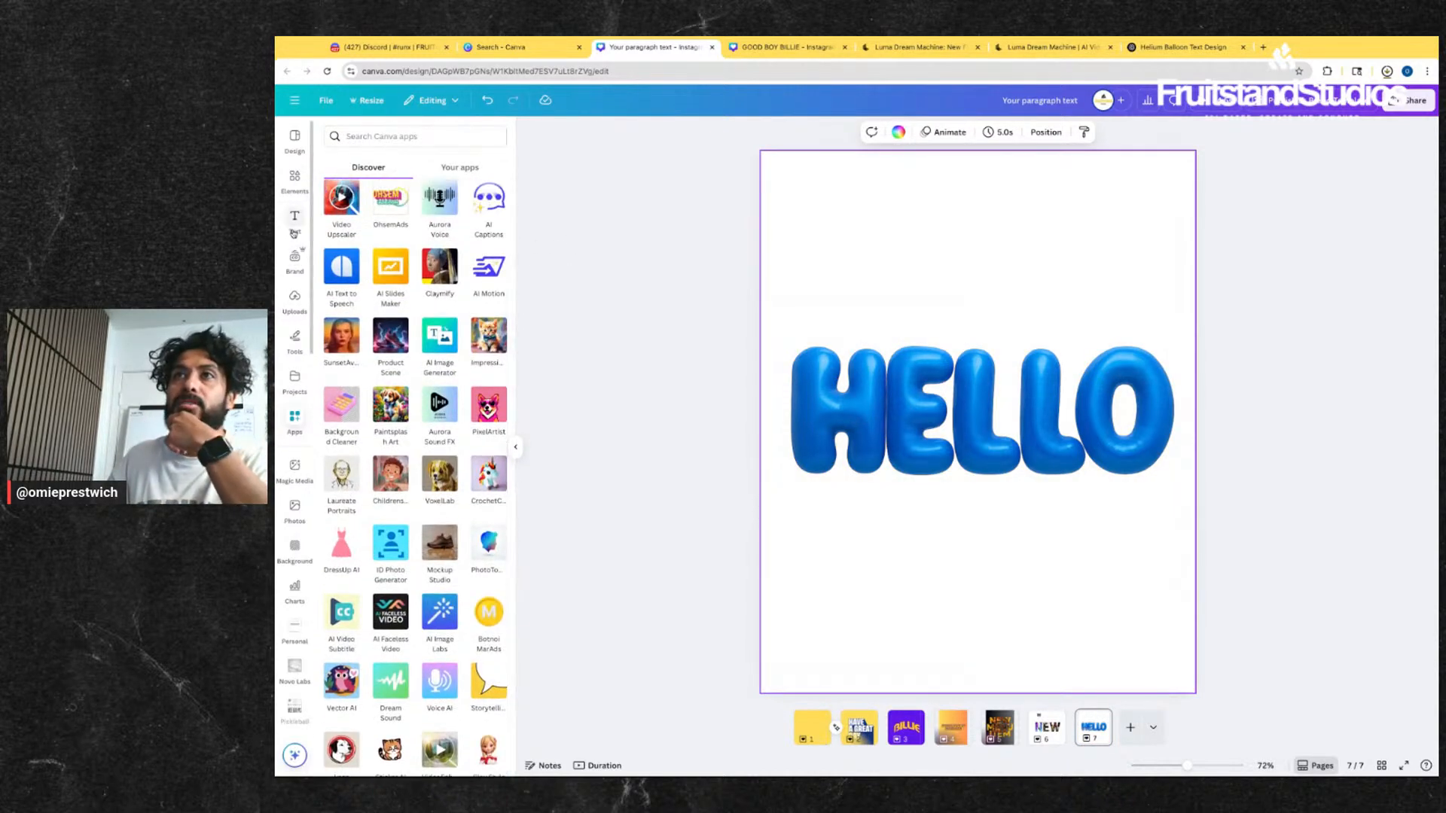
pyautogui.scroll(-8, 305, 339)
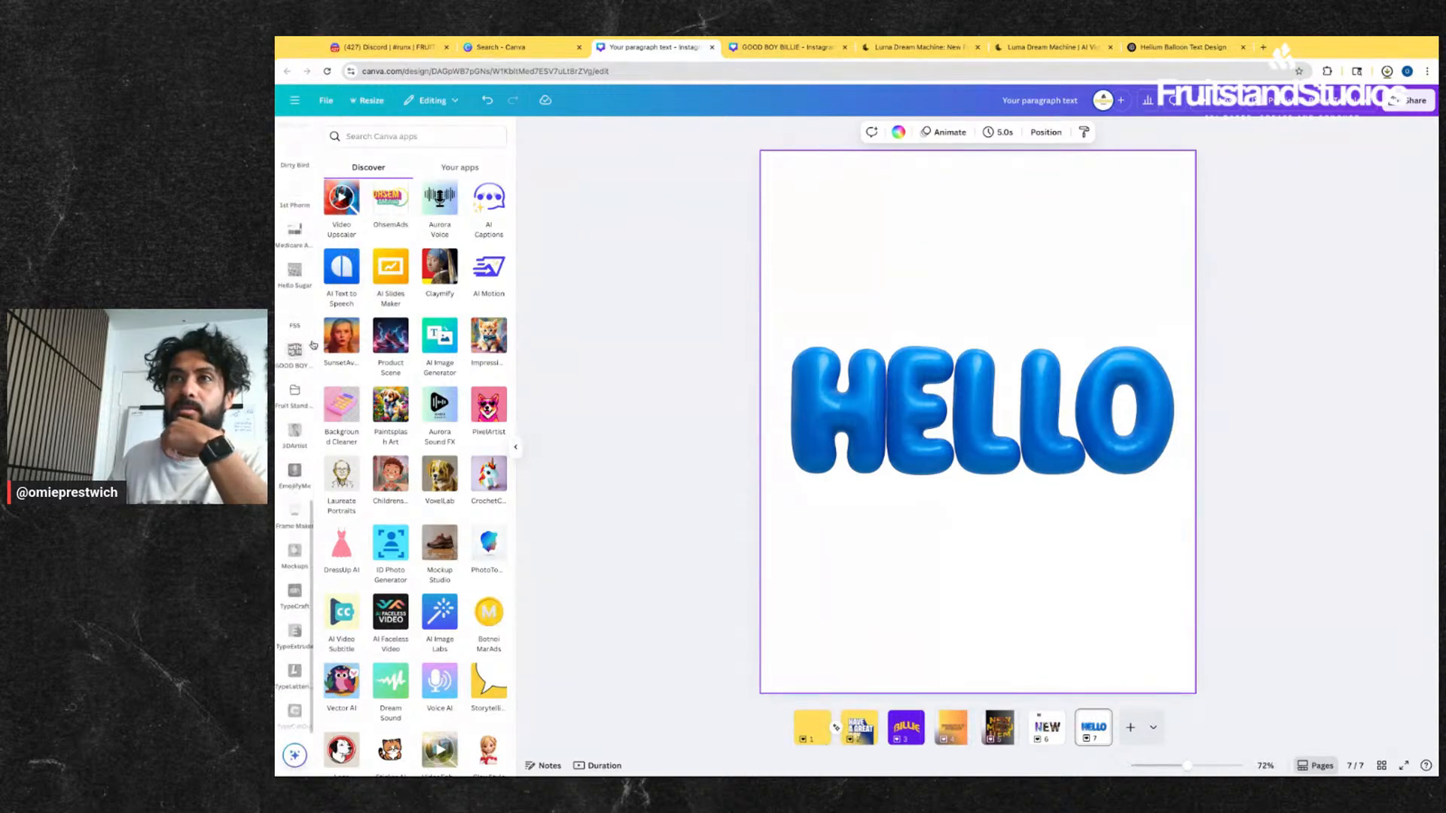
pyautogui.click(945, 284)
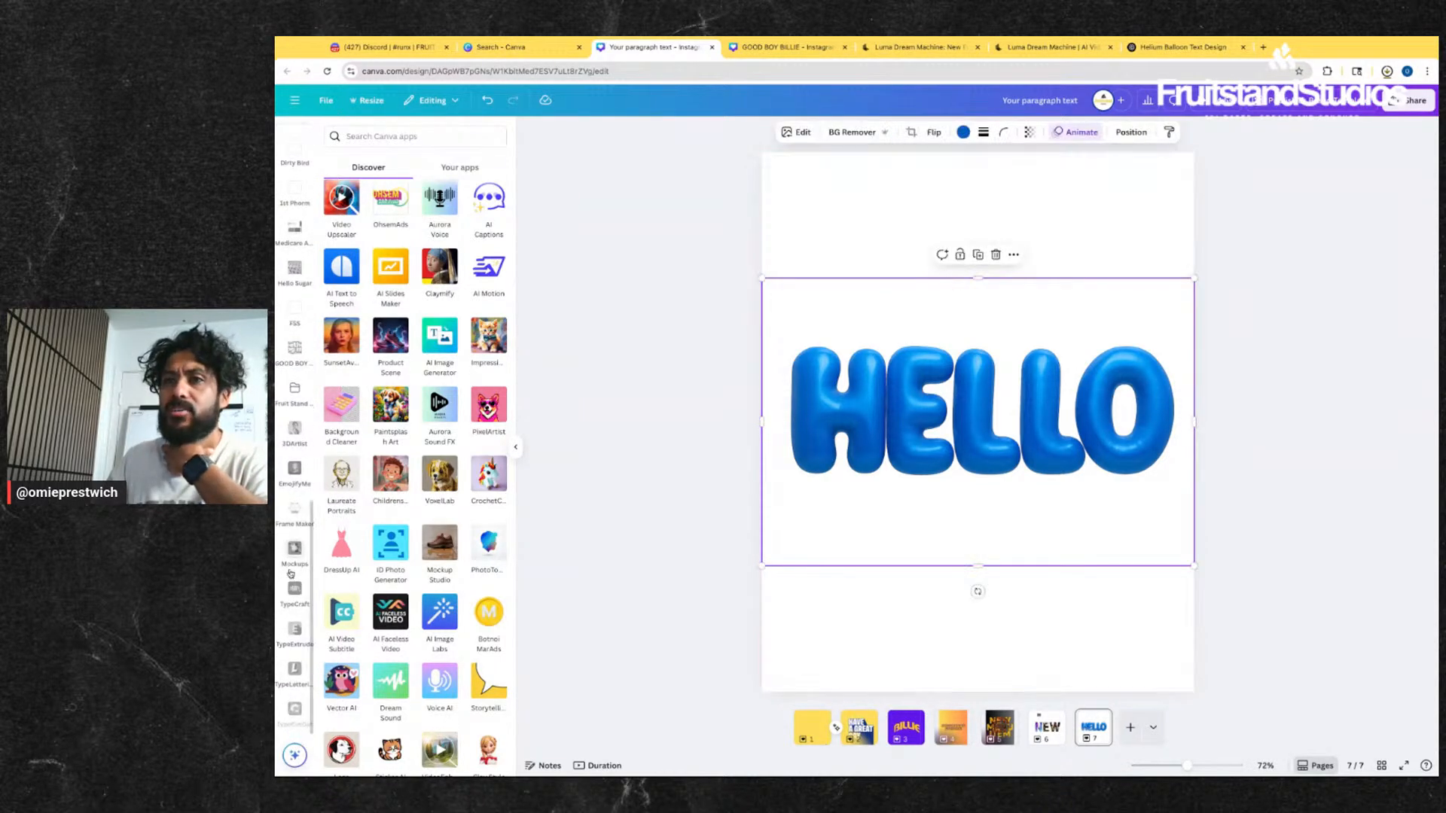
pyautogui.scroll(5, 295, 440)
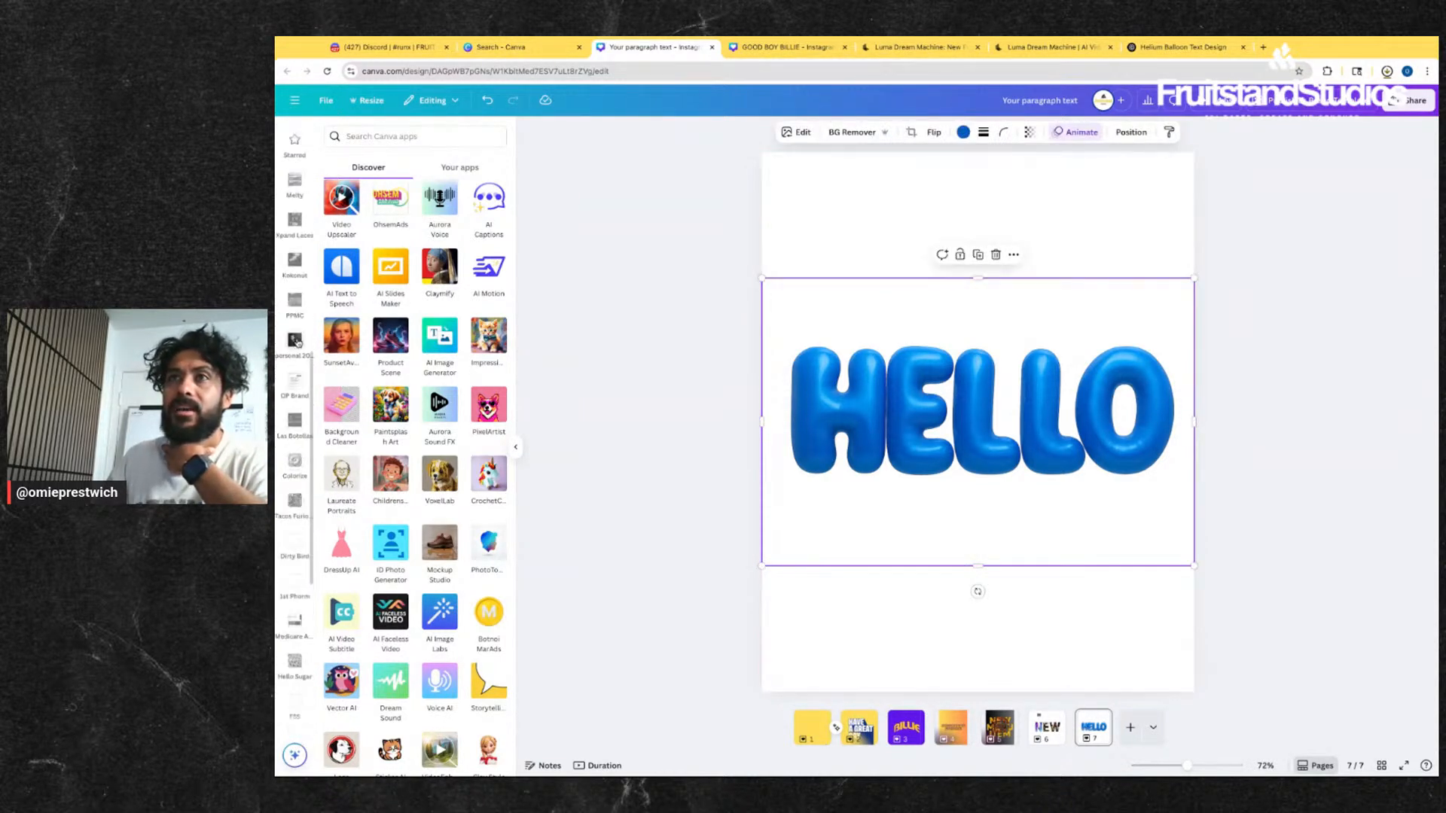
pyautogui.scroll(7, 296, 341)
# - Browse the Elements and Apps panels, then deselect the HELLO image
pyautogui.click(295, 178)
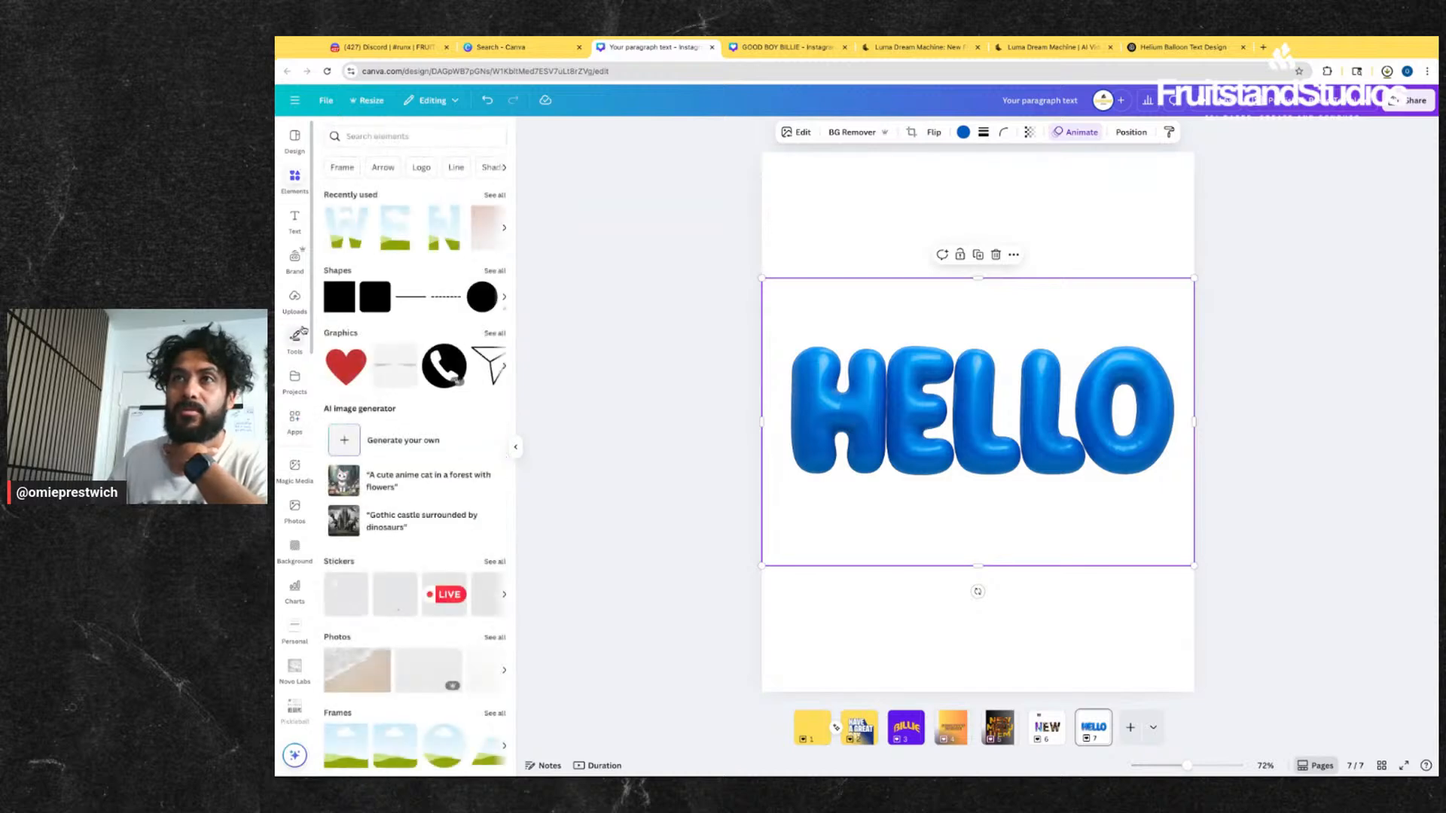
pyautogui.click(305, 432)
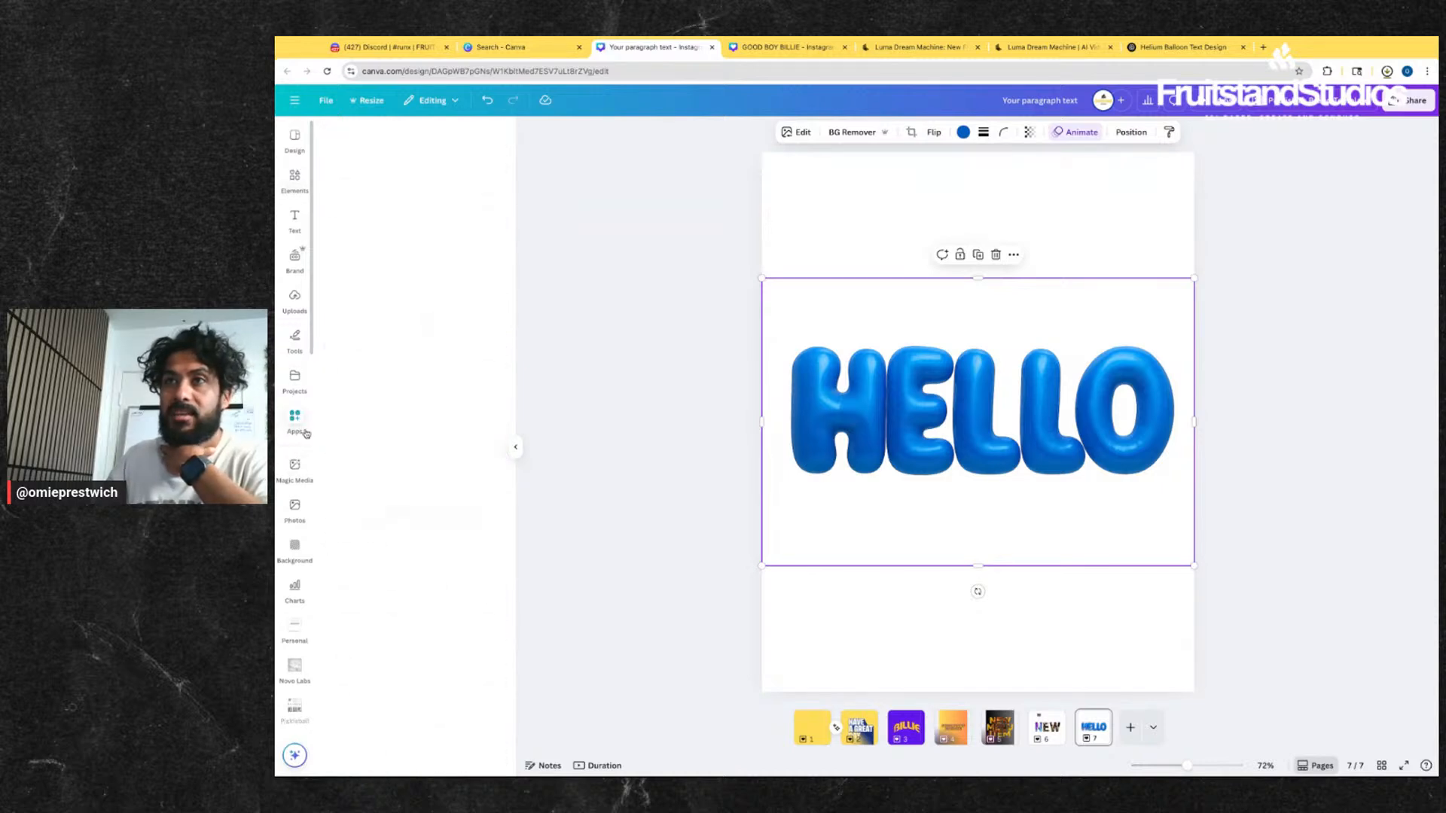
pyautogui.scroll(-6, 400, 440)
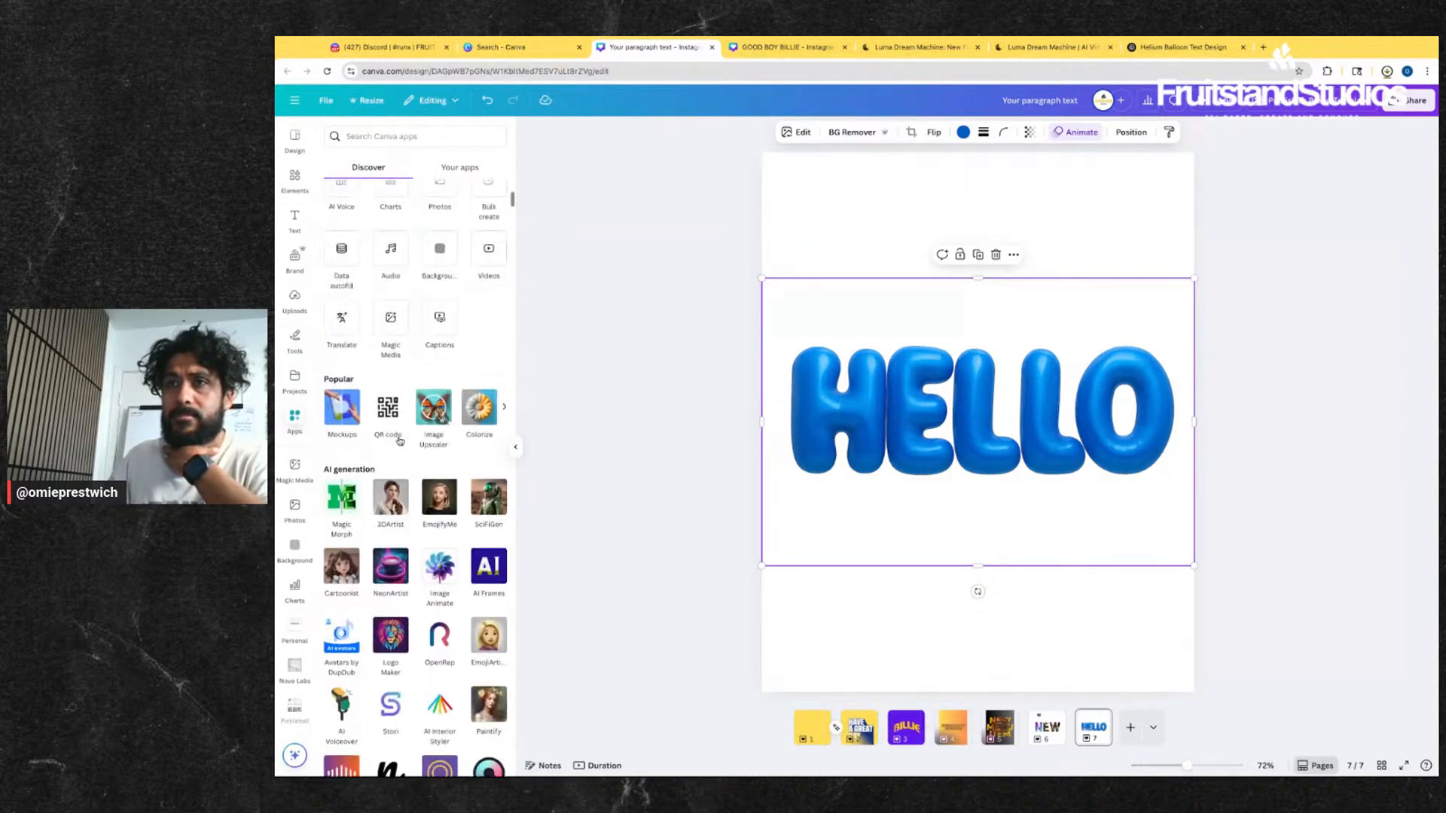
pyautogui.scroll(-2, 399, 441)
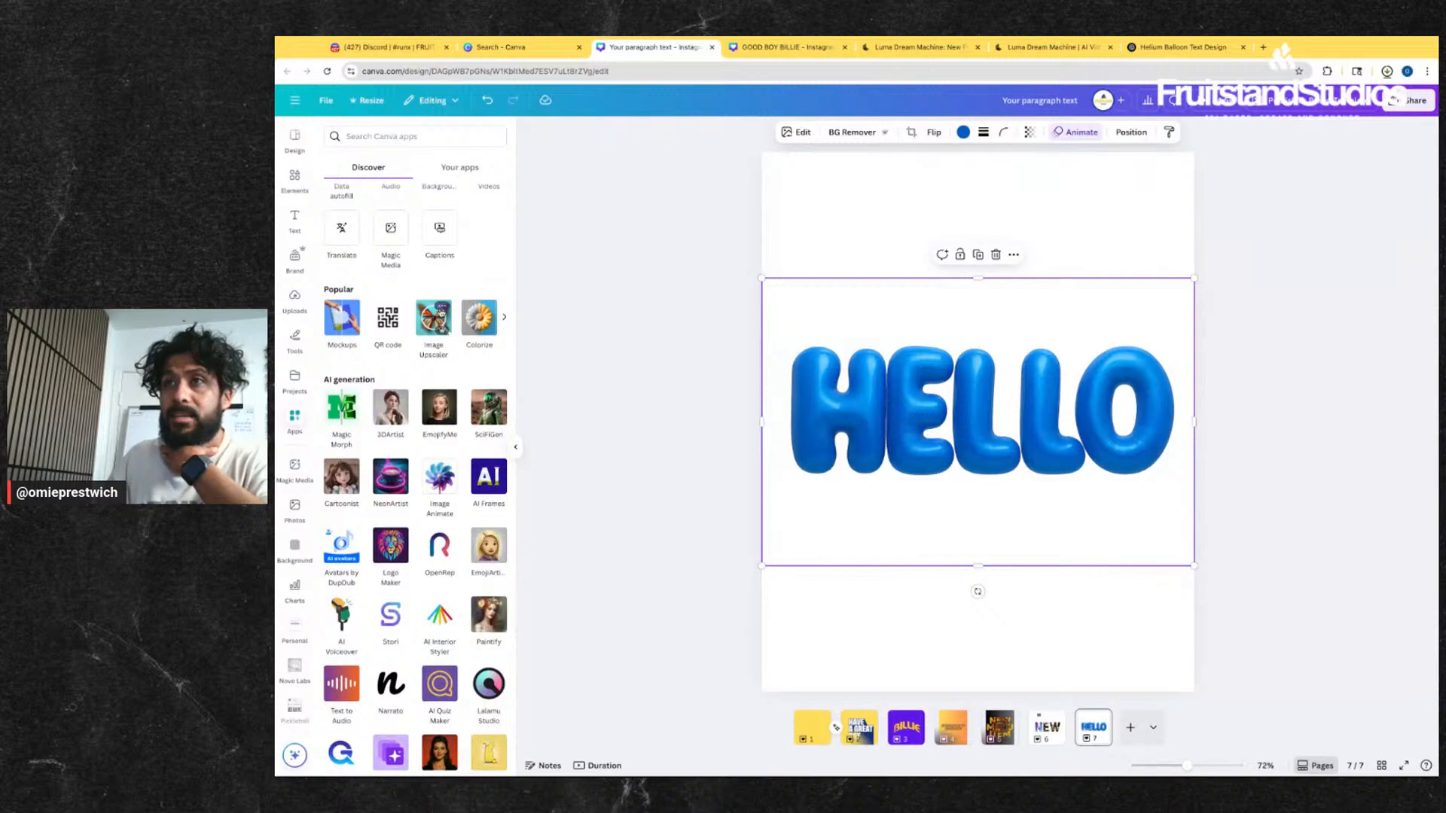
pyautogui.scroll(-2, 442, 308)
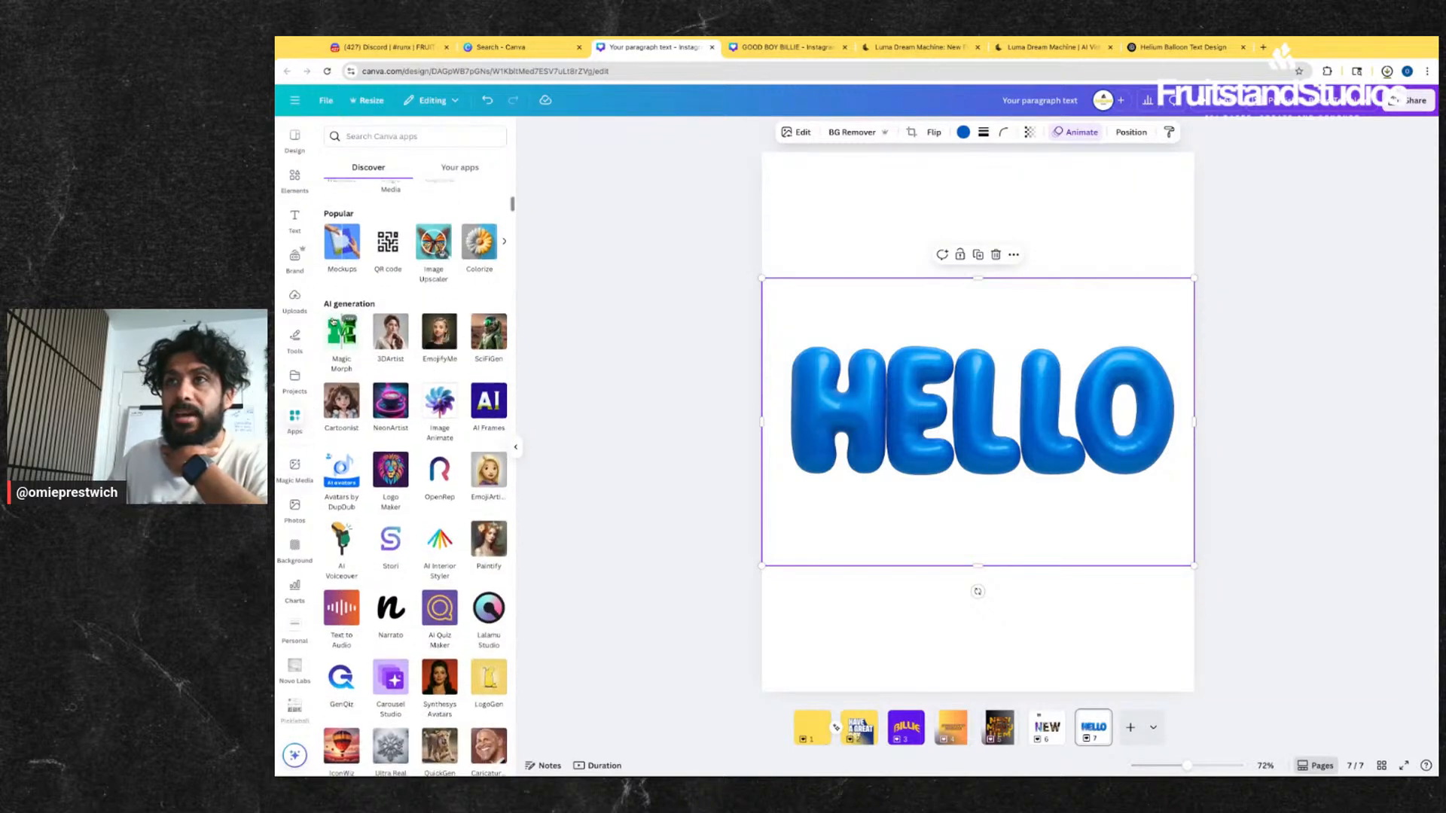
pyautogui.scroll(-2, 436, 346)
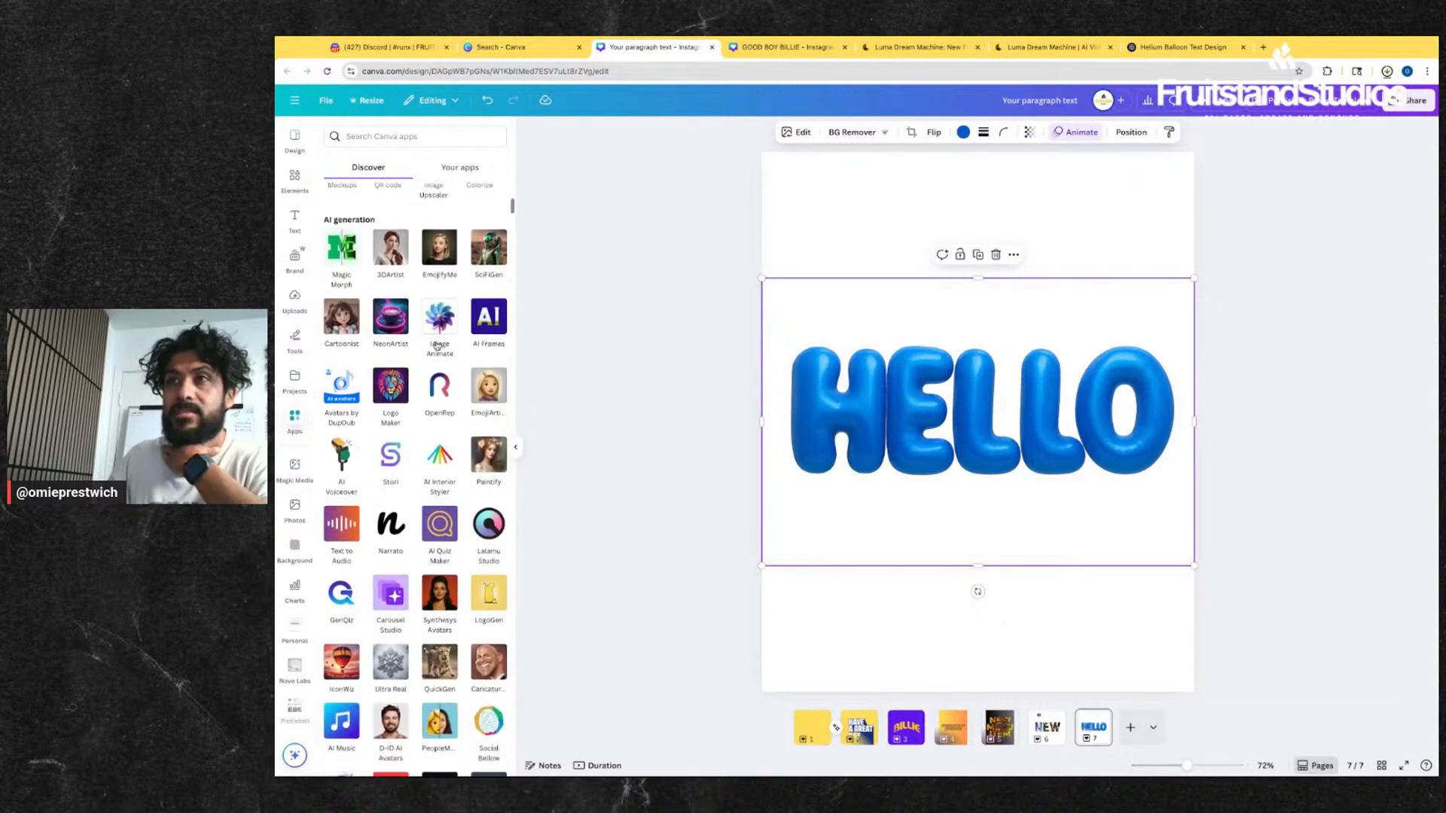
pyautogui.scroll(-5, 437, 346)
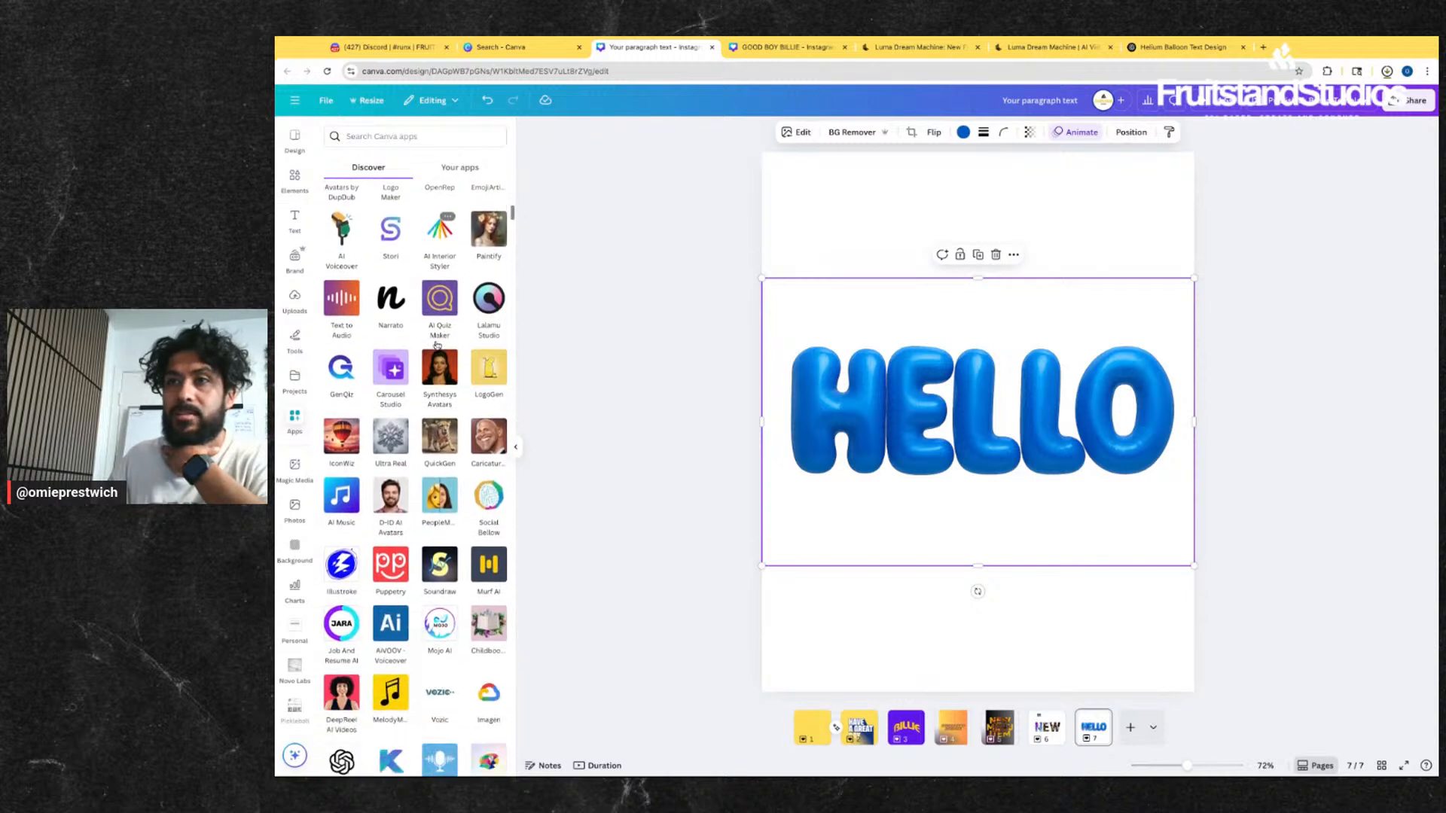
pyautogui.scroll(-6, 437, 345)
pyautogui.click(1043, 214)
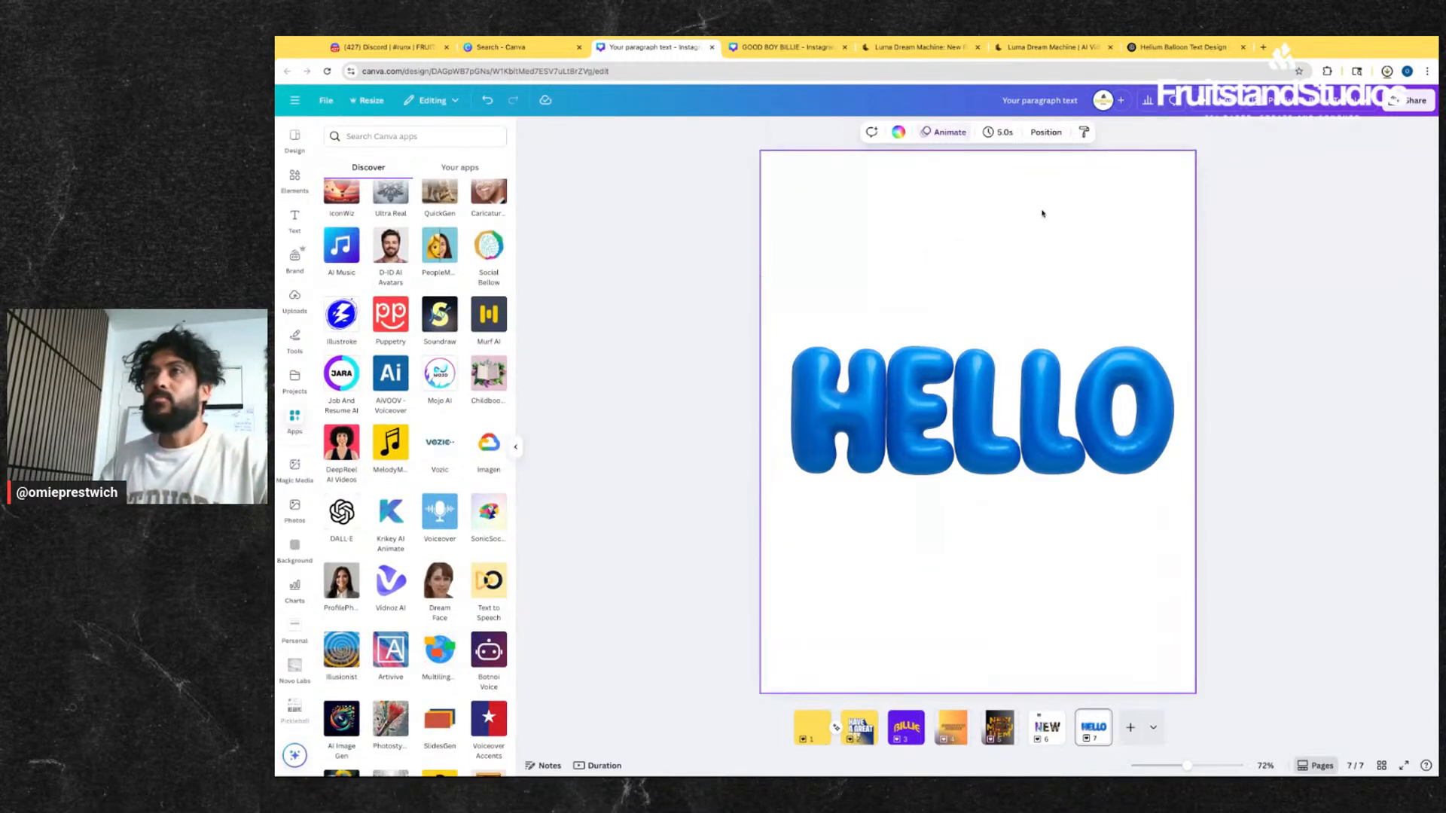
# - Search Elements for 'funny open mountain field' and show all the photo results
pyautogui.click(299, 197)
pyautogui.scroll(-3, 394, 412)
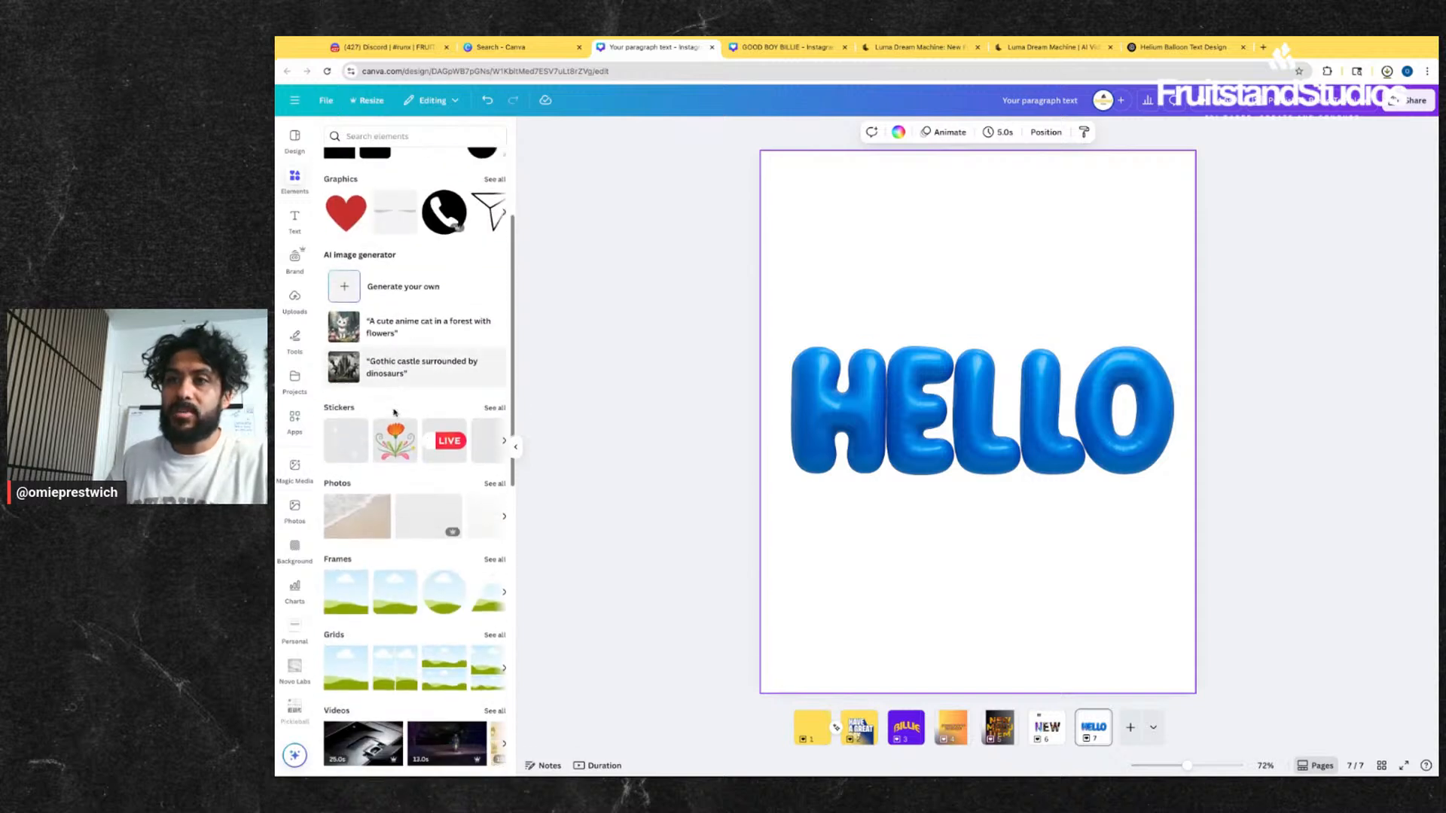
pyautogui.scroll(-3, 395, 412)
pyautogui.scroll(6, 394, 412)
pyautogui.click(399, 138)
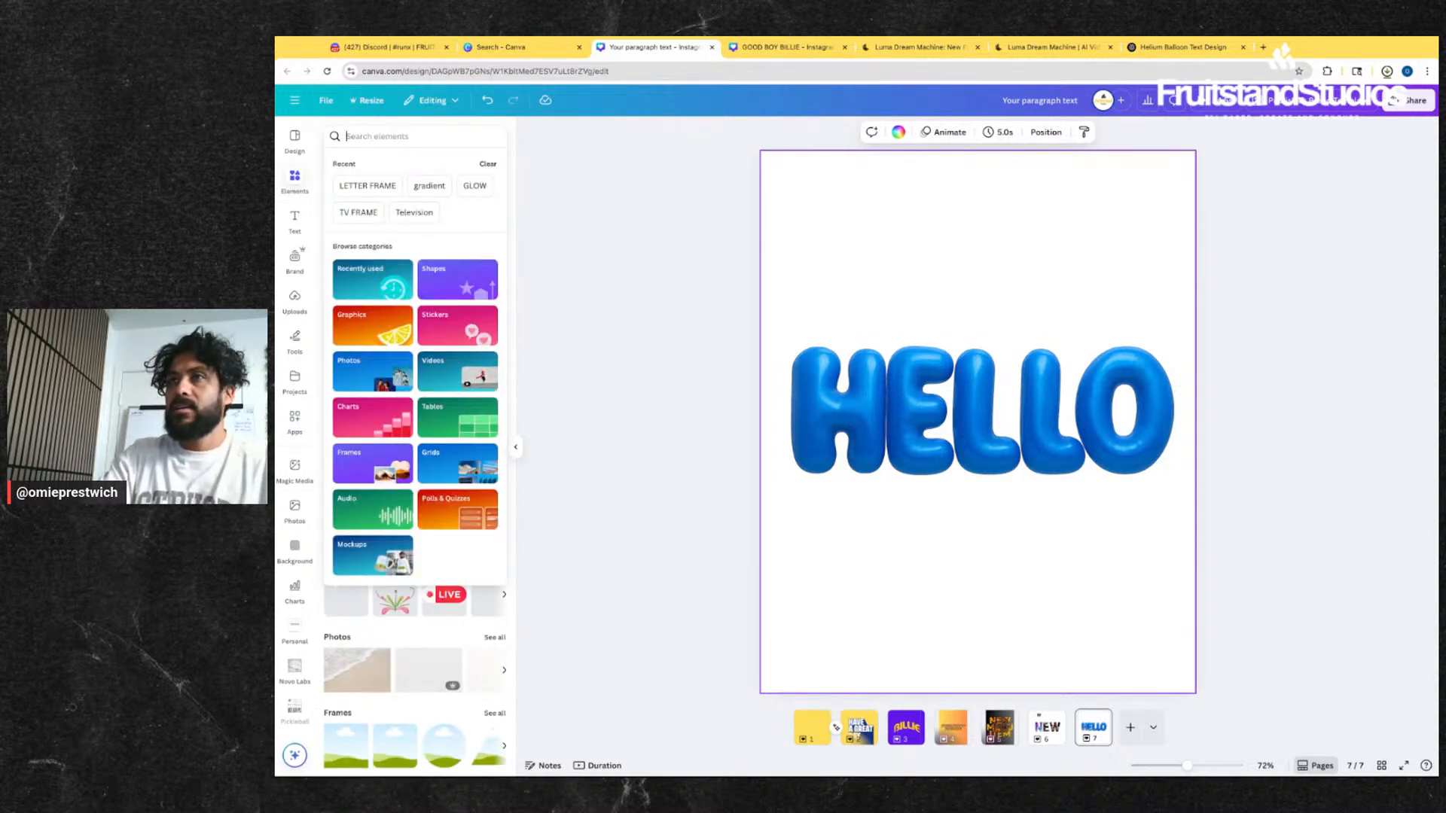
pyautogui.write('fu')
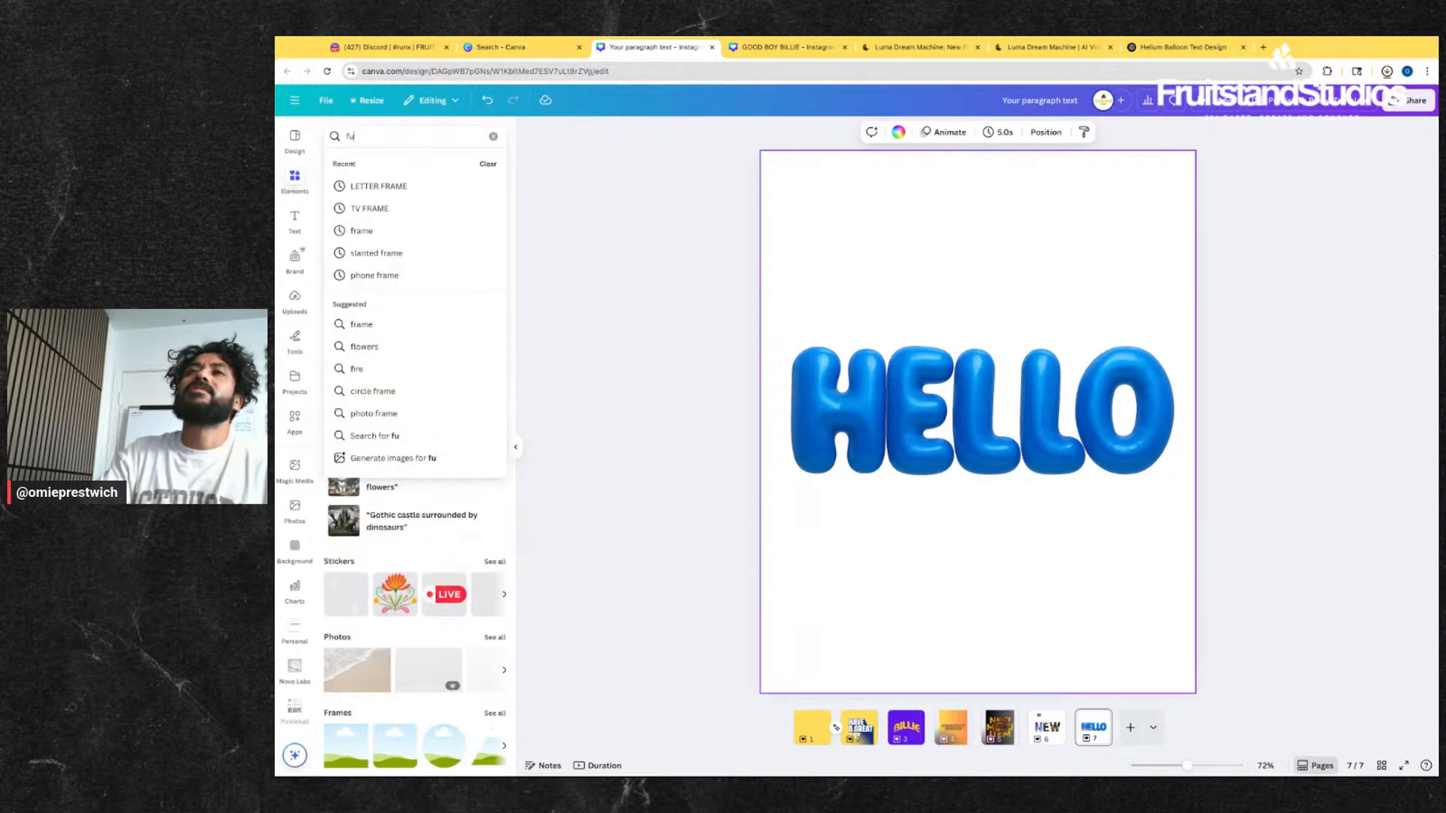
pyautogui.write('nny open m')
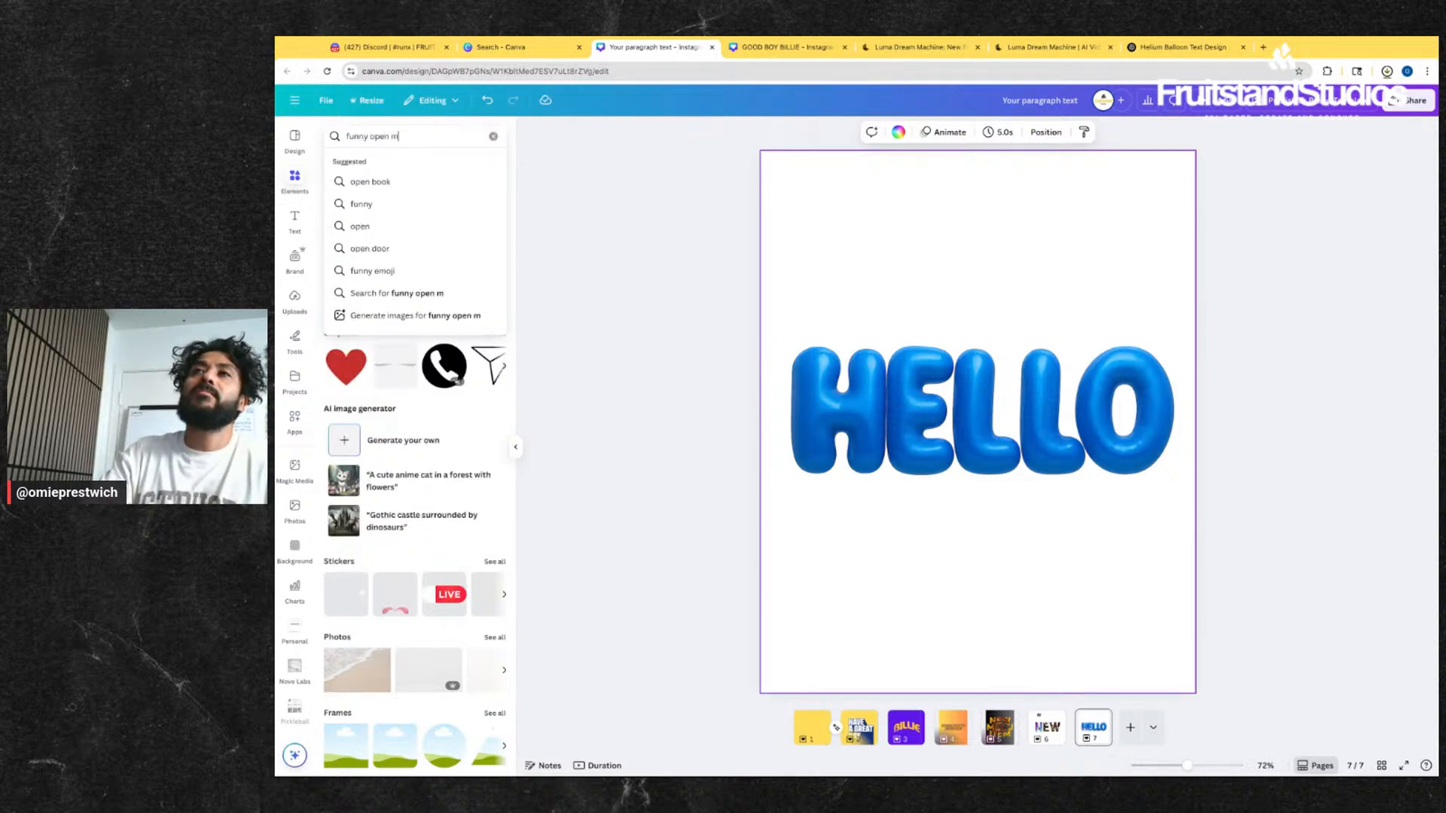
pyautogui.write('ountain field')
pyautogui.press('Return')
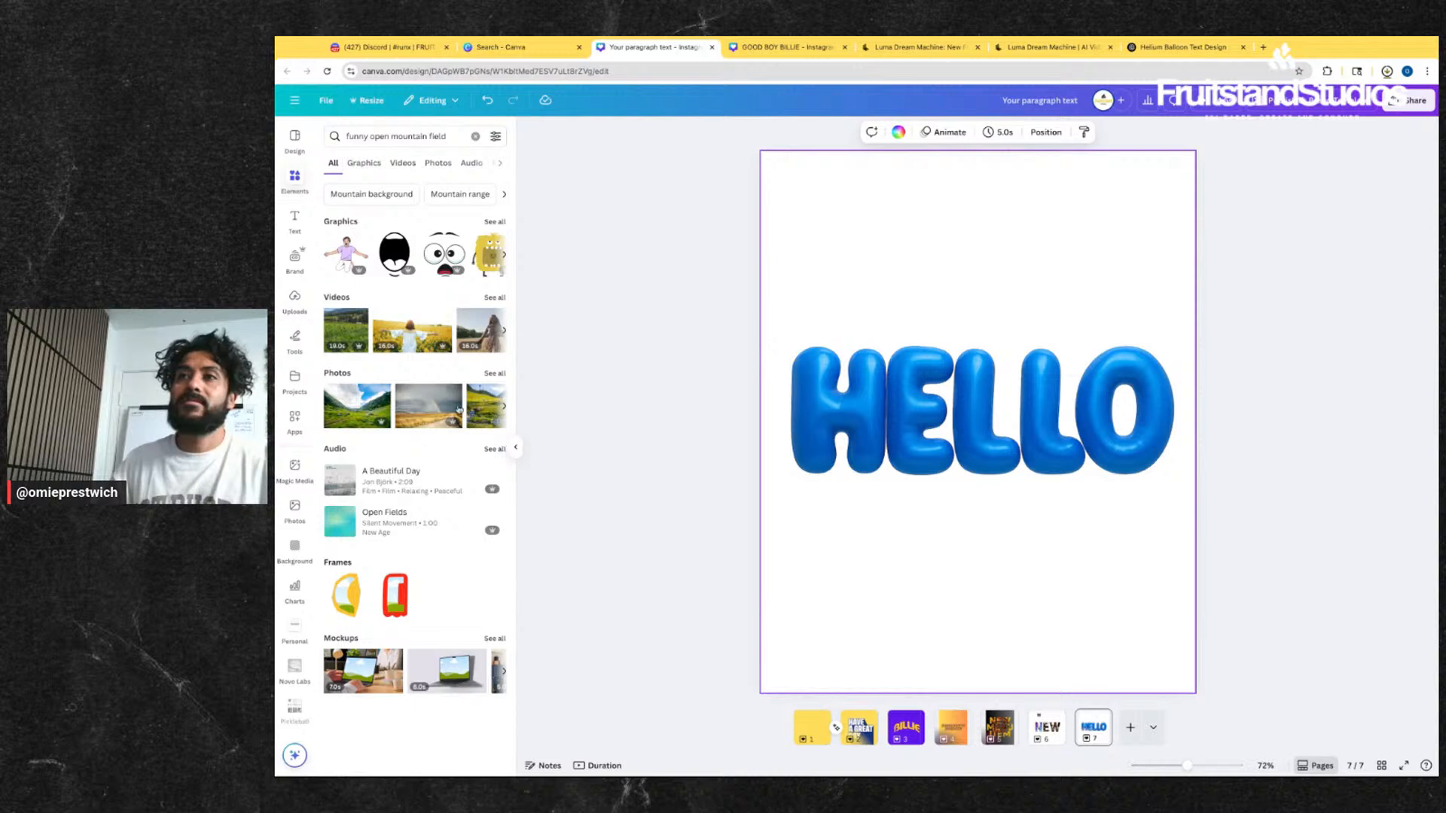
pyautogui.click(496, 374)
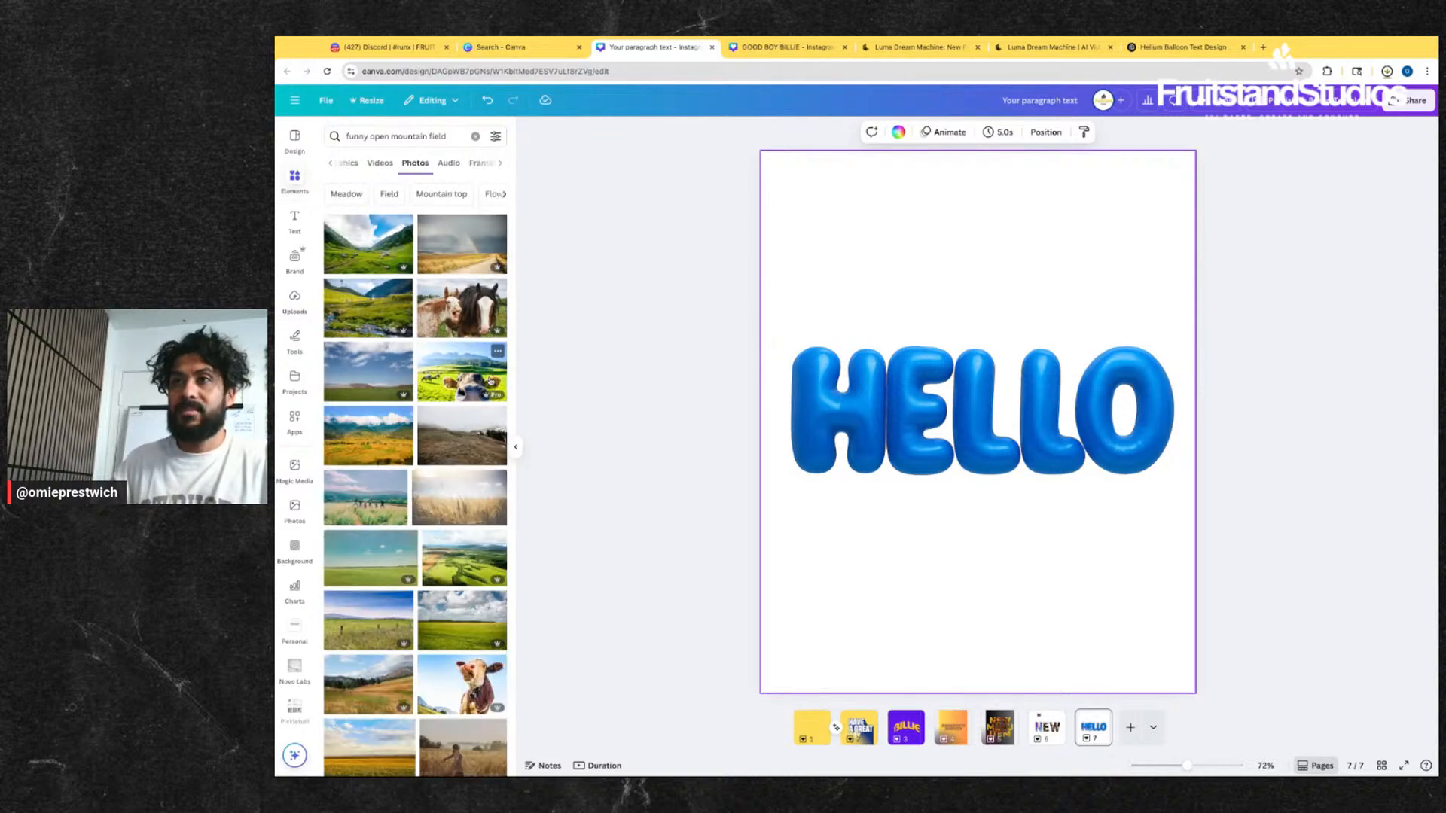
pyautogui.moveTo(476, 380); pyautogui.dragTo(822, 213)
pyautogui.rightClick(825, 207)
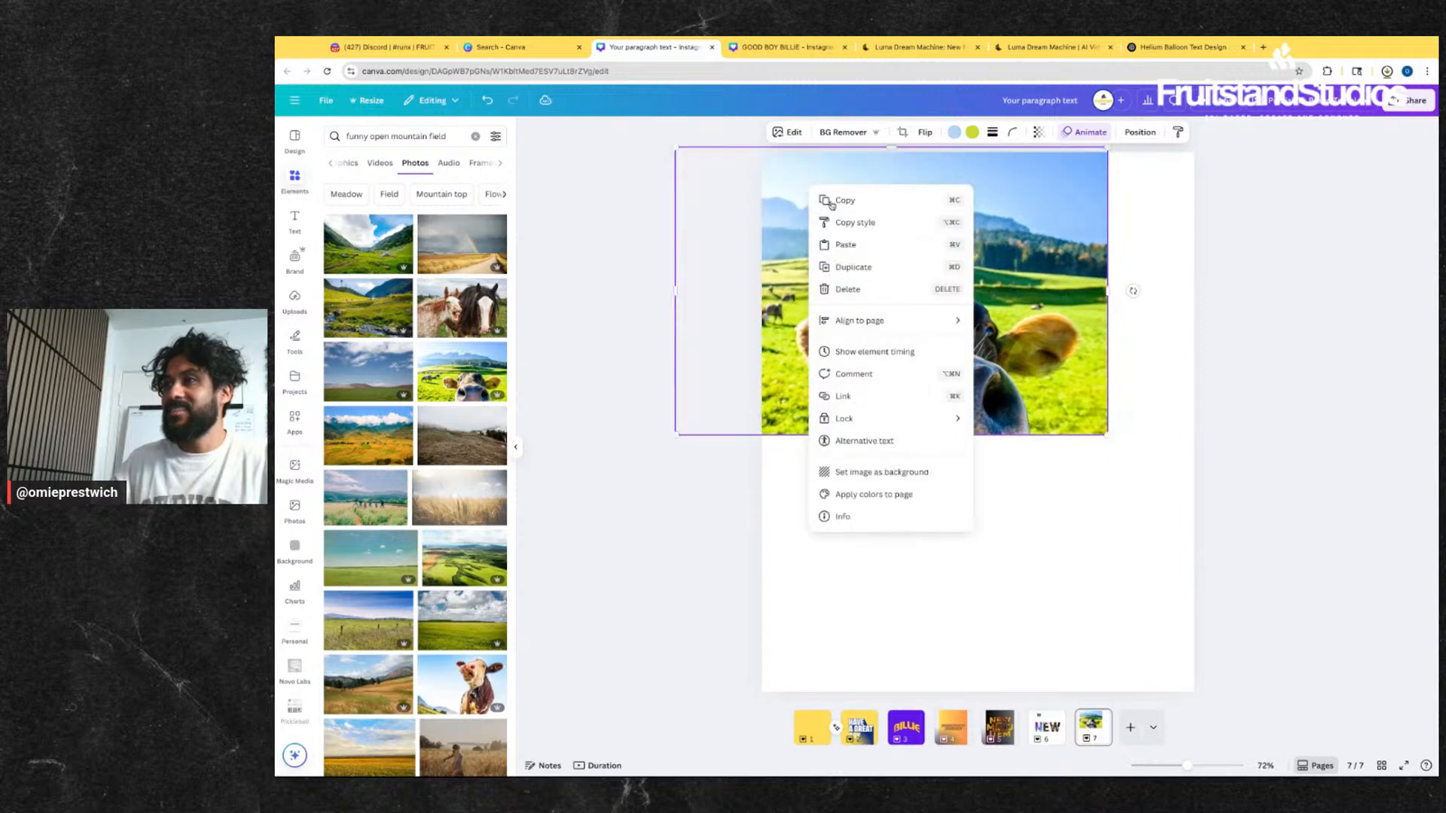
pyautogui.click(856, 473)
pyautogui.doubleClick(978, 452)
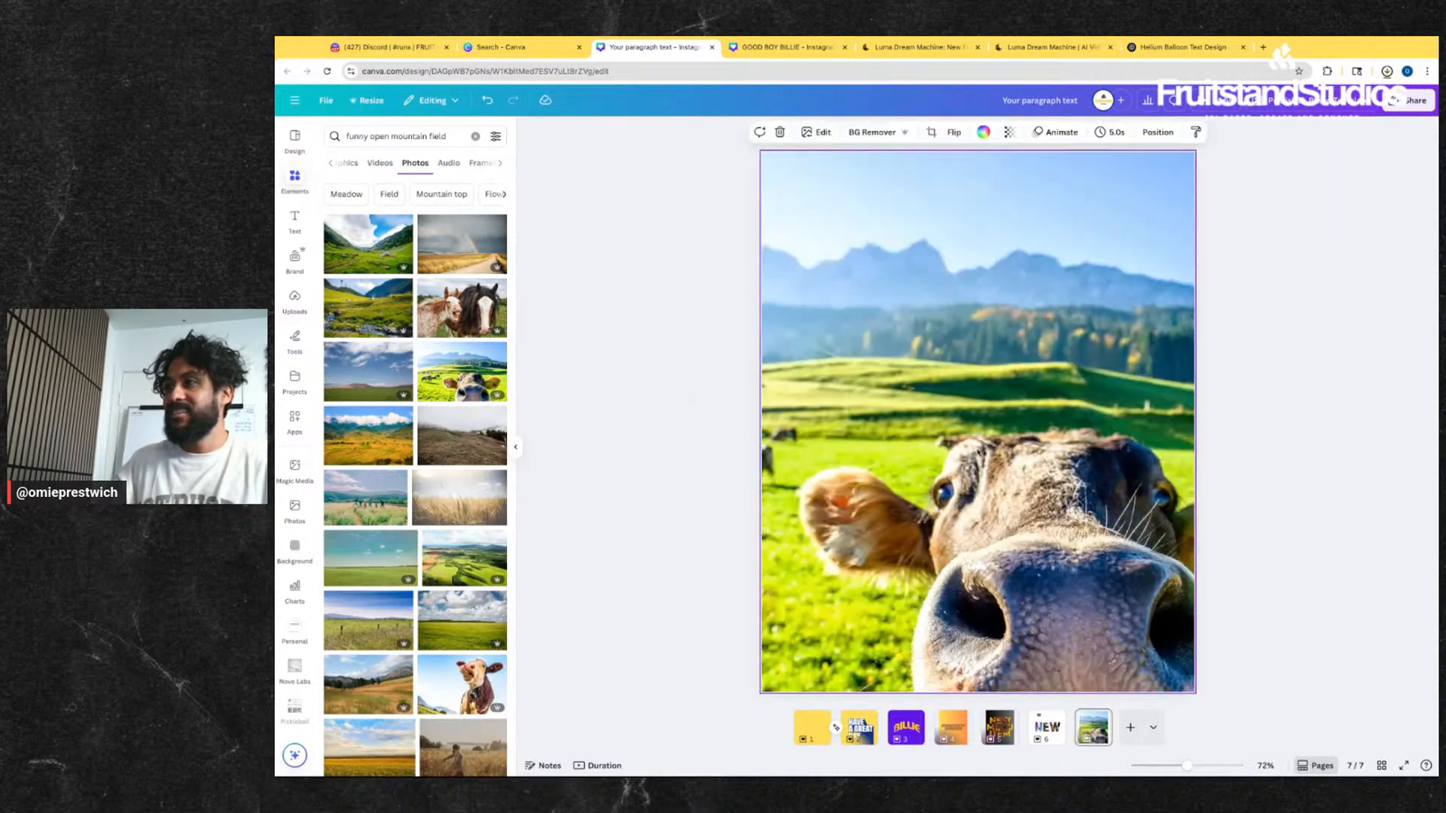
pyautogui.moveTo(978, 452); pyautogui.dragTo(897, 453)
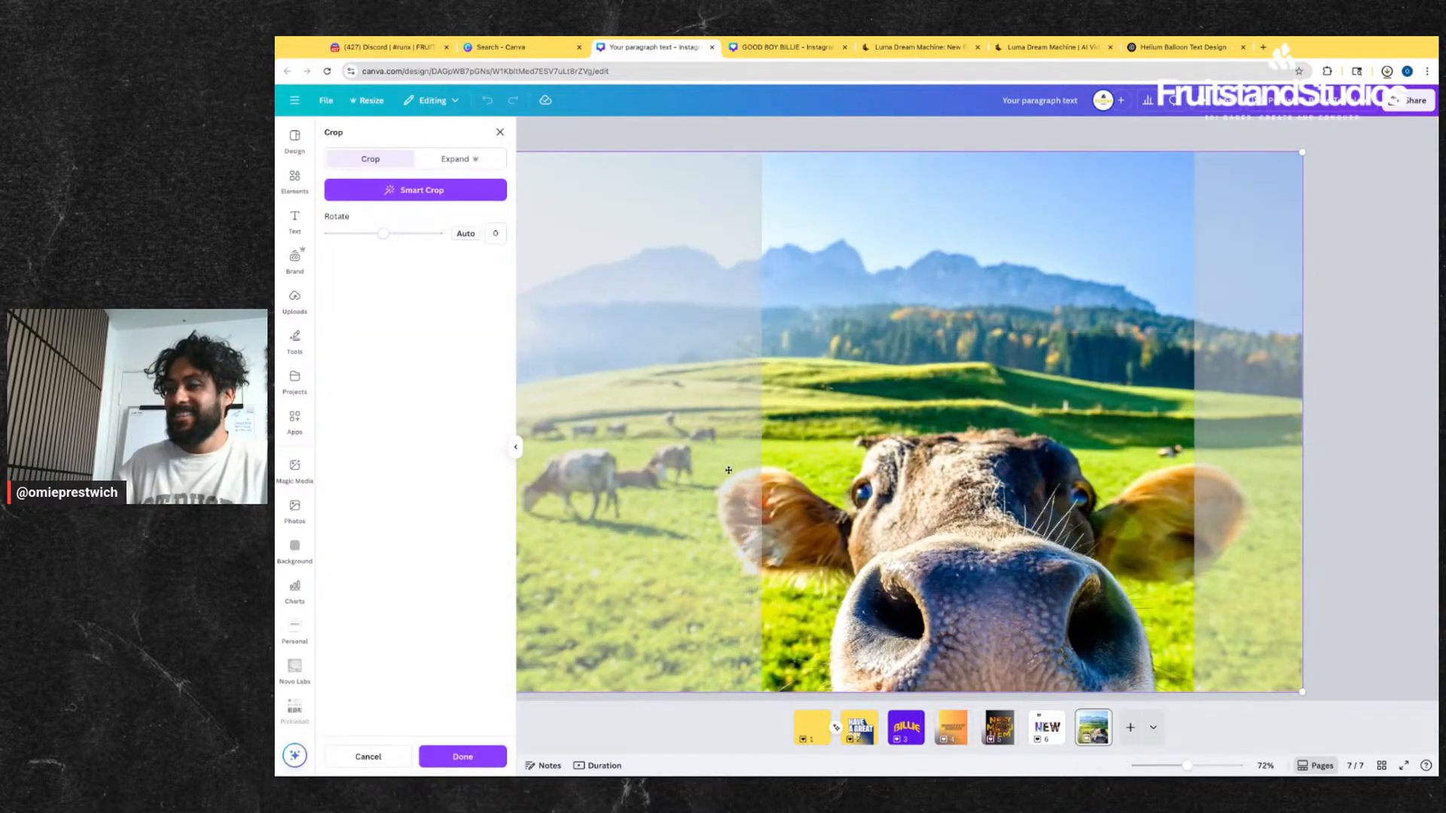
pyautogui.press('Return')
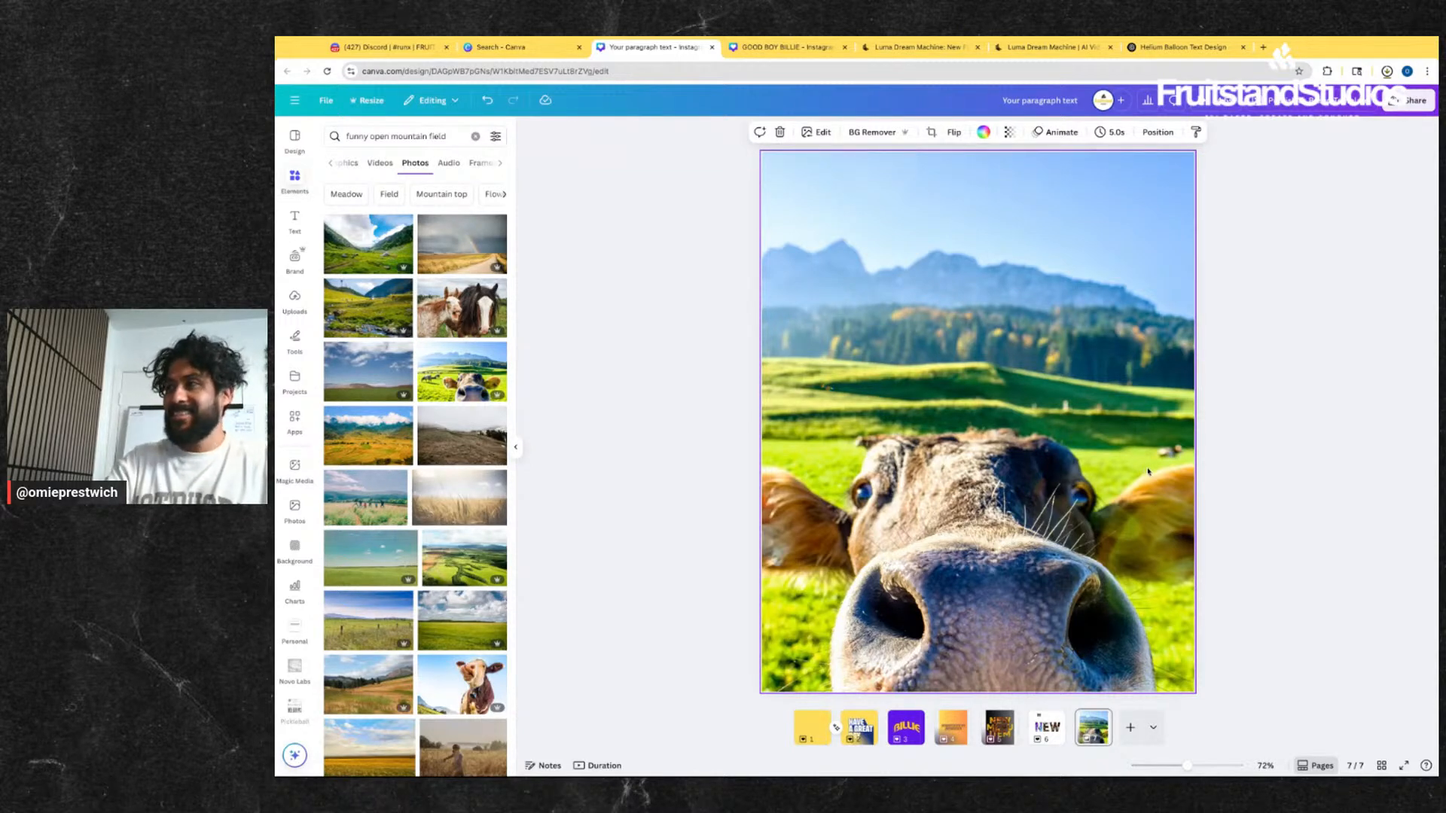
pyautogui.hotkey('ctrl', 'z')
pyautogui.hotkey('ctrl', 'z')
pyautogui.hotkey('ctrl', 'z')
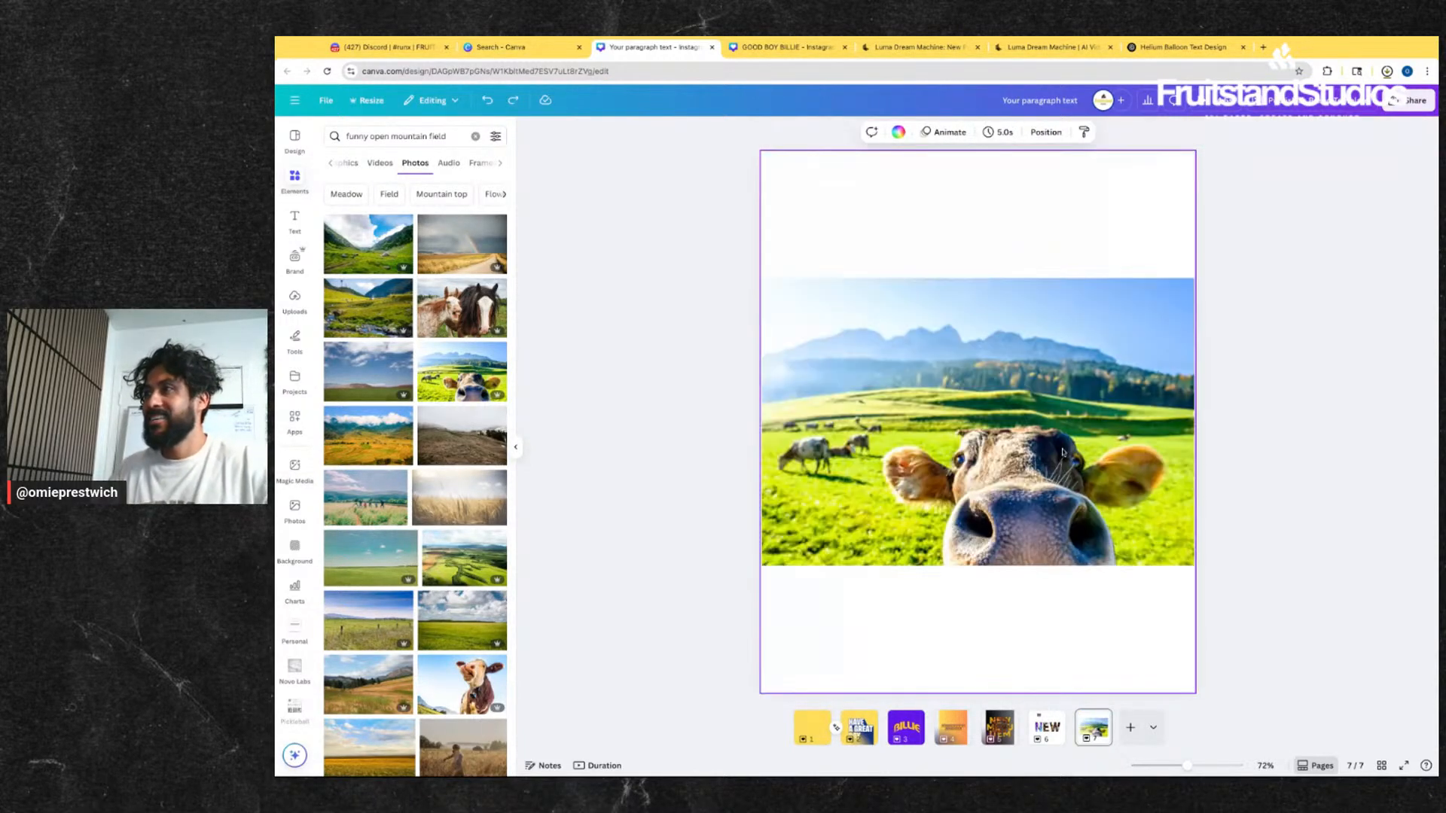
pyautogui.moveTo(451, 369); pyautogui.dragTo(934, 451)
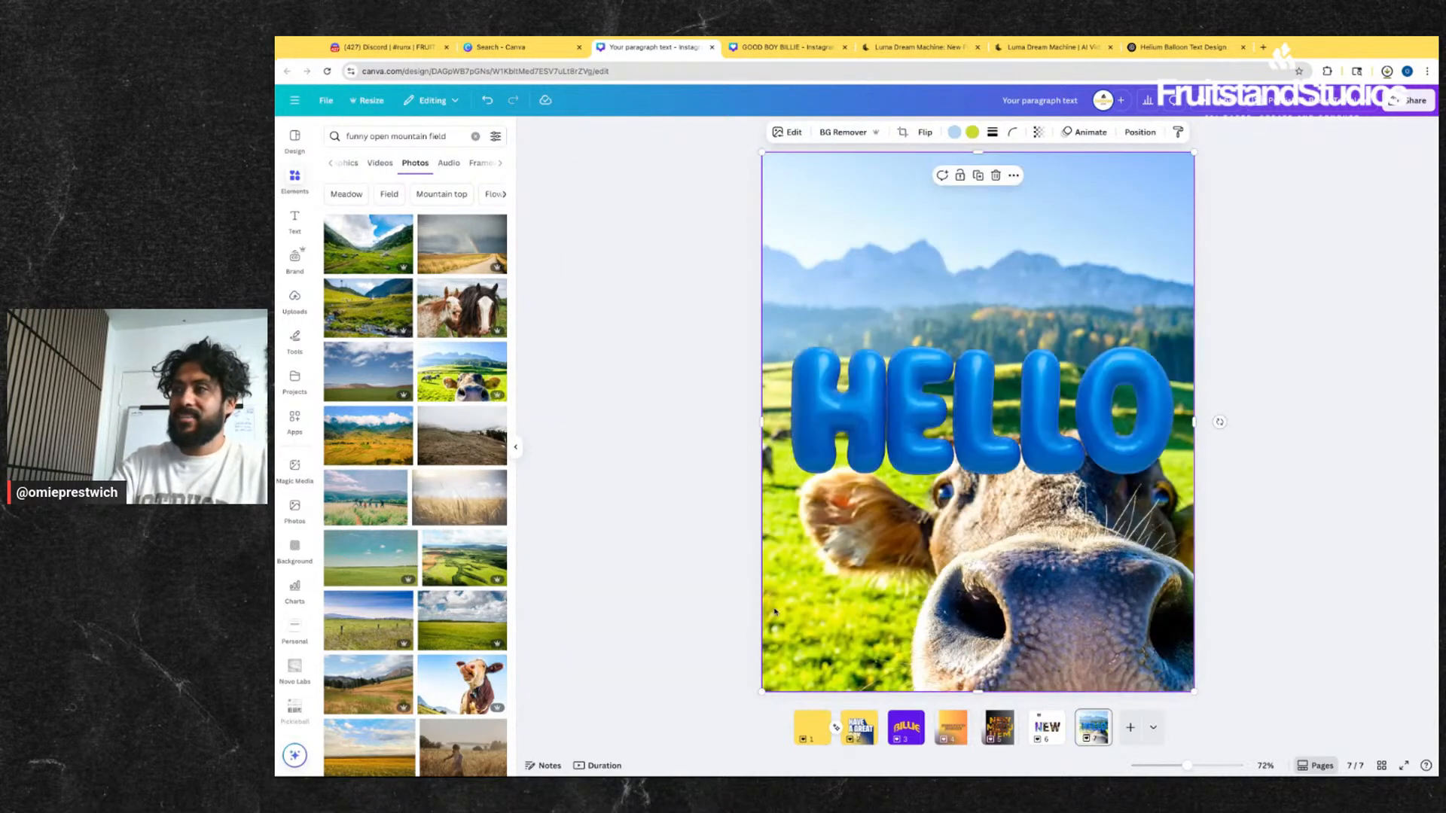
pyautogui.hotkey('ctrl', 'z')
pyautogui.hotkey('ctrl', 'z')
pyautogui.hotkey('ctrl', 'z')
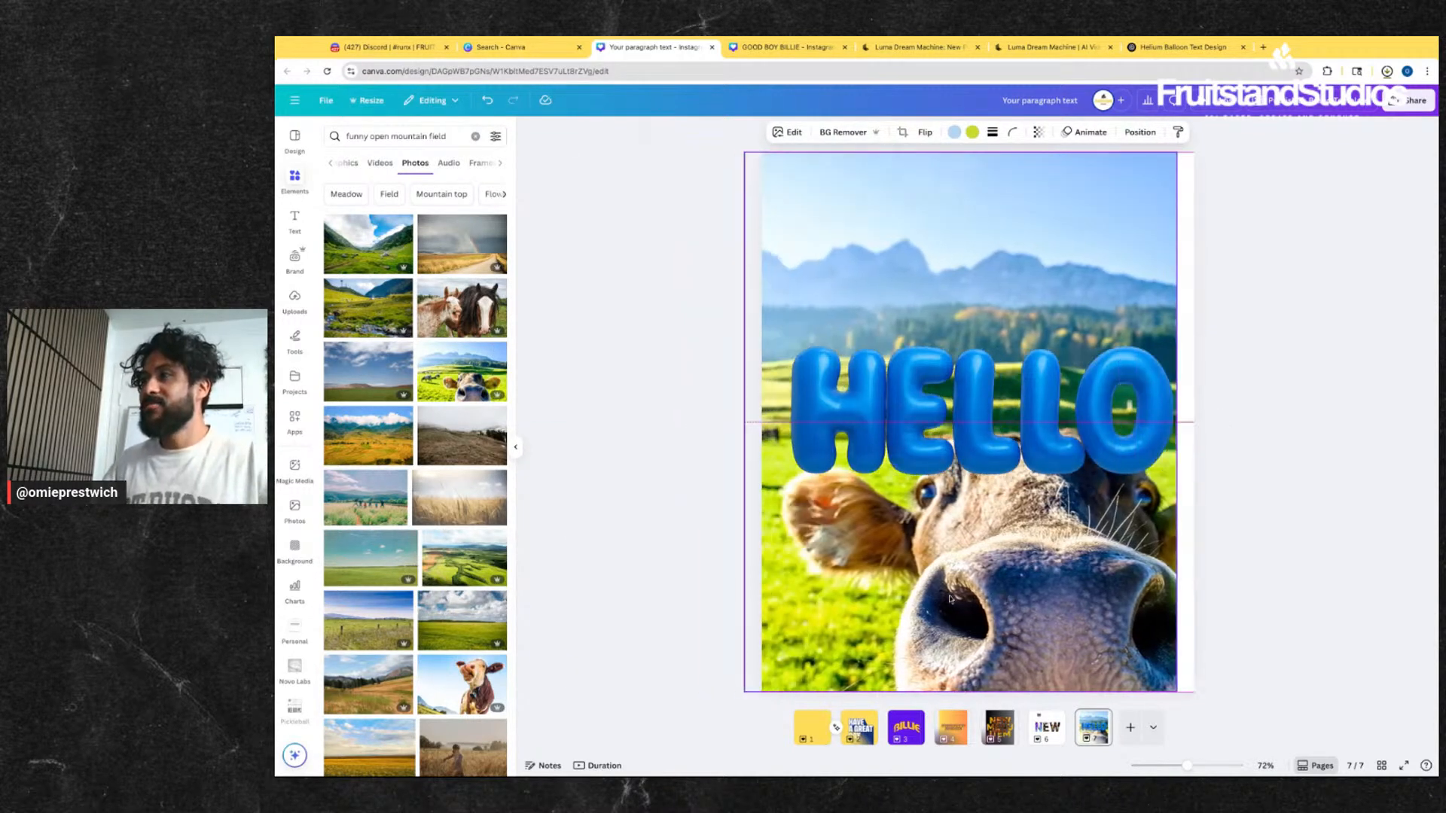
pyautogui.scroll(-5, 447, 537)
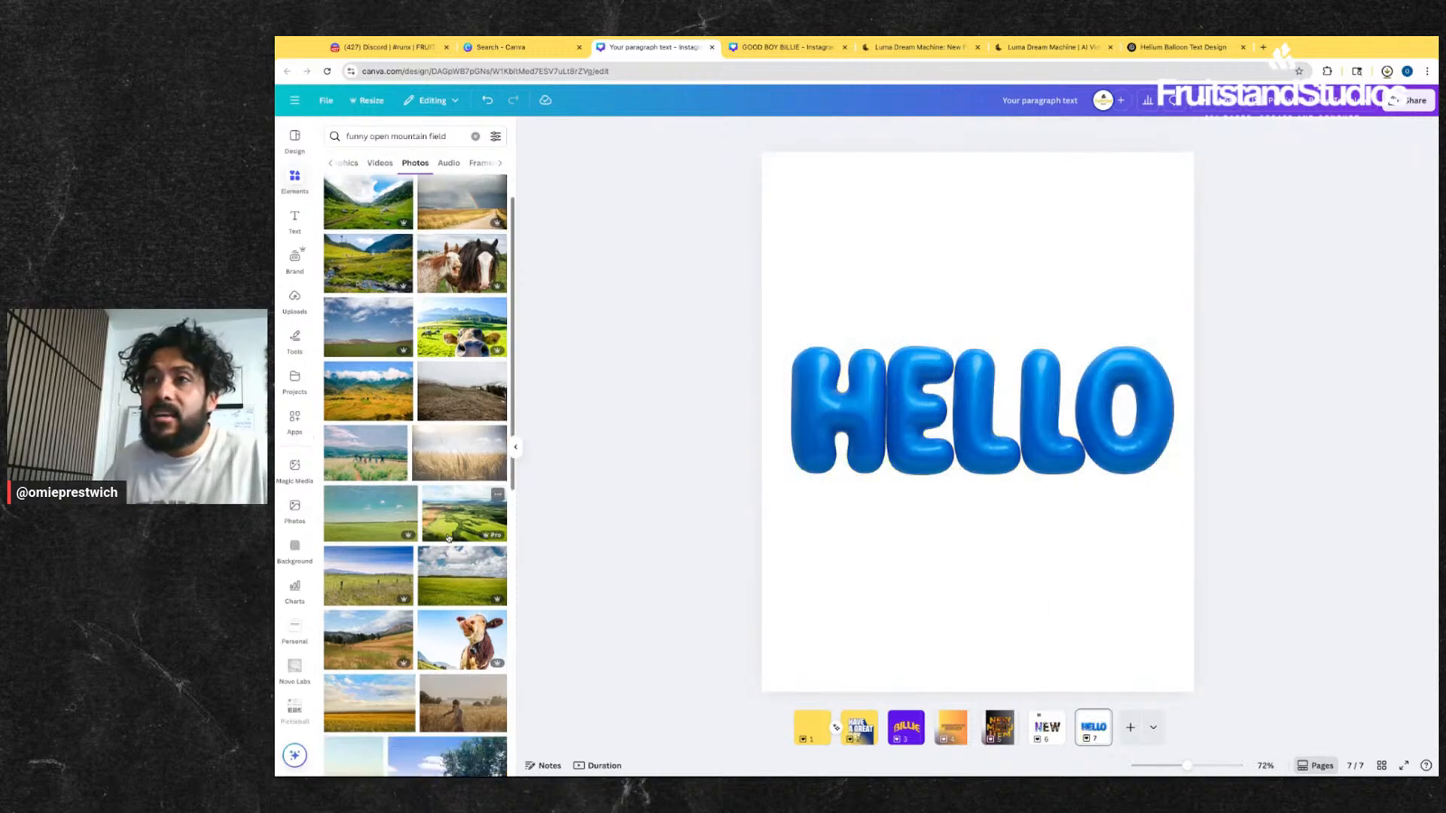
pyautogui.scroll(-10, 447, 538)
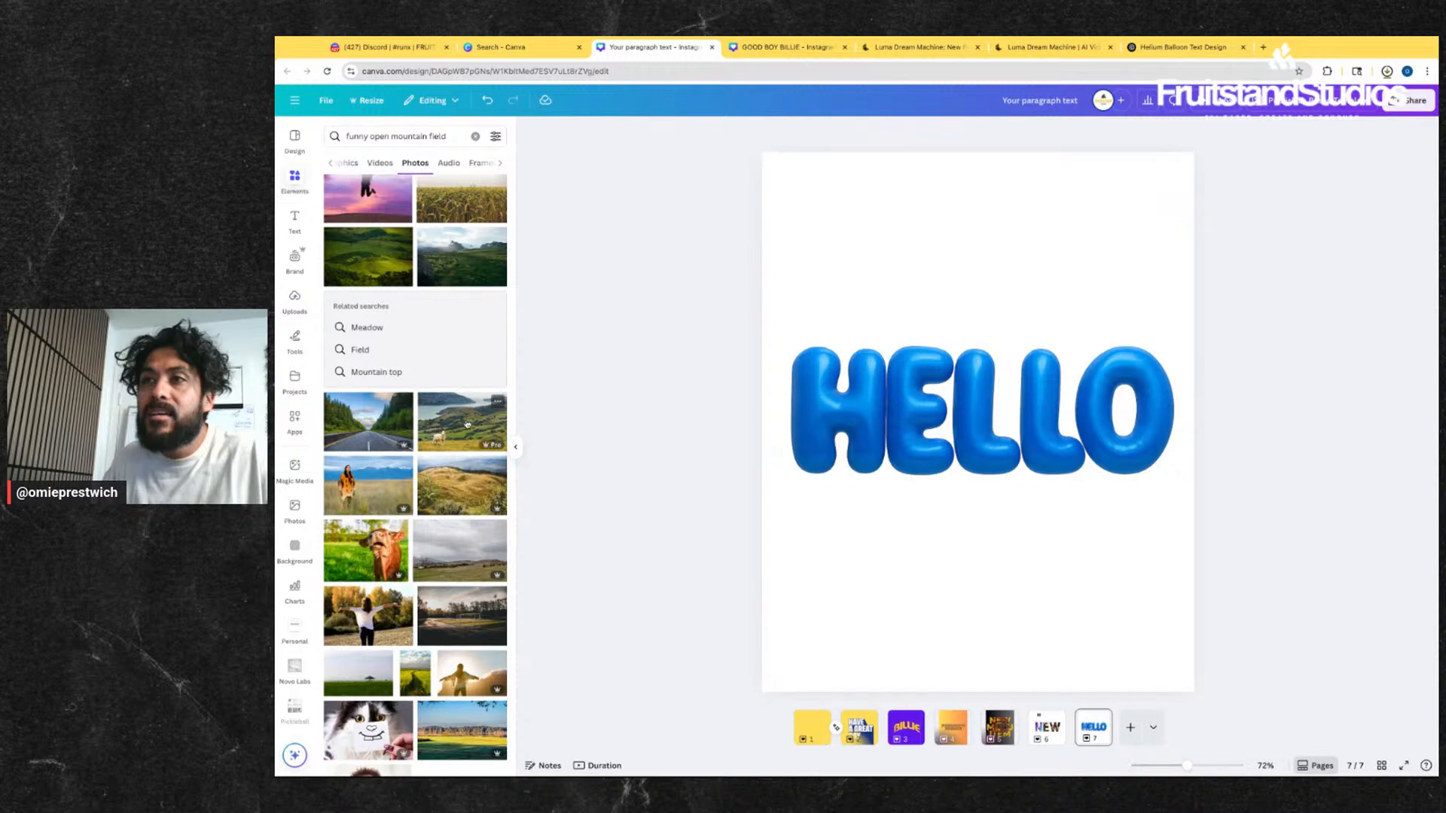
pyautogui.scroll(-4, 466, 424)
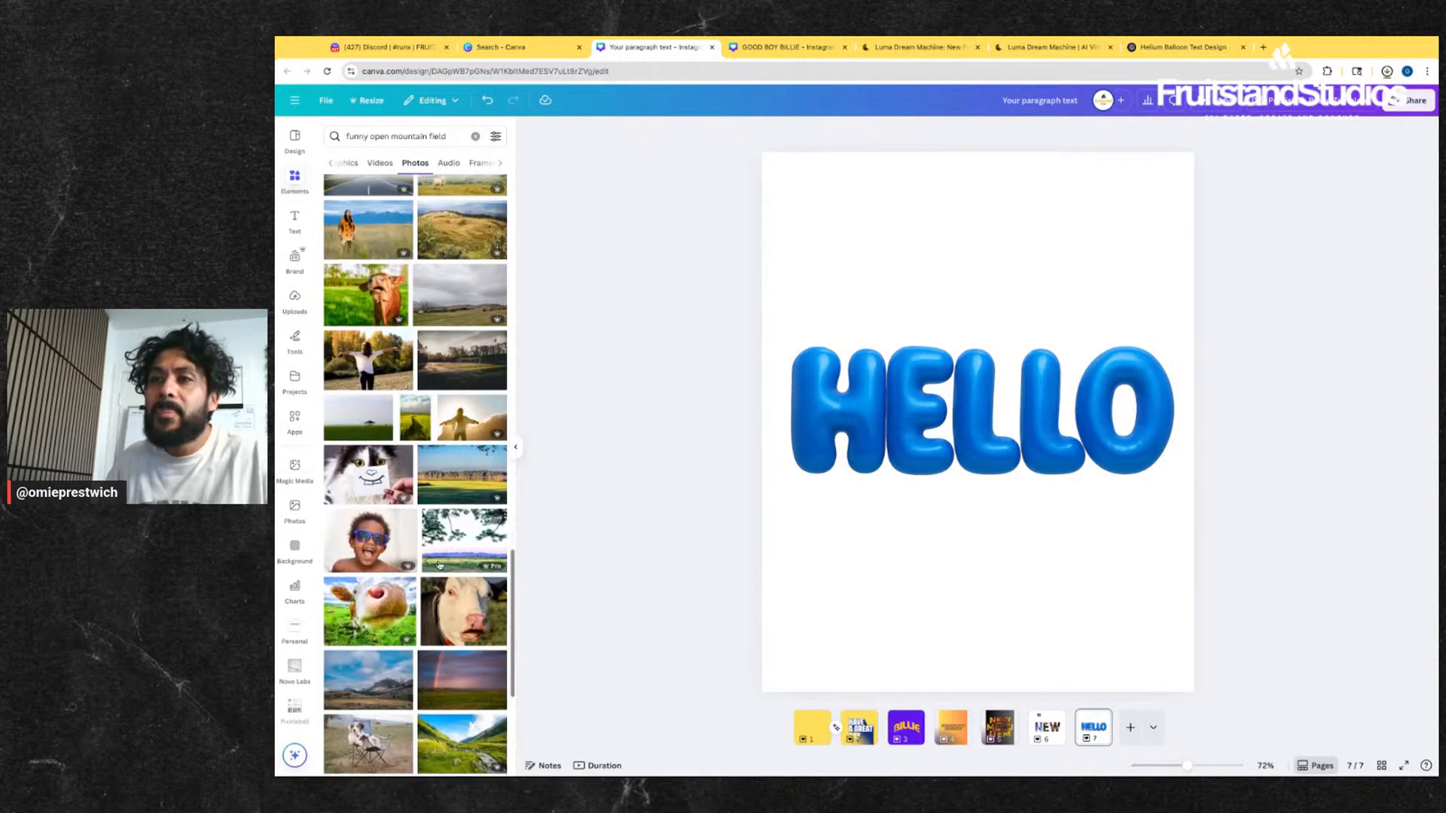
pyautogui.scroll(-6, 439, 564)
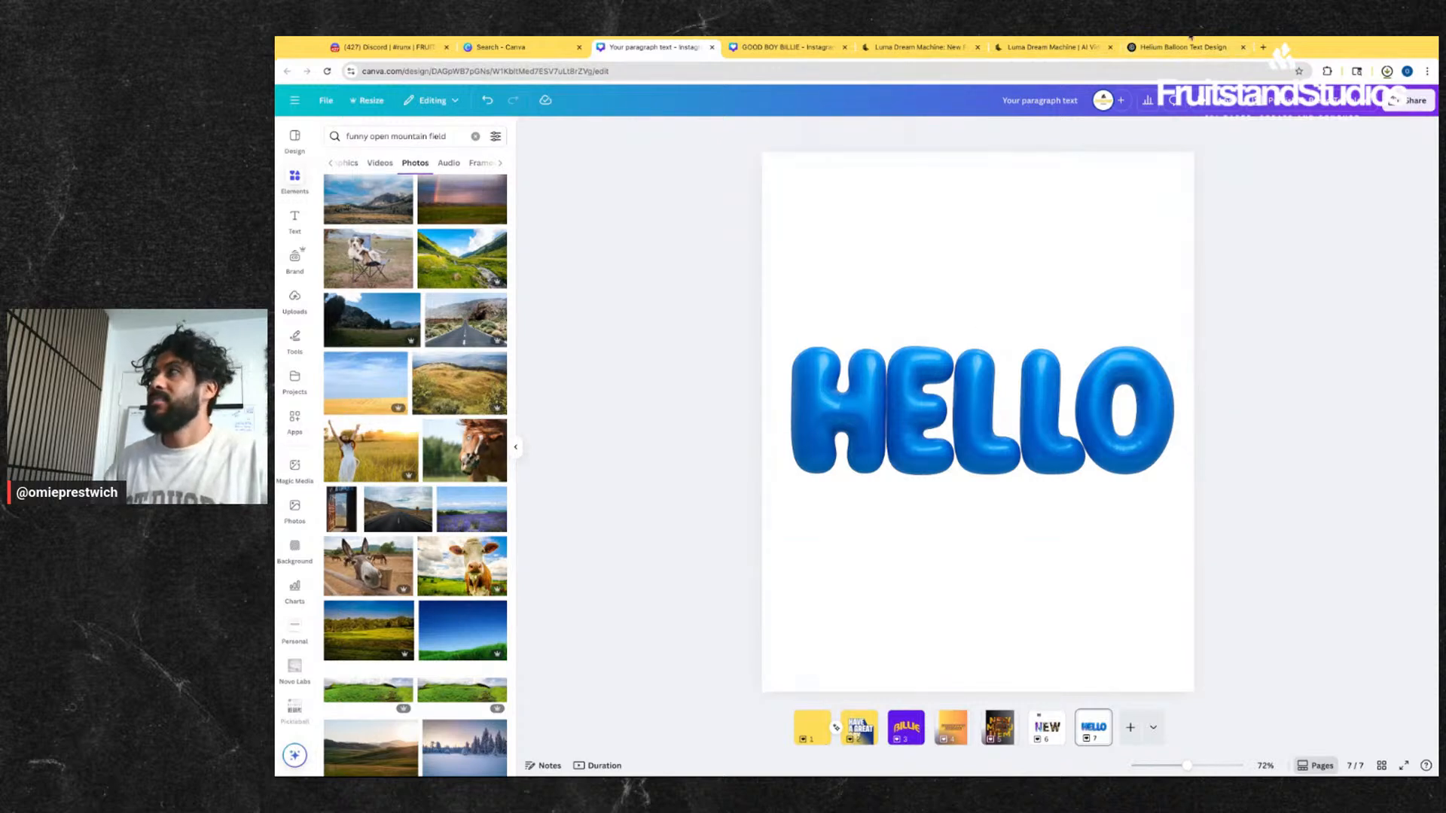
pyautogui.click(1190, 45)
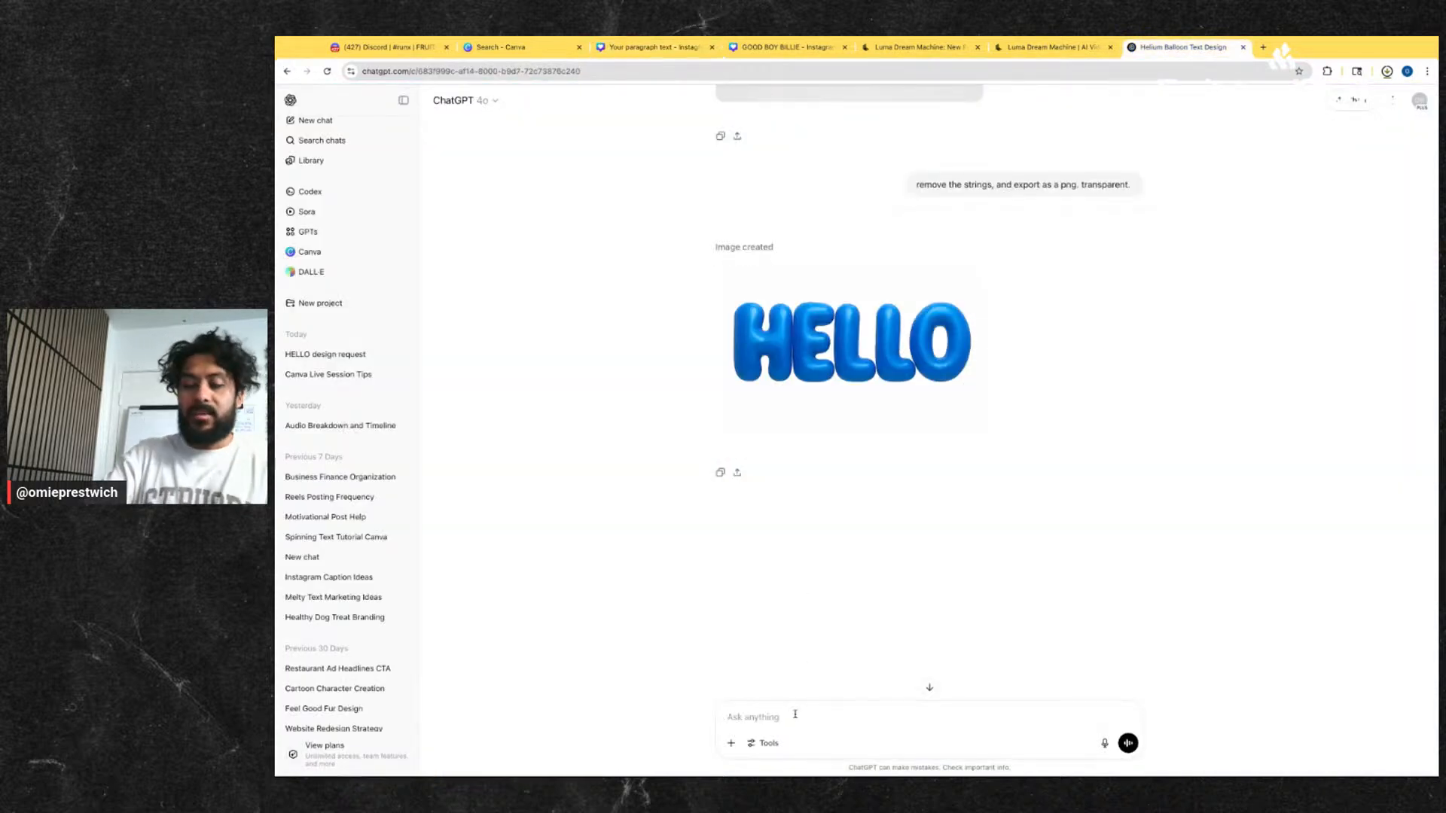
# - Send ChatGPT a prompt making HELLO a postcard poster over sunny early-summer Utah-style mountains
pyautogui.write('make this into a fun poster. where hel')
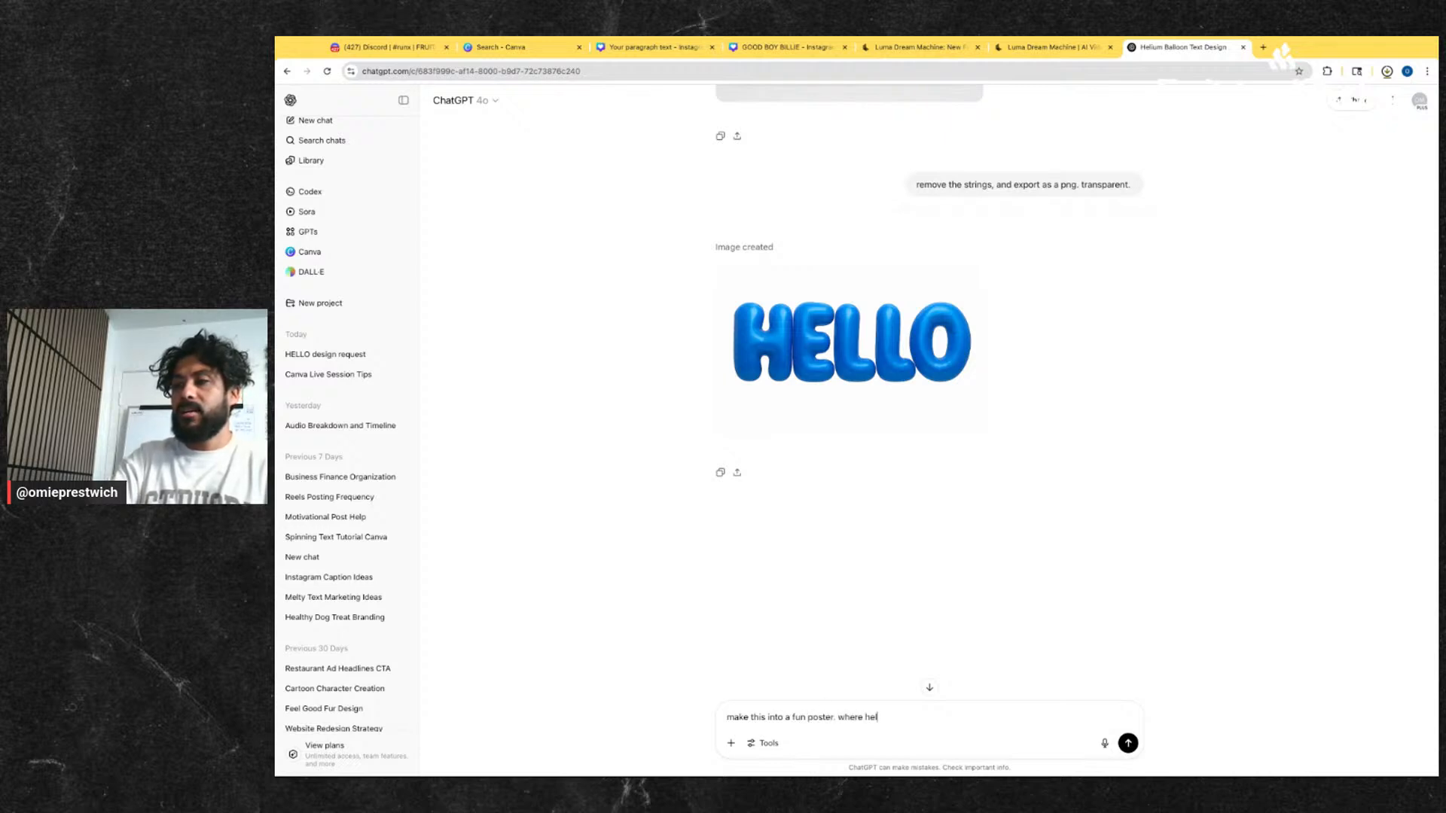
pyautogui.write('o')
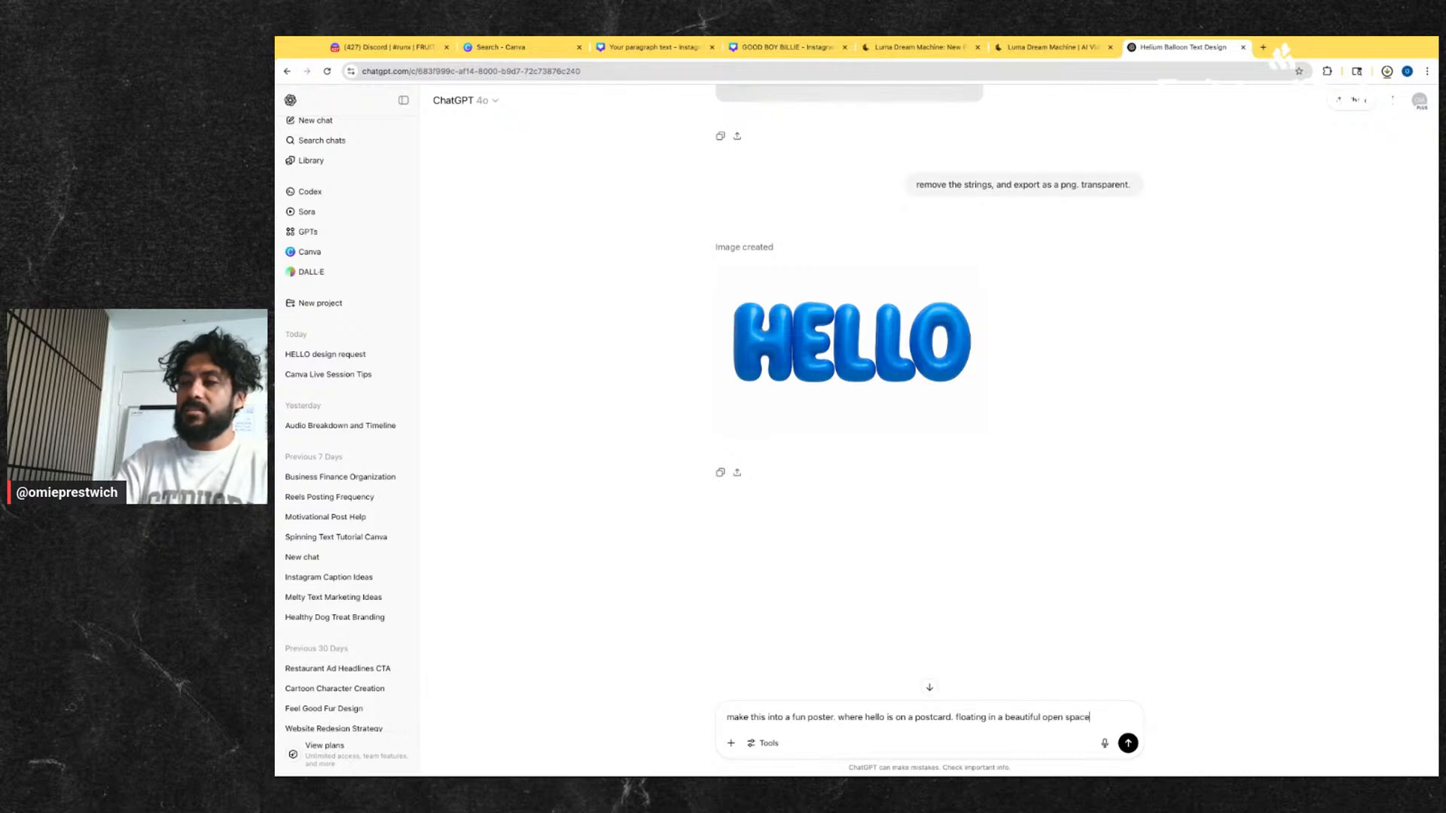
pyautogui.write('mou')
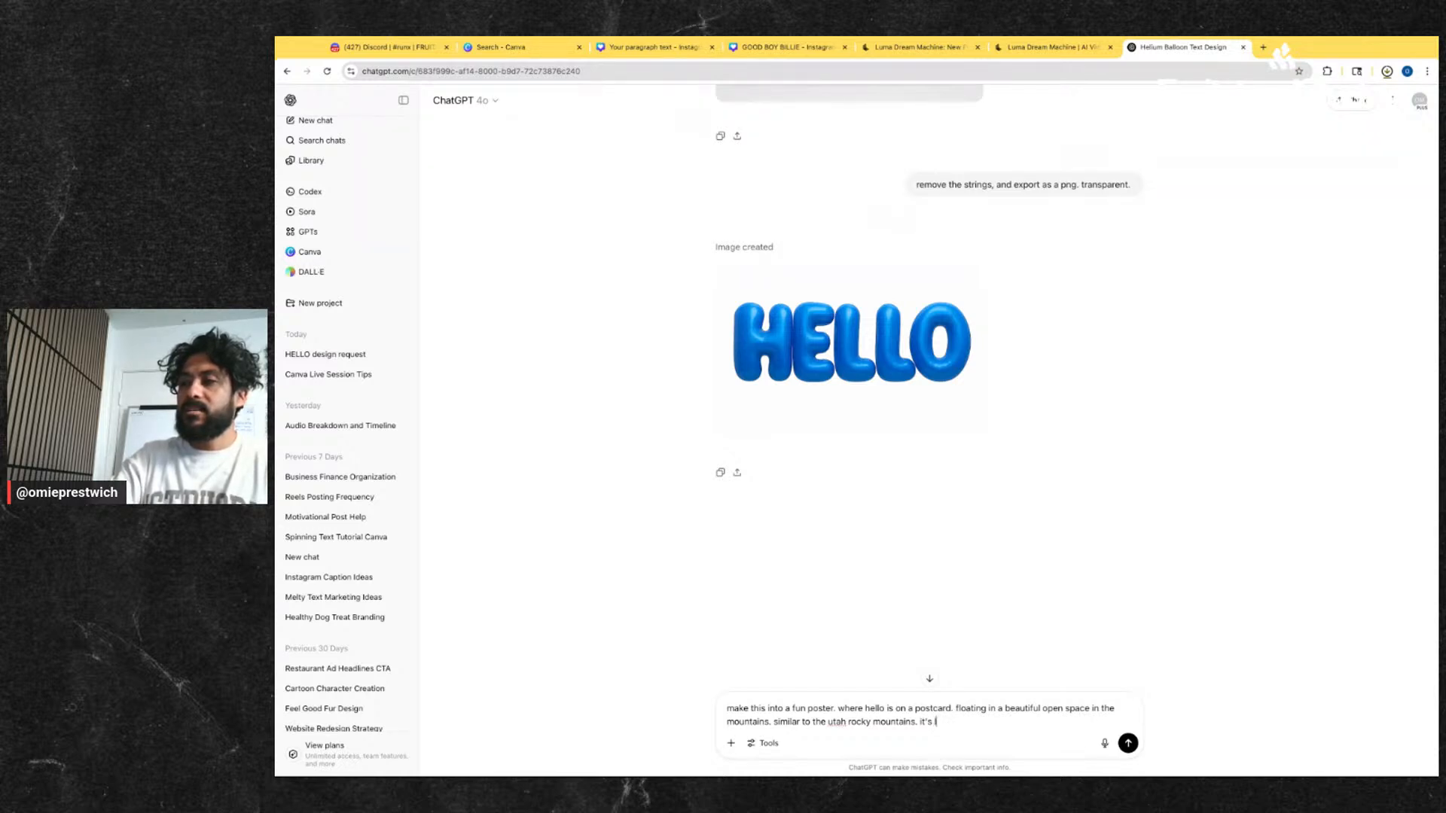
pyautogui.write('early summer')
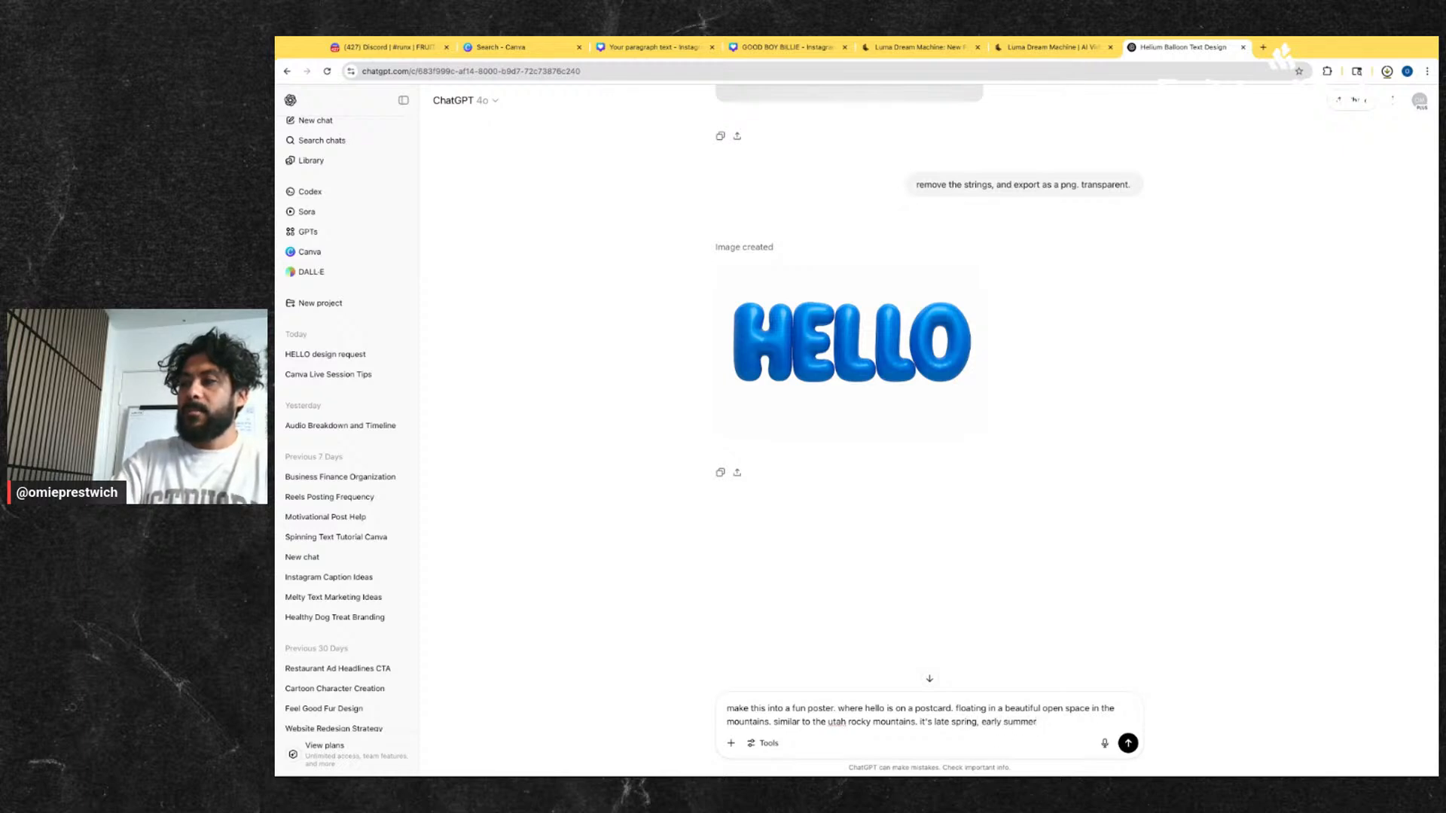
pyautogui.write('. beautu')
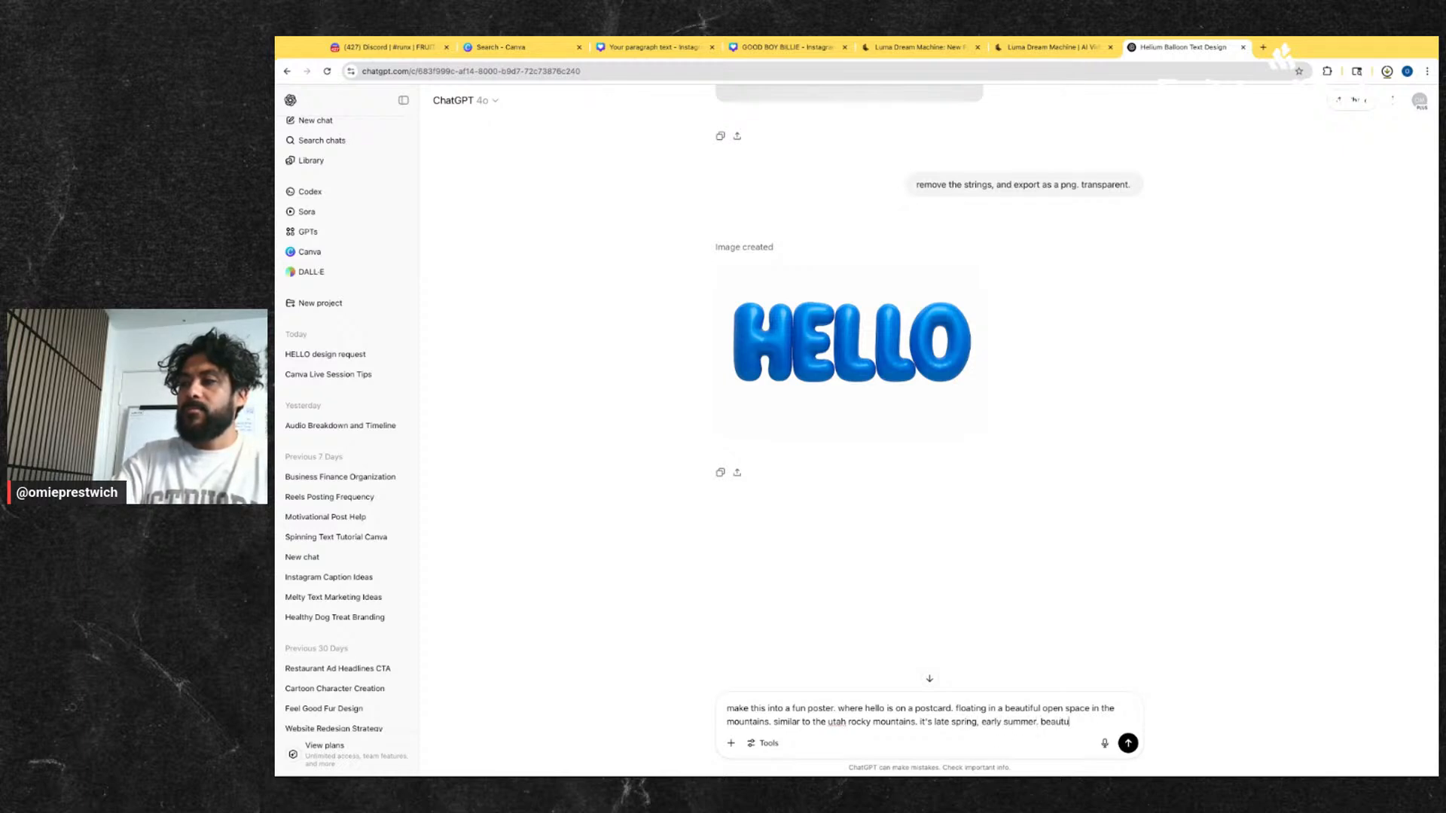
pyautogui.write('il sunny day')
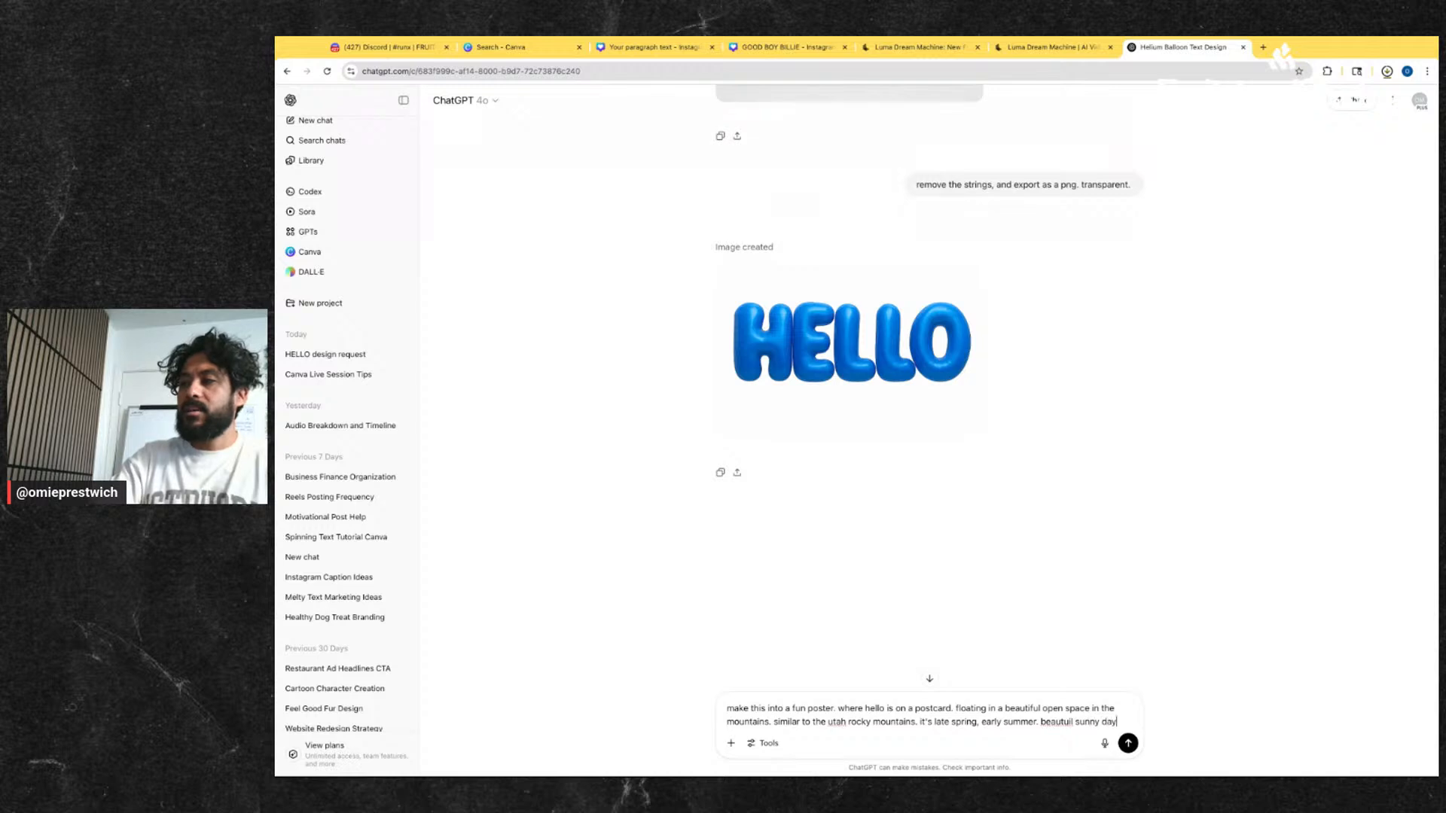
pyautogui.write(', blue skies.')
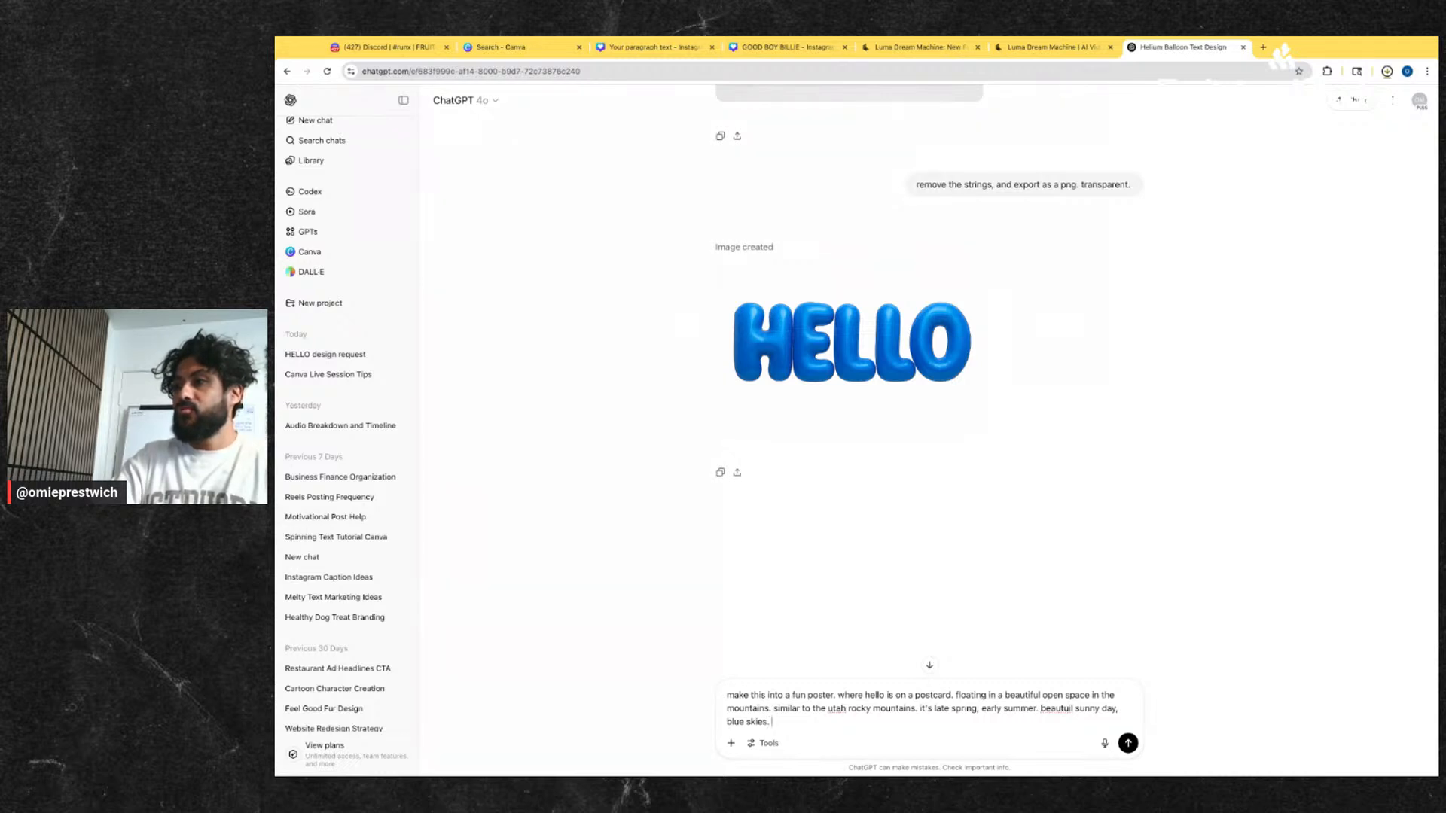
pyautogui.press('Return')
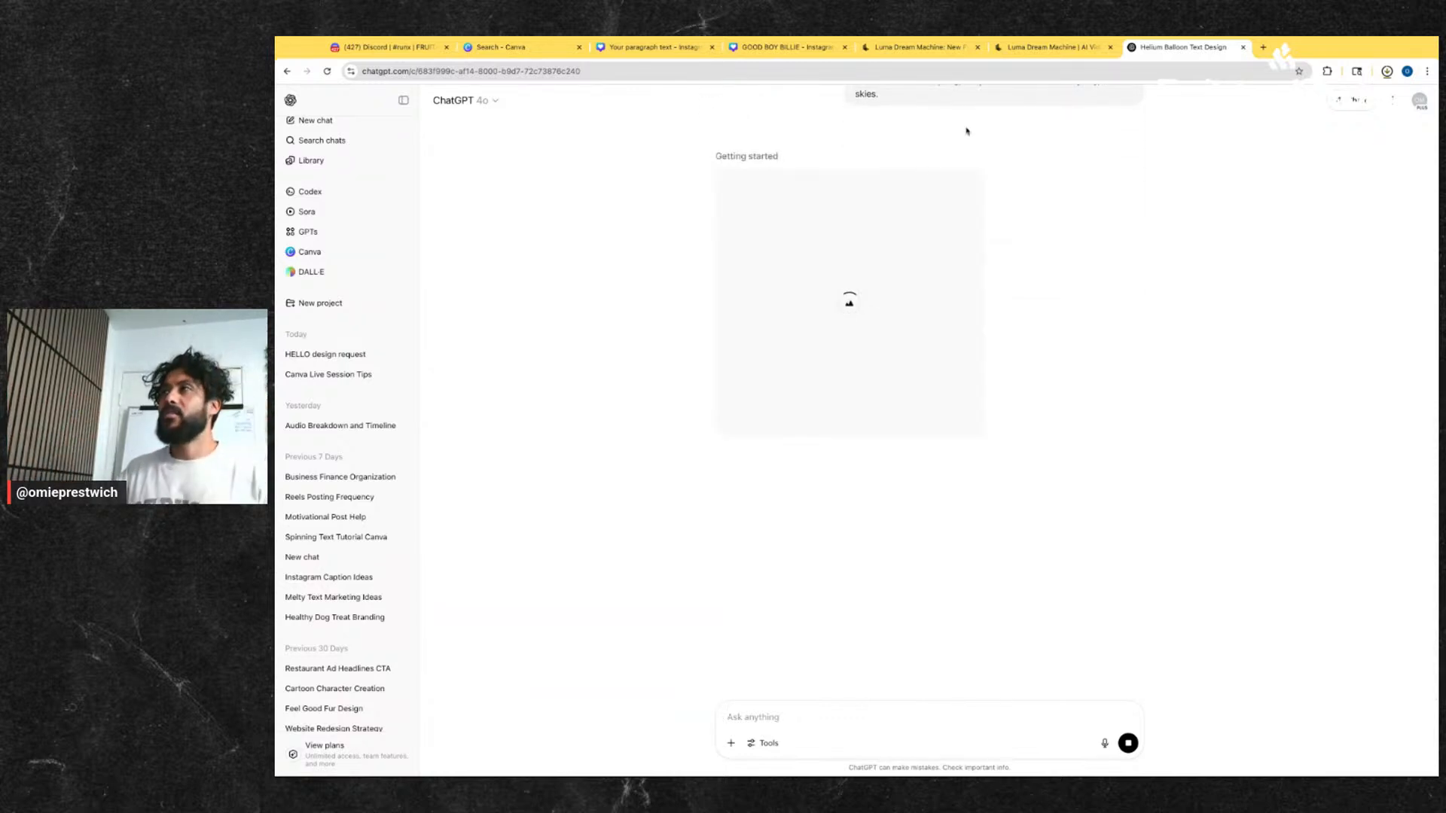
pyautogui.click(1058, 48)
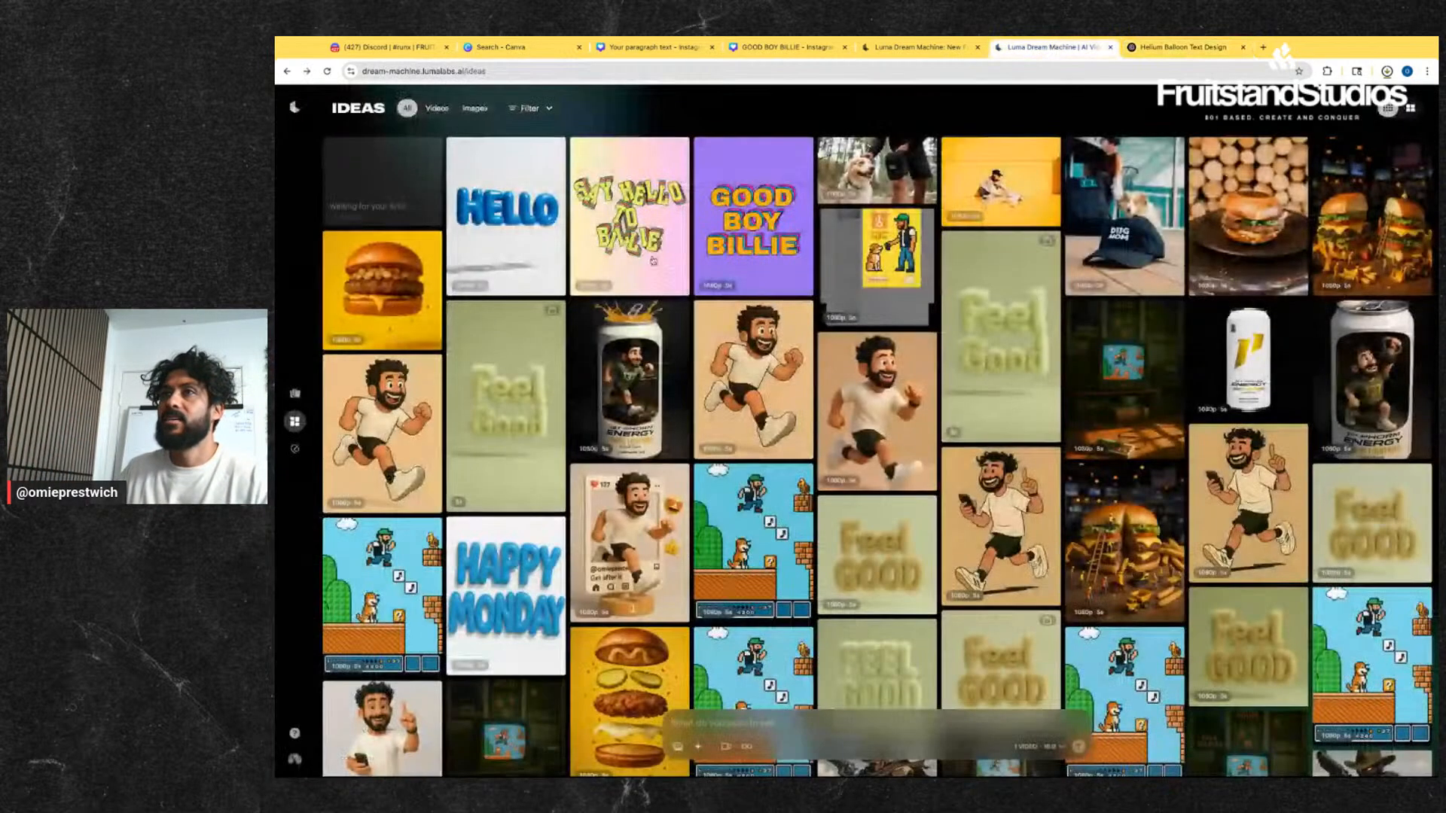
pyautogui.click(915, 48)
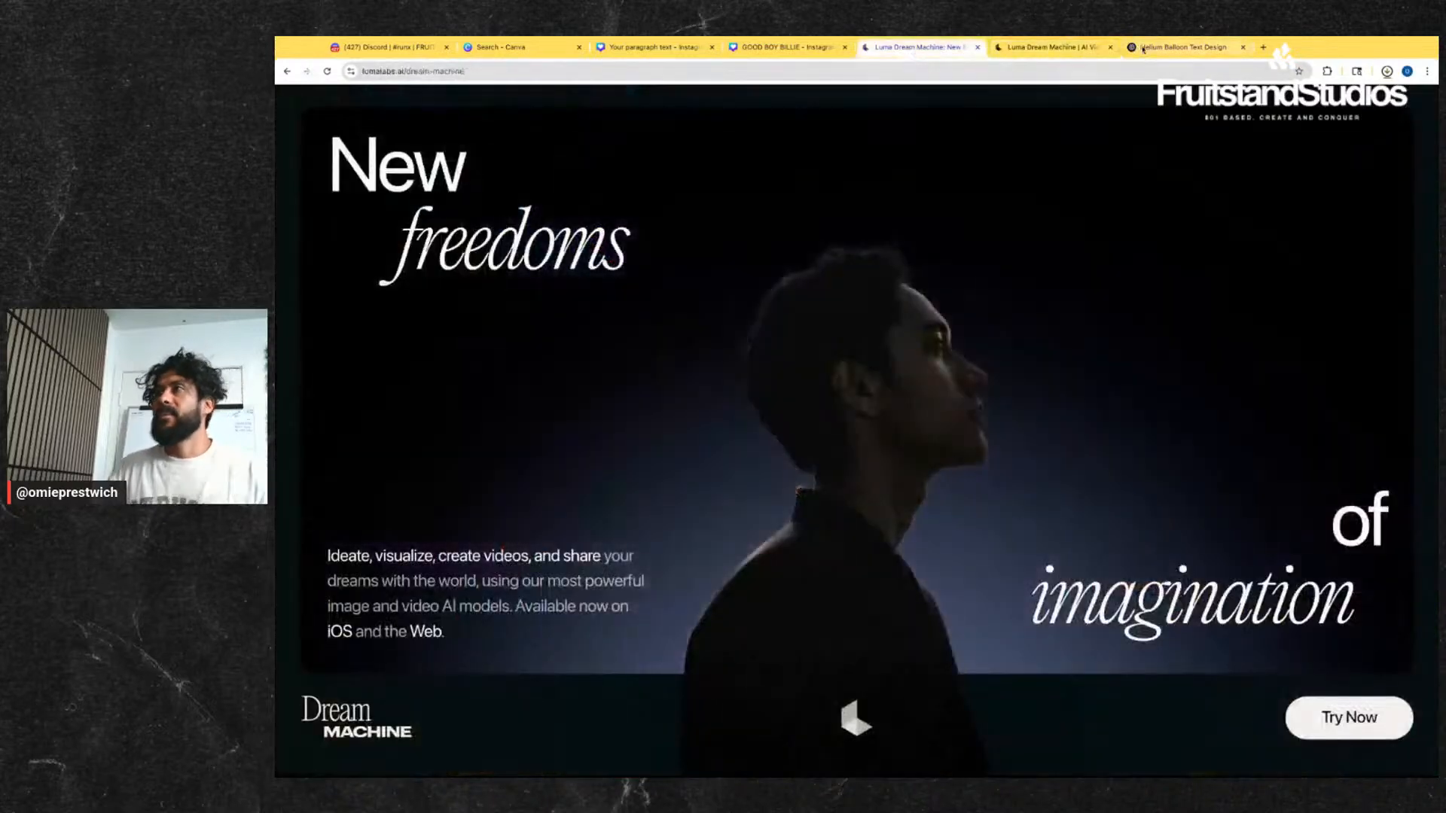
pyautogui.click(1206, 49)
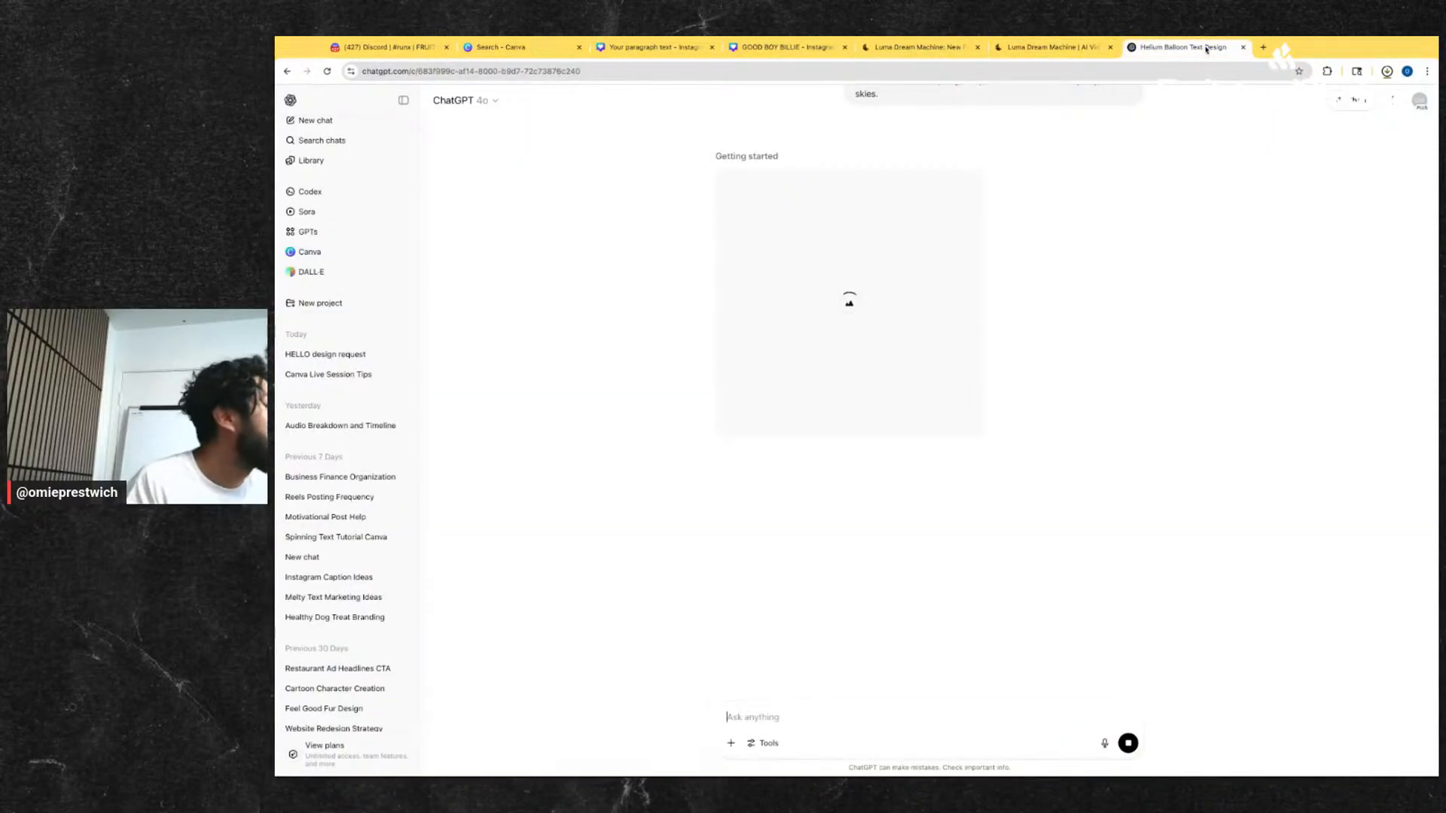
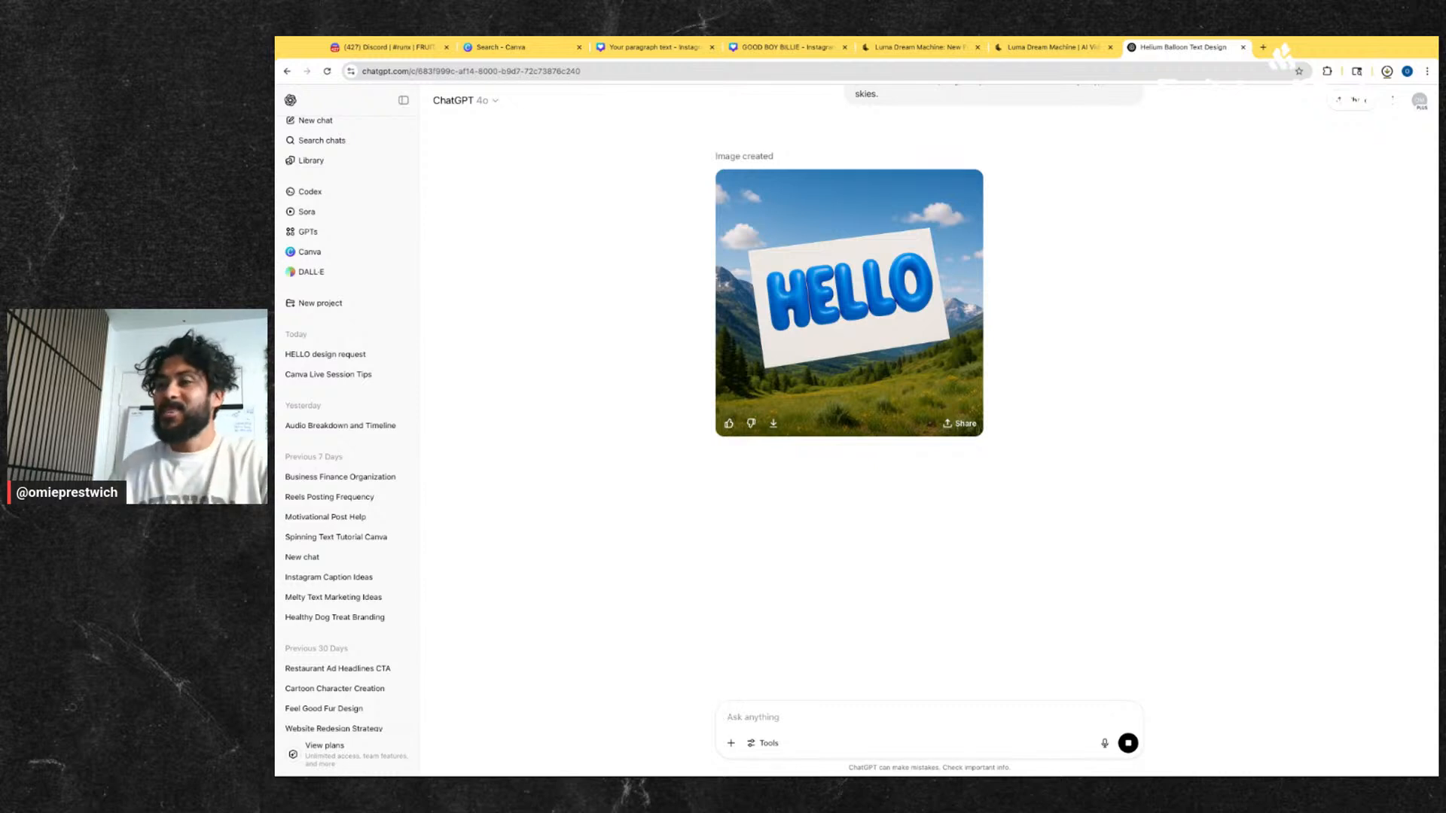
# - Draft a follow-up: remove the white box so HELLO floats, and add an Australian shepherd holding a balloon string, per the dog image
pyautogui.write('just')
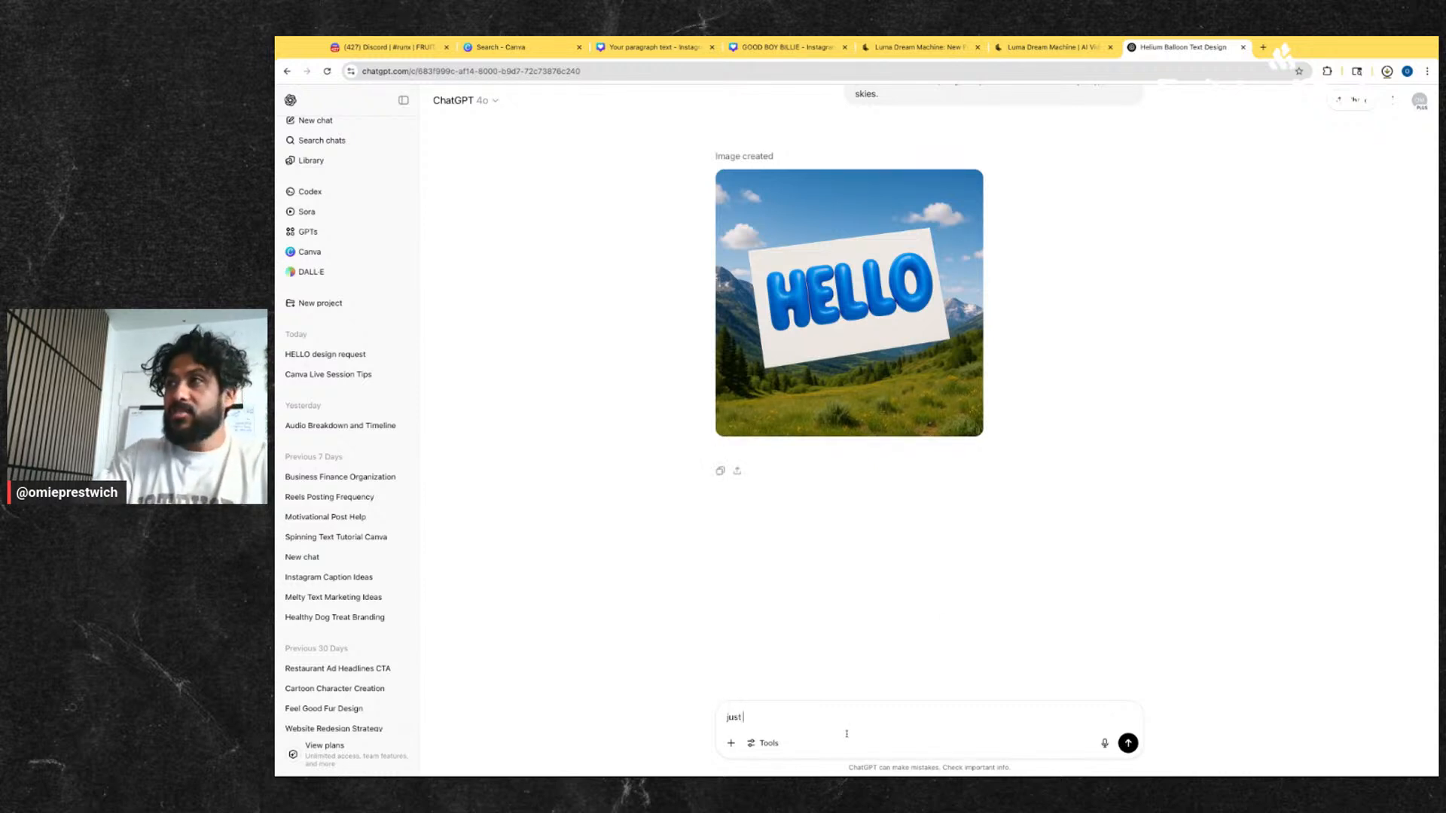
pyautogui.write(' remove the white bo')
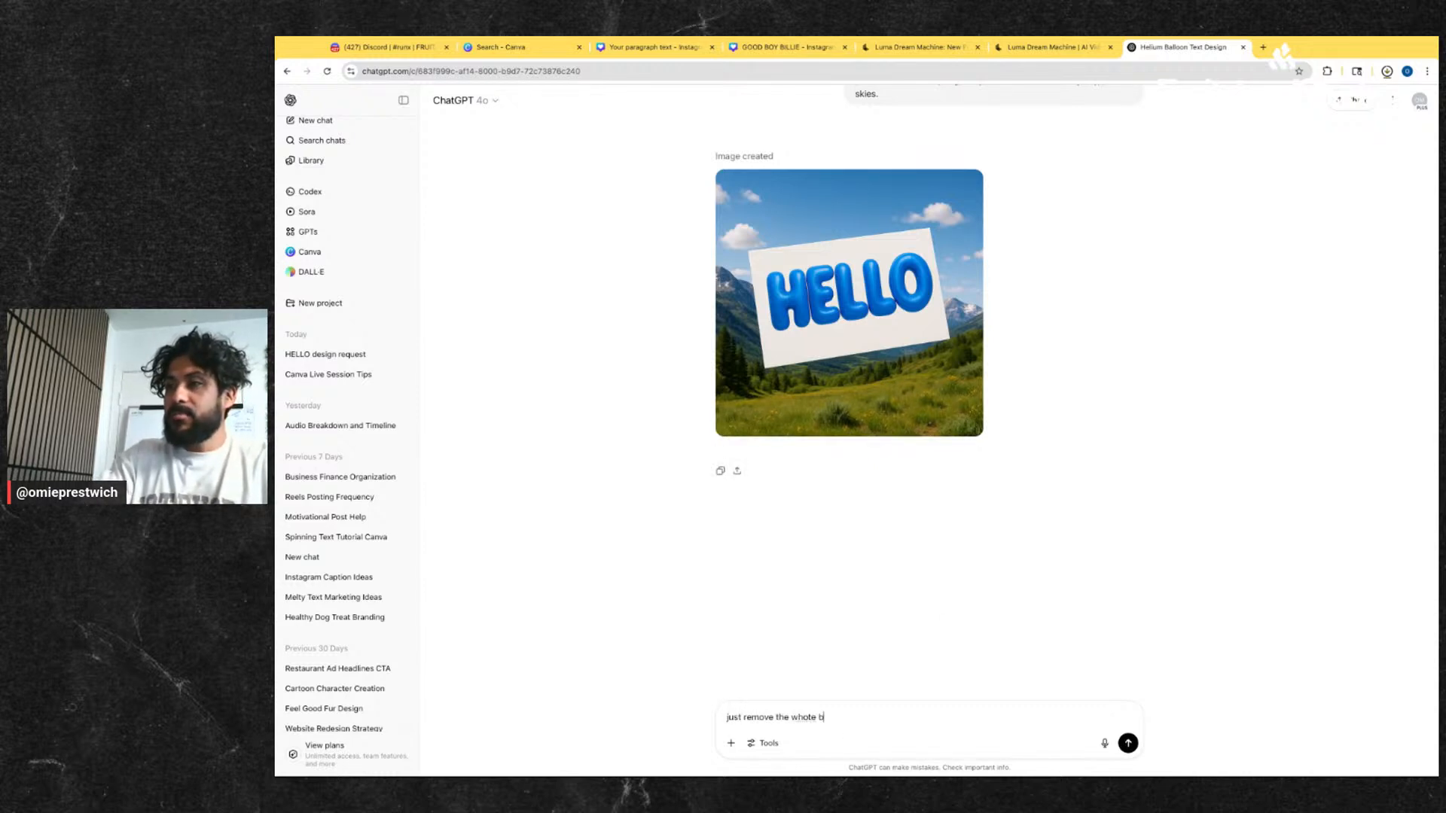
pyautogui.write('x ')
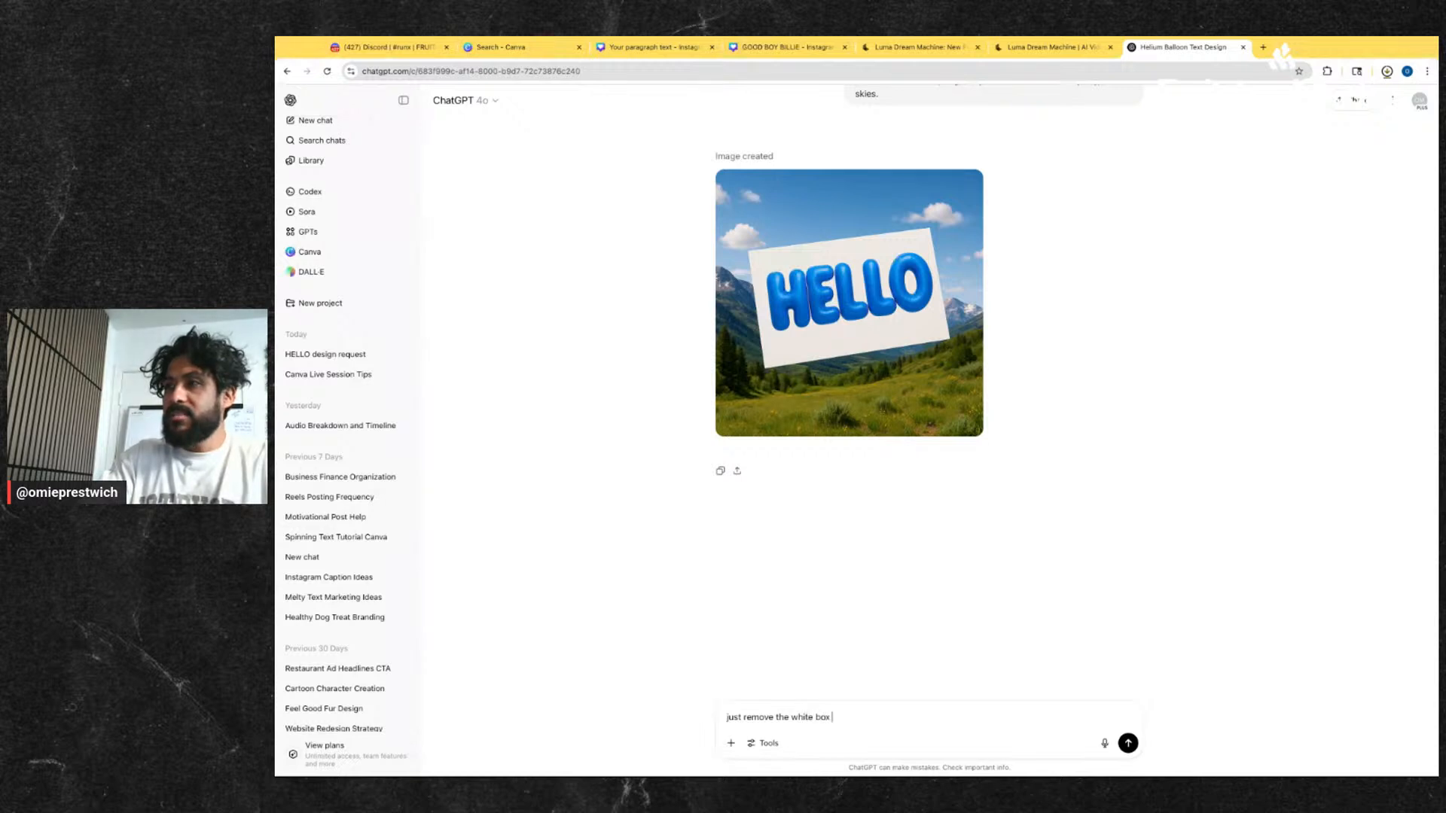
pyautogui.write(', so hell')
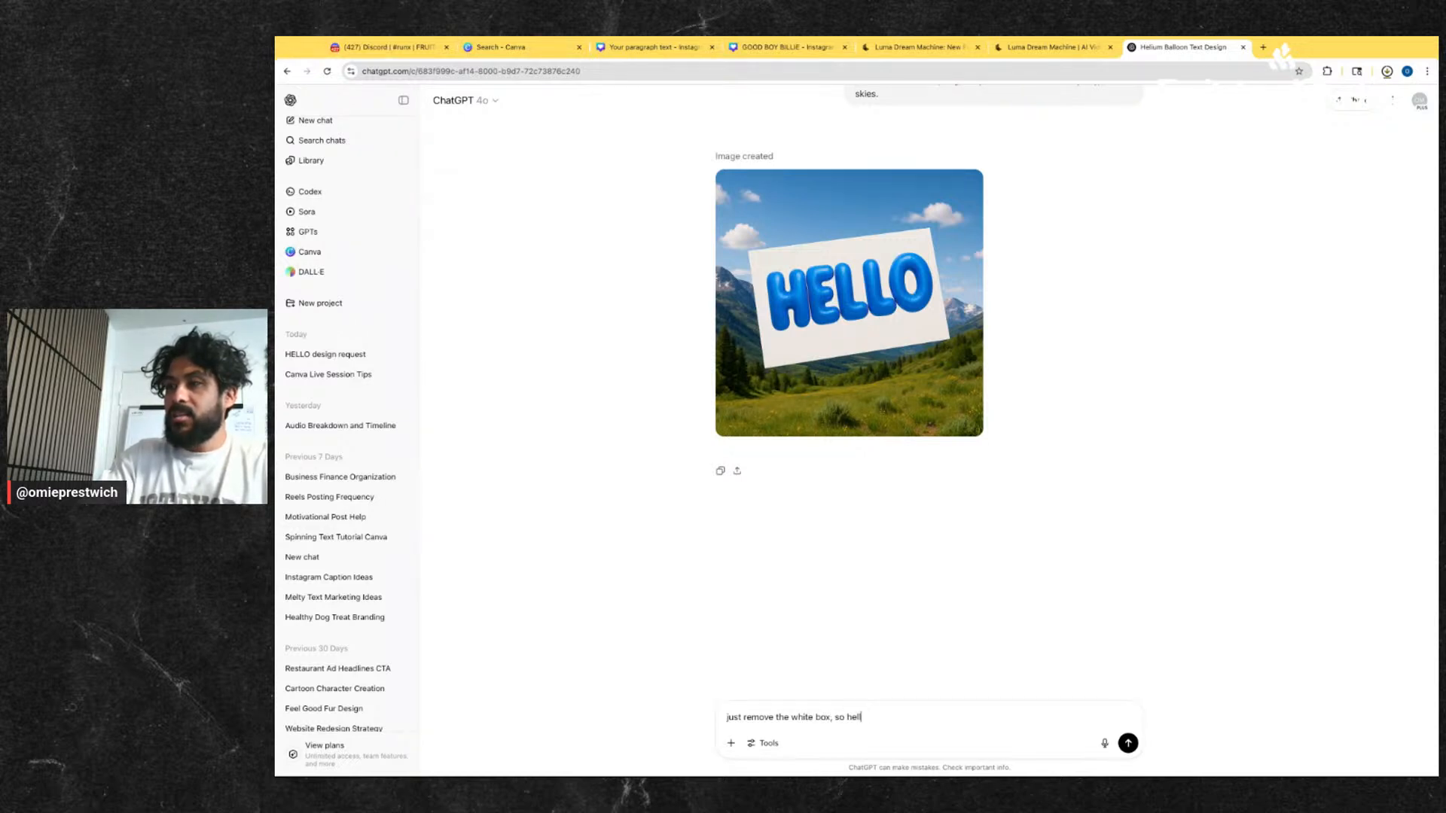
pyautogui.write('o is floating. a')
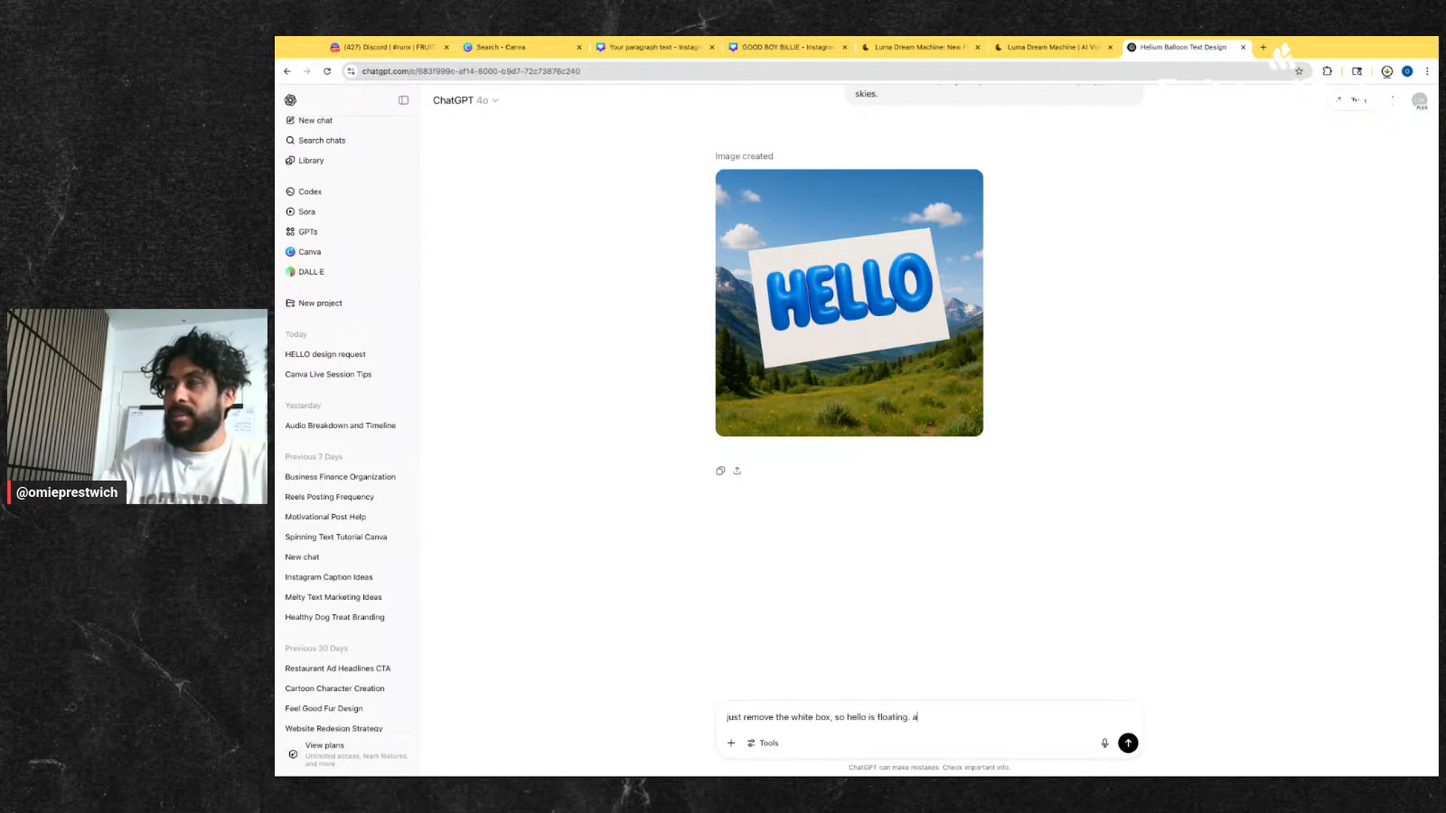
pyautogui.write('nd have a')
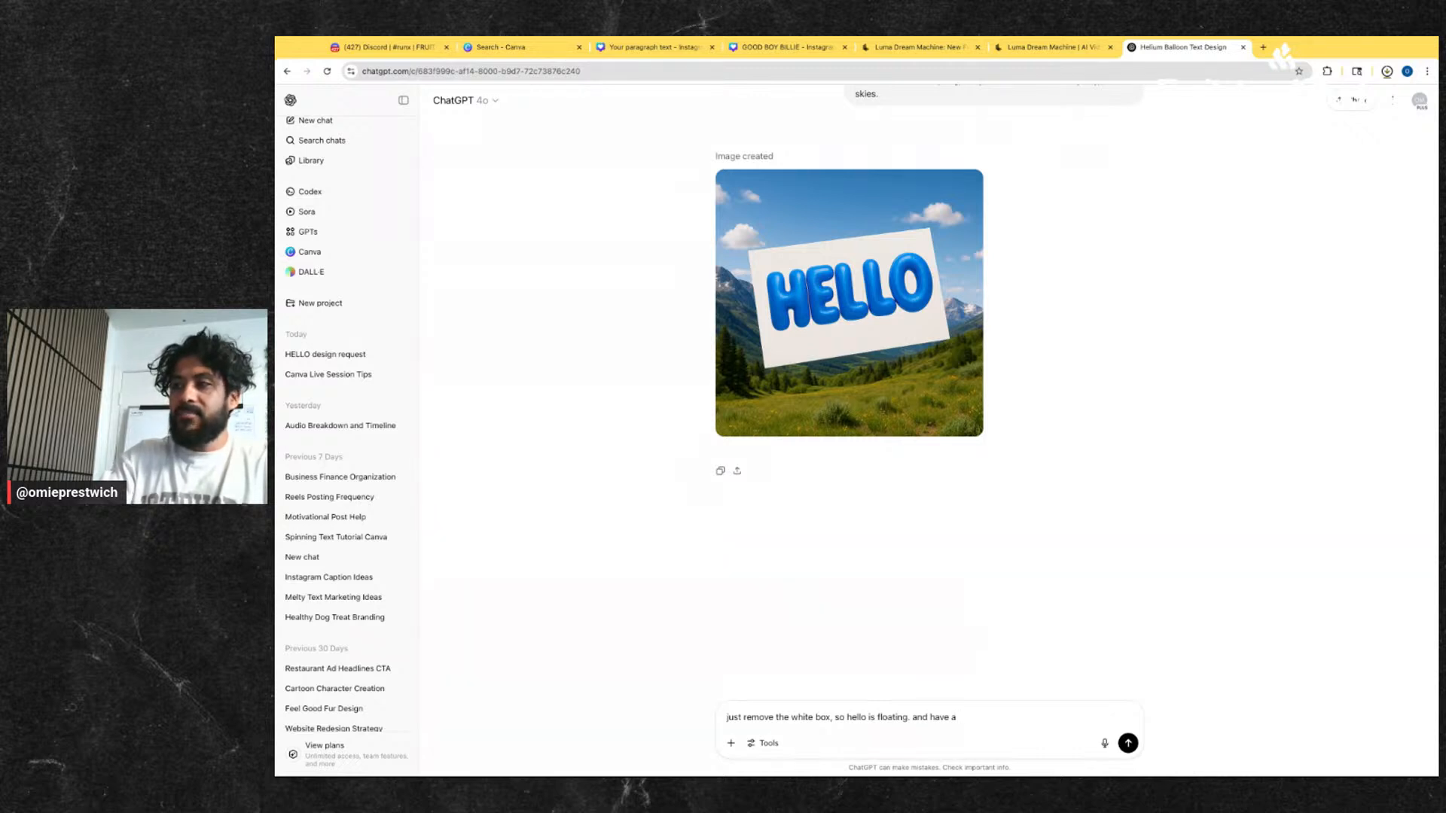
pyautogui.write('n austraialn sh')
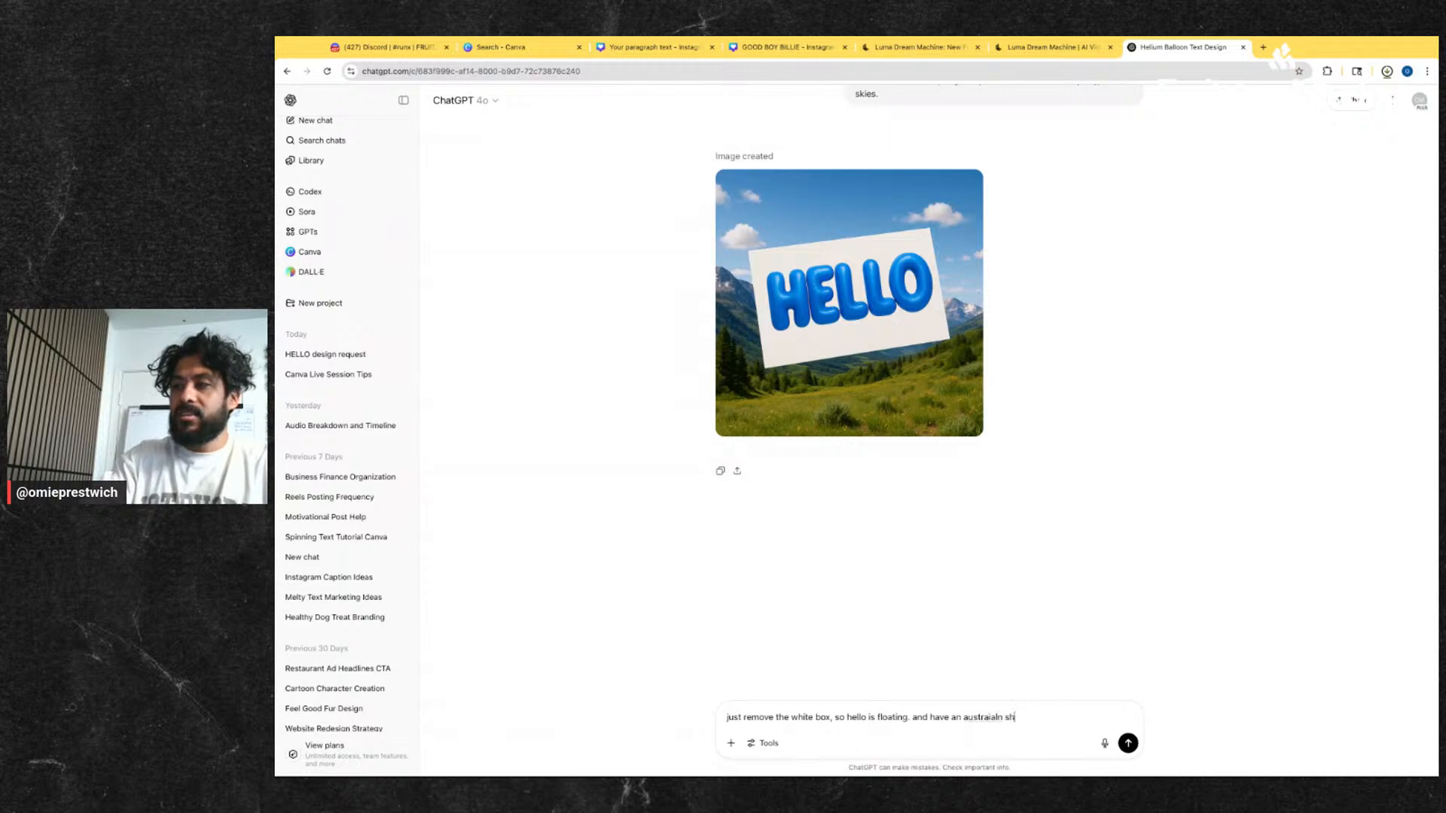
pyautogui.write('epherd dog')
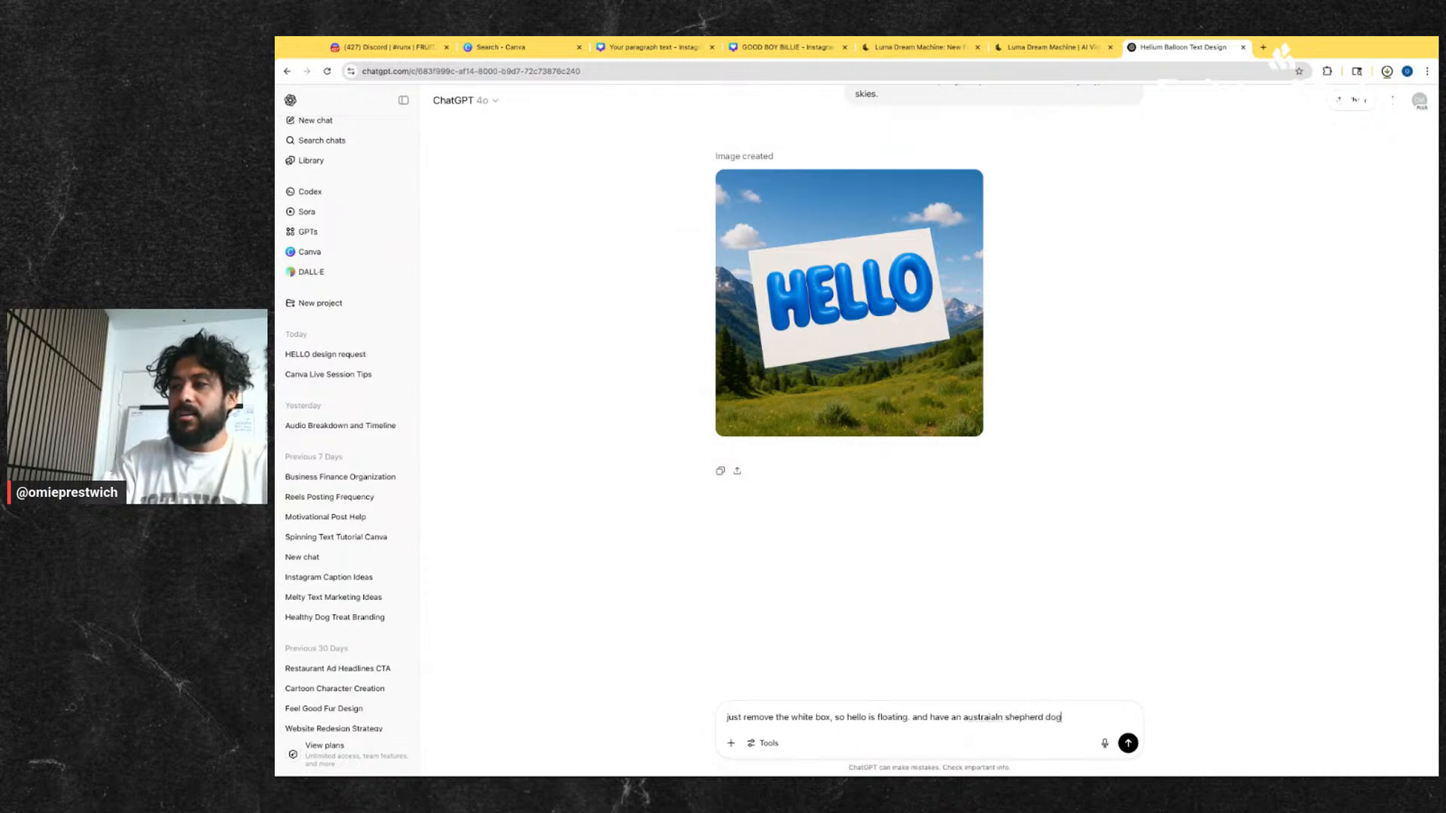
pyautogui.write(' holding ')
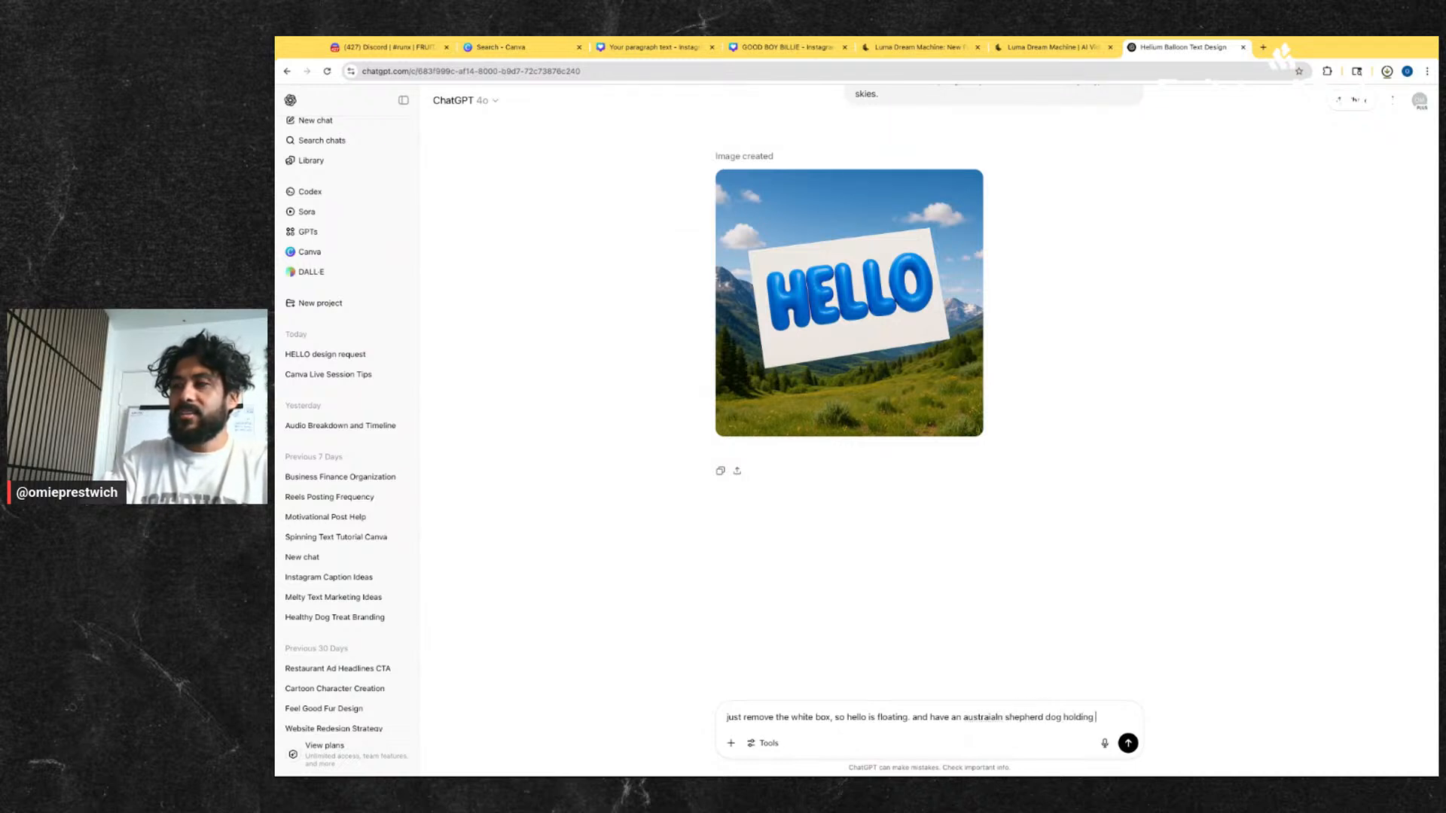
pyautogui.write('one of the b')
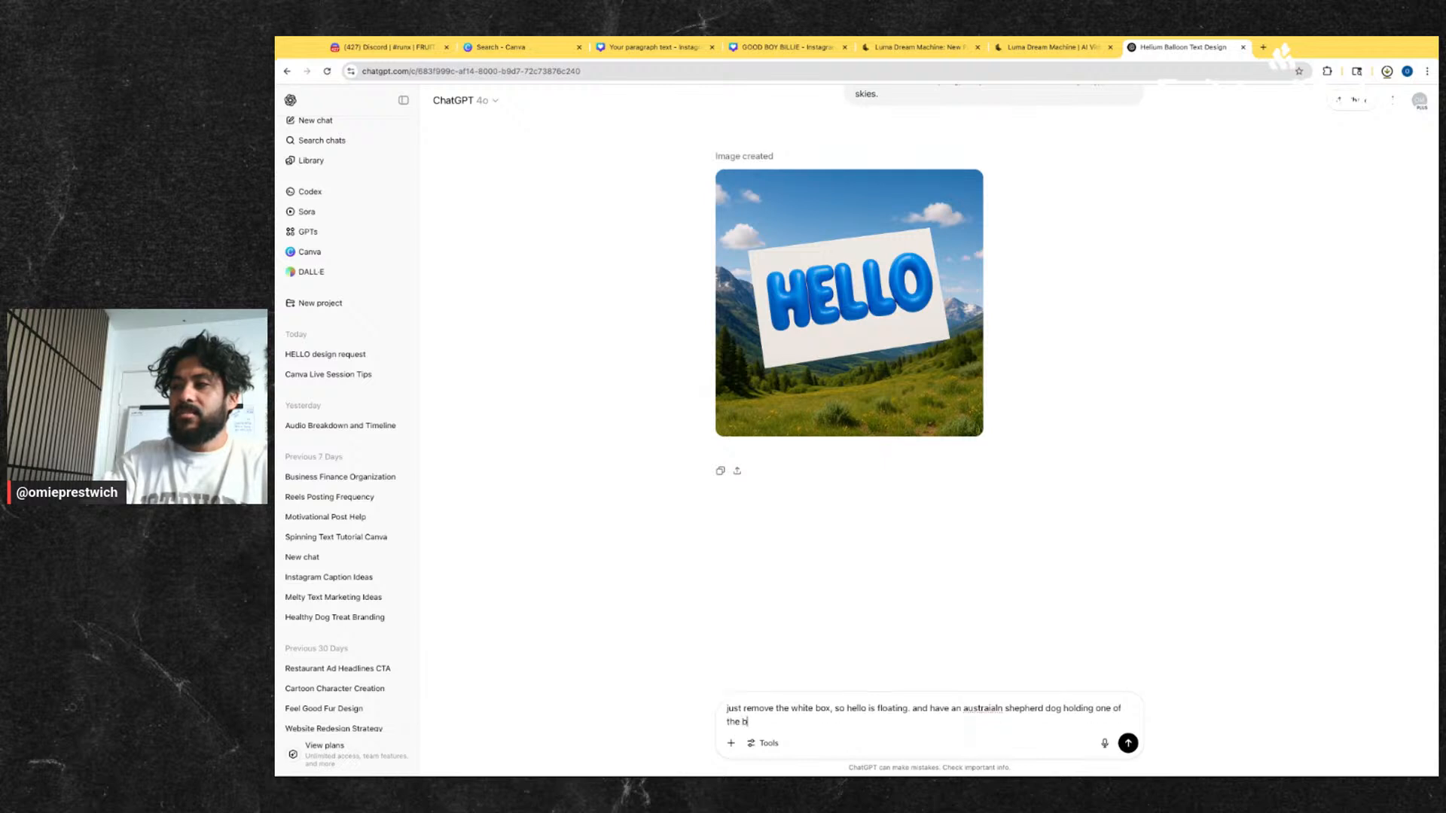
pyautogui.write('allons.')
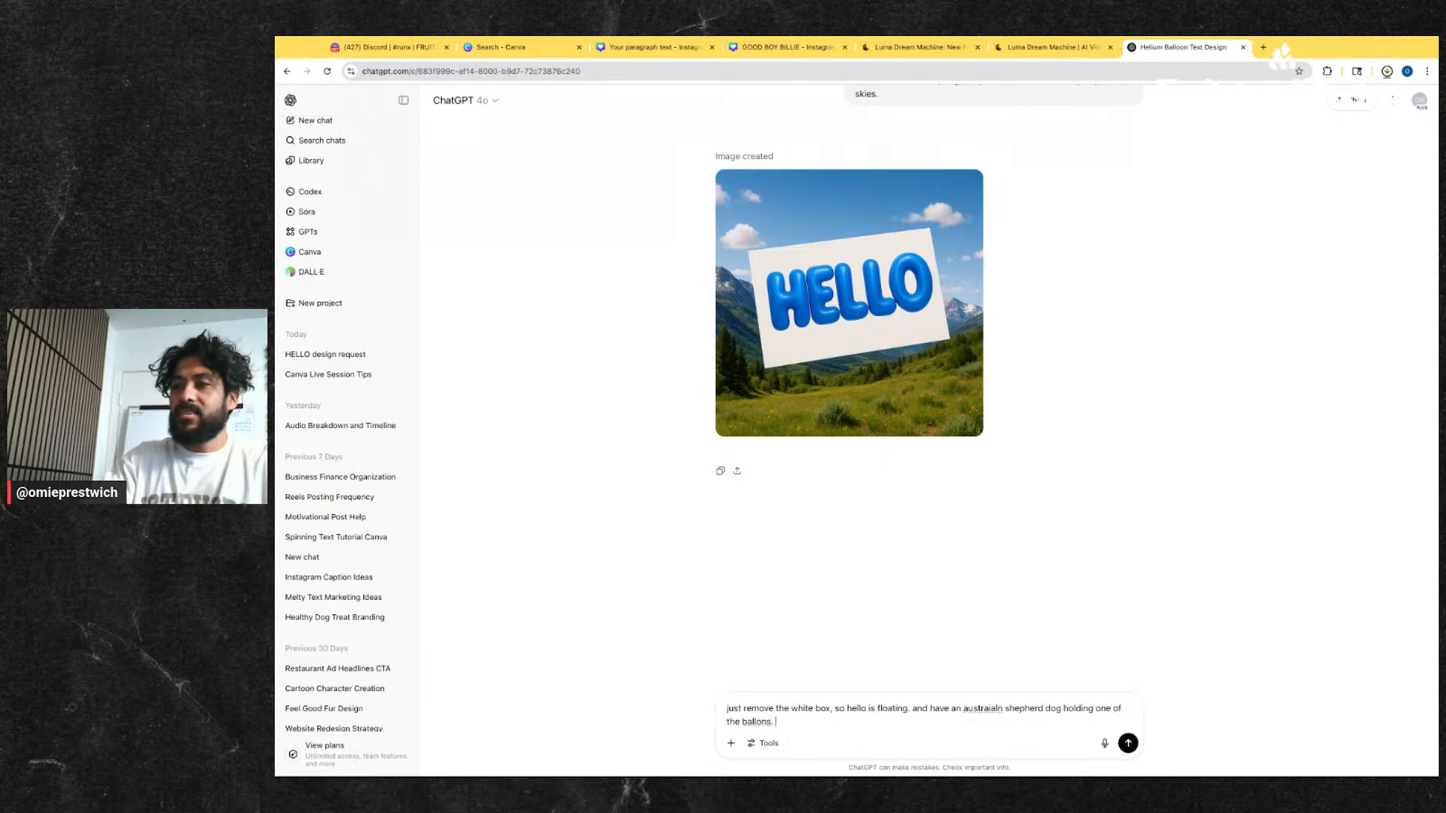
pyautogui.press('BackSpace')
pyautogui.press('BackSpace')
pyautogui.write('by the string. ')
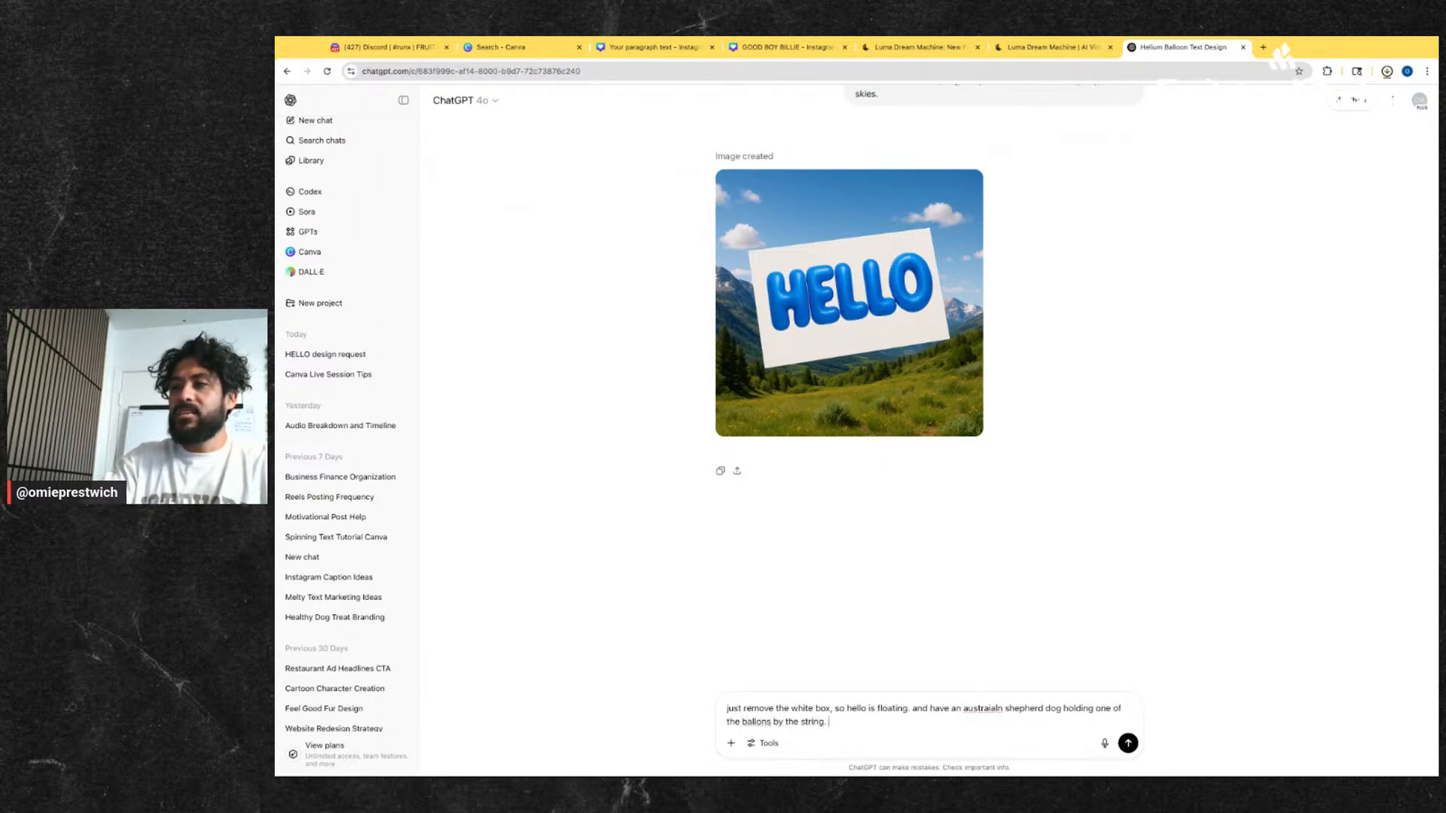
pyautogui.write('see the image of dog')
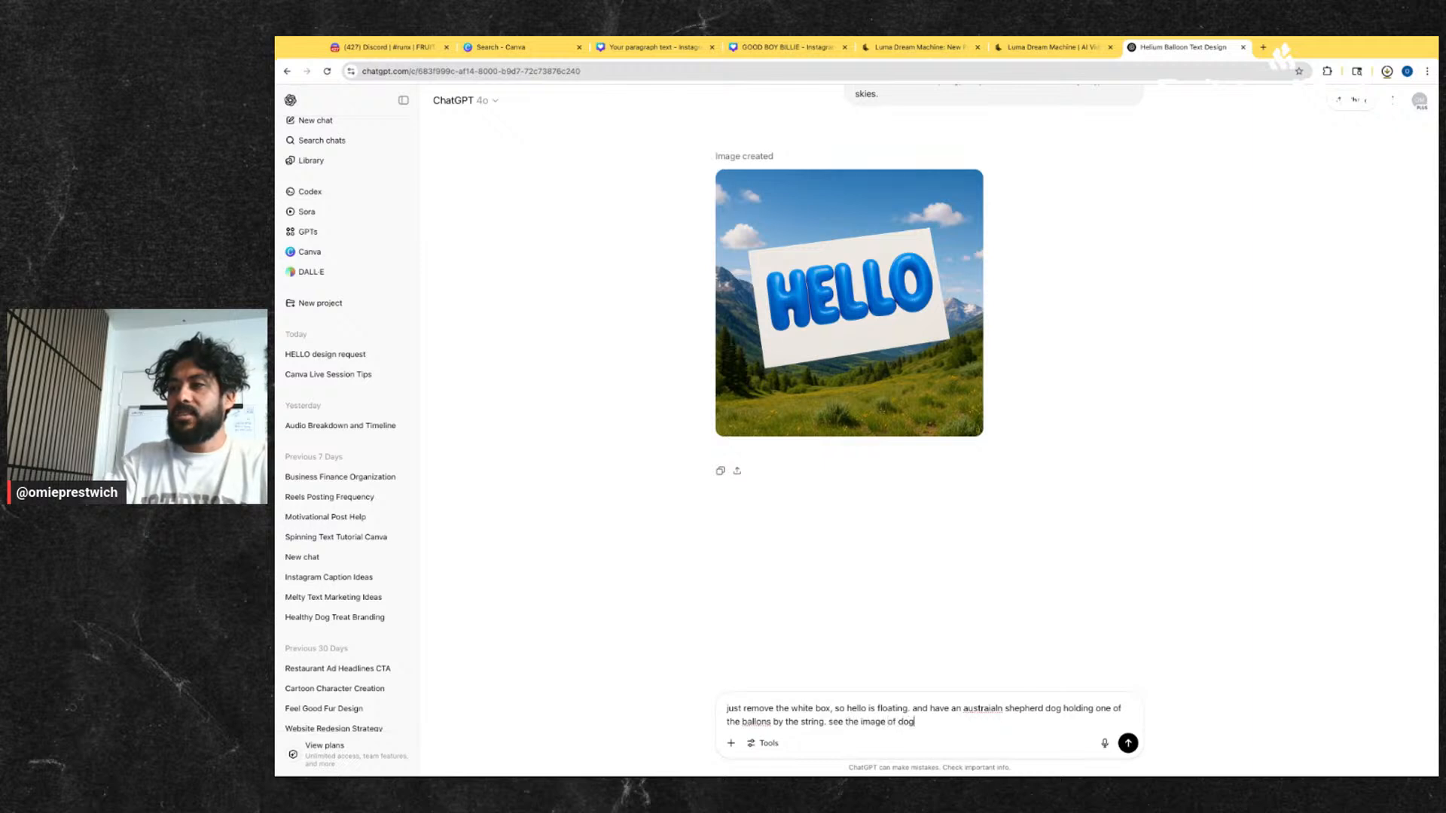
pyautogui.write(' for reference.')
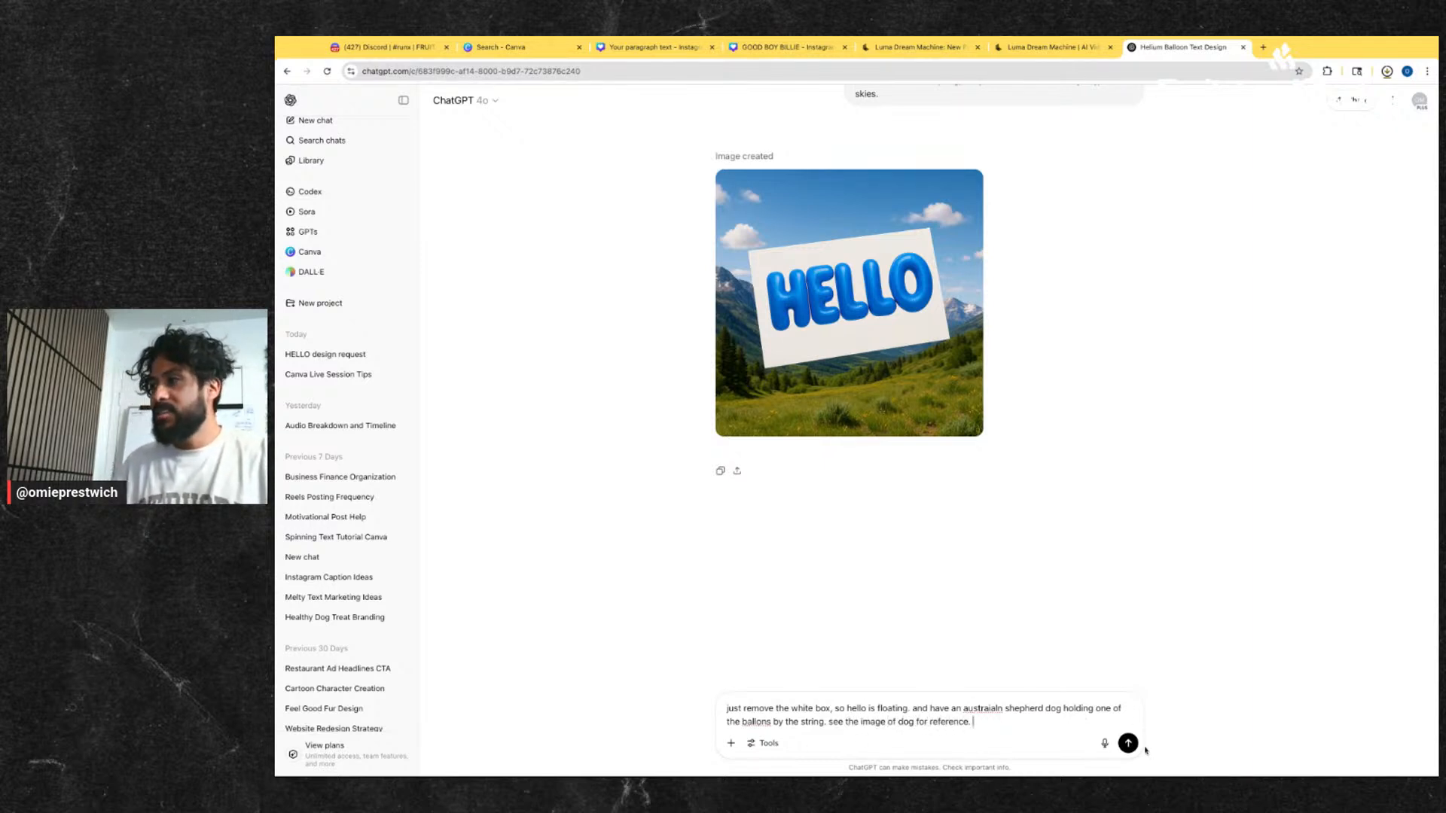
# - Attach the dog reference photo and send the floating-HELLO request
pyautogui.click(731, 743)
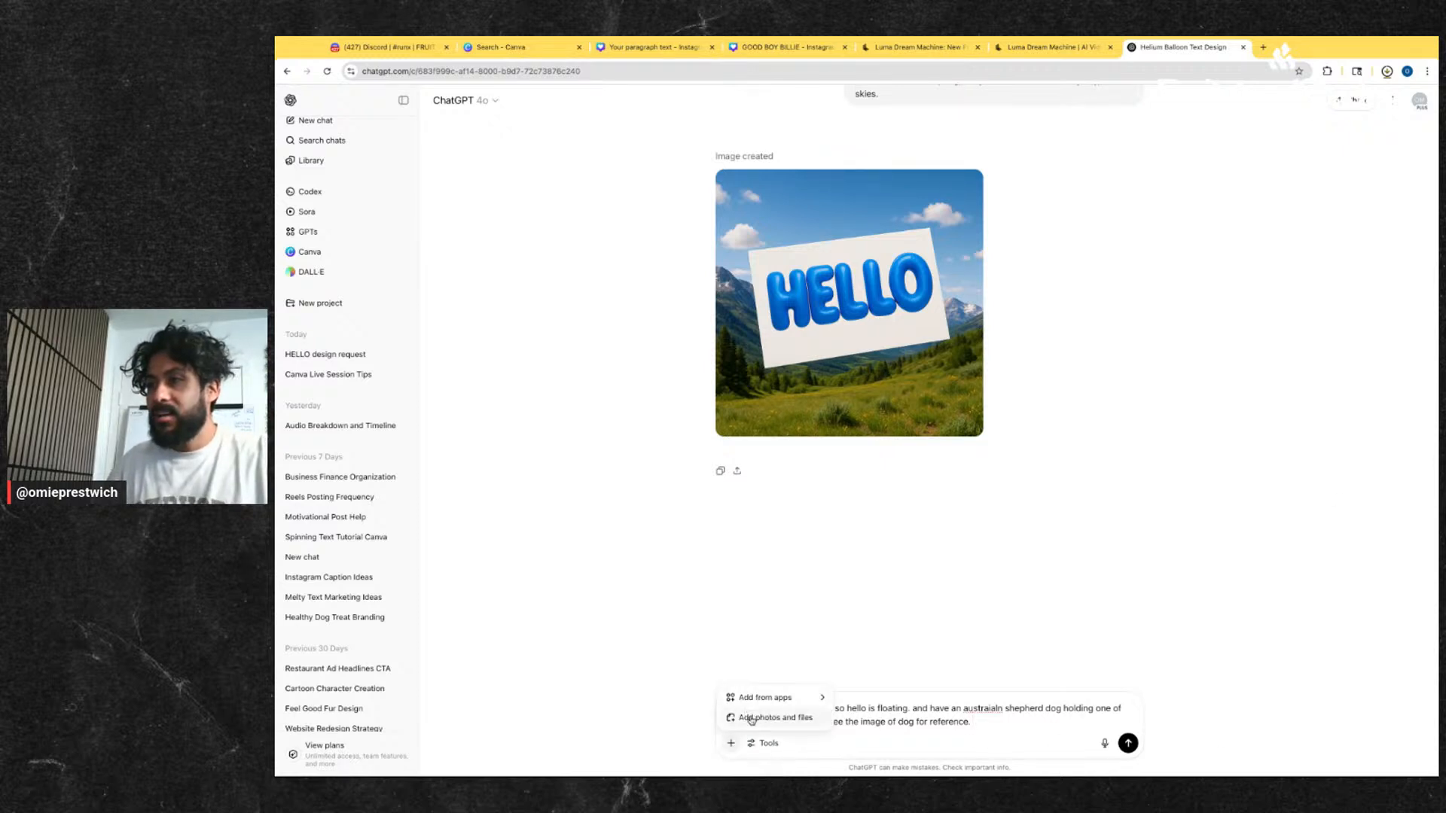
pyautogui.click(750, 719)
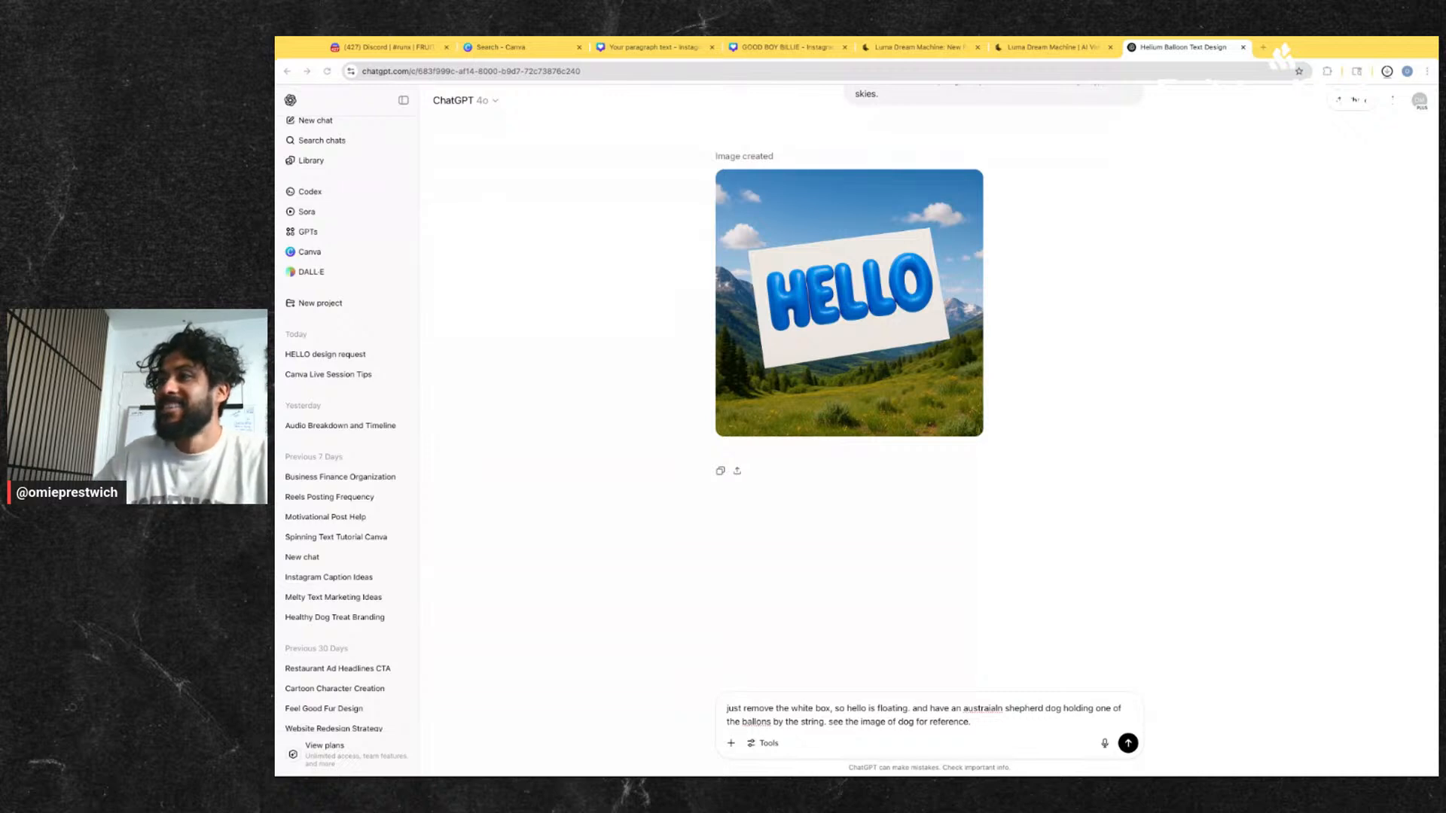
pyautogui.hotkey('ctrl', 'v')
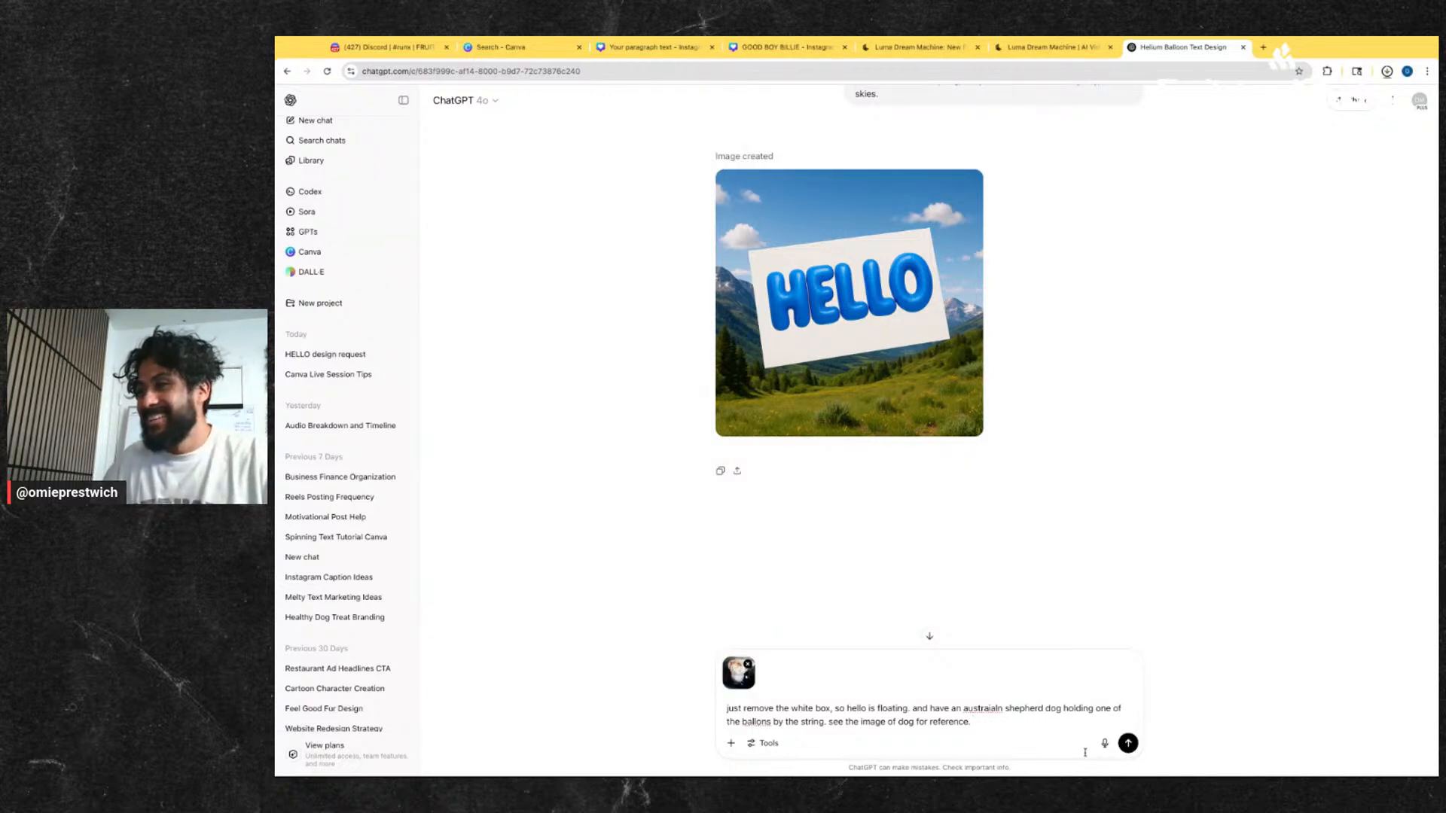
pyautogui.click(1128, 743)
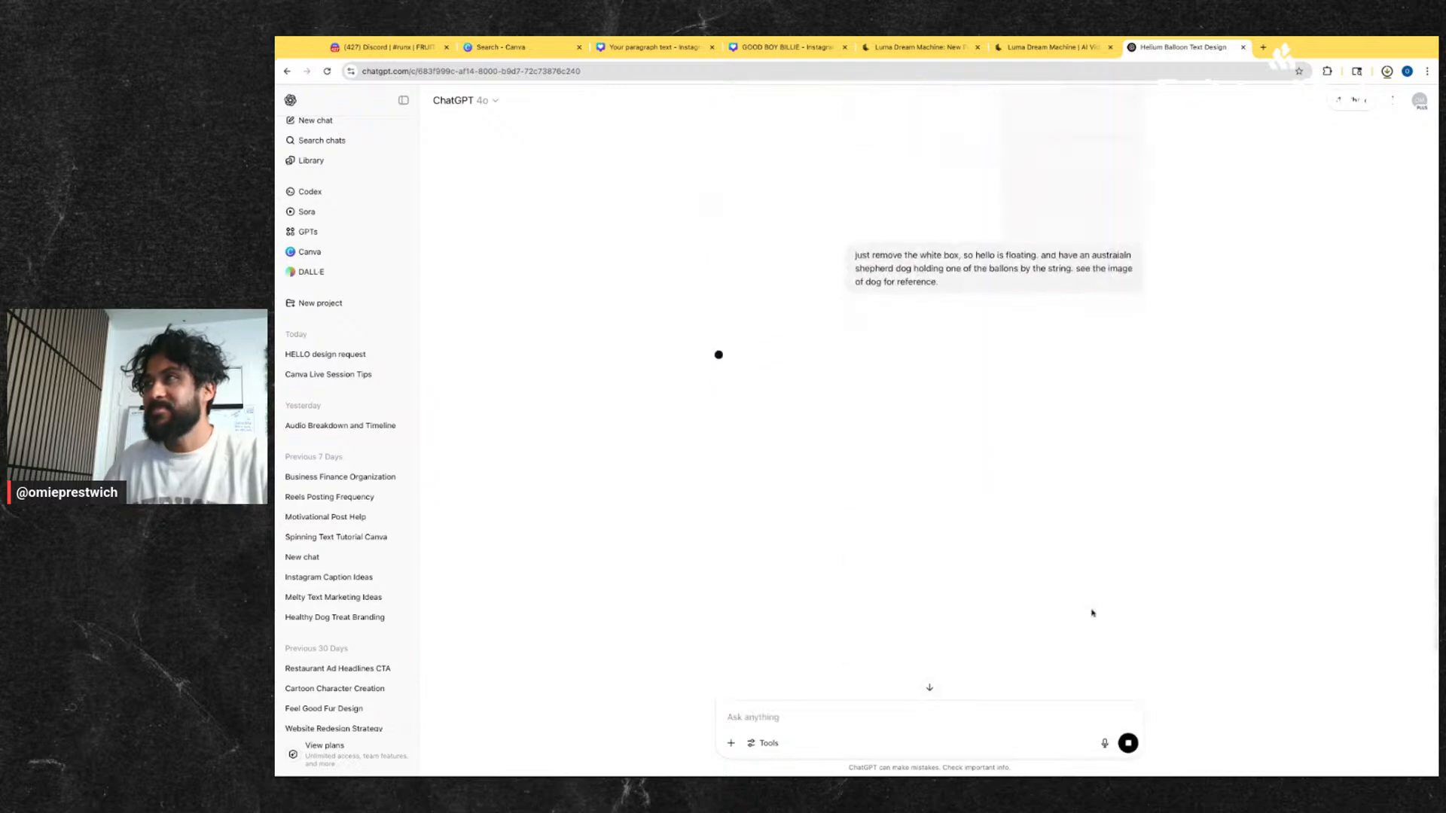
# - Drag the HELLO lettering to the centre of the Canva page, then go back to the ChatGPT chat
pyautogui.click(1053, 50)
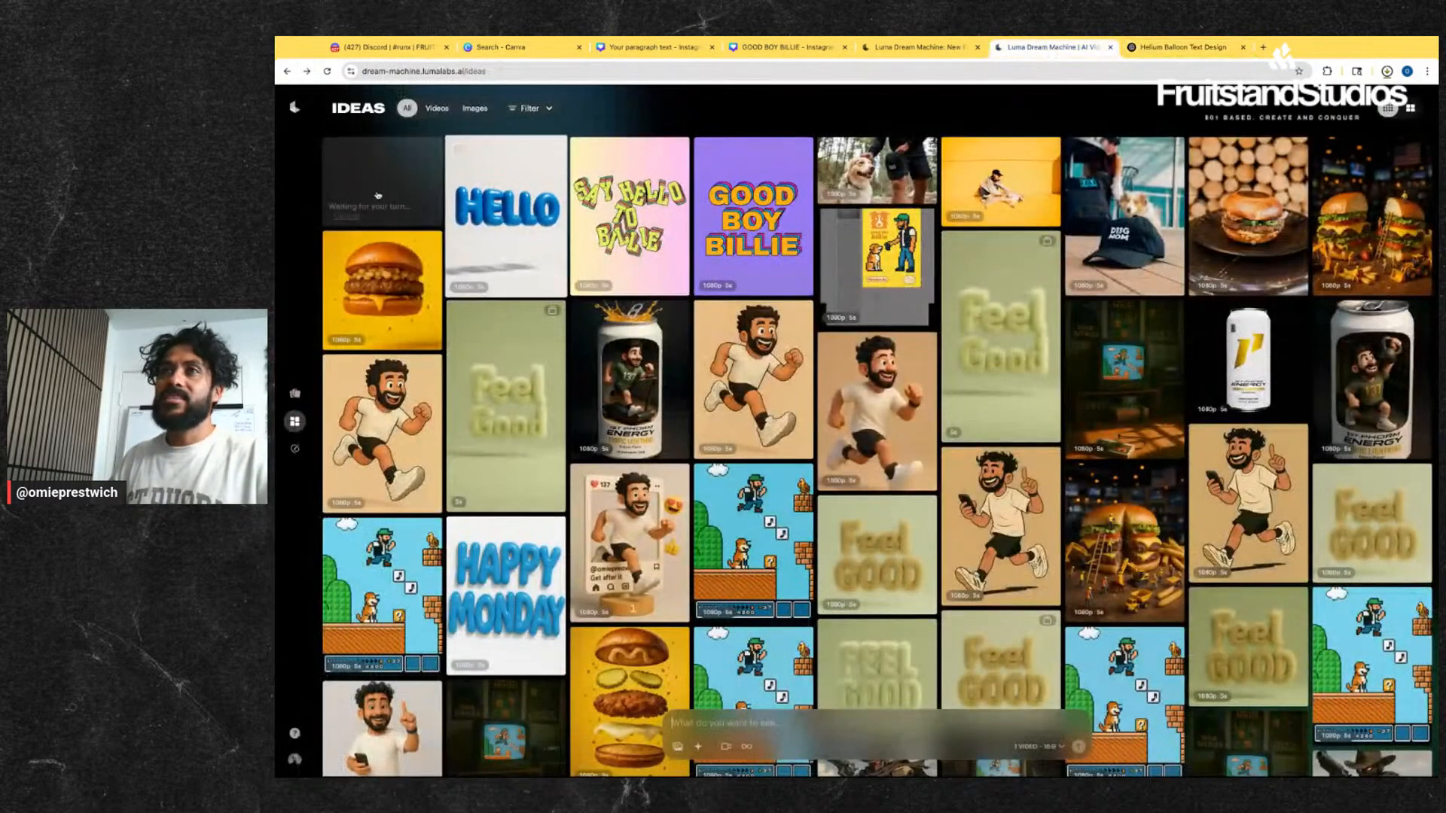
pyautogui.click(794, 48)
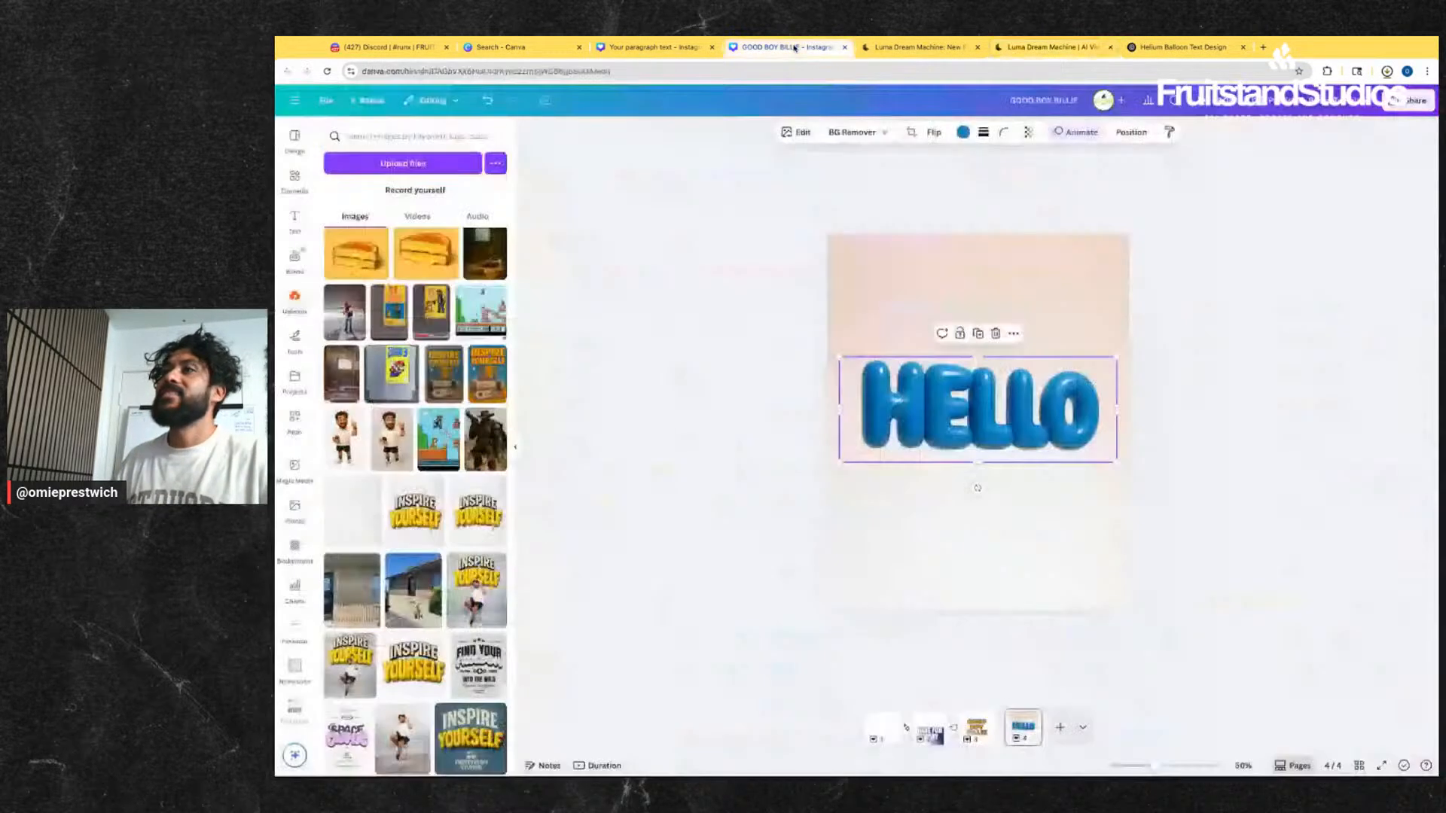
pyautogui.moveTo(1030, 373); pyautogui.dragTo(994, 414)
pyautogui.click(1042, 316)
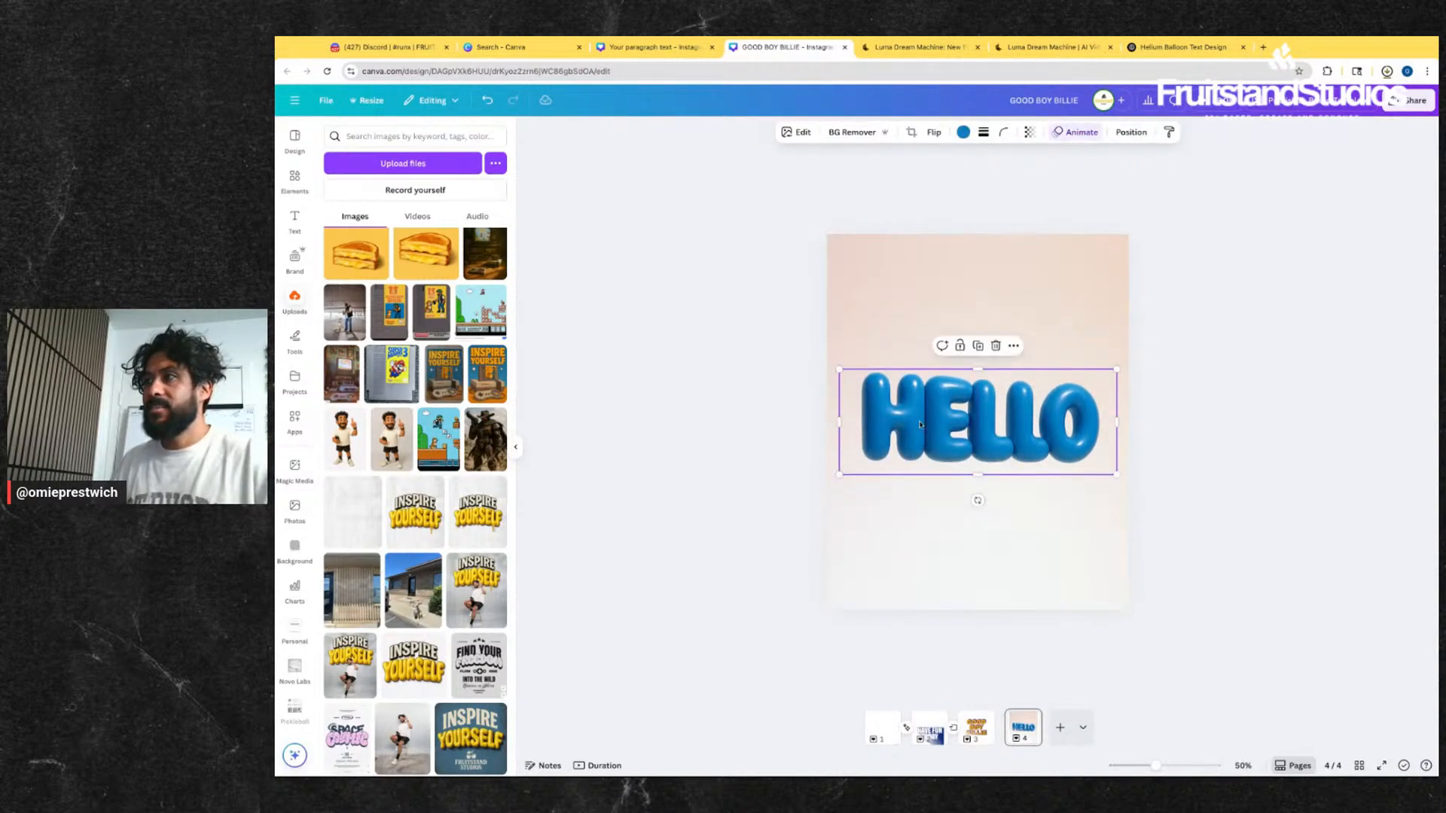
pyautogui.doubleClick(919, 424)
pyautogui.click(1225, 440)
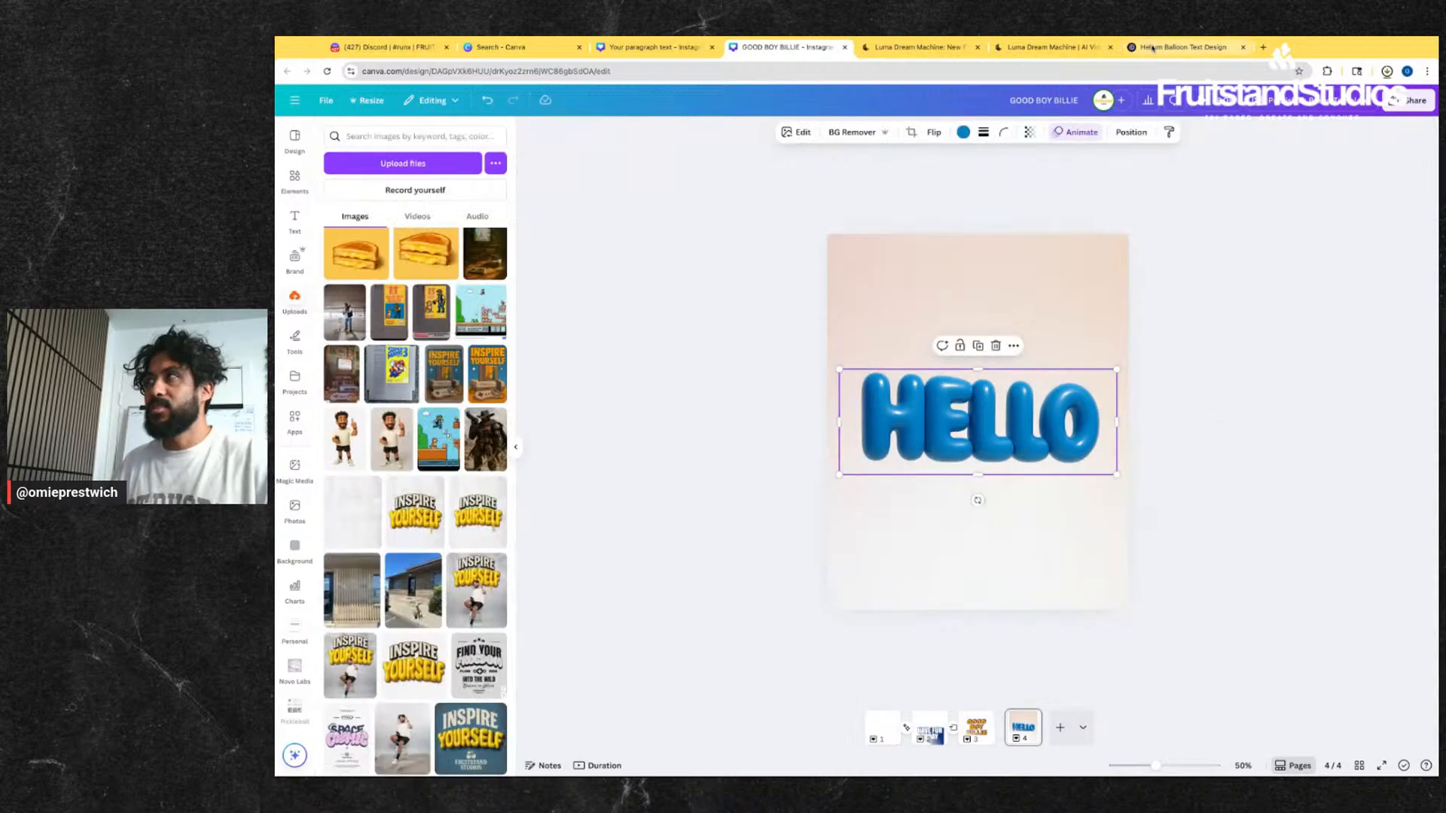
pyautogui.click(1175, 47)
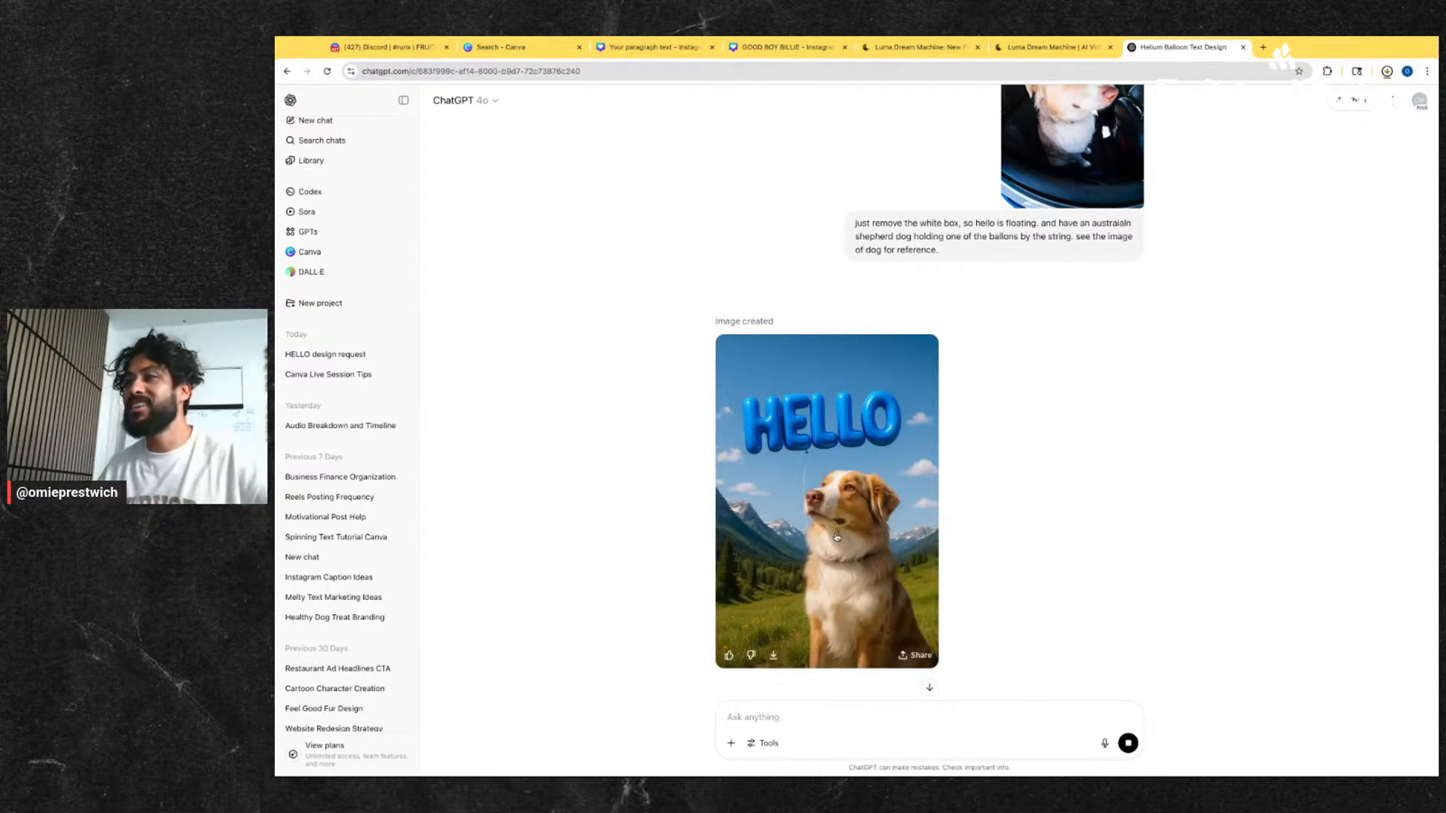
# - View the new HELLO dog image, then type 'one more time. but have the string behind the dog'
pyautogui.click(818, 615)
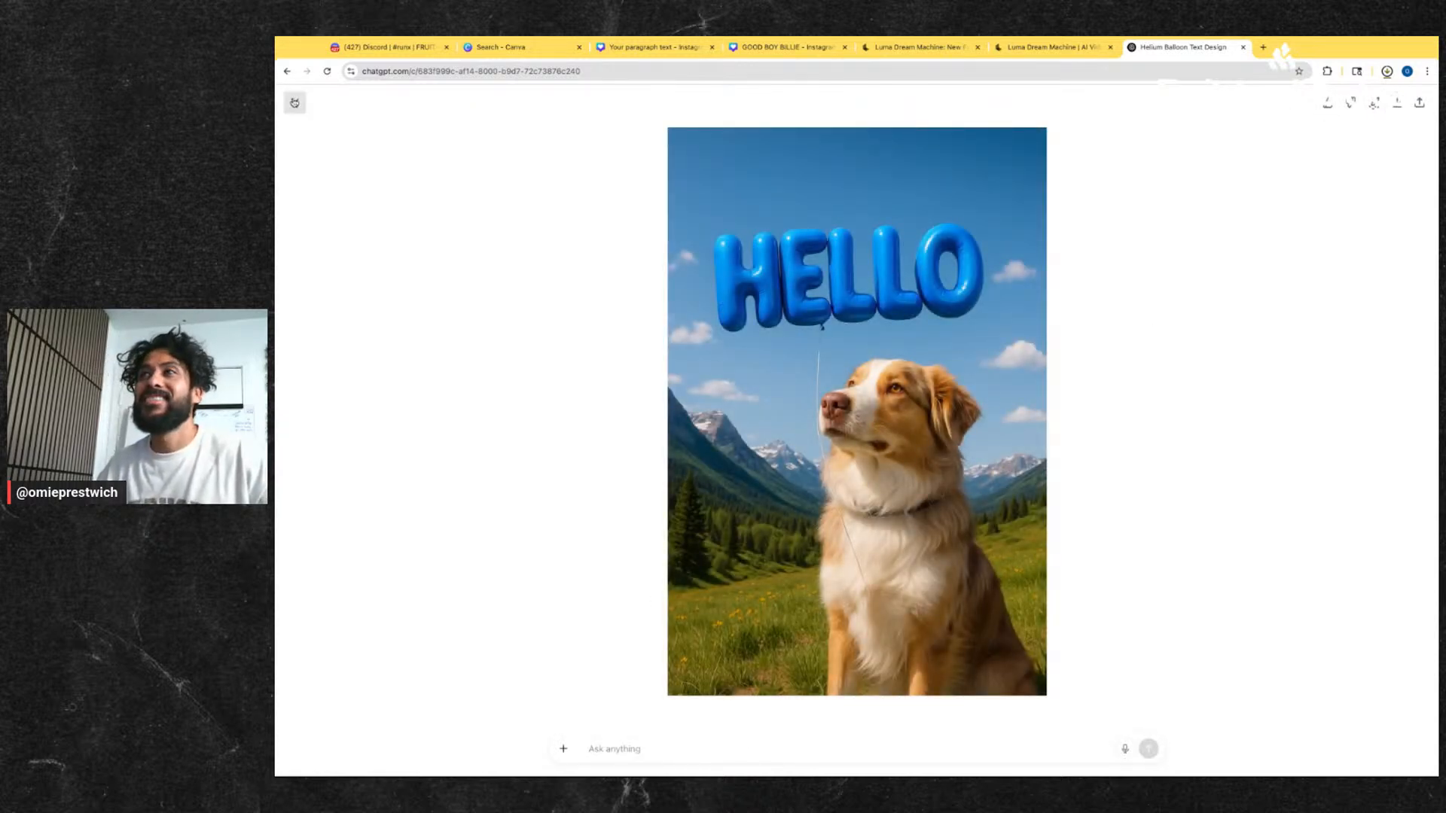
pyautogui.click(294, 102)
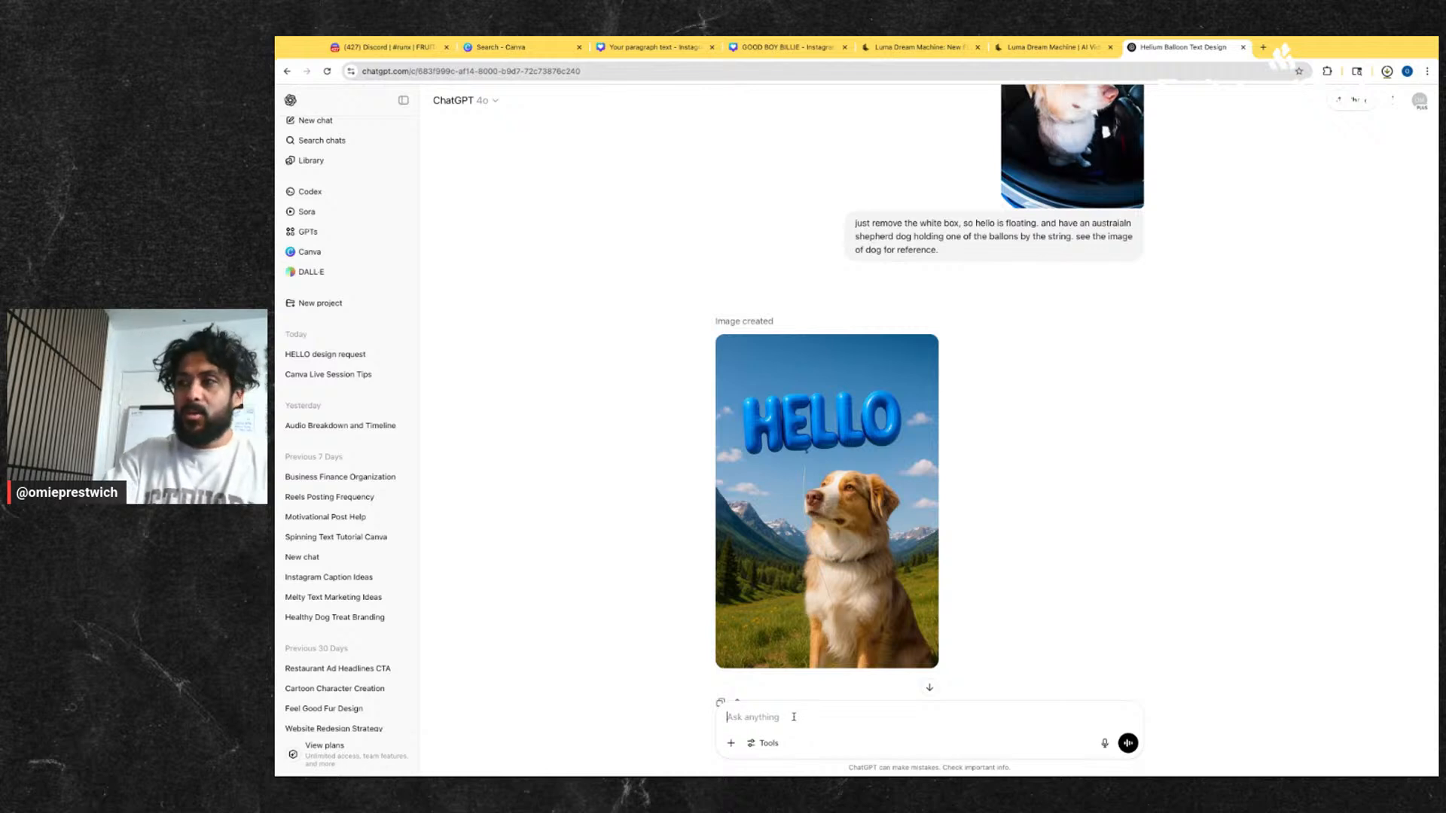
pyautogui.write('one more time. but ')
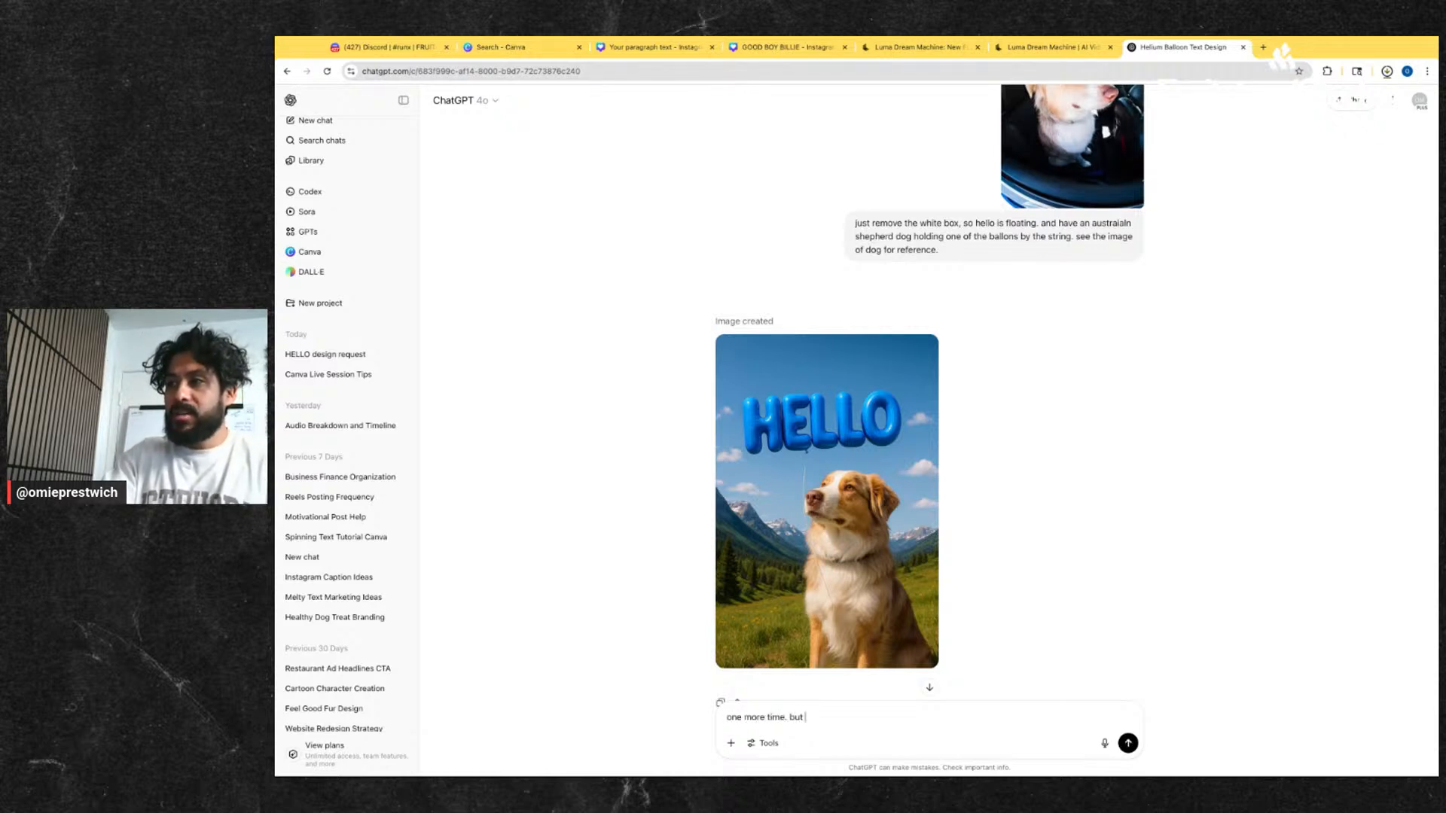
pyautogui.write('have the sring')
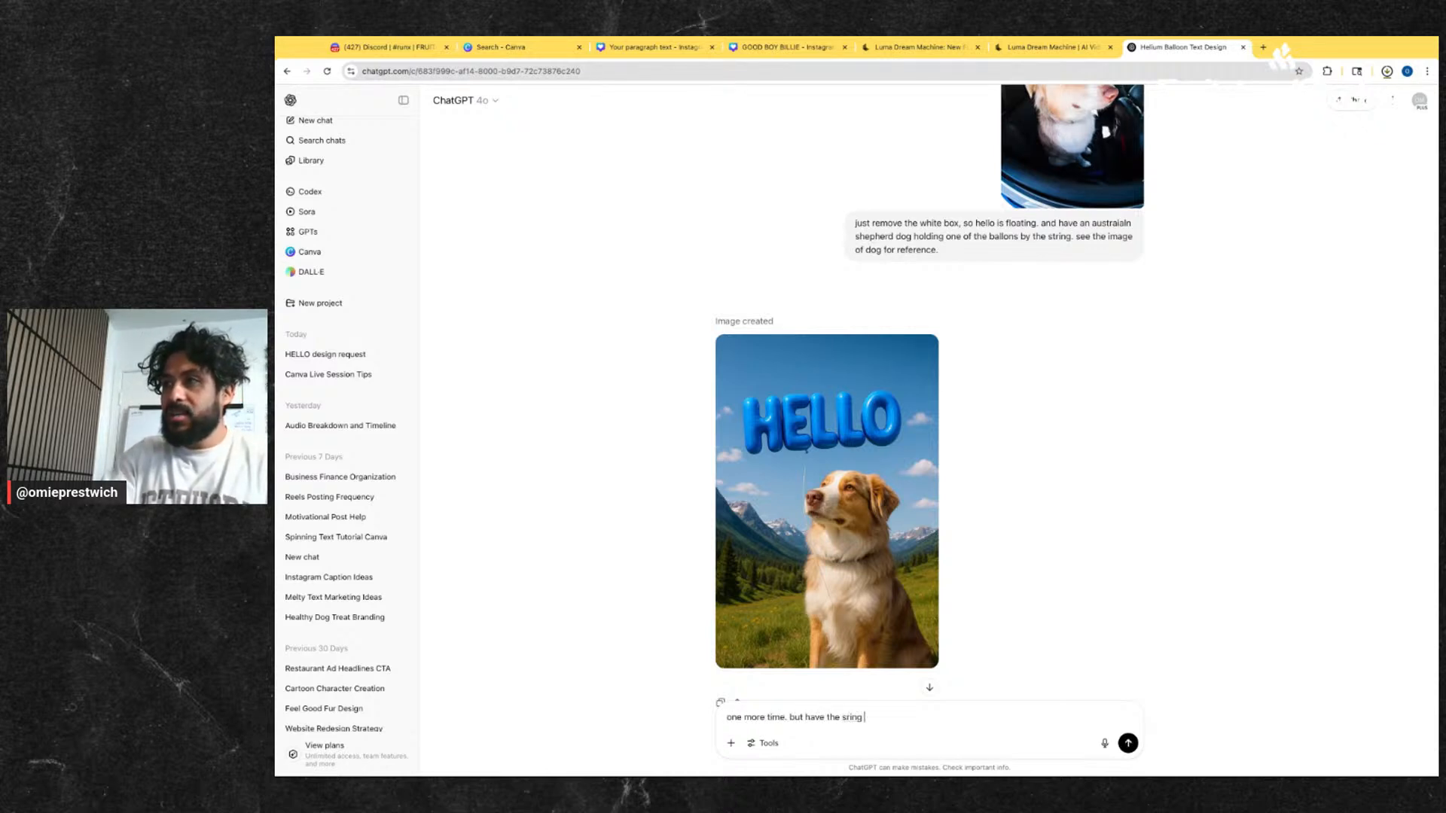
pyautogui.press('BackSpace')
pyautogui.press('BackSpace')
pyautogui.press('BackSpace')
pyautogui.press('BackSpace')
pyautogui.press('BackSpace')
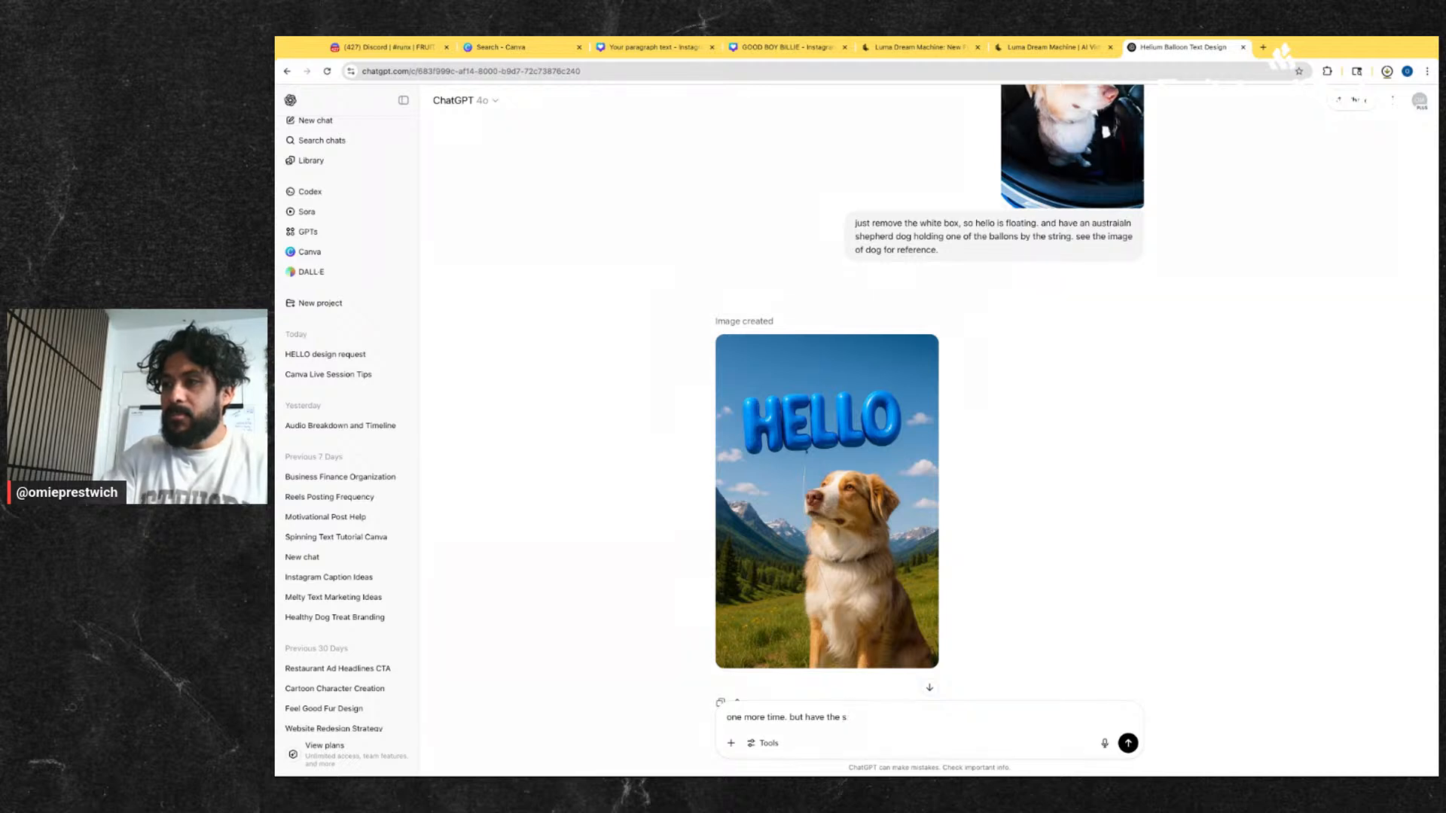
pyautogui.write('tring behind min')
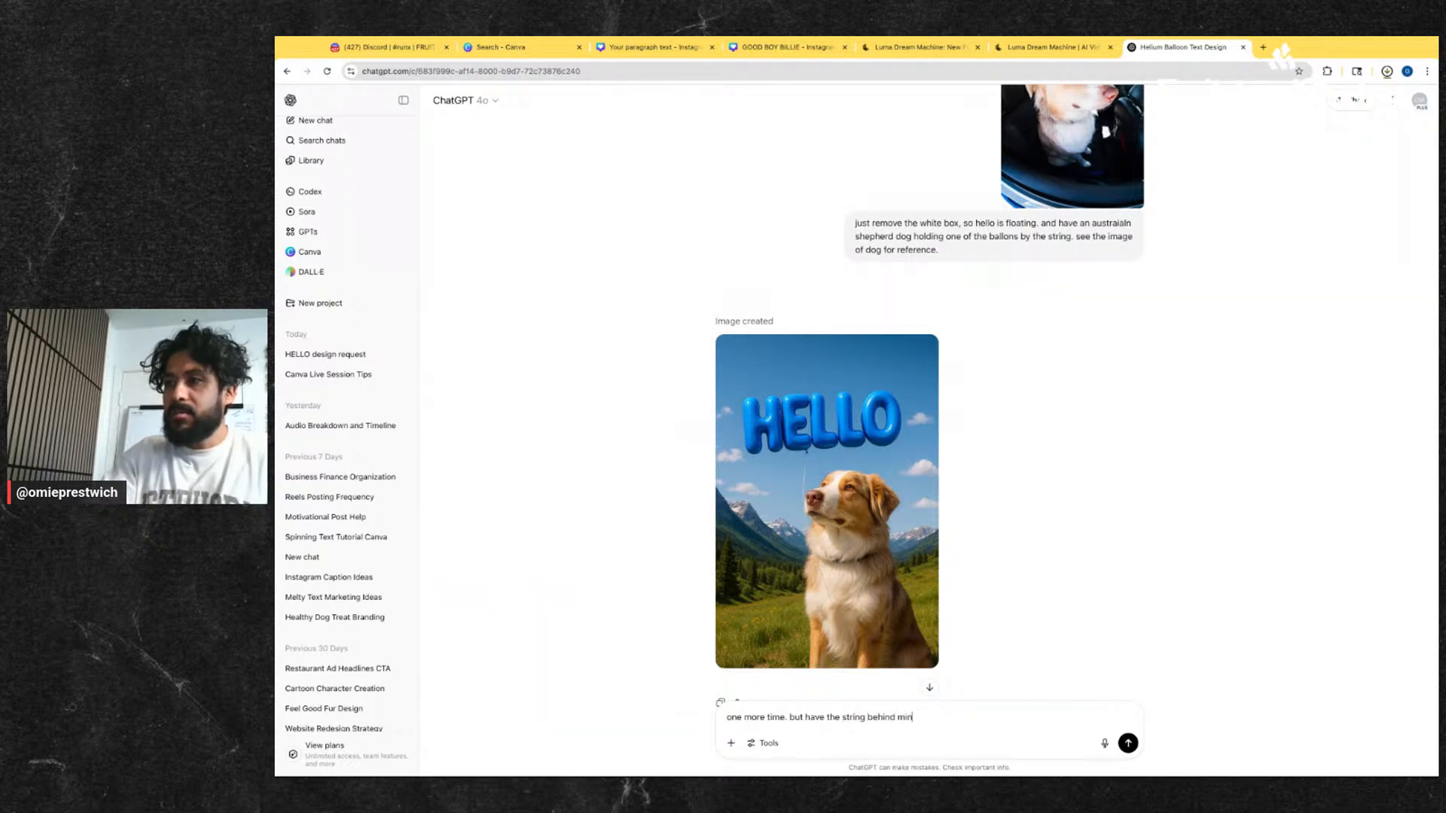
pyautogui.press('BackSpace')
pyautogui.press('BackSpace')
pyautogui.press('BackSpace')
pyautogui.write('the dog. and have the dog look happier.')
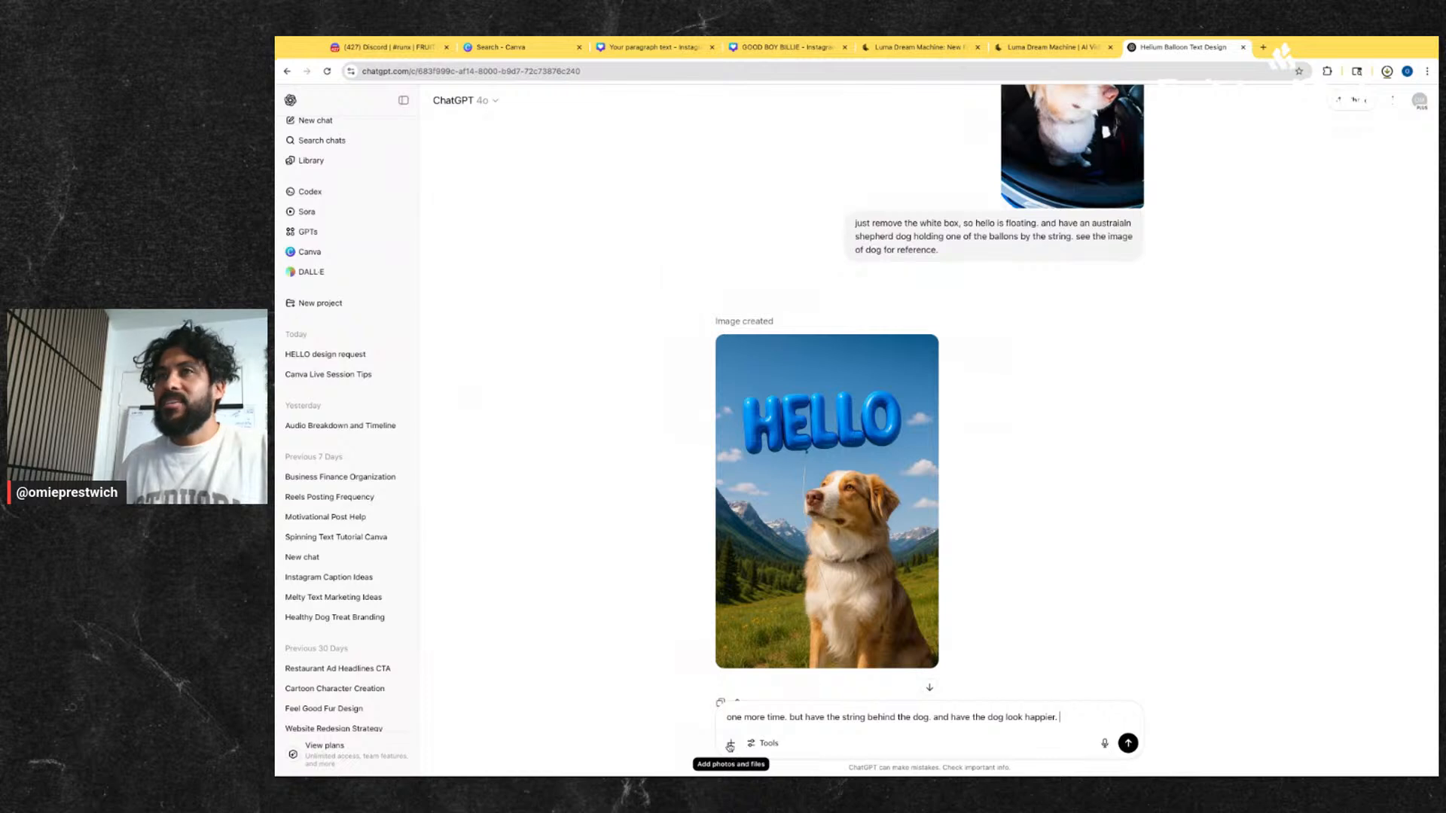
# - Attach the dog photo and send the revised request
pyautogui.click(730, 744)
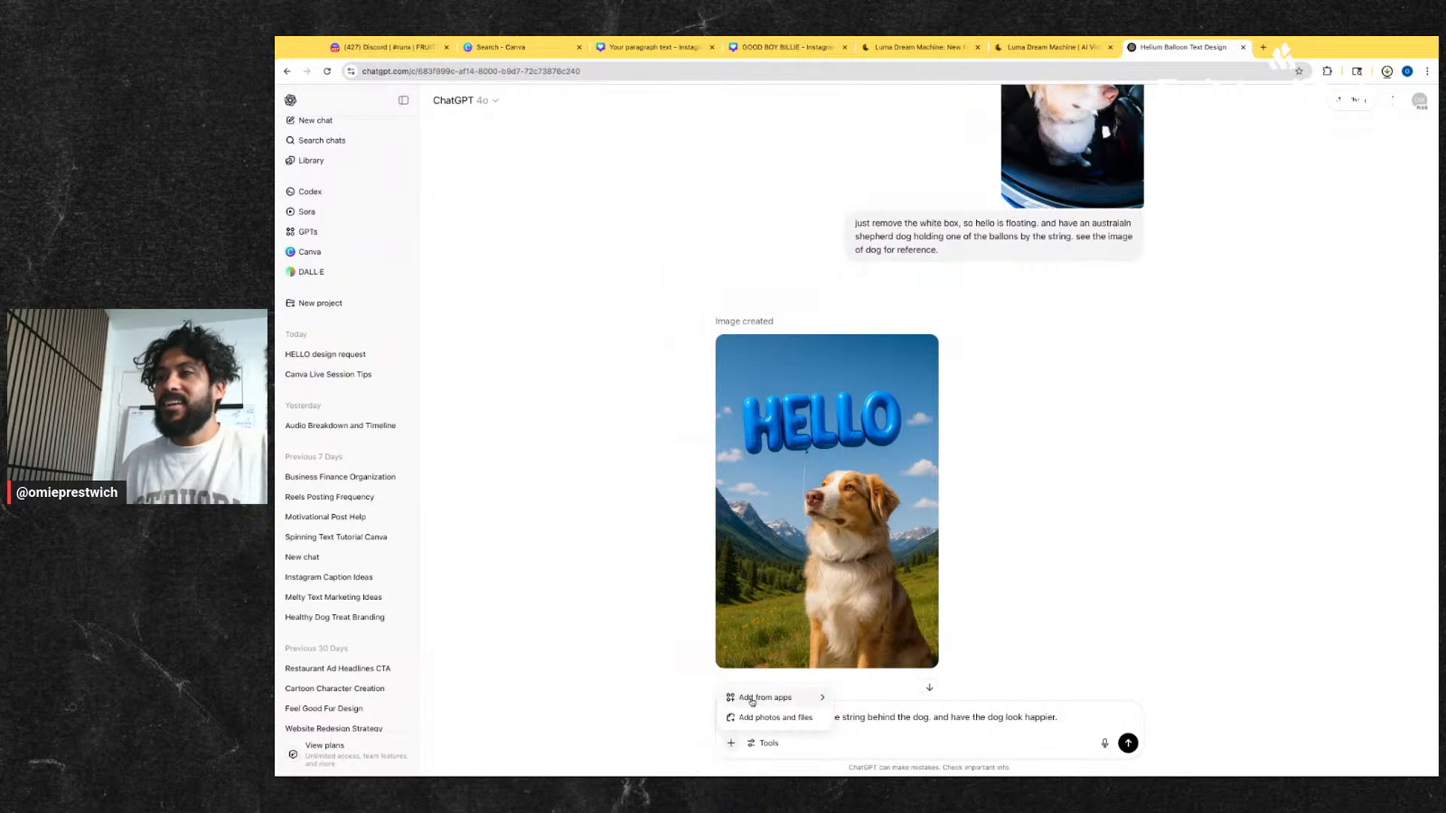
pyautogui.click(760, 713)
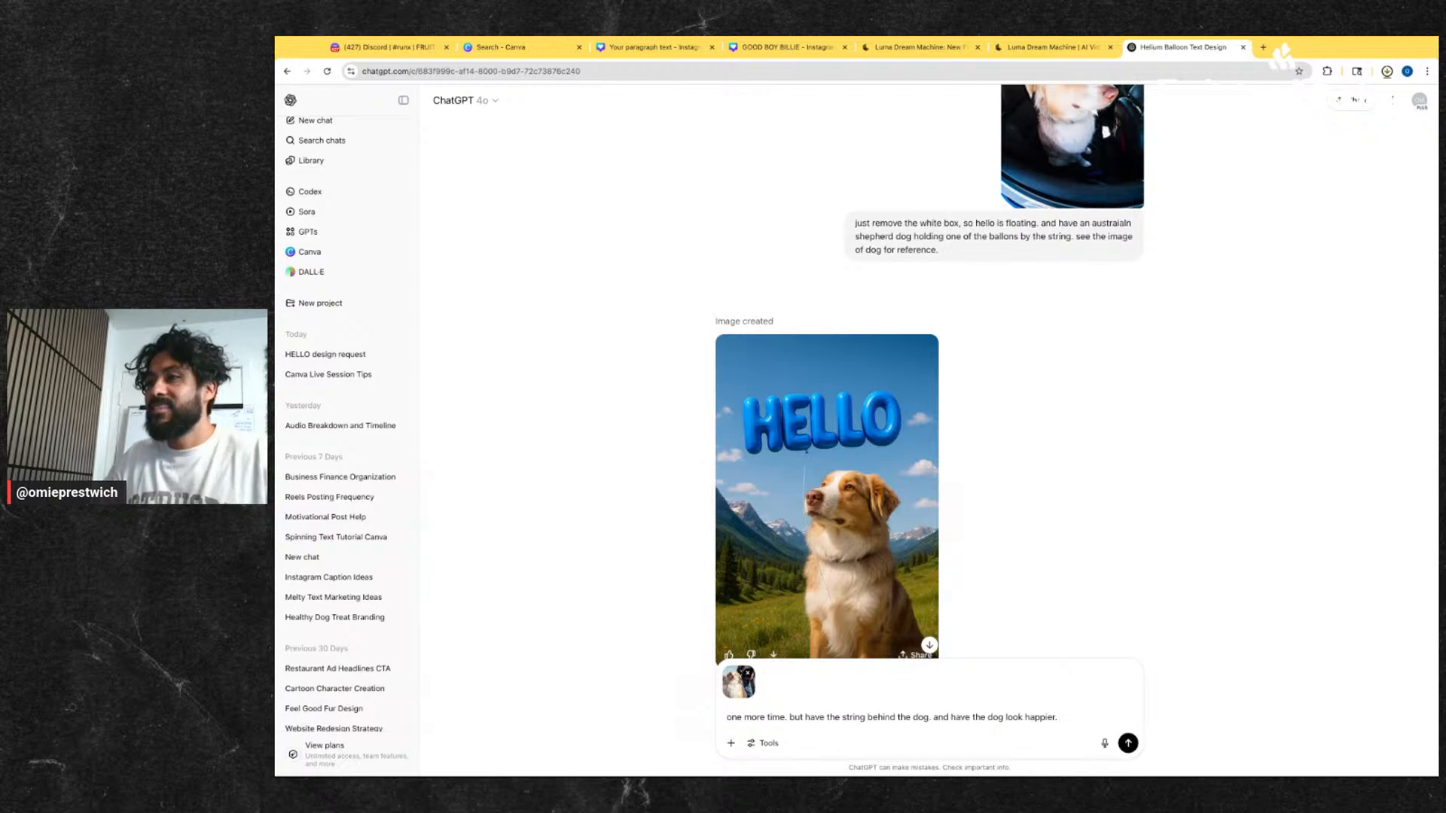
pyautogui.press('Return')
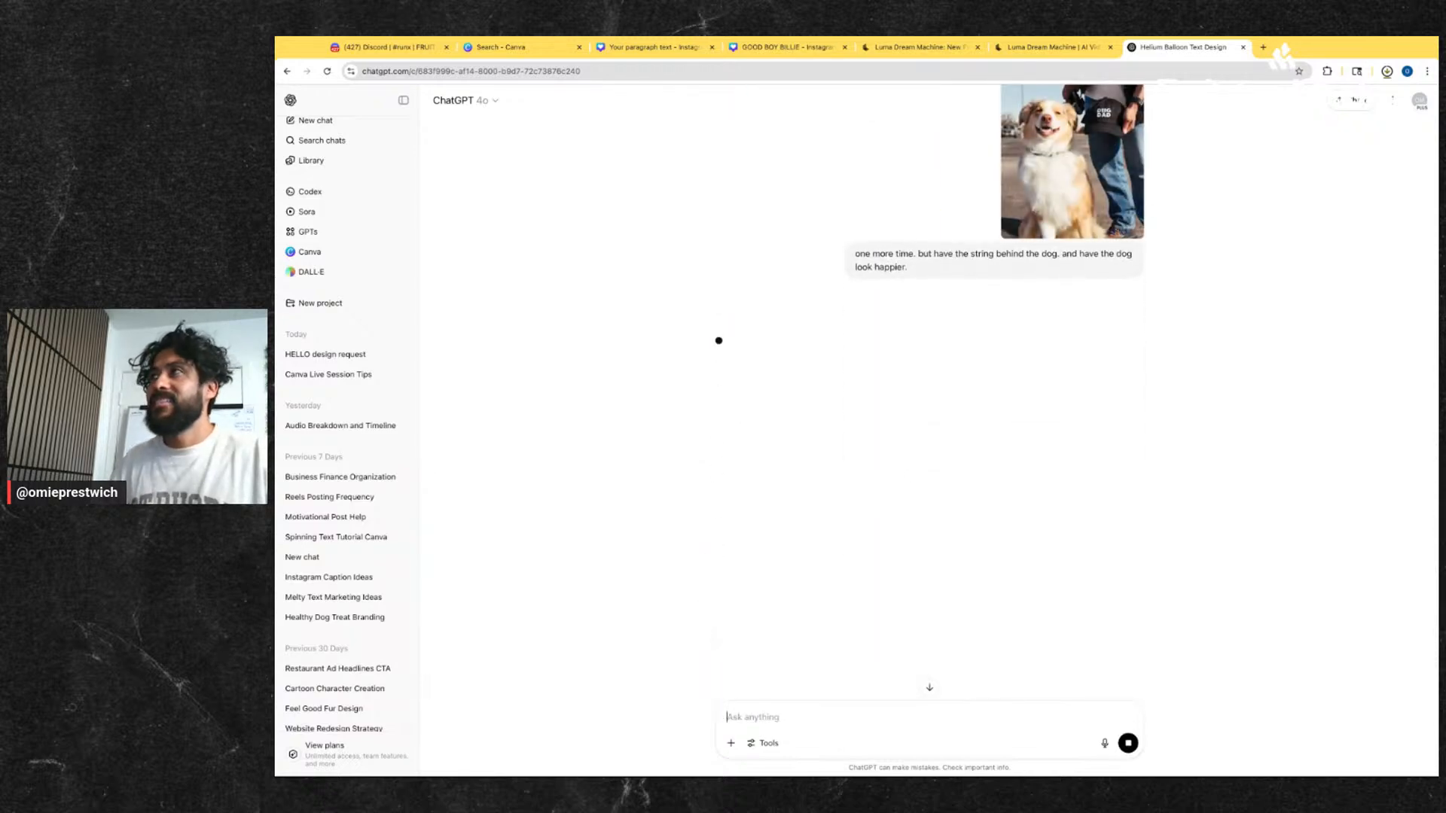
# - Open each HELLO balloon video in Luma Dream Machine, returning to the Ideas gallery after each
pyautogui.click(1057, 50)
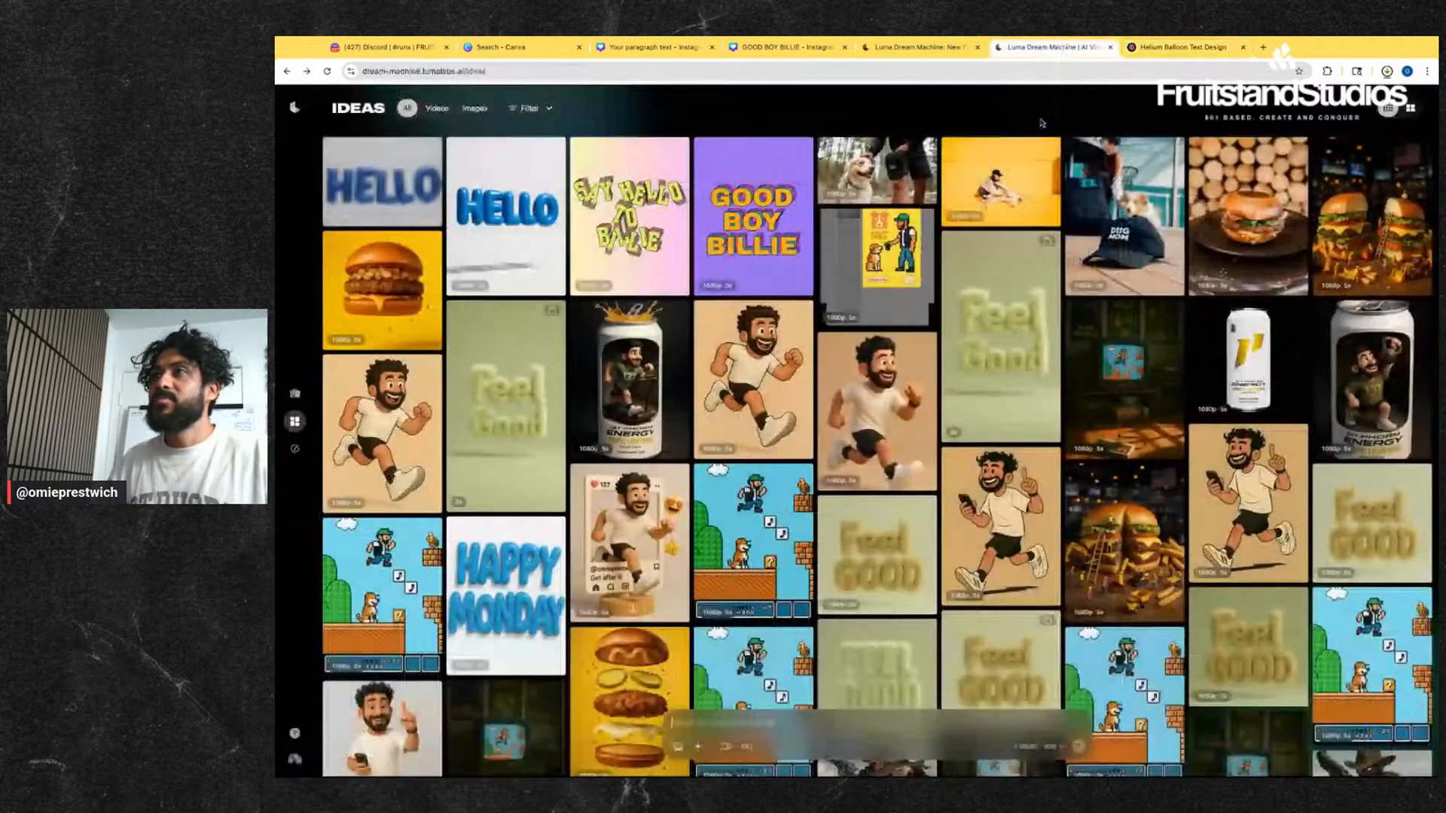
pyautogui.click(397, 199)
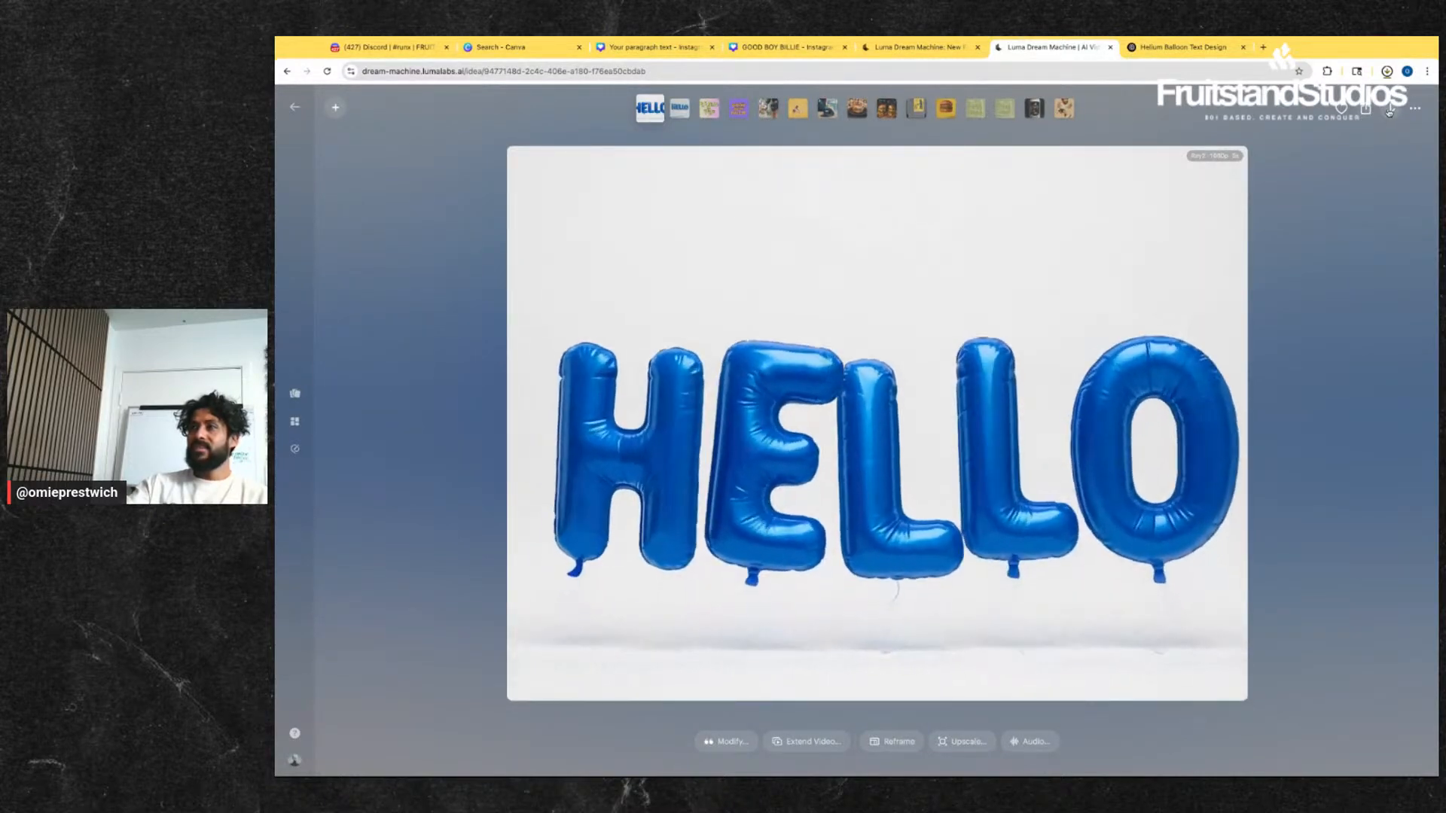
pyautogui.click(295, 106)
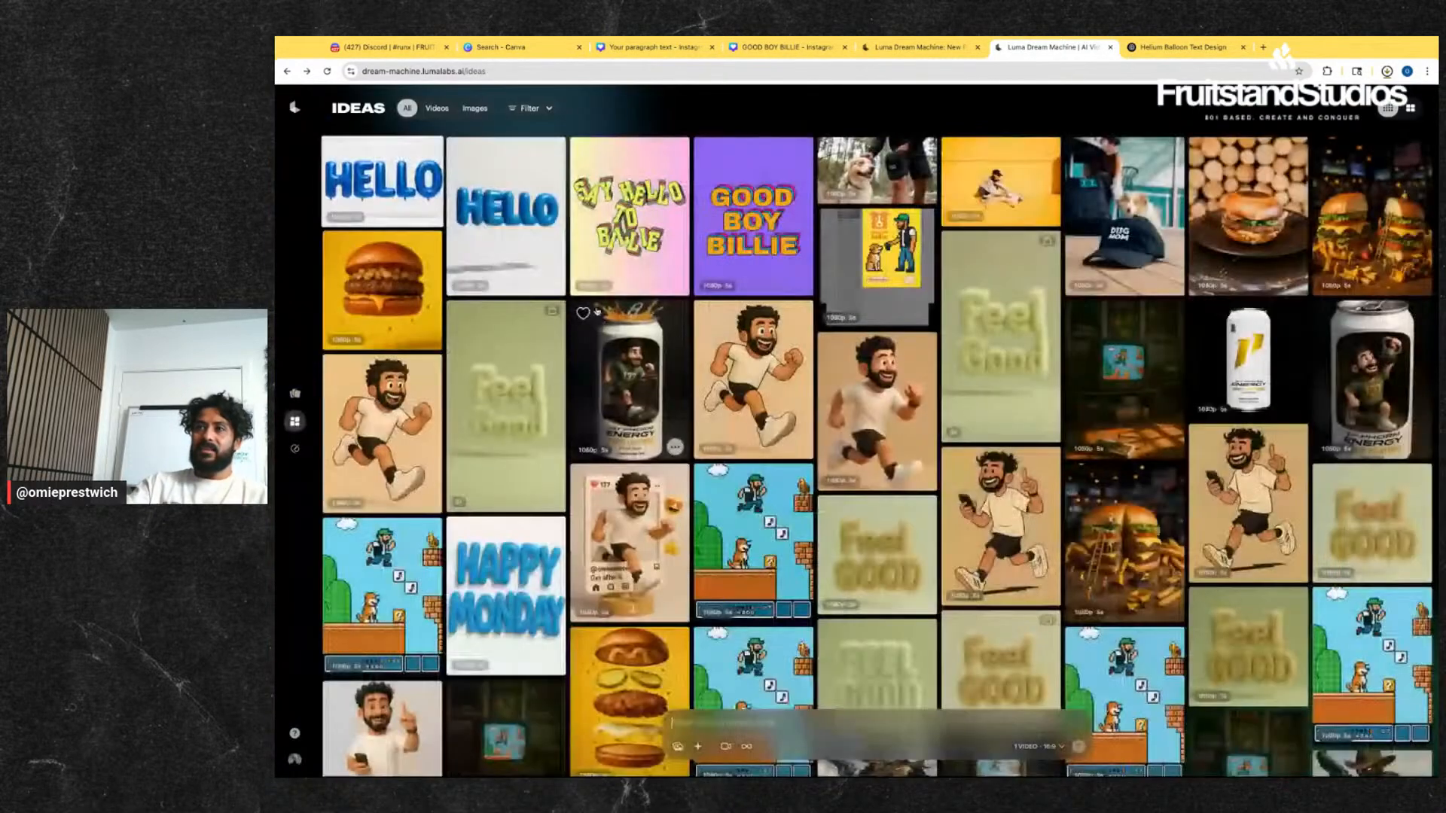
pyautogui.click(506, 214)
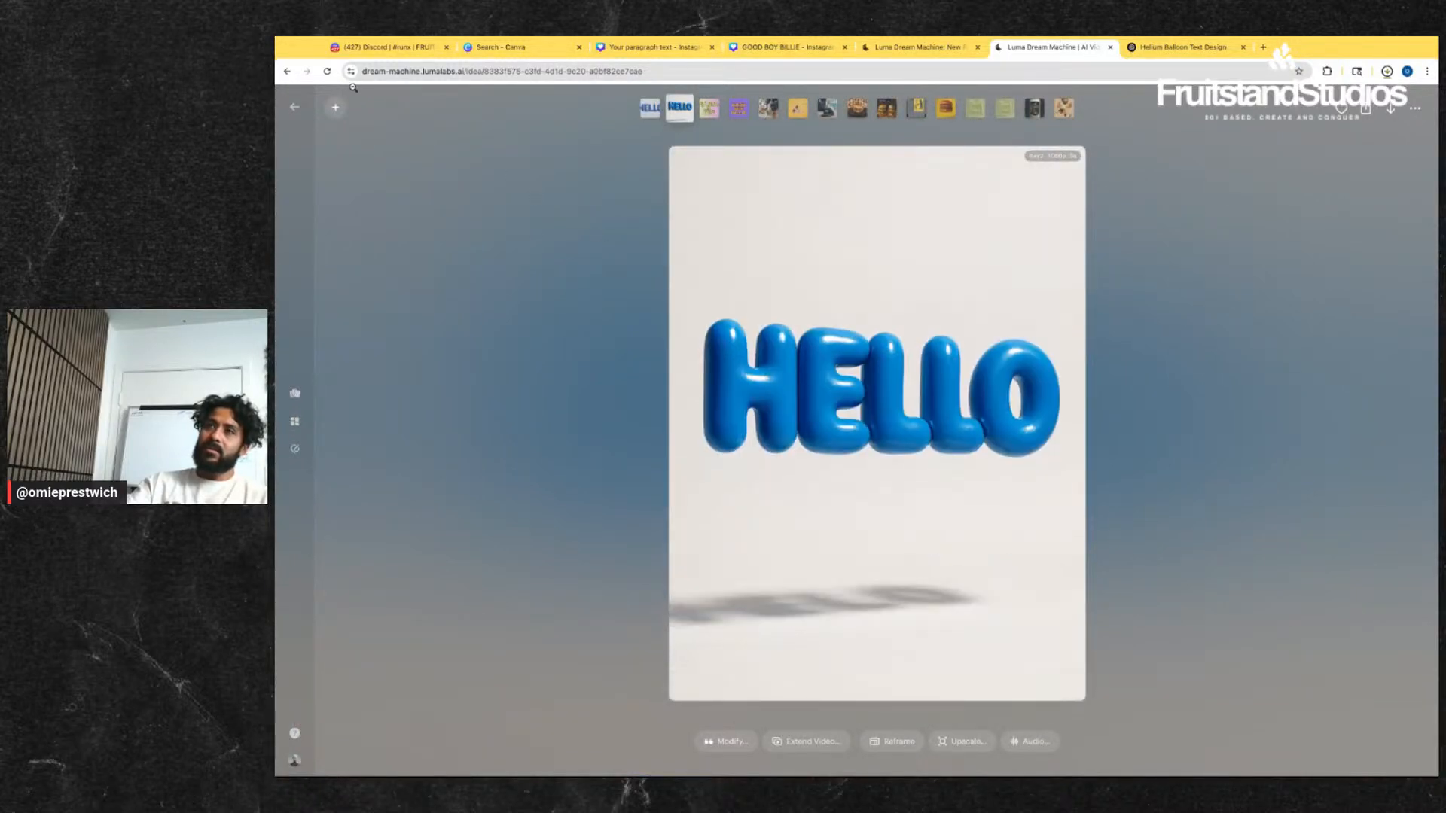
pyautogui.click(294, 106)
pyautogui.click(413, 201)
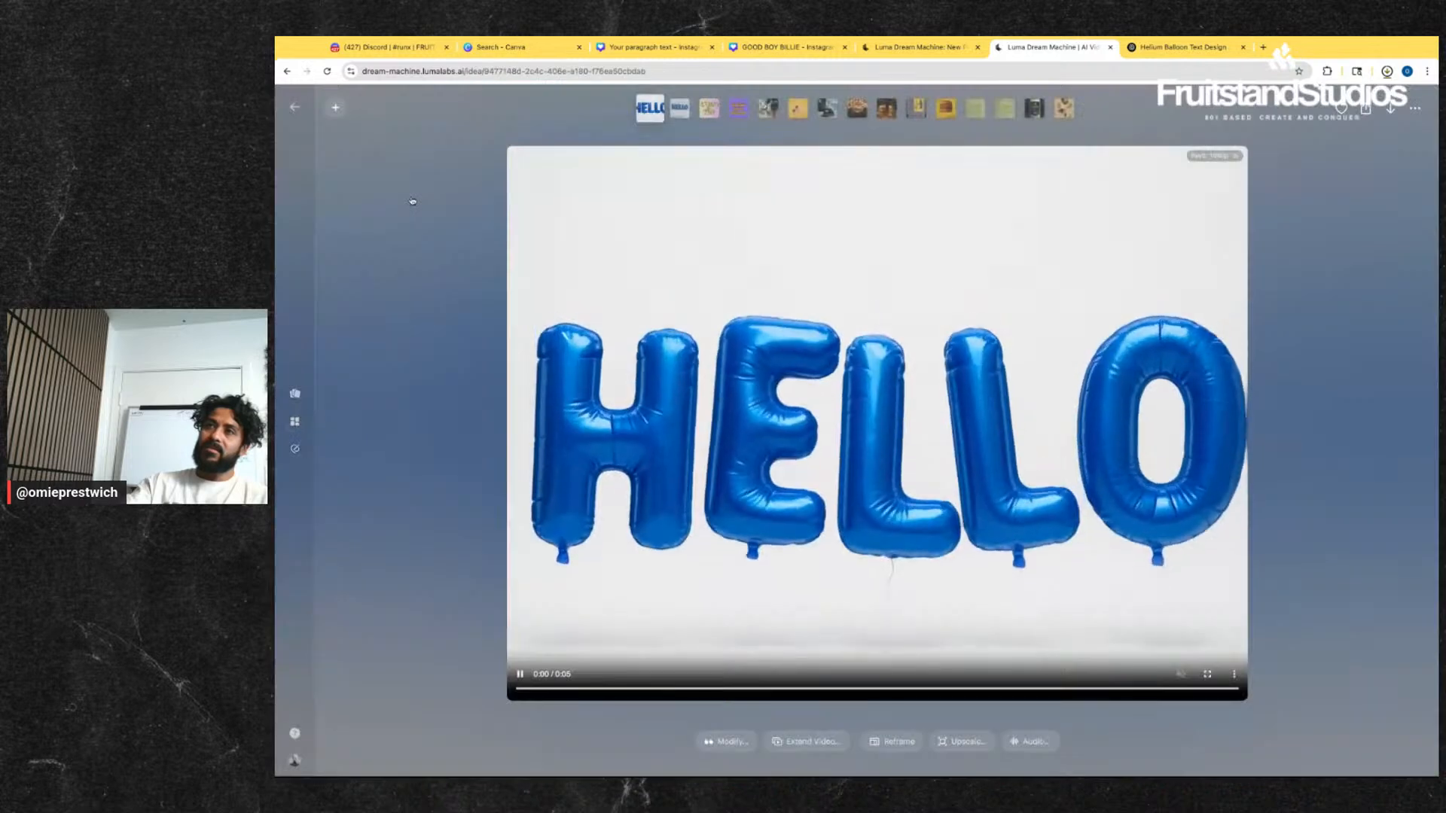
pyautogui.click(294, 106)
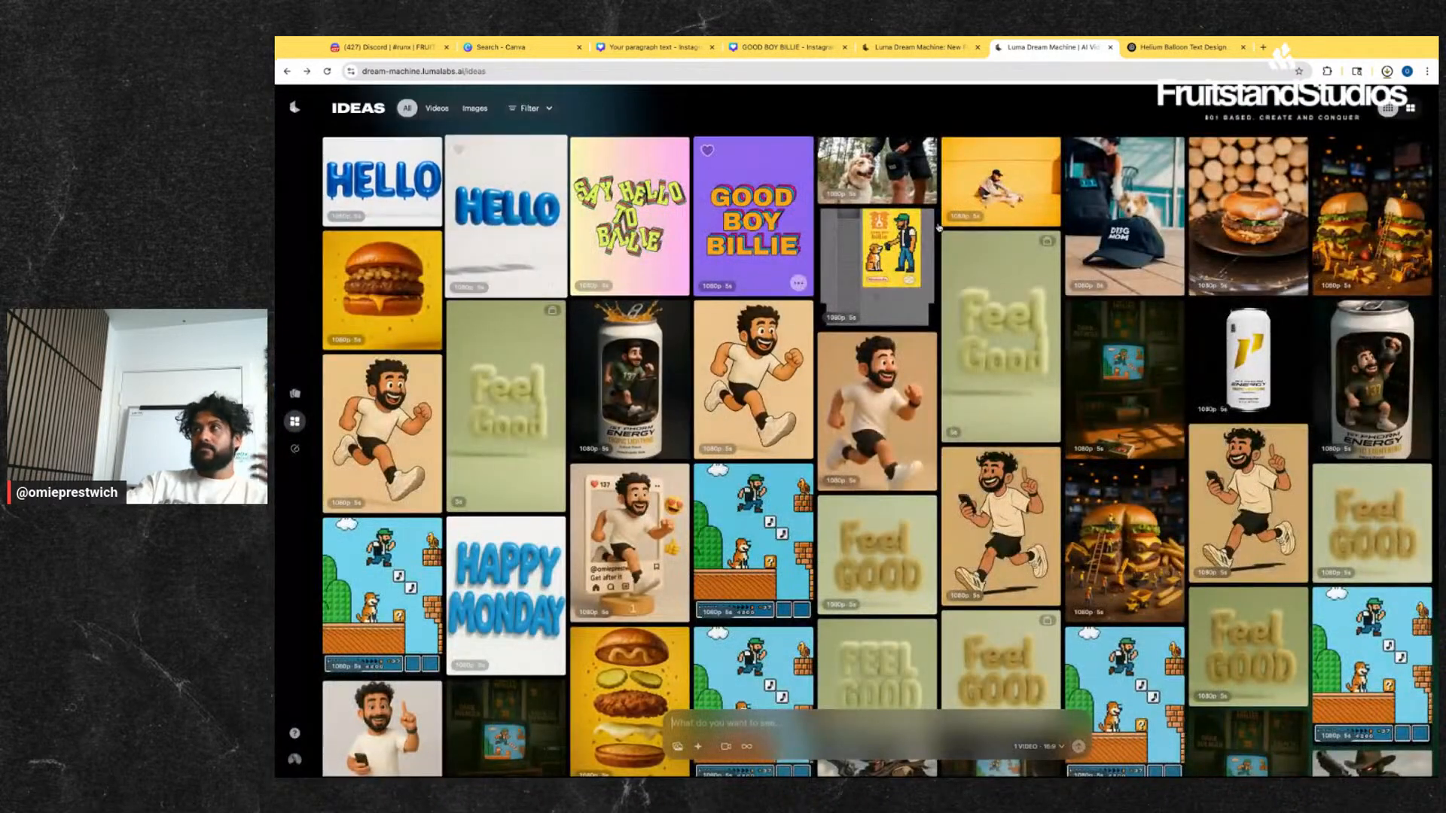
pyautogui.click(677, 748)
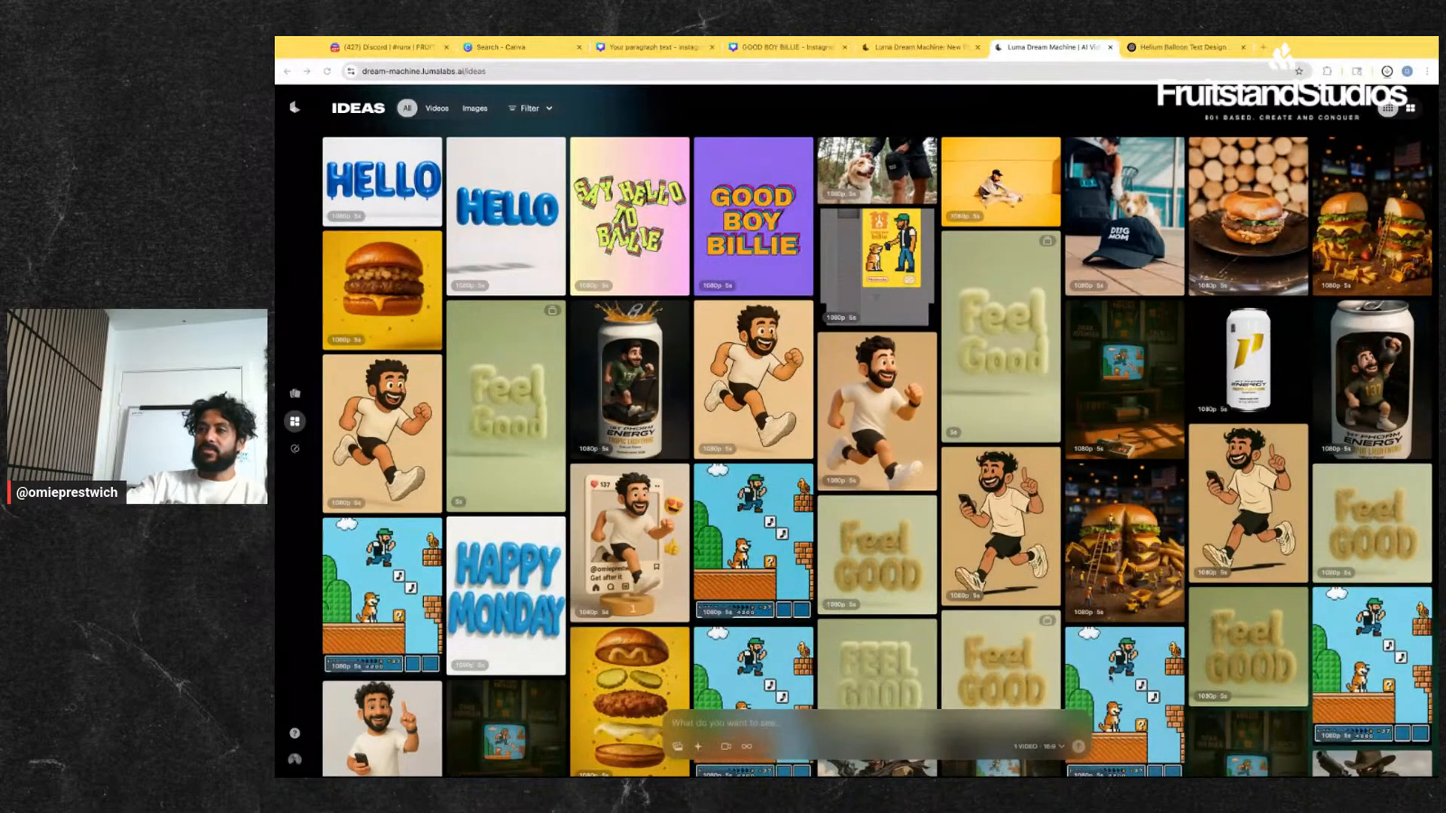
# - Scroll back through the earlier HELLO images in ChatGPT, then open and close the GOOD BOY BILLIE Canva design
pyautogui.click(1183, 47)
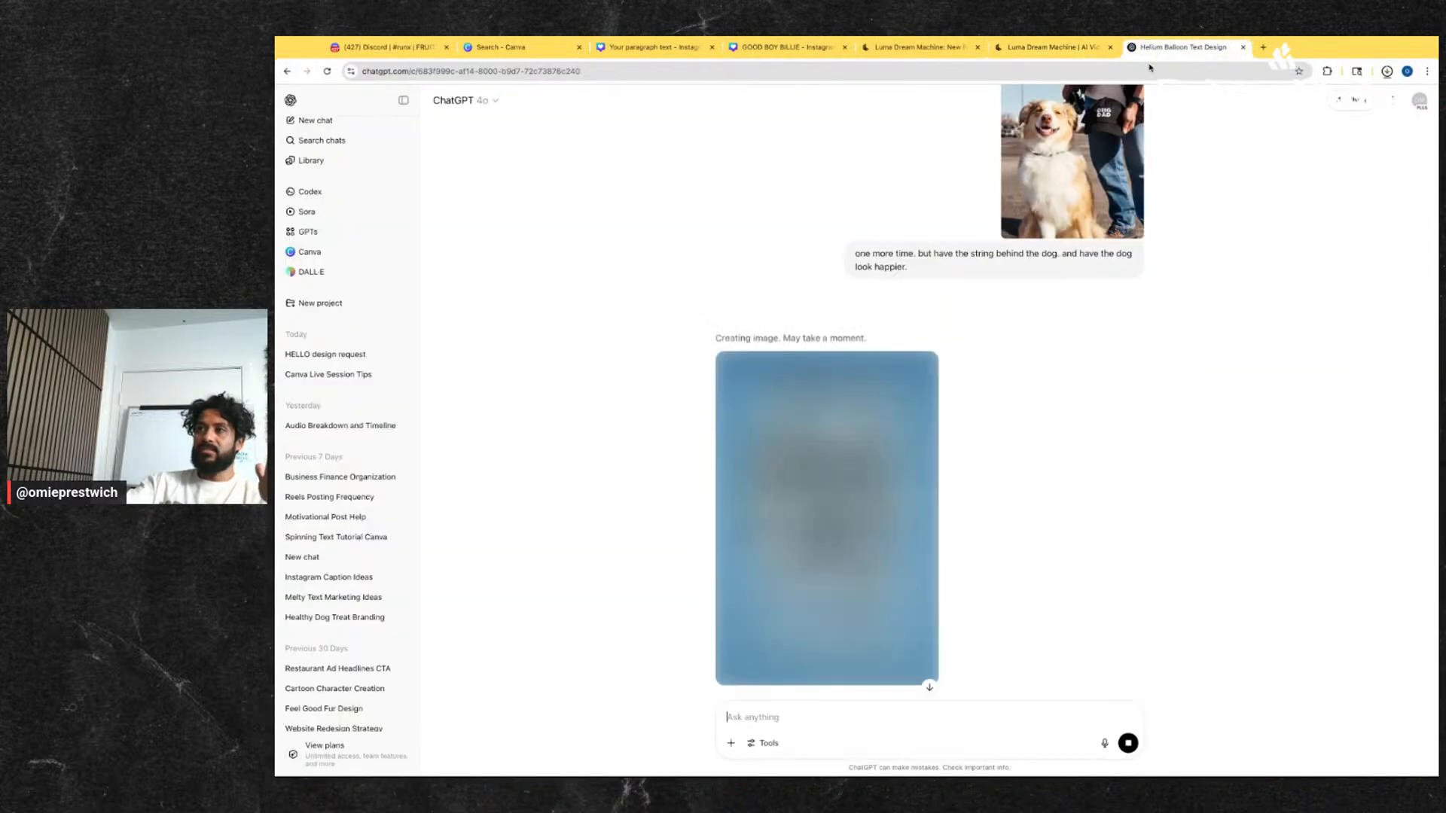
pyautogui.scroll(6, 942, 412)
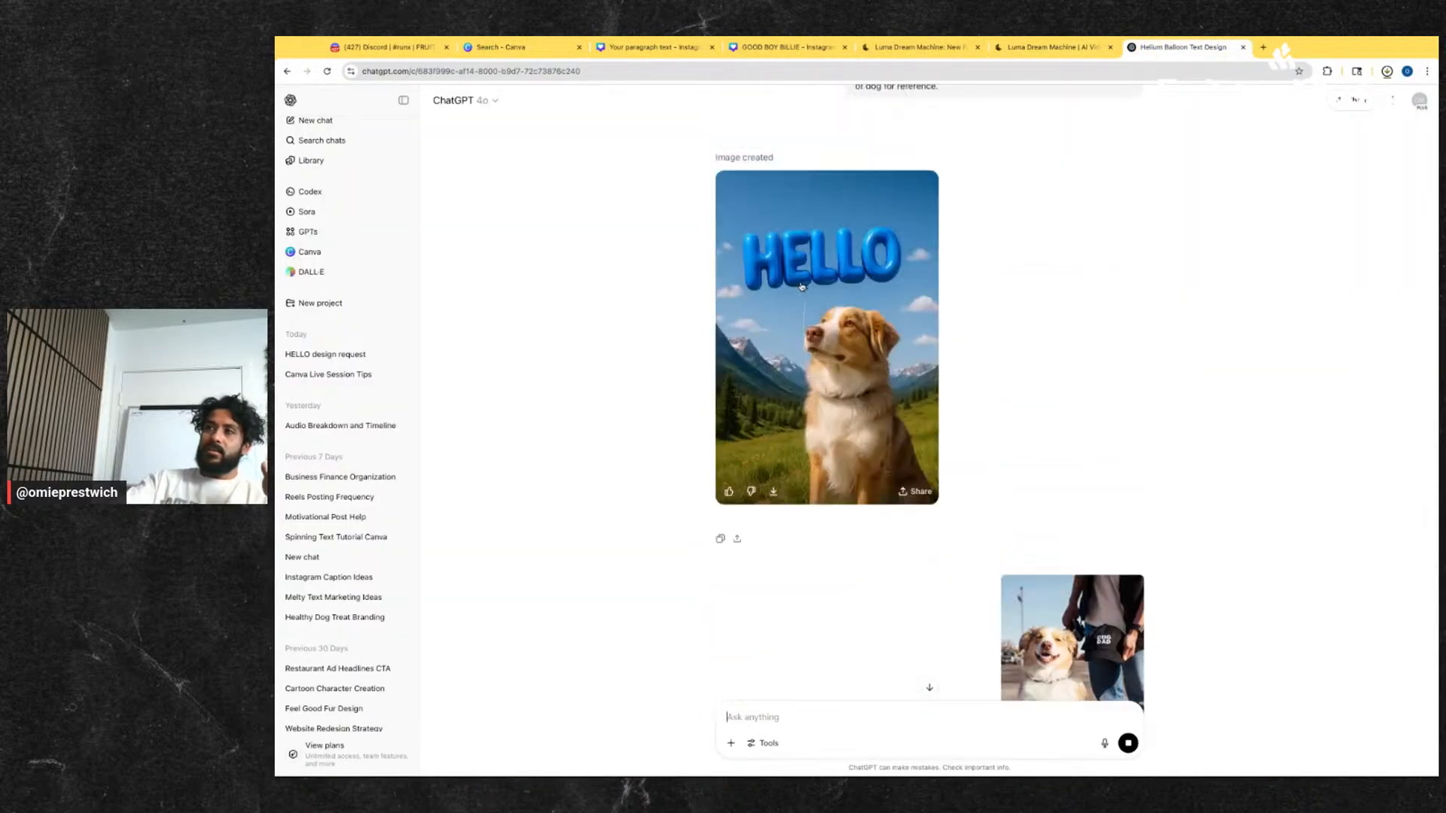
pyautogui.scroll(5, 764, 249)
pyautogui.scroll(-15, 839, 283)
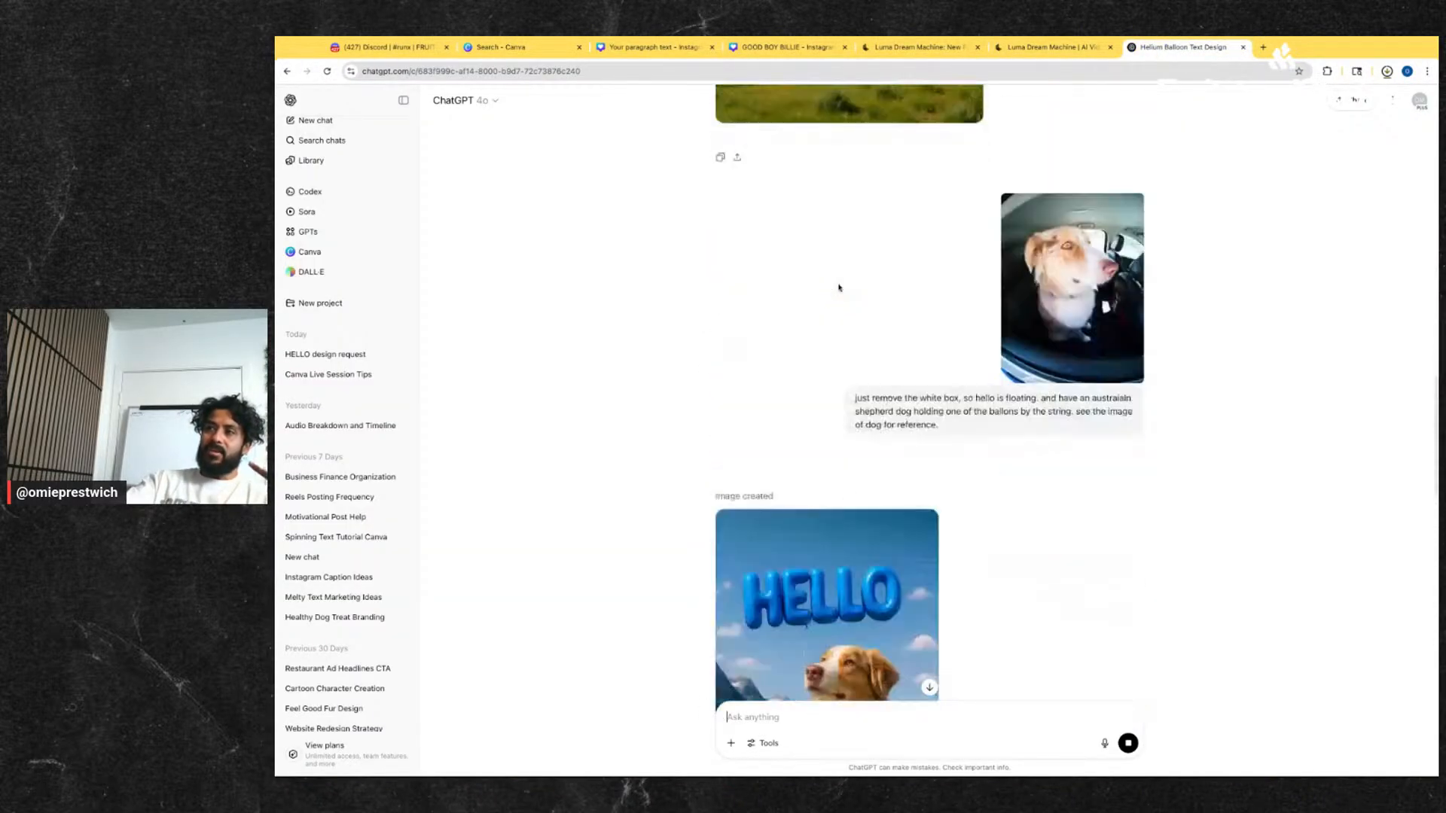
pyautogui.scroll(-7, 836, 305)
pyautogui.scroll(6, 868, 474)
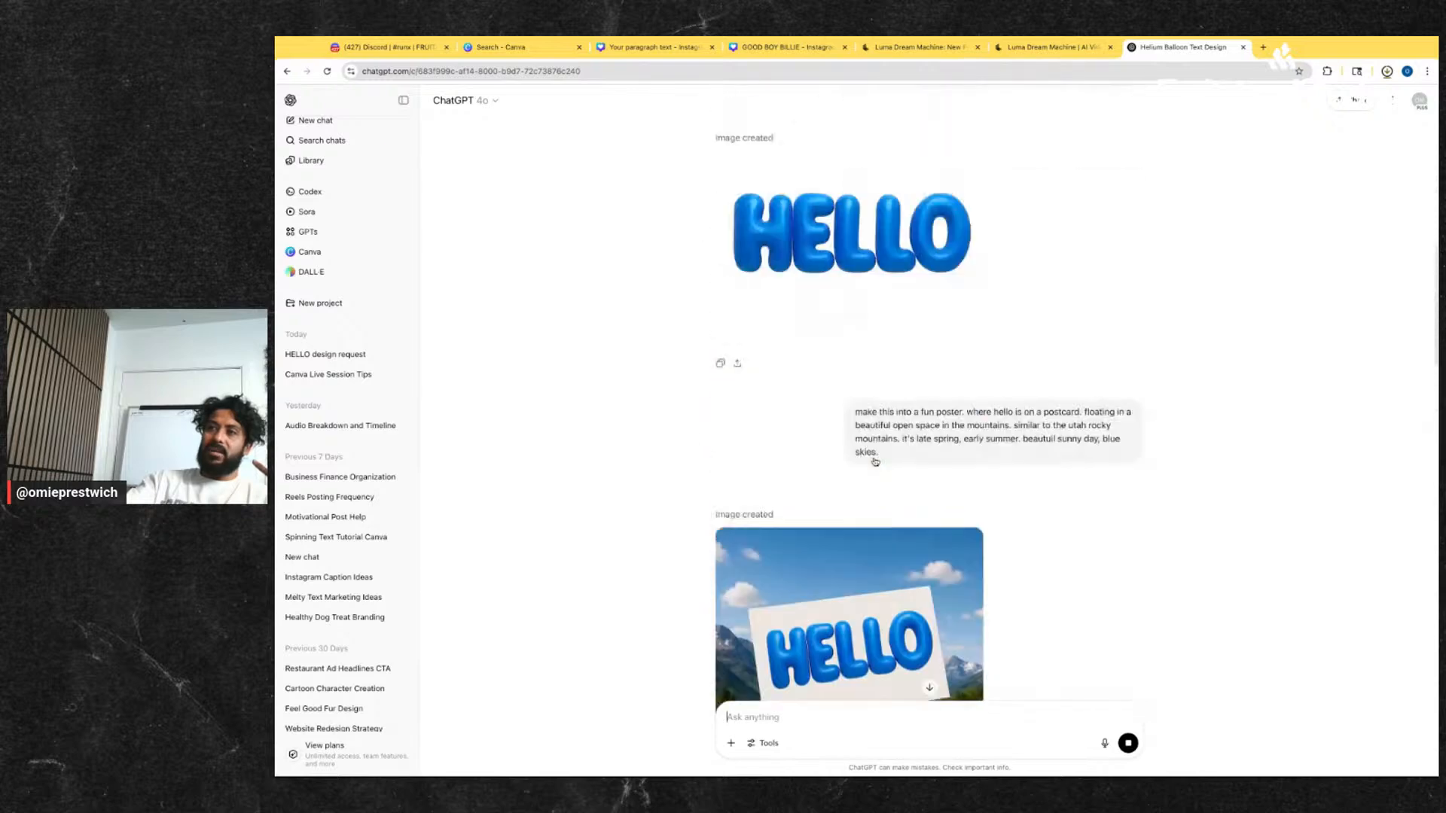
pyautogui.scroll(-7, 869, 474)
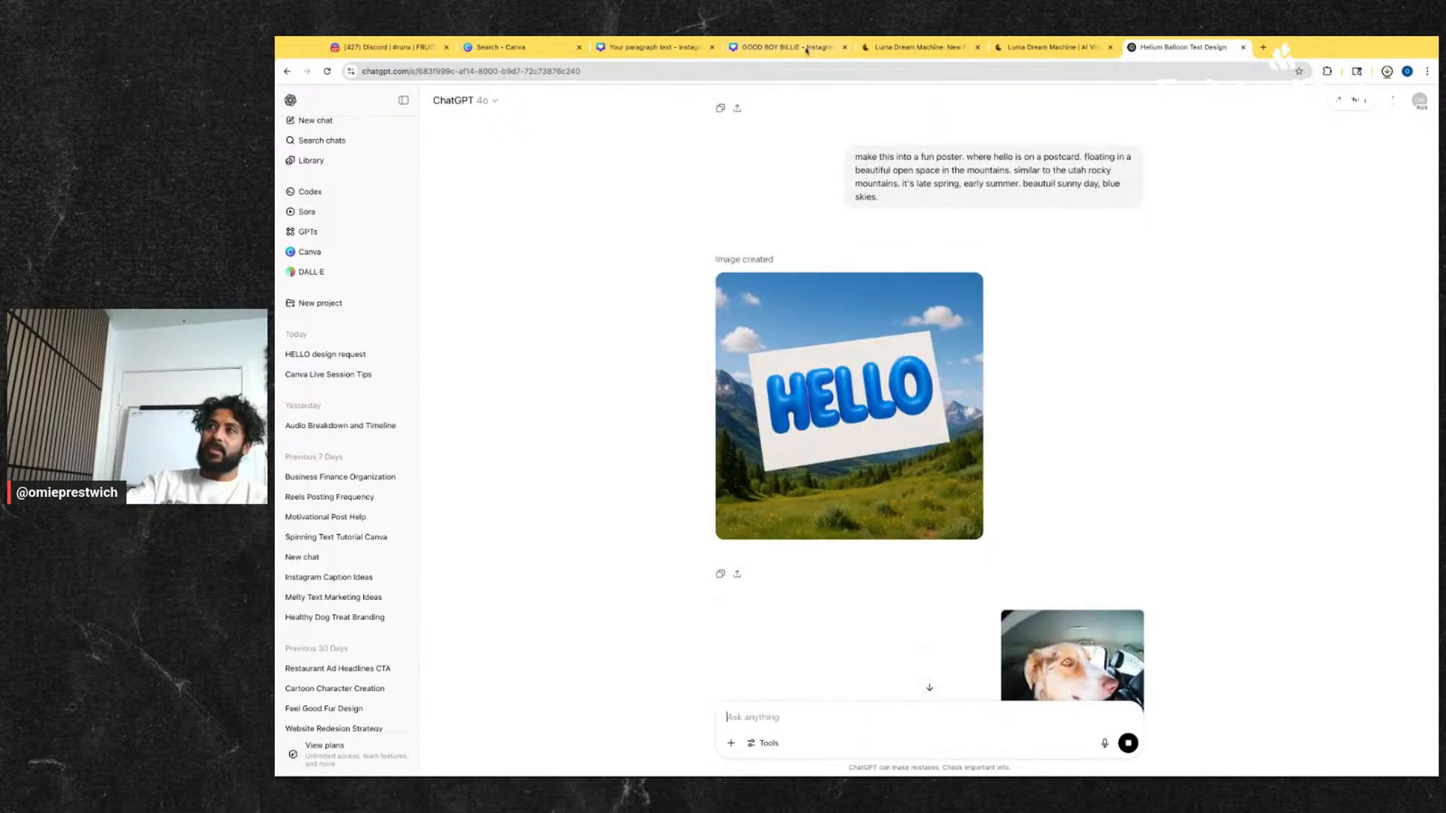
pyautogui.click(806, 49)
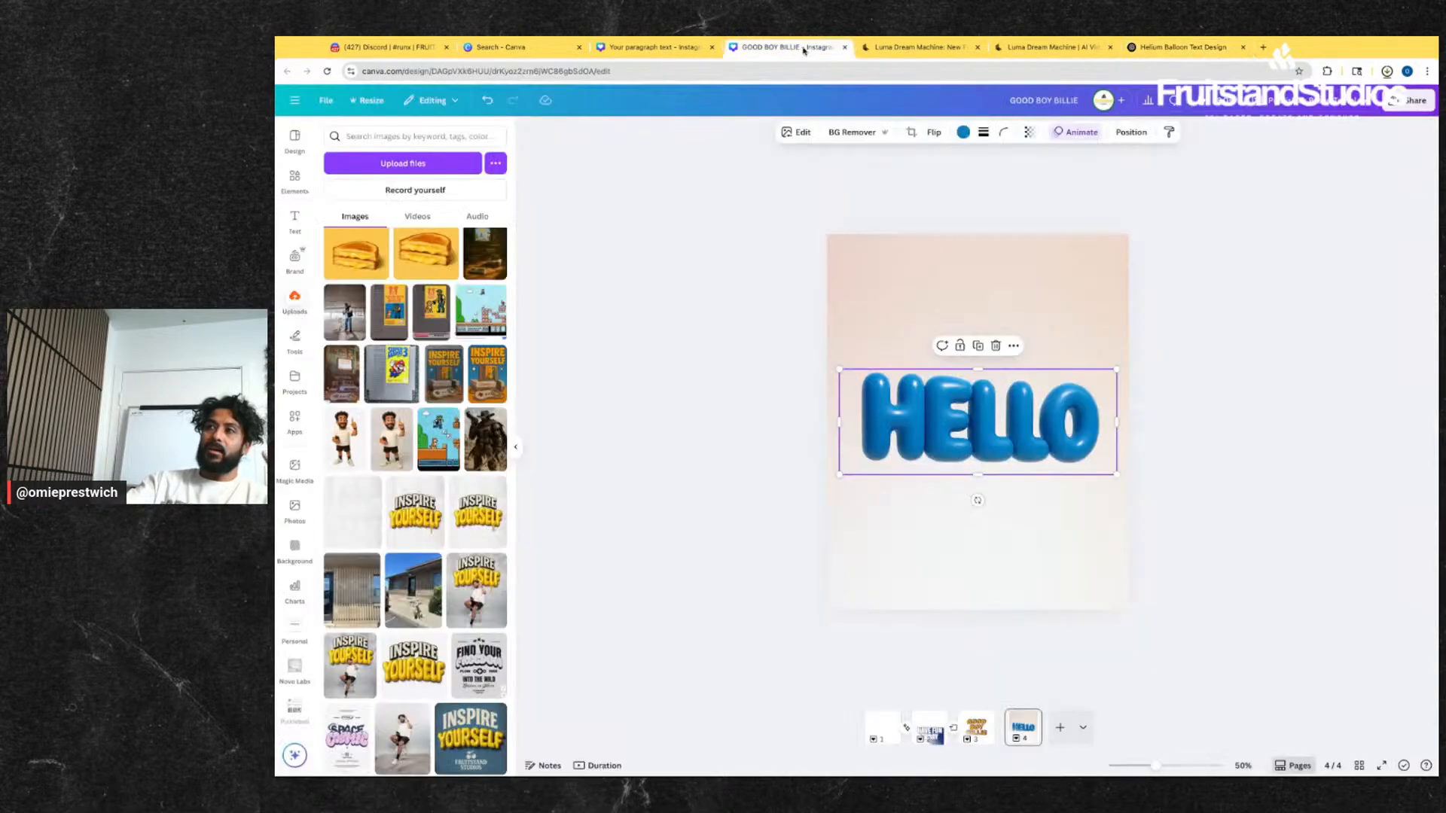
pyautogui.click(844, 47)
# - Move HELLO up, add the standing man photo from Uploads, and remove its background
pyautogui.click(636, 50)
pyautogui.moveTo(1059, 424); pyautogui.dragTo(1058, 297)
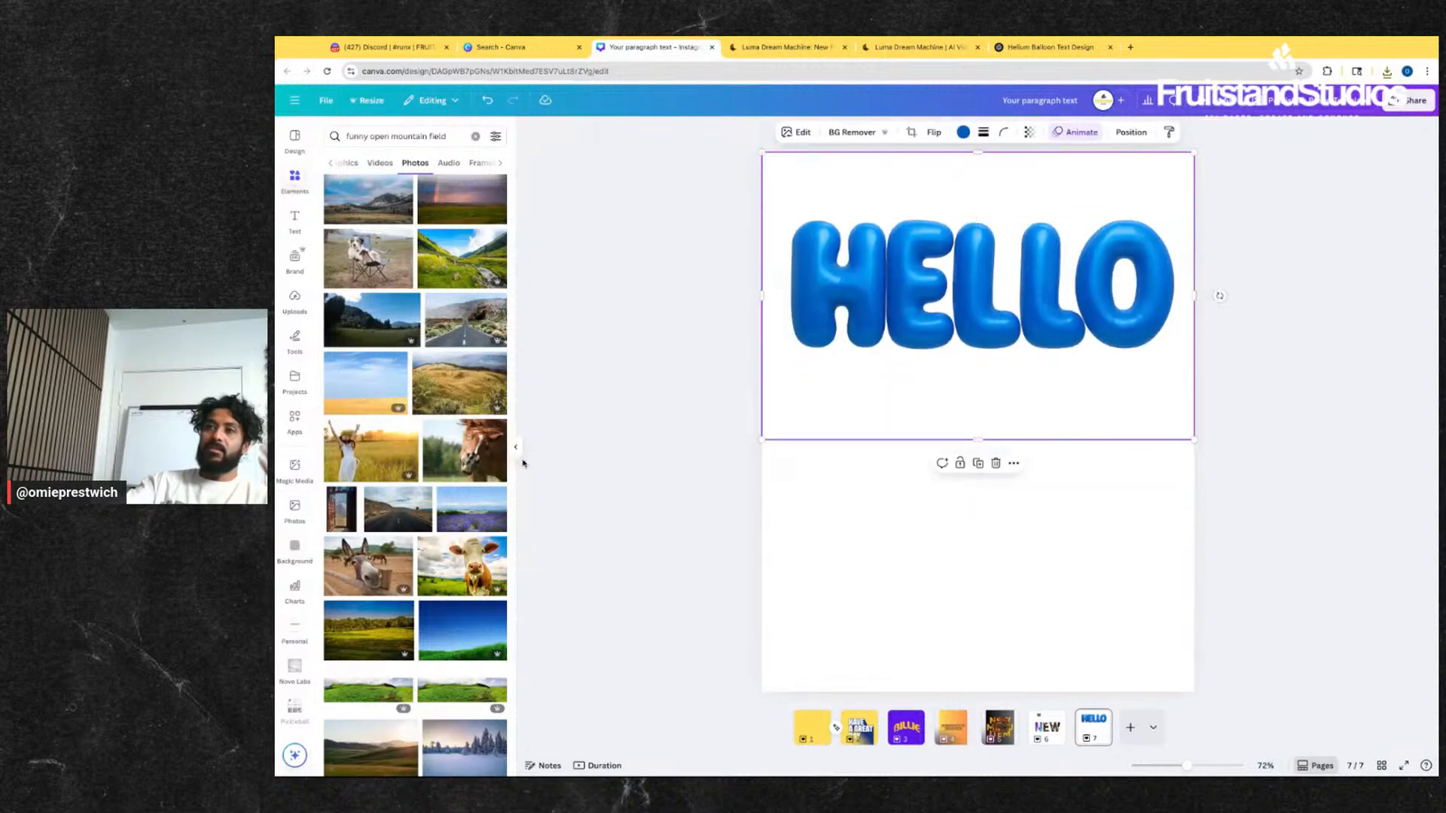
pyautogui.click(296, 301)
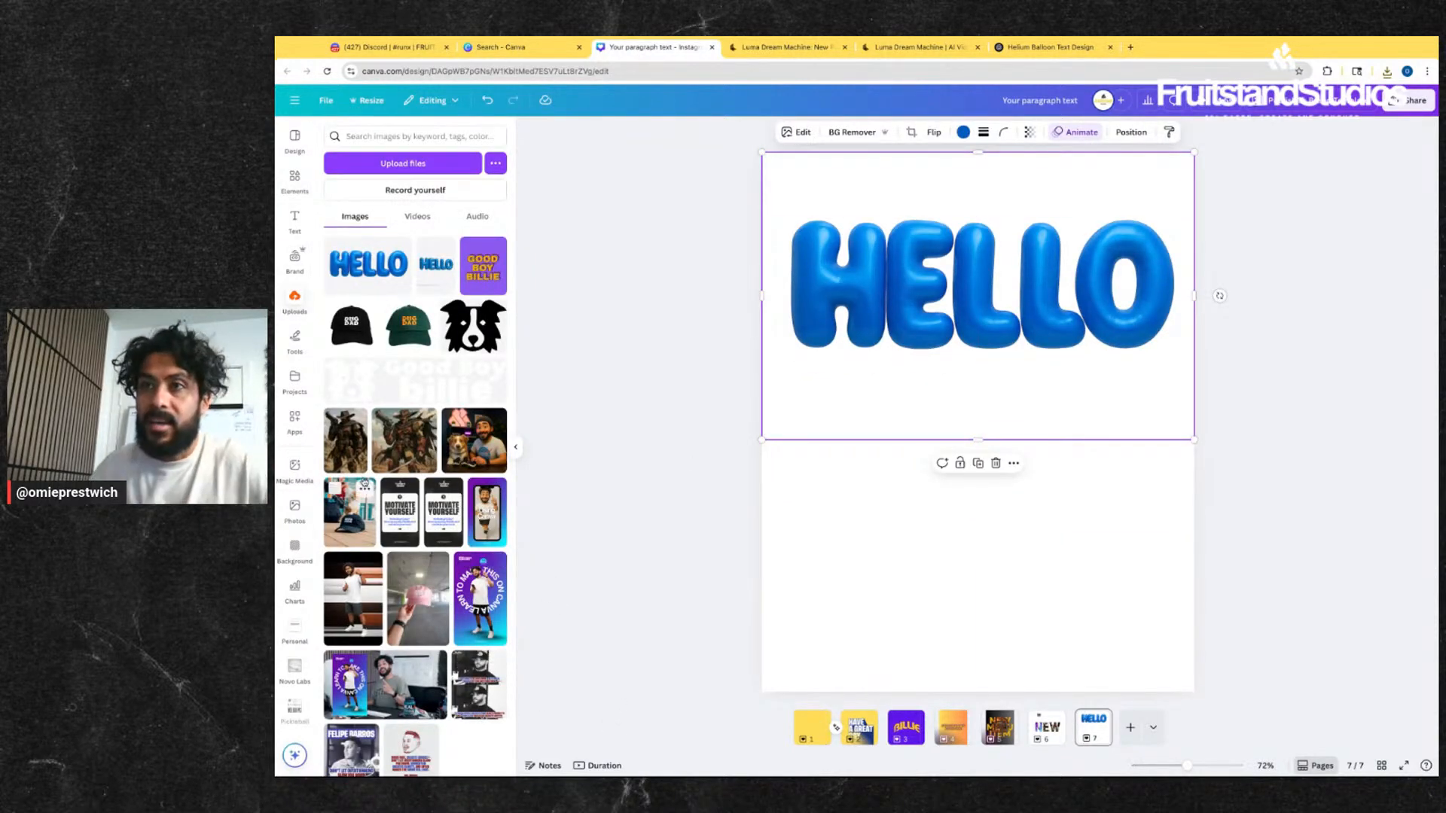
pyautogui.scroll(-10, 354, 520)
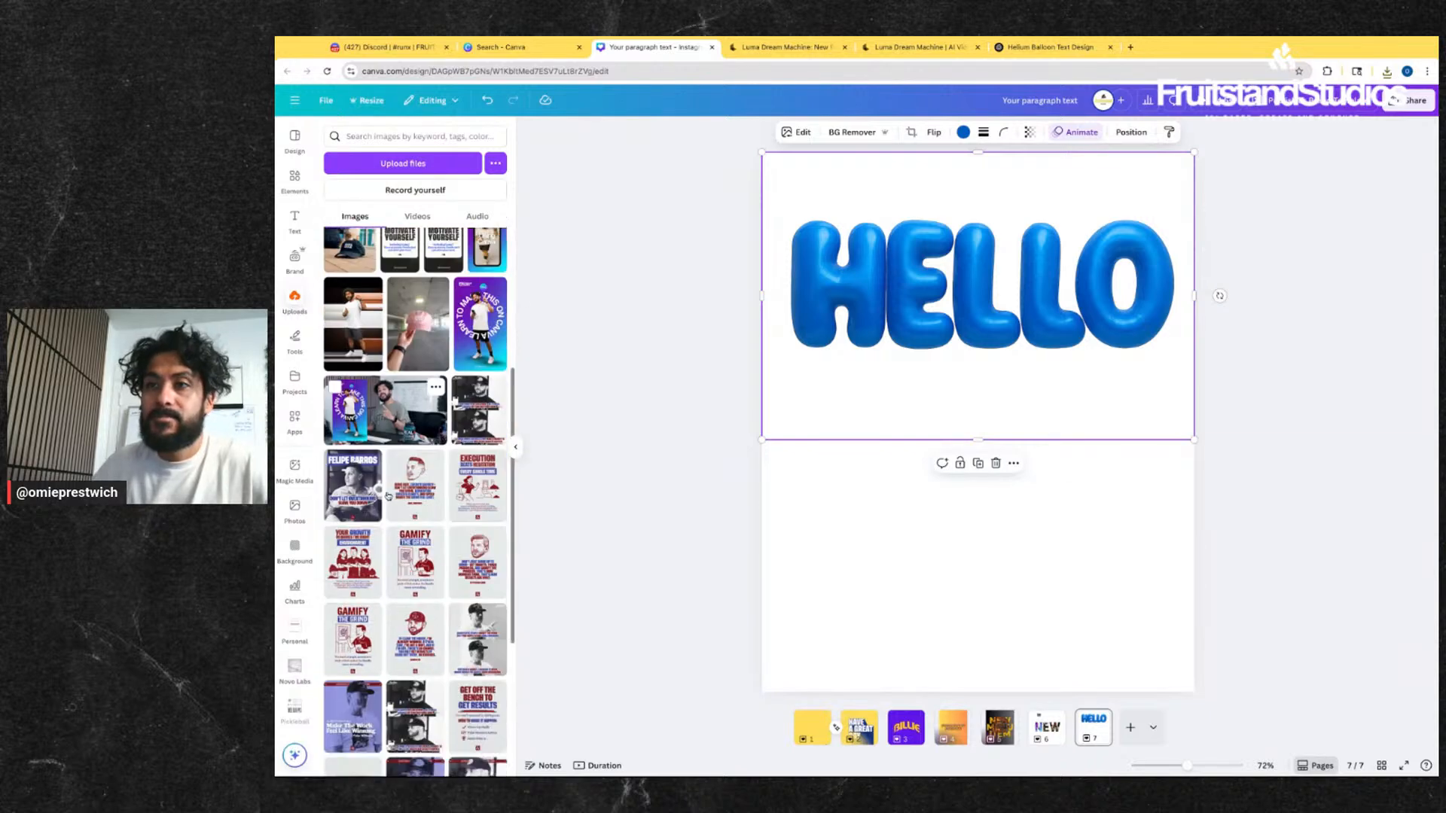
pyautogui.scroll(-2, 387, 496)
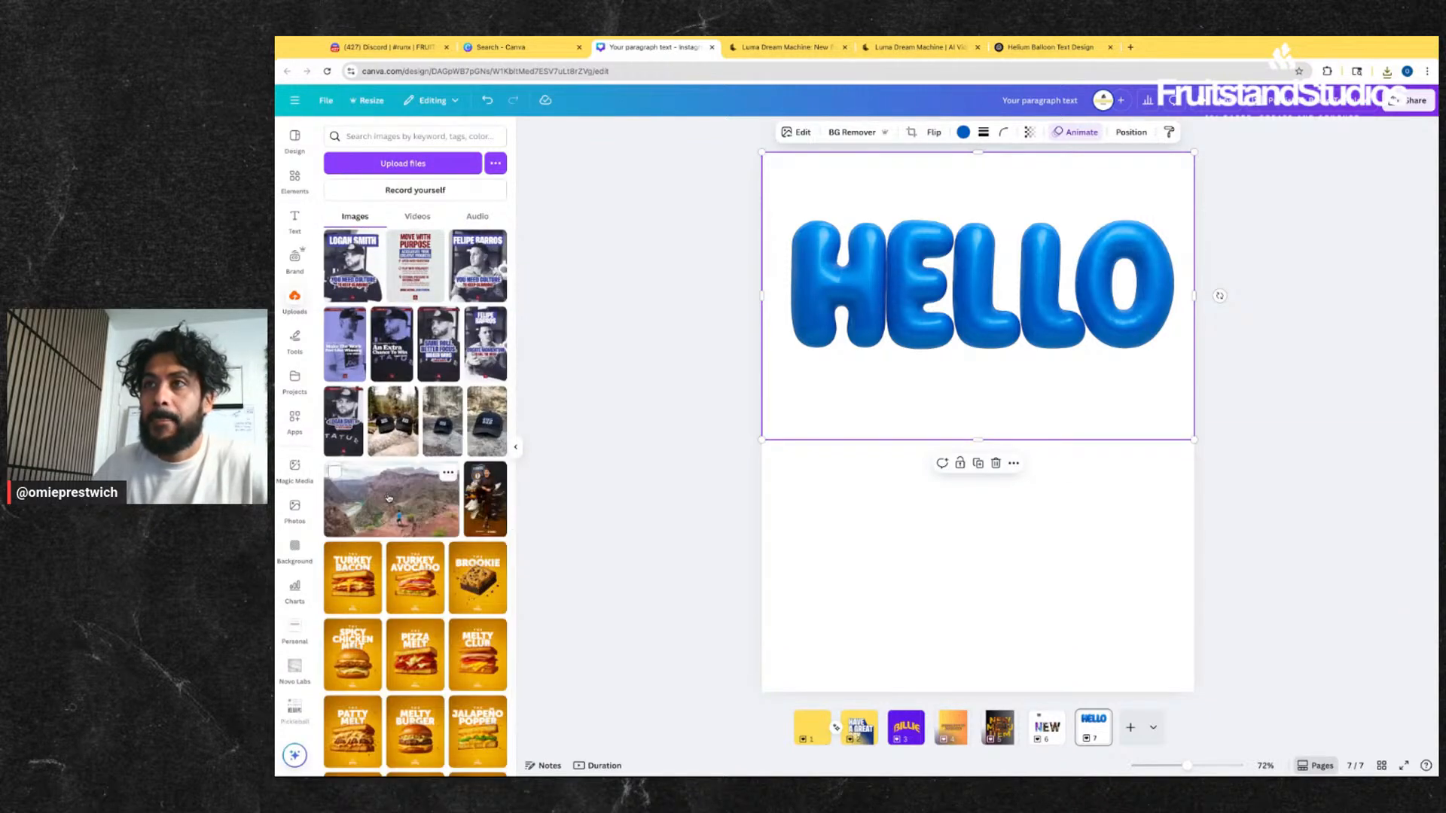
pyautogui.scroll(-10, 388, 496)
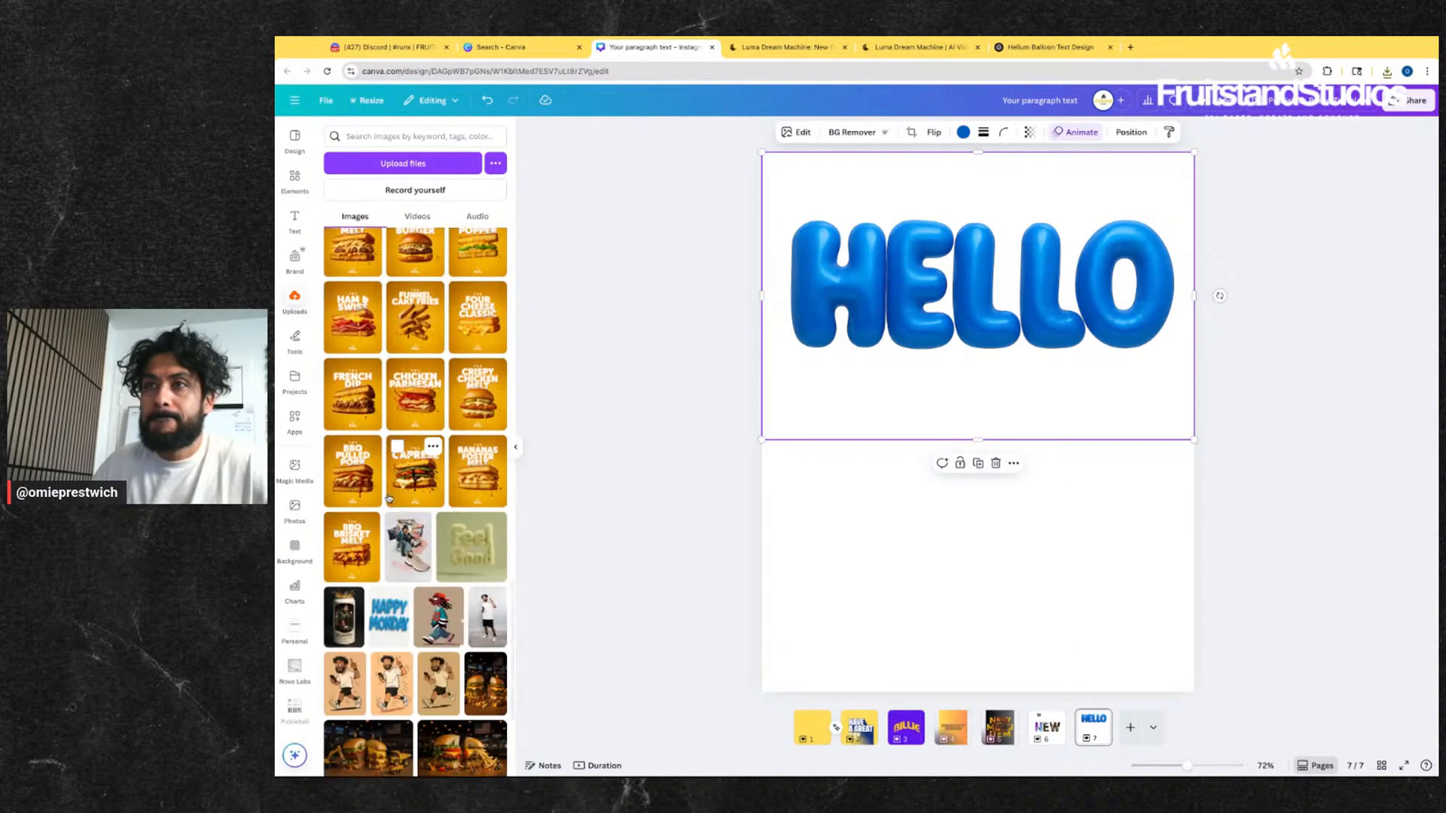
pyautogui.click(486, 584)
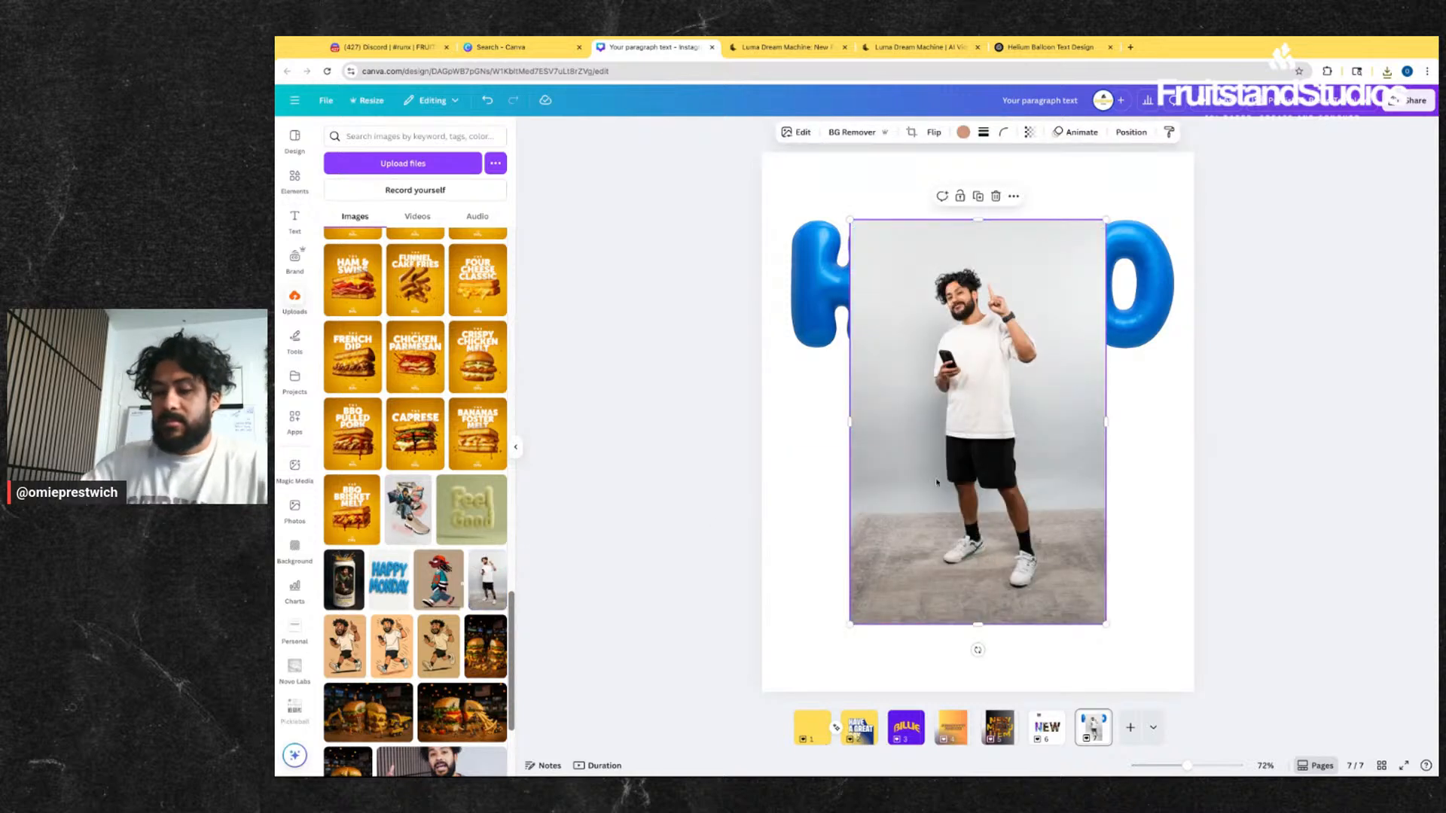
pyautogui.press('Delete')
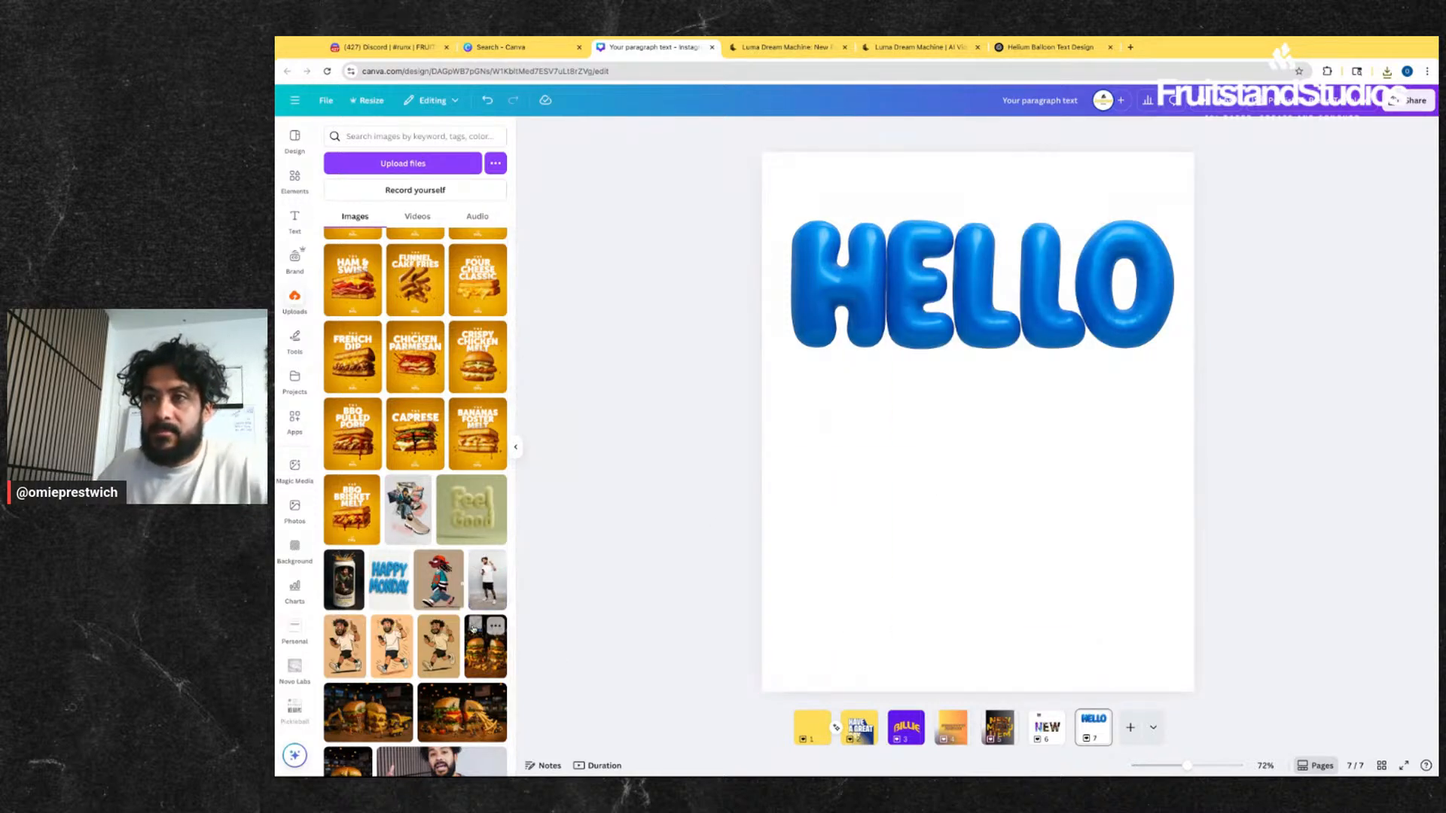
pyautogui.scroll(-2, 472, 628)
pyautogui.click(501, 484)
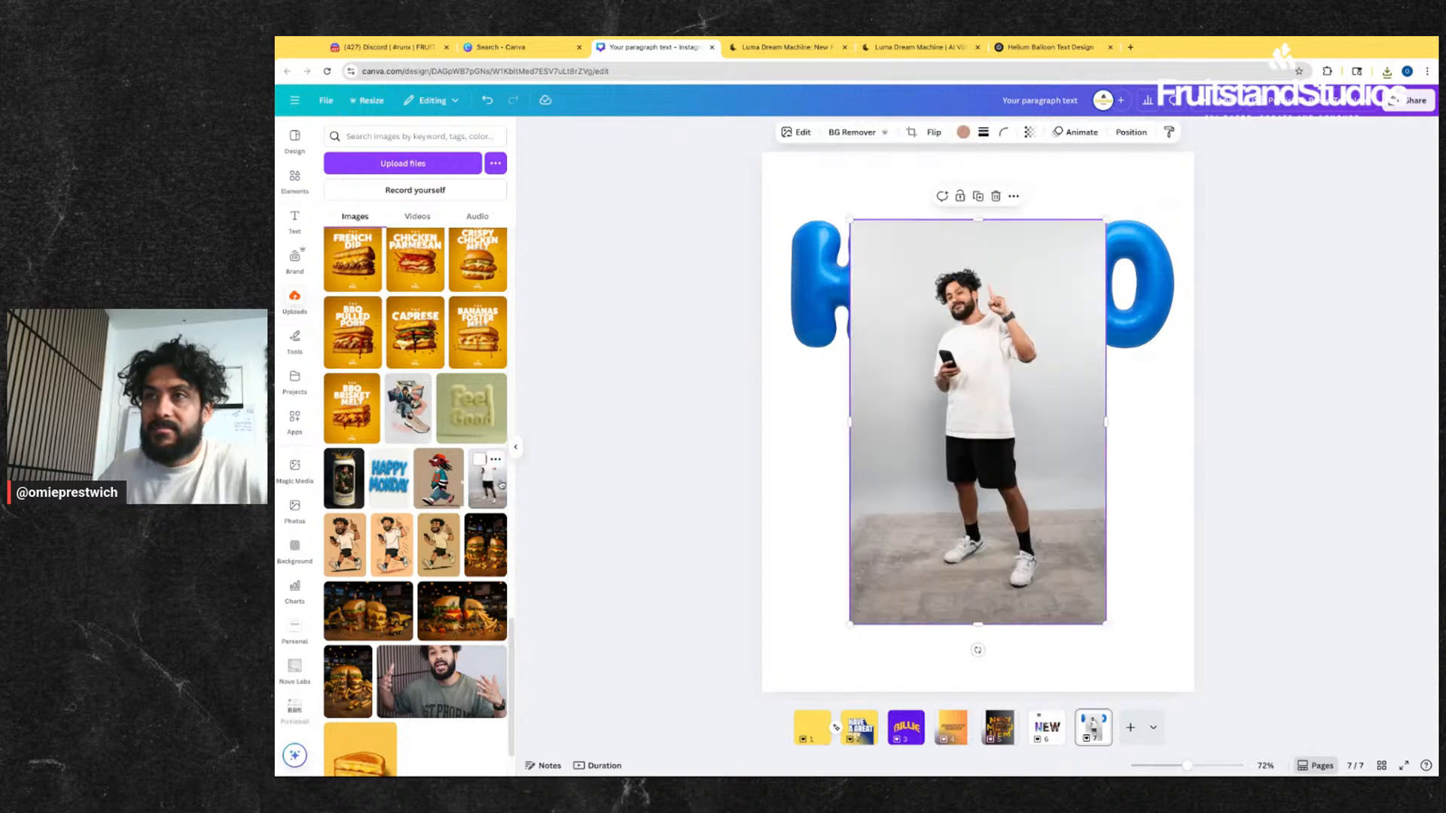
pyautogui.click(859, 132)
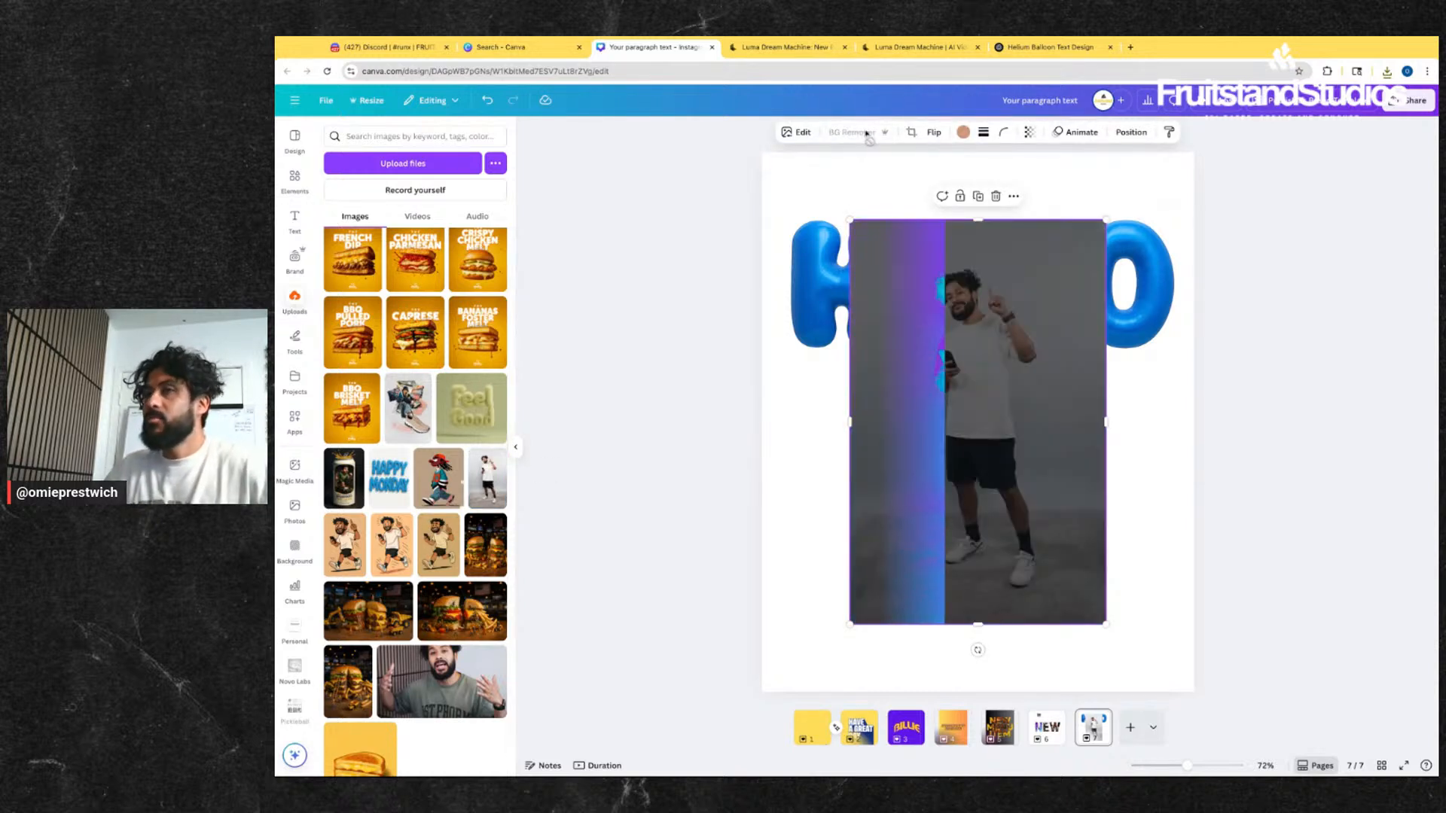
# - Shrink HELLO and the cutout man, centring the small man just beneath the lettering
pyautogui.click(1111, 219)
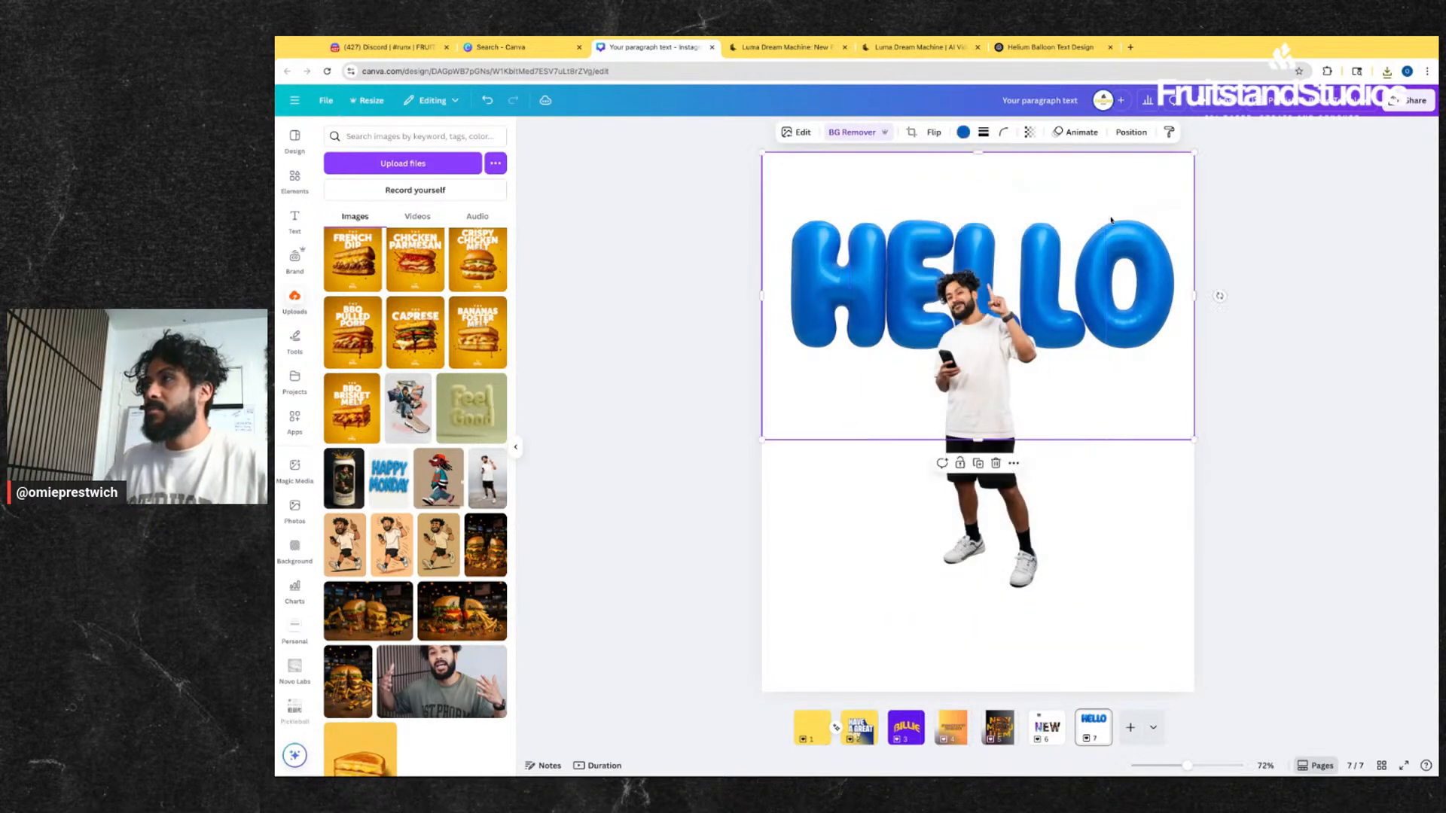
pyautogui.moveTo(1110, 219)
pyautogui.mouseDown()
pyautogui.moveTo(1082, 253)
pyautogui.moveTo(1111, 194)
pyautogui.mouseUp()
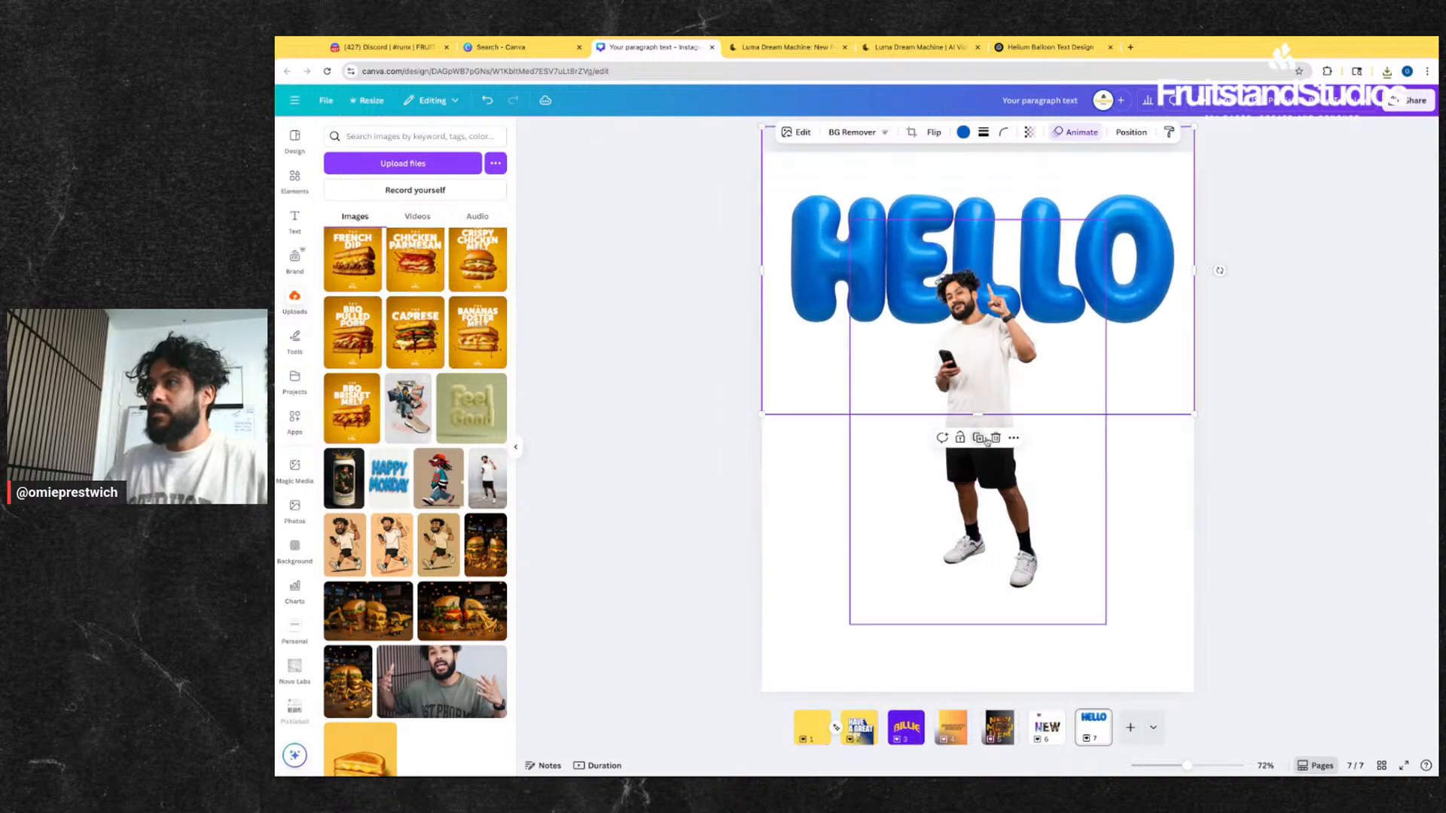
pyautogui.moveTo(1027, 431); pyautogui.dragTo(1024, 477)
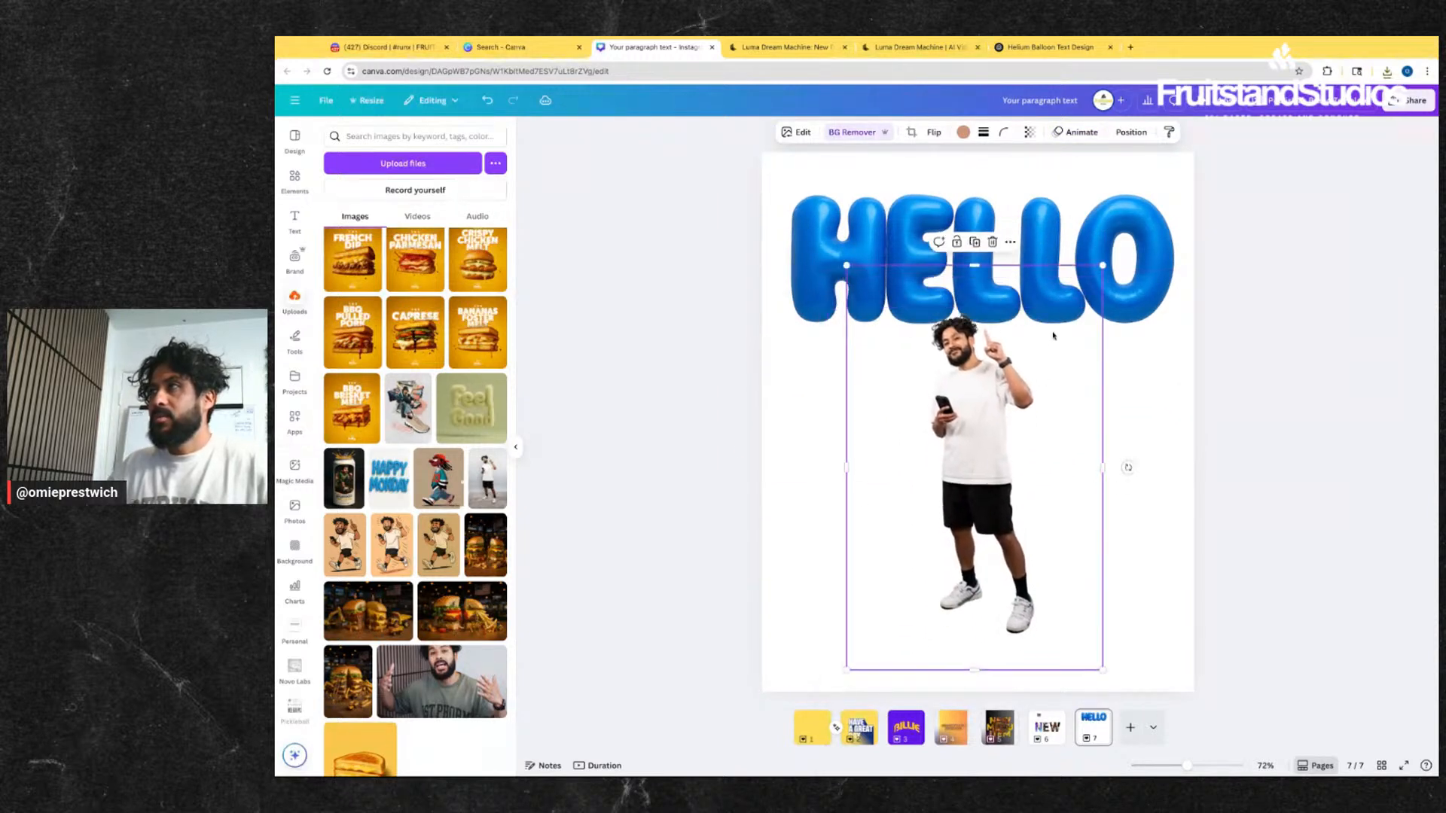
pyautogui.click(1138, 256)
pyautogui.moveTo(1193, 126); pyautogui.dragTo(1068, 207)
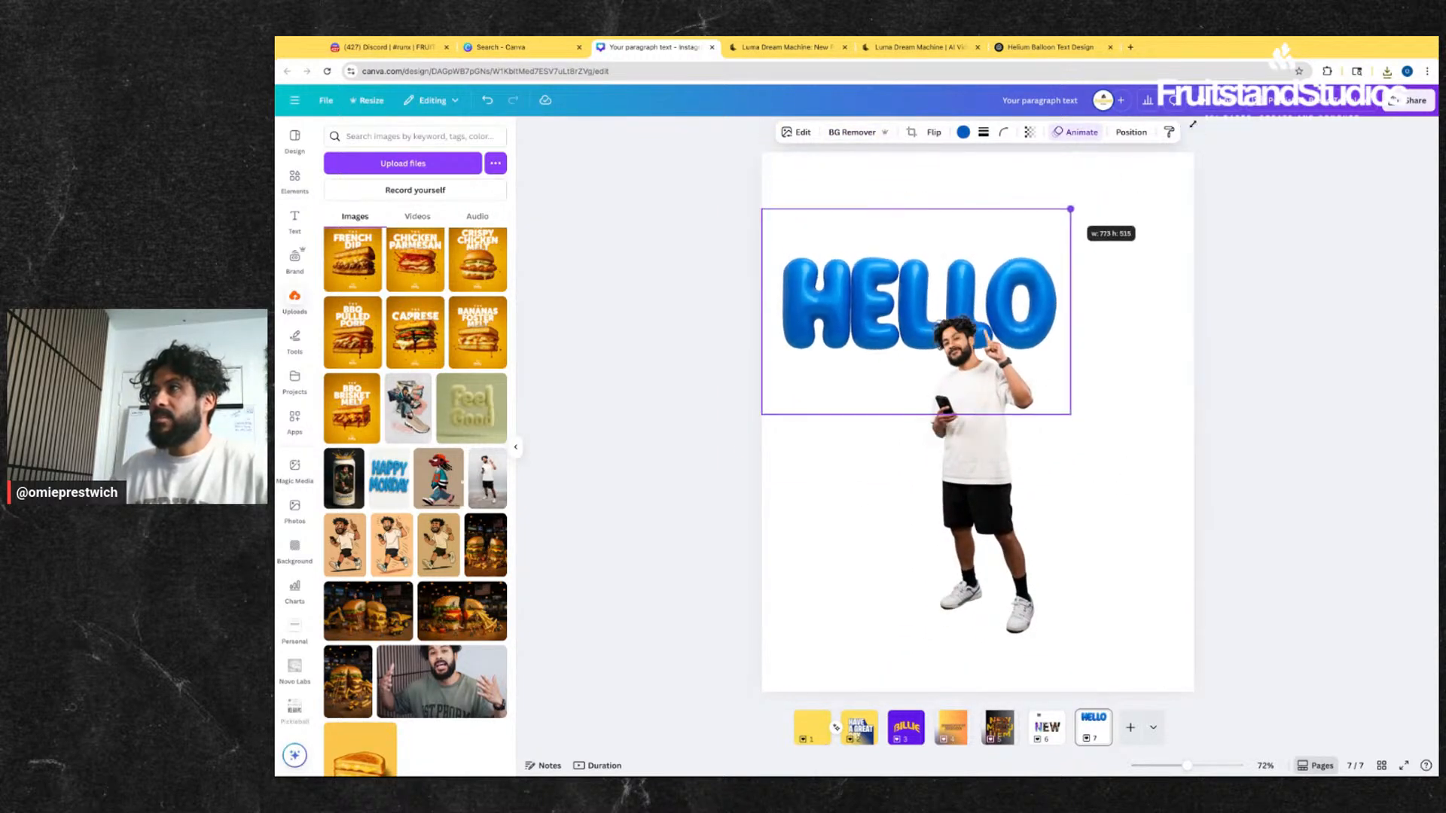
pyautogui.moveTo(973, 351); pyautogui.dragTo(1035, 303)
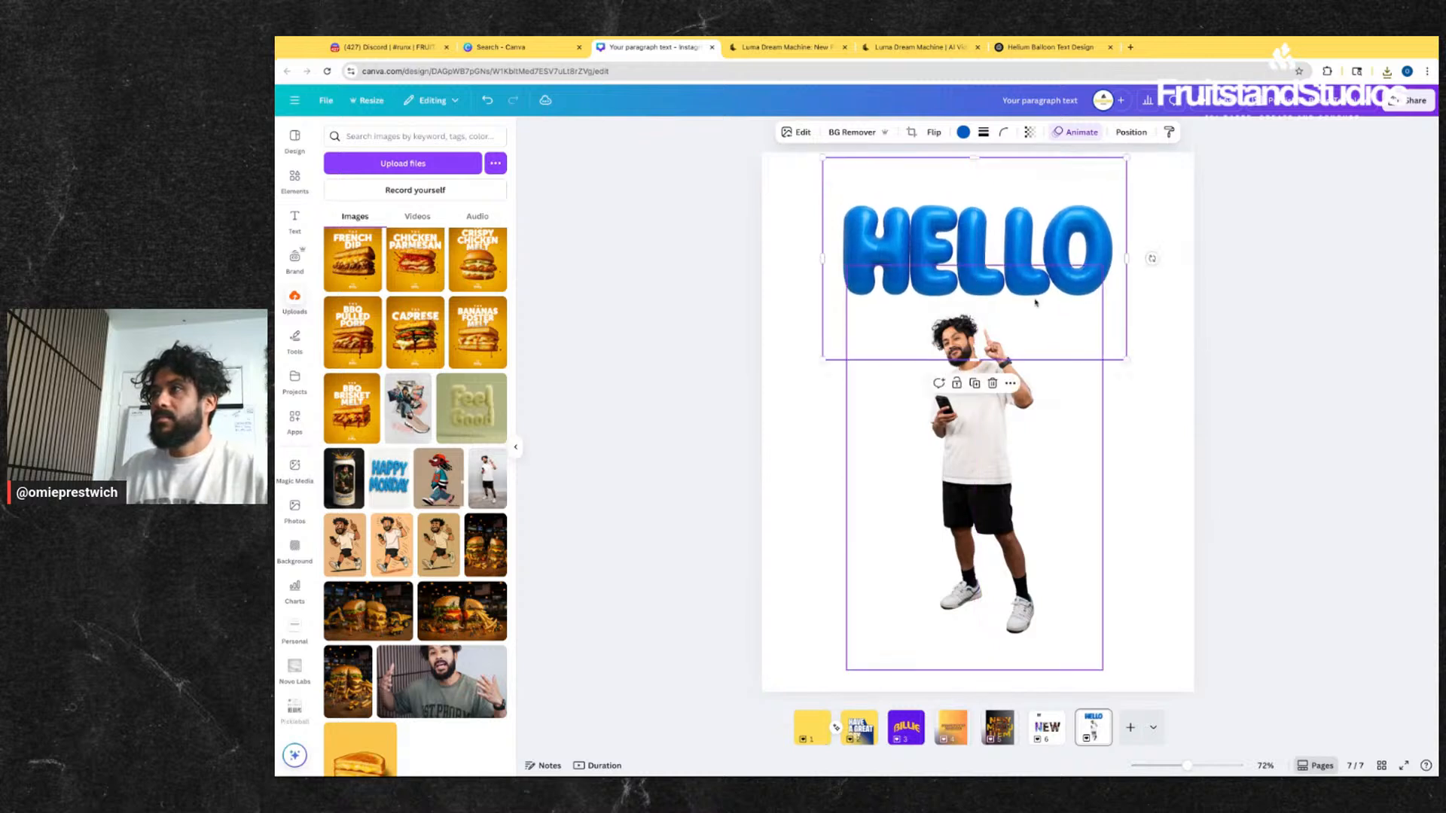
pyautogui.click(968, 551)
pyautogui.moveTo(1103, 269); pyautogui.dragTo(924, 544)
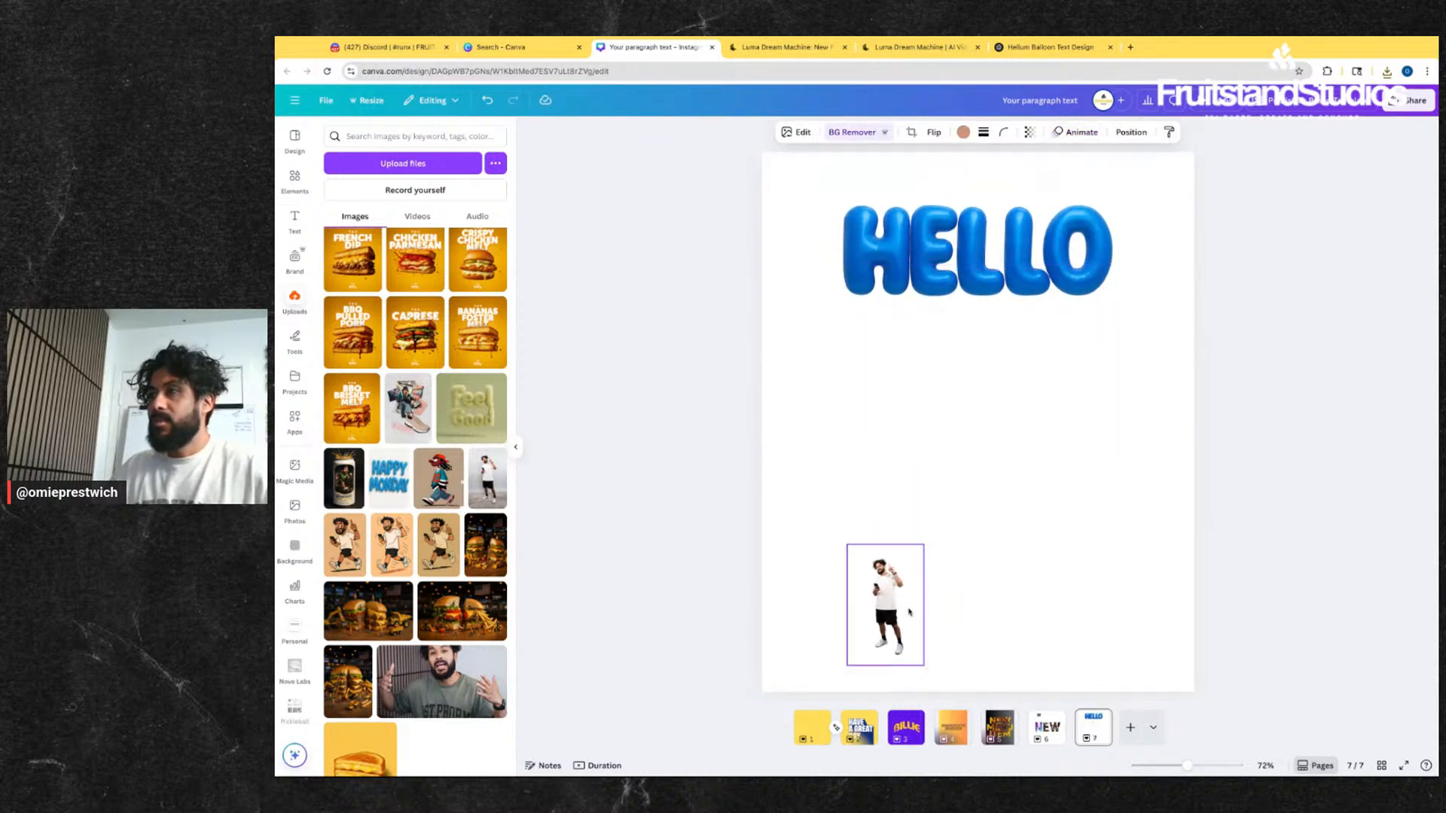
pyautogui.moveTo(909, 612); pyautogui.dragTo(990, 546)
pyautogui.moveTo(1010, 248); pyautogui.dragTo(1007, 323)
pyautogui.click(991, 584)
pyautogui.moveTo(990, 584); pyautogui.dragTo(975, 553)
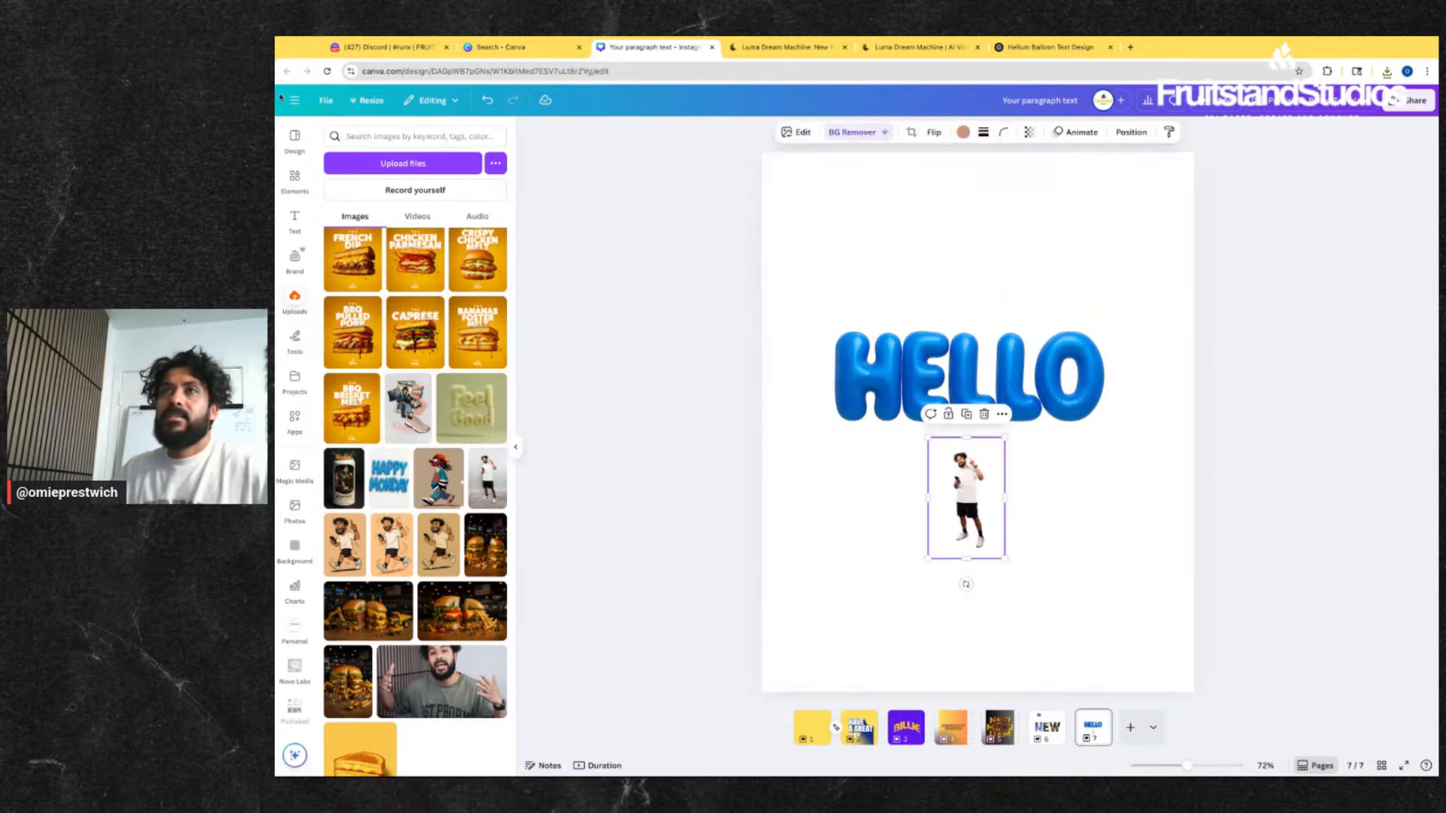
# - Search Elements for 'shadow' and show all shadow graphics
pyautogui.click(295, 176)
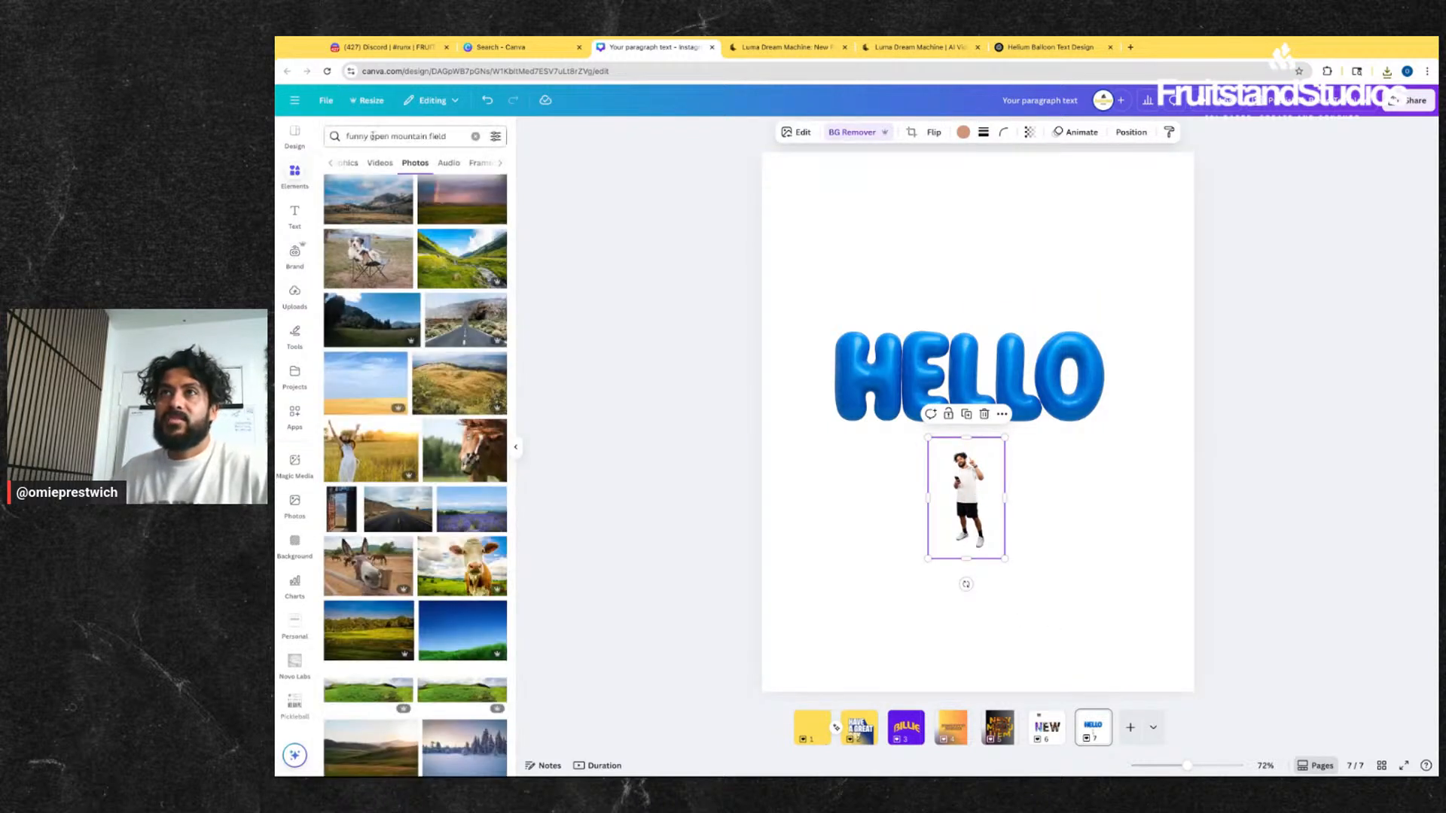
pyautogui.click(372, 136)
pyautogui.write('shadow')
pyautogui.press('Return')
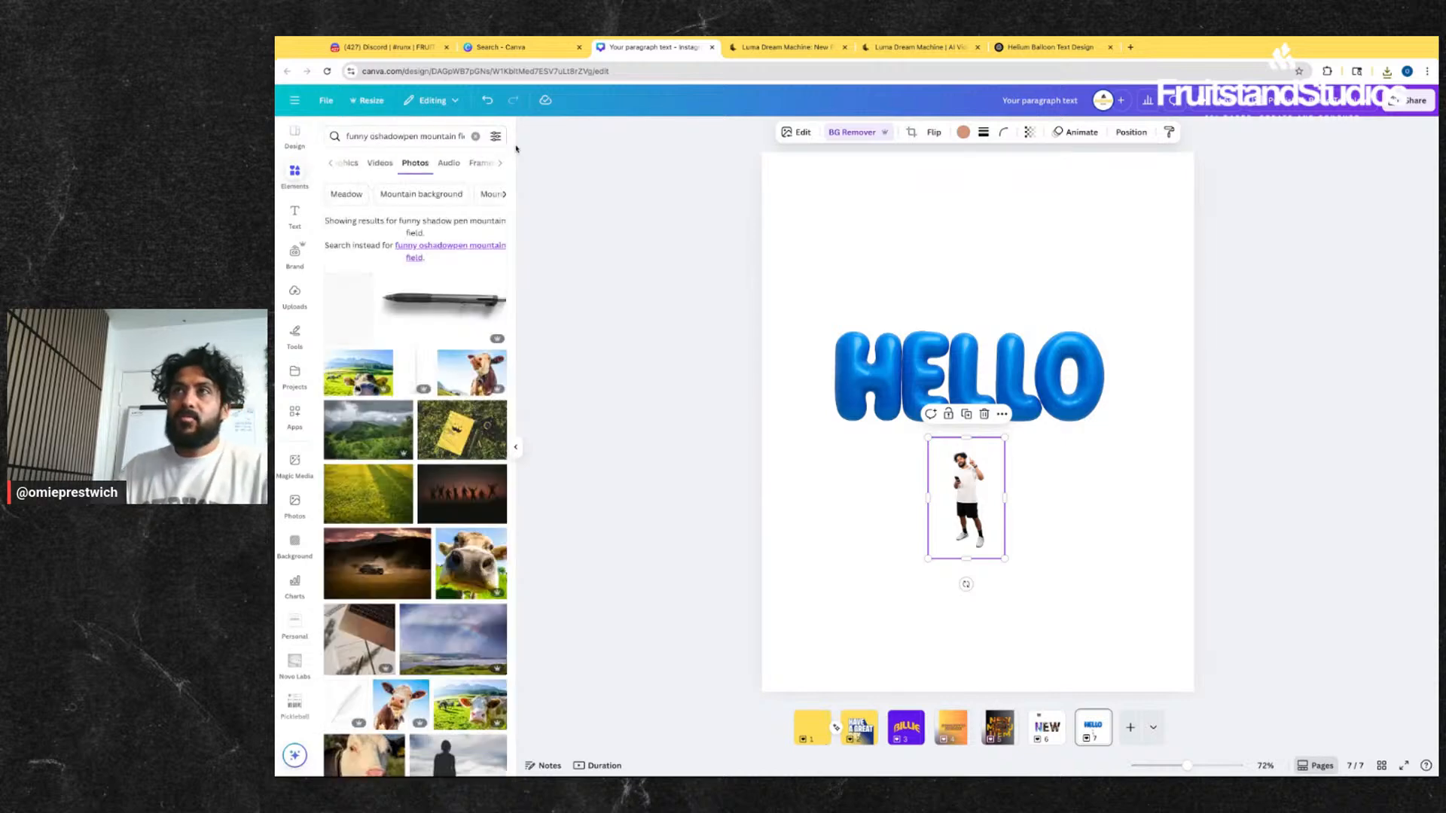
pyautogui.click(475, 136)
pyautogui.write('sha')
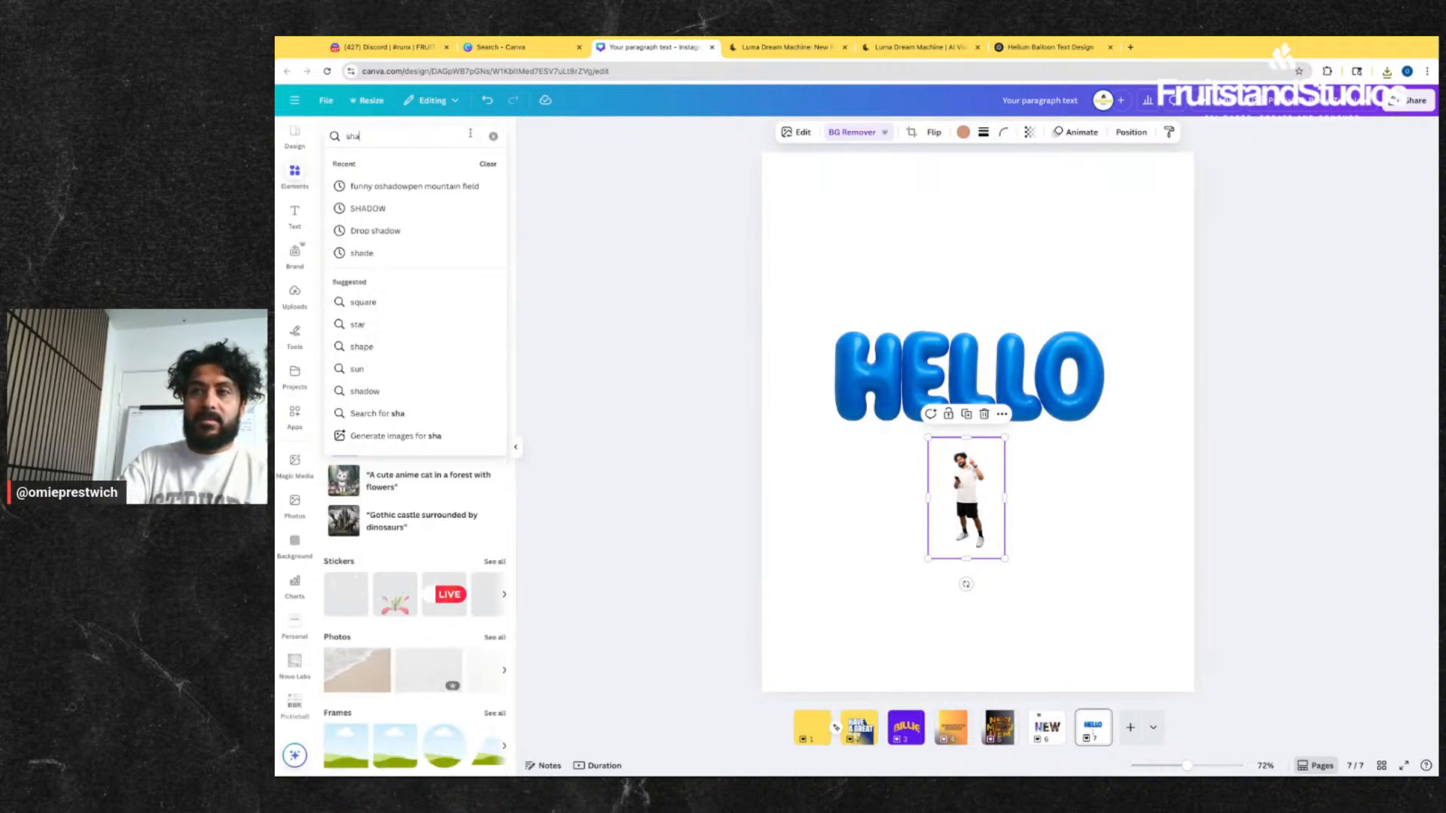
pyautogui.write('dow')
pyautogui.press('Return')
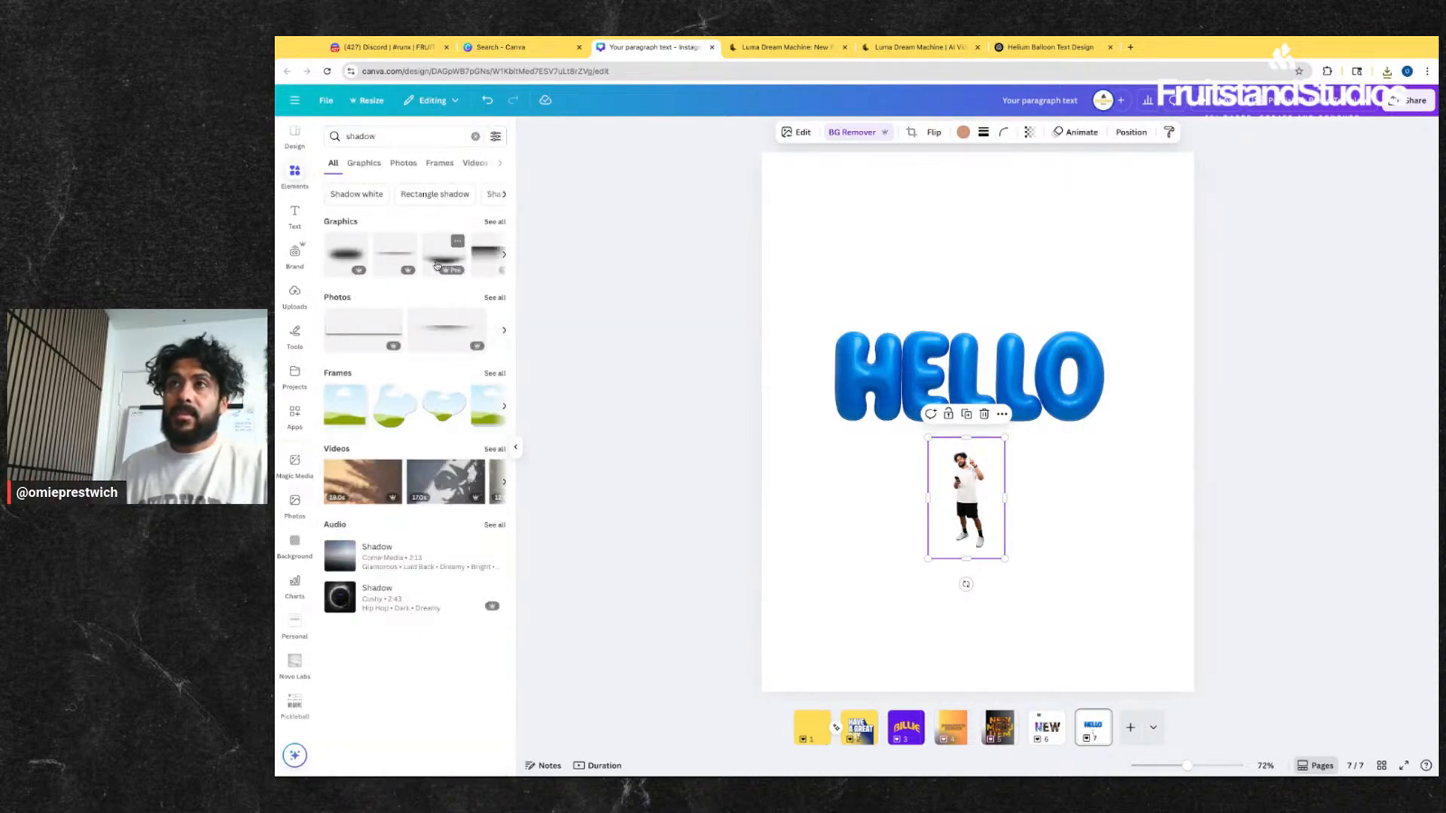
pyautogui.click(494, 221)
pyautogui.scroll(-1, 462, 458)
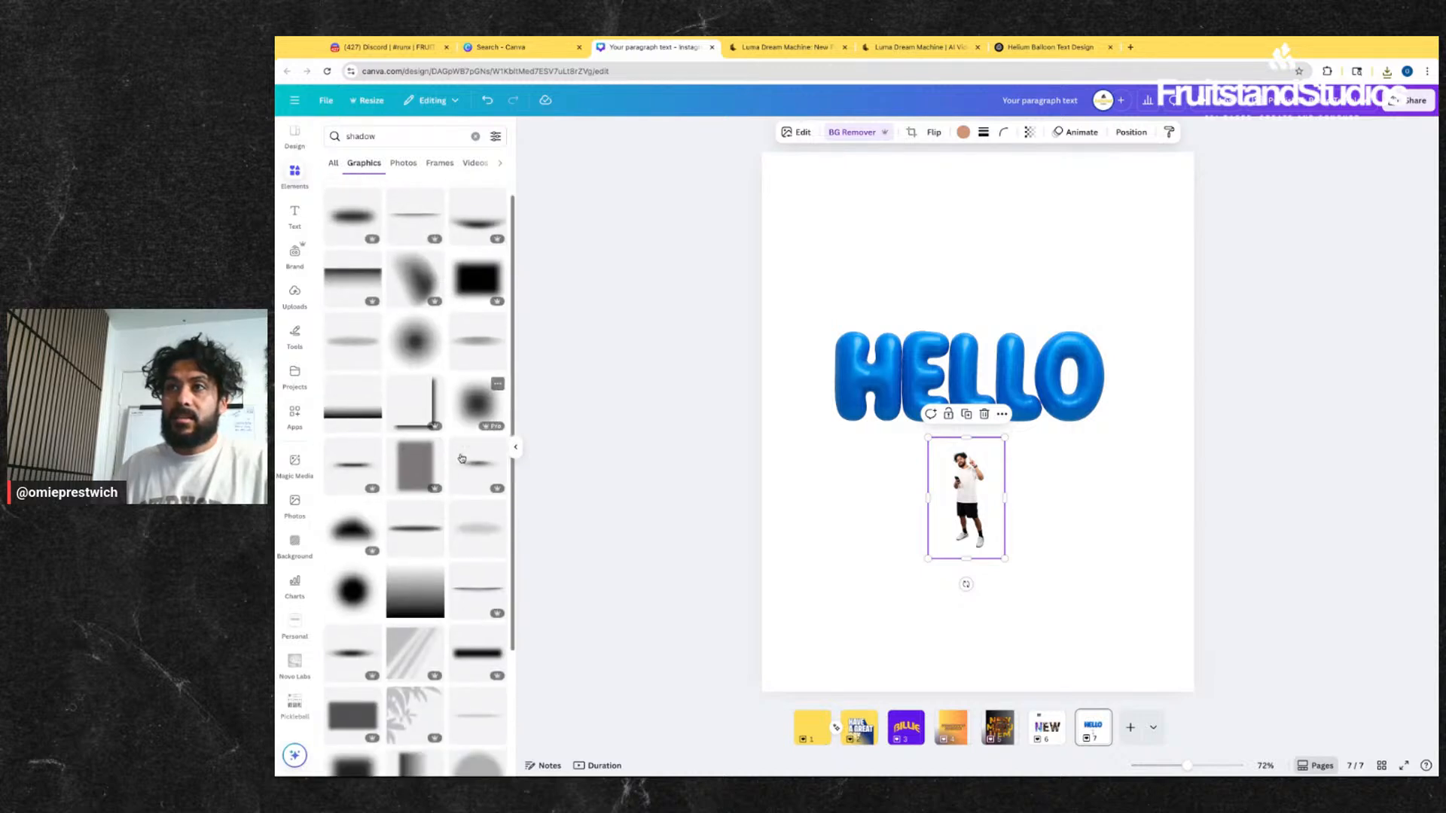
# - Add a soft oval shadow, move it under the man's feet and shrink it to fit
pyautogui.click(473, 441)
pyautogui.moveTo(1007, 437); pyautogui.dragTo(998, 623)
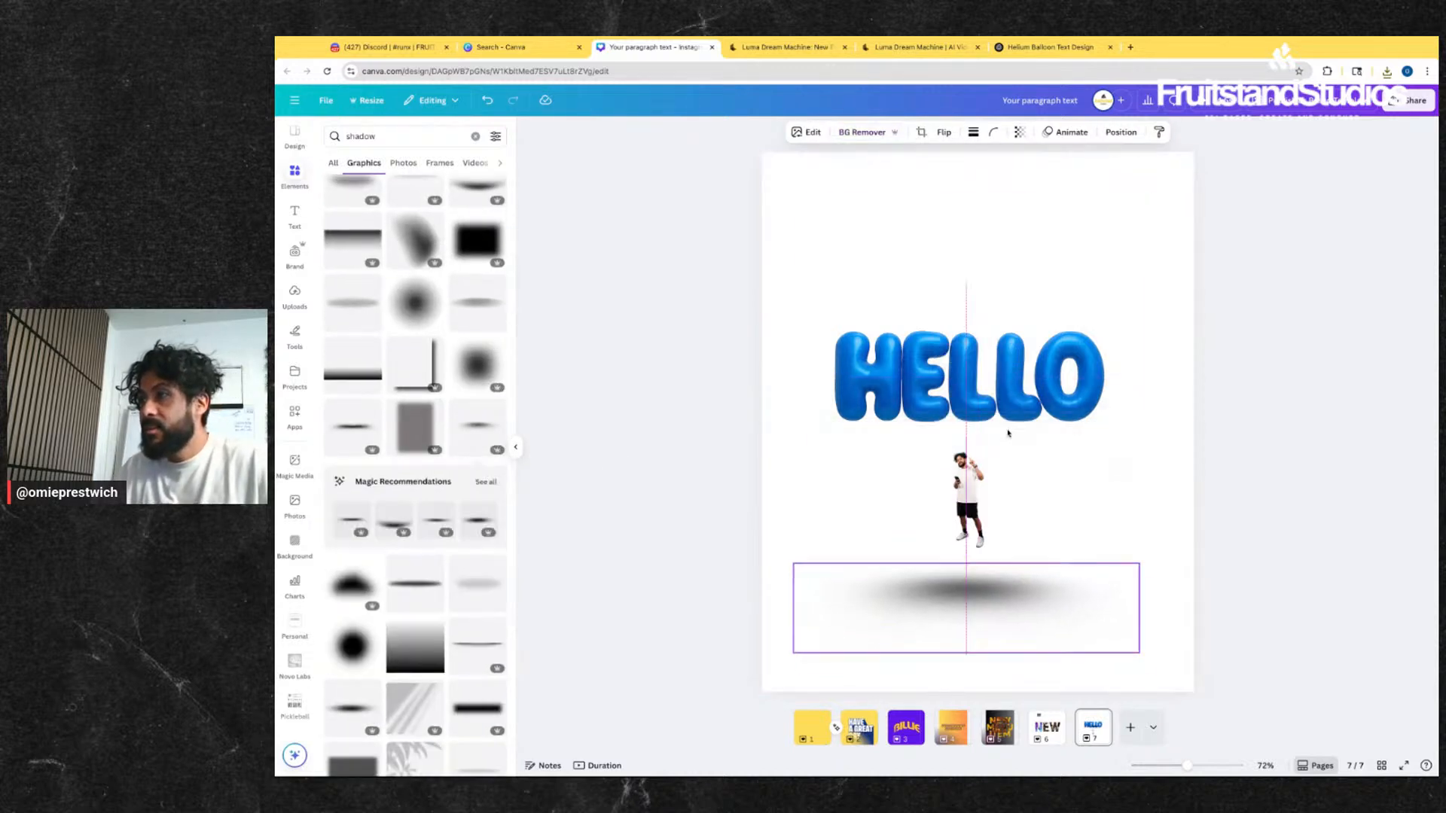
pyautogui.moveTo(1139, 563); pyautogui.dragTo(968, 545)
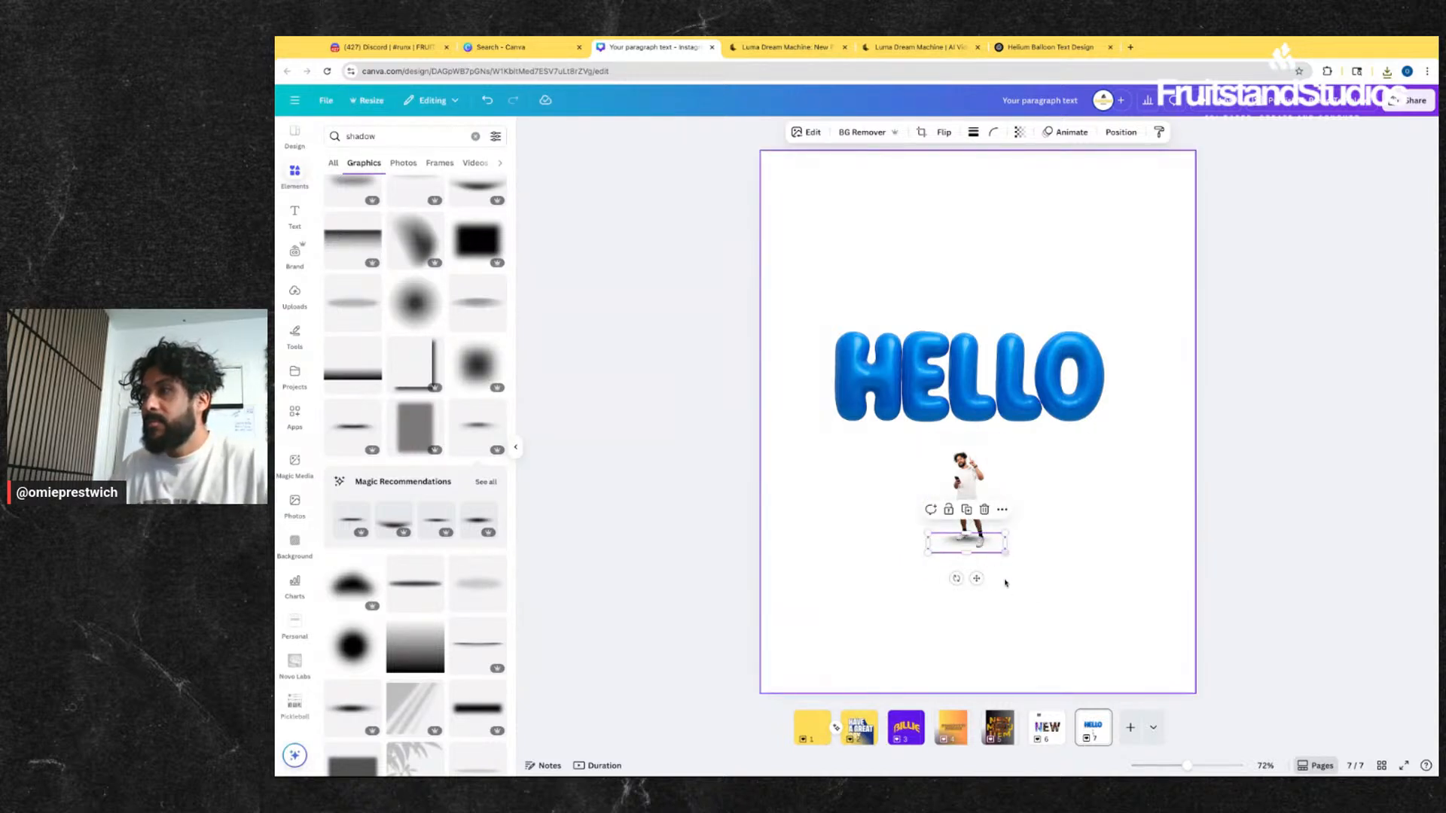
pyautogui.press('Escape')
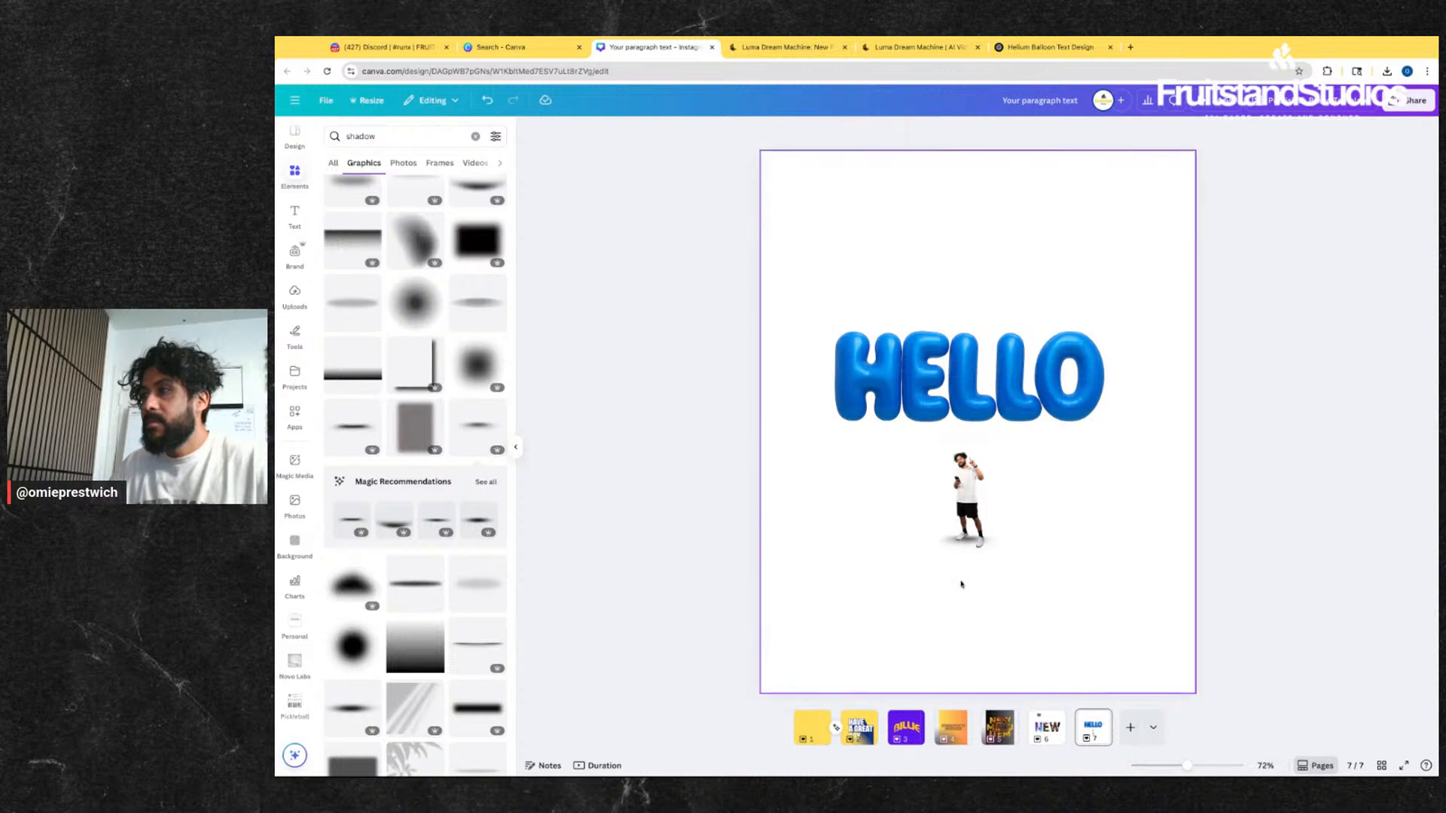
pyautogui.click(964, 501)
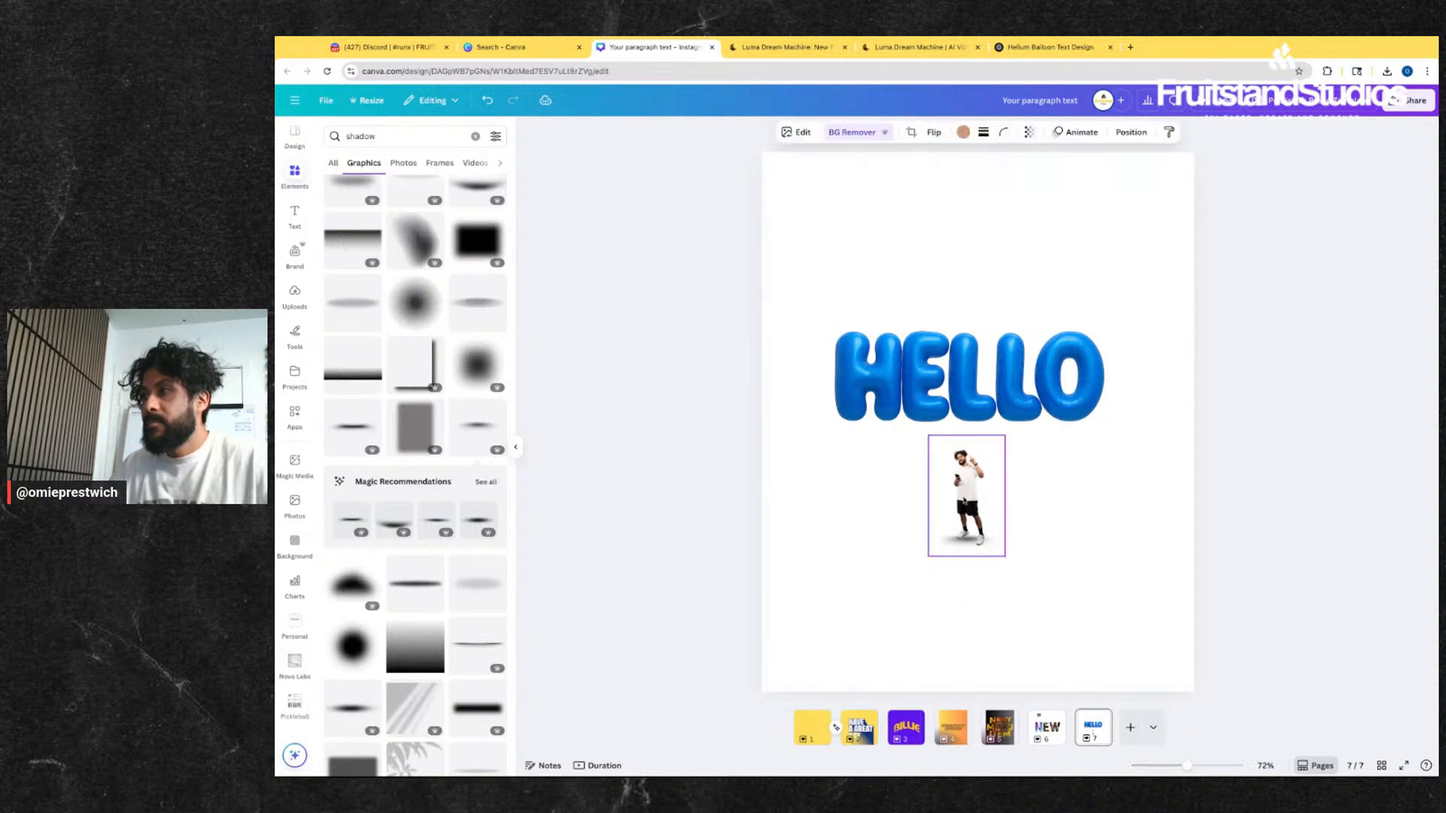
pyautogui.click(1051, 516)
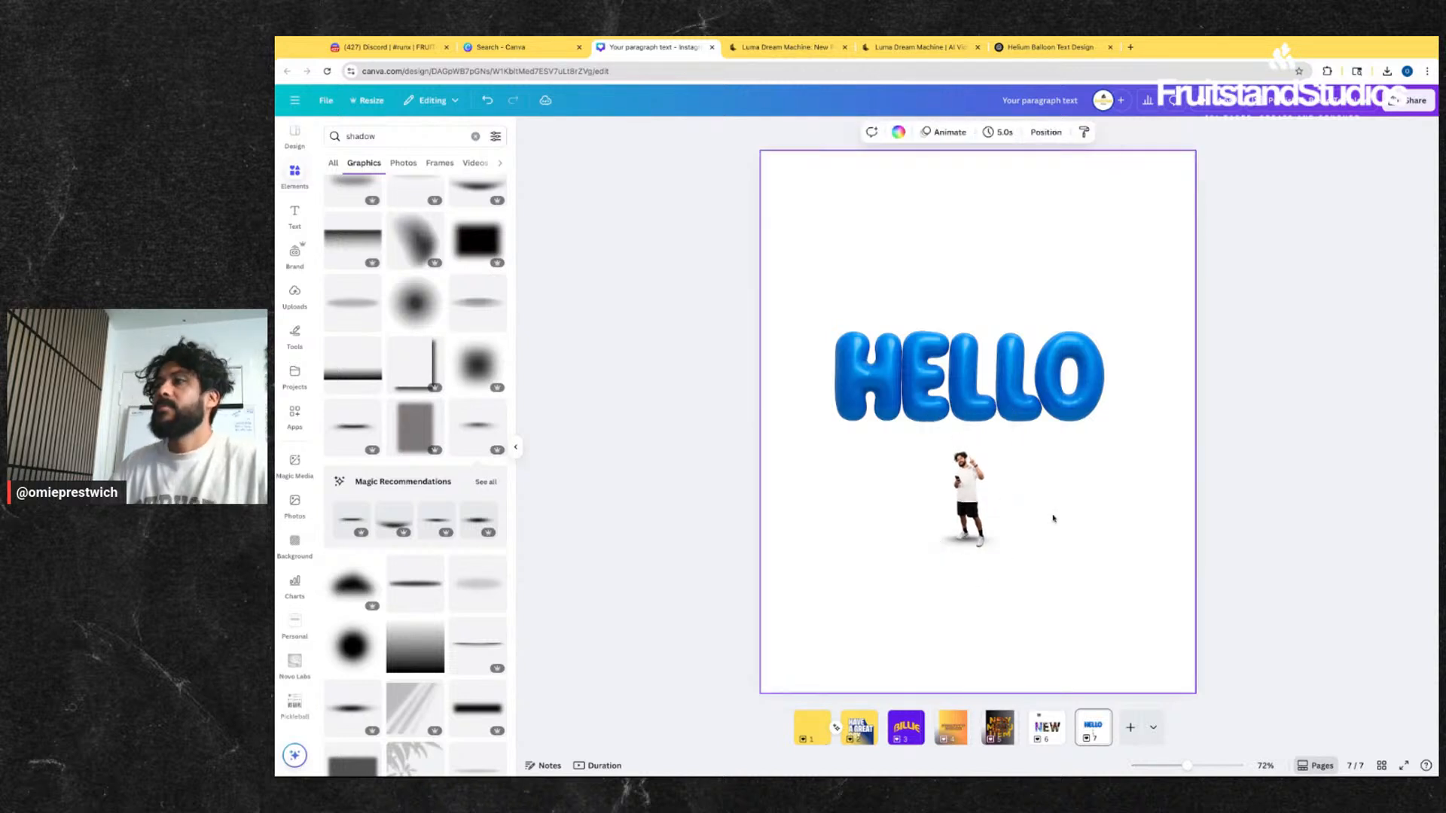
# - Nudge HELLO onto the page's horizontal centre above the man, closing the animation options afterward
pyautogui.click(966, 497)
pyautogui.moveTo(1049, 359); pyautogui.dragTo(1057, 367)
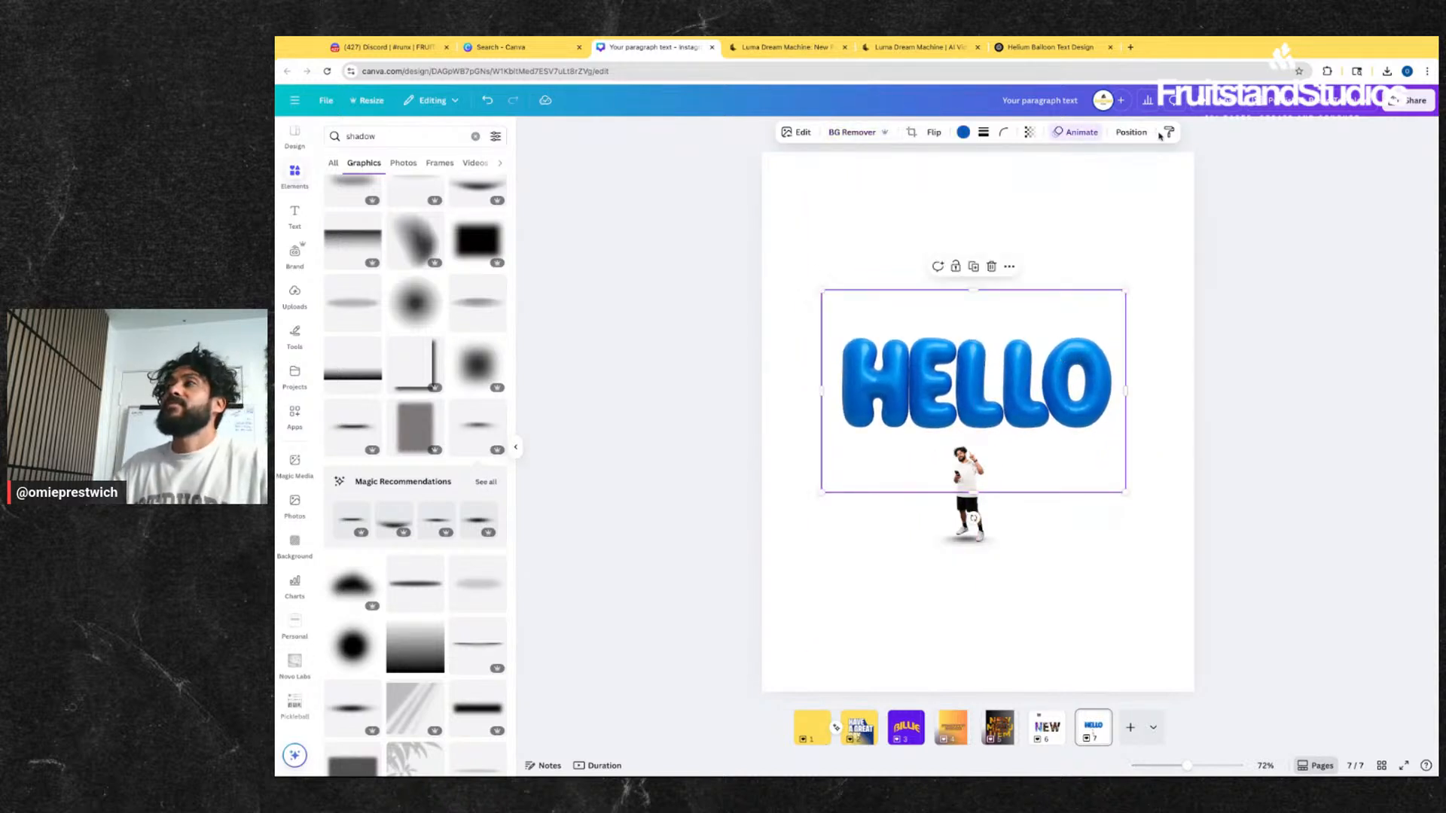
pyautogui.click(1077, 133)
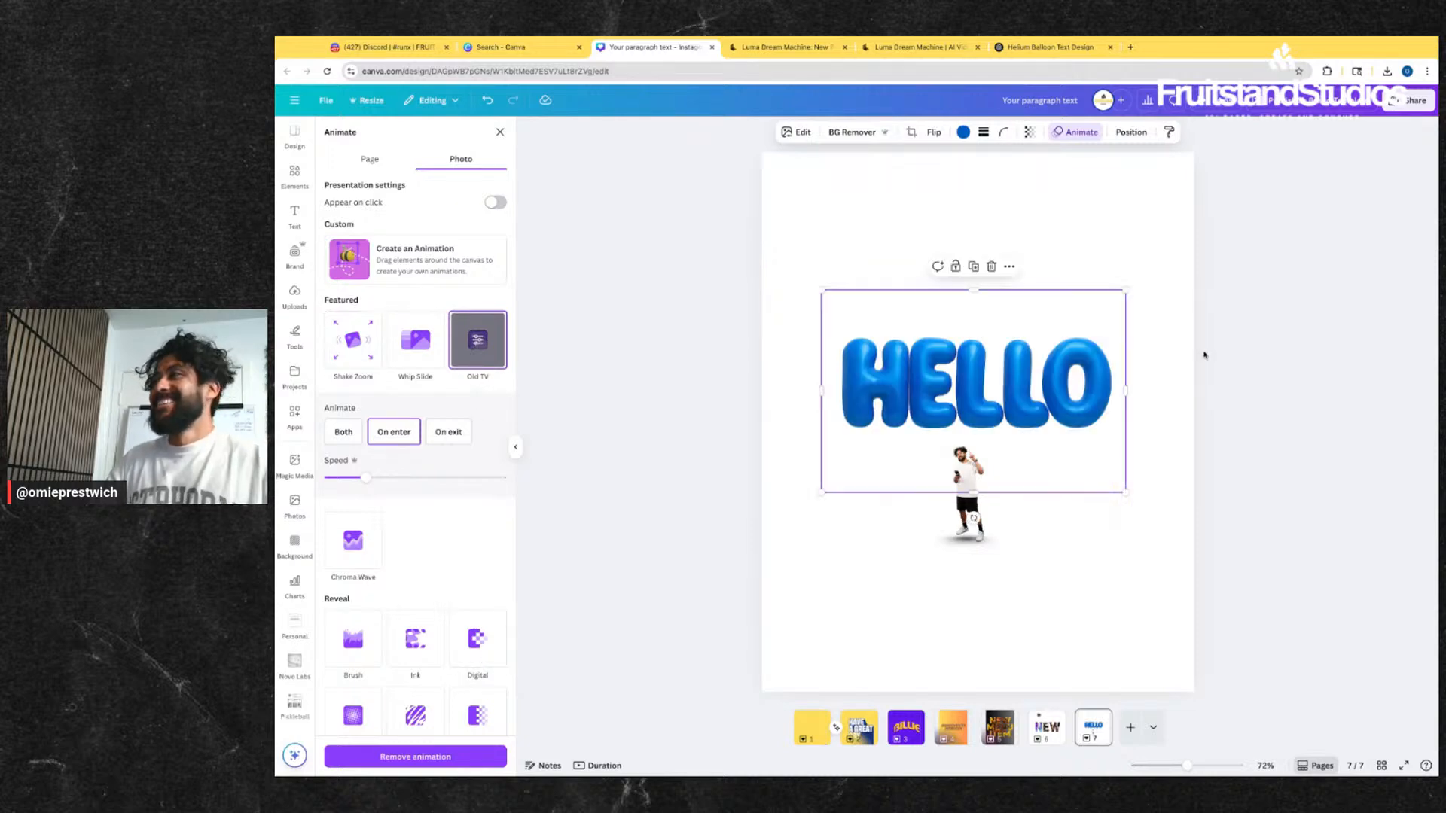
pyautogui.press('Escape')
# - Download the latest HELLO dog image and compare it full size with the earlier one
pyautogui.click(1080, 50)
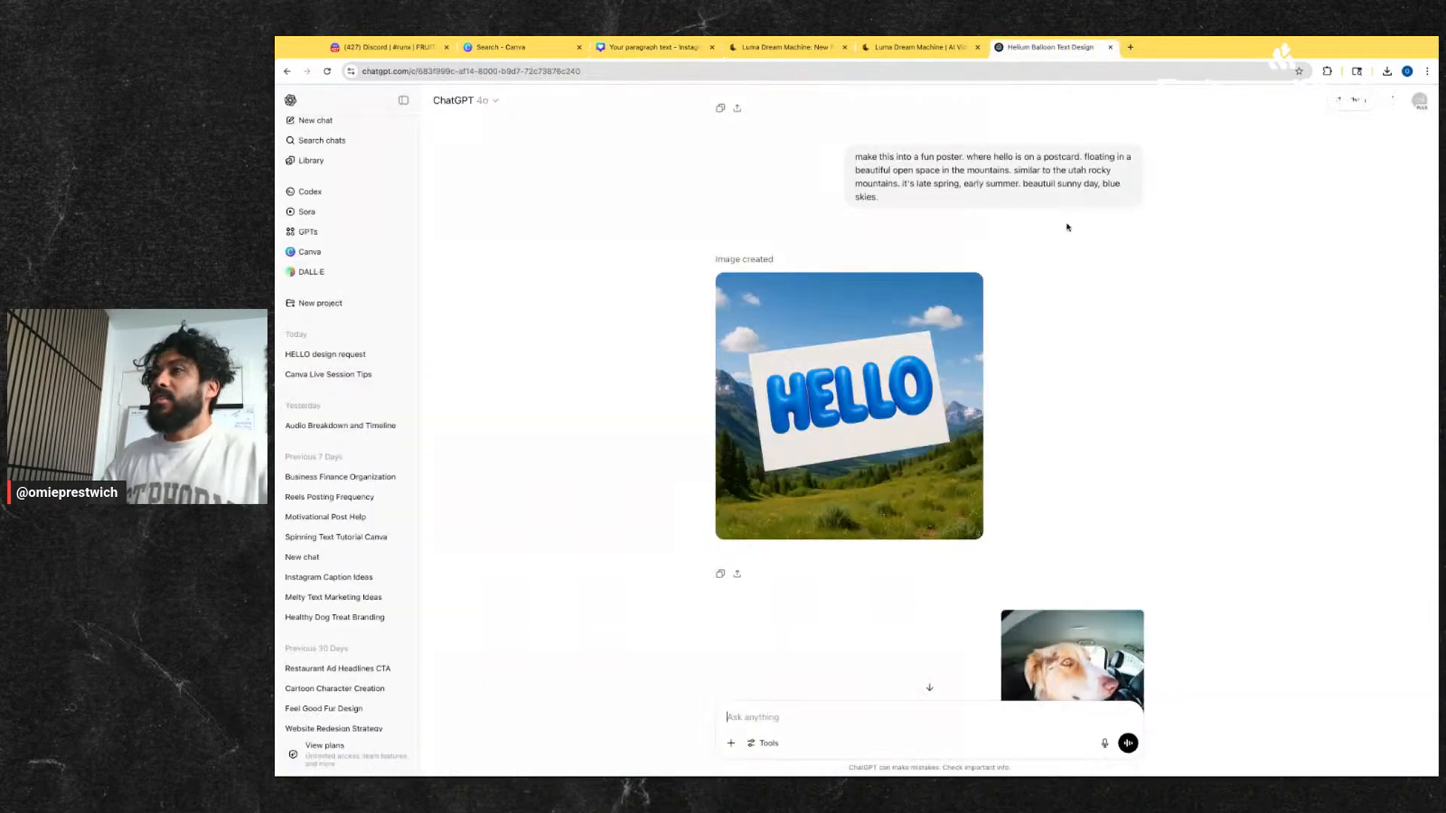
pyautogui.scroll(-15, 1162, 452)
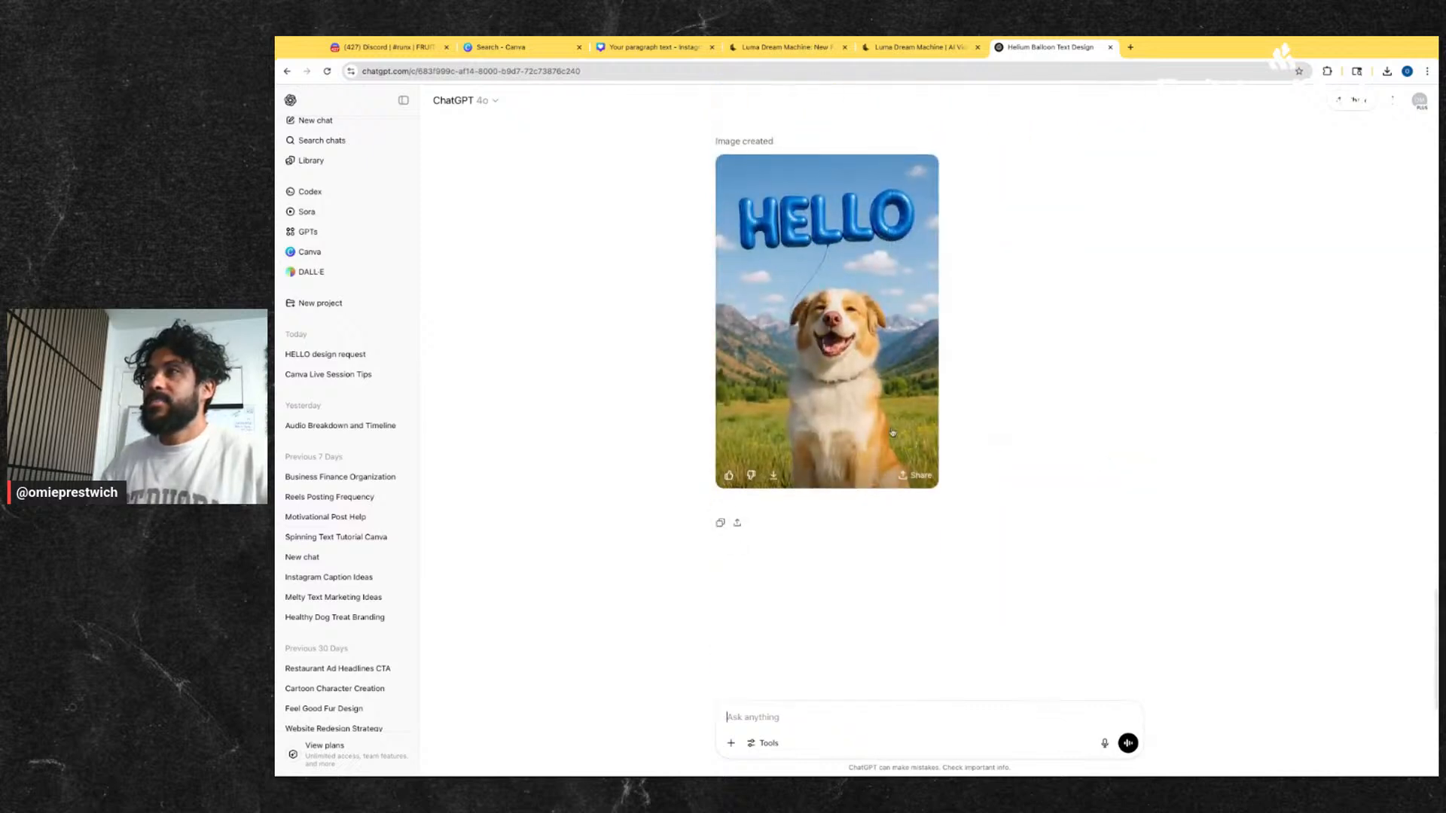
pyautogui.click(774, 476)
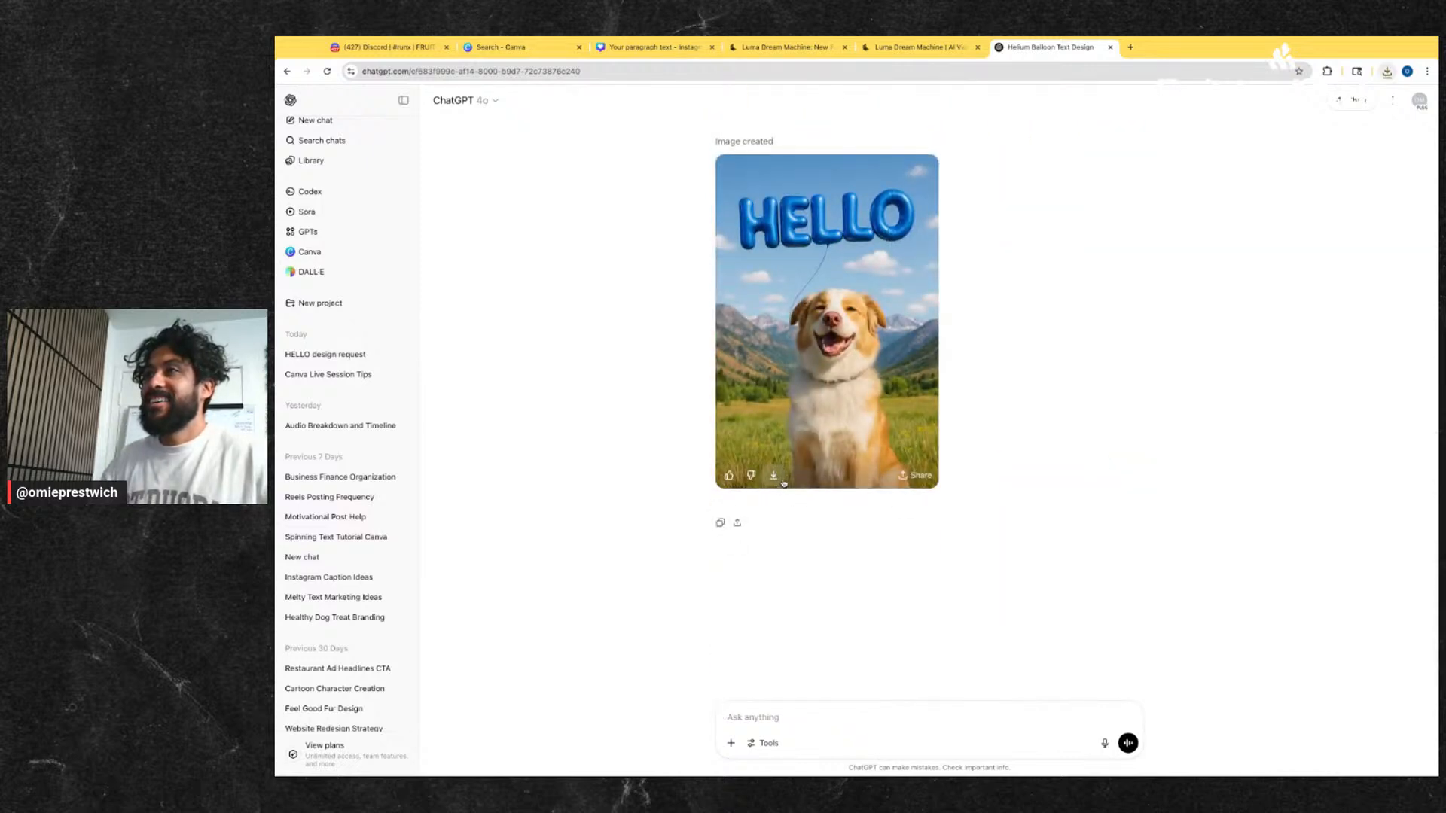
pyautogui.click(844, 368)
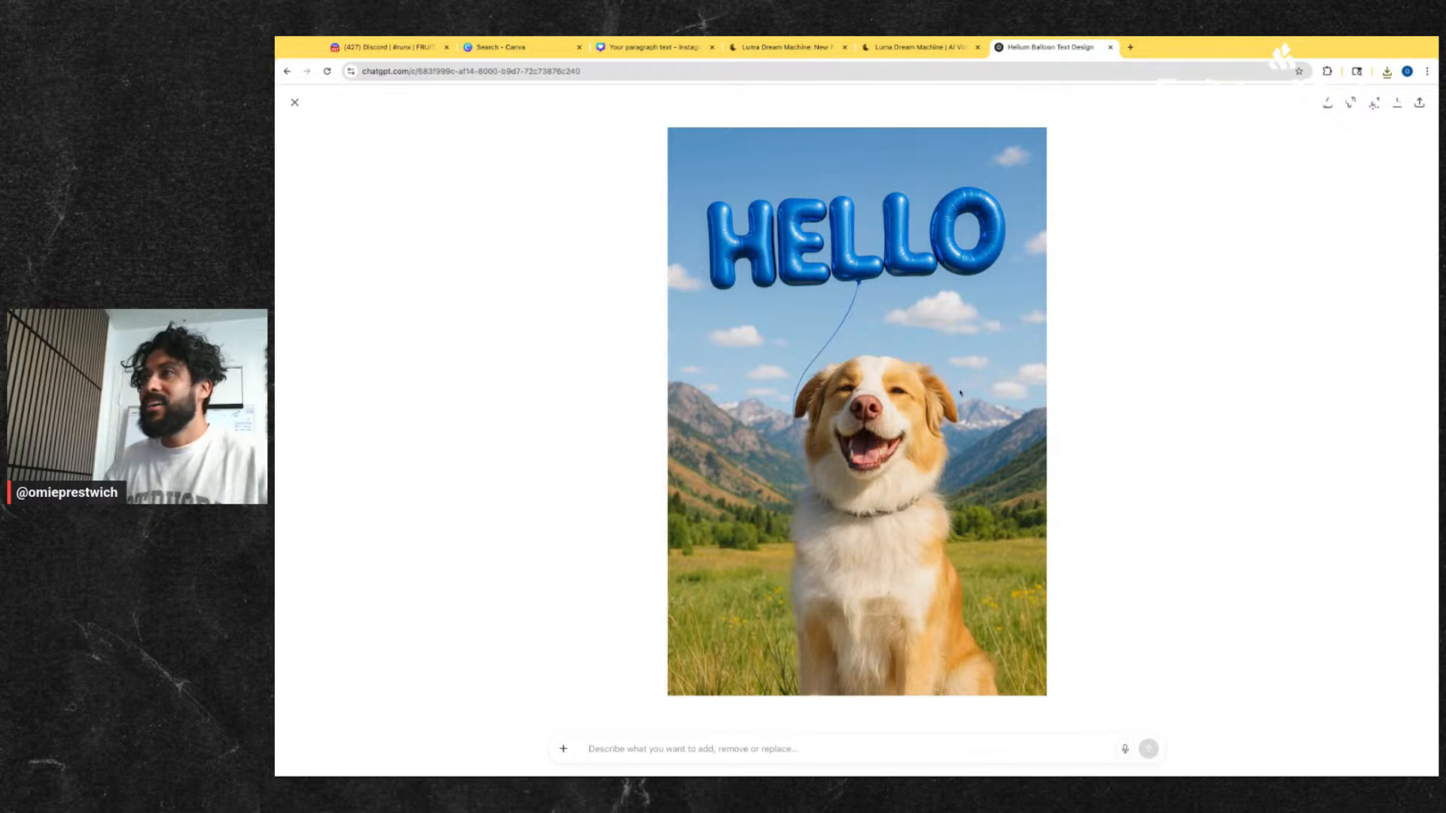
pyautogui.click(294, 102)
pyautogui.scroll(10, 887, 364)
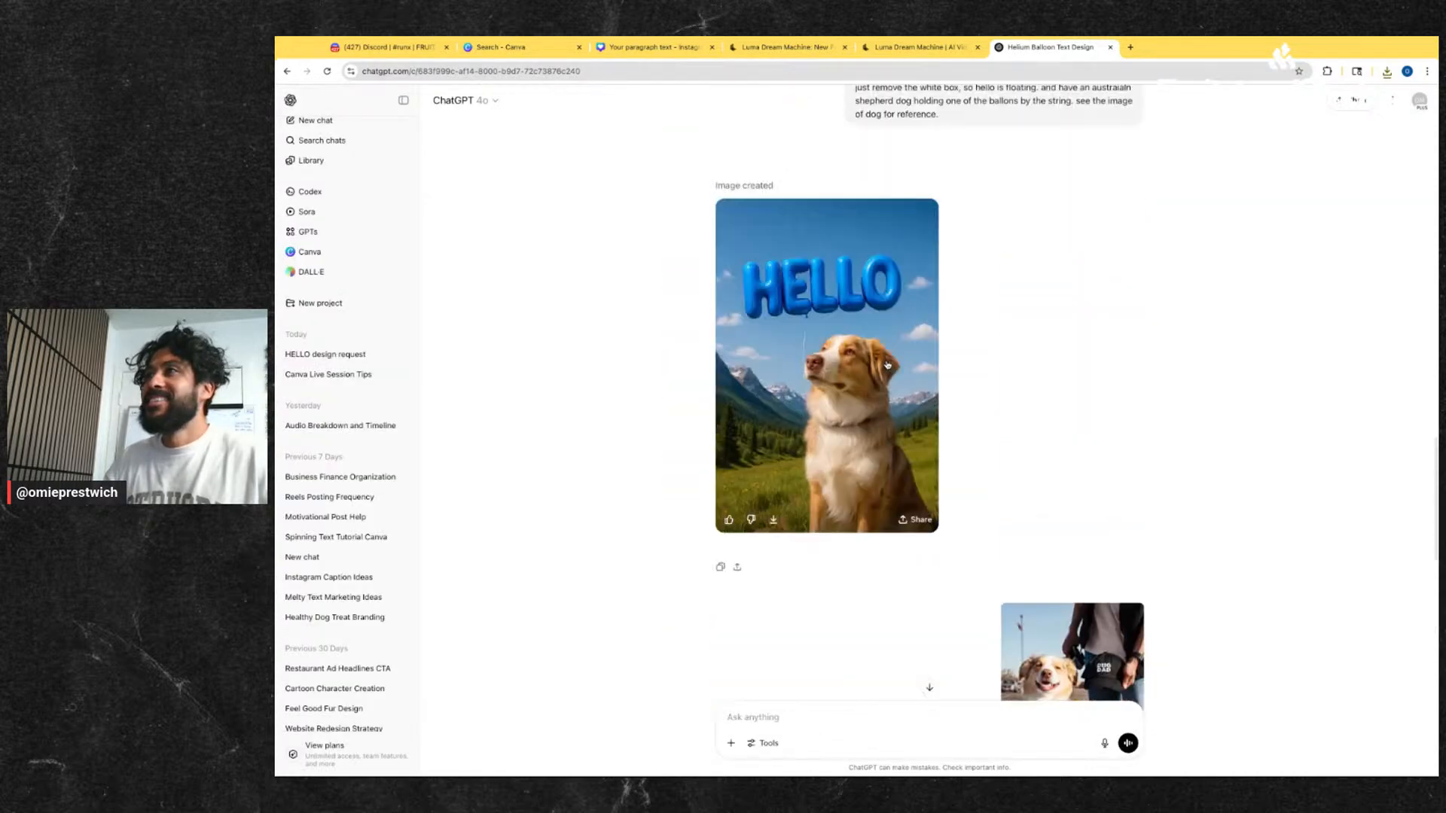
pyautogui.click(887, 364)
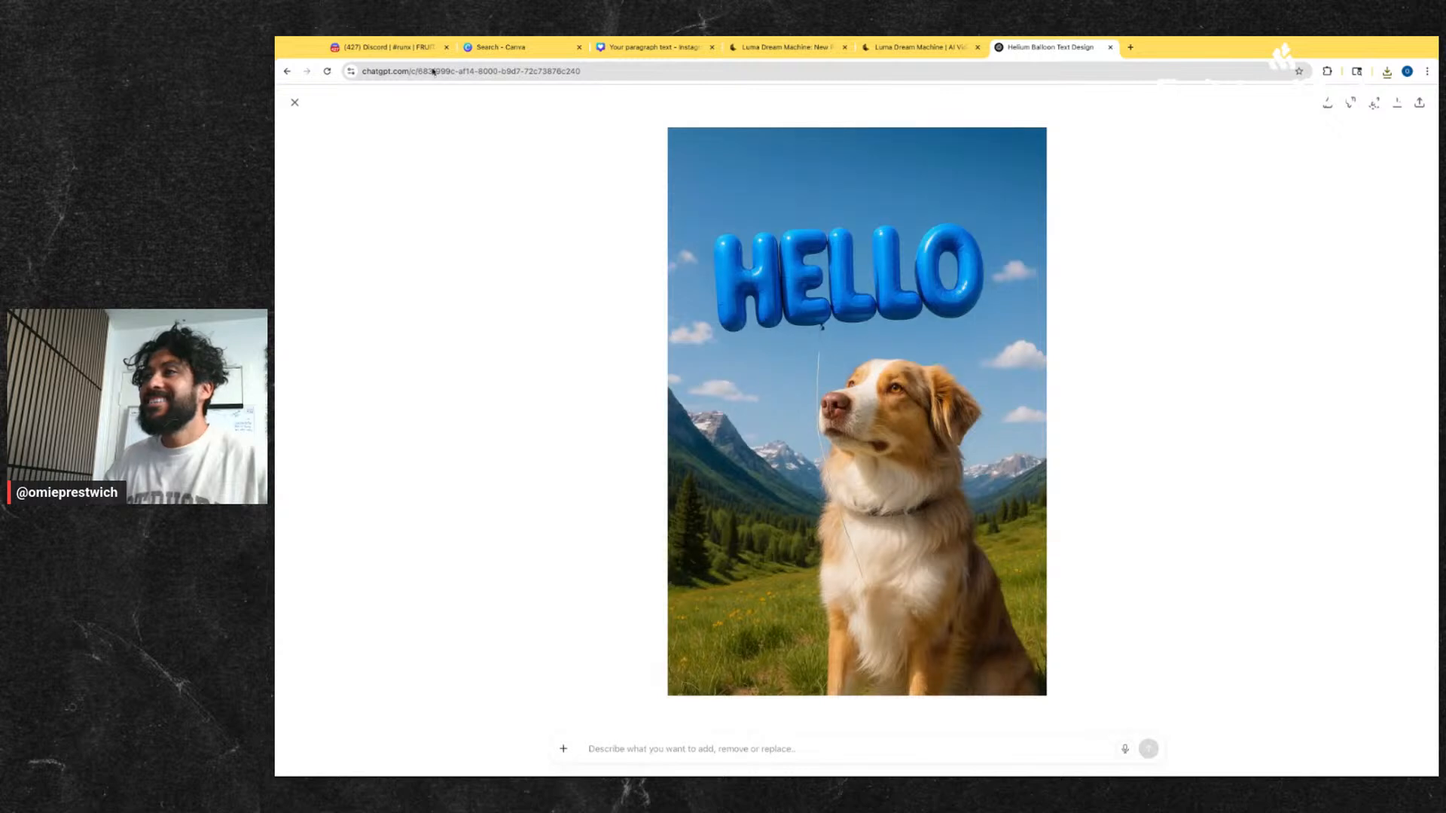
pyautogui.click(294, 103)
pyautogui.scroll(-15, 843, 602)
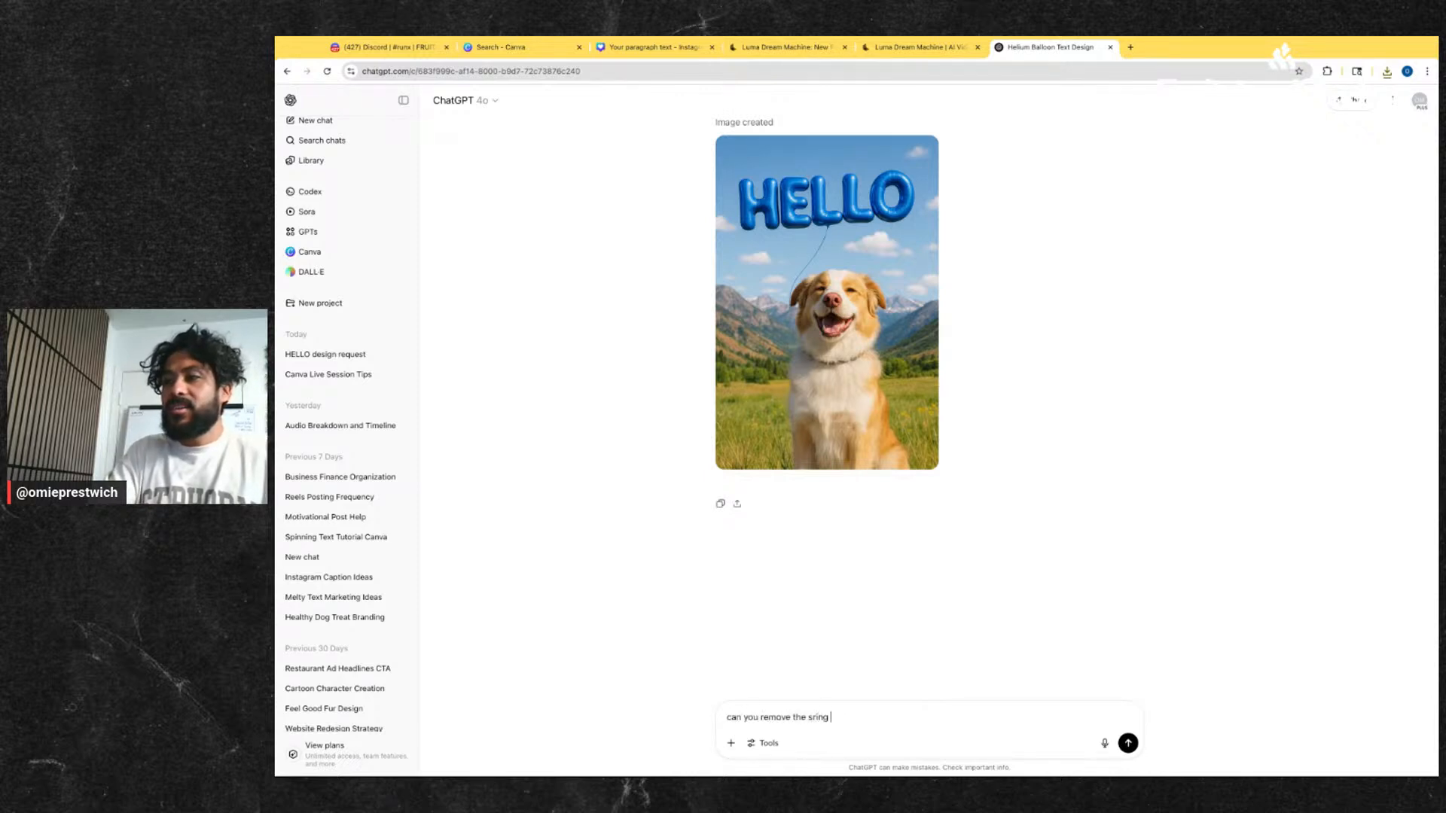
# - Send the request to remove the balloon string altogether, then return to the Canva design
pyautogui.write('ogether')
pyautogui.press('Return')
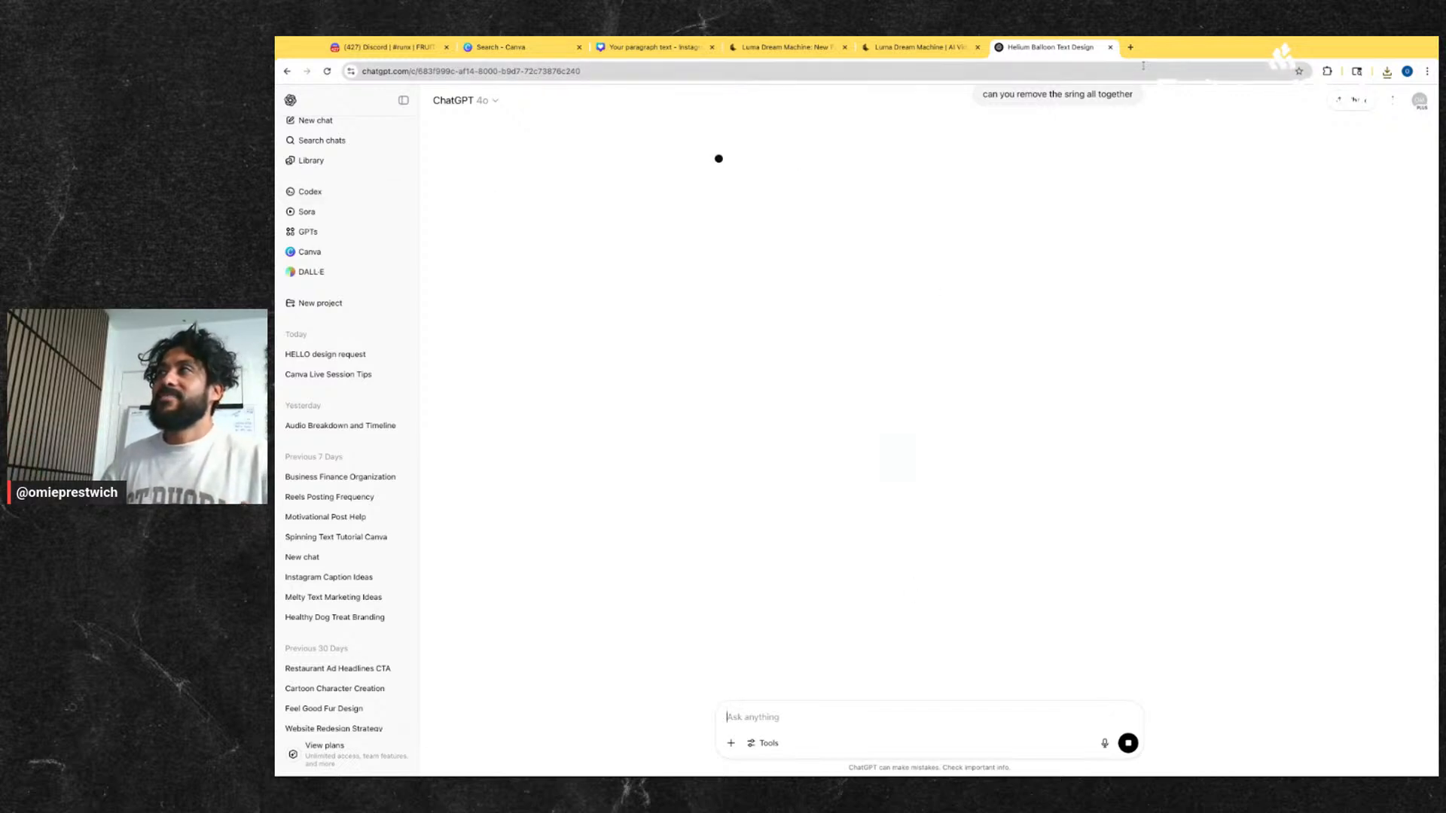
pyautogui.click(897, 52)
# - Add a blank page 8 after the HELLO page and paste the HELLO dog image onto it
pyautogui.click(645, 49)
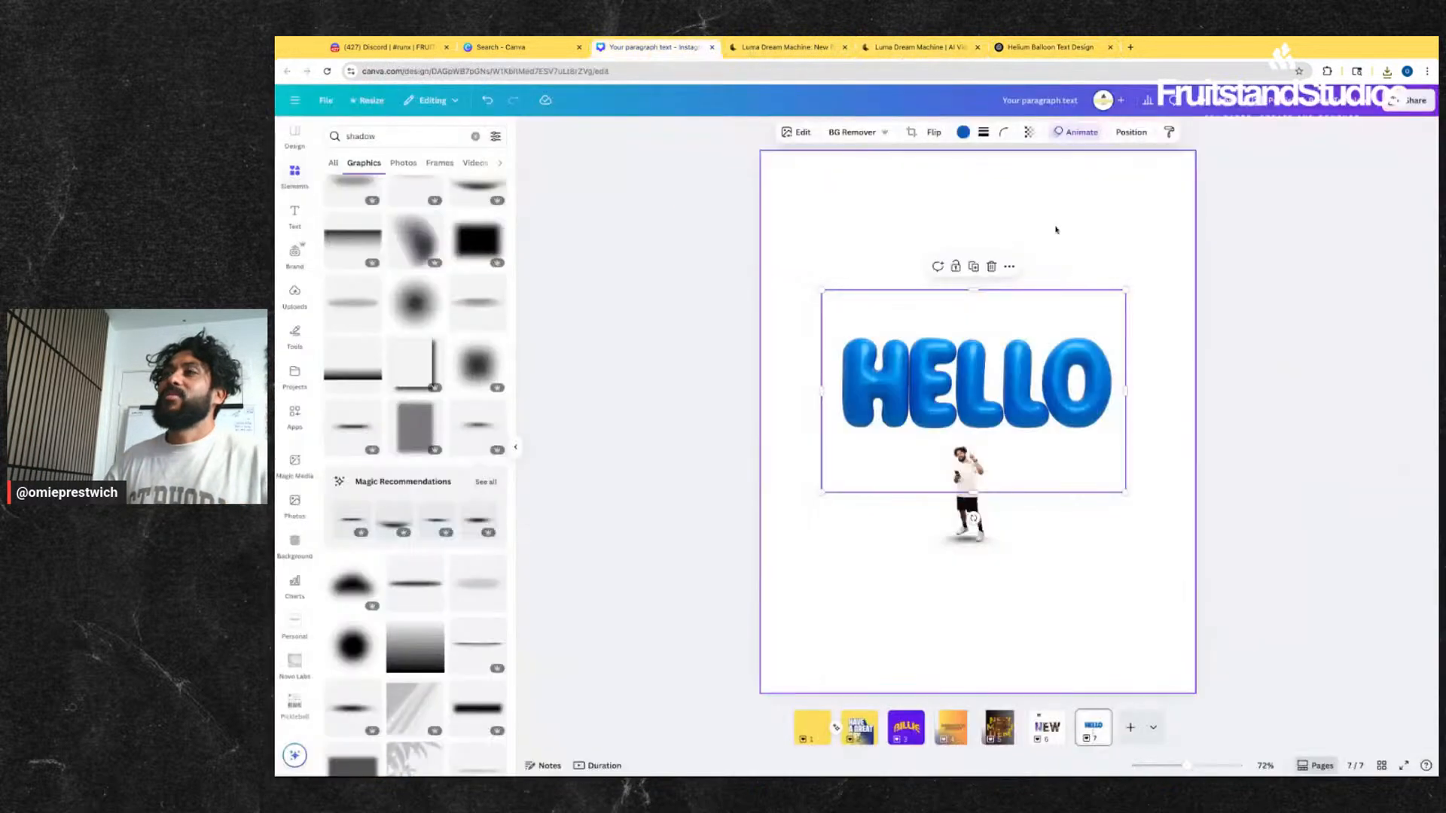
pyautogui.click(1130, 727)
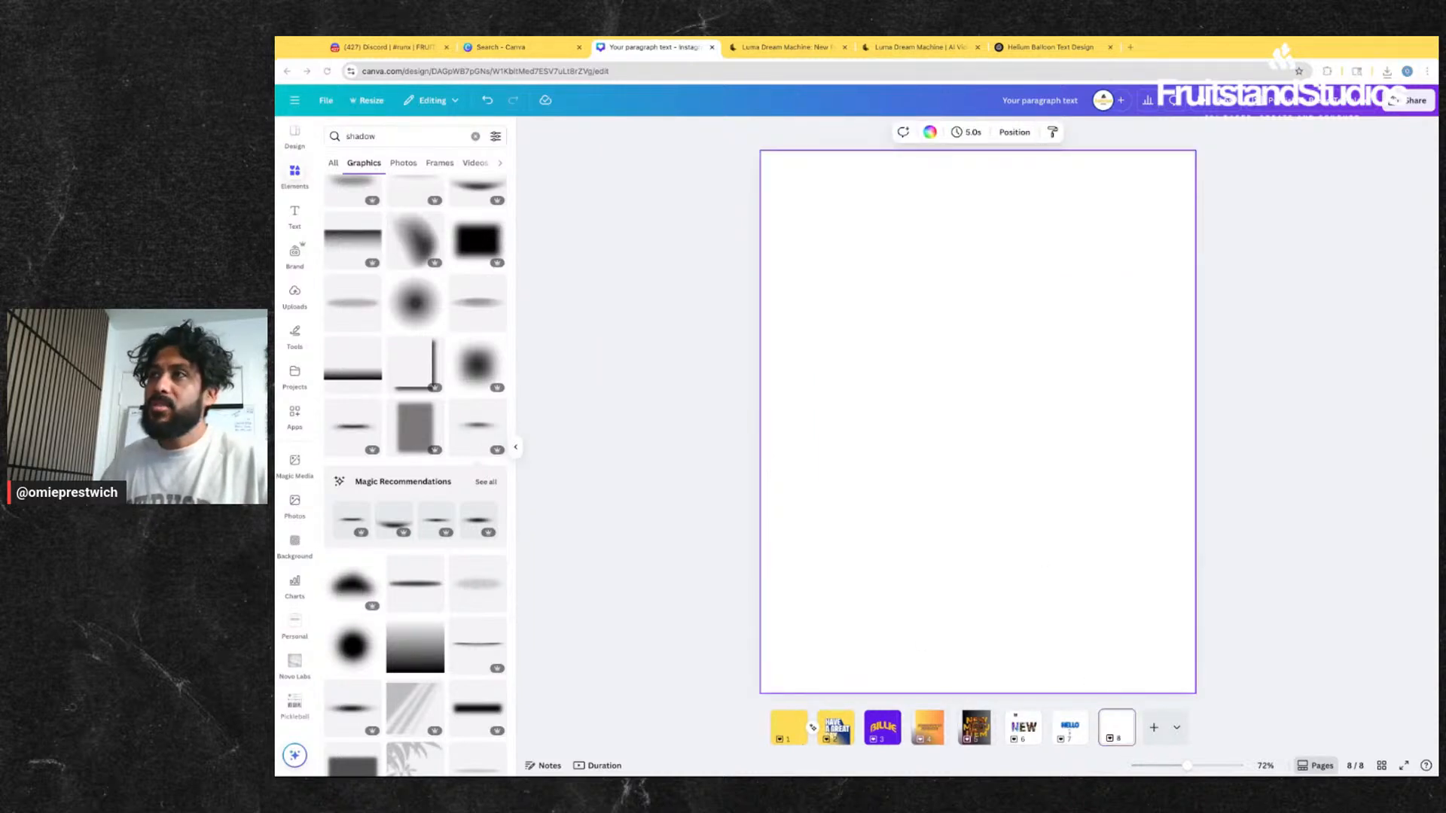
pyautogui.click(1081, 285)
pyautogui.press('super+v')
pyautogui.moveTo(929, 419); pyautogui.dragTo(1153, 420)
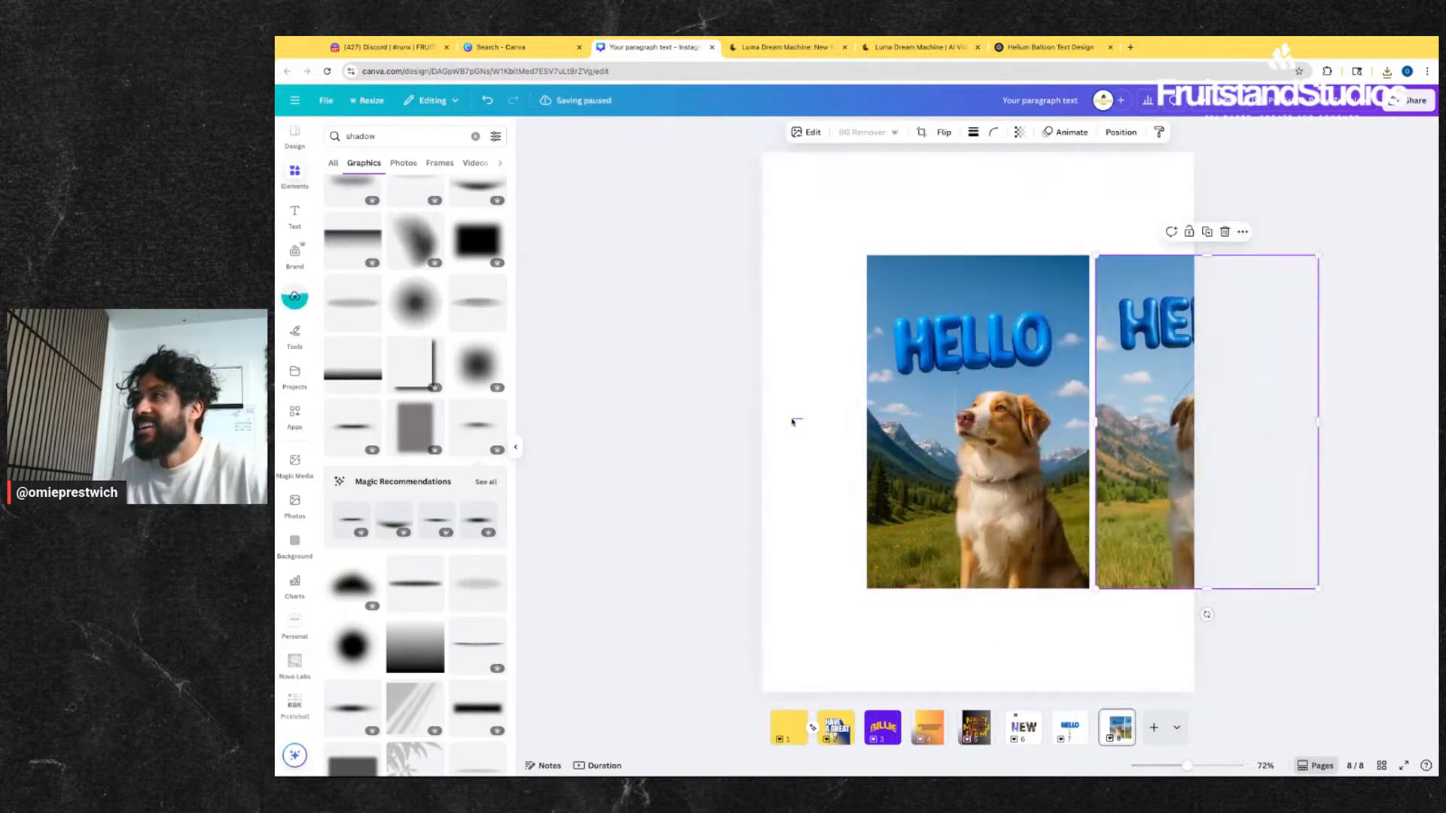
pyautogui.moveTo(791, 421); pyautogui.dragTo(1133, 423)
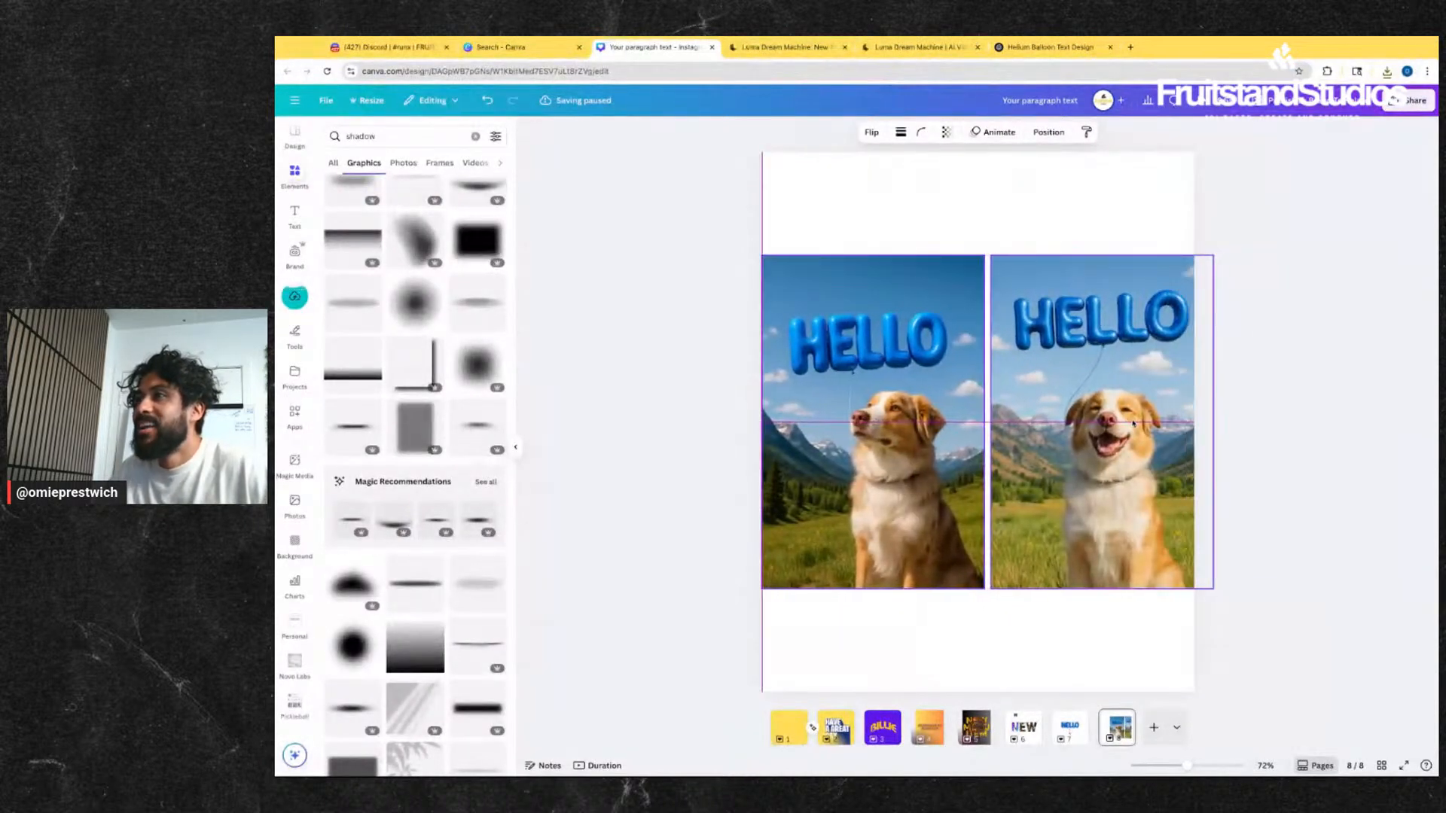
# - Delete the duplicate dog image and set the remaining copy as page 8's background
pyautogui.click(1268, 419)
pyautogui.click(889, 464)
pyautogui.press('Delete')
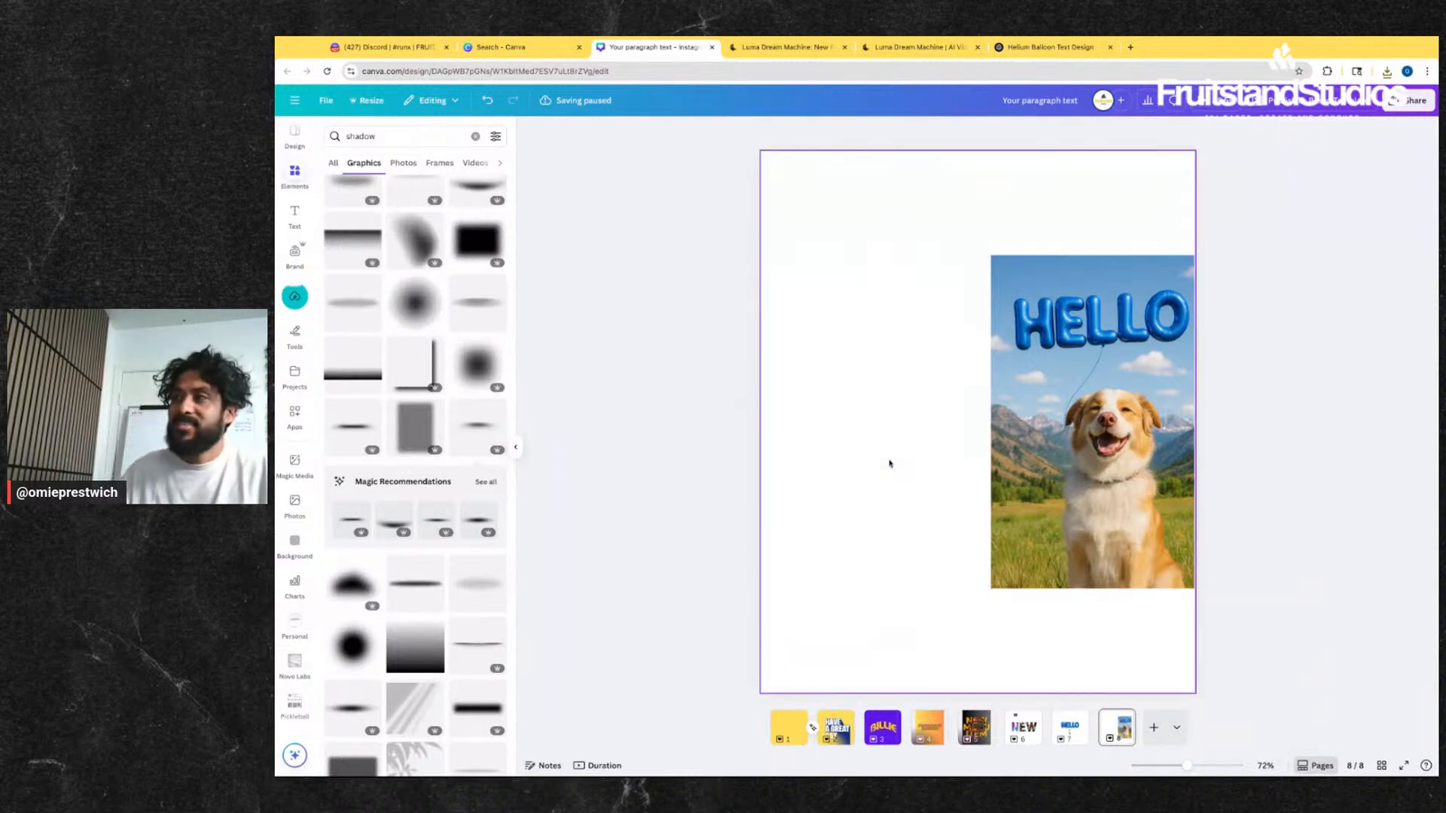
pyautogui.moveTo(1084, 338); pyautogui.dragTo(946, 339)
pyautogui.rightClick(1016, 372)
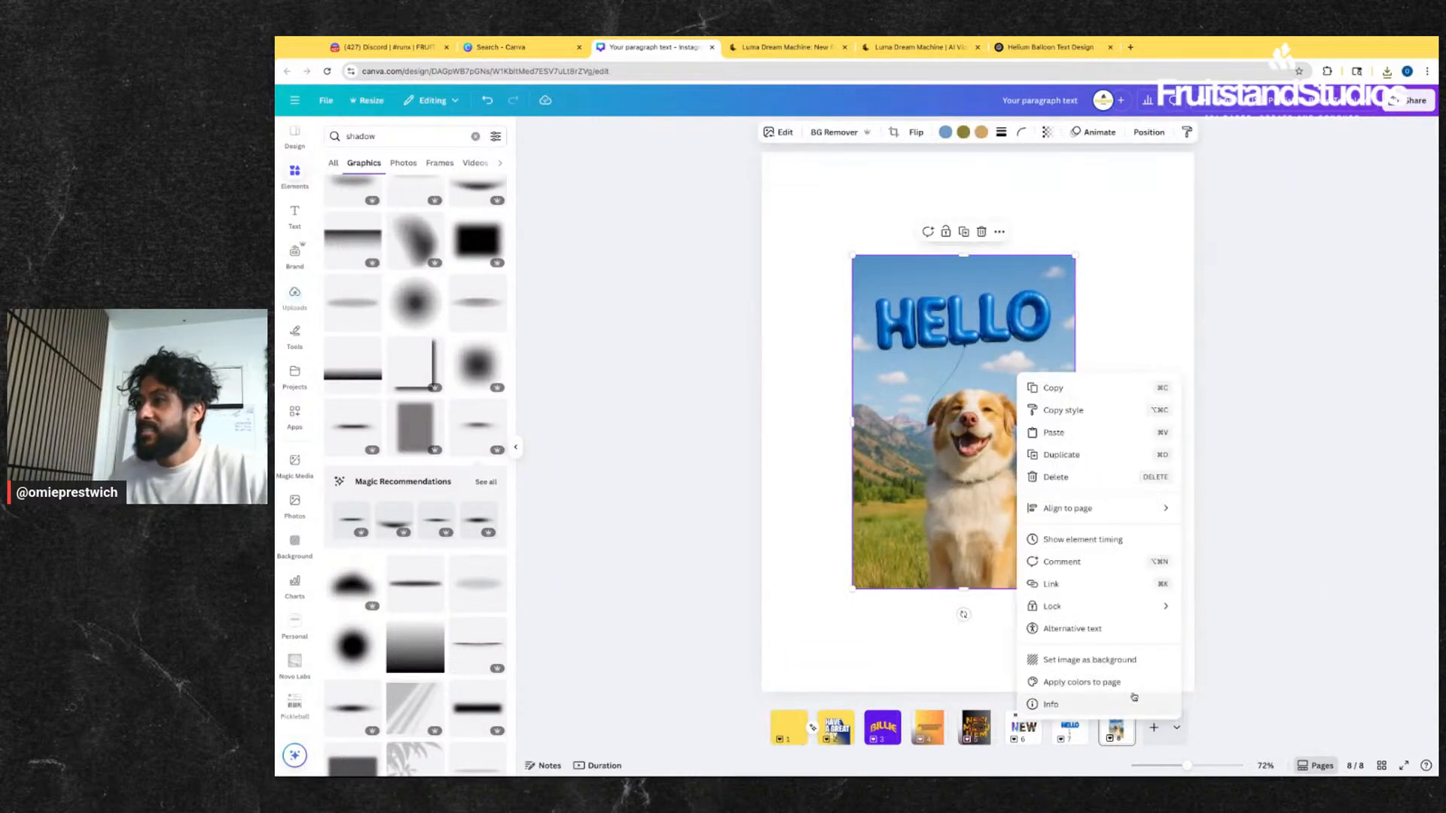
pyautogui.click(1085, 660)
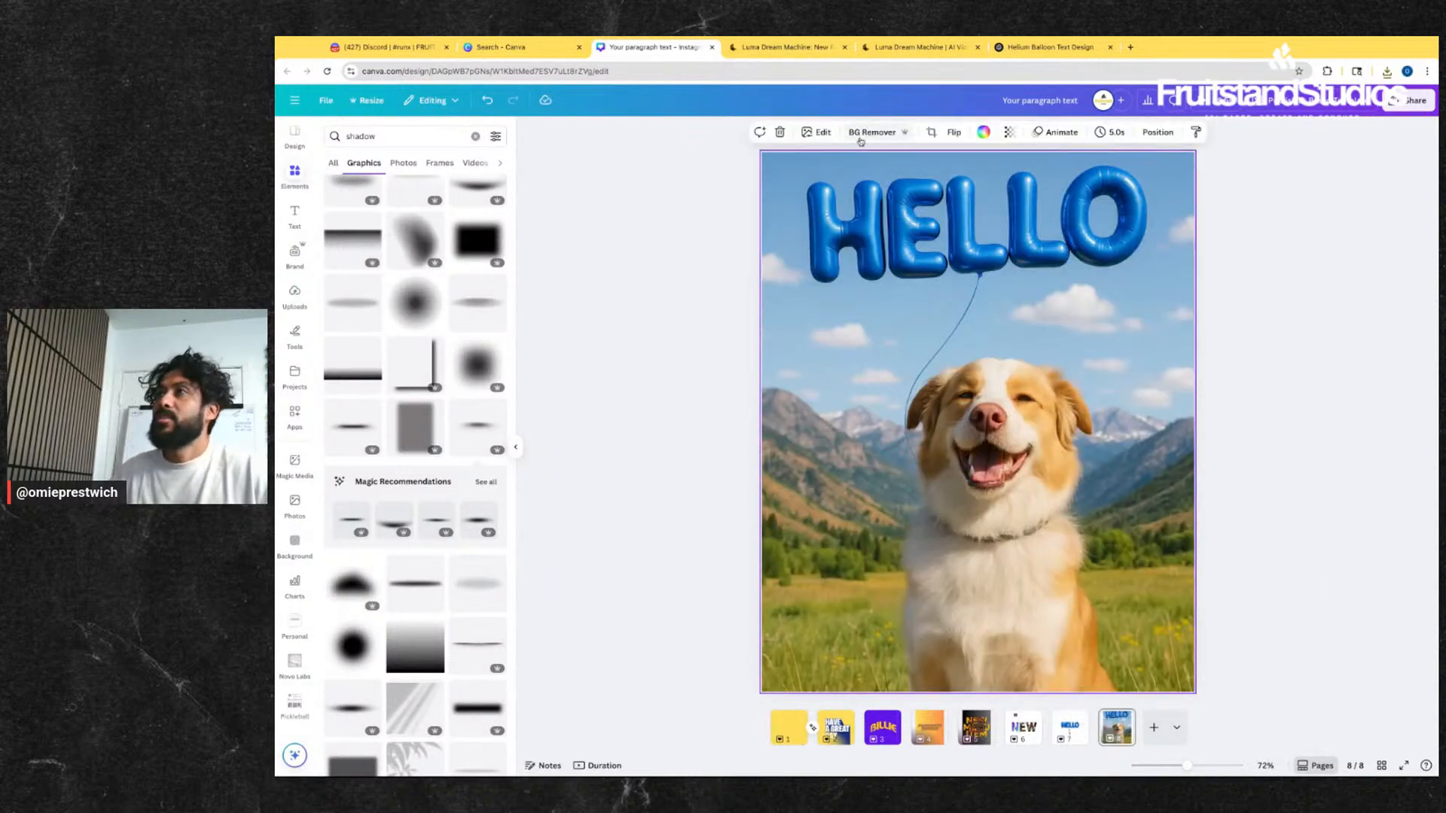
pyautogui.click(816, 132)
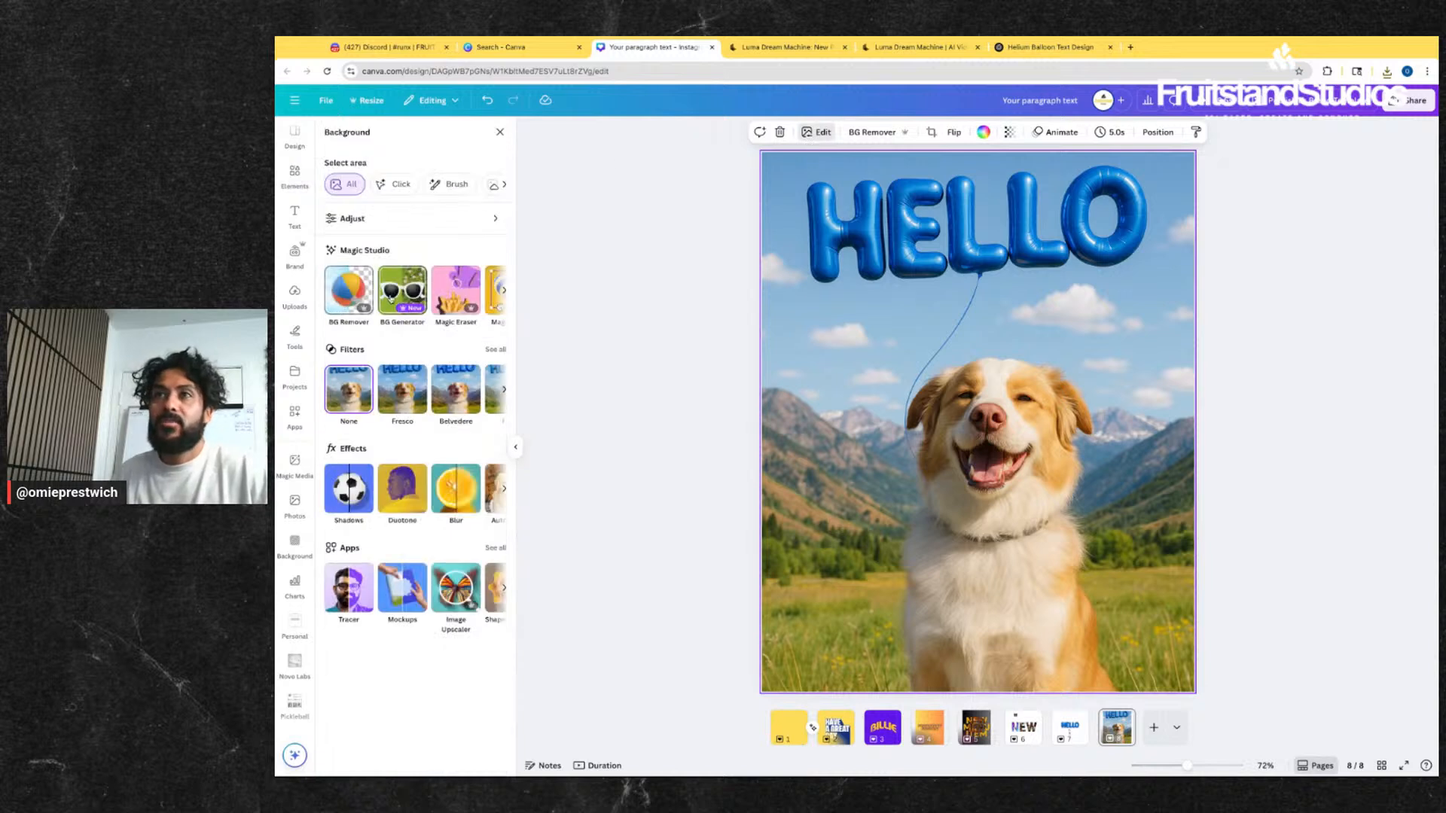
# - Use Magic Eraser at brush size 5 to erase the balloon string in two passes
pyautogui.click(455, 290)
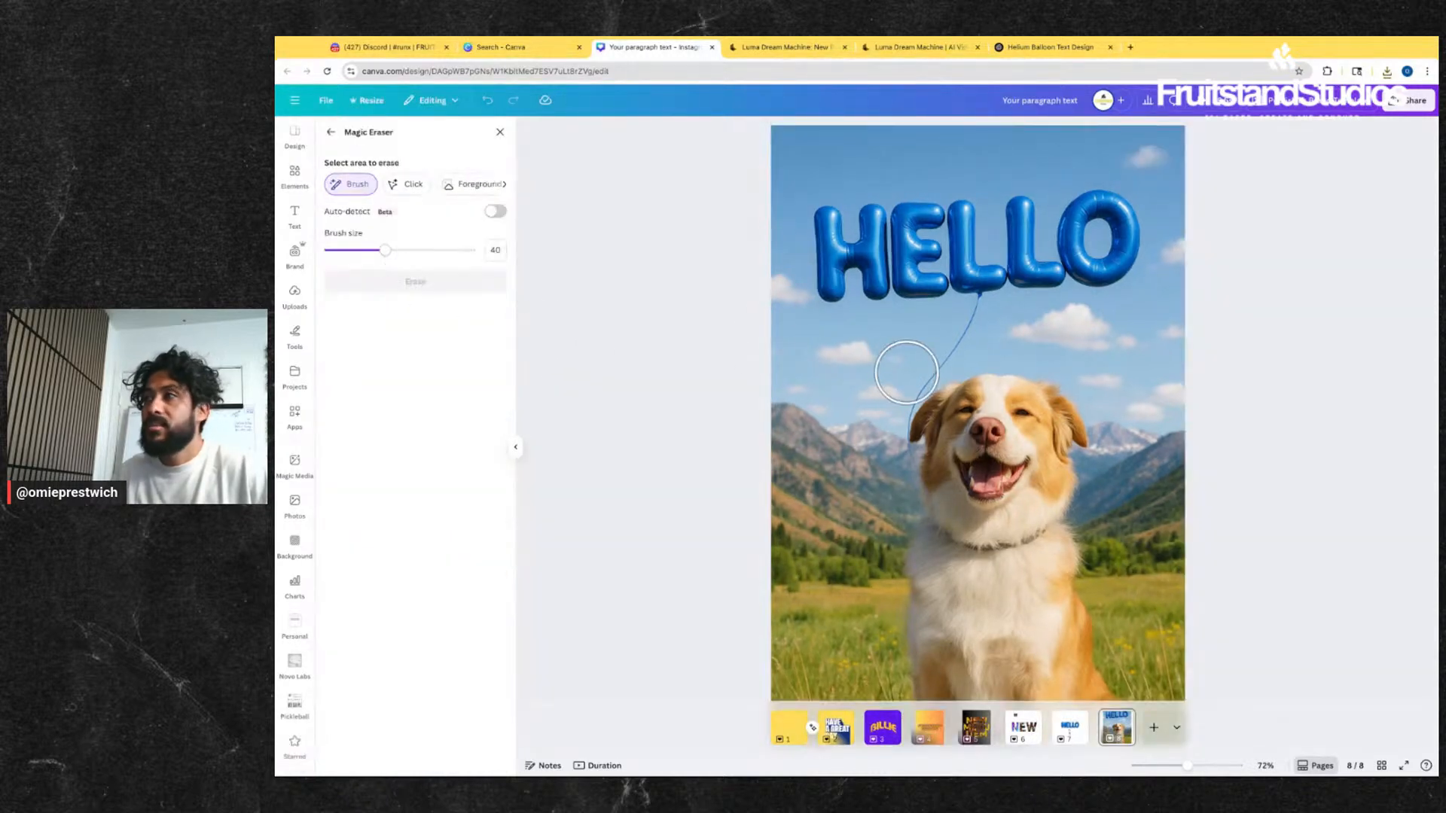
pyautogui.click(335, 250)
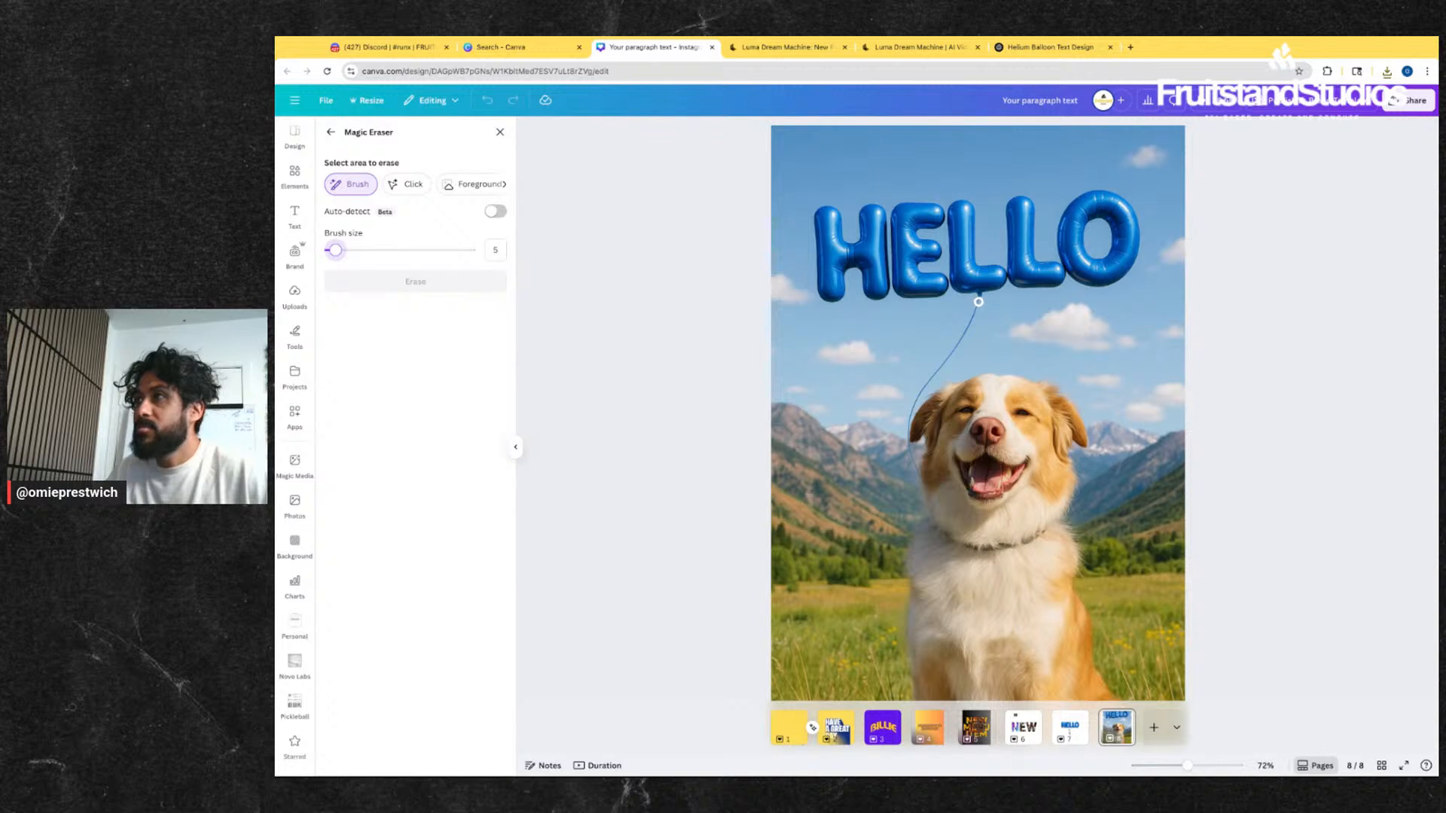
pyautogui.moveTo(978, 301)
pyautogui.mouseDown()
pyautogui.moveTo(911, 401)
pyautogui.moveTo(902, 438)
pyautogui.moveTo(939, 539)
pyautogui.mouseUp()
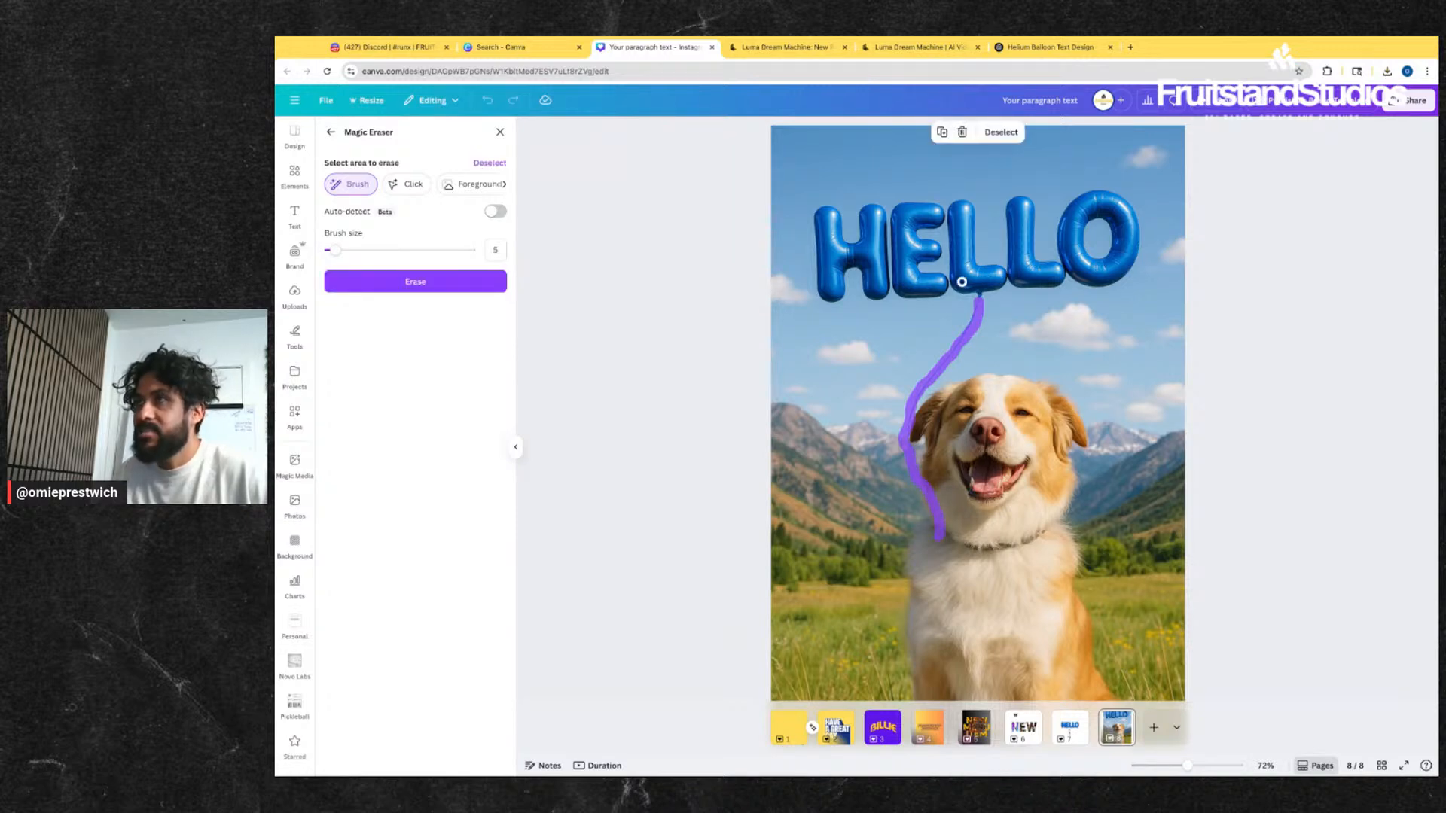
pyautogui.click(454, 282)
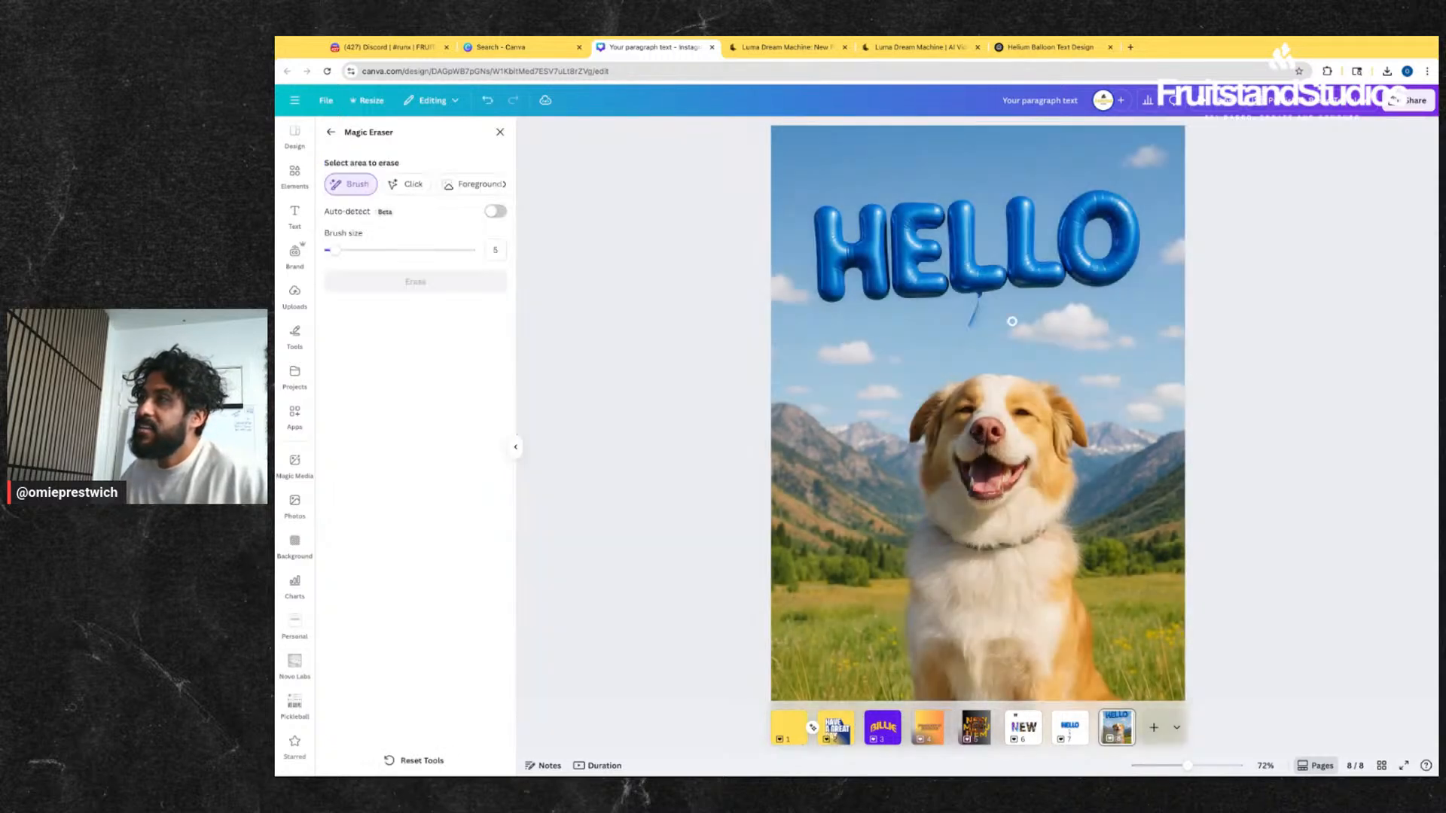
pyautogui.moveTo(969, 324); pyautogui.dragTo(980, 297)
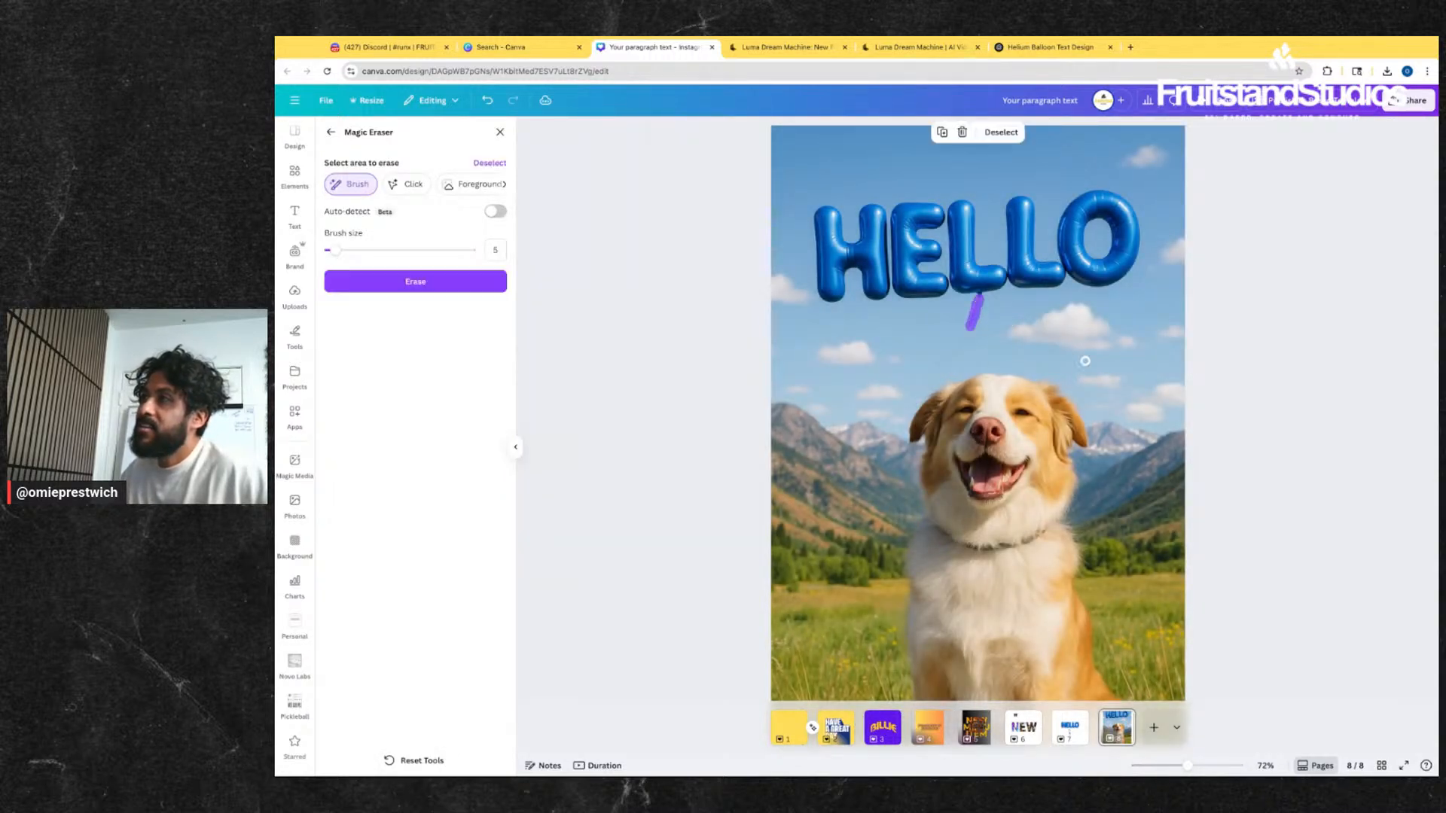
pyautogui.click(415, 282)
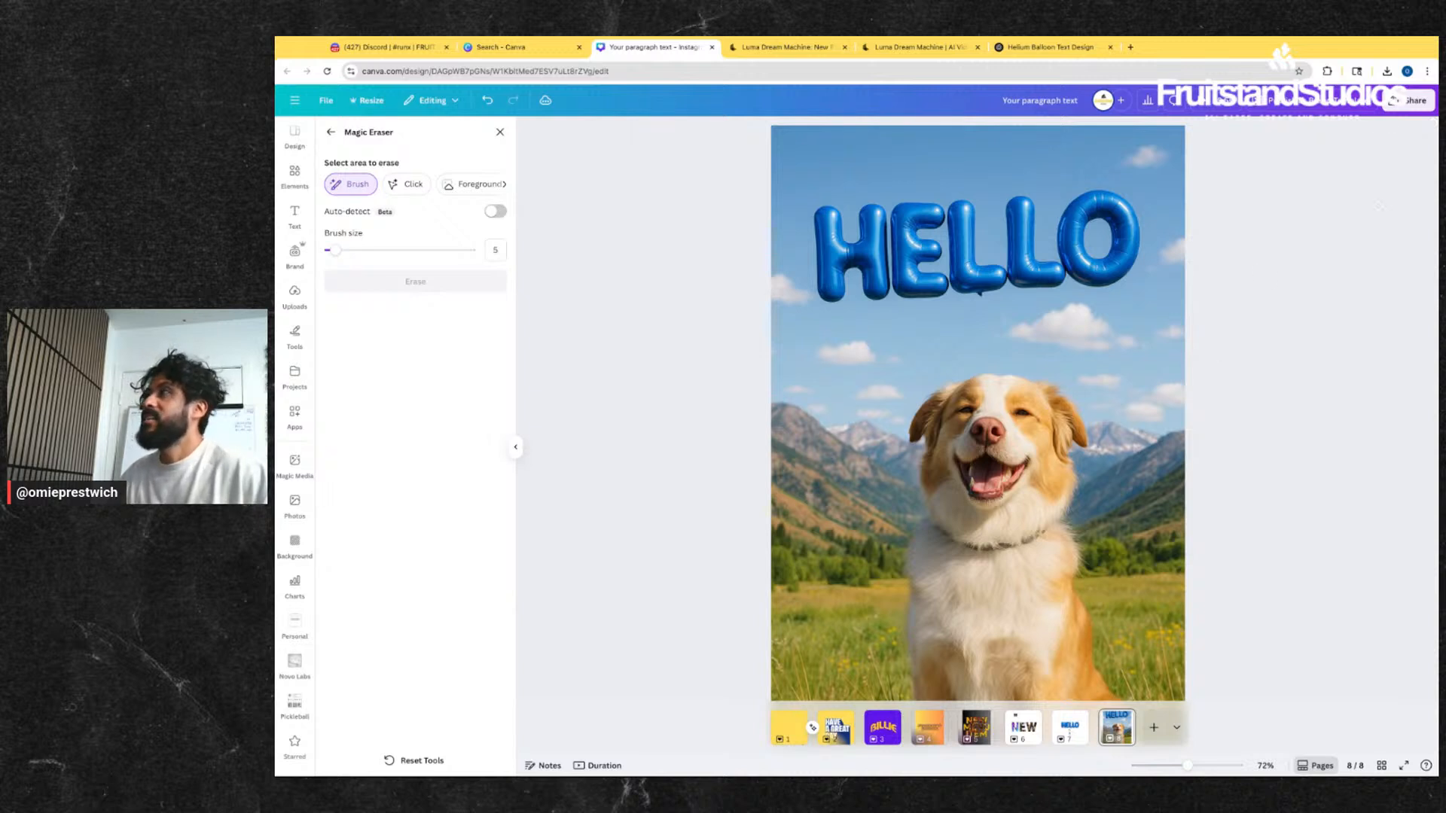
# - Start a download of the design from Share > Download in the default video format
pyautogui.click(1406, 100)
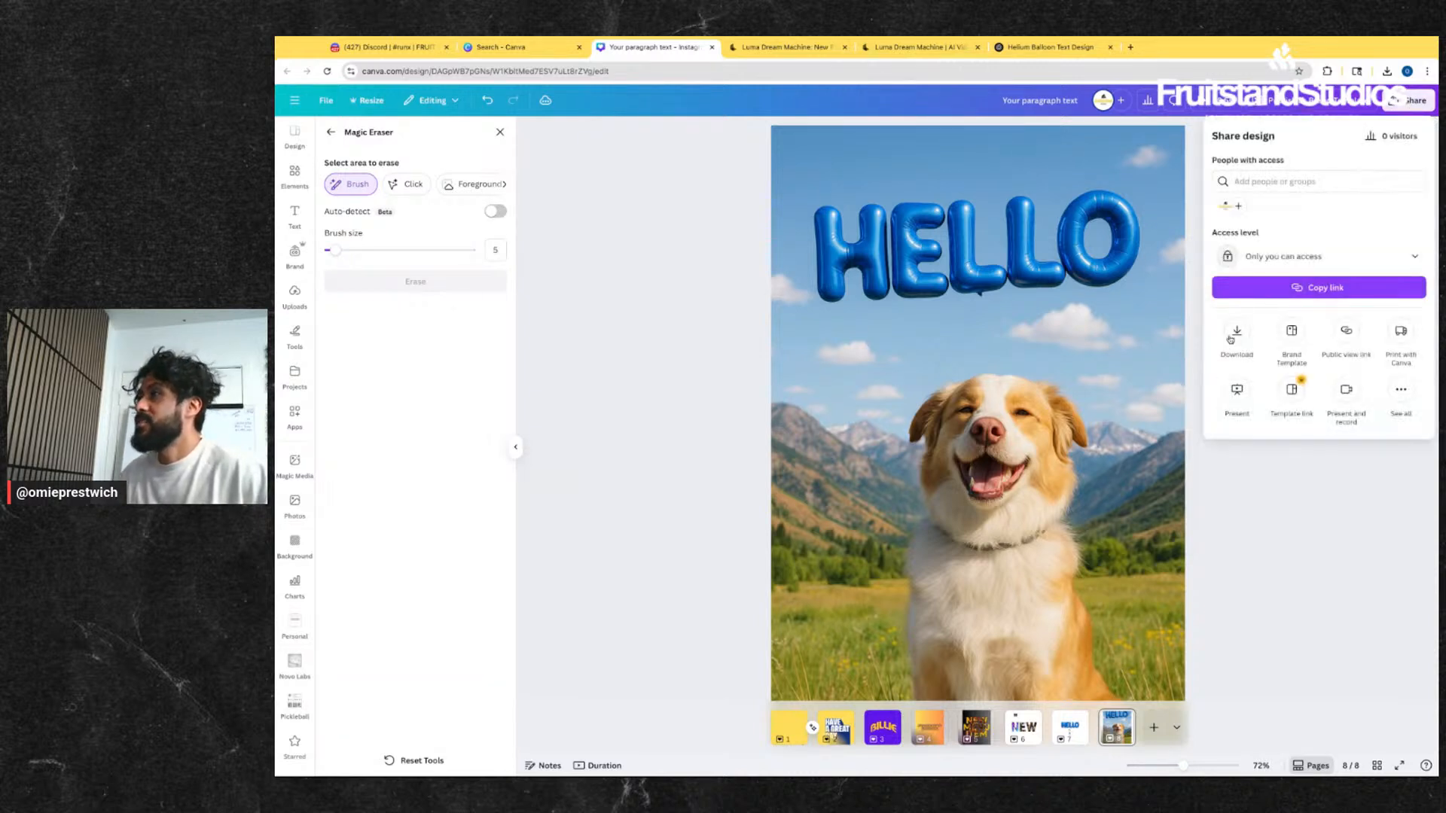
pyautogui.click(1230, 337)
pyautogui.click(1317, 288)
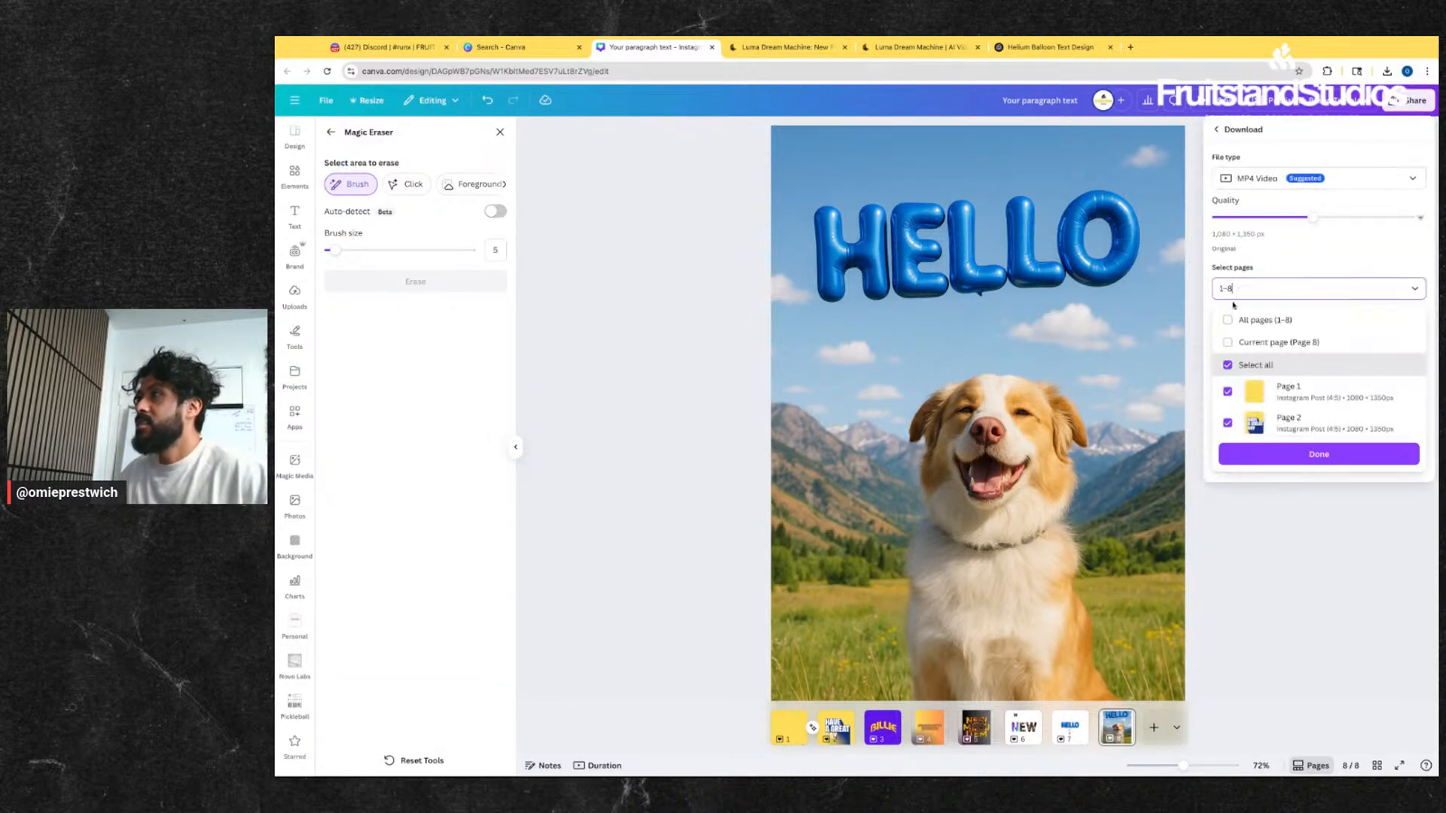
pyautogui.click(1293, 456)
pyautogui.click(1265, 348)
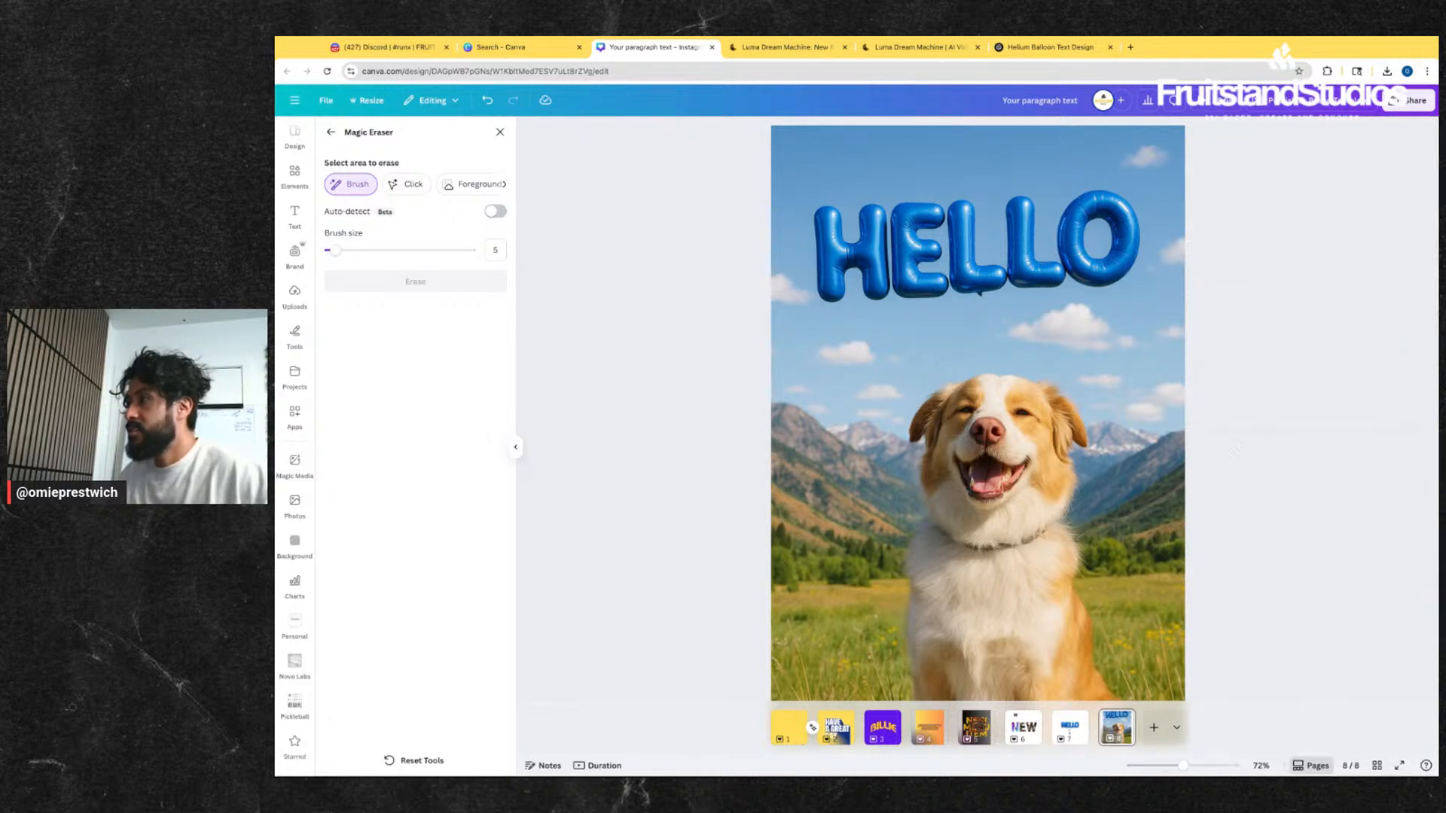
# - Redo the download with file type PNG and only the current page 8 selected
pyautogui.click(1404, 98)
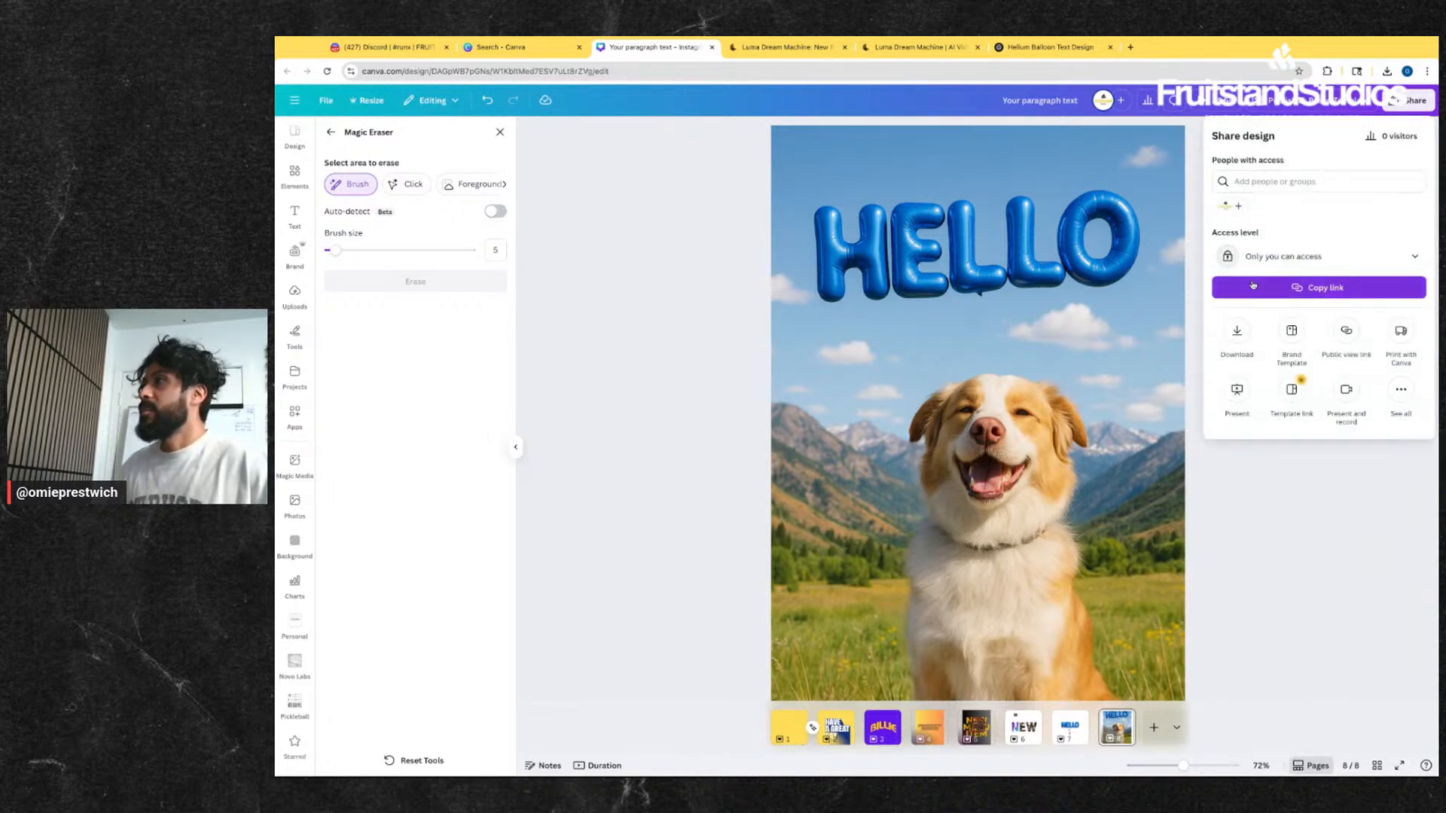
pyautogui.click(1237, 332)
pyautogui.click(1318, 177)
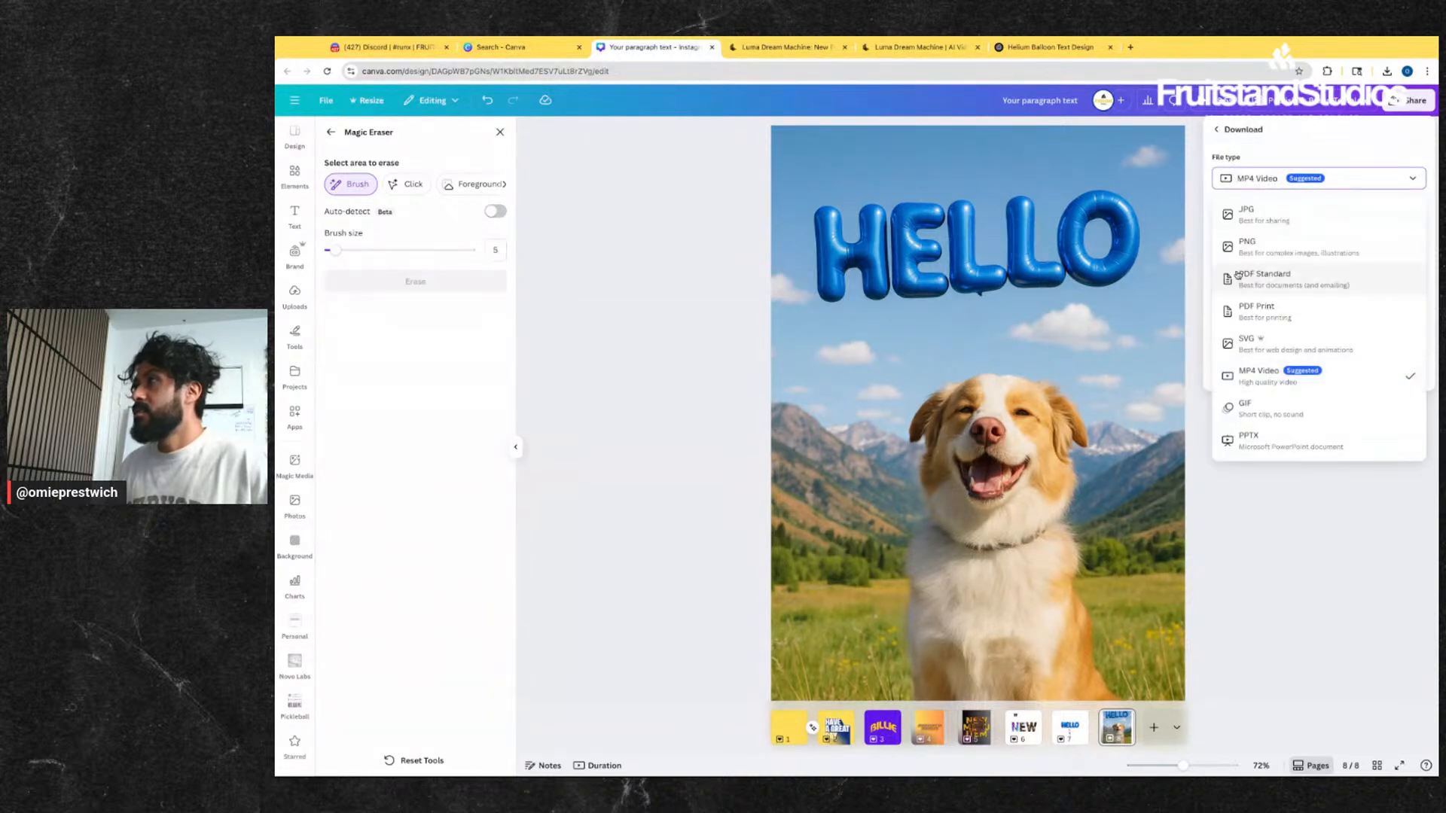
pyautogui.click(1253, 240)
pyautogui.click(1269, 334)
pyautogui.click(1266, 387)
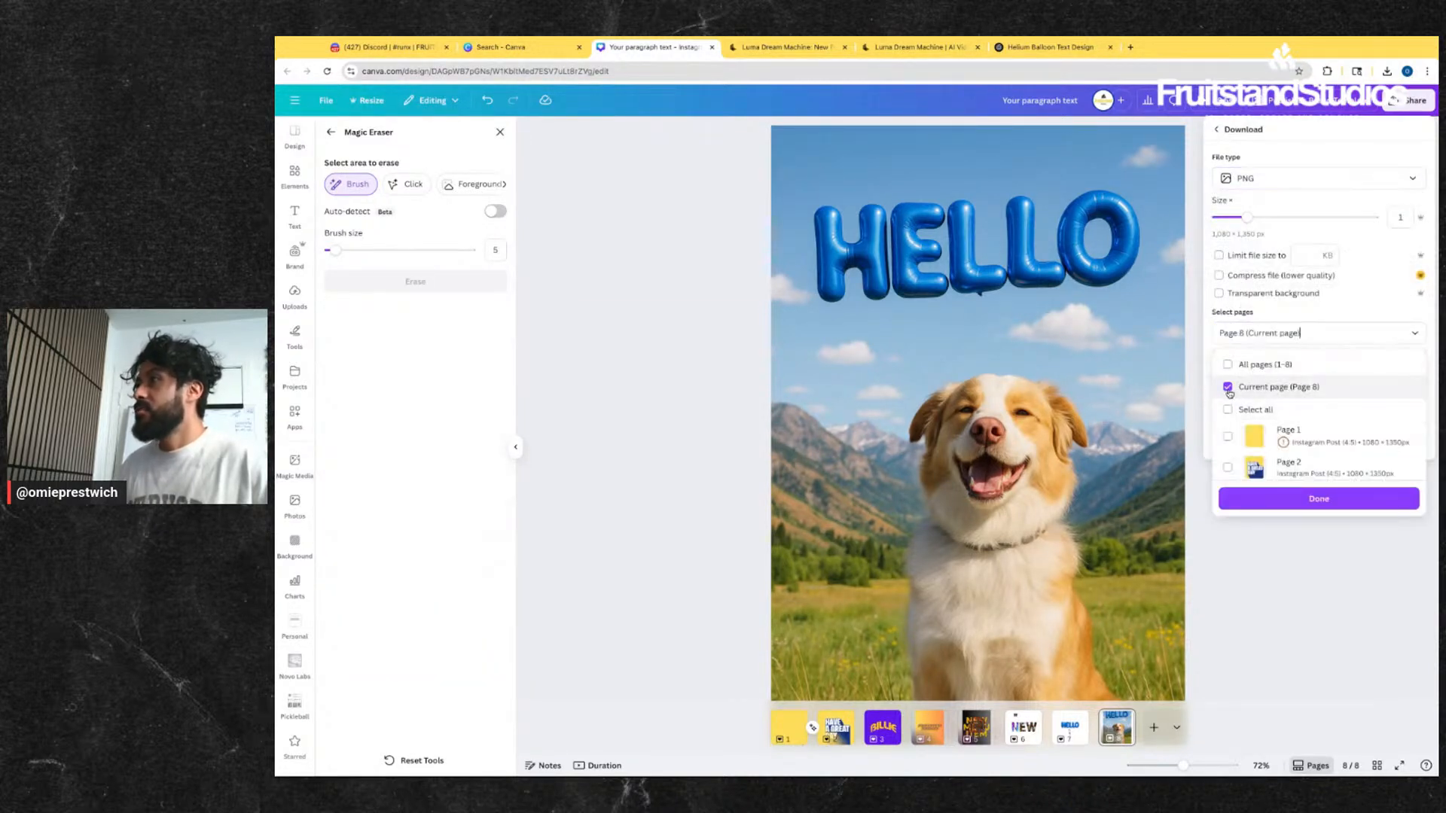
pyautogui.click(1266, 499)
pyautogui.click(1266, 443)
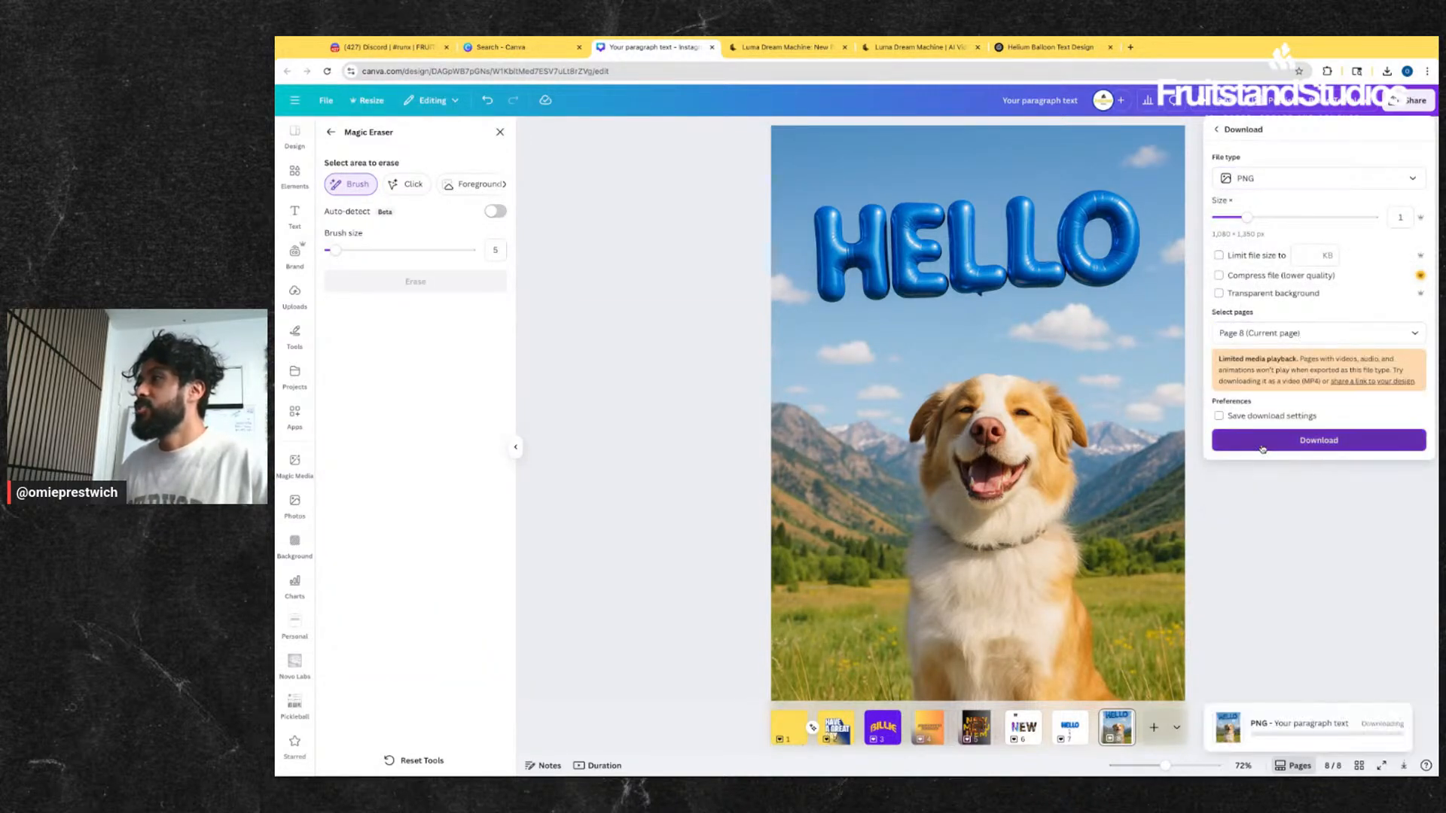
pyautogui.click(1035, 47)
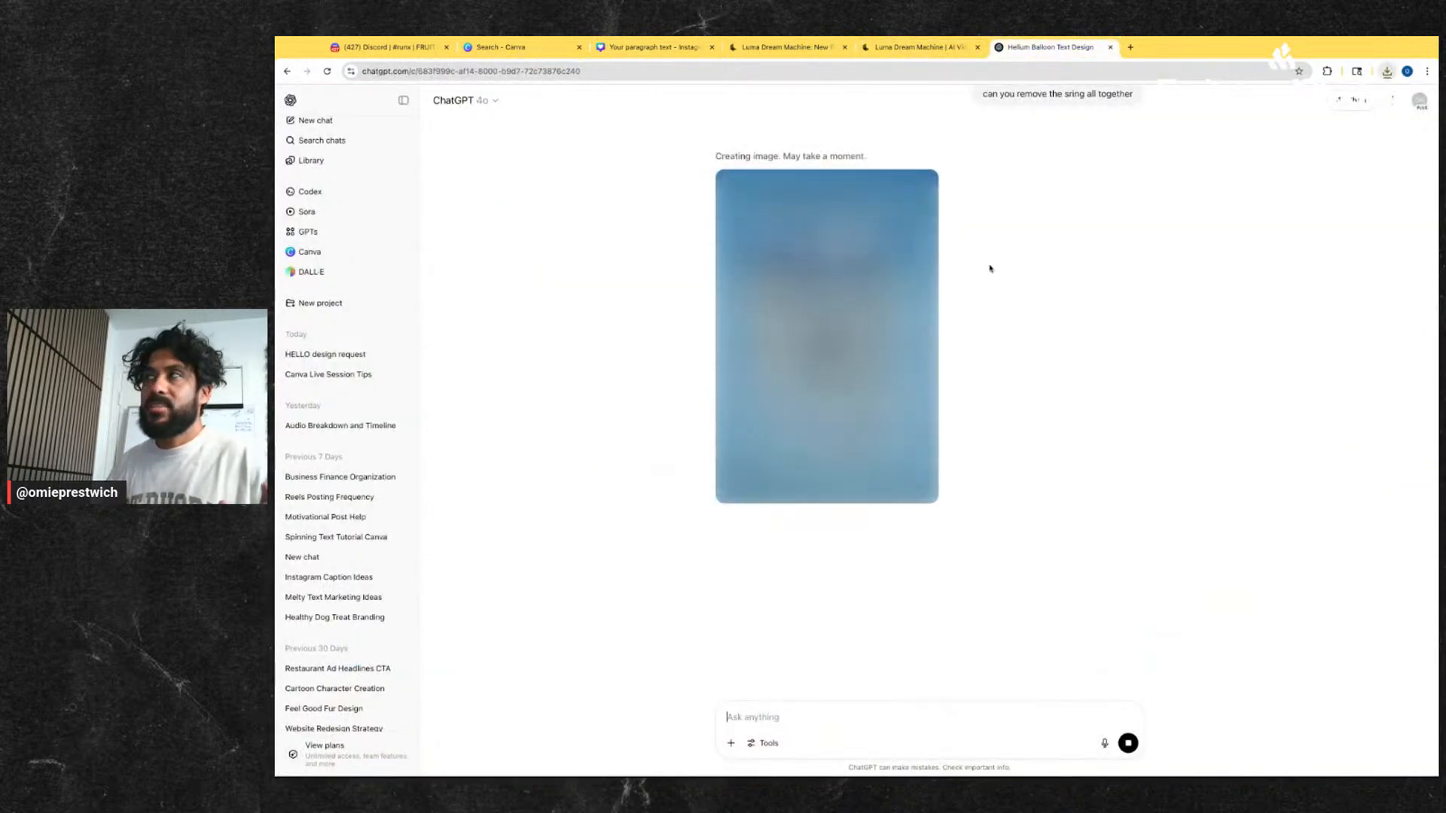
# - Upload the HELLO dog PNG as a keyframe in the Luma Dream Machine prompt bar
pyautogui.click(925, 50)
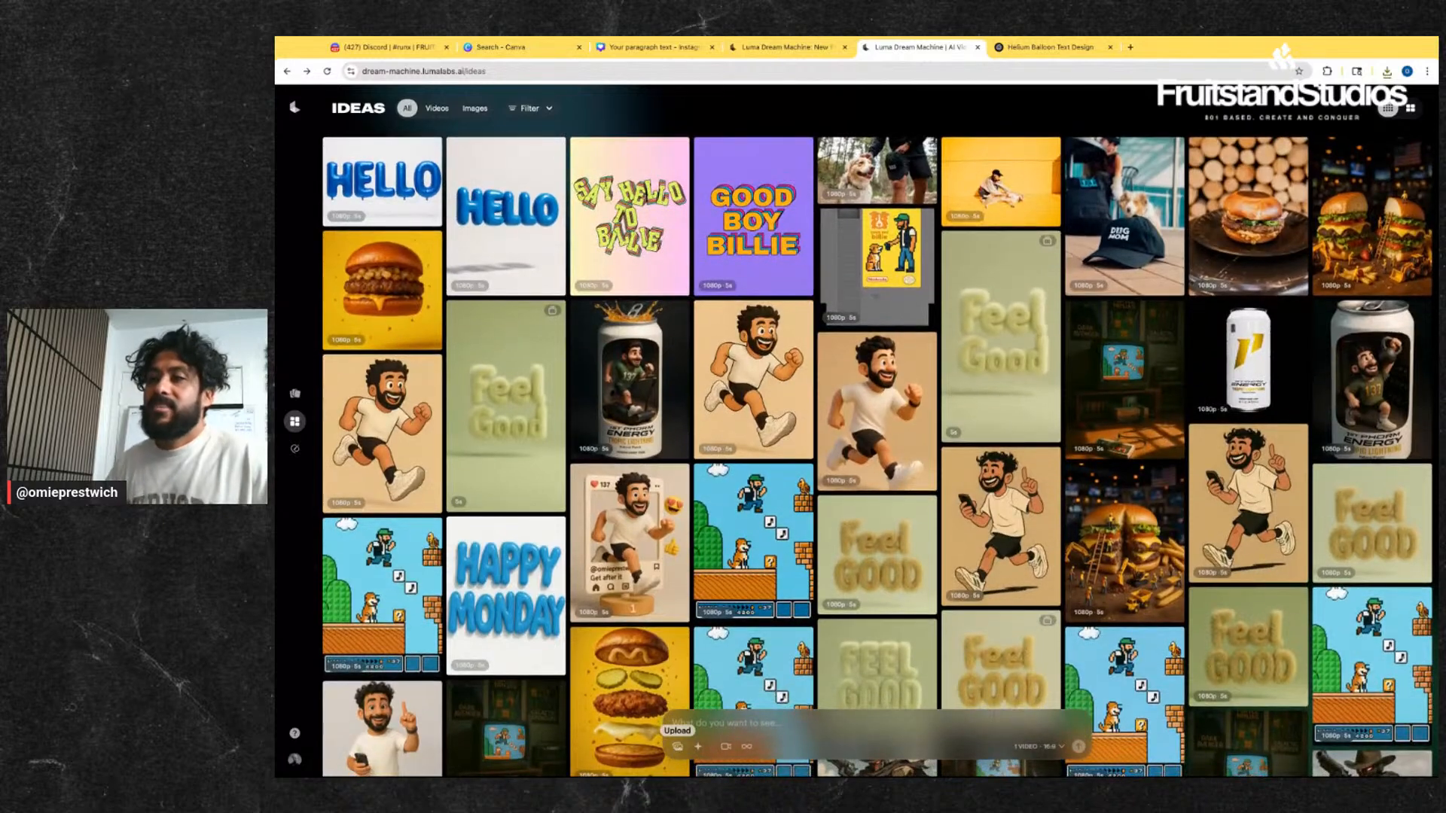
pyautogui.click(678, 747)
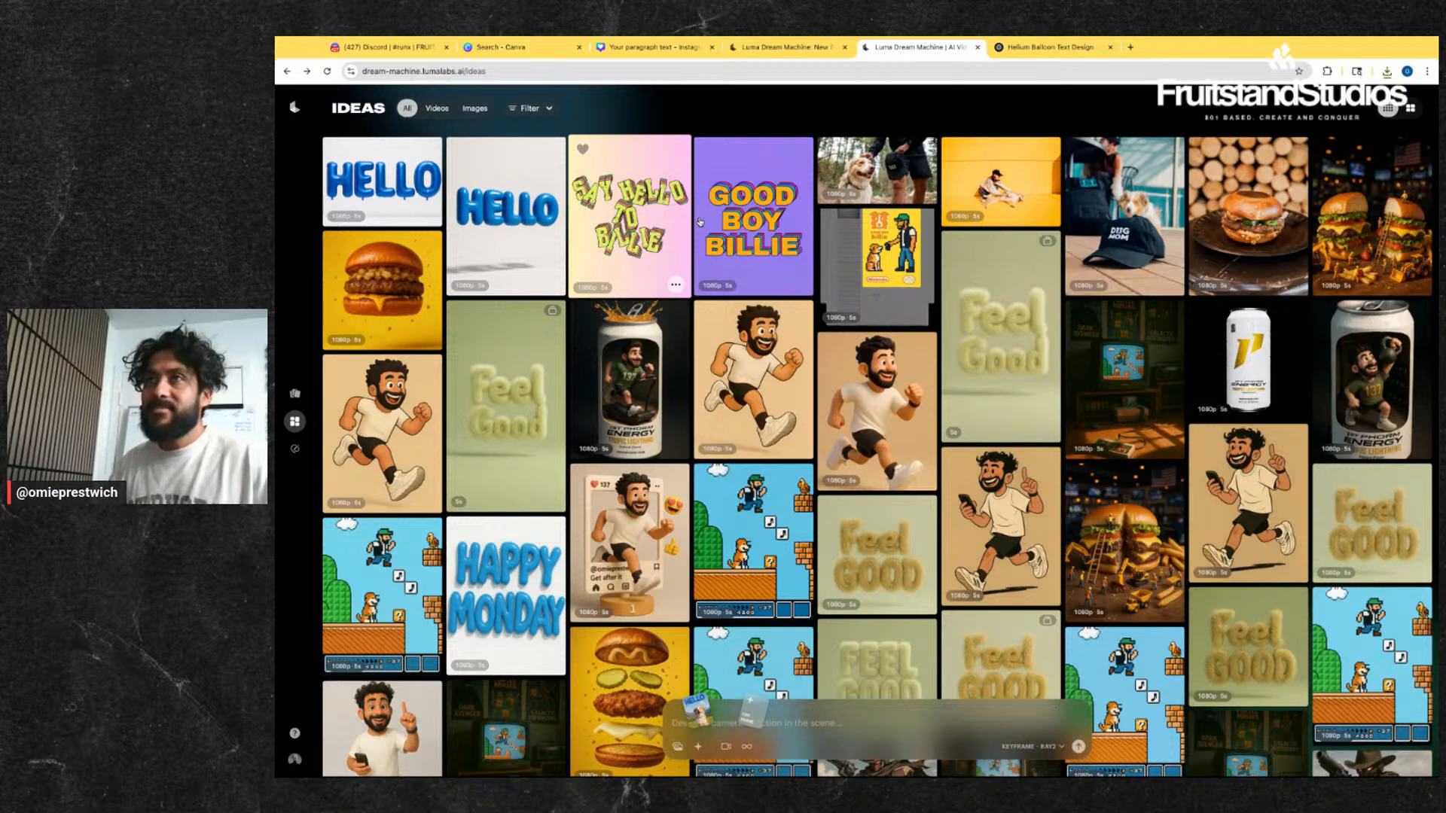
pyautogui.click(787, 47)
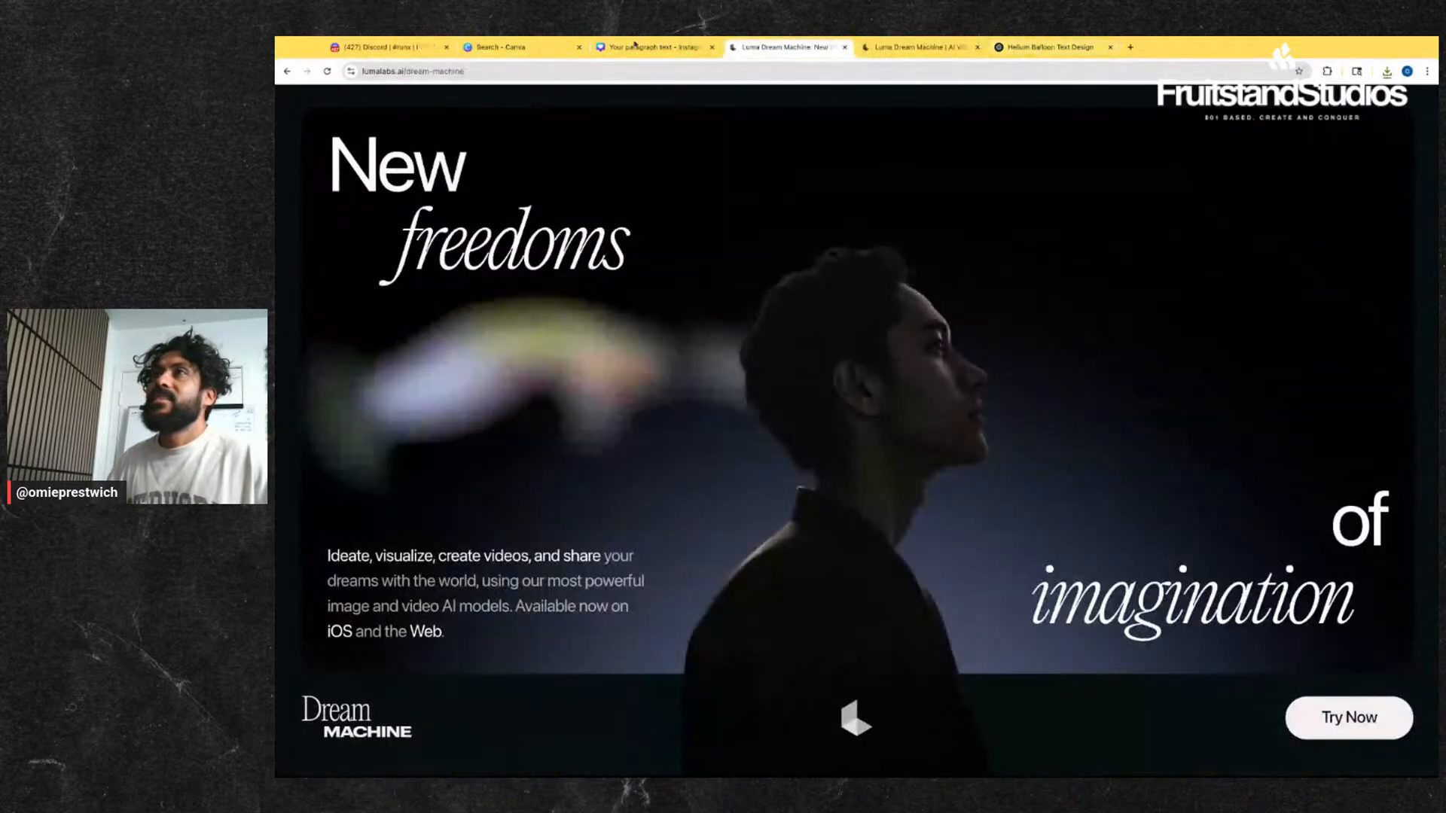
pyautogui.click(500, 47)
pyautogui.click(655, 48)
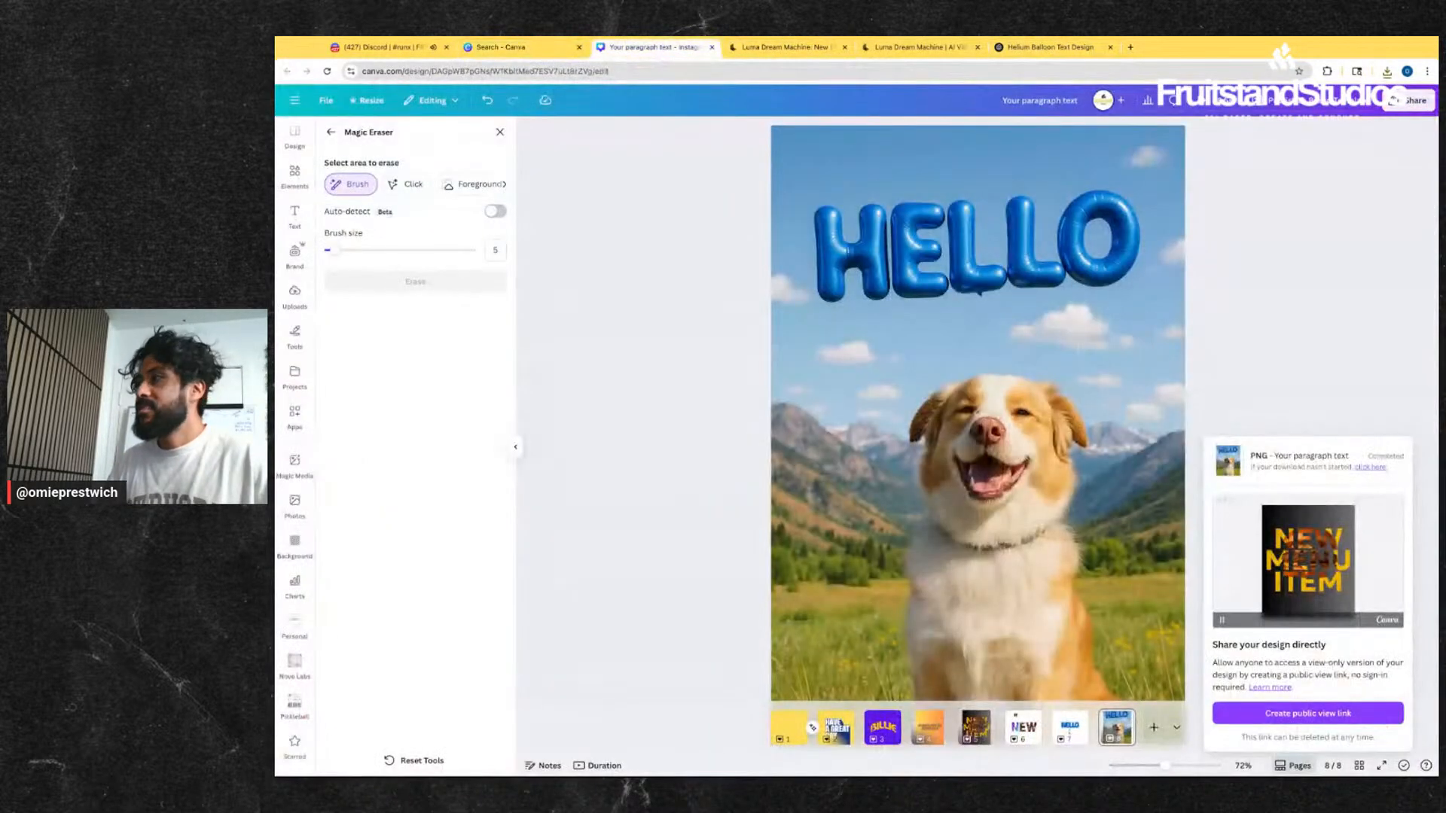
# - Open ChatGPT's generated string-free HELLO balloon dog image full screen
pyautogui.click(1050, 47)
pyautogui.click(822, 404)
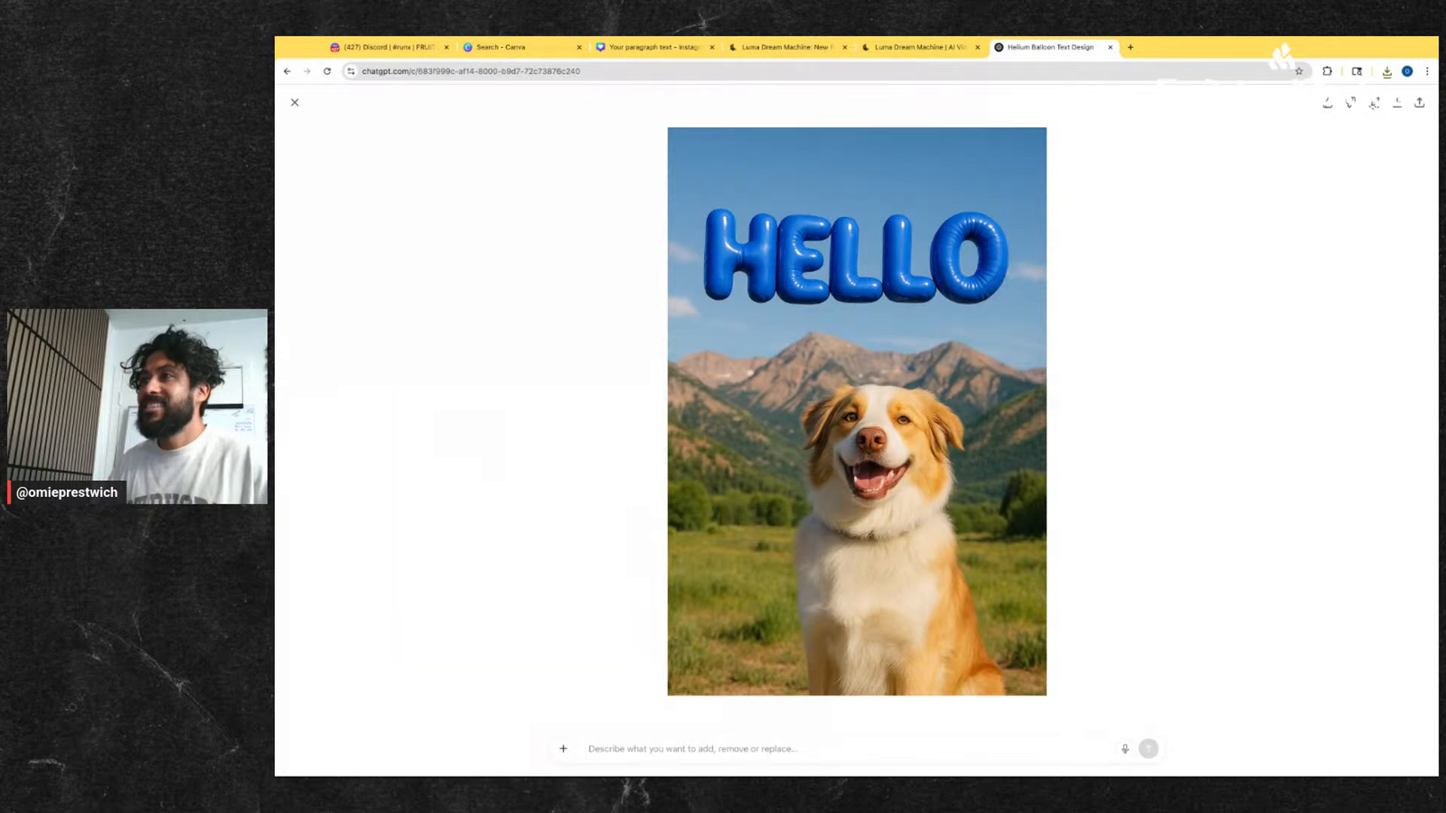
# - Close the ChatGPT image view and balloon chat, then return to the Canva design
pyautogui.click(294, 101)
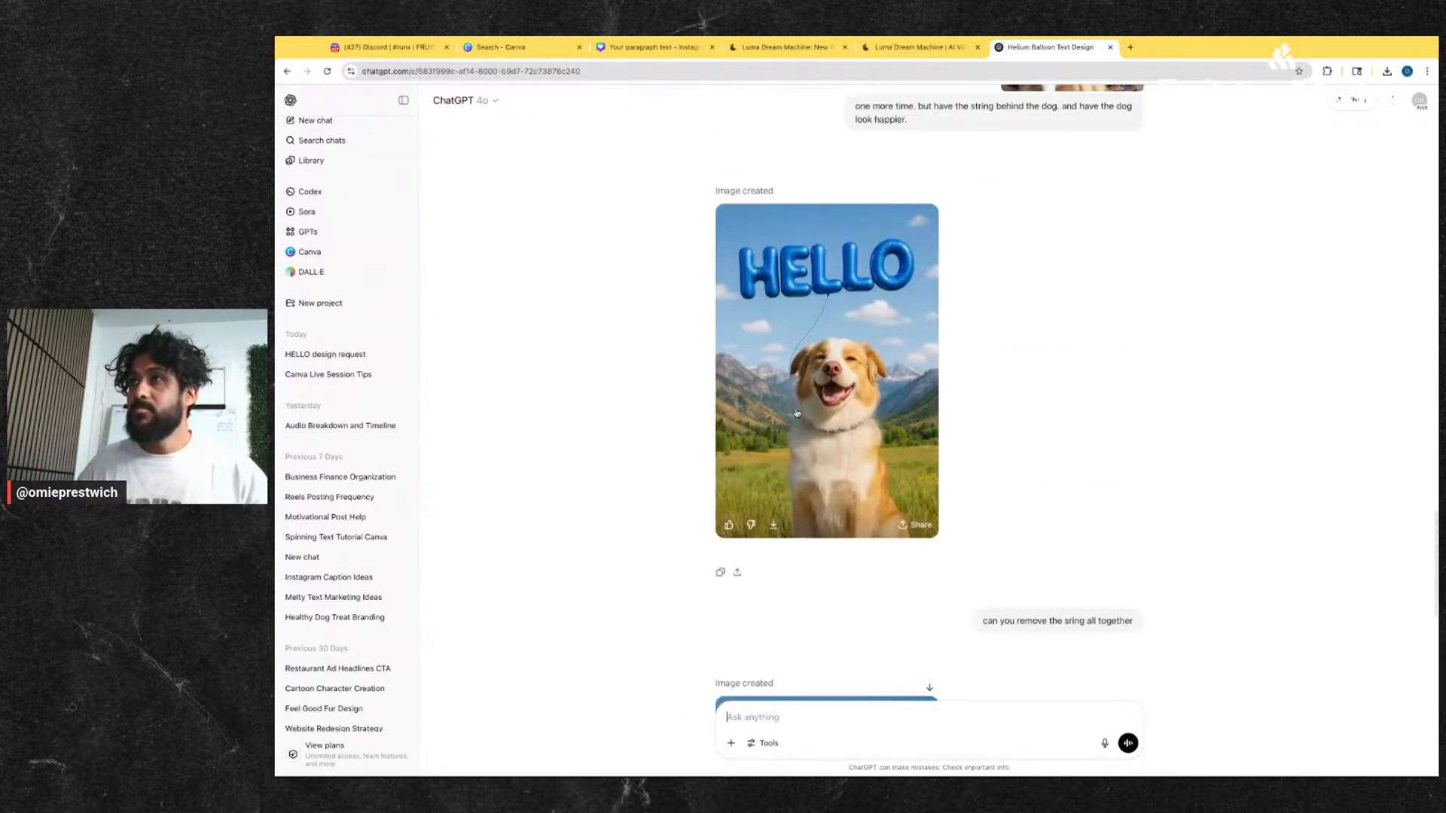
pyautogui.click(1110, 50)
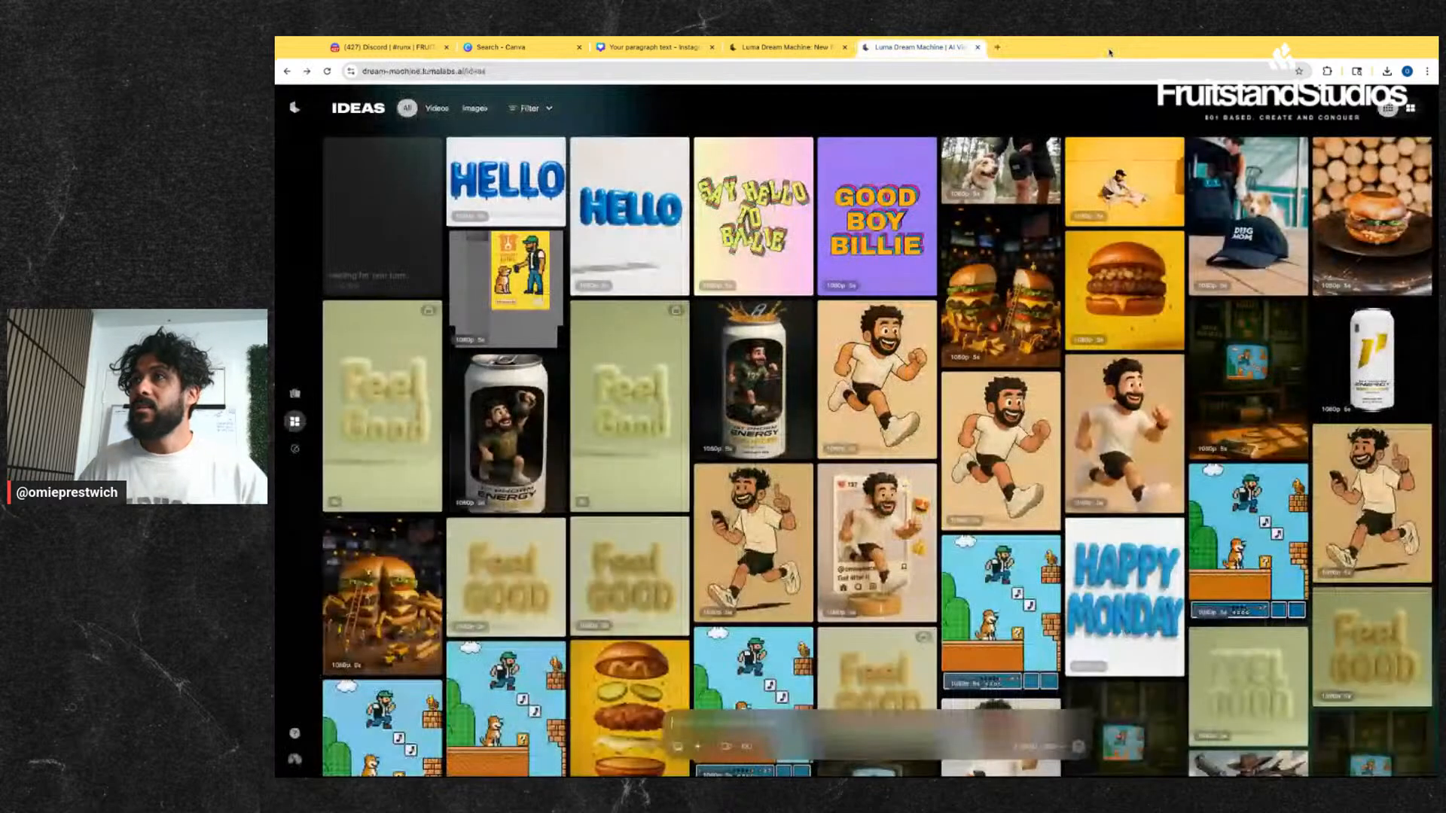
pyautogui.click(395, 215)
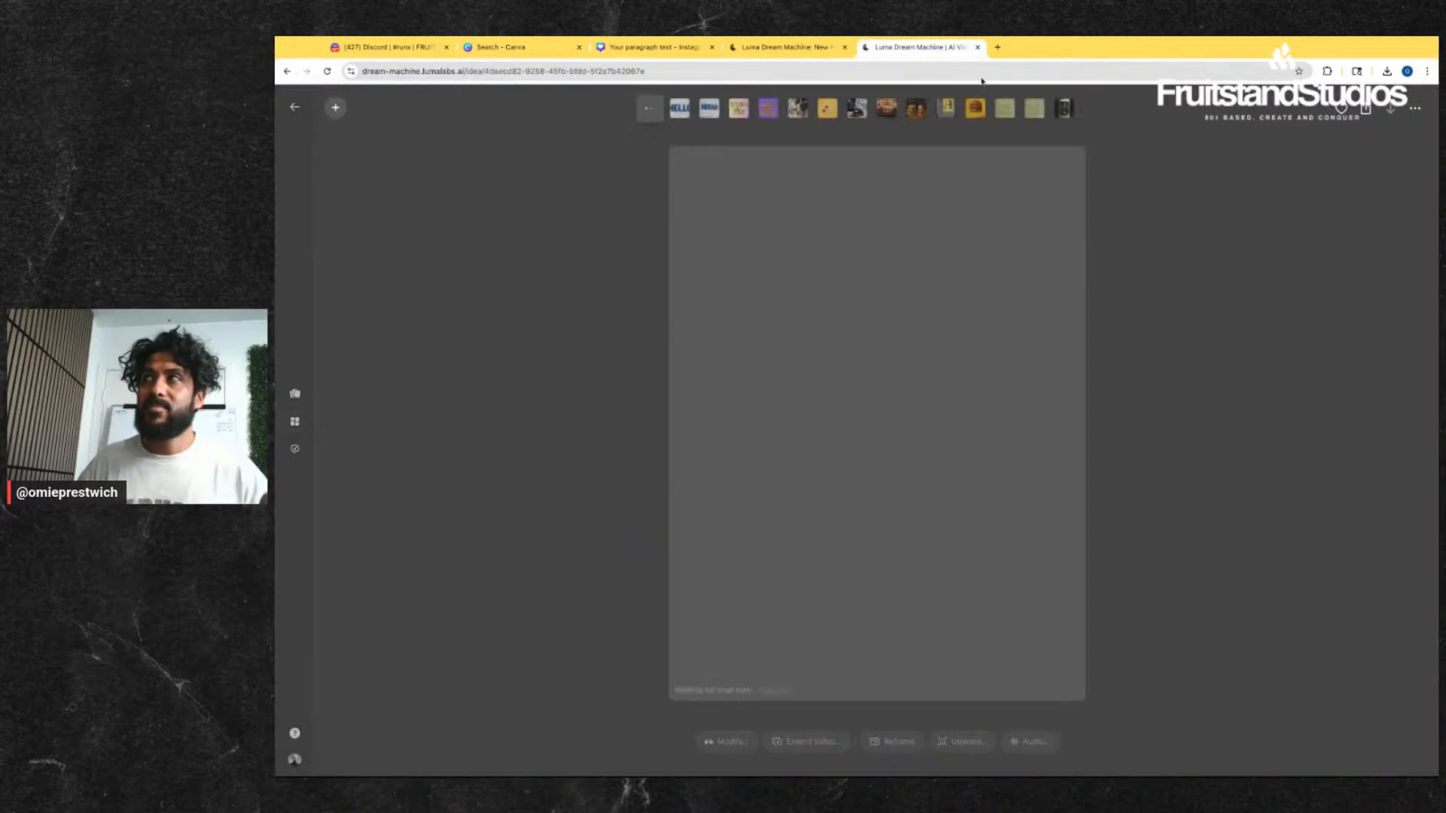
pyautogui.click(783, 47)
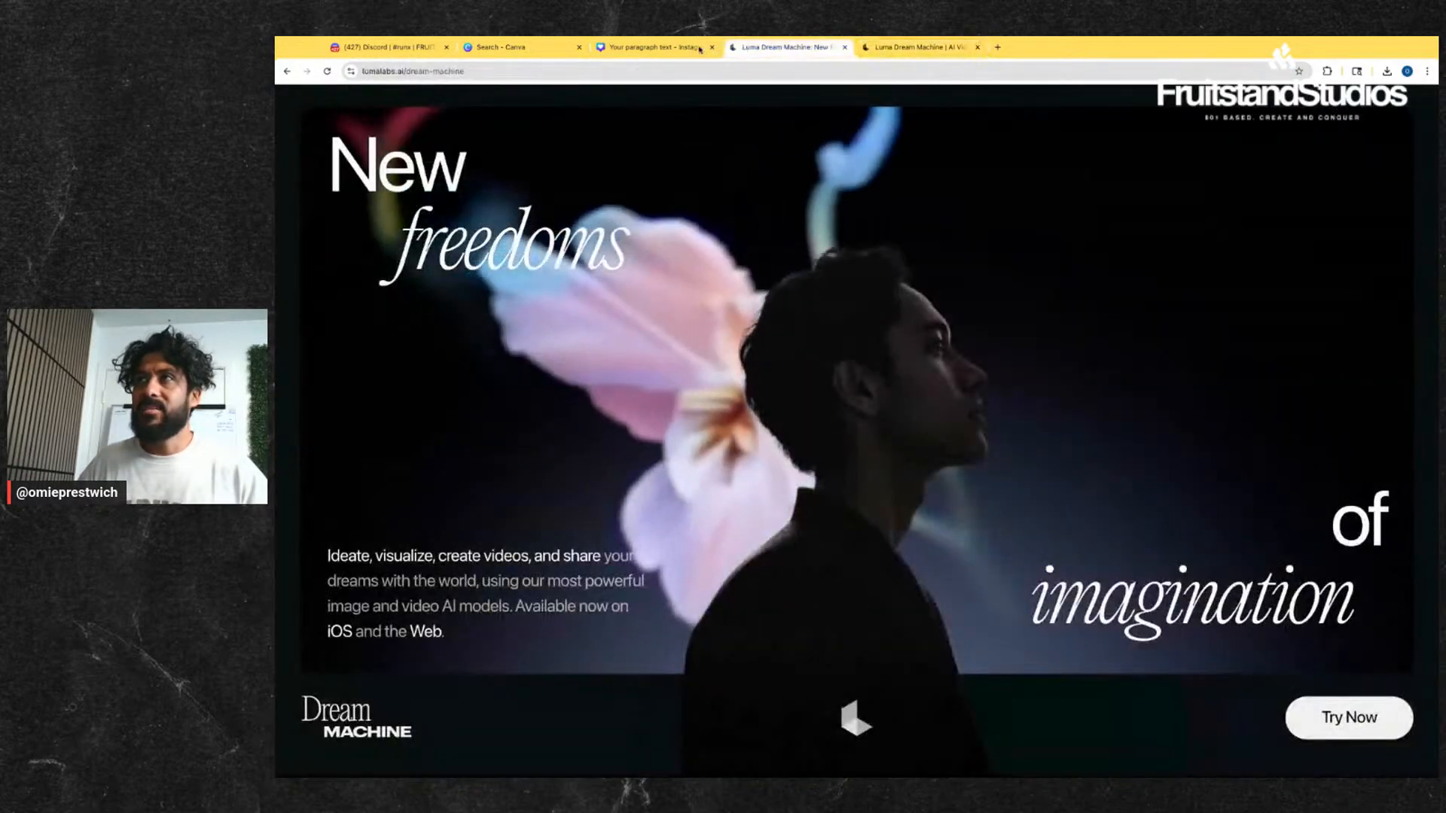
pyautogui.click(652, 47)
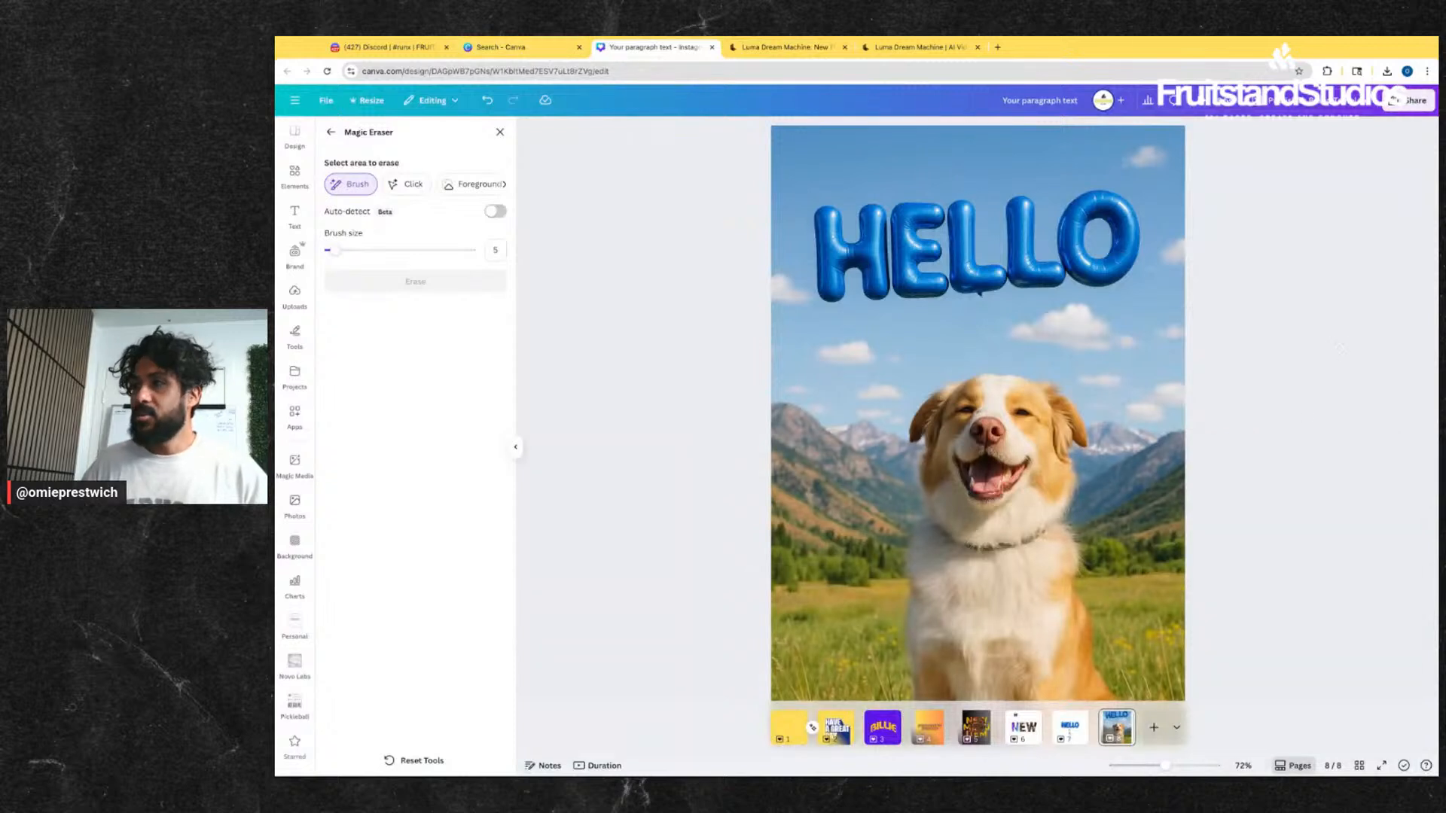
# - Move the BILLIE title higher on page 3 and recentre FRUITSTAND STUDIOS on page 4
pyautogui.click(833, 725)
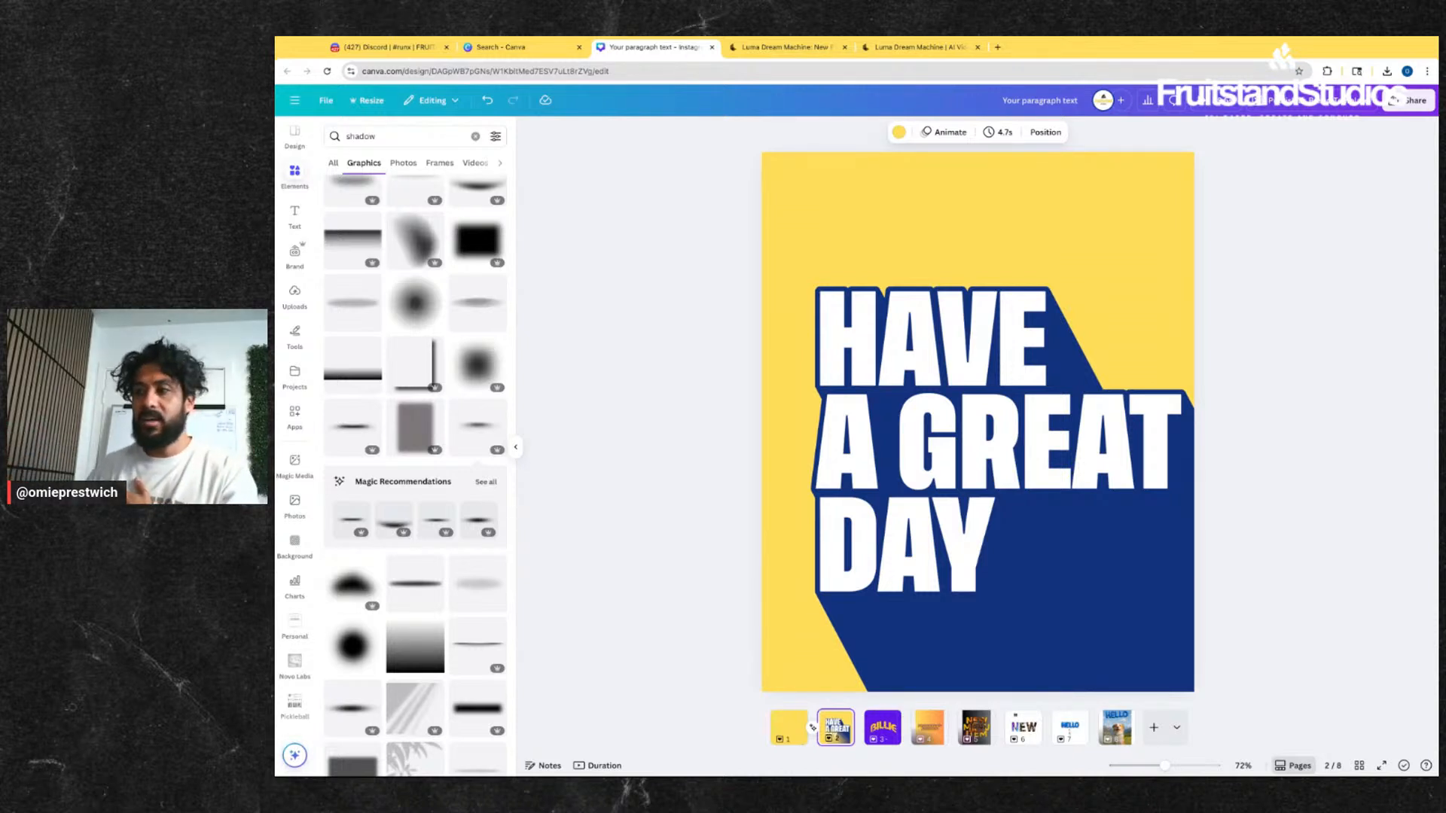
pyautogui.click(882, 726)
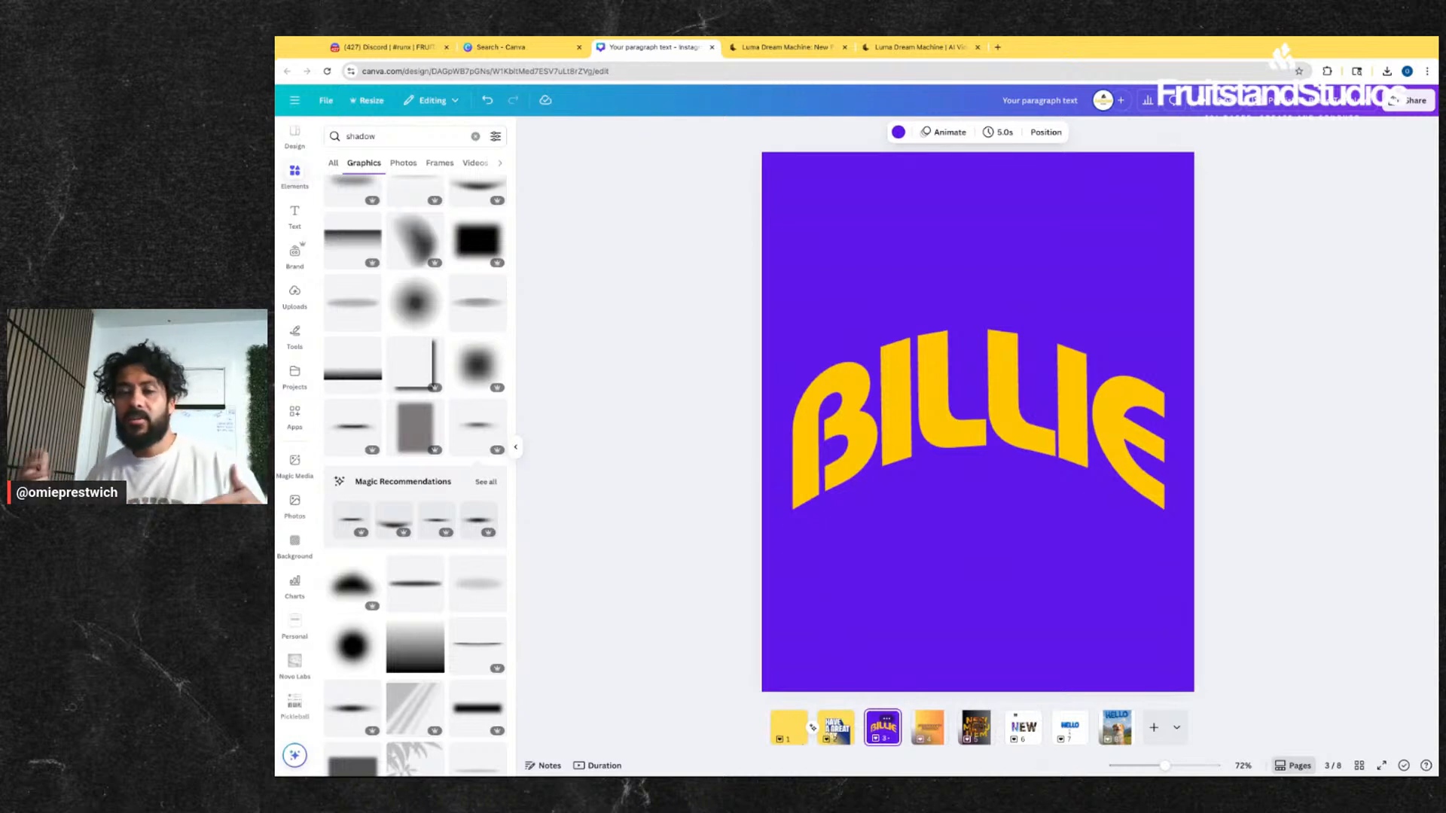
pyautogui.moveTo(1036, 455)
pyautogui.mouseDown()
pyautogui.moveTo(1036, 374)
pyautogui.moveTo(1036, 433)
pyautogui.mouseUp()
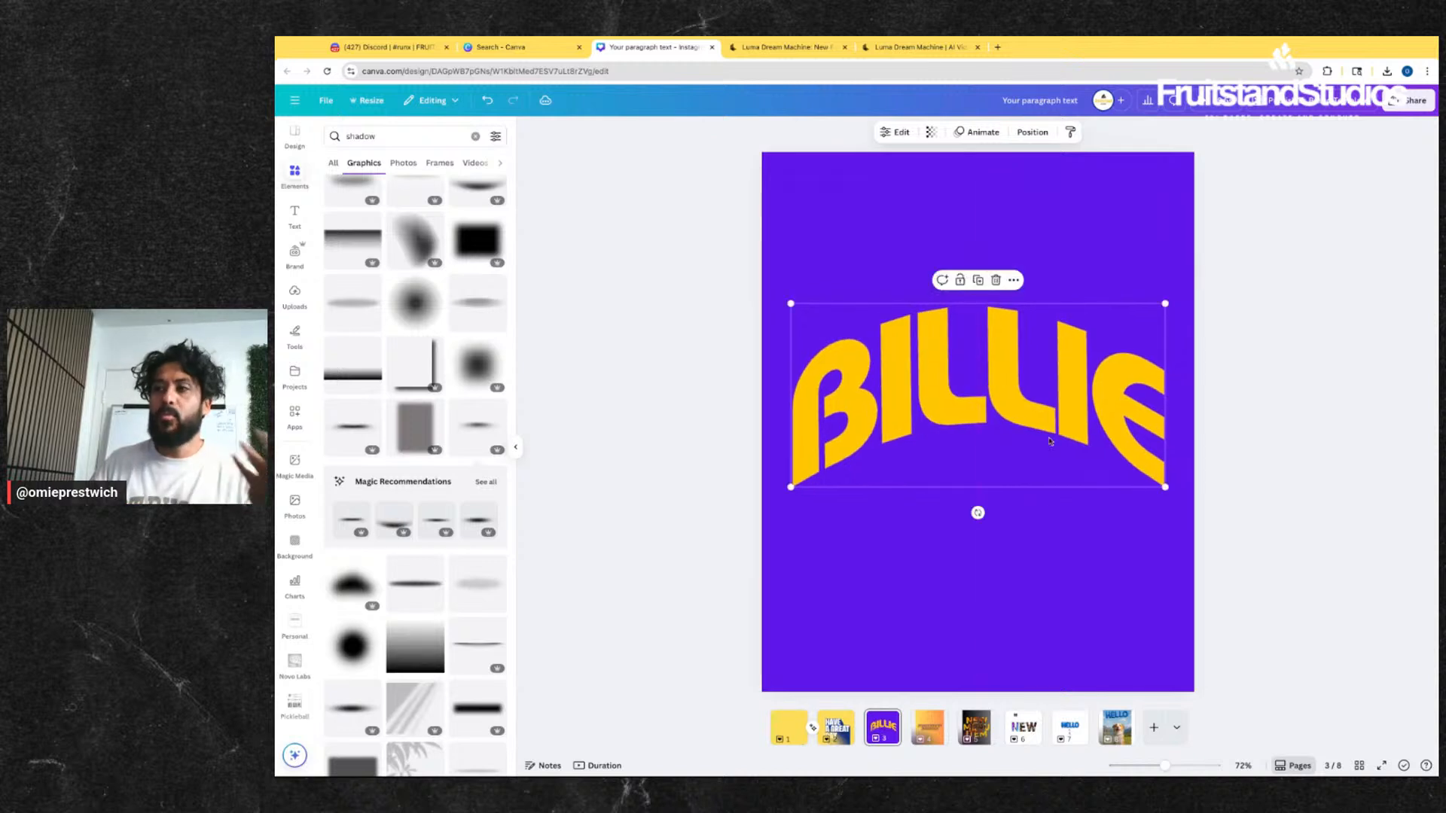
pyautogui.click(934, 719)
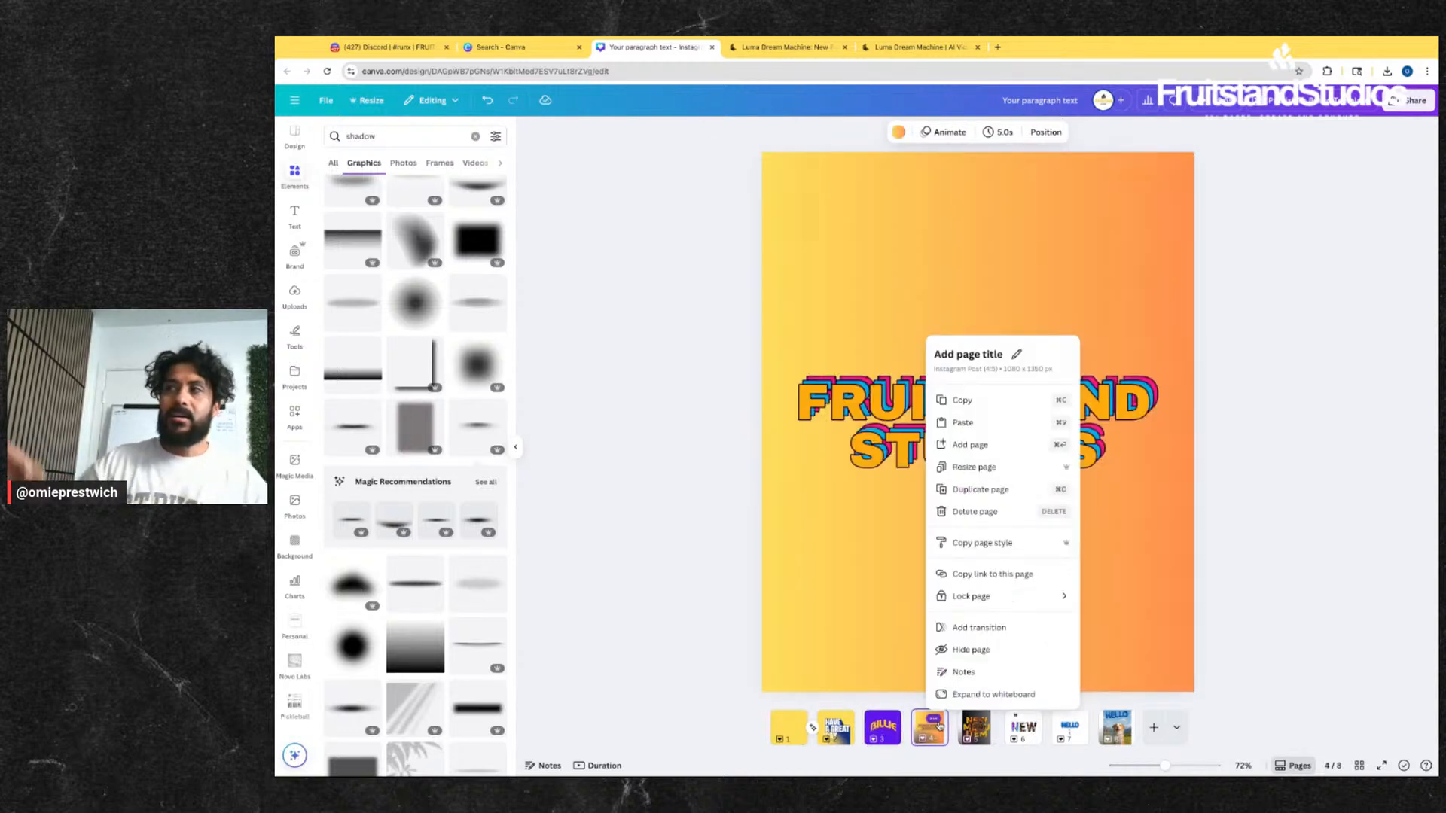
pyautogui.click(1113, 645)
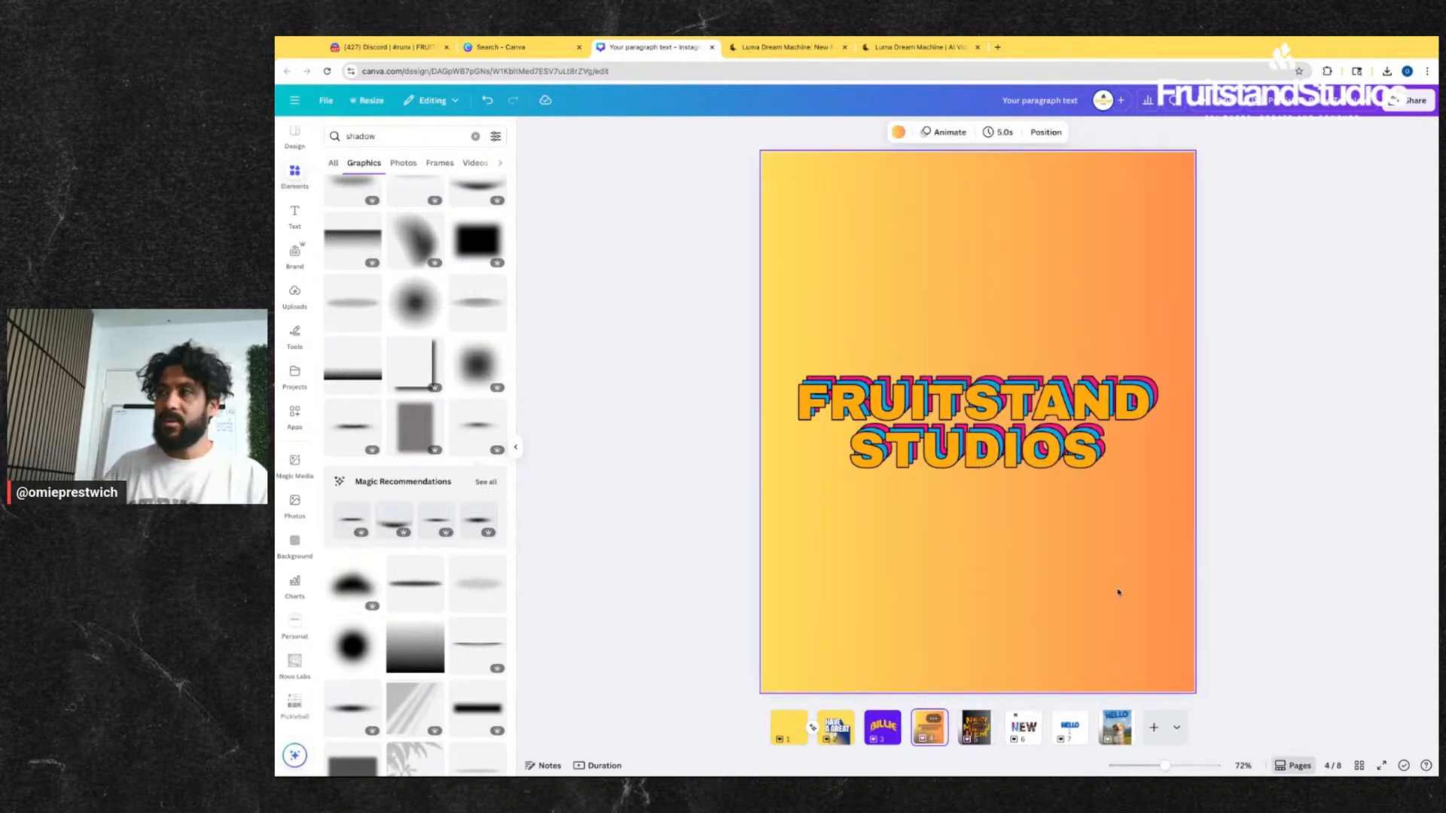
pyautogui.moveTo(1061, 443); pyautogui.dragTo(1061, 441)
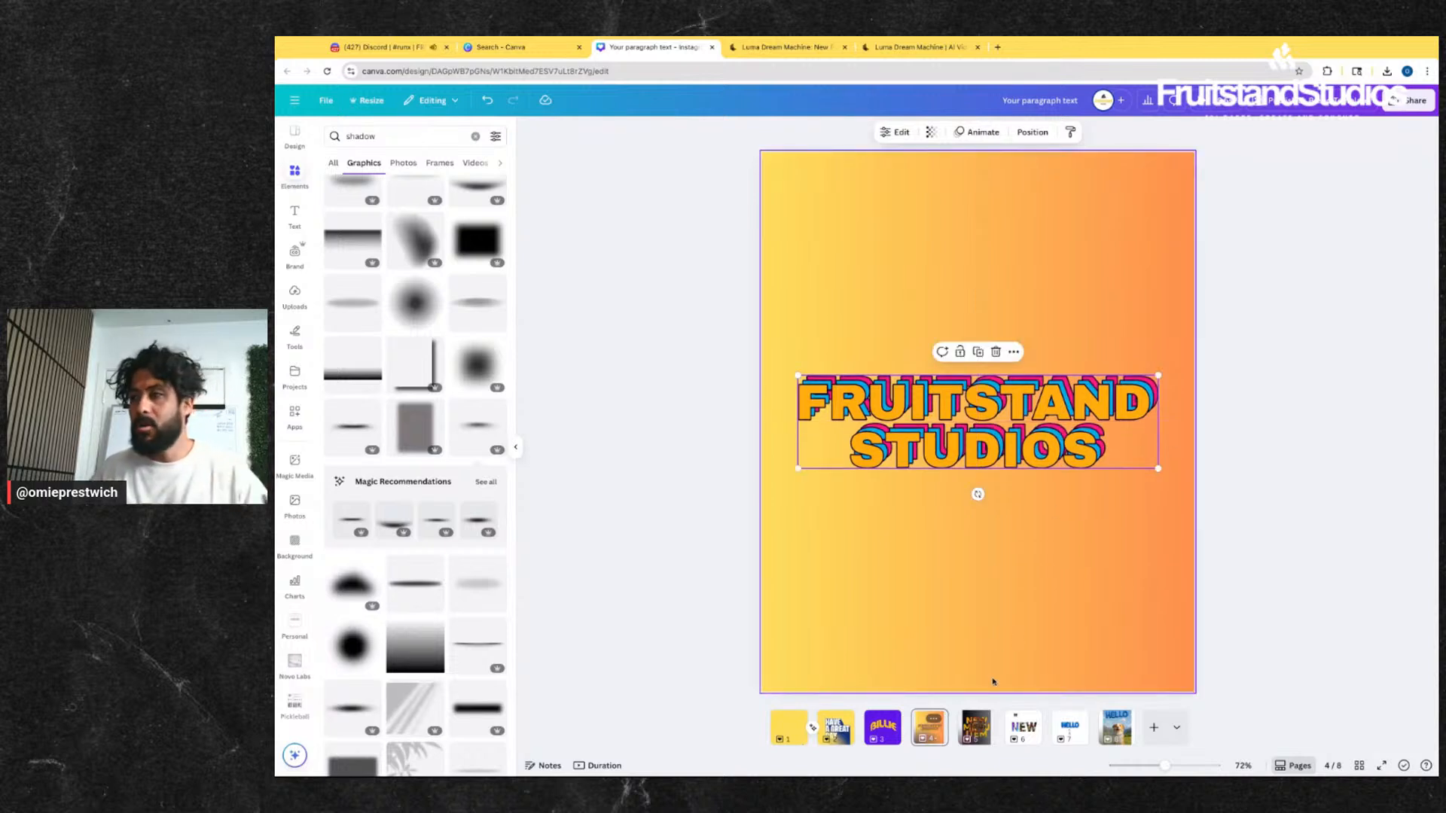
# - Select page 7's HELLO balloon image, switch to Page Animations, and go to page 8
pyautogui.click(976, 727)
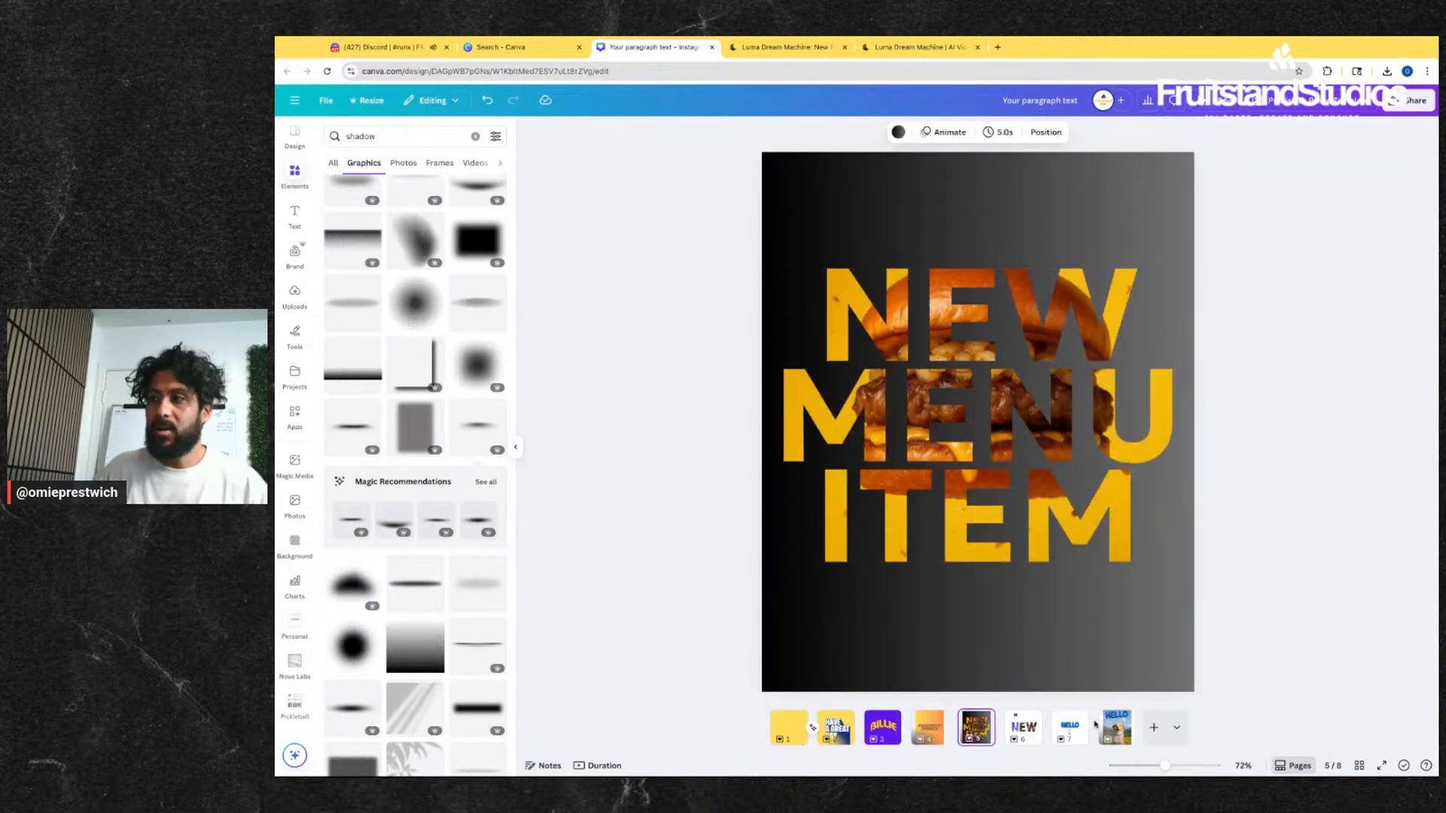
pyautogui.click(1025, 741)
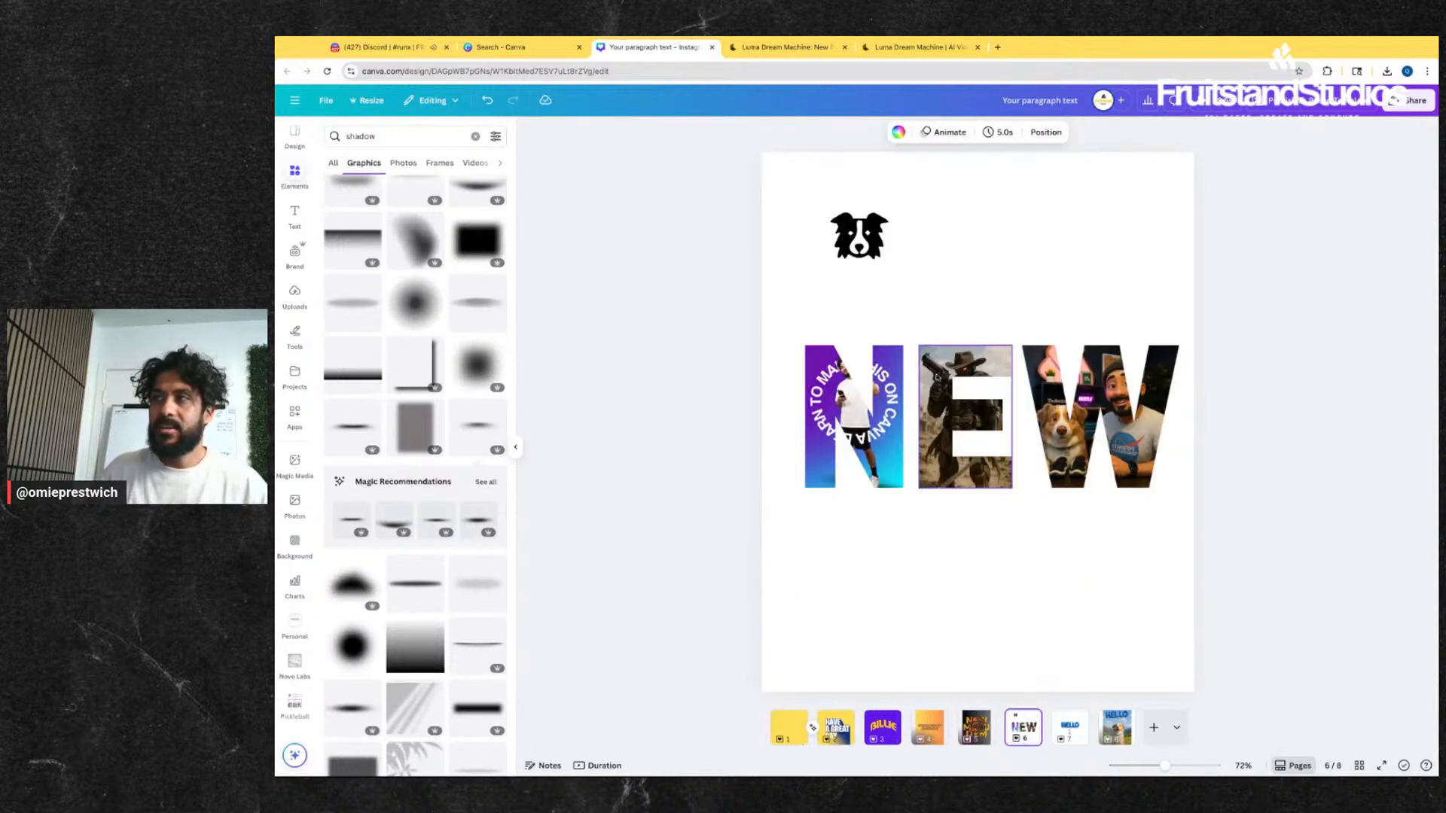
pyautogui.click(1072, 731)
pyautogui.moveTo(852, 242); pyautogui.dragTo(1078, 626)
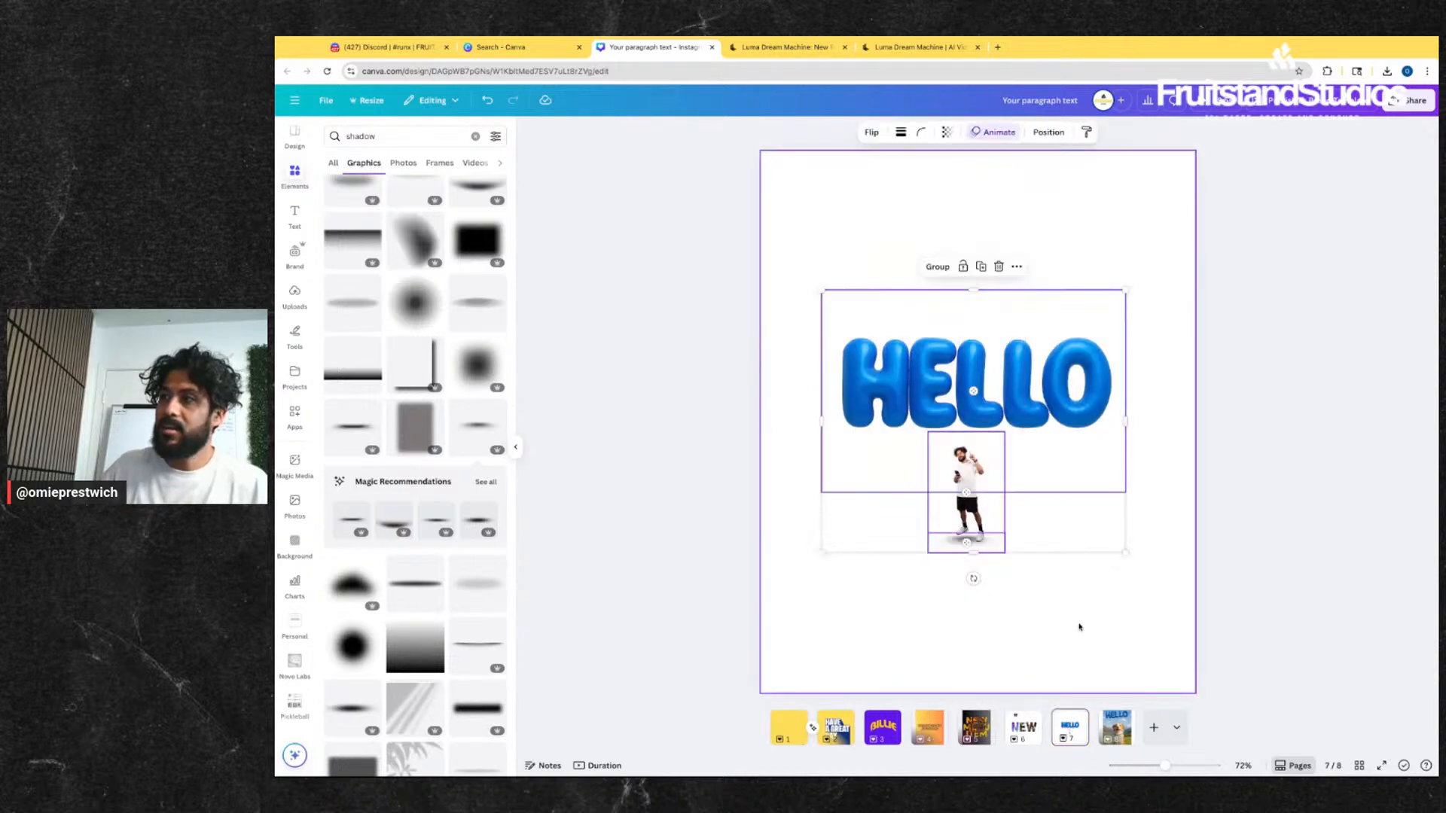
pyautogui.click(1036, 420)
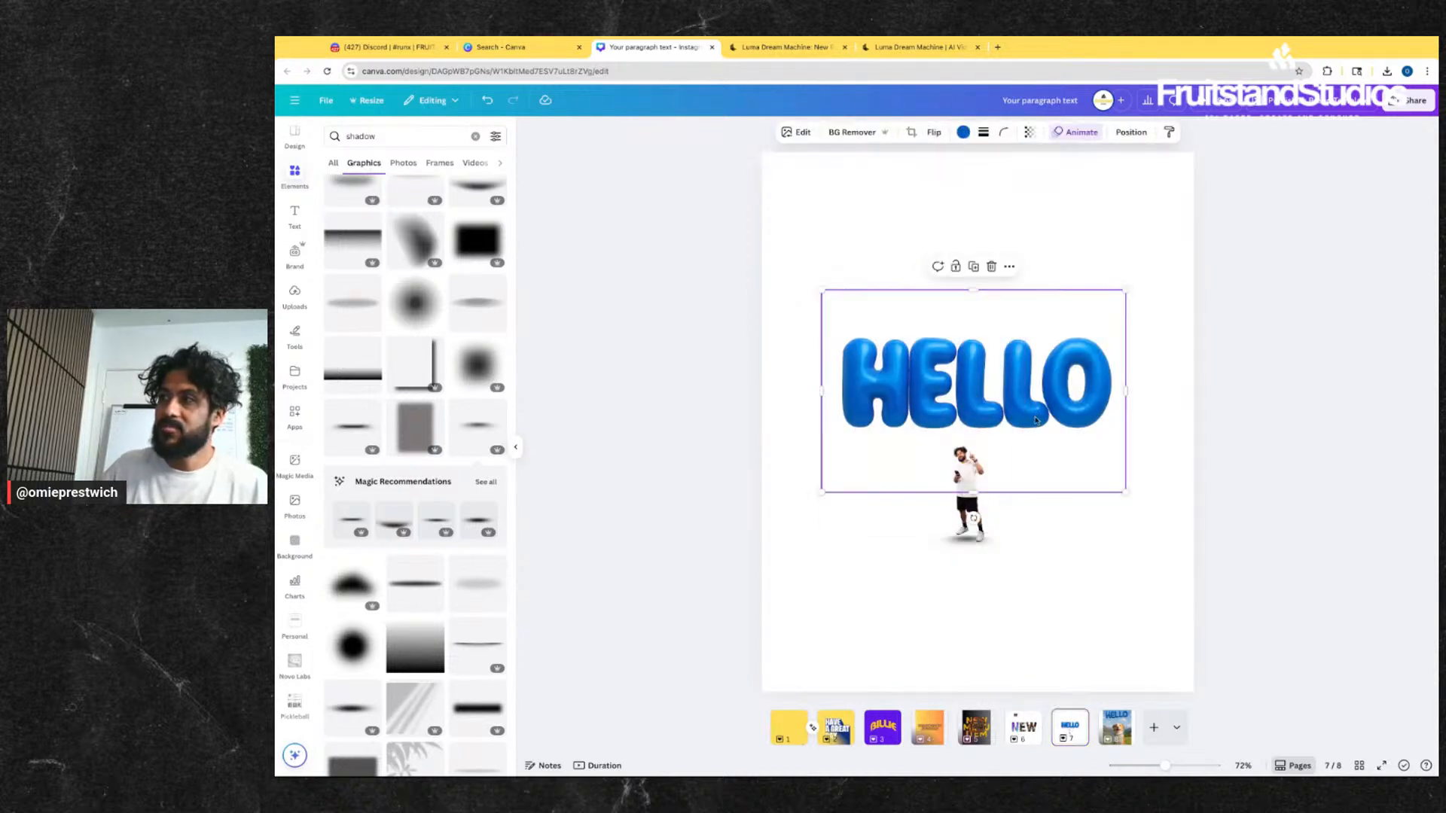
pyautogui.click(1076, 132)
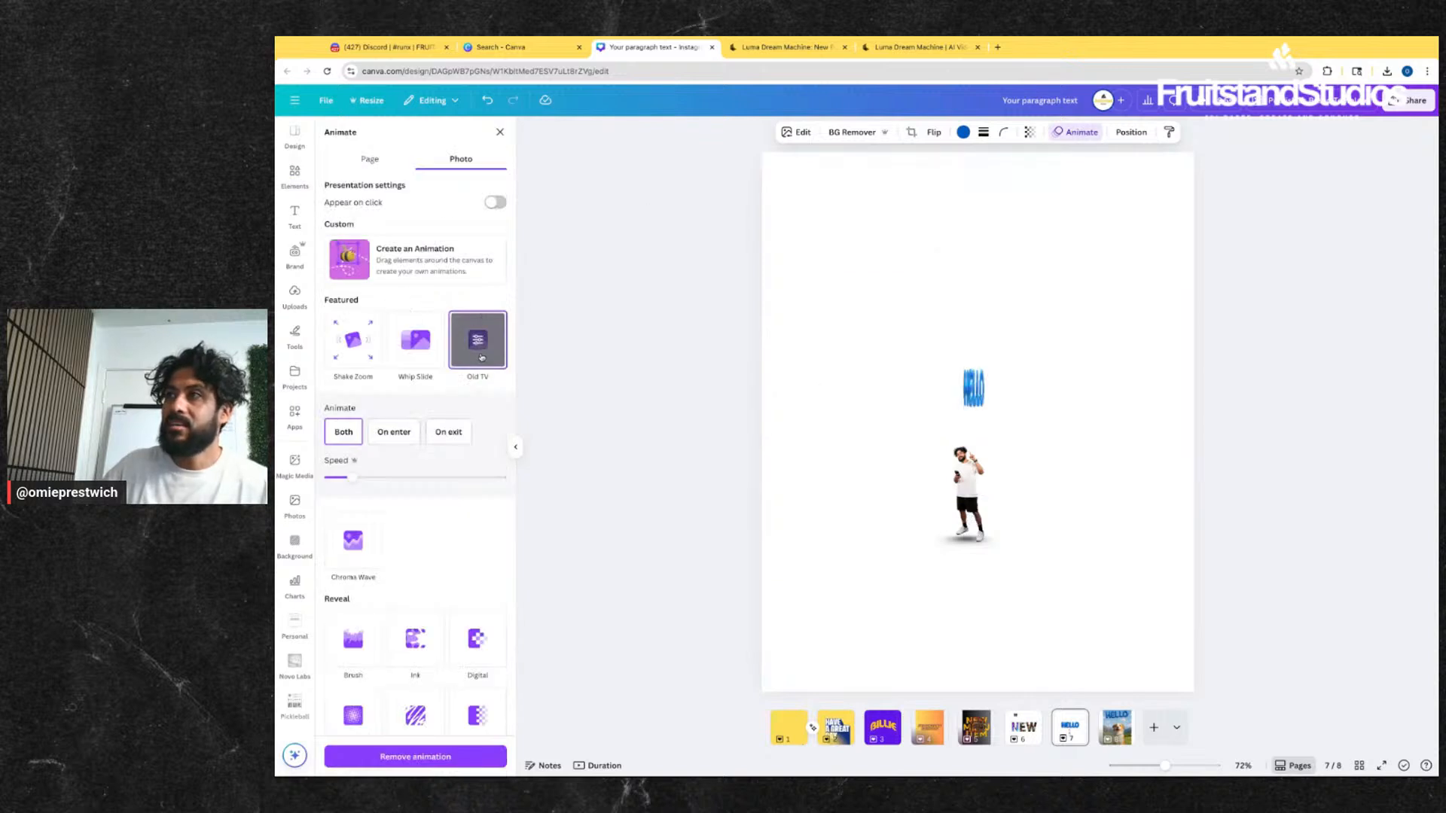
pyautogui.click(1001, 588)
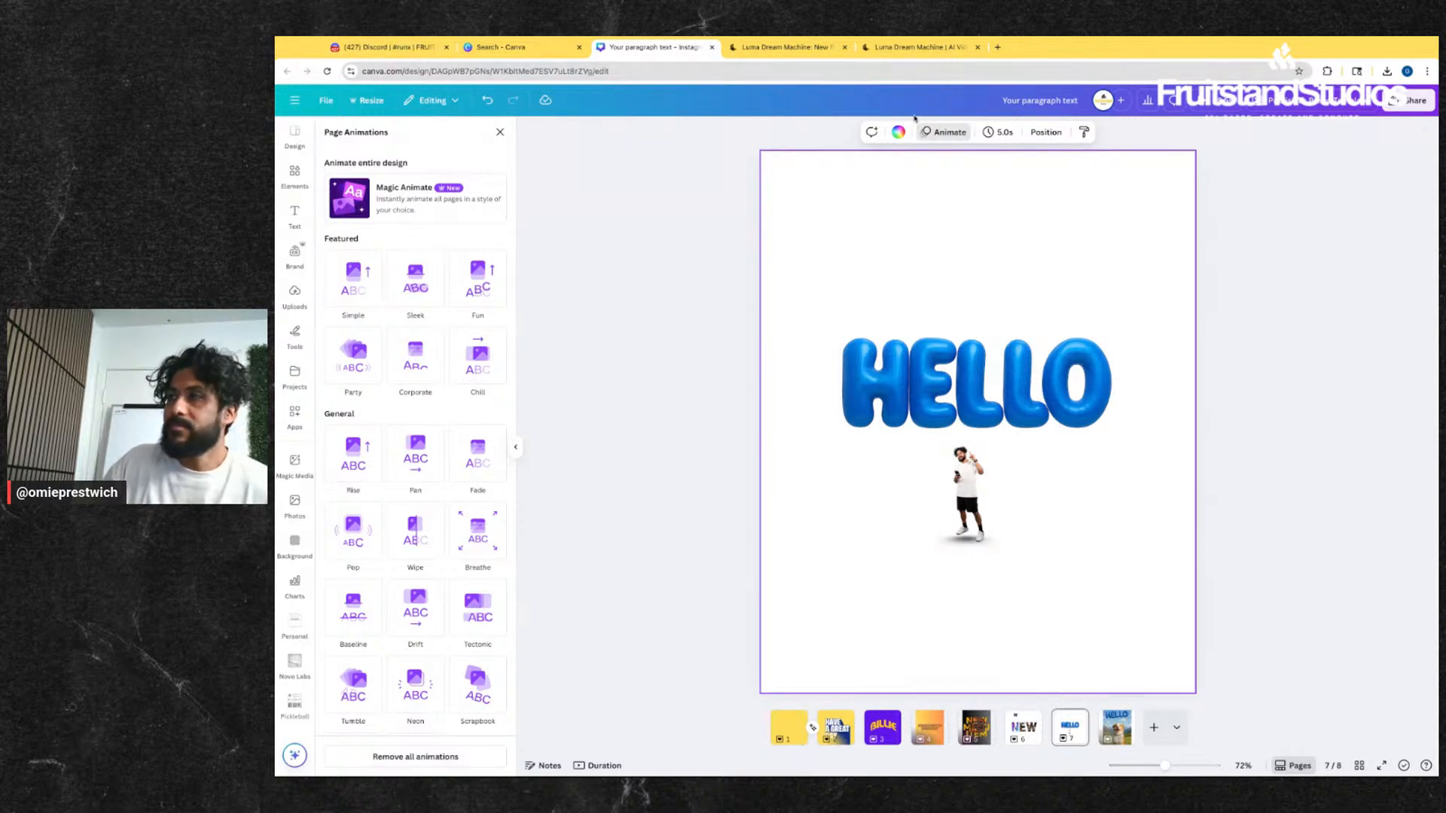
pyautogui.click(1116, 727)
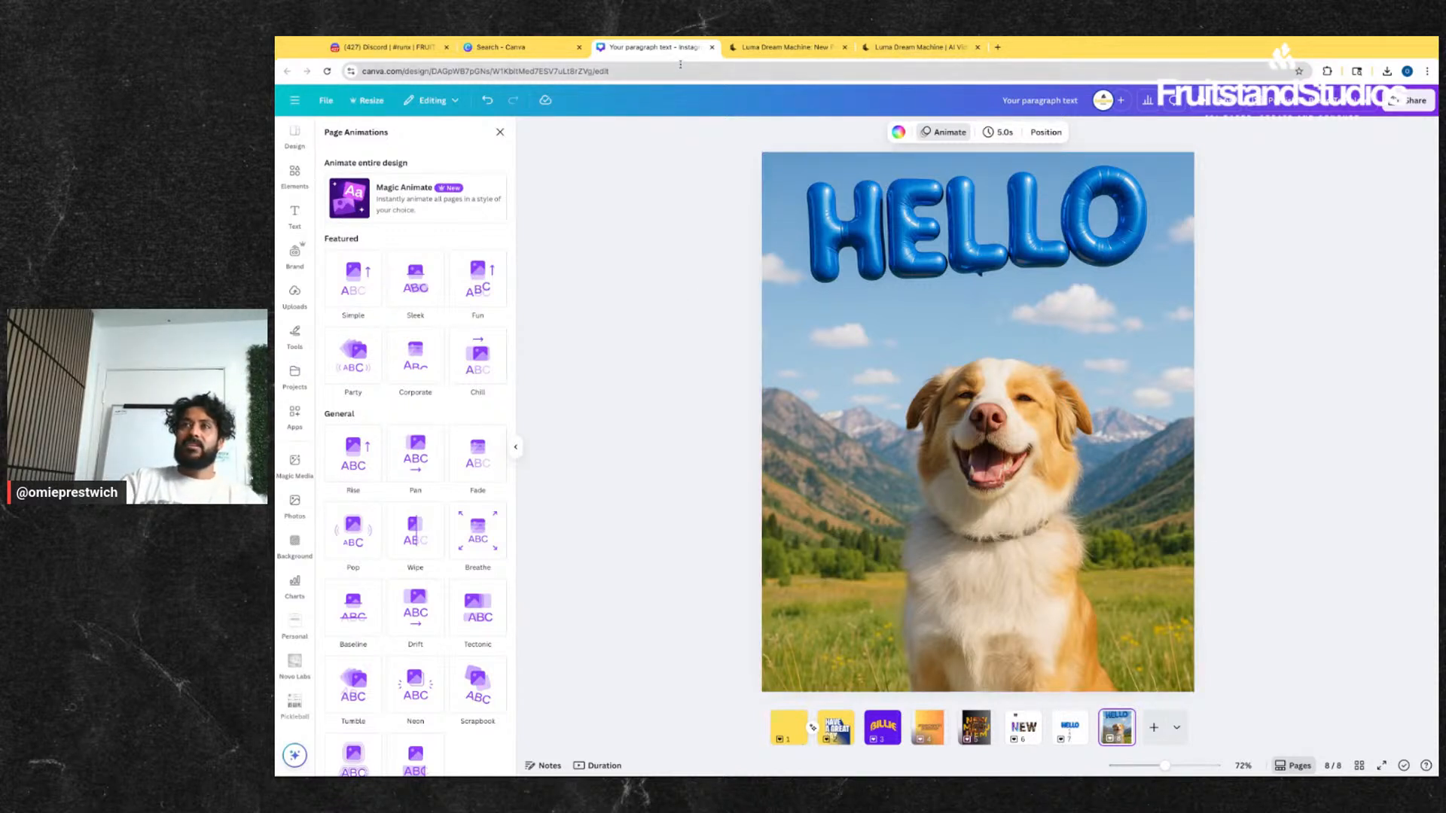
# - Switch to Luma and wait for the 5-second HELLO dog video to finish rendering
pyautogui.click(783, 47)
pyautogui.click(919, 47)
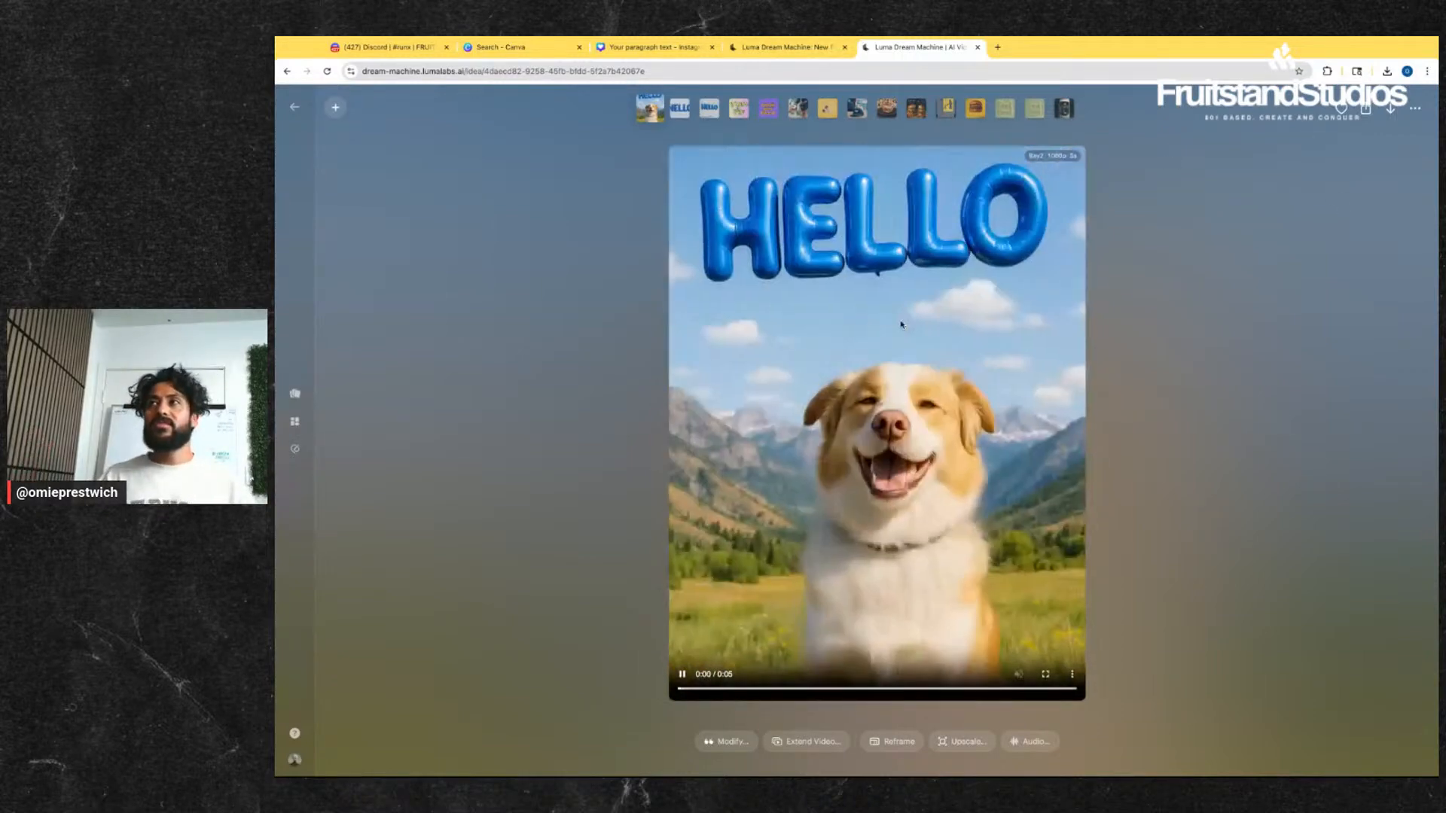
# - Go back to the Luma Ideas gallery, scroll through it, and return to Canva
pyautogui.click(295, 107)
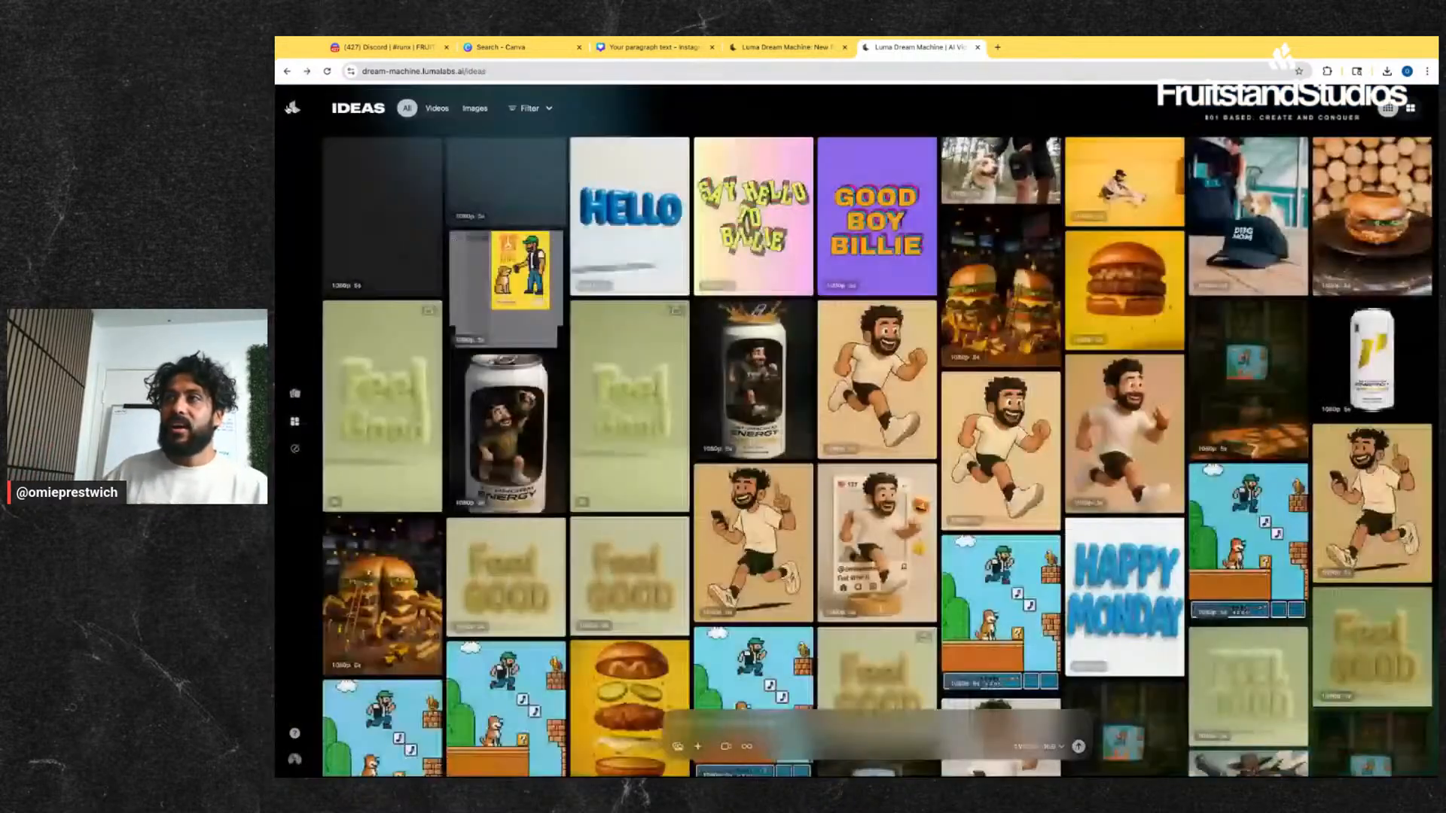
pyautogui.scroll(-5, 795, 431)
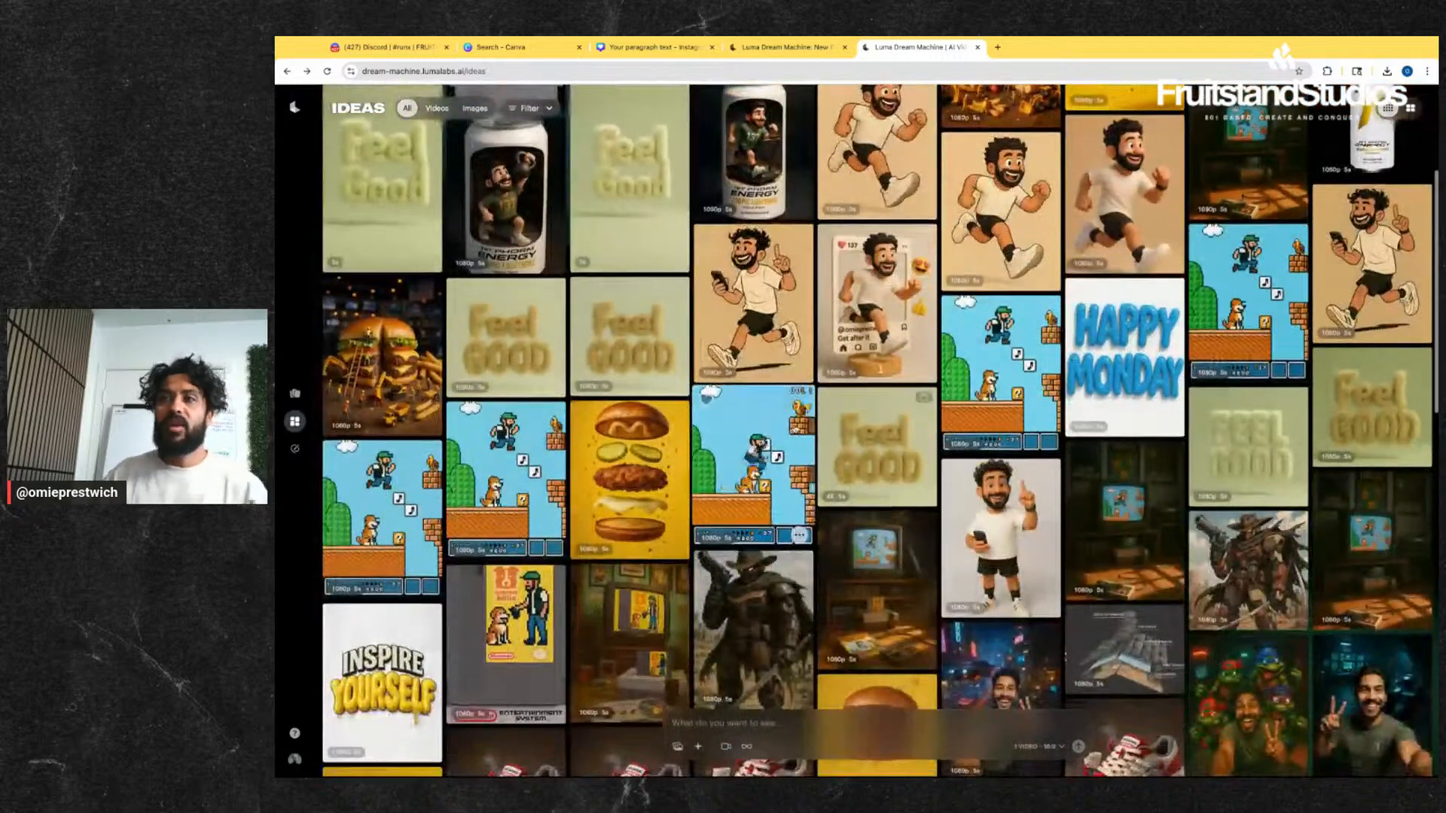
pyautogui.scroll(-5, 793, 430)
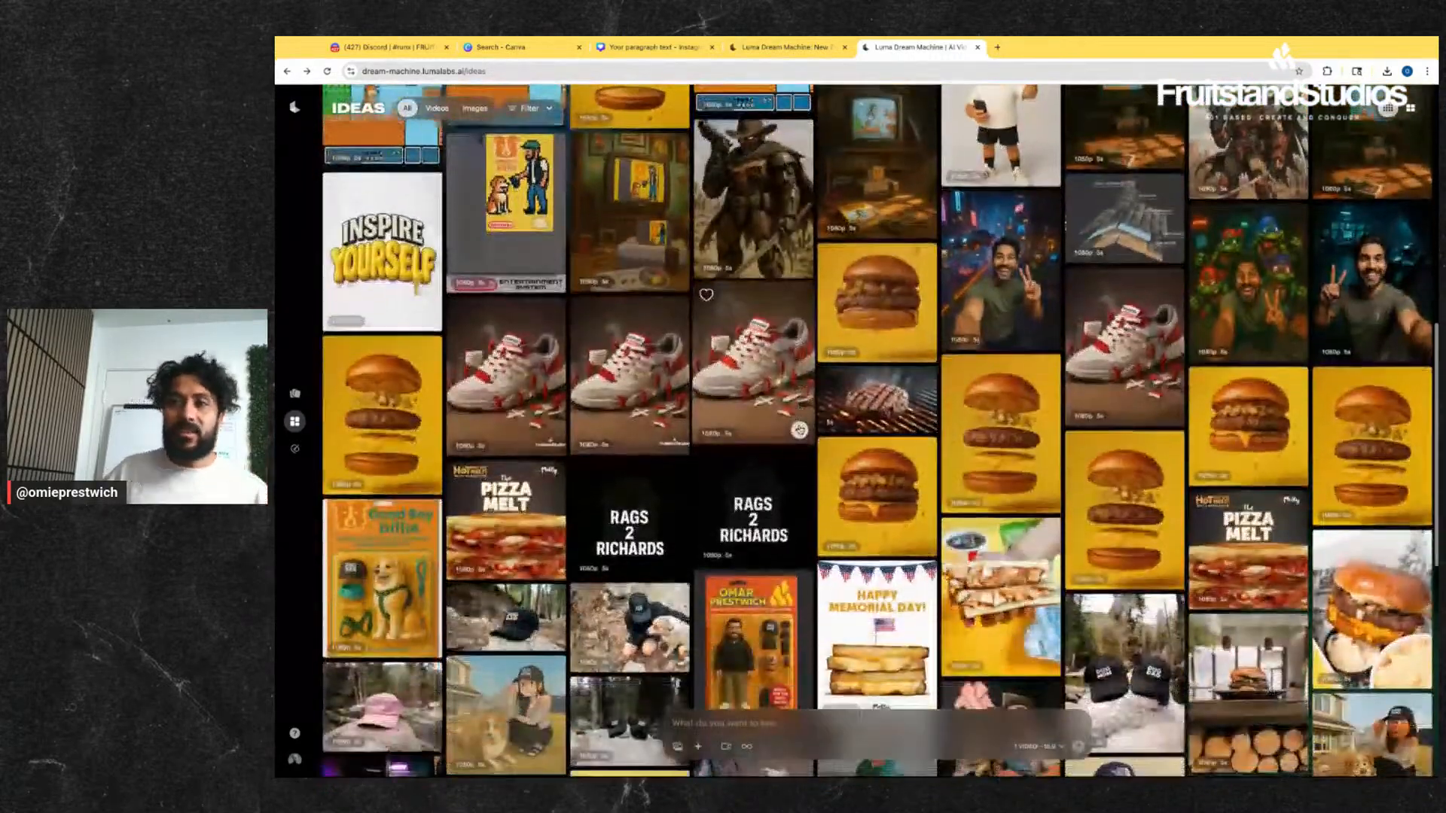
pyautogui.scroll(-5, 802, 427)
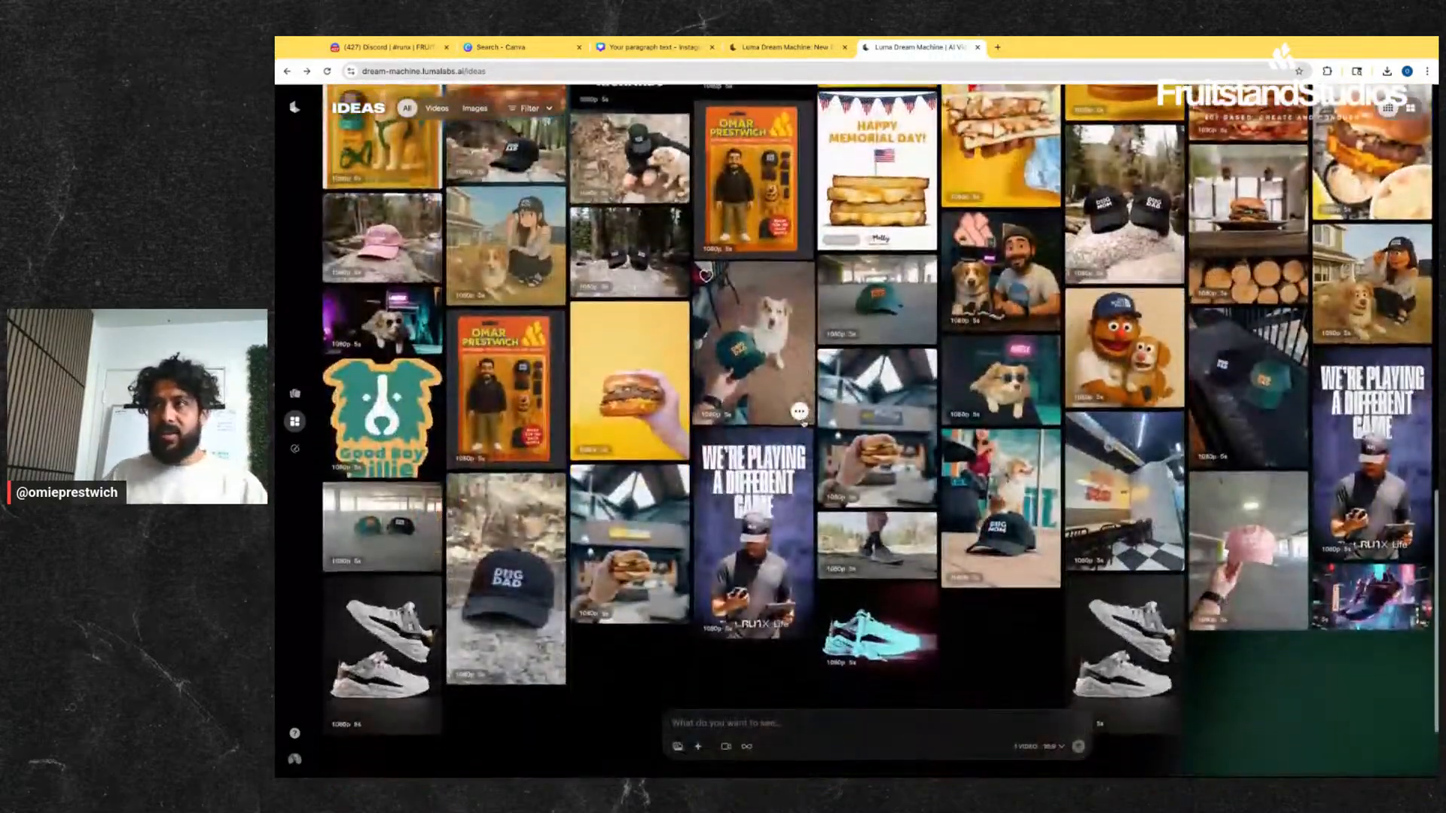
pyautogui.scroll(-2, 1065, 320)
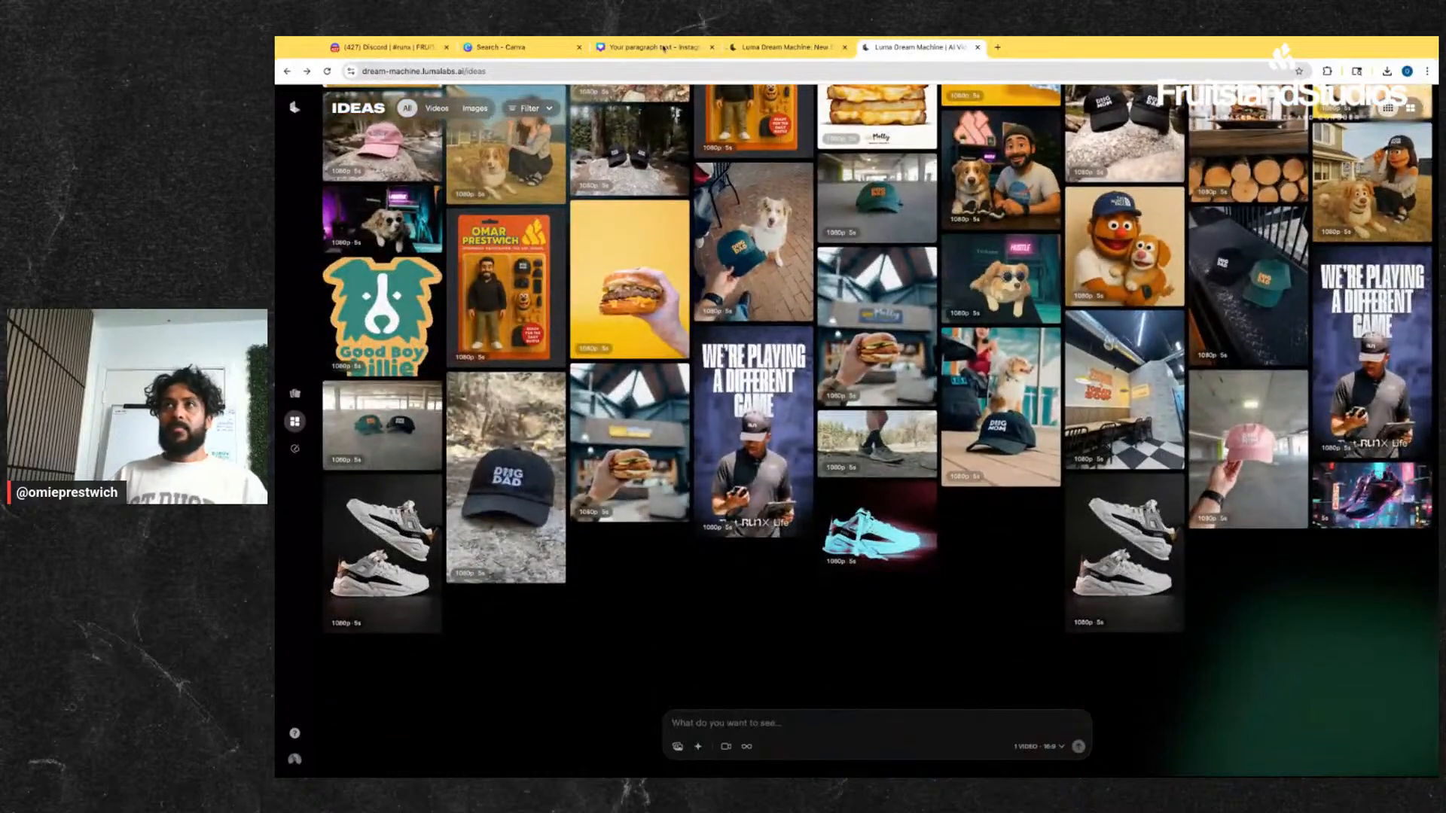
pyautogui.click(653, 47)
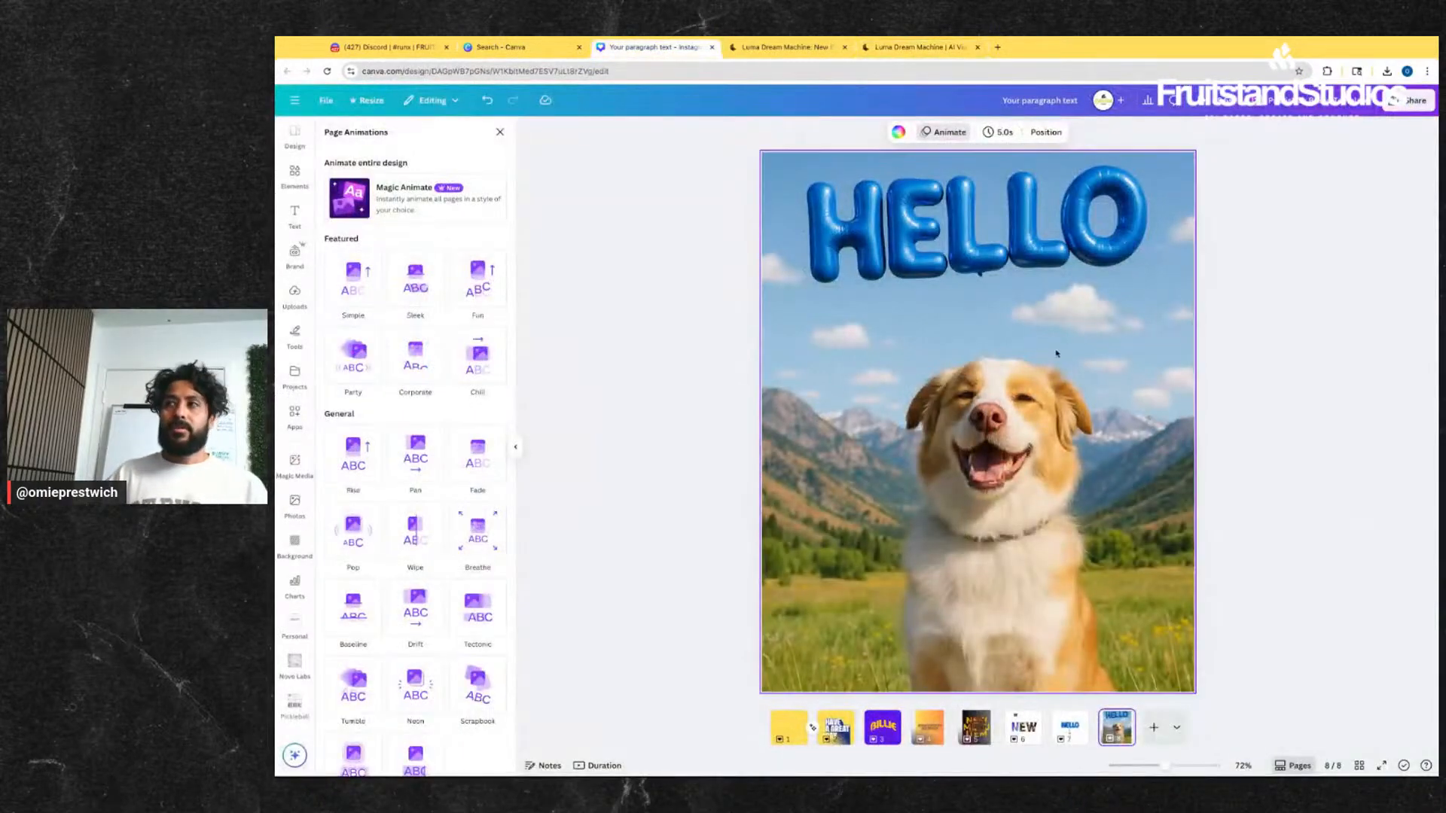